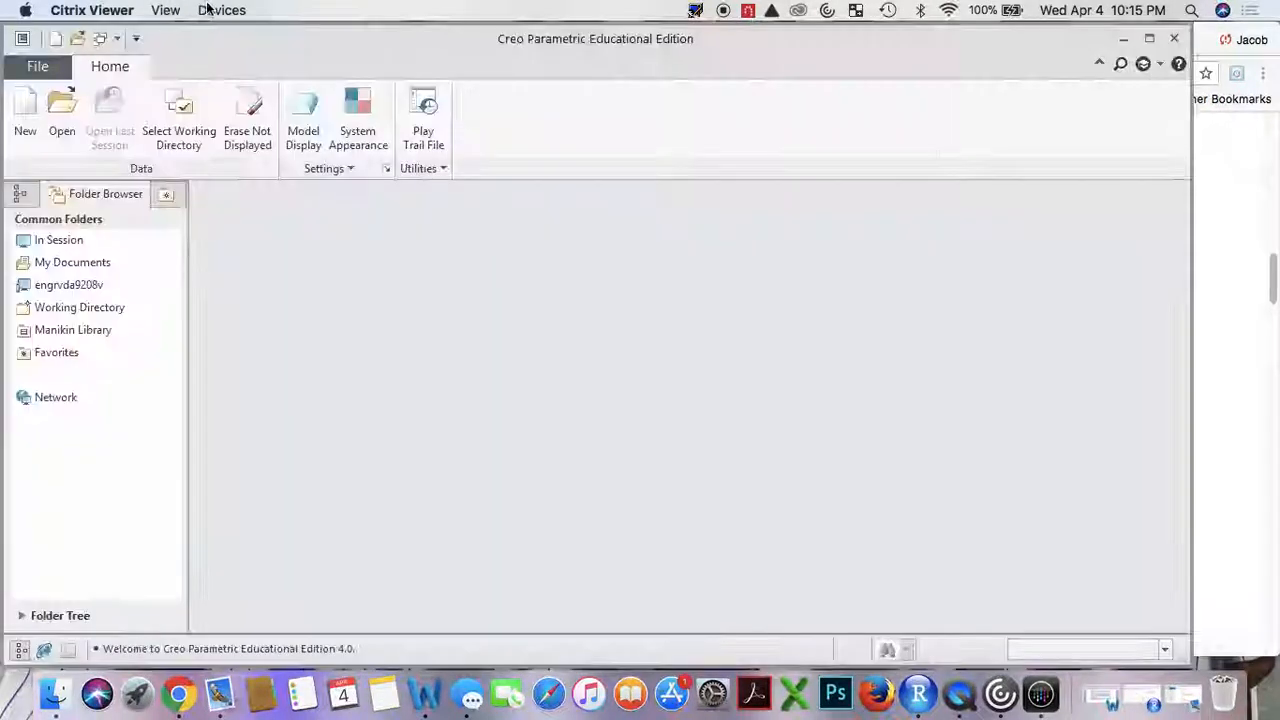
Set the working directory to the Desktop\ENME272\Exam 2 folder on the U: drive.
click(179, 115)
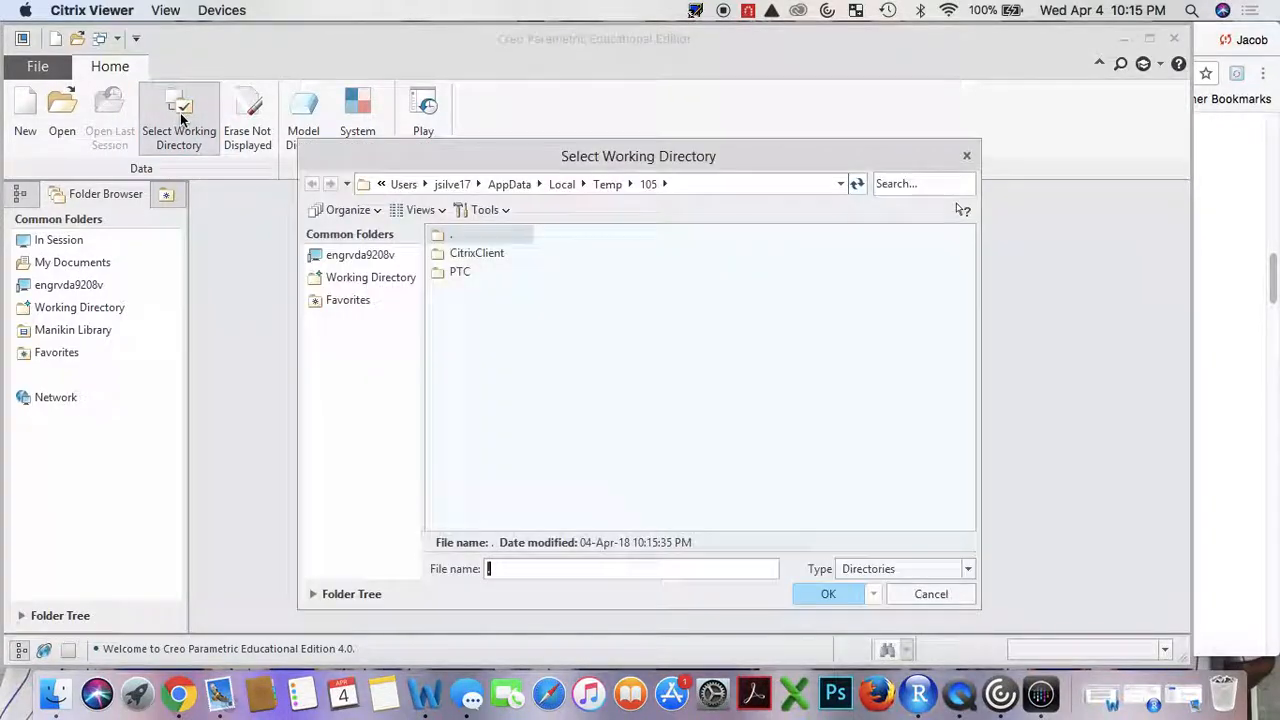
click(360, 255)
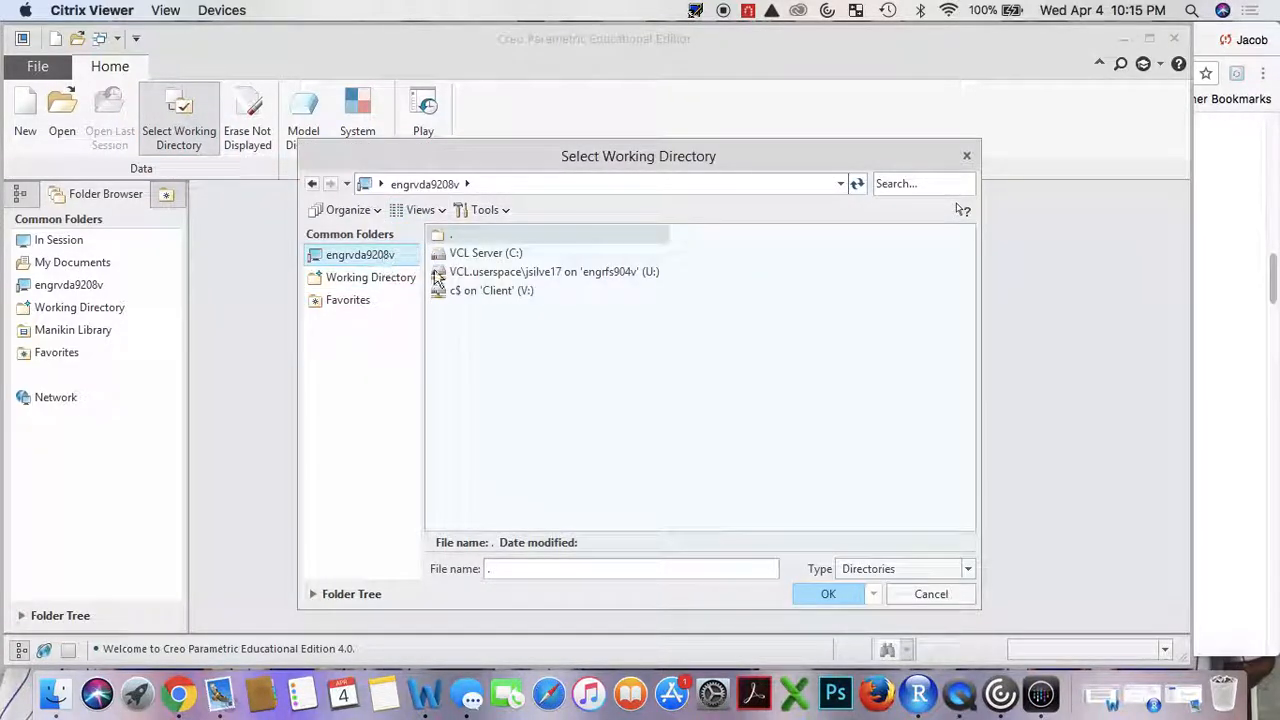
double_click(480, 272)
double_click(484, 256)
double_click(492, 271)
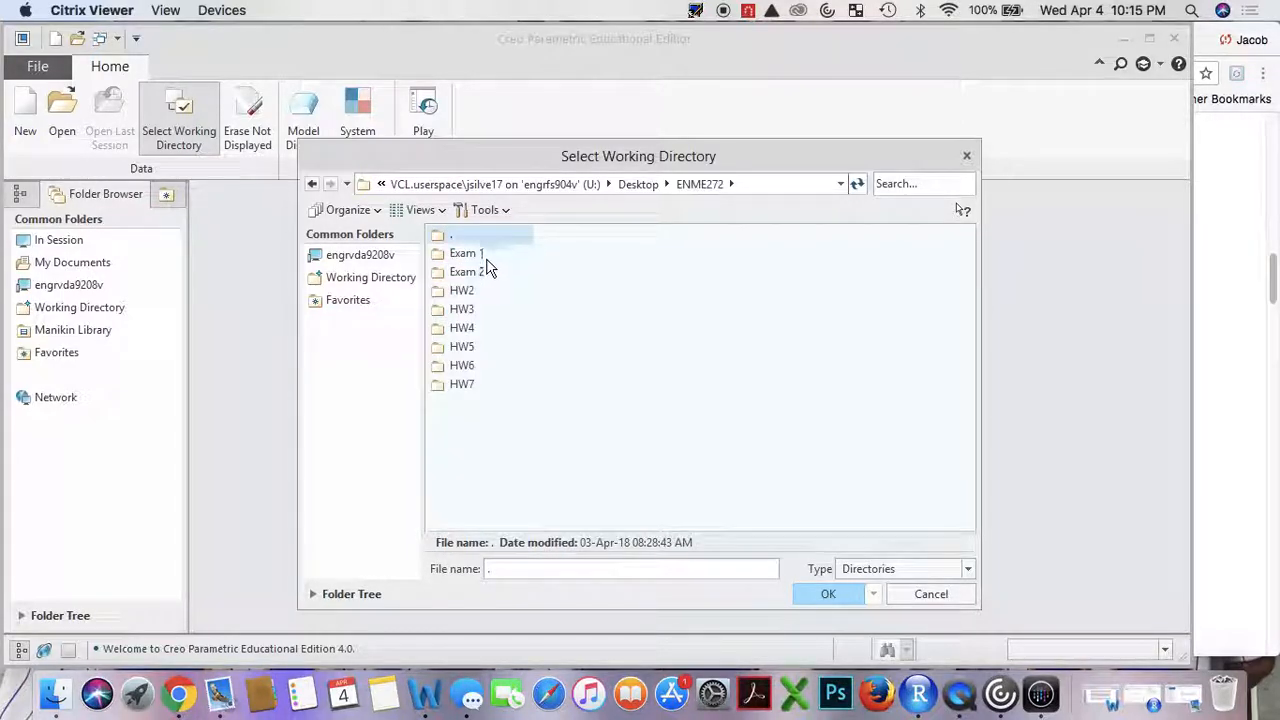
double_click(487, 273)
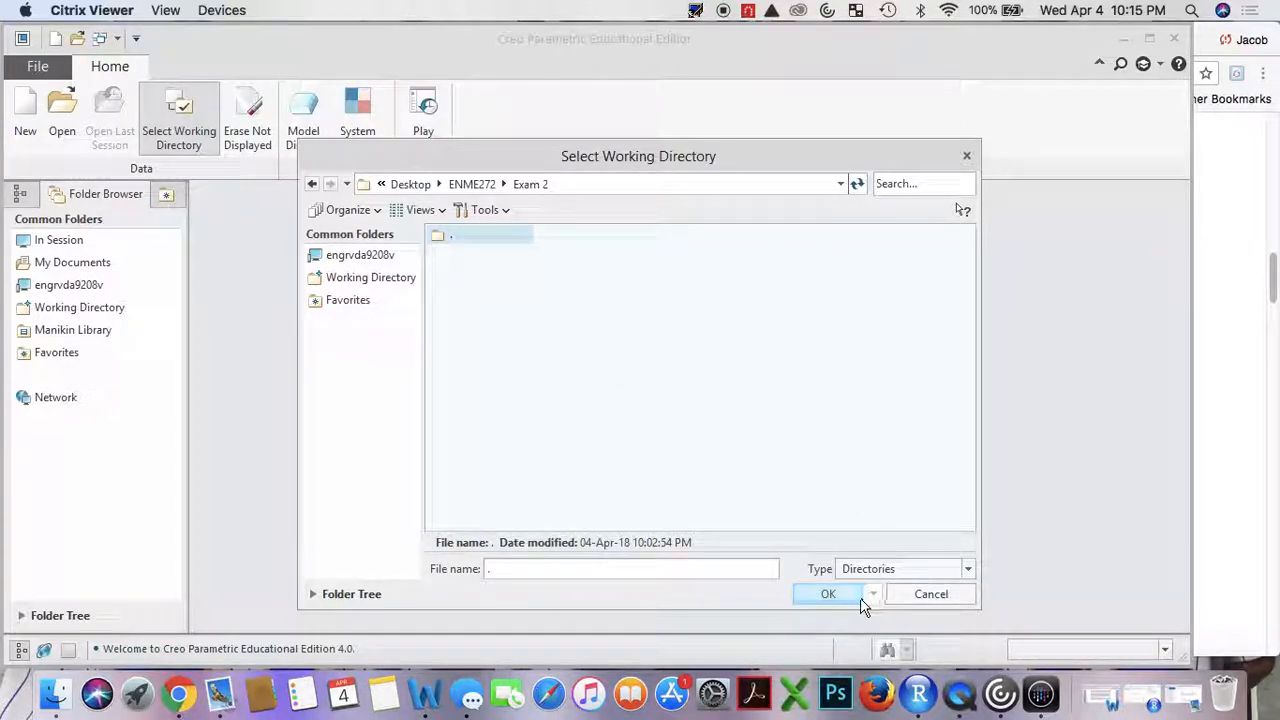
click(828, 594)
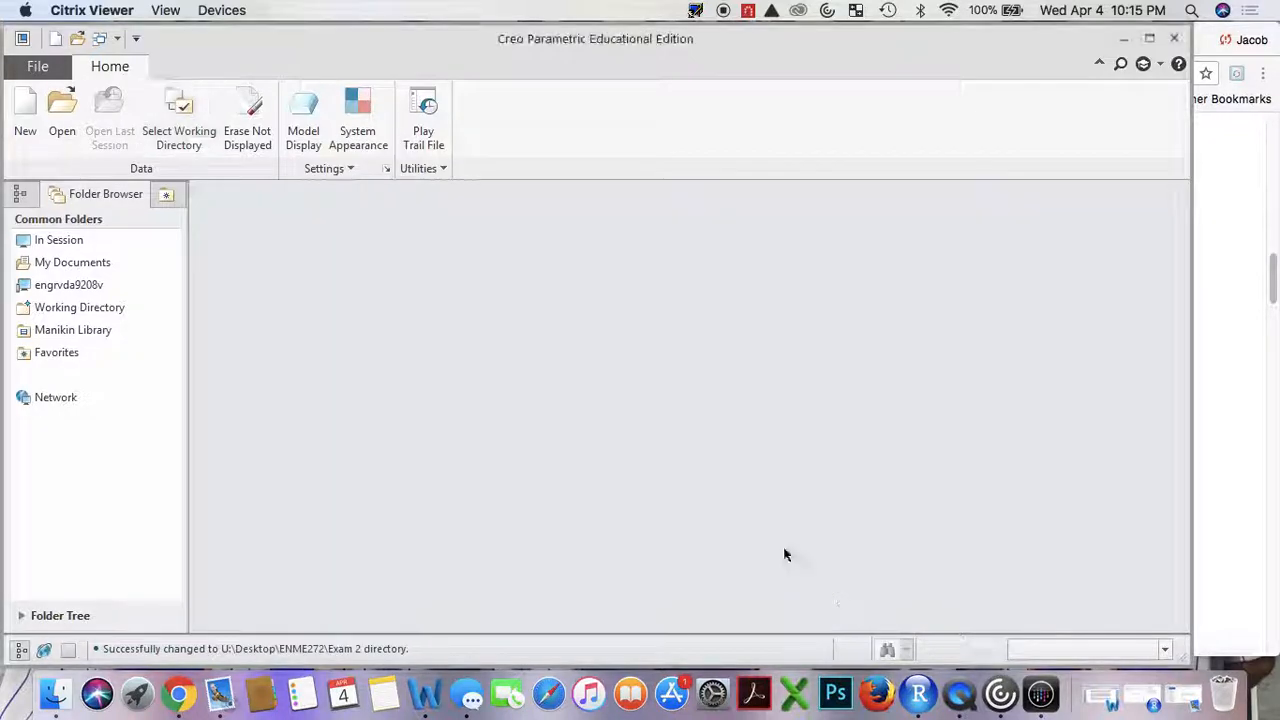
Create a solid part named MainBody from the inlbs_part_solid template, entering the modeler's full name in the MODELED_BY parameter.
click(22, 105)
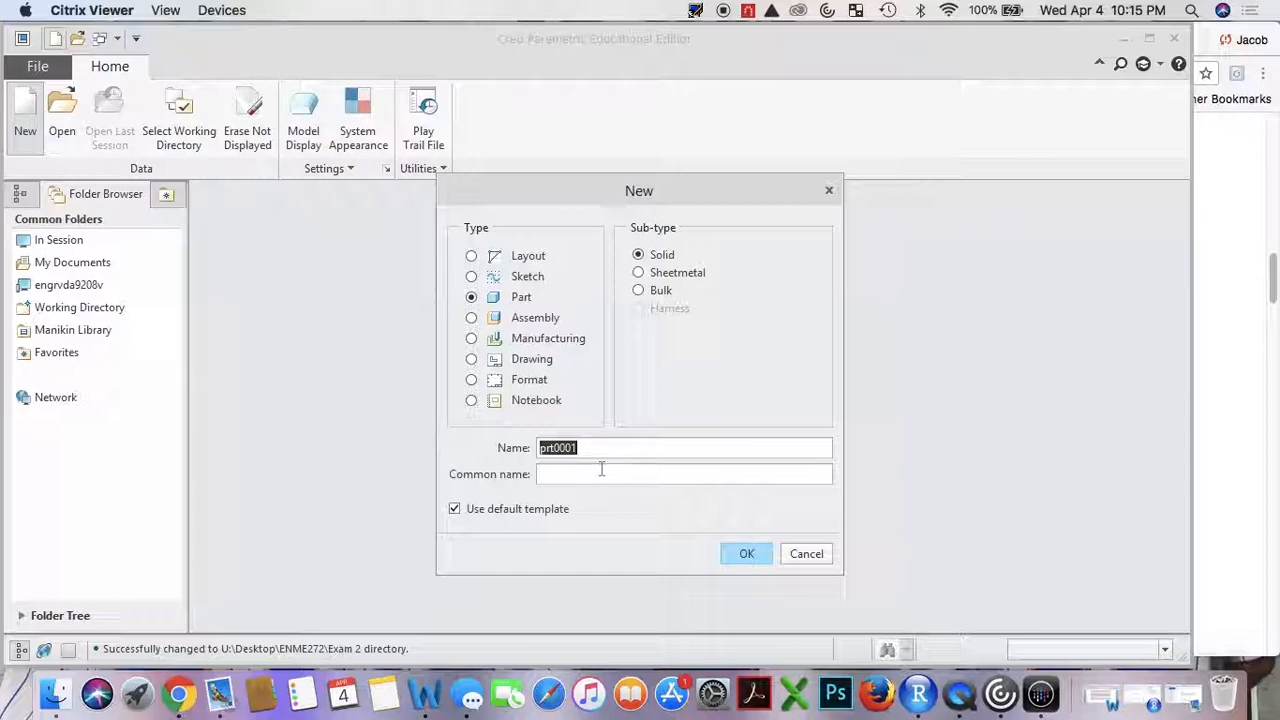
text(MainBody)
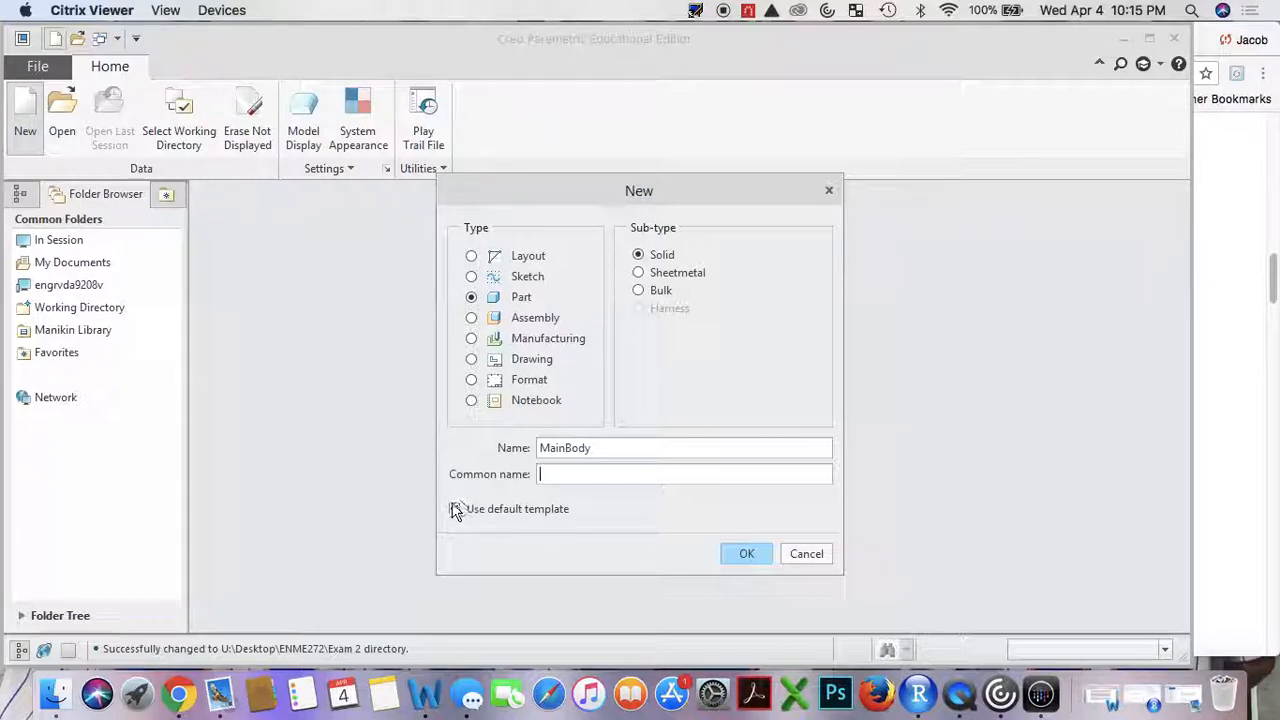
click(745, 555)
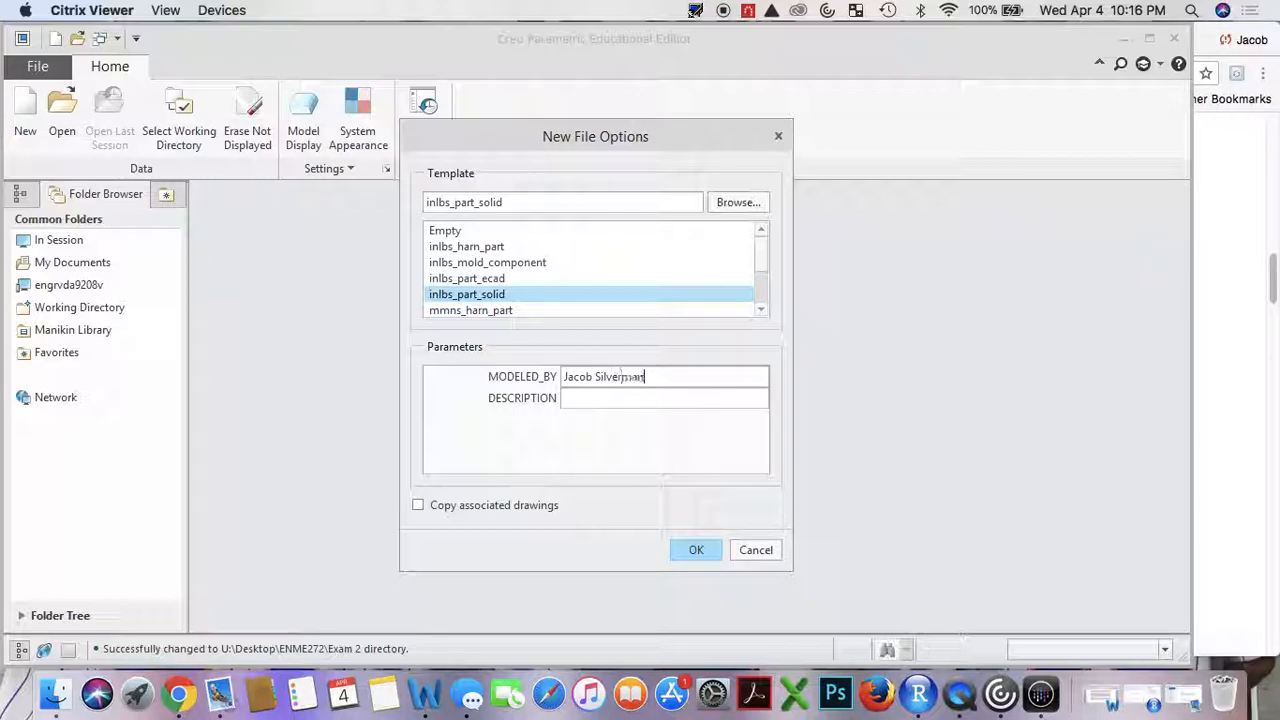
key(Tab)
click(695, 550)
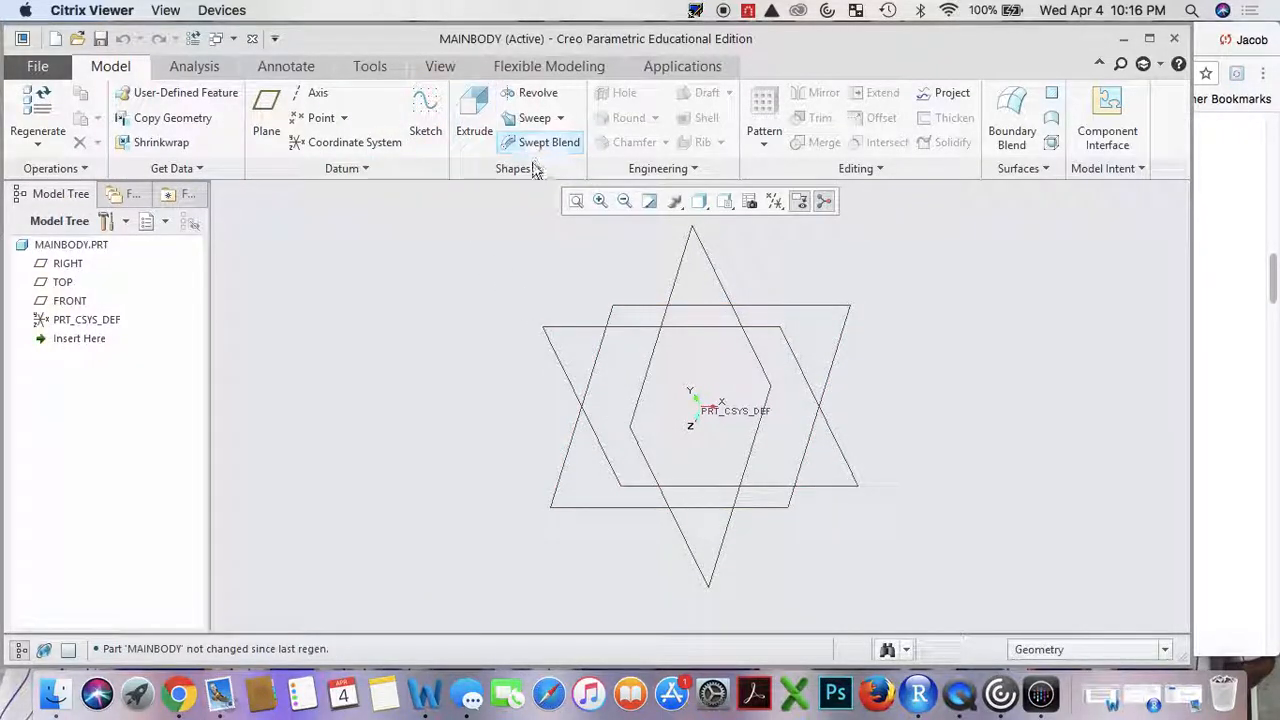
Start a Blend with sketched sections and open the first section's sketch on the TOP datum plane.
click(522, 169)
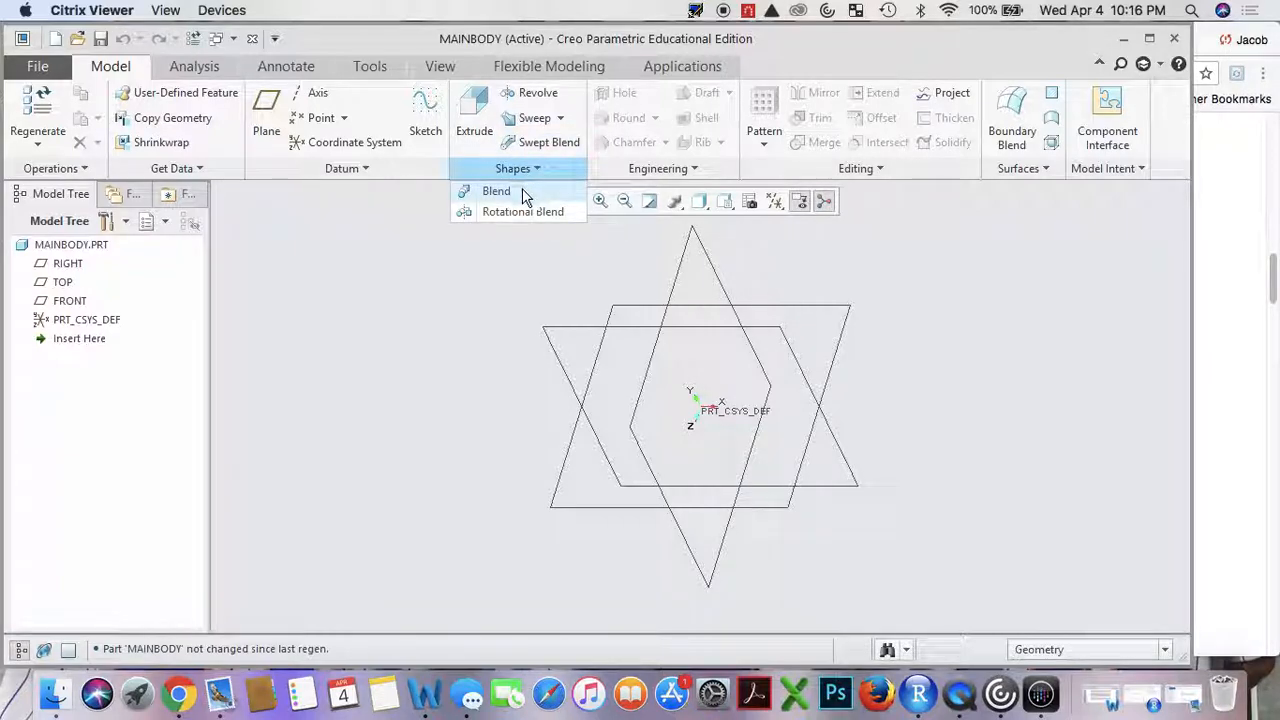
click(522, 191)
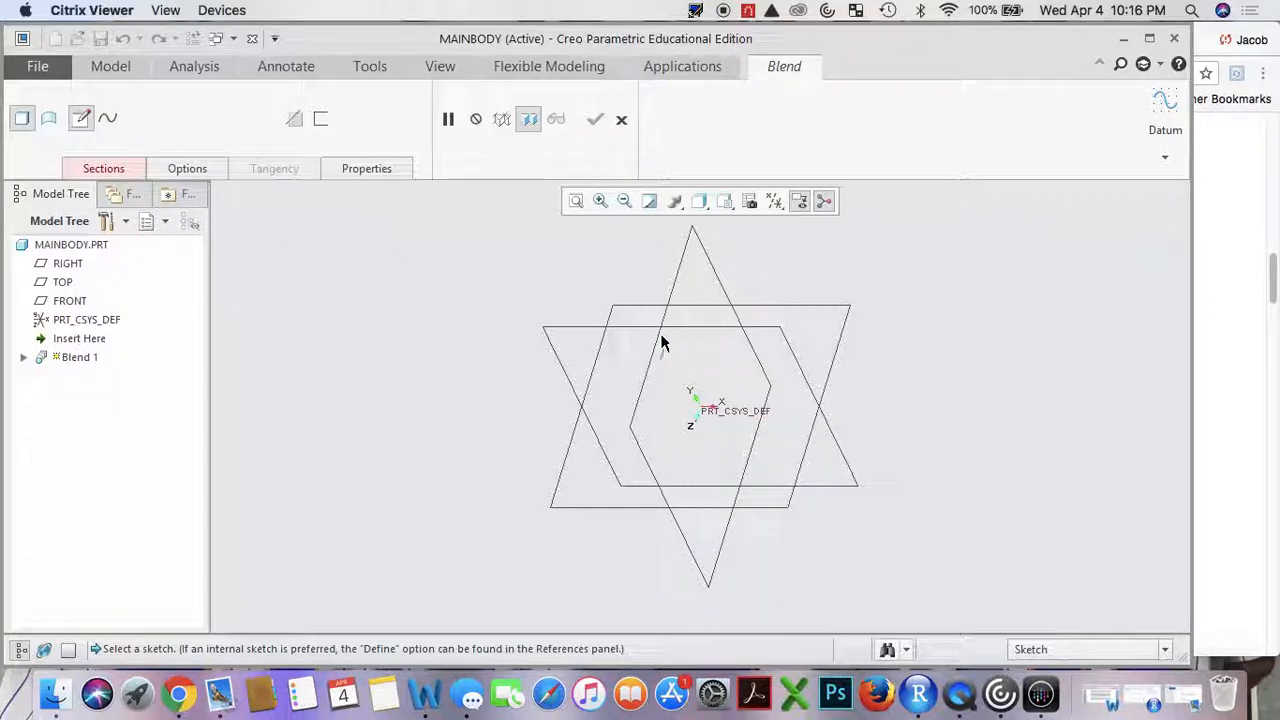
click(95, 168)
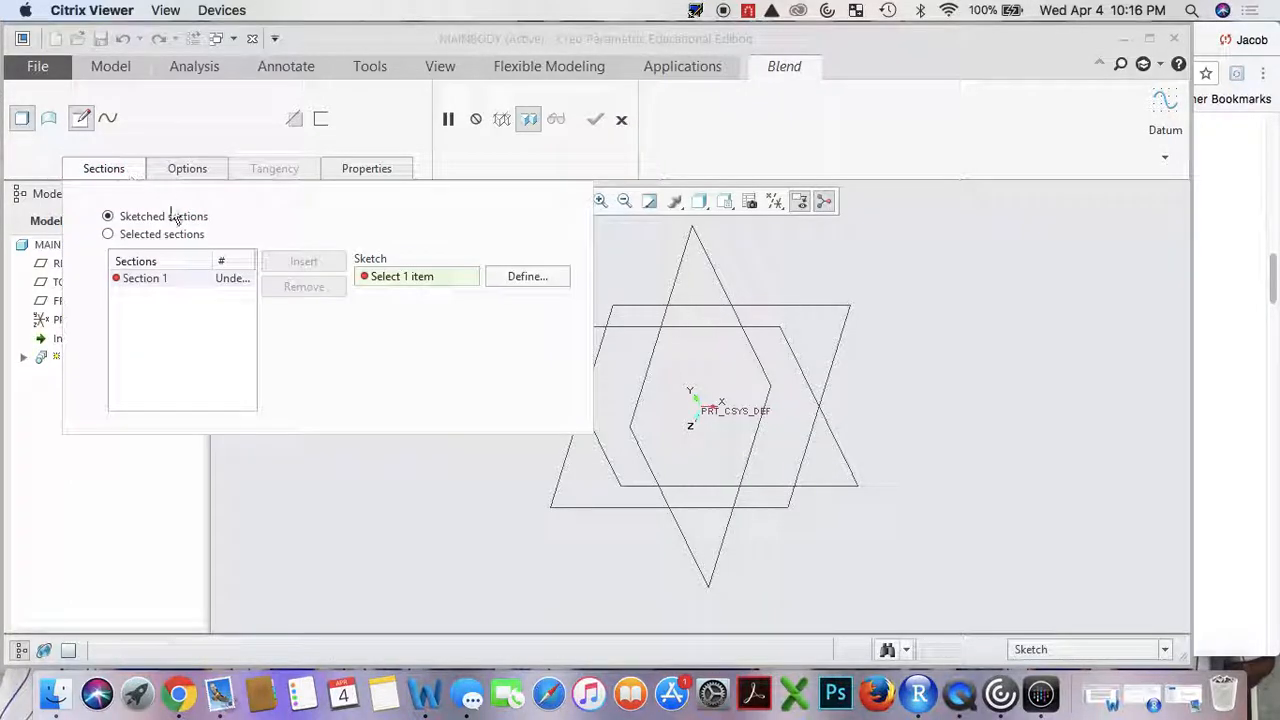
click(503, 281)
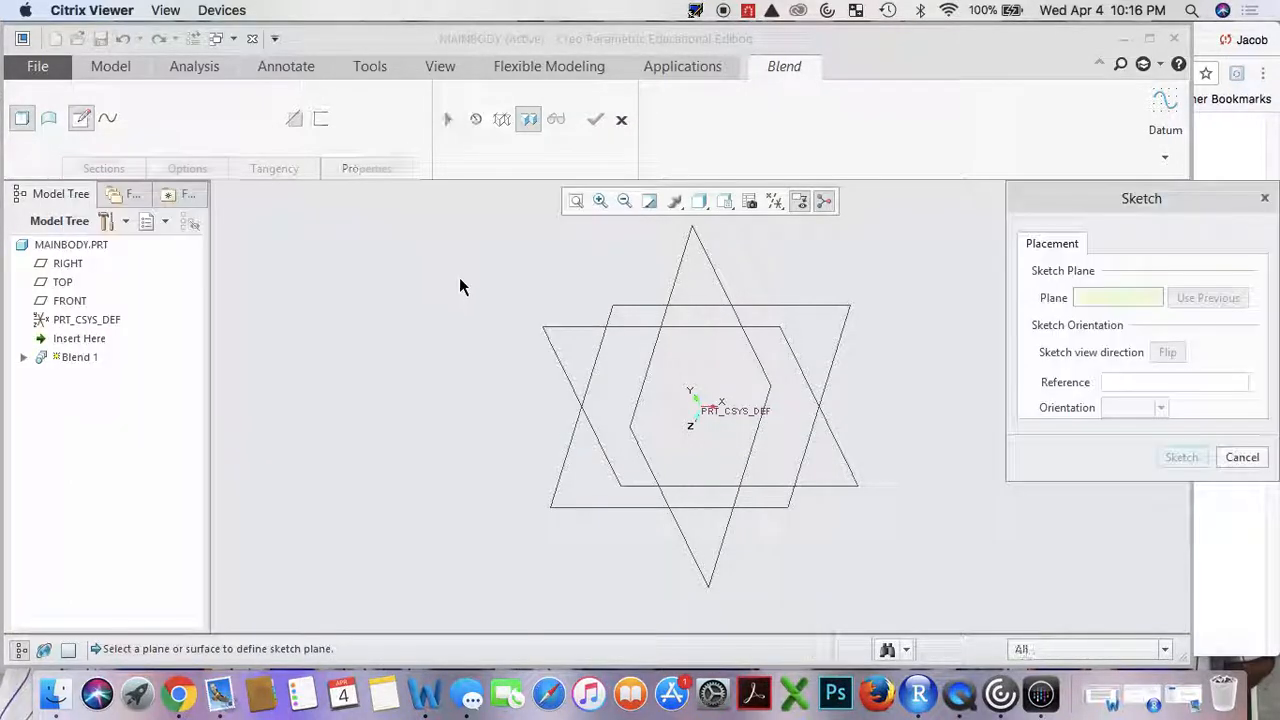
click(770, 310)
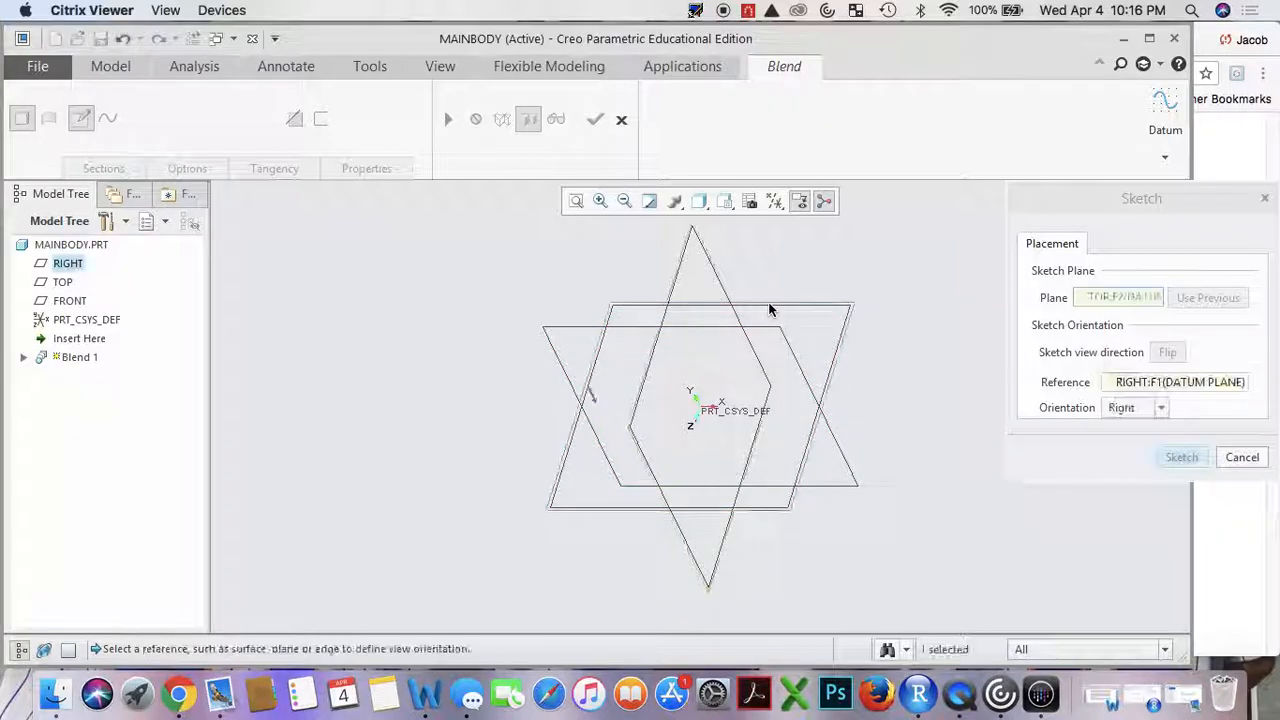
click(1179, 456)
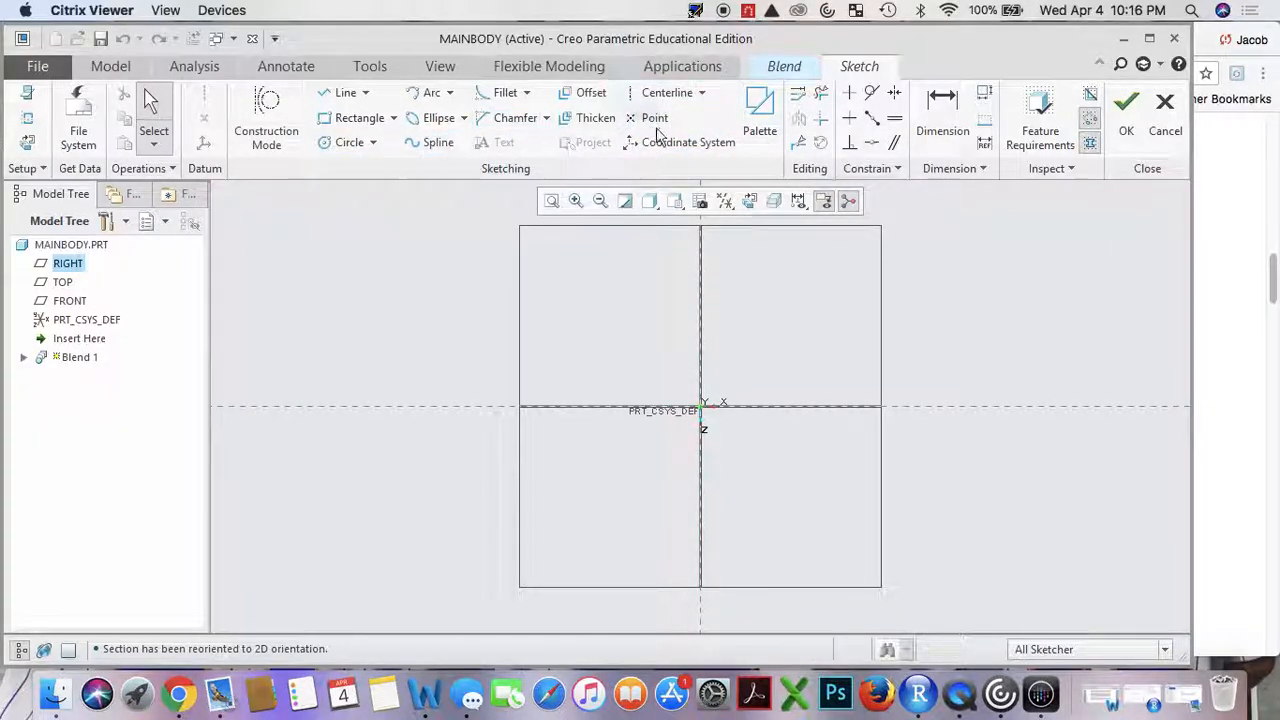
Insert a 6-Sided Hexagon from the Sketcher Palette near the origin with a scale of 1.5.
click(759, 112)
click(1259, 566)
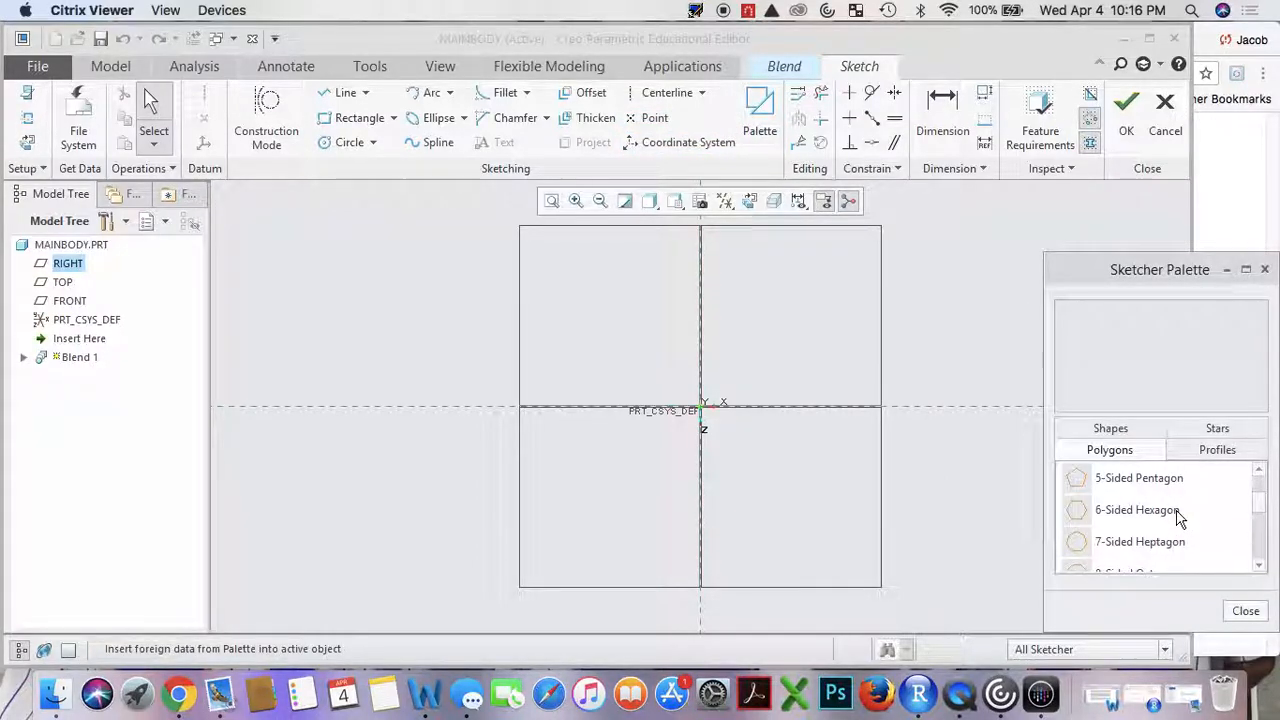
click(1180, 517)
click(707, 381)
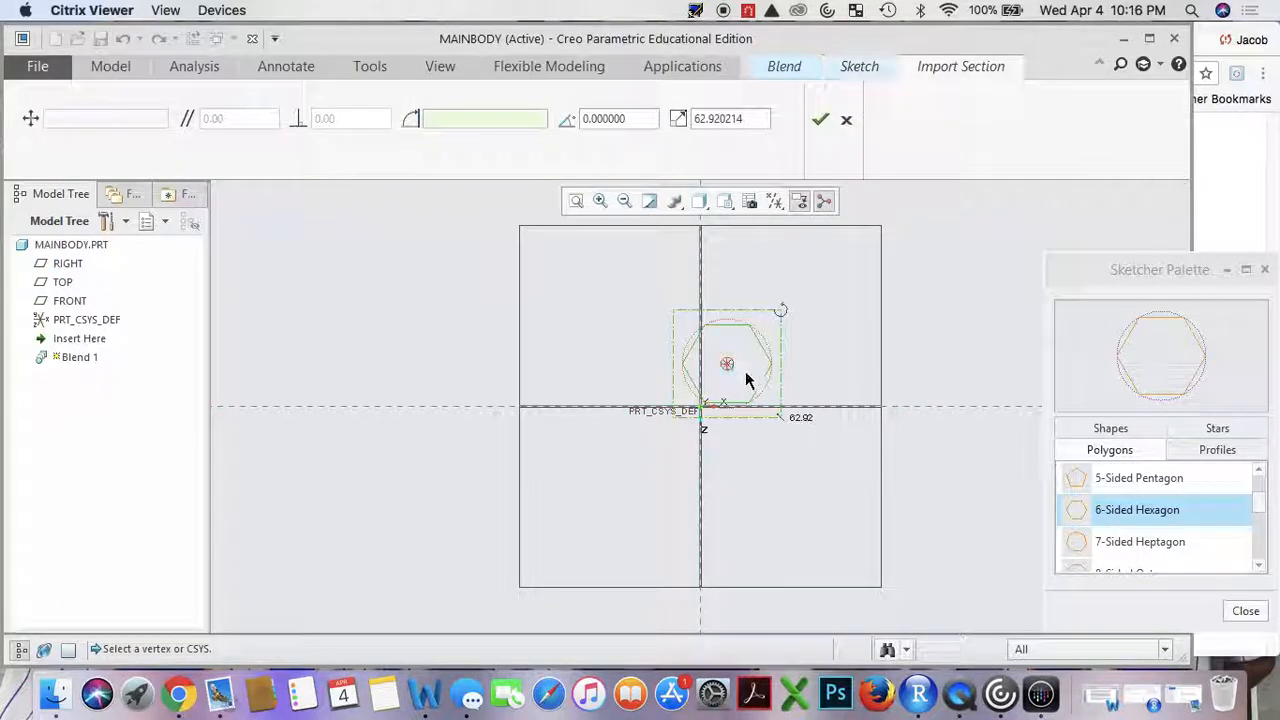
click(1245, 611)
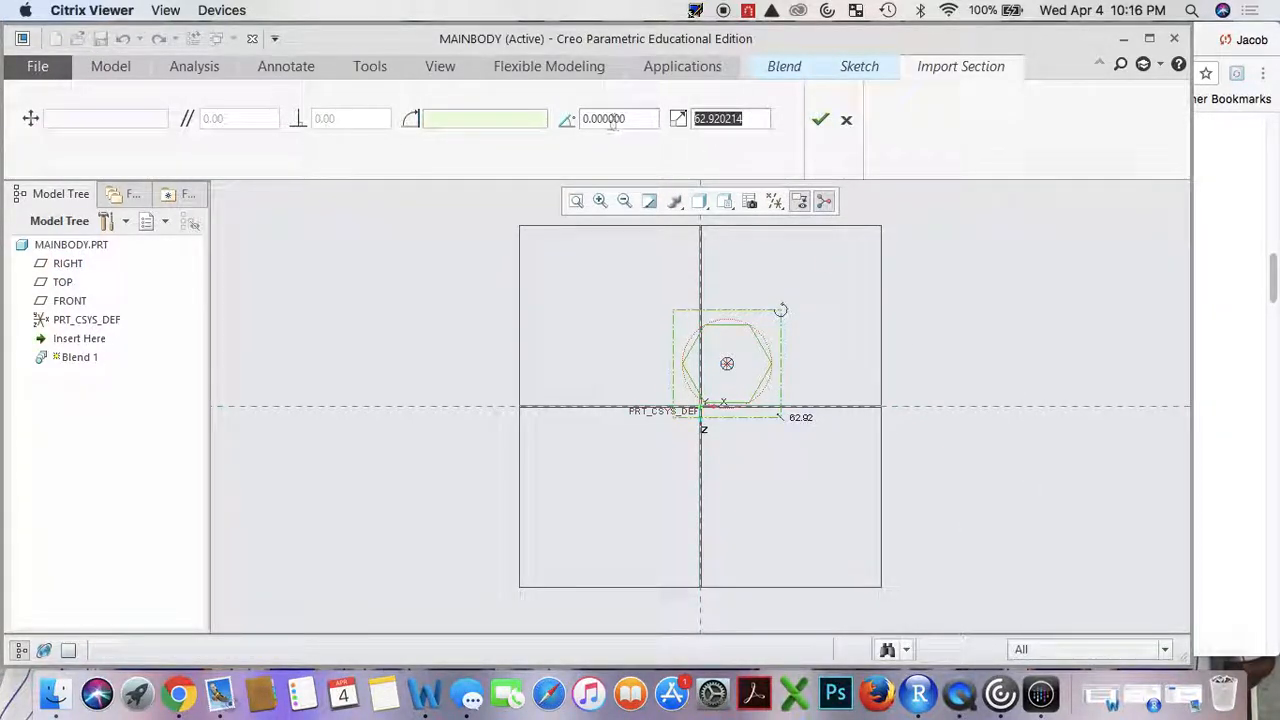
text(1.5)
key(Return)
click(820, 117)
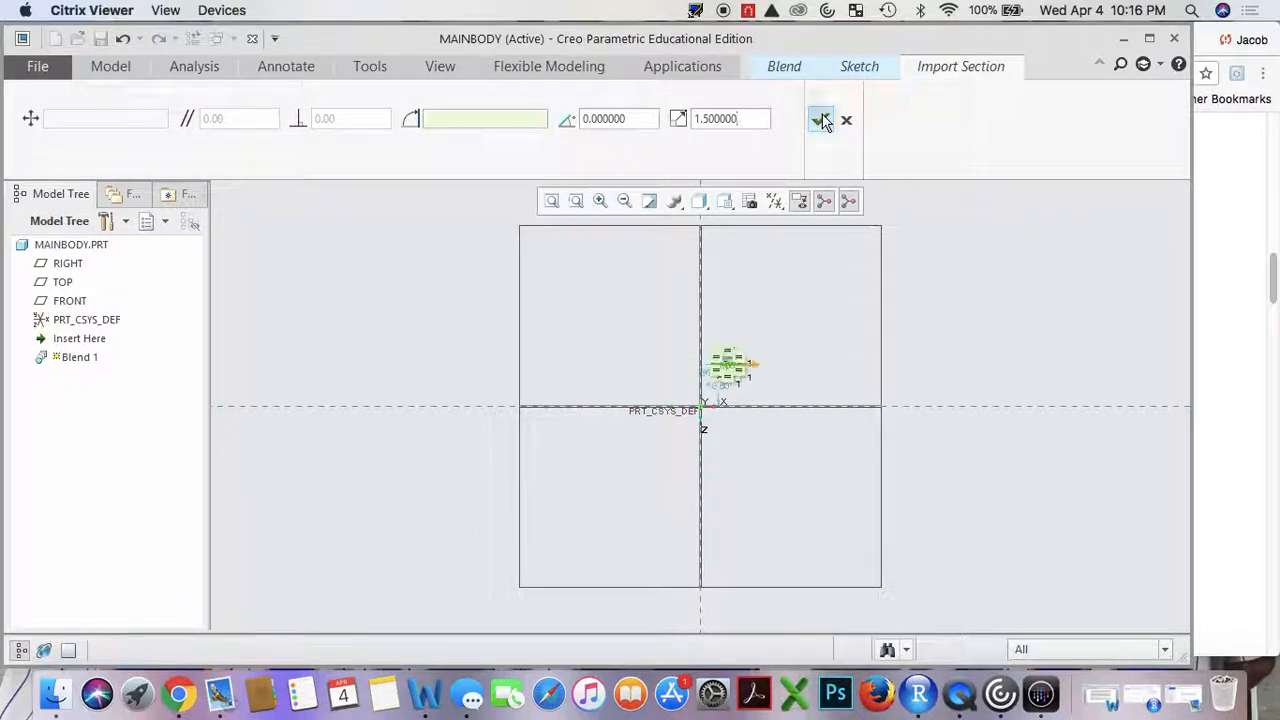
Constrain the hexagon's center to coincide with the vertical reference line.
scroll(752, 368, up, 2)
scroll(752, 368, up, 2)
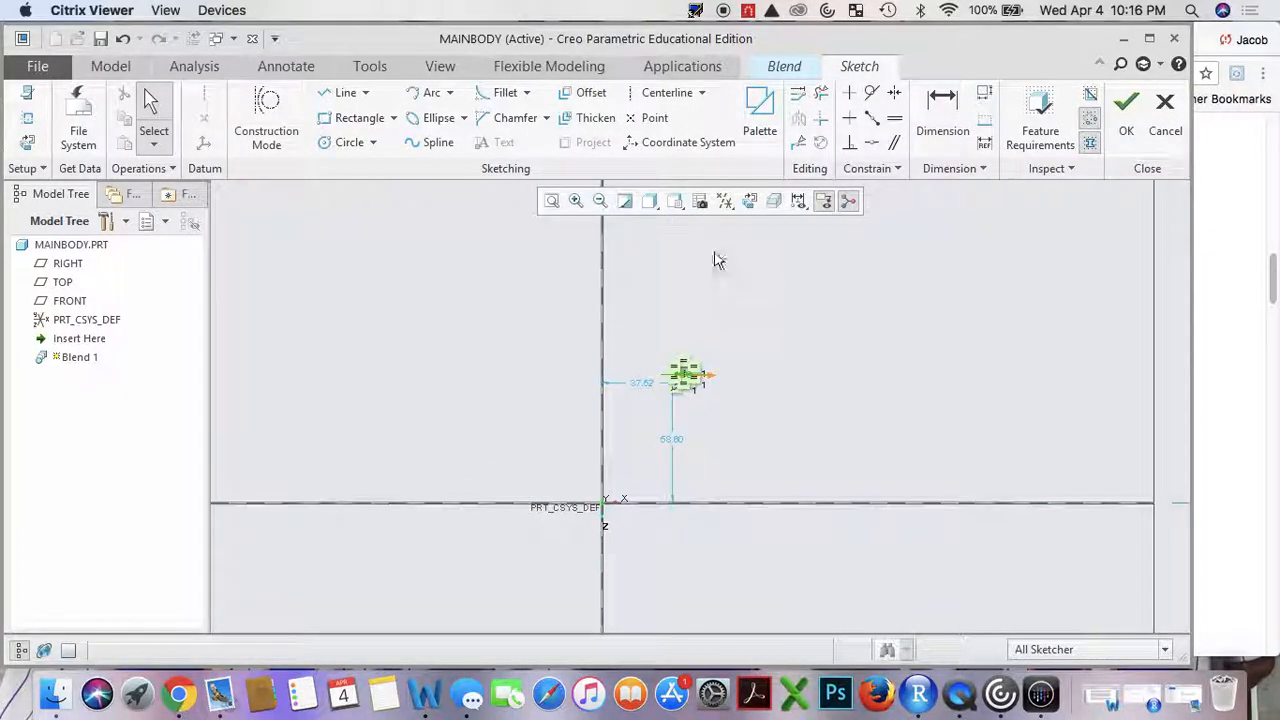
scroll(667, 386, up, 3)
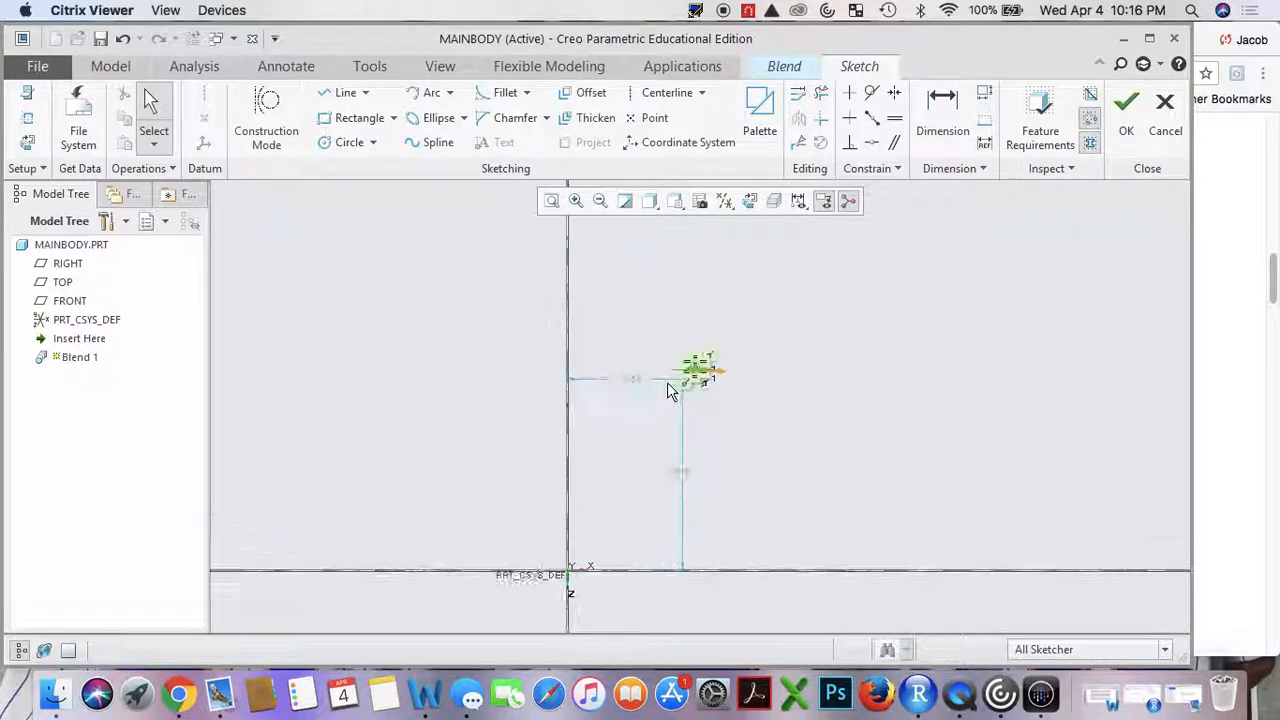
click(551, 201)
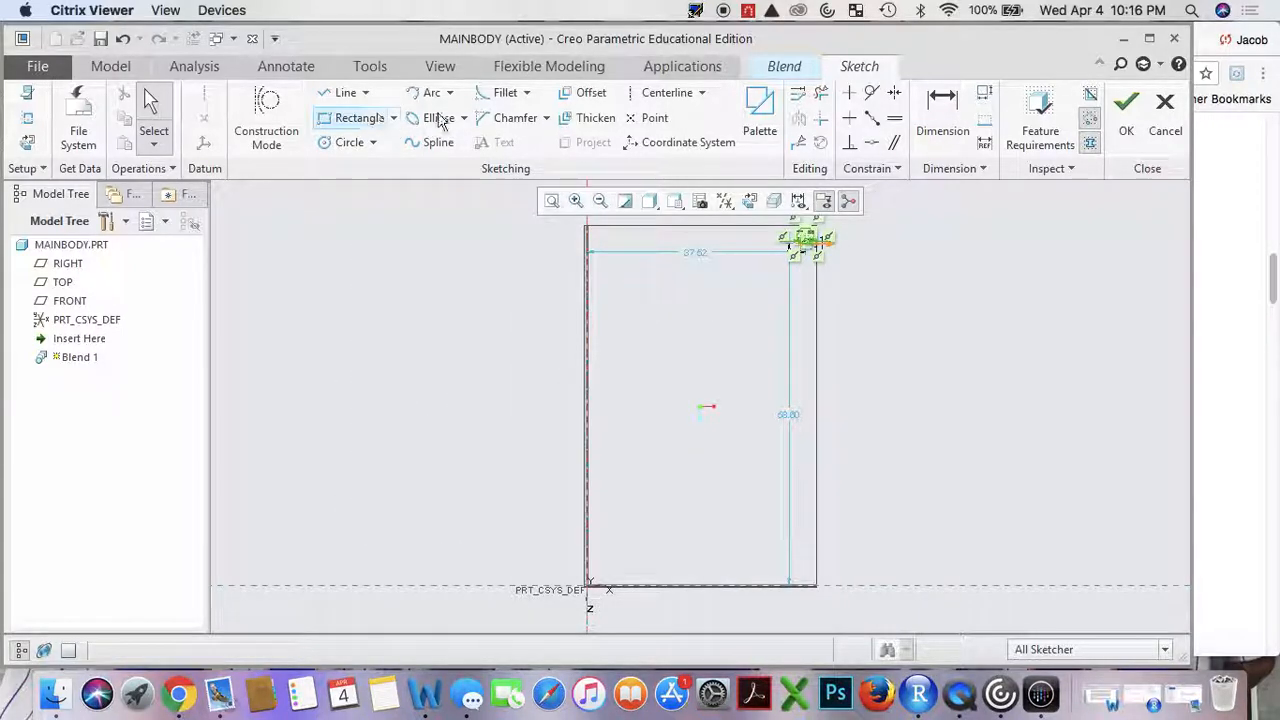
click(873, 143)
scroll(808, 235, up, 4)
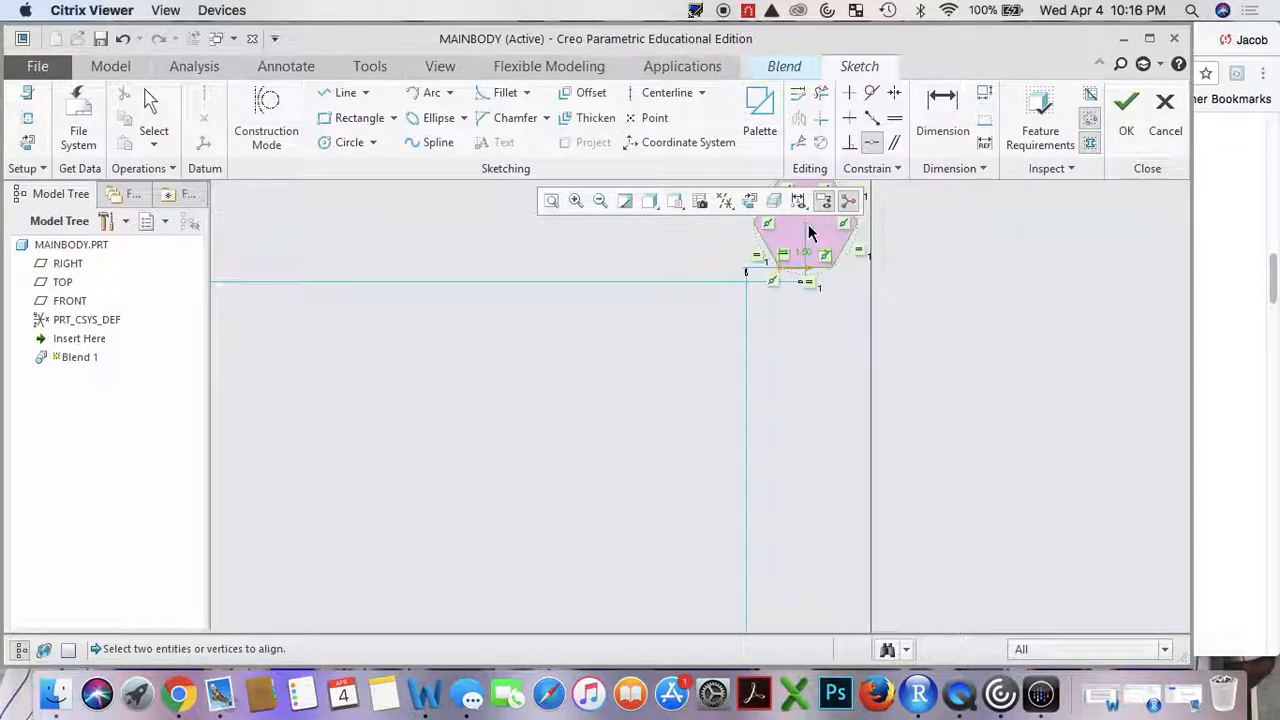
scroll(669, 346, down, 5)
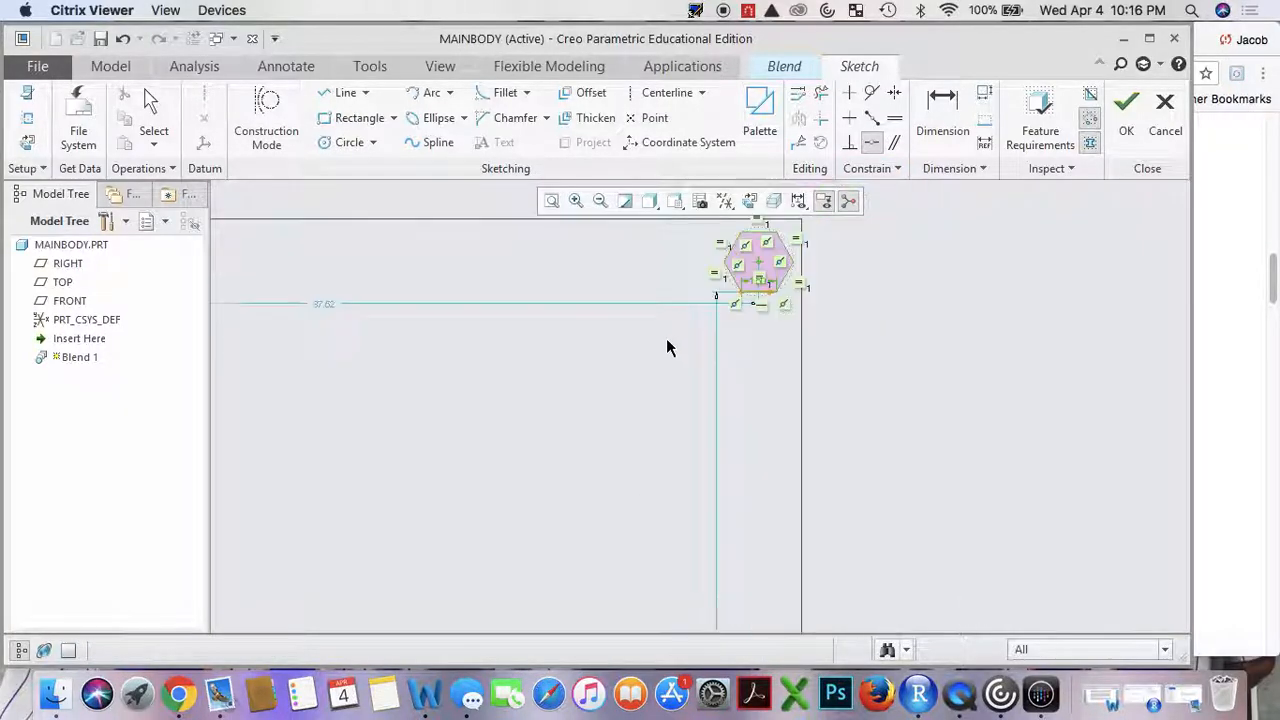
click(597, 391)
Constrain the hexagon's center to coincide with the horizontal reference line and finish the first section's sketch.
scroll(597, 345, up, 4)
scroll(641, 254, up, 2)
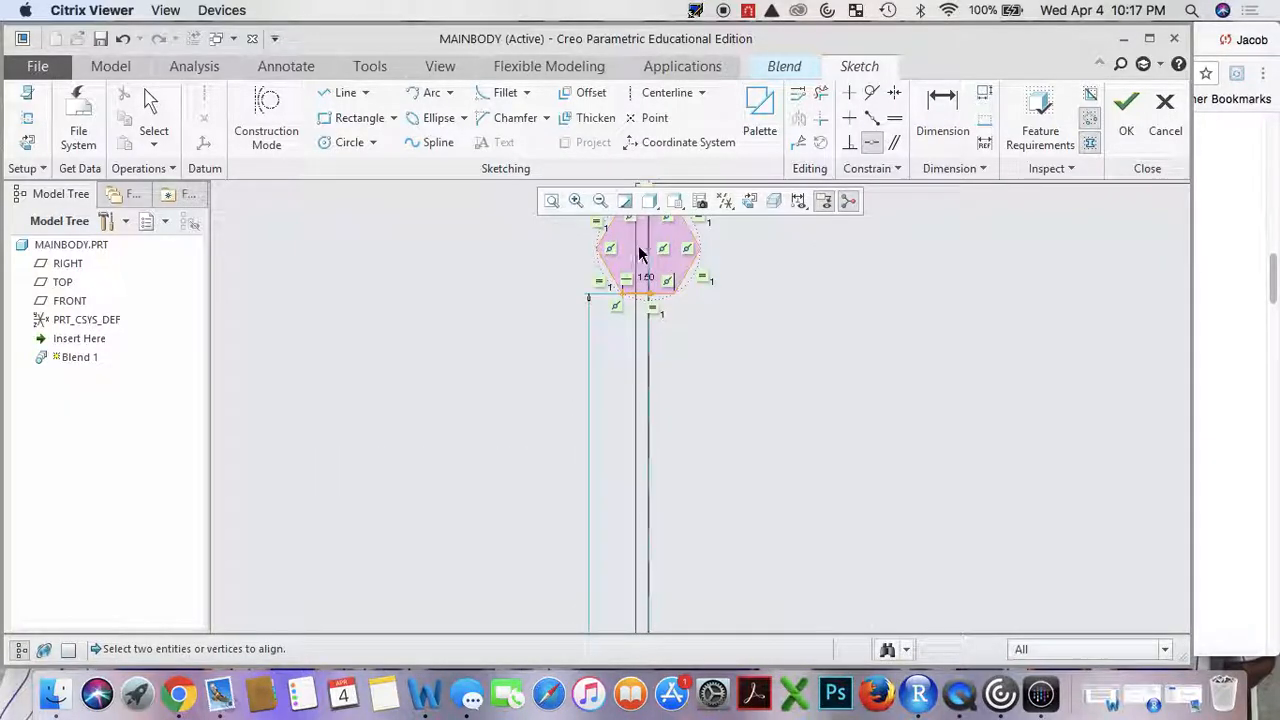
scroll(690, 392, down, 3)
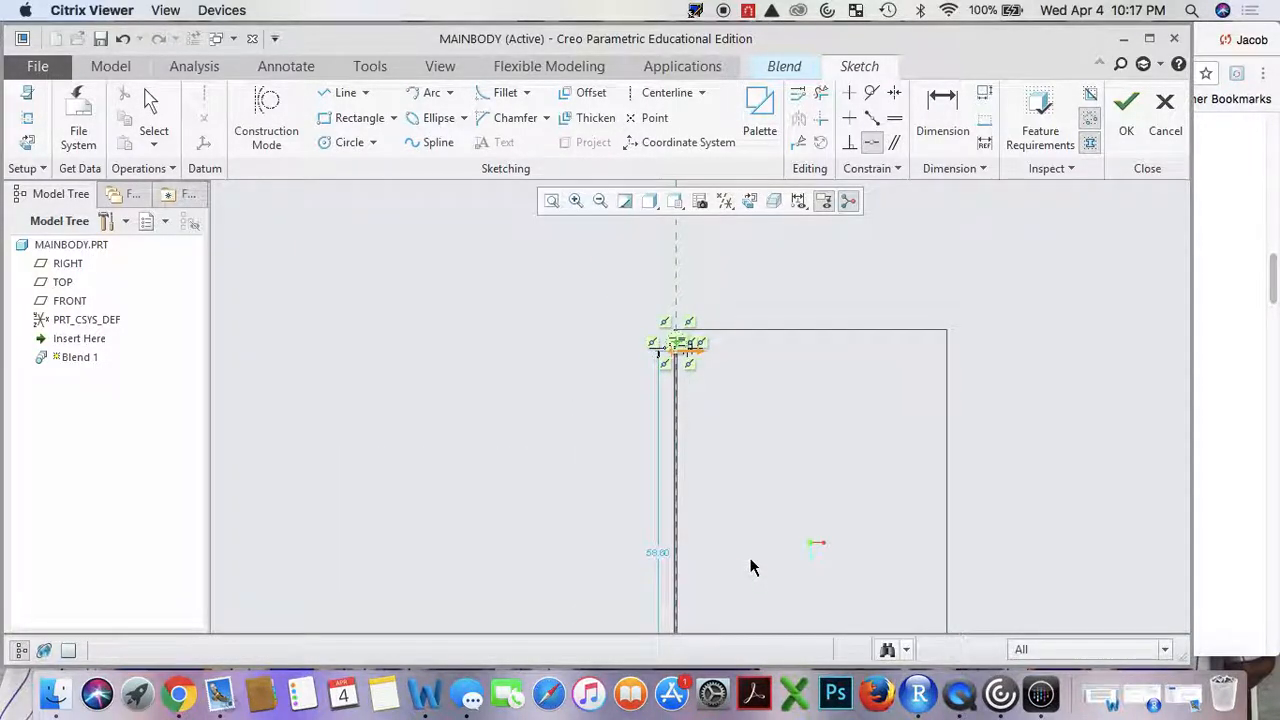
scroll(758, 575, down, 4)
scroll(810, 595, up, 6)
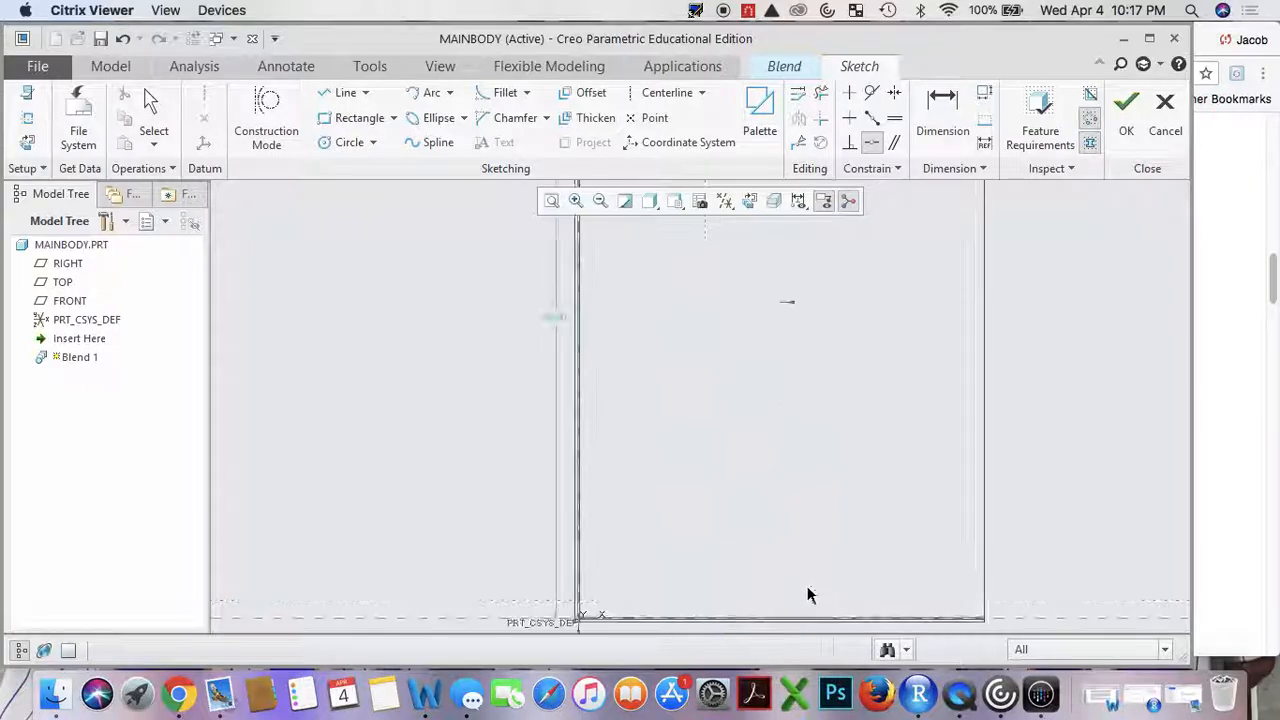
click(893, 619)
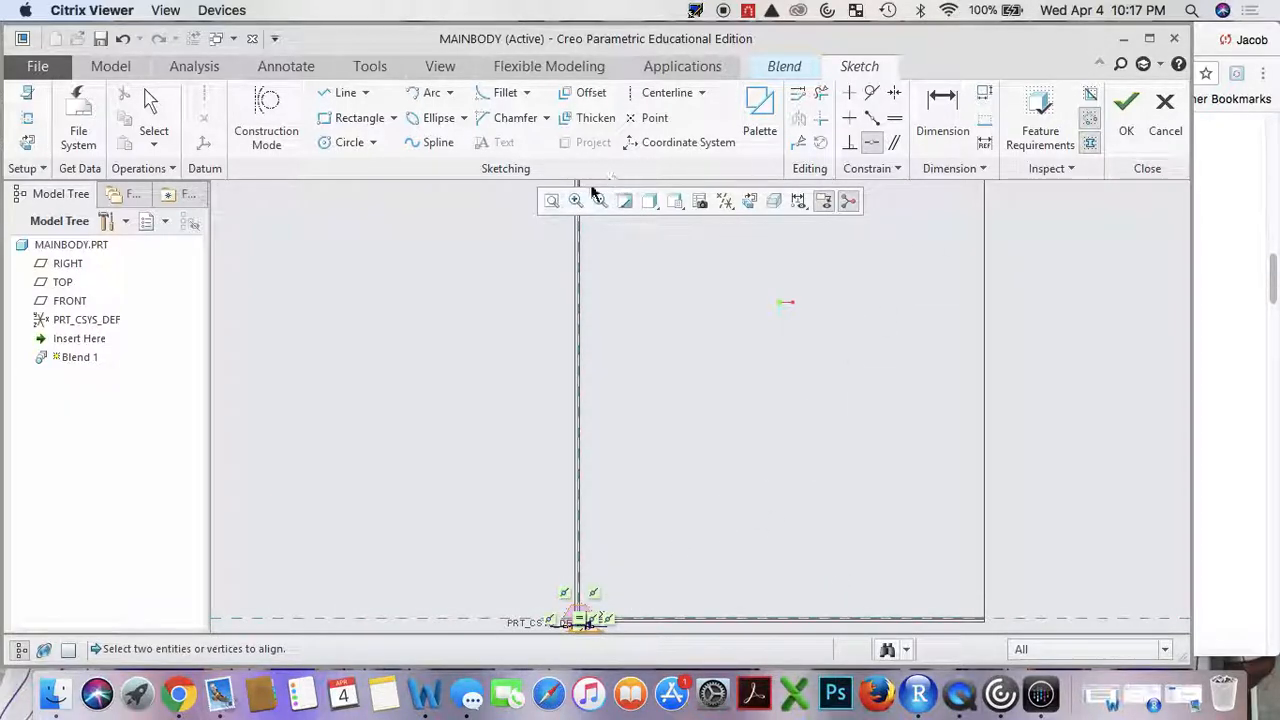
click(555, 200)
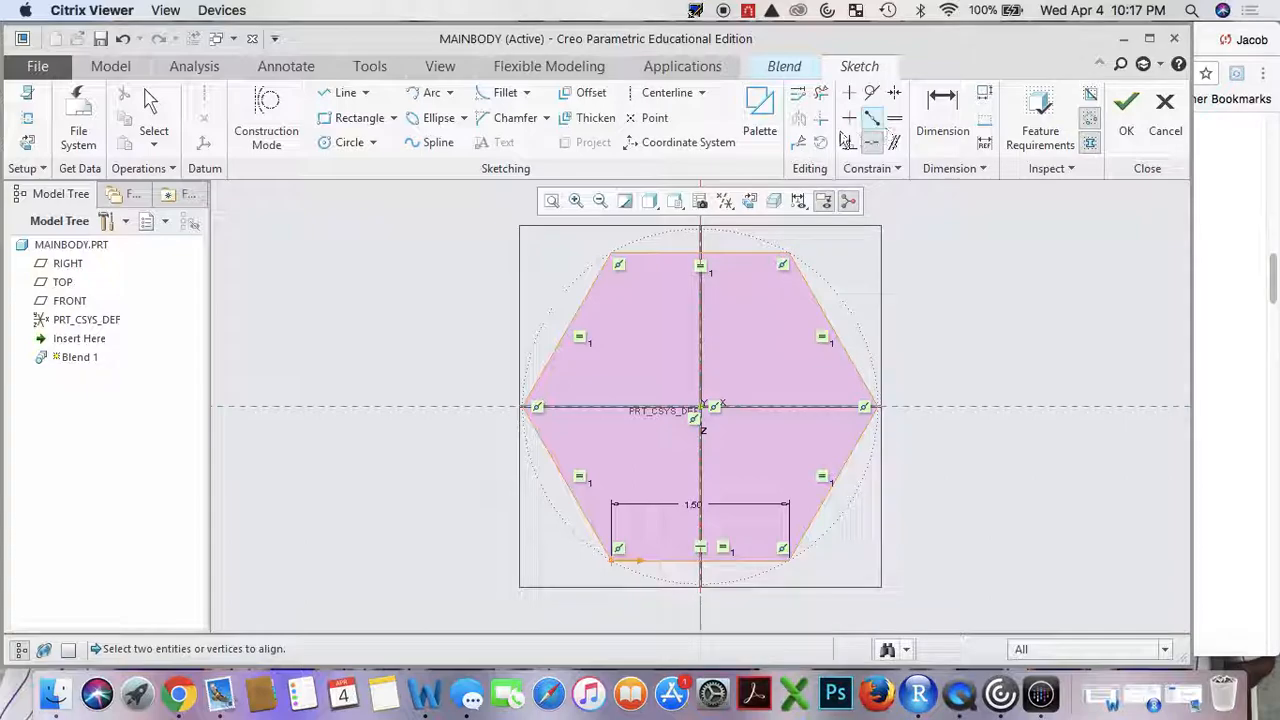
click(1126, 110)
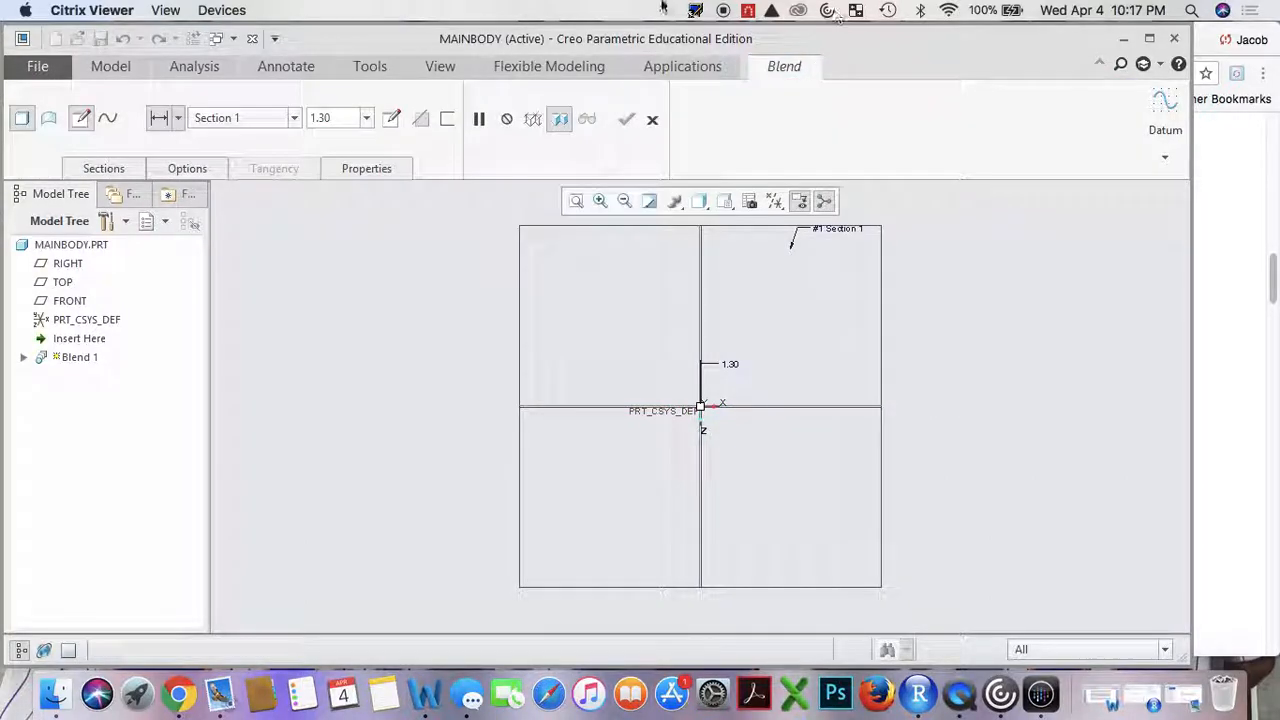
Set Section 2's offset from Section 1 to 2.75 and open its sketch.
click(103, 168)
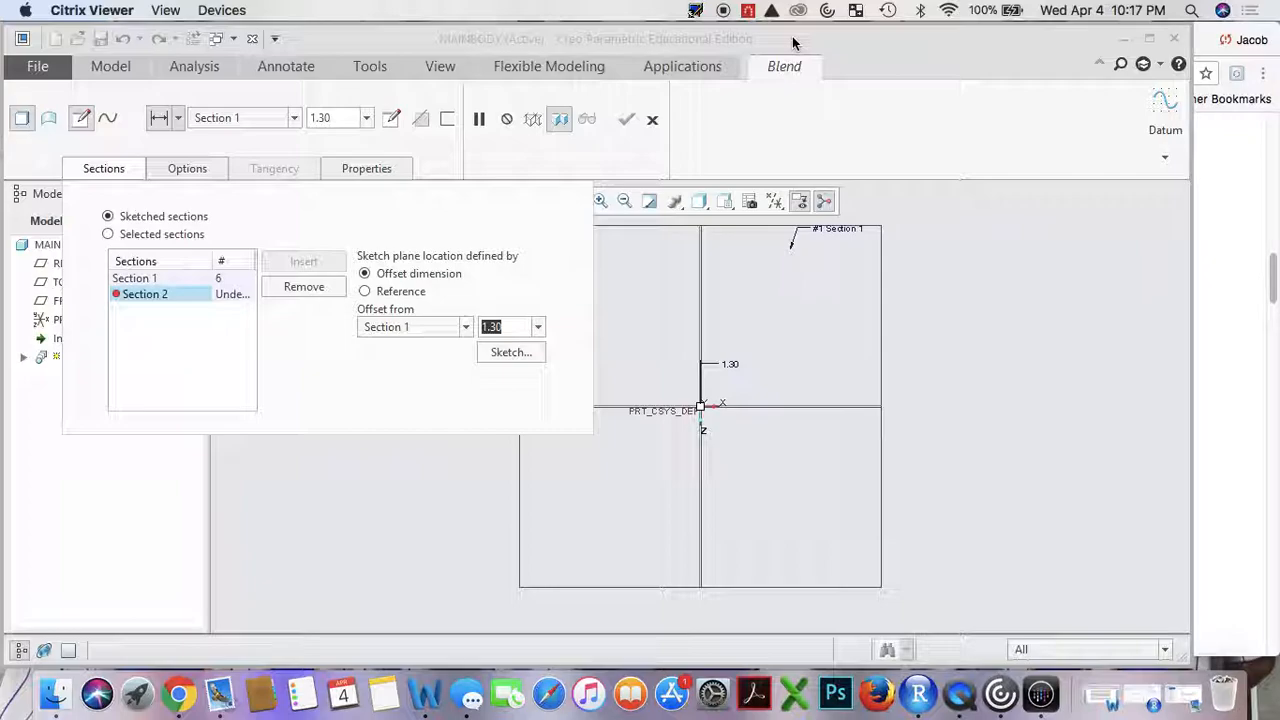
text(2.75)
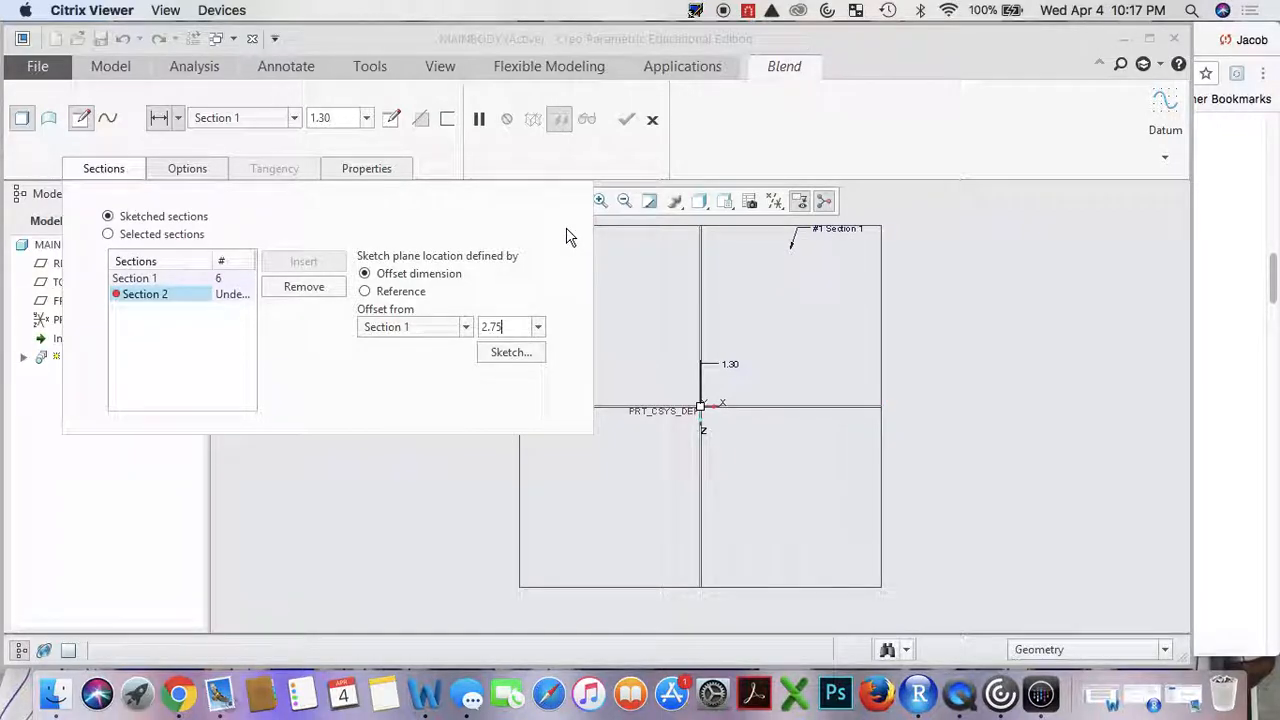
click(511, 353)
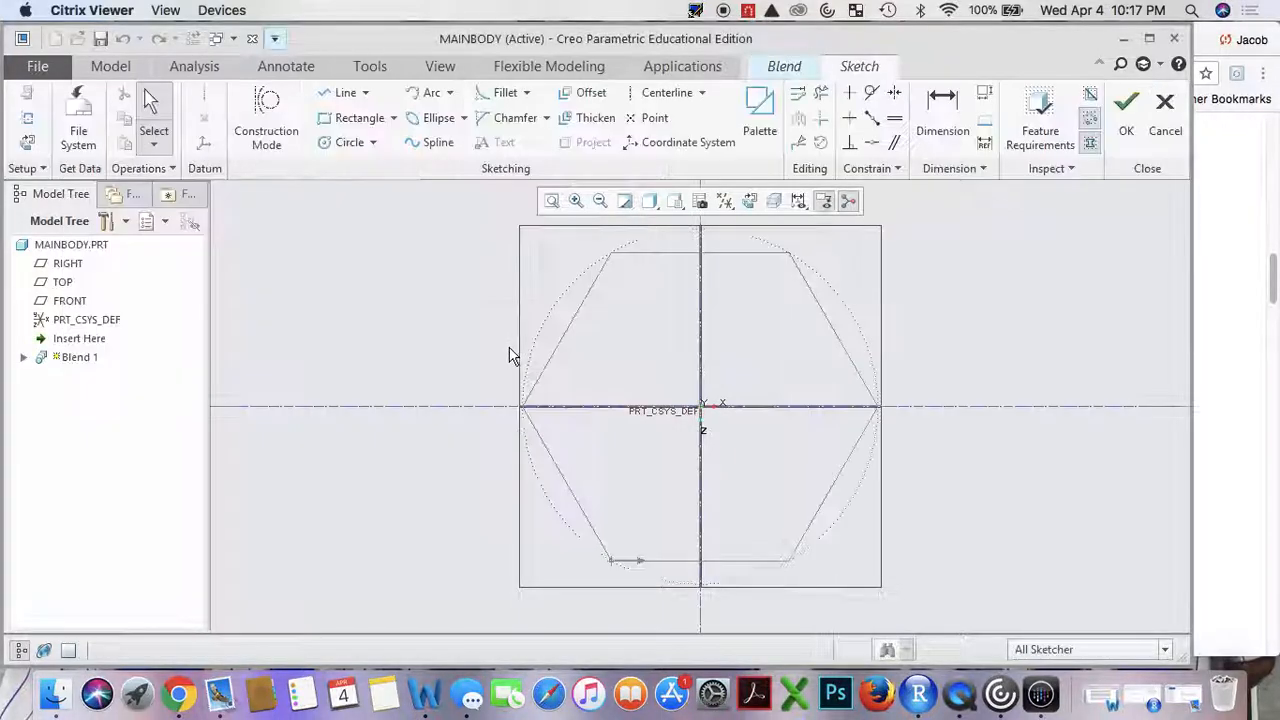
Insert a 6-Sided Hexagon from the Sketcher Palette into Section 2's sketch near the origin with a scale of 0.75.
click(759, 133)
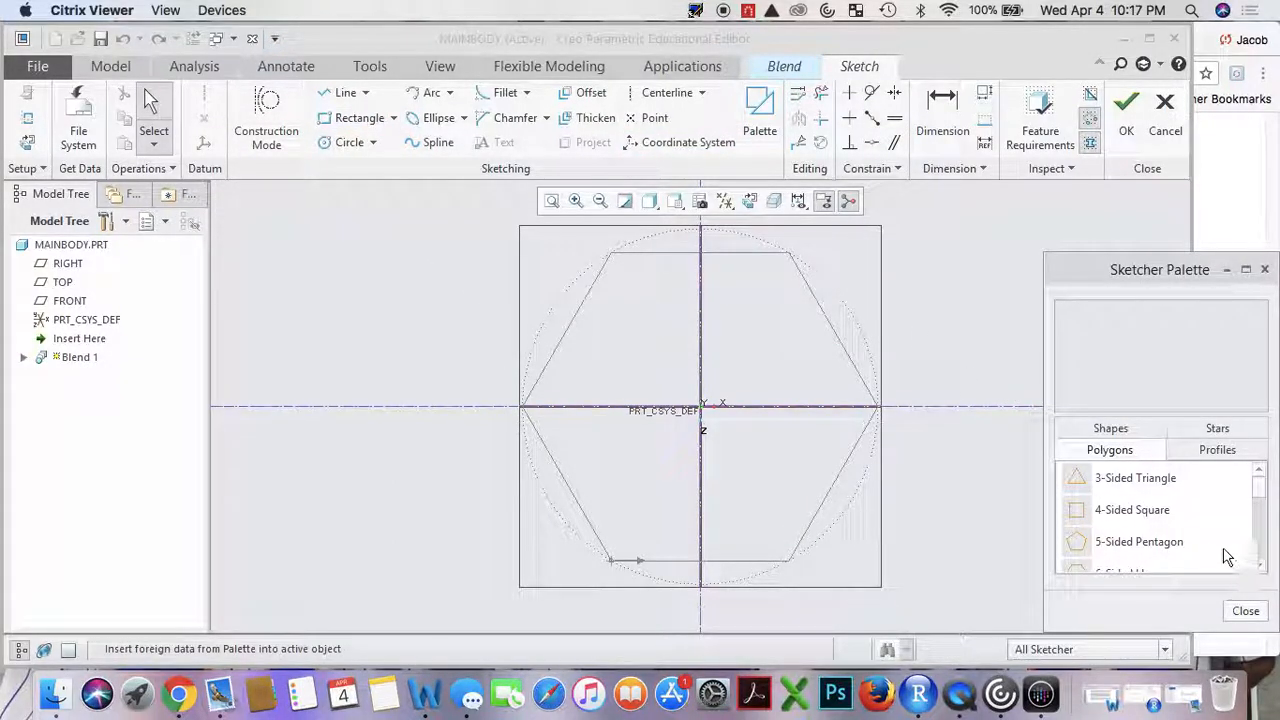
click(1260, 566)
double_click(1176, 516)
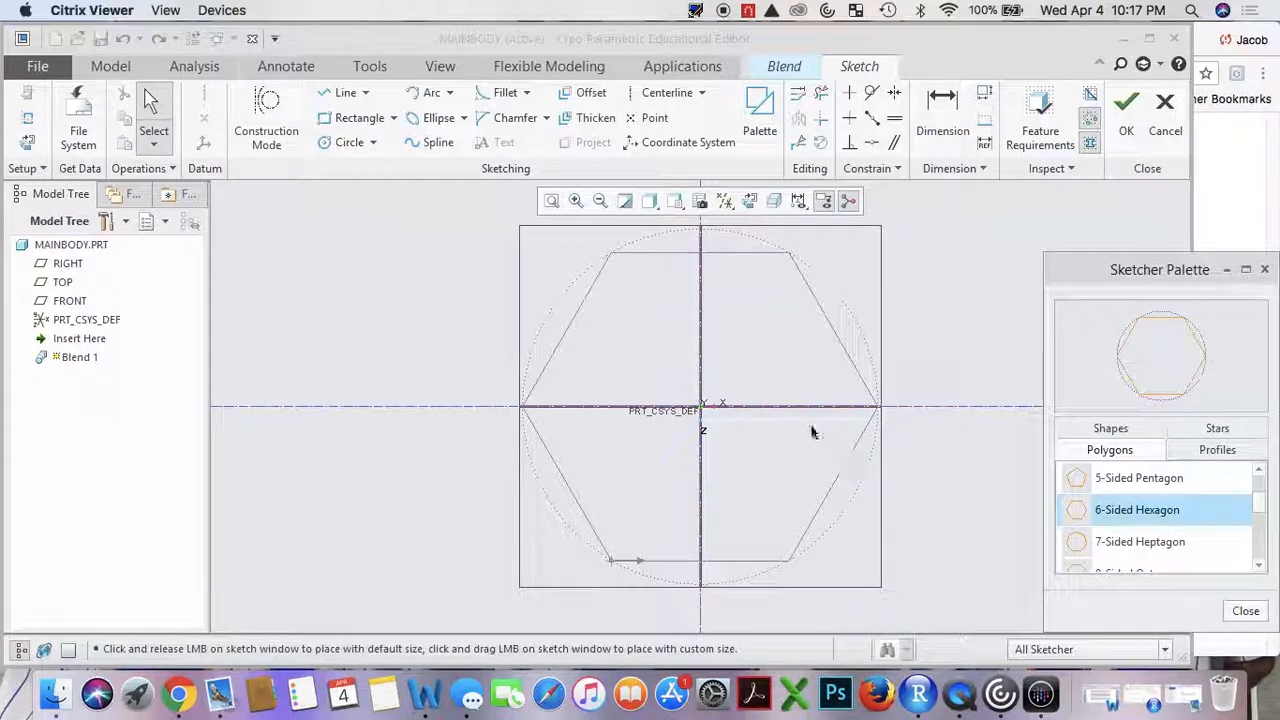
click(764, 377)
click(1245, 612)
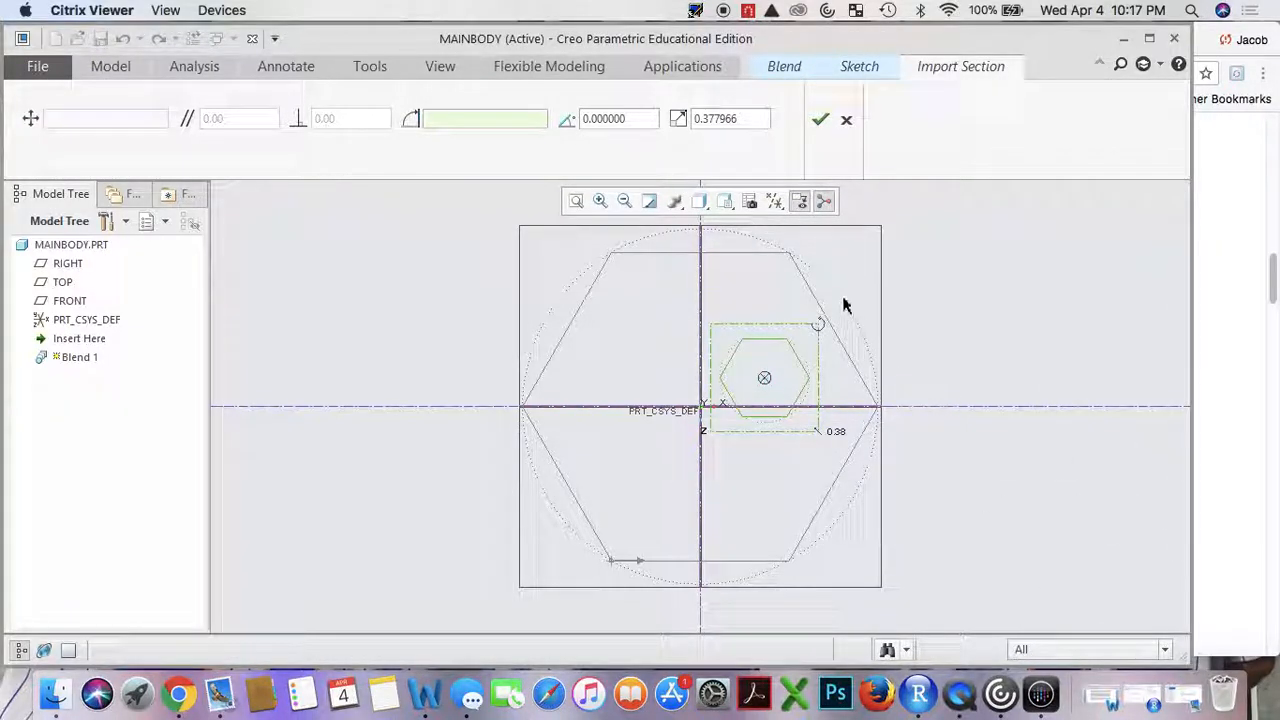
double_click(752, 118)
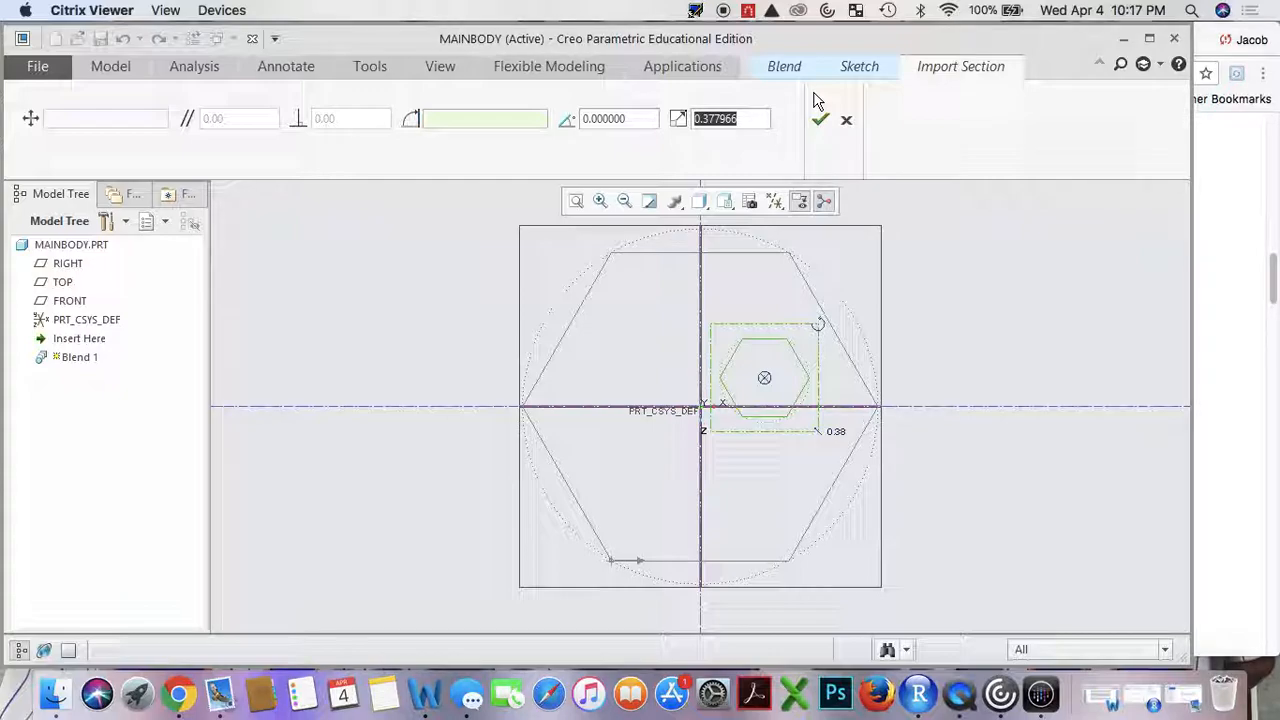
text(0.75)
key(Return)
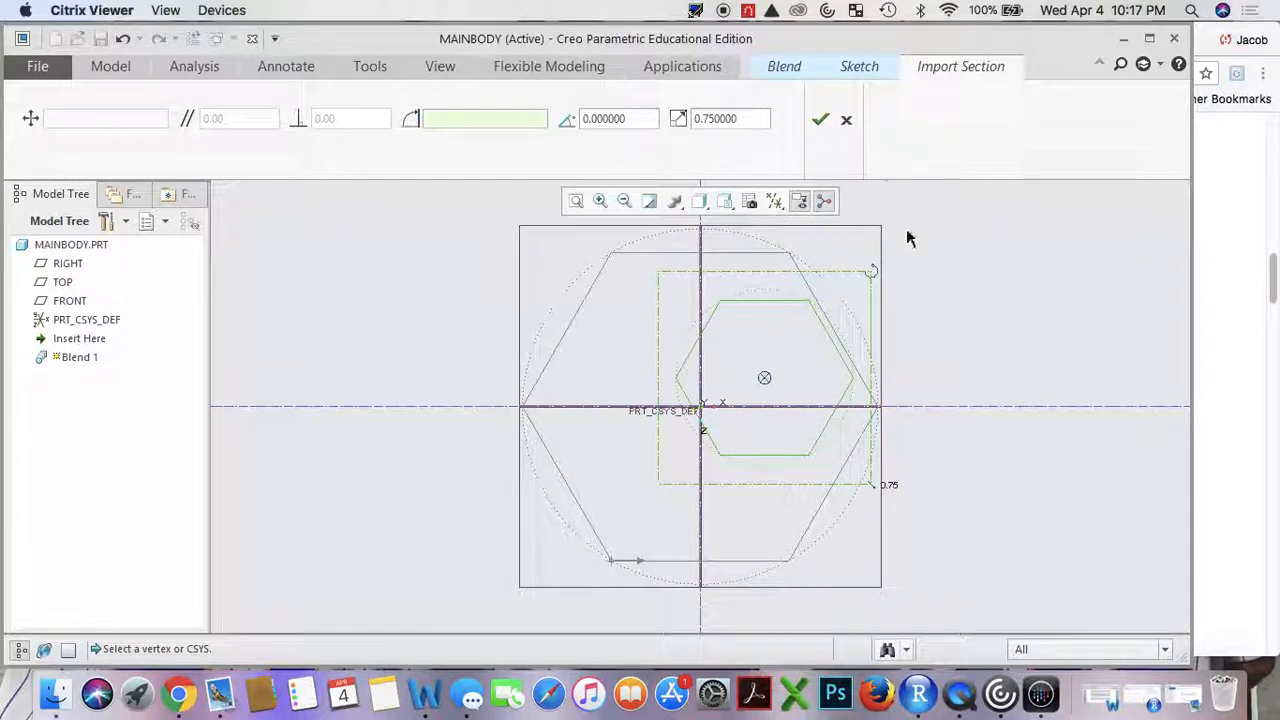
click(819, 121)
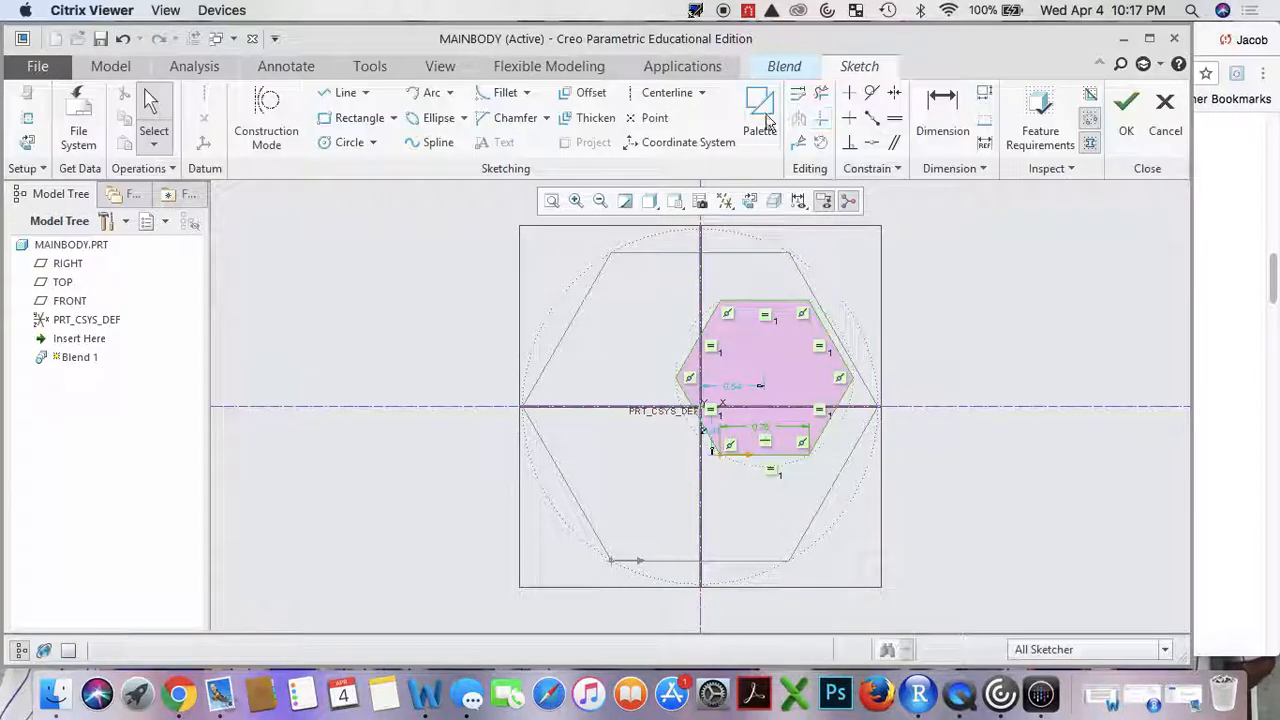
Constrain the 0.75 hexagon's center to the vertical and horizontal reference lines and finish Section 2's sketch.
click(868, 146)
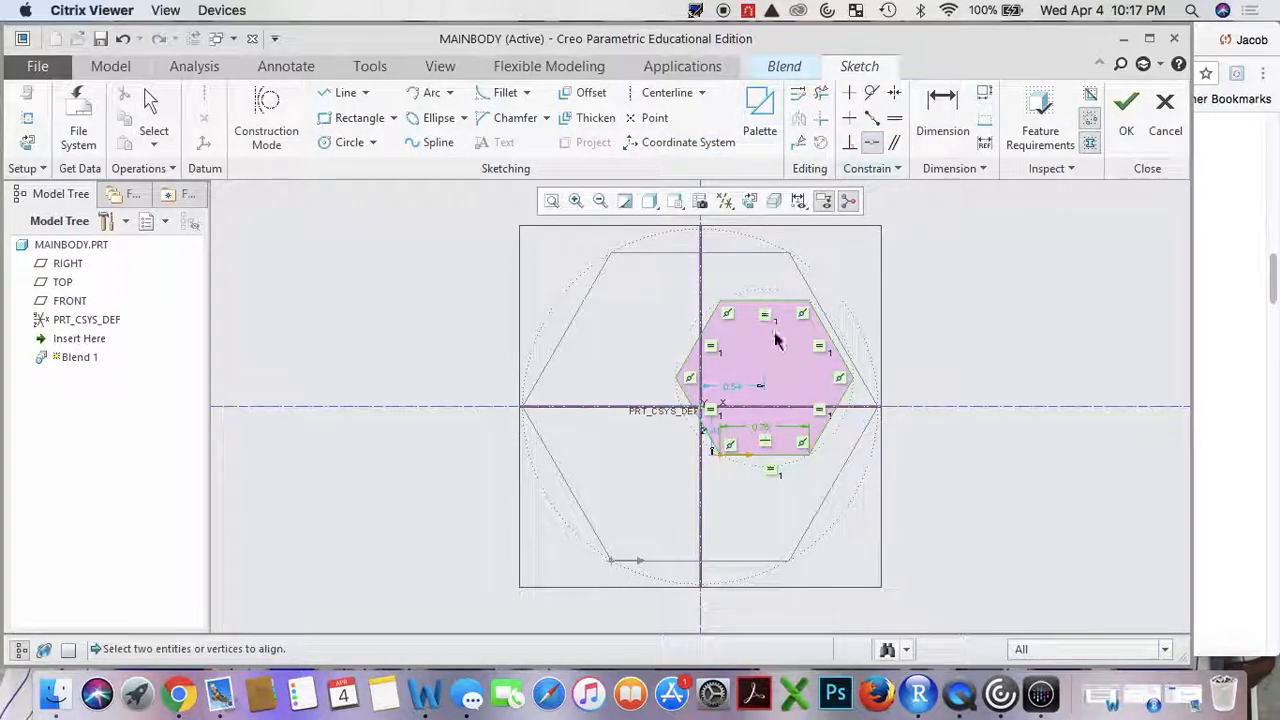
click(700, 372)
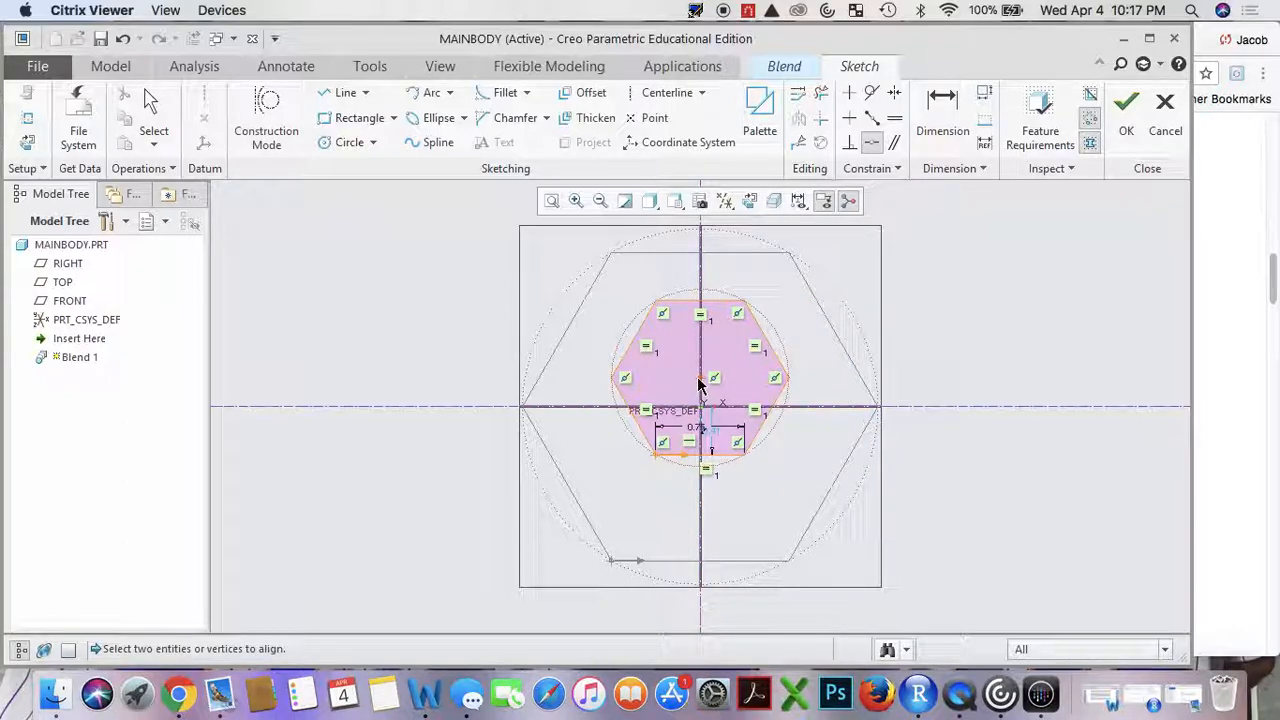
click(790, 408)
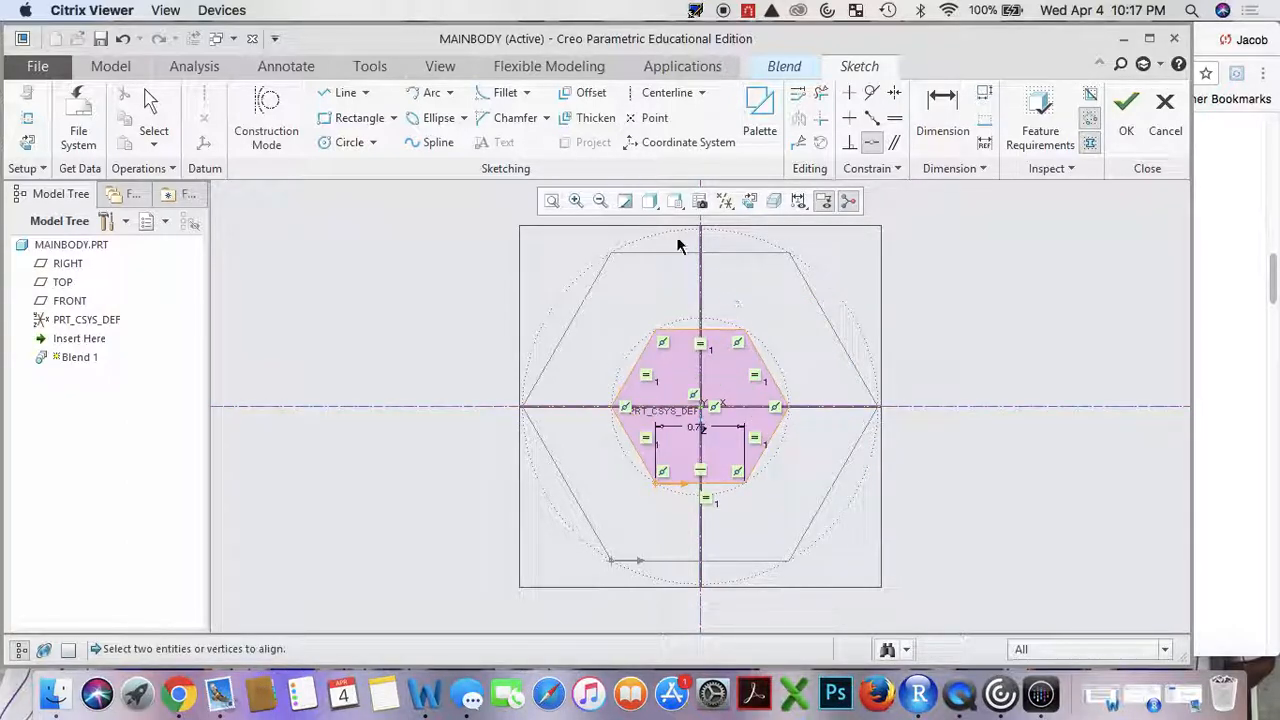
click(1126, 104)
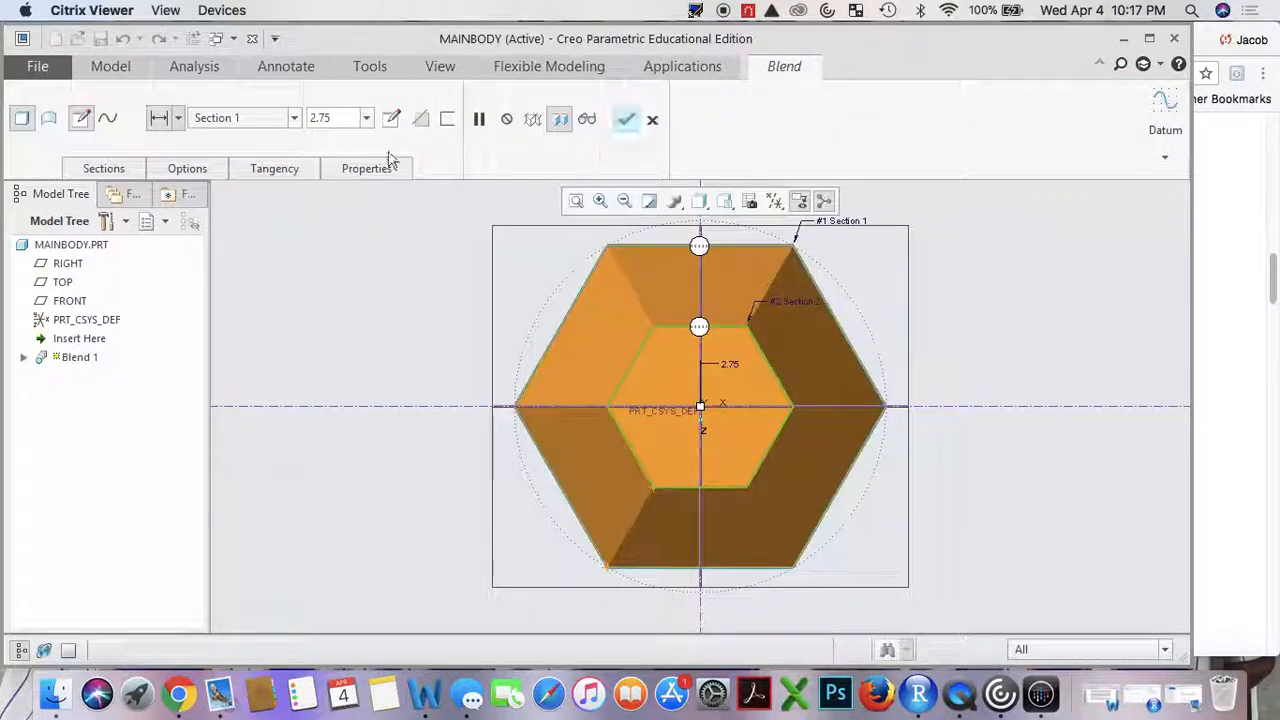
Add a third blend section offset 3.25 from Section 2 and open its sketch.
click(136, 168)
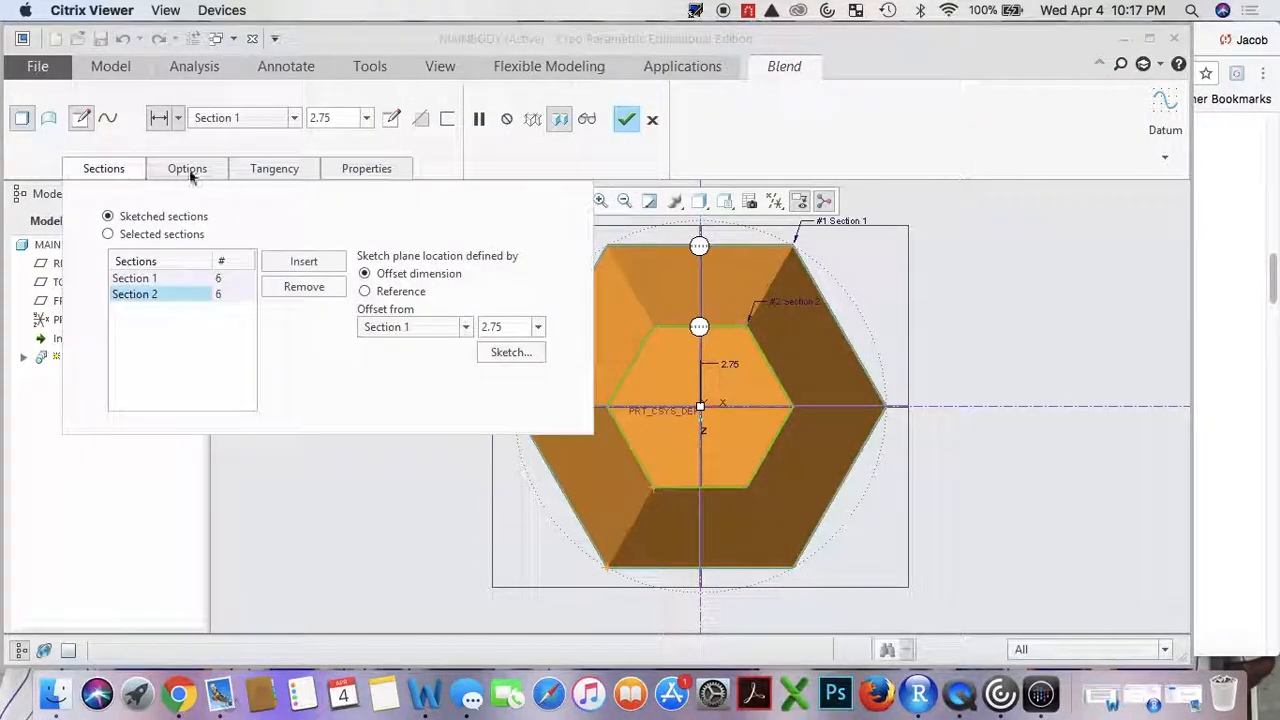
click(325, 262)
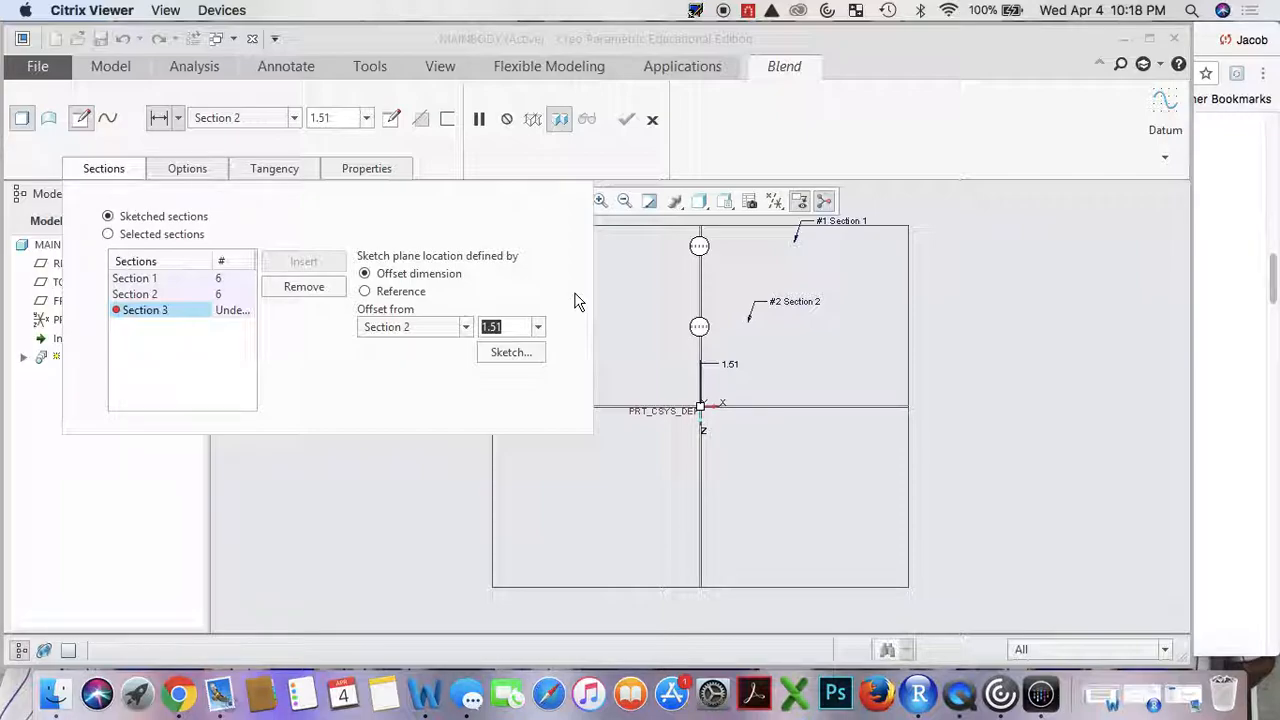
text(3.25)
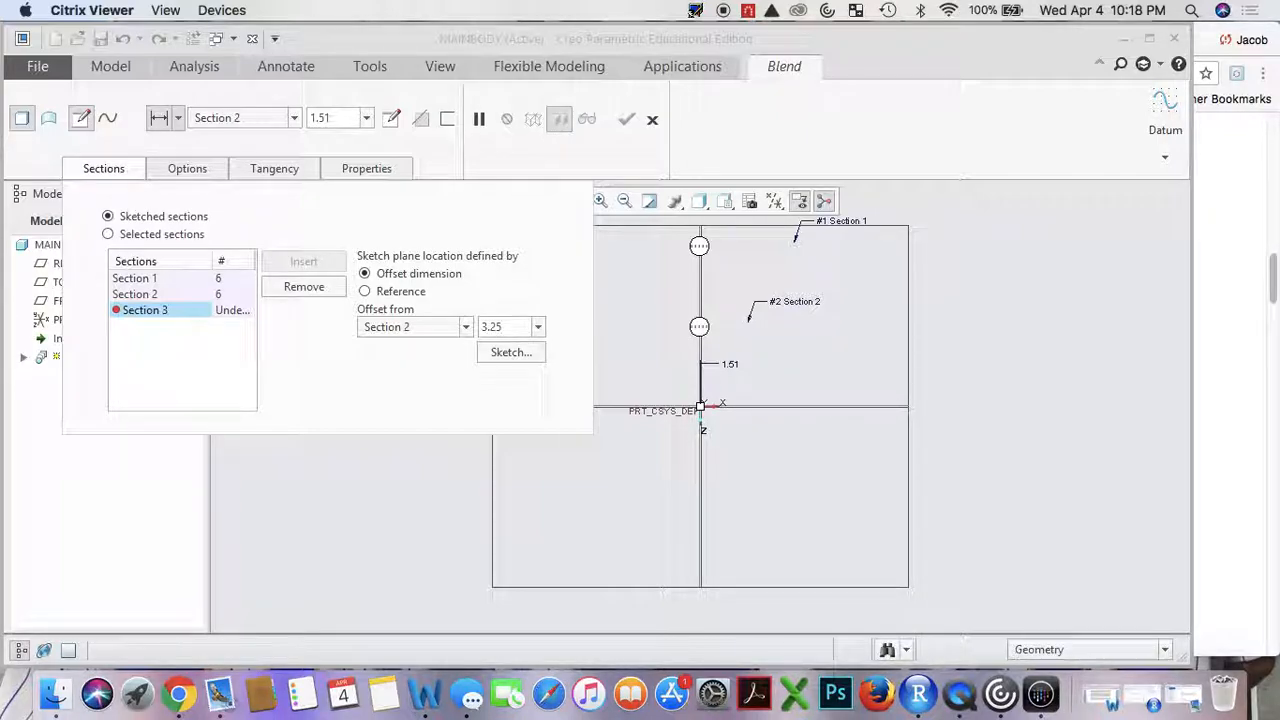
key(Return)
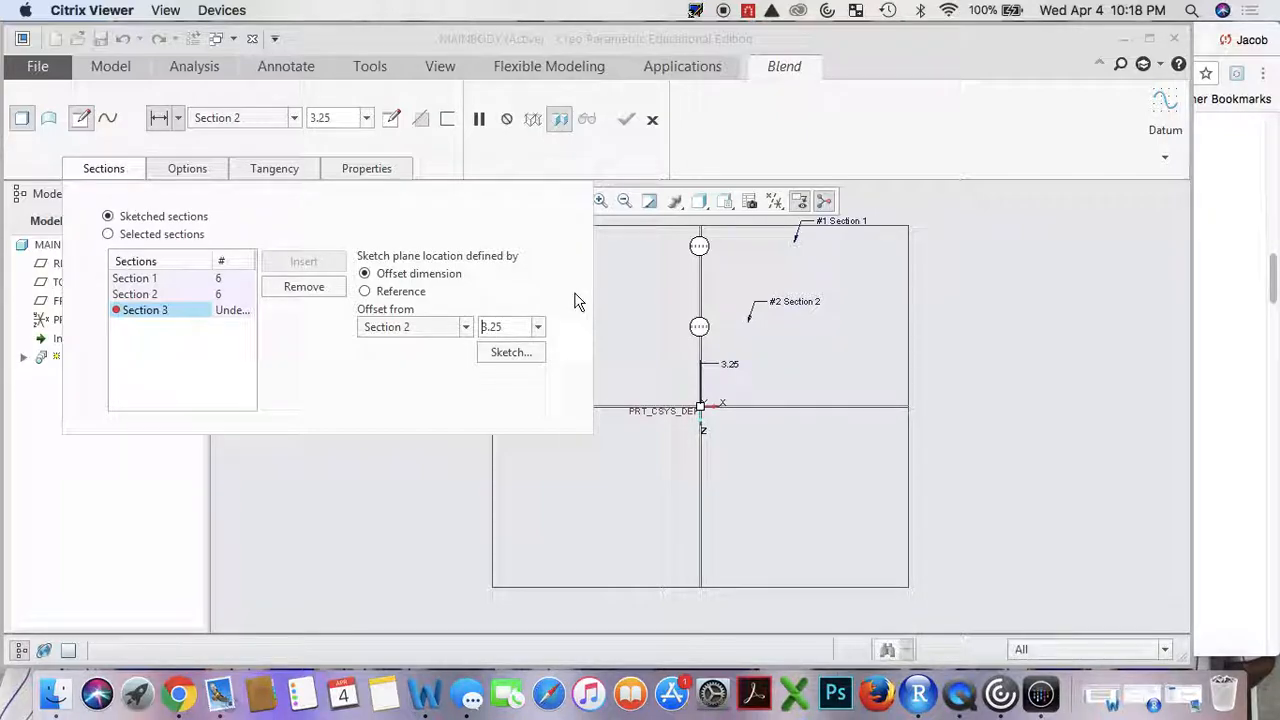
click(509, 353)
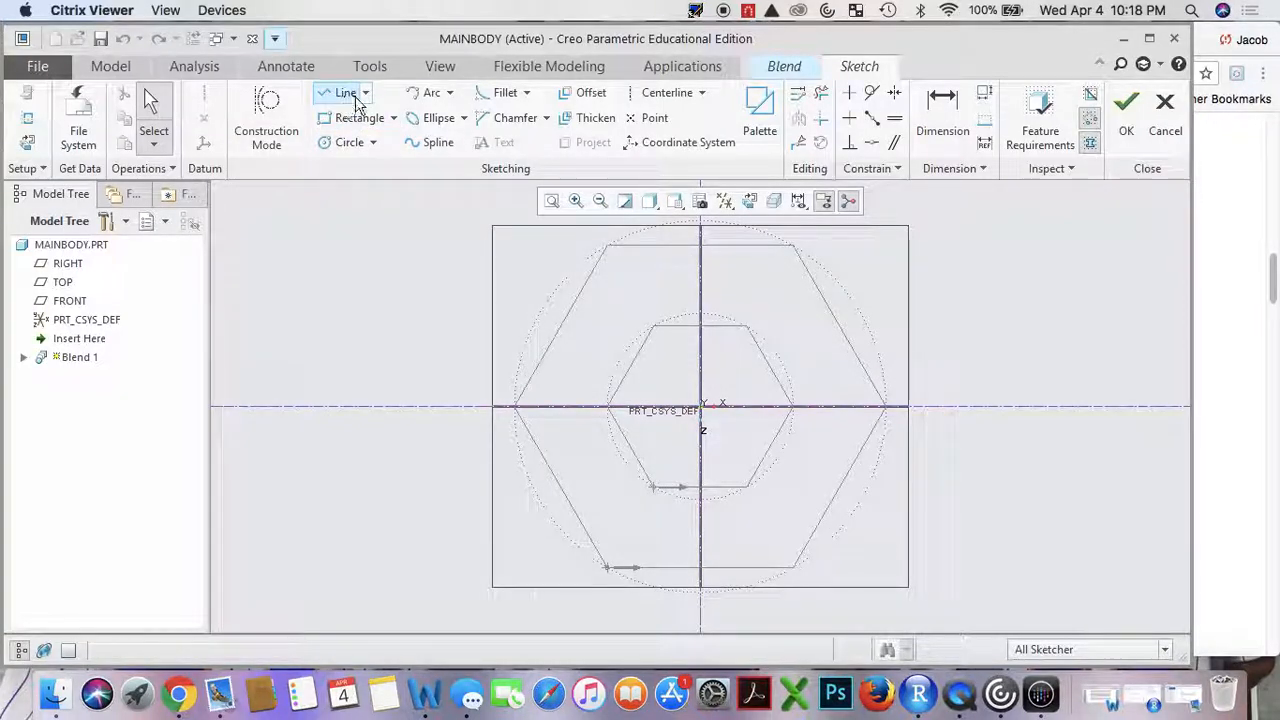
Insert a 6-Sided Hexagon from the Sketcher Palette into Section 3's sketch near the origin with a scale of 1.5.
click(758, 131)
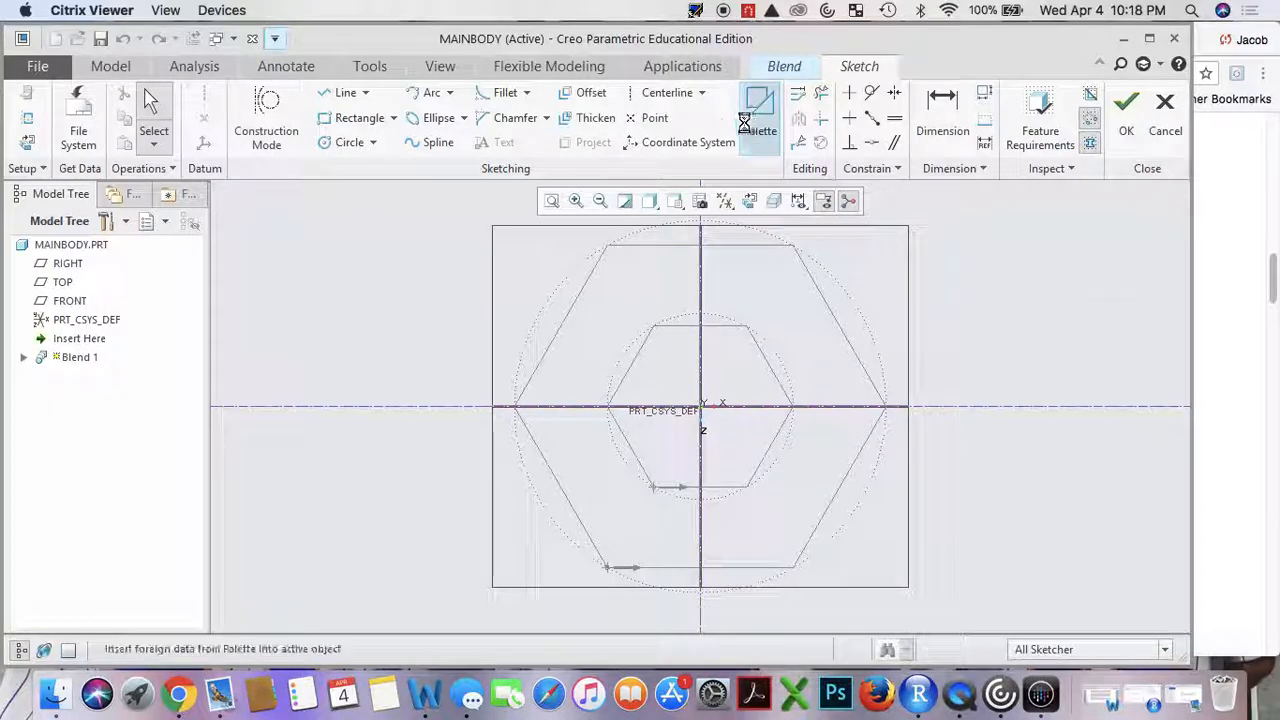
click(1259, 566)
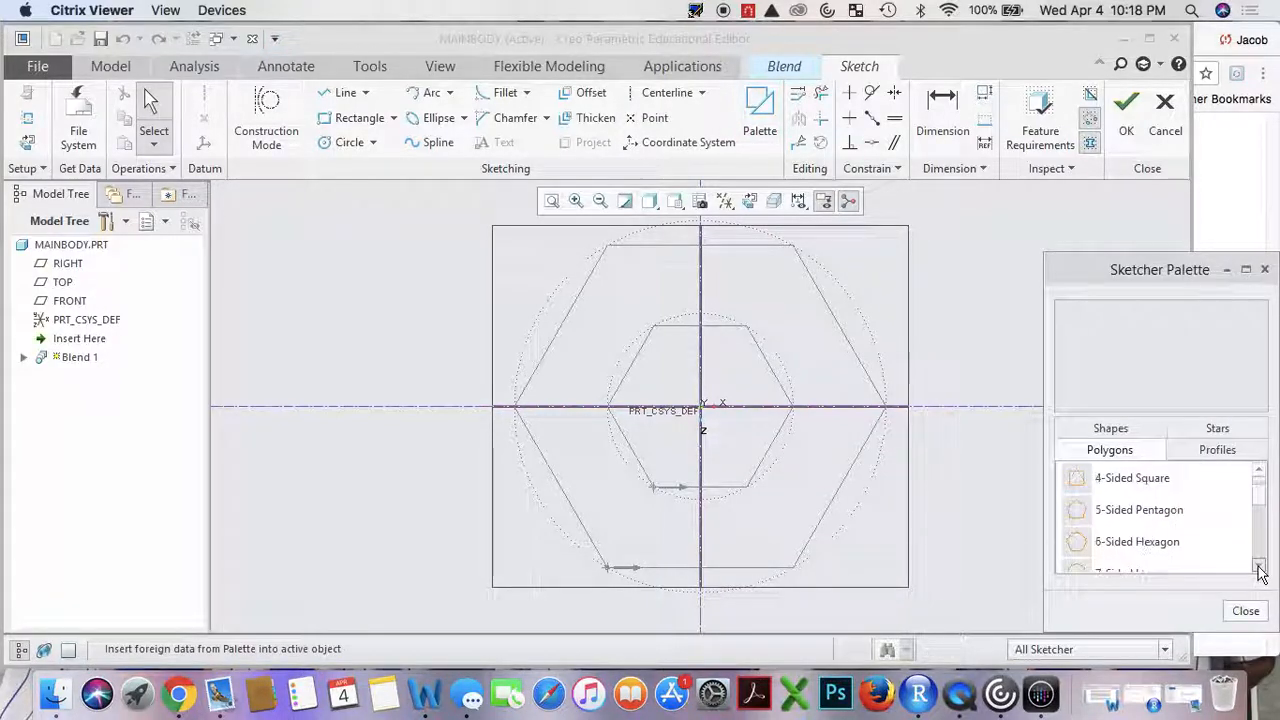
double_click(1188, 545)
click(729, 385)
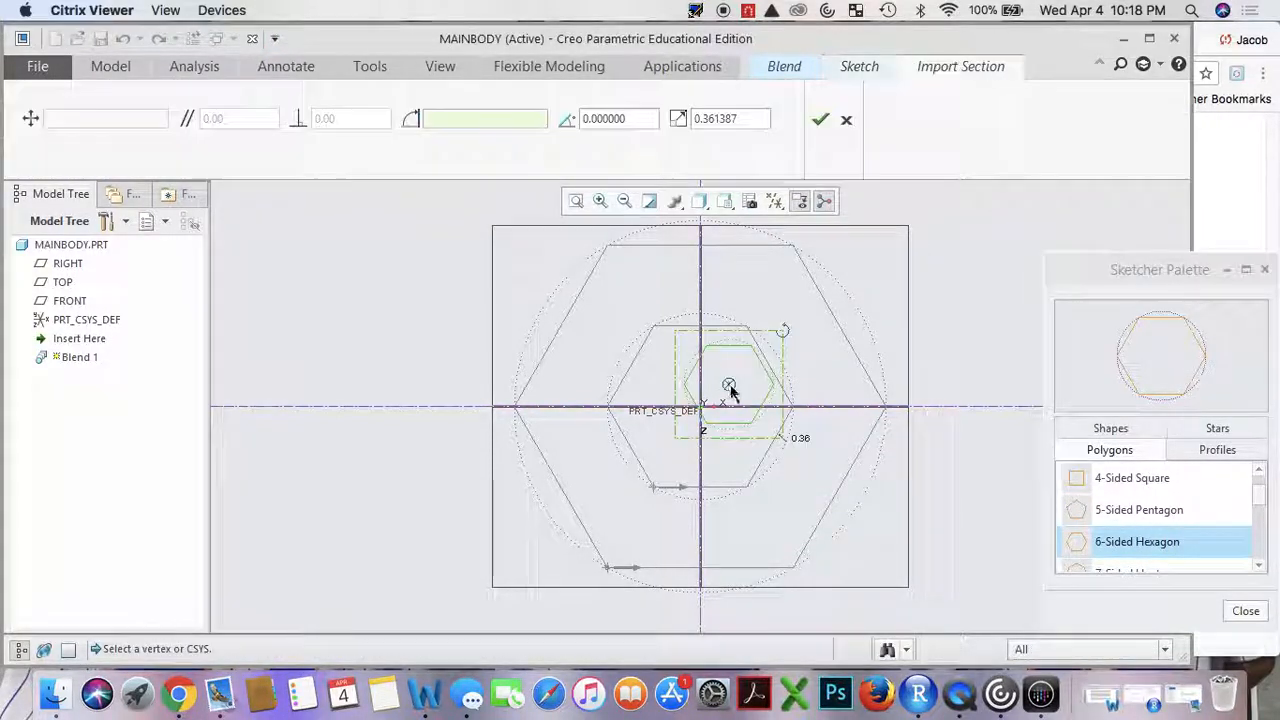
click(1262, 611)
drag(740, 118, 641, 113)
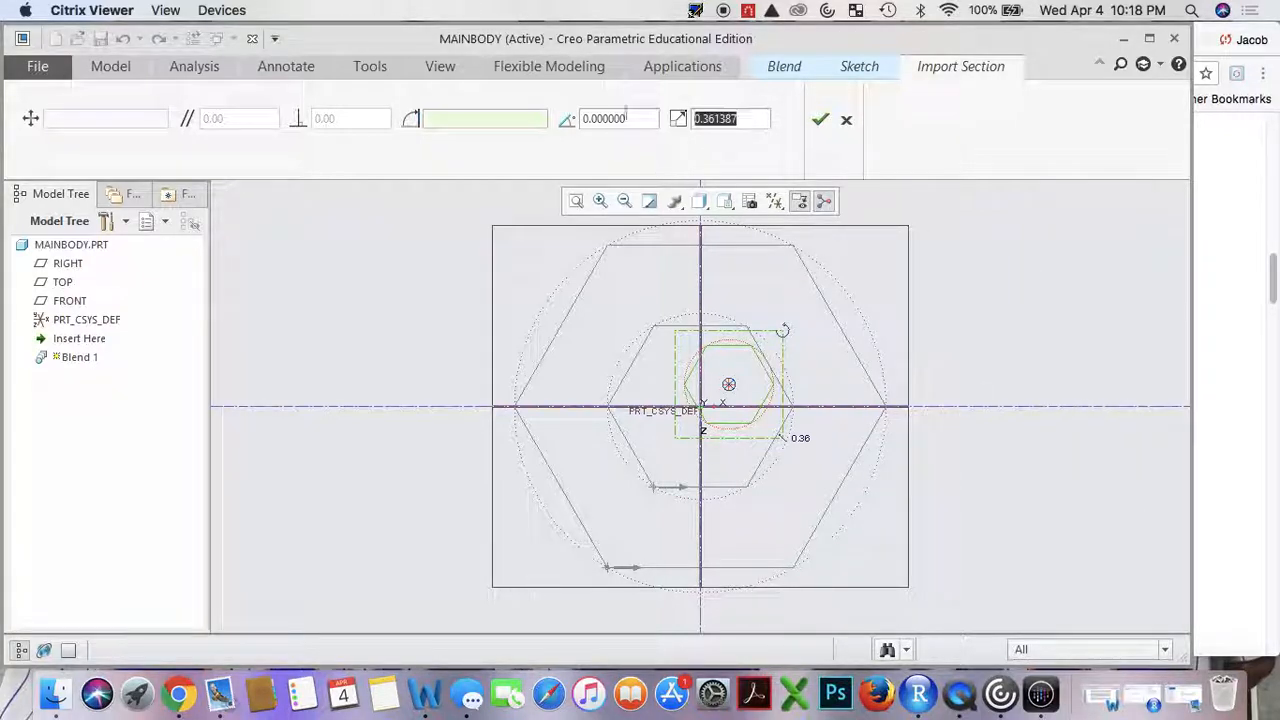
text(1)
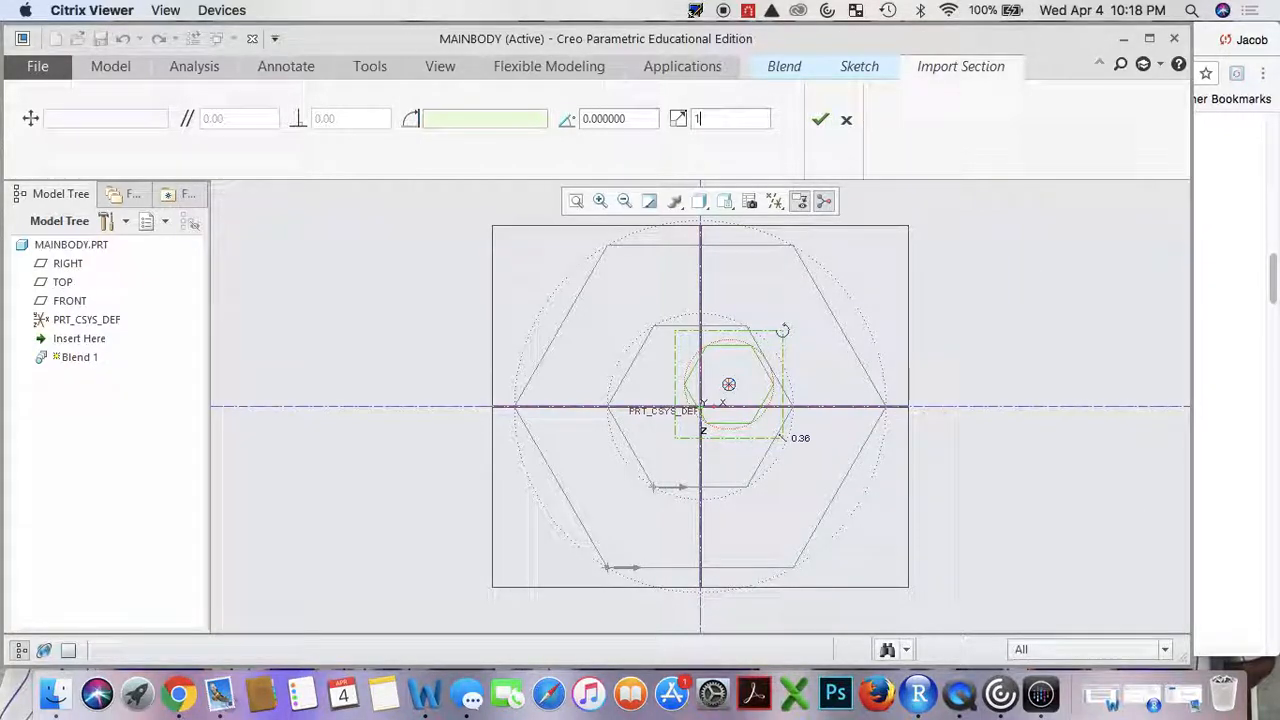
key(Return)
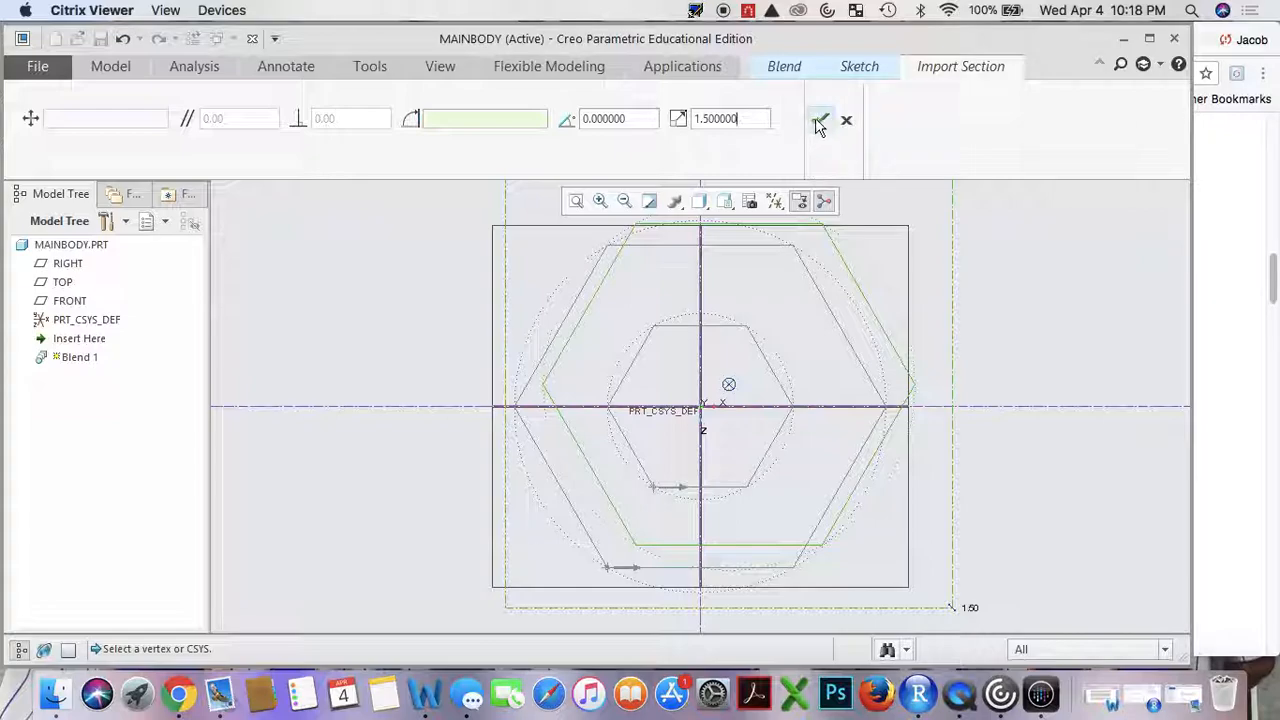
click(820, 119)
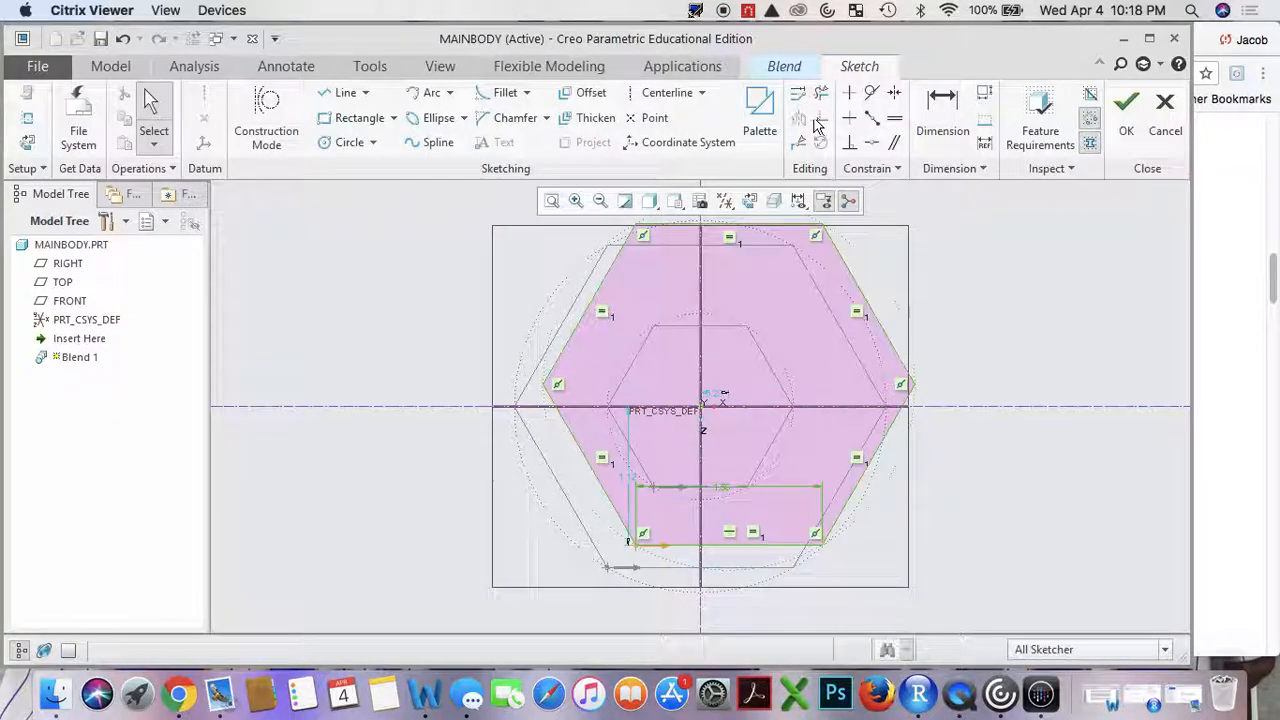
Constrain the new 1.5 hexagon's center to both reference lines and finish Section 3's sketch.
click(872, 144)
click(729, 393)
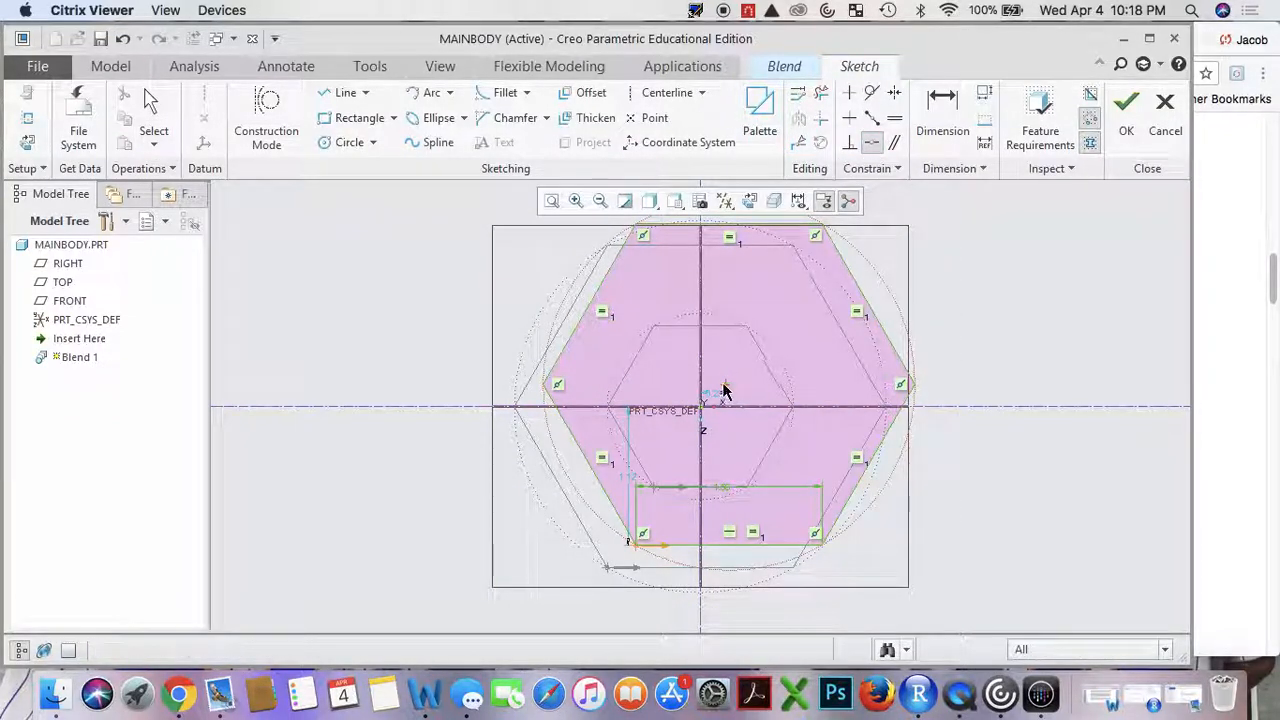
click(702, 390)
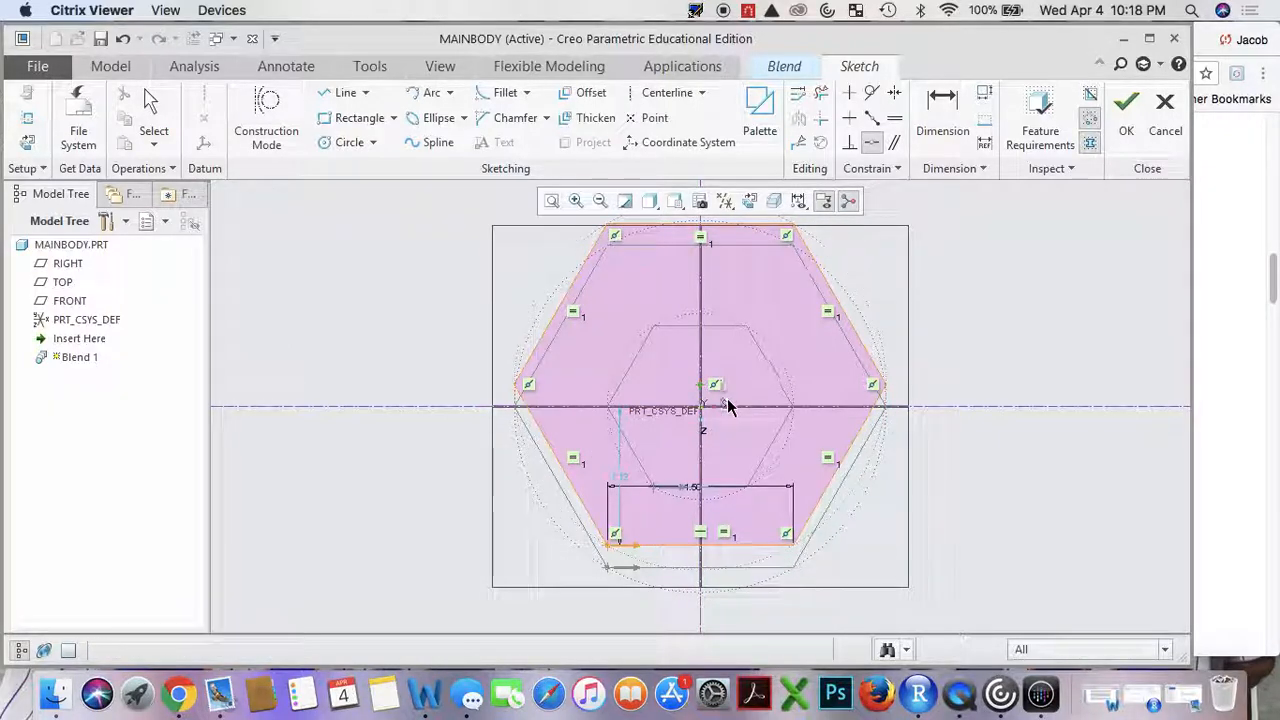
click(728, 404)
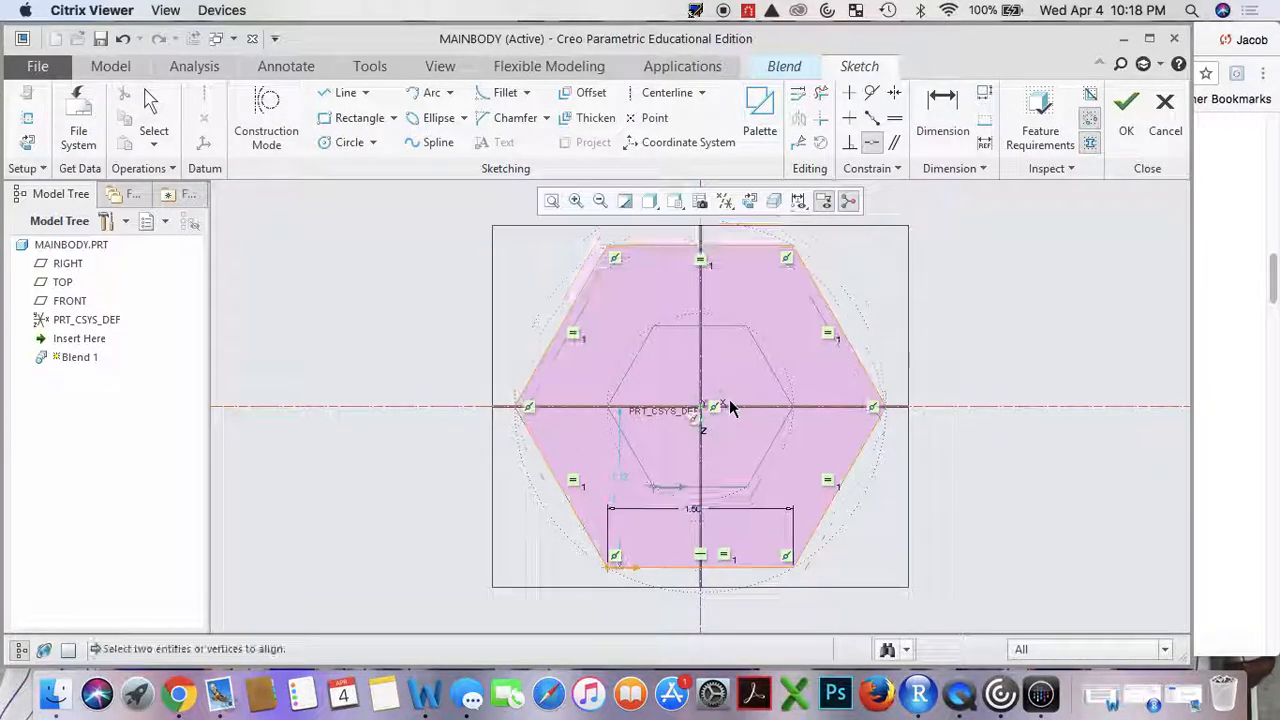
click(1125, 104)
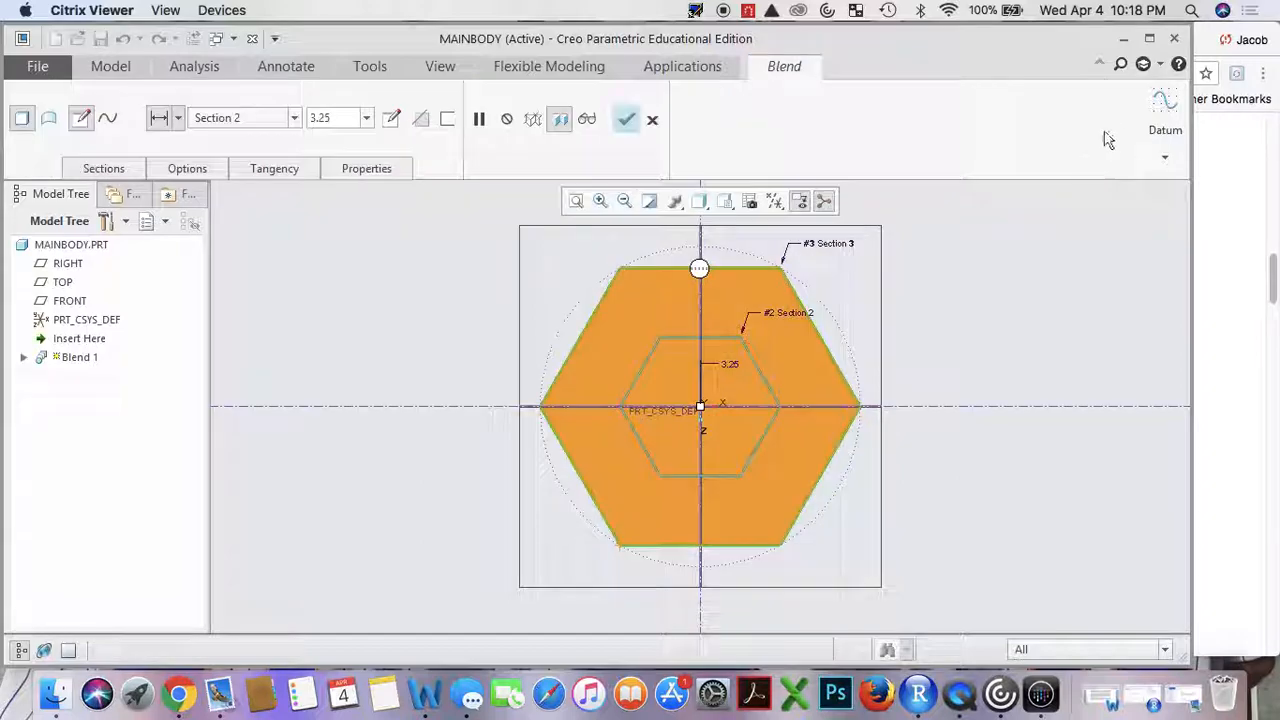
Complete the blend feature through the three hexagonal sections.
mouse_move(960, 360)
middle_down()
mouse_move(960, 300)
mouse_move(952, 348)
mouse_move(894, 300)
middle_up()
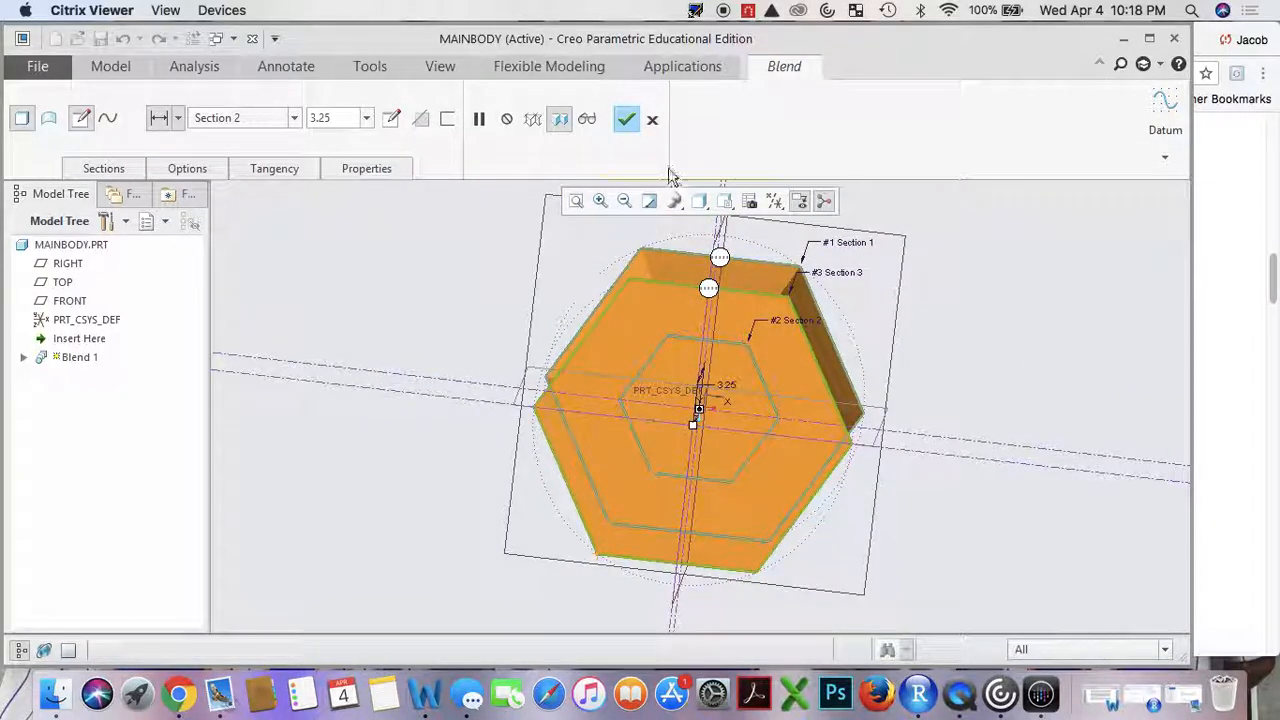
click(628, 120)
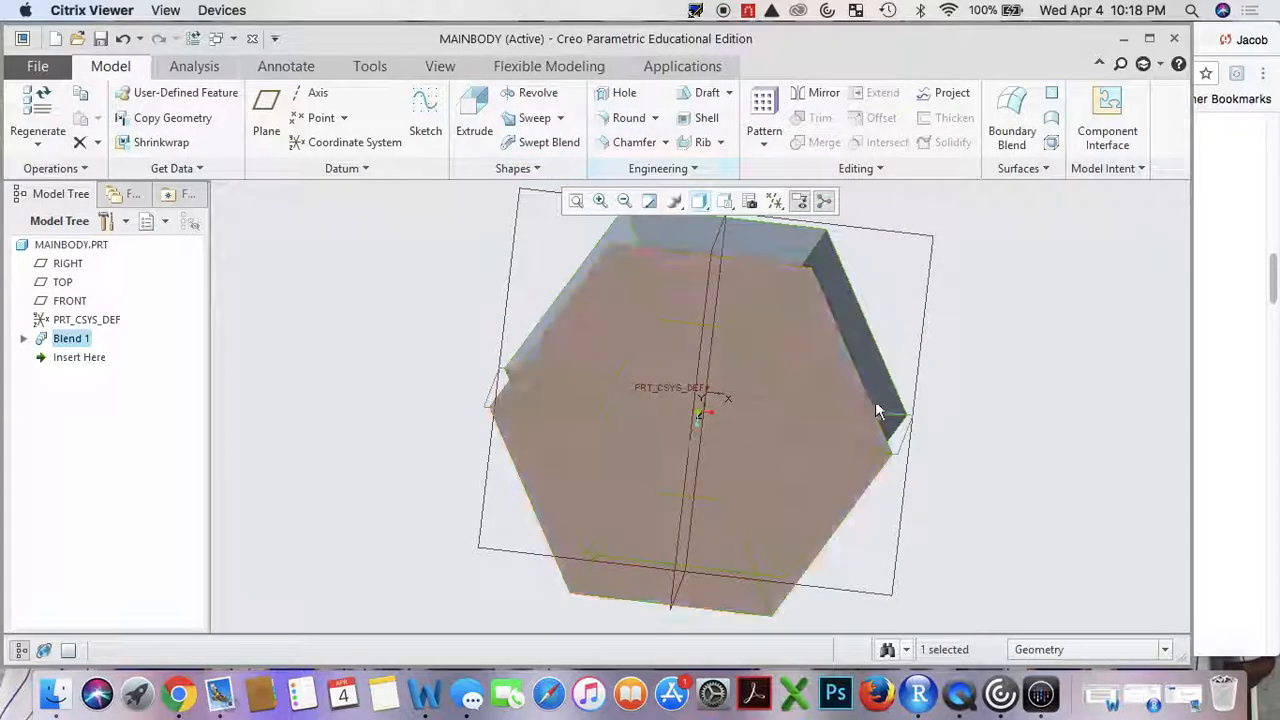
scroll(909, 395, down, 3)
middle_drag(909, 395, 928, 334)
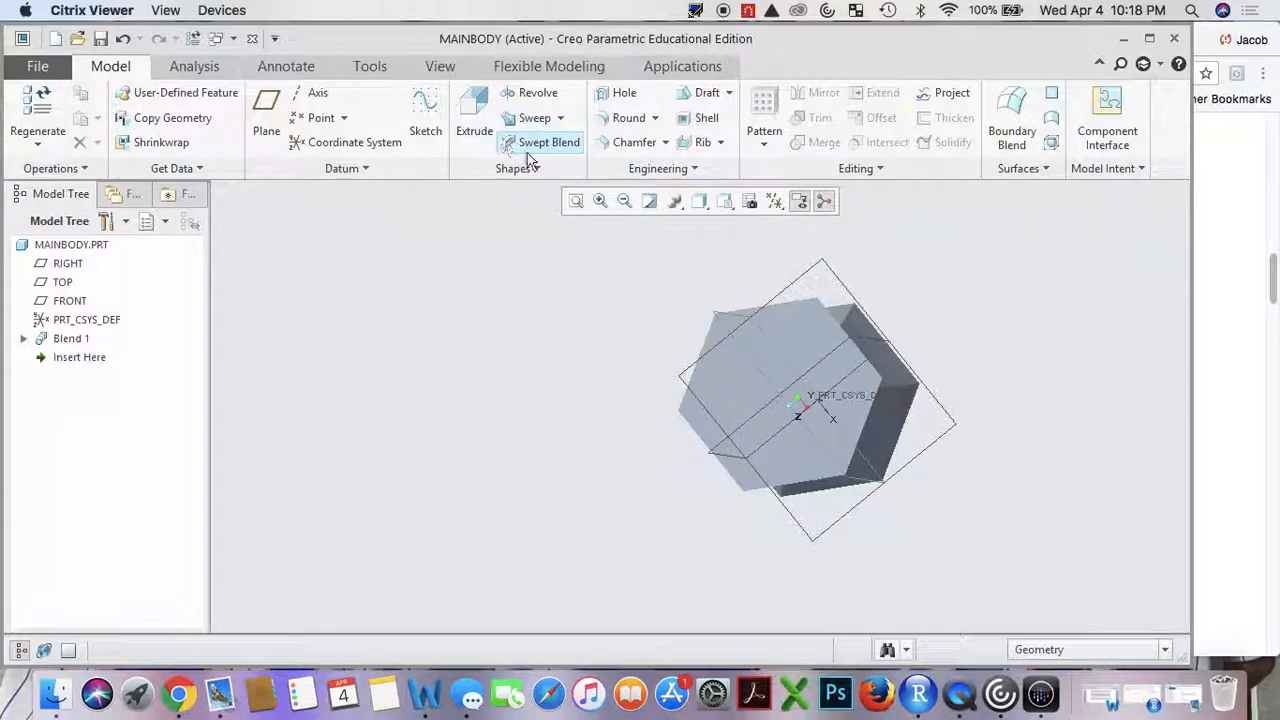
Start an extrude sketch on the blend's hexagonal end face, with No Hidden display and the view squared to the sketch plane.
click(478, 110)
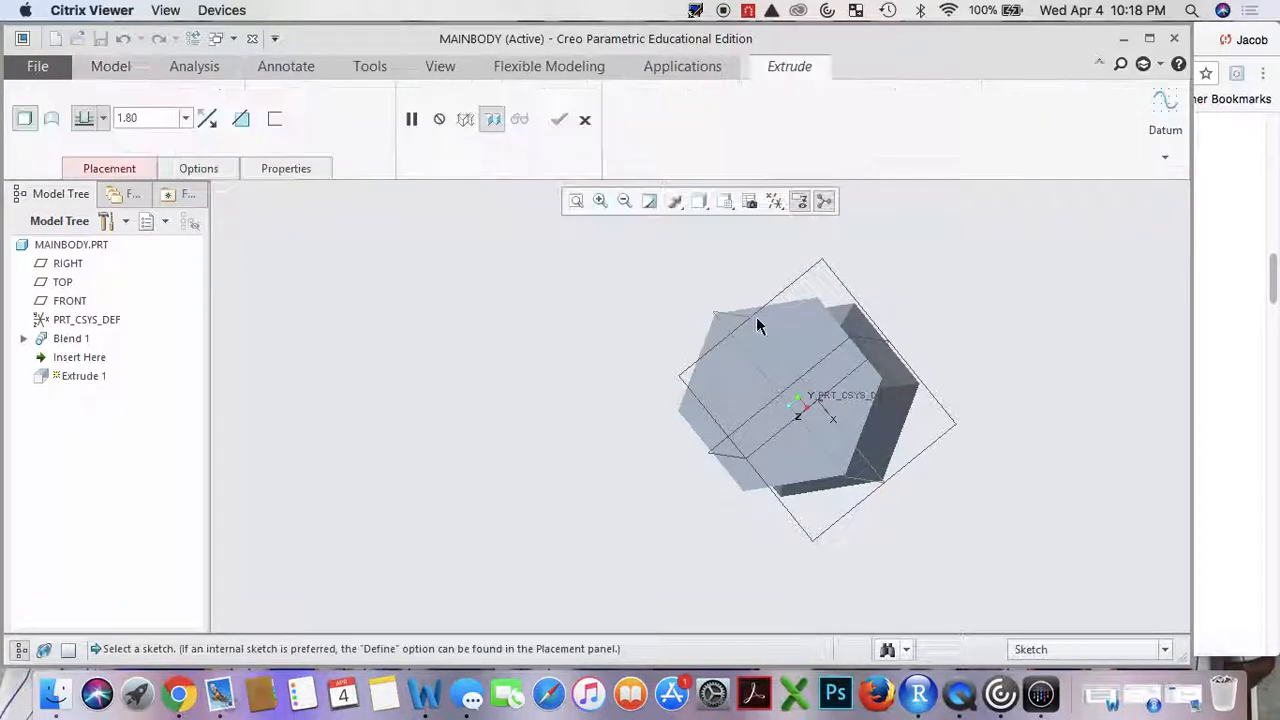
click(784, 338)
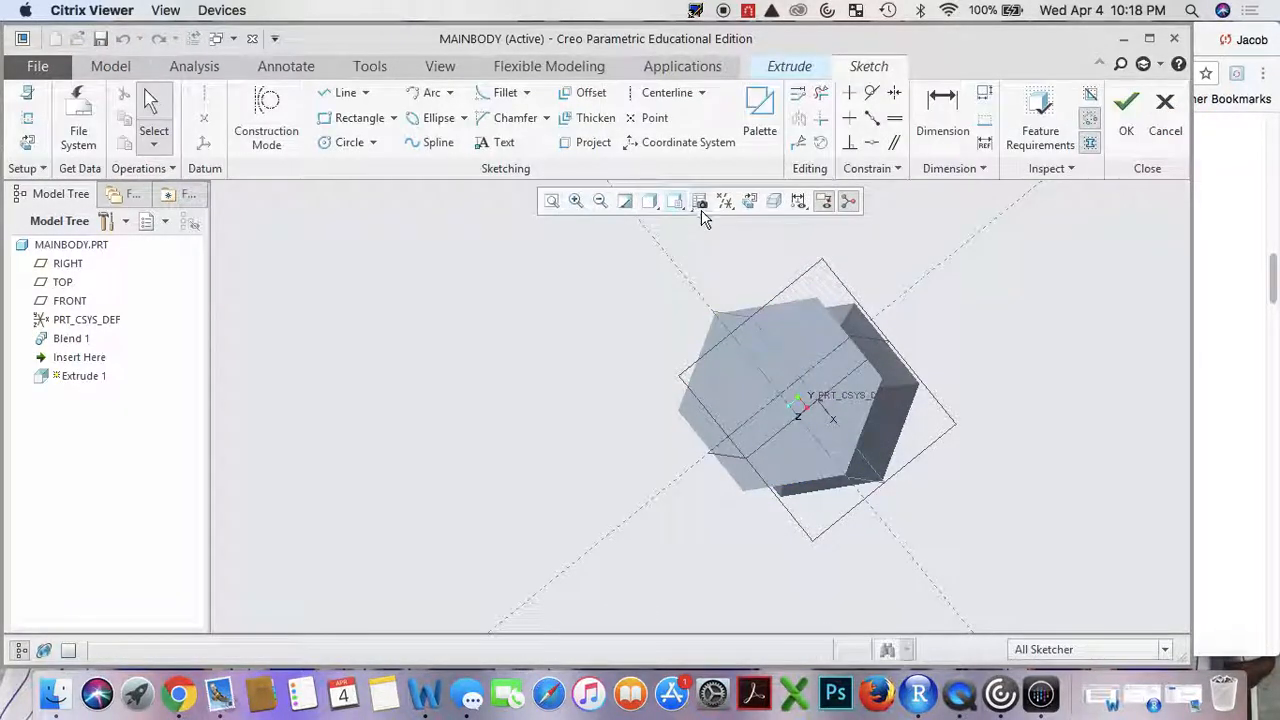
click(675, 201)
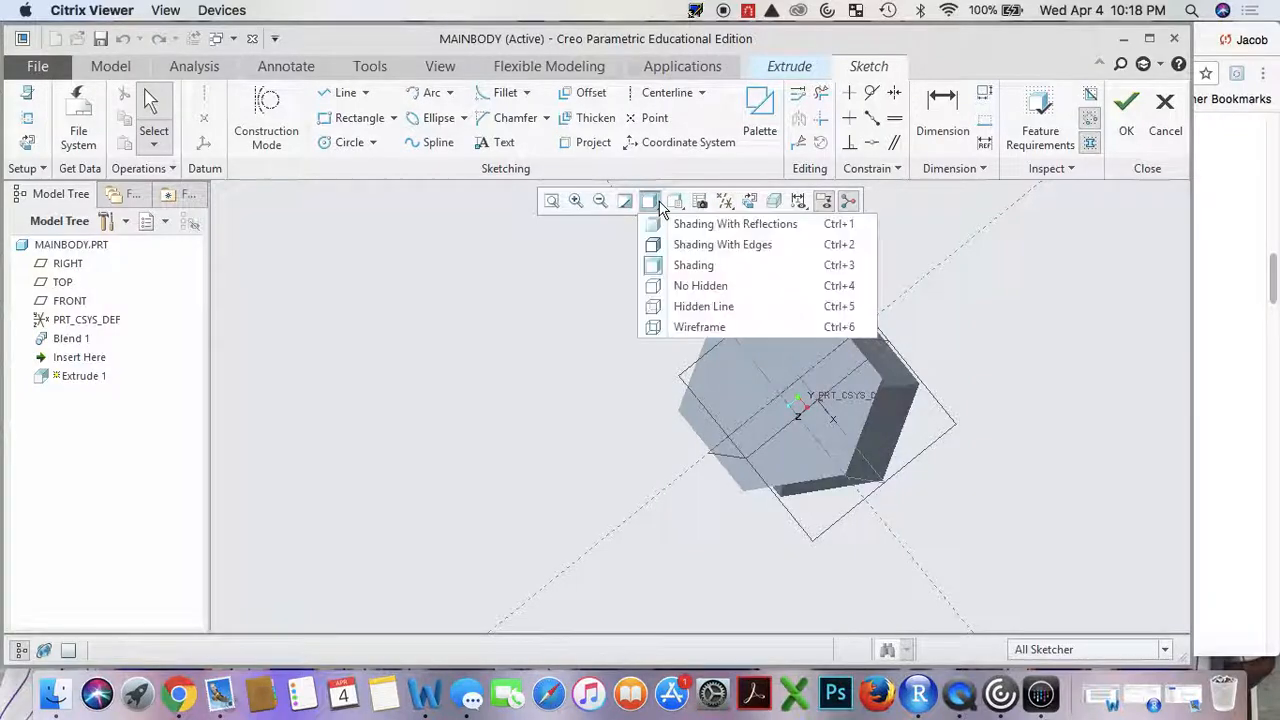
click(700, 286)
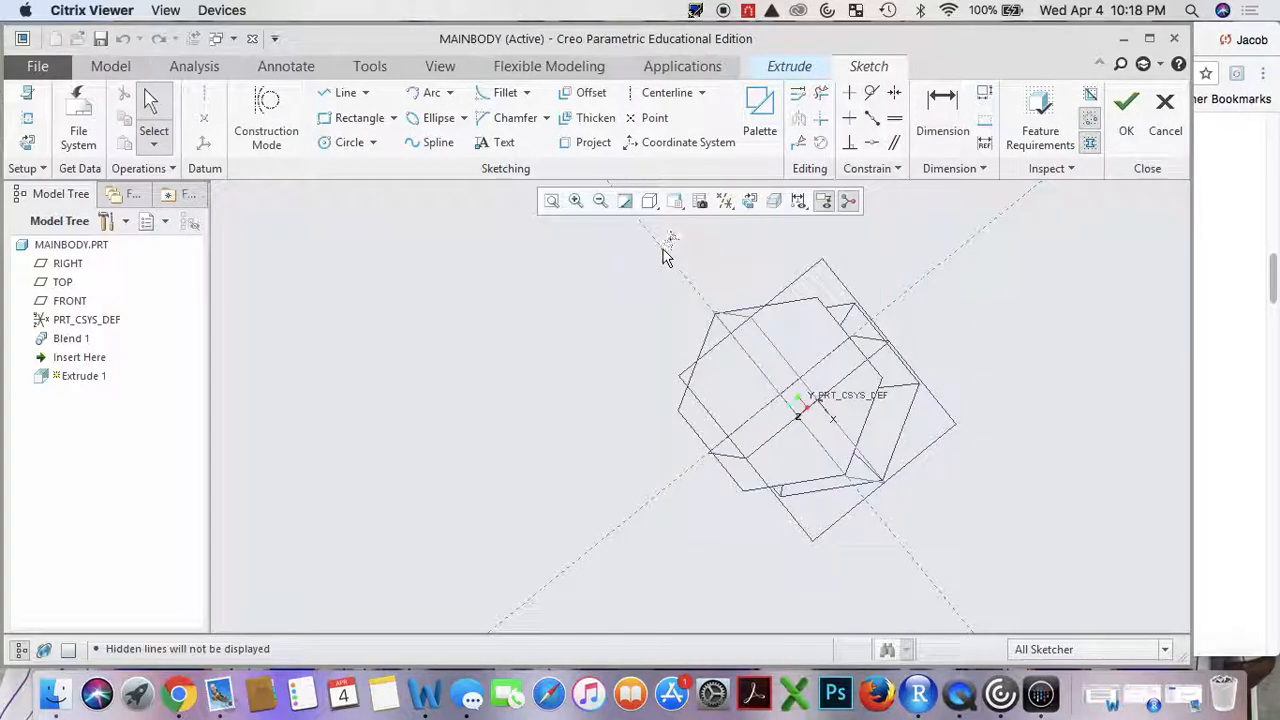
click(749, 201)
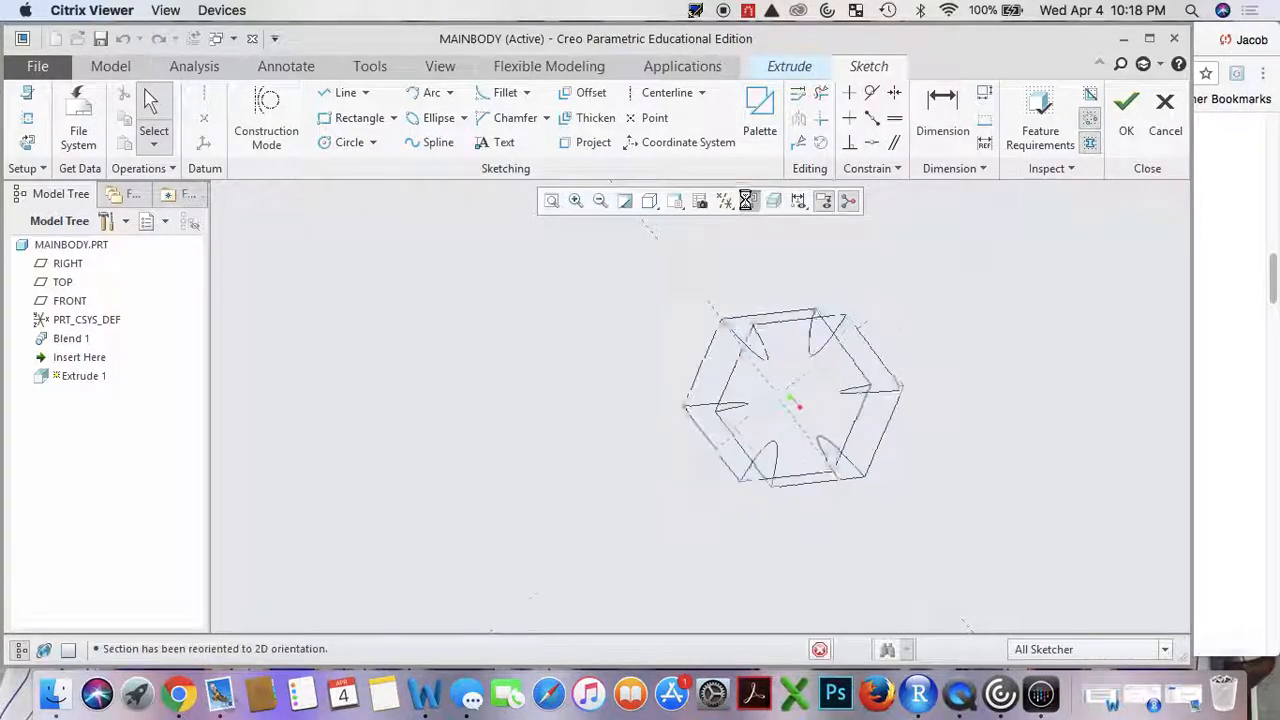
Sketch a circle centered on the origin over the hexagonal end face and set its diameter to 5.
click(347, 143)
click(700, 406)
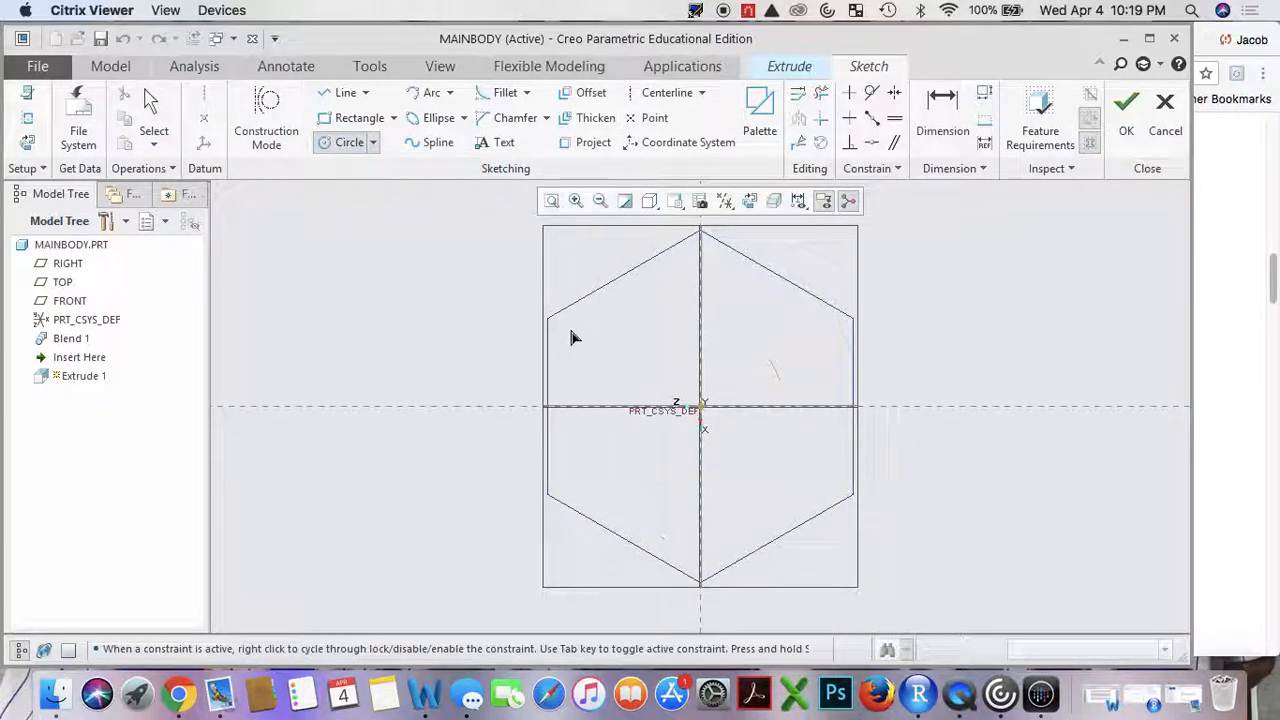
click(444, 300)
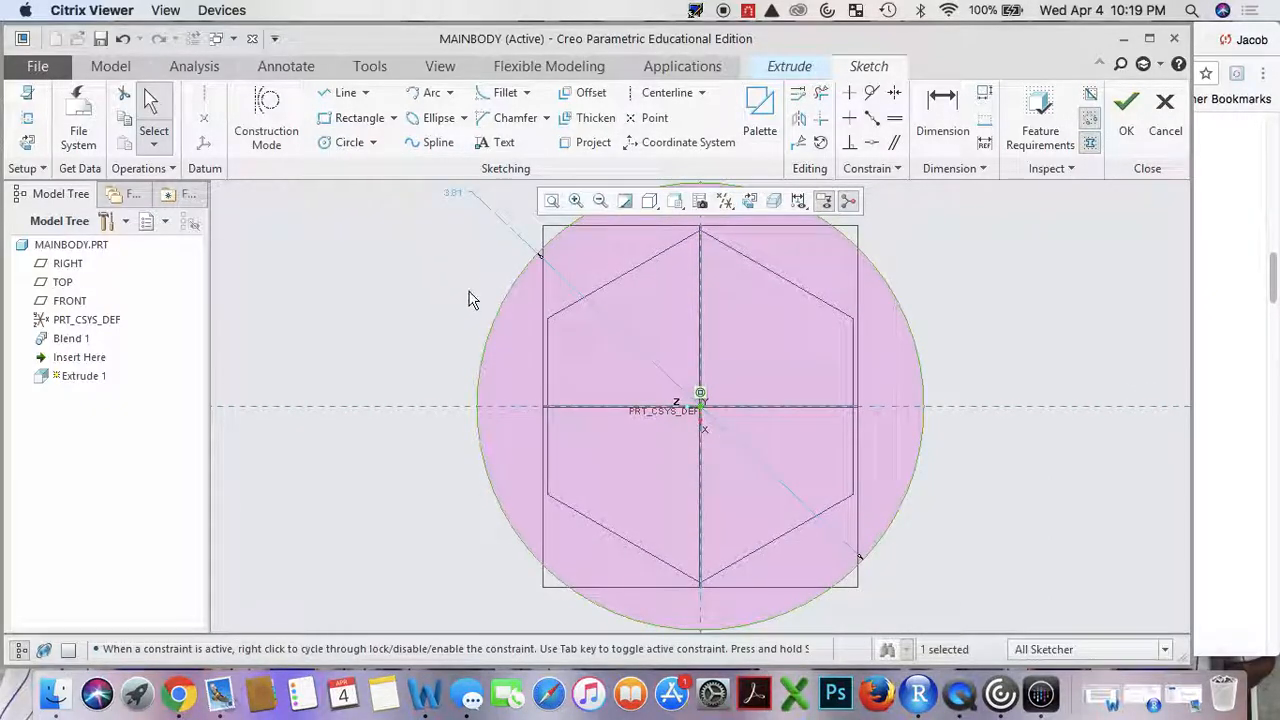
double_click(454, 191)
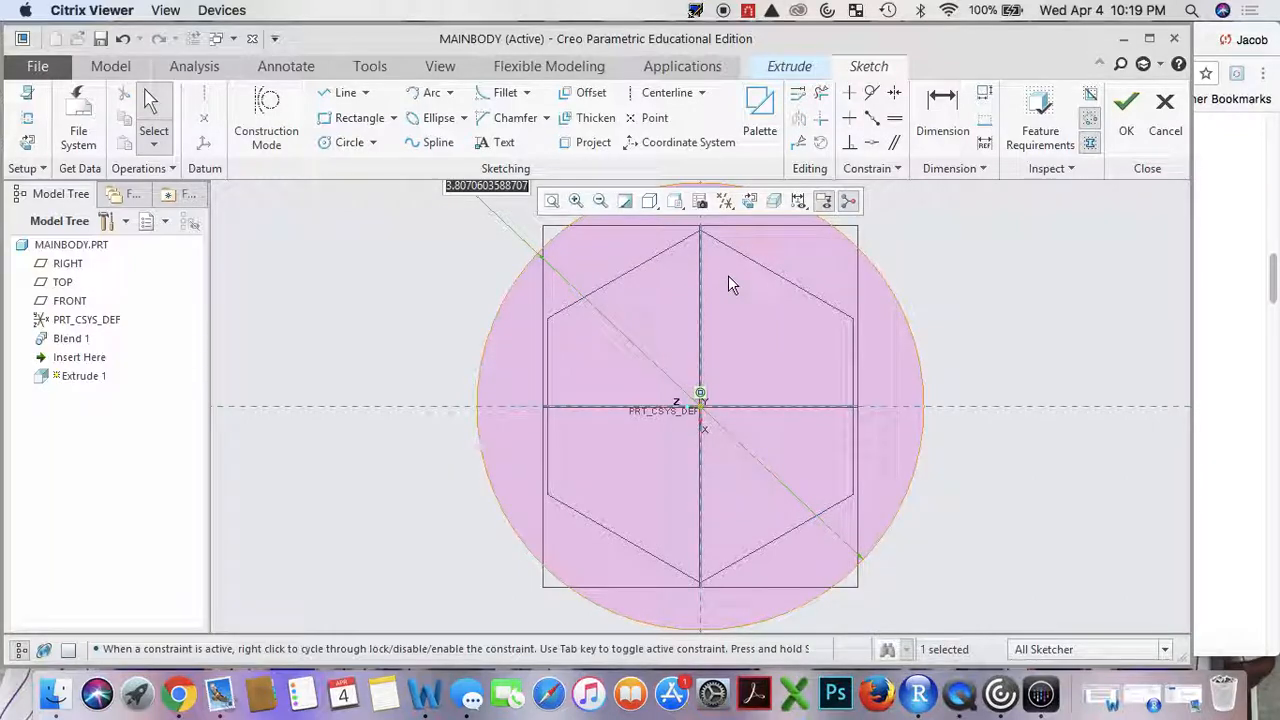
text(5)
key(Return)
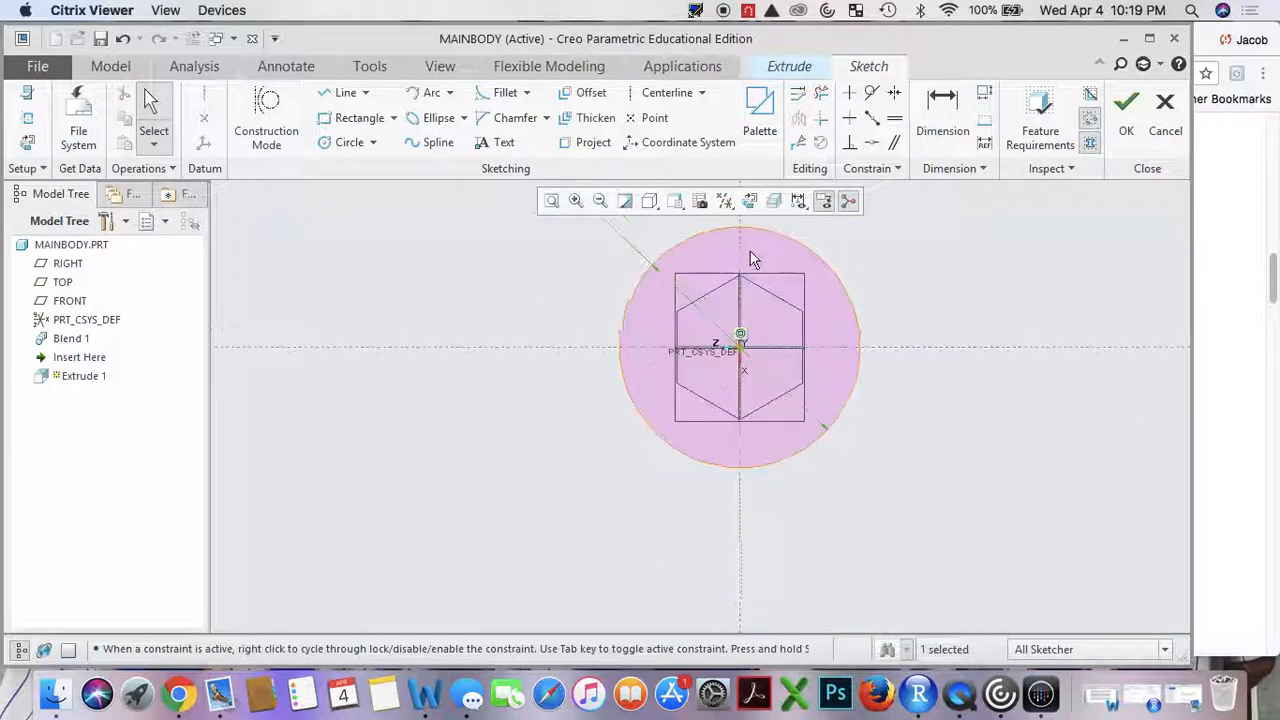
Finish the sketch and extrude the 5-diameter circle outward from the blend to a depth of 0.5.
click(1120, 135)
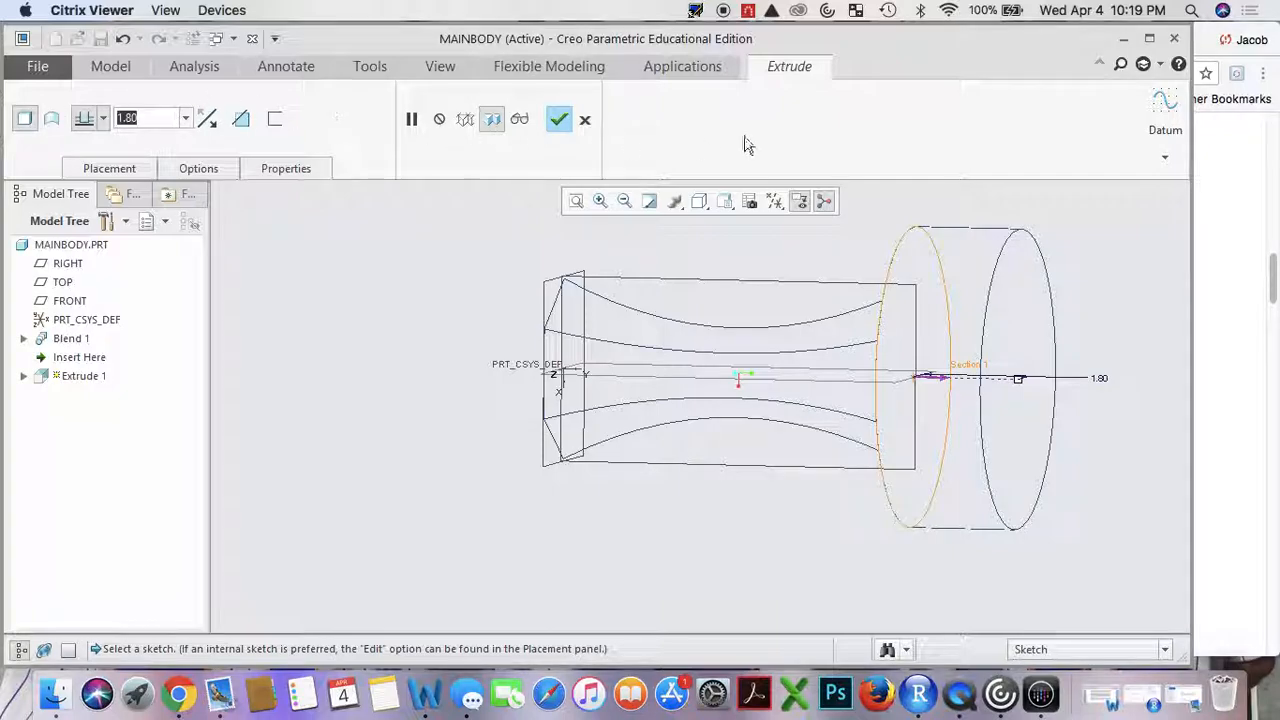
text(0.5)
key(Return)
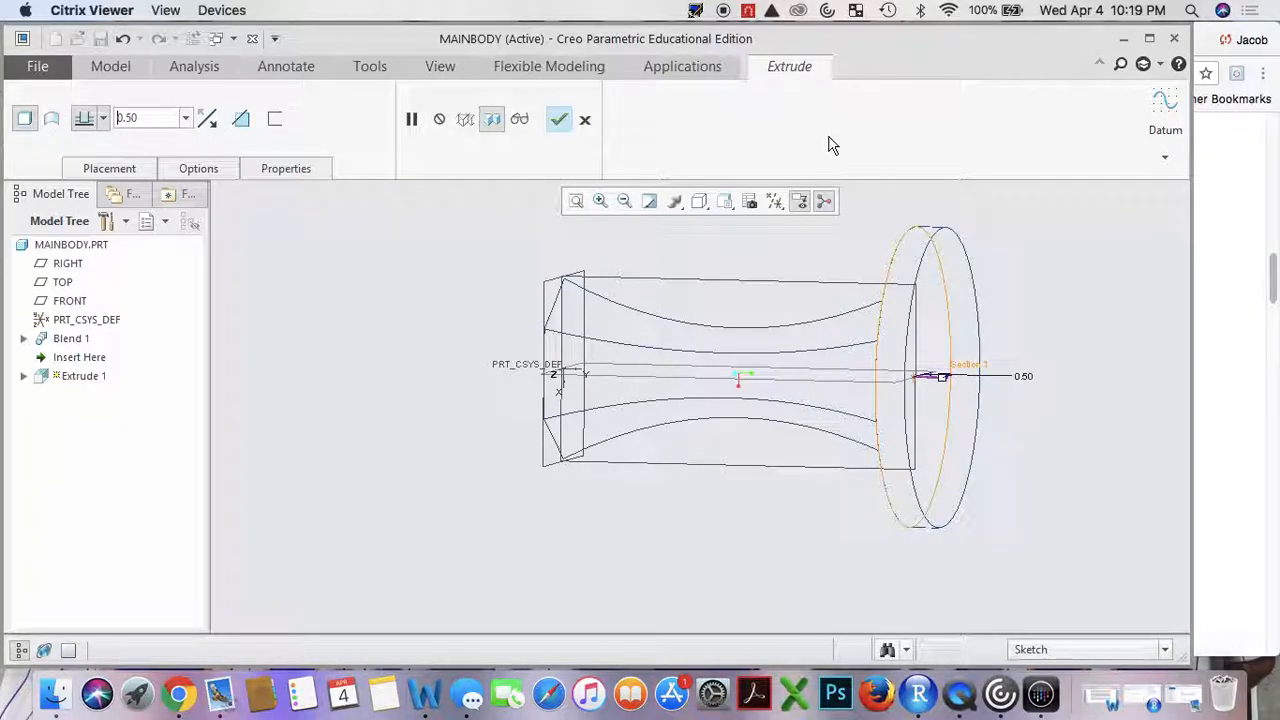
click(561, 121)
Start an extrude sketch on the disk's face that meets the blend, with the view squared to the sketch plane.
middle_drag(774, 263, 838, 268)
click(928, 315)
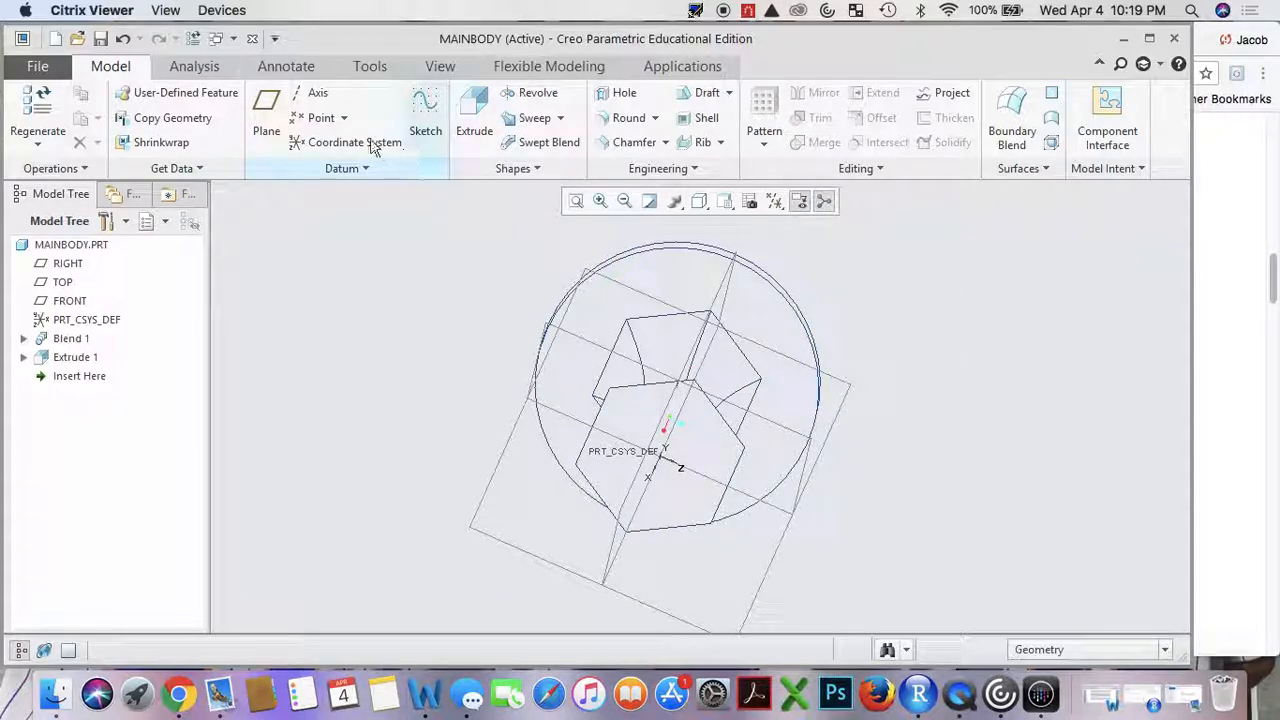
click(476, 123)
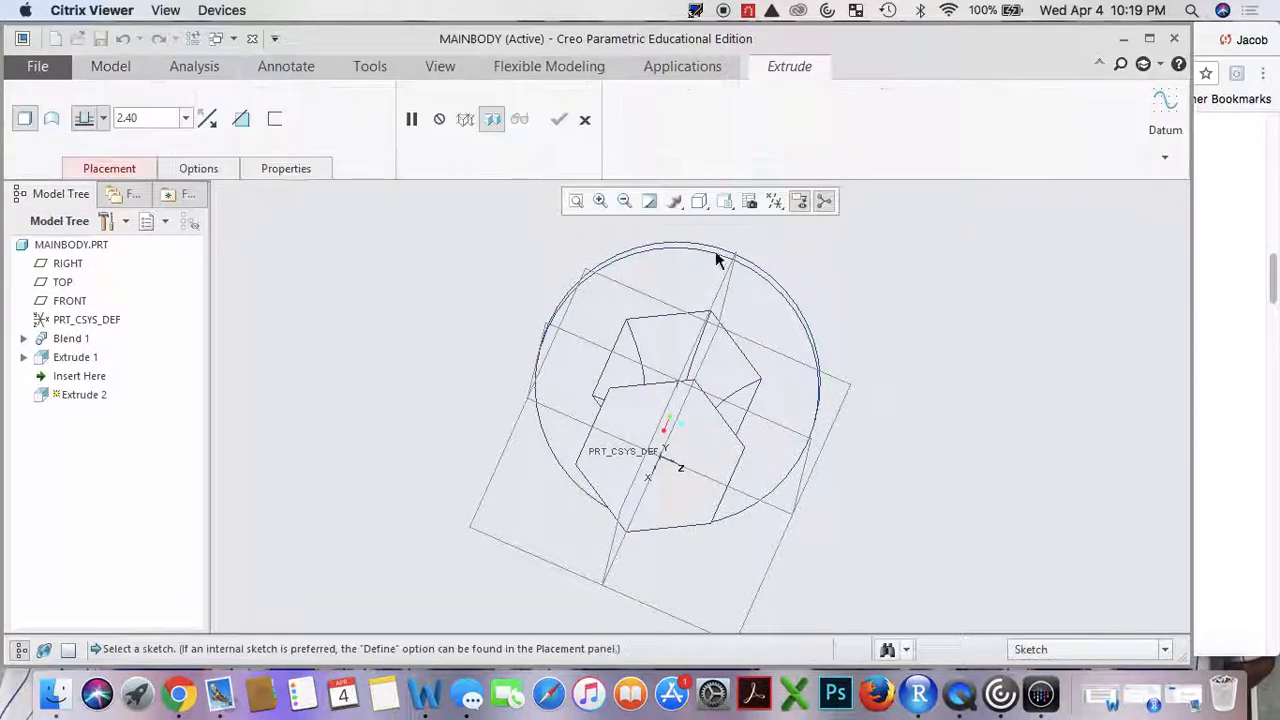
click(747, 297)
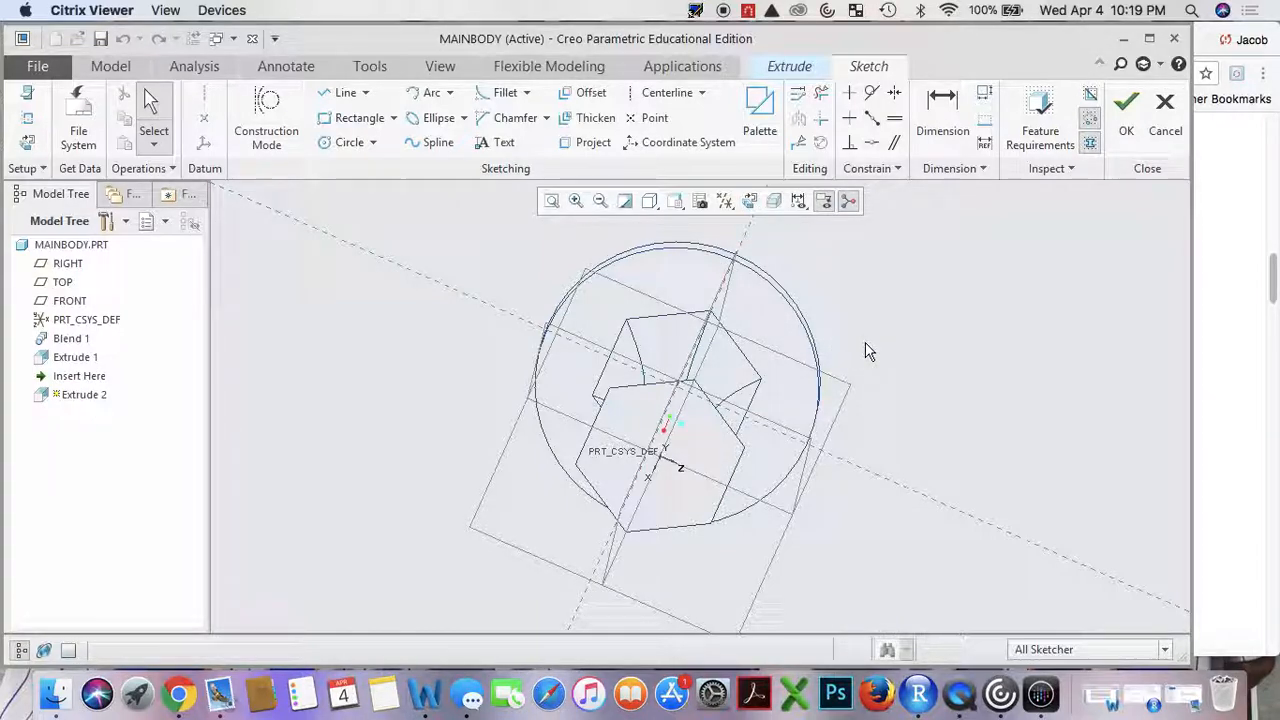
click(747, 201)
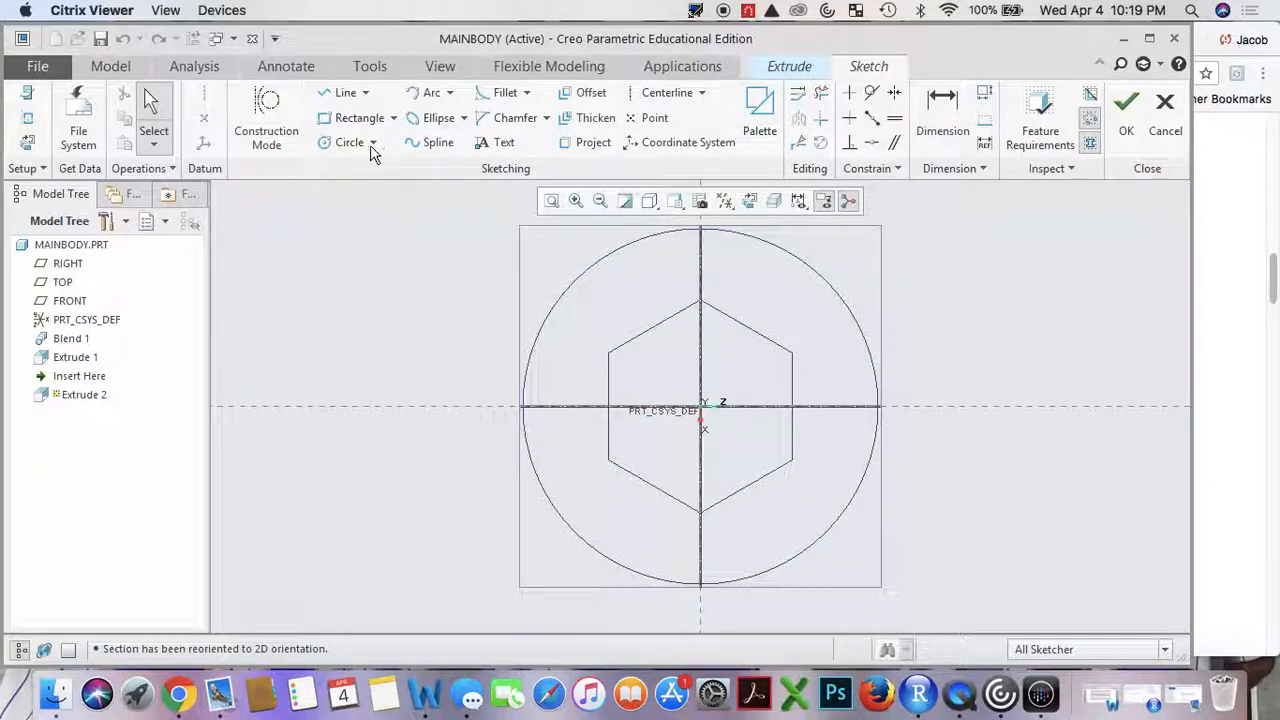
Sketch a circle centered on the origin on the disk face and set its diameter to 4.5.
click(349, 142)
click(700, 408)
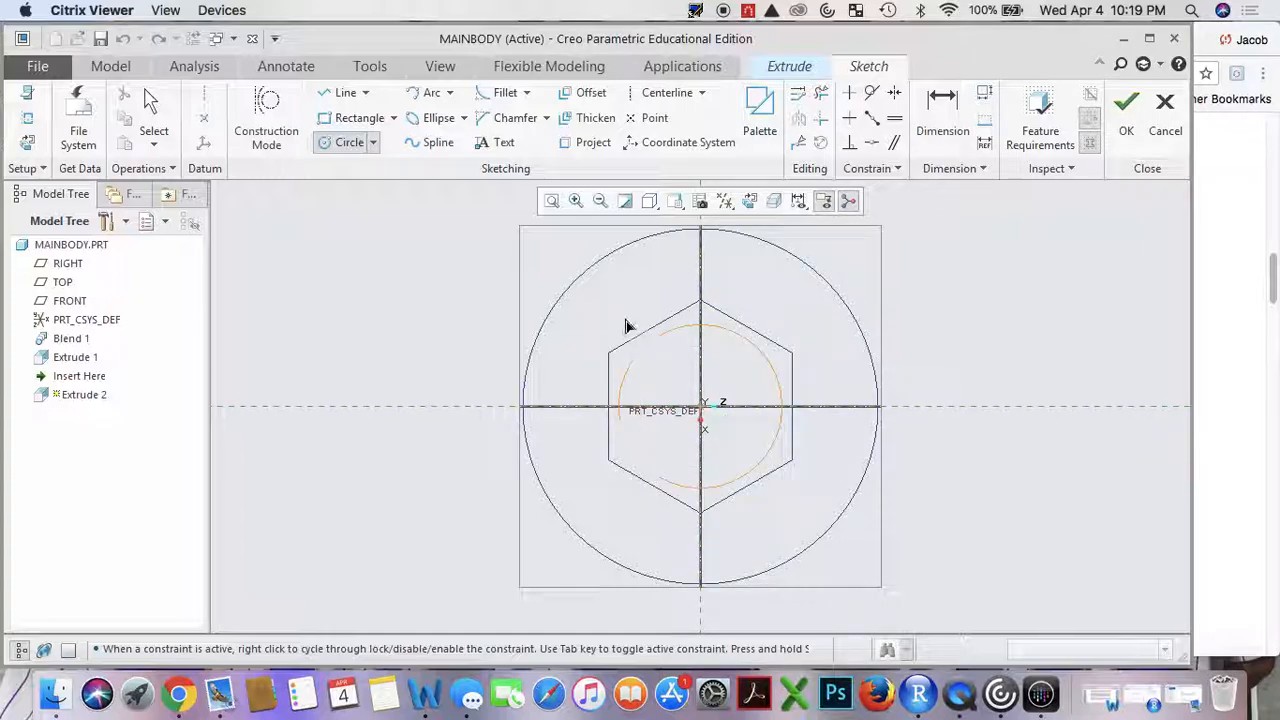
middle_click(543, 249)
double_click(543, 277)
text(4.5)
key(Return)
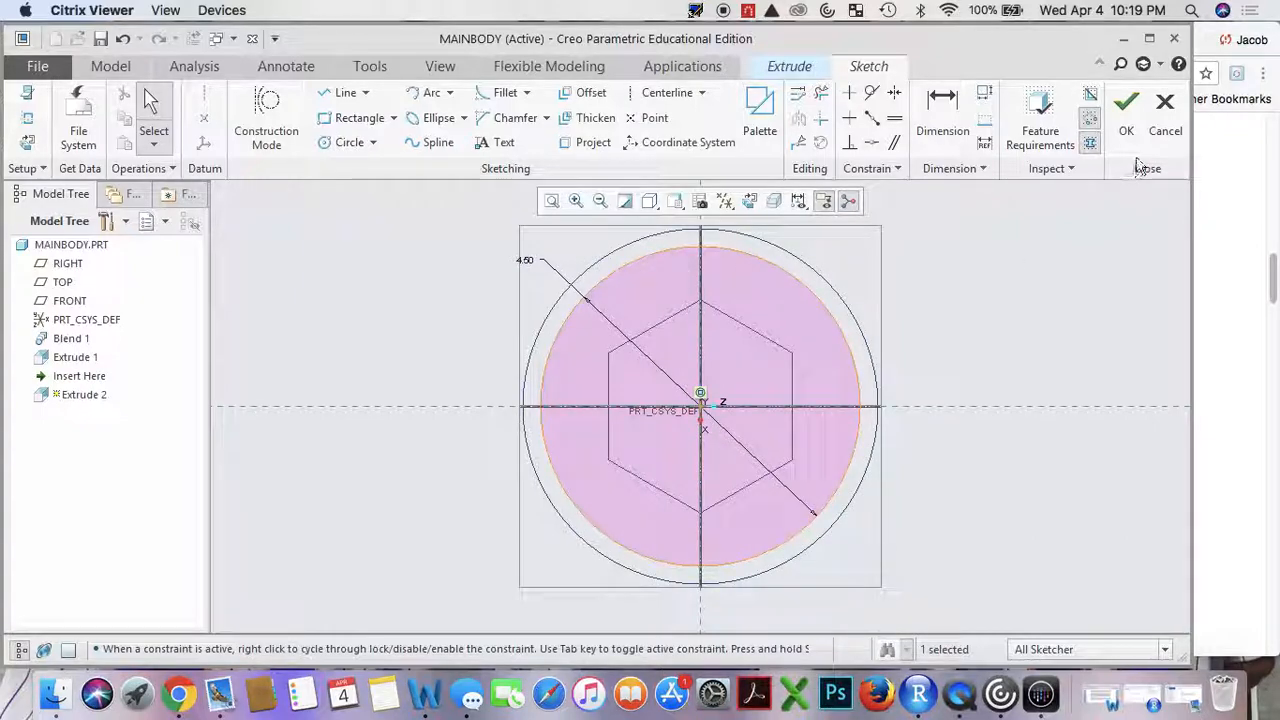
Finish the sketch and cut the 4.5-diameter circle into the disk as a Remove Material extrude 0.25 deep.
click(1124, 110)
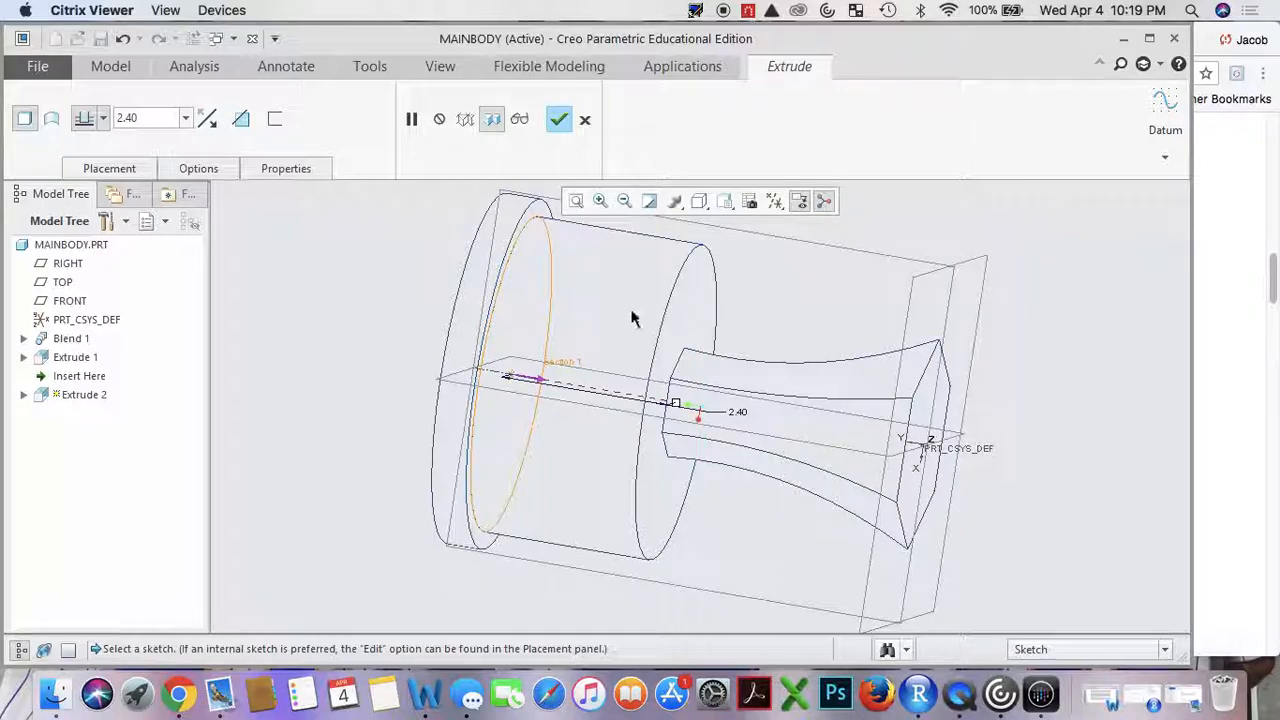
click(545, 388)
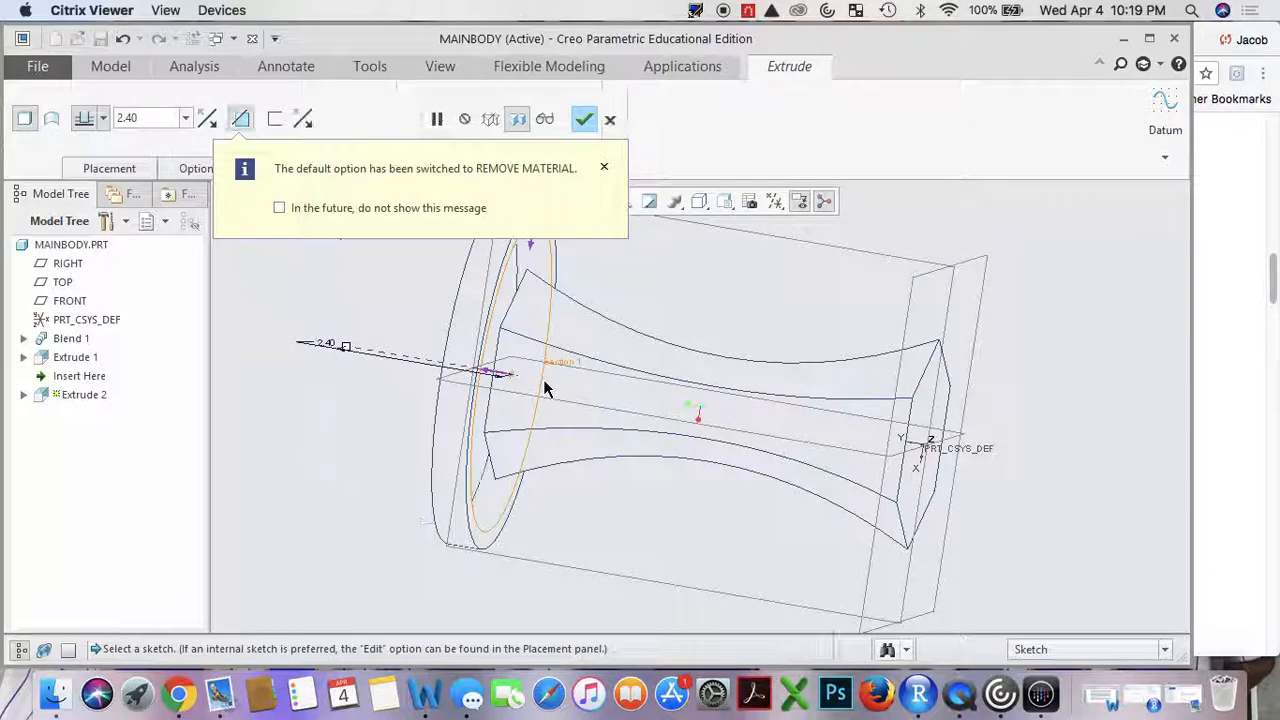
click(604, 168)
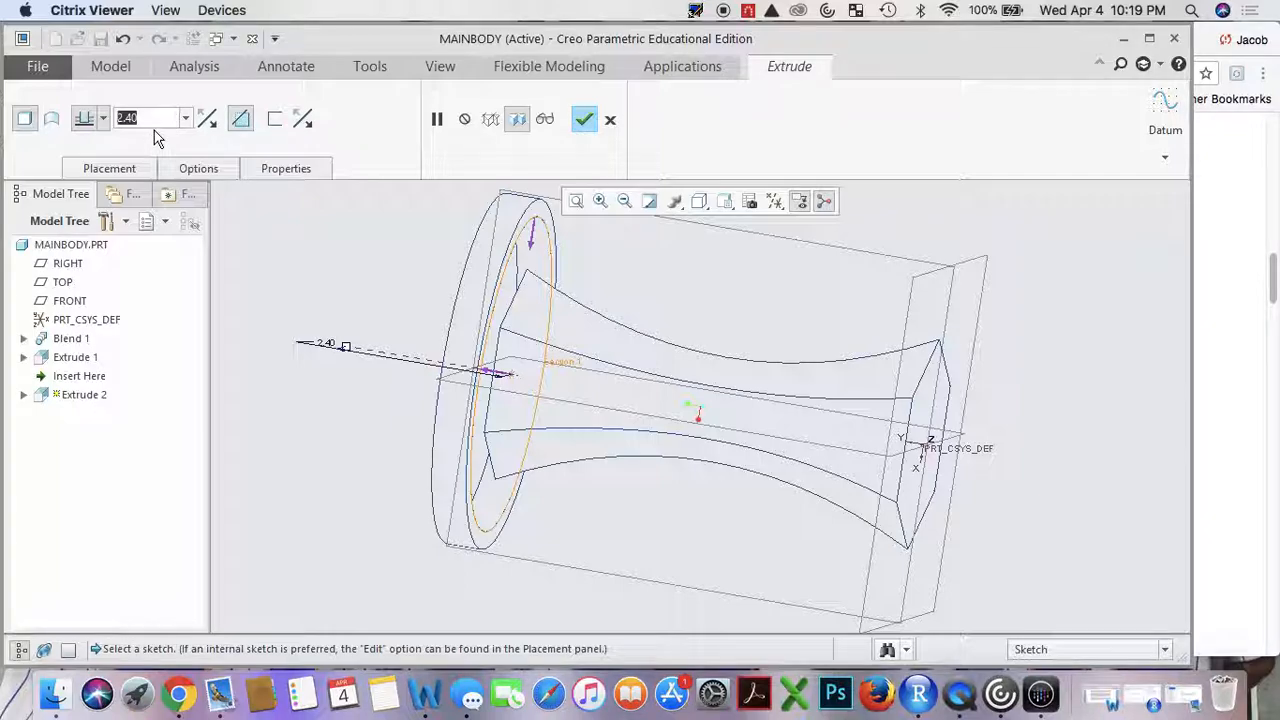
text(0.25)
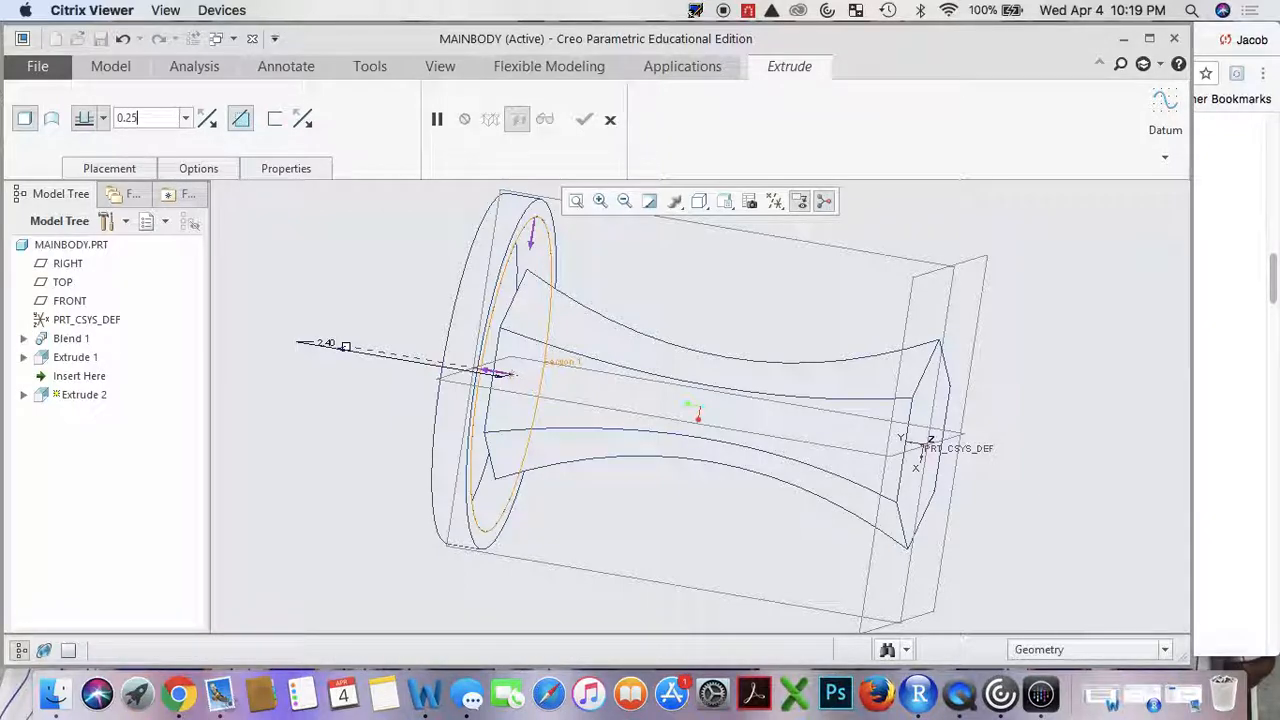
key(Return)
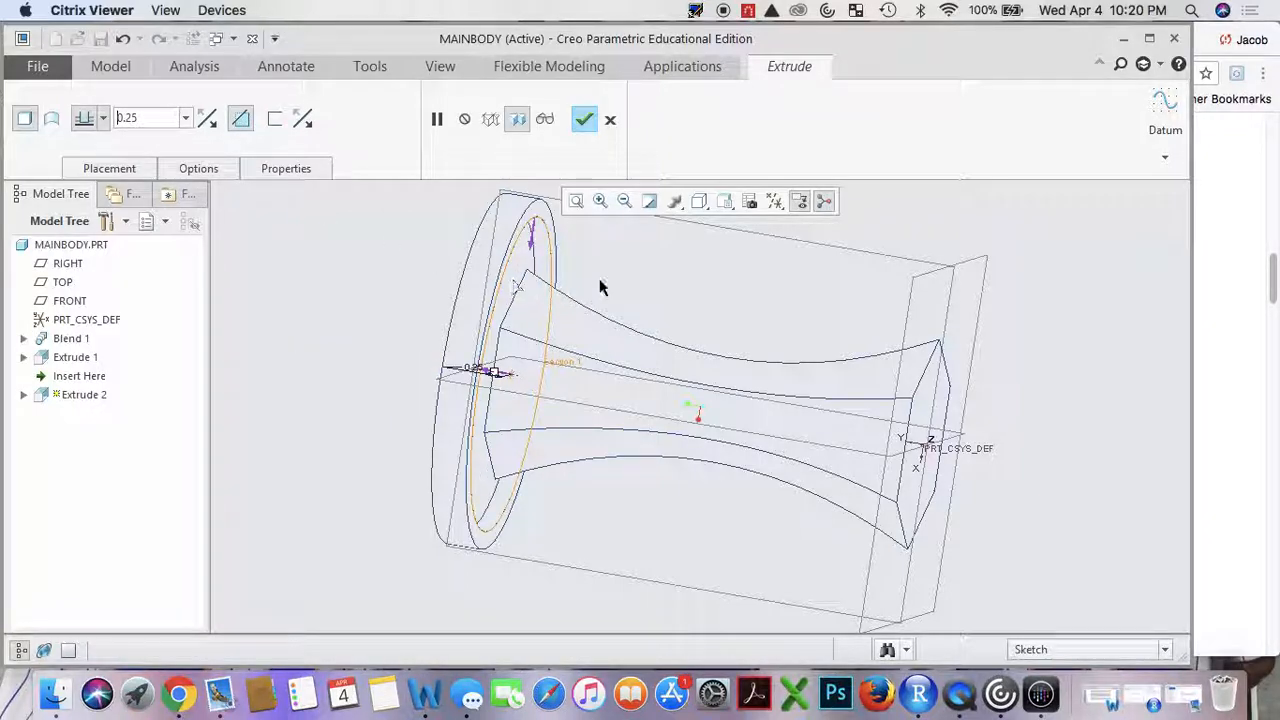
middle_drag(695, 251, 660, 248)
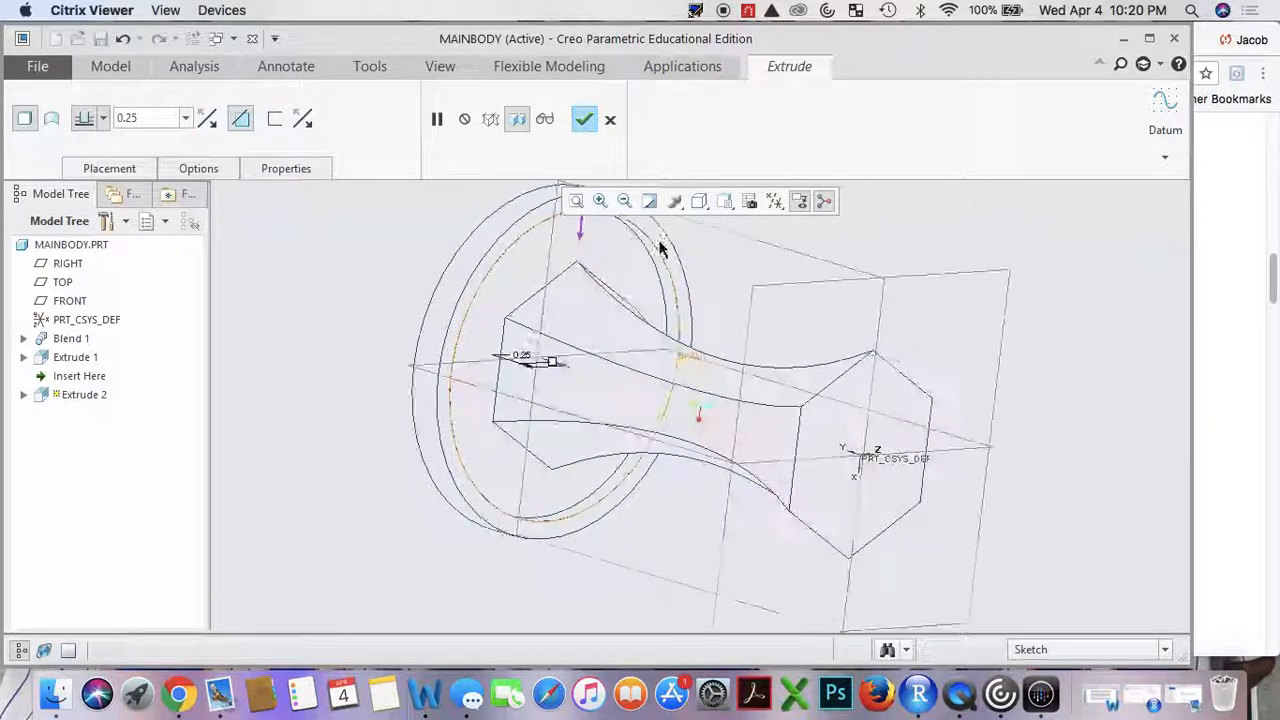
click(584, 121)
Start an extrude sketch on the recessed face inside the disk, with the view squared to the sketch plane.
middle_drag(738, 289, 698, 262)
click(474, 115)
click(614, 277)
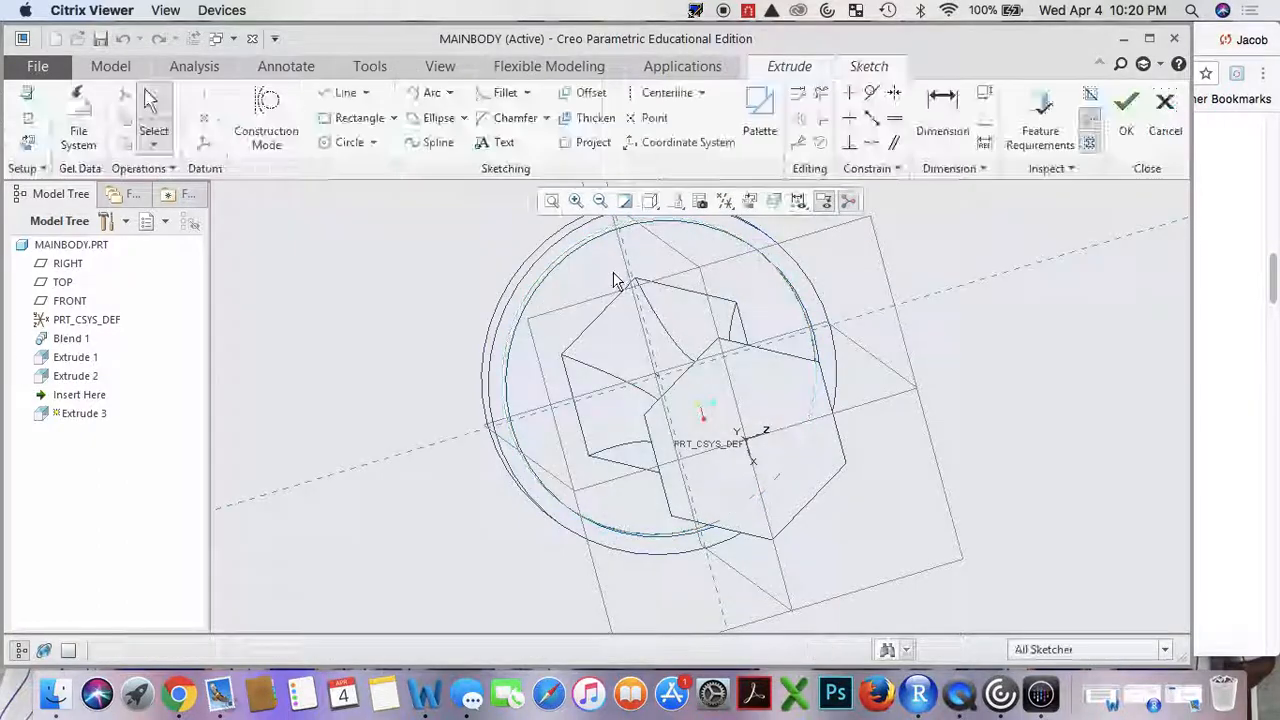
click(749, 201)
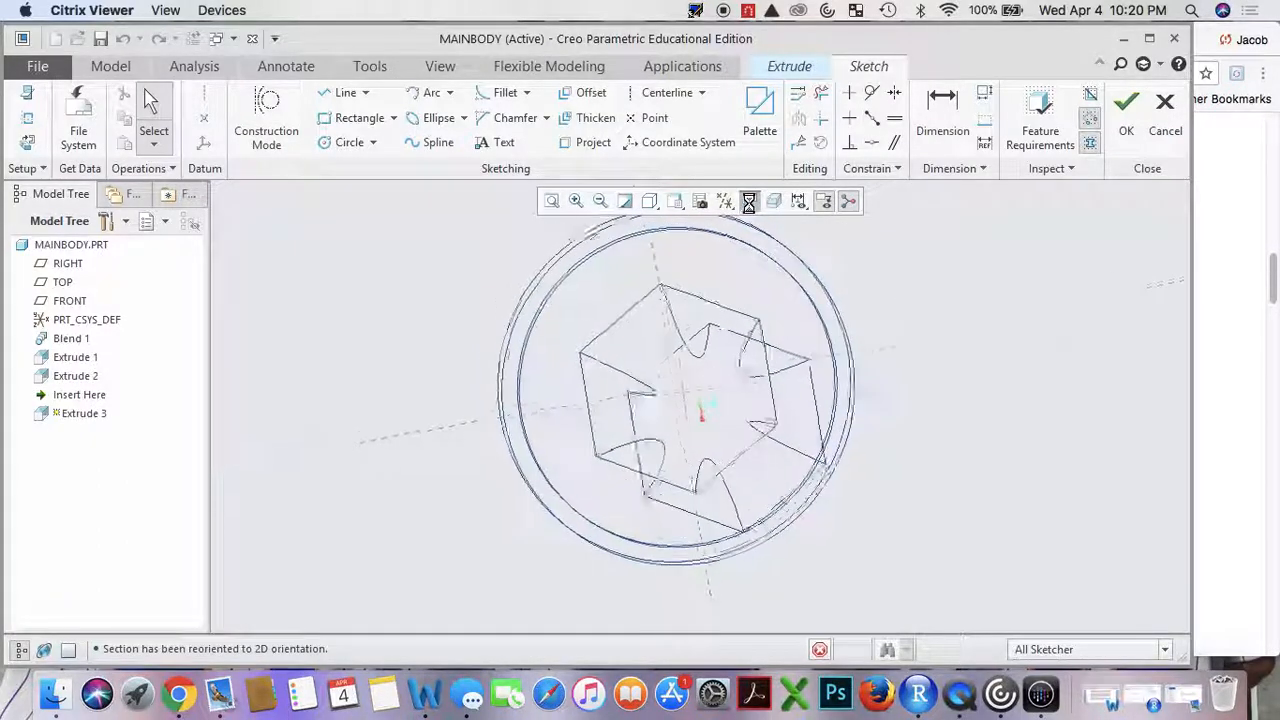
Sketch a circle centered on the origin on the recessed face and set its diameter to 3.5.
click(352, 142)
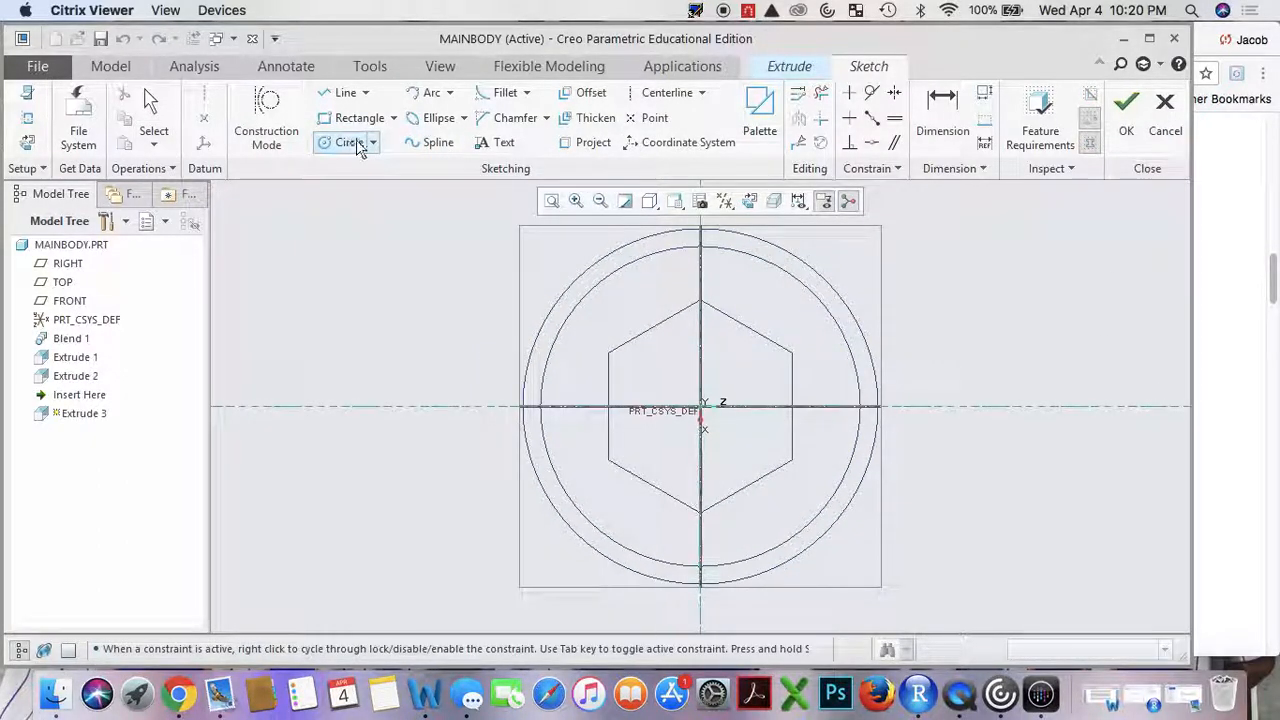
click(704, 409)
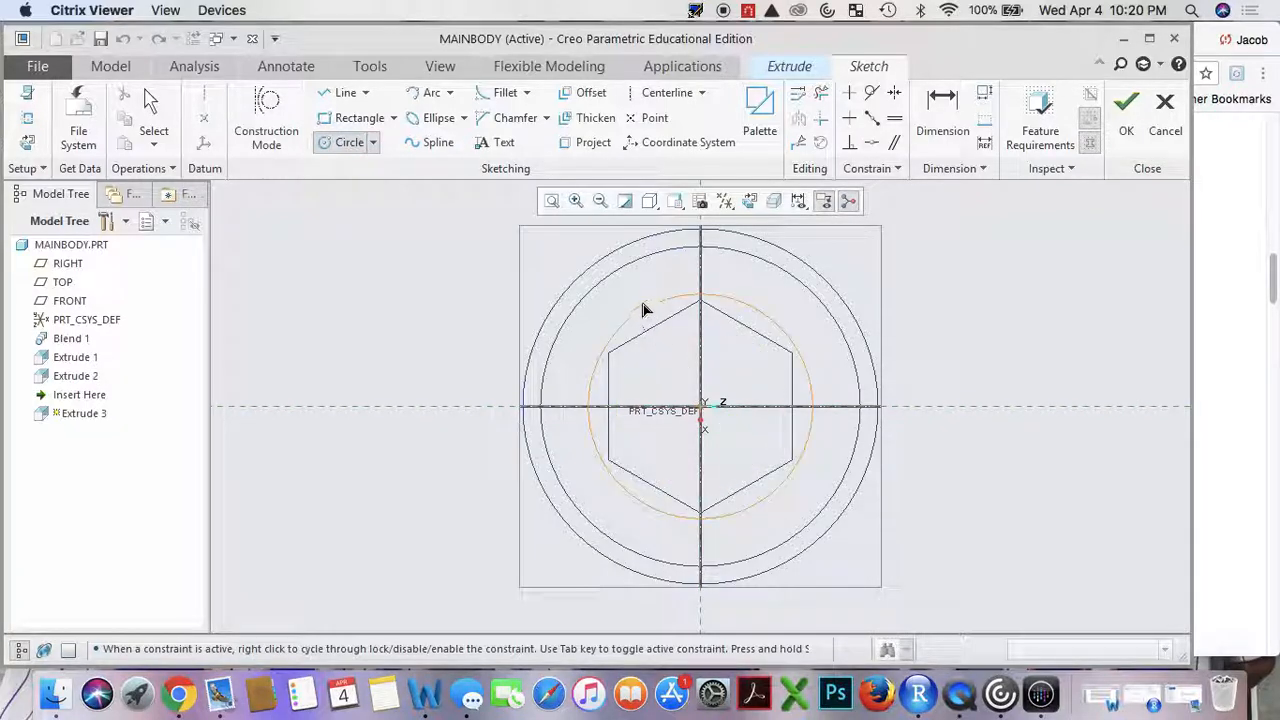
middle_click(582, 282)
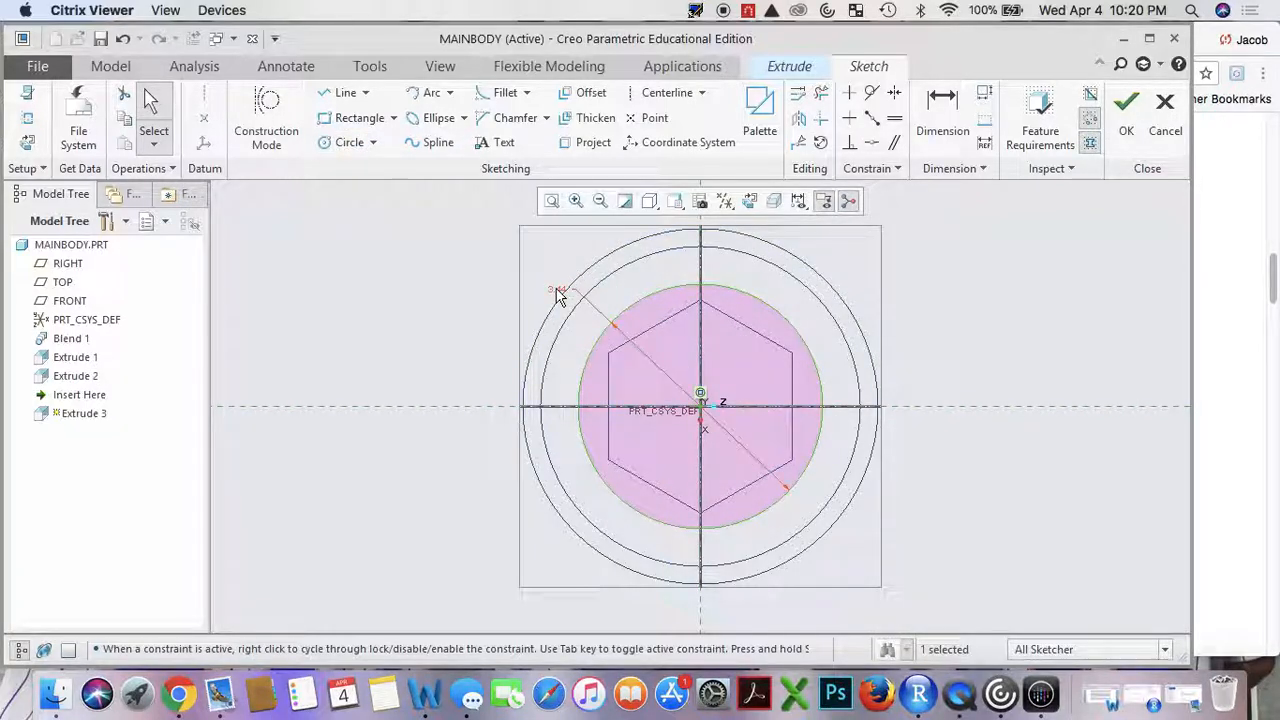
double_click(557, 291)
text(3.)
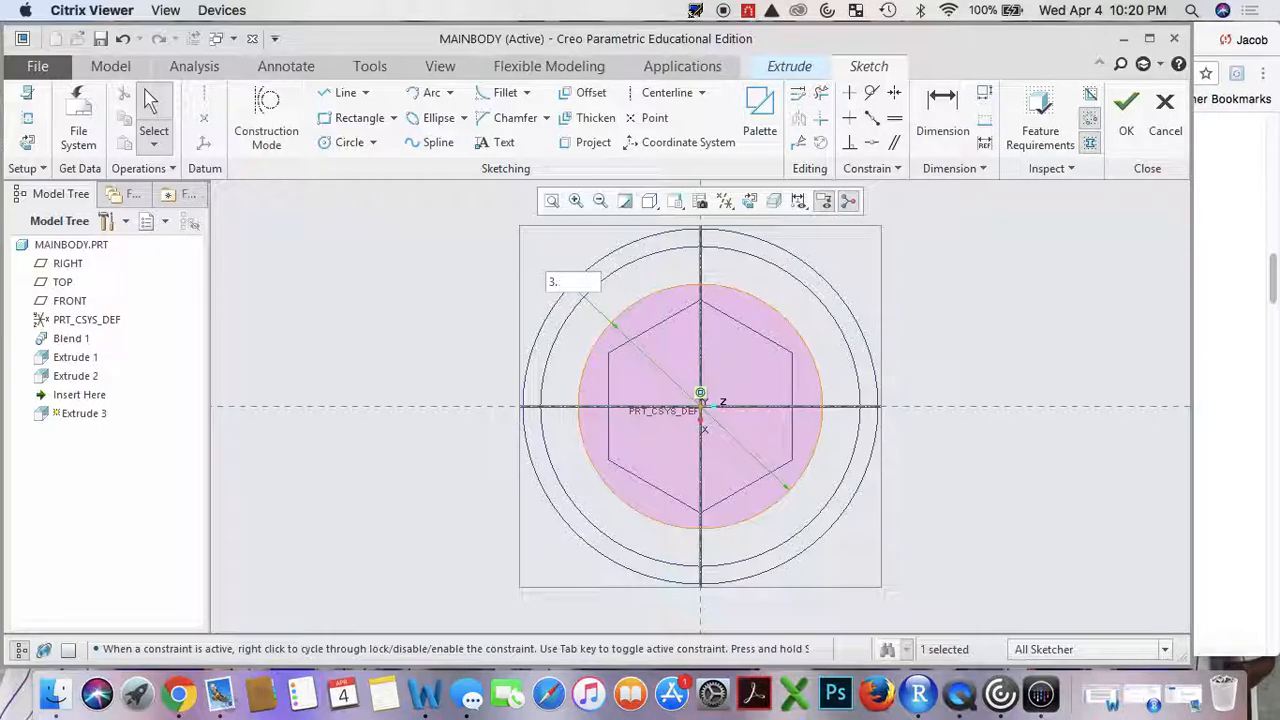
text(5)
key(Return)
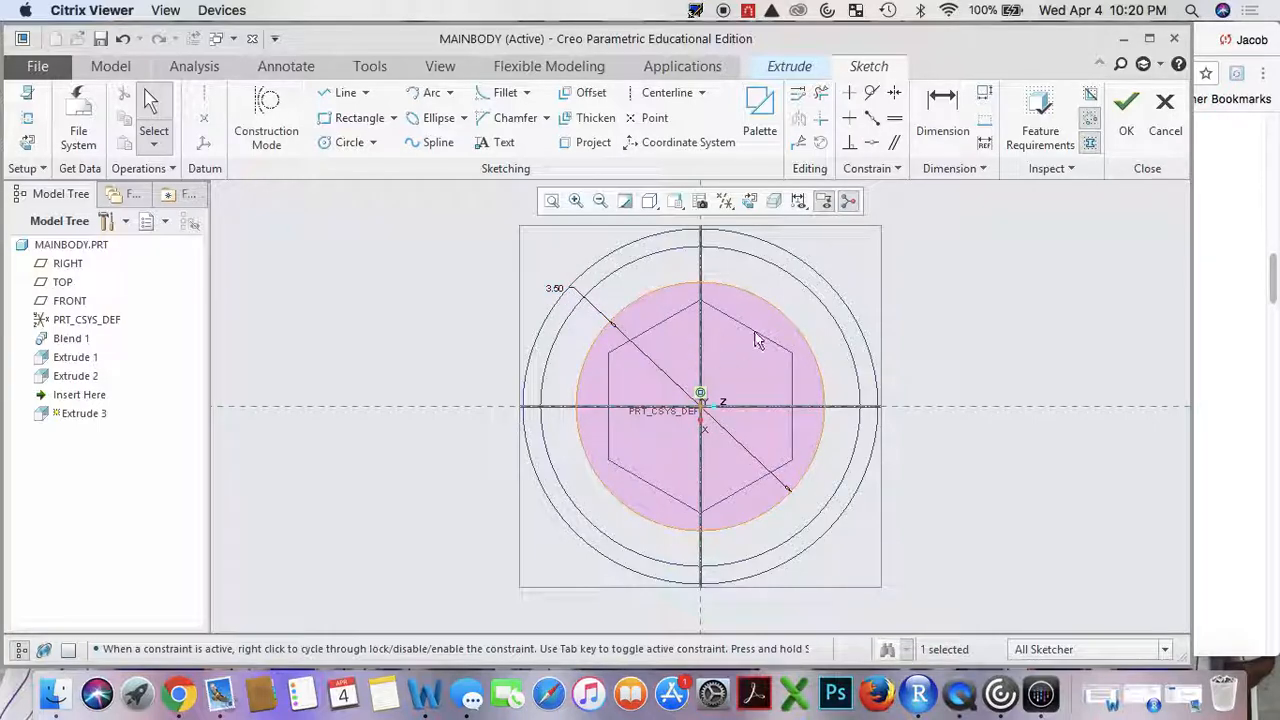
Finish the sketch and extrude the 3.5-diameter circle from the recessed face to a depth of 0.25.
click(1126, 104)
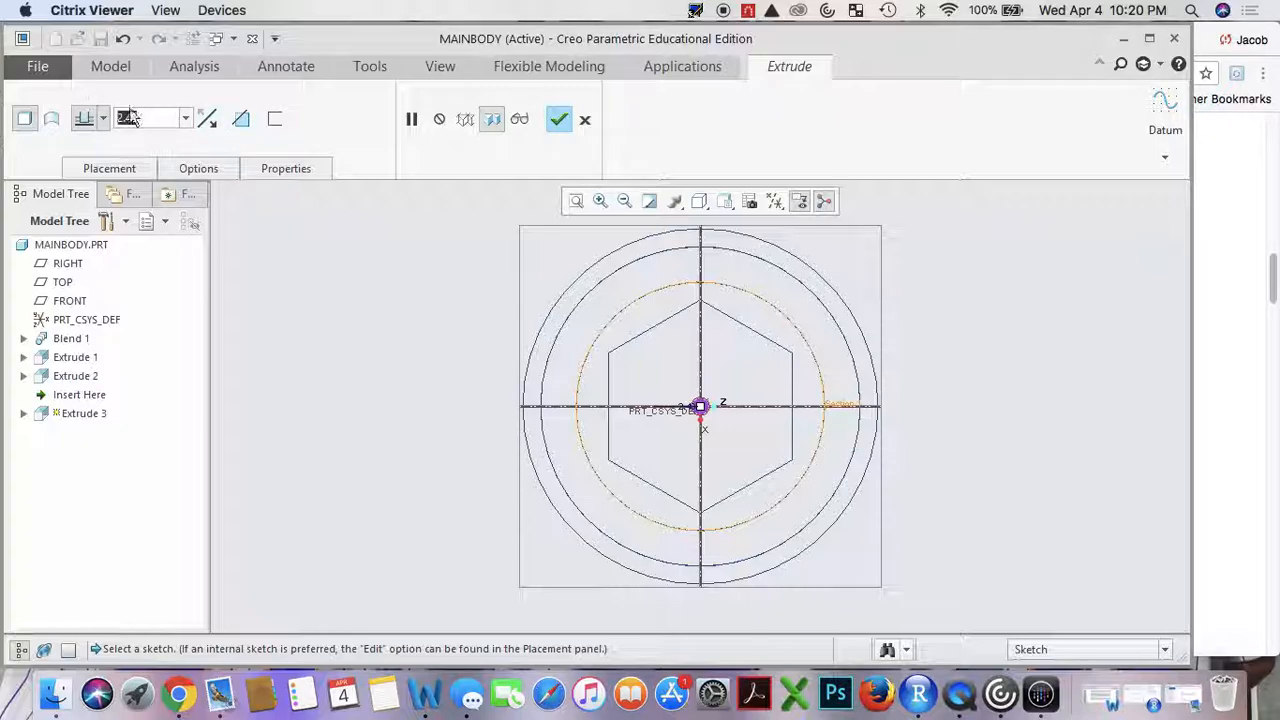
text(0.25)
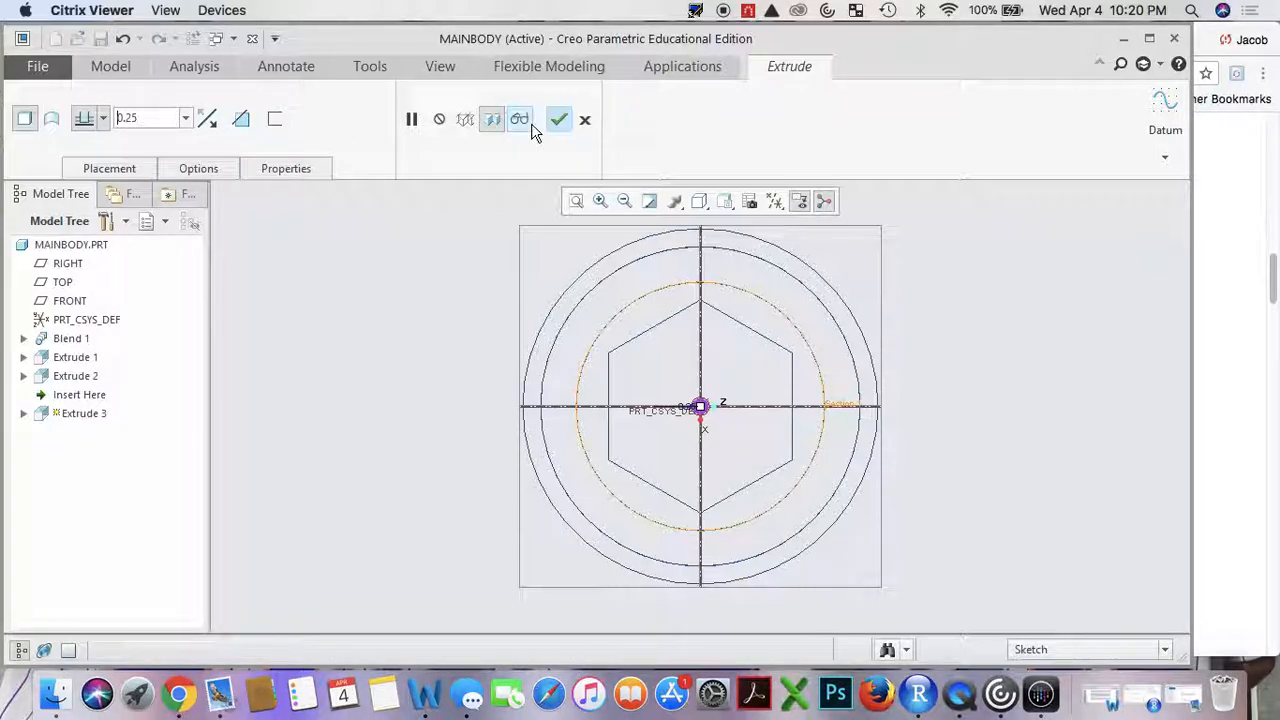
mouse_move(718, 260)
middle_down()
mouse_move(814, 249)
mouse_move(794, 269)
mouse_move(746, 274)
mouse_move(660, 200)
middle_up()
click(558, 119)
Start an extrude sketch on the blend's free hexagonal end face, with the view squared to the sketch plane.
scroll(972, 440, down, 3)
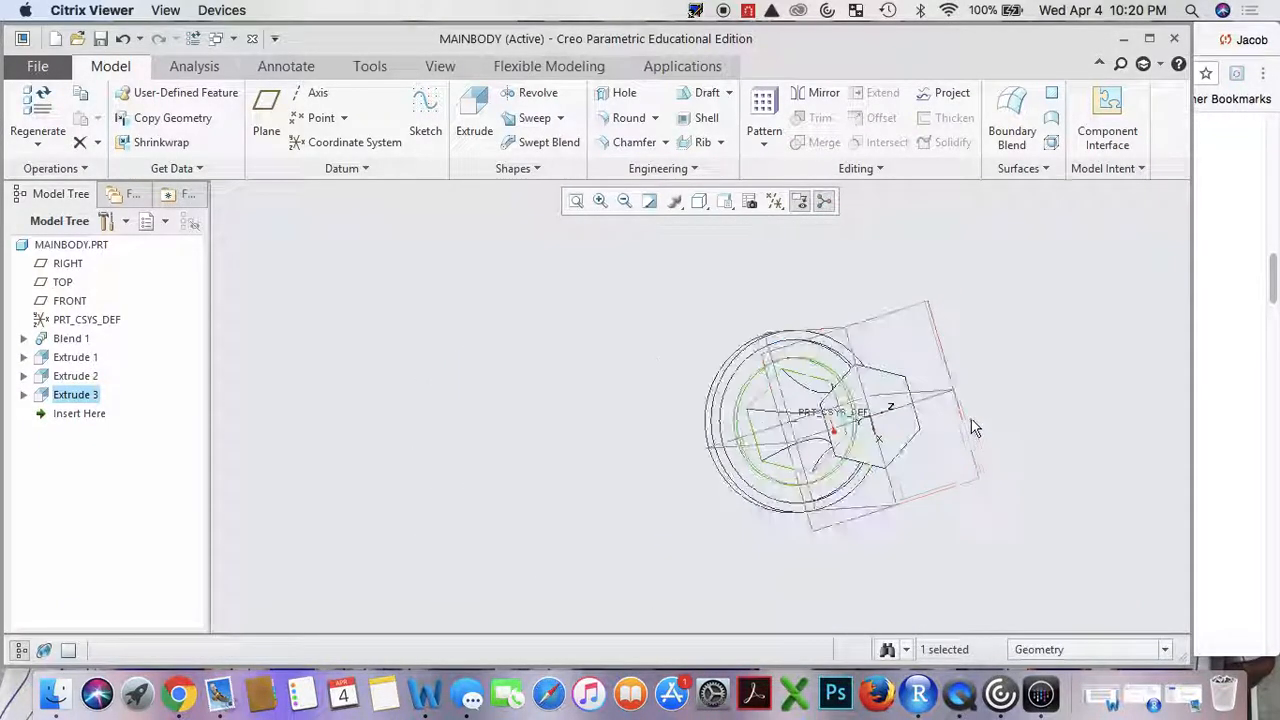
middle_drag(994, 420, 879, 400)
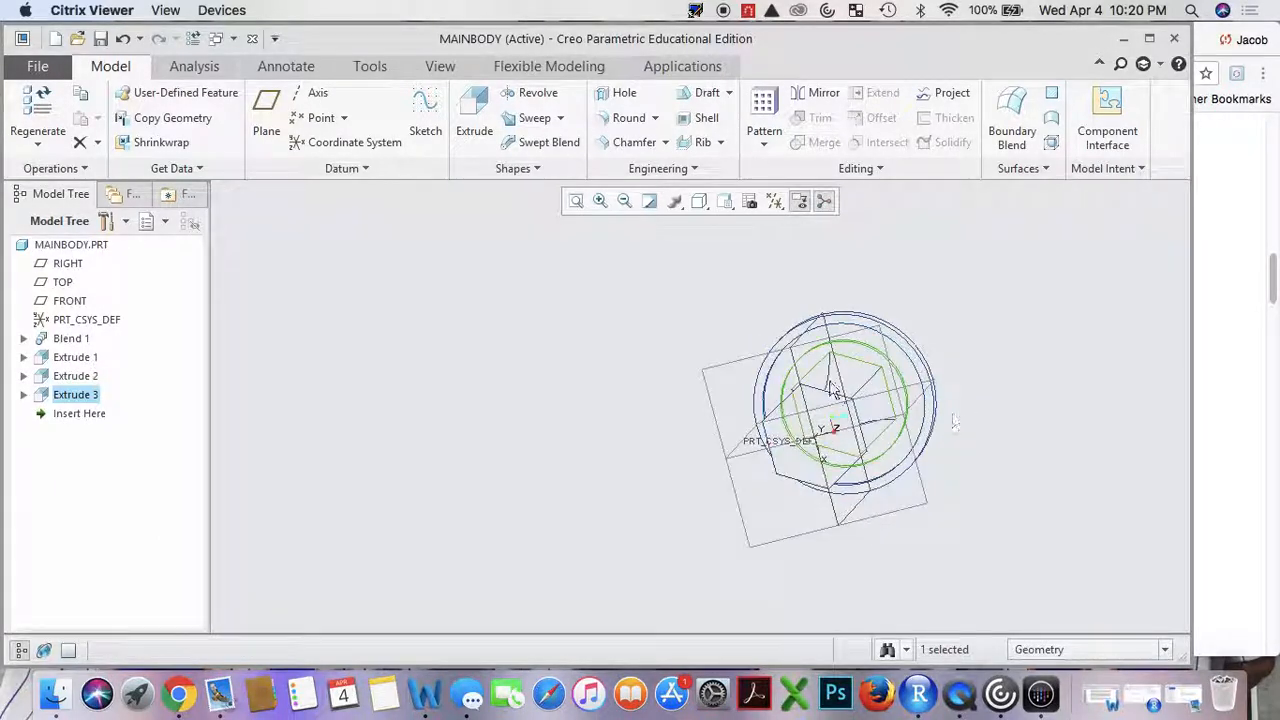
click(591, 291)
click(488, 137)
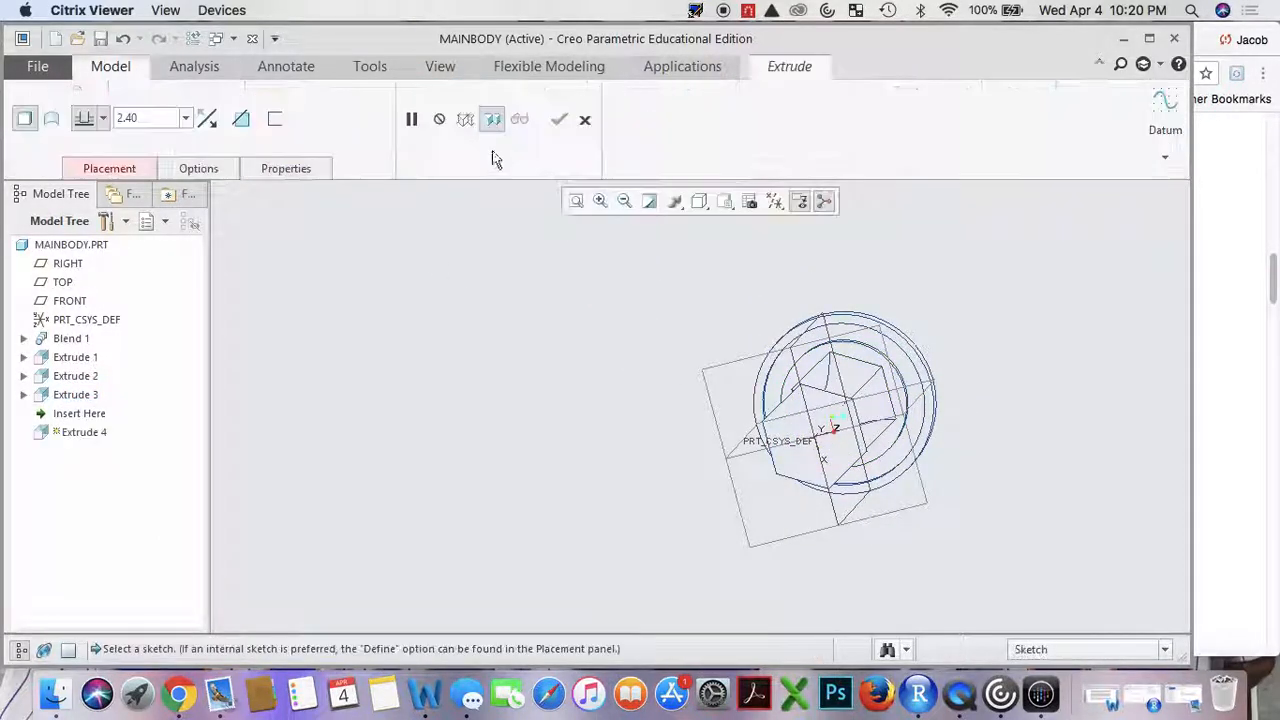
click(790, 440)
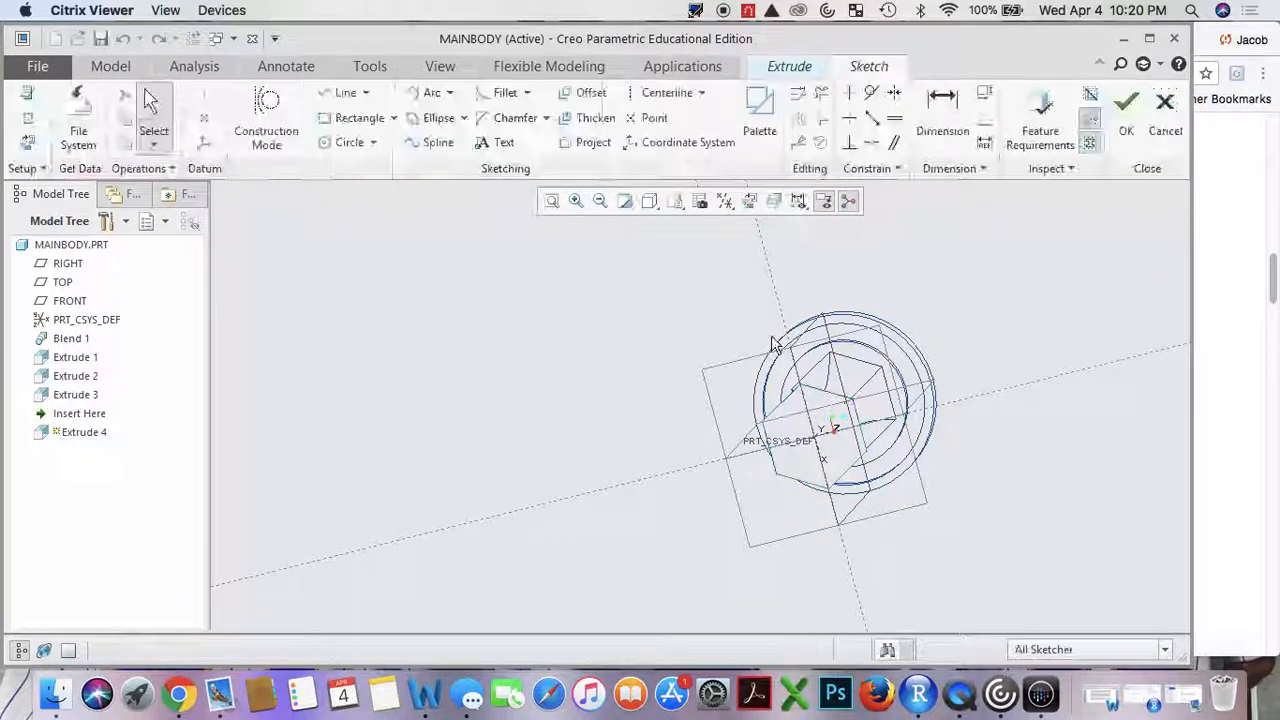
click(749, 201)
Sketch a circle of diameter 5 centered on the origin on the free hexagonal end face and finish the sketch.
click(349, 143)
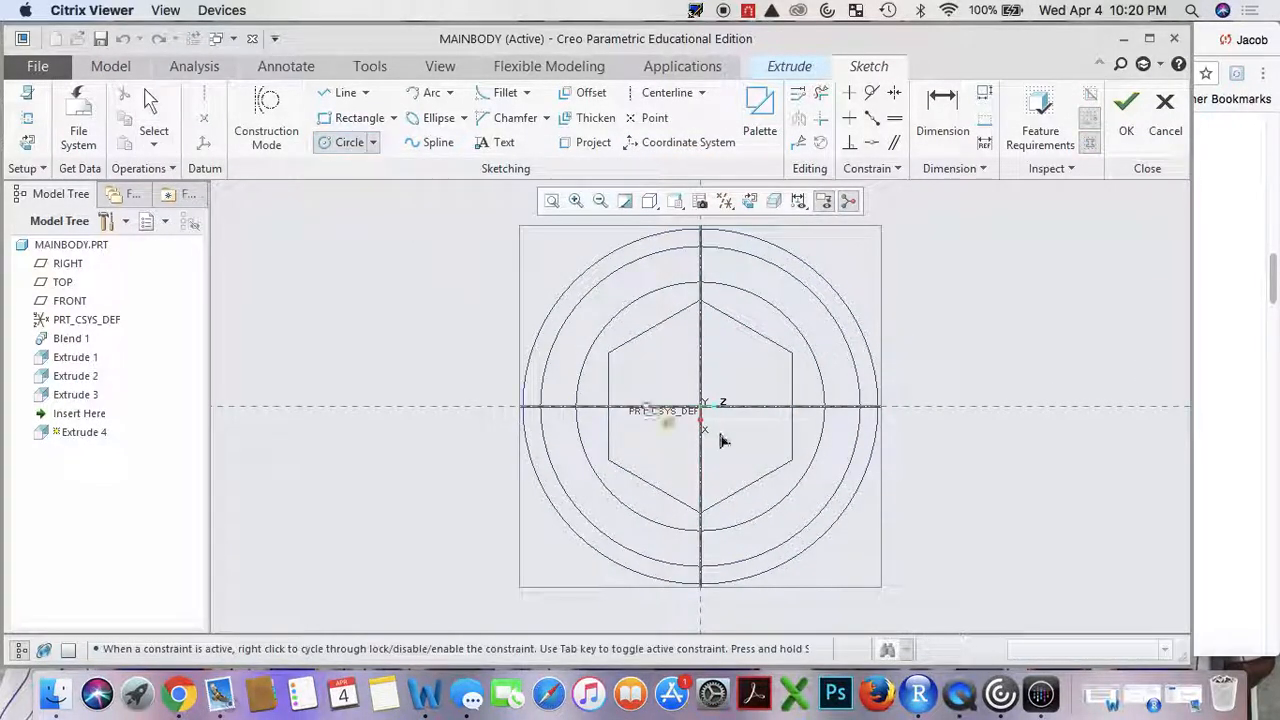
click(494, 277)
middle_click(492, 277)
double_click(468, 213)
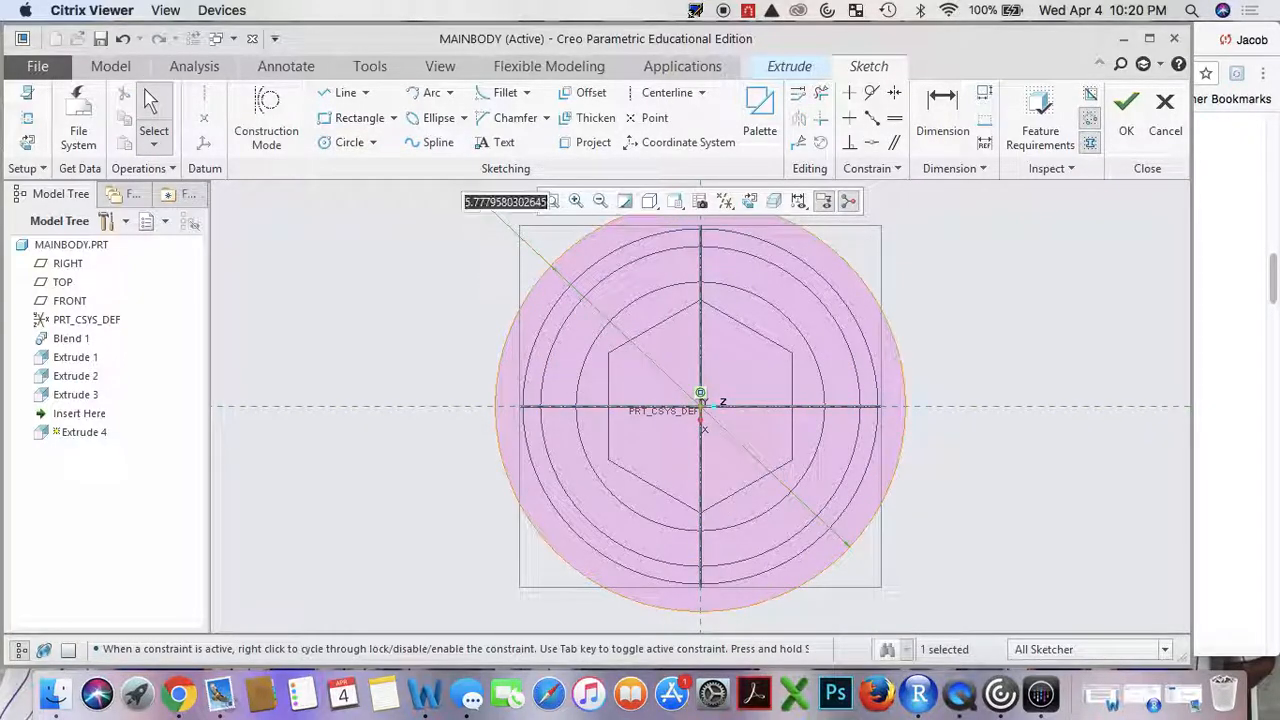
text(5)
key(Return)
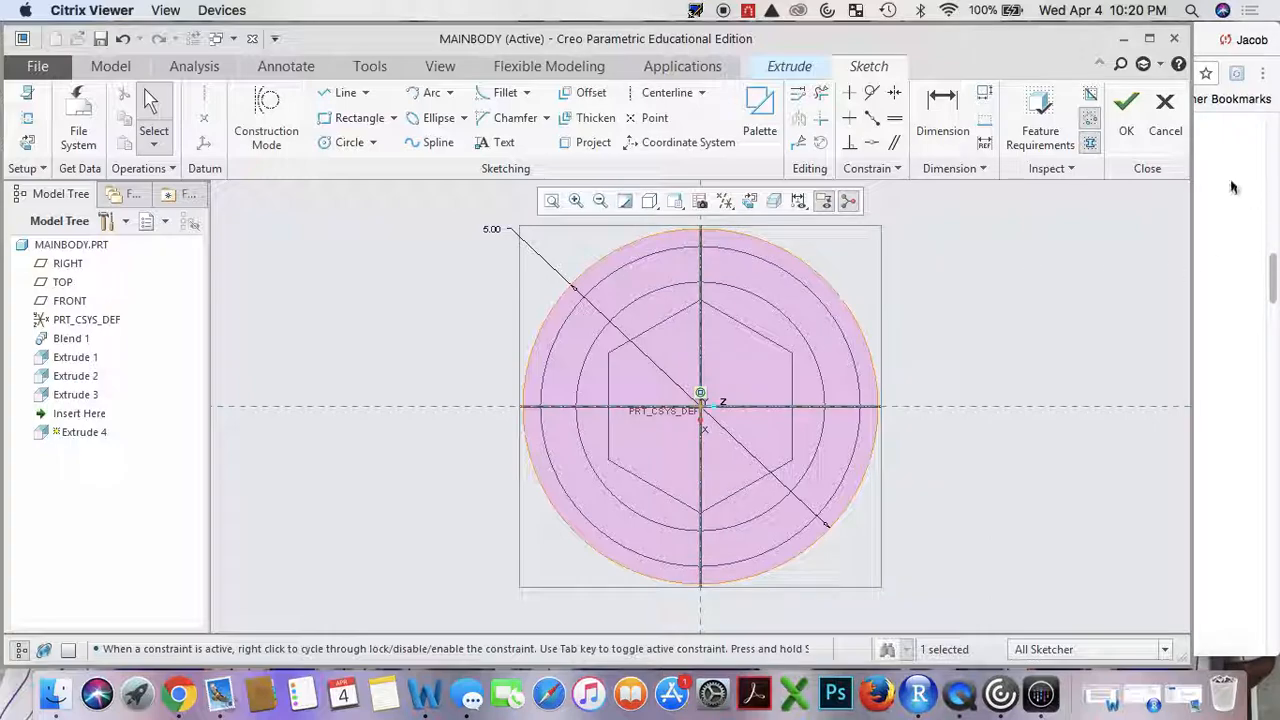
click(1126, 105)
middle_drag(1026, 322, 1075, 325)
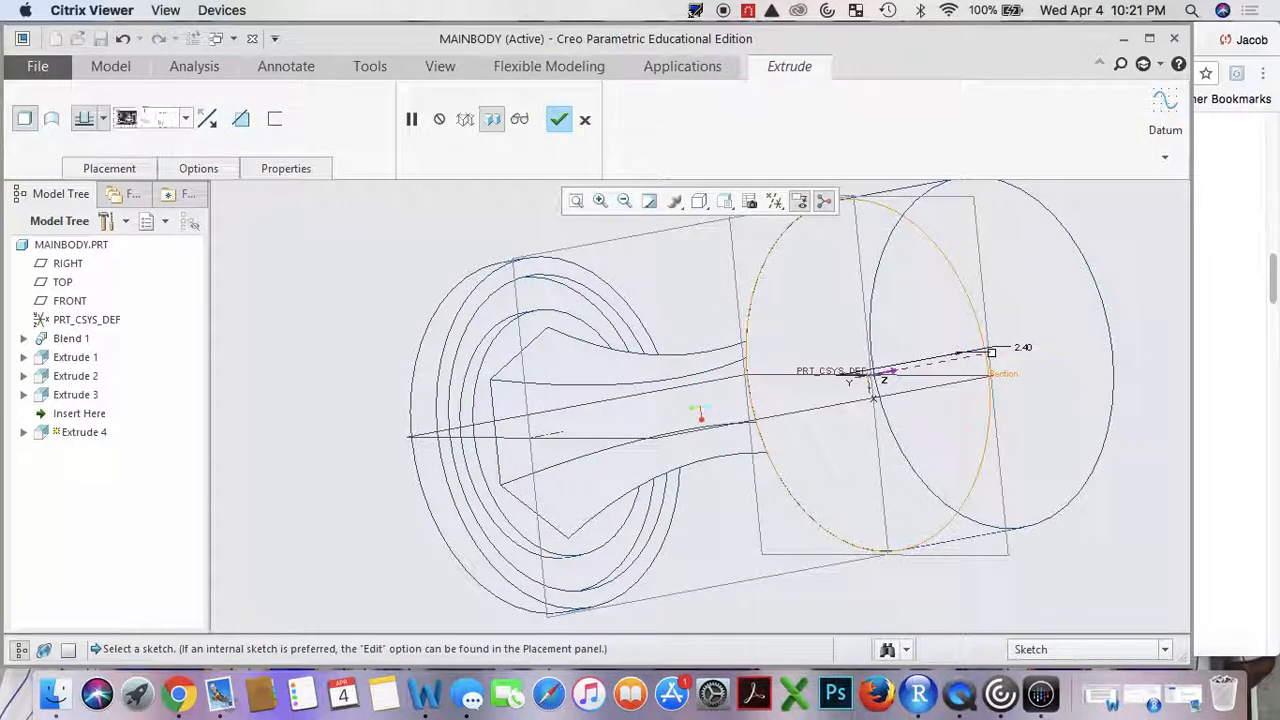
Extrude the 5-diameter circle on the free hexagonal end to a depth of 0.50 and complete the feature.
text(0.1)
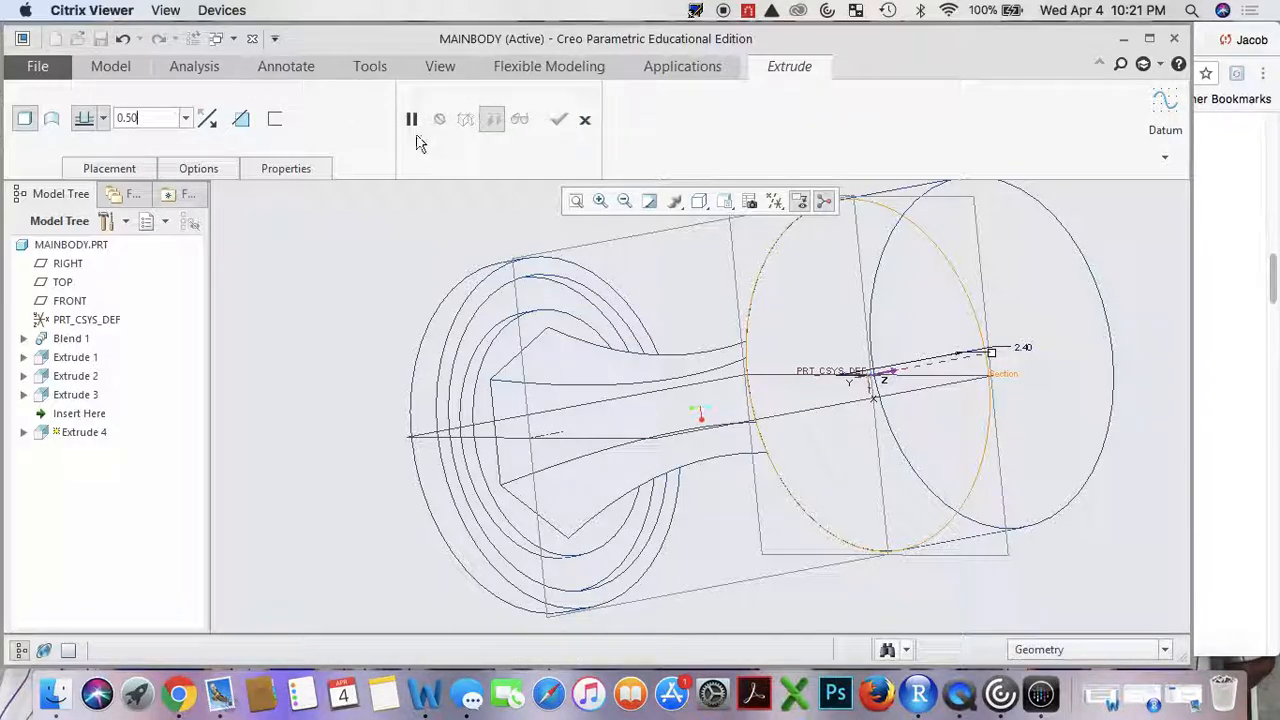
key(Return)
click(559, 120)
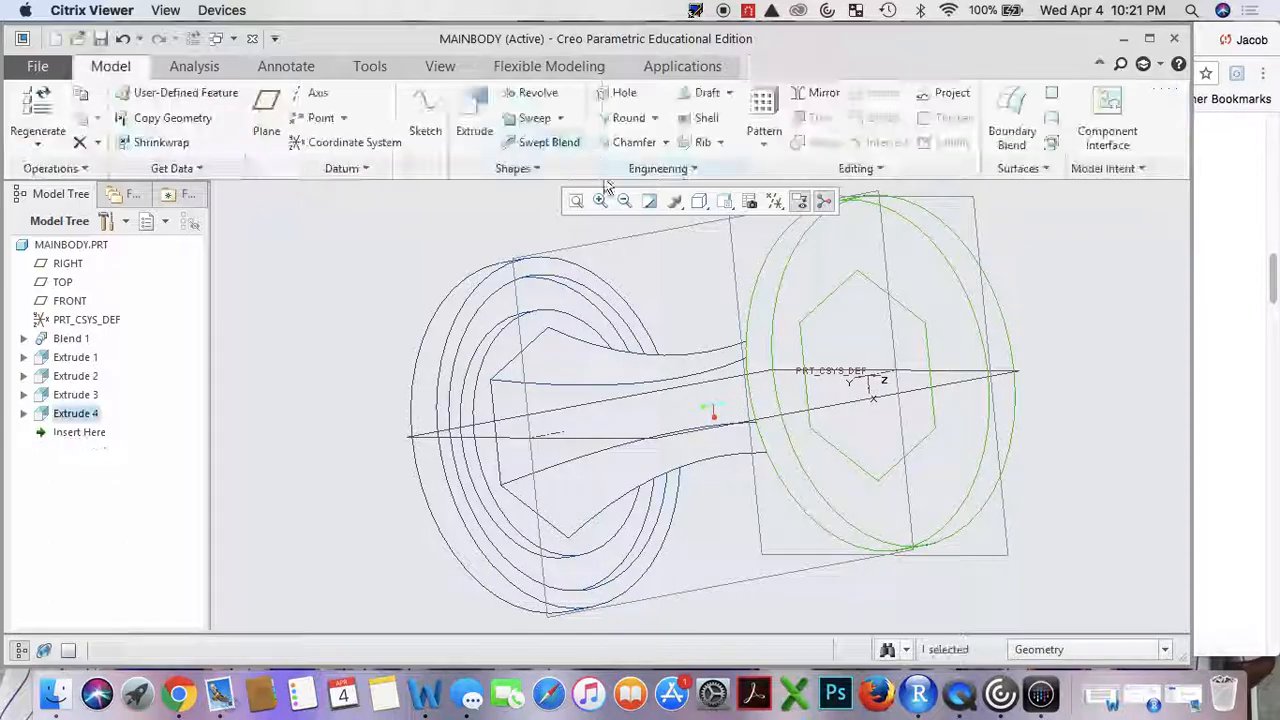
Start an extrude sketch on the ring-shaped inner face of the new end disk, around the hexagonal body.
middle_drag(1057, 397, 1097, 429)
scroll(1040, 489, down, 2)
middle_drag(1040, 489, 965, 415)
click(965, 415)
click(475, 125)
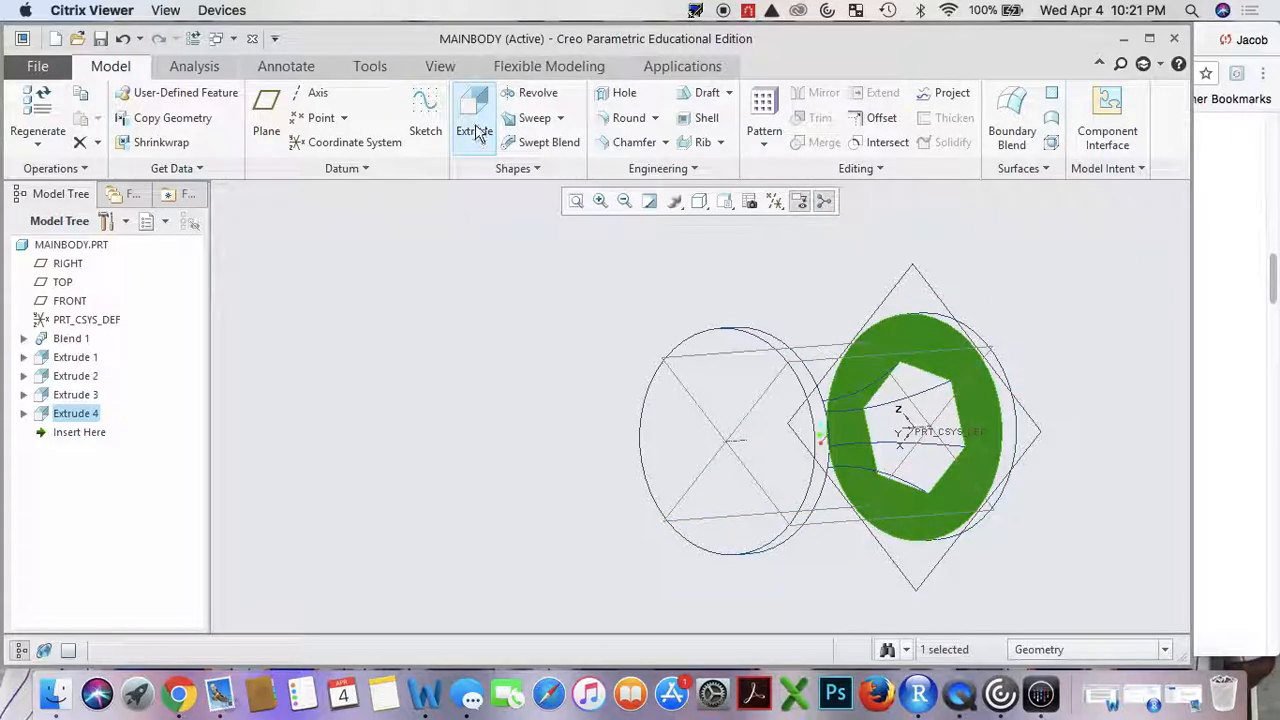
Sketch a circle centered on the origin on the disk's inner face and set its diameter to 4.5.
click(350, 144)
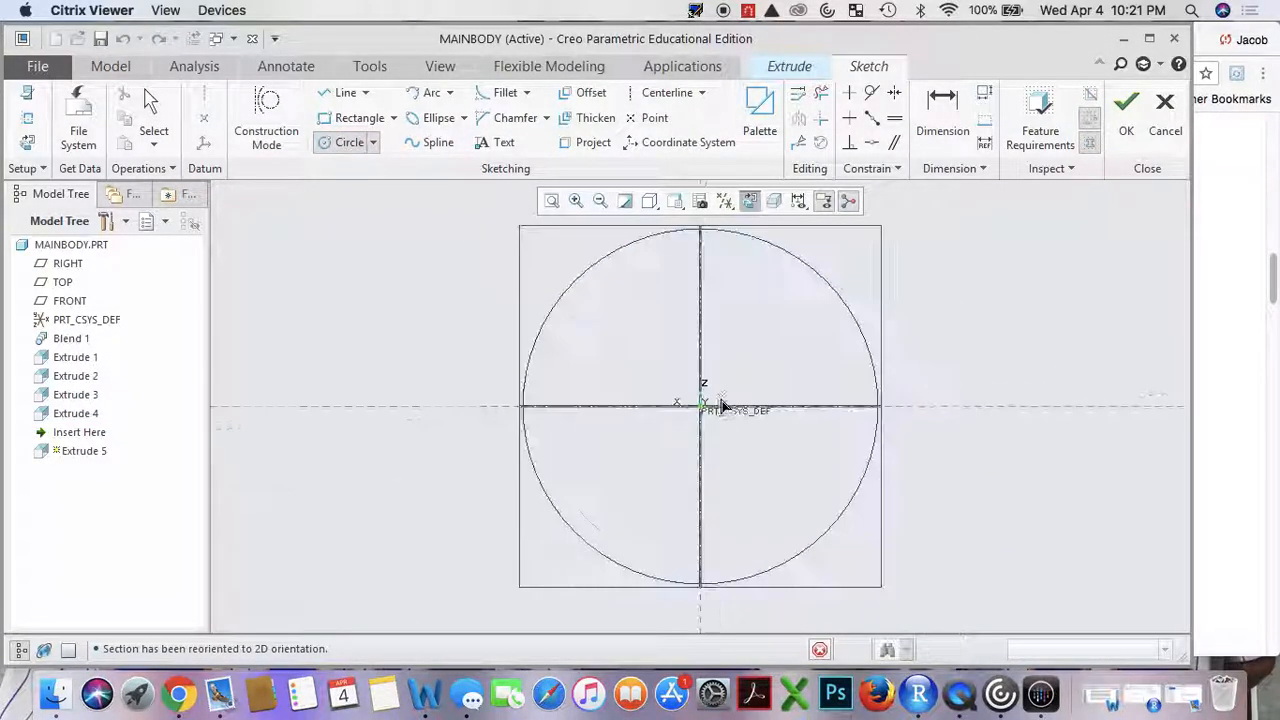
click(701, 406)
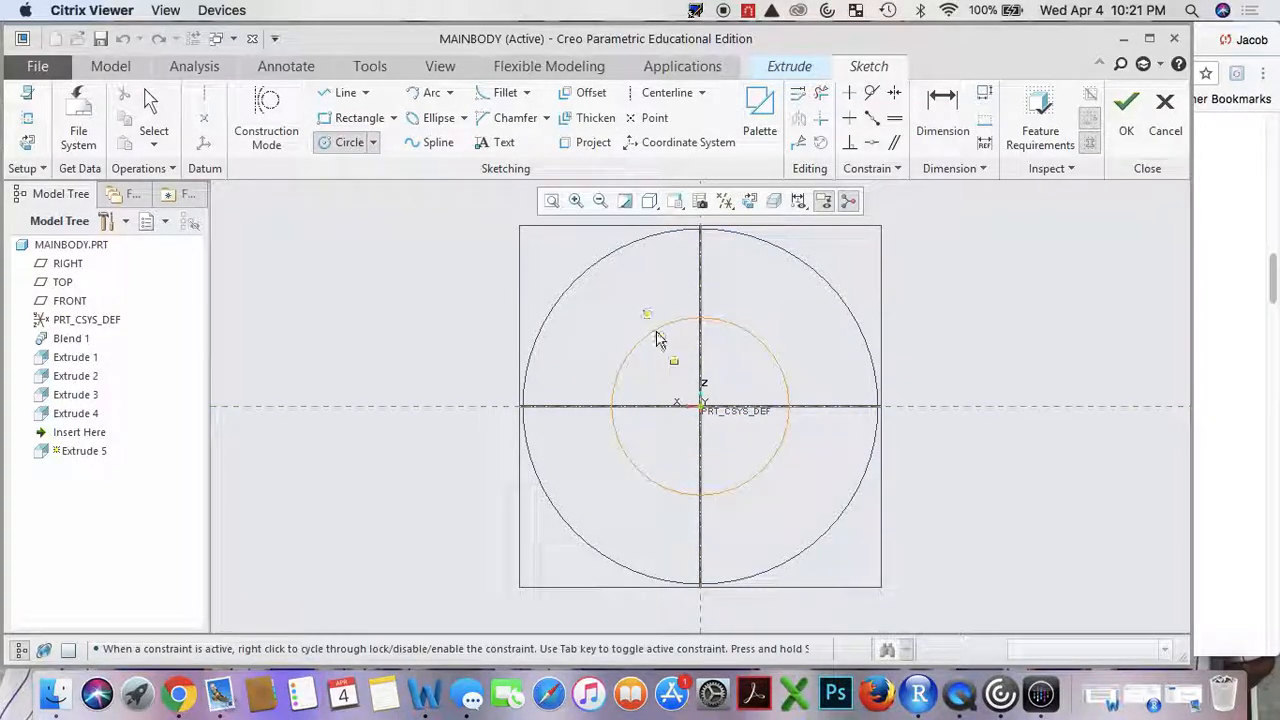
click(622, 310)
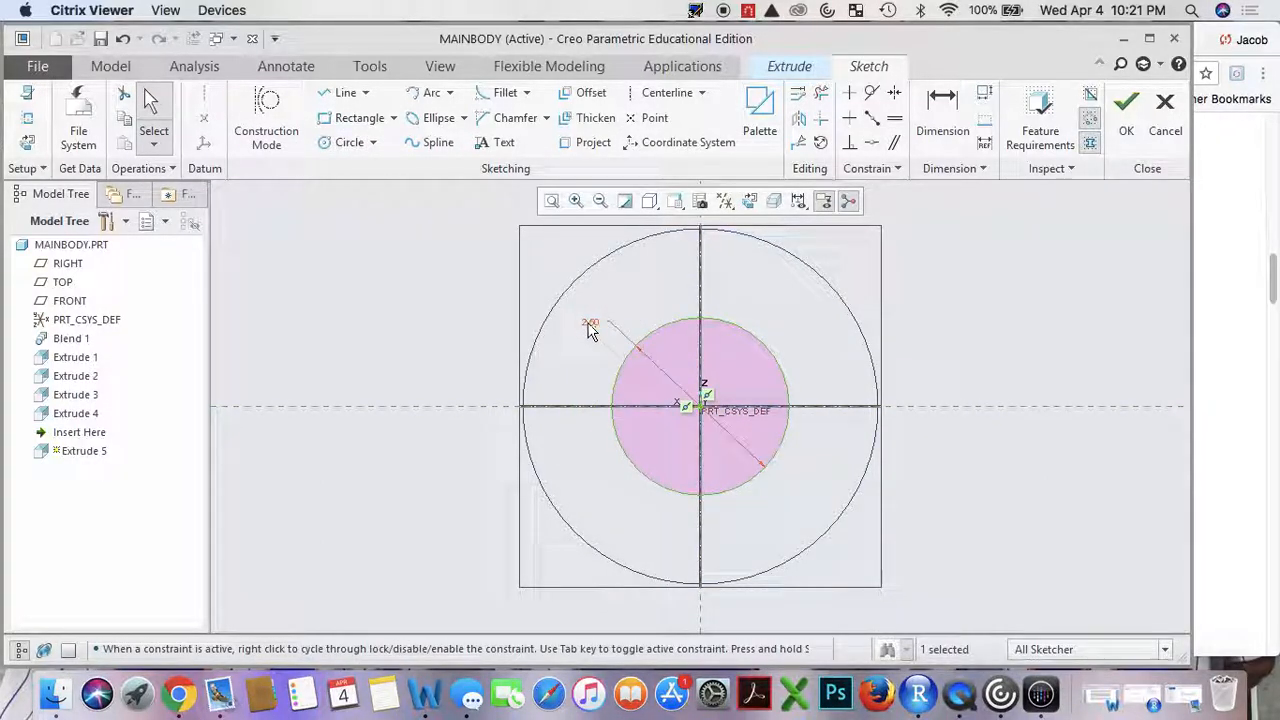
double_click(590, 325)
text(4.5)
key(Return)
Finish the sketch and cut the 4.5-diameter circle into the disk to a depth of 0.25, removing material.
scroll(870, 255, down, 3)
mouse_move(903, 263)
middle_down()
mouse_move(946, 277)
mouse_move(951, 260)
mouse_move(925, 270)
middle_up()
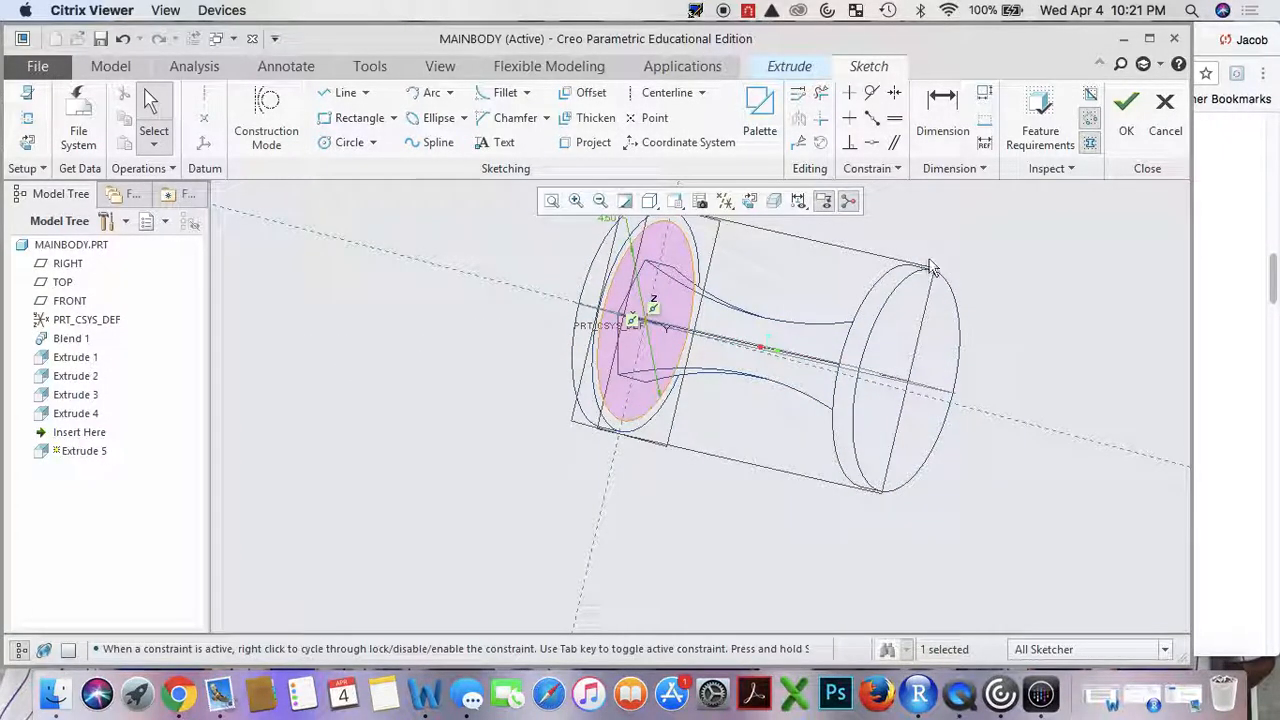
click(1126, 110)
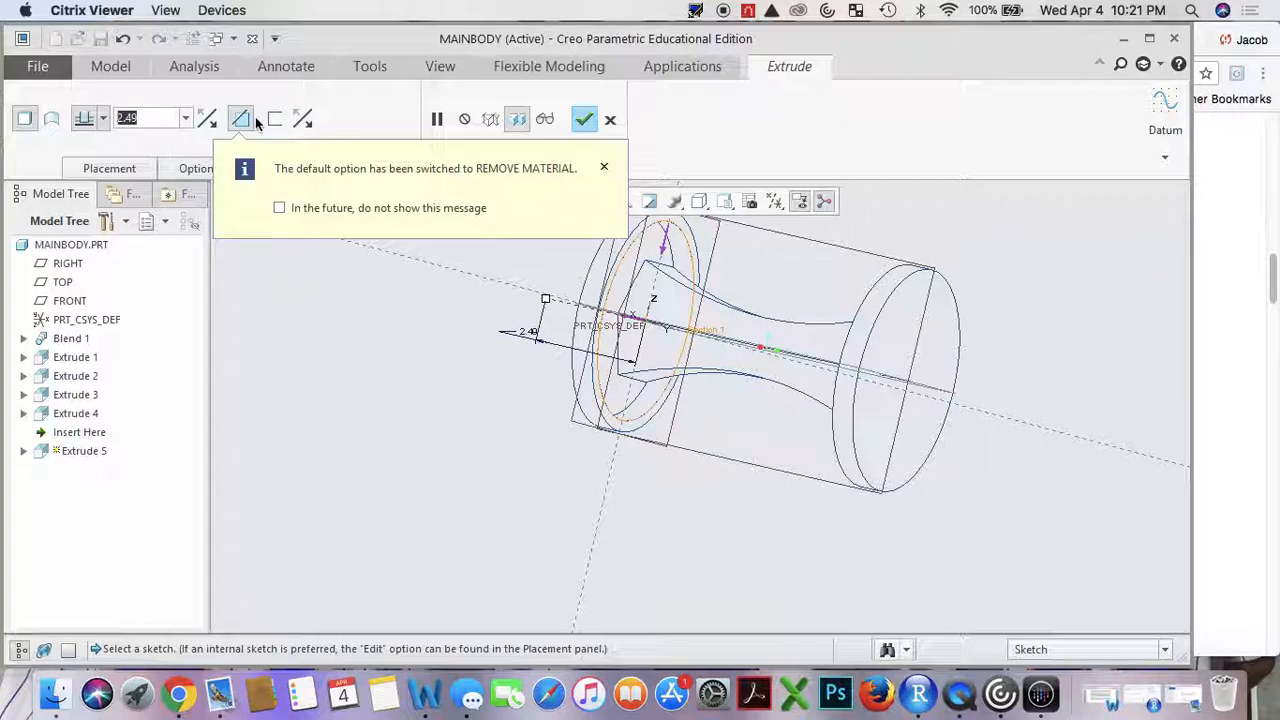
text(0.25)
key(Return)
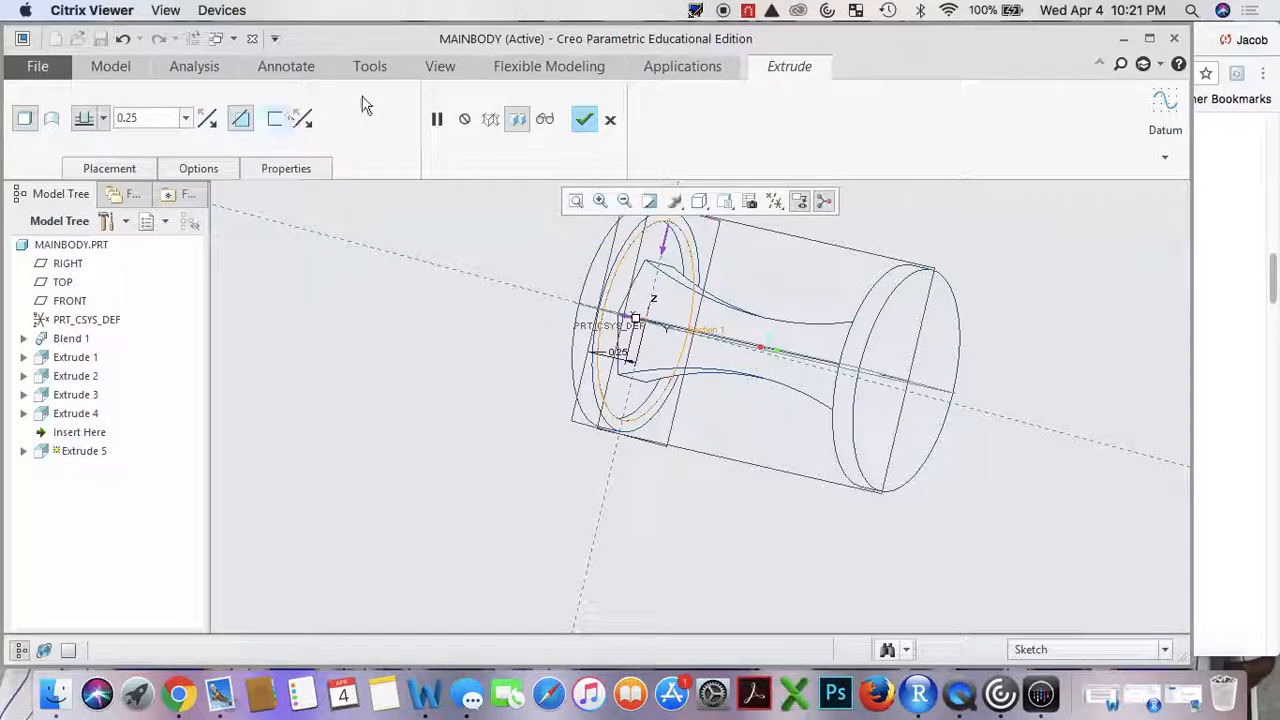
click(583, 120)
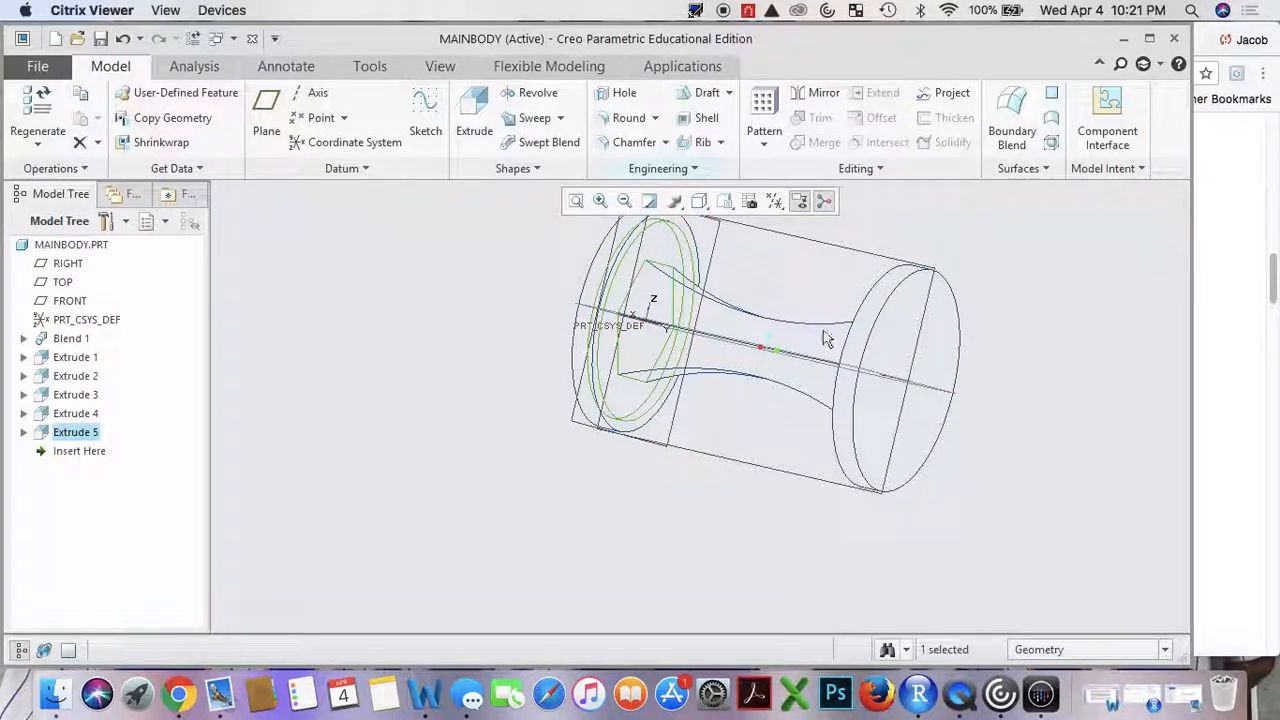
Start an extrude sketch on the floor of the new circular recess, with the view squared to the sketch plane.
middle_drag(997, 351, 905, 343)
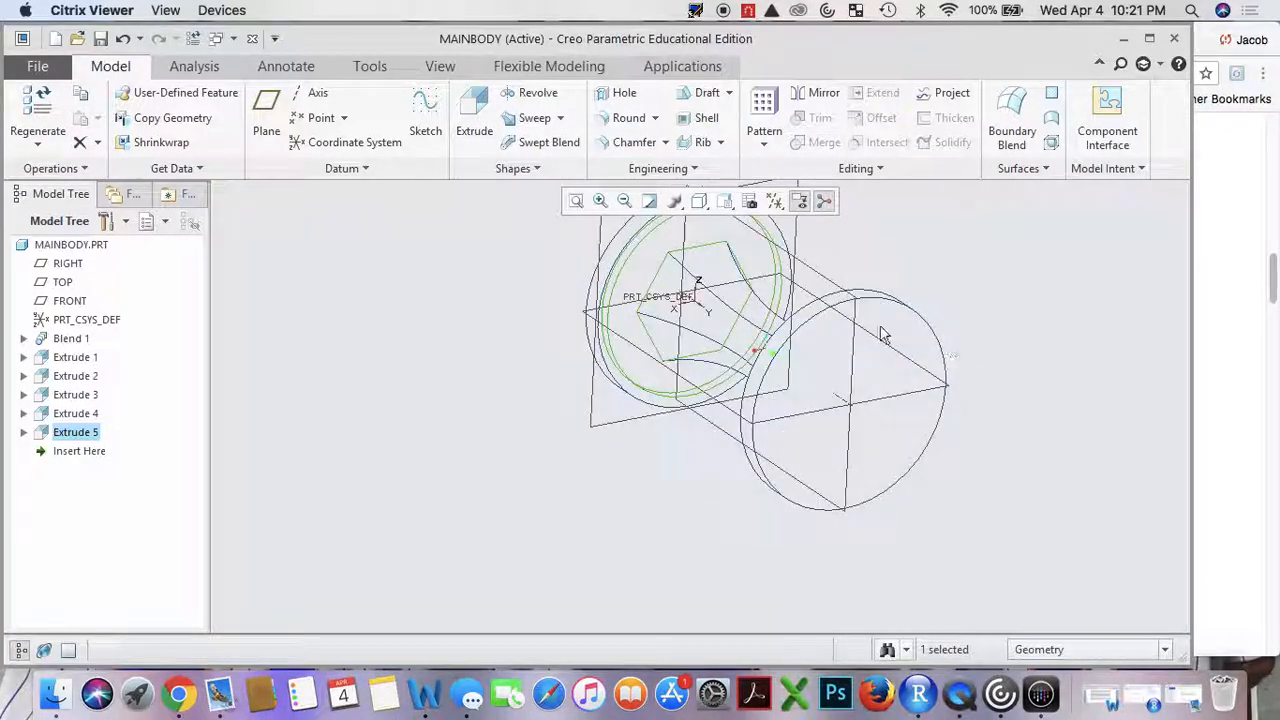
click(582, 236)
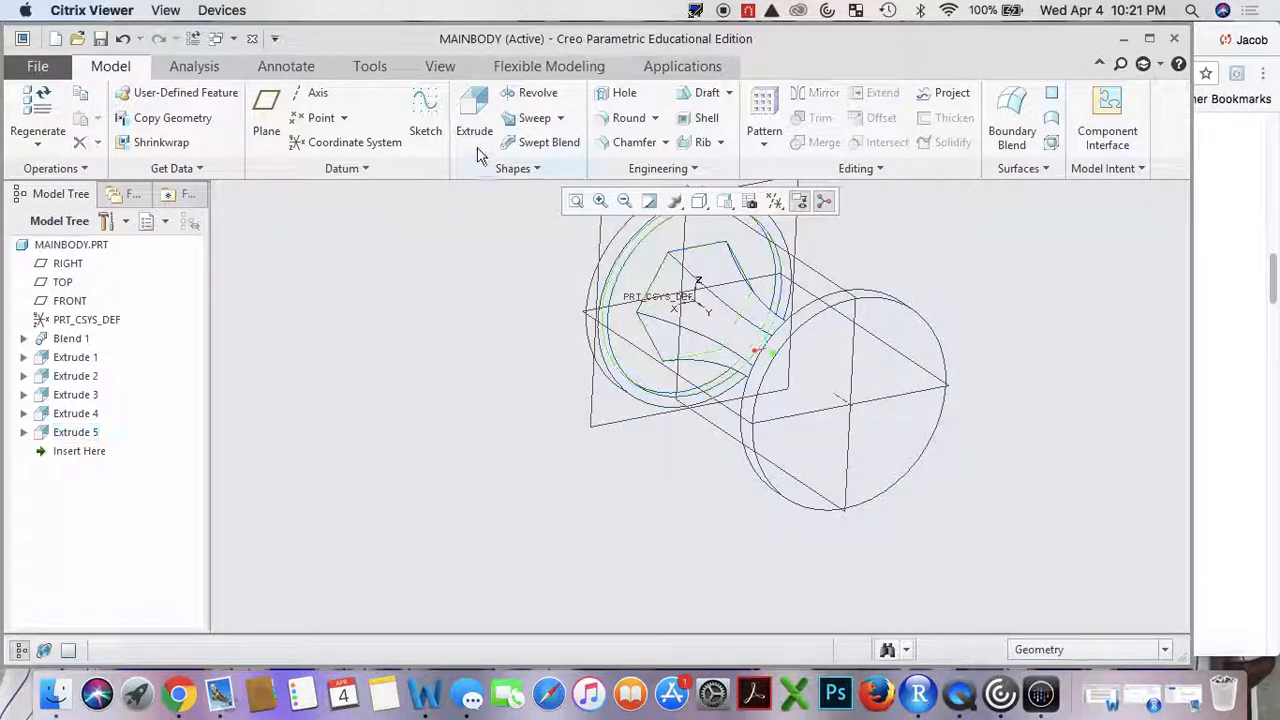
click(646, 260)
click(478, 105)
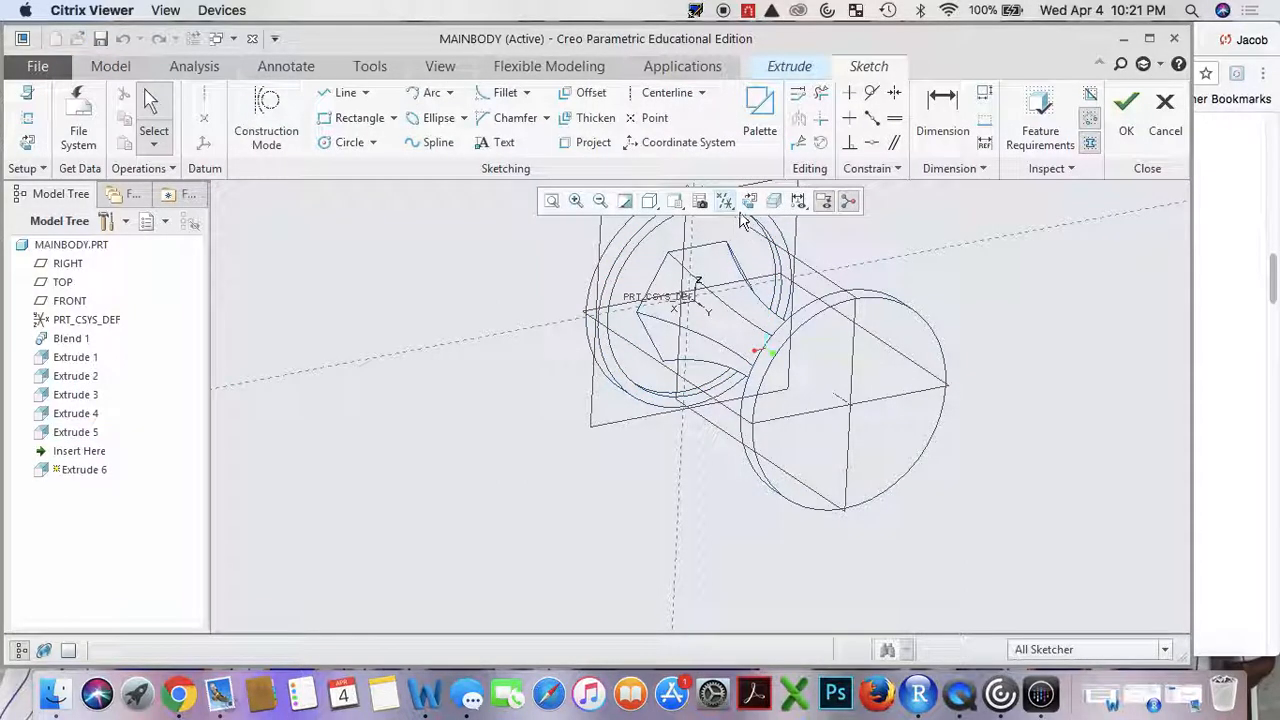
click(749, 201)
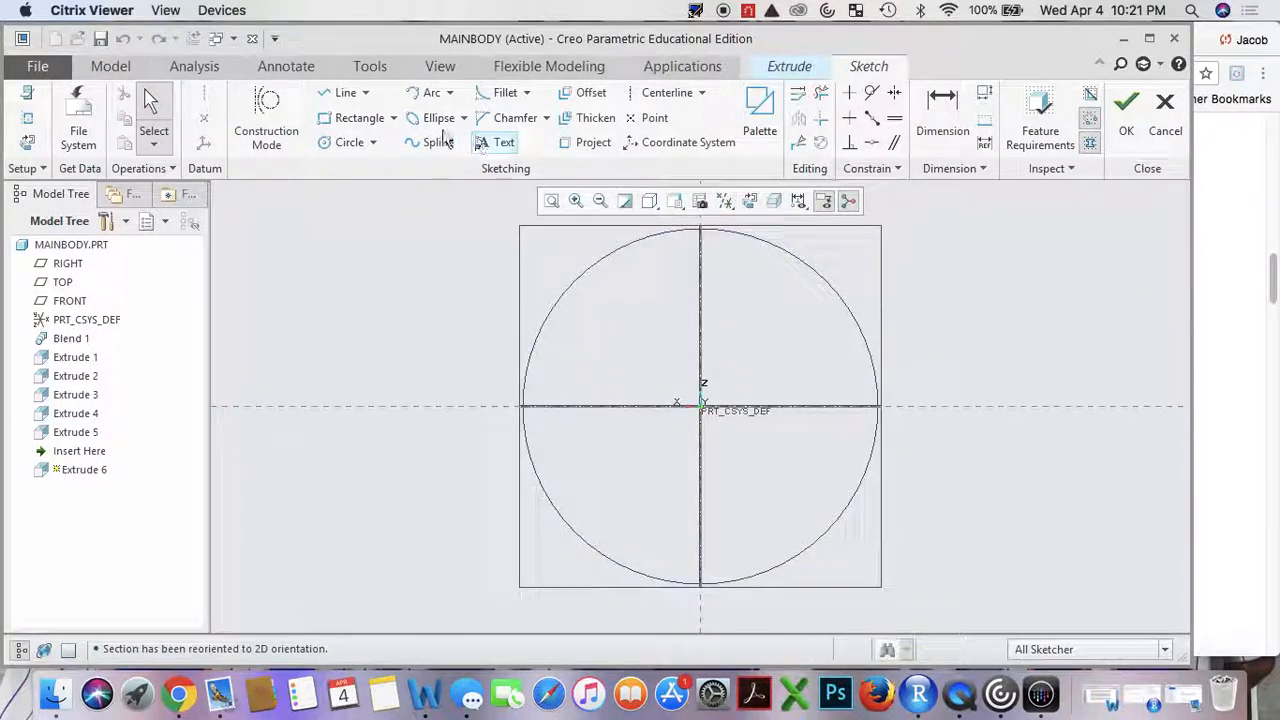
Sketch a circle centered on the origin on the recess floor and set its diameter to 3.5.
click(344, 142)
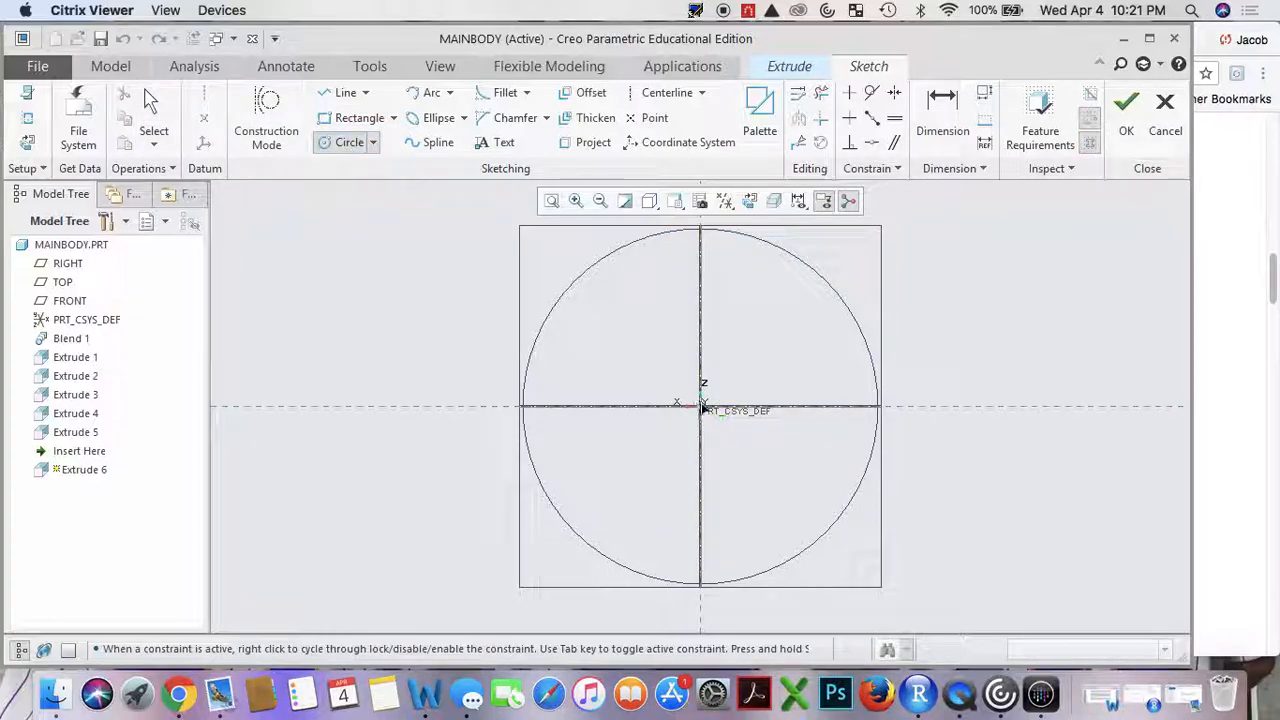
click(628, 328)
middle_click(627, 326)
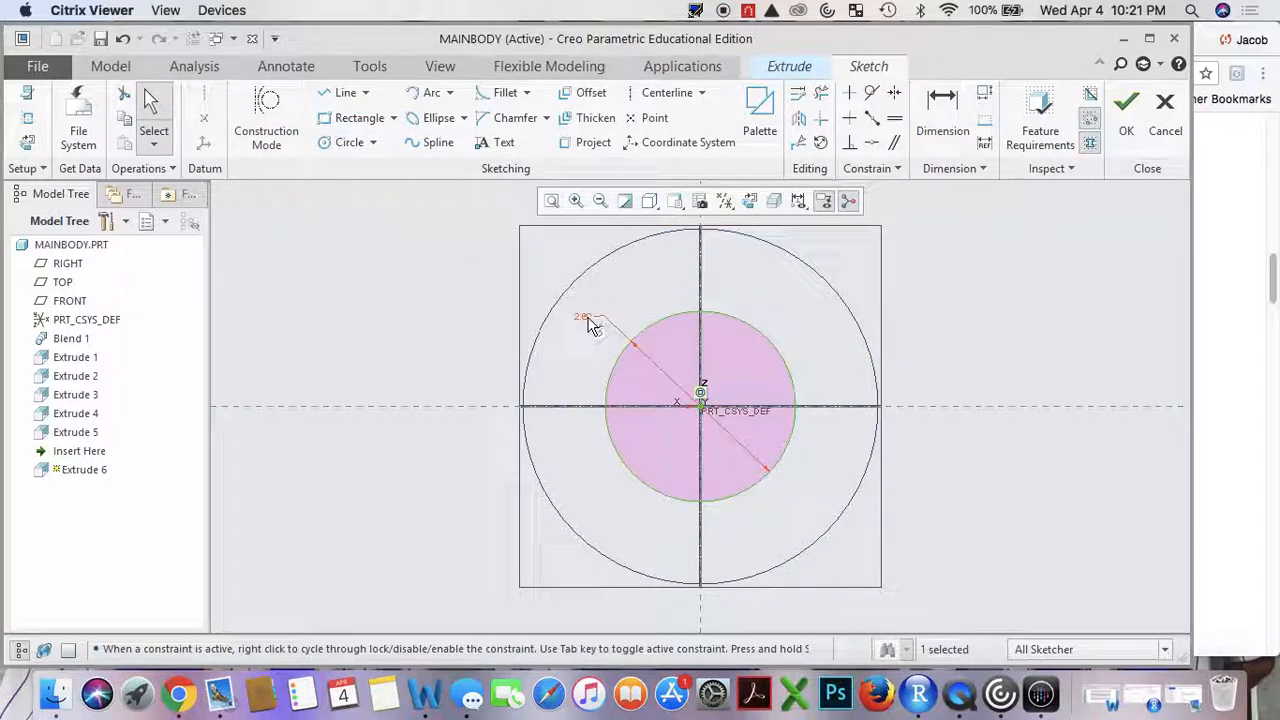
double_click(590, 316)
text(3.5)
key(Return)
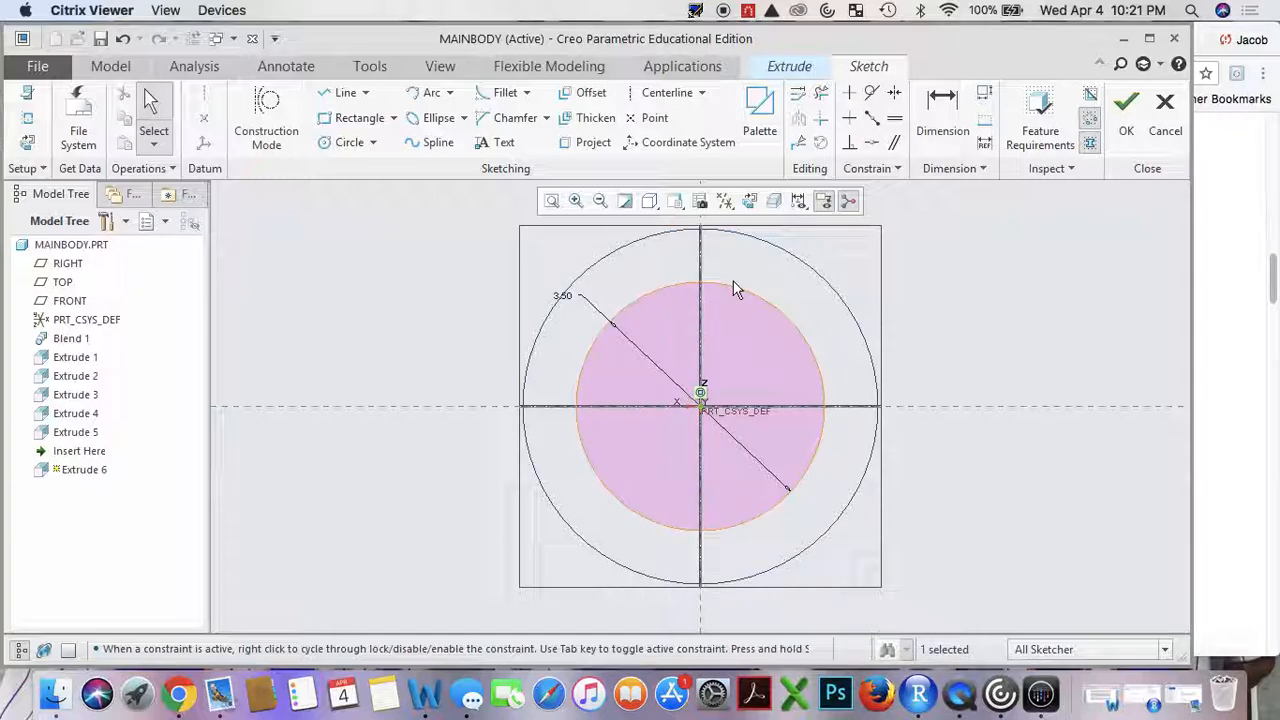
Finish the sketch and extrude the 3.5-diameter circle as a raised boss with a depth of 0.25.
click(1124, 140)
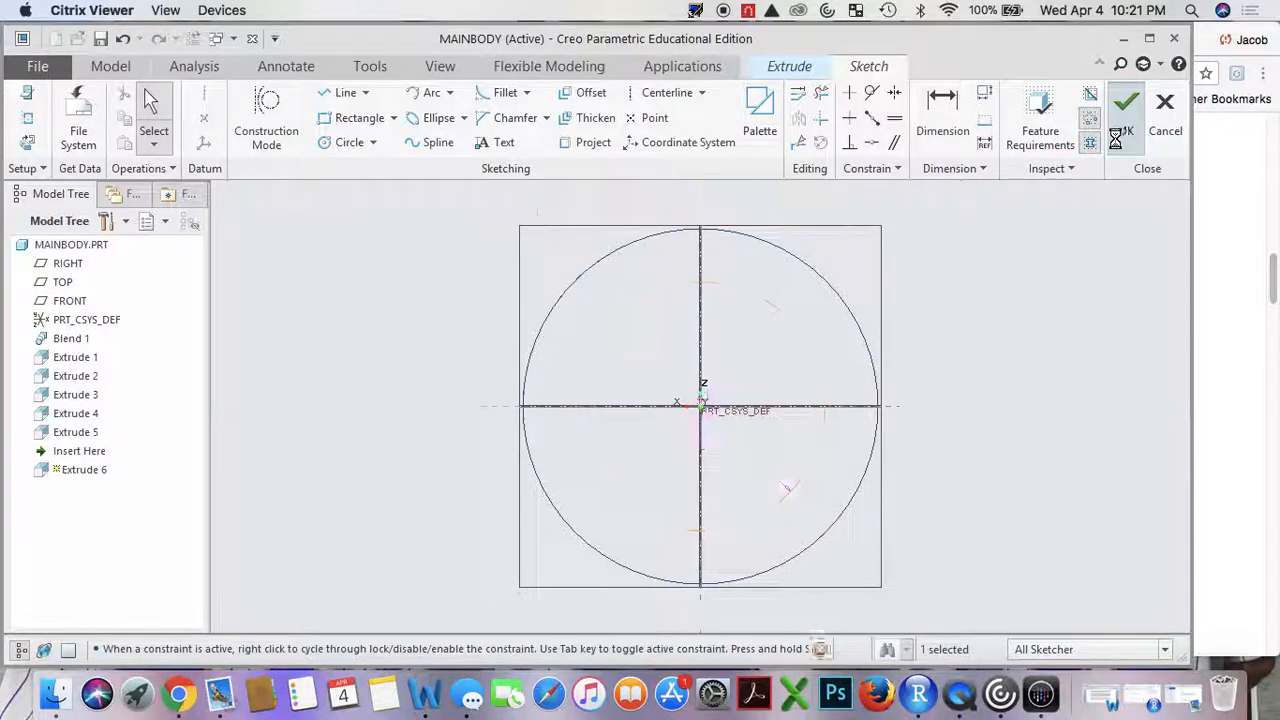
middle_drag(883, 500, 947, 477)
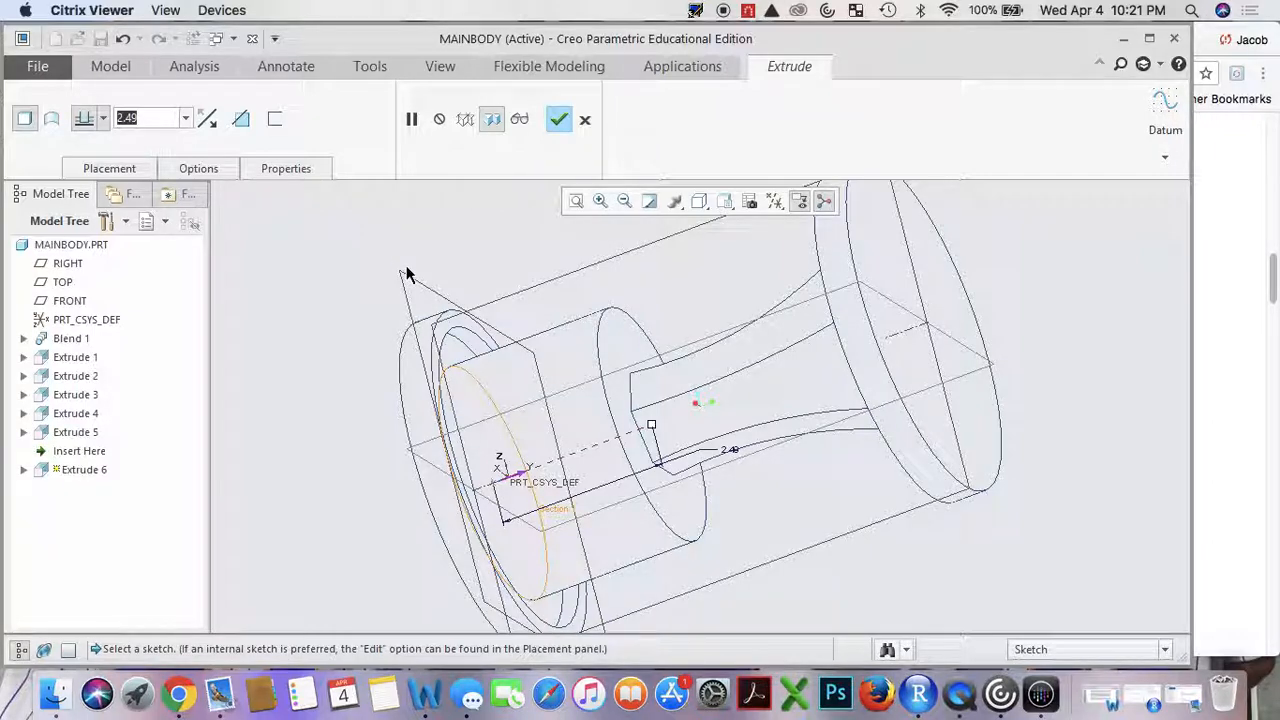
text(0.25)
key(Return)
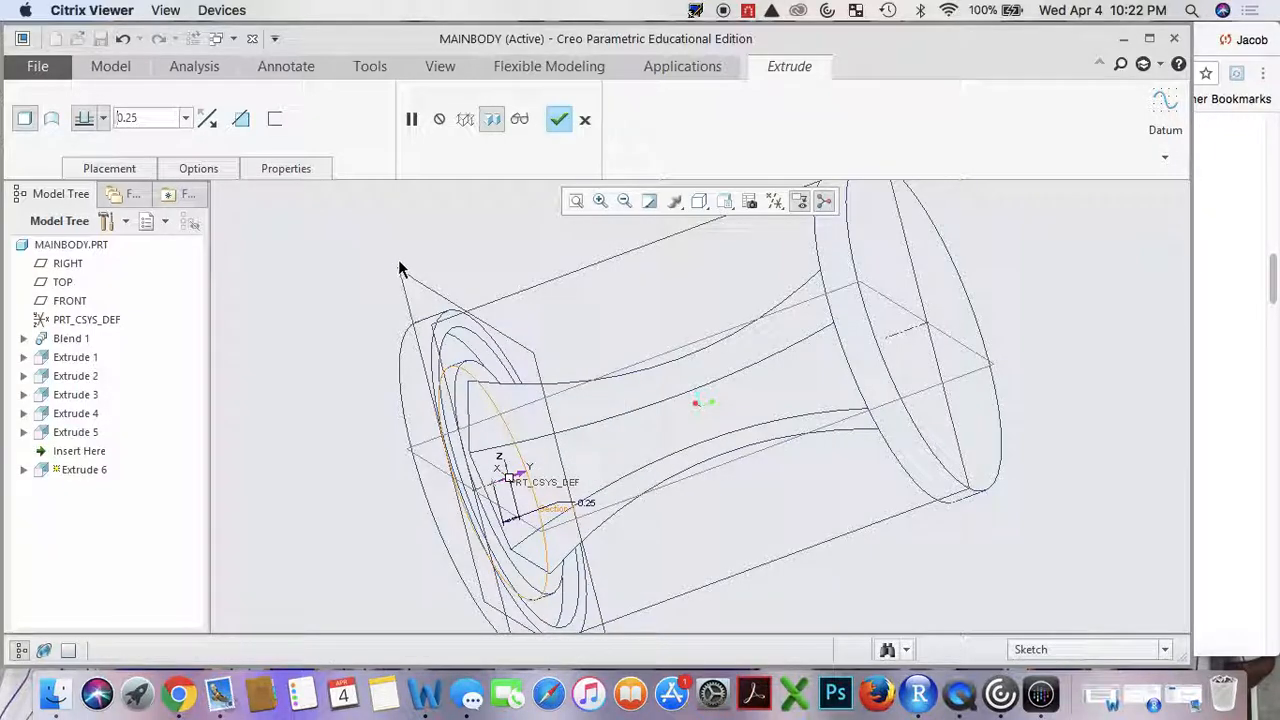
click(557, 122)
Start a revolve with an internal sketch on the RIGHT datum plane, with the view squared to the sketch plane.
middle_drag(955, 445, 873, 345)
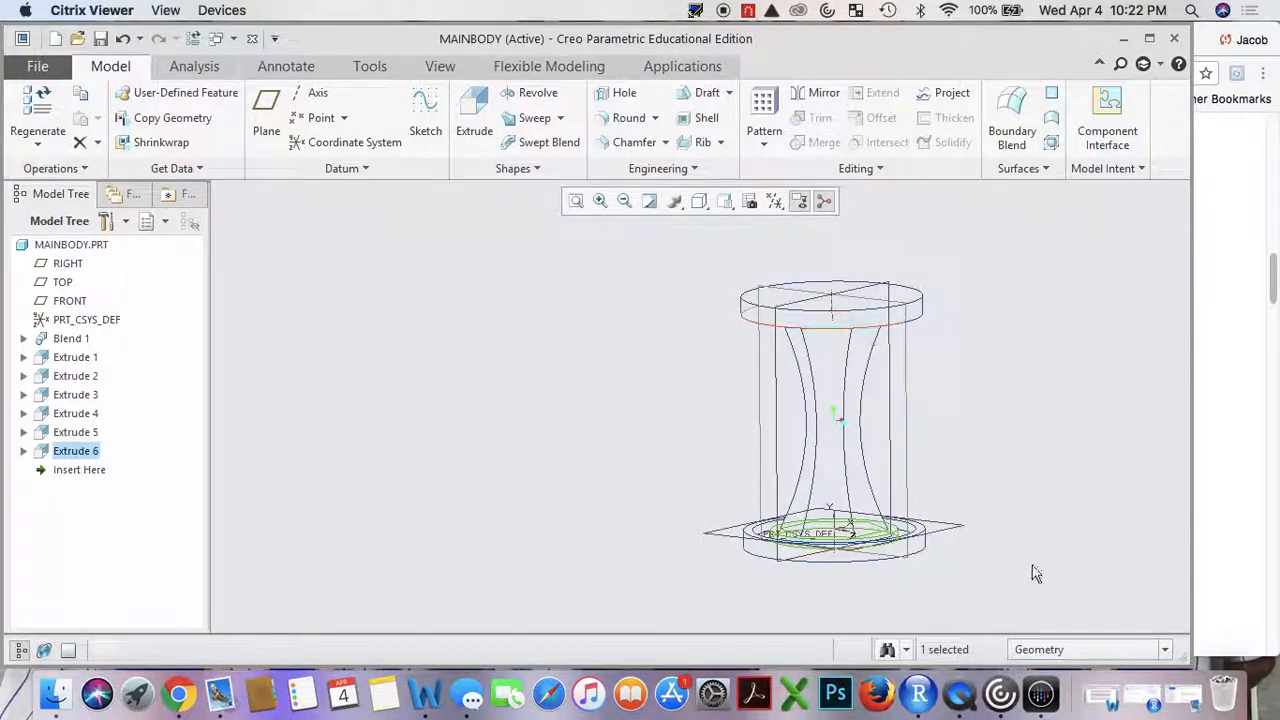
mouse_move(1046, 437)
middle_down()
mouse_move(971, 397)
mouse_move(818, 376)
mouse_move(1019, 431)
middle_up()
click(1015, 423)
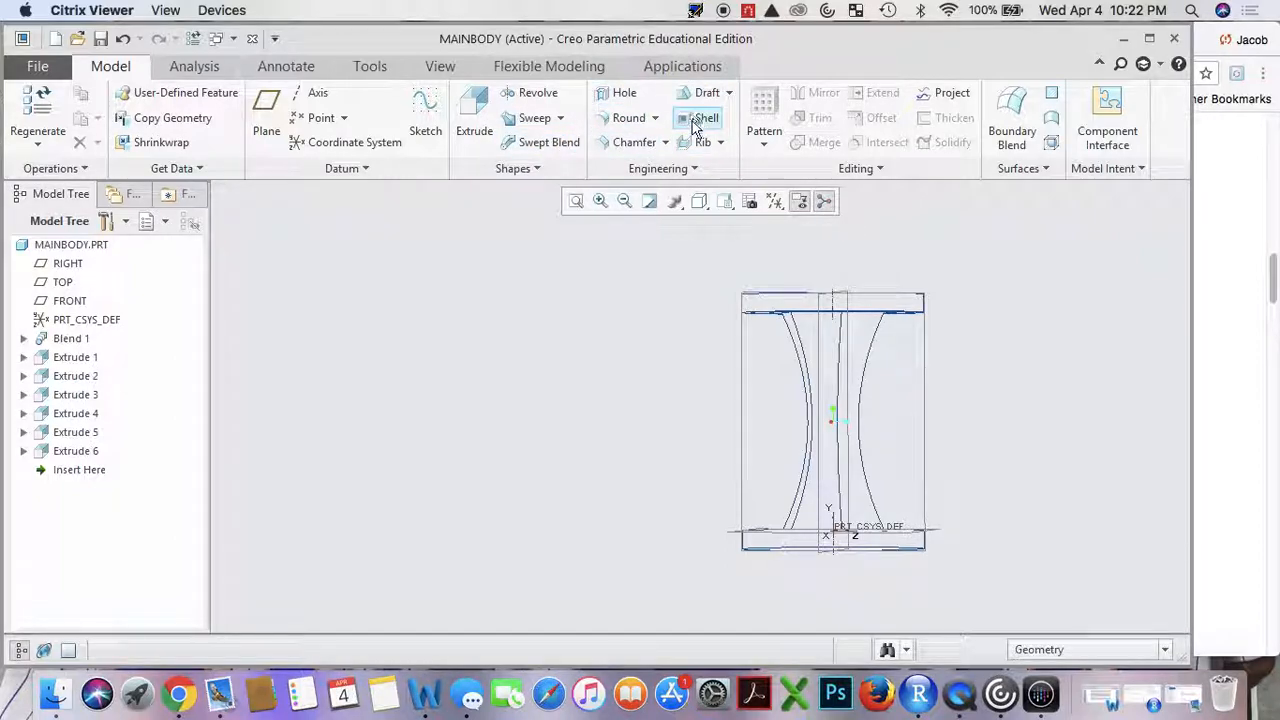
click(530, 93)
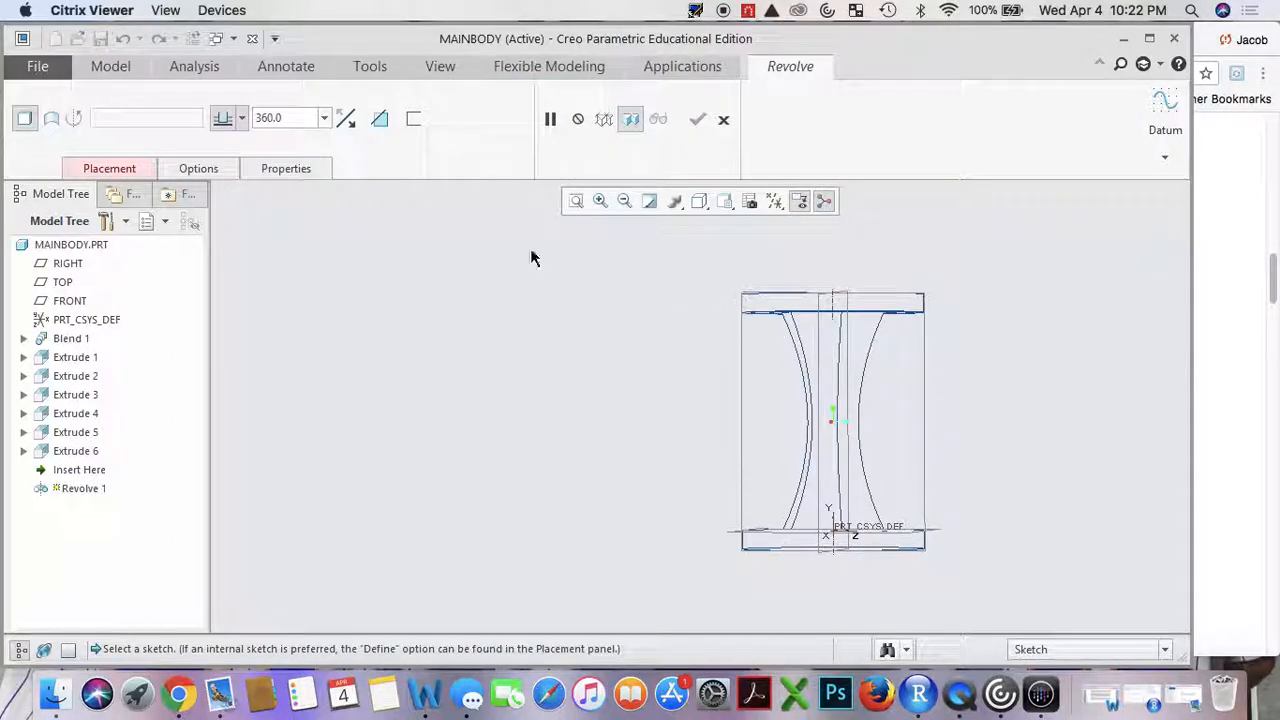
click(118, 170)
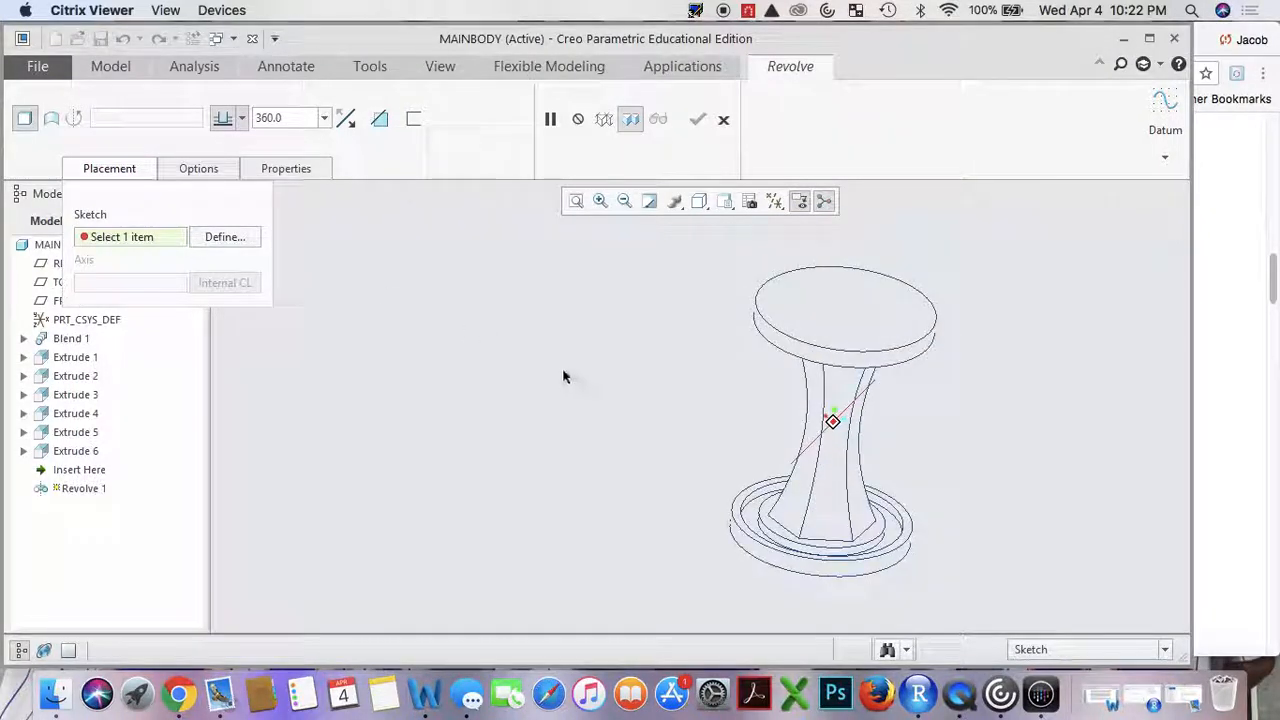
click(208, 238)
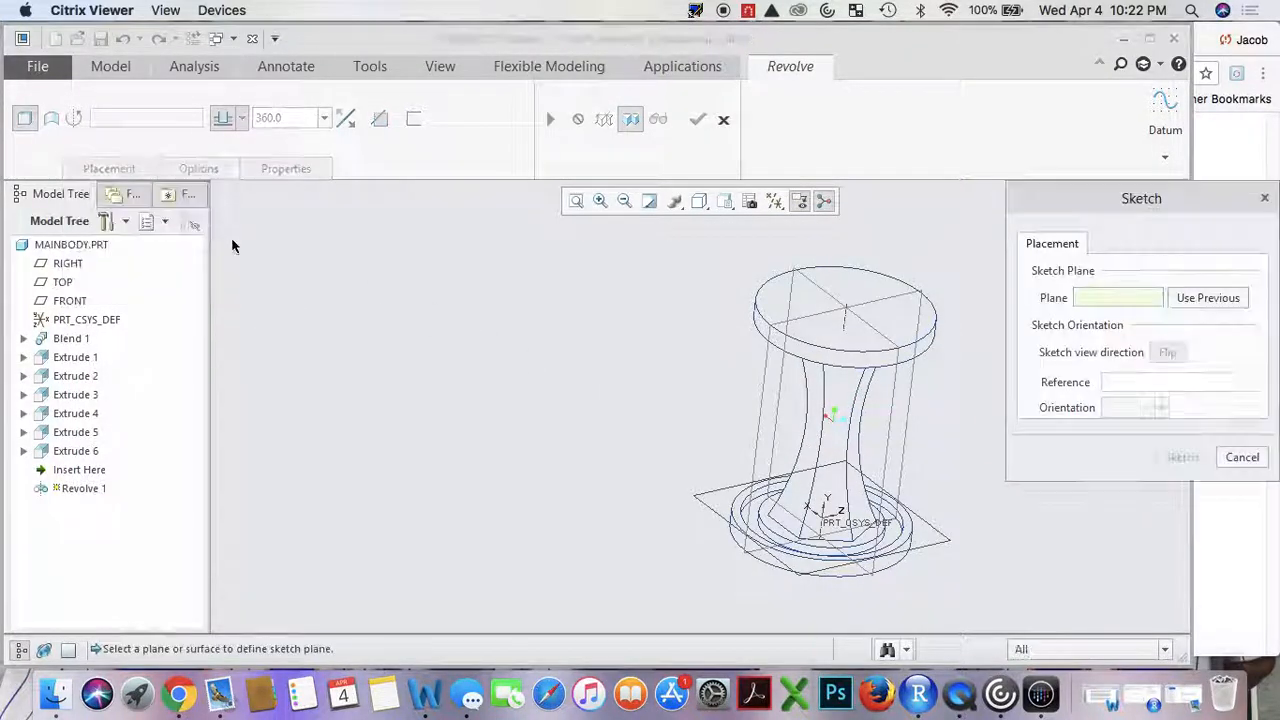
click(763, 391)
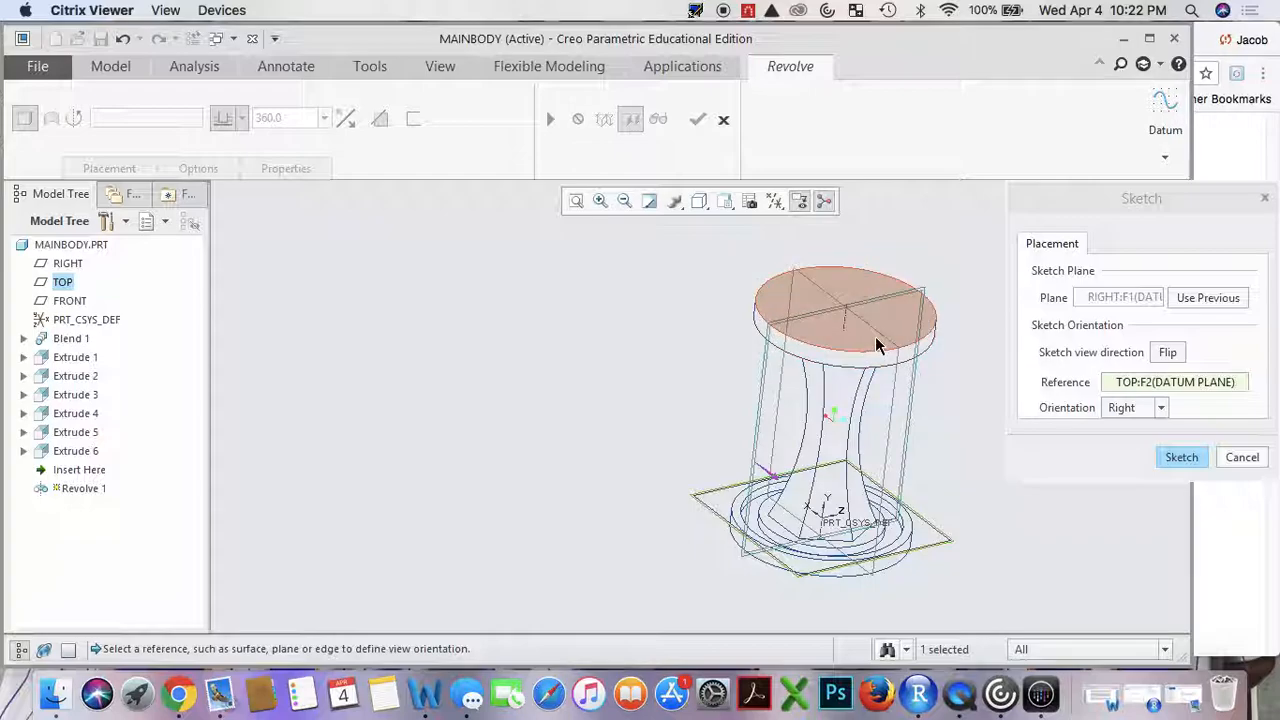
click(1187, 461)
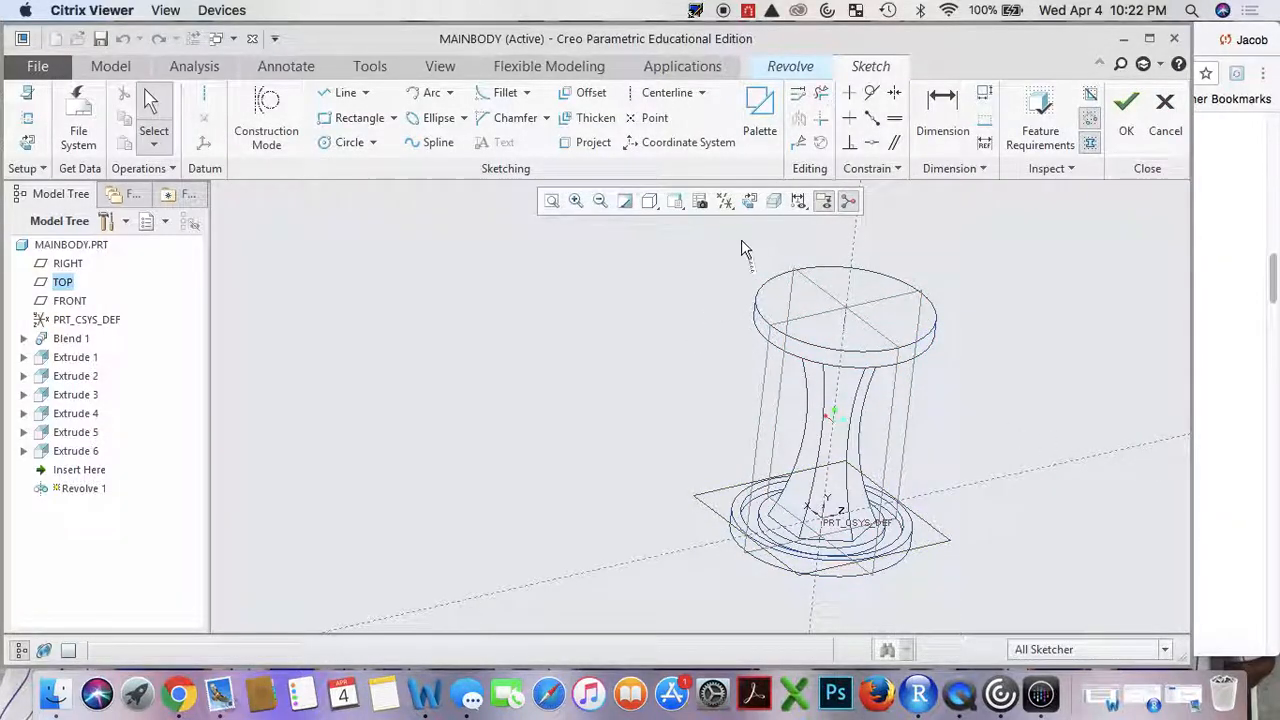
click(748, 202)
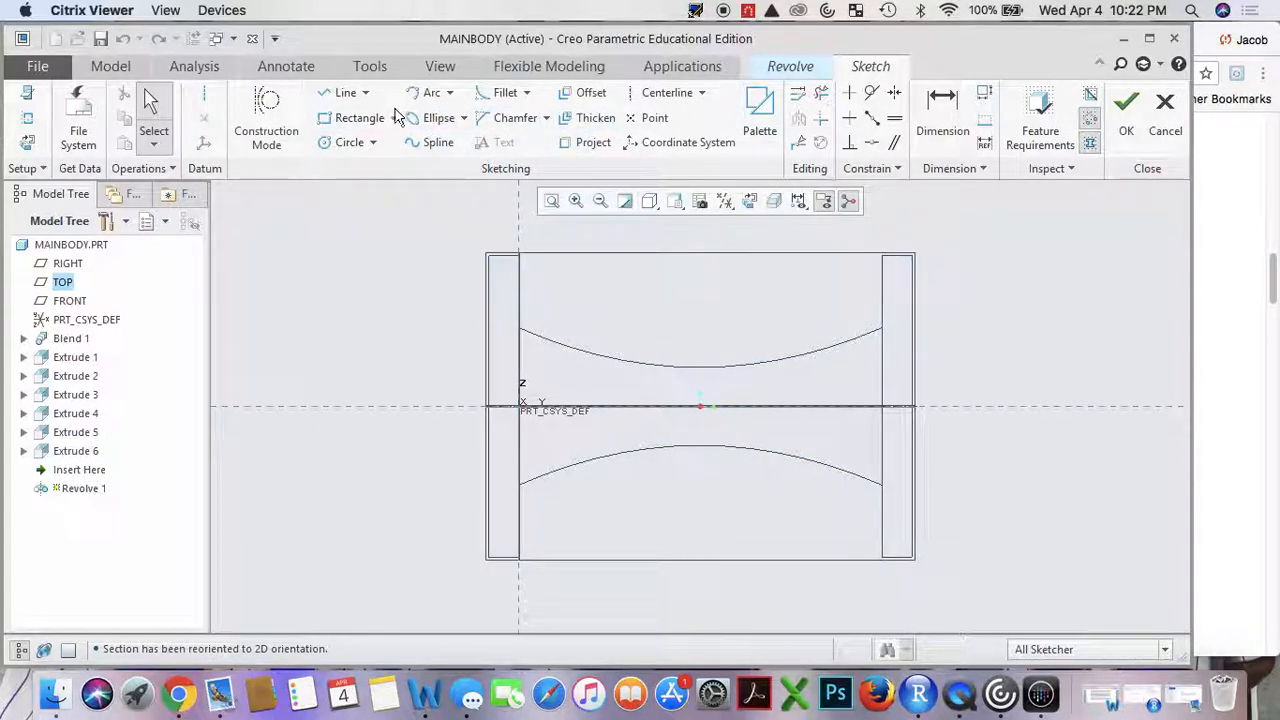
Draw a horizontal centerline through the origin along the body's axis and designate it as the axis of revolution.
click(652, 93)
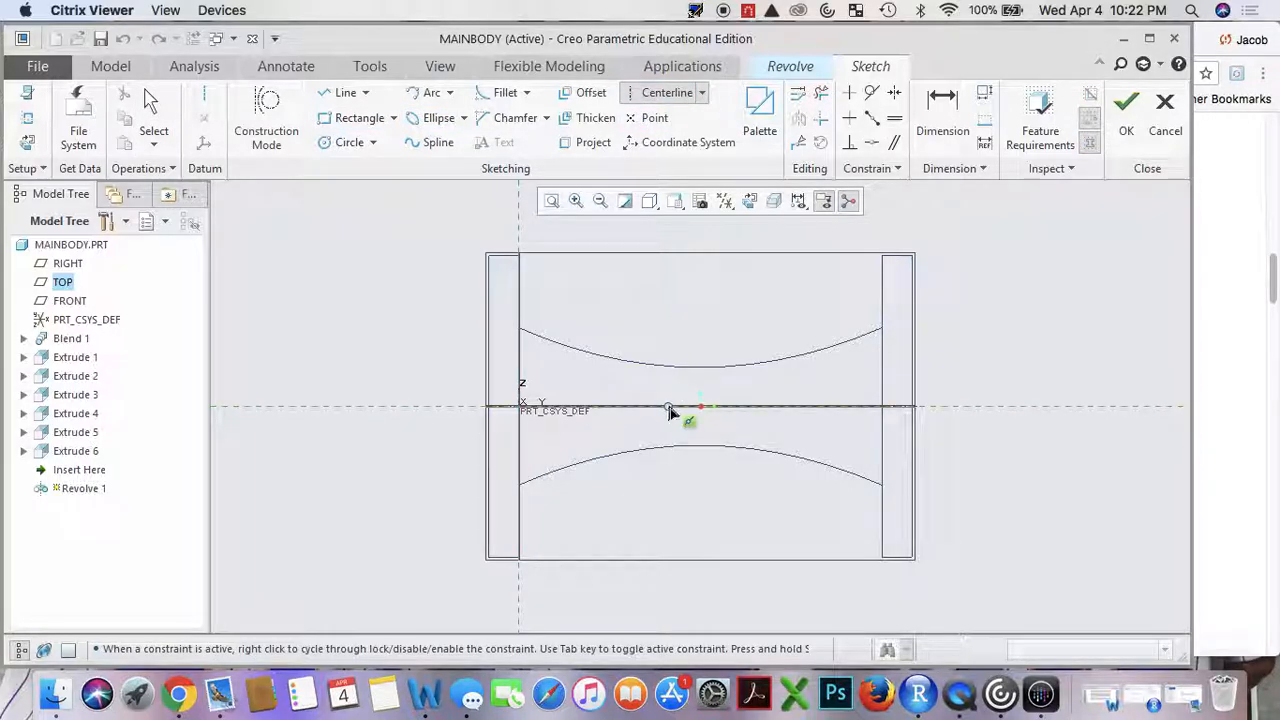
click(805, 409)
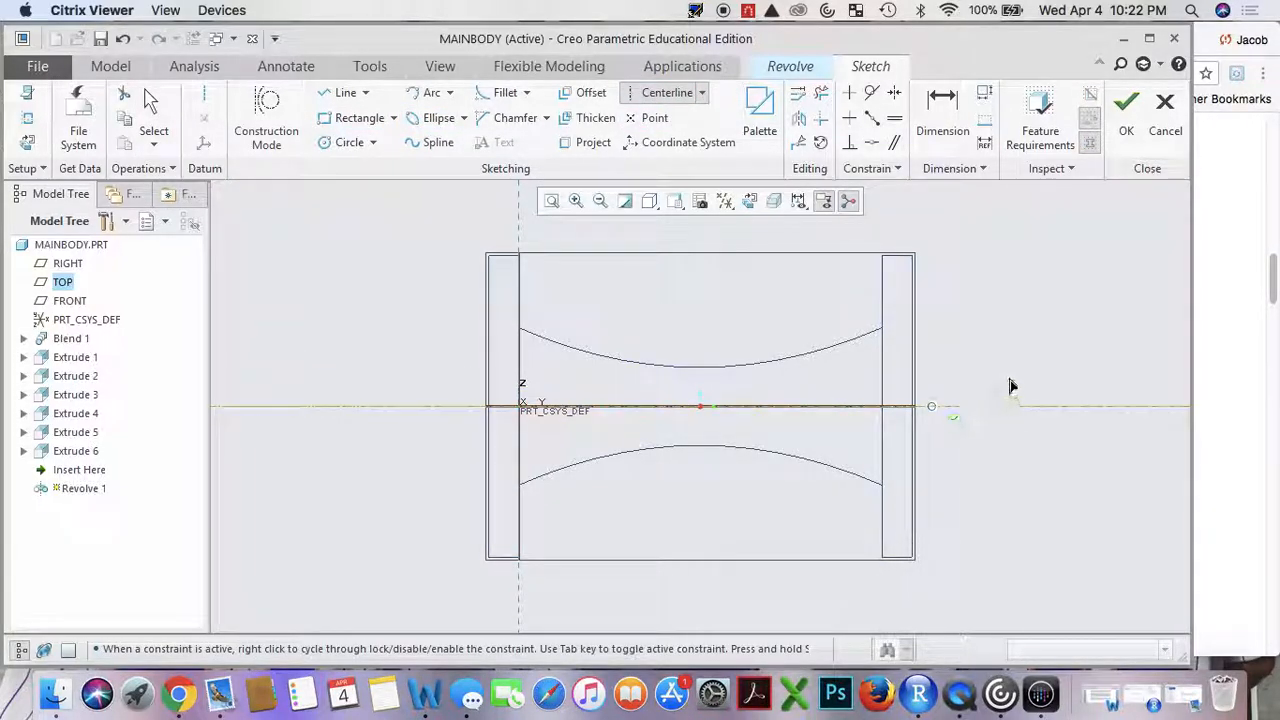
middle_click(1009, 375)
right_click(1022, 407)
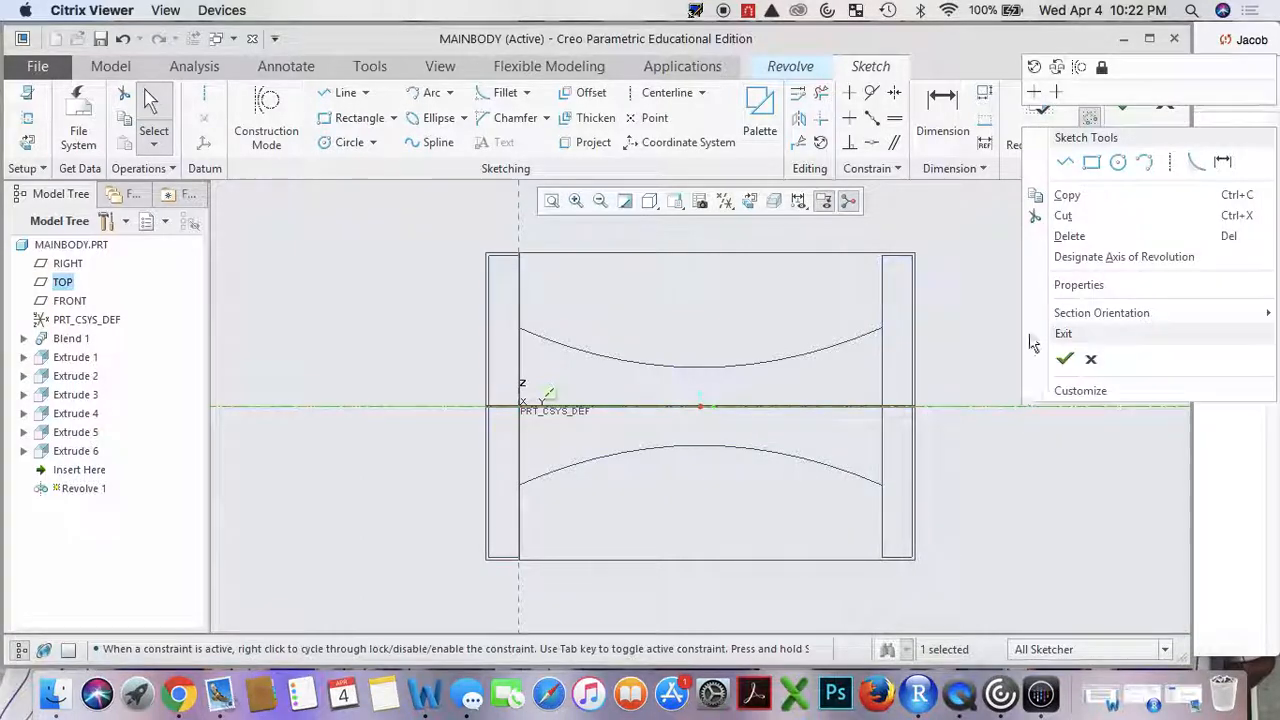
click(1080, 258)
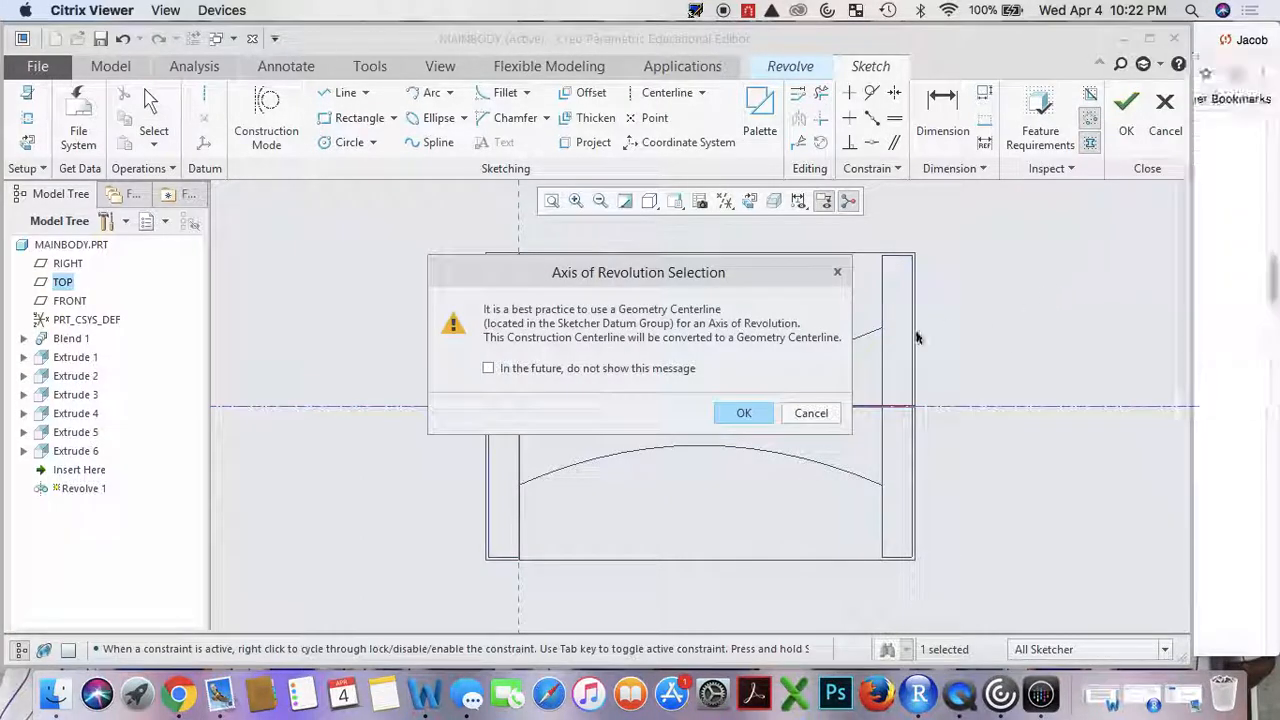
click(749, 412)
Dimension the overall distance between the outer faces of the two end disks, placing it below the body.
click(942, 112)
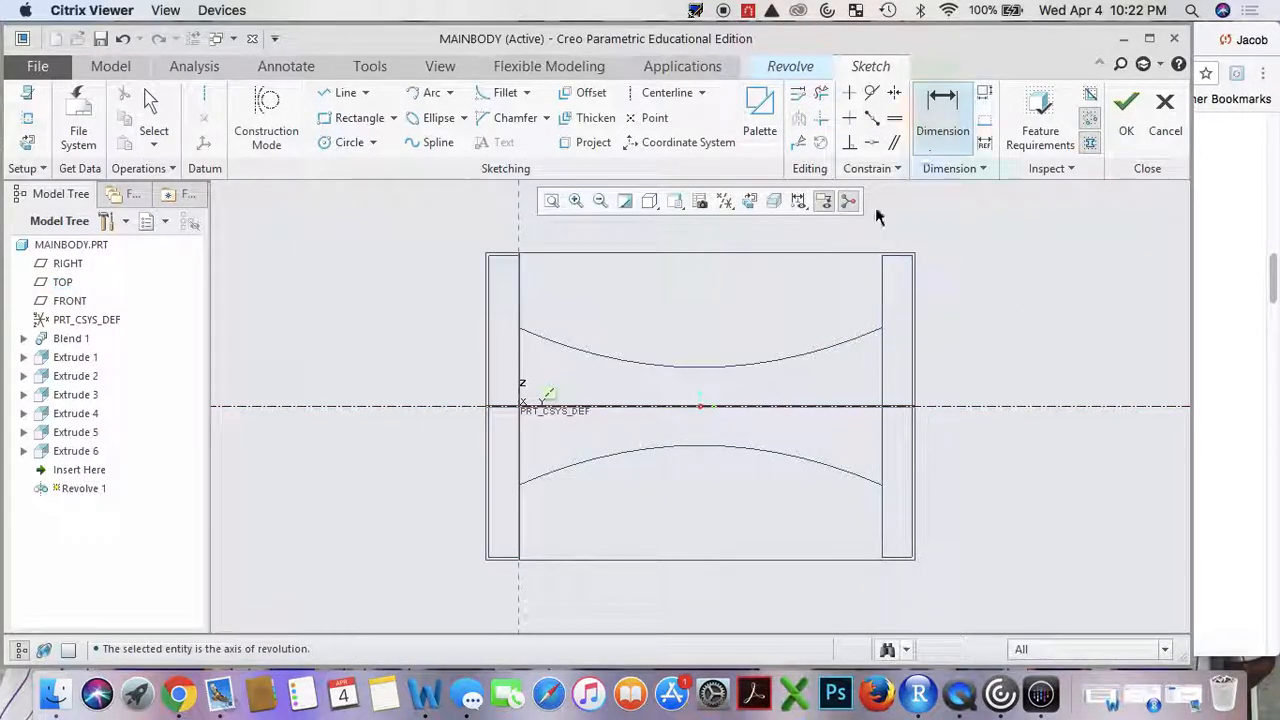
click(487, 543)
click(912, 552)
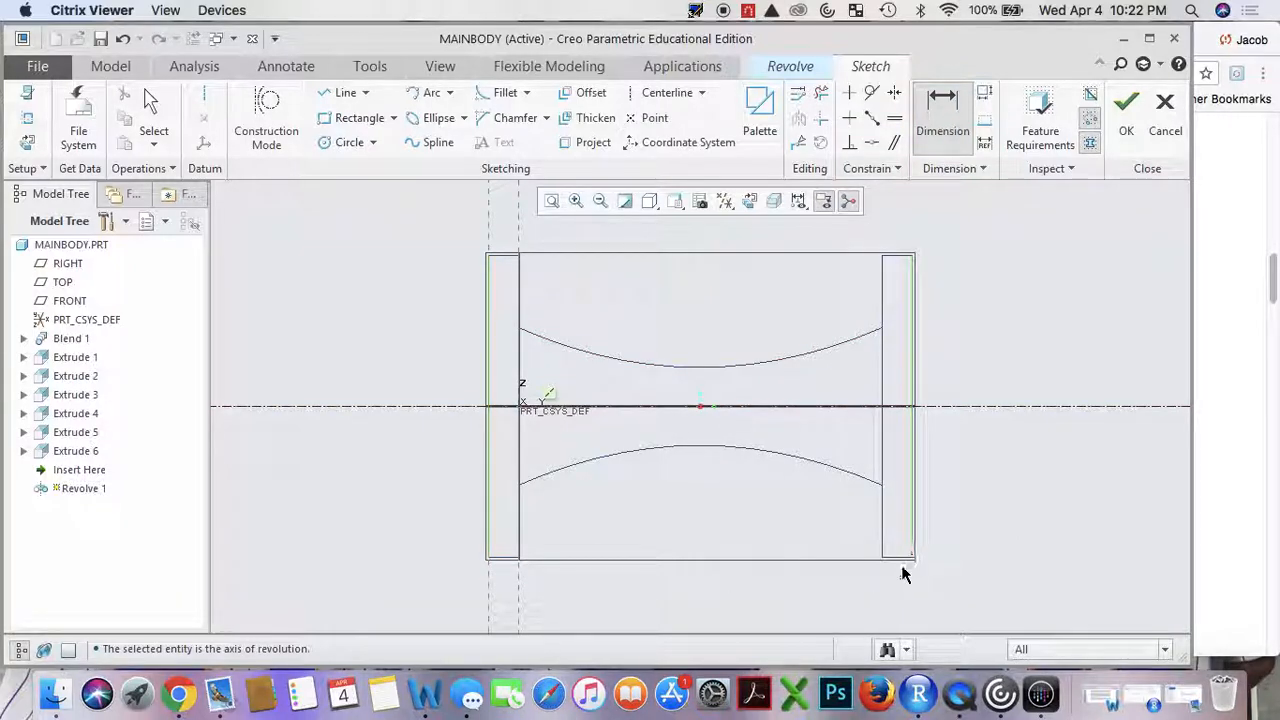
middle_click(760, 598)
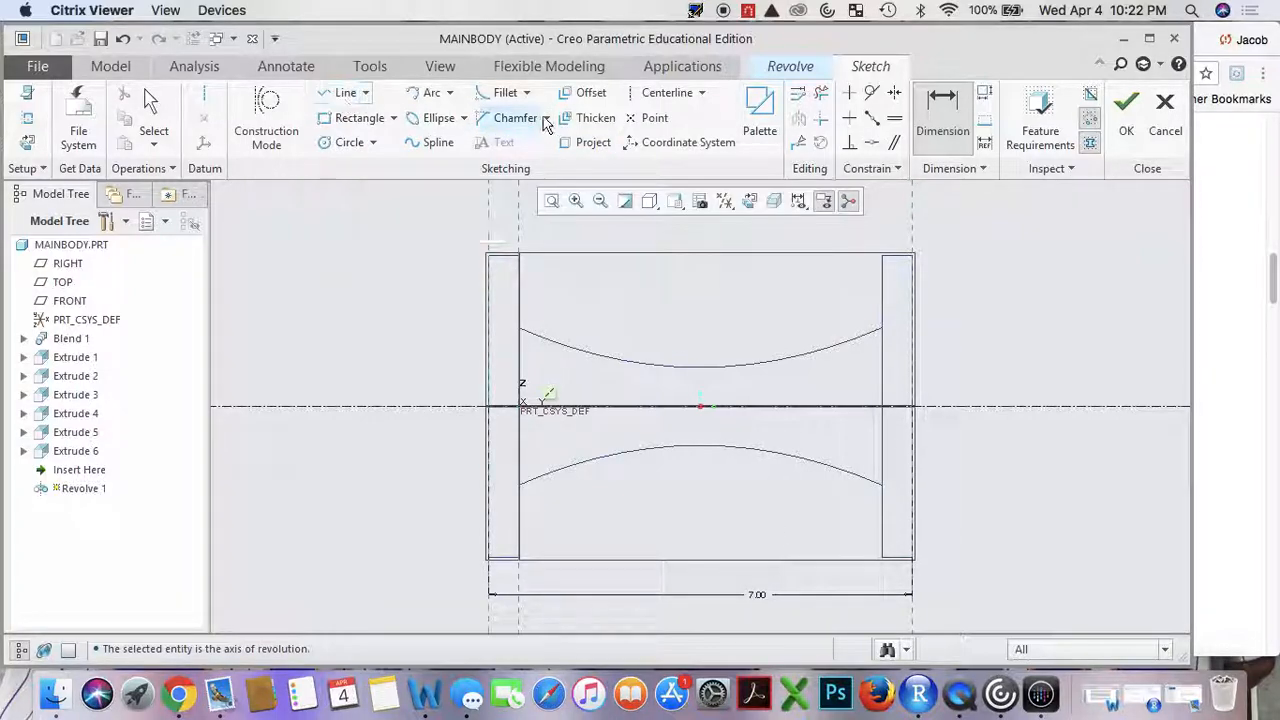
Sketch a stepped profile below the centerline with a narrower middle section, running from the axis at one outer disk face to the other.
click(350, 94)
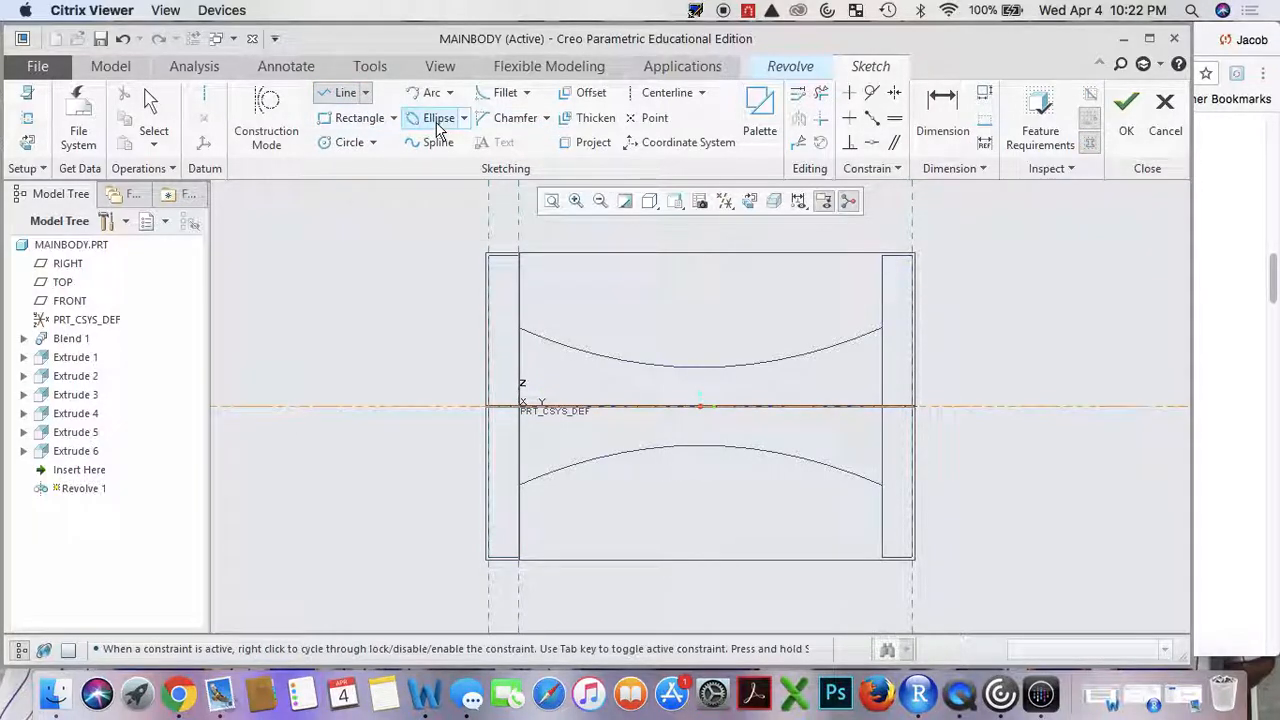
click(912, 408)
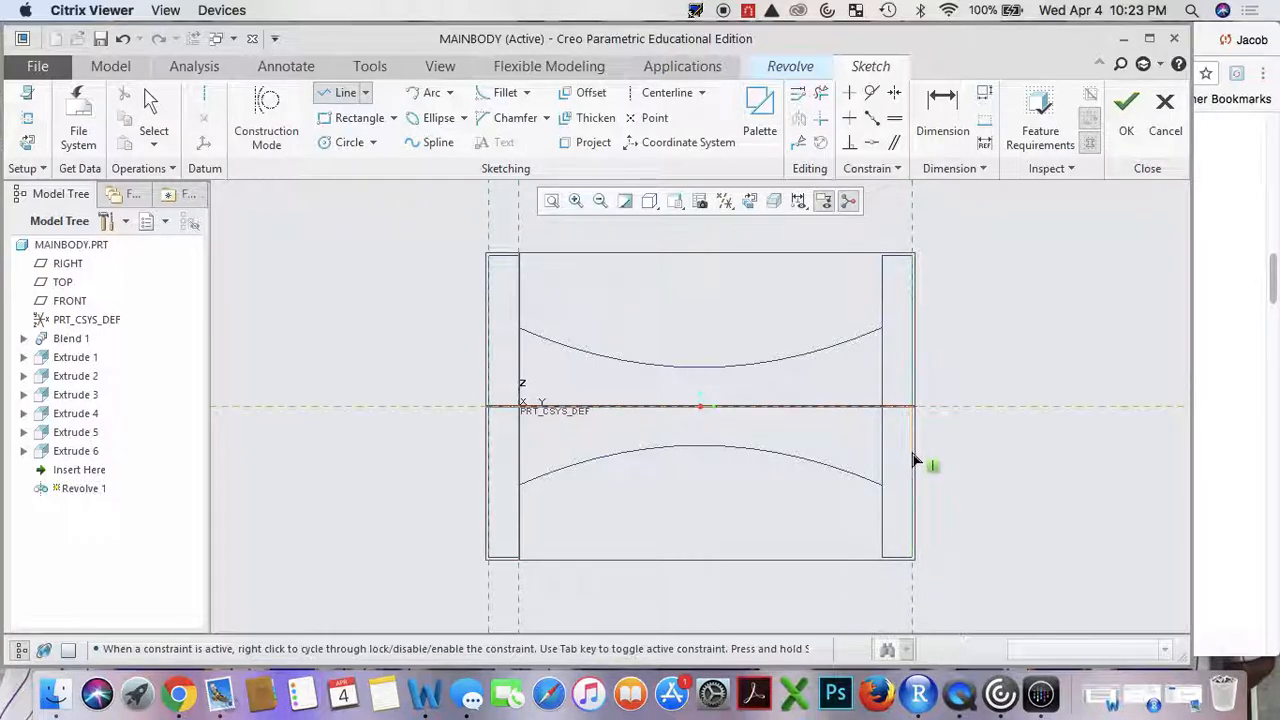
click(912, 453)
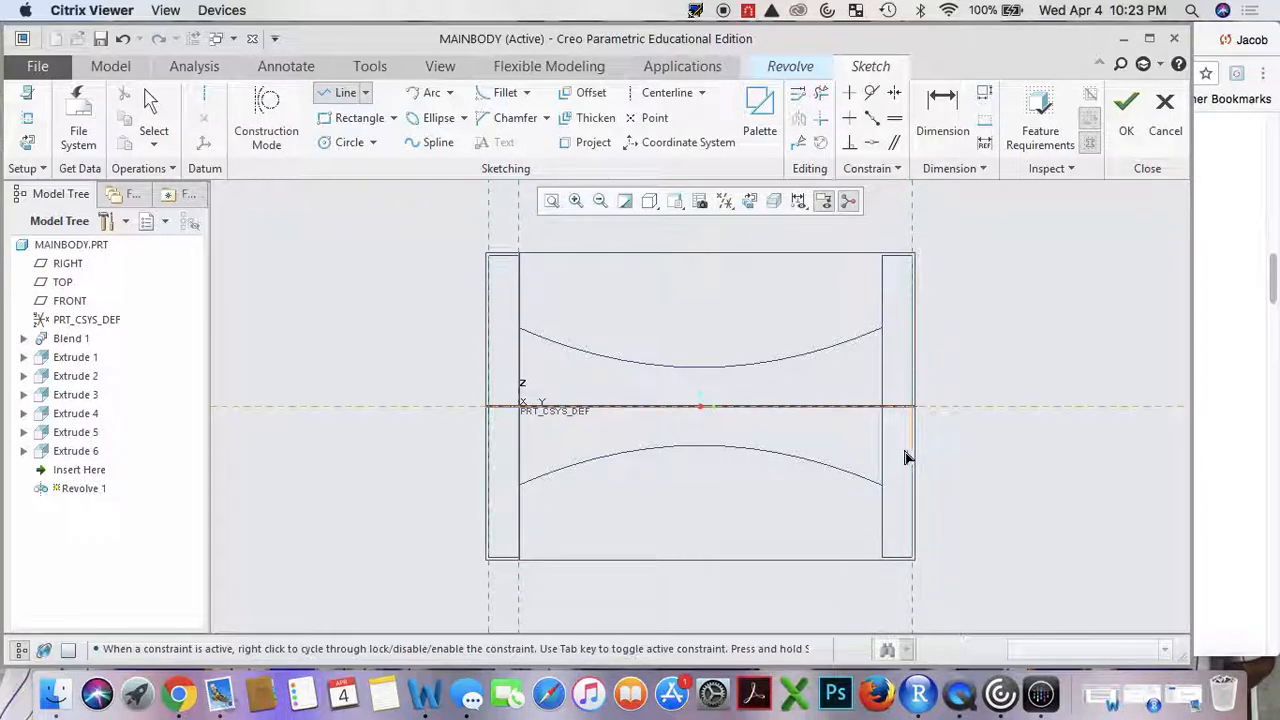
click(797, 455)
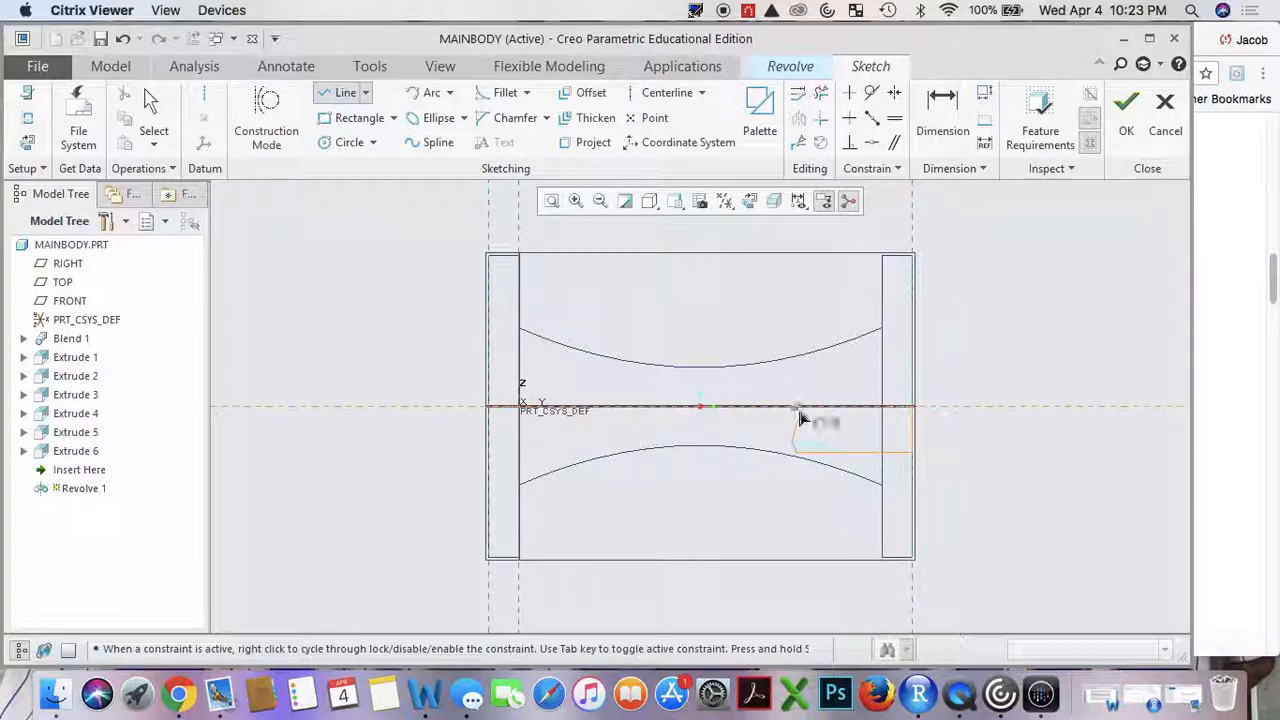
click(795, 427)
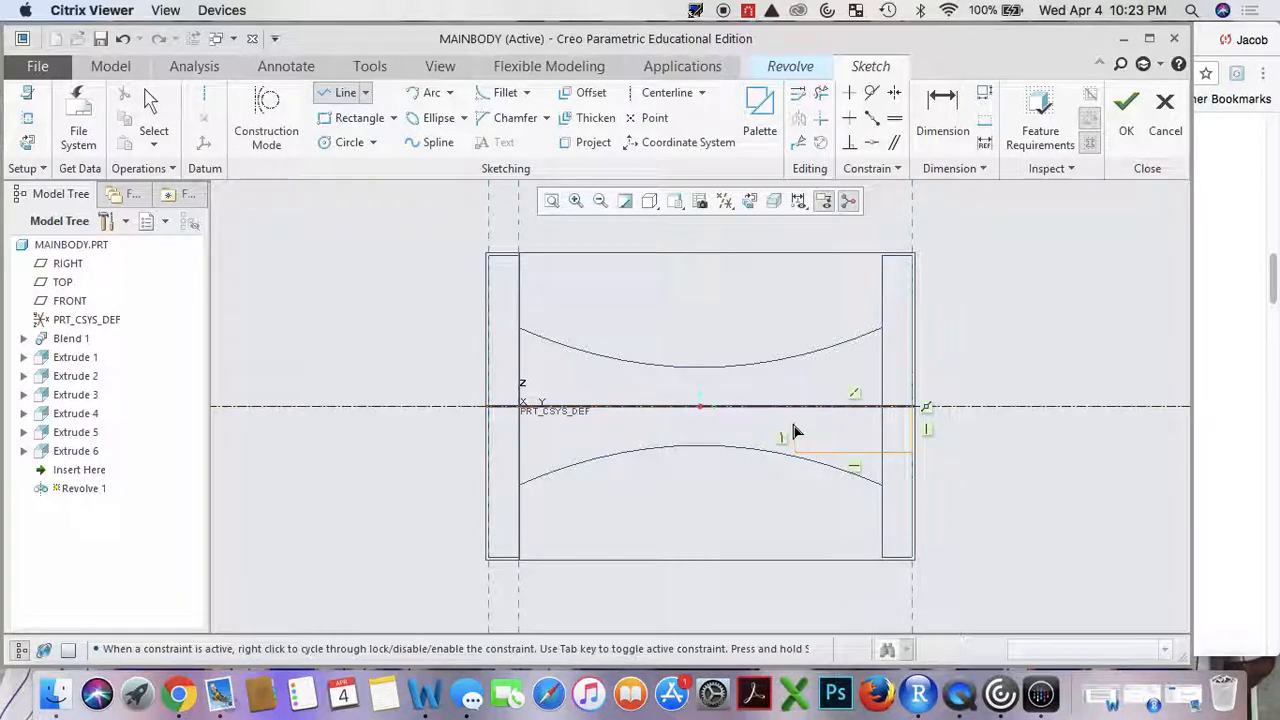
click(665, 424)
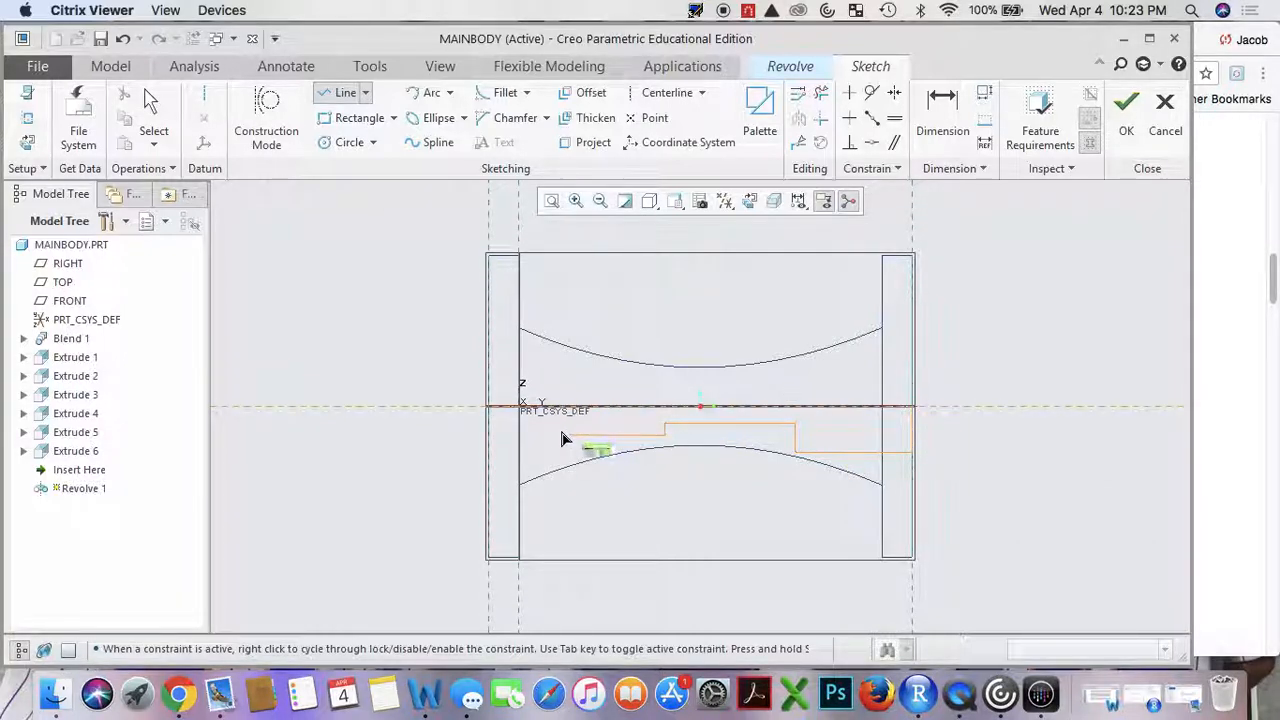
click(488, 435)
click(488, 407)
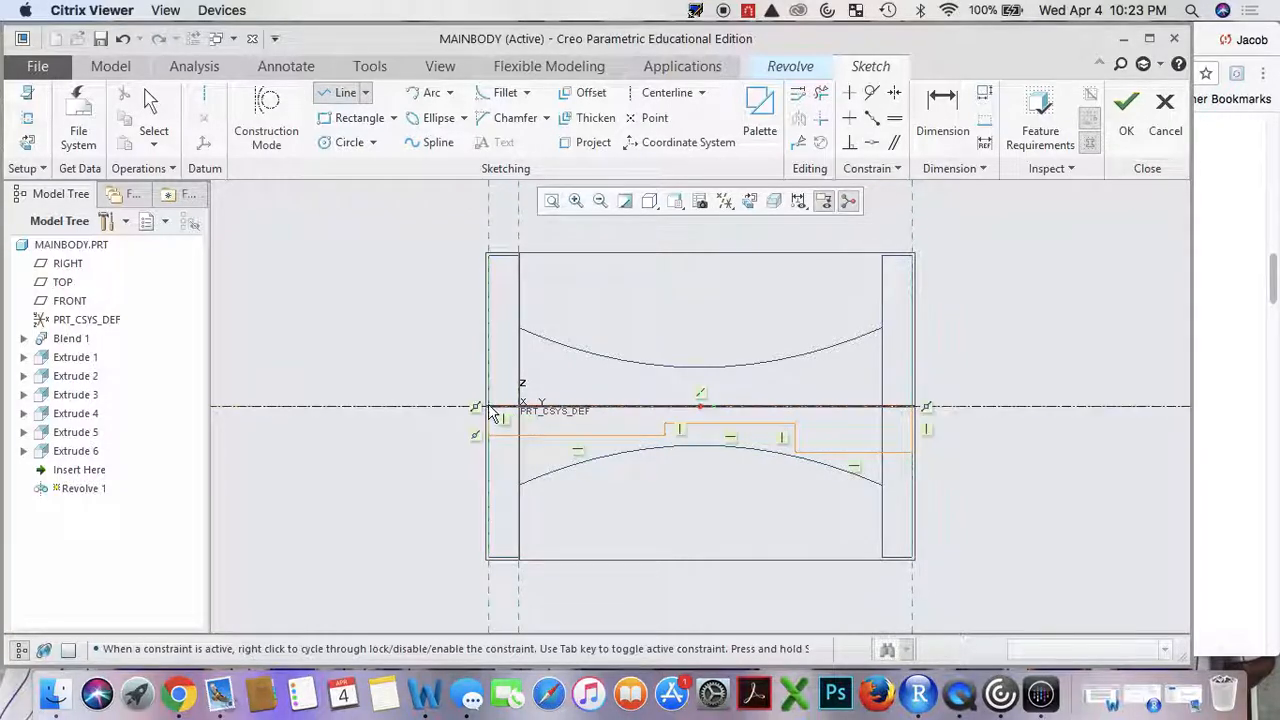
middle_click(517, 362)
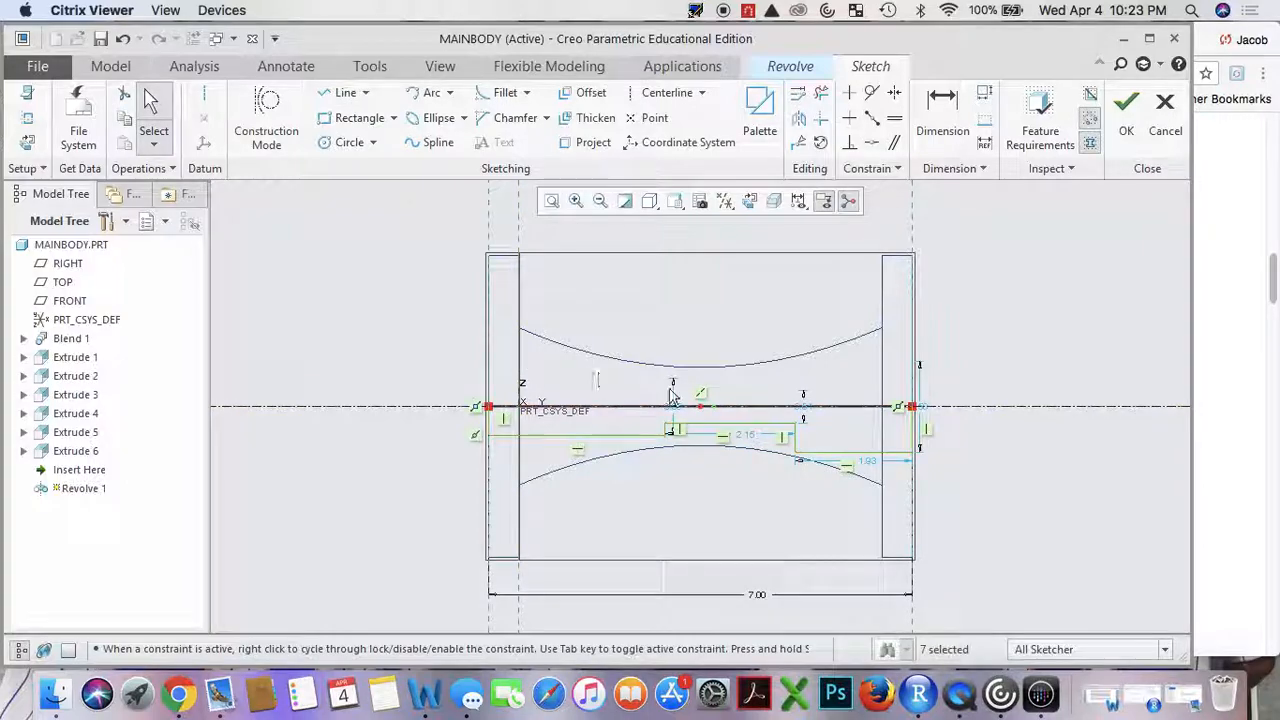
Set the profile's right-hand section to a diameter of 1 and a length of 2.5.
click(919, 415)
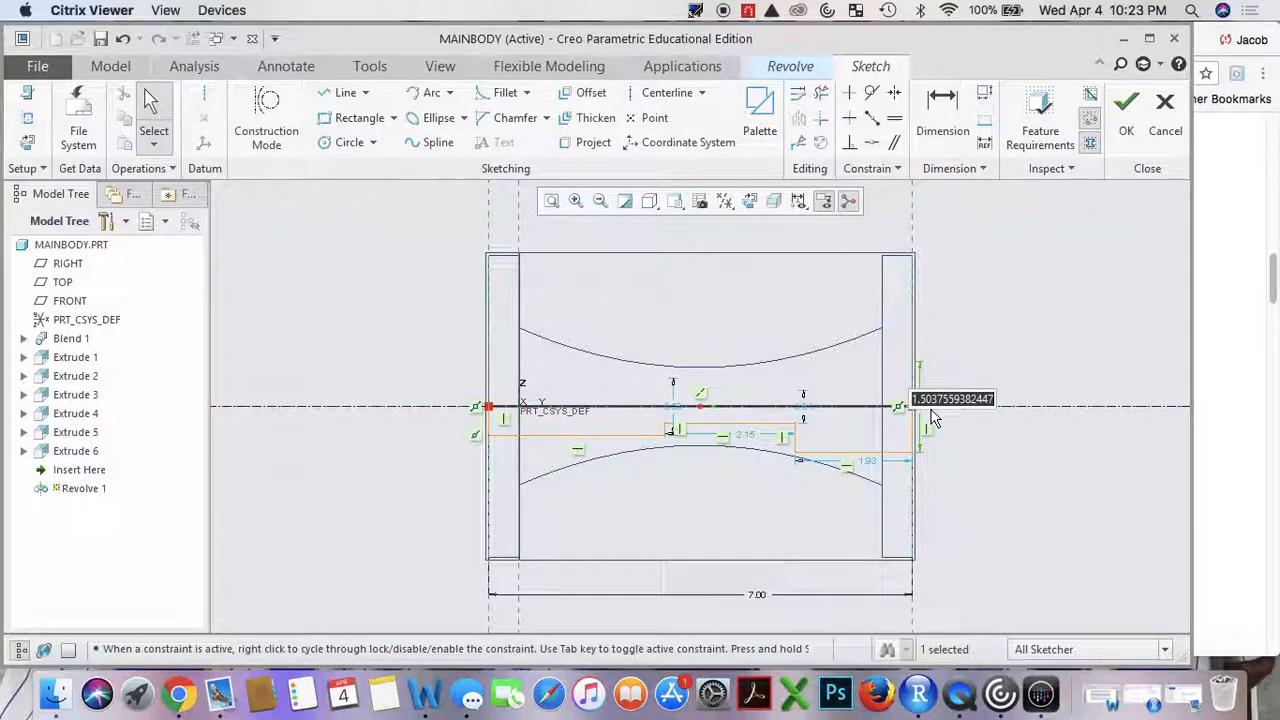
text(1)
key(Return)
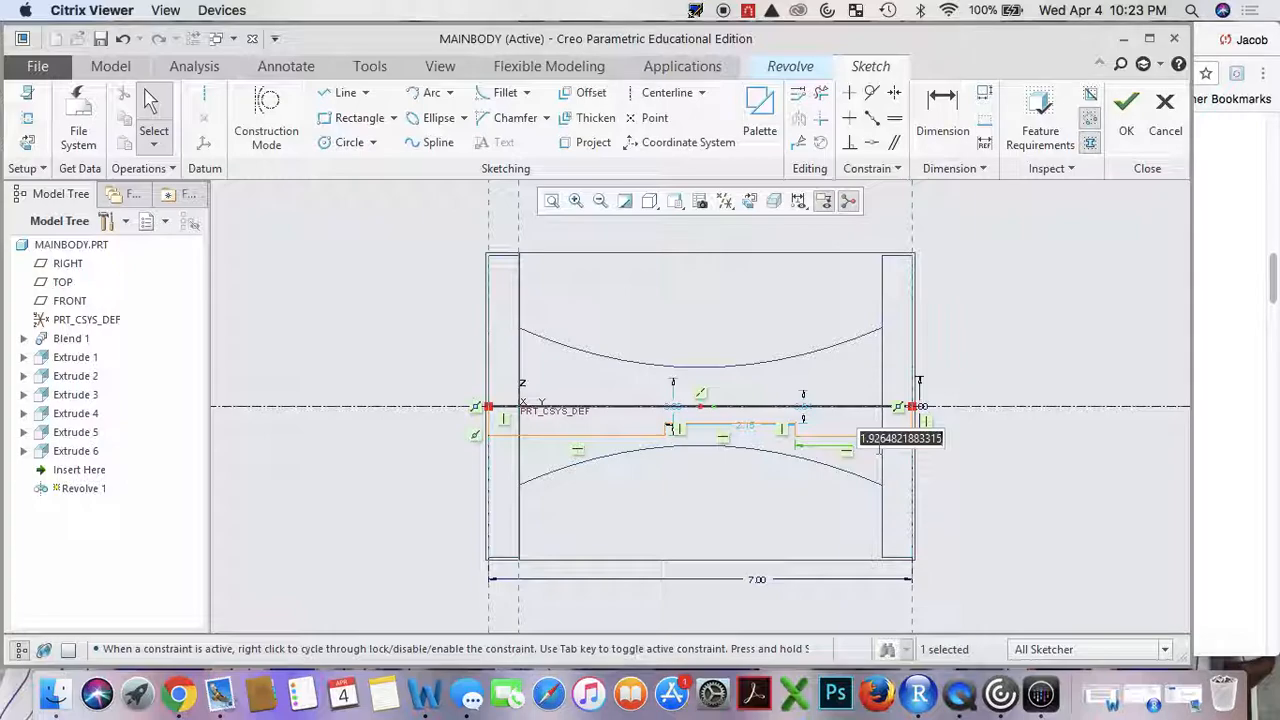
double_click(879, 453)
text(2.5)
key(Return)
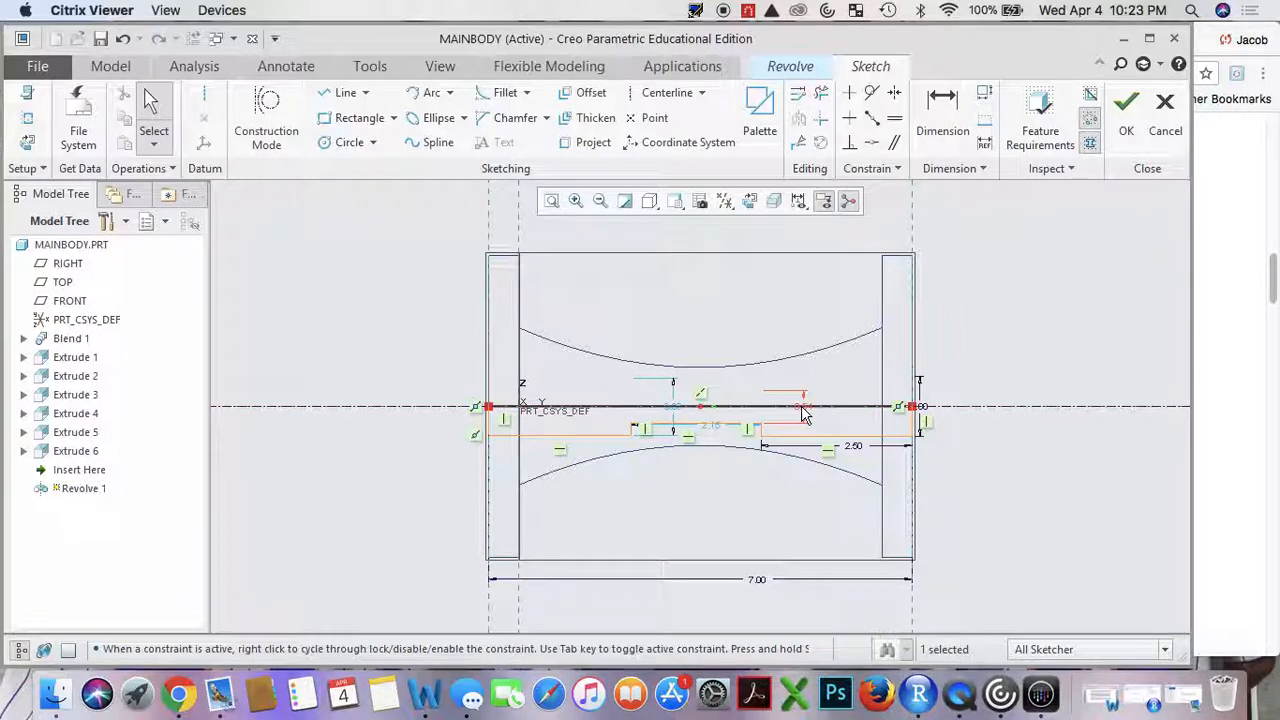
Set the profile's narrow middle section to a diameter of 0.5 and a length of 2.5.
text(0.5)
key(Return)
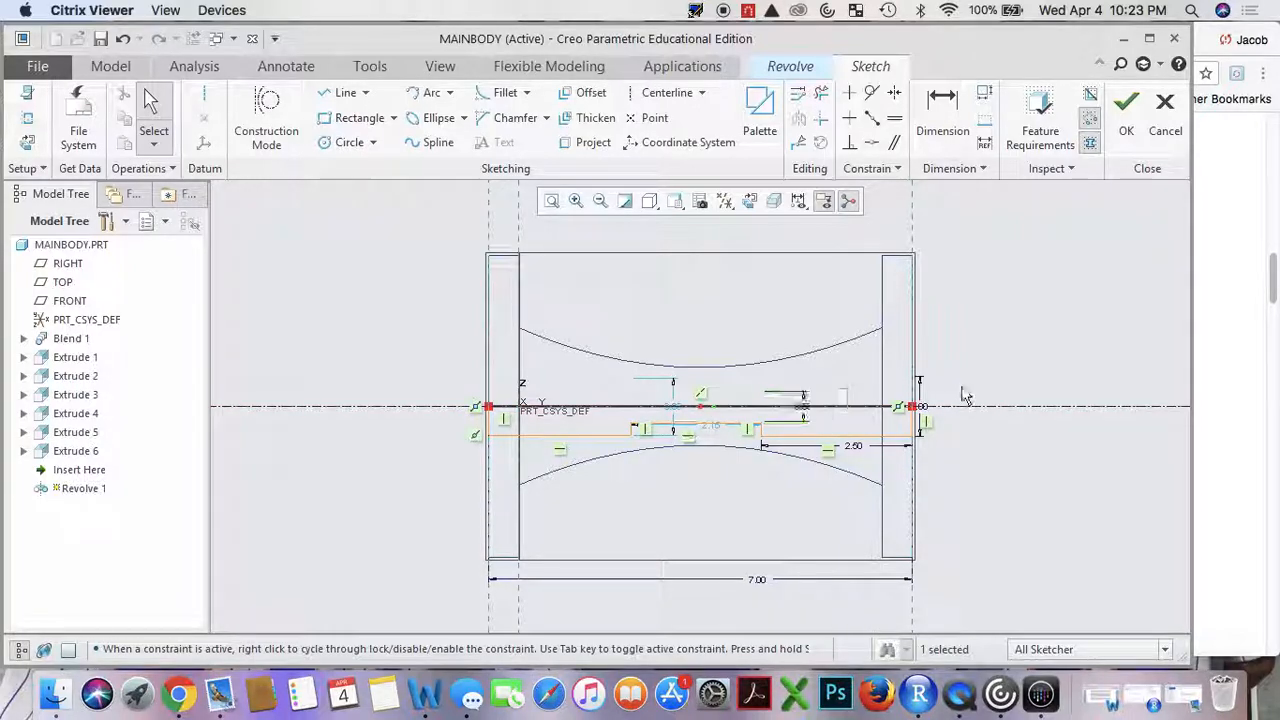
double_click(713, 433)
text(2.5)
key(Return)
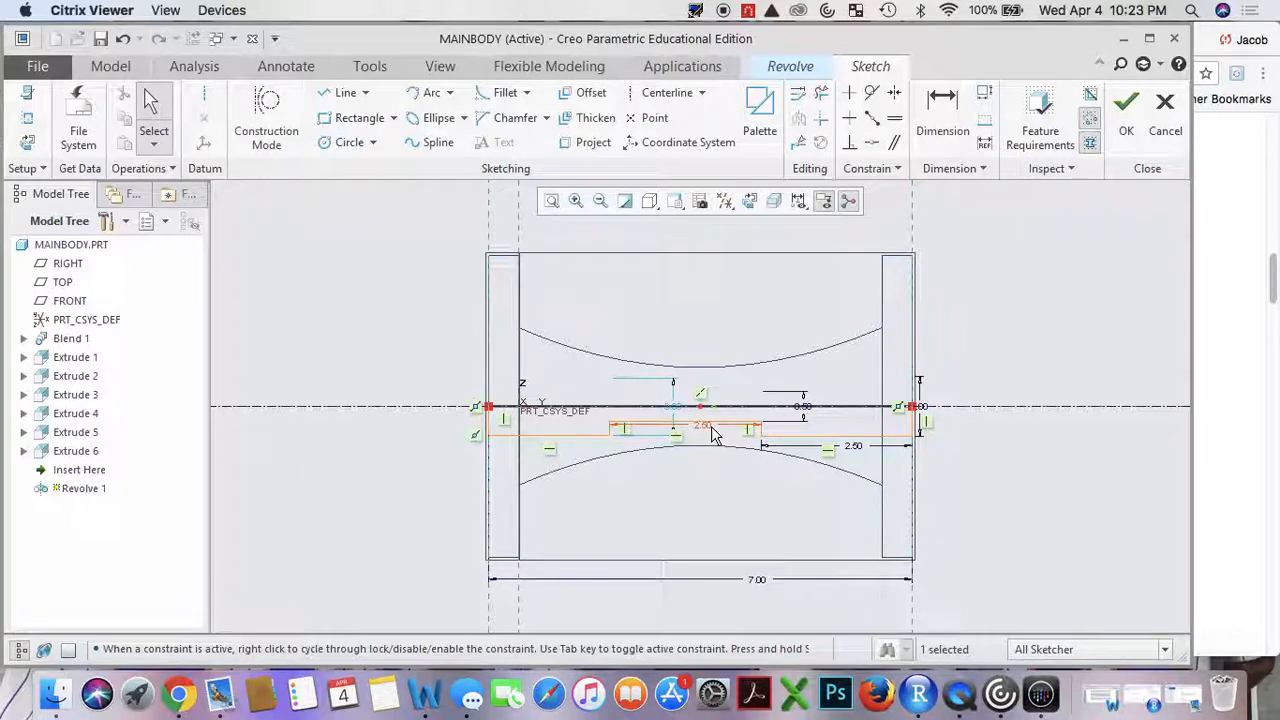
Set the diameter of the profile's left-hand section to 1.
double_click(673, 408)
text(1)
key(Return)
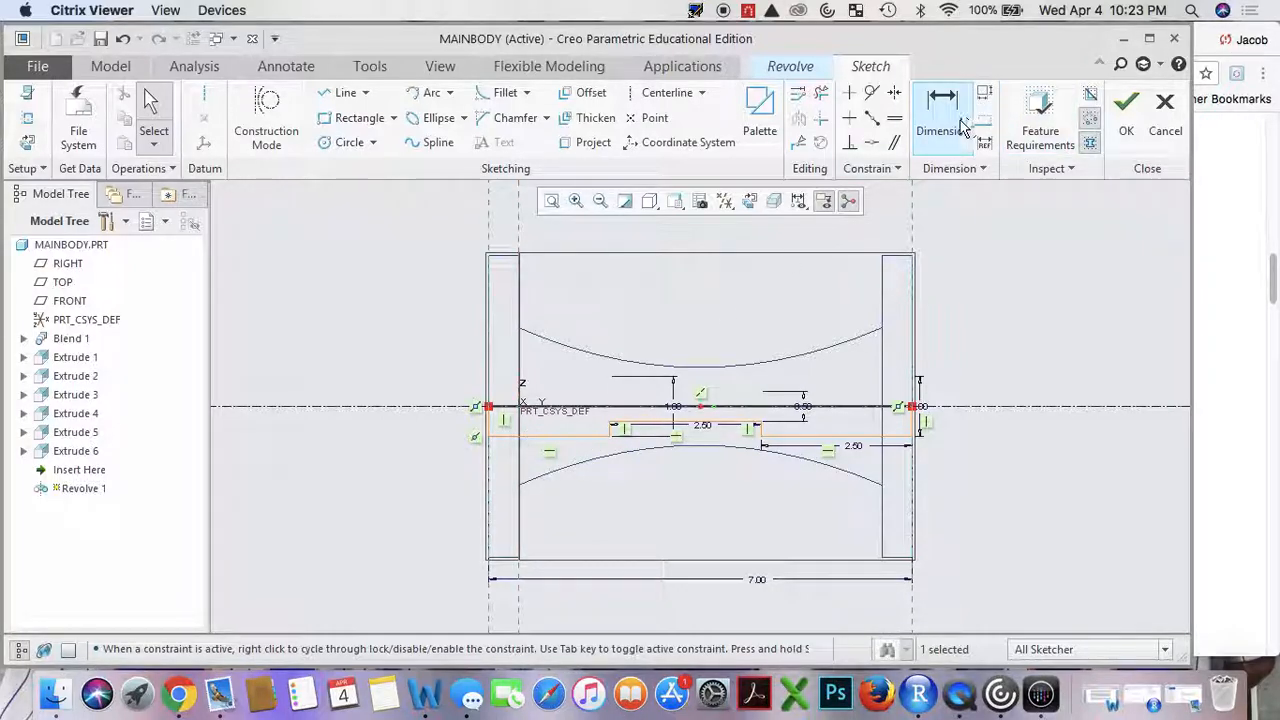
Try to dimension the length of the profile's left-hand section.
click(942, 108)
click(560, 437)
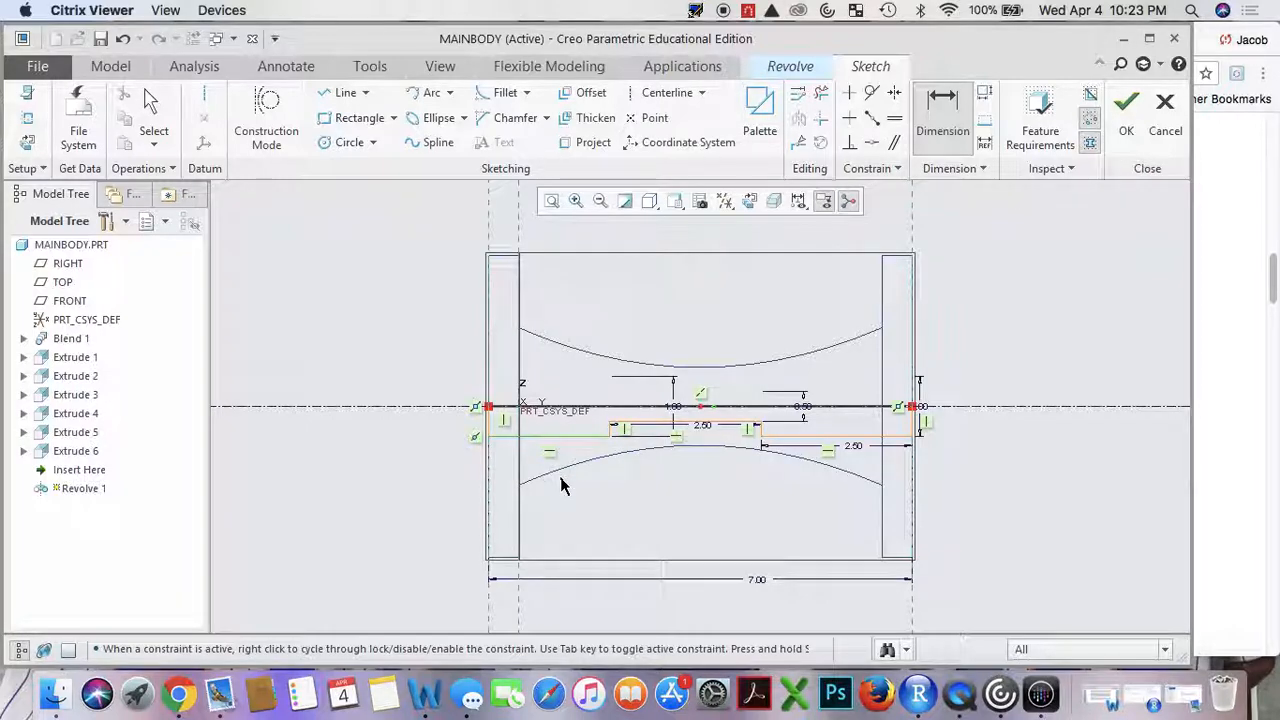
middle_click(560, 480)
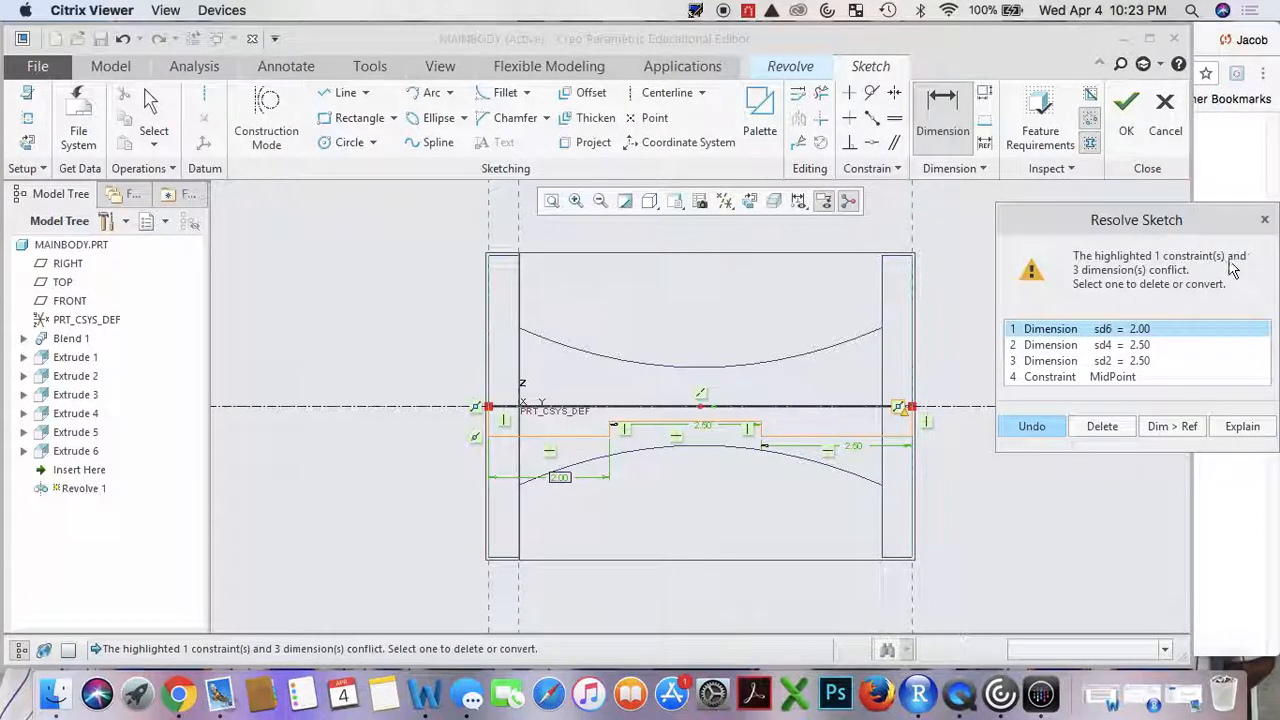
click(1264, 219)
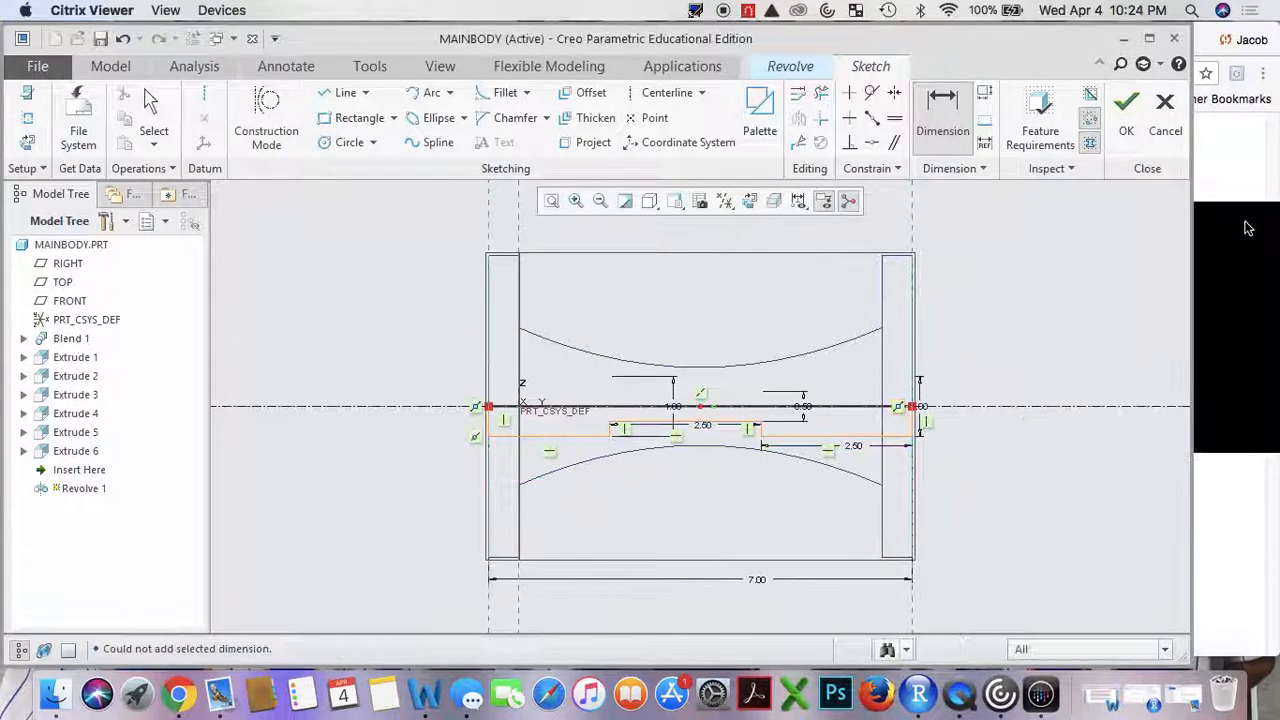
Close the profile with a line along the axis of revolution between the two outer disk faces.
click(343, 95)
click(488, 408)
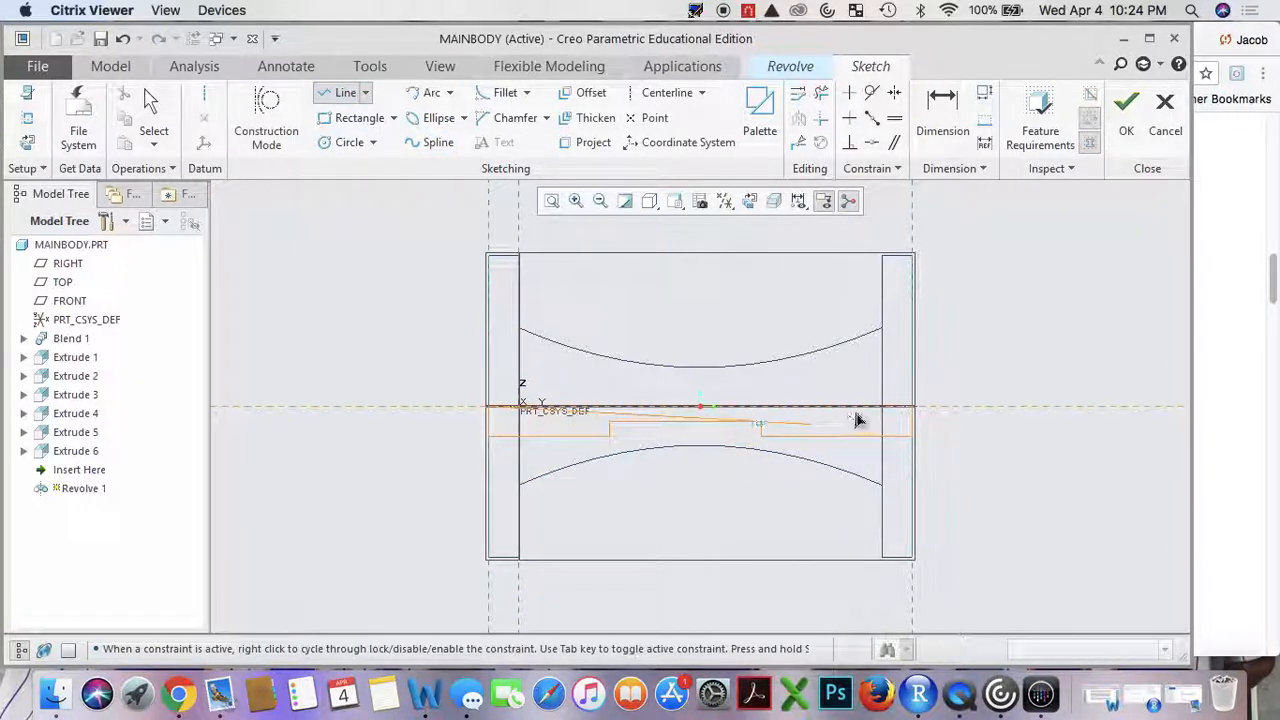
middle_click(966, 371)
Finish the sketch and complete the revolve as a 360-degree cut that removes material through the body.
mouse_move(1030, 435)
middle_down()
mouse_move(1053, 427)
mouse_move(1055, 443)
mouse_move(1011, 451)
mouse_move(785, 395)
middle_up()
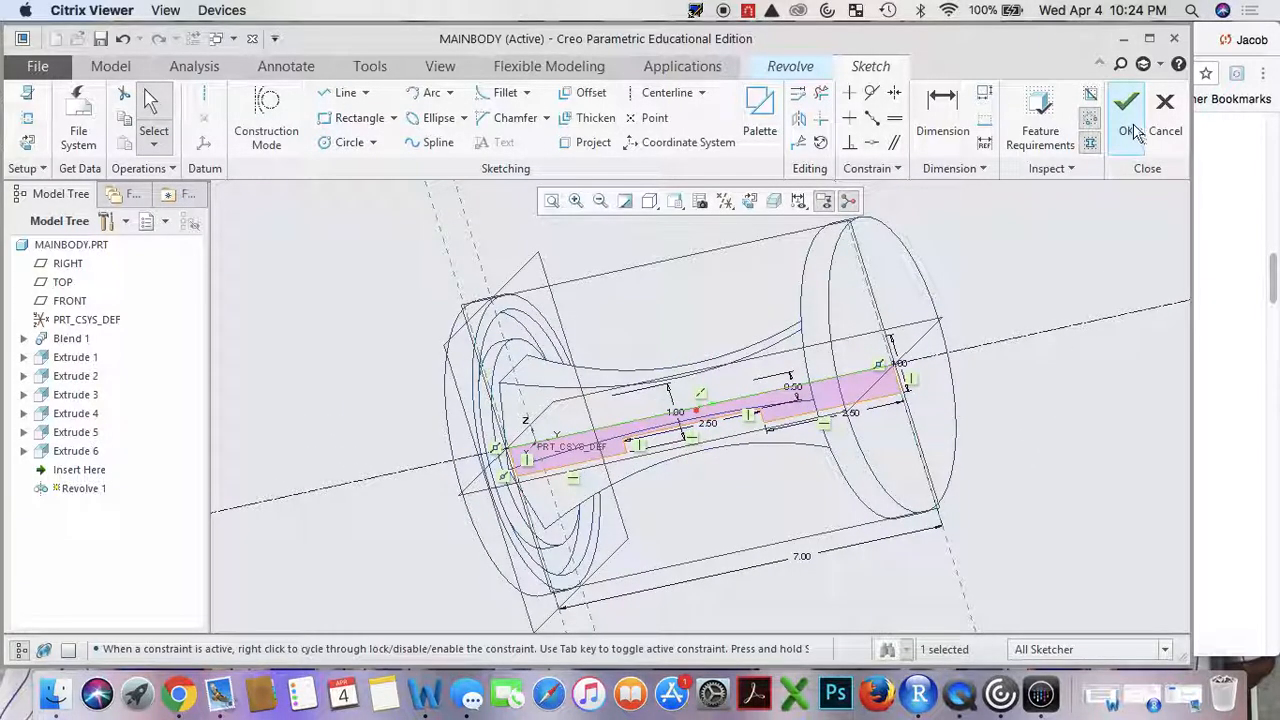
click(1127, 105)
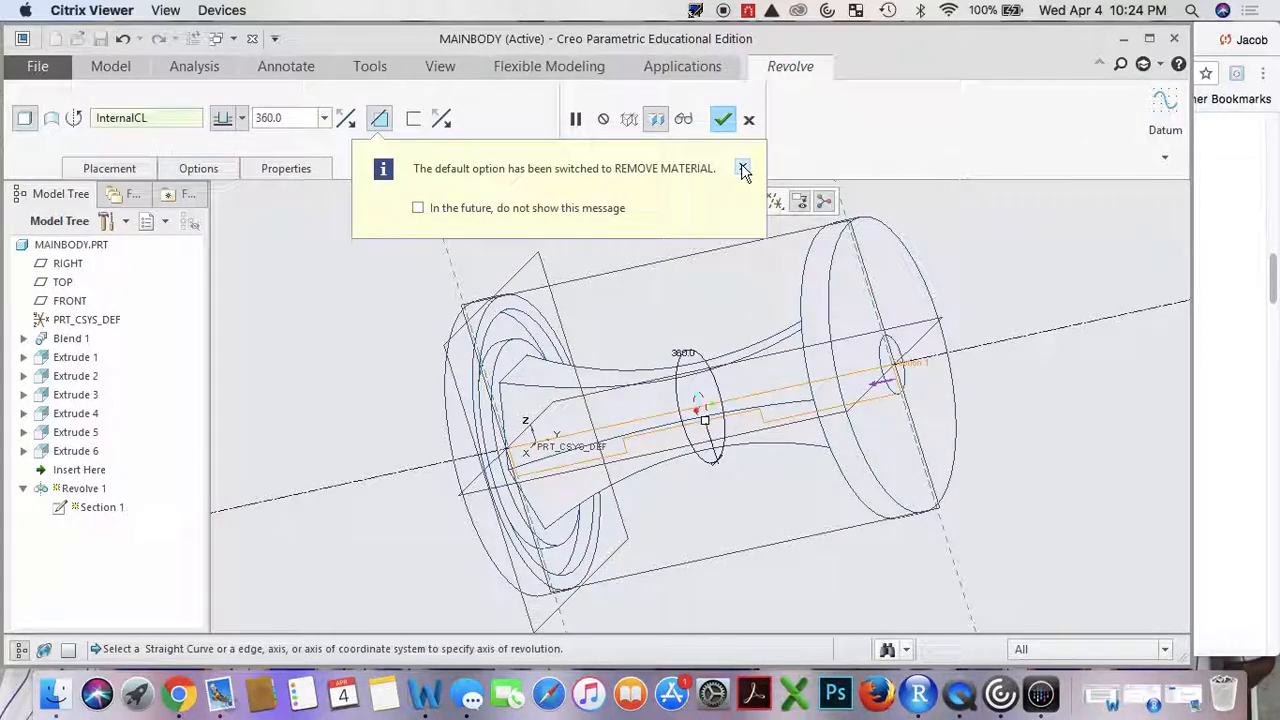
click(743, 168)
click(723, 121)
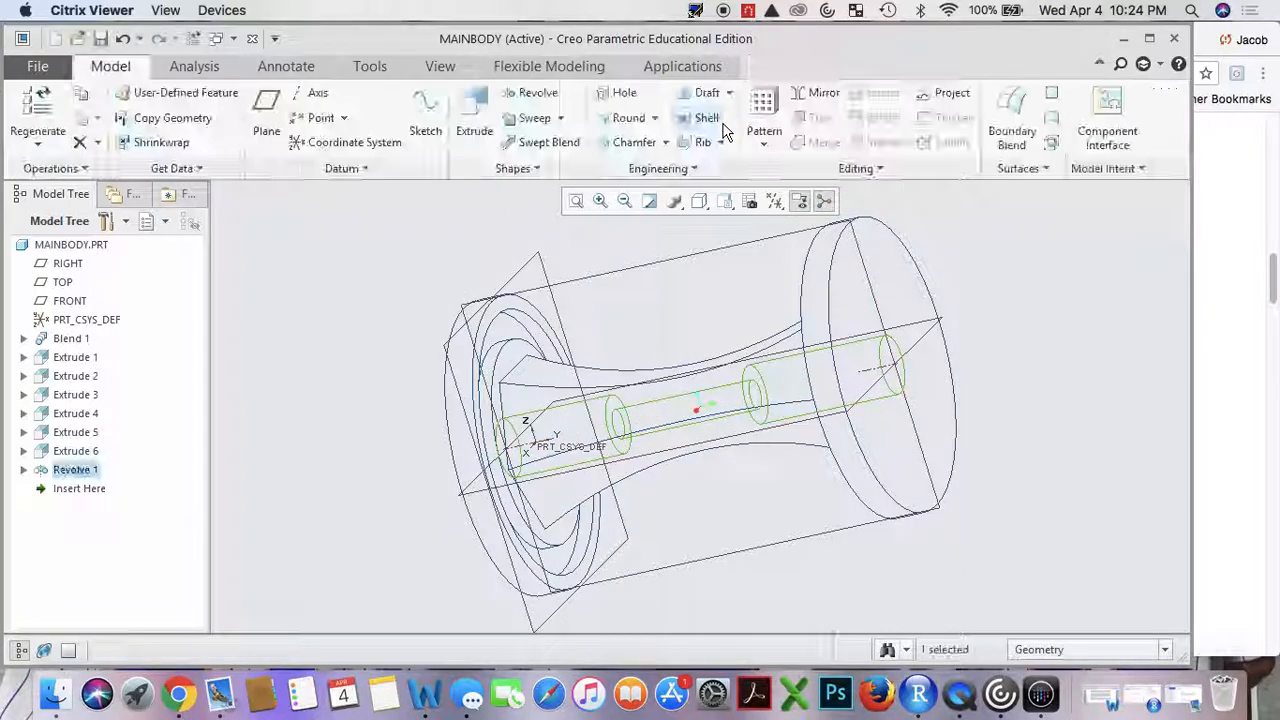
Switch the display style to Hidden Line to examine the stepped bore inside the body.
middle_drag(1040, 442, 862, 362)
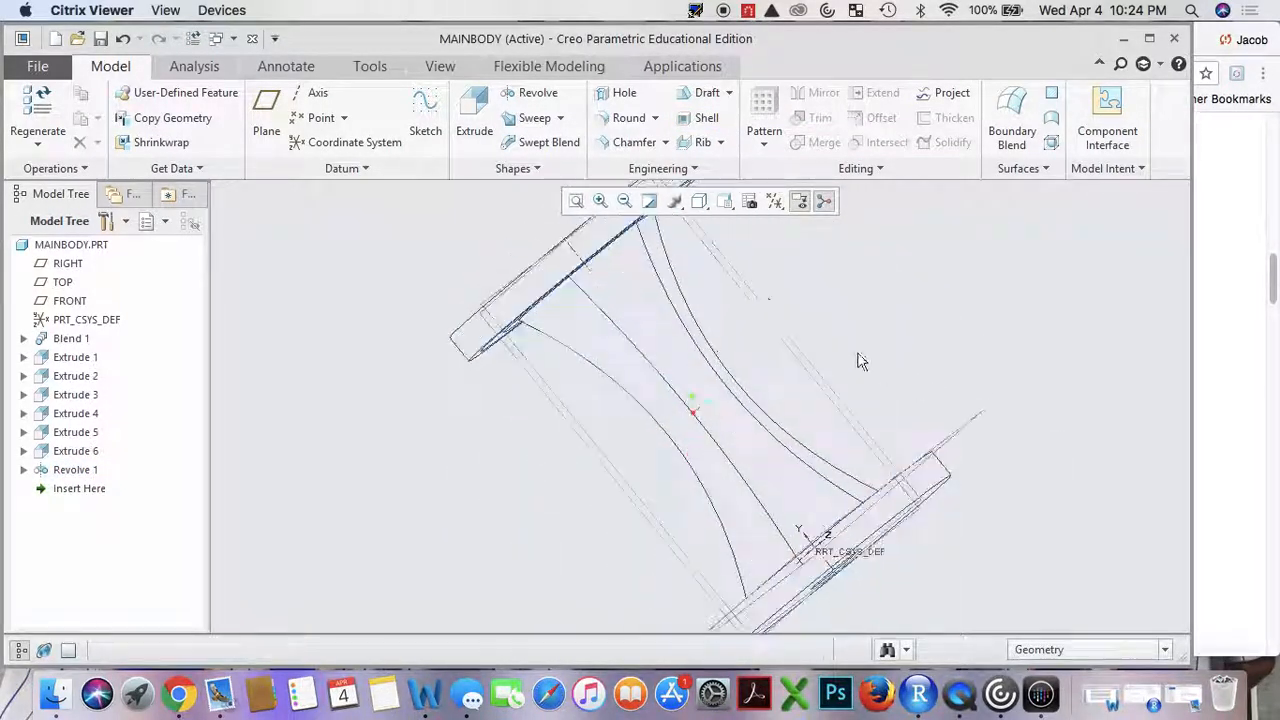
click(699, 201)
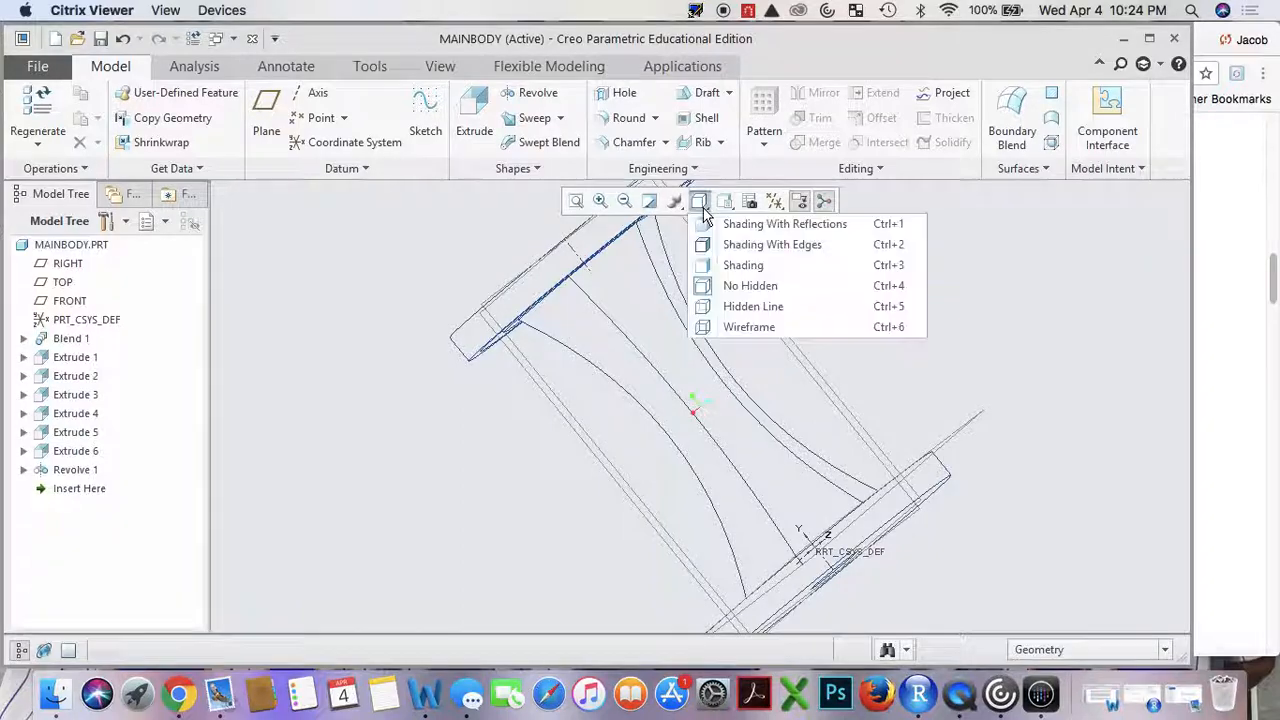
click(768, 306)
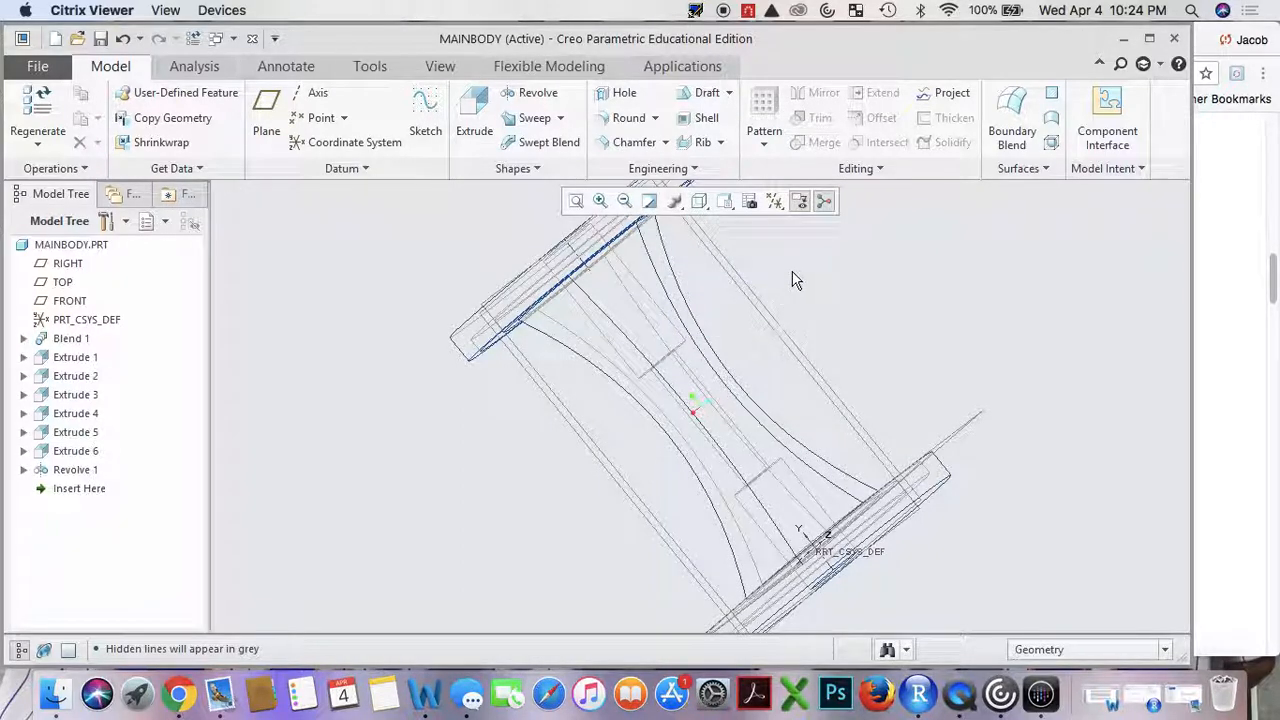
Change the model's display style to Shading With Edges and view the whole part at an angle.
click(700, 204)
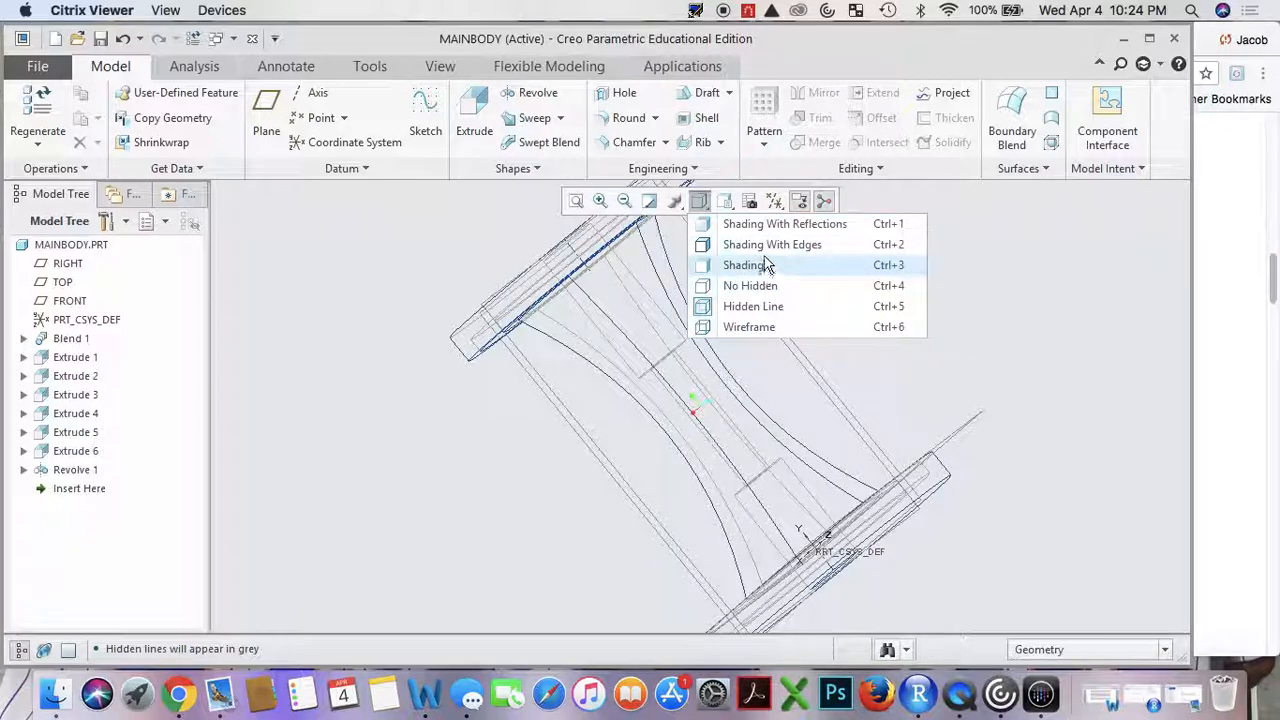
click(780, 250)
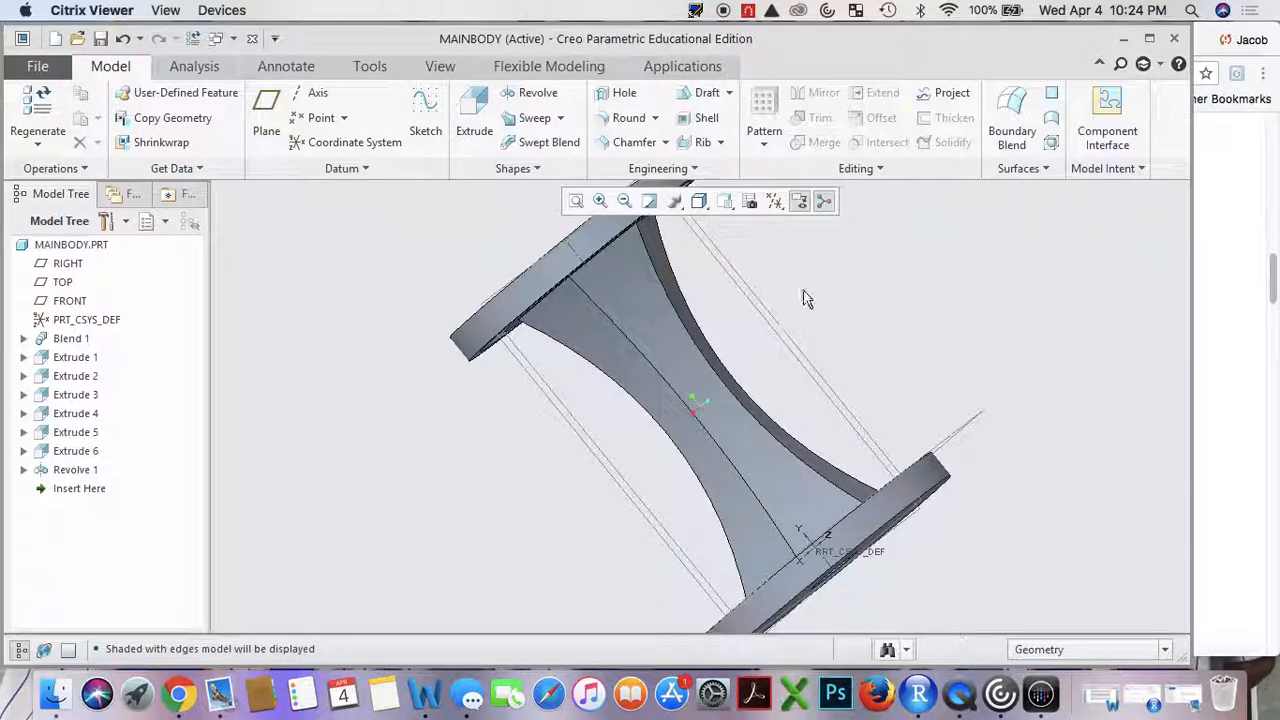
scroll(804, 294, down, 2)
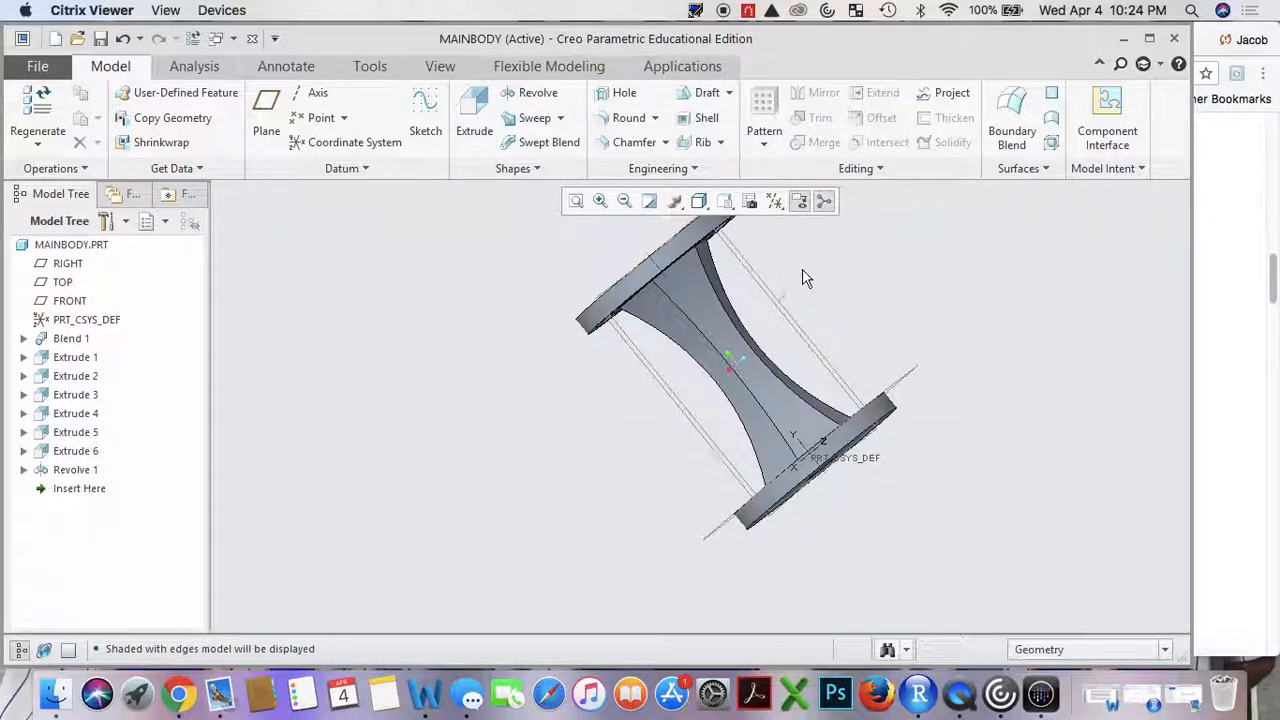
scroll(806, 245, down, 1)
mouse_move(808, 236)
middle_down()
mouse_move(797, 274)
mouse_move(761, 260)
mouse_move(770, 285)
middle_up()
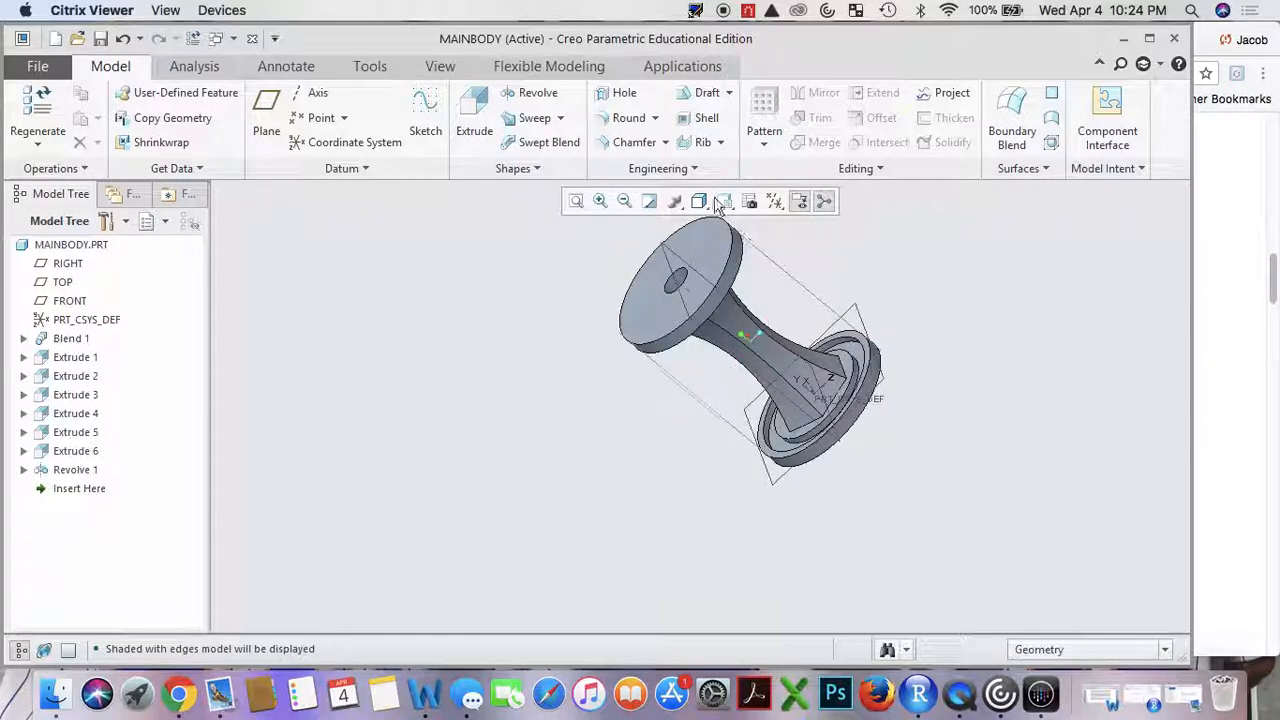
Start a Round with radius 0.25 and select both outer rim edges of the end disk nearest the view.
click(624, 119)
middle_drag(836, 232, 808, 238)
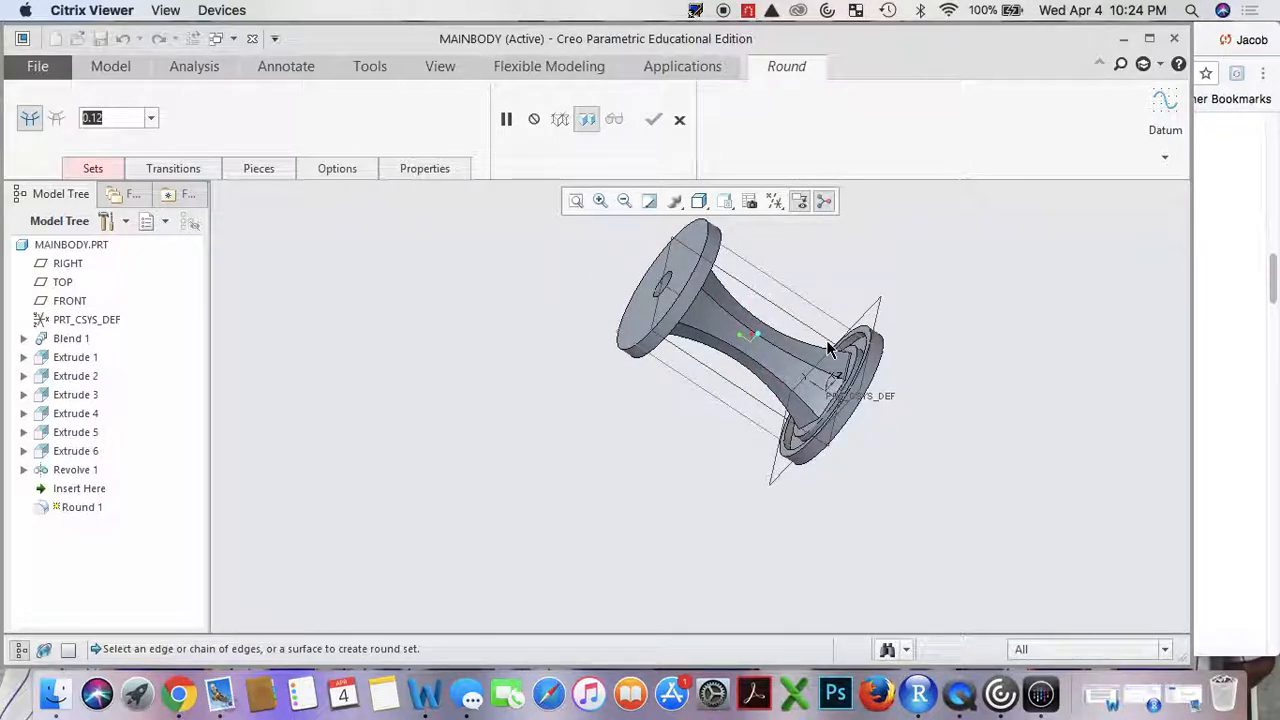
text(0)
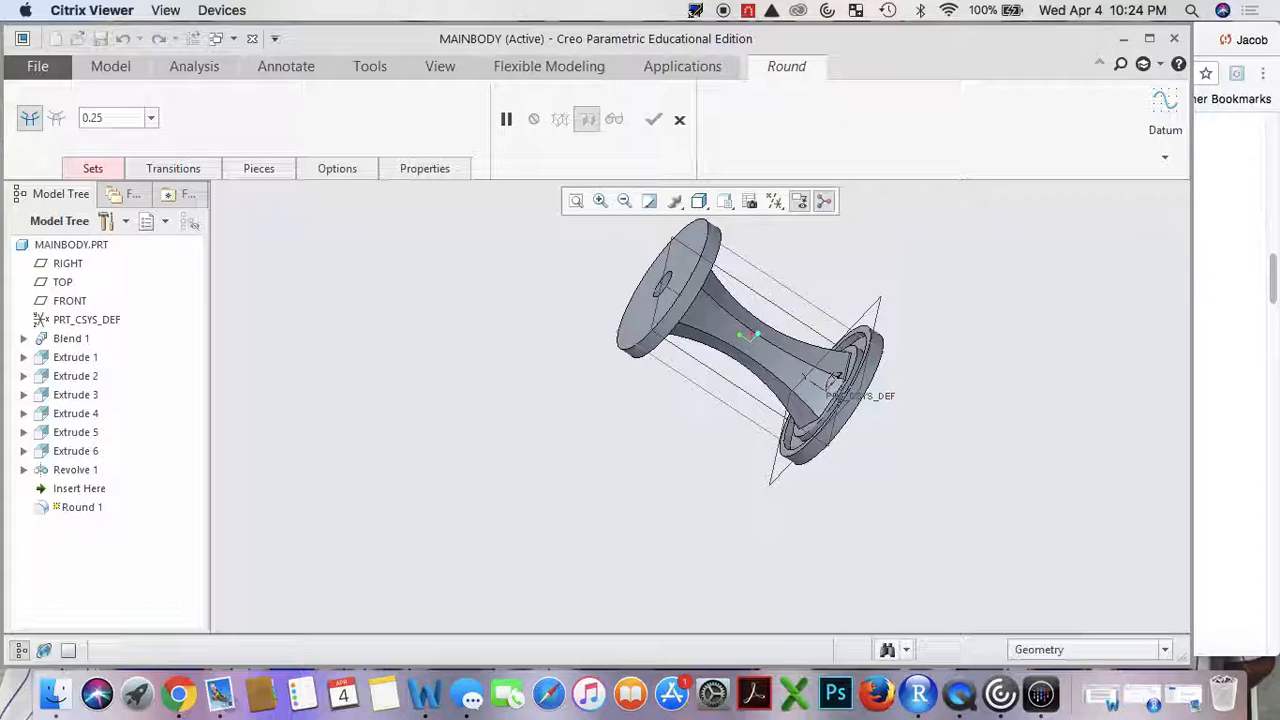
key(Return)
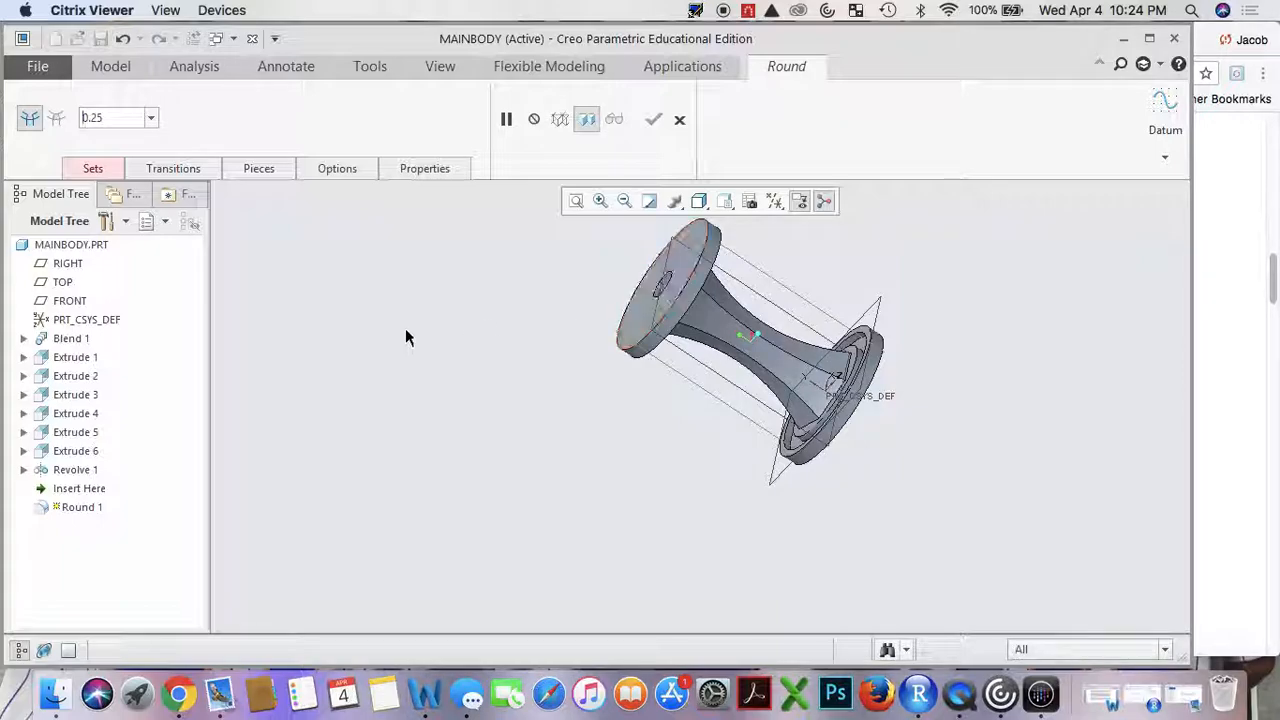
click(99, 168)
click(100, 168)
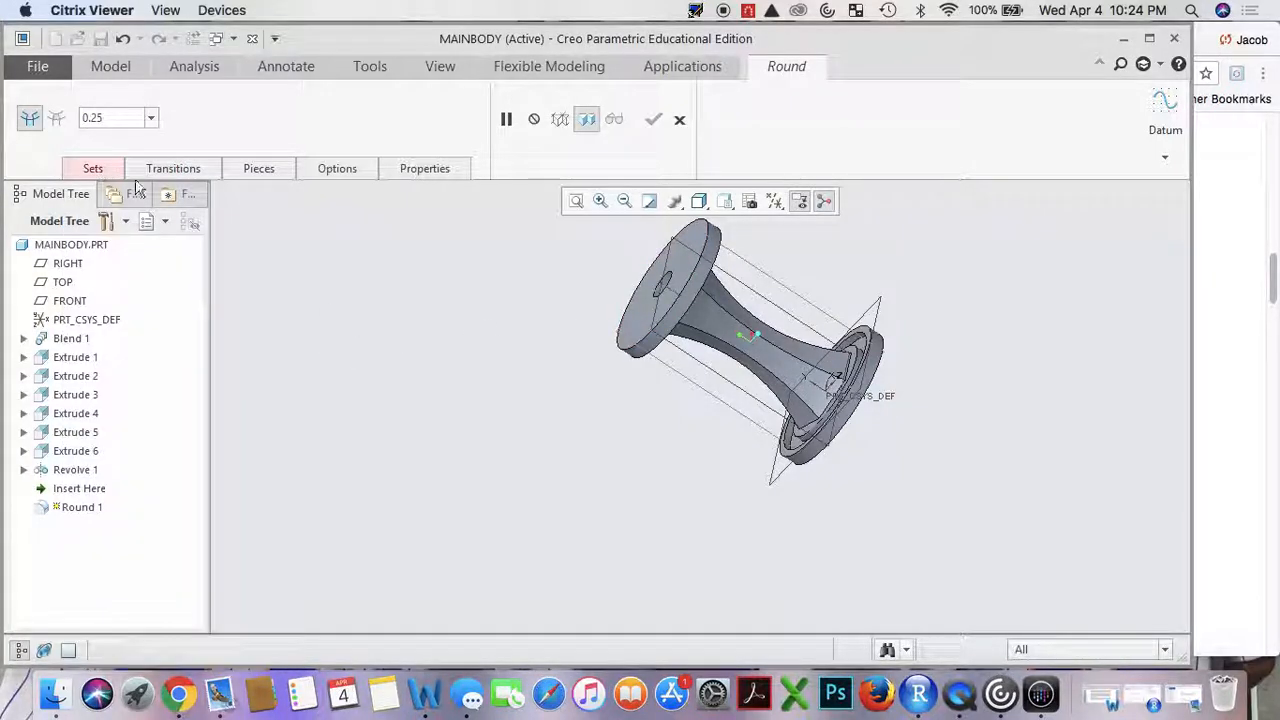
click(685, 304)
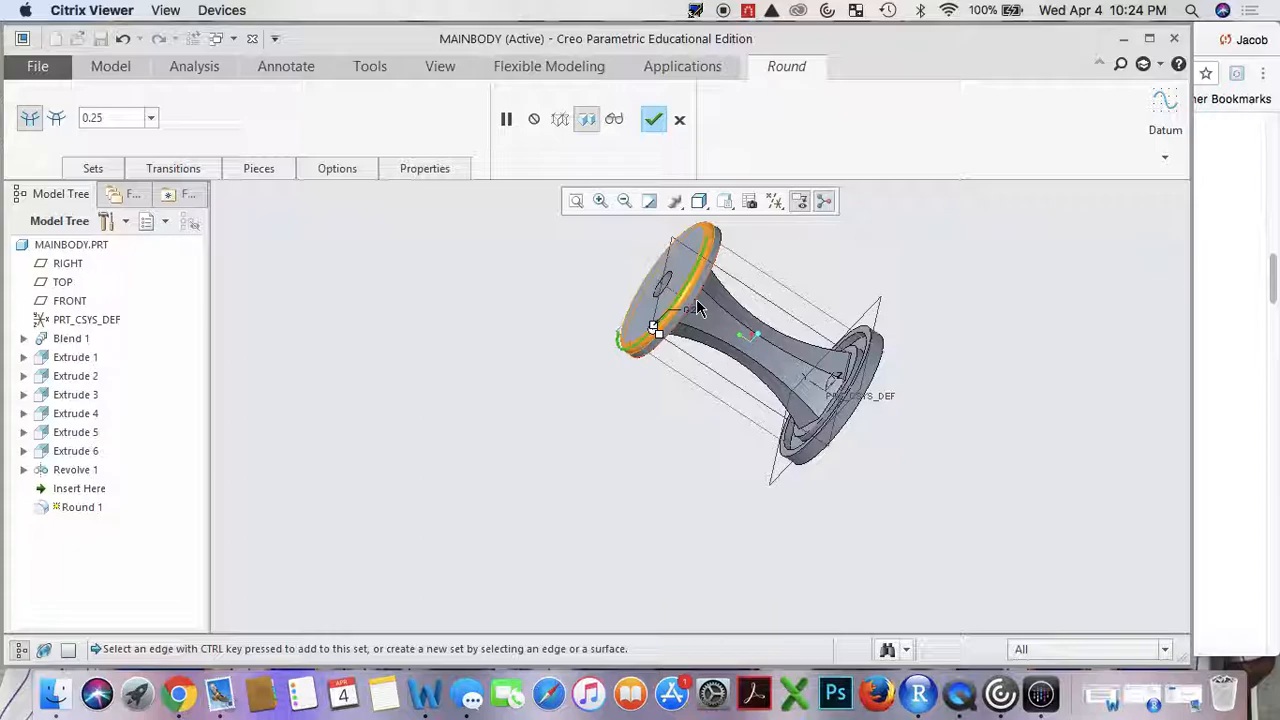
ctrl+click(699, 310)
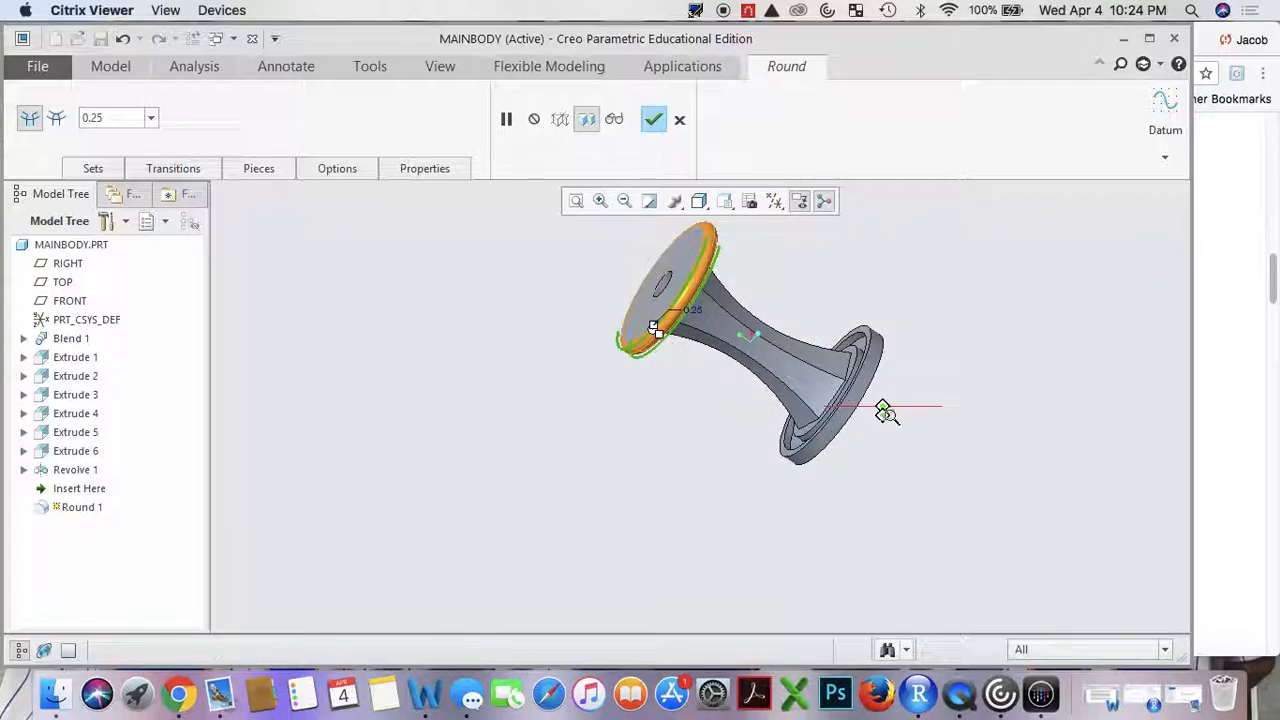
Add the opposite end disk's outer rim edges to the 0.25 round and complete the feature.
middle_drag(886, 414, 818, 397)
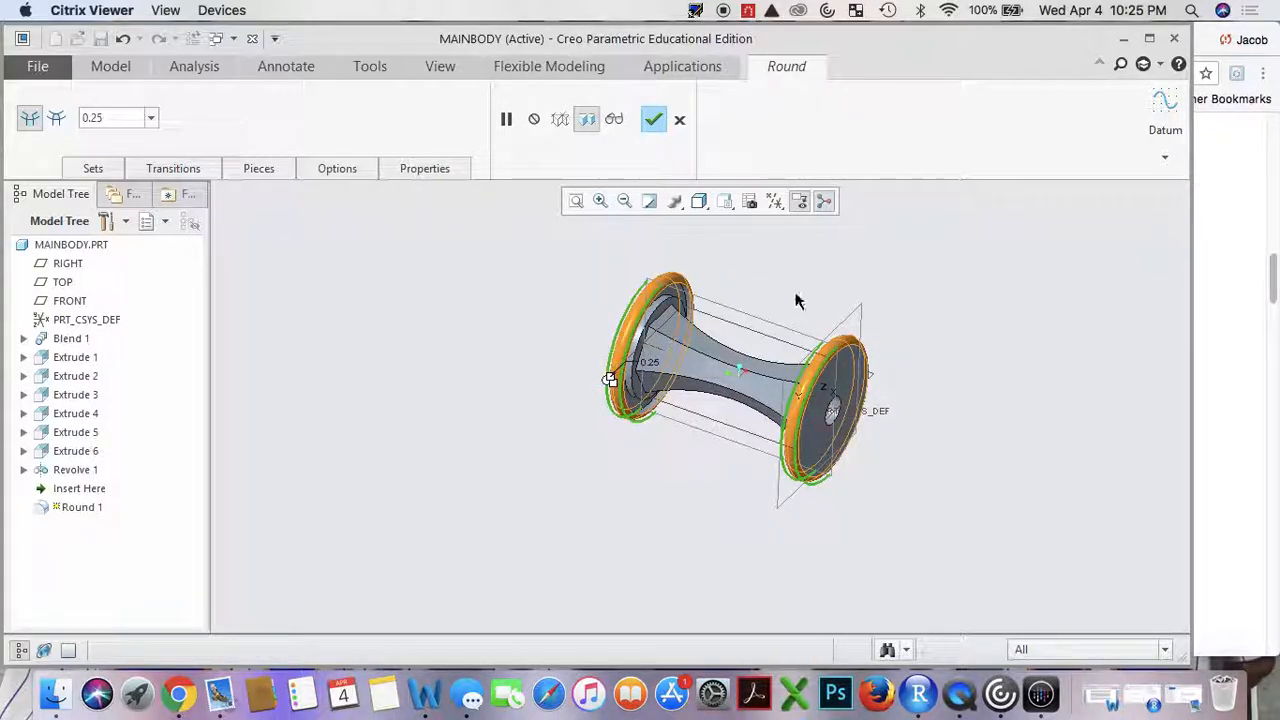
right_click(657, 128)
click(603, 165)
click(653, 120)
Save the MAINBODY part in the Exam 2 folder.
middle_drag(834, 294, 710, 325)
click(100, 38)
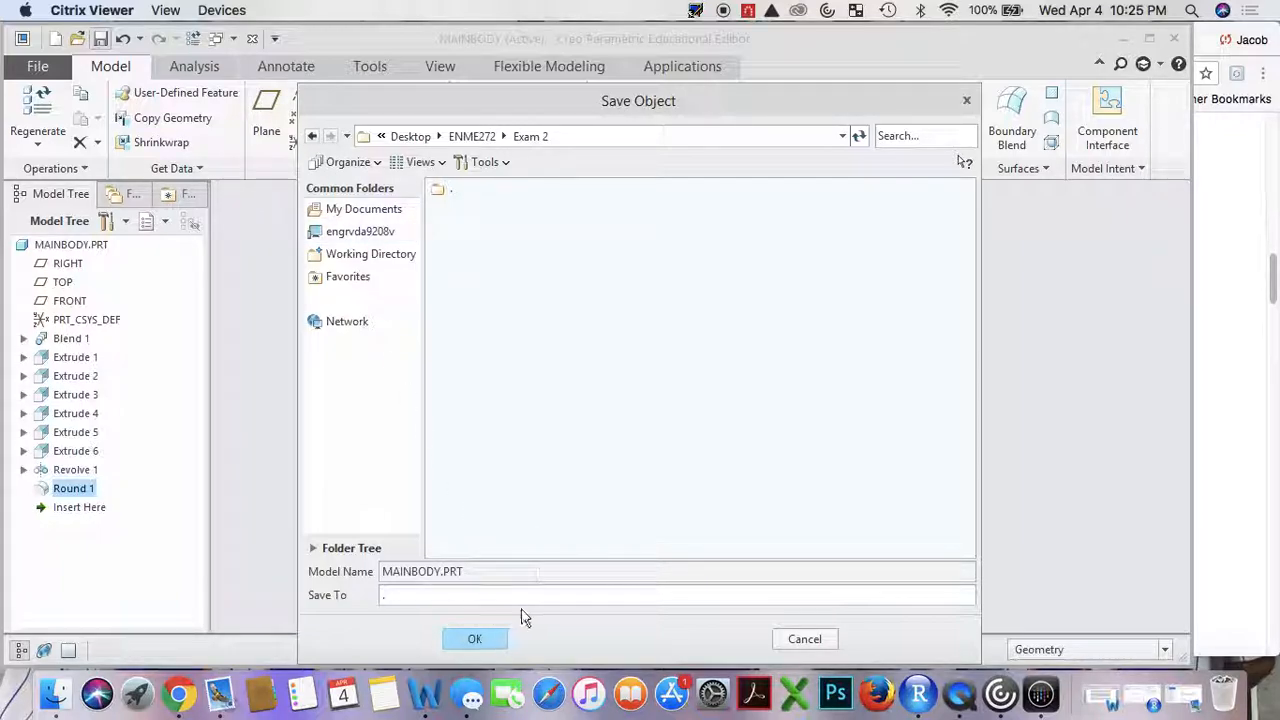
click(491, 639)
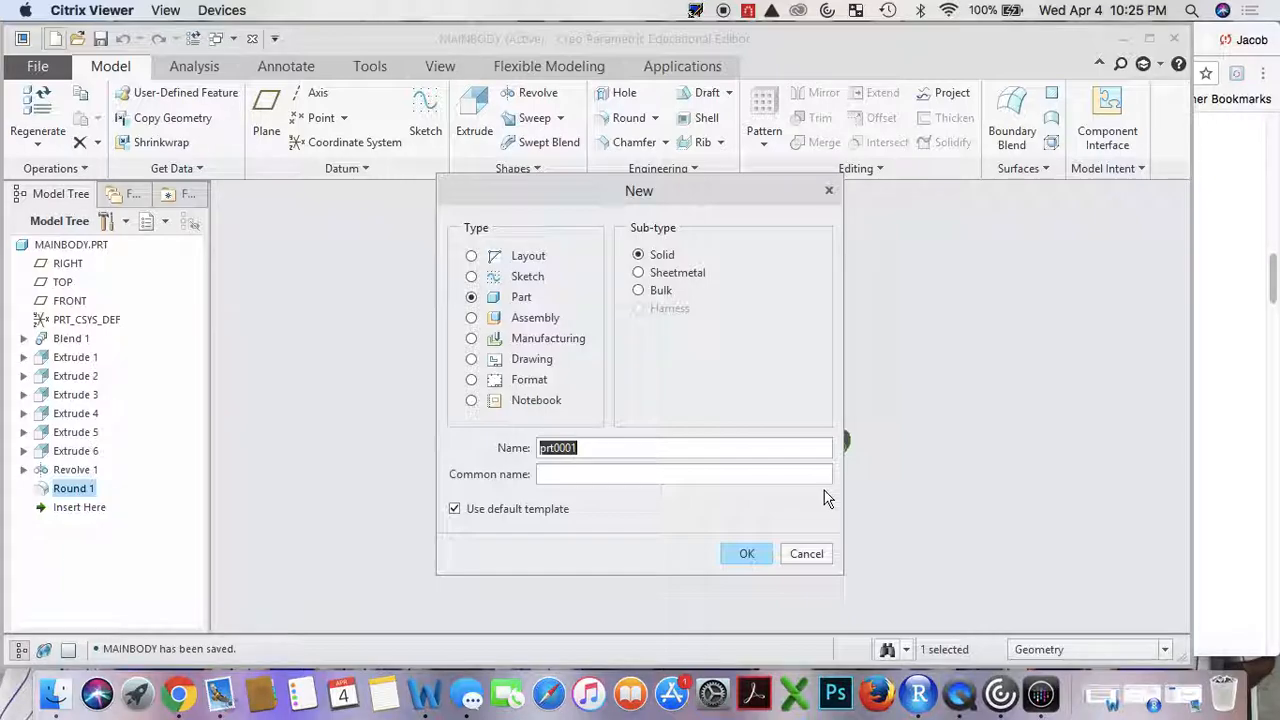
Set up a new solid part named Spring2 without using the default template.
text(S)
text(Vid)
key(BackSpace)
key(BackSpace)
key(BackSpace)
key(BackSpace)
text(2)
click(455, 511)
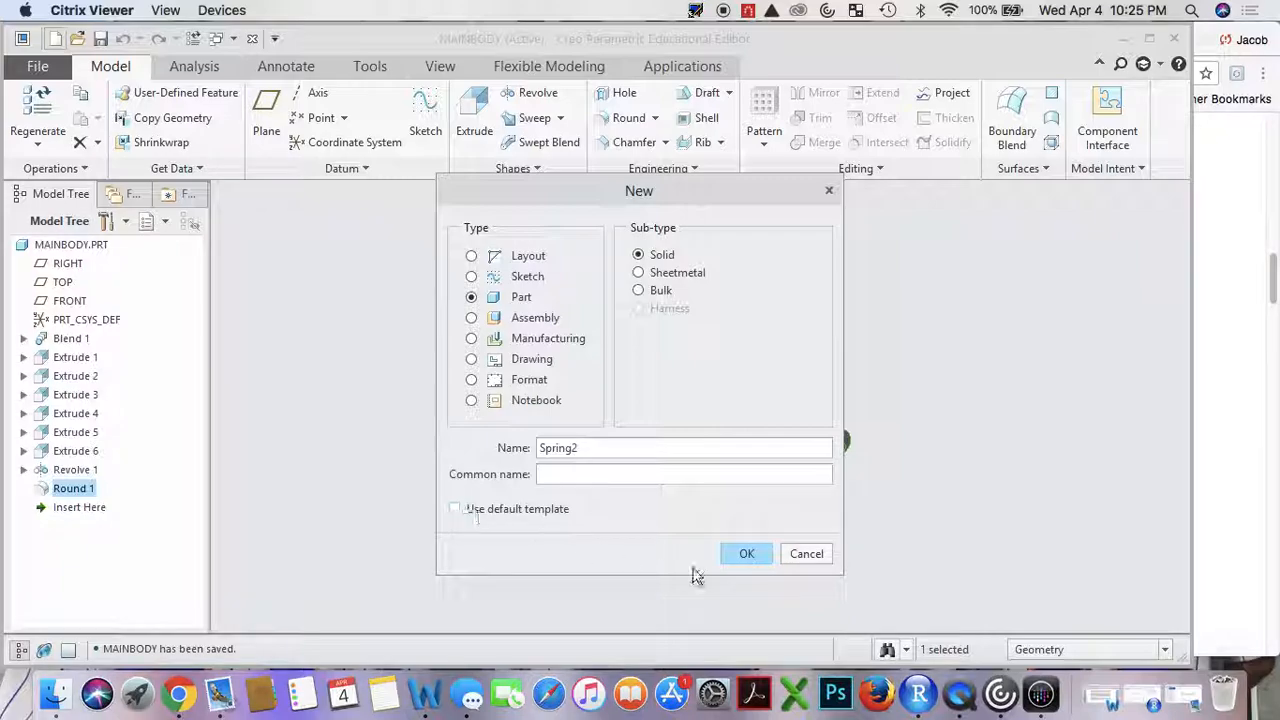
Create the part from the inlbs_part_solid template, entering the modeler's name and the description Spring.
click(746, 555)
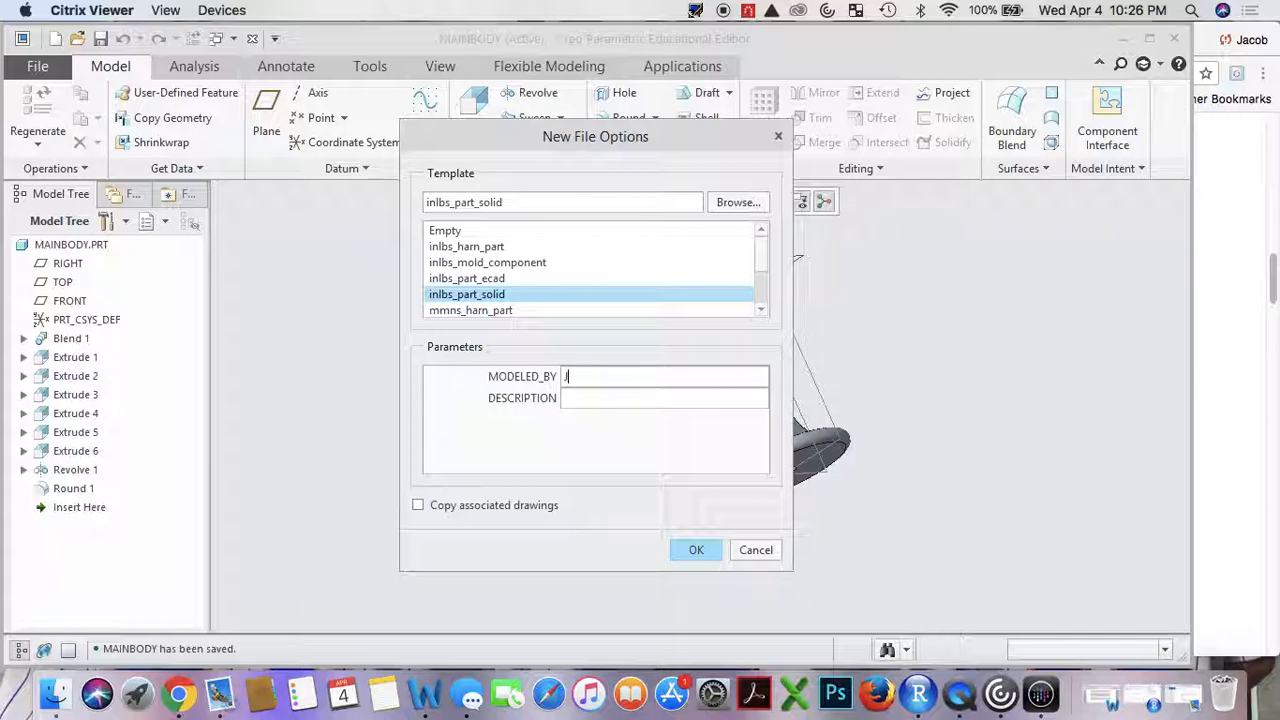
text(Spring)
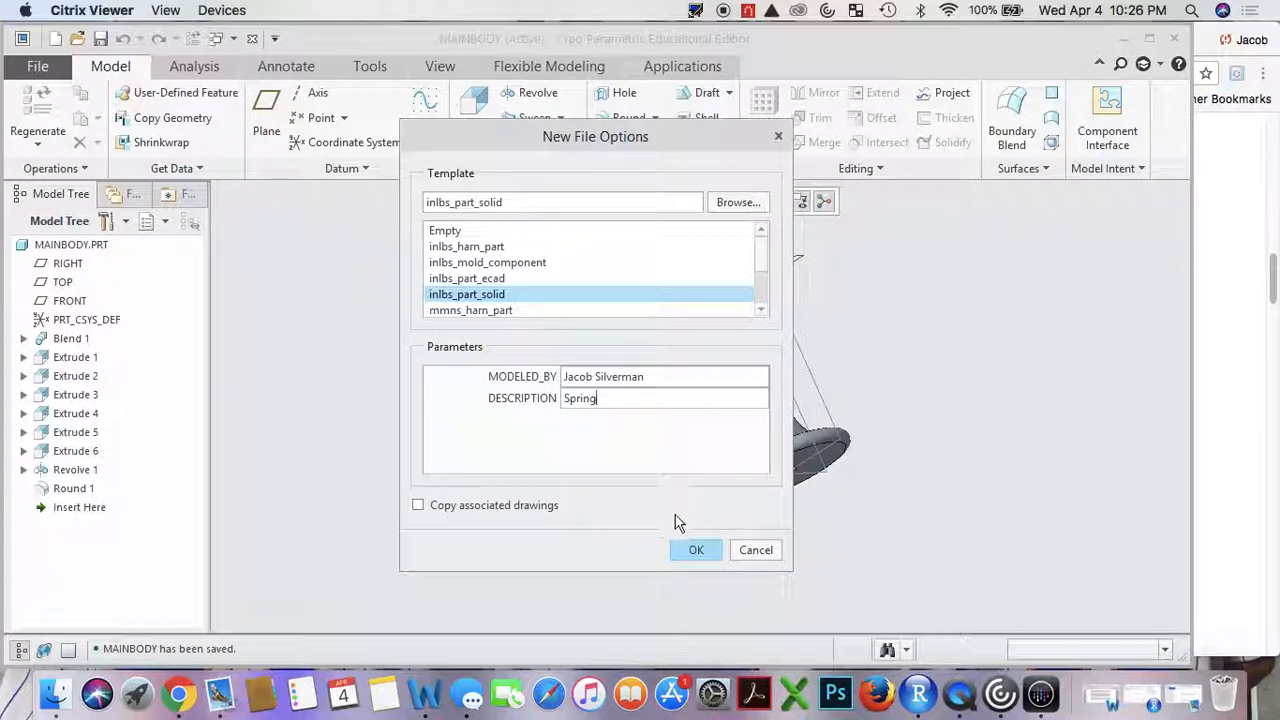
click(695, 548)
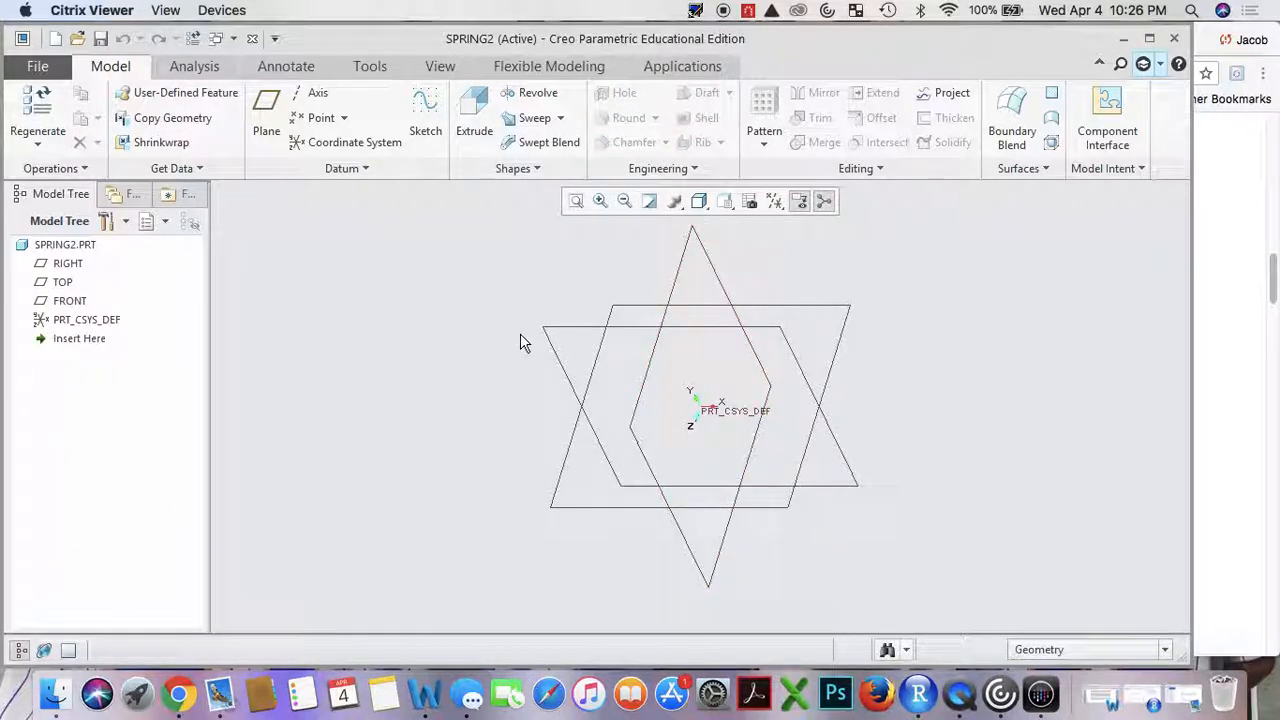
Switch to Chrome and examine the spring drawing in the Exam 2 PDF for its diameter, pitch, length and section size.
click(178, 694)
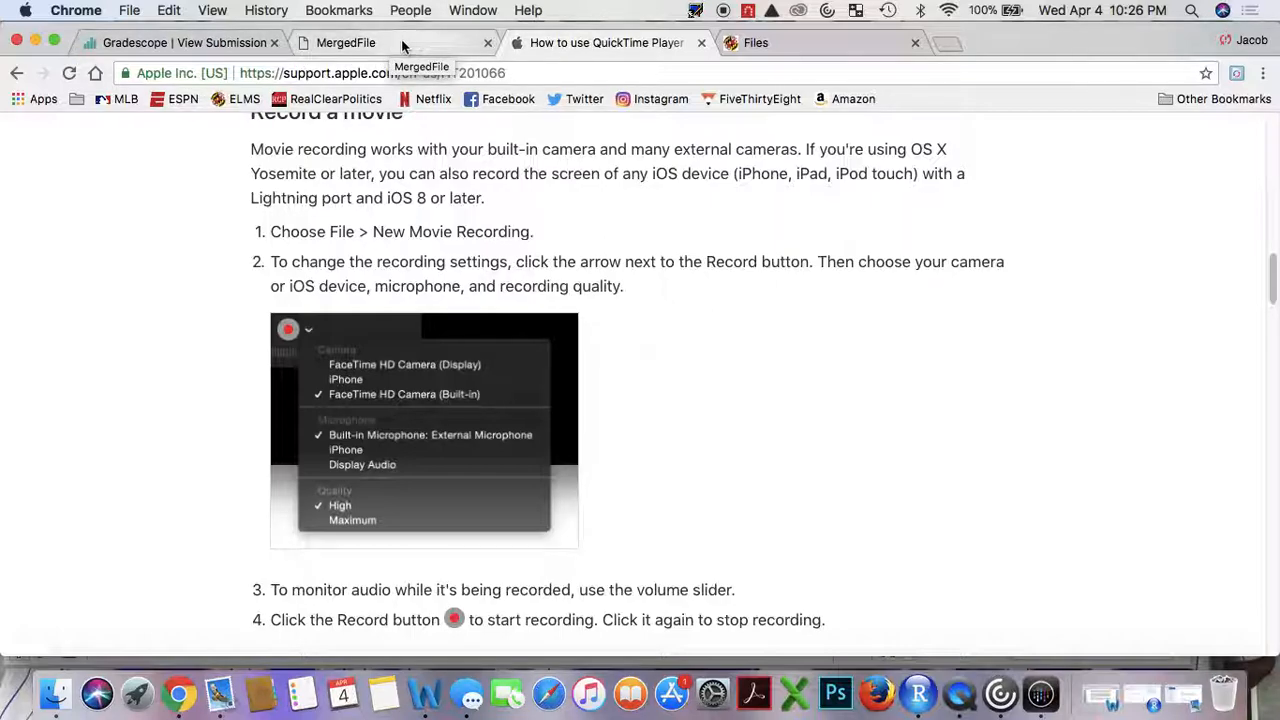
click(803, 43)
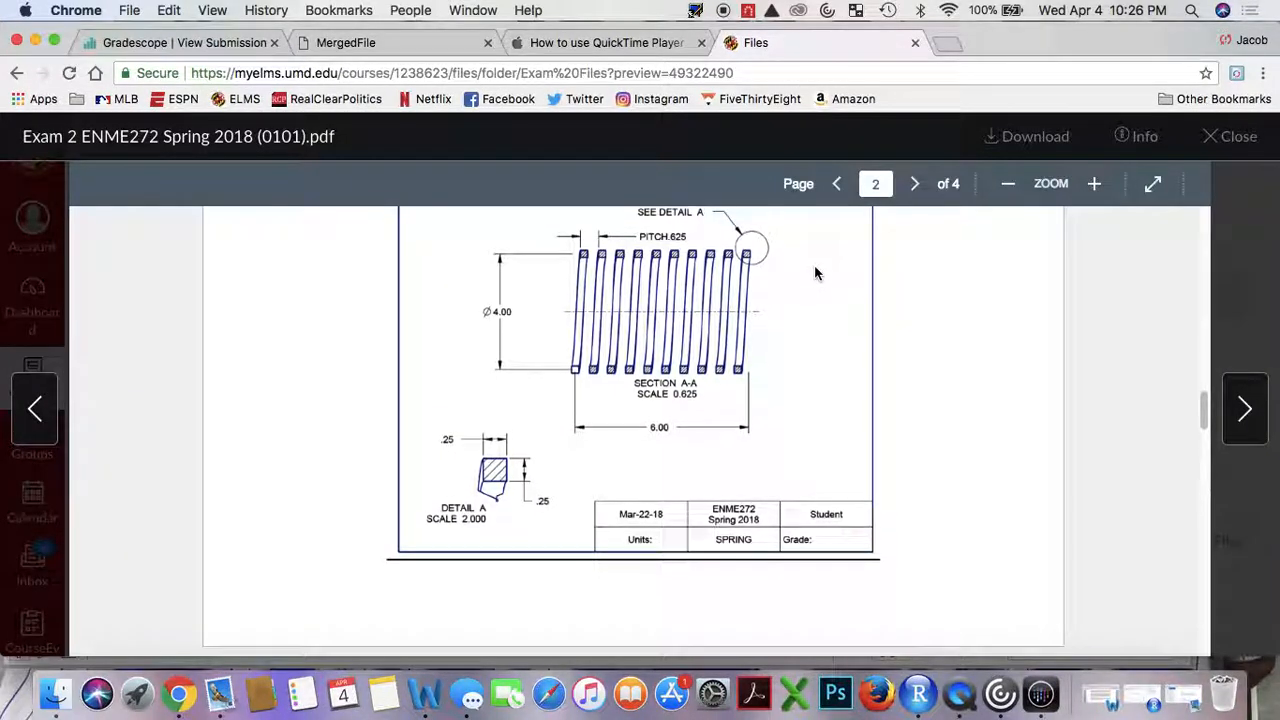
scroll(815, 268, up, 5)
scroll(815, 256, down, 2)
scroll(815, 256, down, 2)
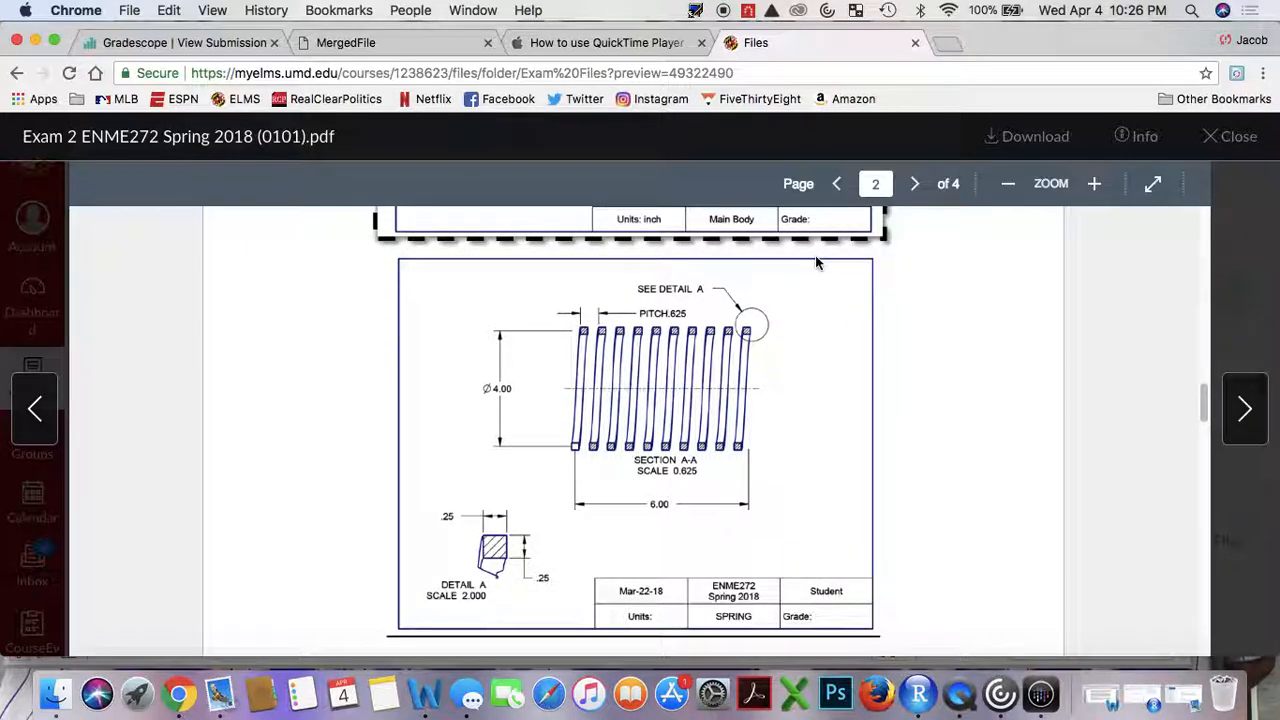
click(1043, 697)
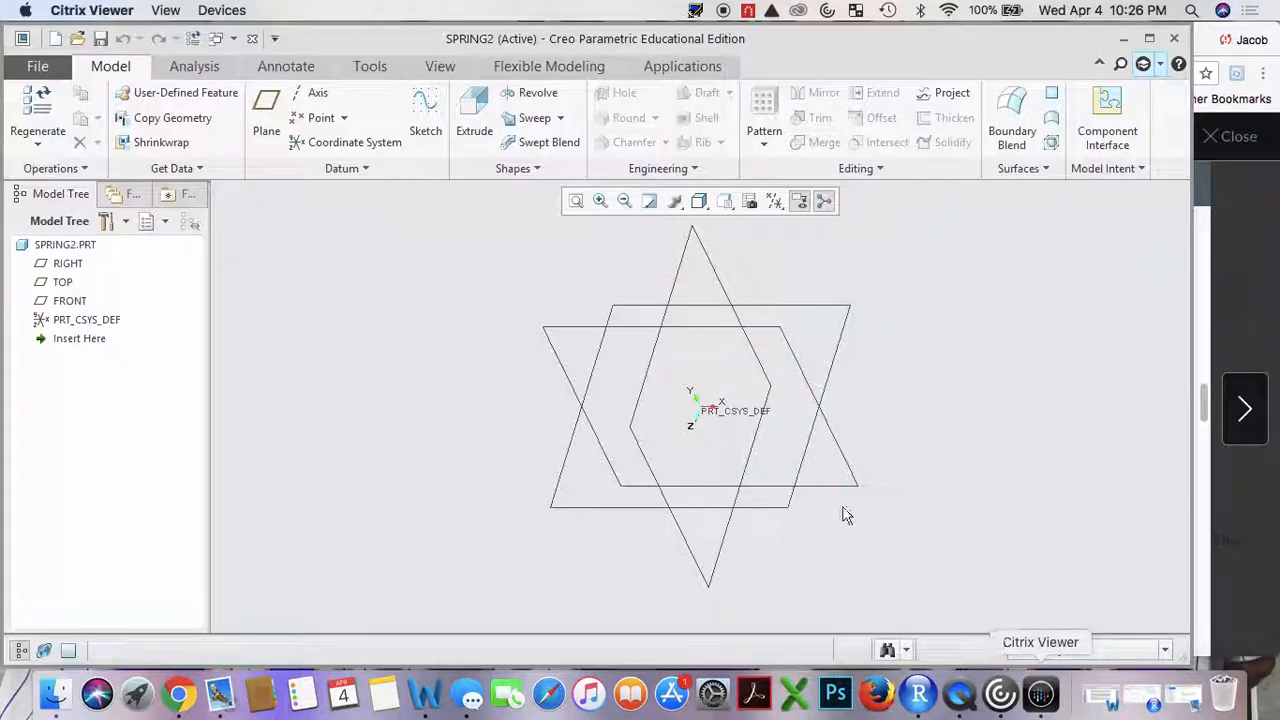
Start a Helical Sweep, define its profile sketch on the FRONT plane, and orient the view parallel to the sketch.
click(561, 119)
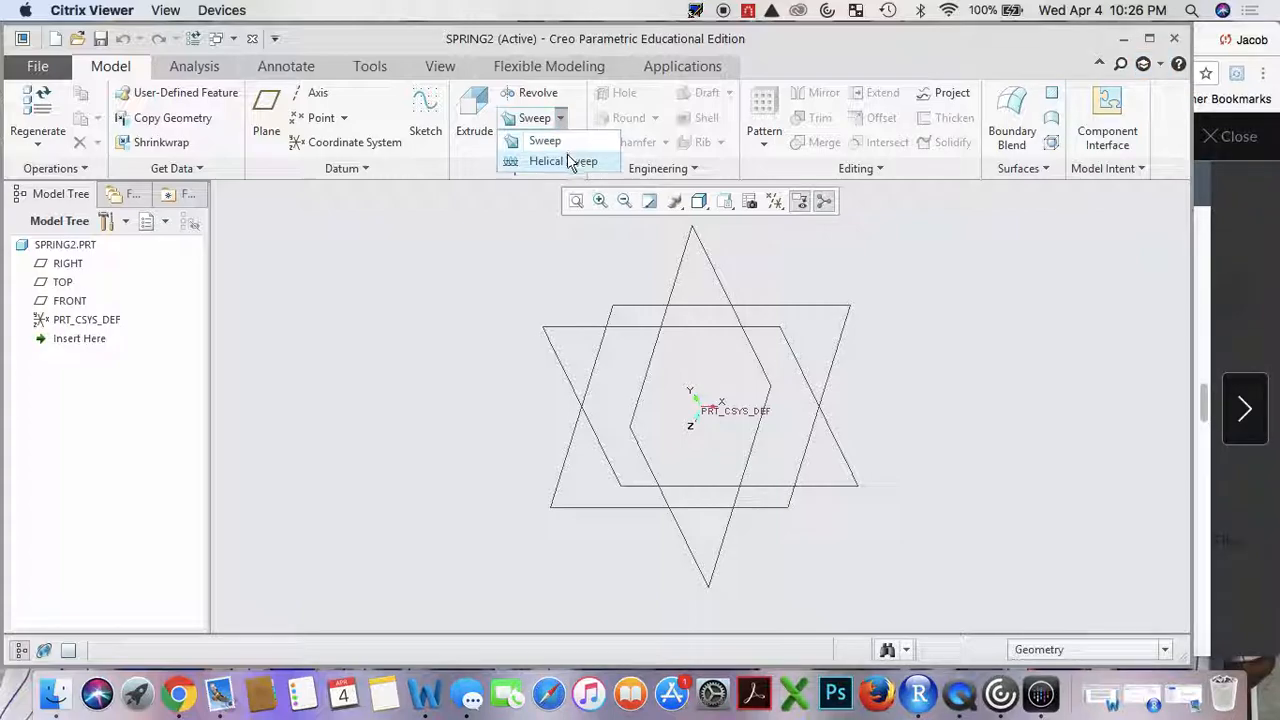
click(567, 157)
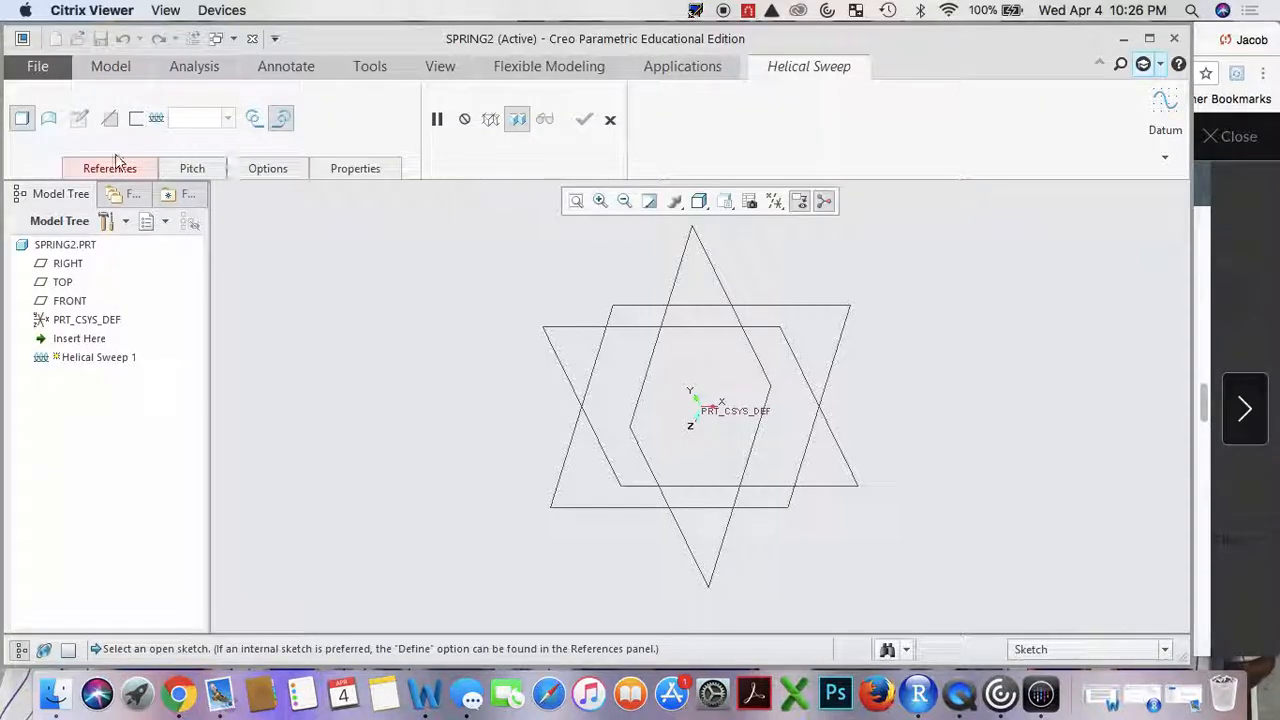
click(112, 168)
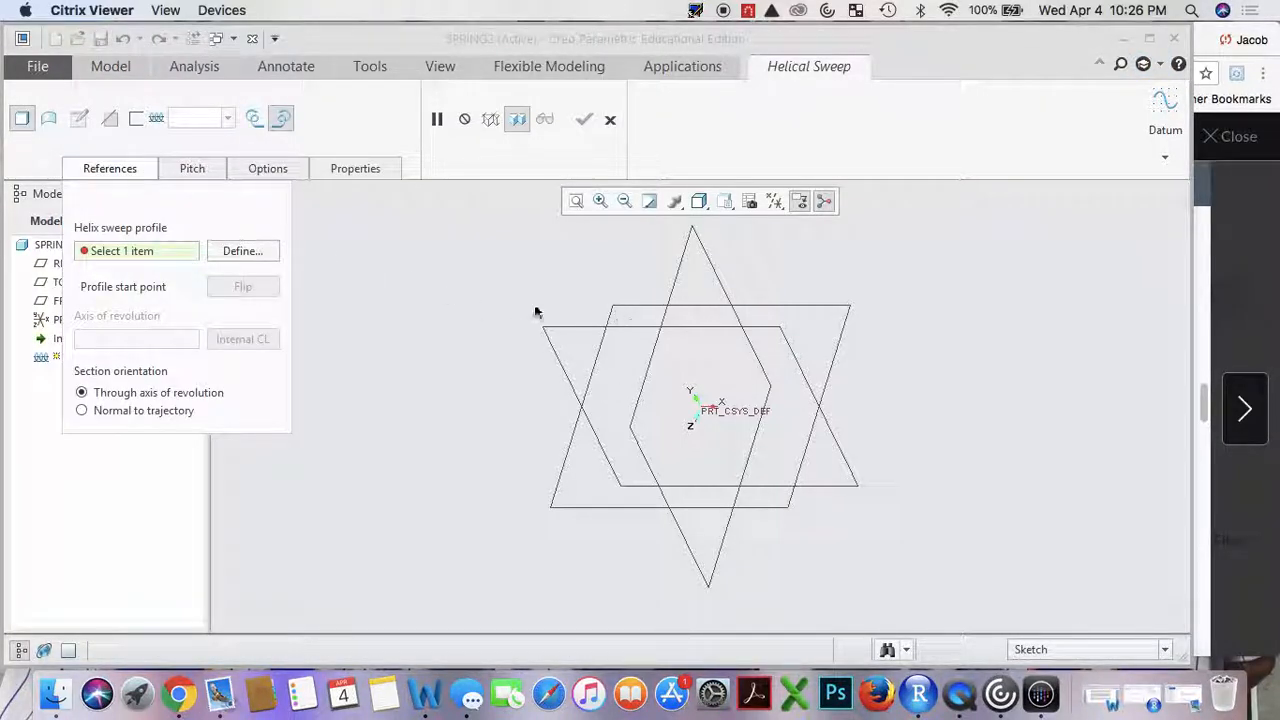
click(240, 251)
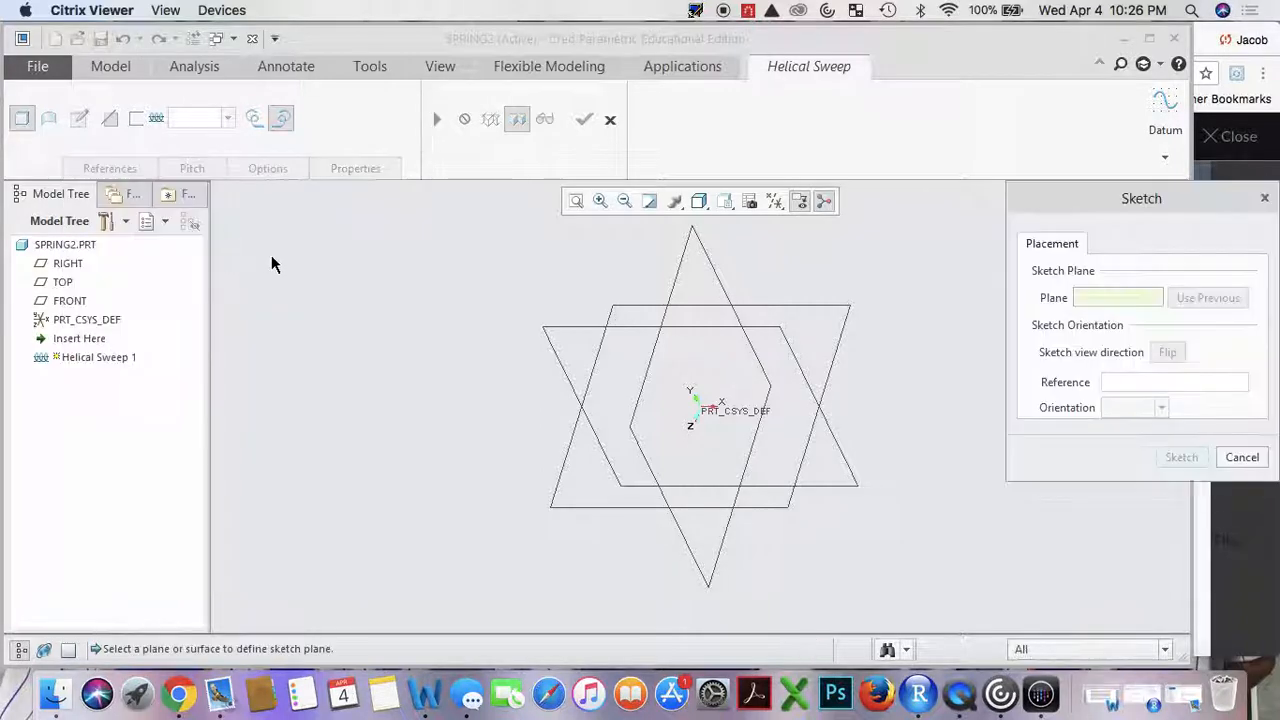
click(582, 331)
click(1180, 457)
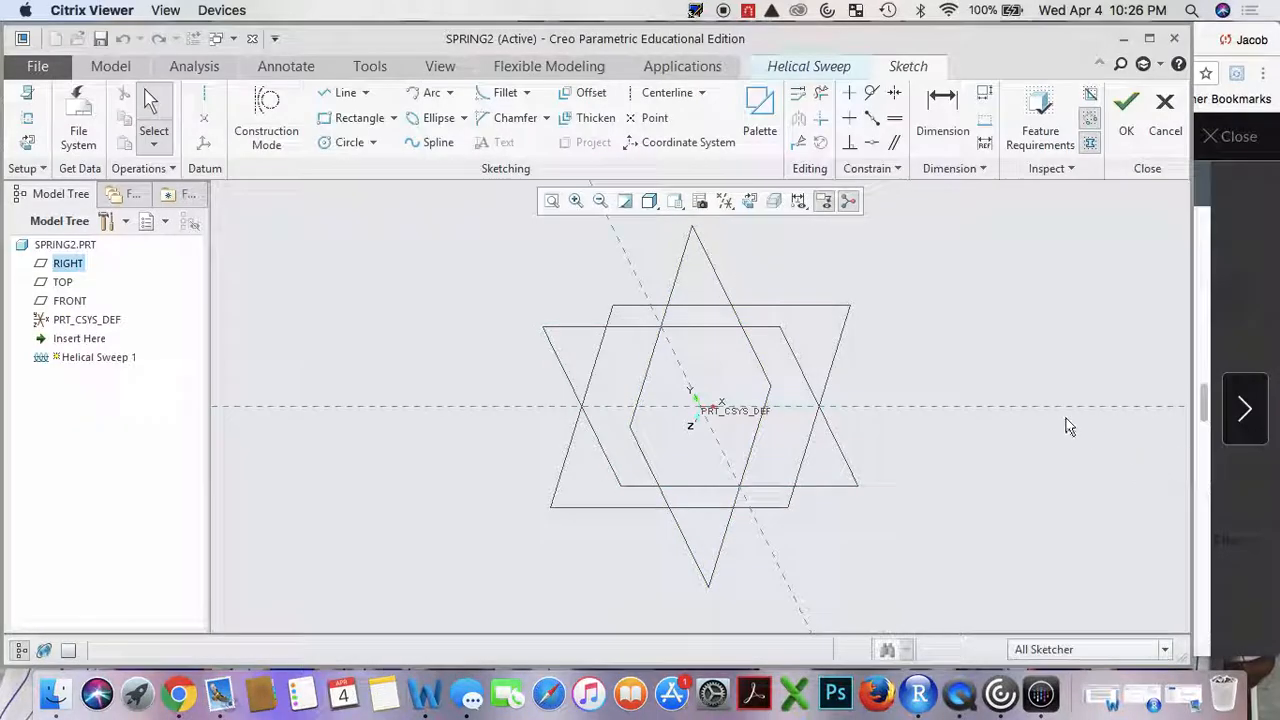
click(757, 201)
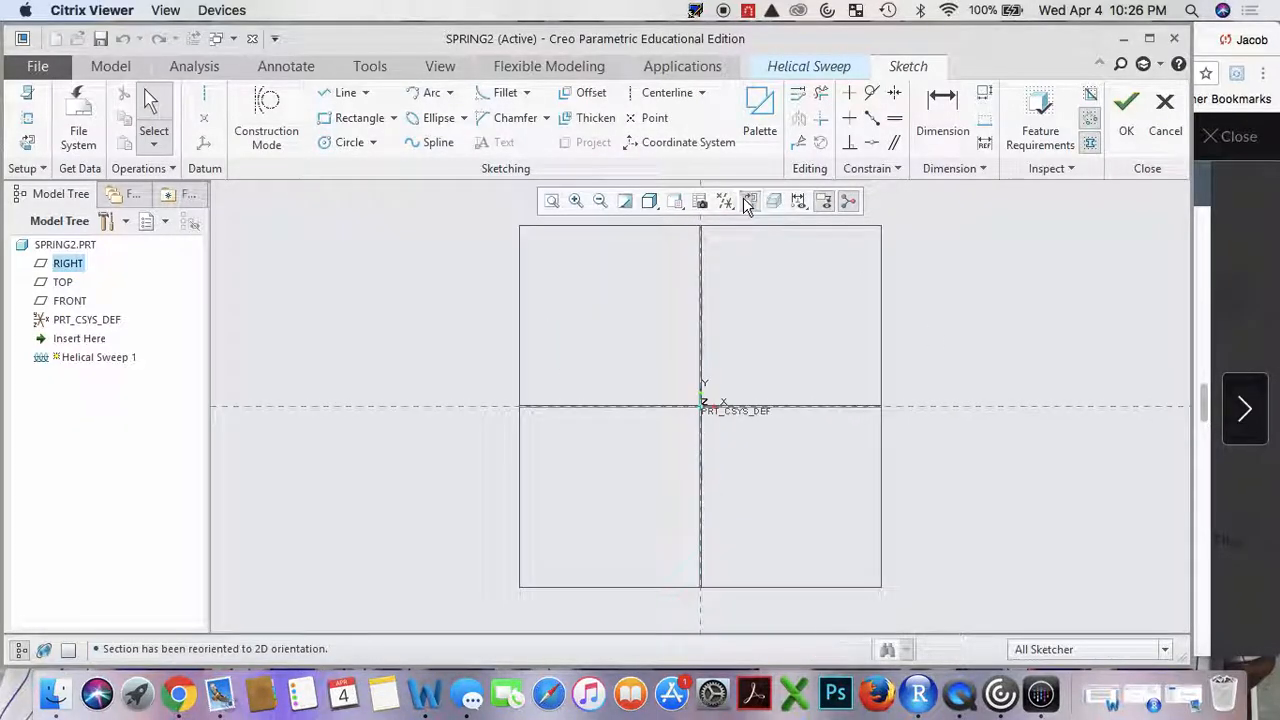
Draw a horizontal centerline through the origin and designate it as the axis of revolution, accepting its conversion to a geometry centerline.
click(667, 92)
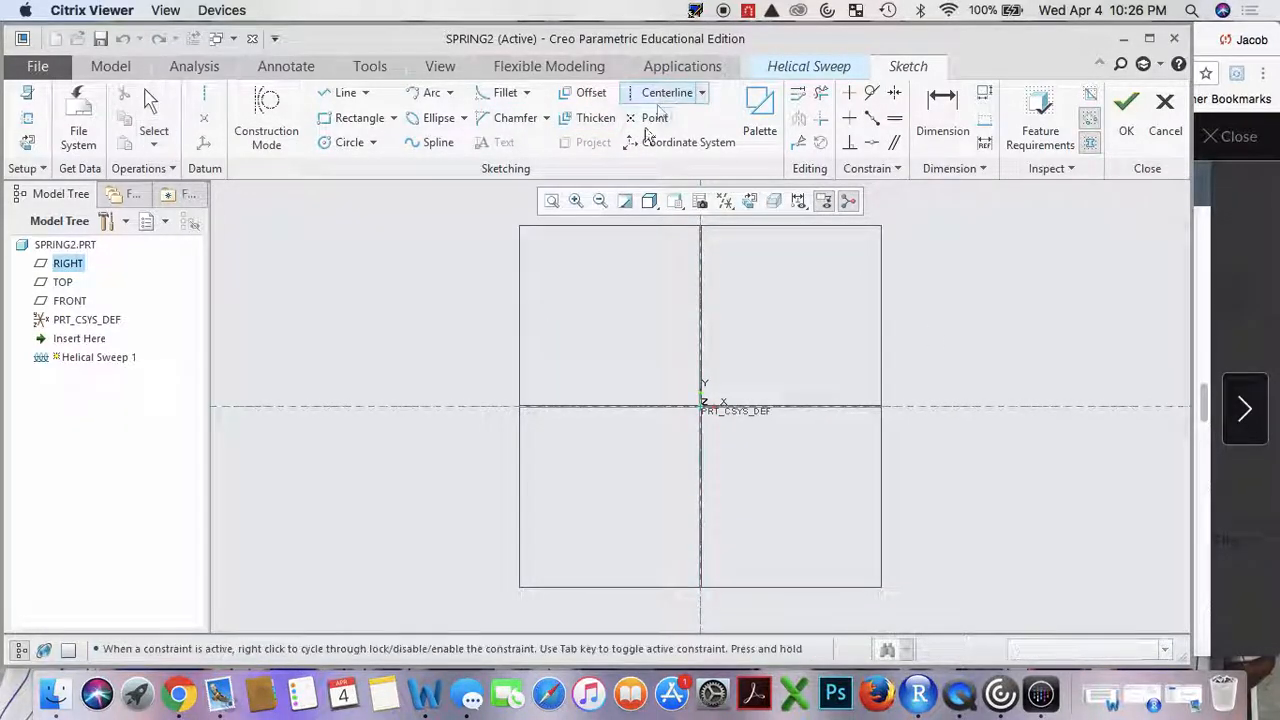
click(483, 408)
click(808, 416)
middle_click(831, 357)
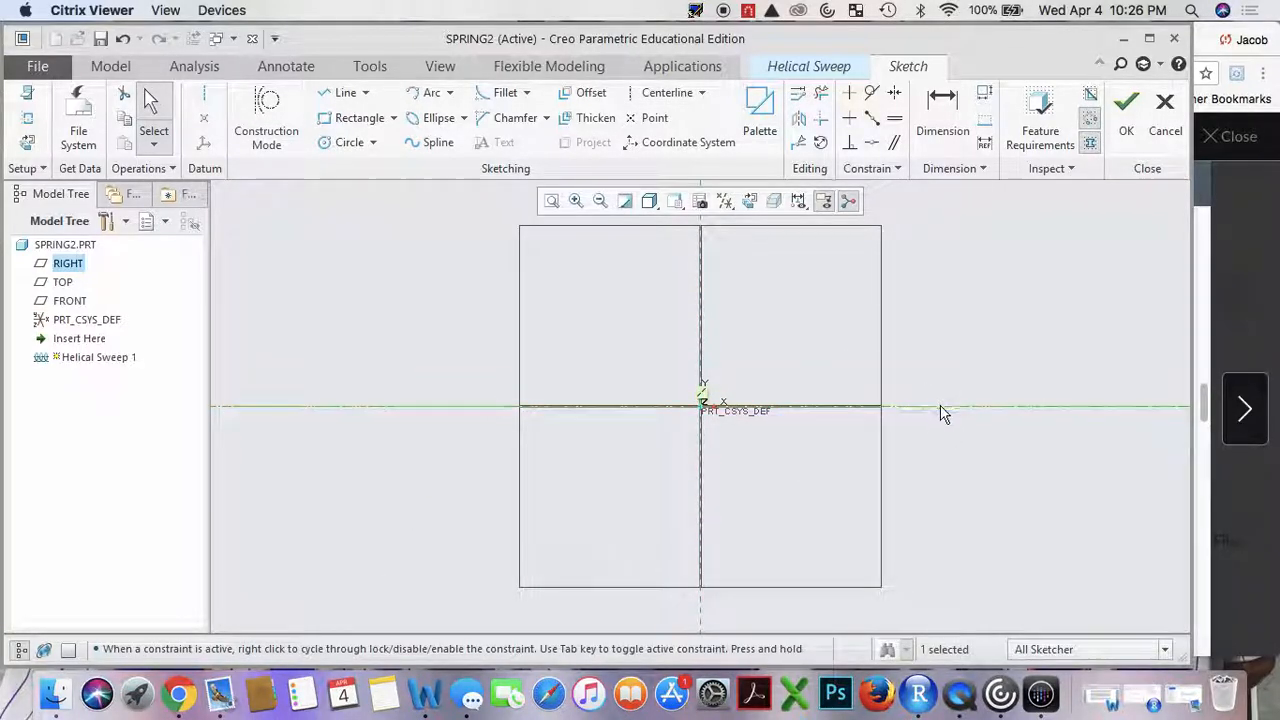
right_click(943, 412)
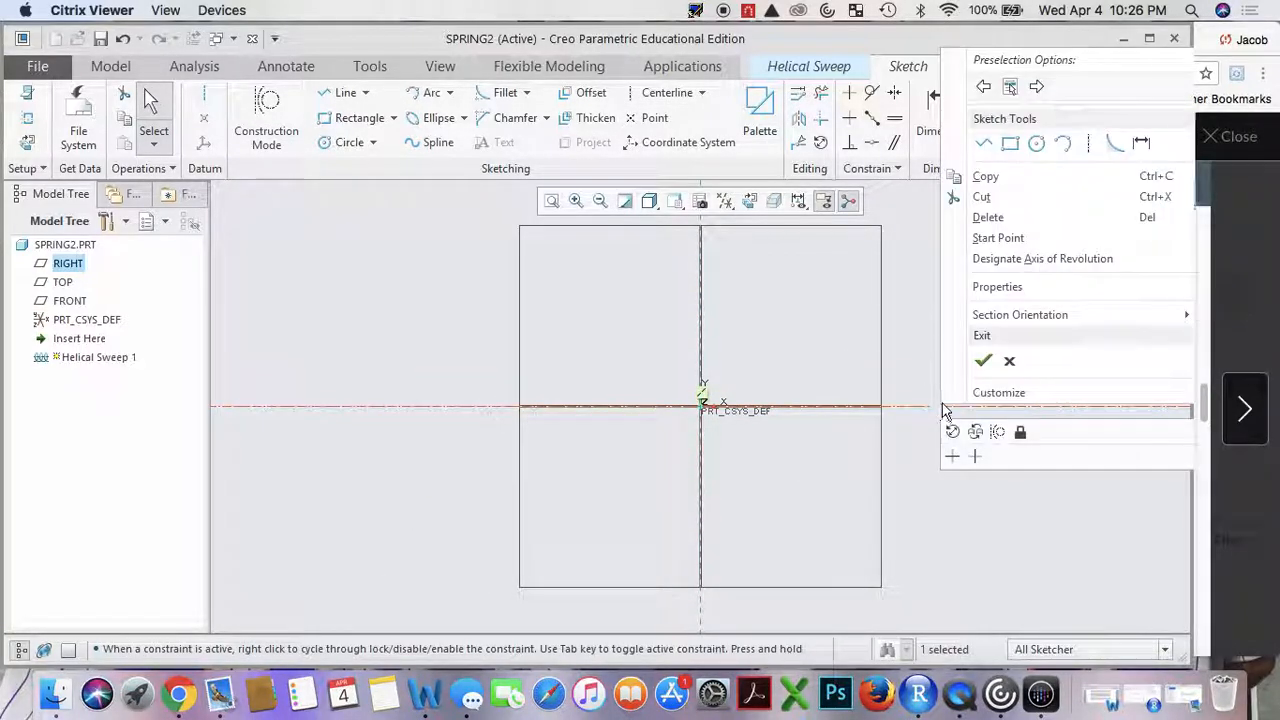
click(1008, 262)
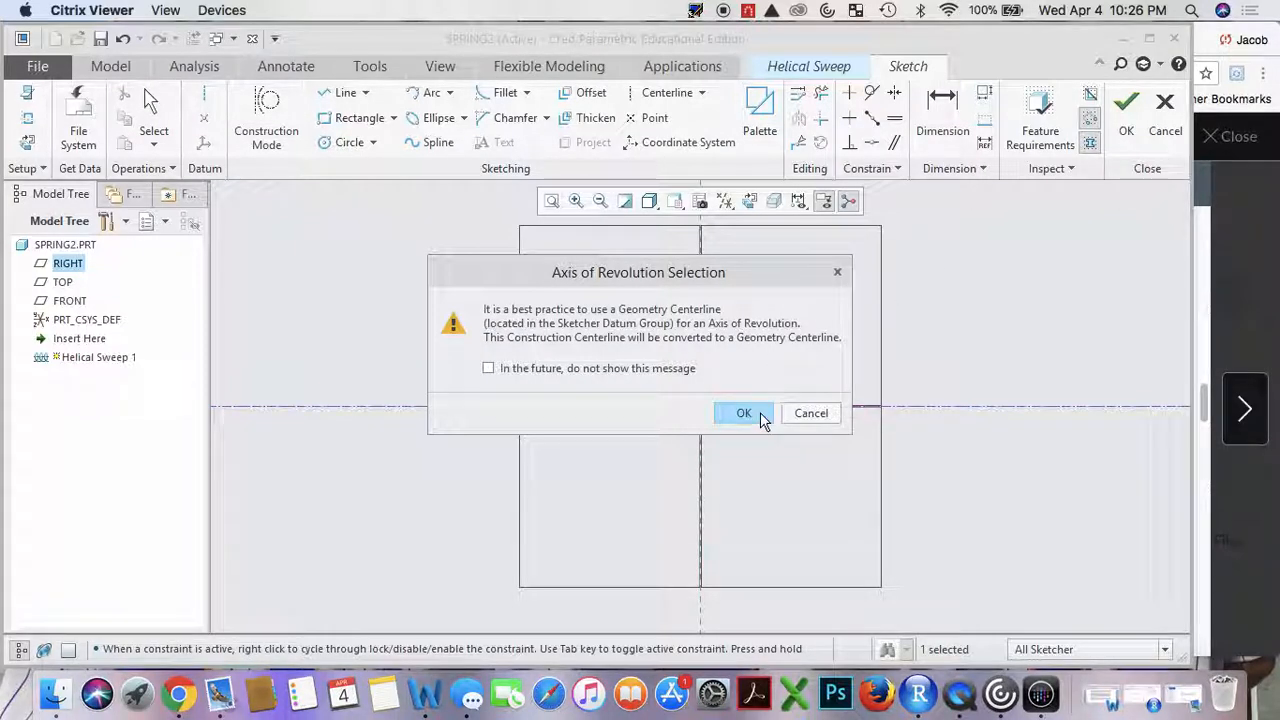
click(744, 413)
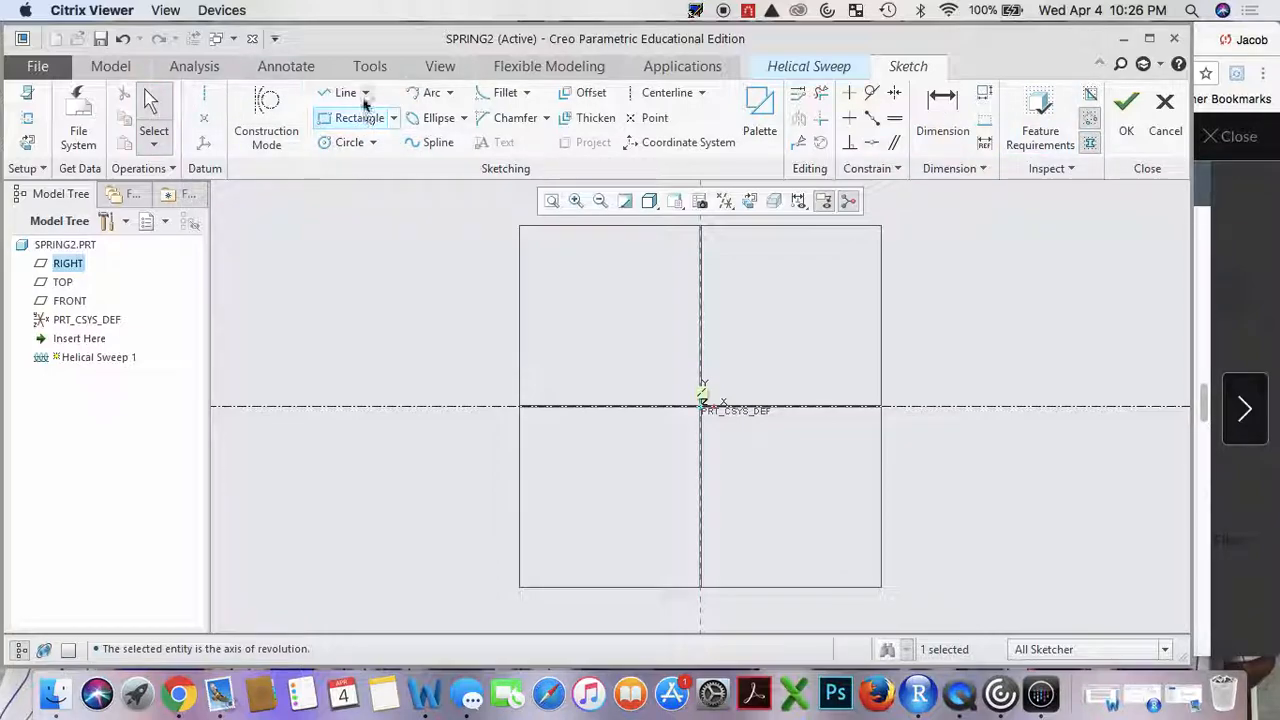
Recheck the spring drawing in Chrome, then sketch a horizontal profile line about 466 long below the axis, crossing the vertical reference.
click(180, 693)
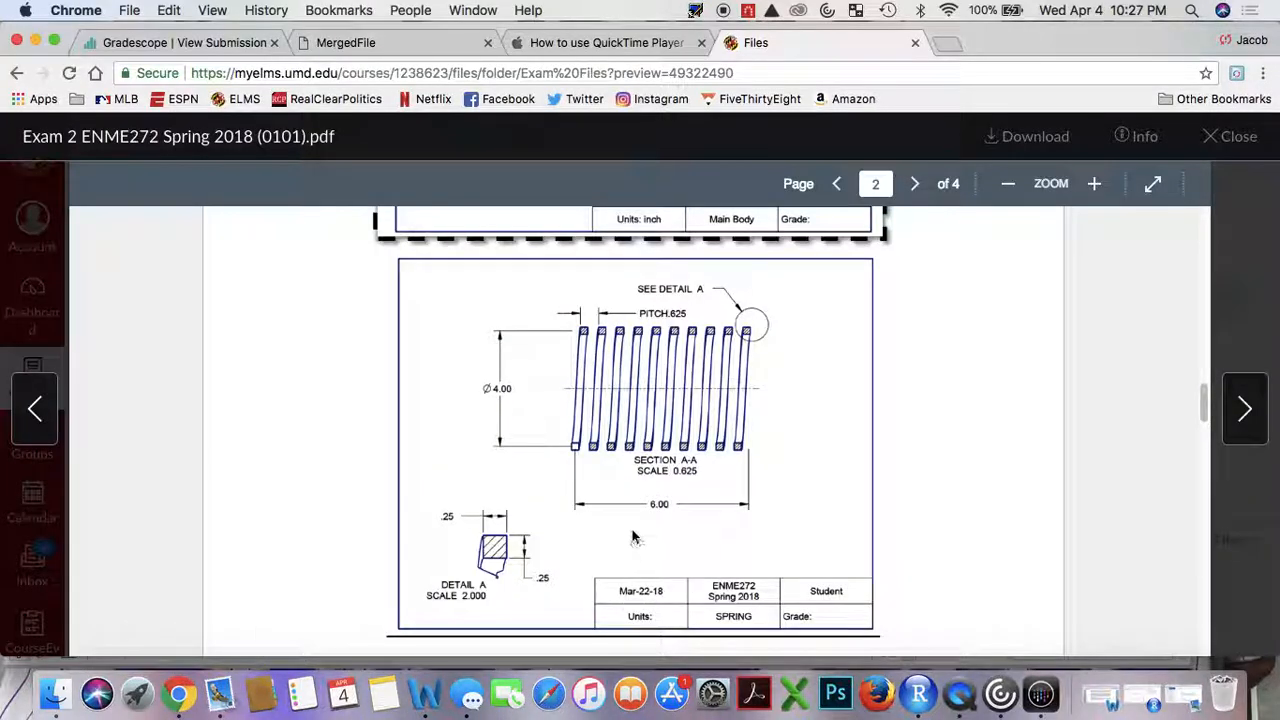
click(1040, 693)
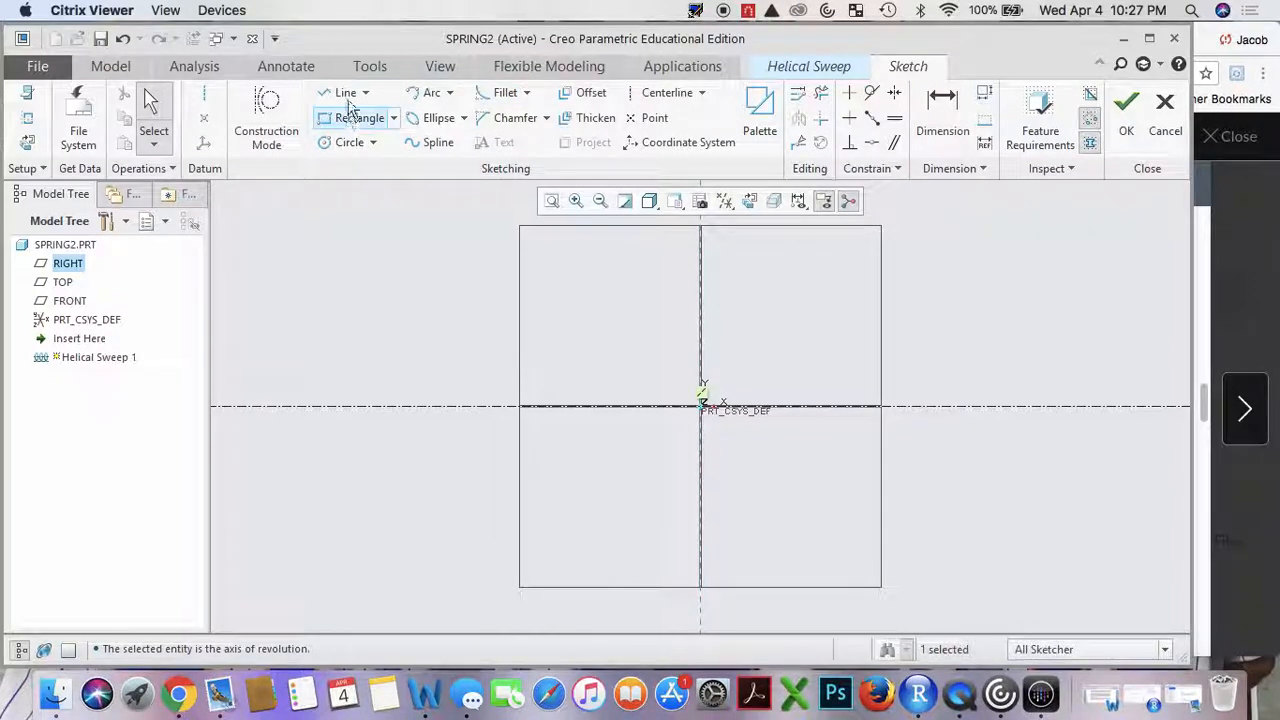
click(552, 486)
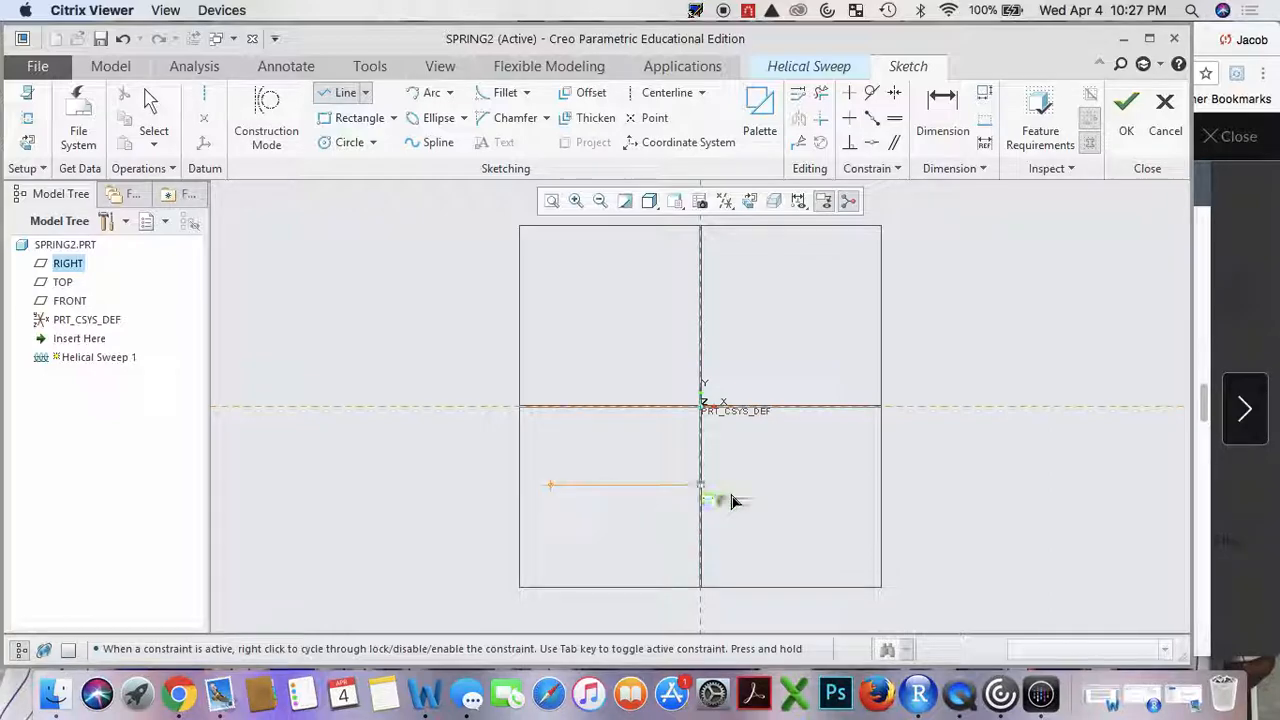
click(980, 487)
middle_click(975, 484)
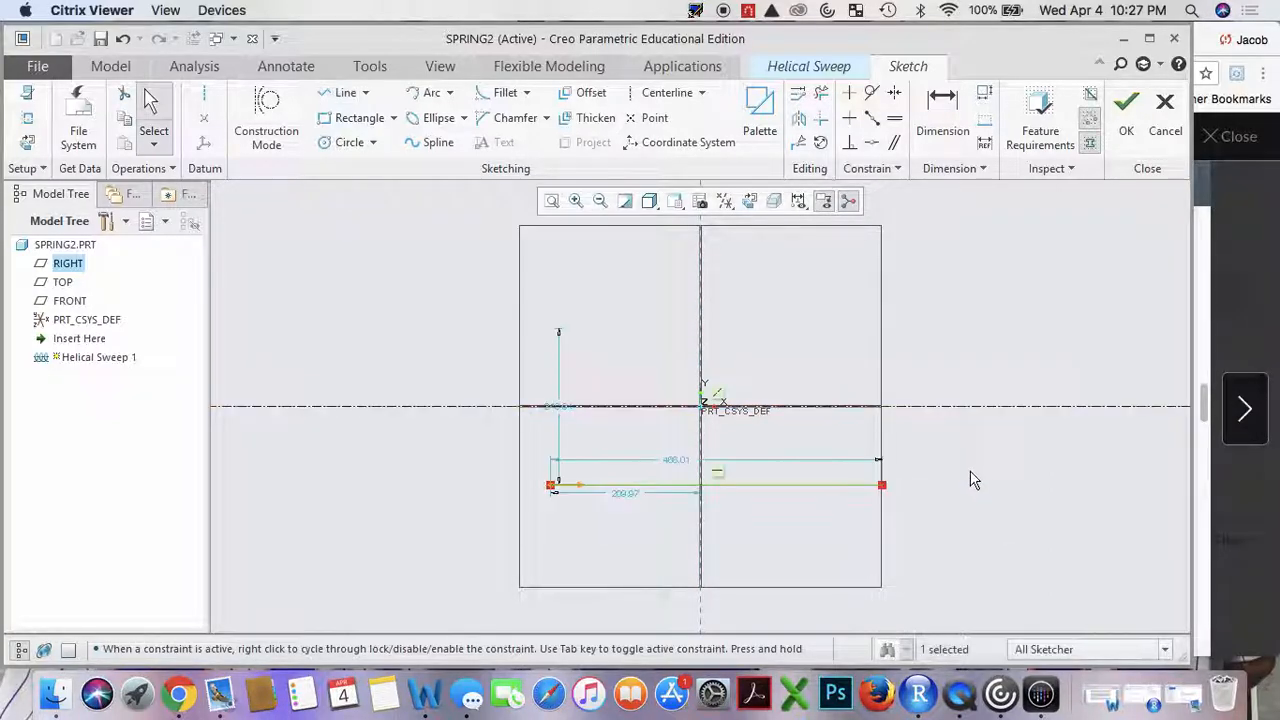
Set the distance from the profile line's left end to the vertical reference to 6.
double_click(626, 494)
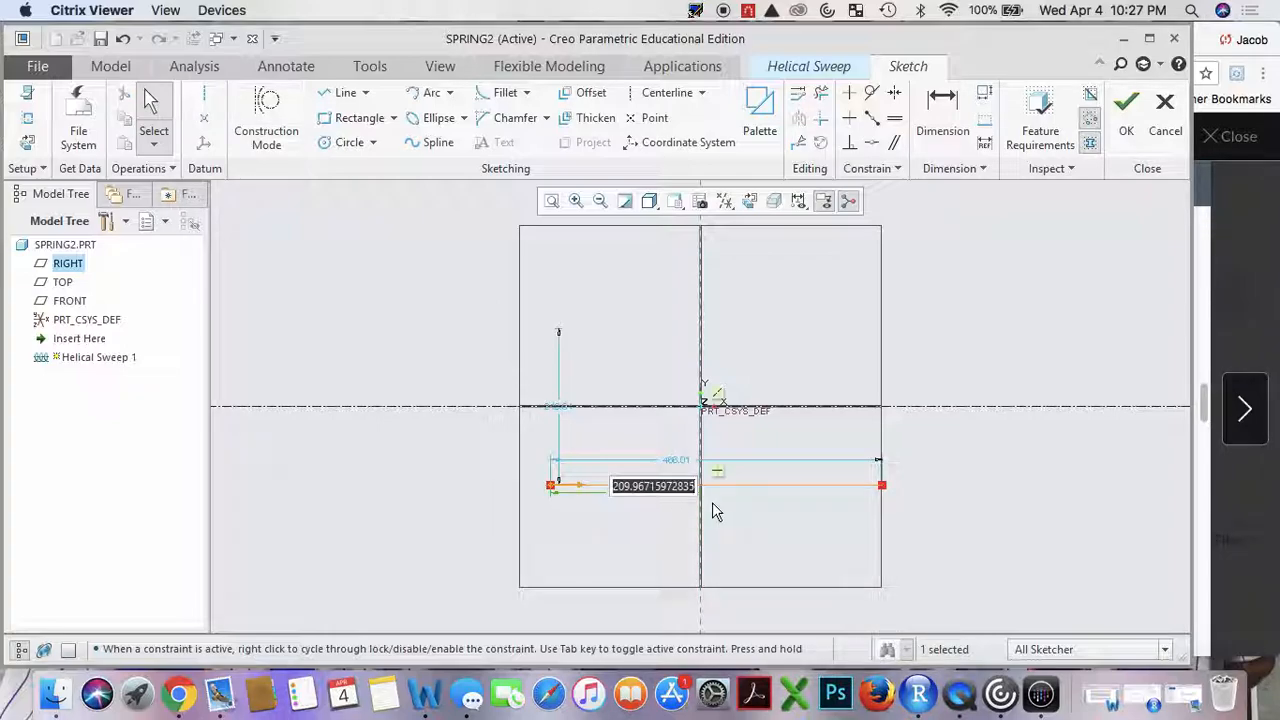
text(6)
key(Return)
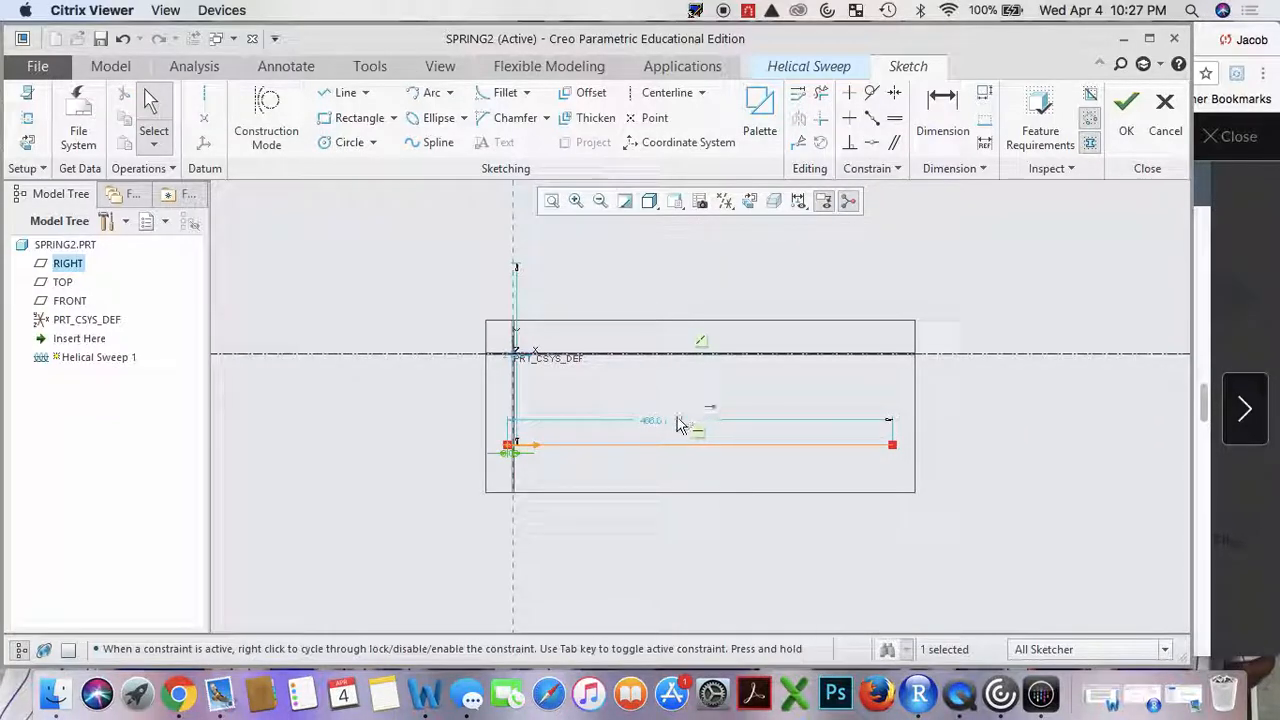
Set the distance from the profile line's left end to the vertical reference to 3.
double_click(512, 455)
text(3)
key(Return)
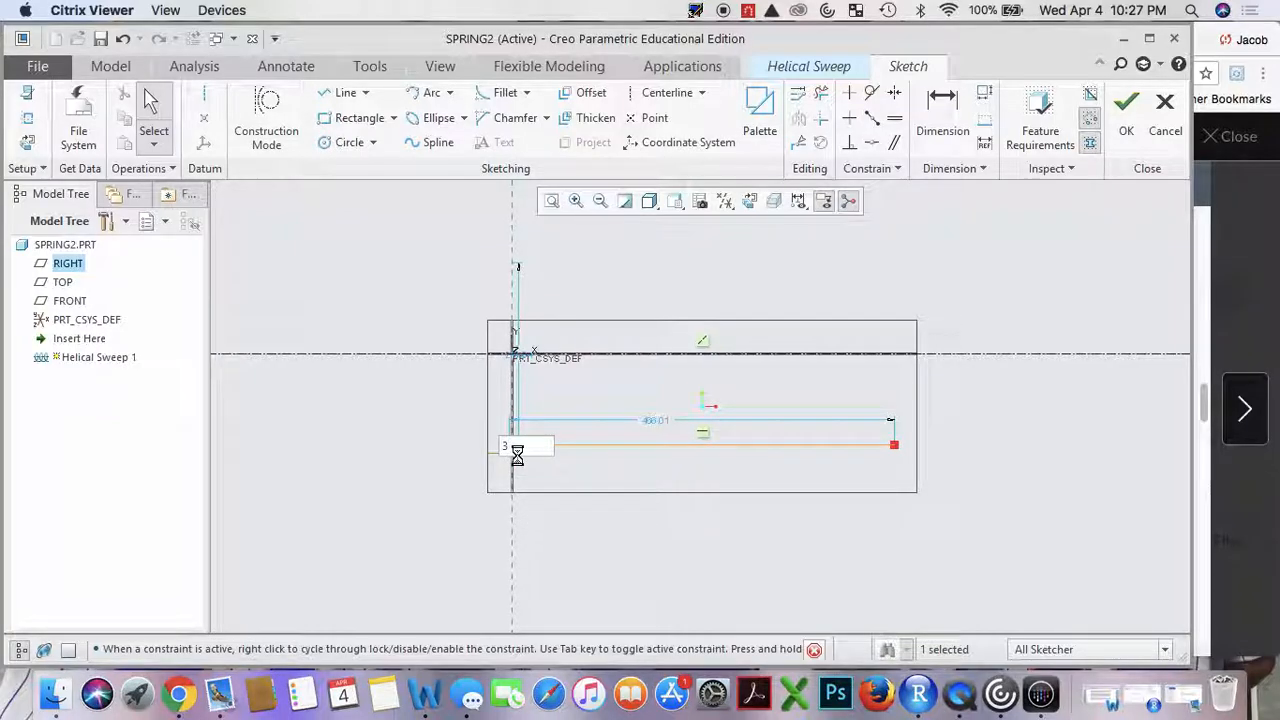
Set the helix profile line's length to 6.
double_click(658, 424)
text(6)
key(Return)
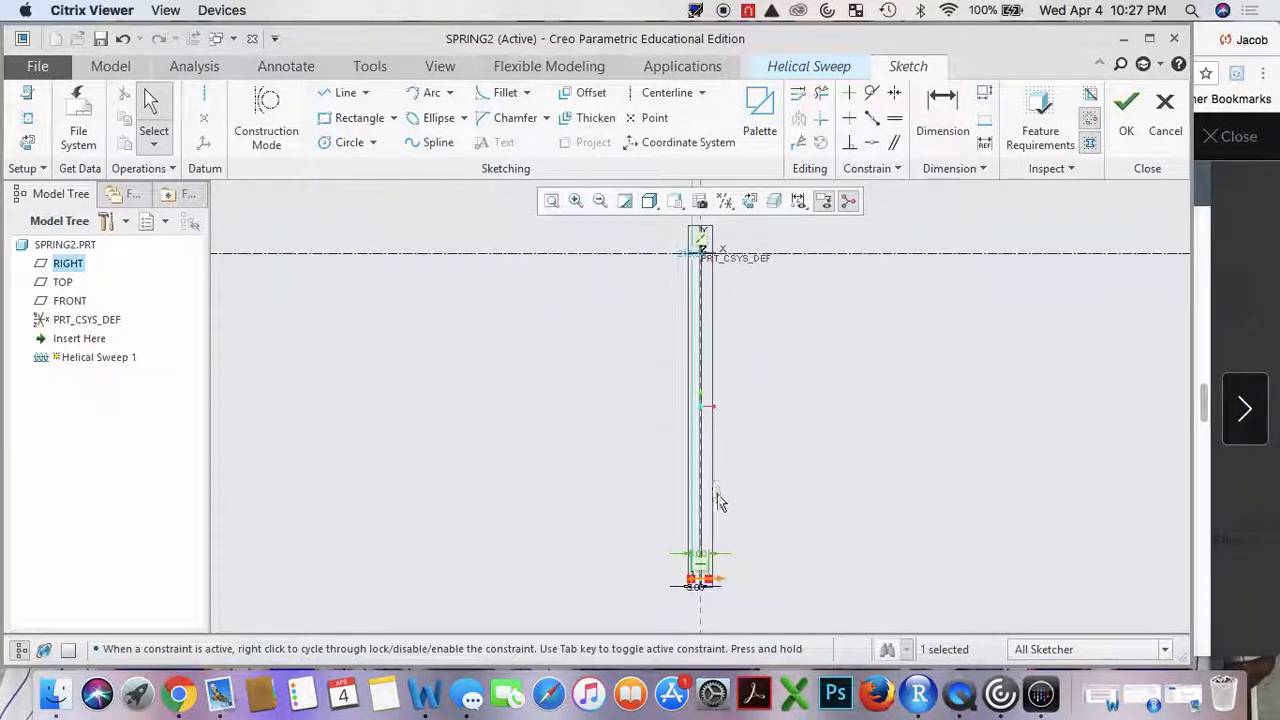
Set the profile line's diameter across the axis of revolution to 4 and check the spring drawing in Chrome.
scroll(702, 502, up, 3)
scroll(705, 334, up, 3)
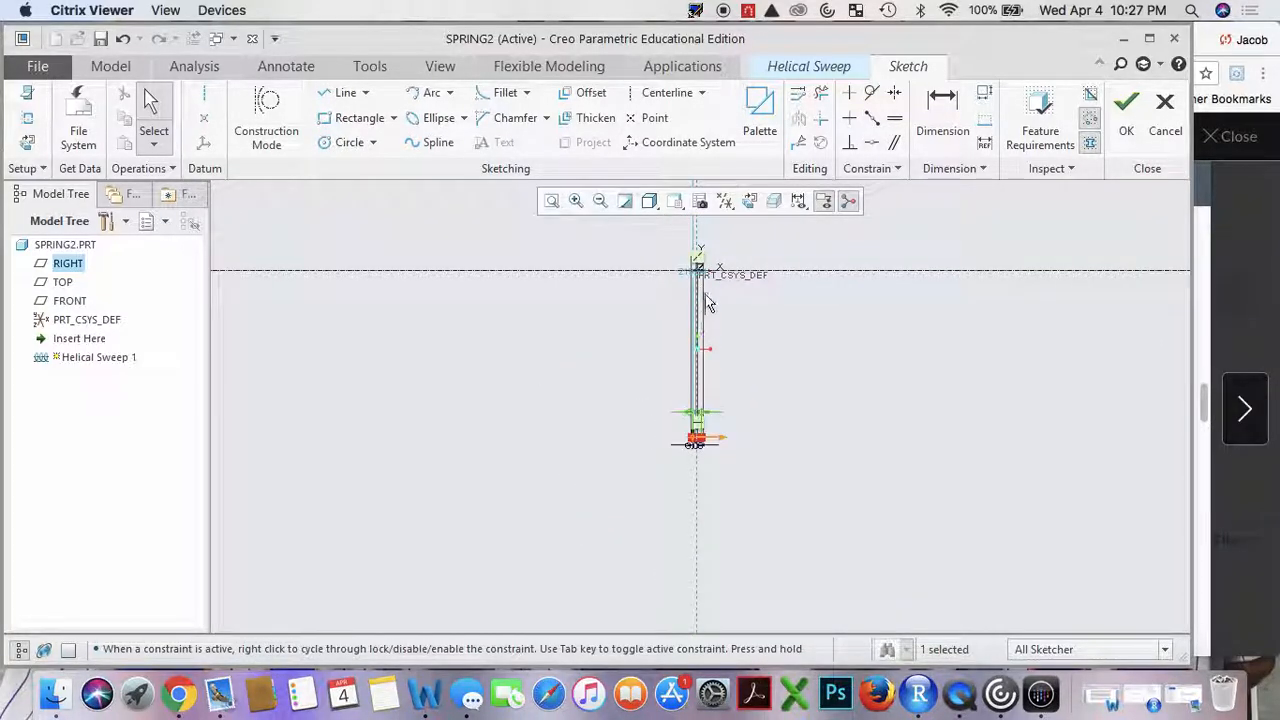
double_click(691, 279)
text(4)
key(Return)
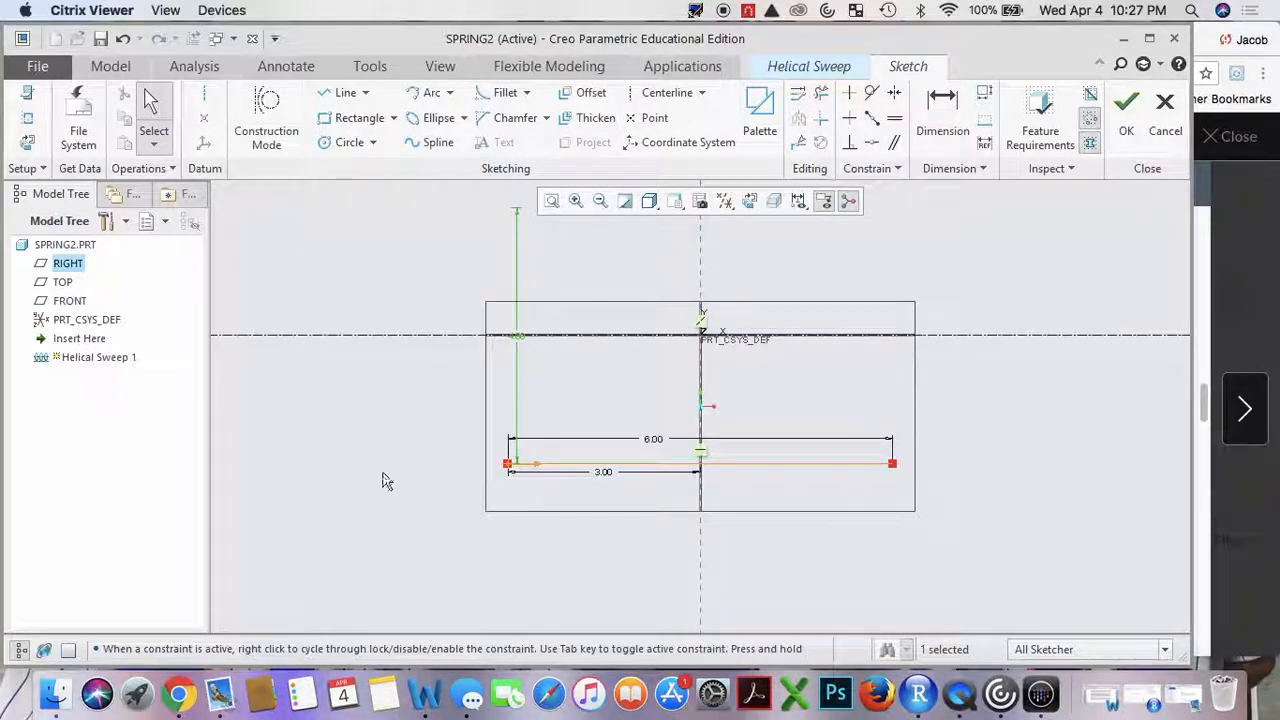
click(176, 698)
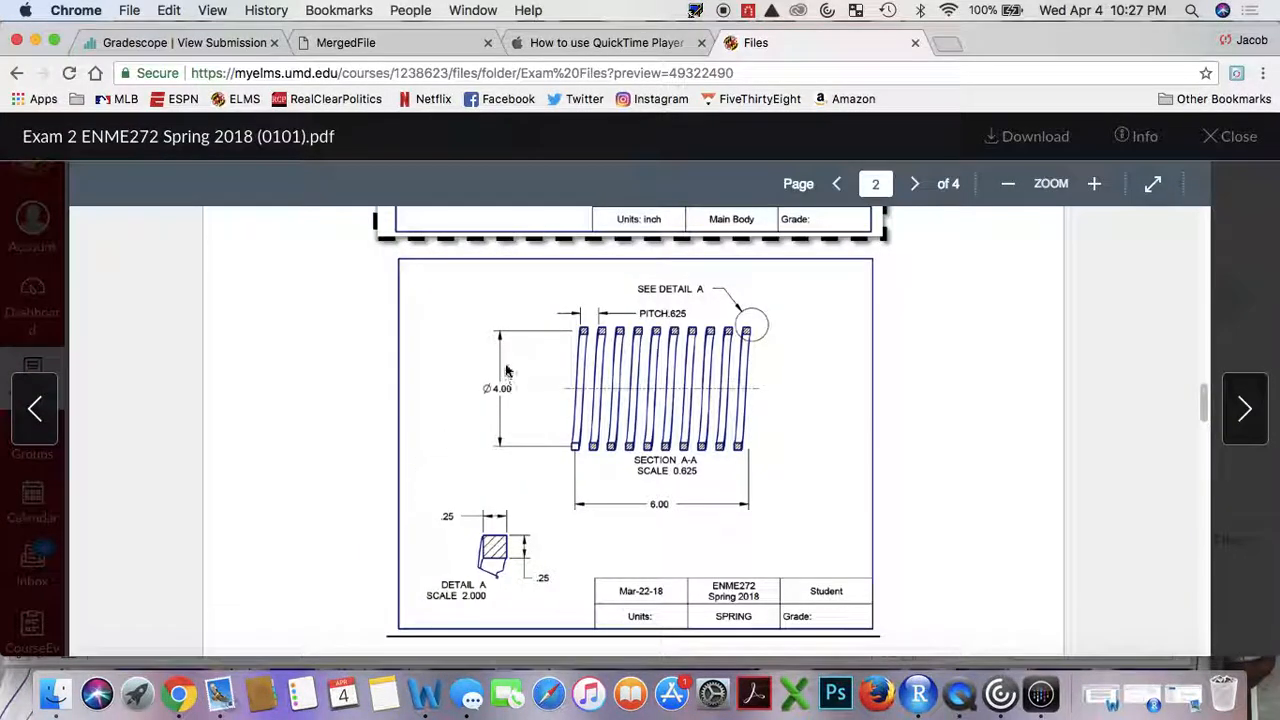
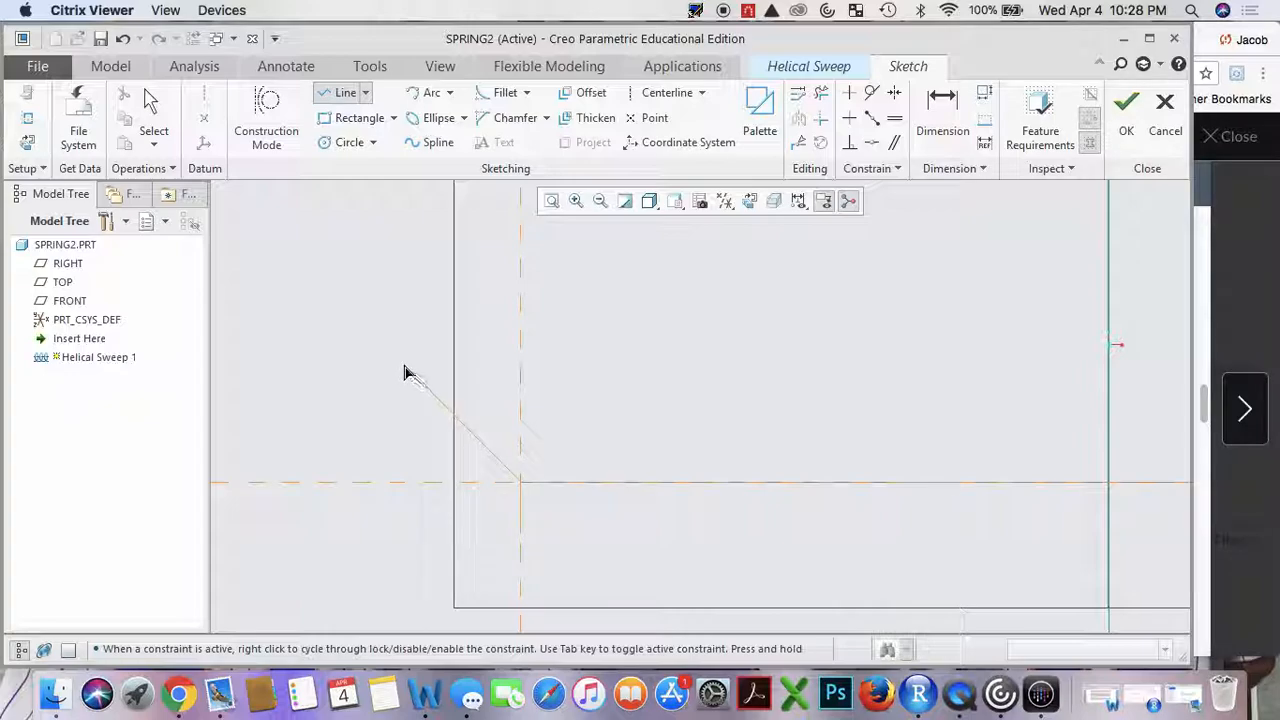
Sketch the section's lower slanted side outward from the bottom of the 0.25 vertical line, ending about 0.55 below the horizontal reference.
click(521, 533)
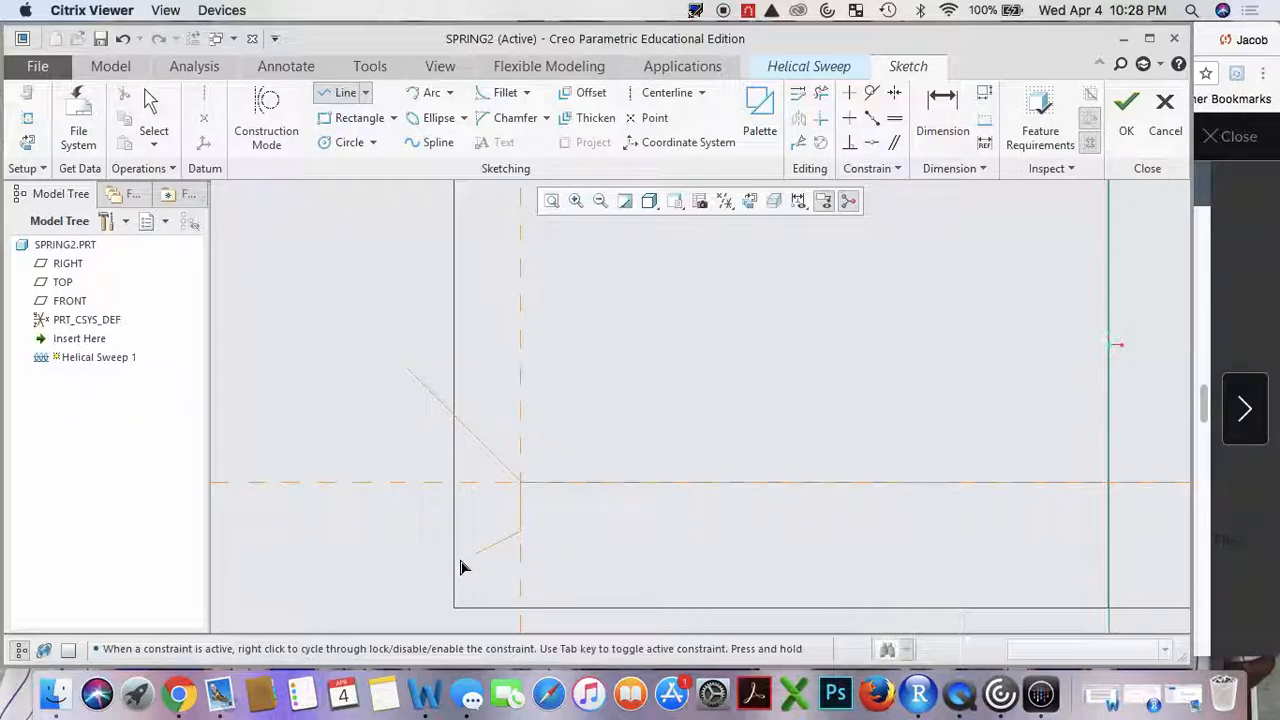
click(352, 590)
middle_click(387, 531)
middle_click(391, 527)
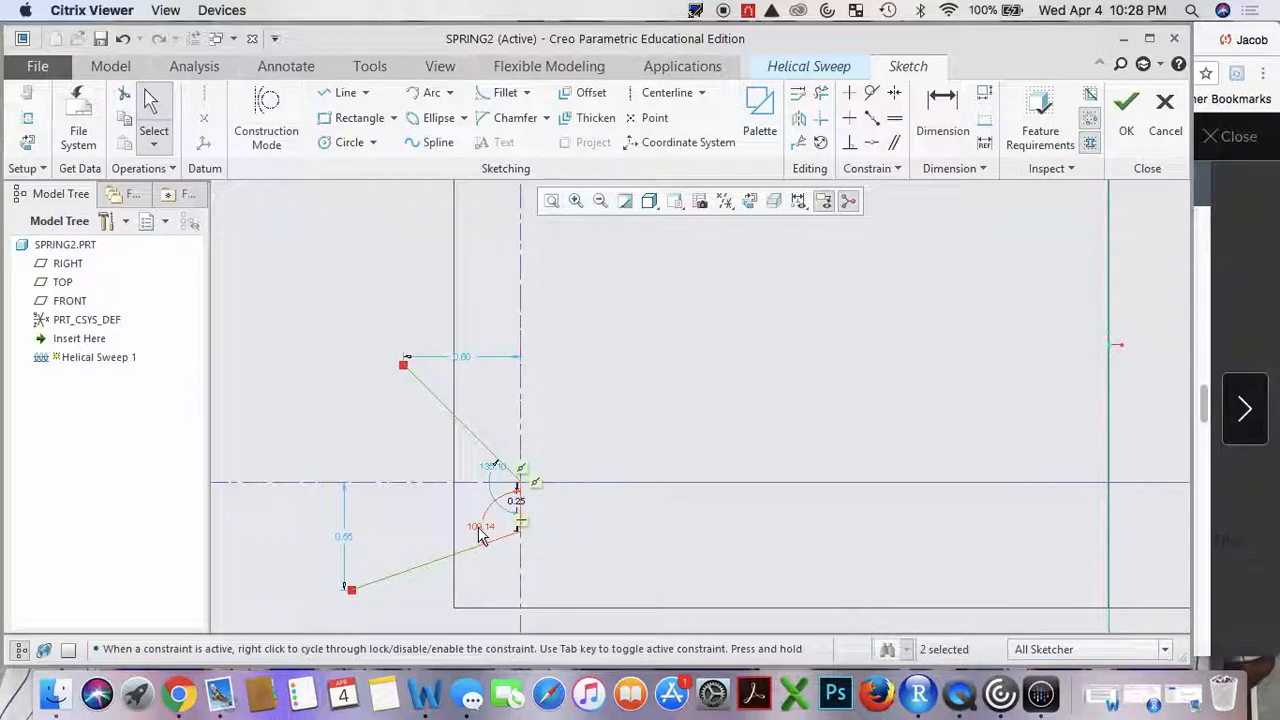
Set the angles between the 0.25 vertical line and both slanted sides of the section to 110 degrees.
double_click(479, 533)
text(110)
key(Return)
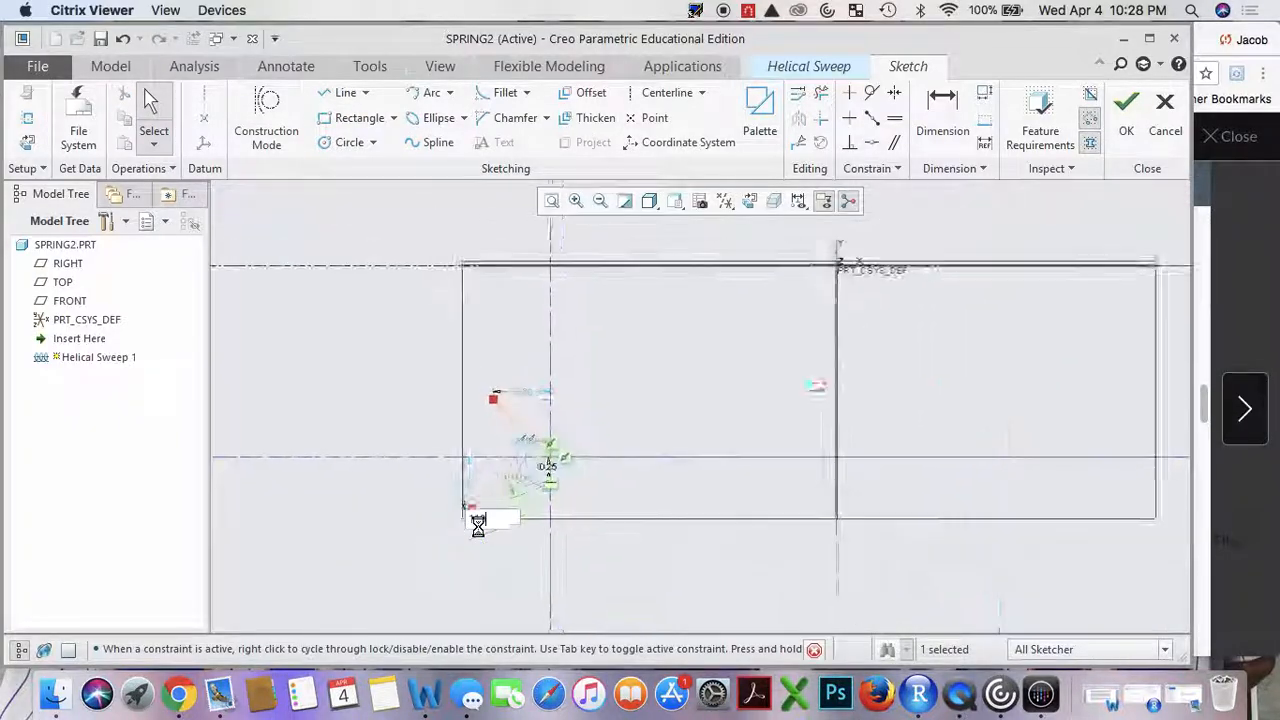
scroll(519, 450, down, 7)
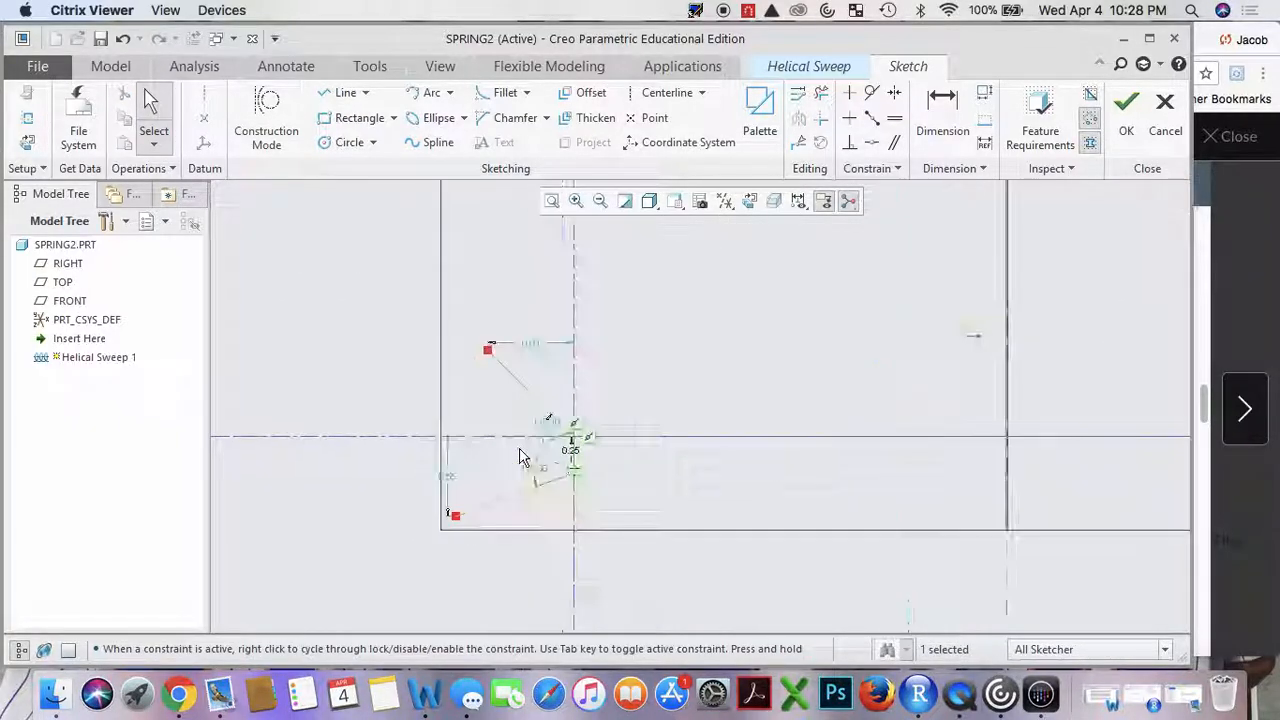
double_click(568, 418)
text(10)
key(Return)
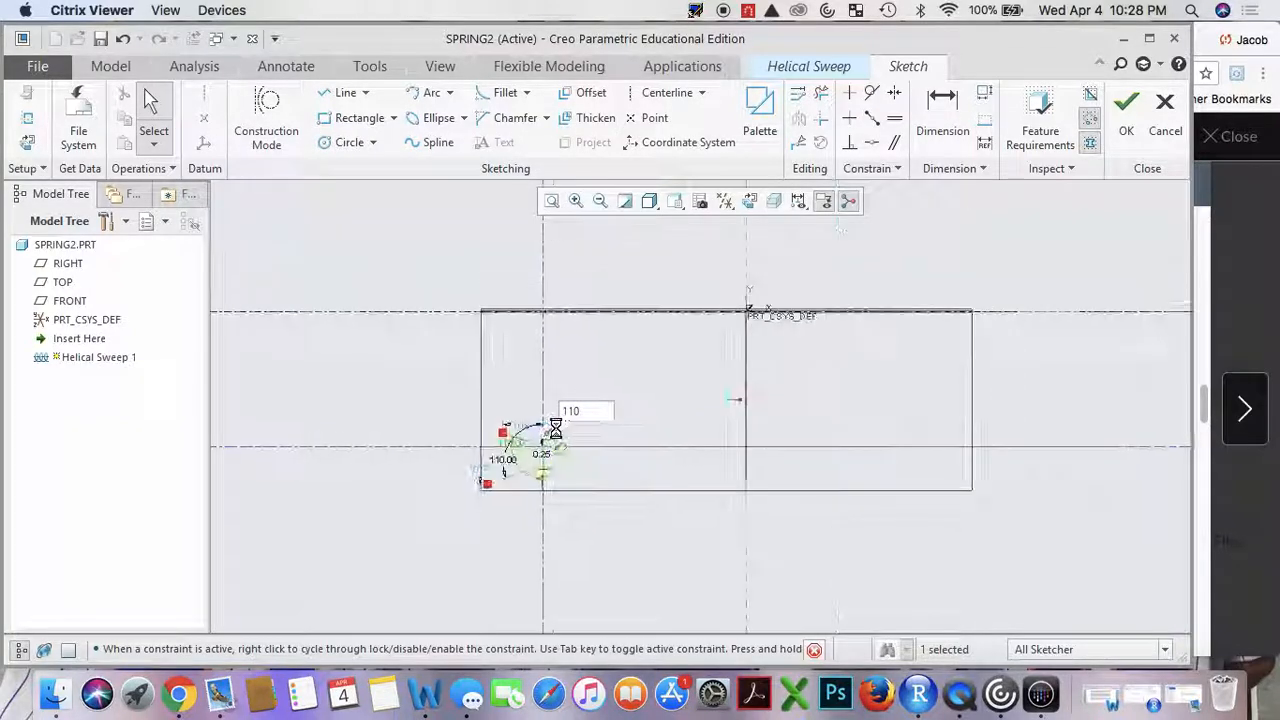
scroll(525, 460, down, 5)
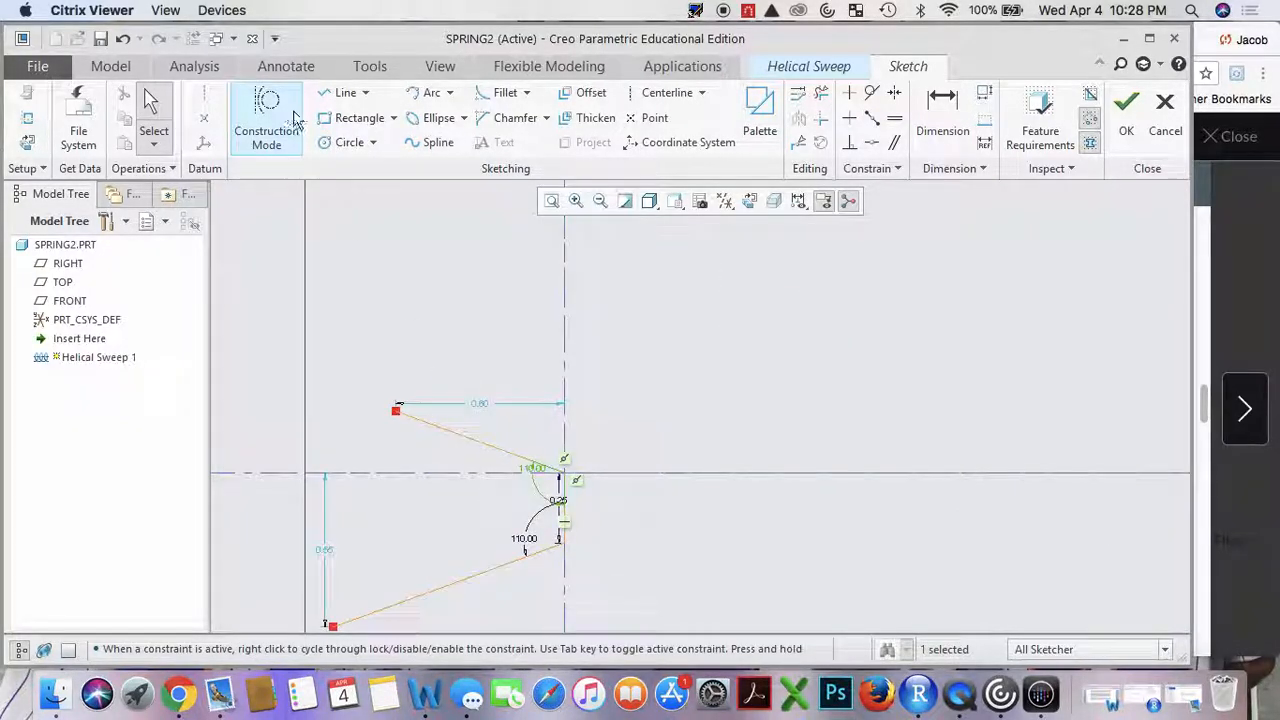
Check the section detail in Chrome, then close the section with a vertical line from the upper slanted side's free end to the lower side.
click(180, 690)
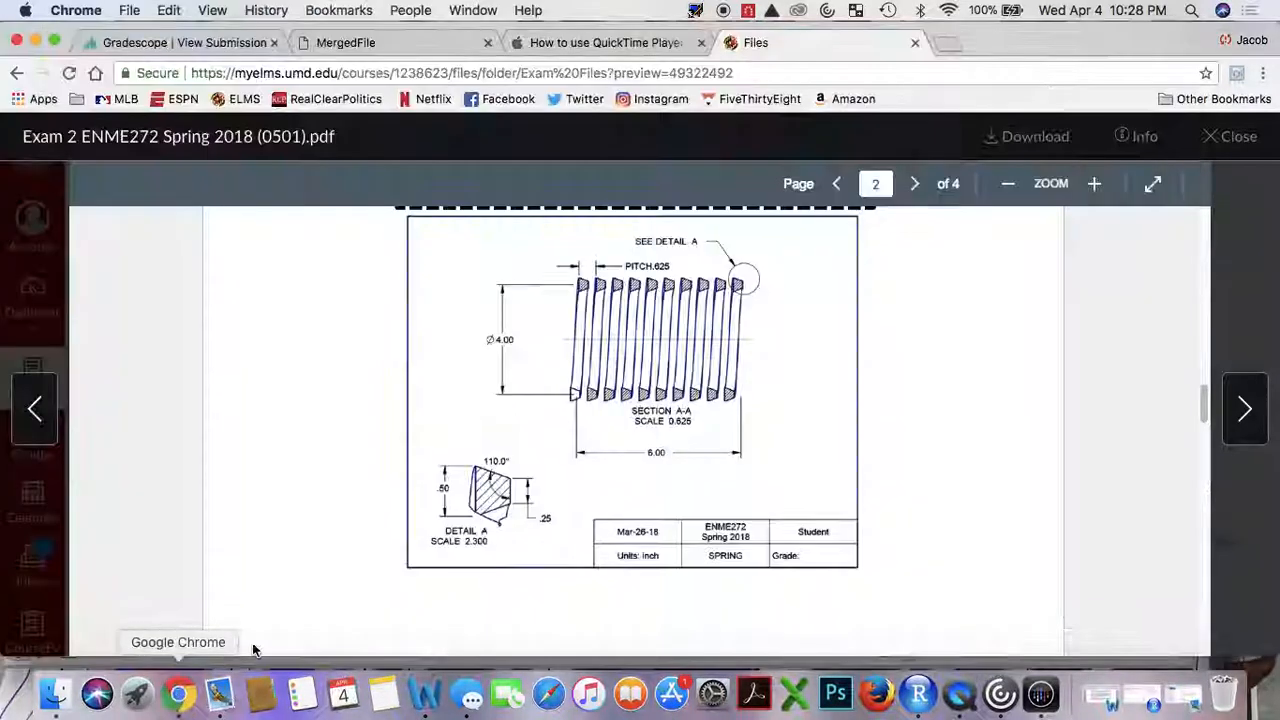
click(1042, 693)
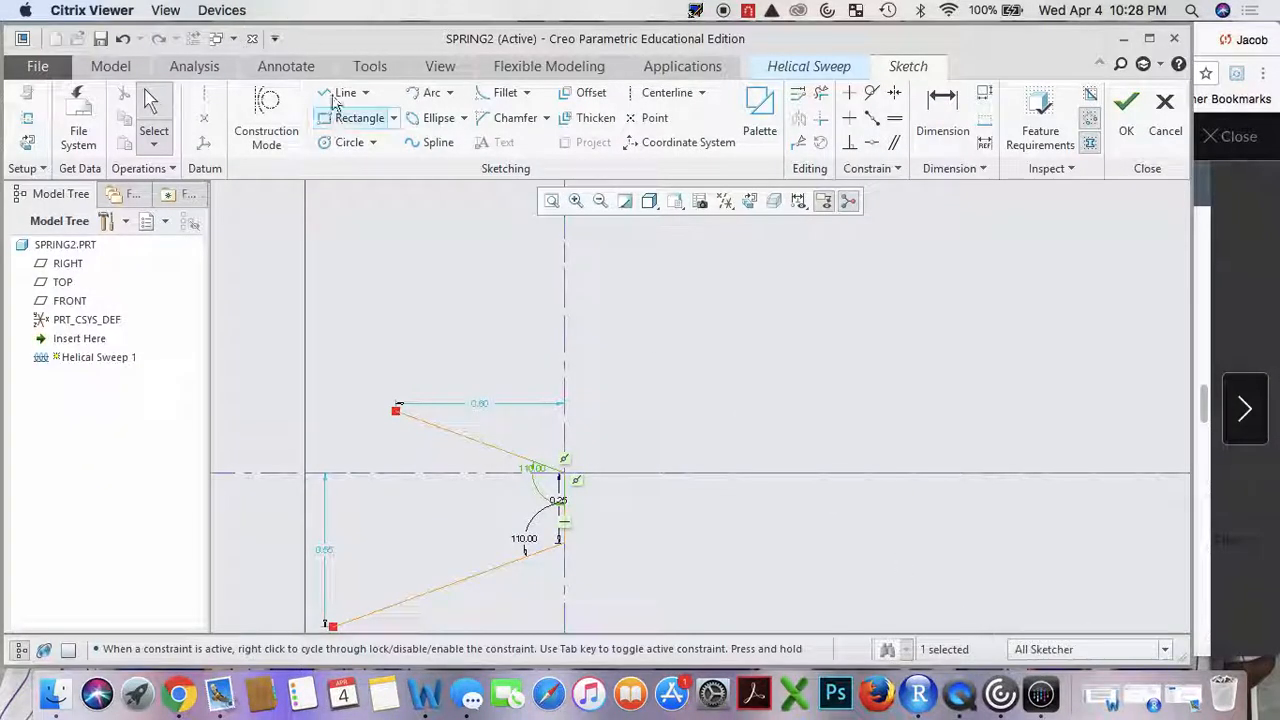
click(341, 92)
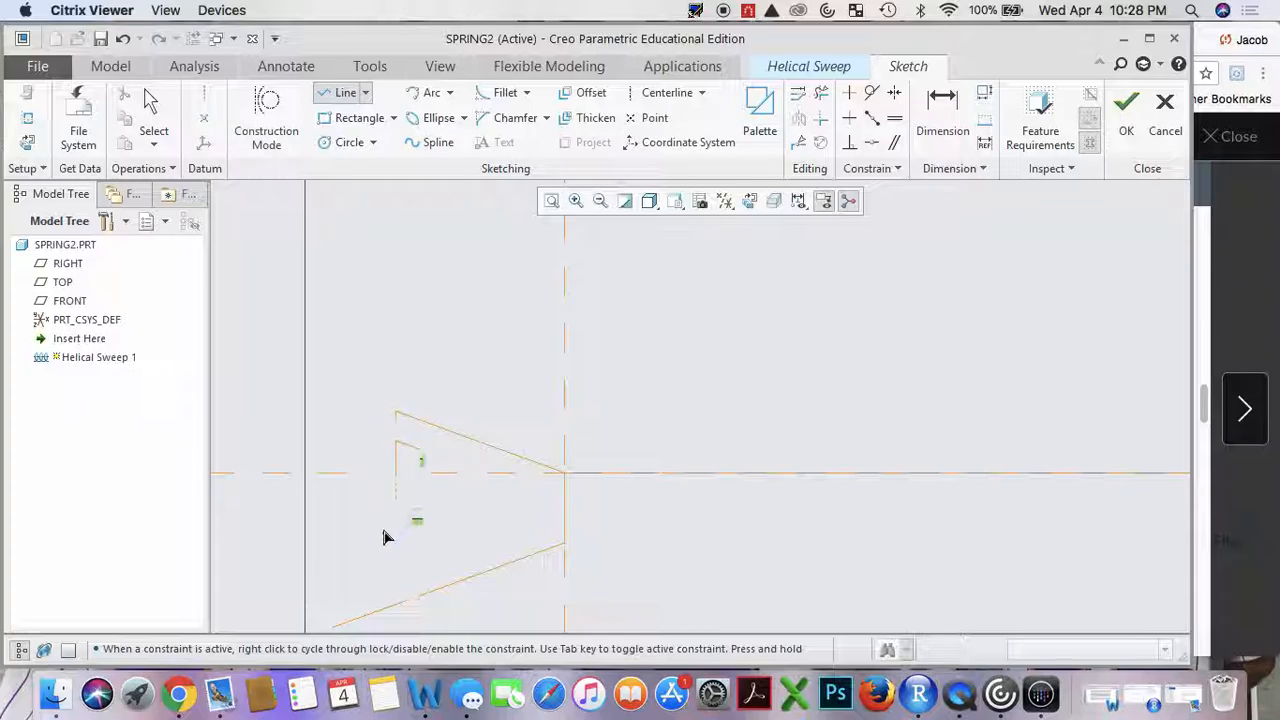
click(397, 604)
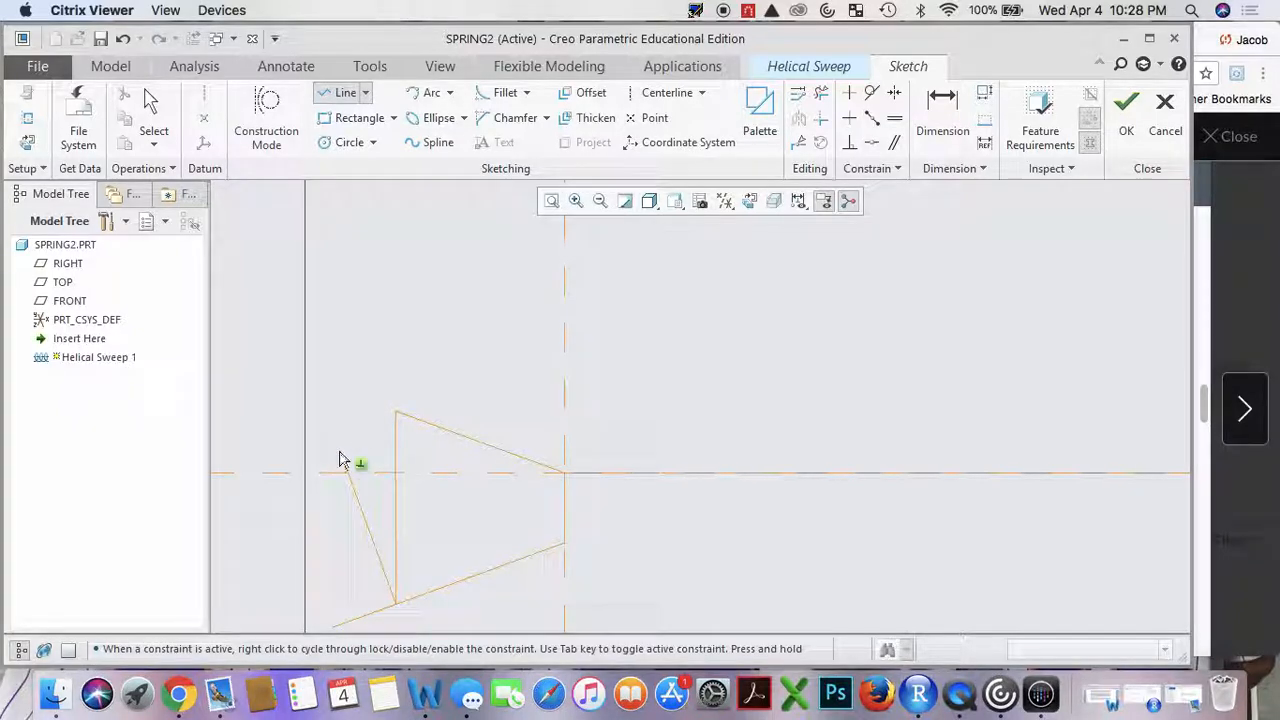
middle_click(340, 459)
middle_click(318, 553)
Recheck the detail view in Chrome, then dimension the section's long vertical side at 0.5.
click(180, 692)
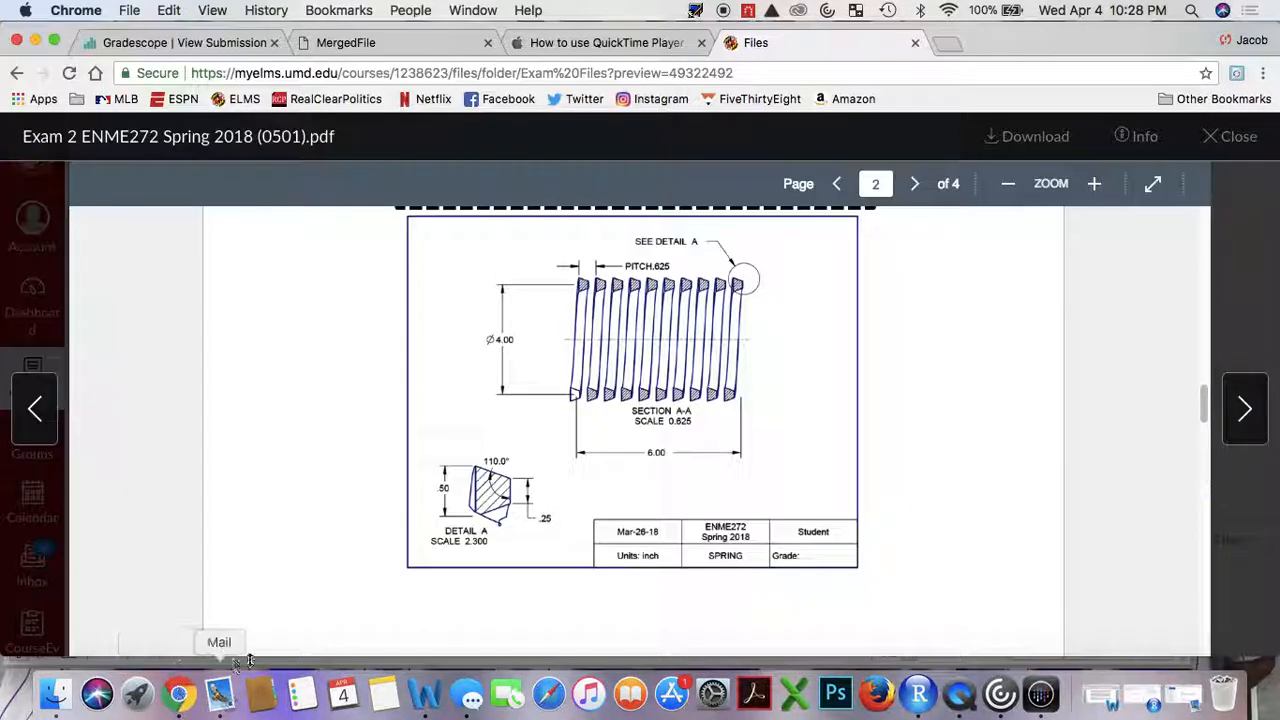
click(1040, 693)
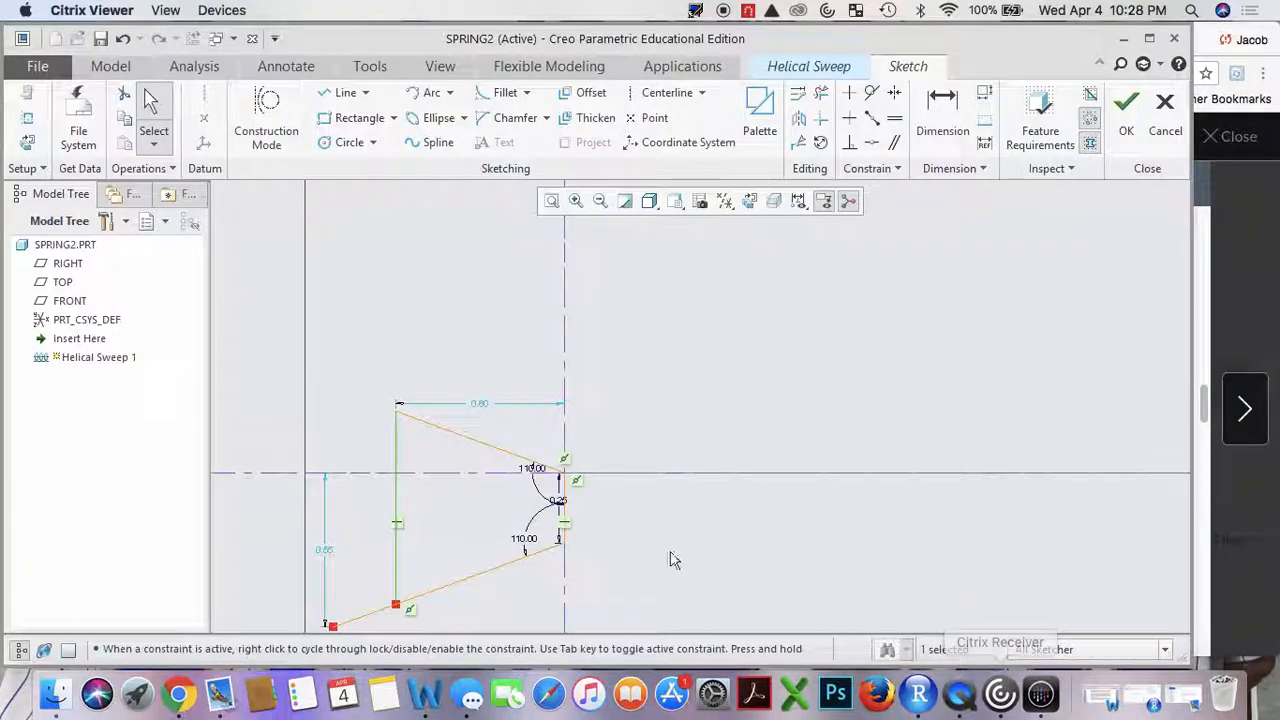
click(945, 105)
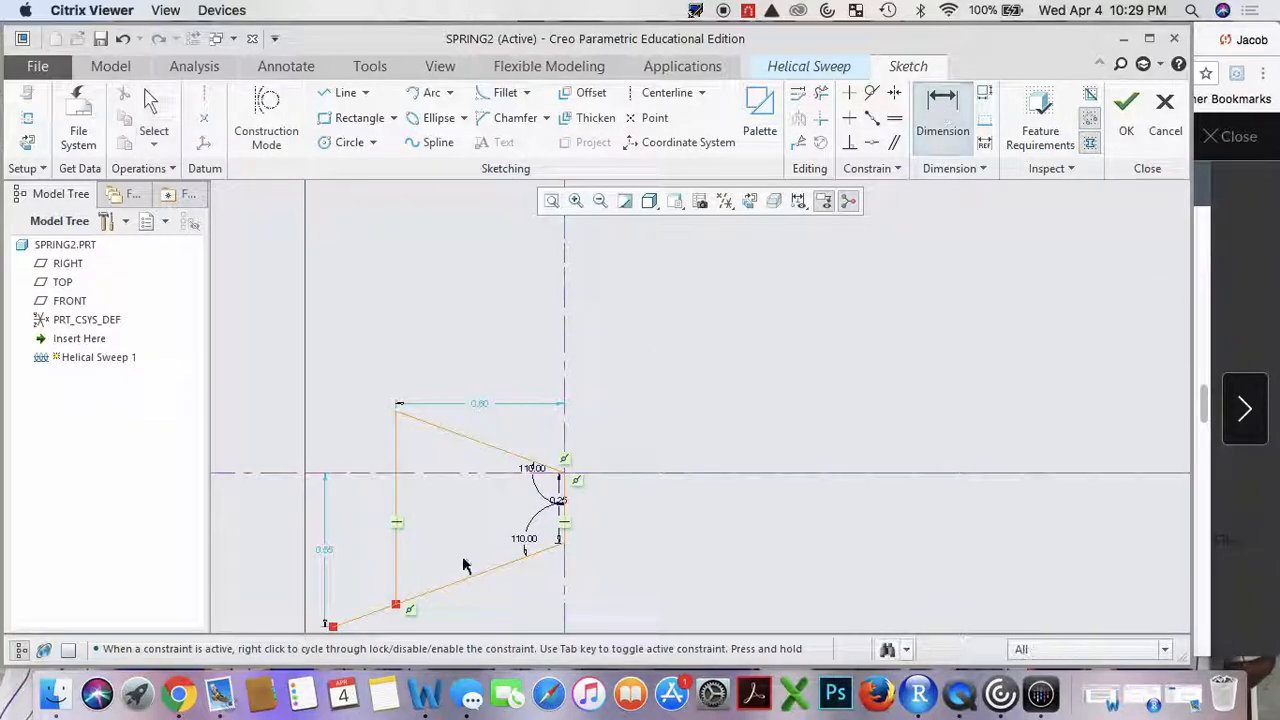
click(396, 508)
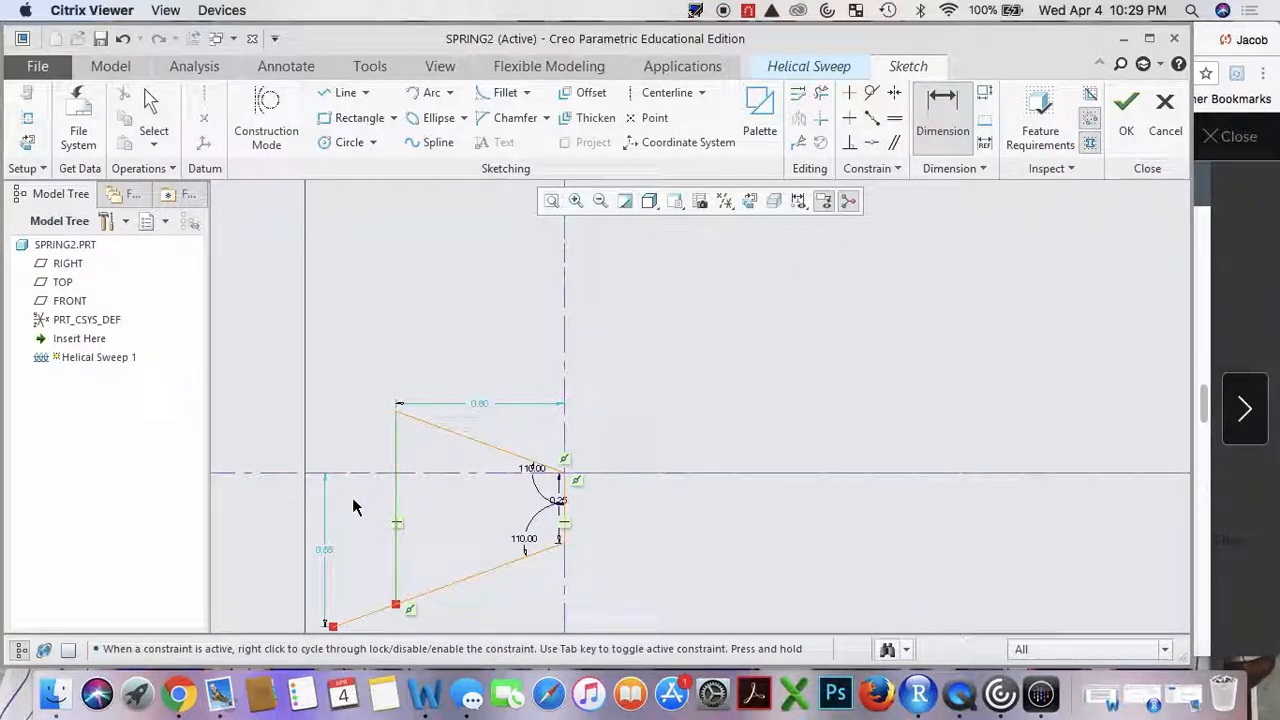
middle_click(353, 507)
text(0.)
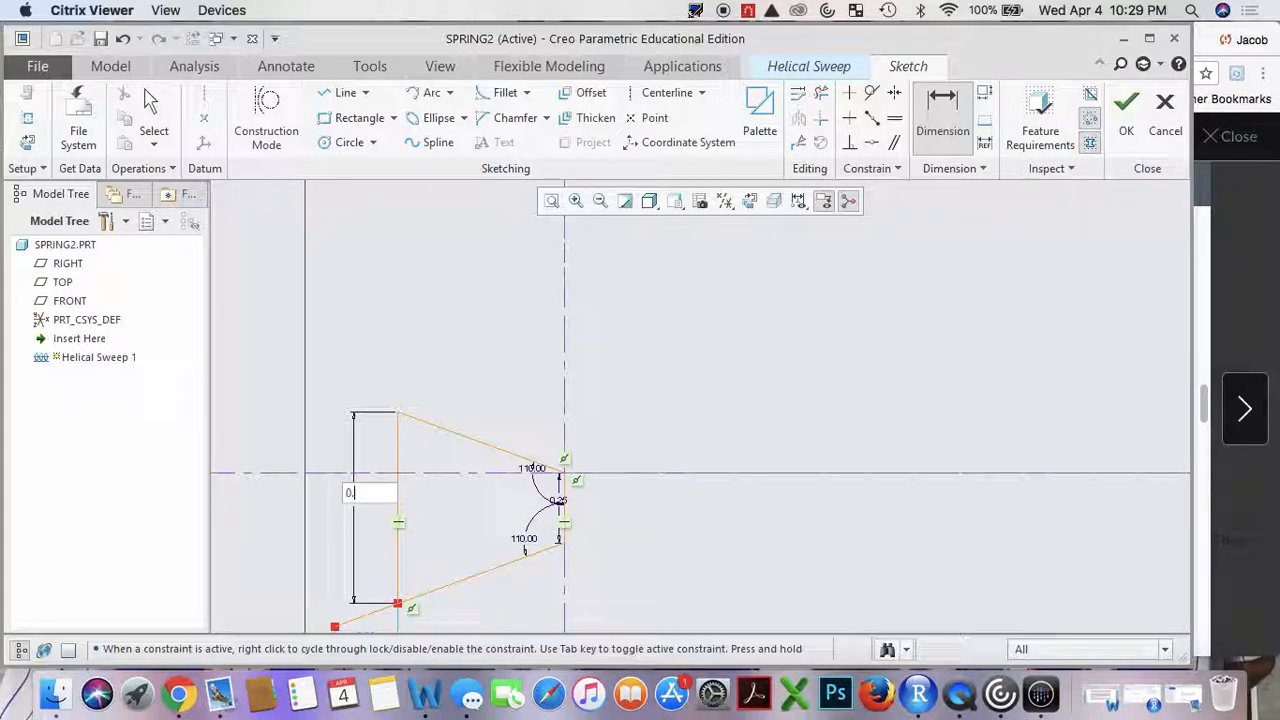
text(5)
key(Return)
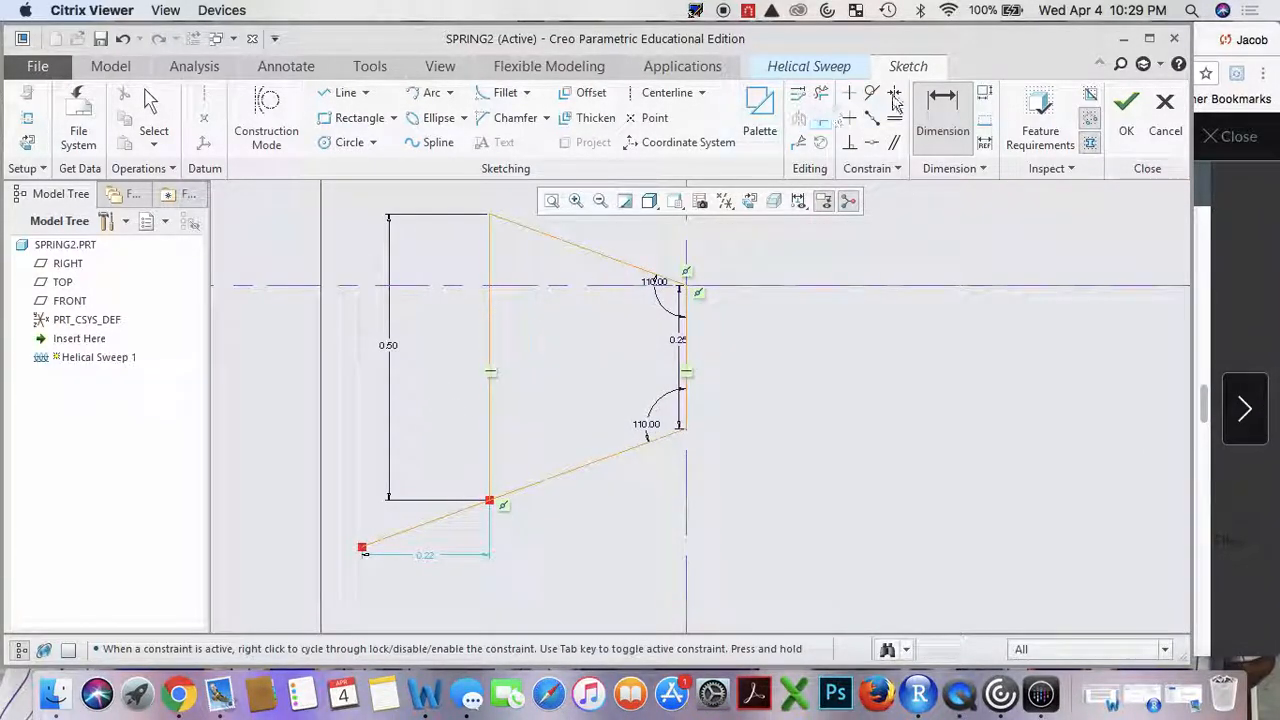
middle_click(1000, 267)
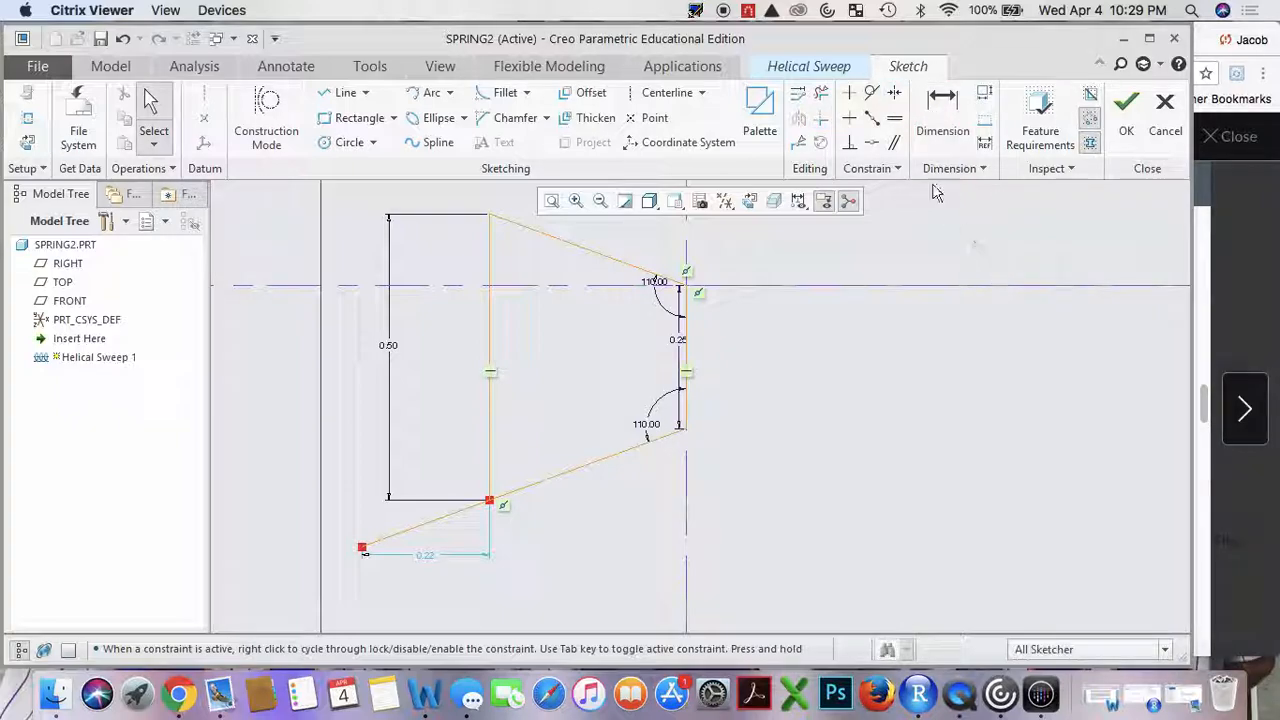
Trim the lower slanted side's overhang beyond the long vertical side and finish the section sketch.
click(821, 92)
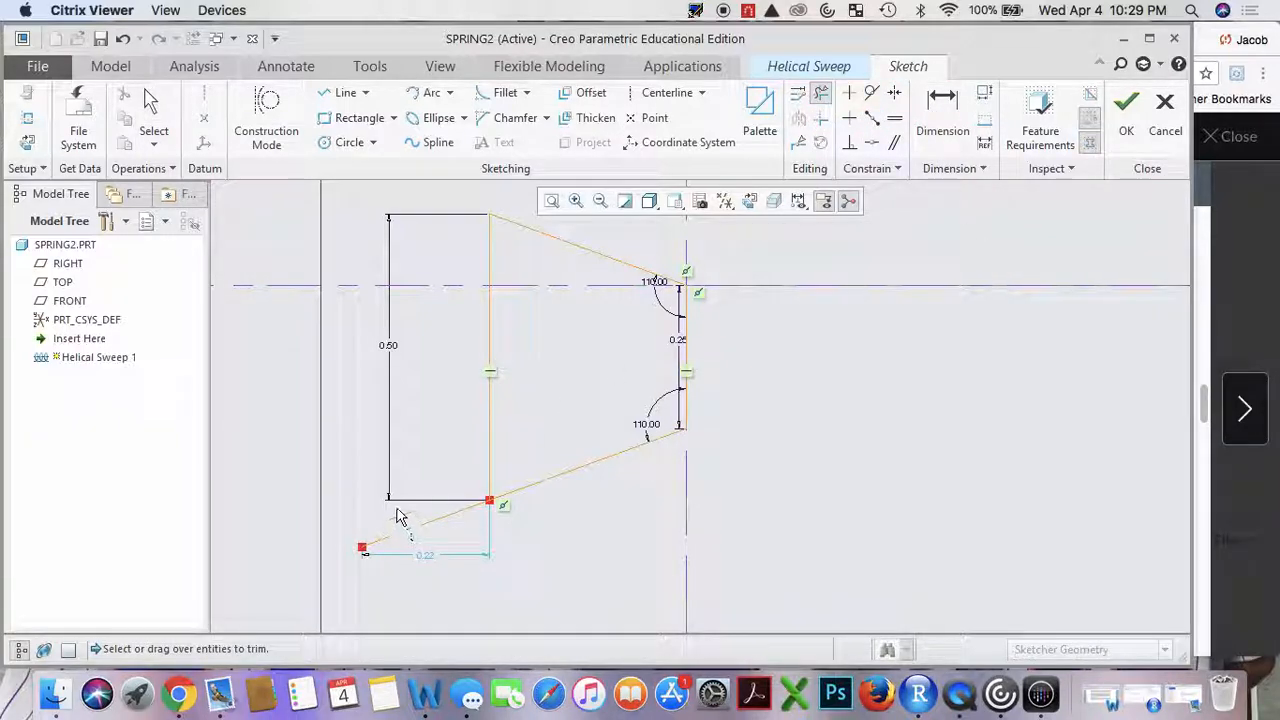
drag(397, 516, 449, 559)
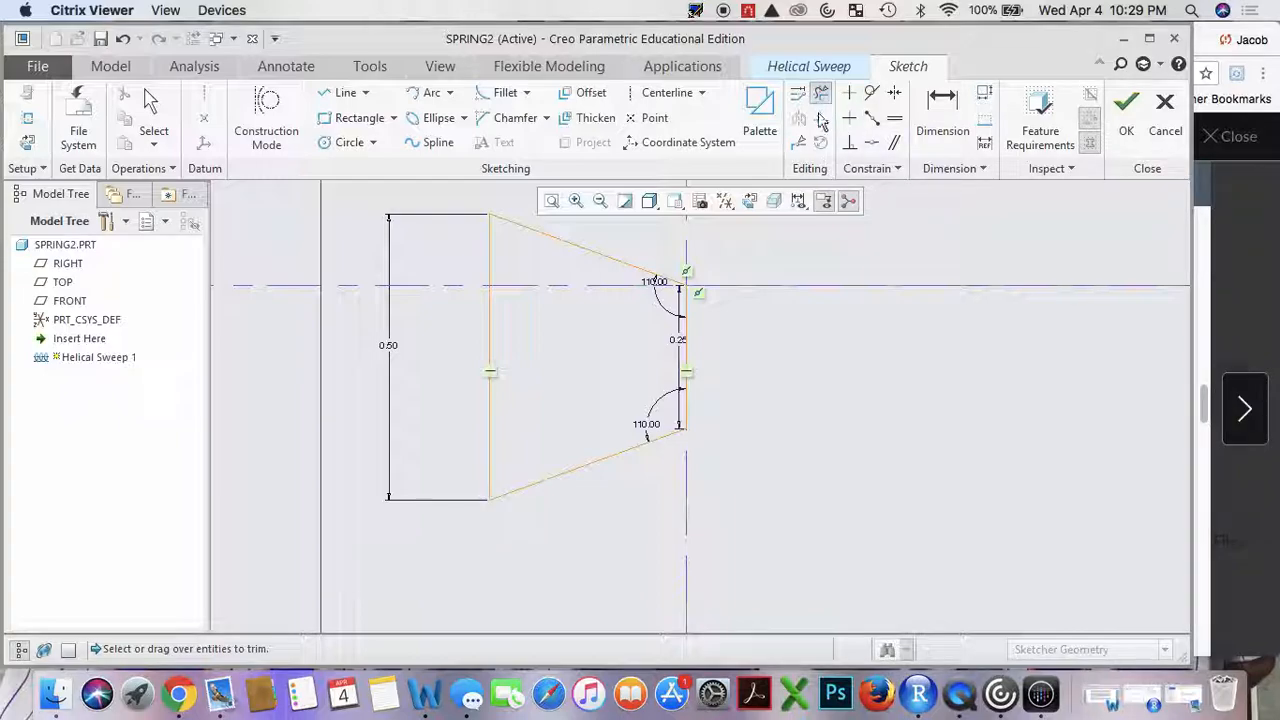
scroll(798, 300, up, 5)
scroll(800, 285, down, 4)
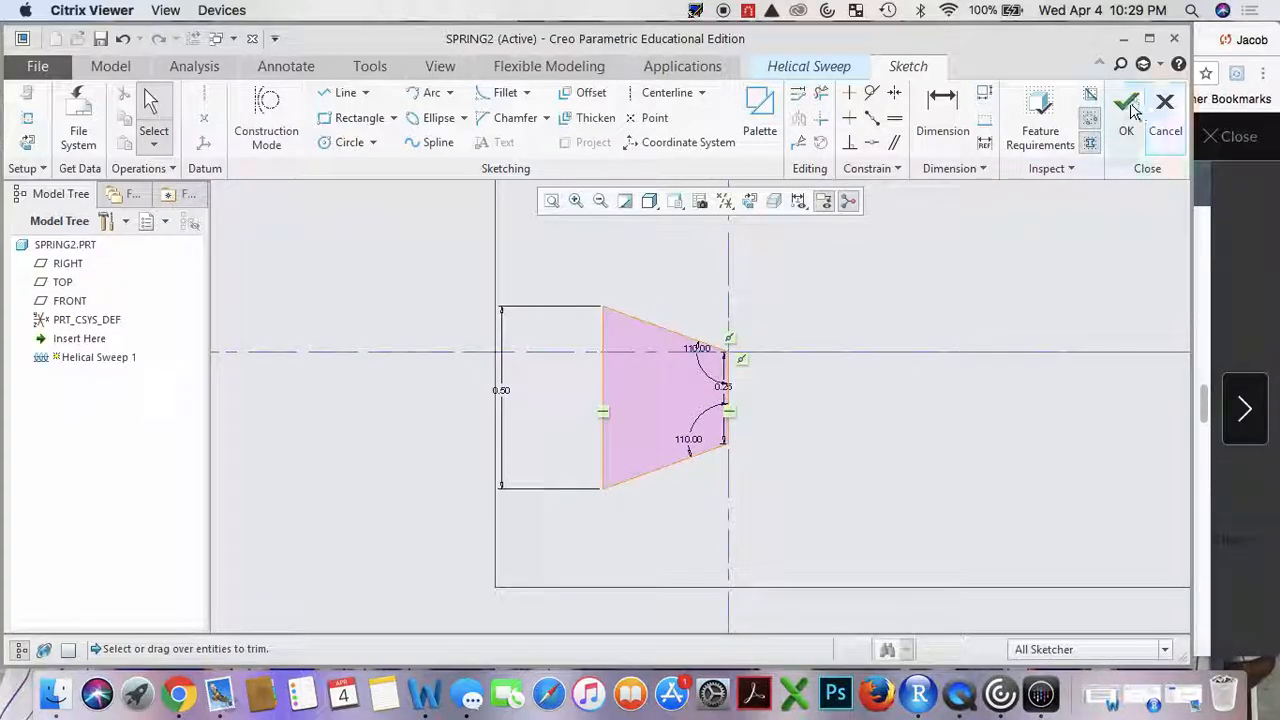
click(1124, 110)
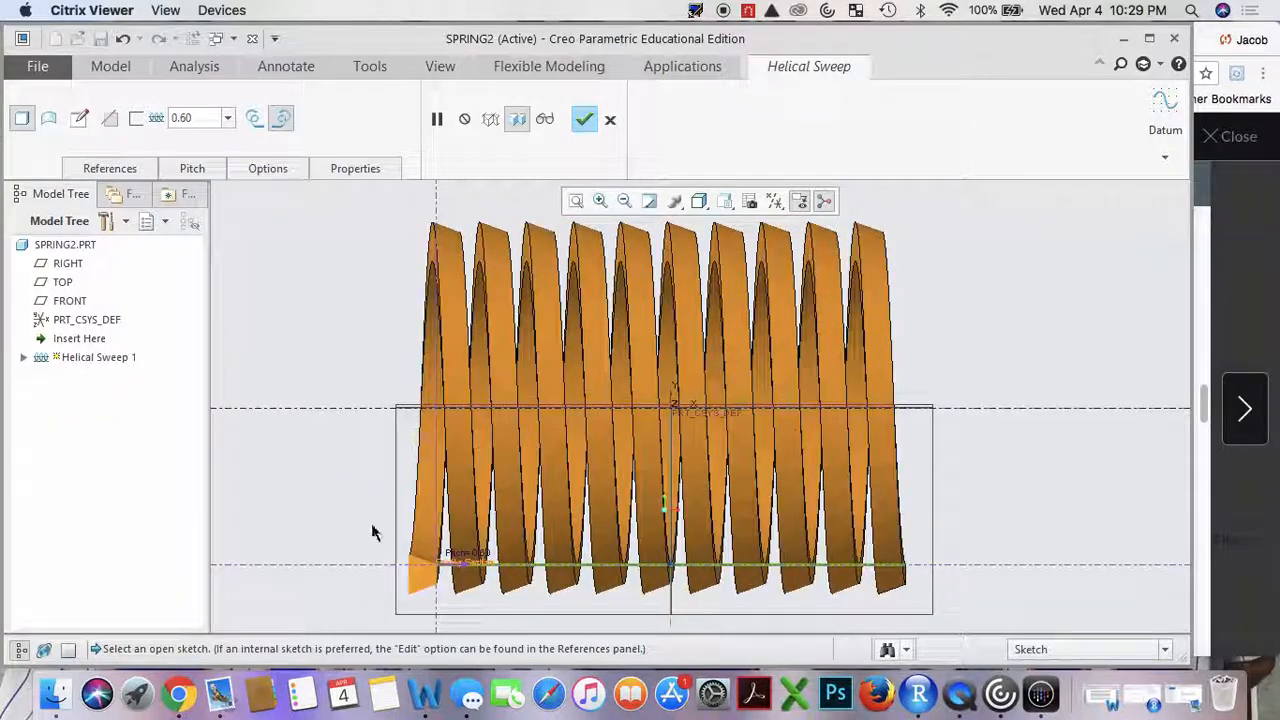
Check the pitch on the drawing in Chrome, then set the helical sweep's pitch to 0.625 and complete the feature.
click(181, 706)
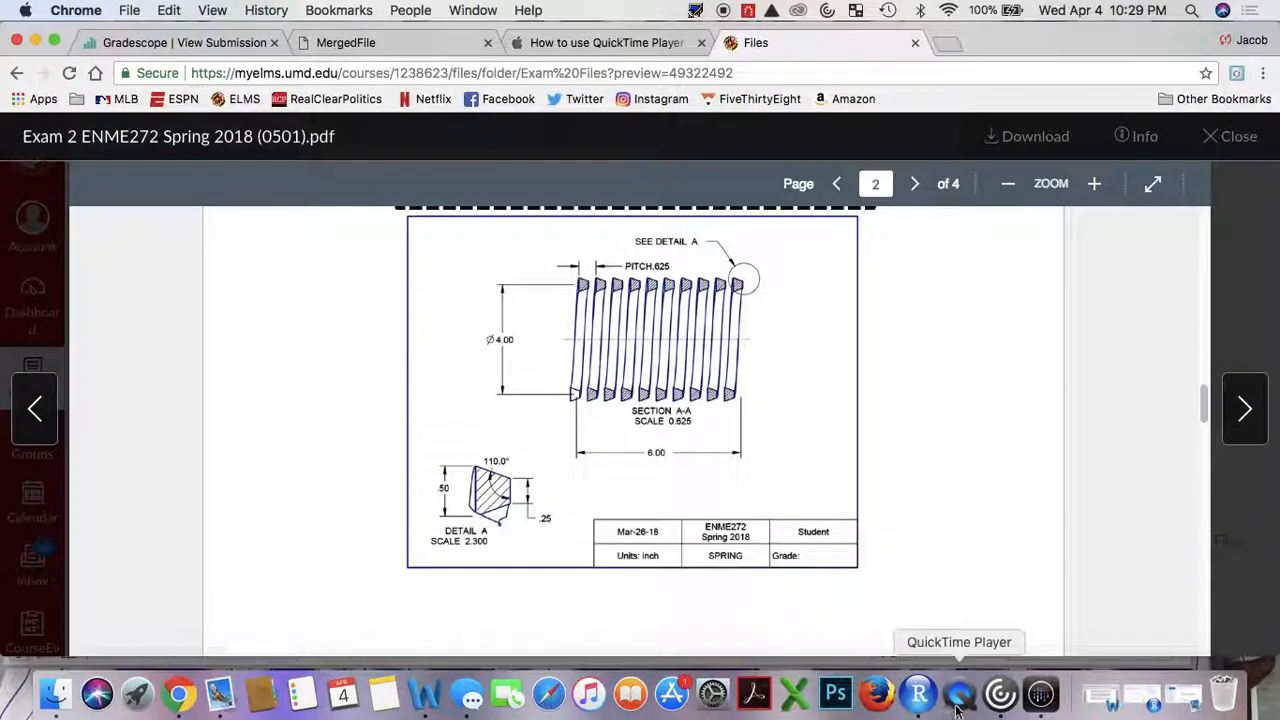
click(1040, 700)
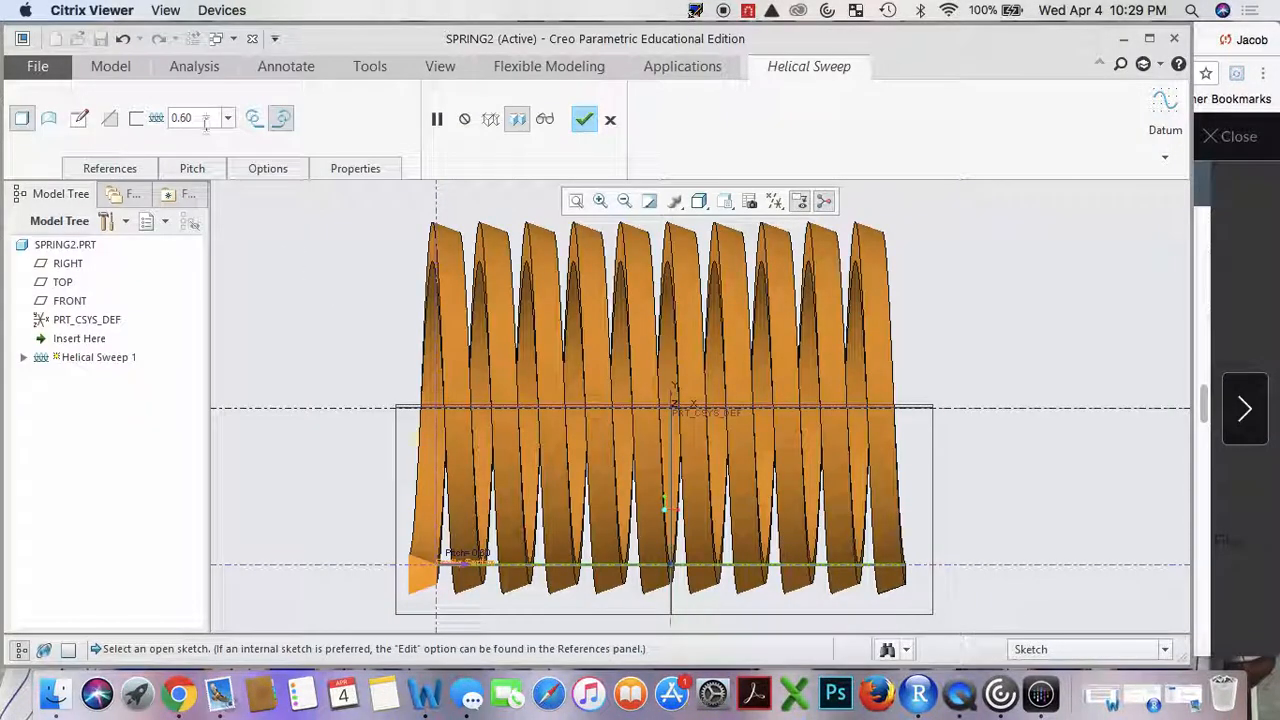
text(0.62)
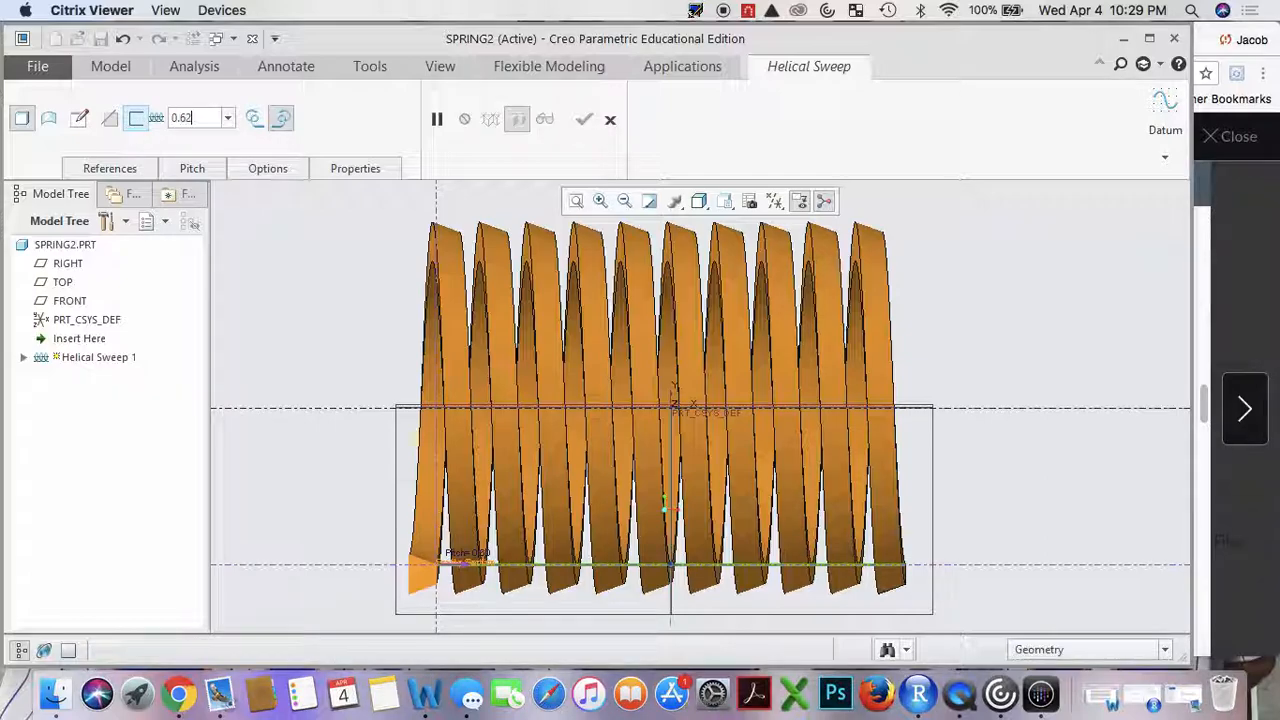
text(5)
key(Return)
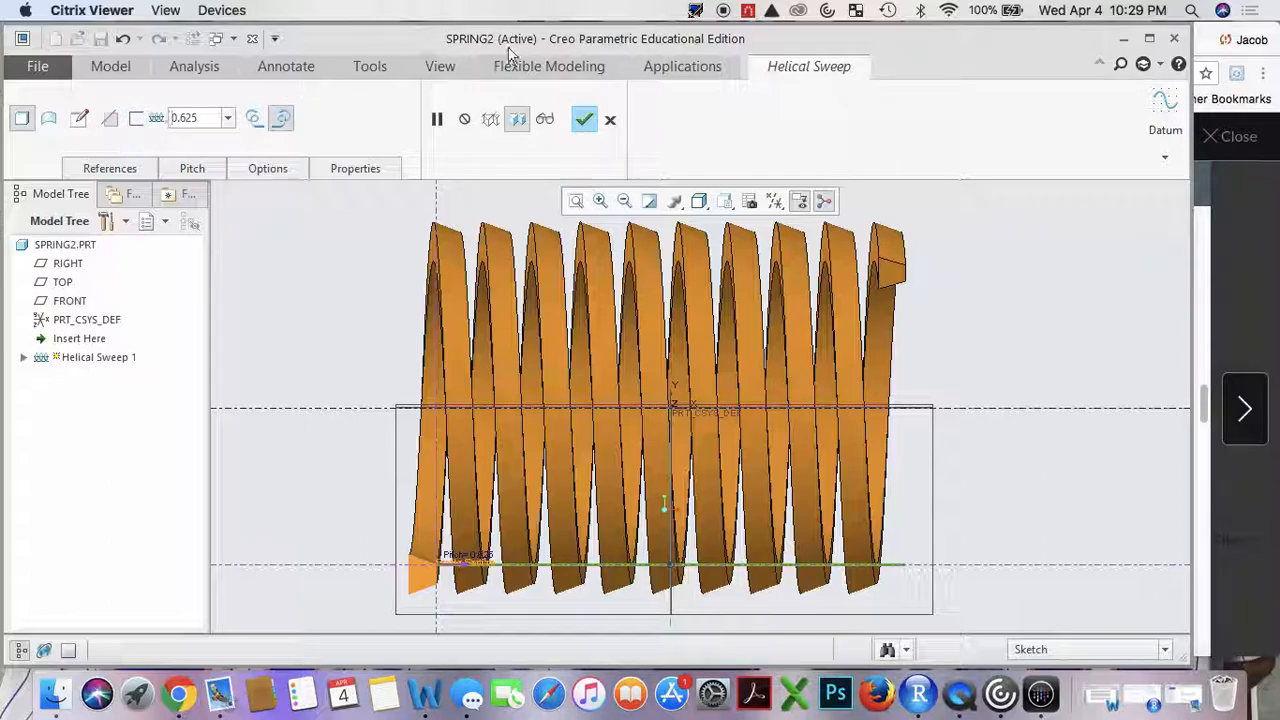
click(584, 119)
Compare the finished spring with the drawing in Chrome, then save SPRING2.PRT in the Exam 2 folder.
scroll(1039, 437, up, 3)
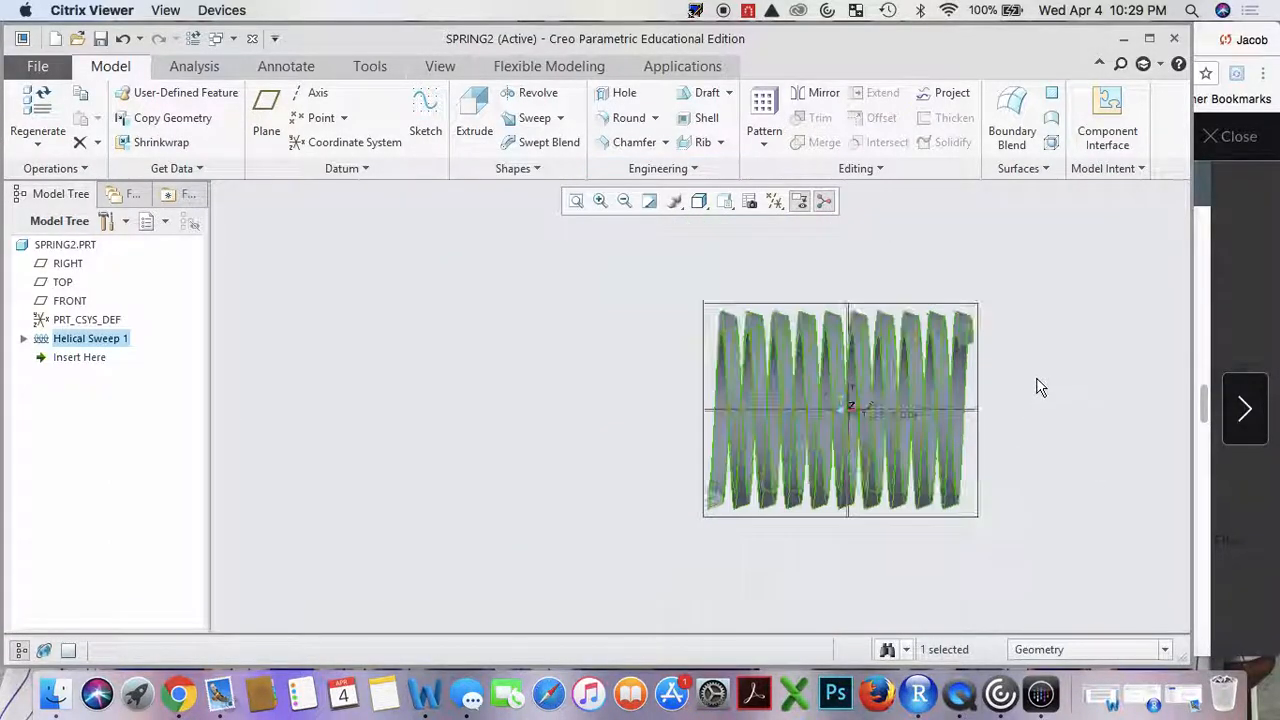
click(178, 694)
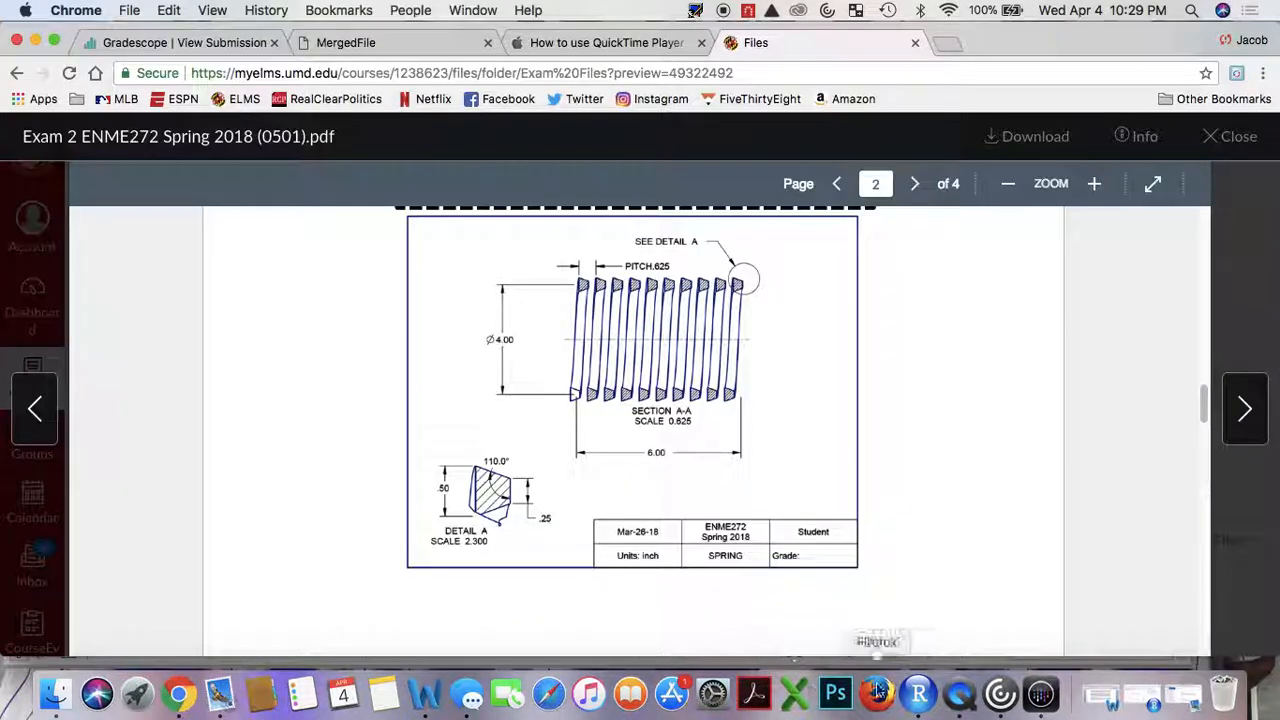
click(1045, 692)
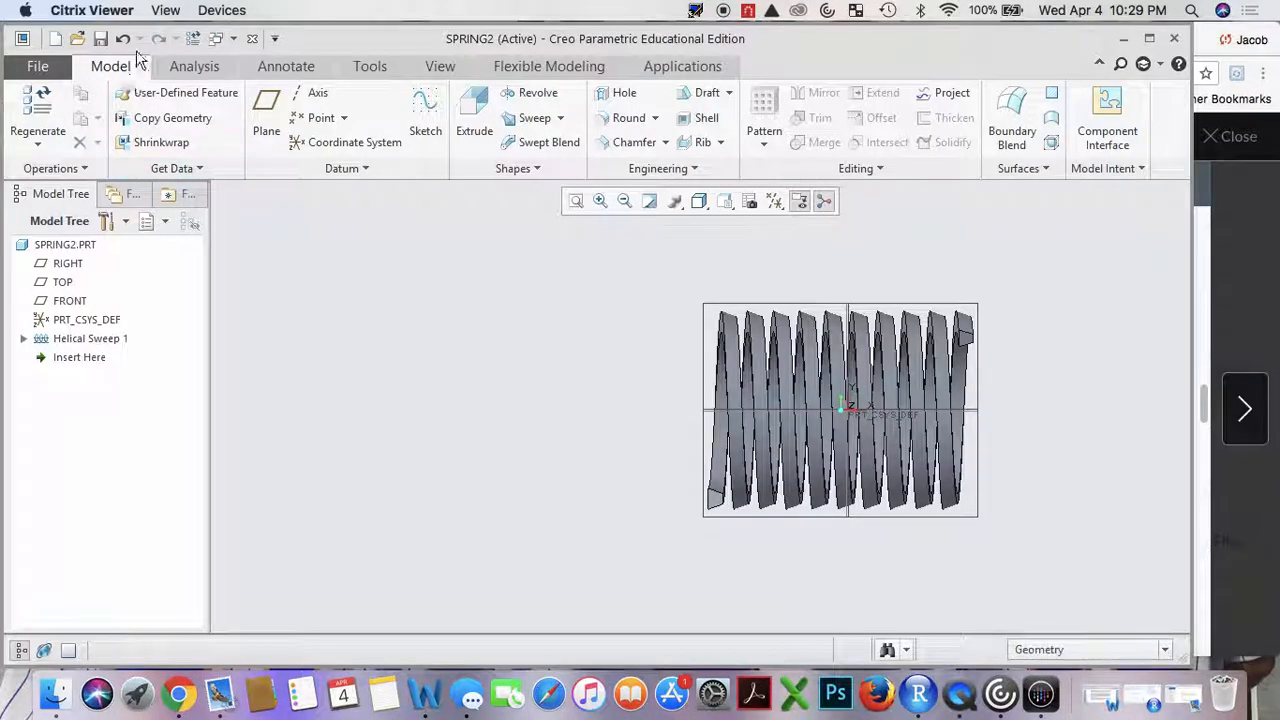
click(100, 38)
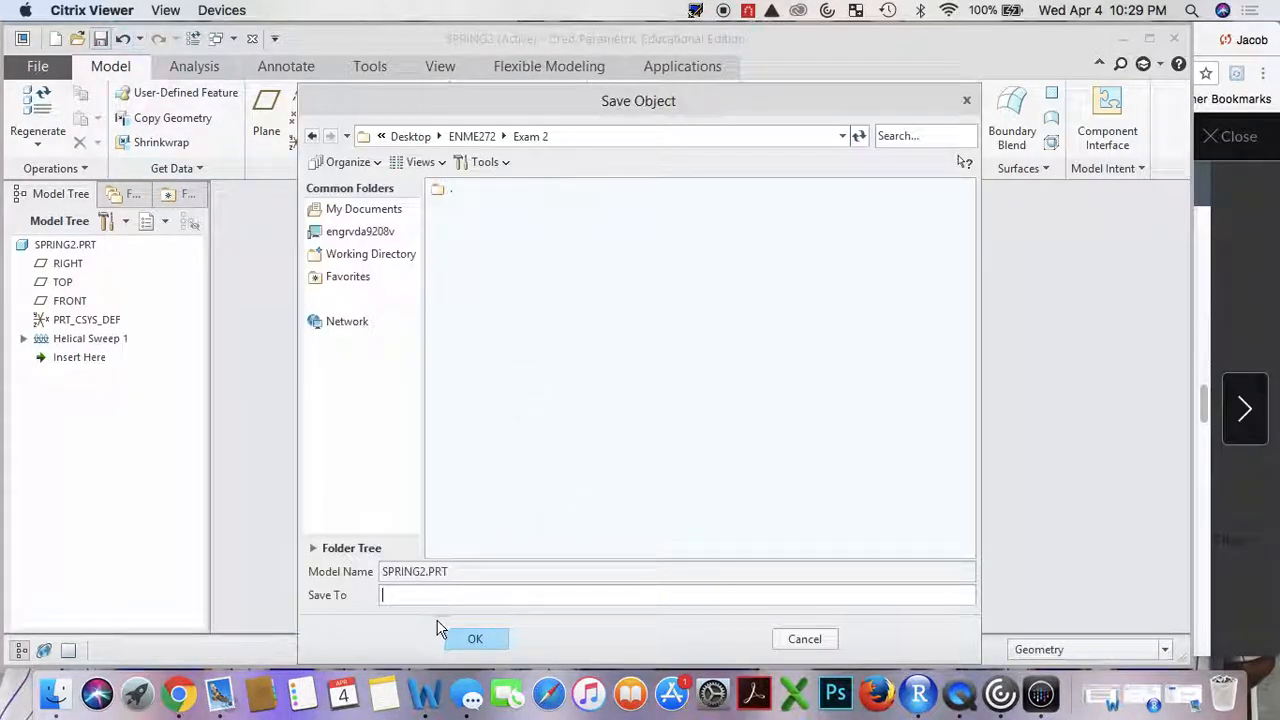
click(478, 639)
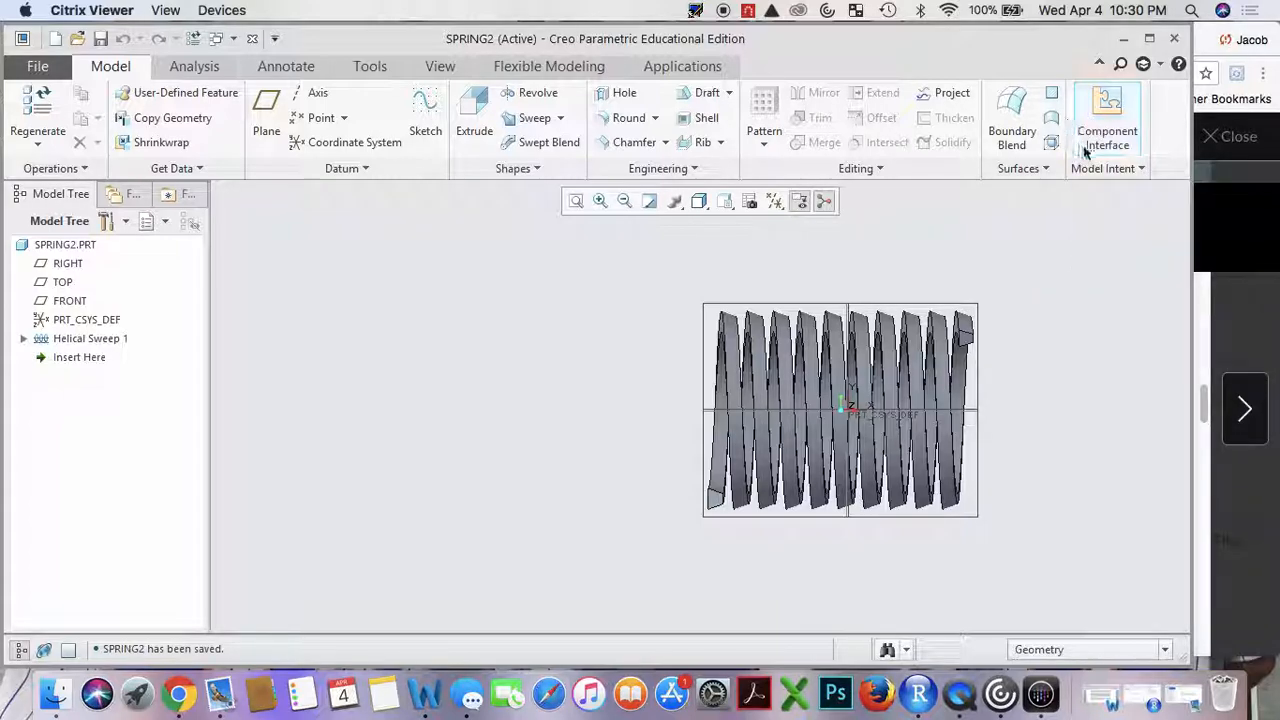
Open the SPRING2 part's parameters and add a new parameter named PART_NO.
click(1105, 170)
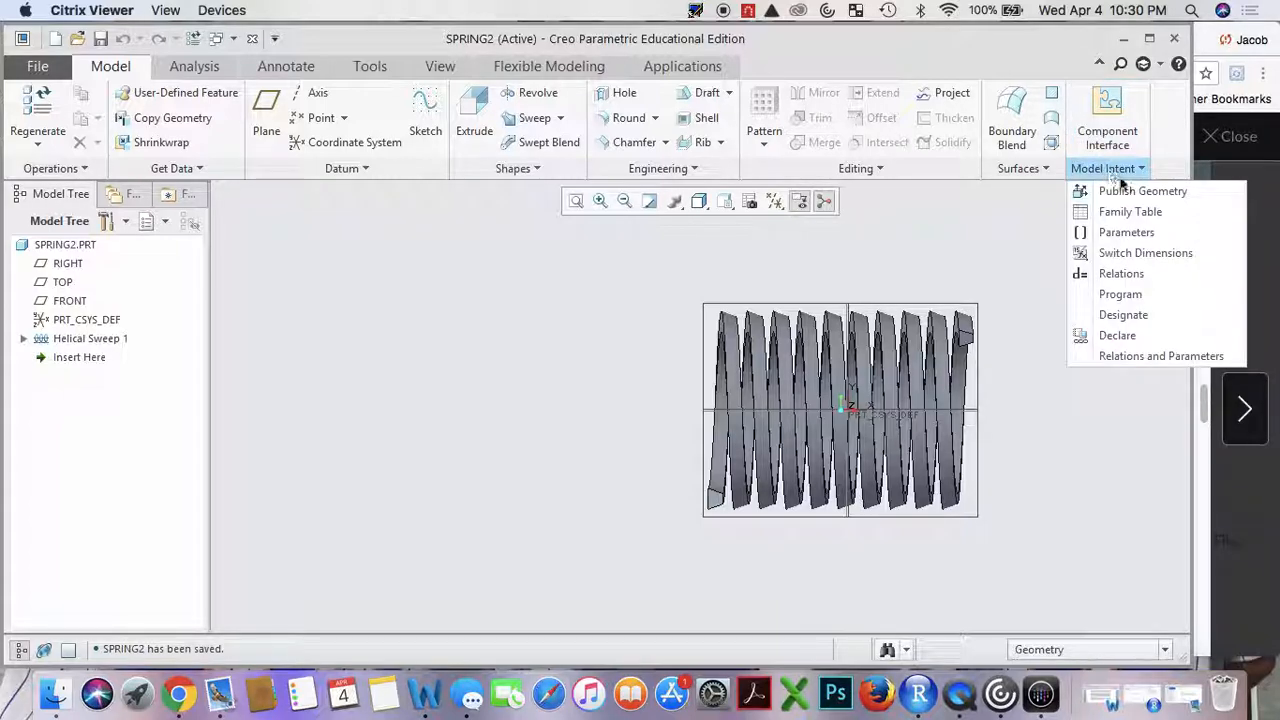
click(1135, 232)
click(737, 409)
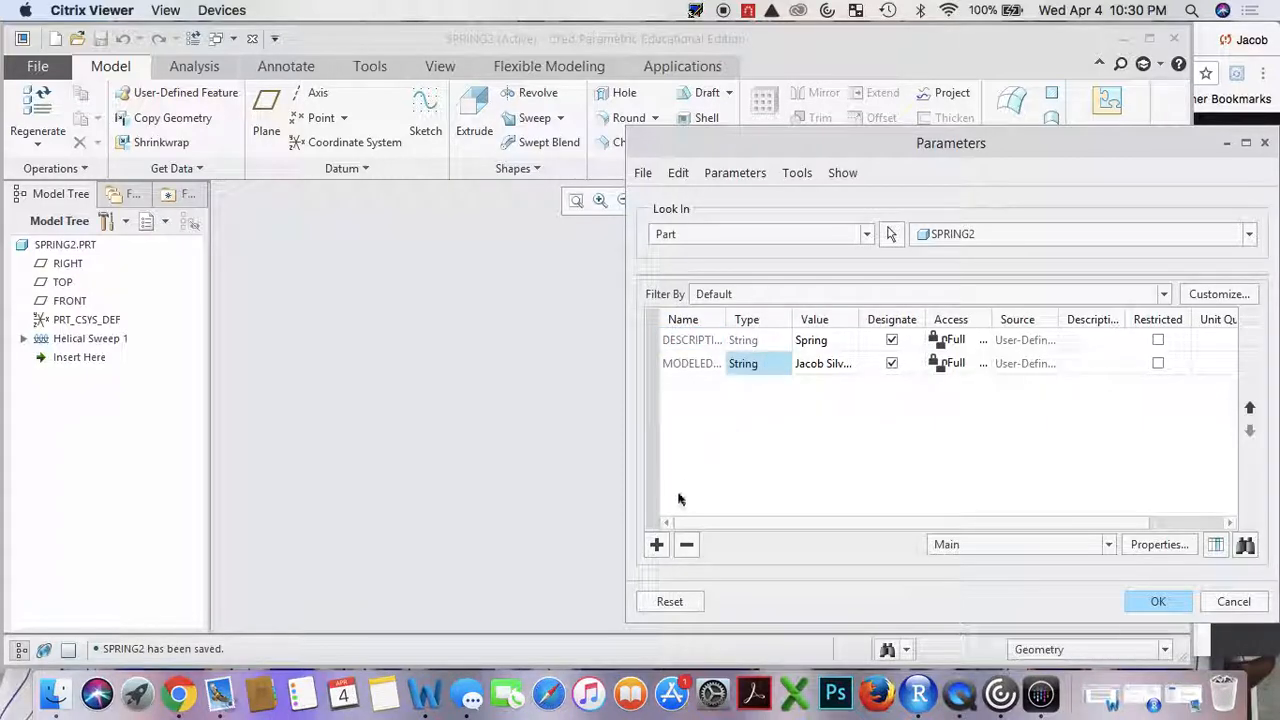
click(656, 545)
click(656, 545)
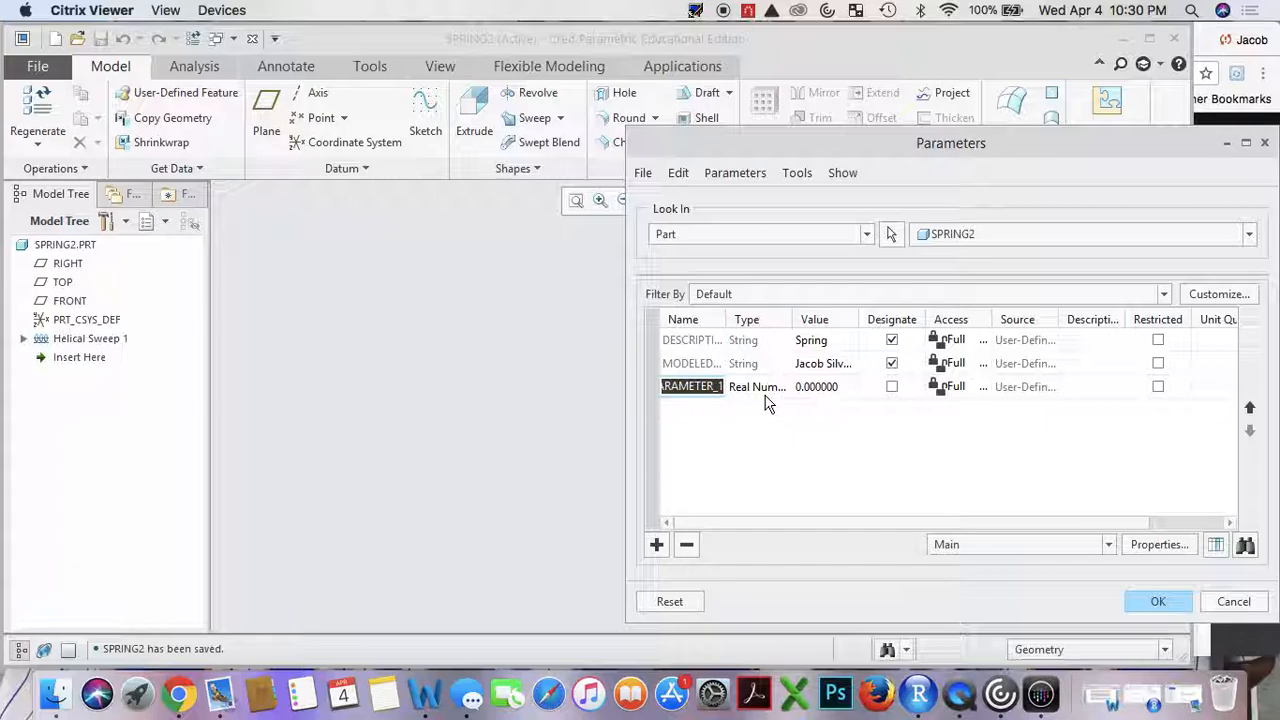
text(Part)
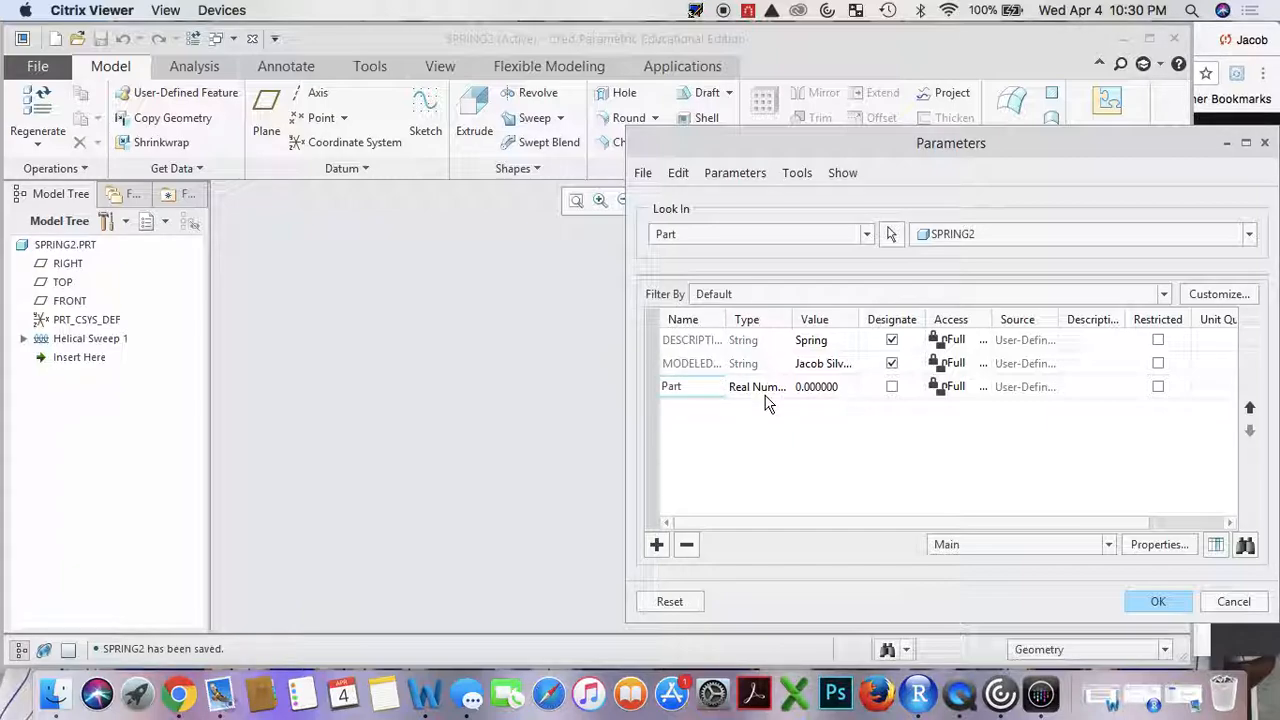
key(BackSpace)
key(BackSpace)
key(BackSpace)
text(ART)
Make PART_NO a string parameter with the value A-002 and designate it.
click(780, 391)
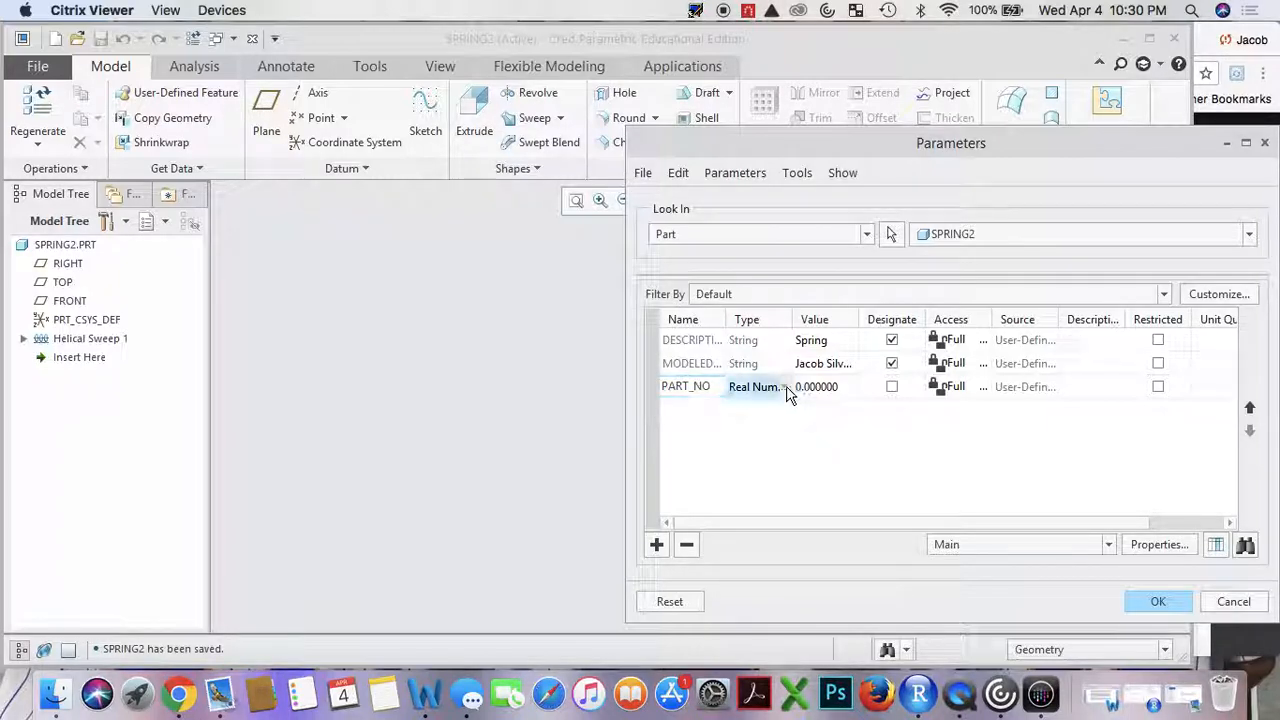
click(785, 388)
click(766, 442)
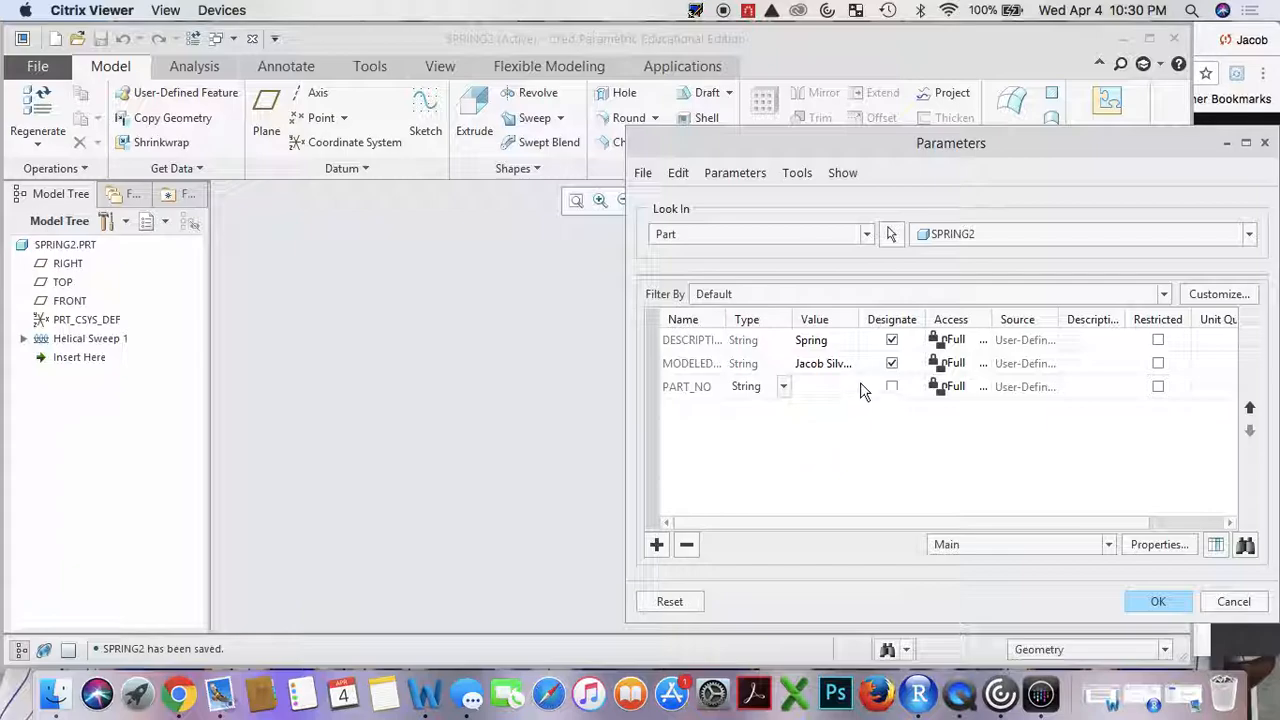
click(852, 388)
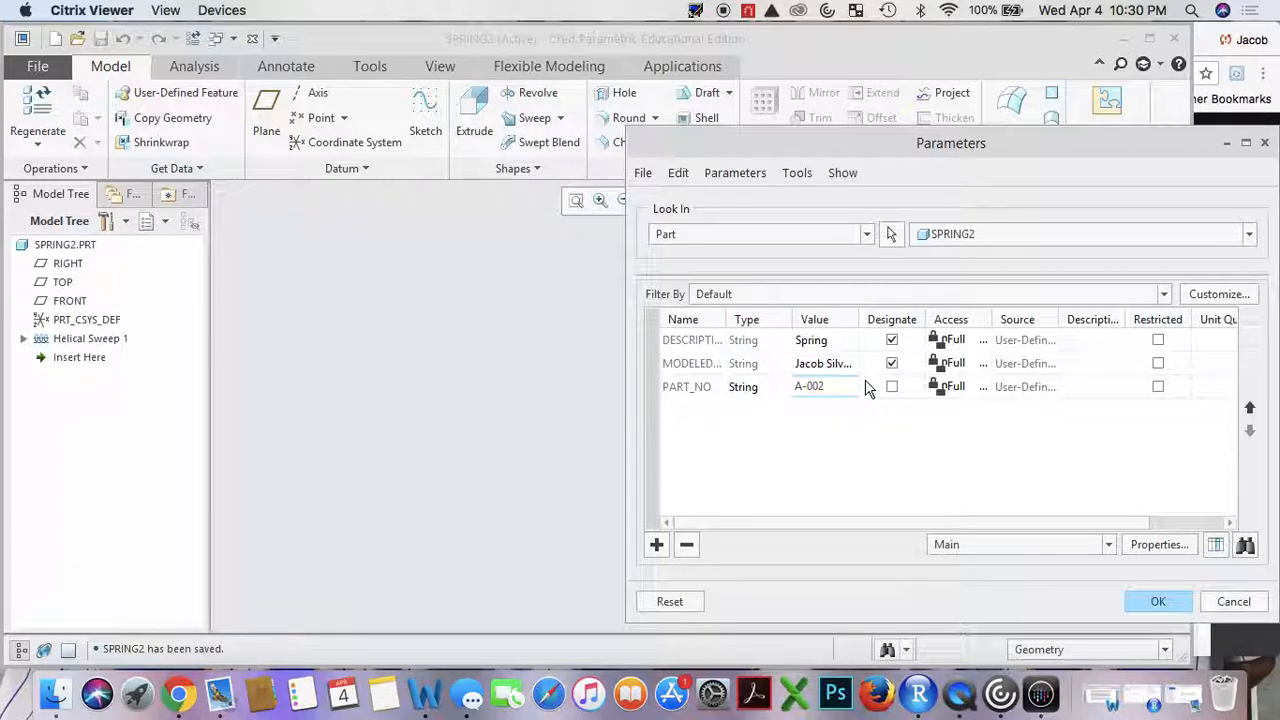
click(891, 387)
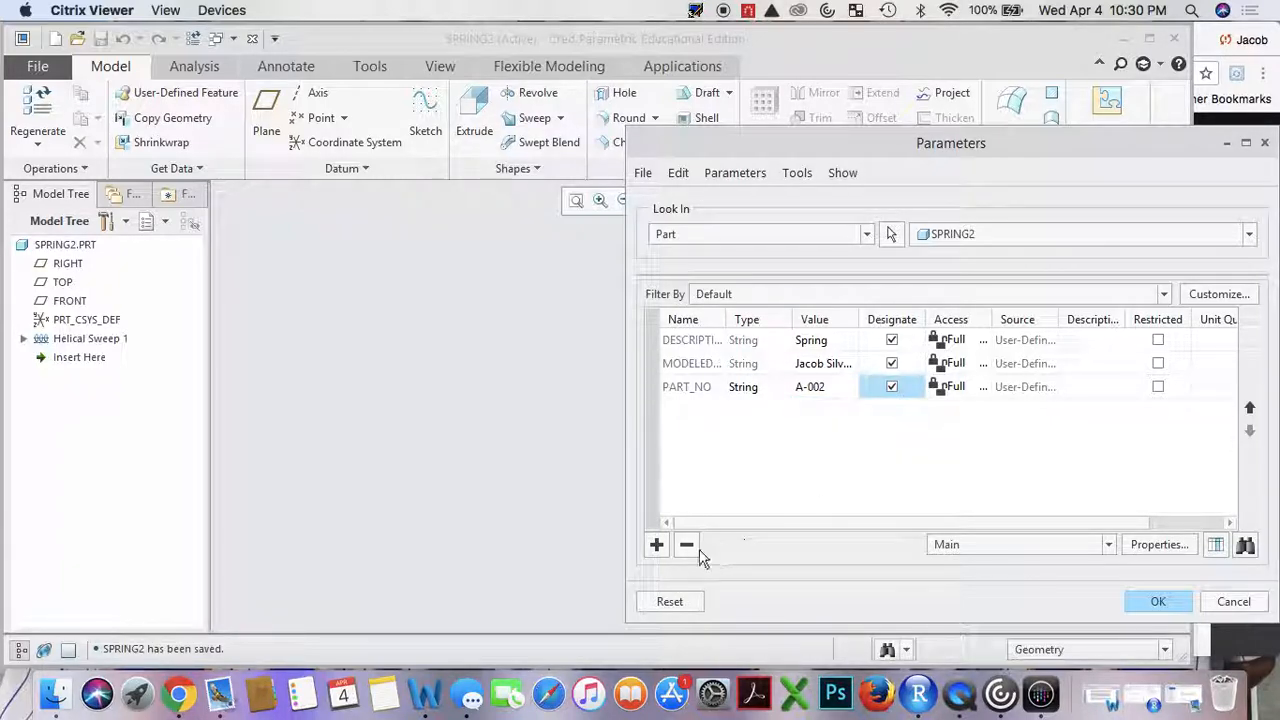
Add another parameter to SPRING2 named PT_NAME and set its type to String.
click(656, 545)
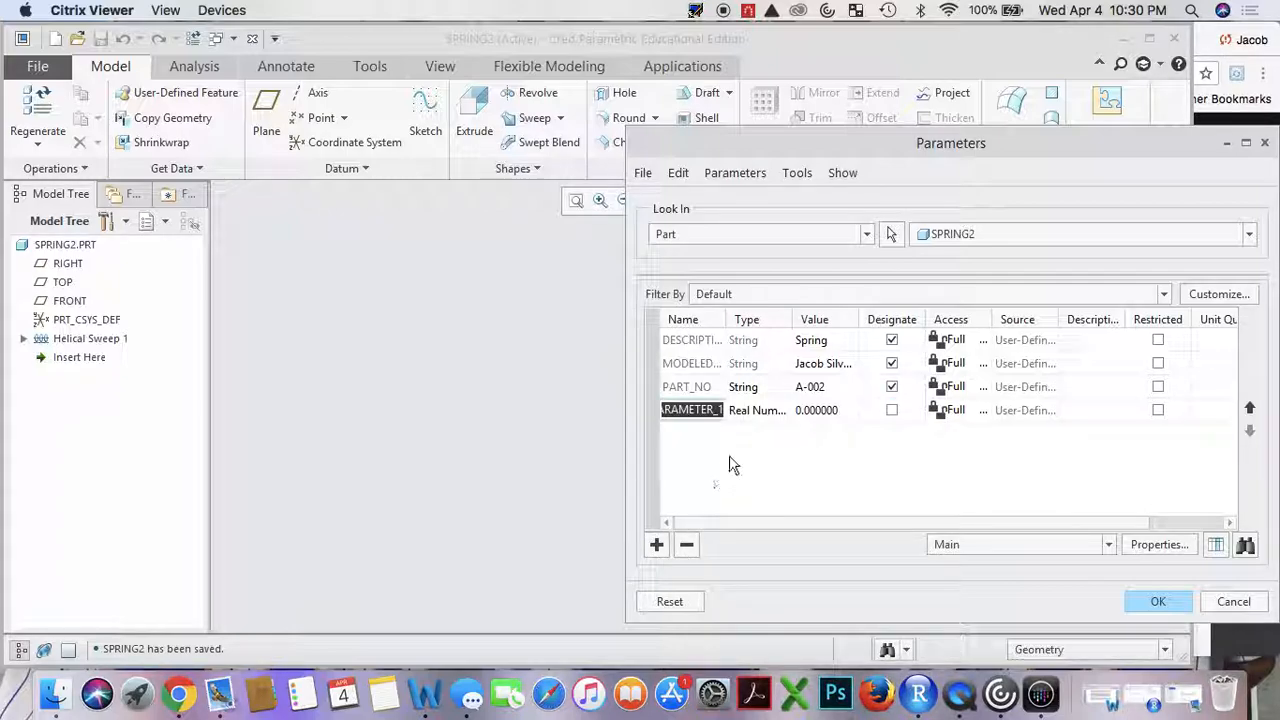
text(R)
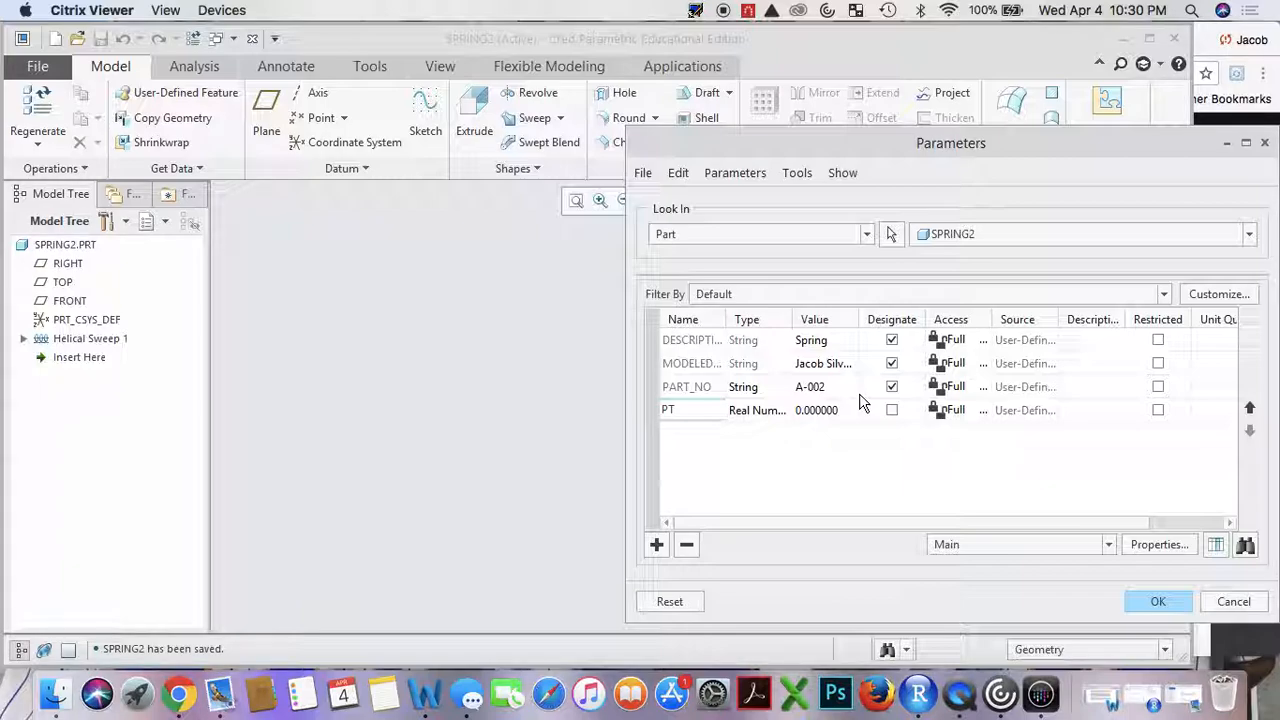
text(T_NAME)
click(759, 410)
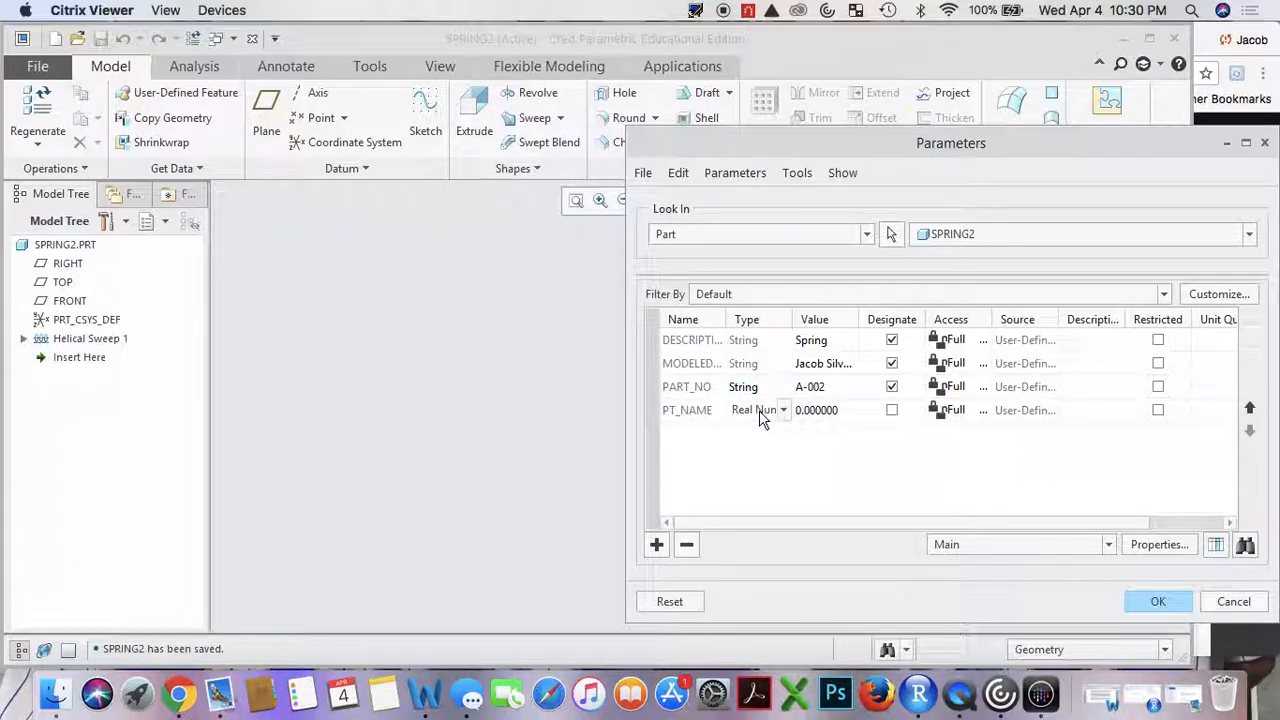
click(784, 413)
click(770, 467)
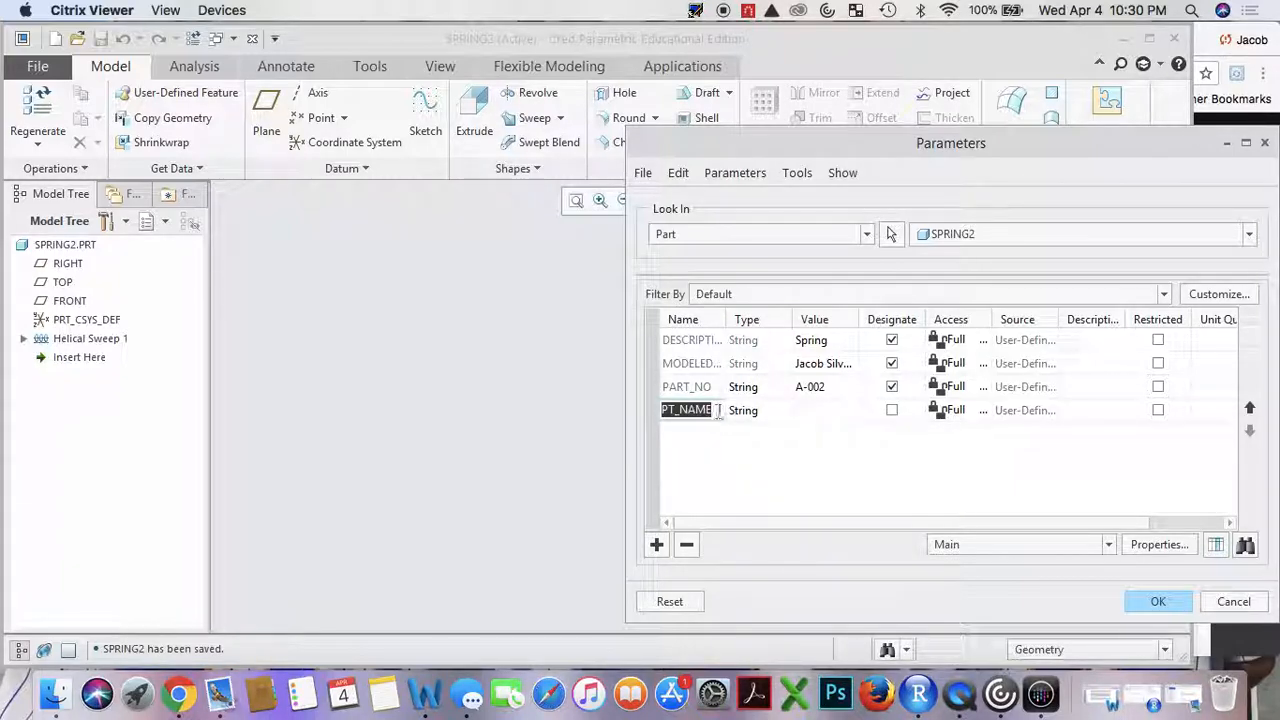
Rename the PT_NAME parameter to PRICE, make it a real number with the value 15, and designate it.
text(PRICE)
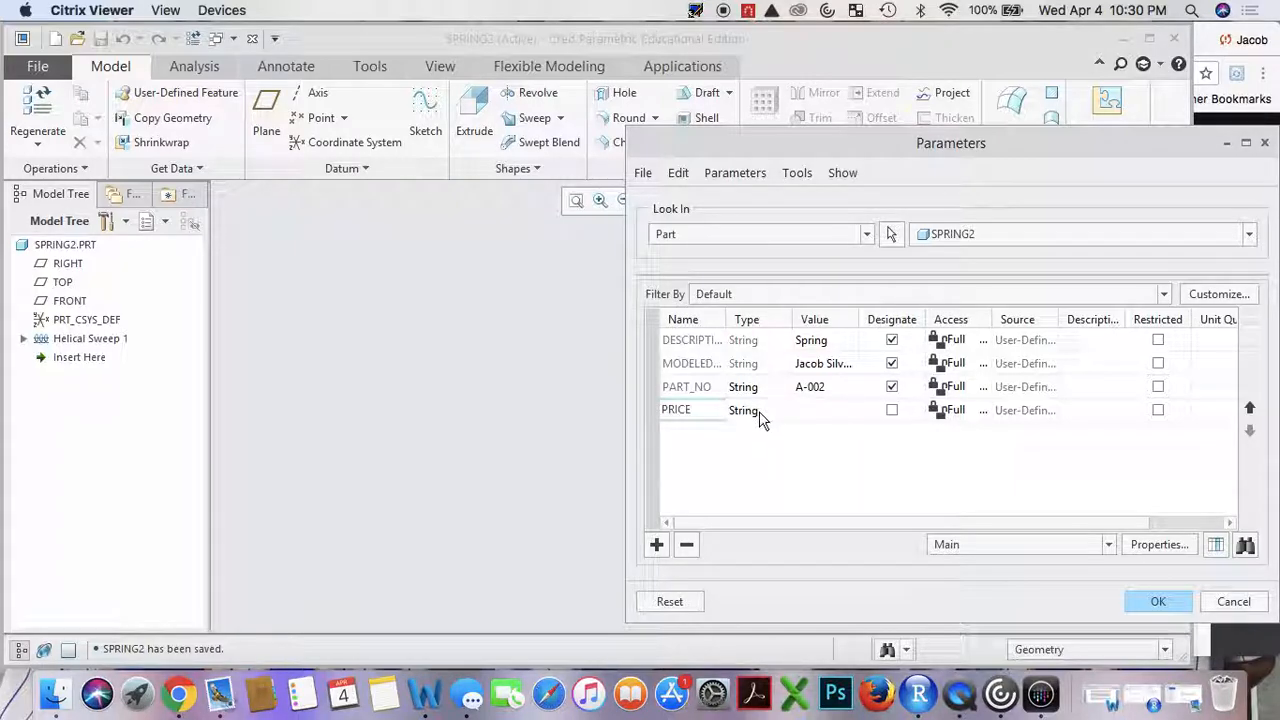
click(783, 411)
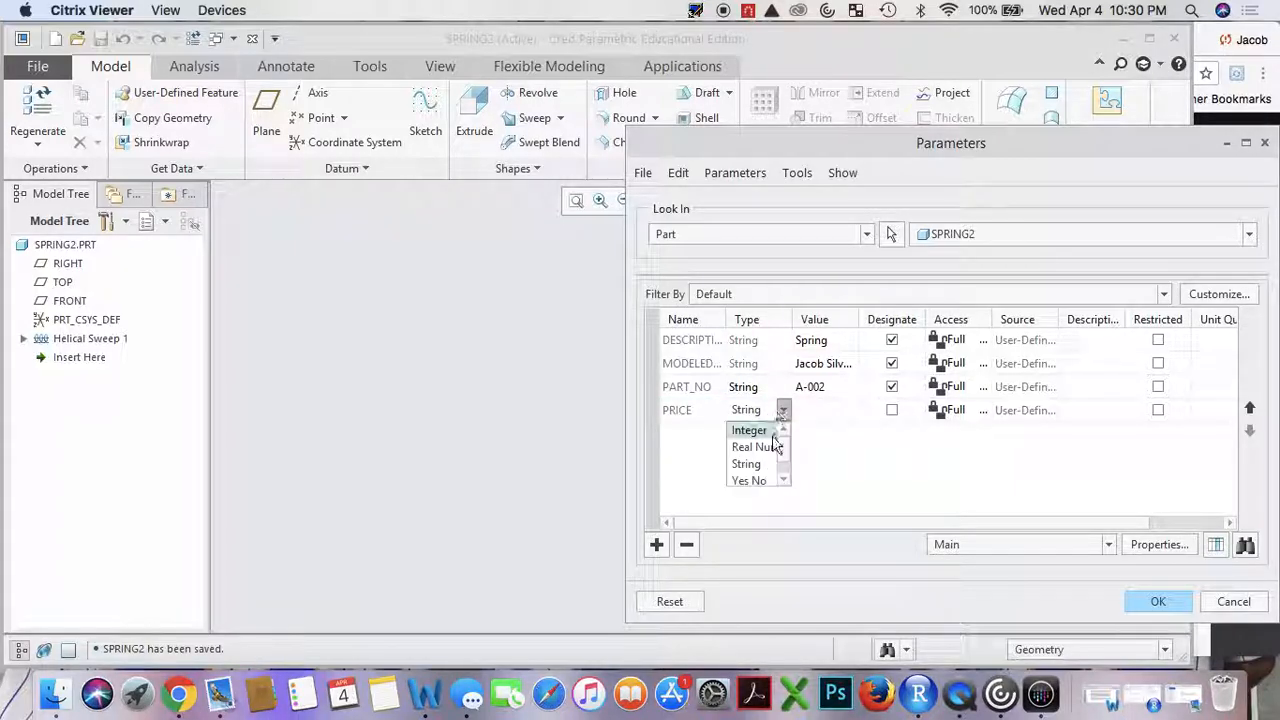
click(786, 444)
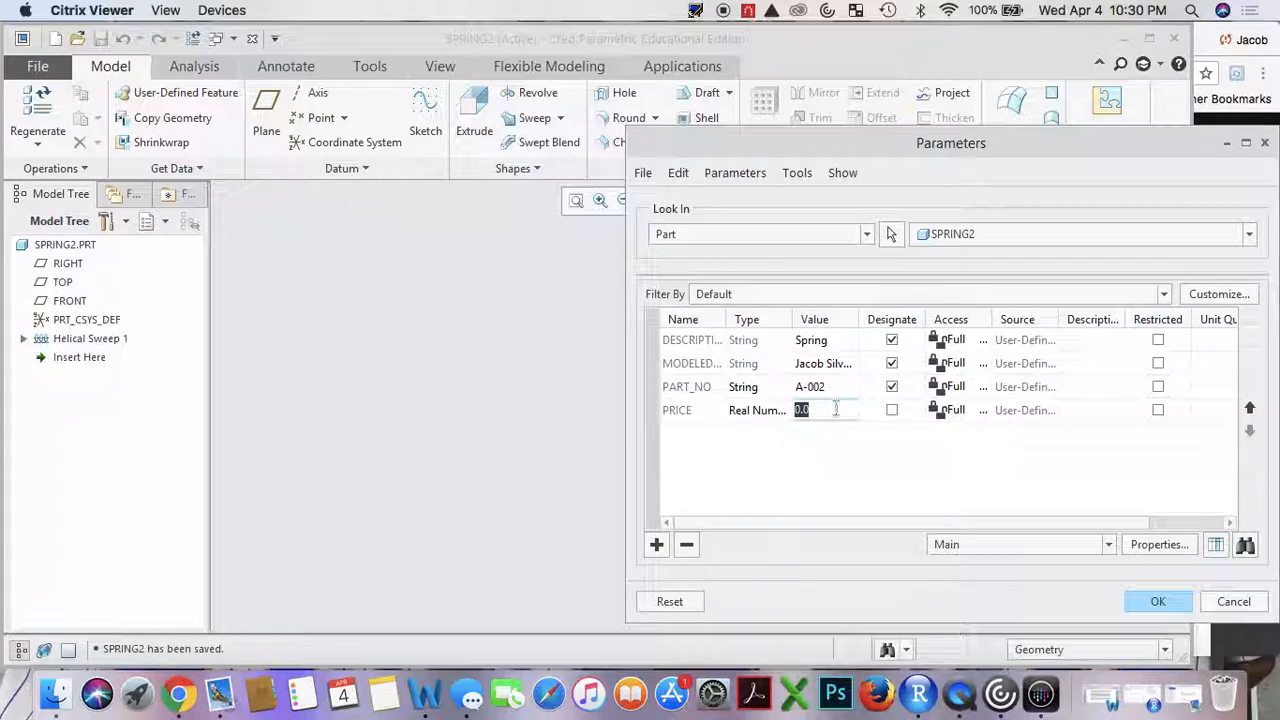
text(15.)
click(893, 413)
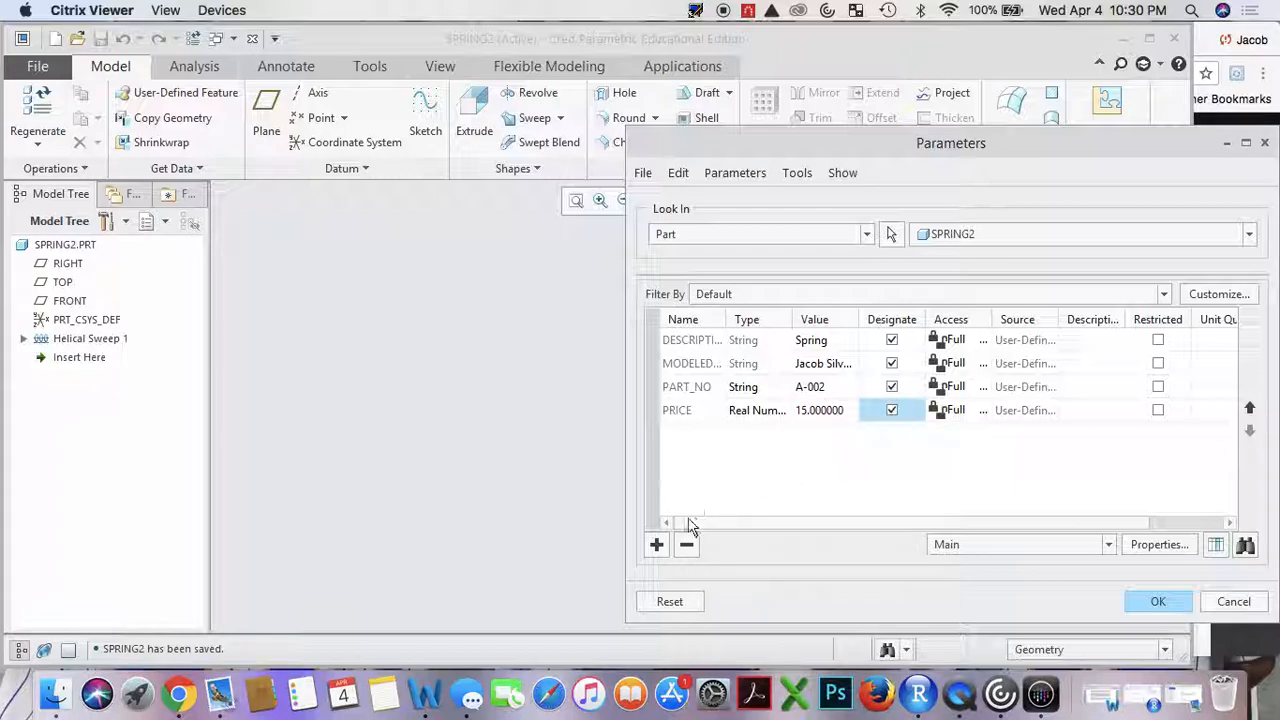
Apply the parameter changes to SPRING2 and close its part window.
click(657, 544)
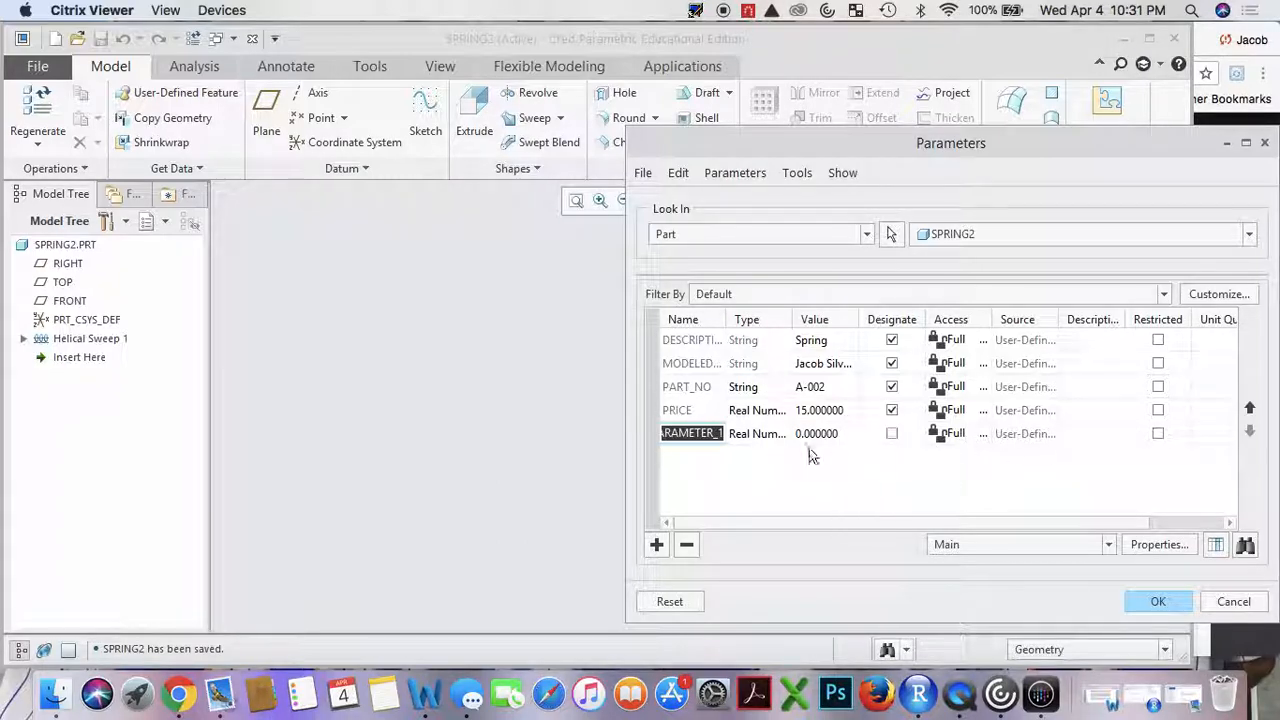
click(687, 545)
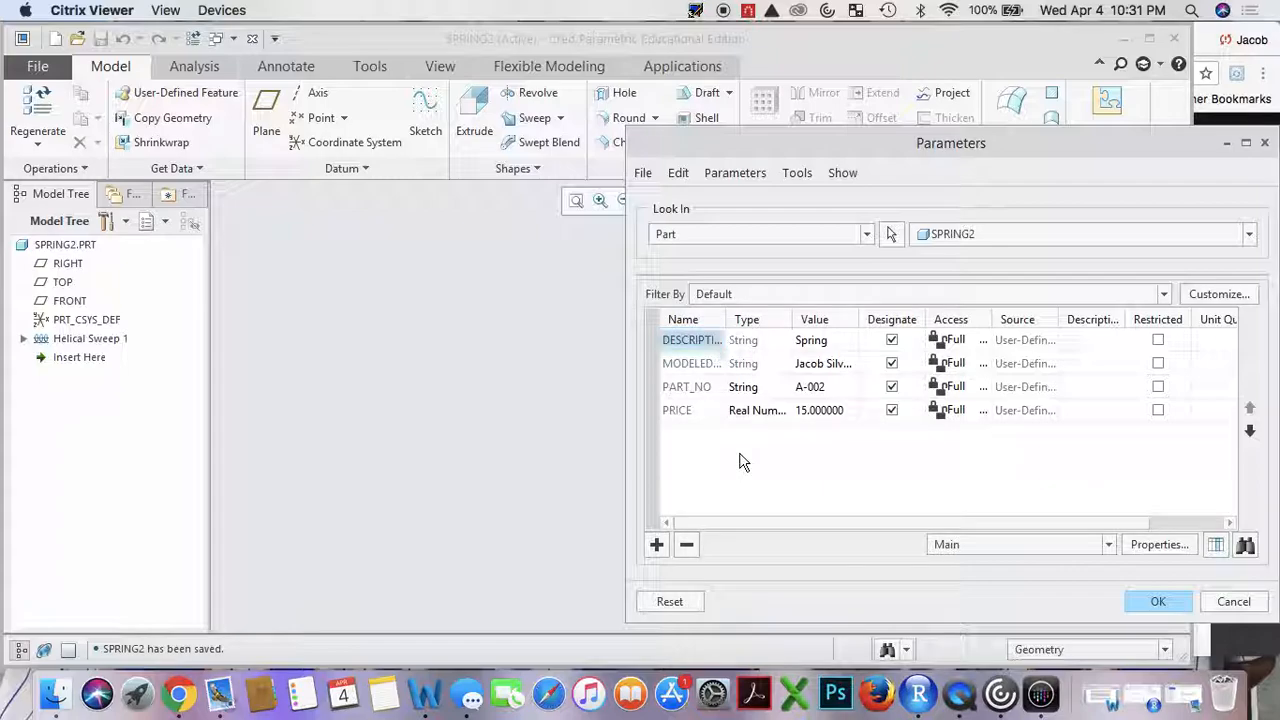
click(1148, 601)
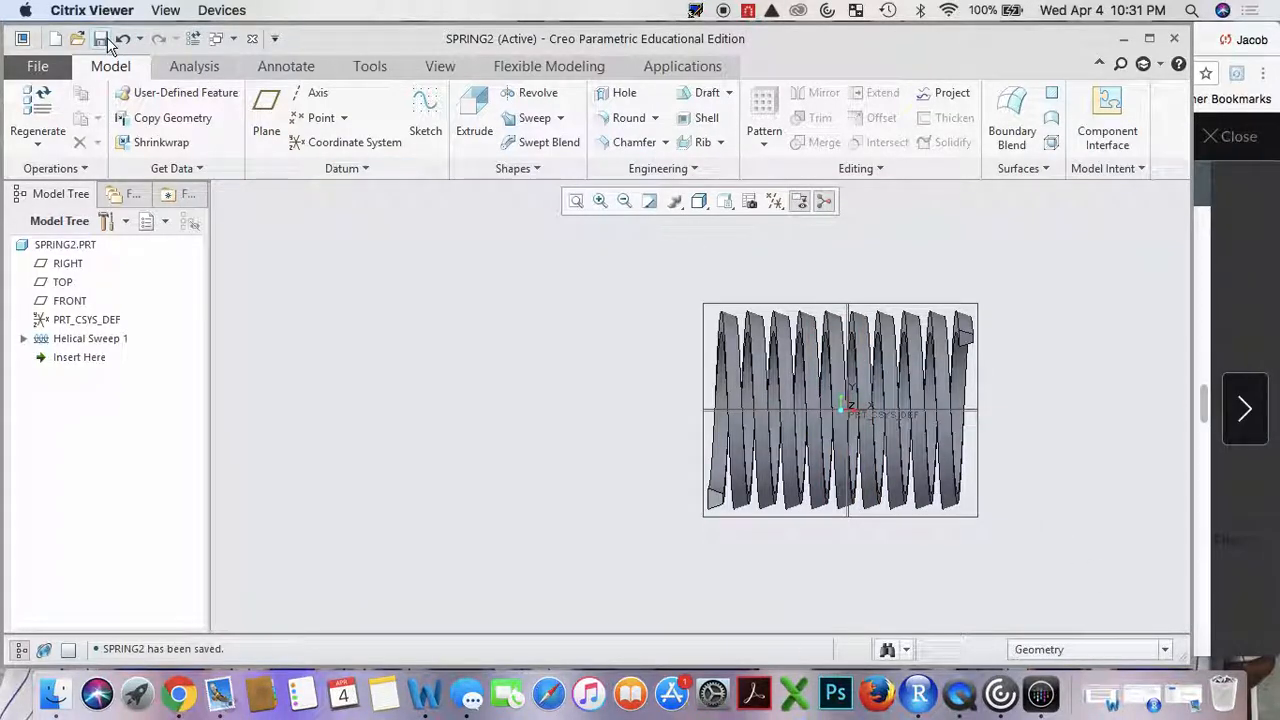
click(1174, 38)
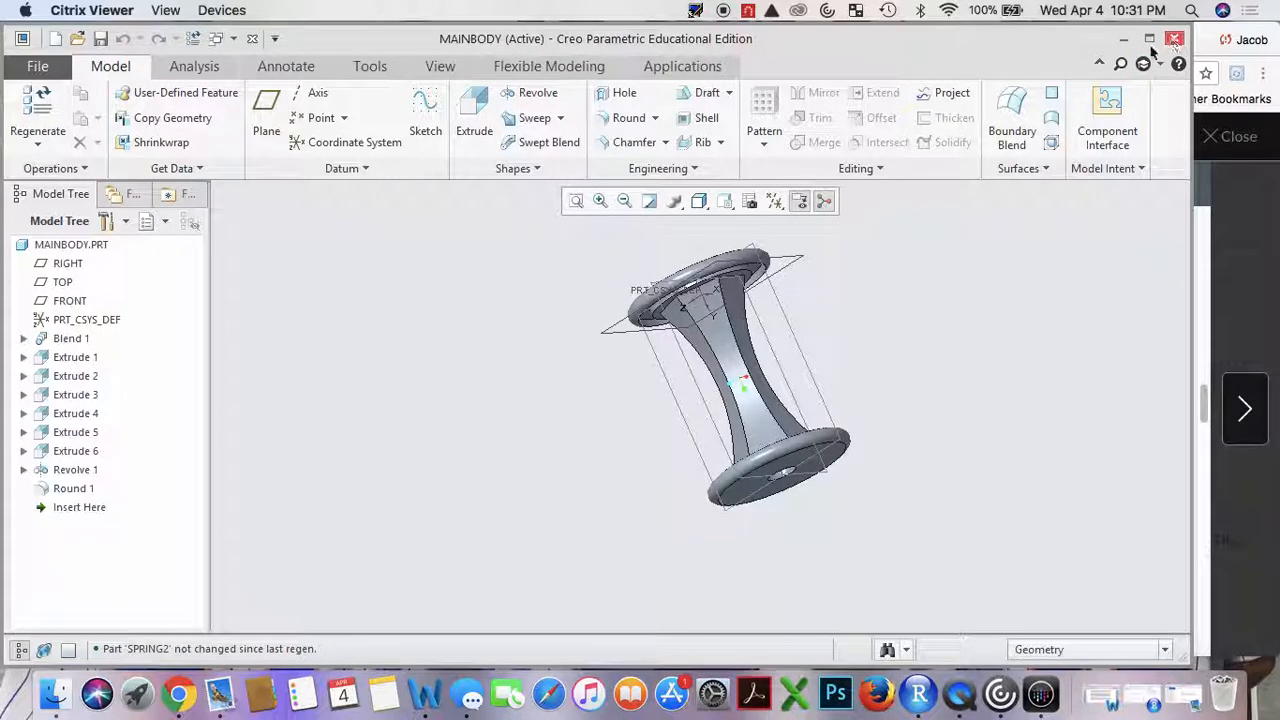
Add a designated string parameter PART_NO with the value A-001 to the MAINBODY part.
click(1120, 170)
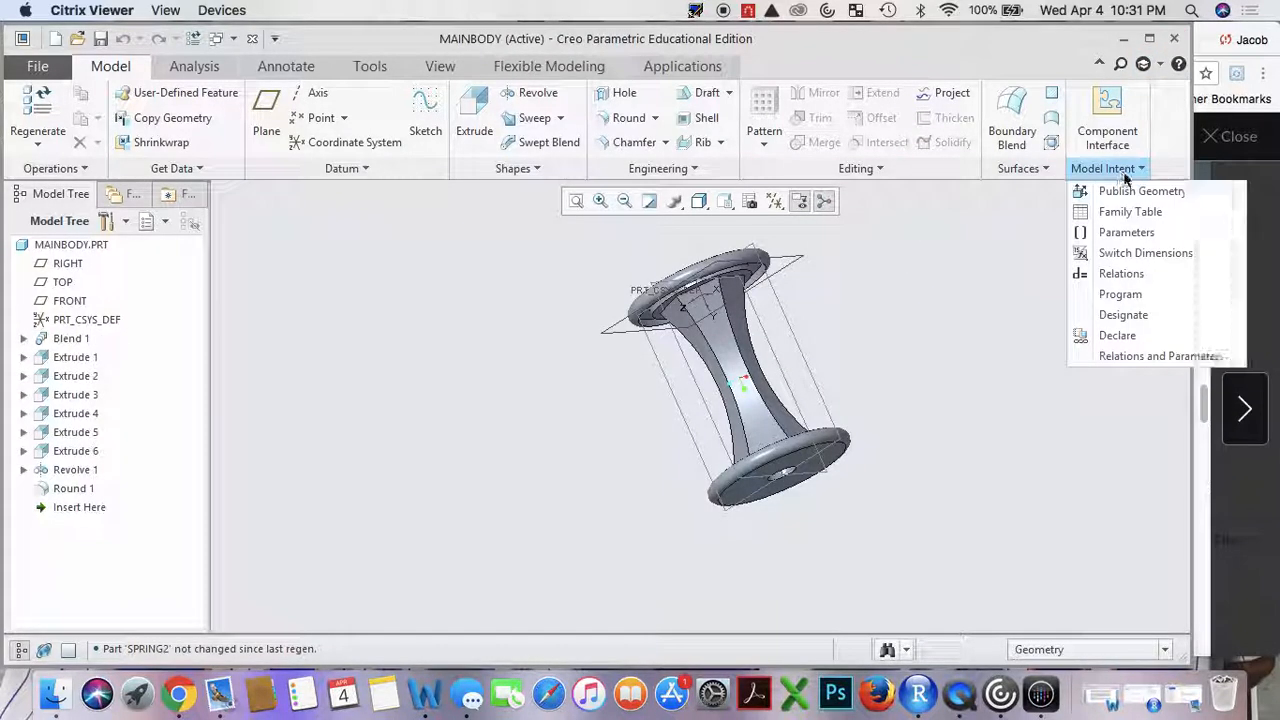
click(1145, 235)
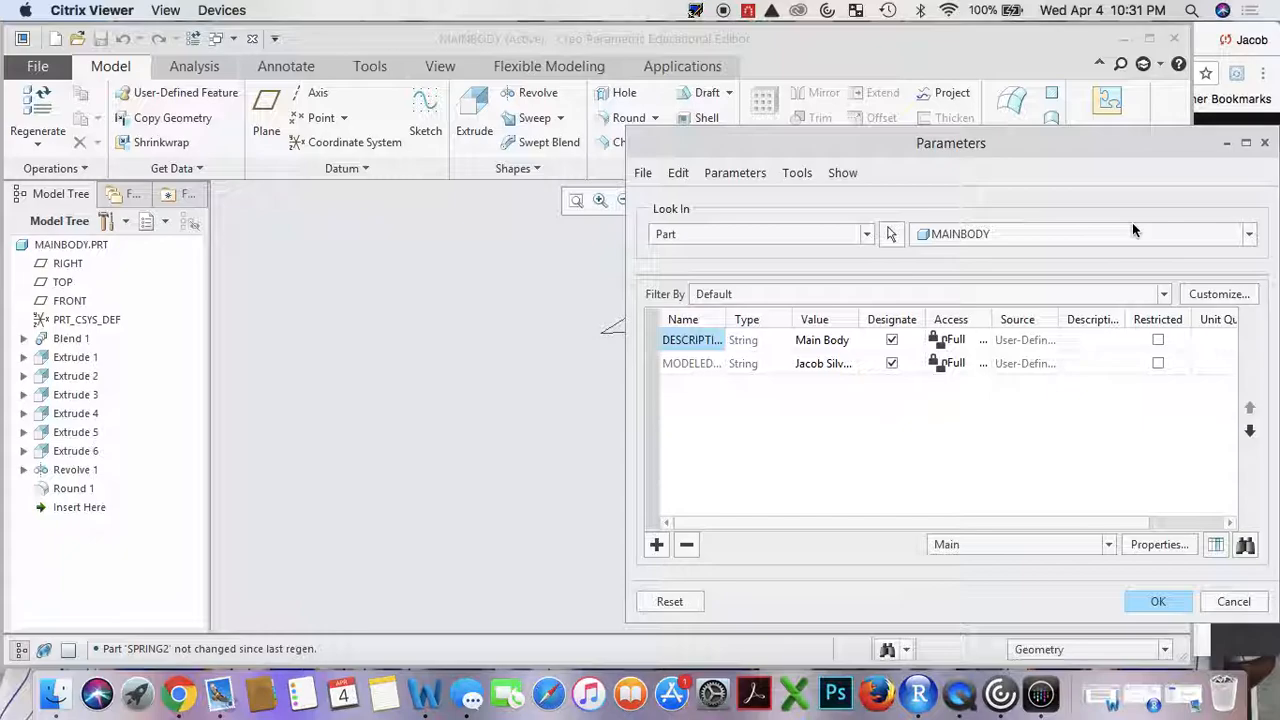
click(656, 544)
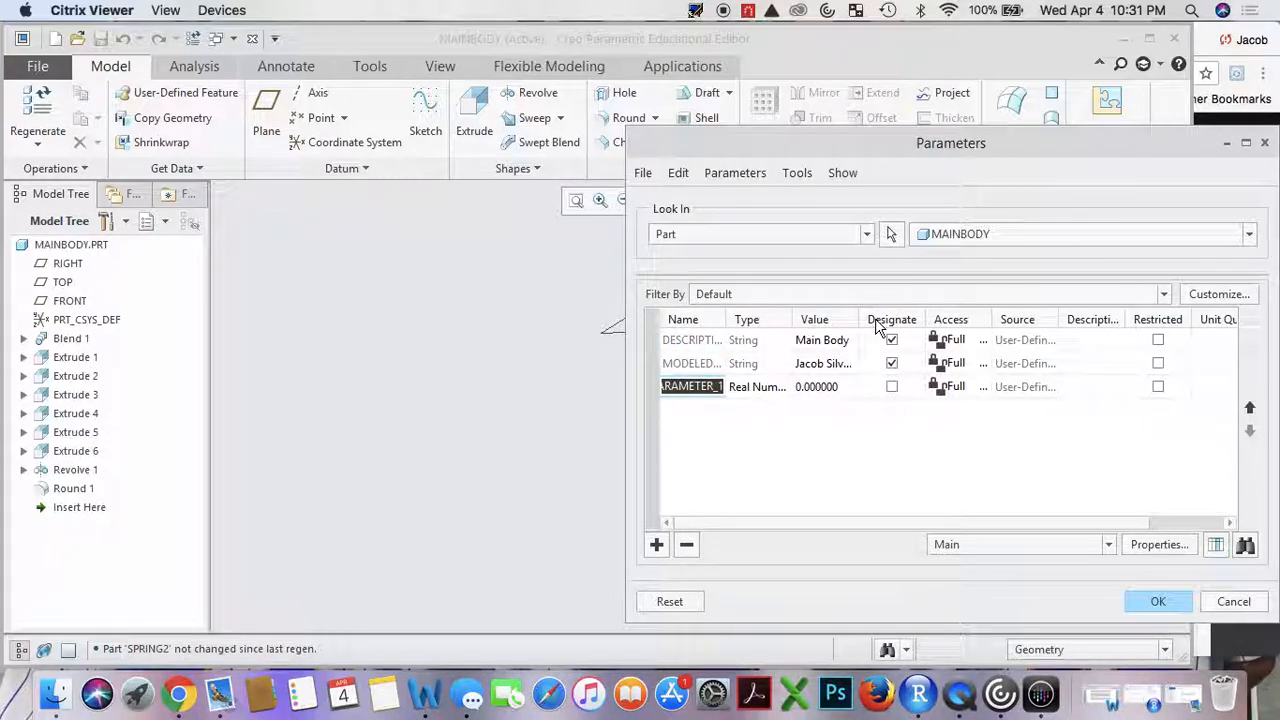
text(PART_I)
text(O)
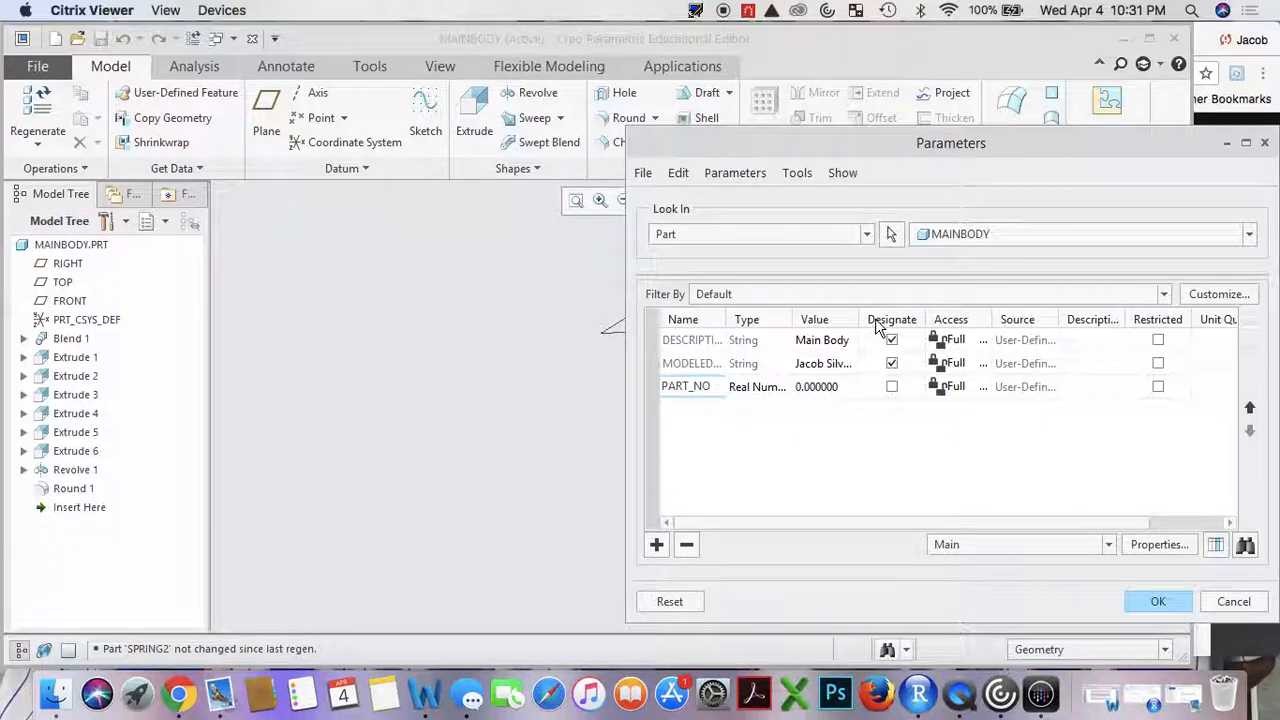
click(780, 392)
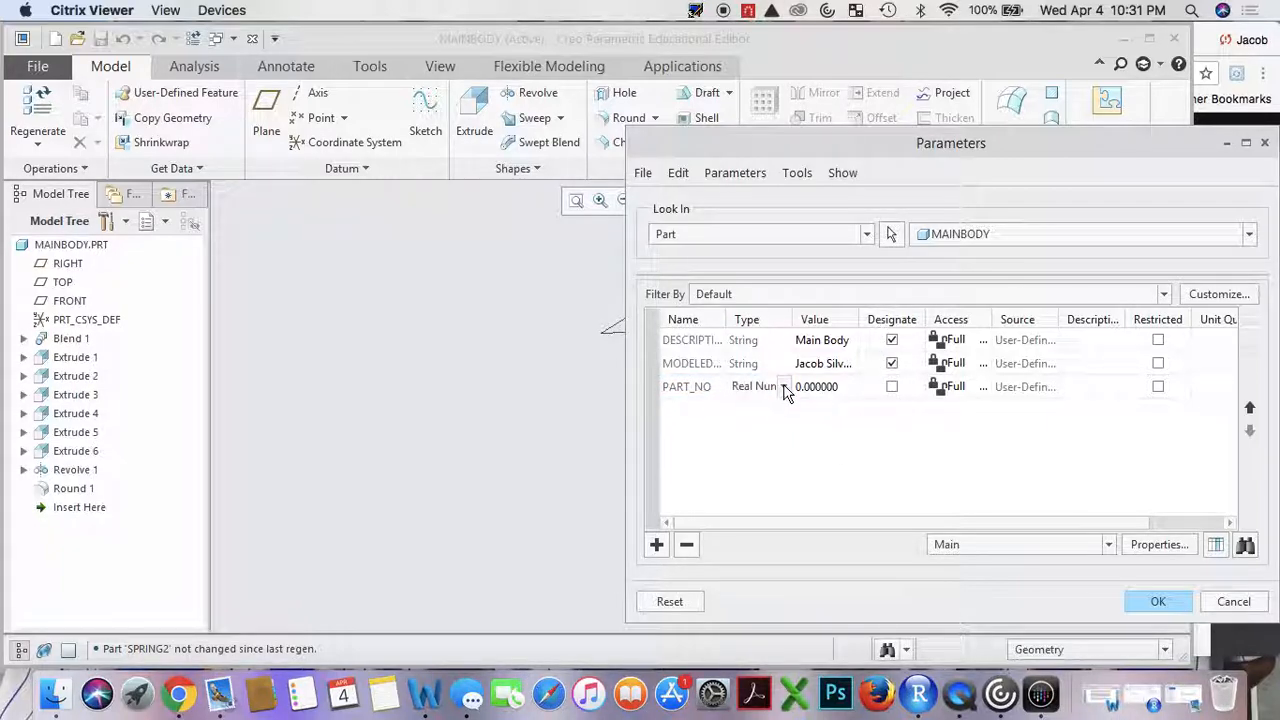
click(783, 387)
click(762, 441)
click(850, 387)
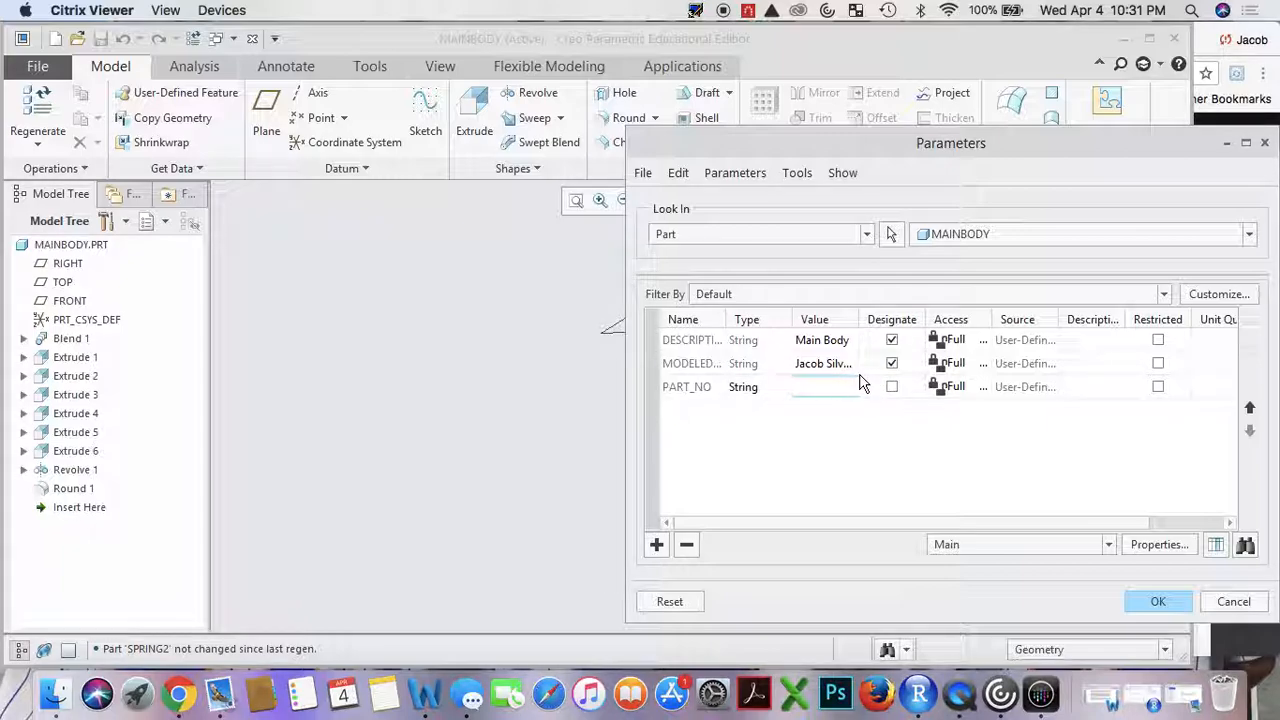
text(A-001)
click(893, 390)
Add a designated real-number parameter PRICE with the value 350 to MAINBODY, then apply the parameters and save the part.
click(657, 545)
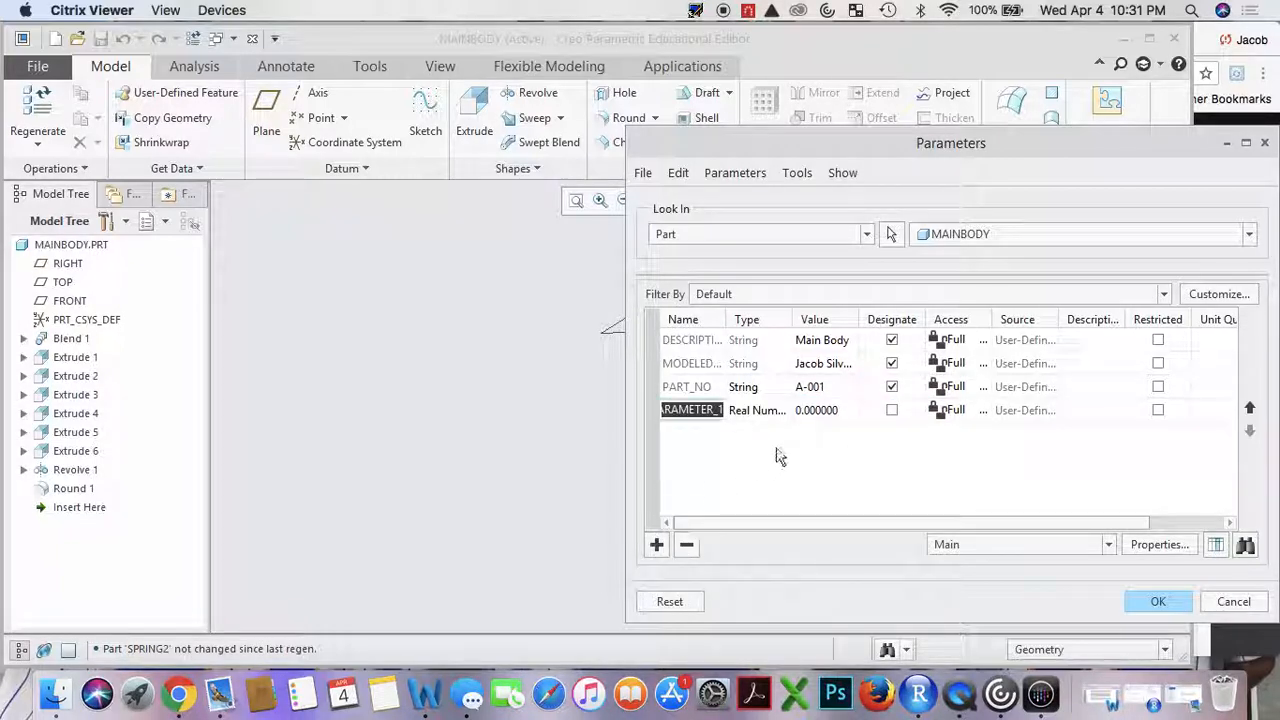
text(PRICE)
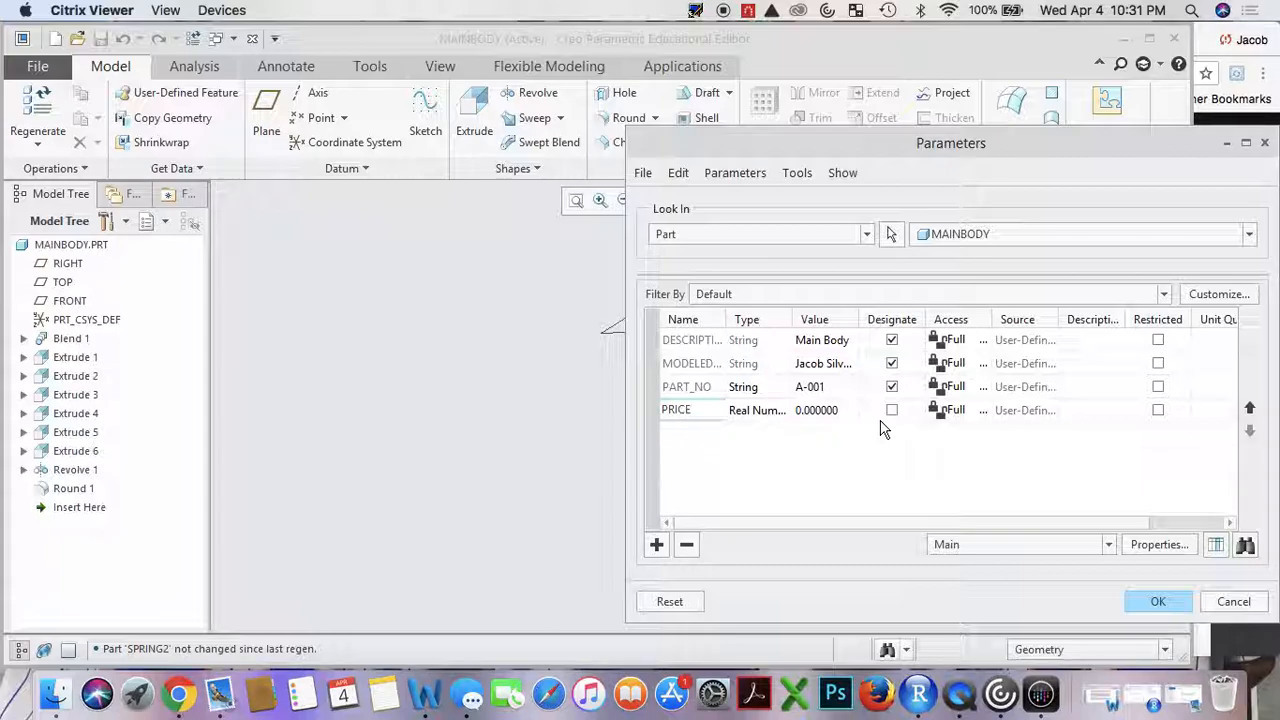
click(777, 412)
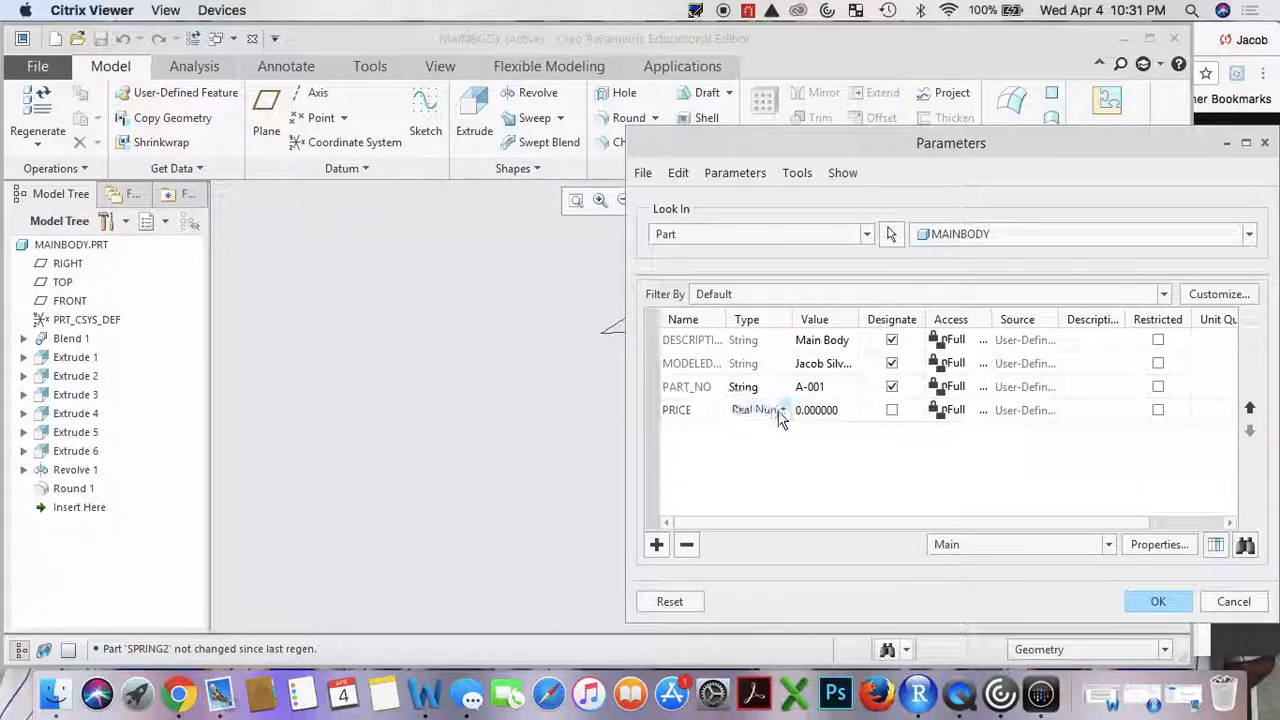
click(852, 408)
text(350.0)
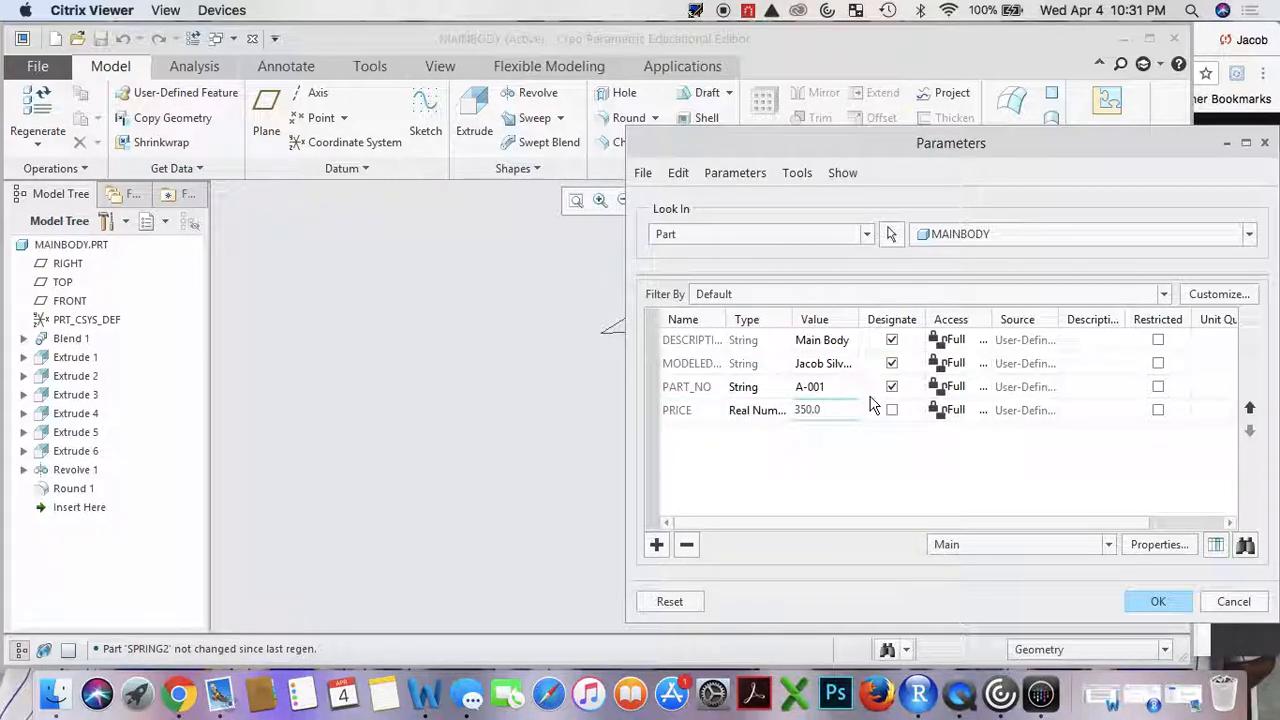
click(891, 410)
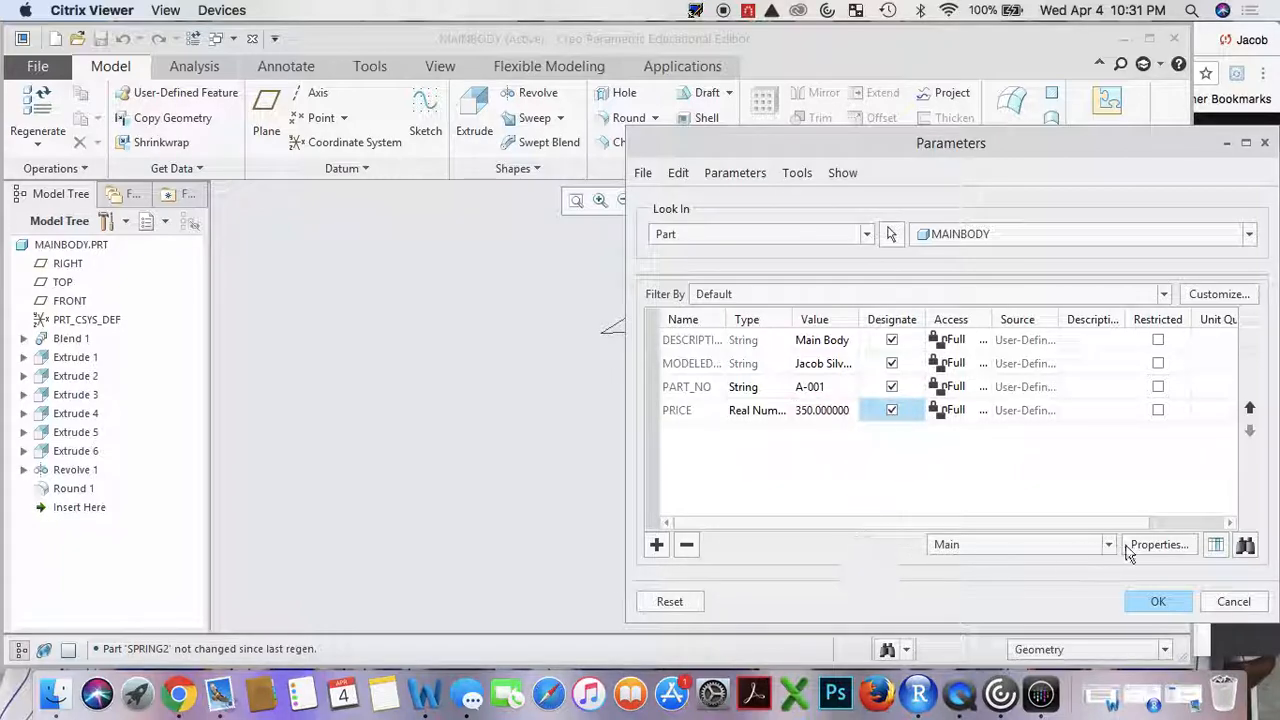
click(1158, 601)
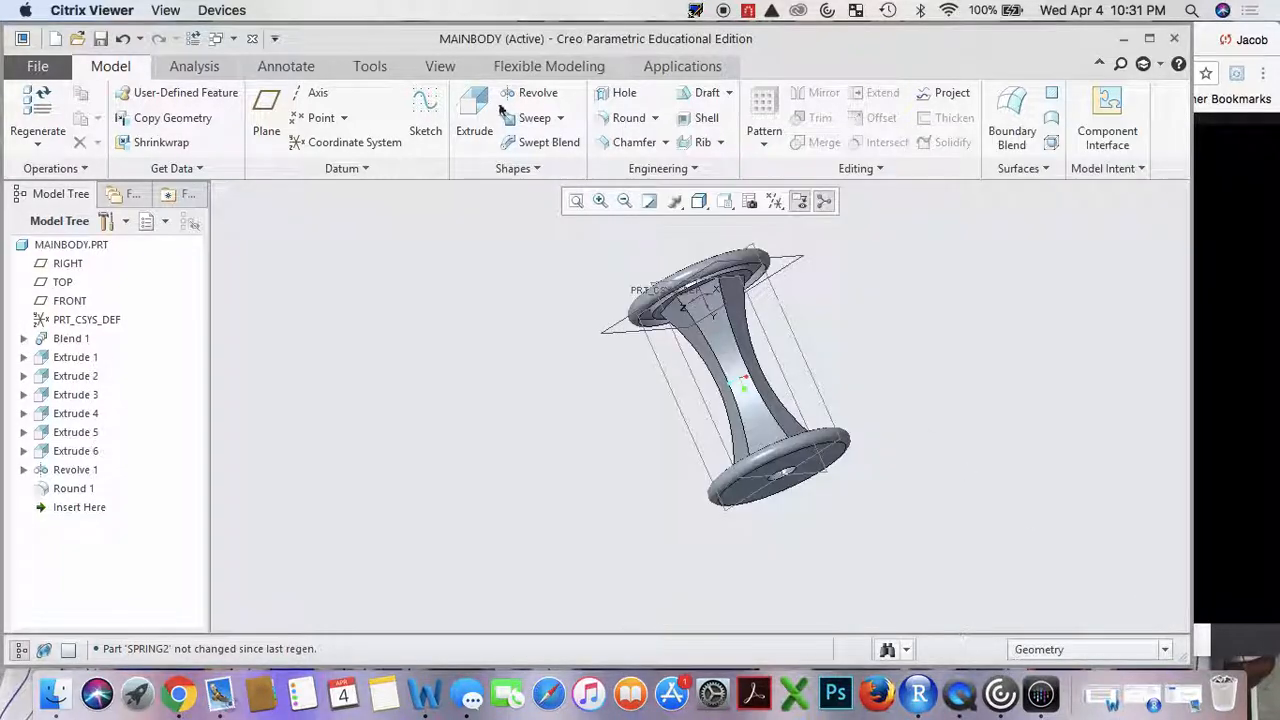
click(100, 40)
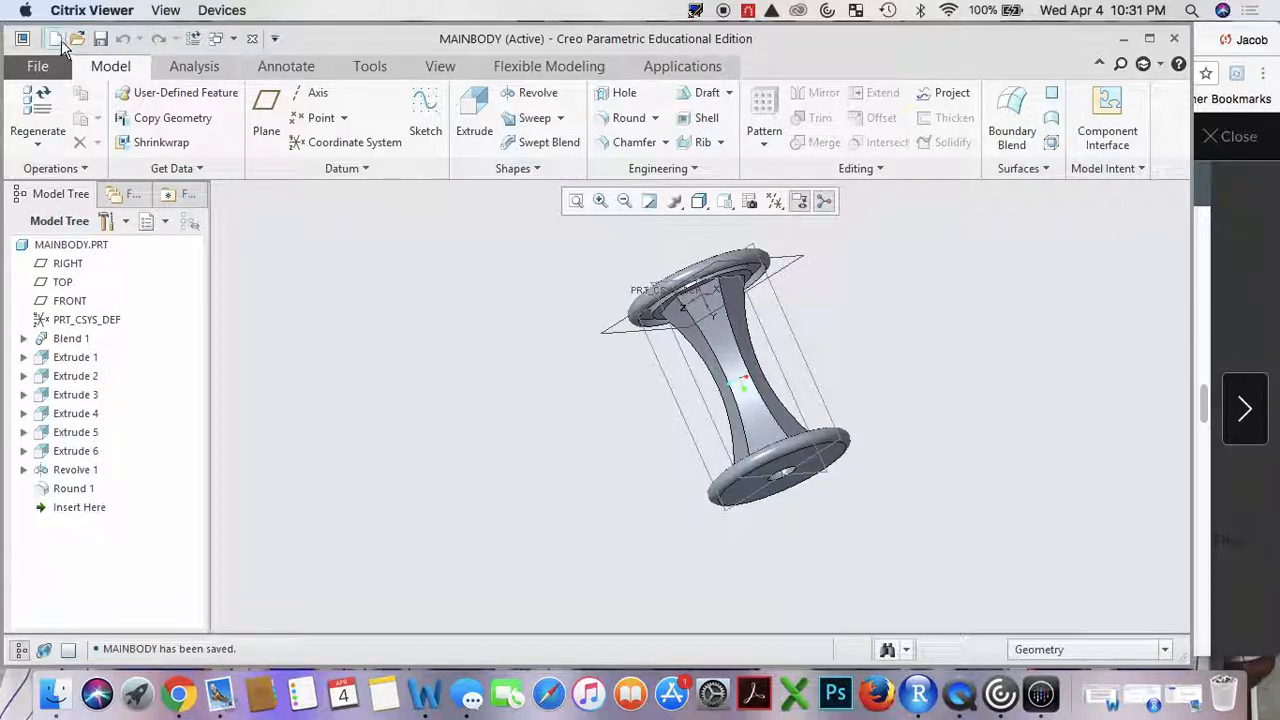
Start a new drawing file named MainBody.
click(57, 39)
click(528, 359)
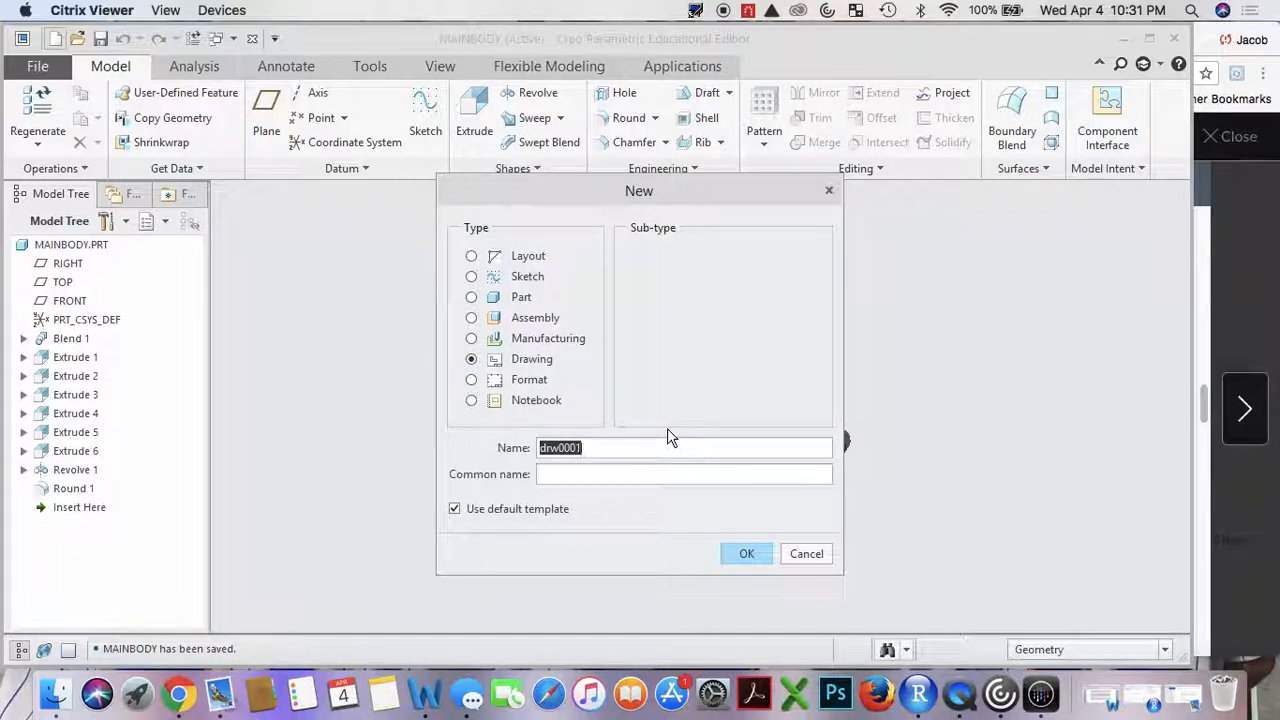
text(Main_)
key(BackSpace)
text(Body)
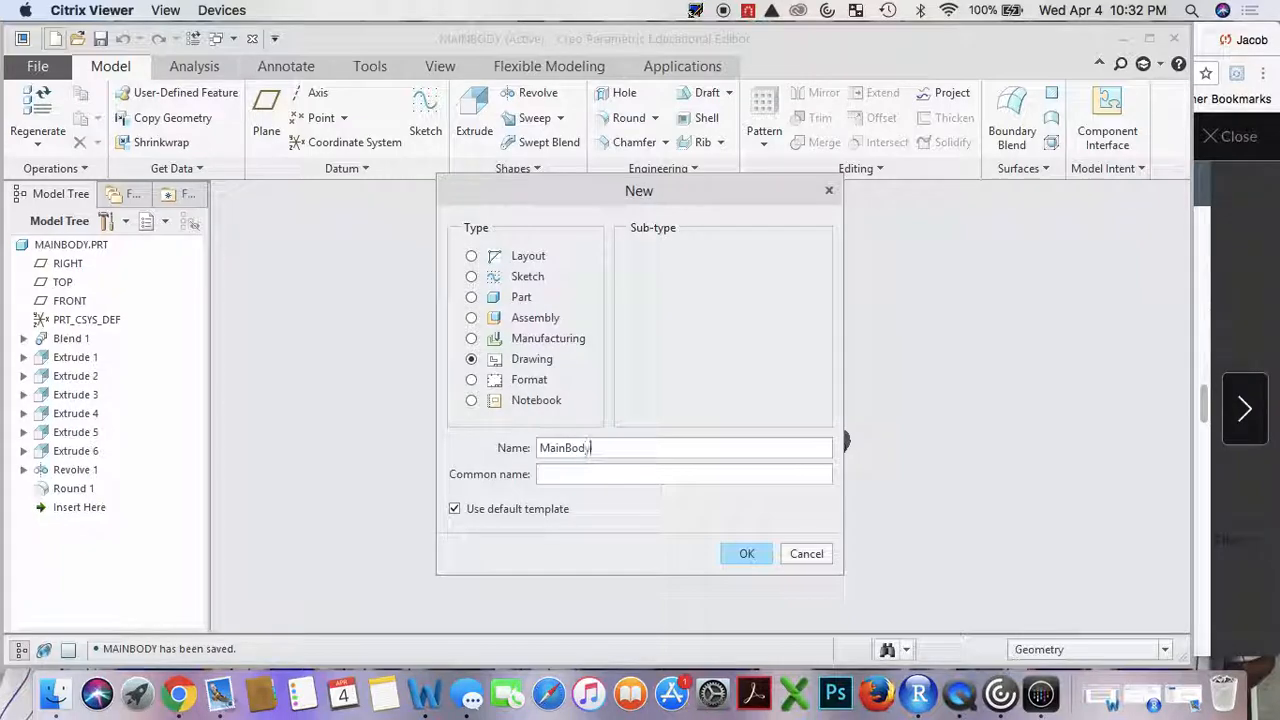
click(742, 553)
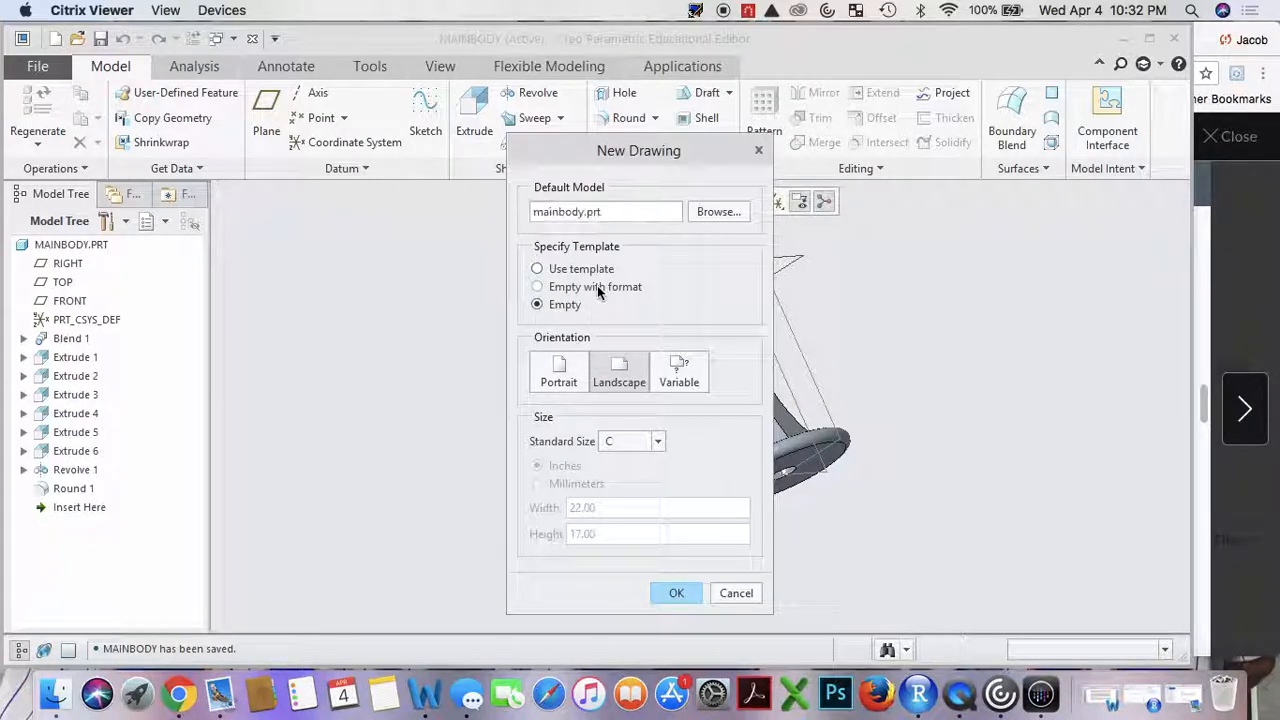
Create the drawing as empty with format, using spring_2018.frm from the HW2 folder of ENME272 on the user-space drive's Desktop.
click(596, 286)
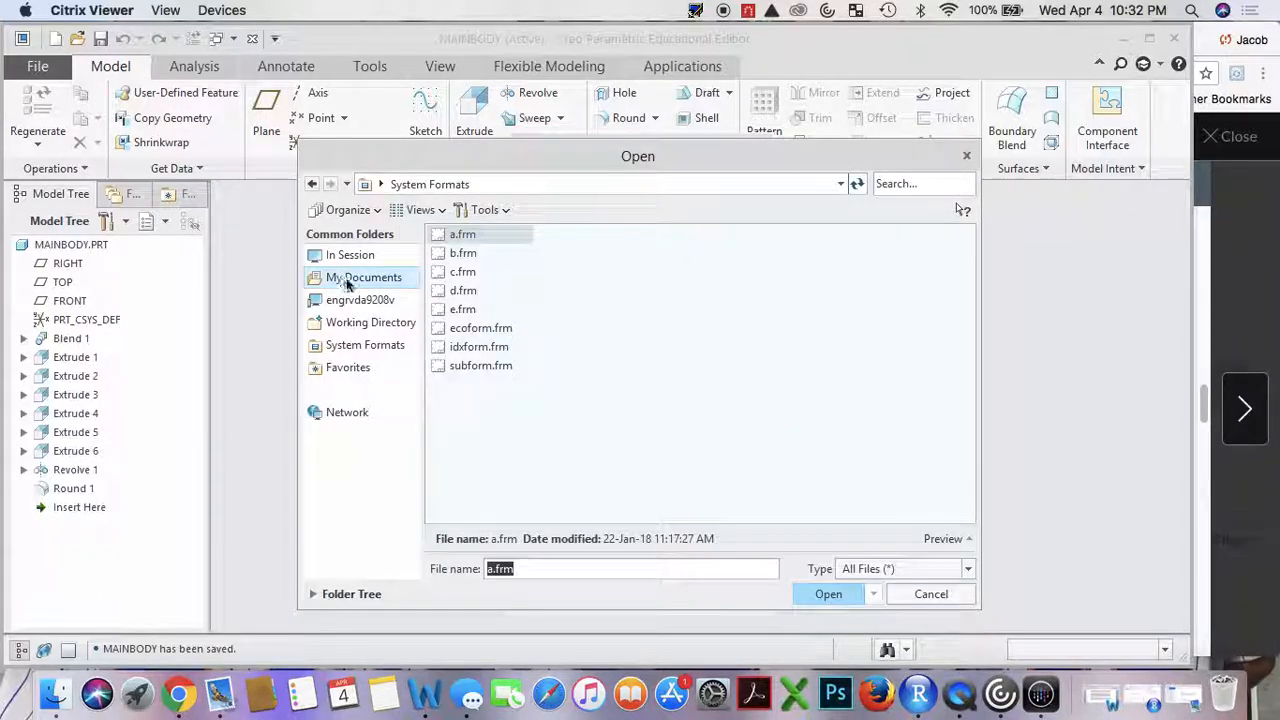
click(354, 284)
click(372, 298)
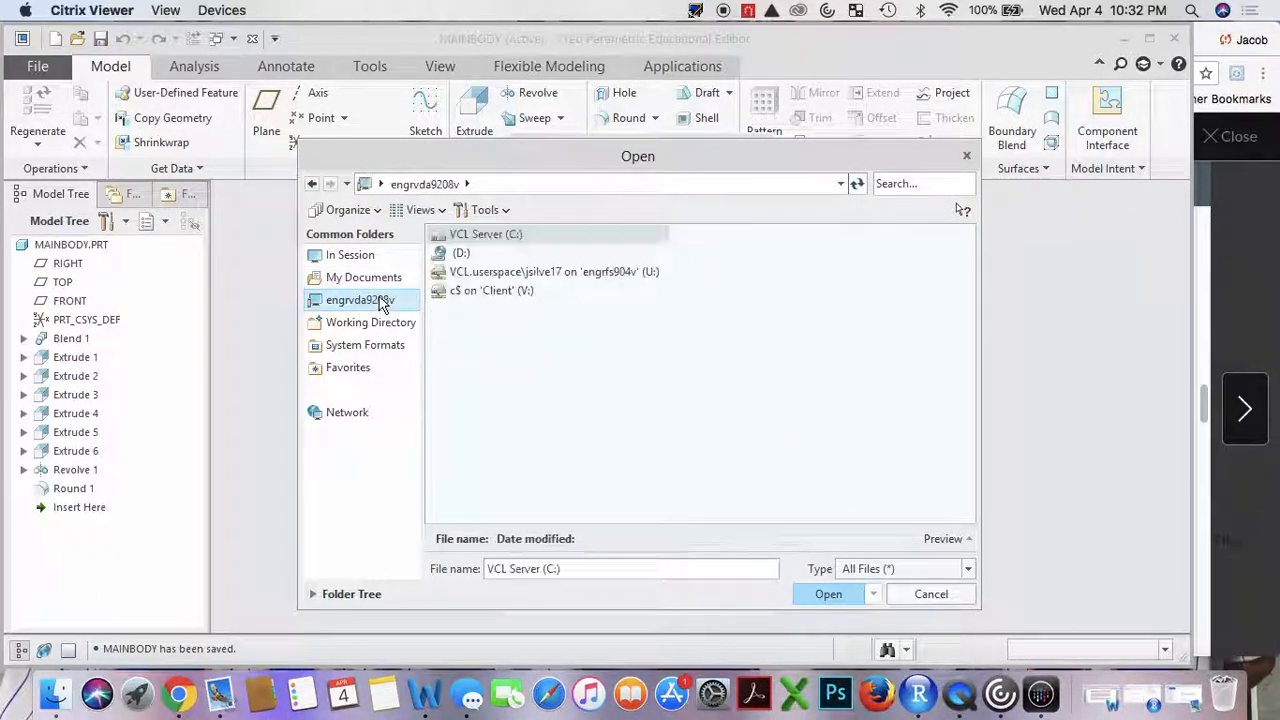
double_click(494, 274)
double_click(470, 234)
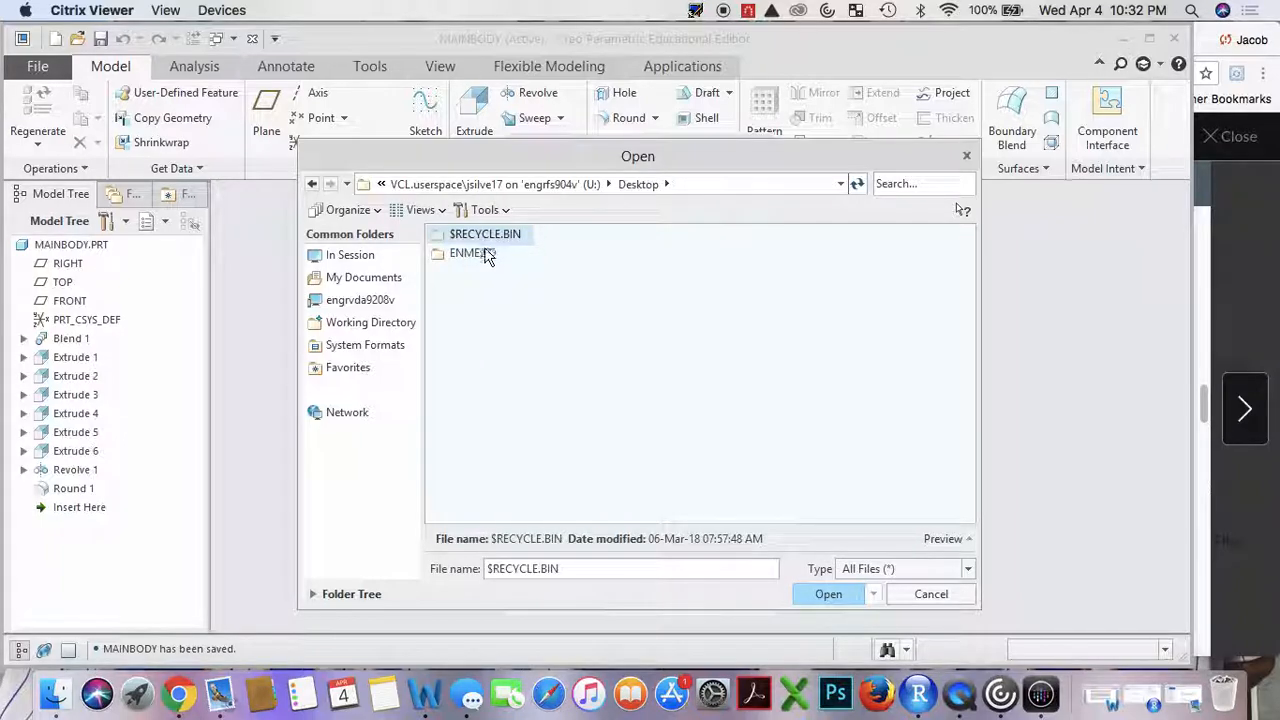
click(488, 256)
double_click(488, 256)
double_click(480, 277)
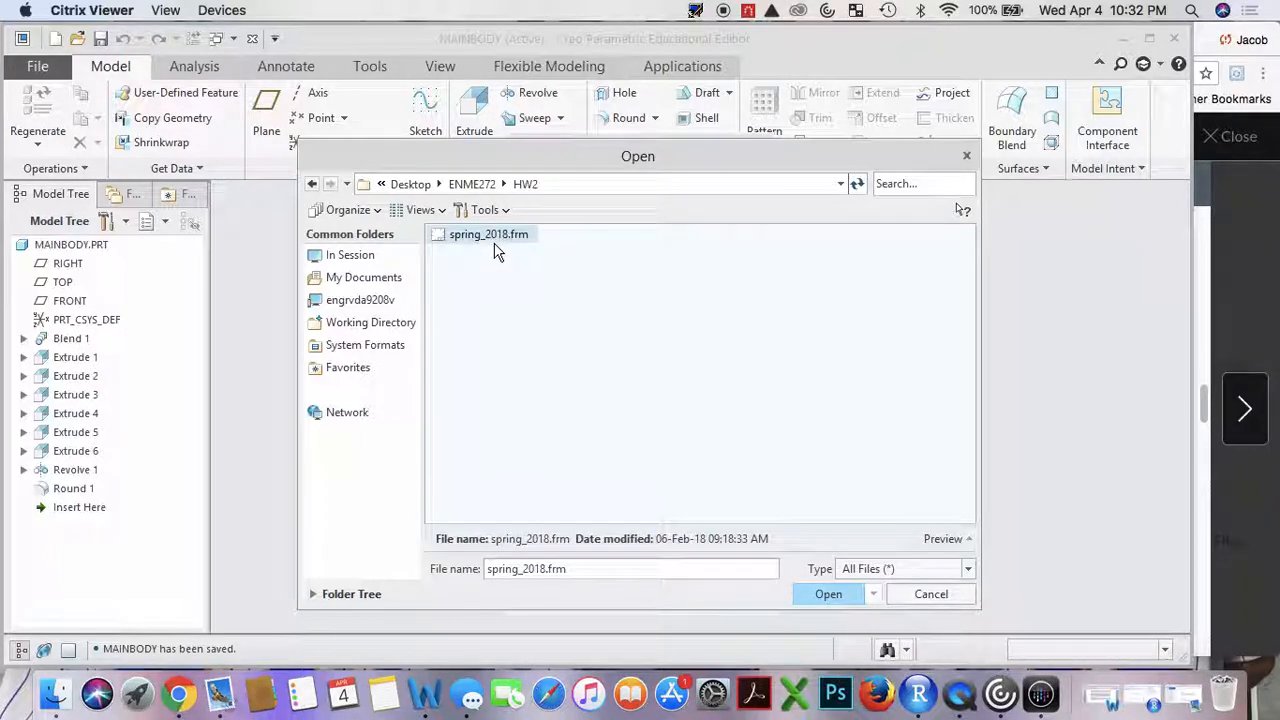
double_click(495, 240)
click(669, 591)
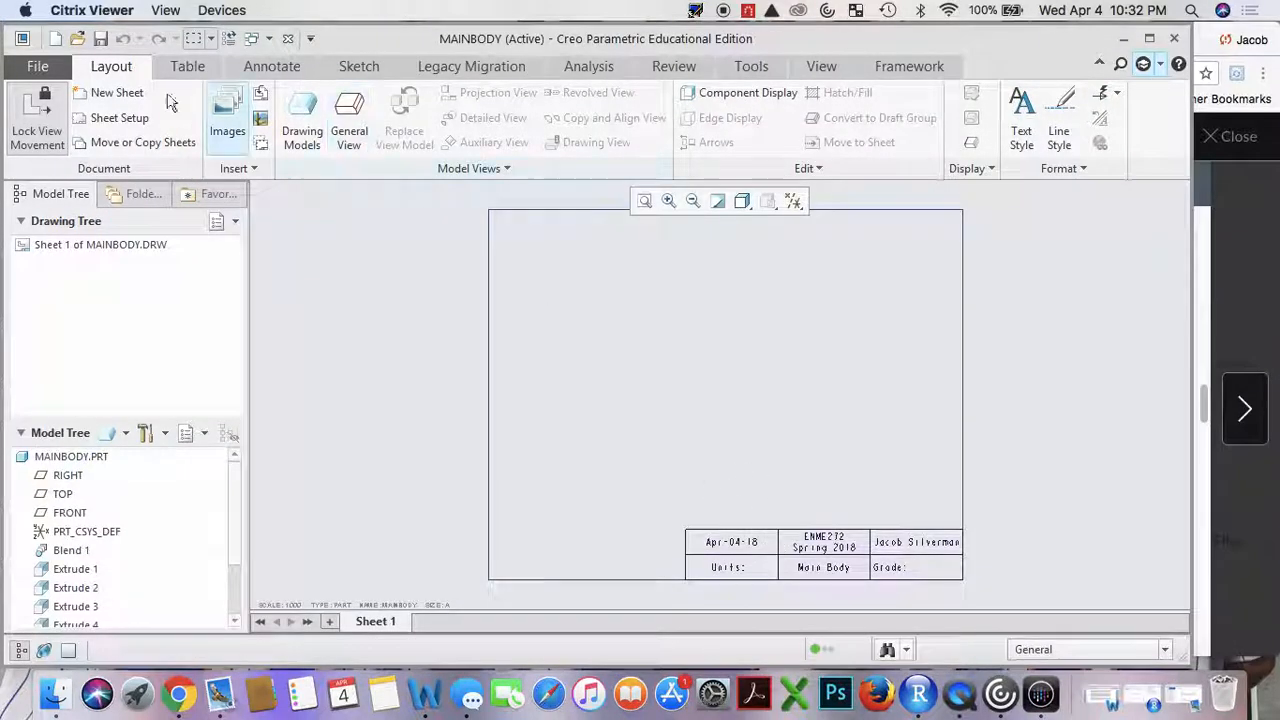
Complete the Units cell of the title block with the text inch.
click(182, 70)
scroll(491, 583, up, 1)
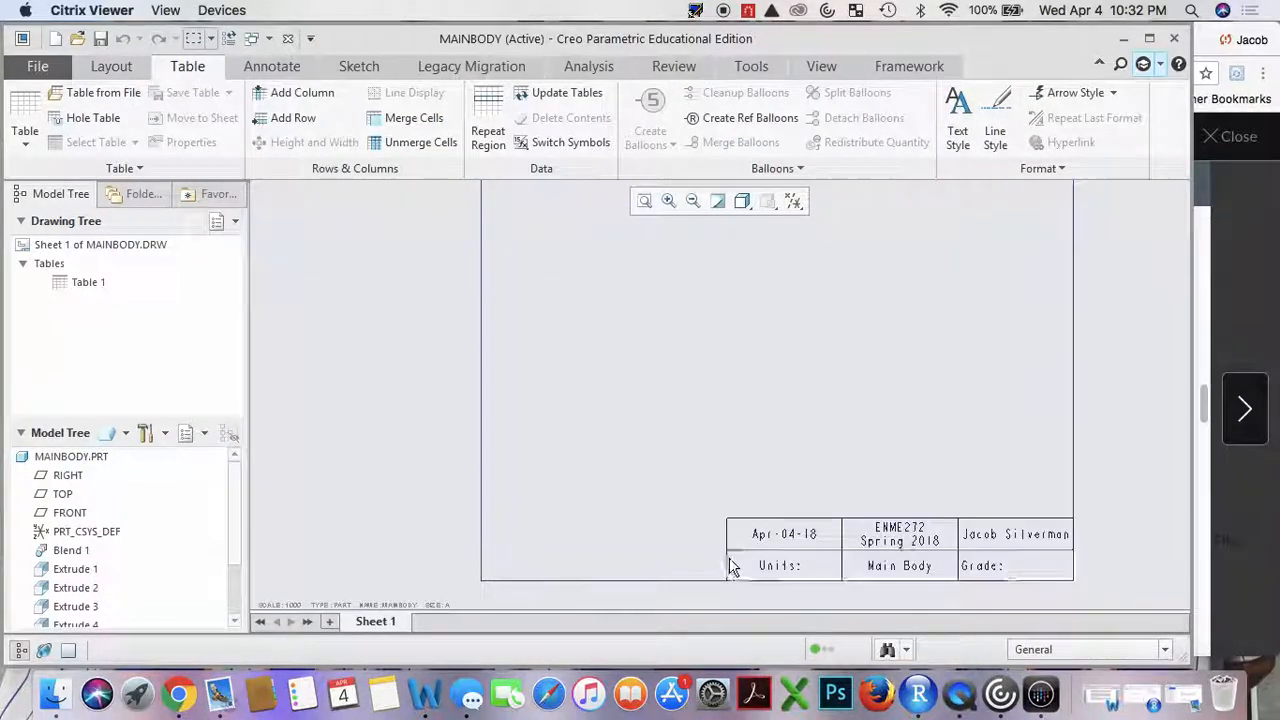
double_click(815, 565)
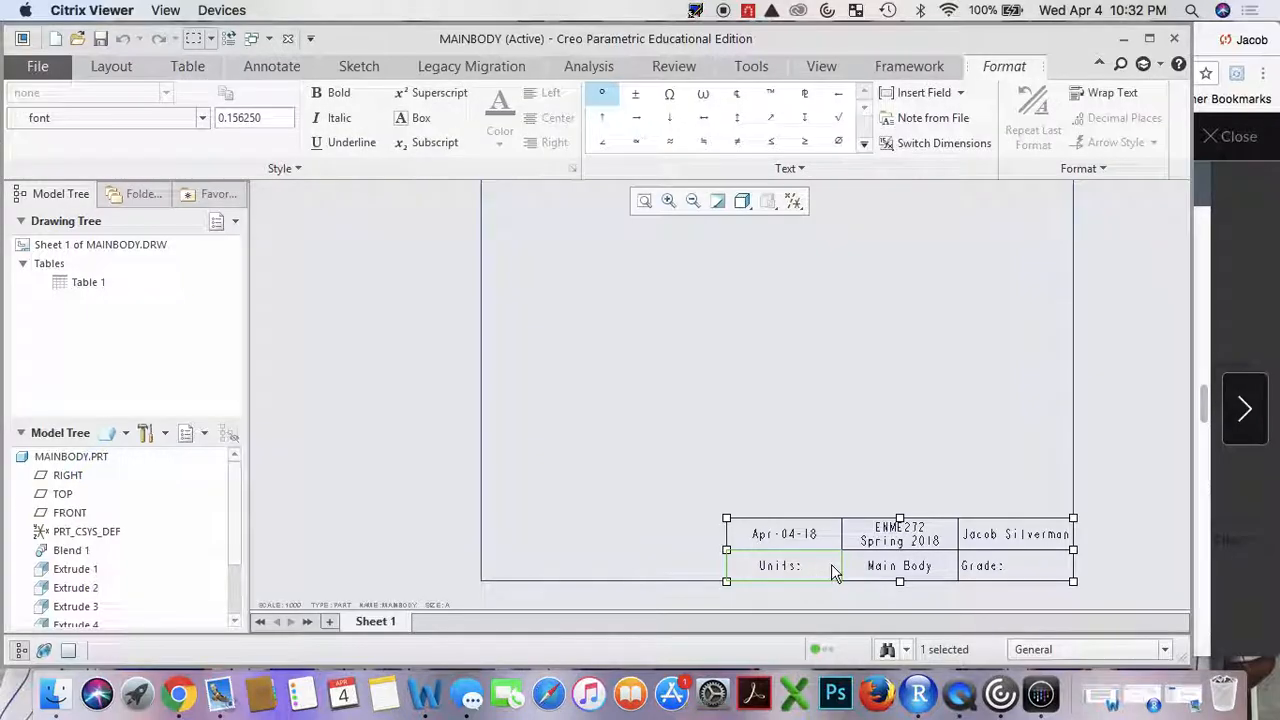
text(inch)
click(700, 484)
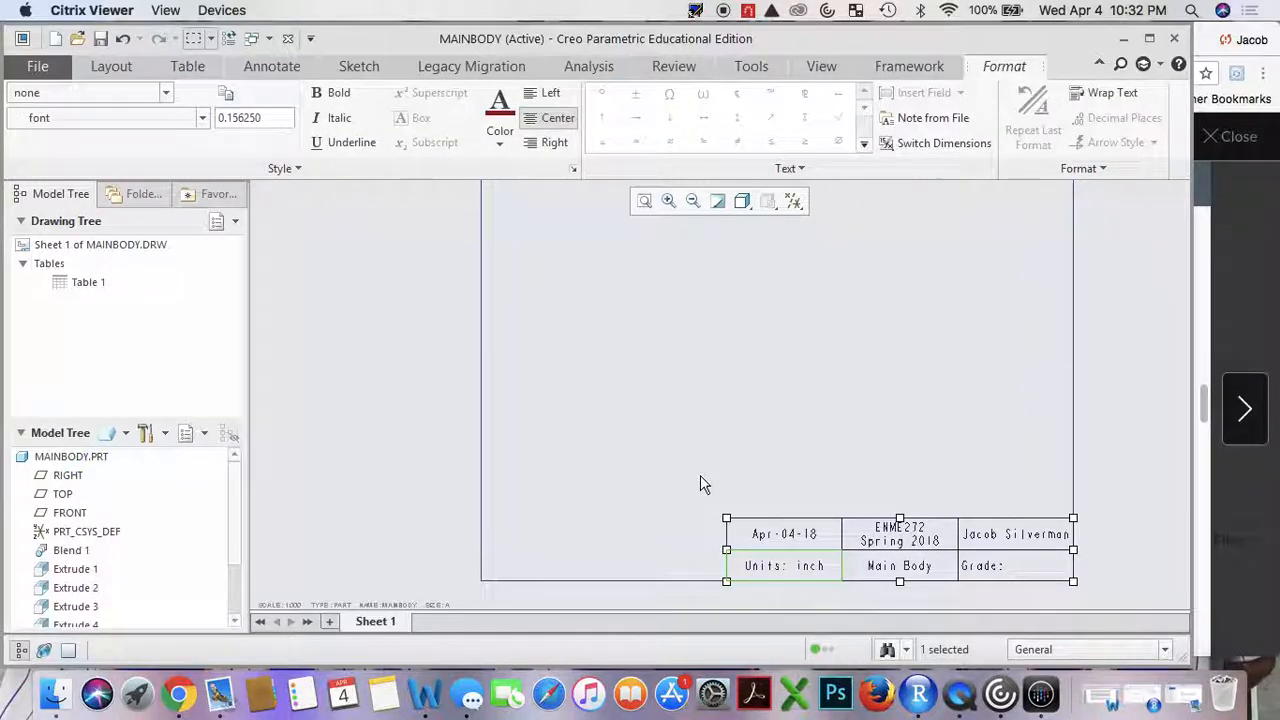
scroll(703, 480, down, 3)
click(748, 398)
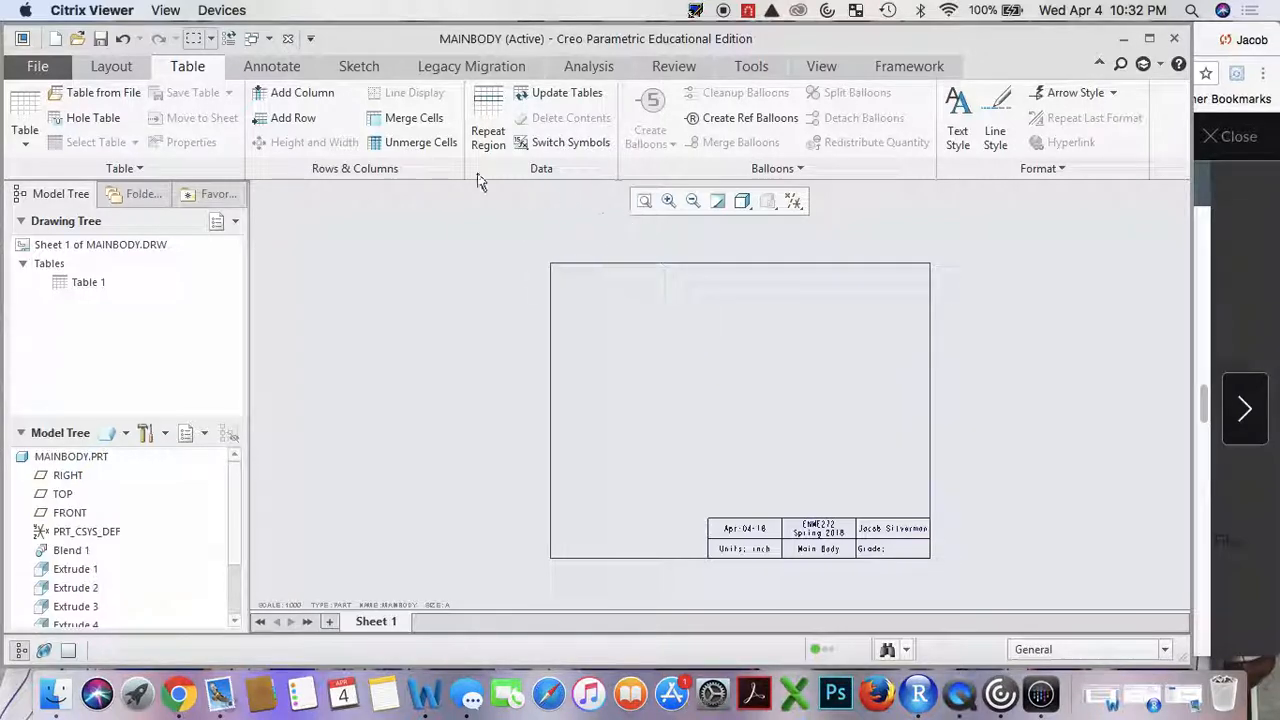
Place a general view of the main body without a combined state near the sheet's lower left and orient it to FRONT.
click(100, 66)
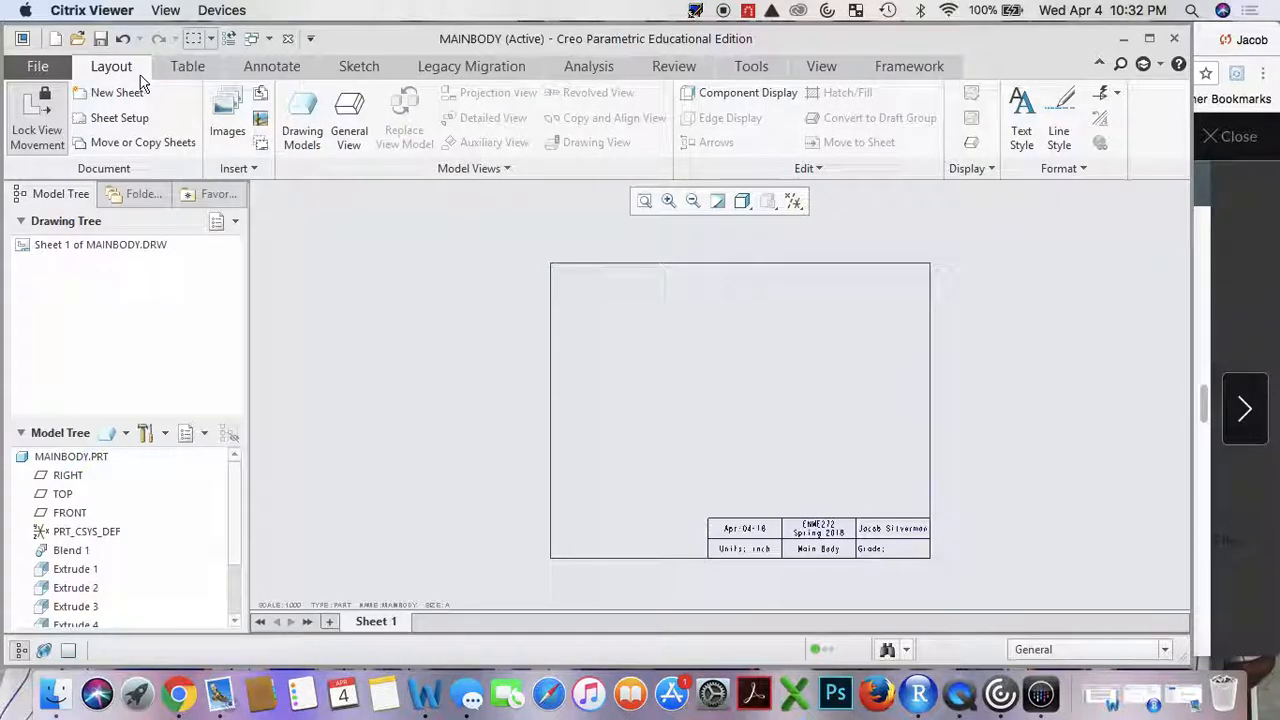
click(349, 122)
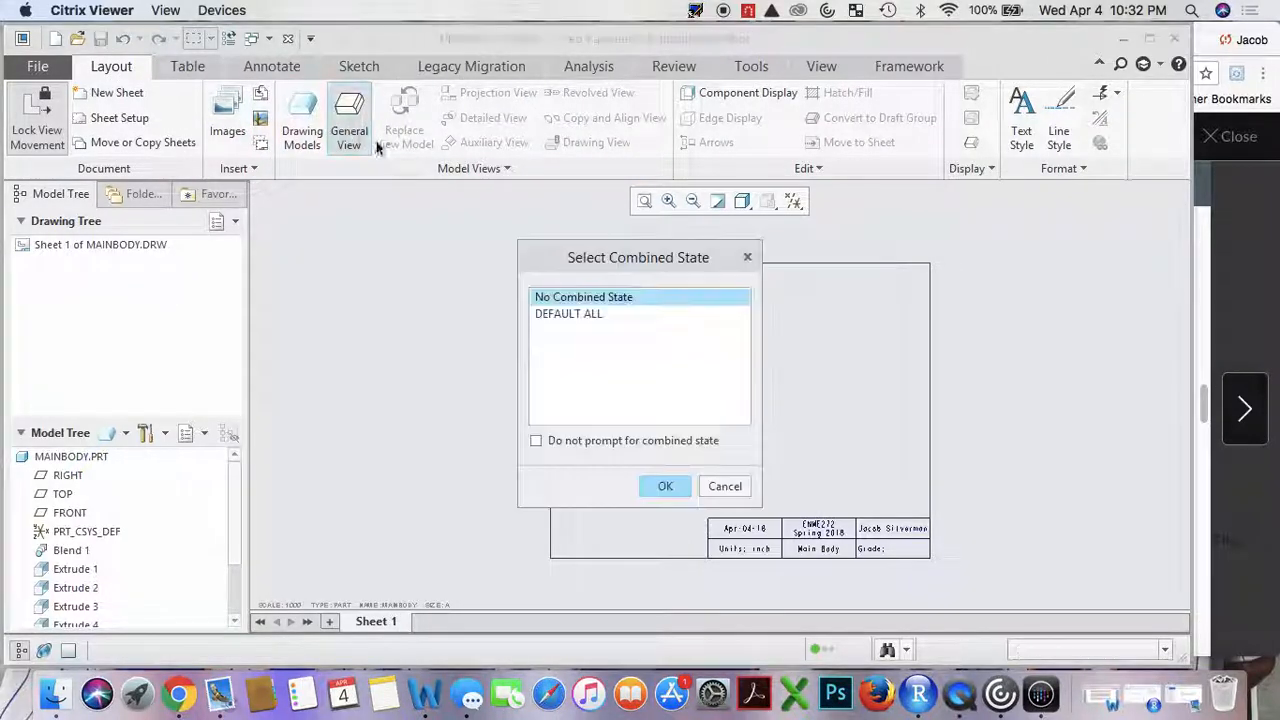
click(663, 488)
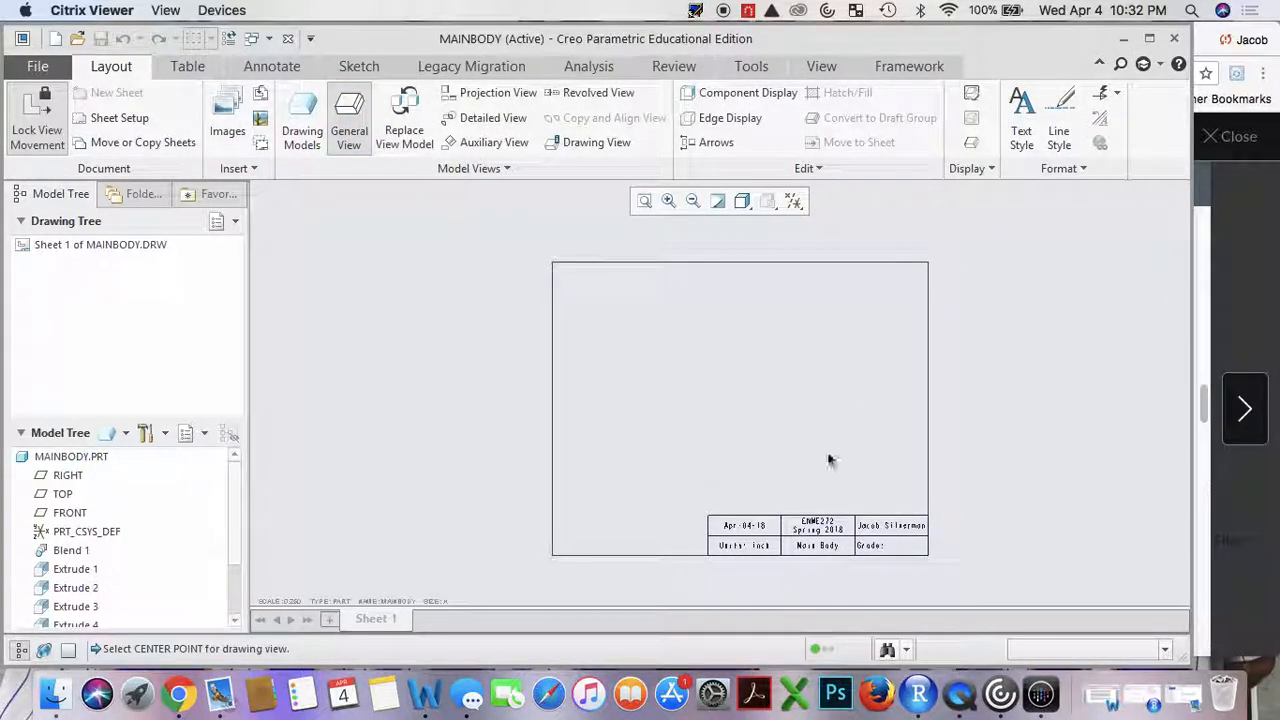
click(672, 448)
click(895, 531)
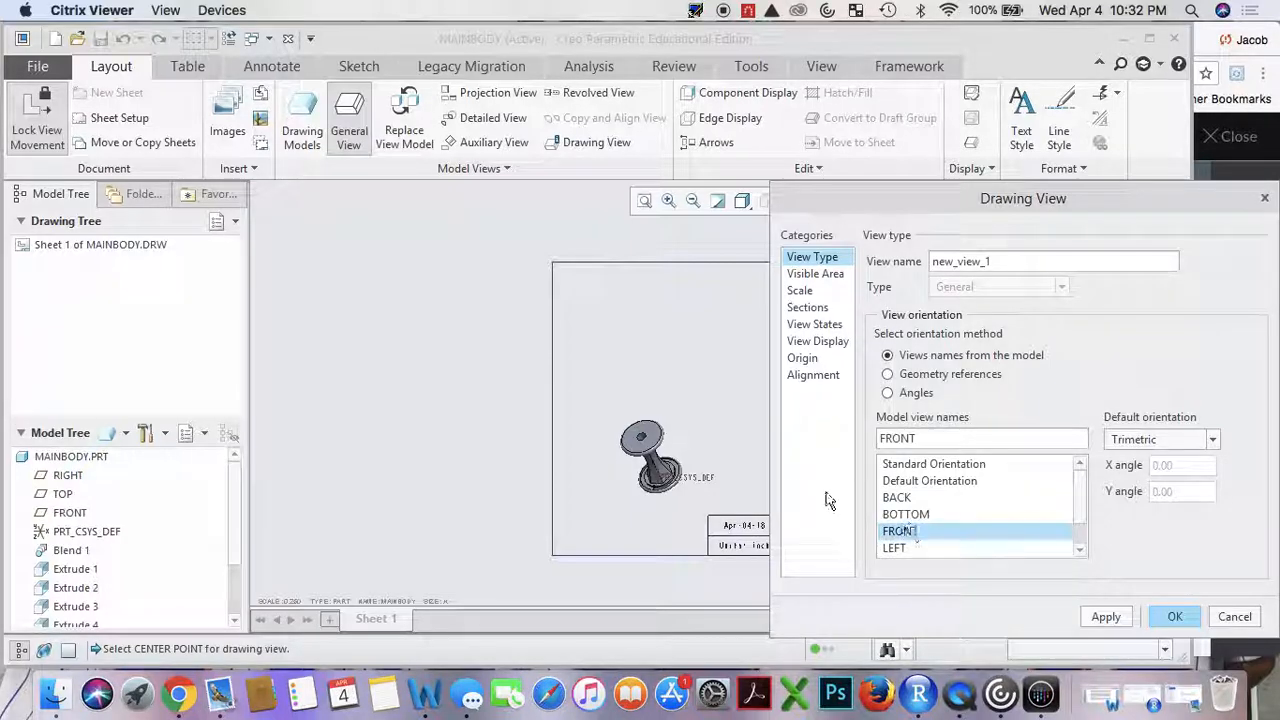
click(1104, 617)
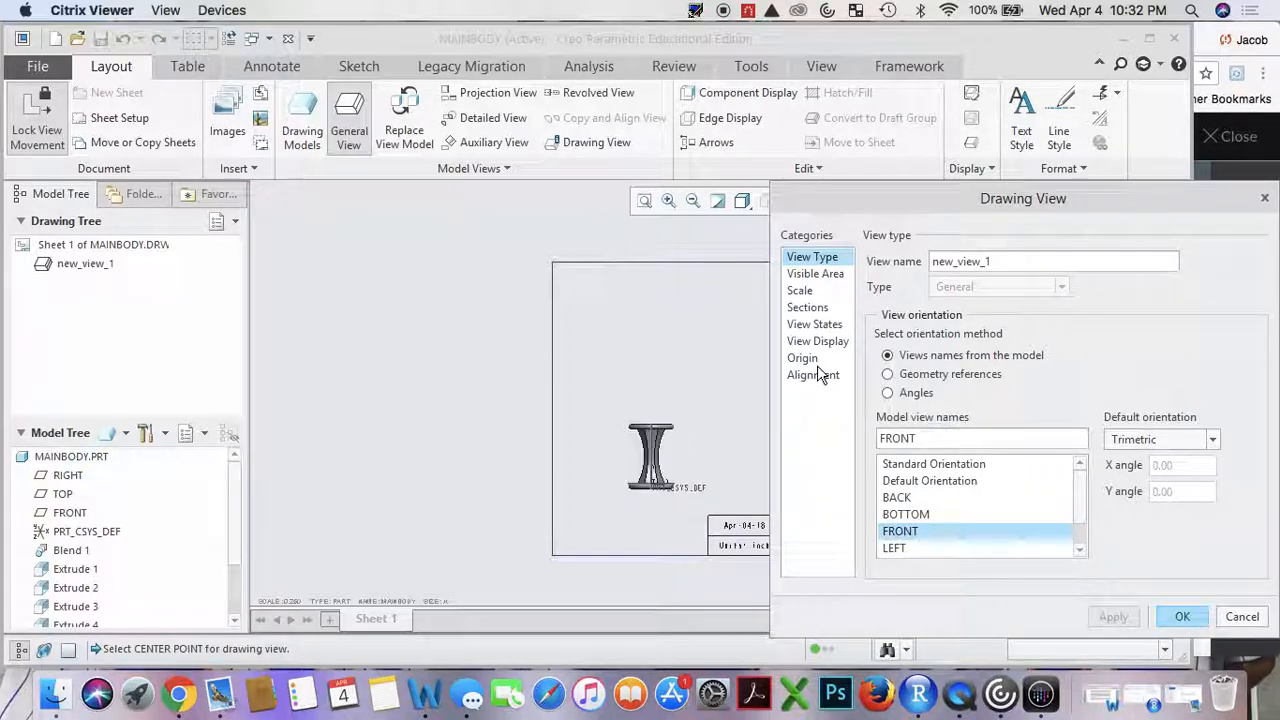
Set the front view's custom scale to 0.375 and accept the view definition.
click(800, 290)
click(915, 280)
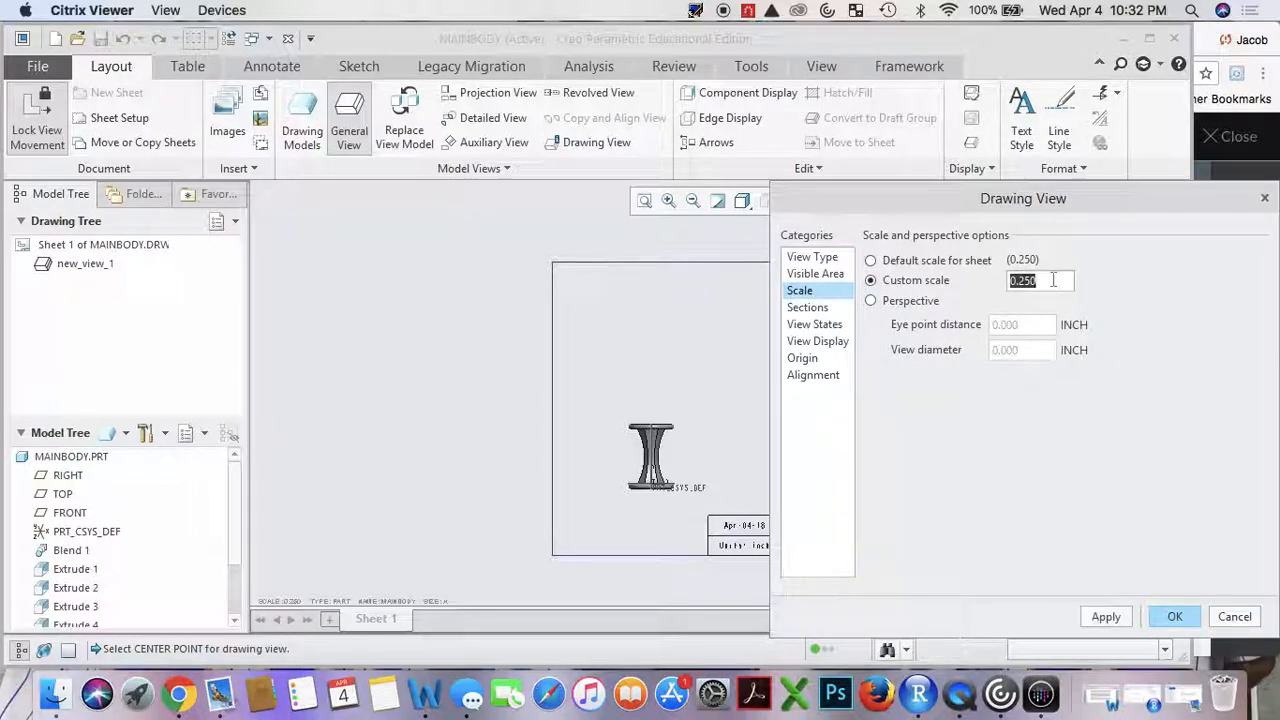
text(0.37)
double_click(1052, 281)
click(1120, 617)
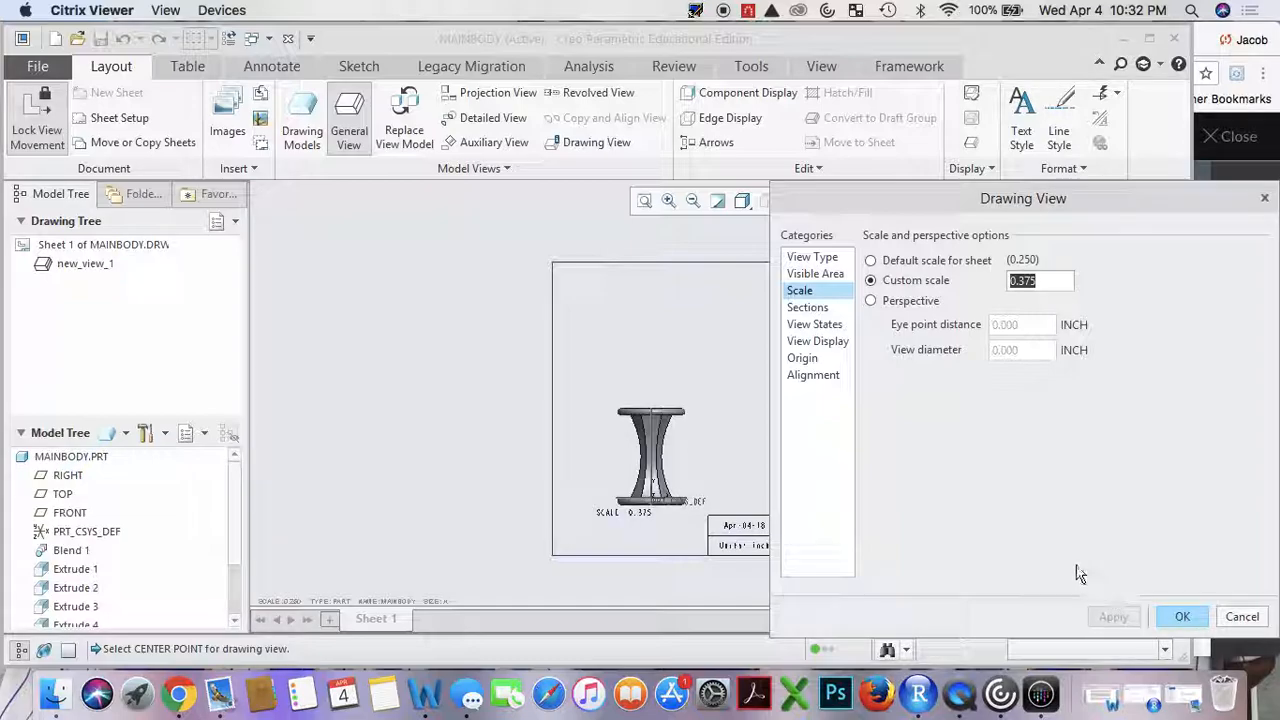
click(1200, 616)
Set the display style to Hidden Line and turn off the display of all datum features.
click(793, 200)
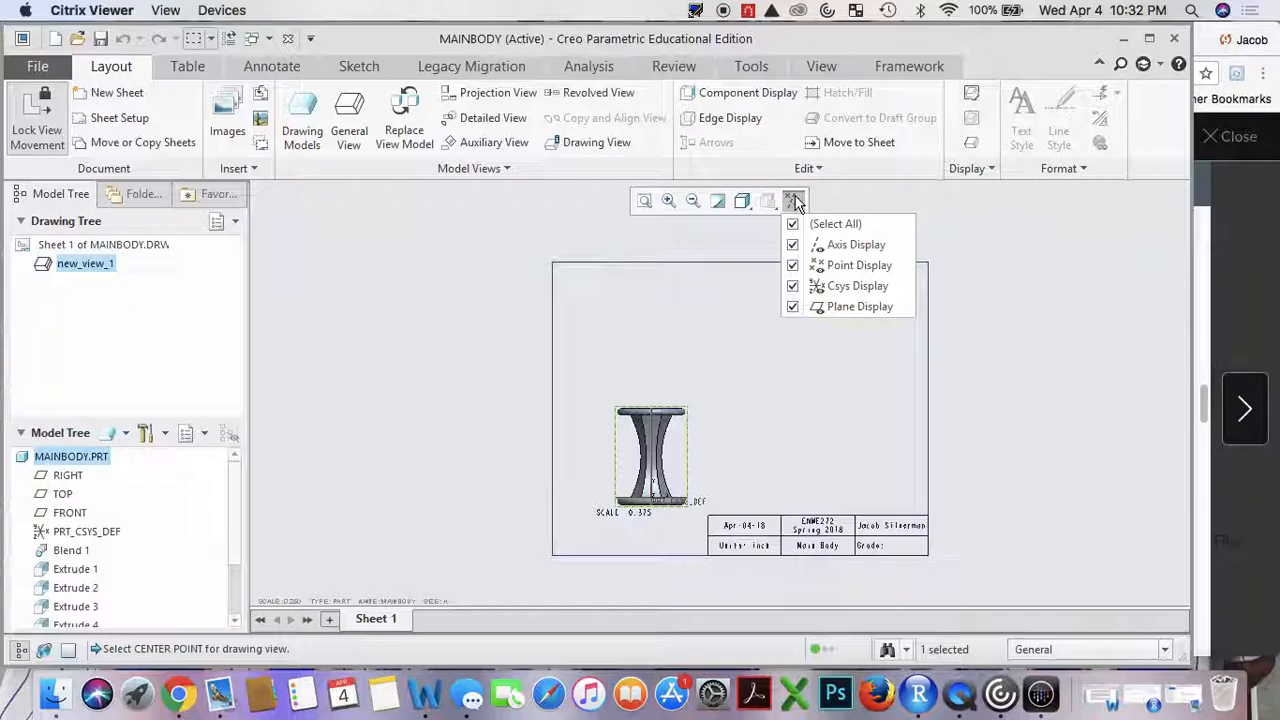
click(742, 200)
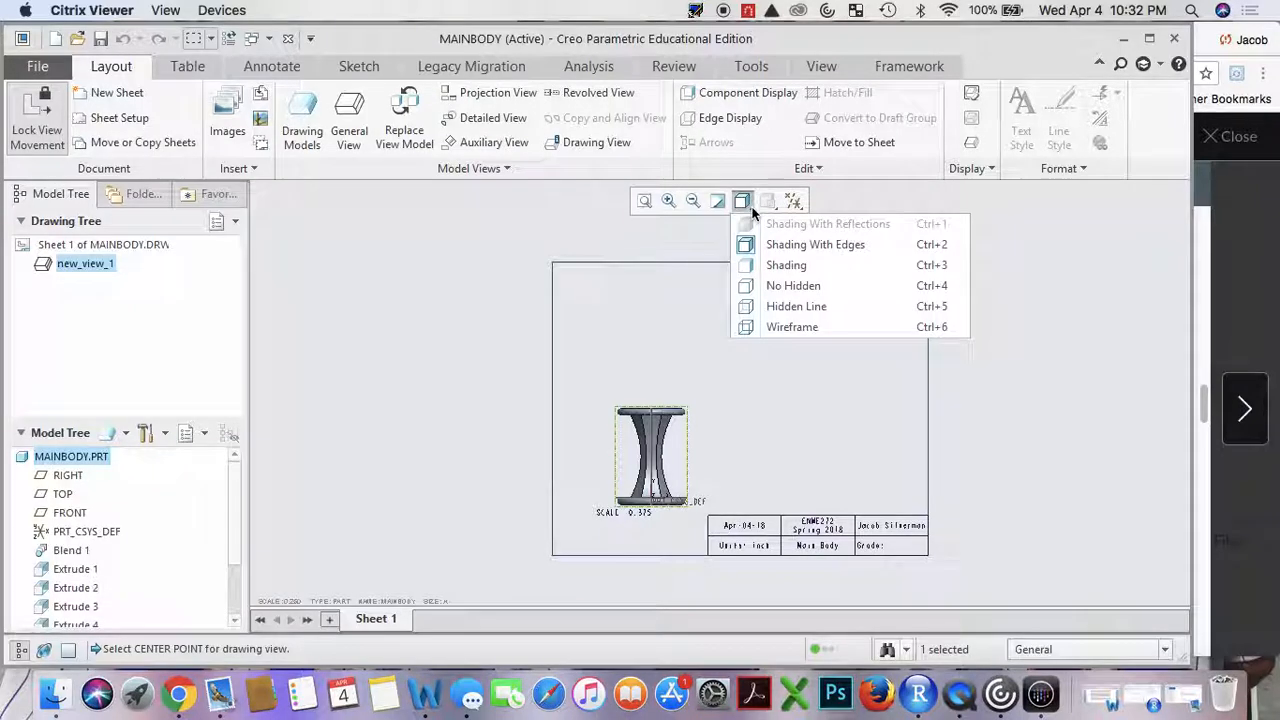
click(806, 306)
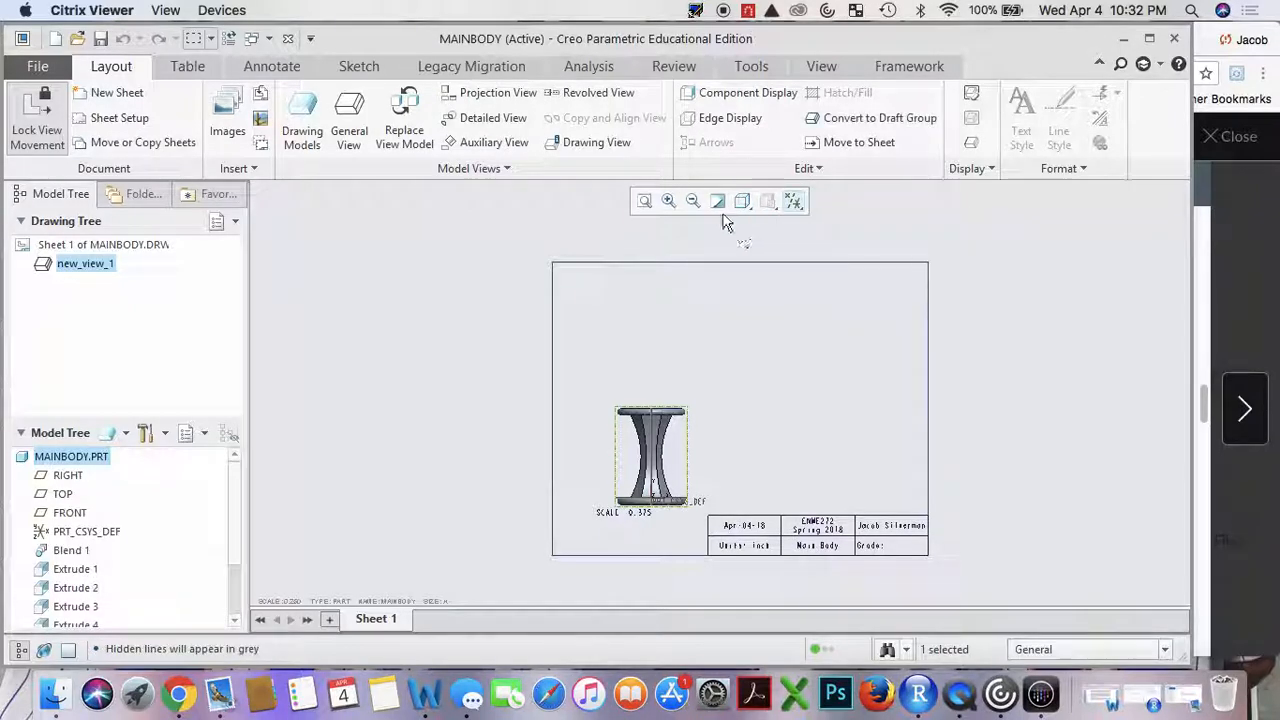
scroll(717, 463, down, 3)
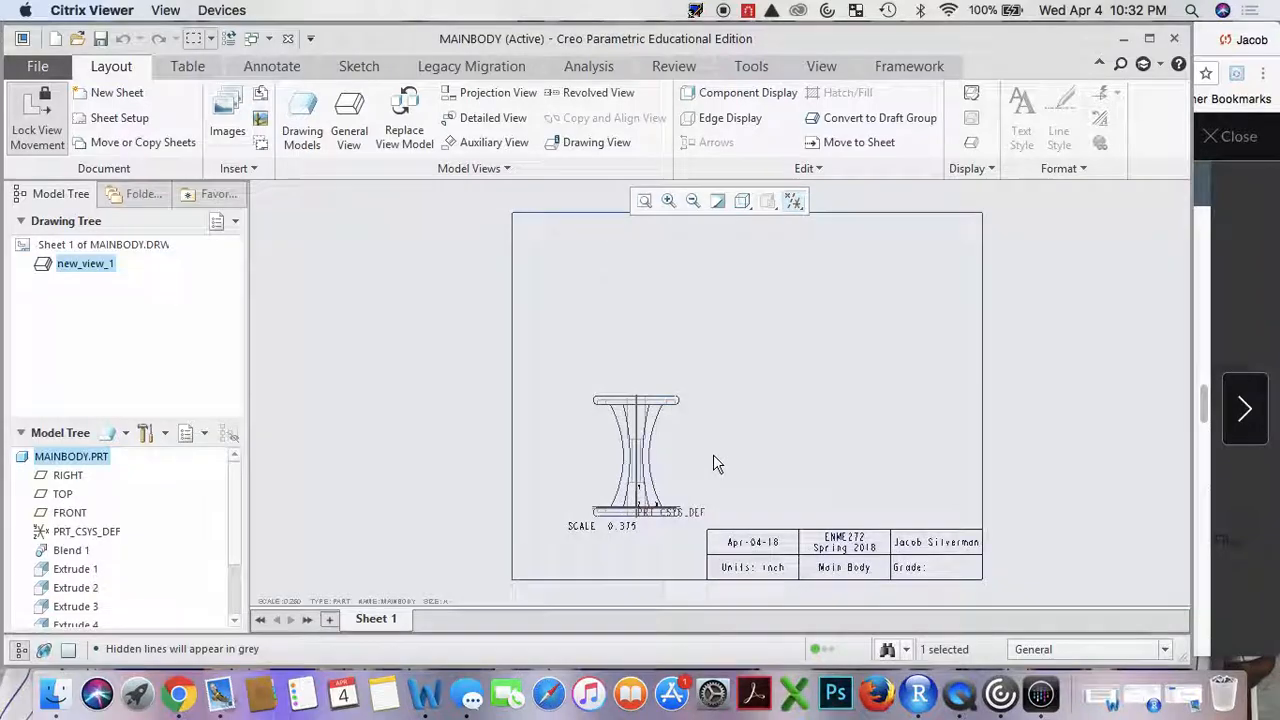
click(793, 205)
click(892, 226)
click(787, 204)
Unlock view movement, shift the front view slightly up and to the left, and move its scale note further below it.
click(648, 405)
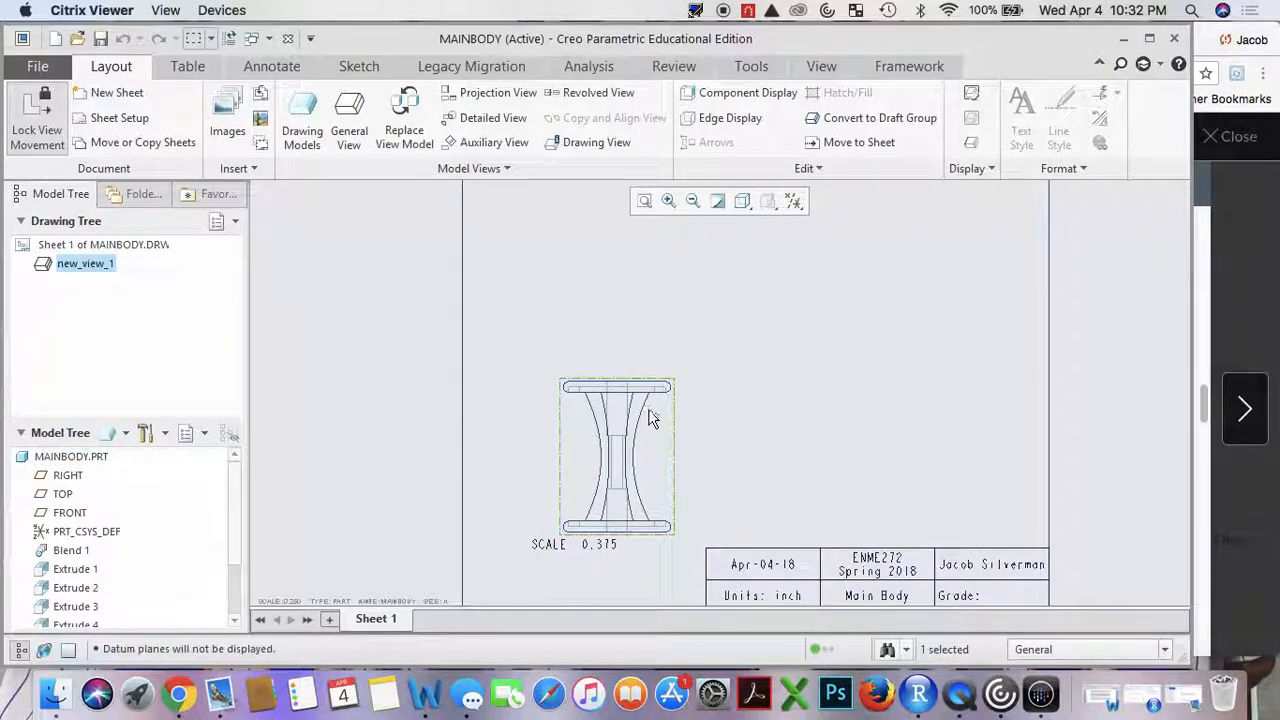
click(40, 132)
click(623, 457)
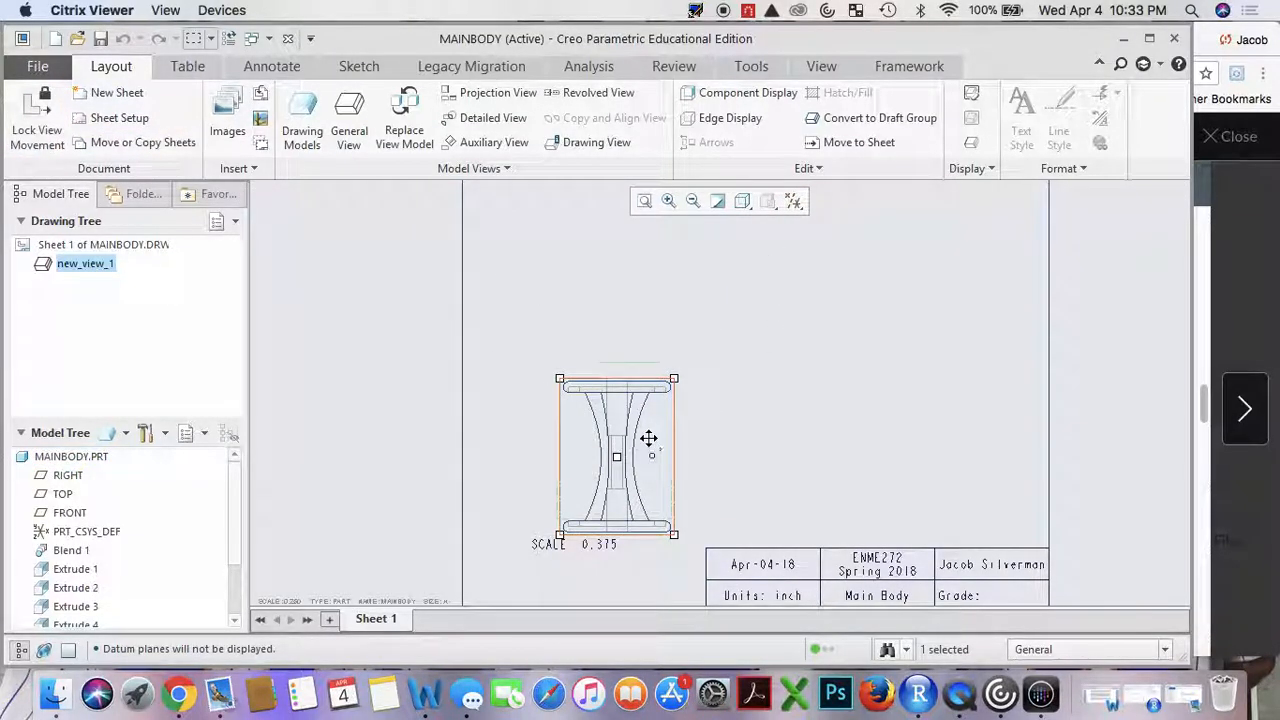
drag(649, 438, 634, 403)
click(590, 510)
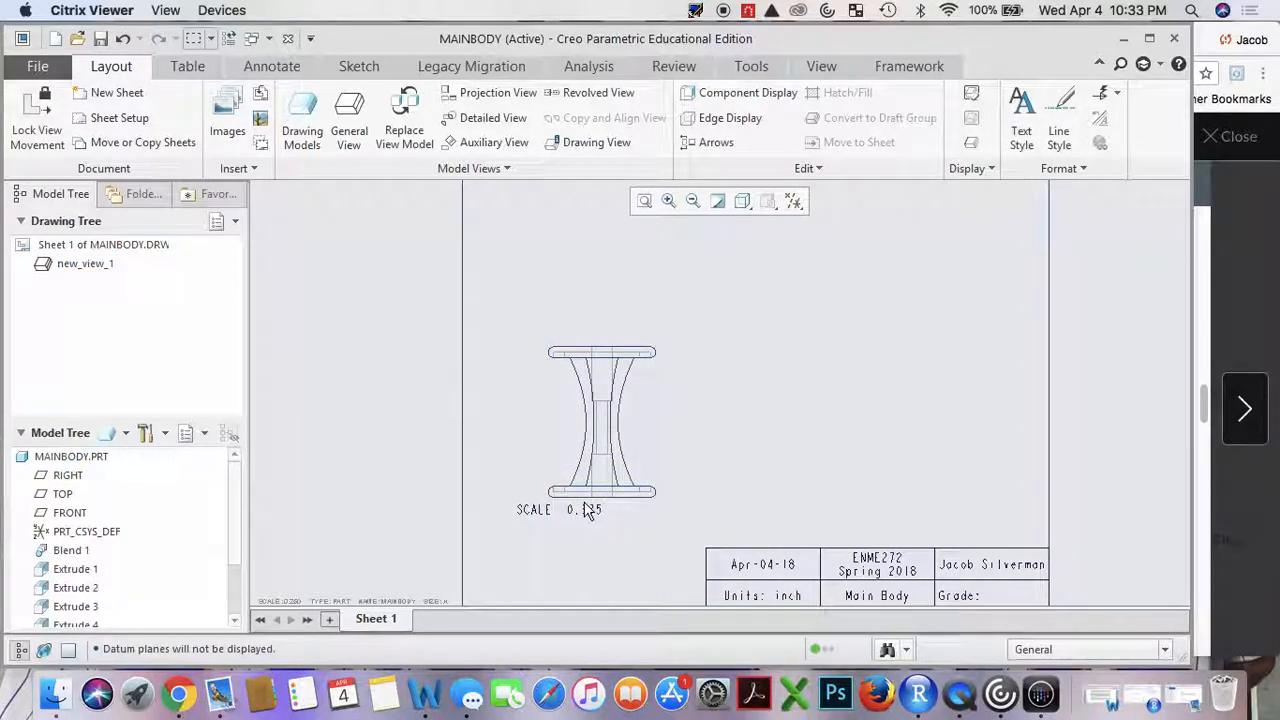
drag(575, 508, 609, 569)
click(724, 528)
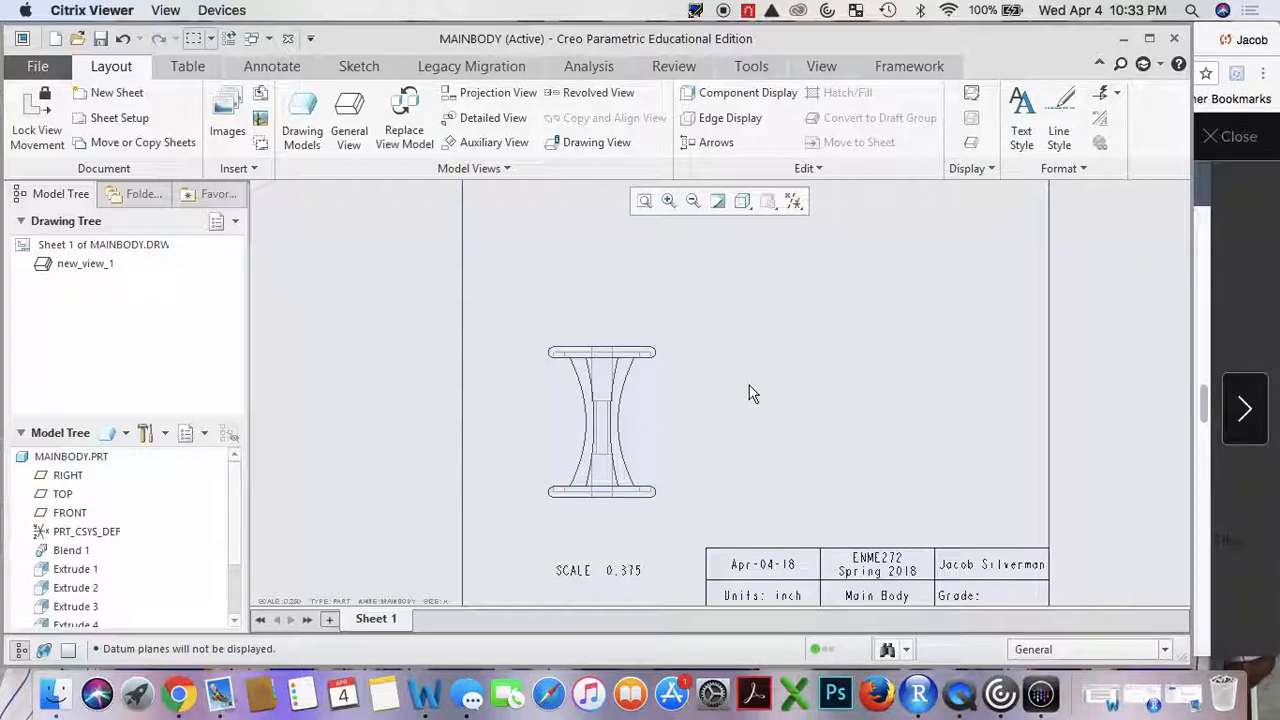
Minimize the drawing to return to the MAINBODY part window and orient the model to the FRONT view.
scroll(765, 350, up, 3)
scroll(737, 320, down, 3)
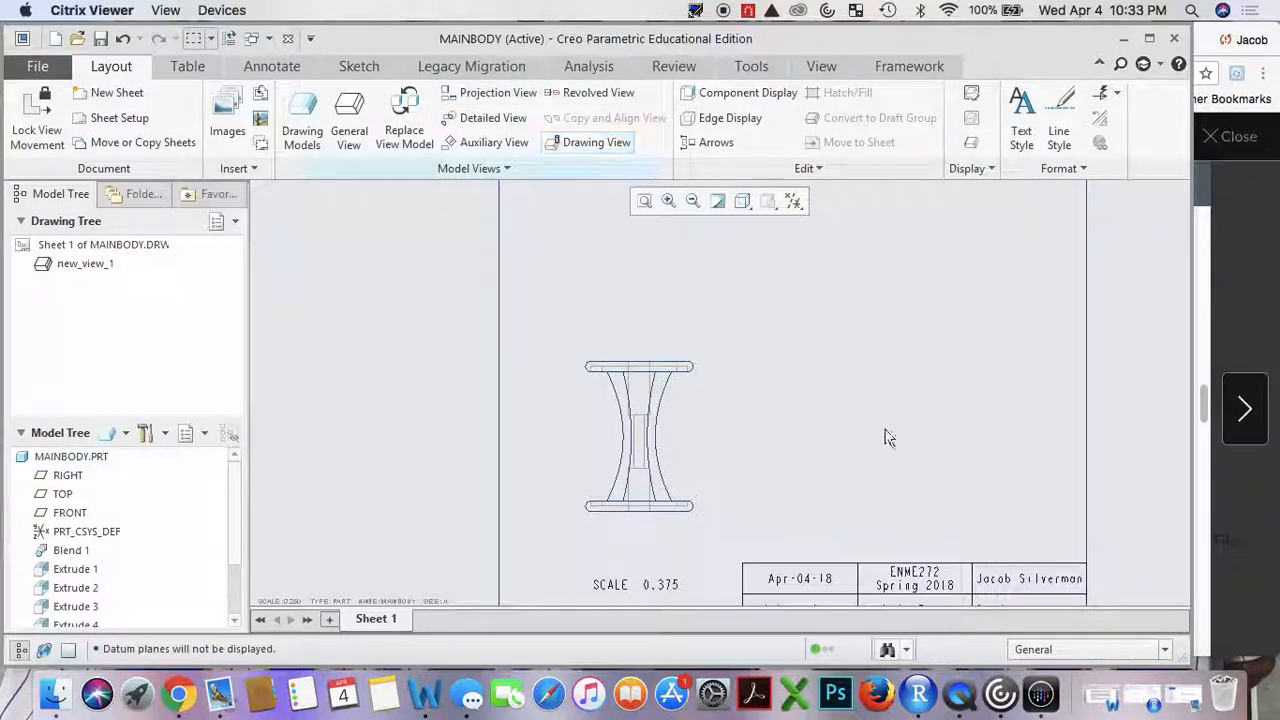
right_click(1042, 693)
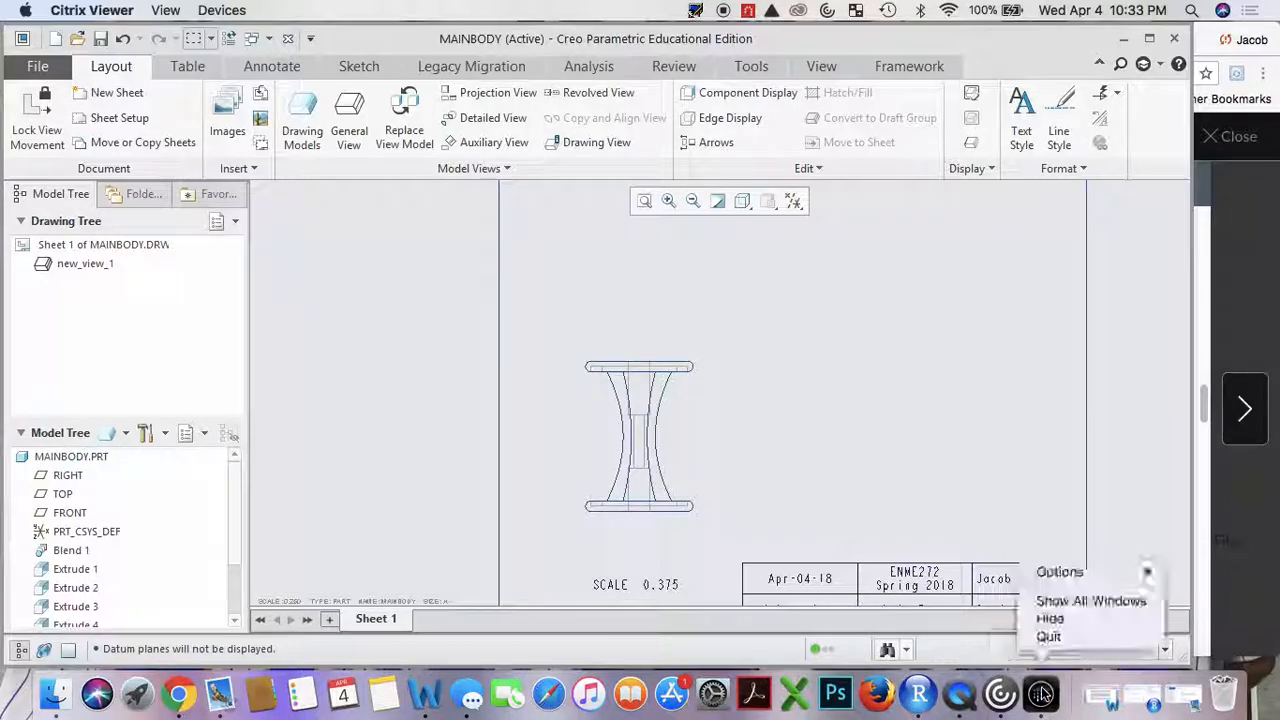
click(943, 531)
click(1123, 39)
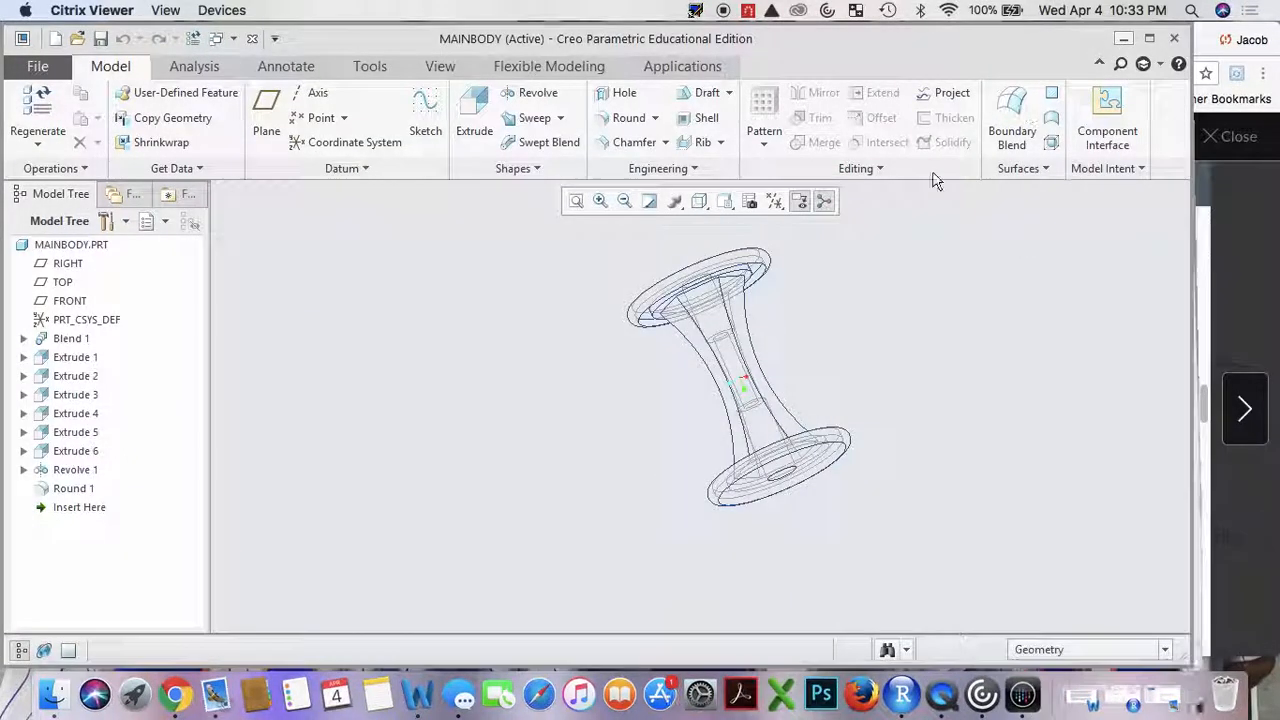
click(725, 203)
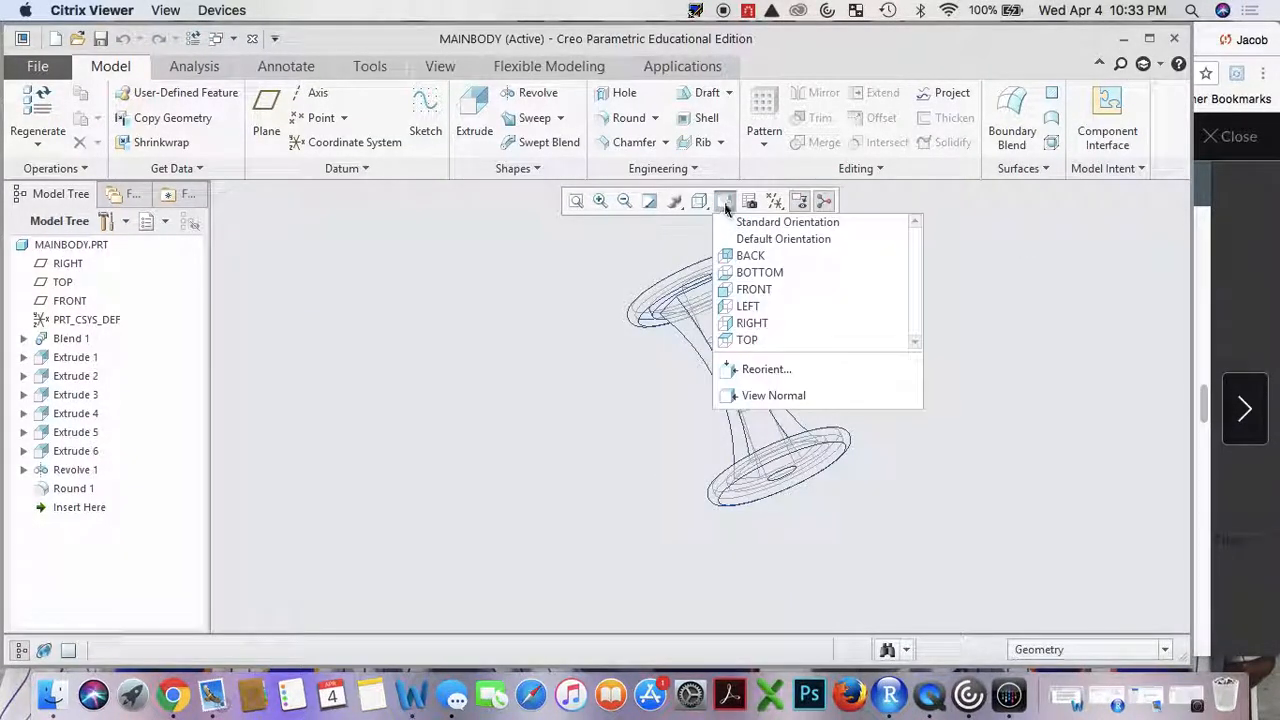
click(772, 290)
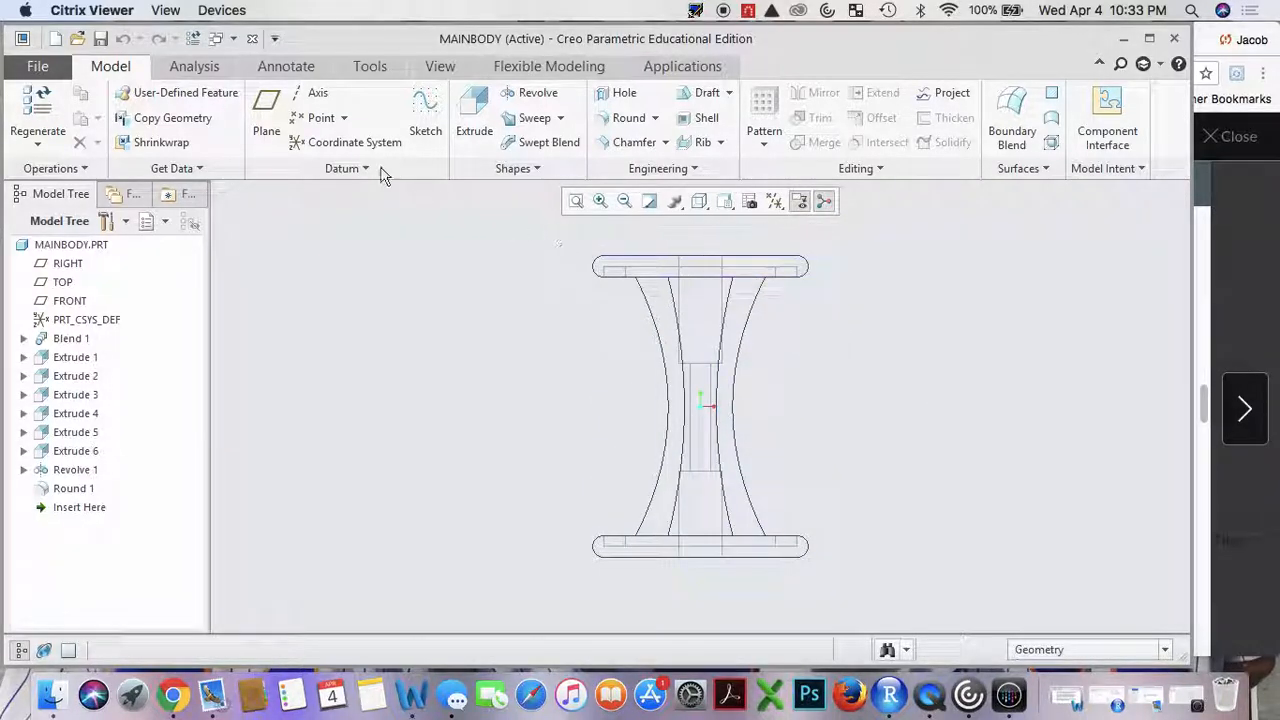
Start a new datum plane, turn on the display of all datum features, and pick the TOP plane as its offset reference.
click(268, 108)
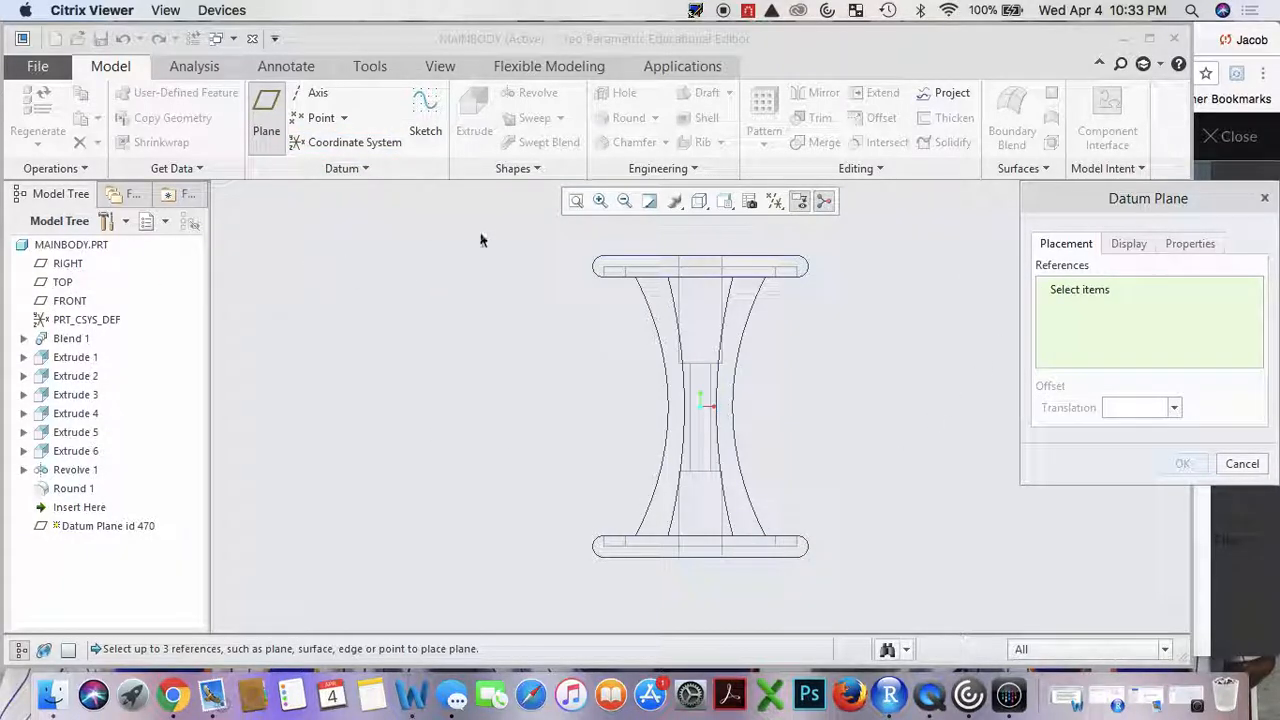
click(775, 202)
click(775, 224)
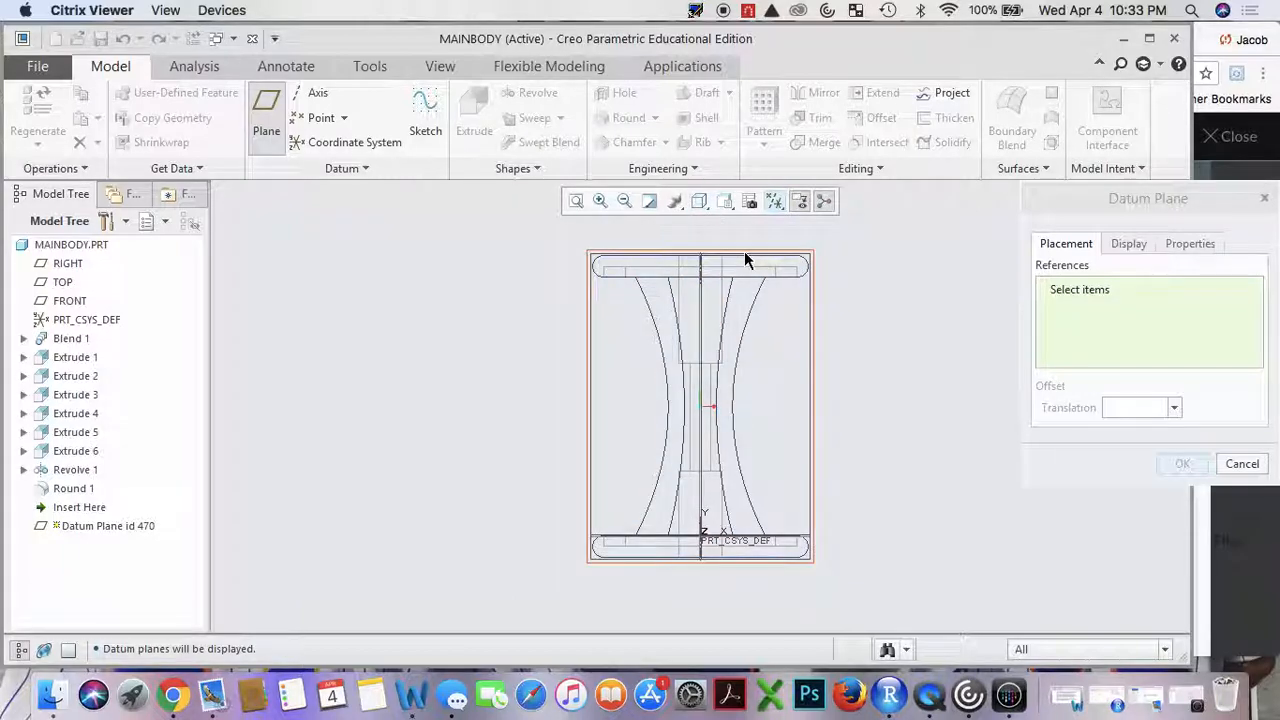
key(ctrl+d)
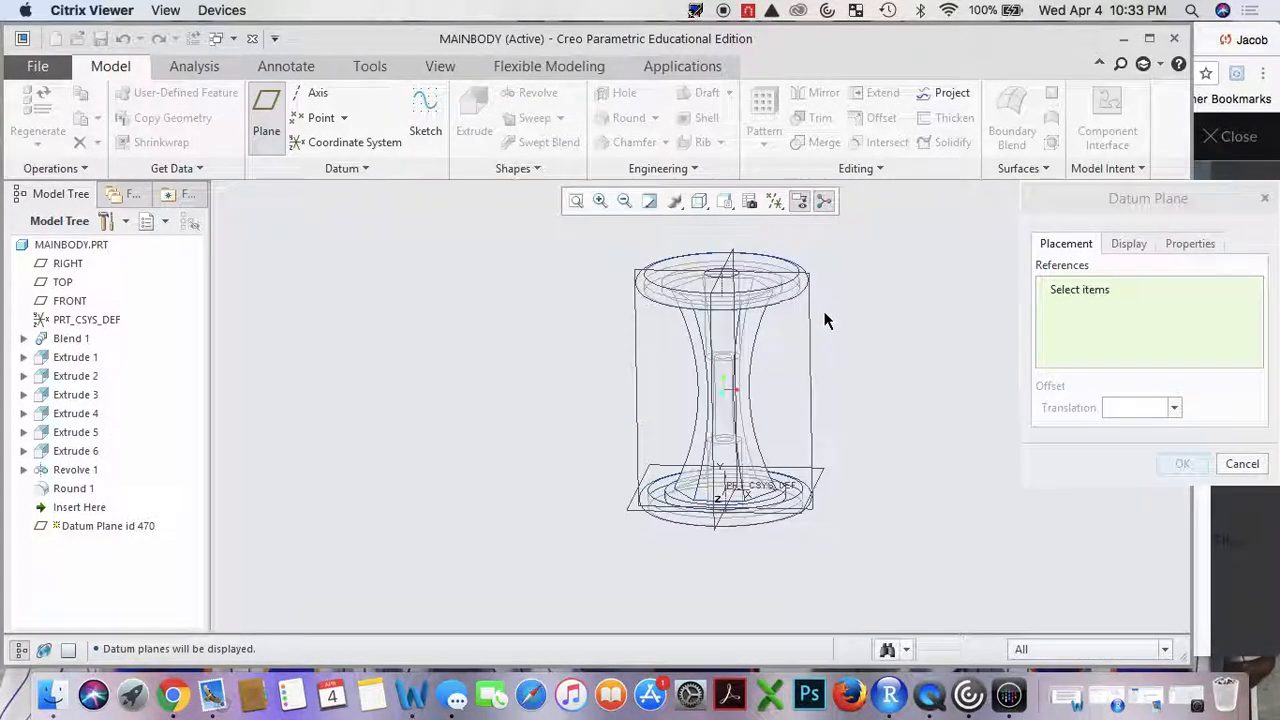
scroll(825, 318, up, 2)
mouse_move(844, 362)
middle_down()
mouse_move(840, 343)
mouse_move(844, 362)
middle_up()
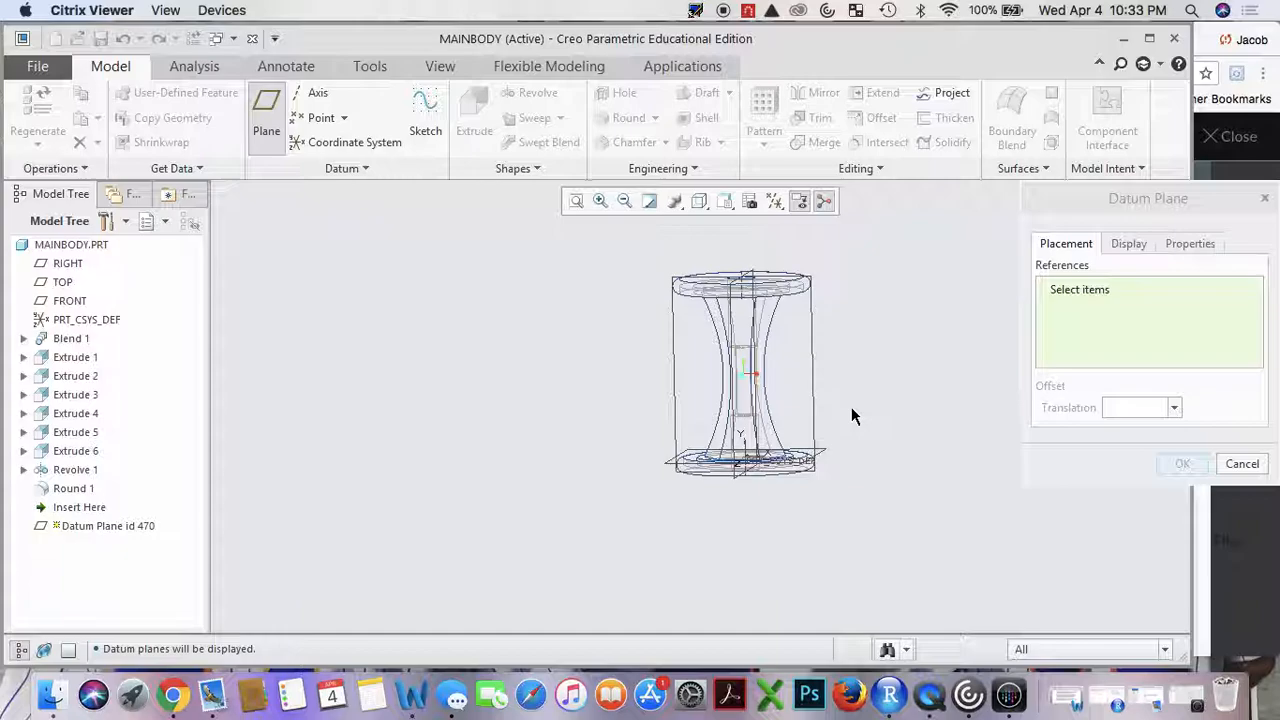
click(820, 453)
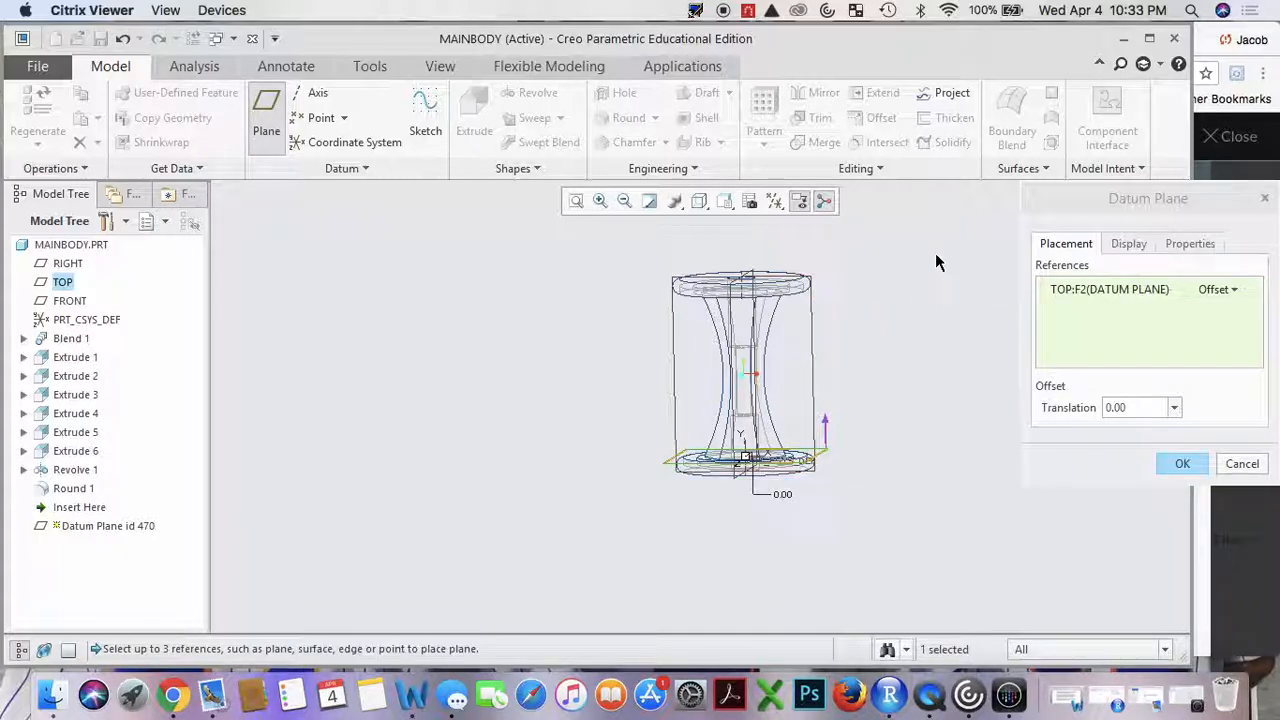
Set the new datum plane's offset translation from the TOP plane to 2.75.
scroll(812, 461, down, 3)
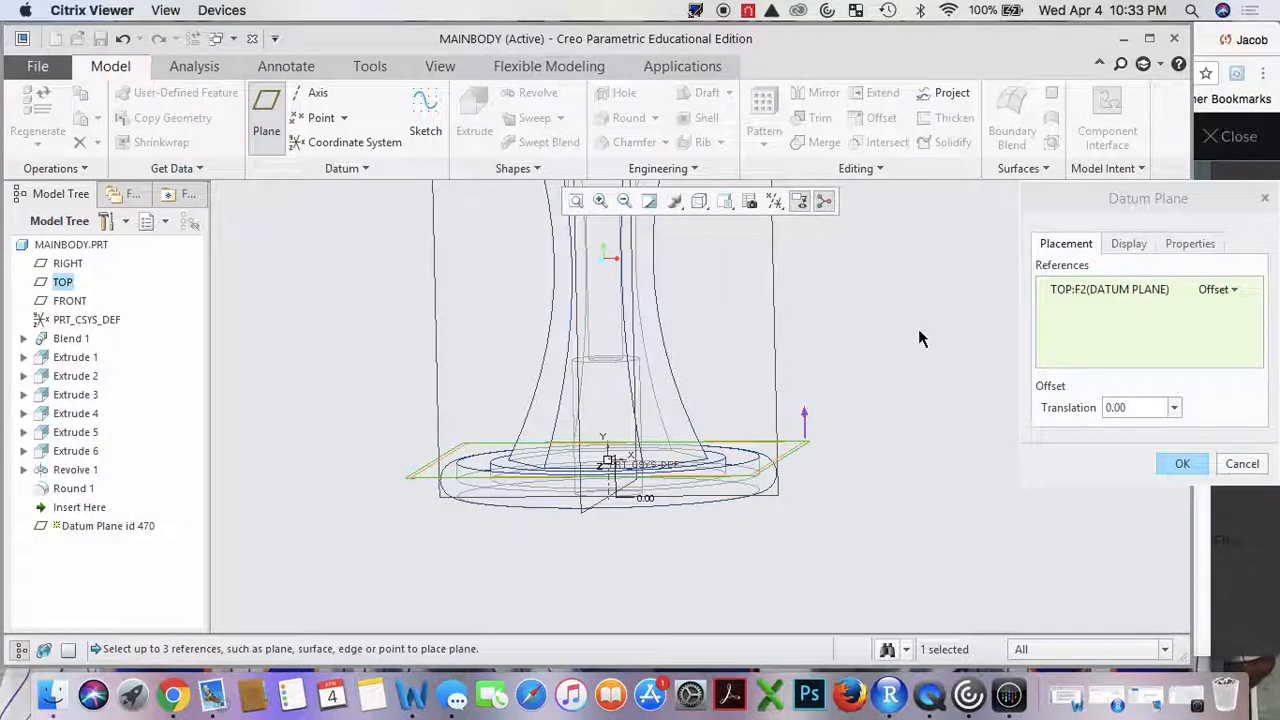
scroll(948, 315, up, 3)
scroll(920, 292, down, 3)
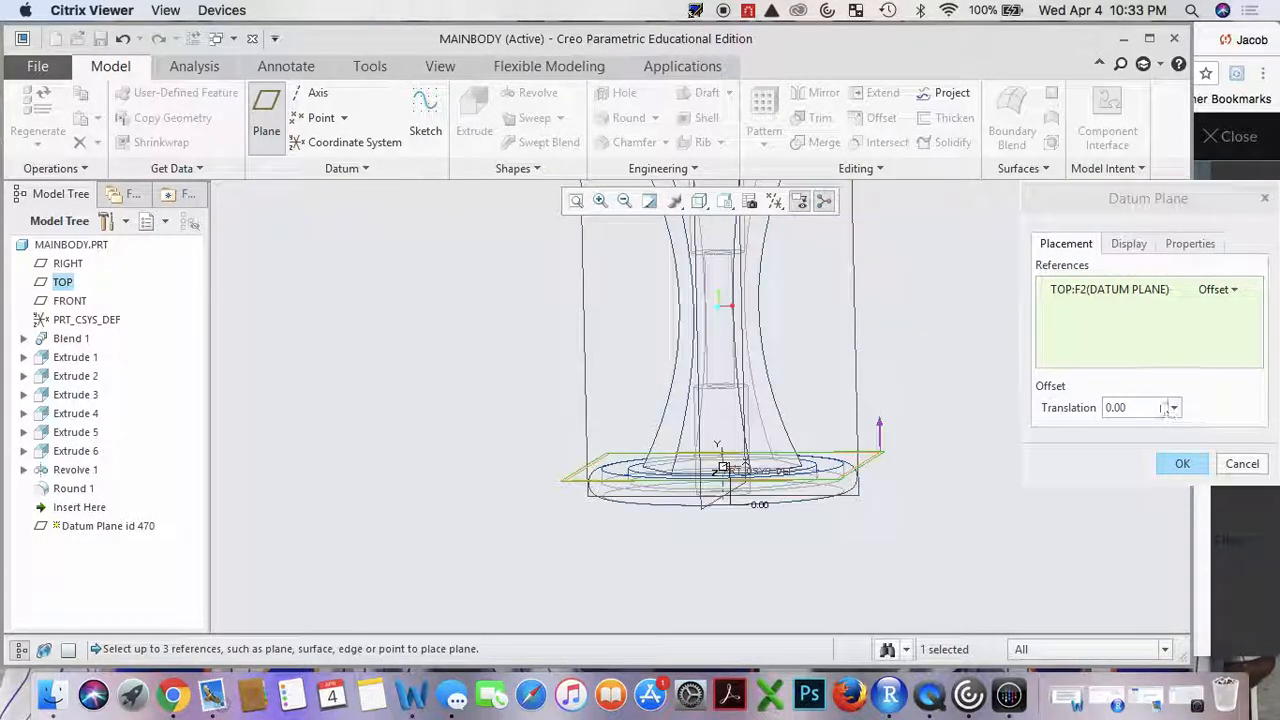
click(1163, 407)
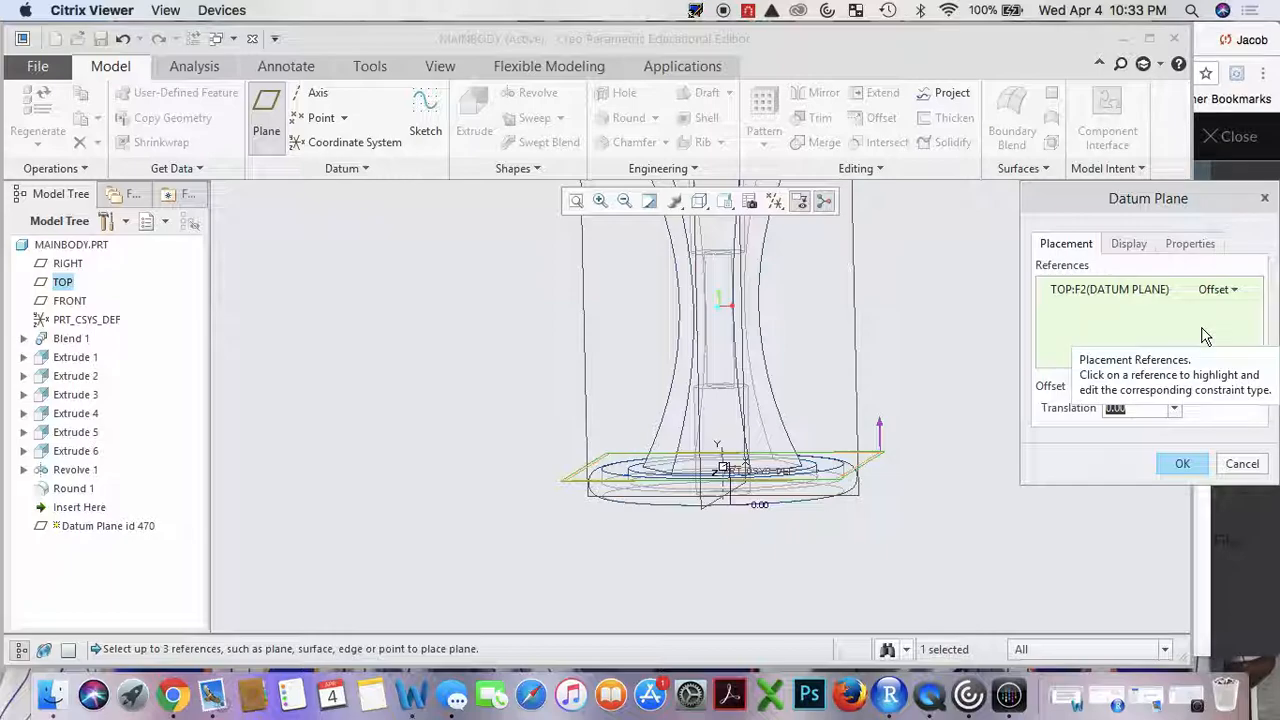
text(2.75)
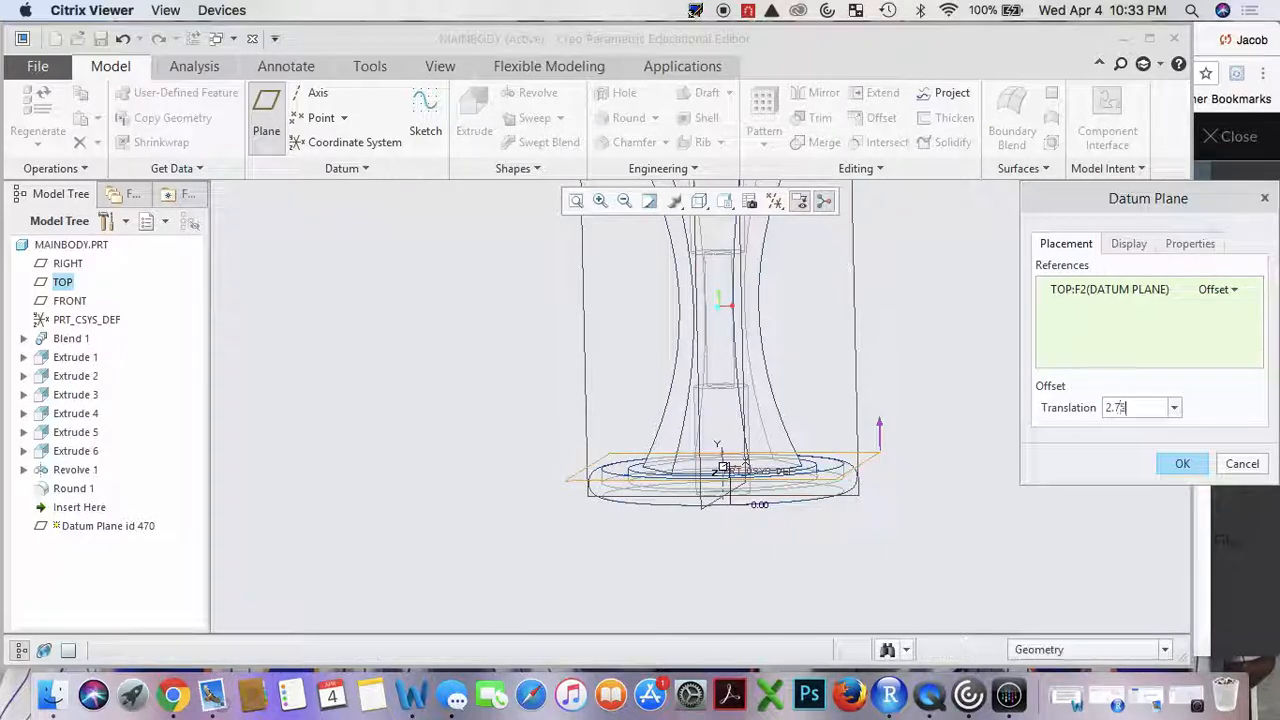
click(1205, 337)
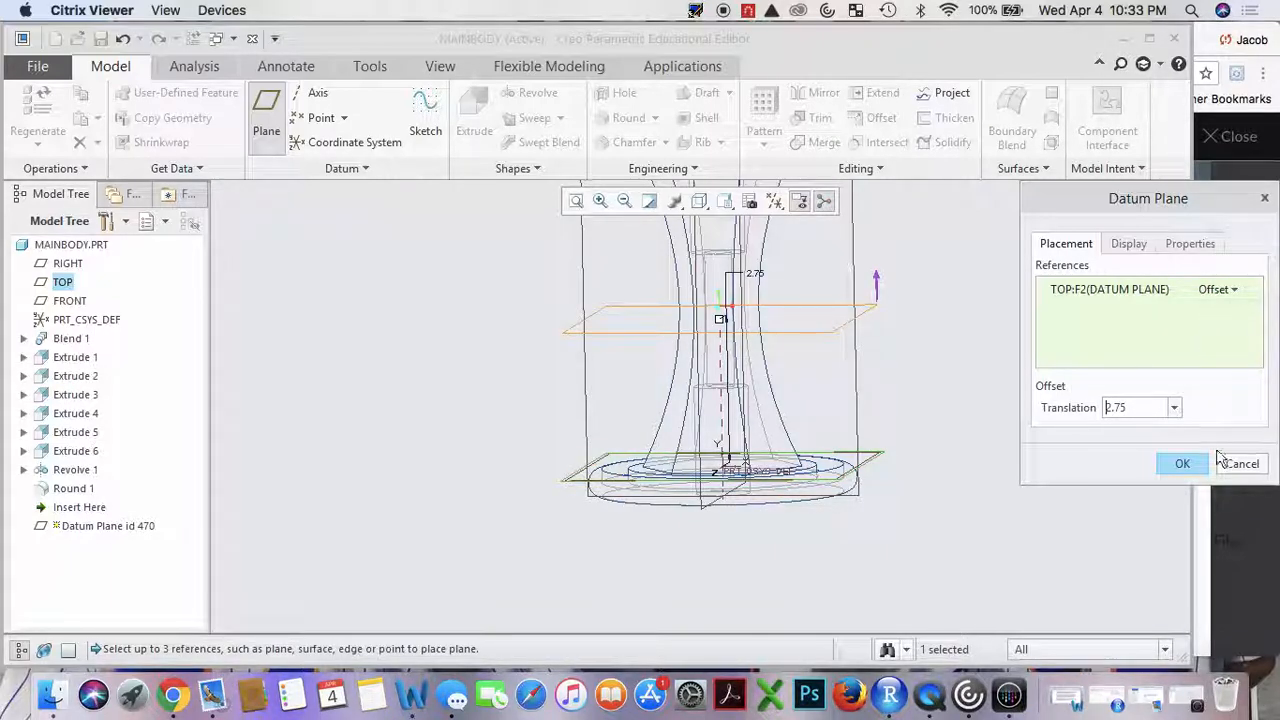
Finish the datum plane offset 2.75 from the TOP plane.
click(1180, 463)
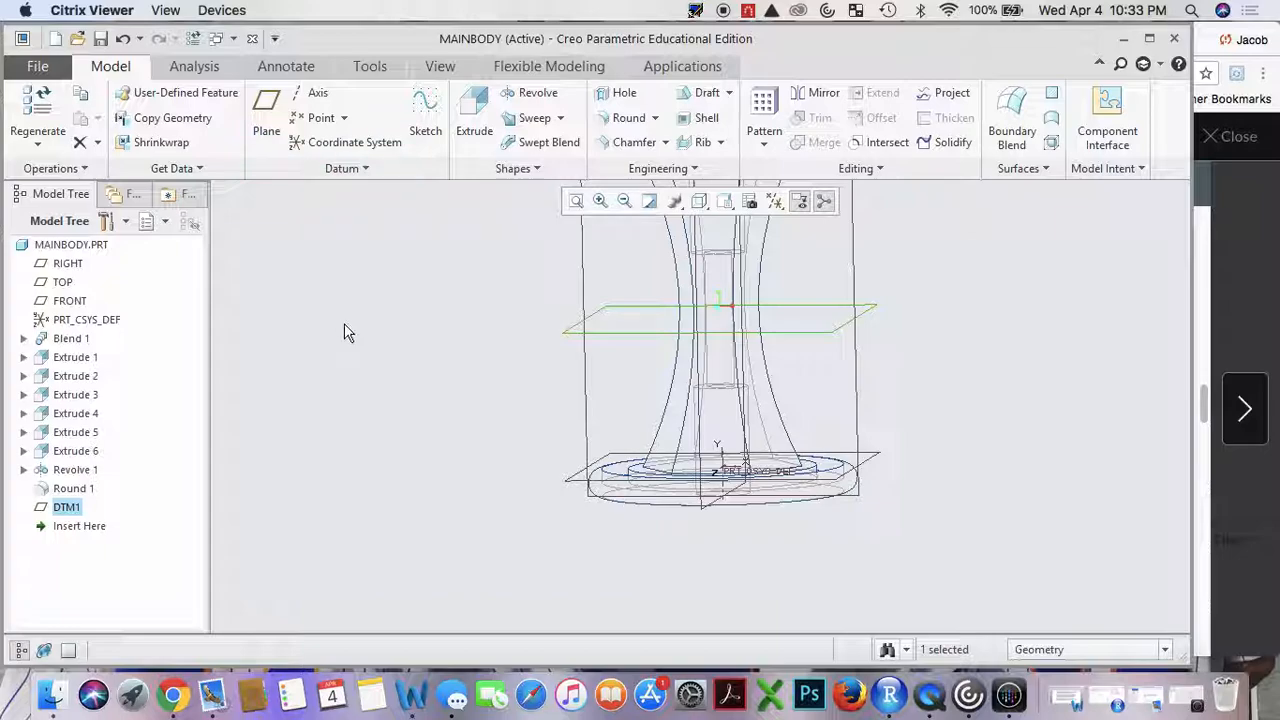
click(365, 340)
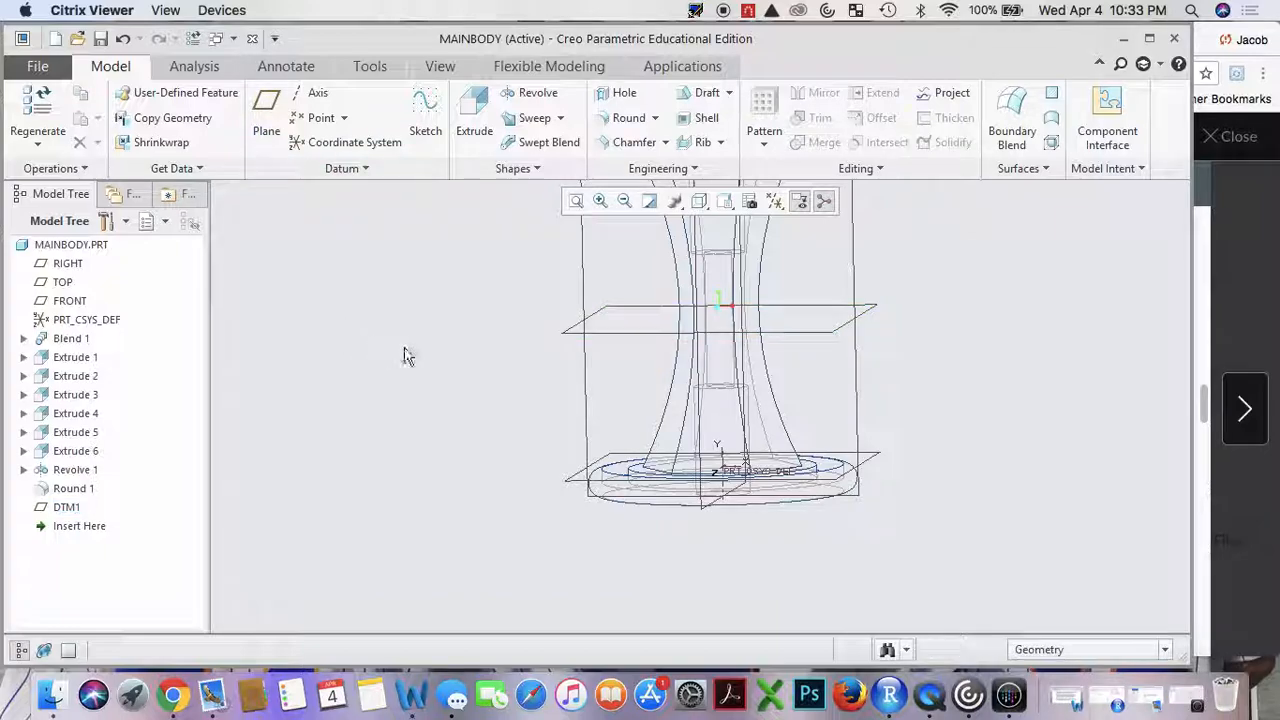
Create a second datum plane offset 6 from the TOP plane, near the upper flange of the body.
click(64, 284)
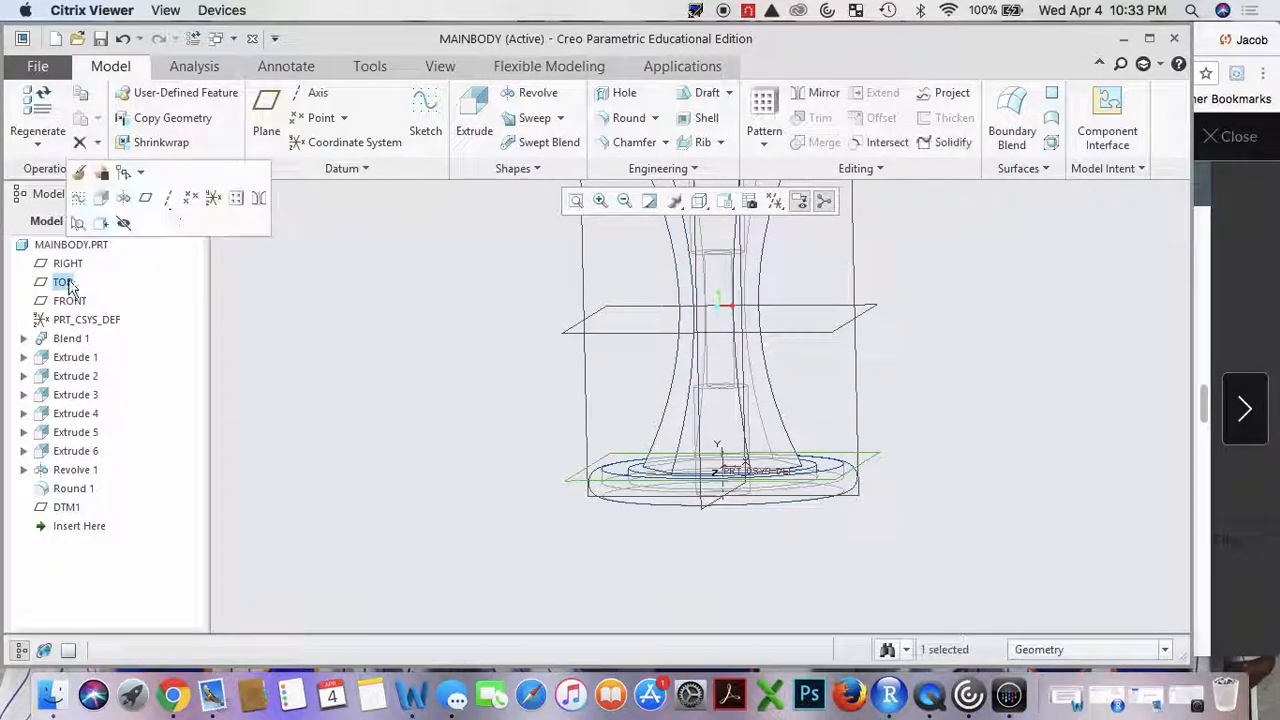
click(268, 120)
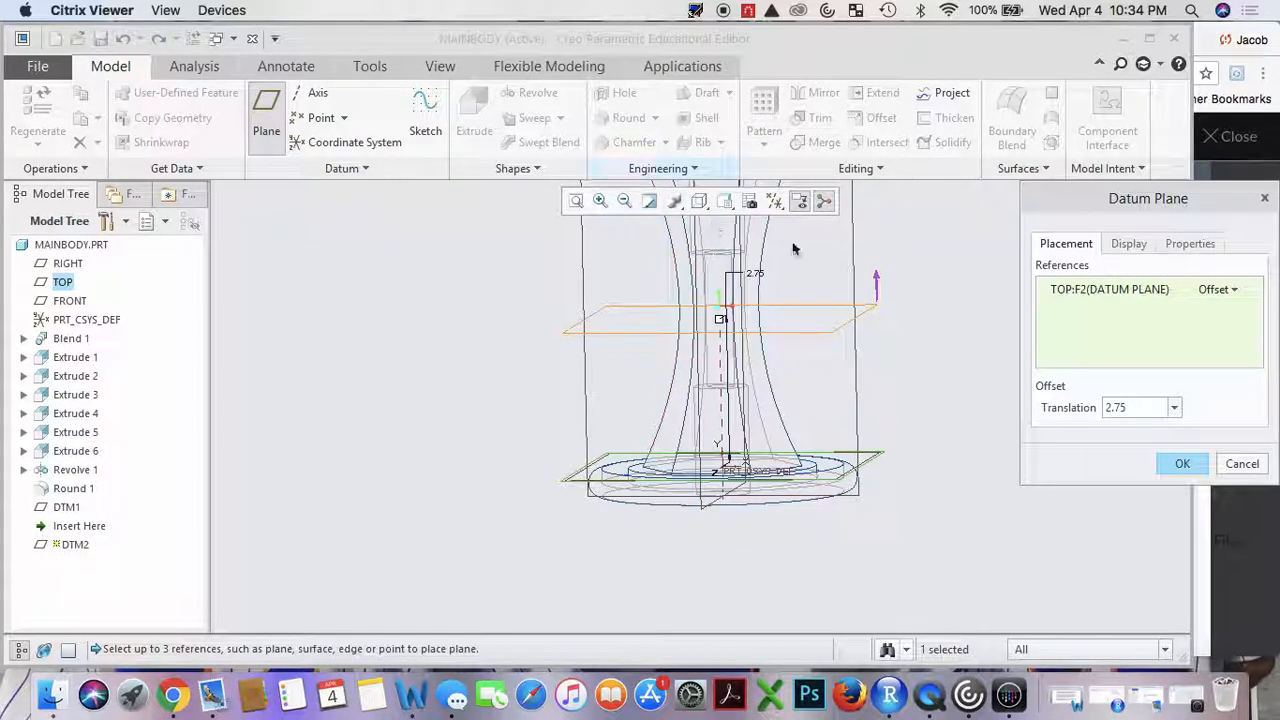
drag(1108, 406, 1132, 404)
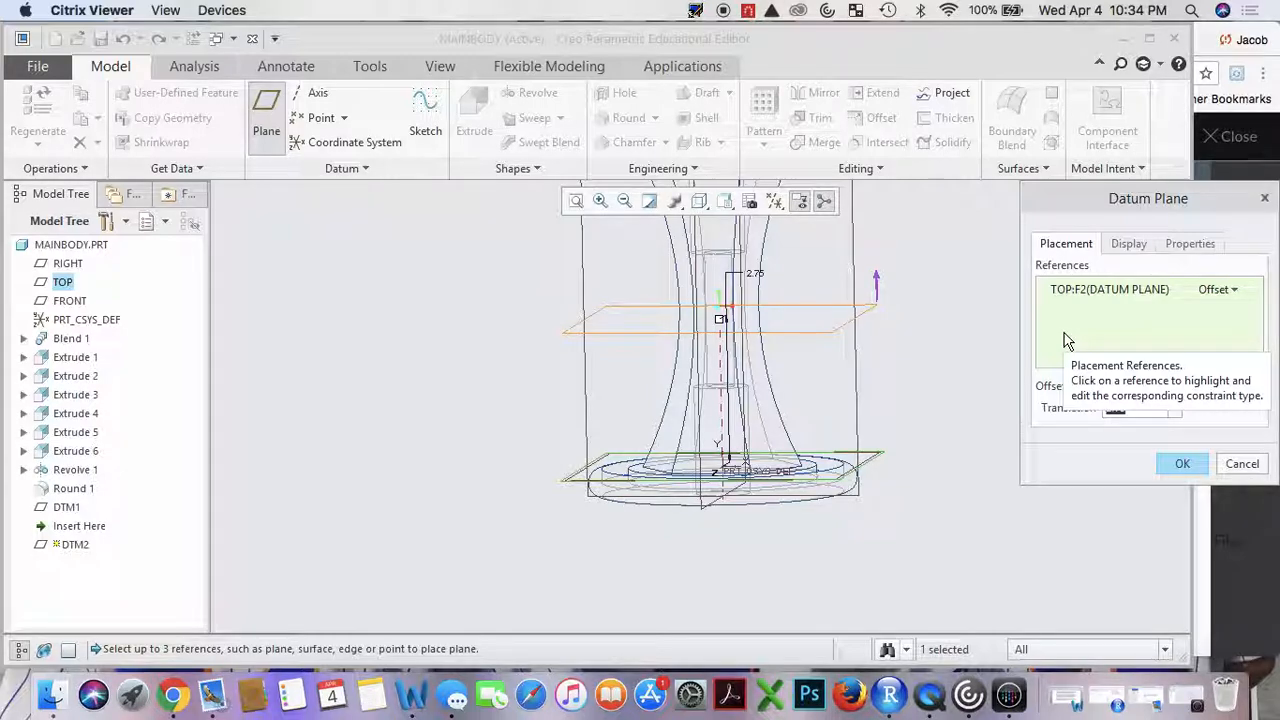
text(6)
key(Return)
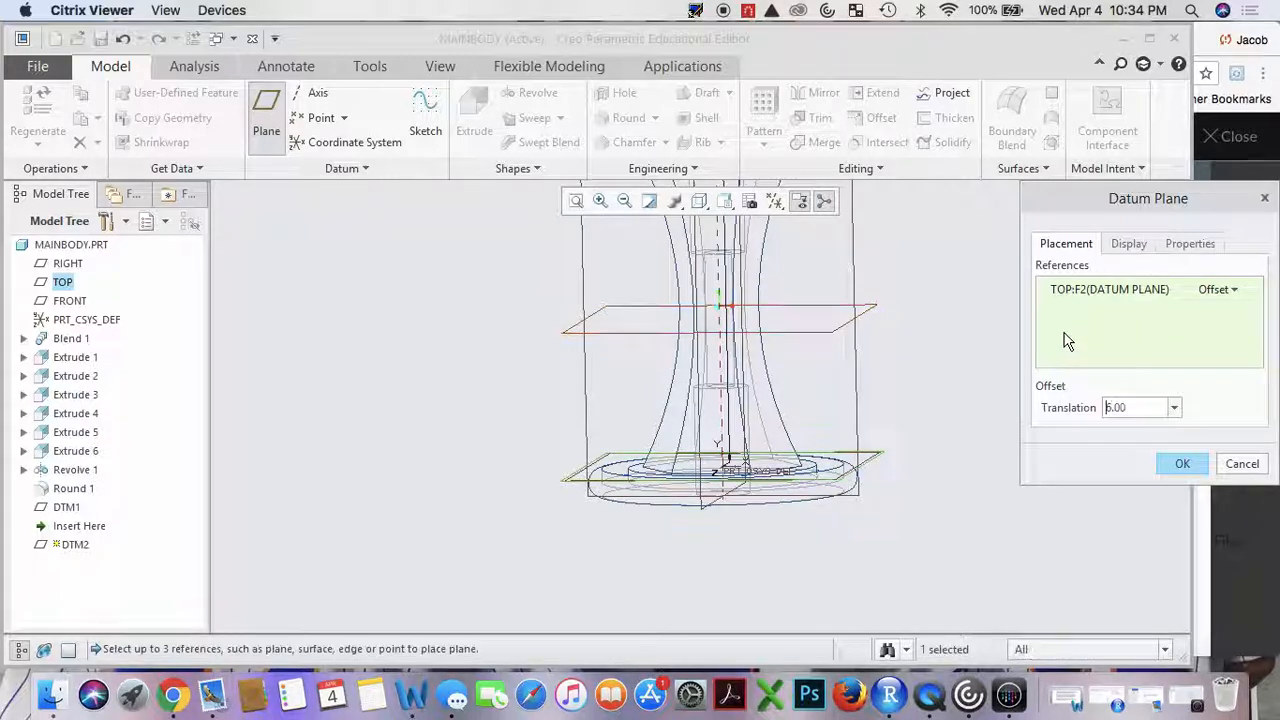
scroll(840, 249, up, 4)
scroll(874, 187, up, 2)
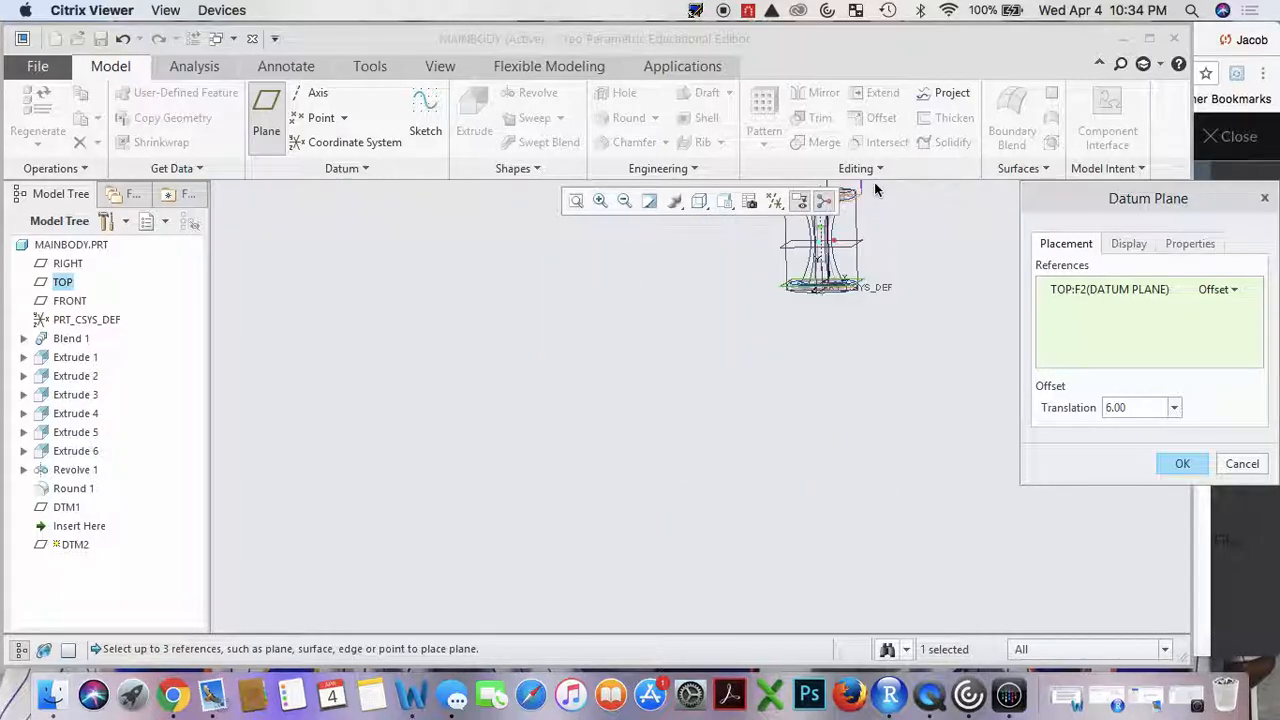
scroll(873, 179, down, 4)
scroll(871, 186, up, 2)
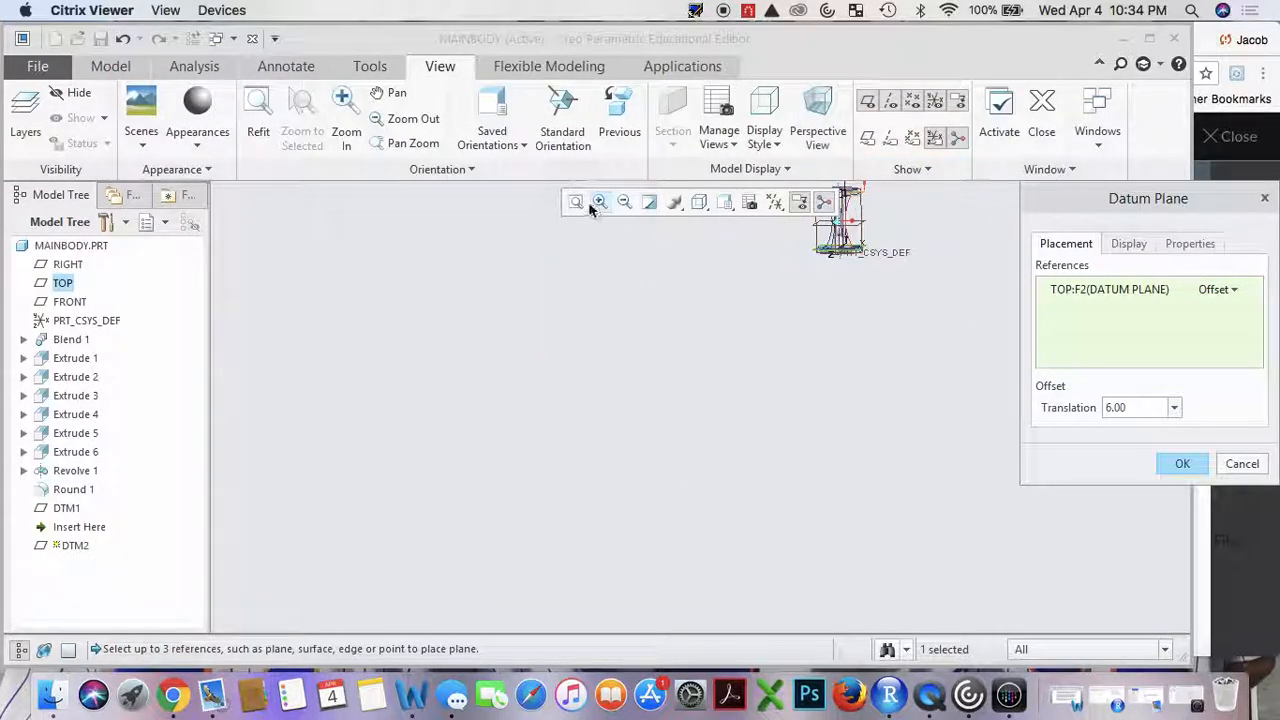
scroll(845, 245, down, 6)
middle_drag(858, 270, 886, 287)
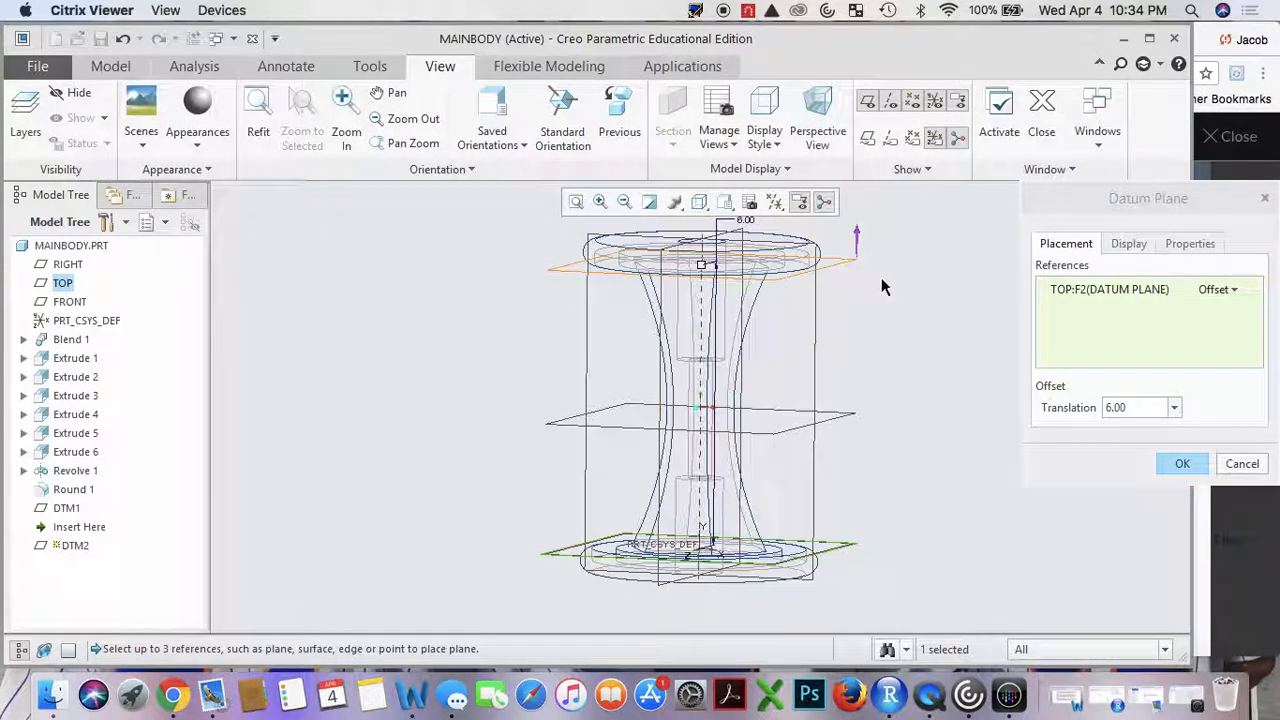
click(1170, 464)
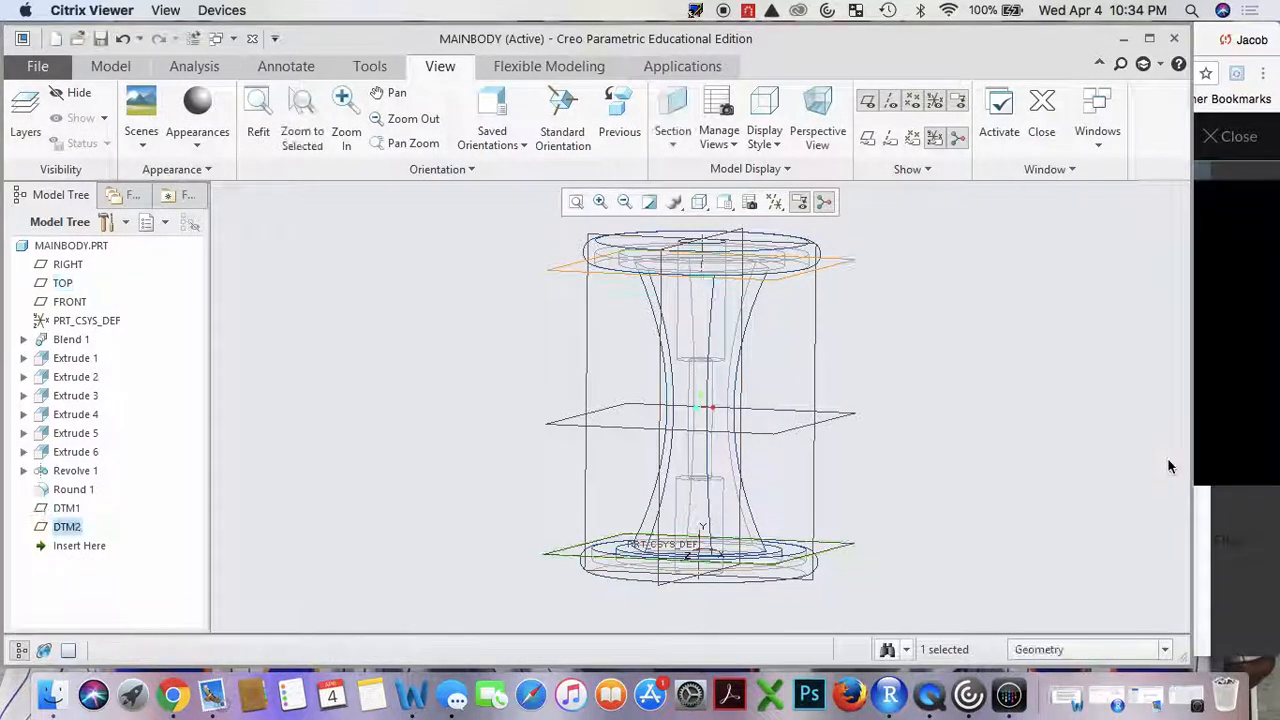
click(980, 378)
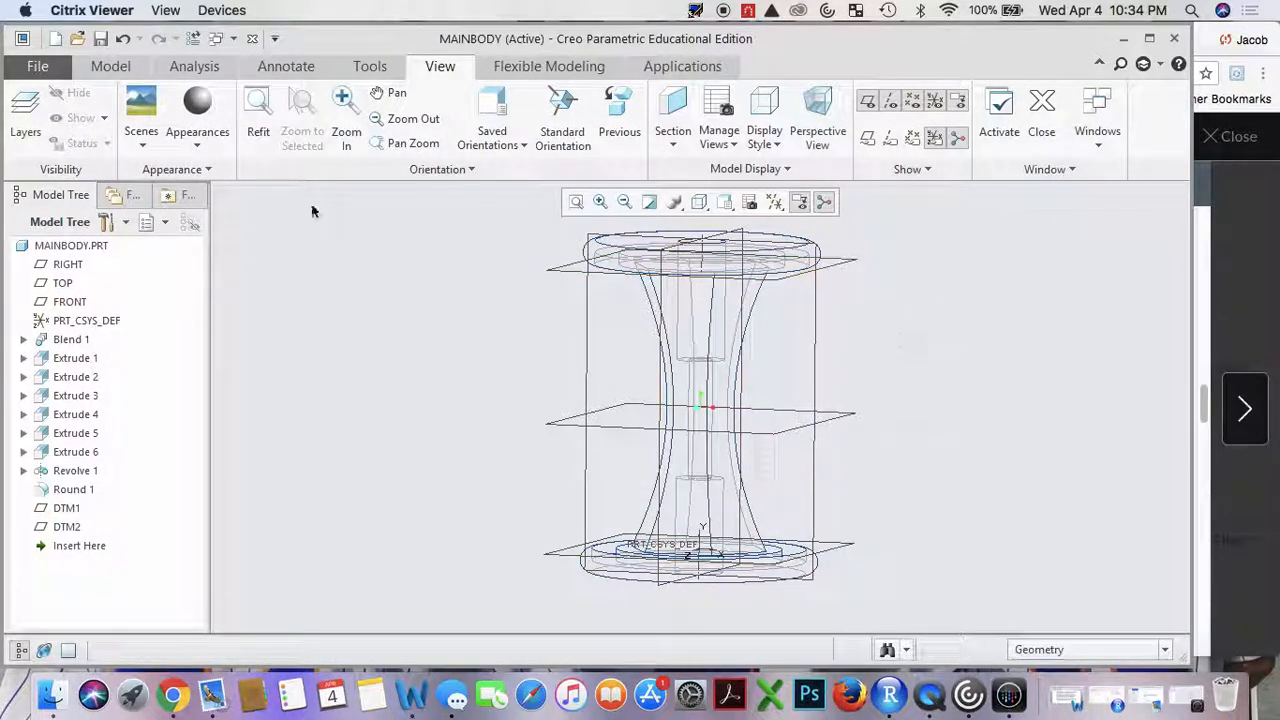
Save the MAINBODY part and switch to its drawing window.
click(100, 42)
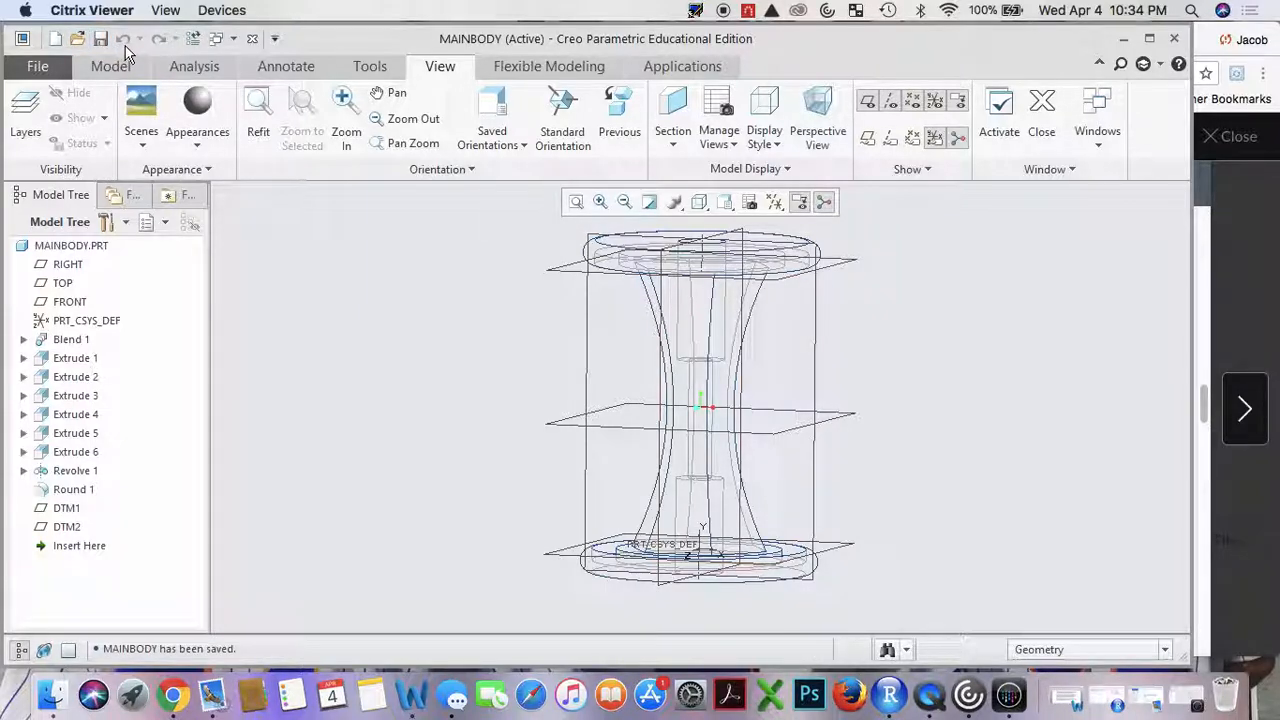
click(1122, 42)
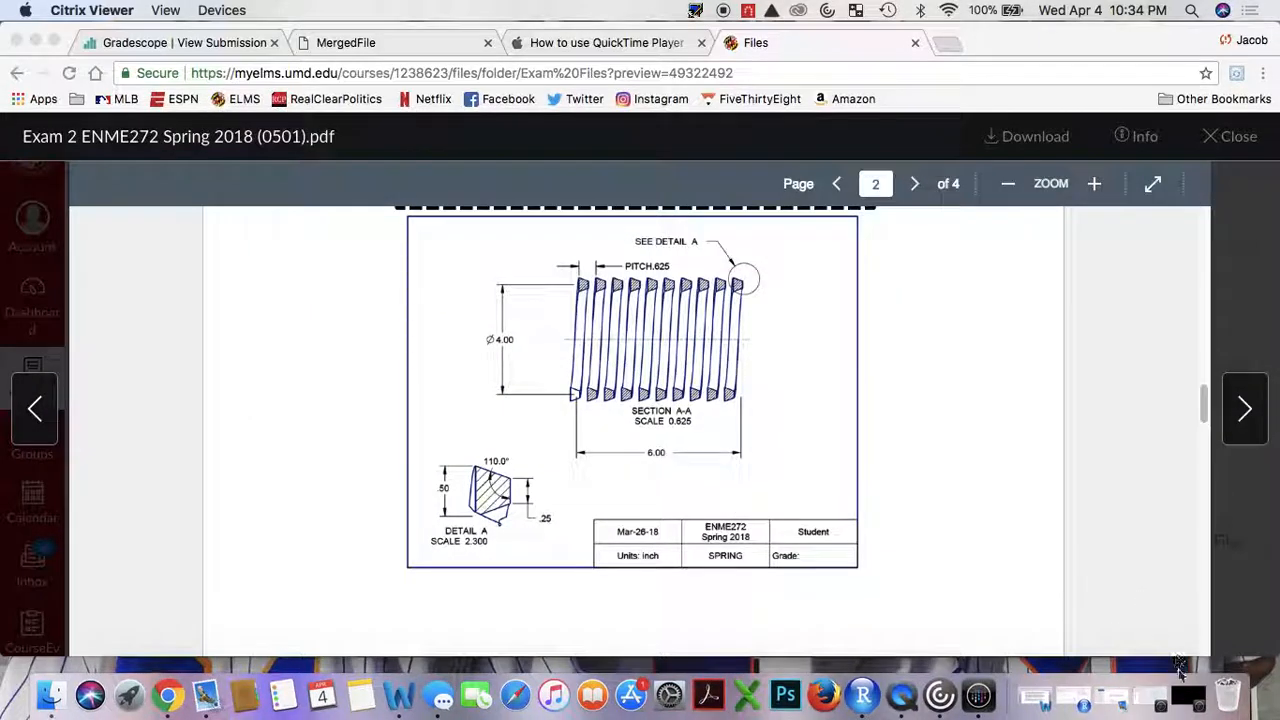
click(1167, 694)
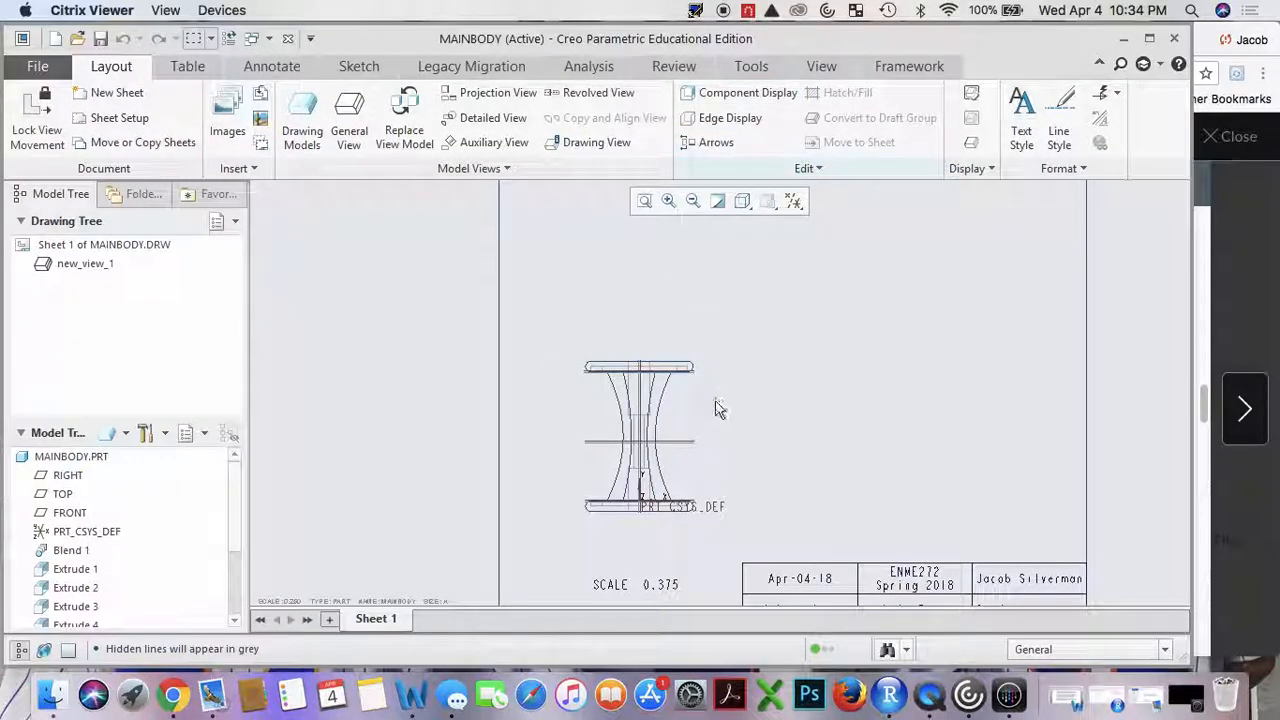
Hide the datum planes in the drawing and place a revolved view beside the upper half of the front view.
click(794, 206)
click(795, 222)
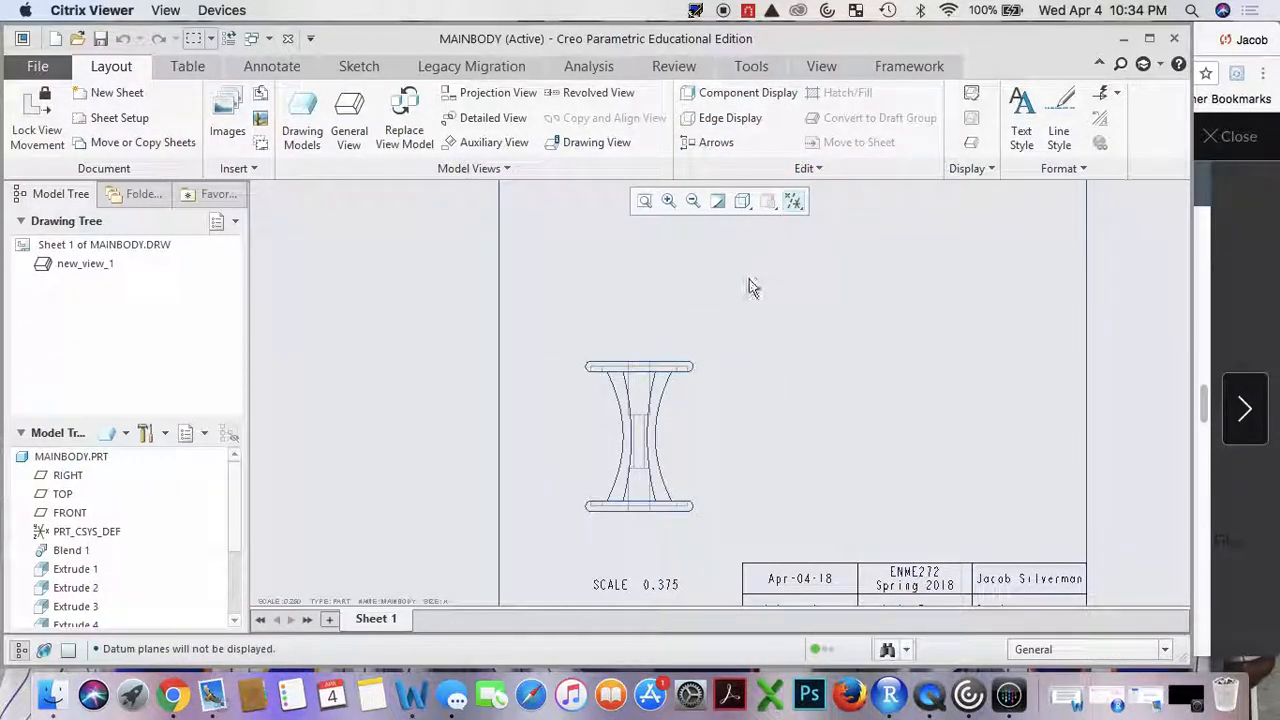
click(565, 92)
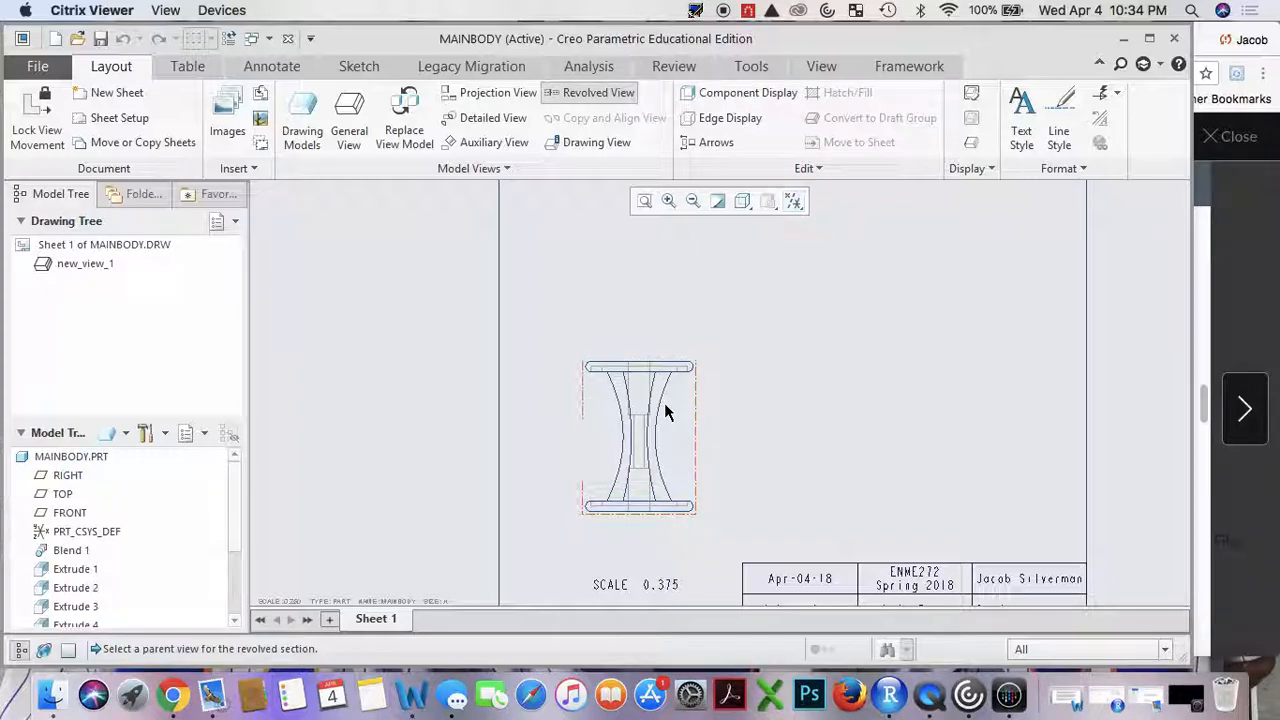
click(665, 406)
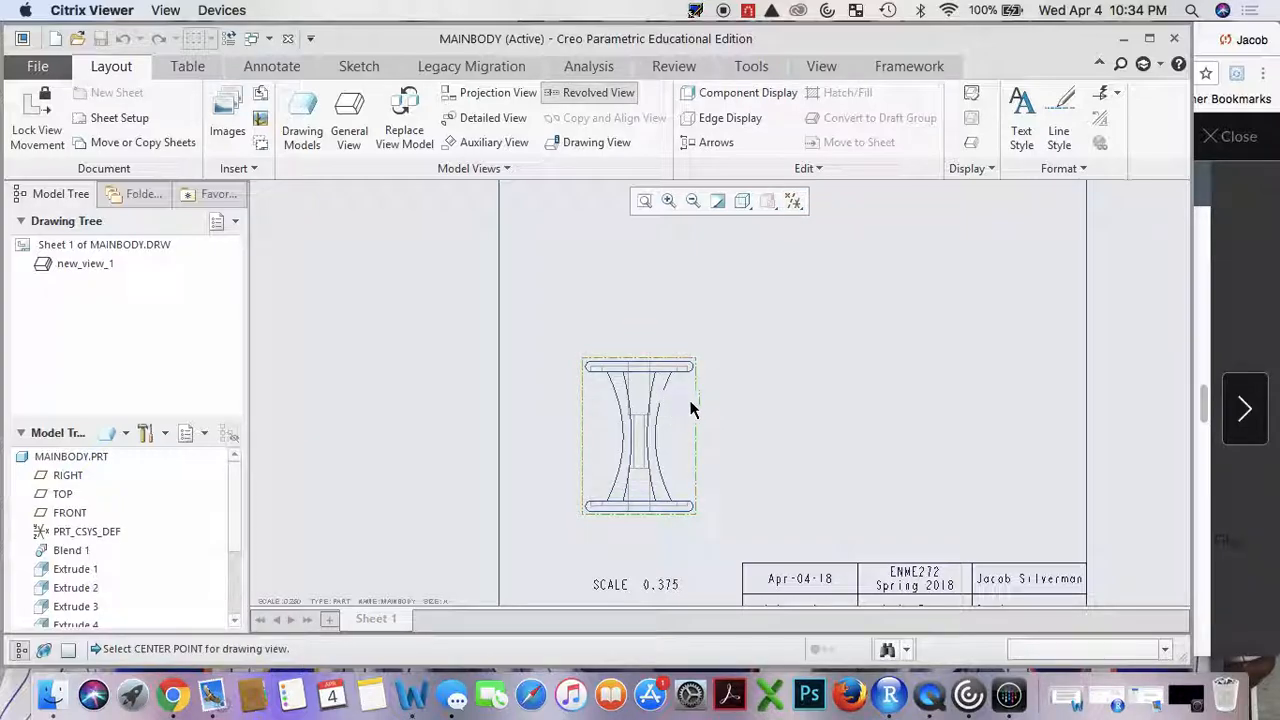
click(763, 370)
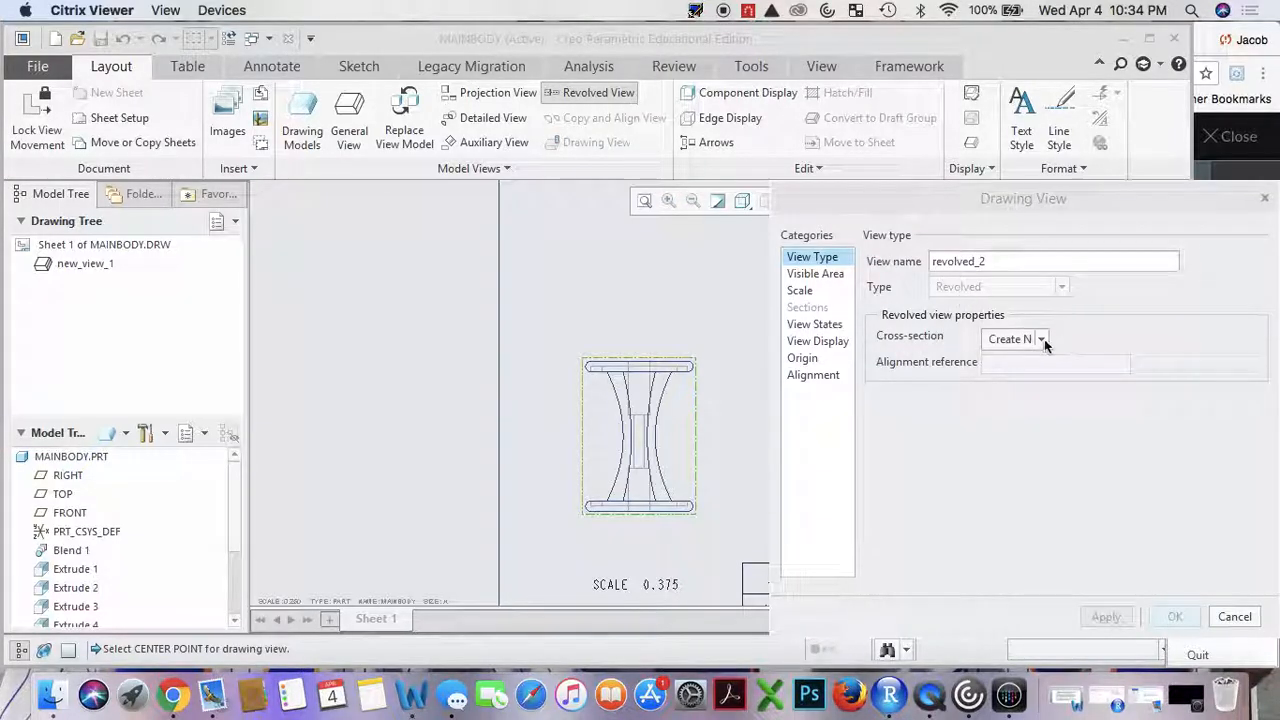
Define a new planar, single cross-section named 1 for the revolved view.
click(1040, 342)
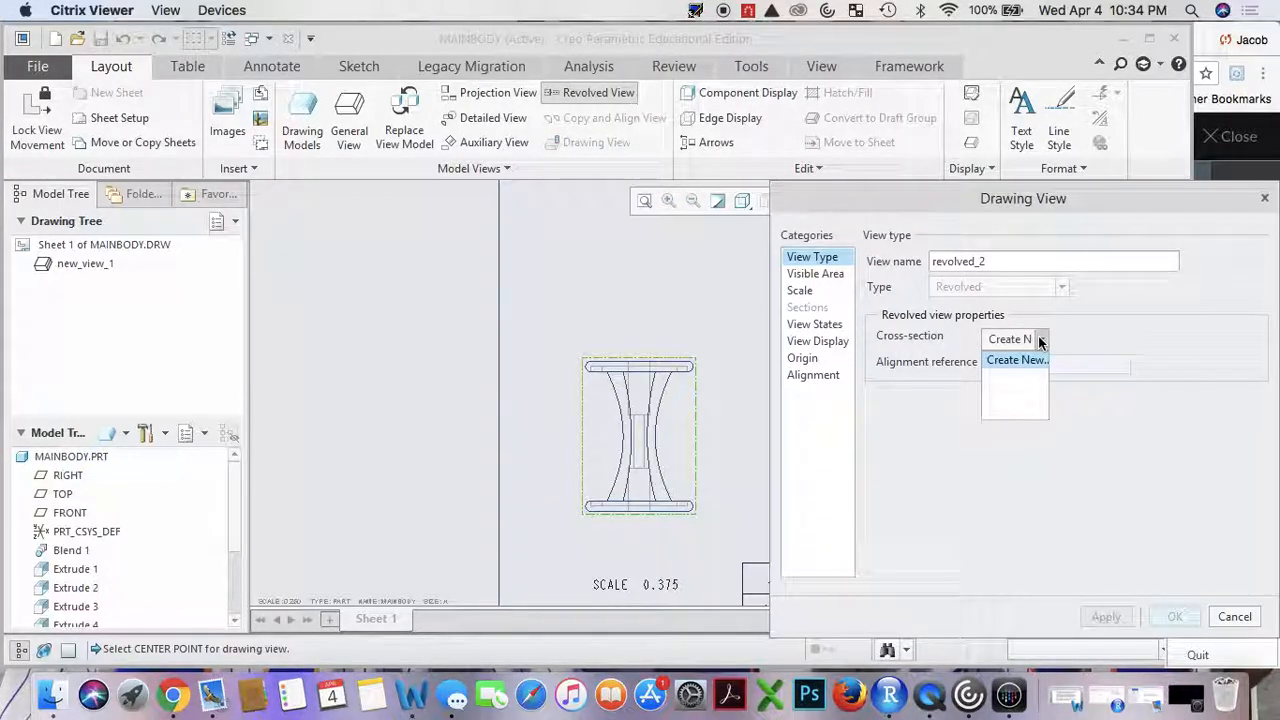
click(1033, 337)
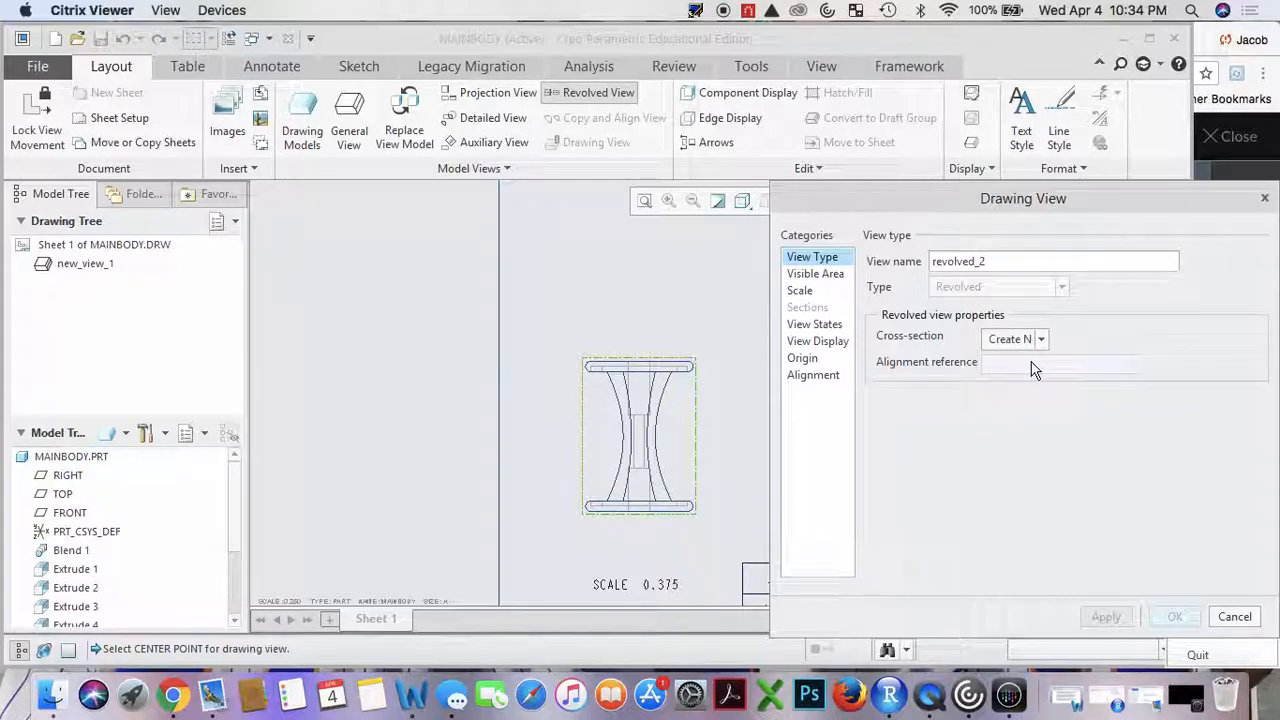
scroll(60, 568, down, 3)
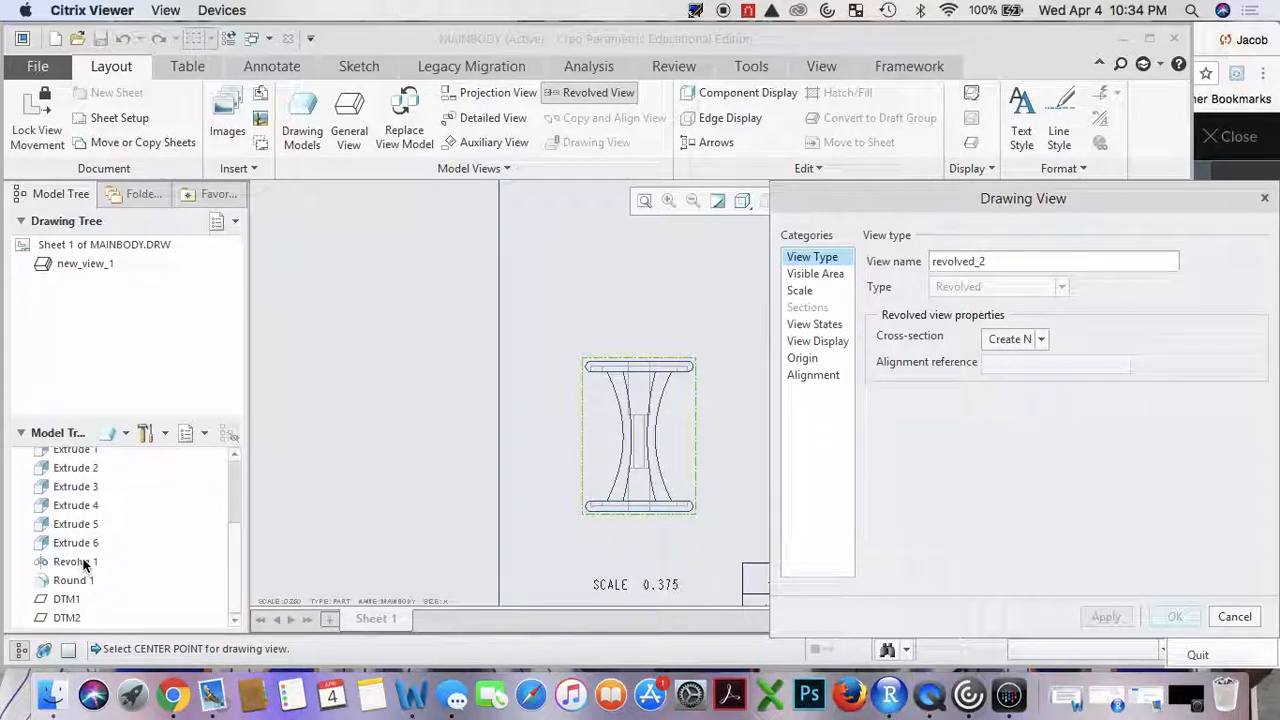
click(1041, 339)
click(1030, 365)
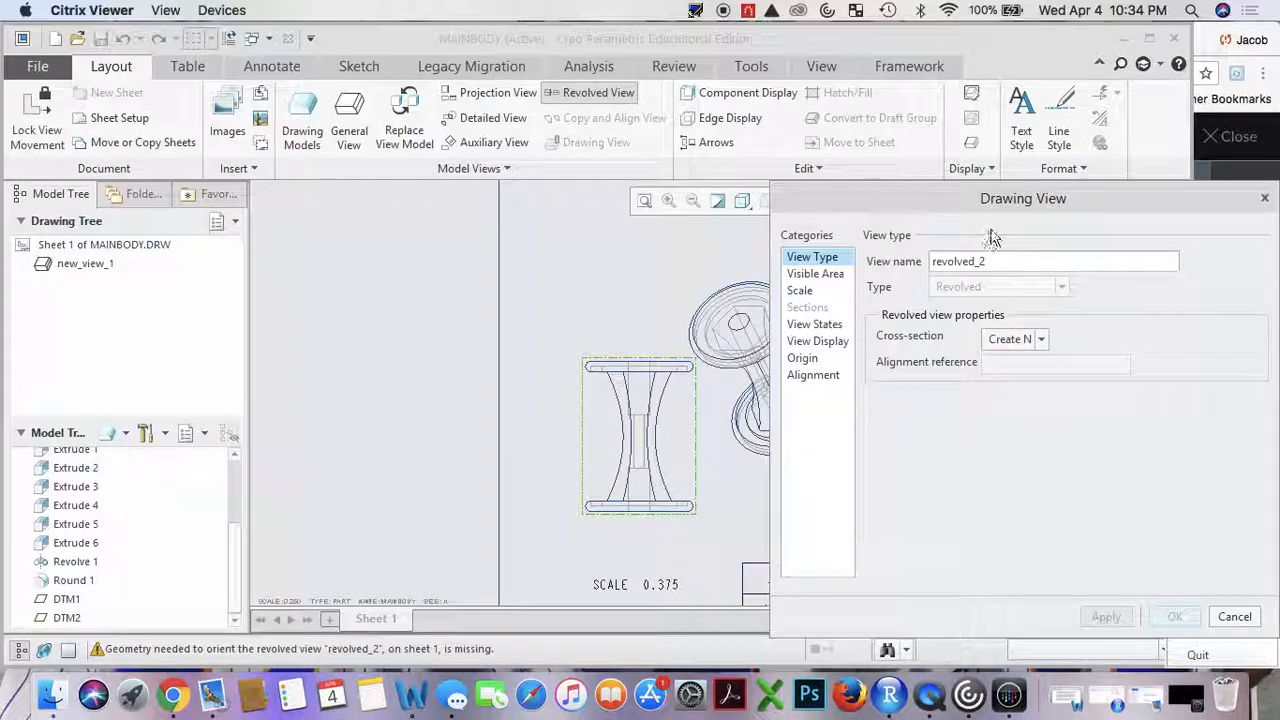
mouse_move(910, 195)
mouse_down()
mouse_move(850, 203)
mouse_move(168, 158)
mouse_move(237, 147)
mouse_up()
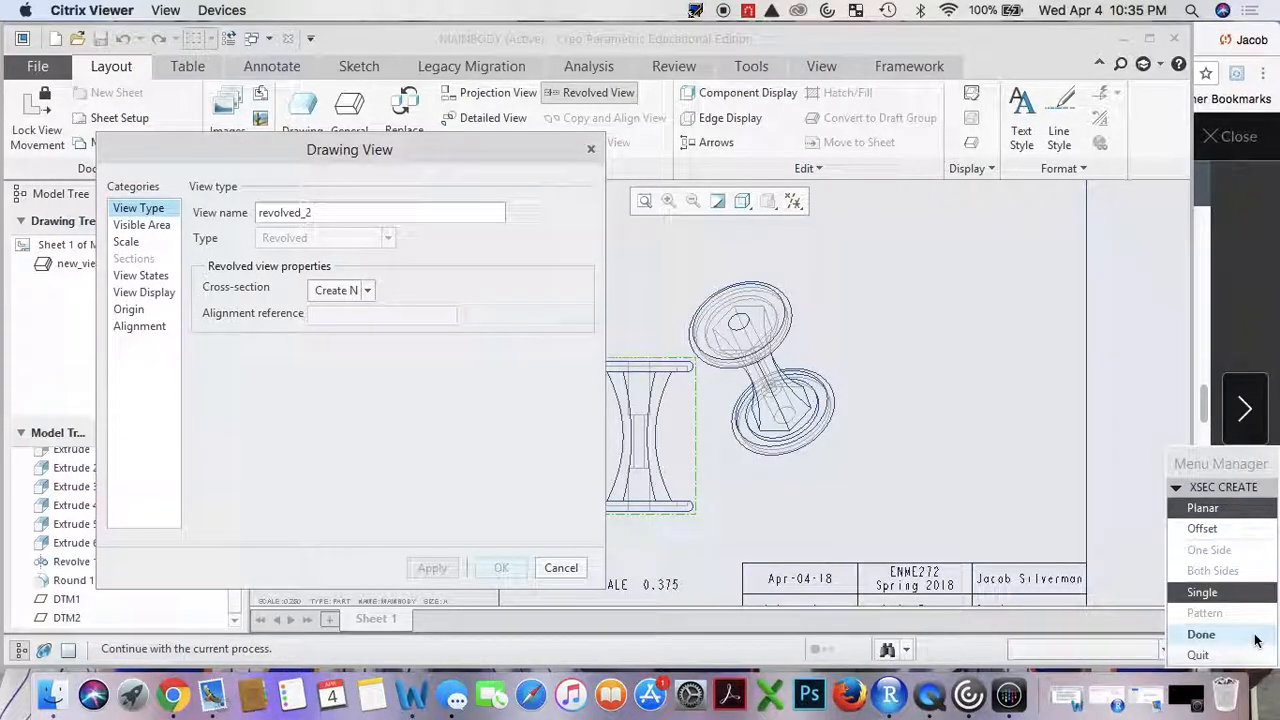
click(1201, 634)
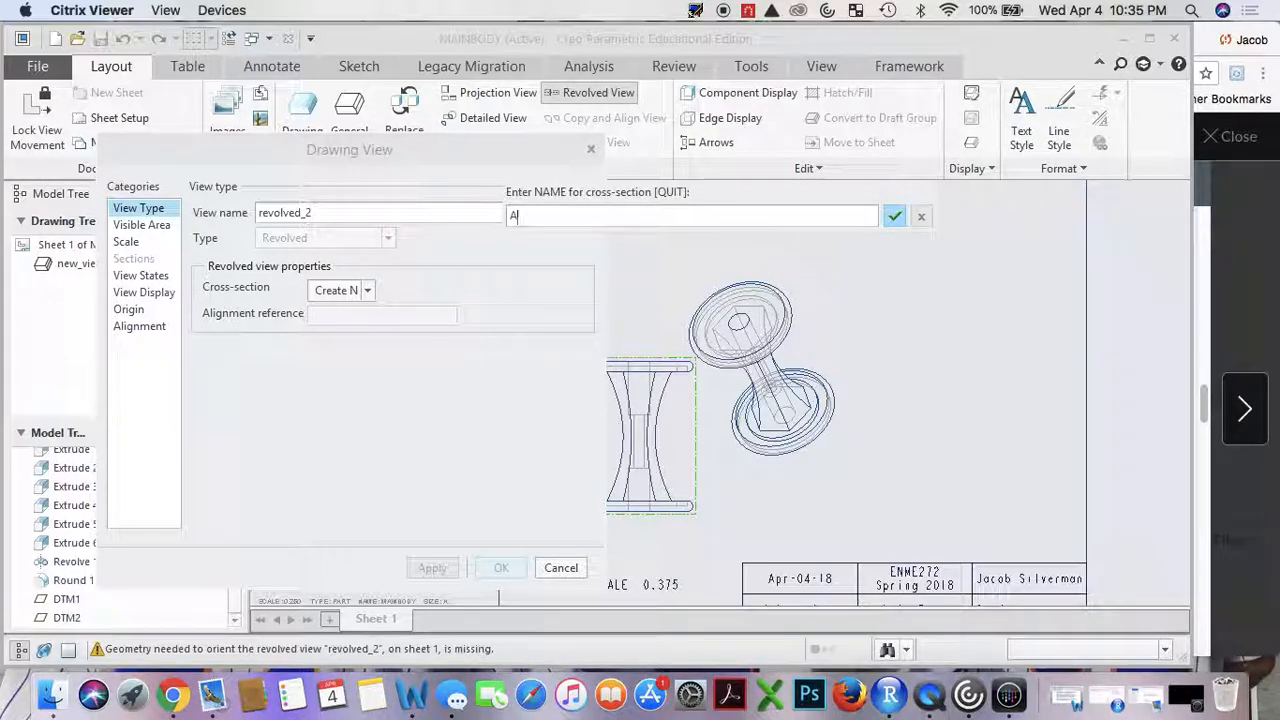
text(DT)
key(BackSpace)
text(1)
click(895, 218)
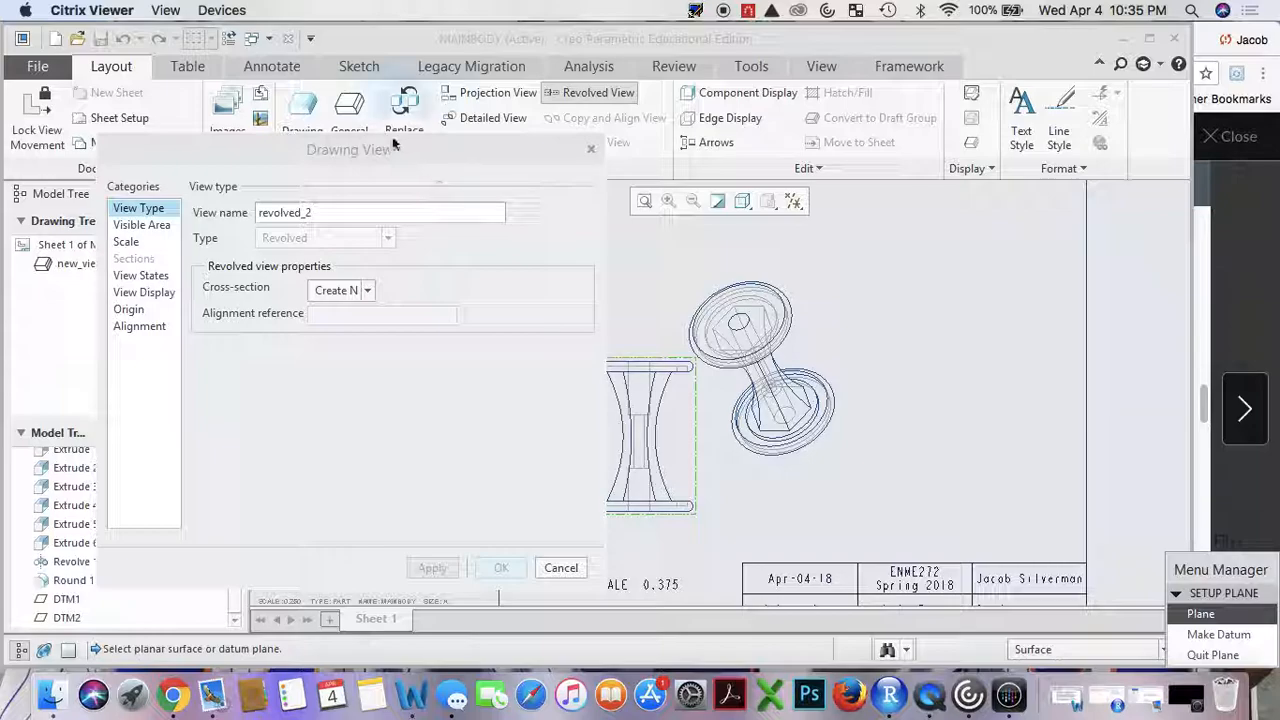
Cut cross-section 1 at datum plane DTM2 and finish the revolved view with no alignment reference.
mouse_move(391, 142)
mouse_down()
mouse_move(612, 160)
mouse_move(950, 124)
mouse_up()
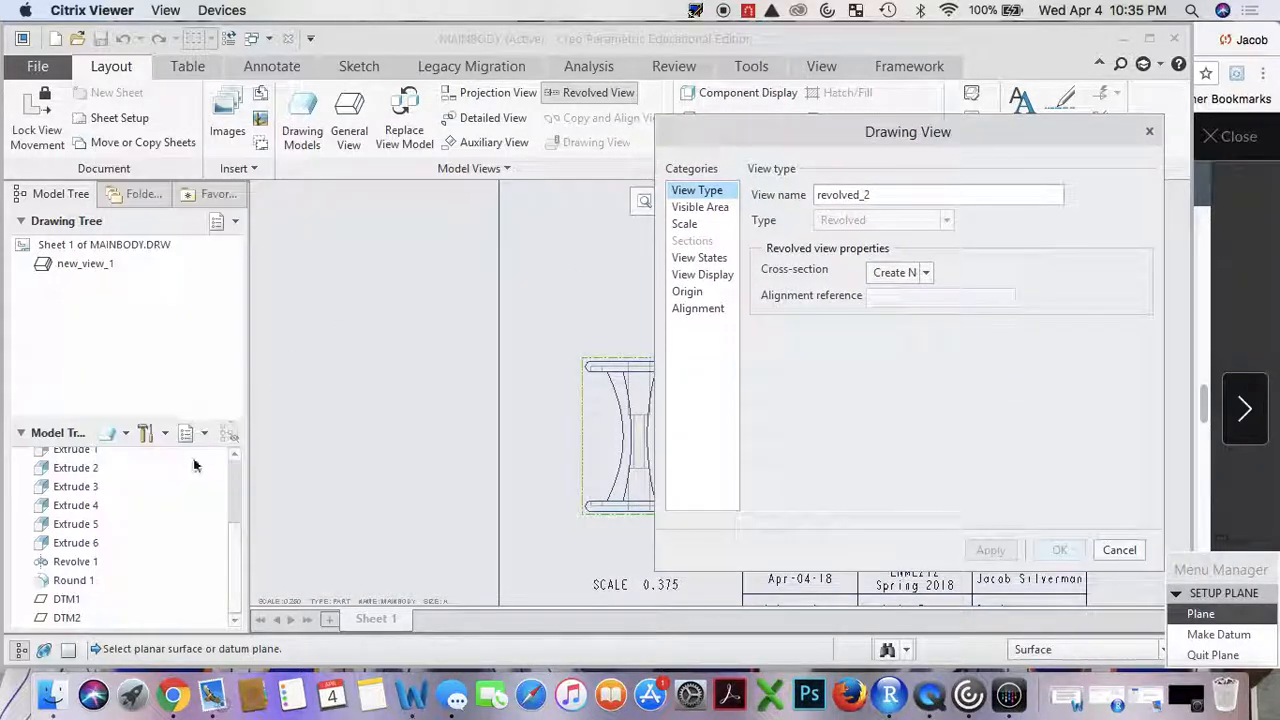
click(68, 617)
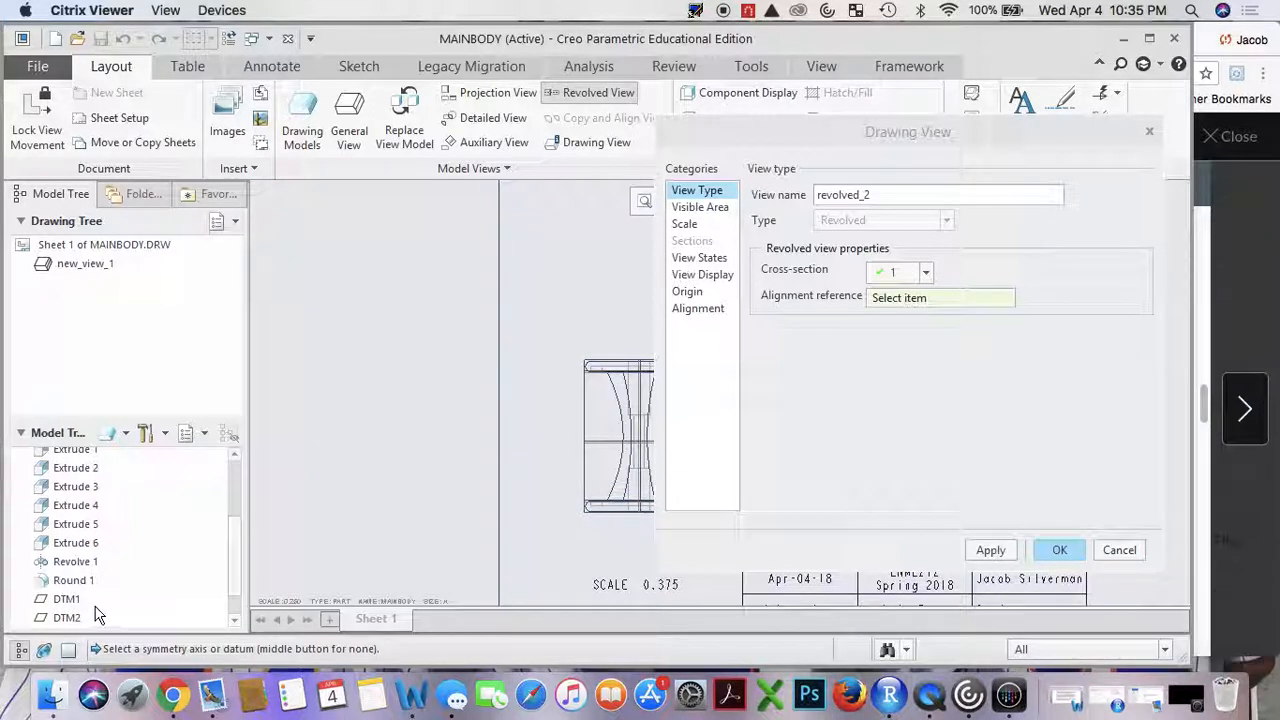
drag(765, 128, 225, 96)
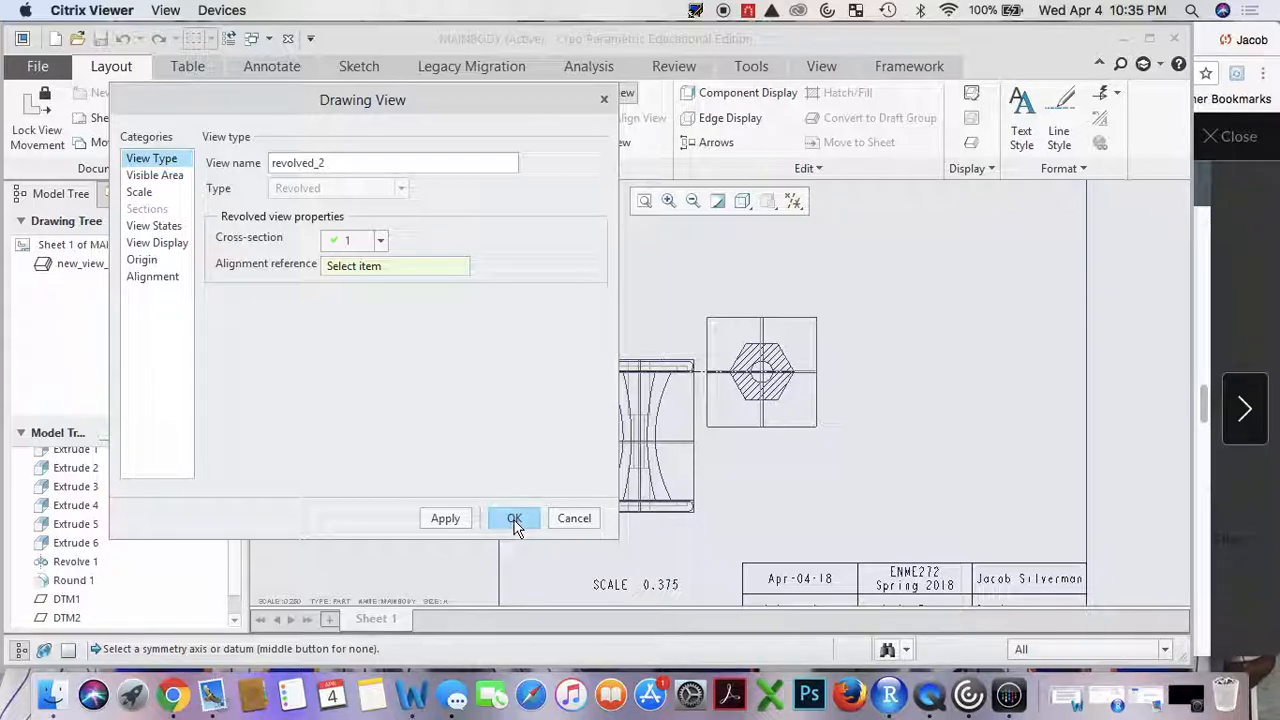
click(514, 520)
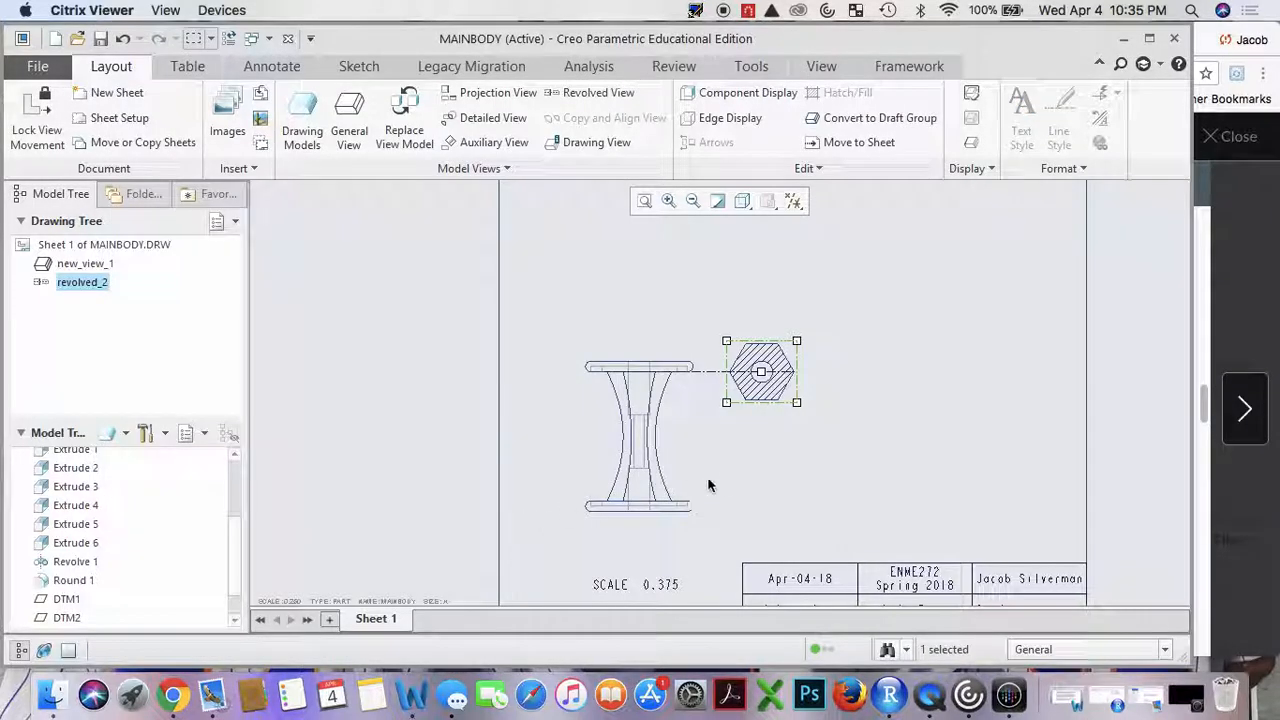
Place a second revolved view from the front view, beside its middle and below the first hexagonal section.
click(725, 400)
click(598, 92)
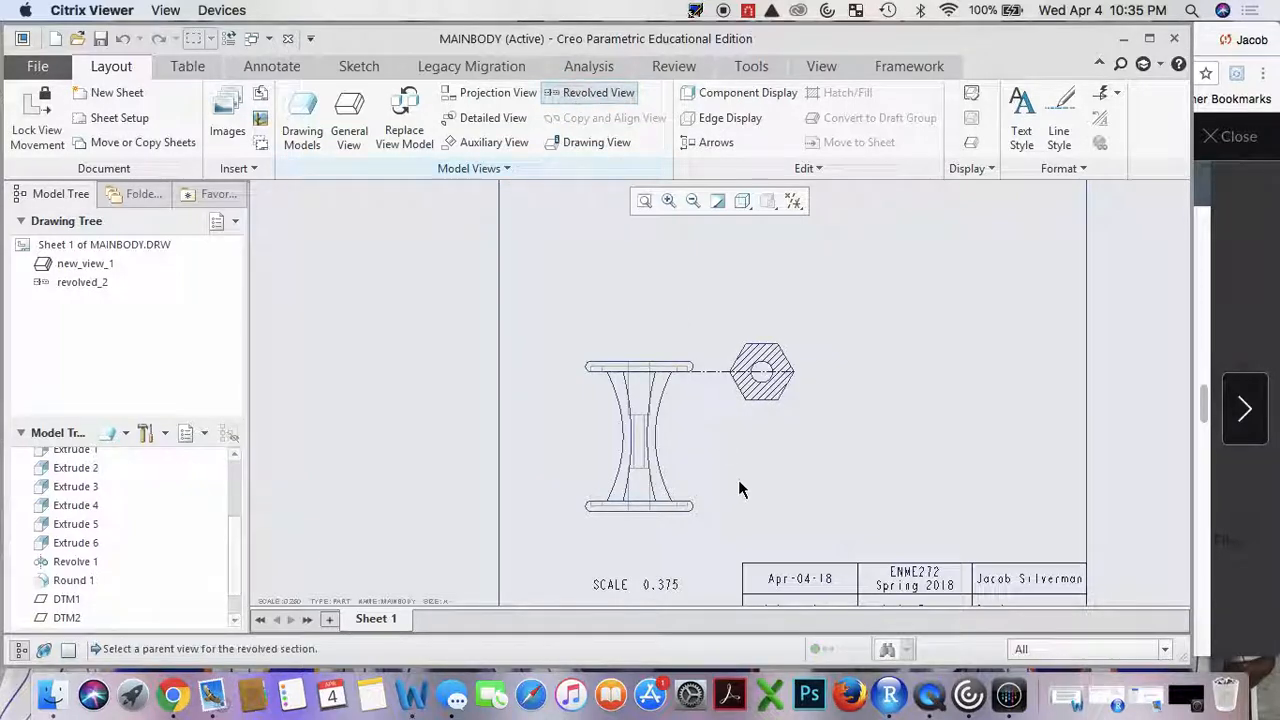
click(668, 443)
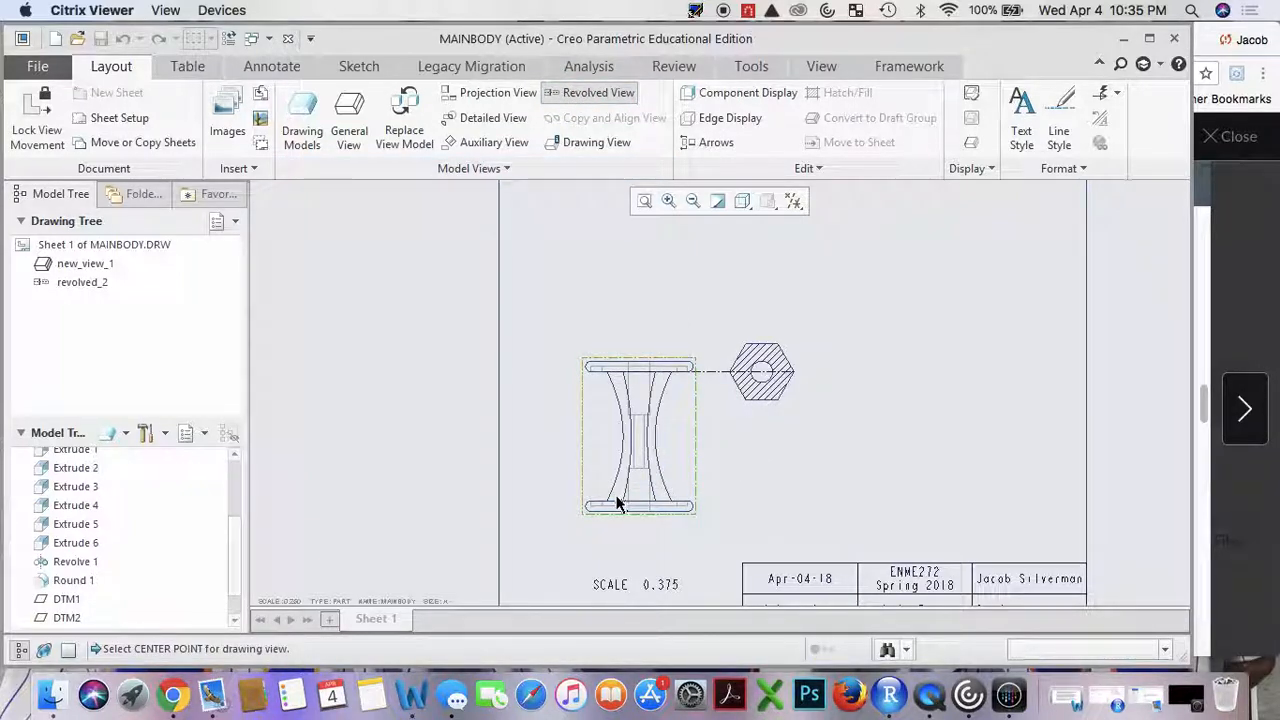
click(759, 432)
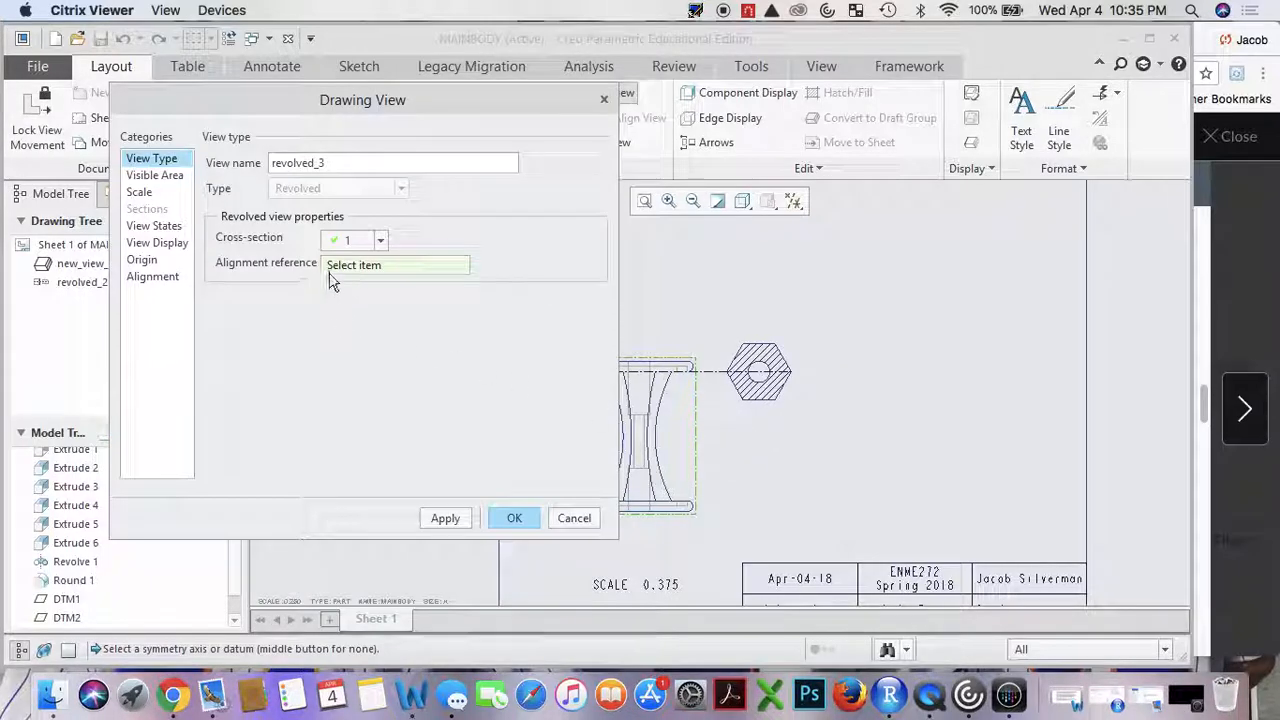
Create a planar, single cross-section named 2 at datum plane DTM1 and finish the second revolved view with it.
click(380, 241)
click(370, 260)
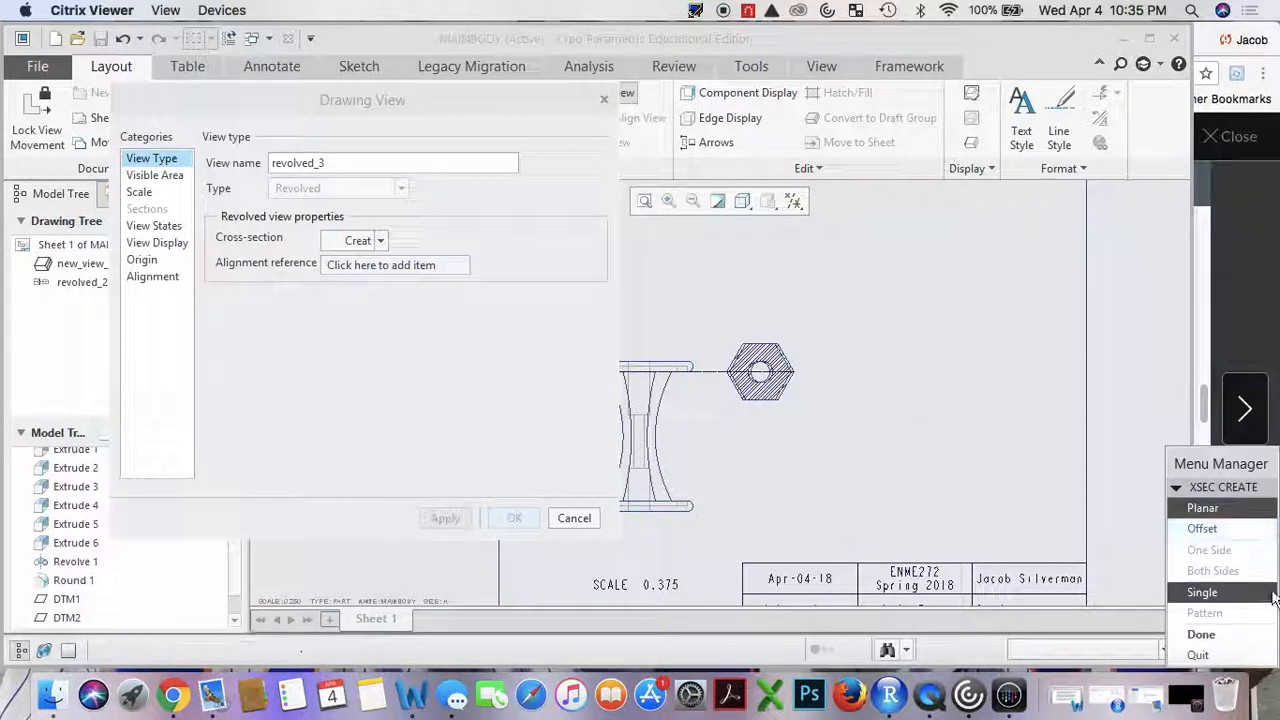
click(1201, 634)
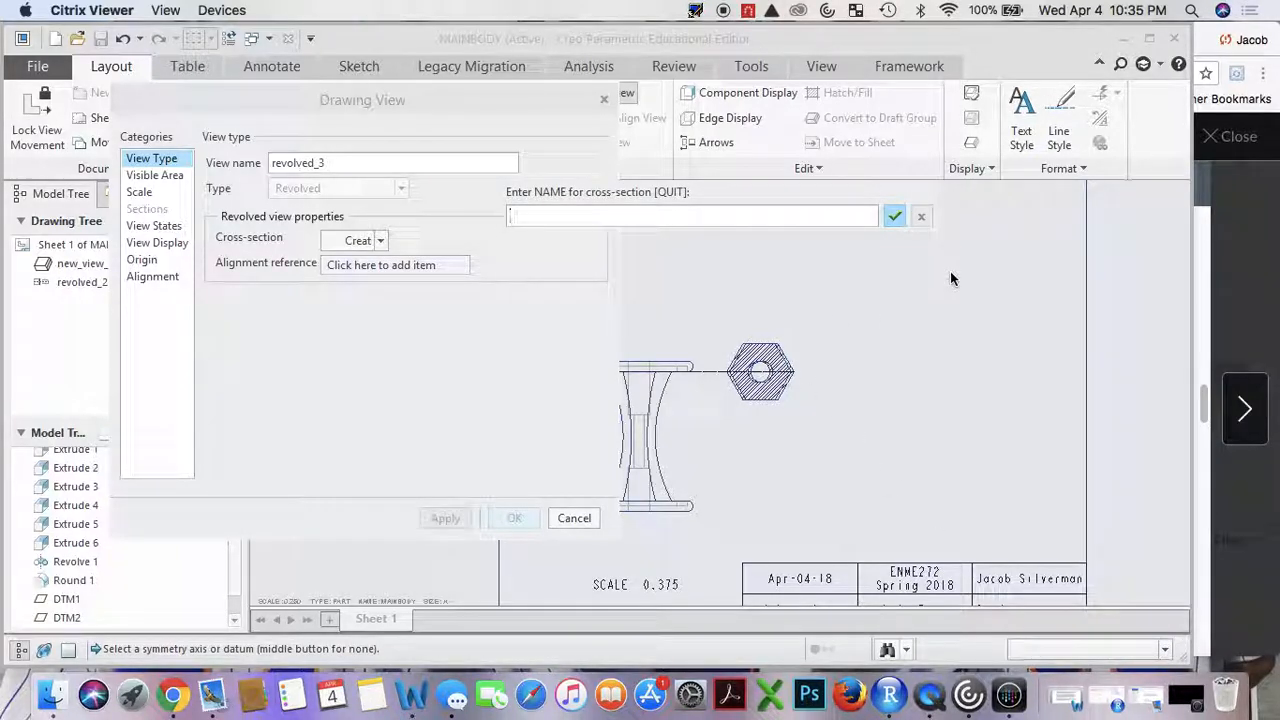
click(893, 218)
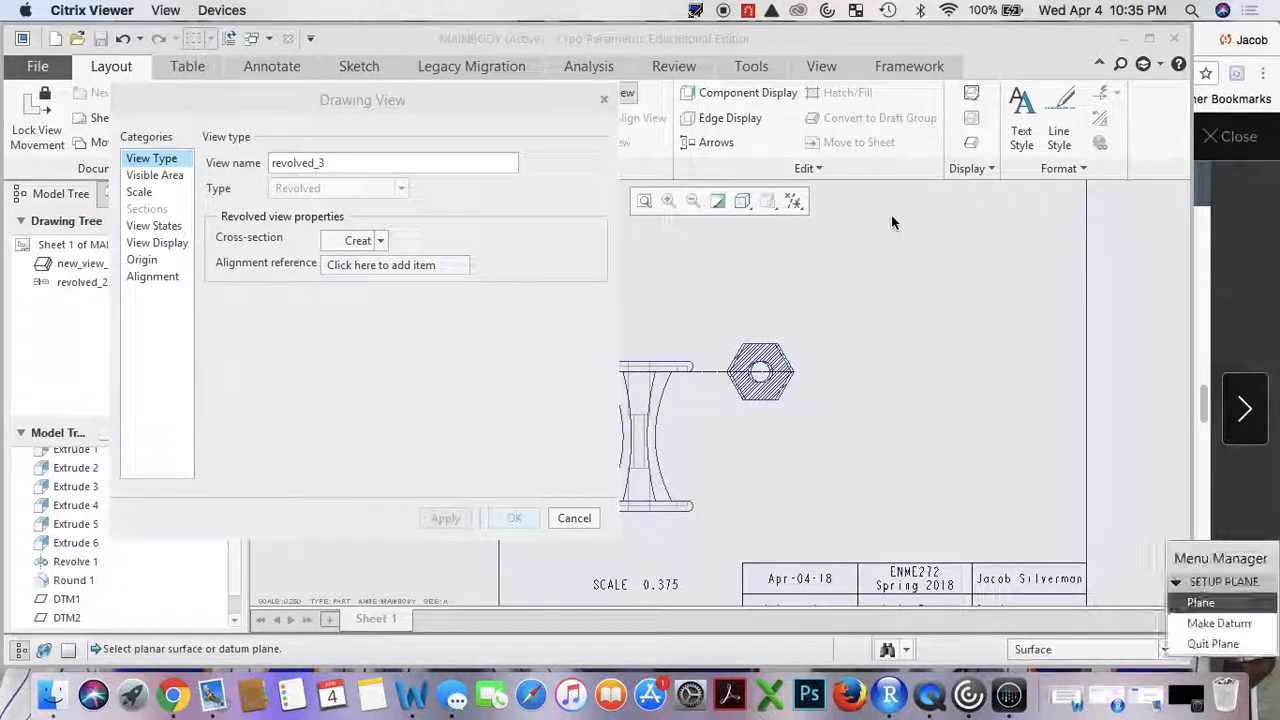
click(74, 599)
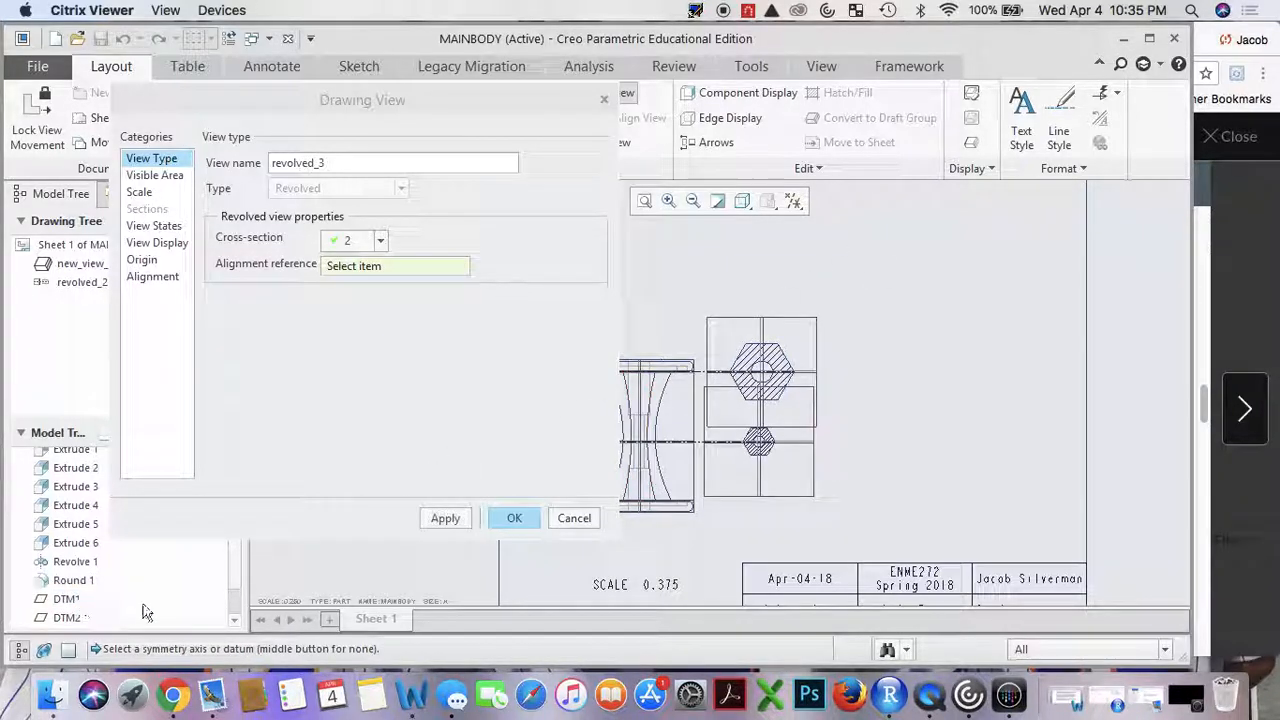
click(513, 519)
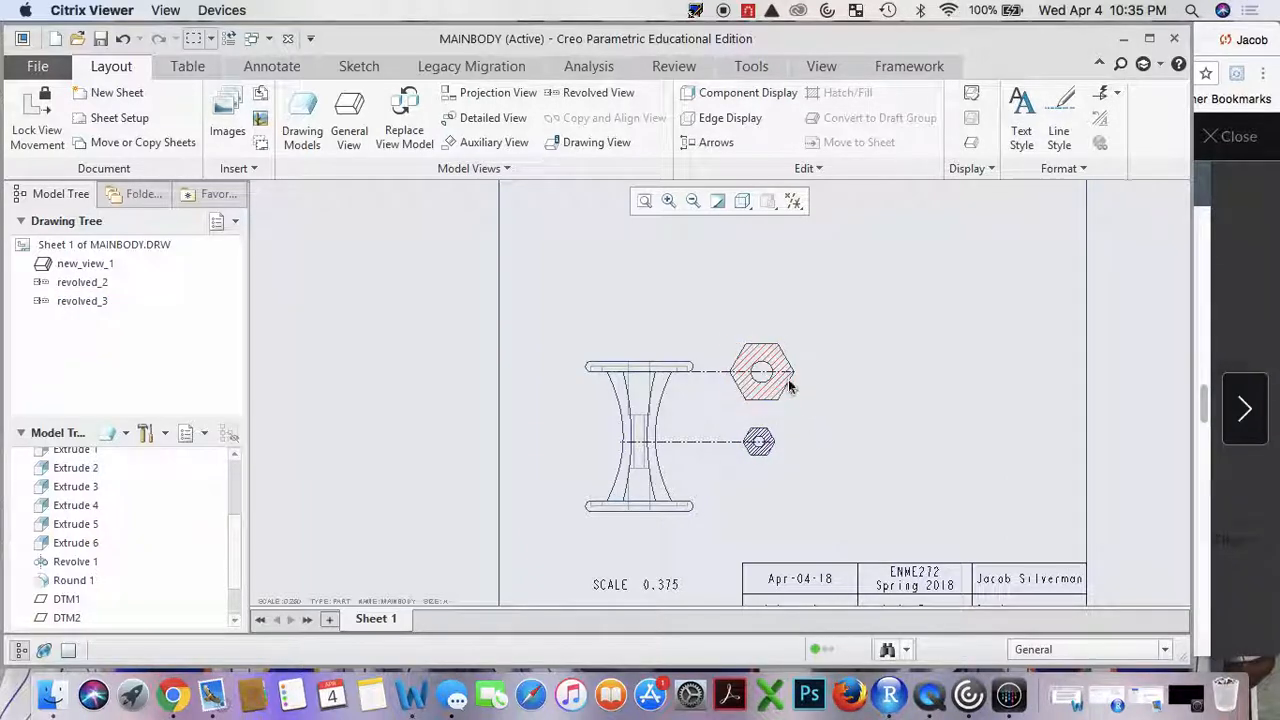
Project a top view from the front view and place it directly above.
scroll(701, 310, down, 3)
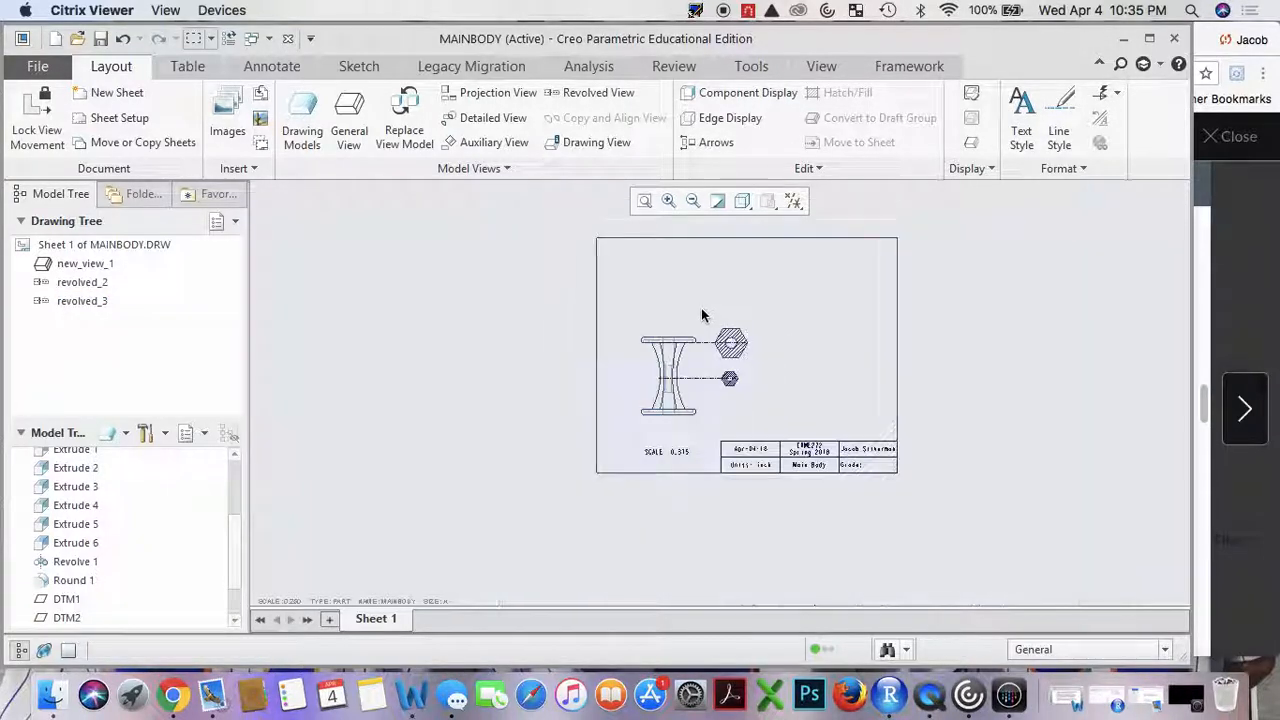
scroll(716, 285, up, 3)
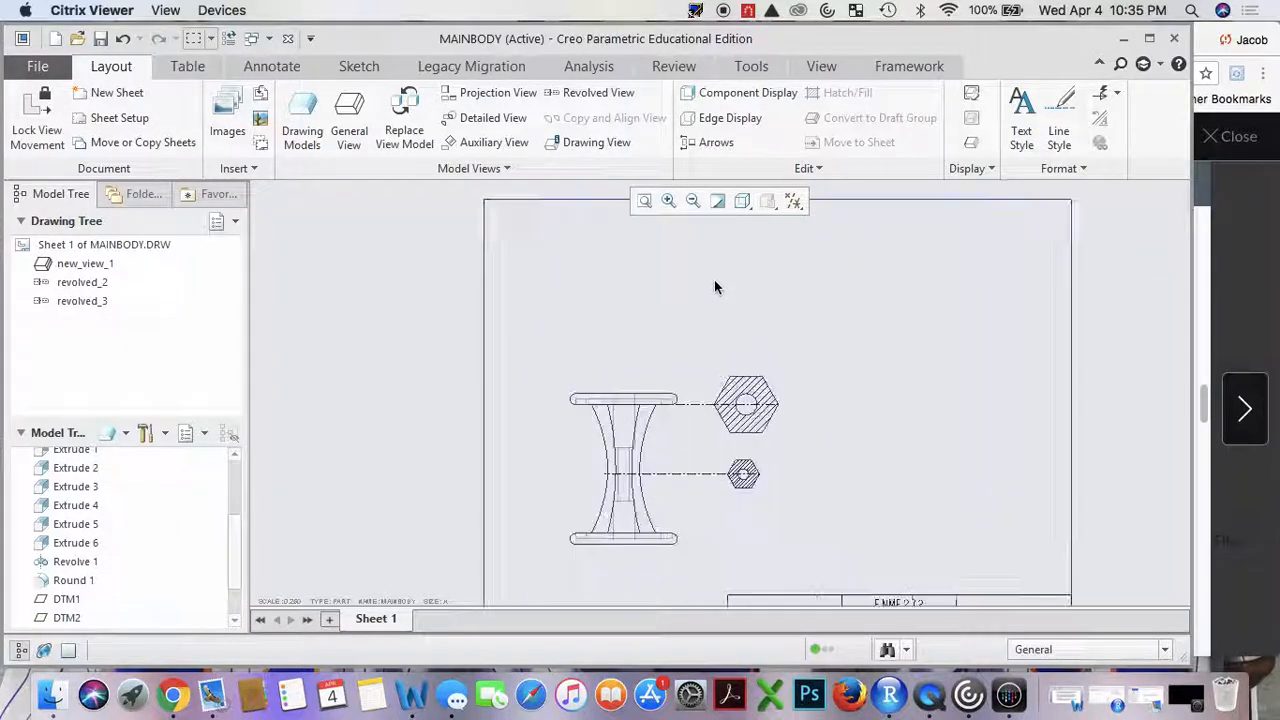
click(649, 417)
click(497, 92)
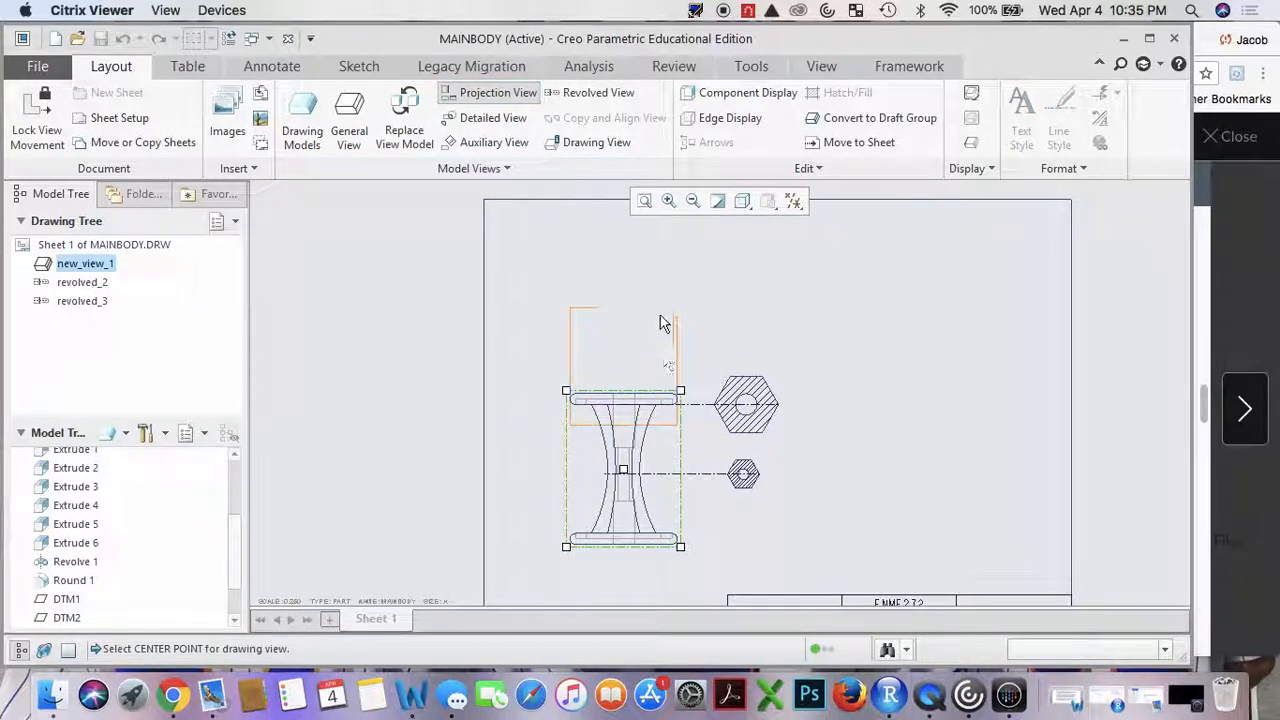
click(655, 280)
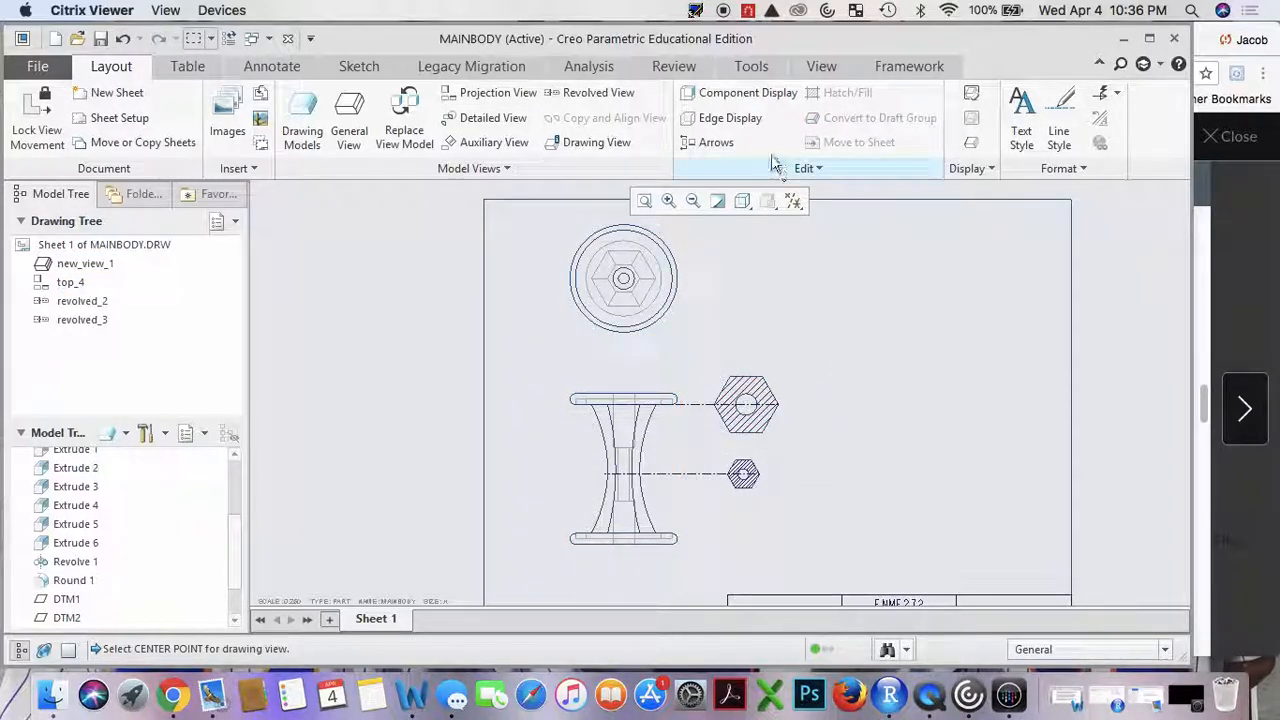
Create detailed view A of the rounded left end of the front view's upper flange, placed to the right of the hexagonal sections.
click(493, 118)
scroll(632, 430, up, 5)
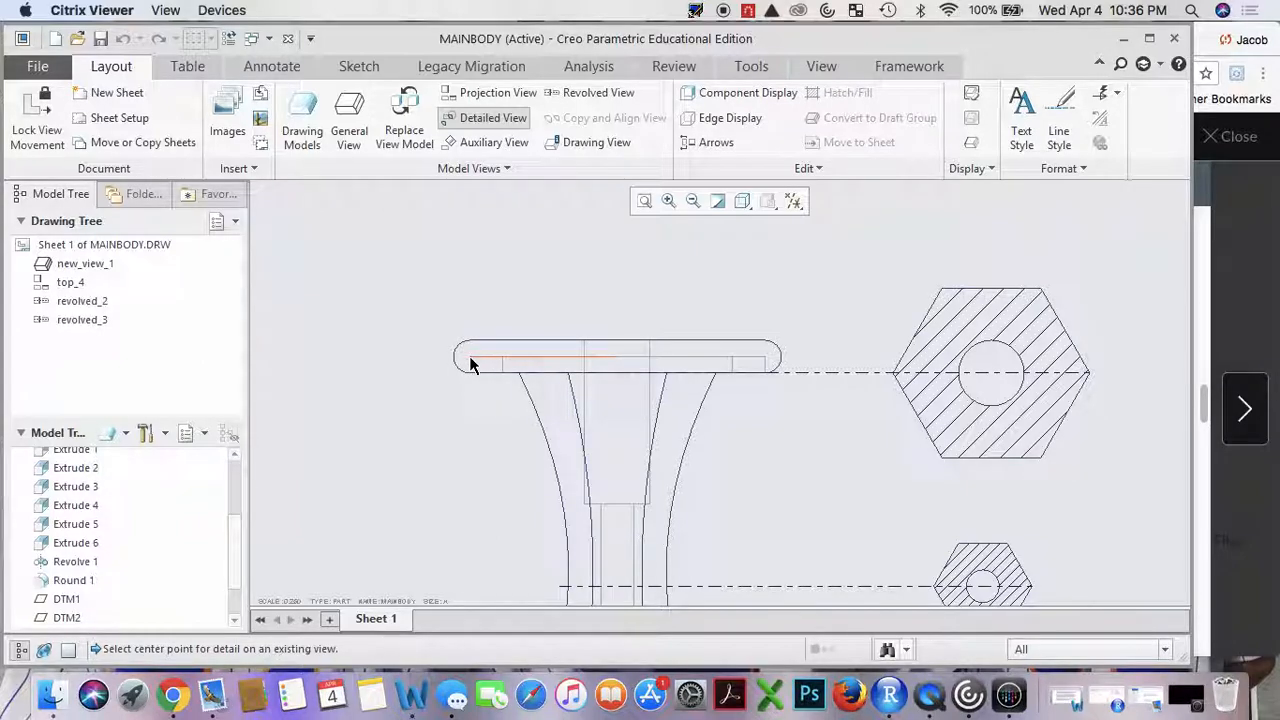
click(474, 365)
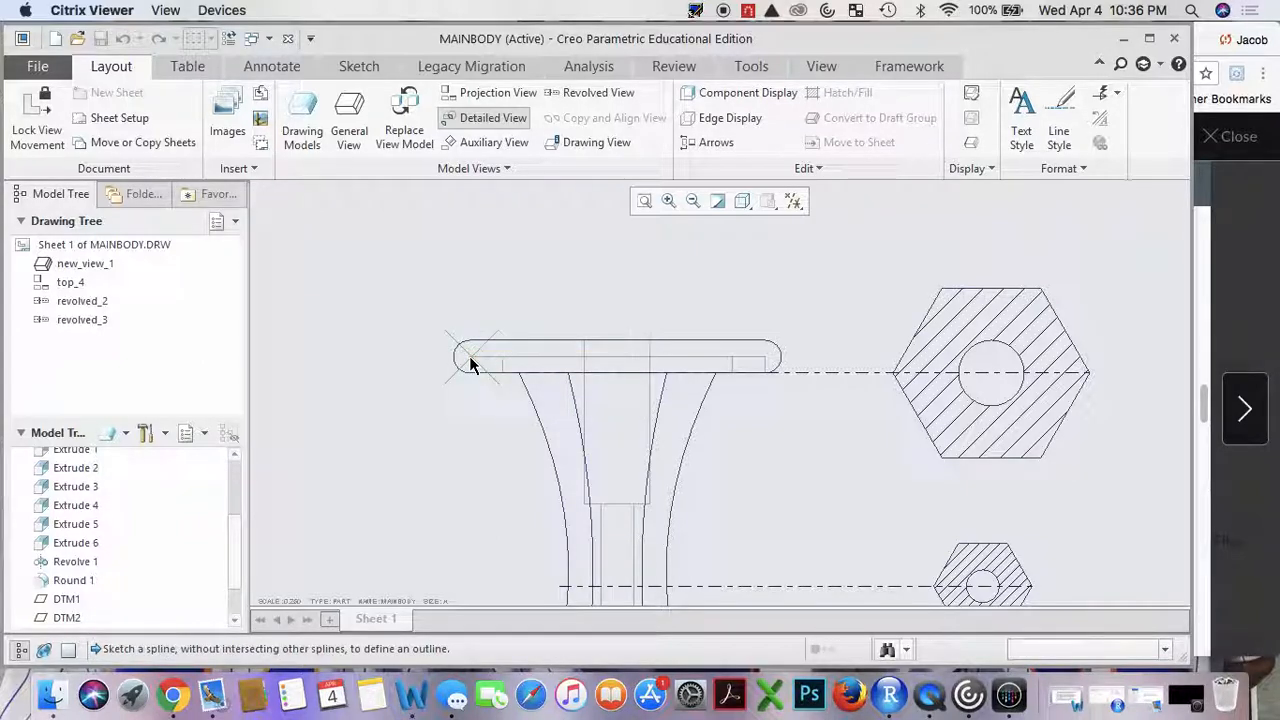
click(486, 307)
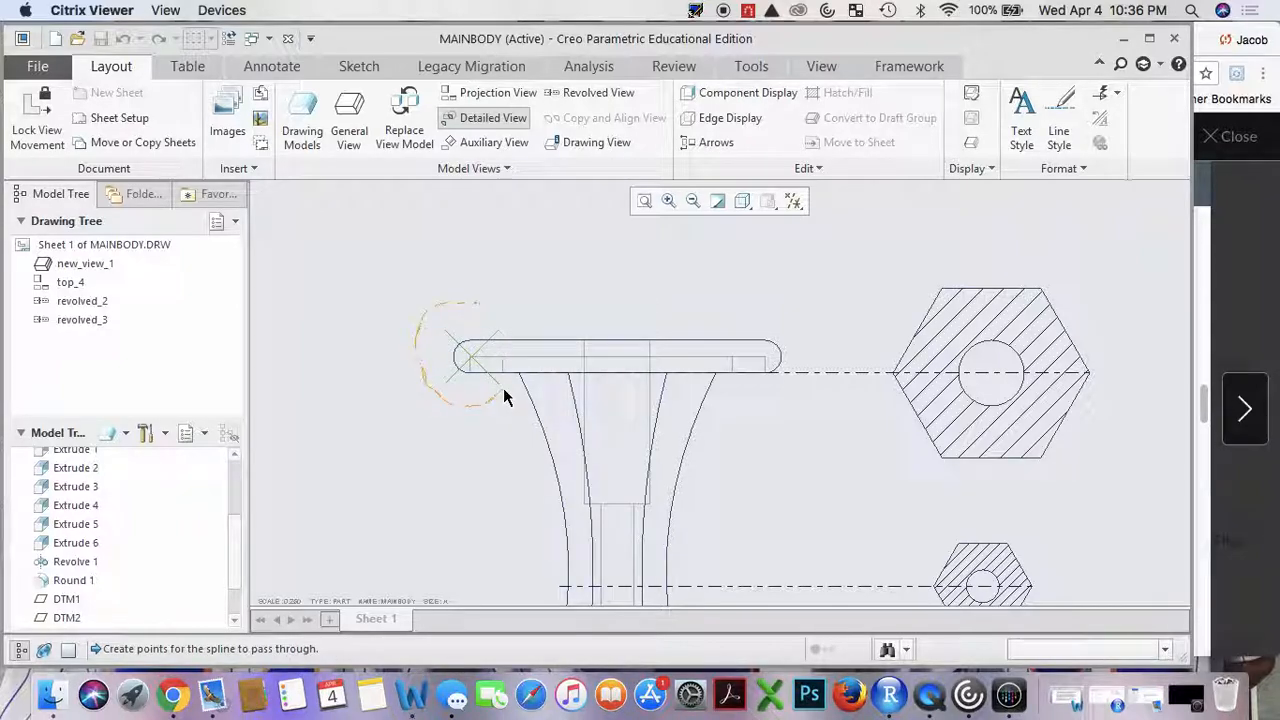
middle_click(502, 316)
scroll(525, 313, up, 4)
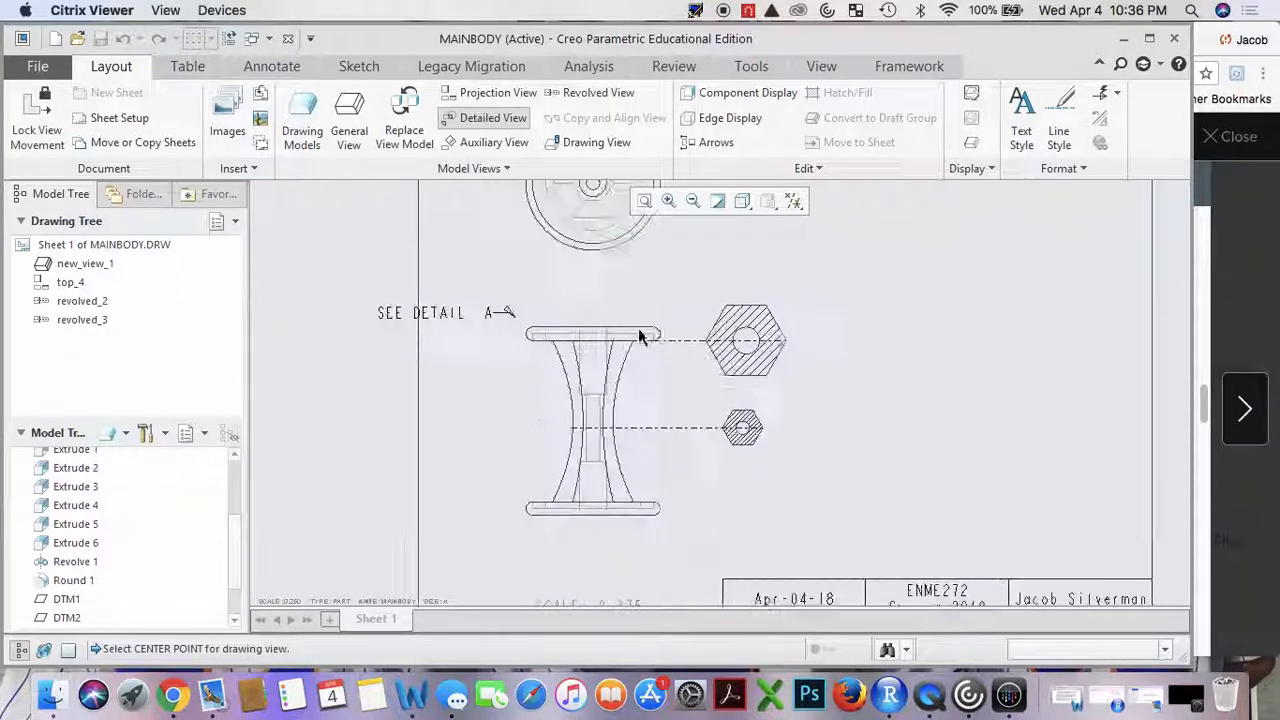
click(968, 398)
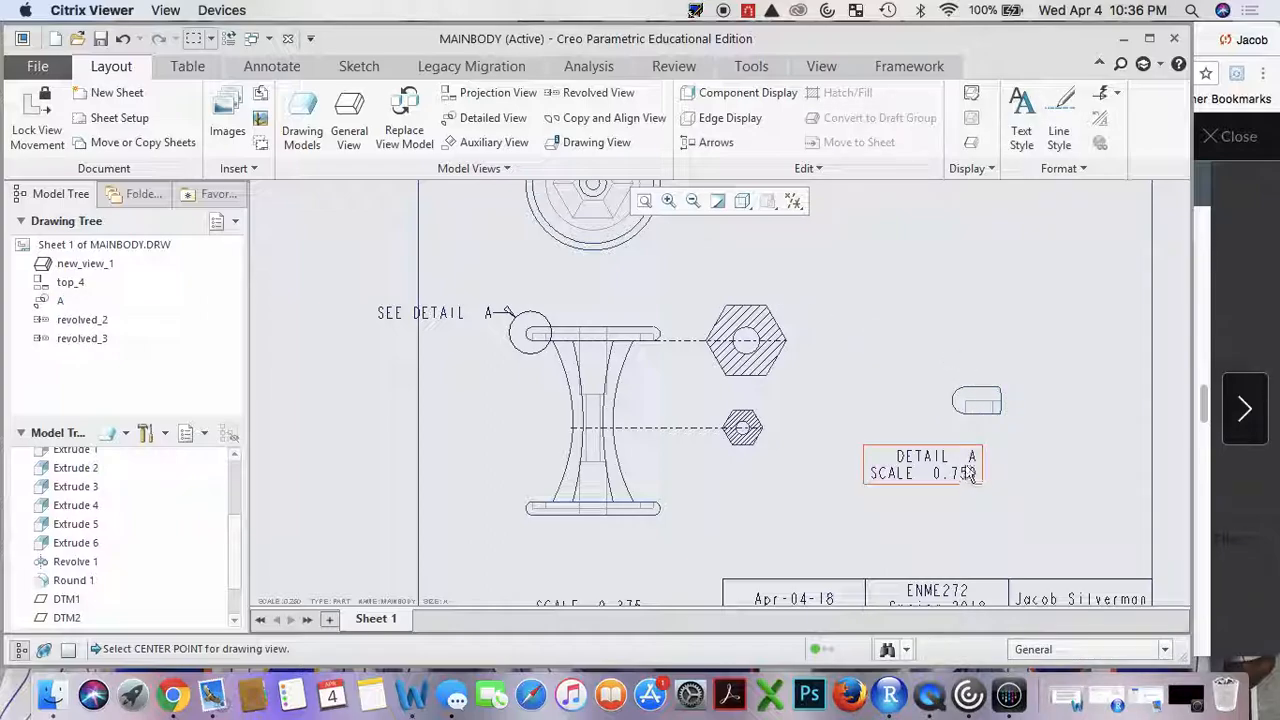
double_click(993, 430)
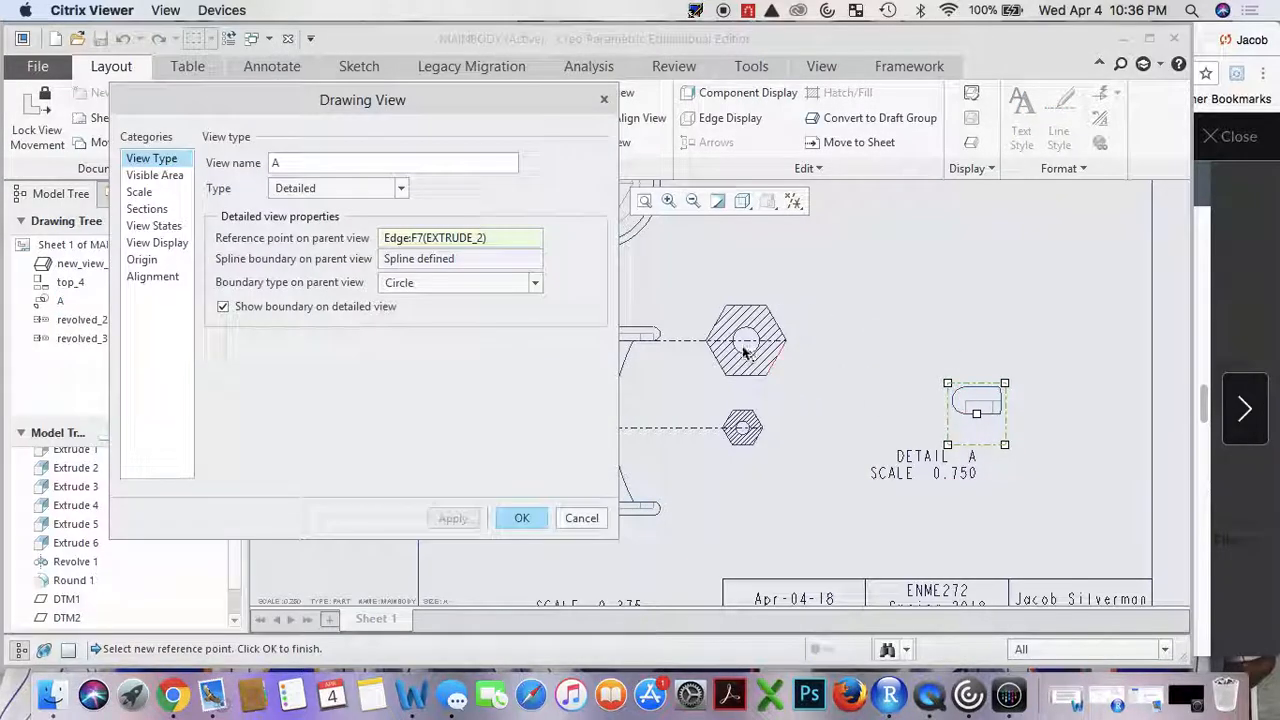
click(524, 517)
Shift the front view slightly right and move the SEE DETAIL A note up inside the sheet border, above the detail circle.
scroll(920, 292, down, 4)
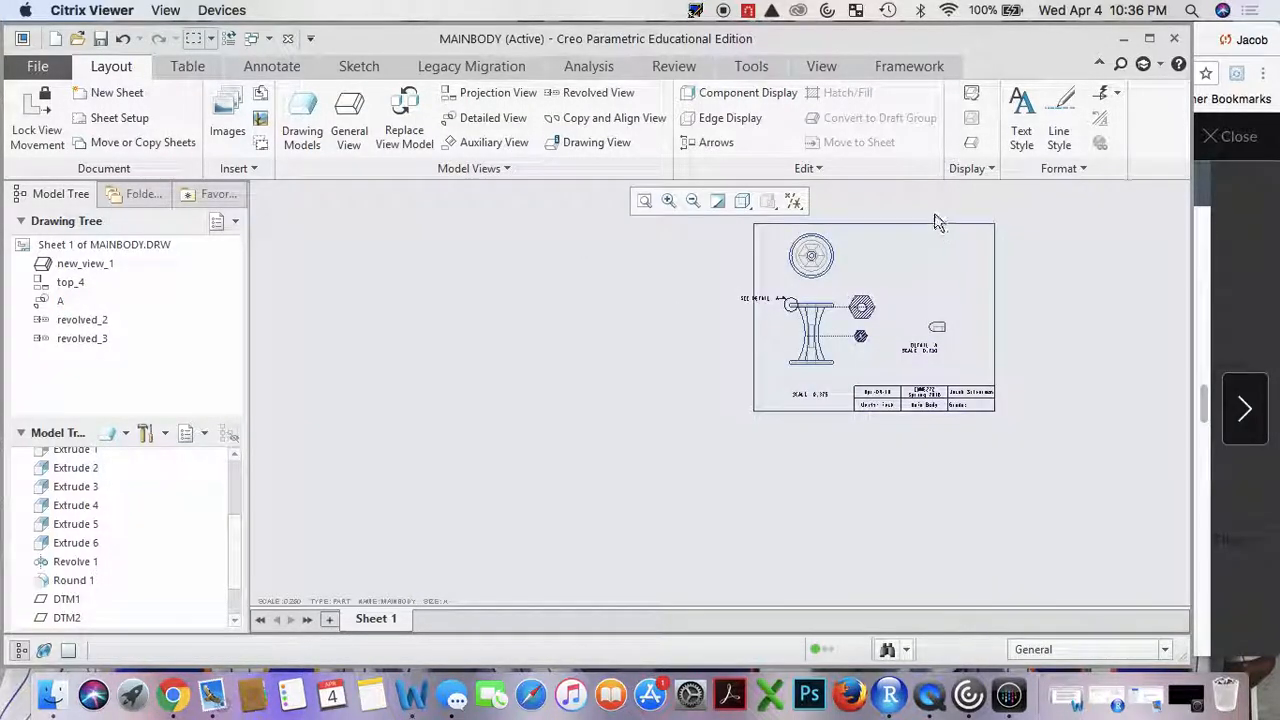
scroll(937, 222, up, 4)
click(715, 456)
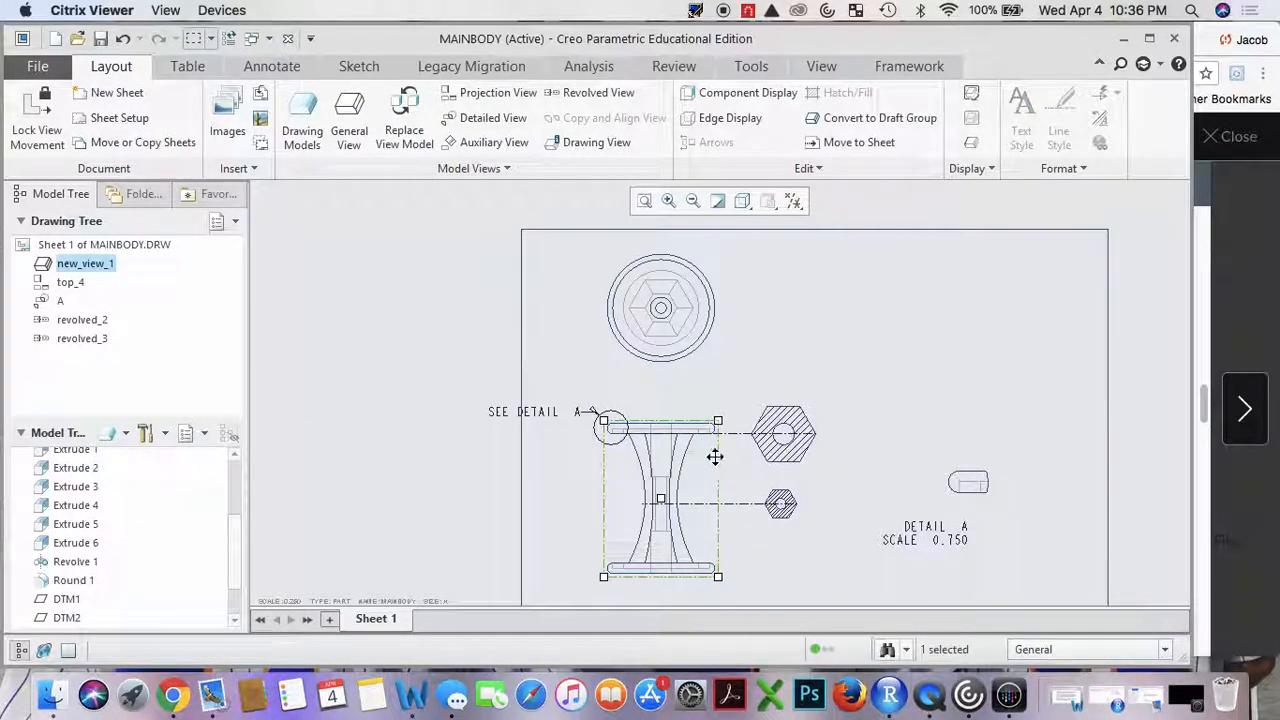
drag(715, 456, 740, 457)
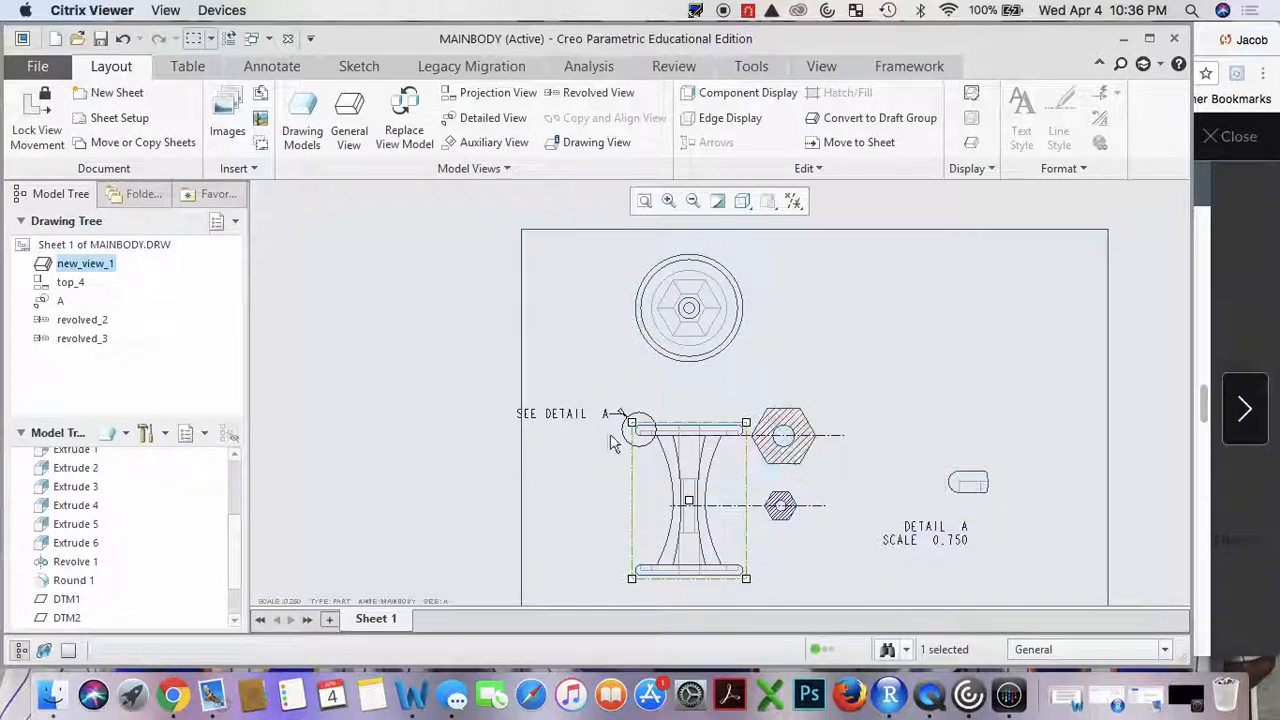
click(560, 413)
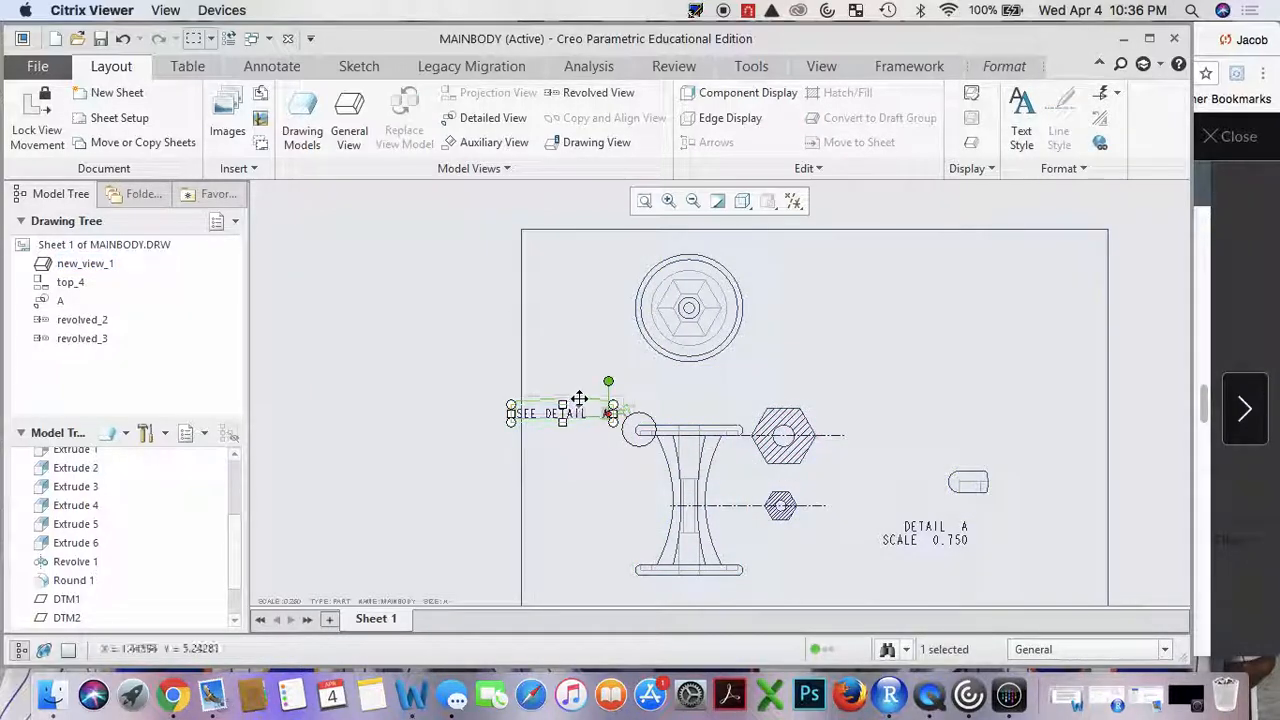
drag(579, 399, 584, 366)
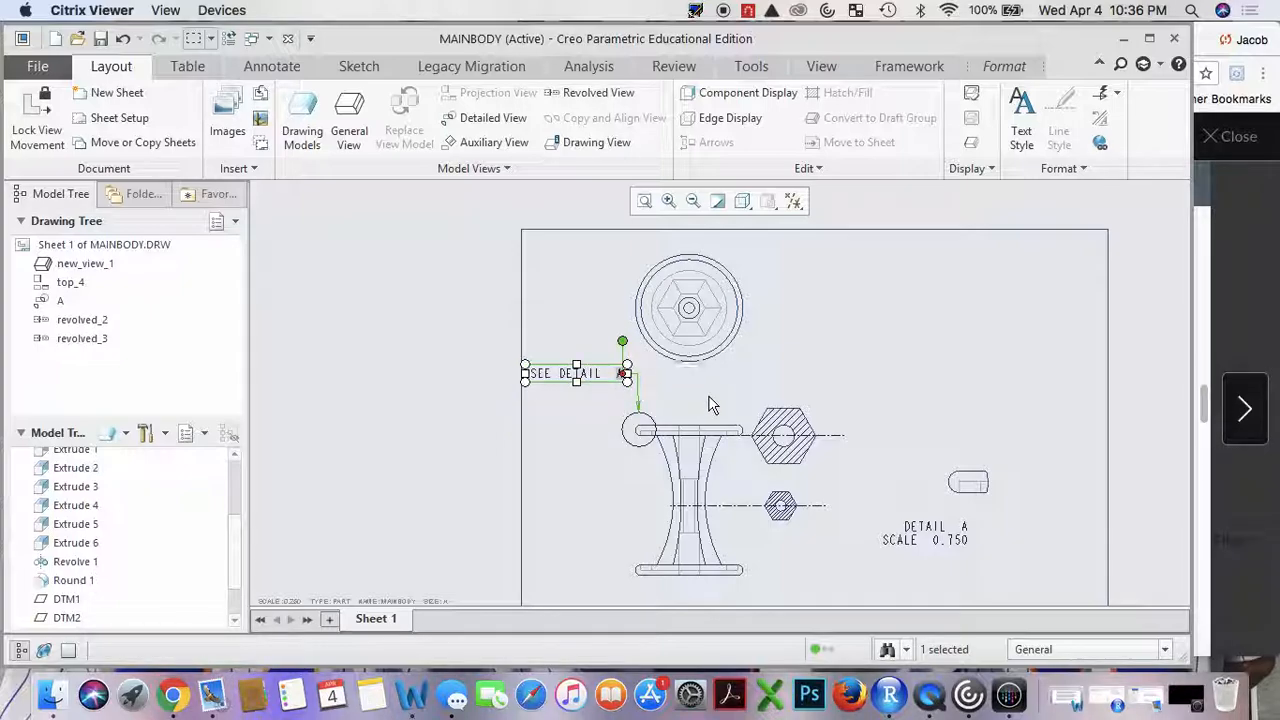
Move both hexagonal revolved views further right from the front view and line them up one below the other.
click(812, 426)
drag(812, 426, 848, 416)
click(780, 504)
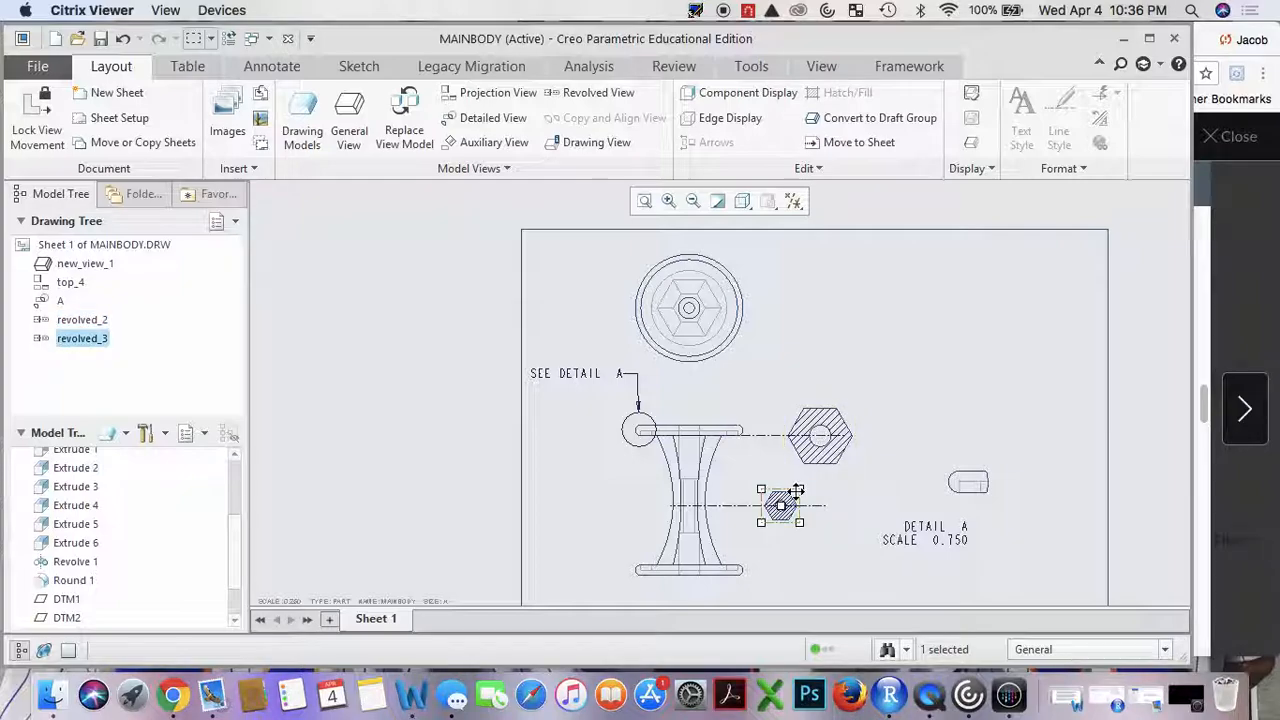
drag(789, 492, 820, 491)
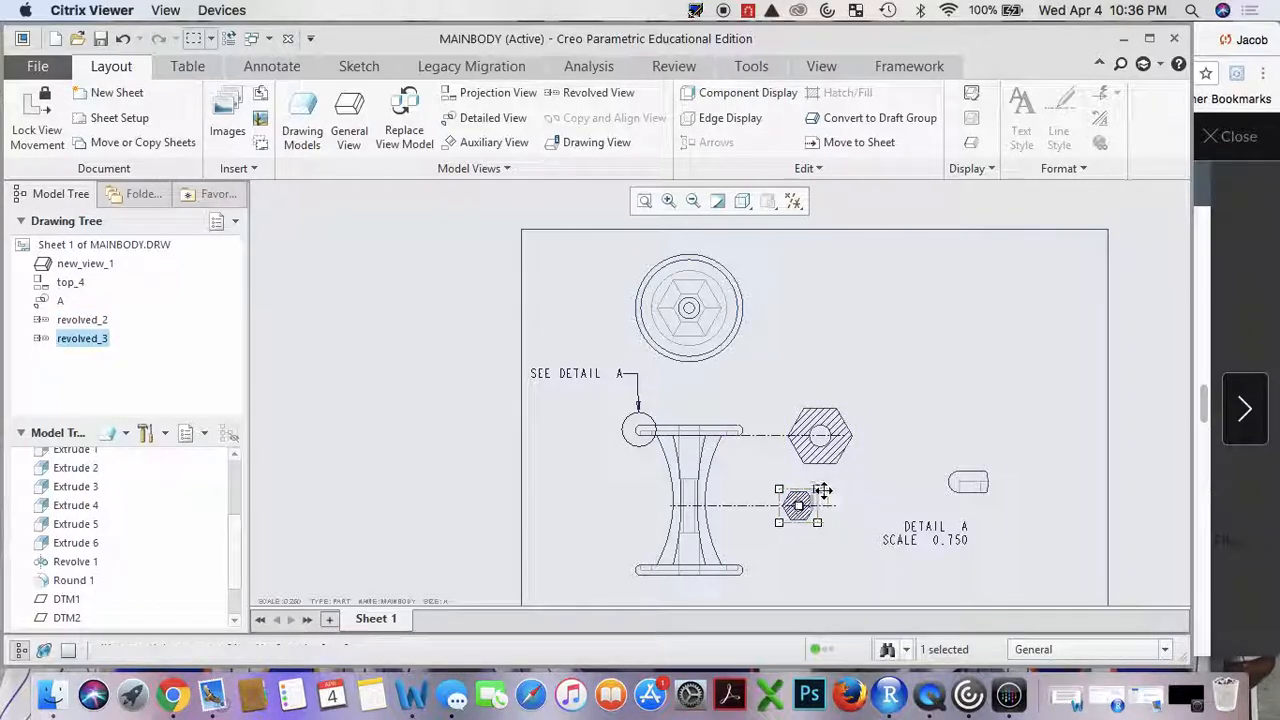
click(862, 494)
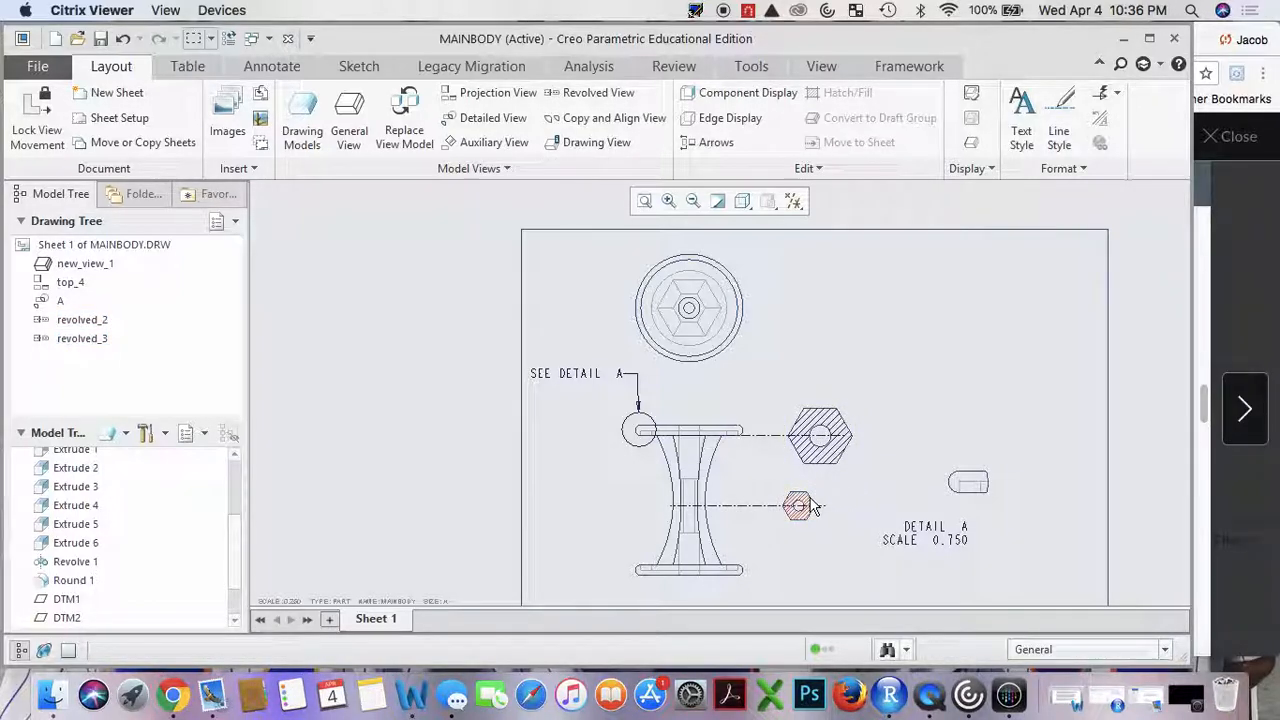
click(812, 493)
drag(812, 491, 828, 490)
click(832, 477)
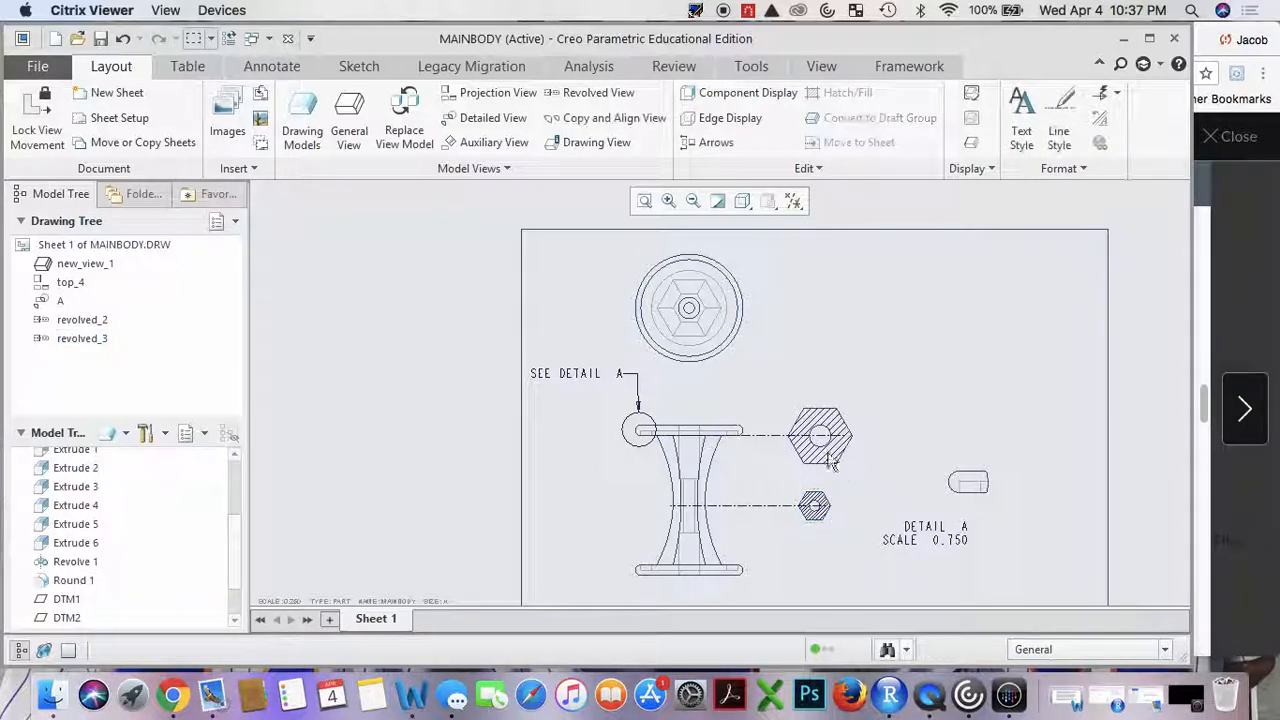
Add a general view with No Combined State in the sheet's upper right area and apply the Default Orientation.
click(360, 119)
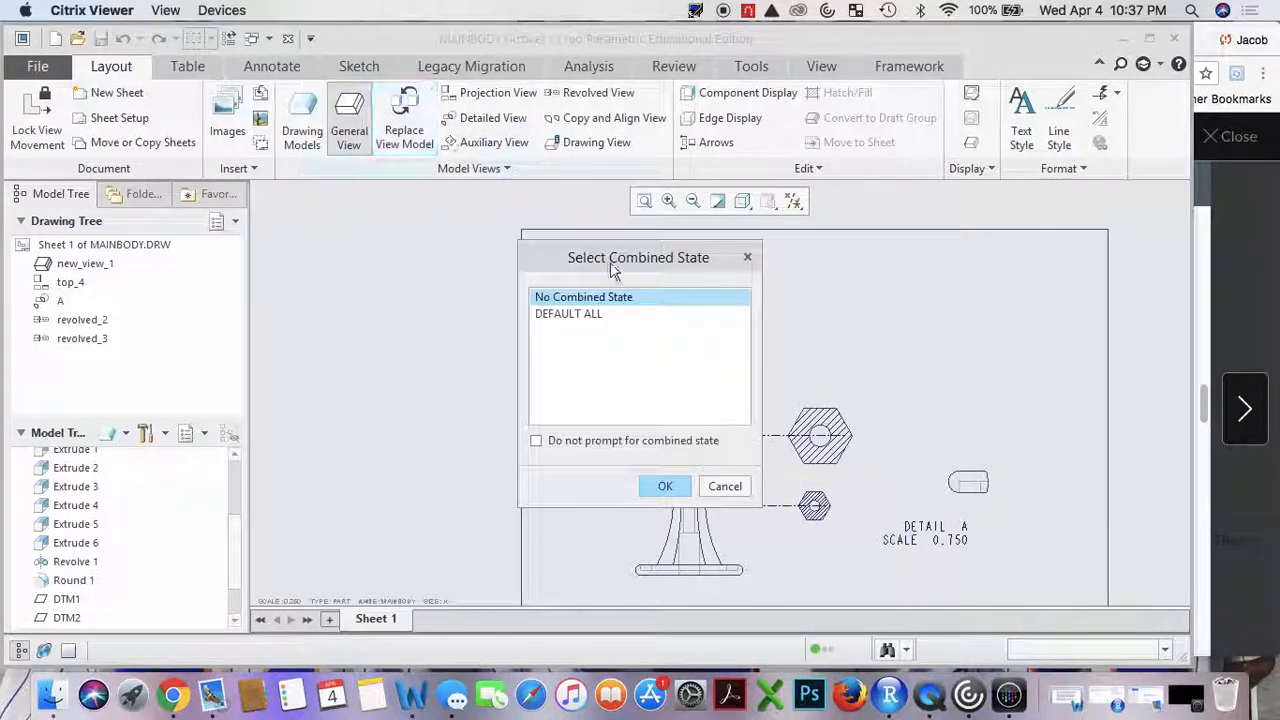
click(662, 486)
click(926, 336)
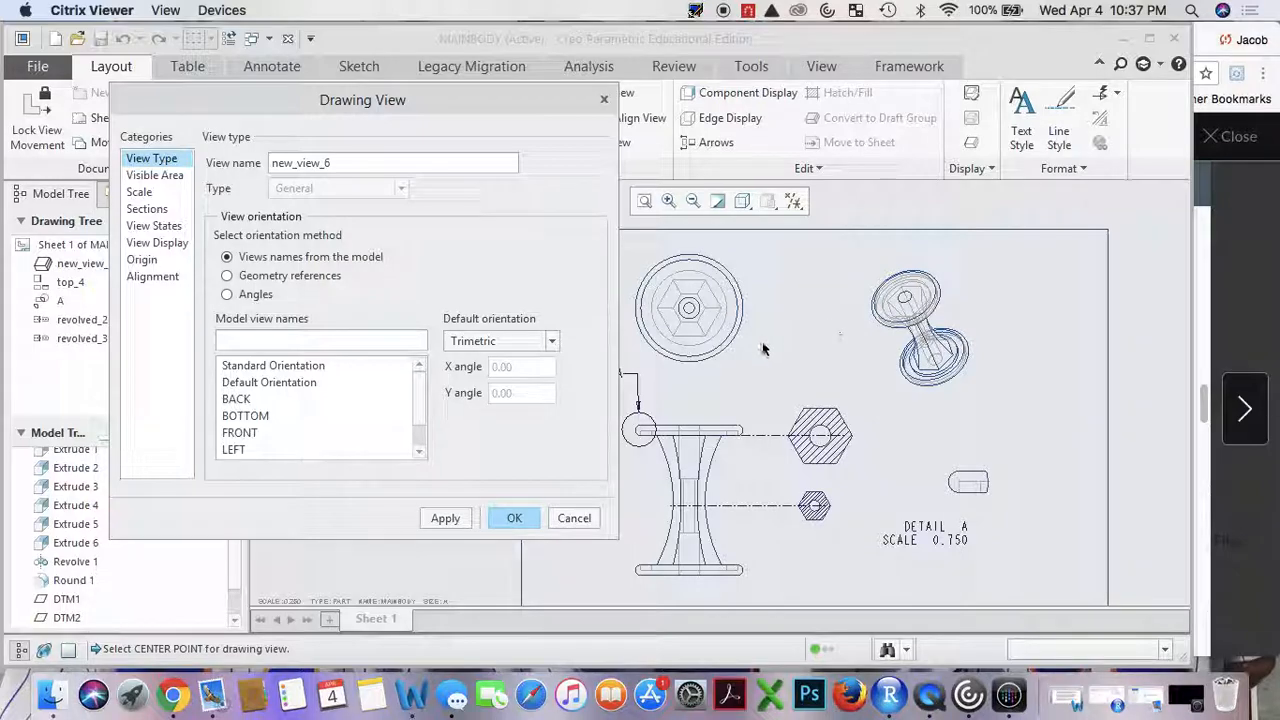
click(294, 384)
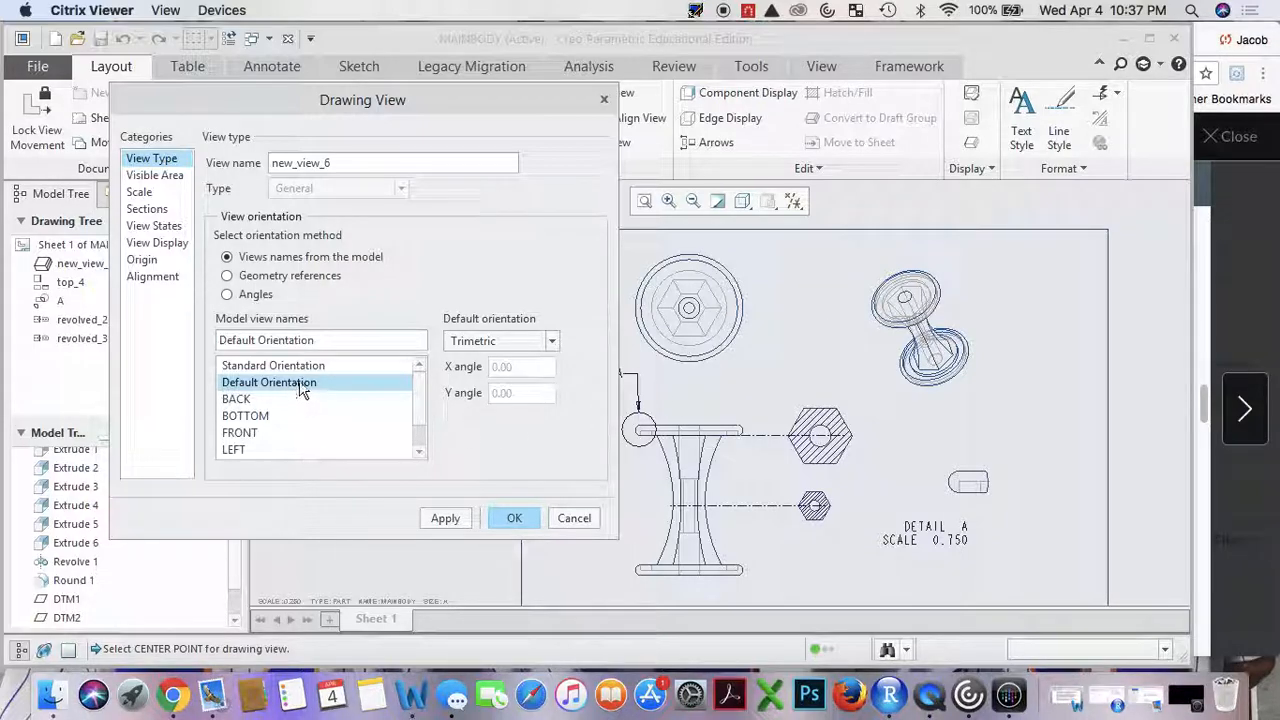
click(174, 177)
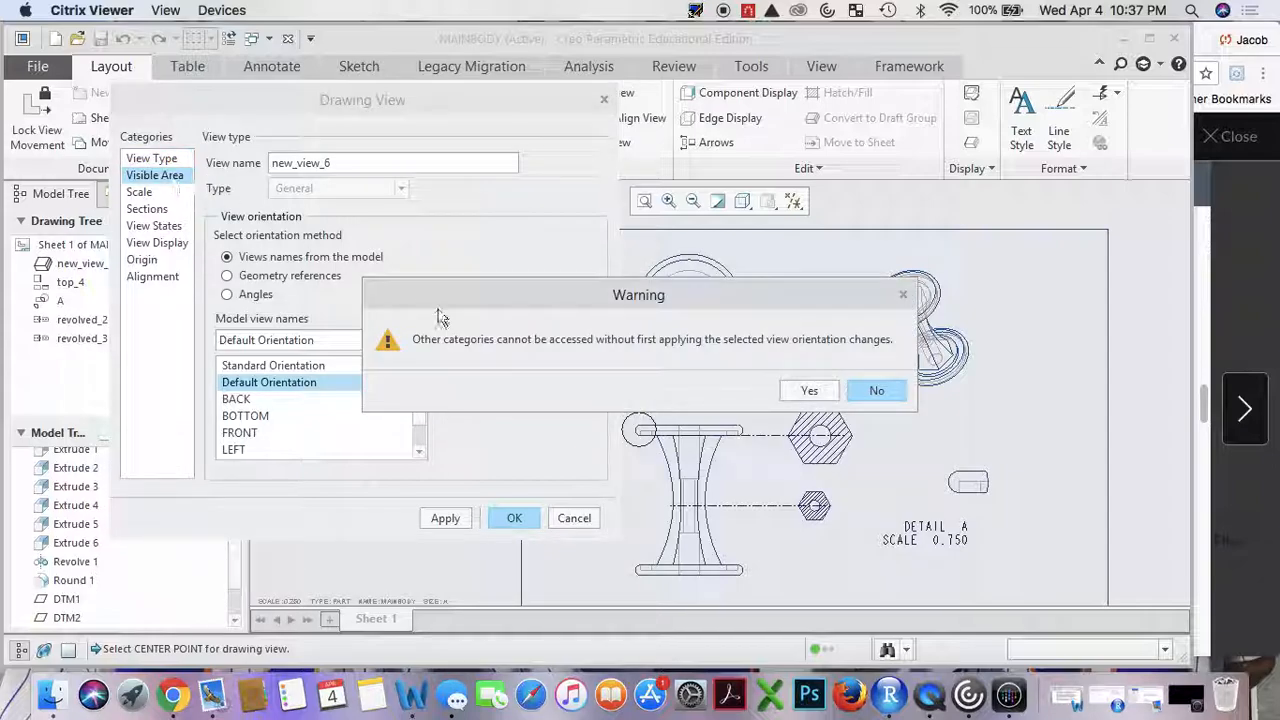
click(810, 391)
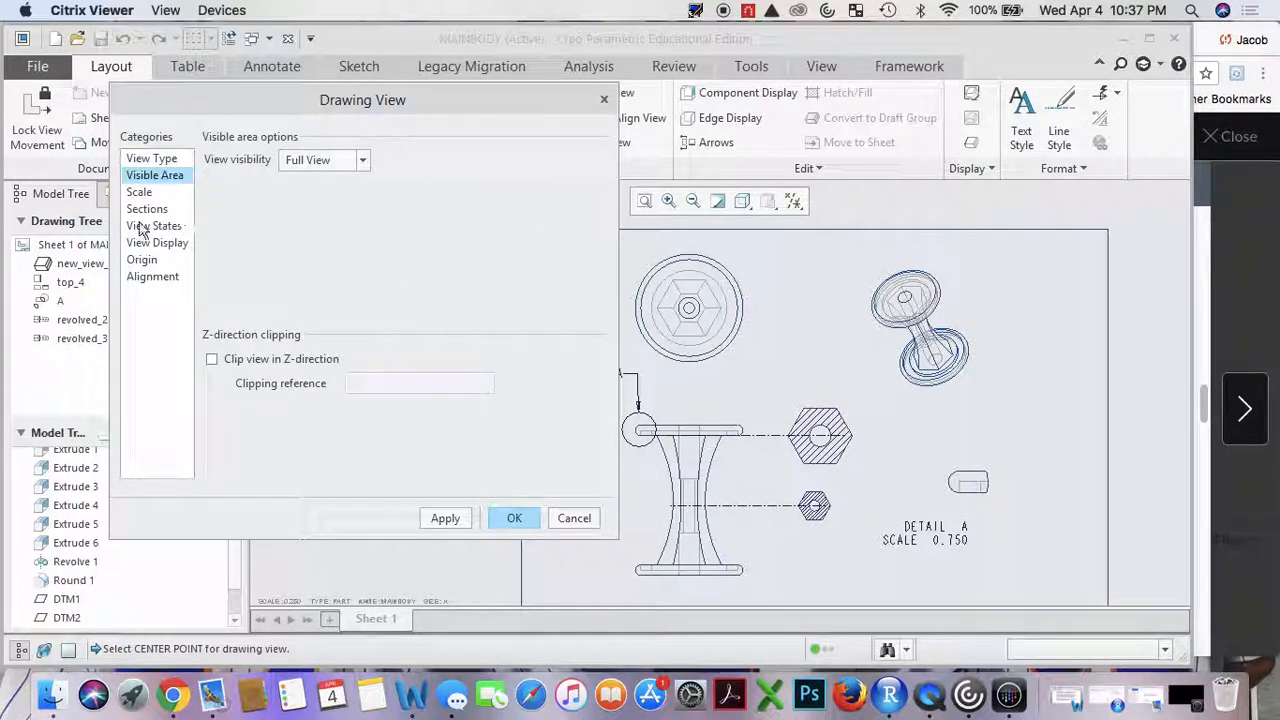
Apply a custom scale of 0.375 to the new general view.
click(139, 192)
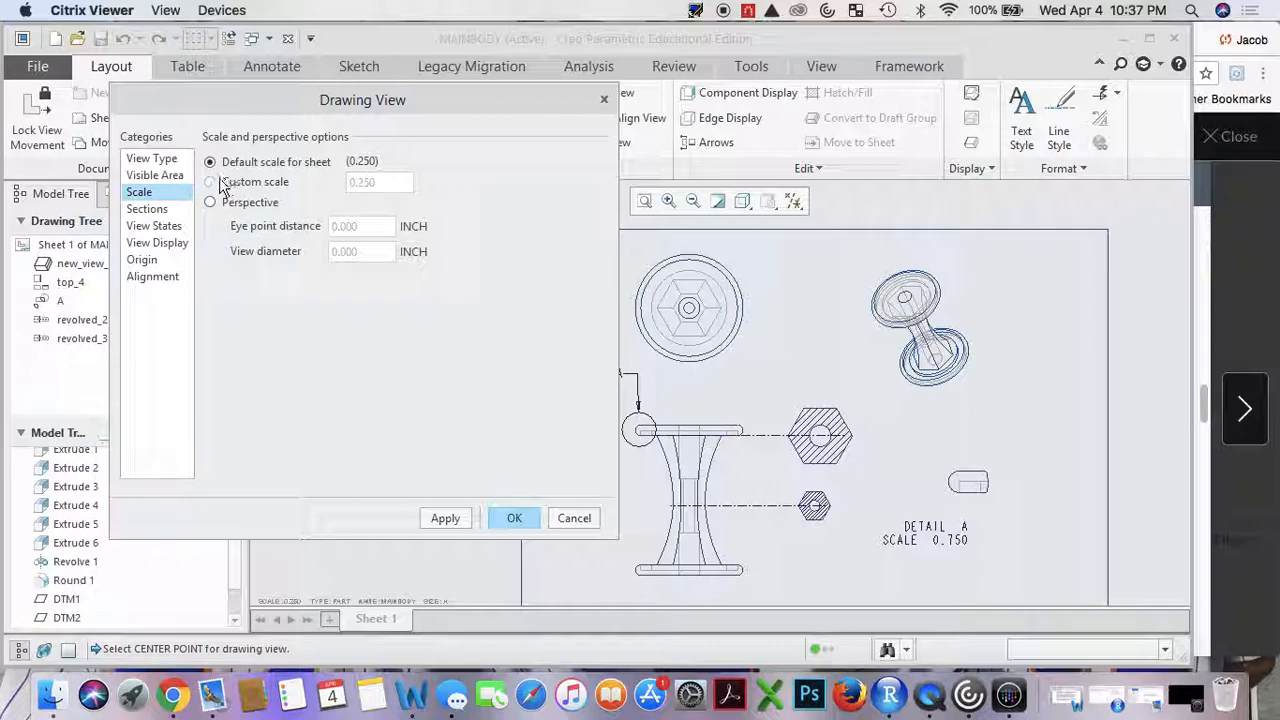
click(210, 182)
text(0)
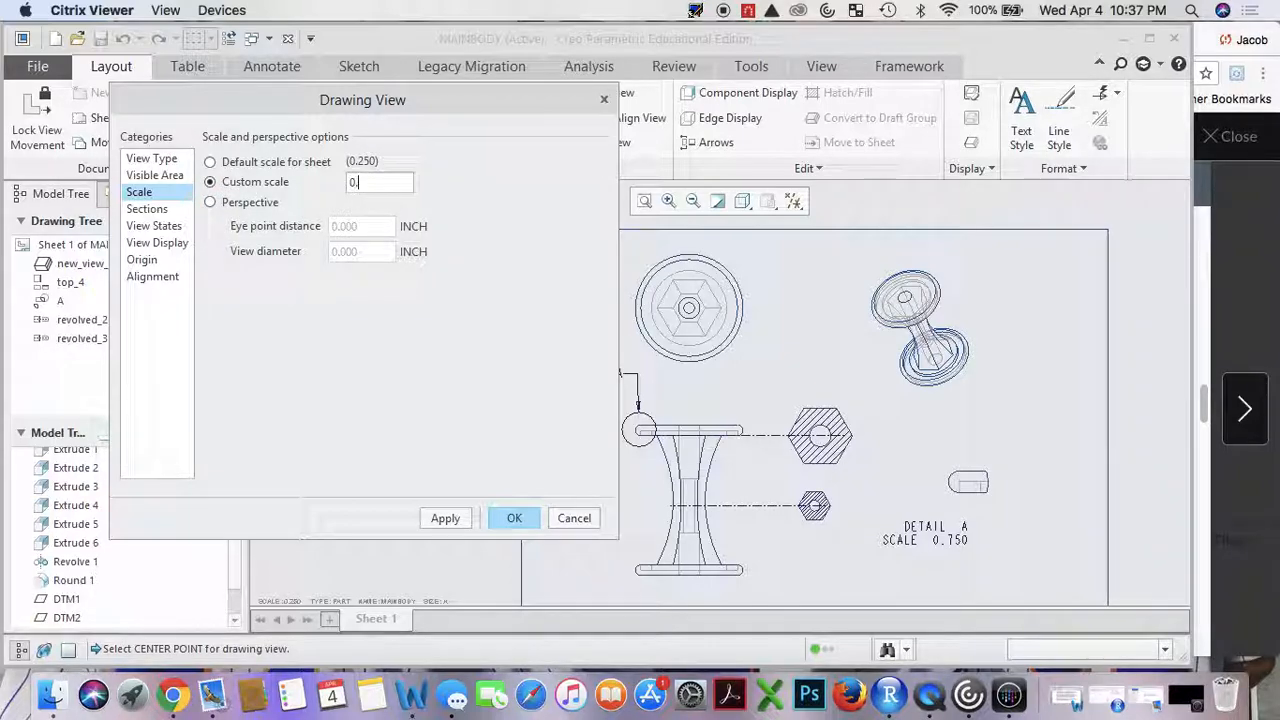
text(.375)
click(445, 518)
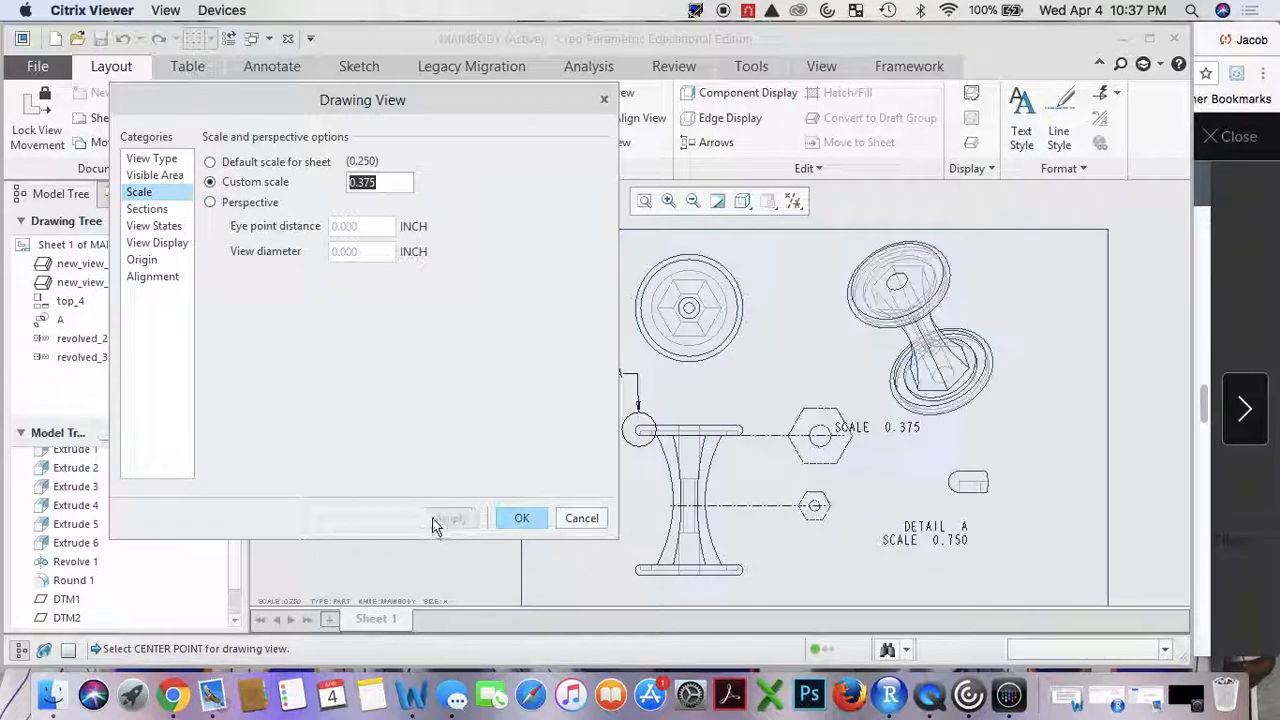
Set the new general view's display style to No Hidden and apply it.
click(159, 212)
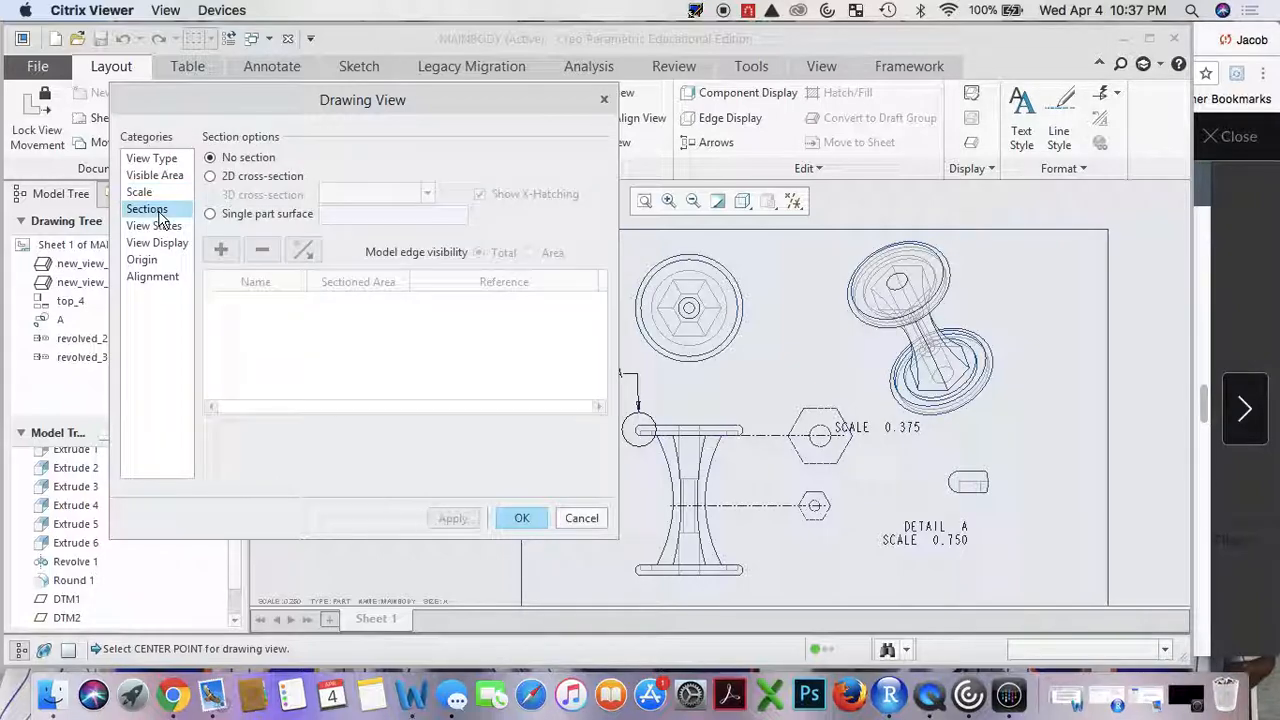
click(161, 227)
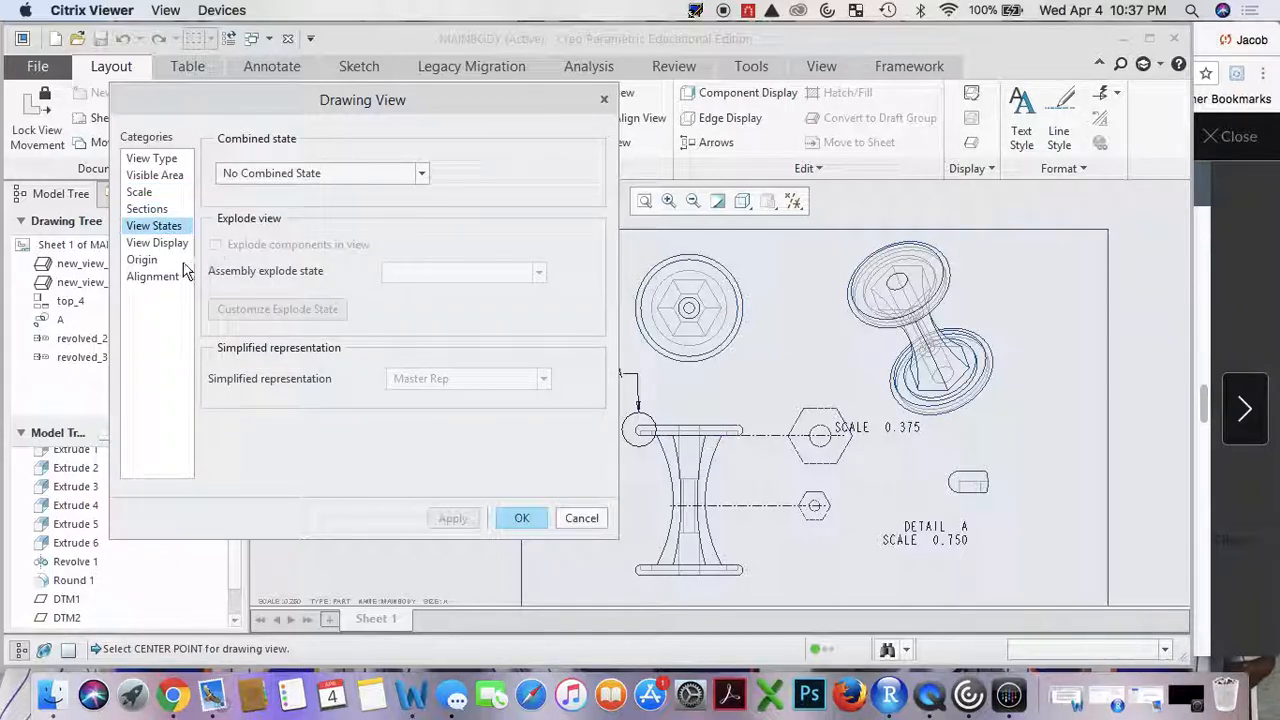
click(157, 243)
click(424, 184)
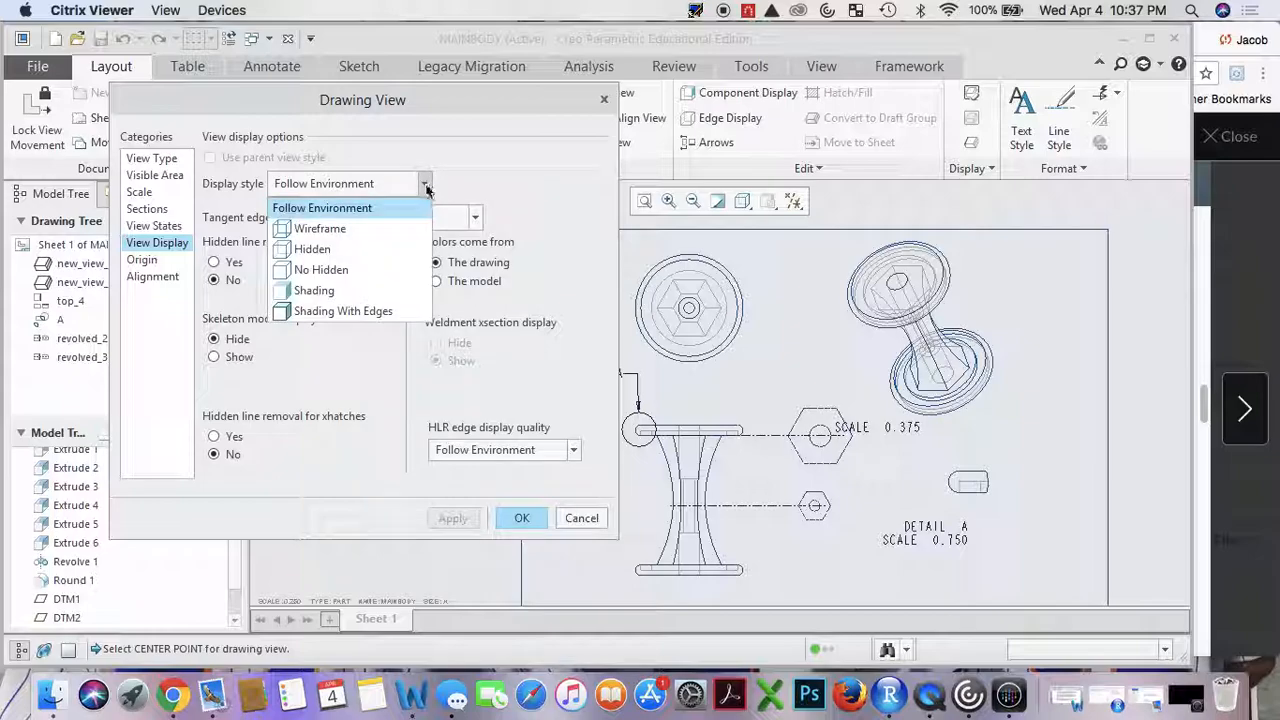
click(397, 273)
click(453, 518)
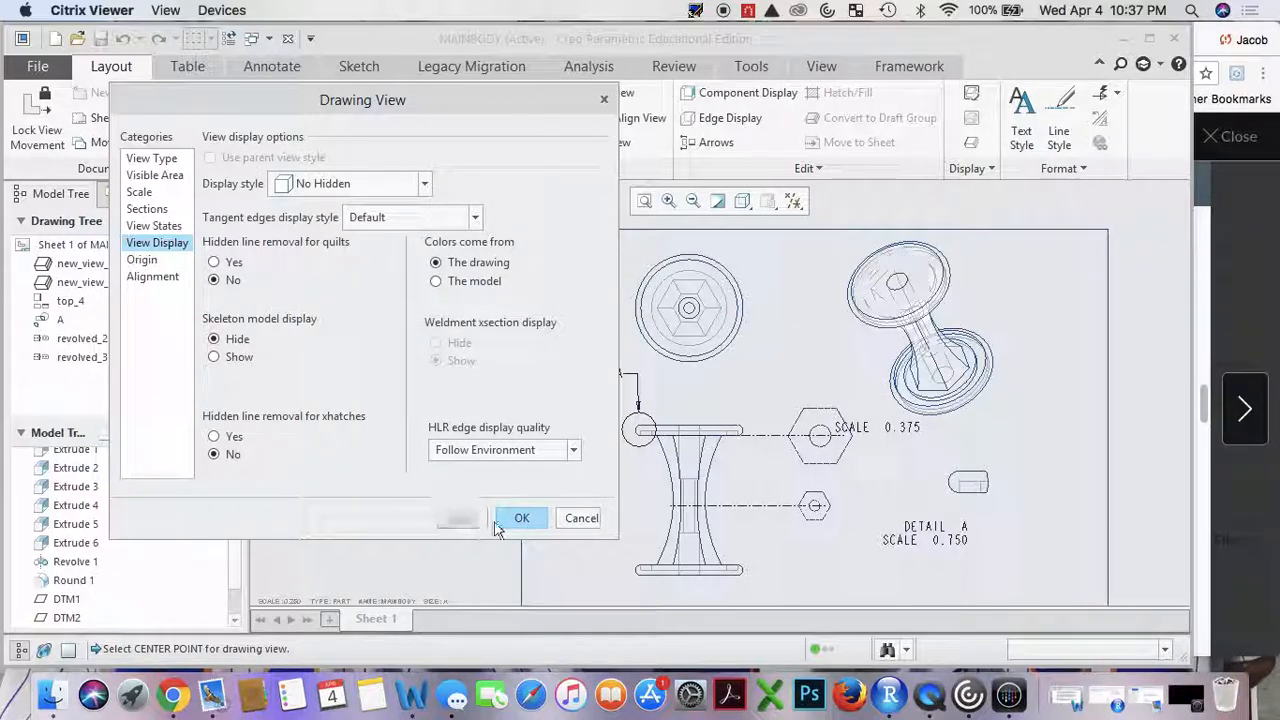
click(514, 518)
Move the pictorial general view further right so its scale note clears the upper hexagonal revolved section.
click(905, 425)
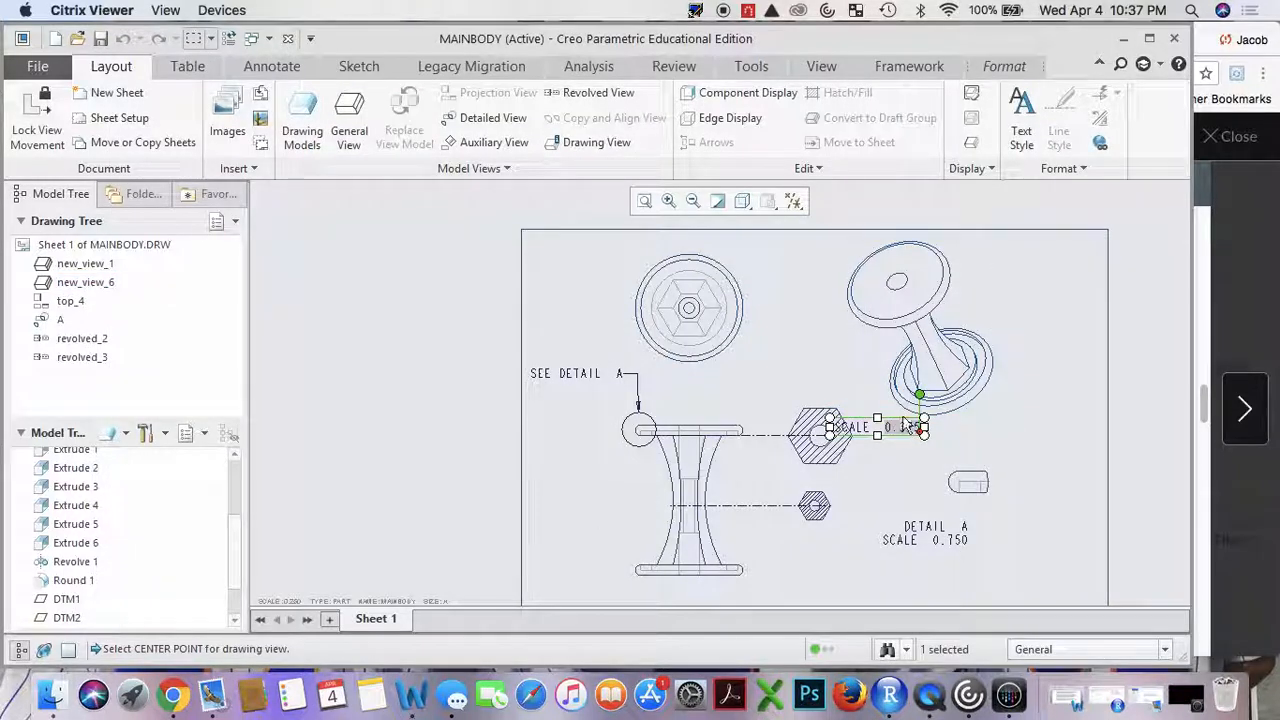
click(972, 318)
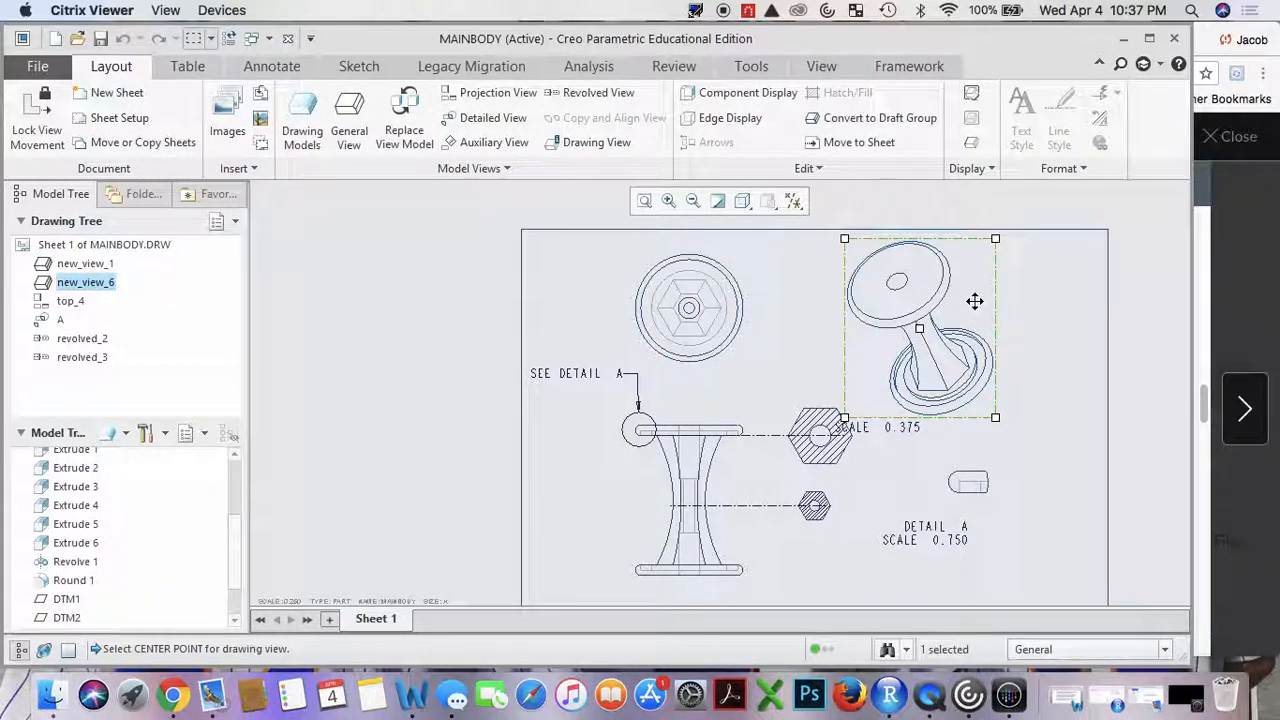
drag(974, 301, 1046, 303)
click(1072, 464)
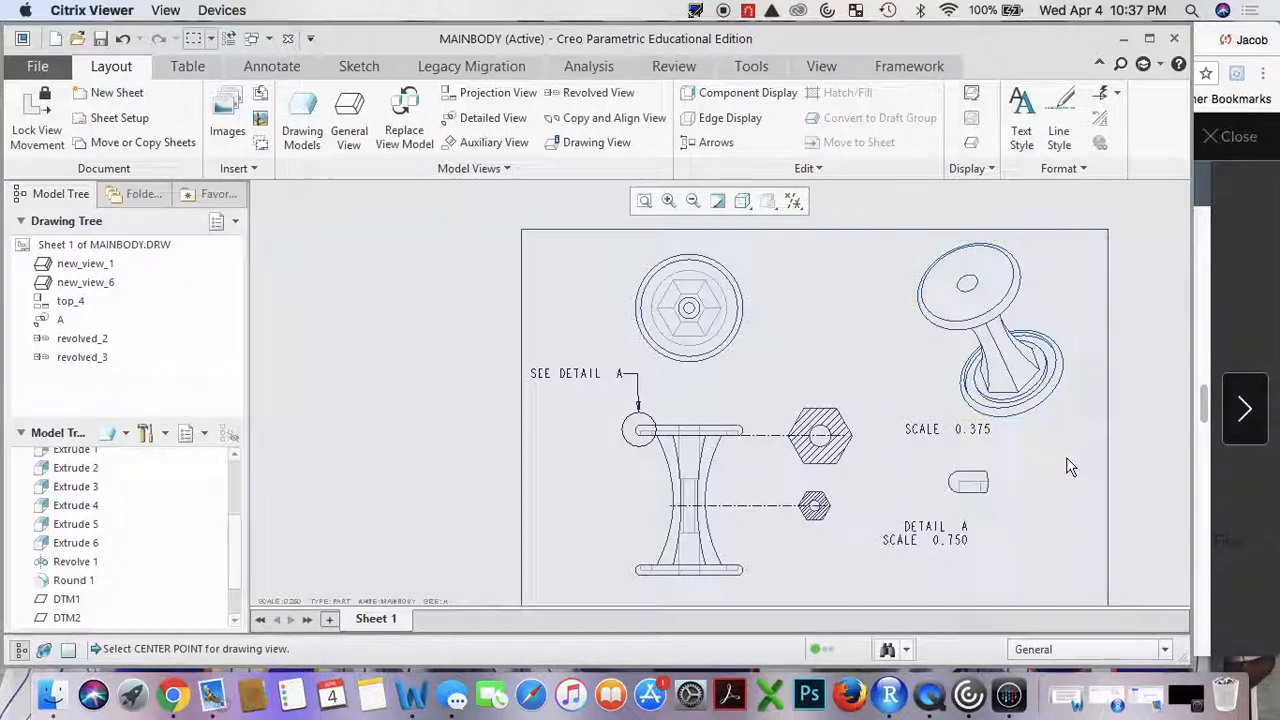
Switch to the MAINBODY part window and orient the model squarely to its front.
click(1125, 39)
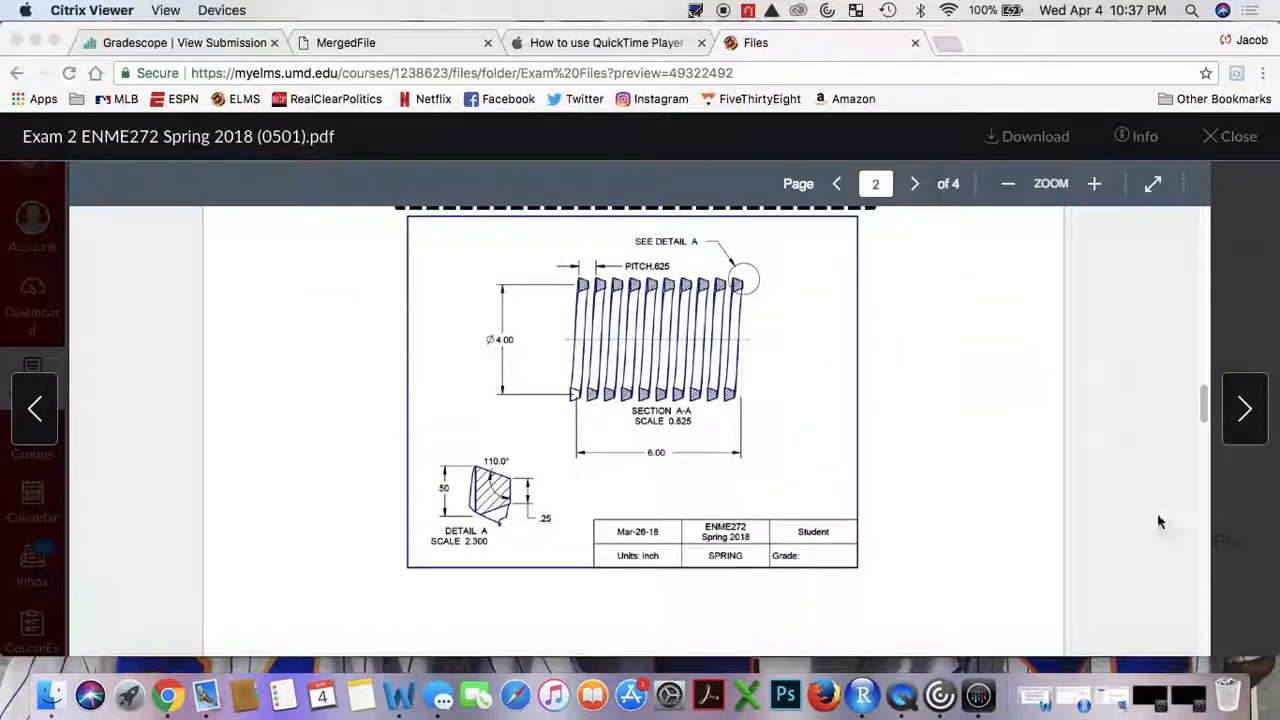
click(1158, 706)
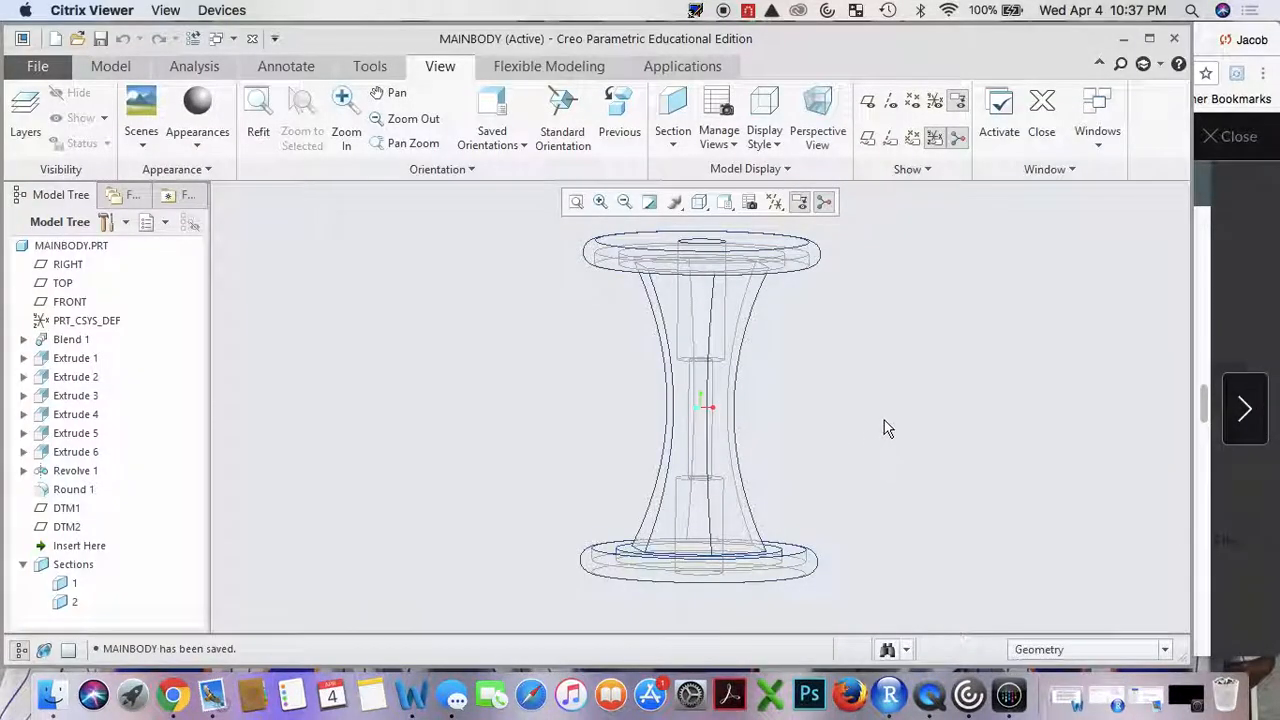
middle_drag(906, 384, 830, 330)
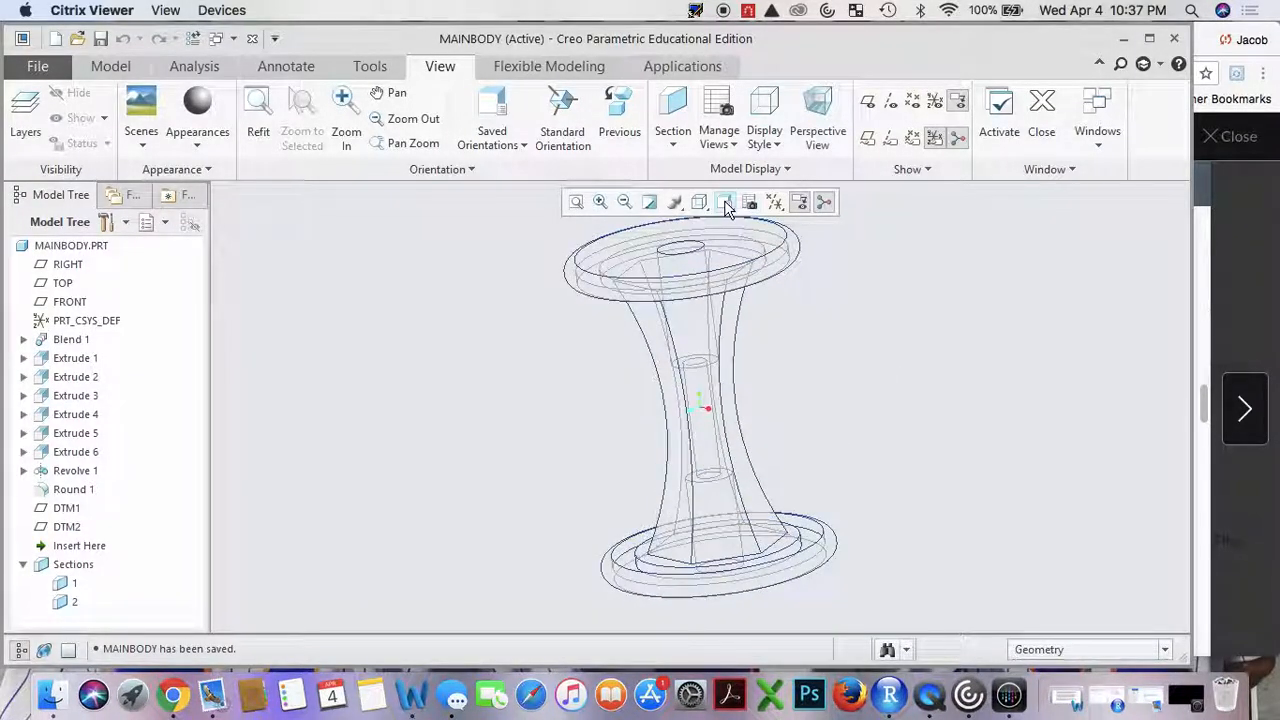
click(726, 203)
click(726, 207)
click(726, 203)
click(785, 307)
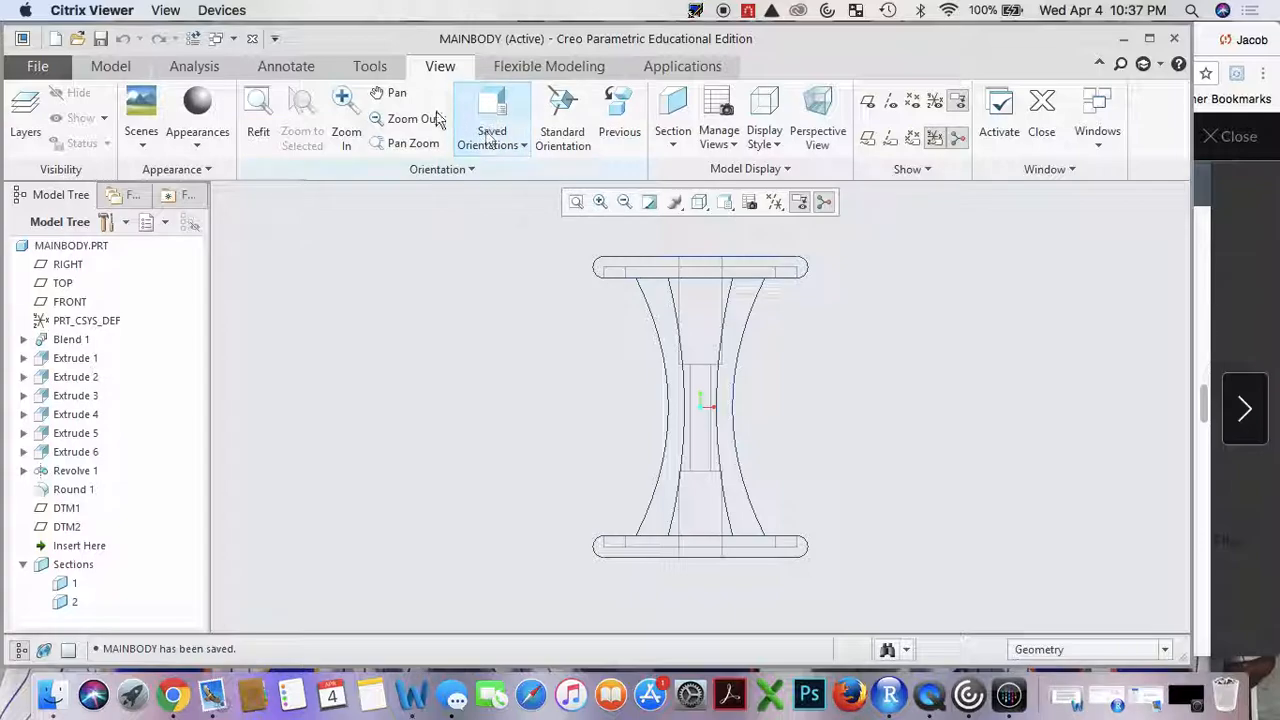
Orient the MAINBODY part to the saved TOP view.
click(295, 67)
click(360, 68)
click(300, 68)
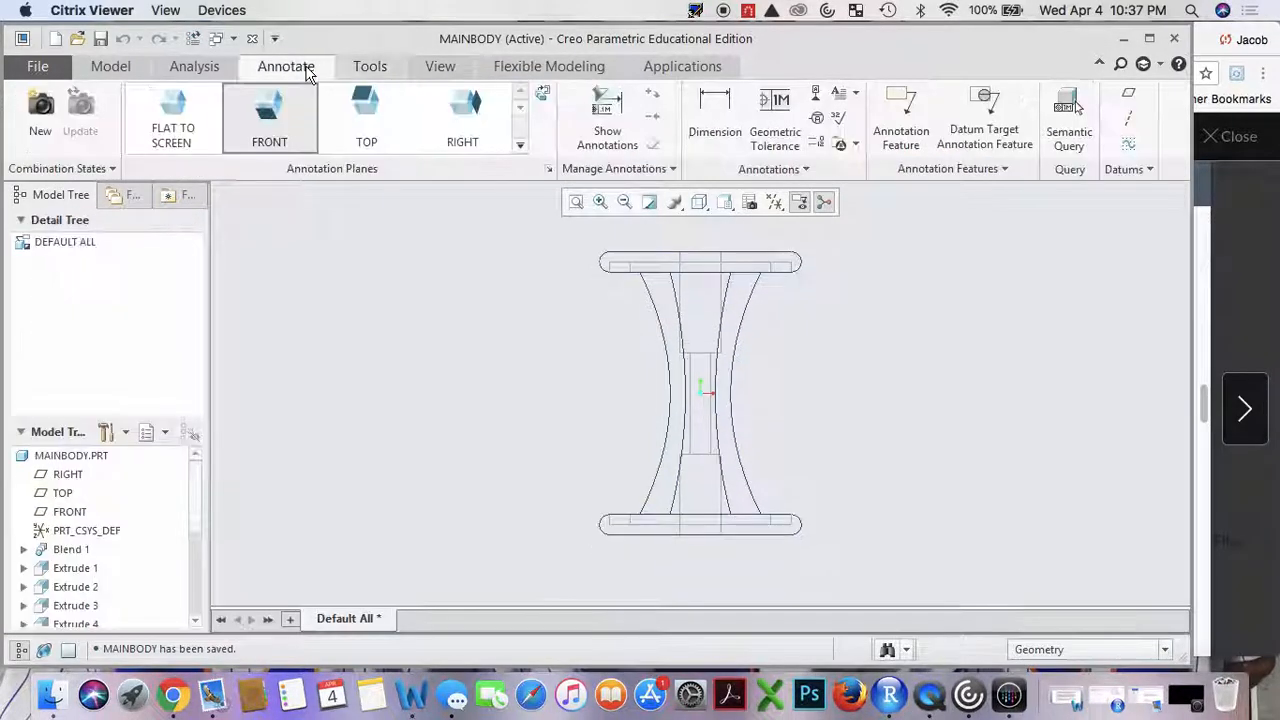
middle_drag(558, 226, 560, 296)
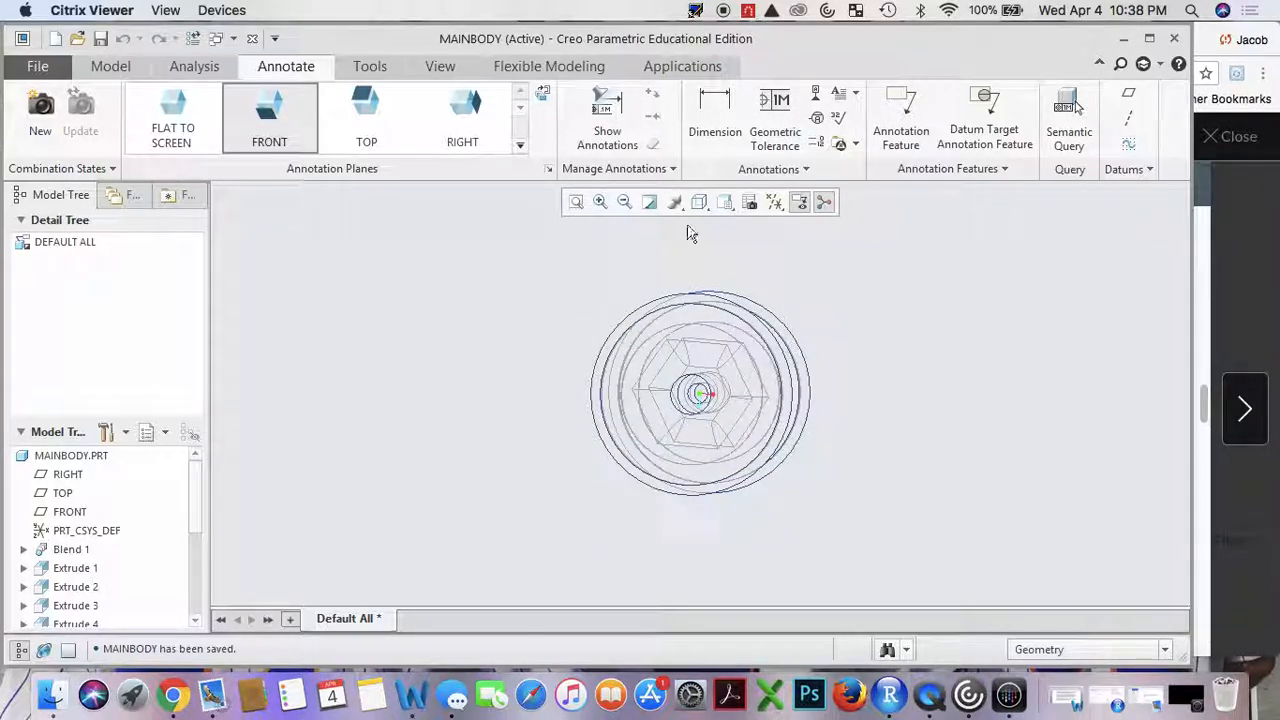
click(725, 203)
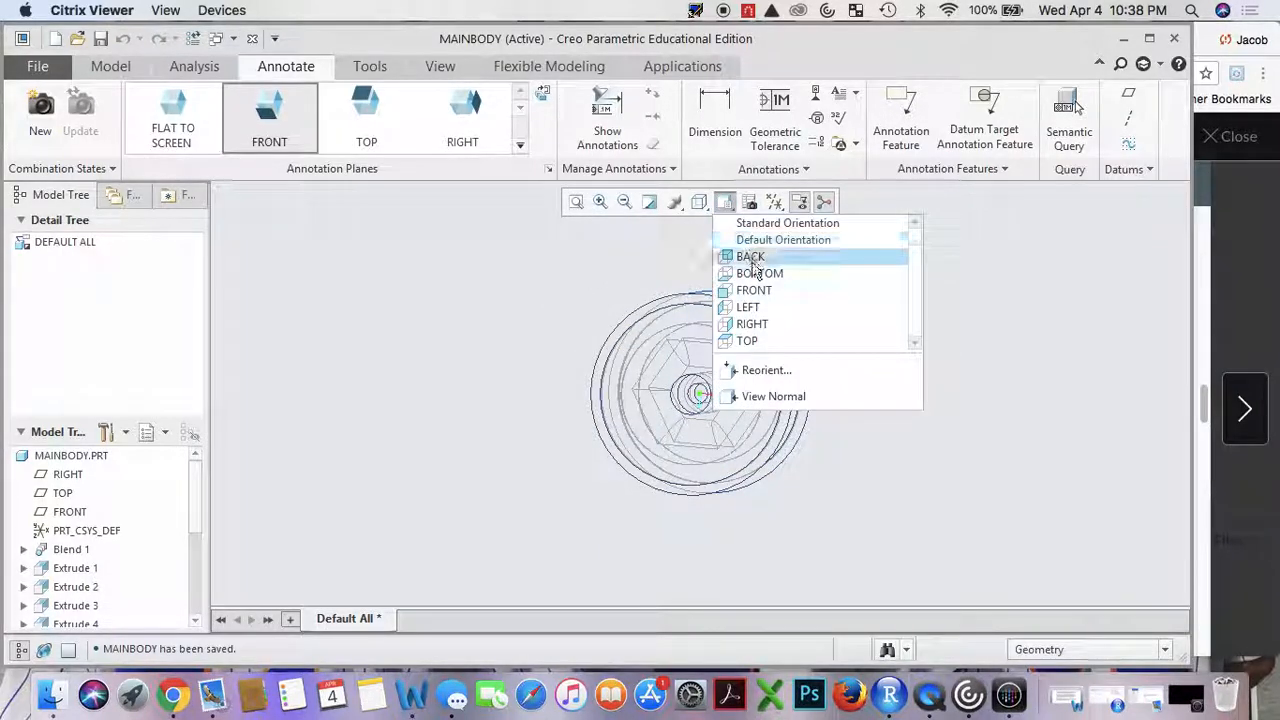
click(759, 341)
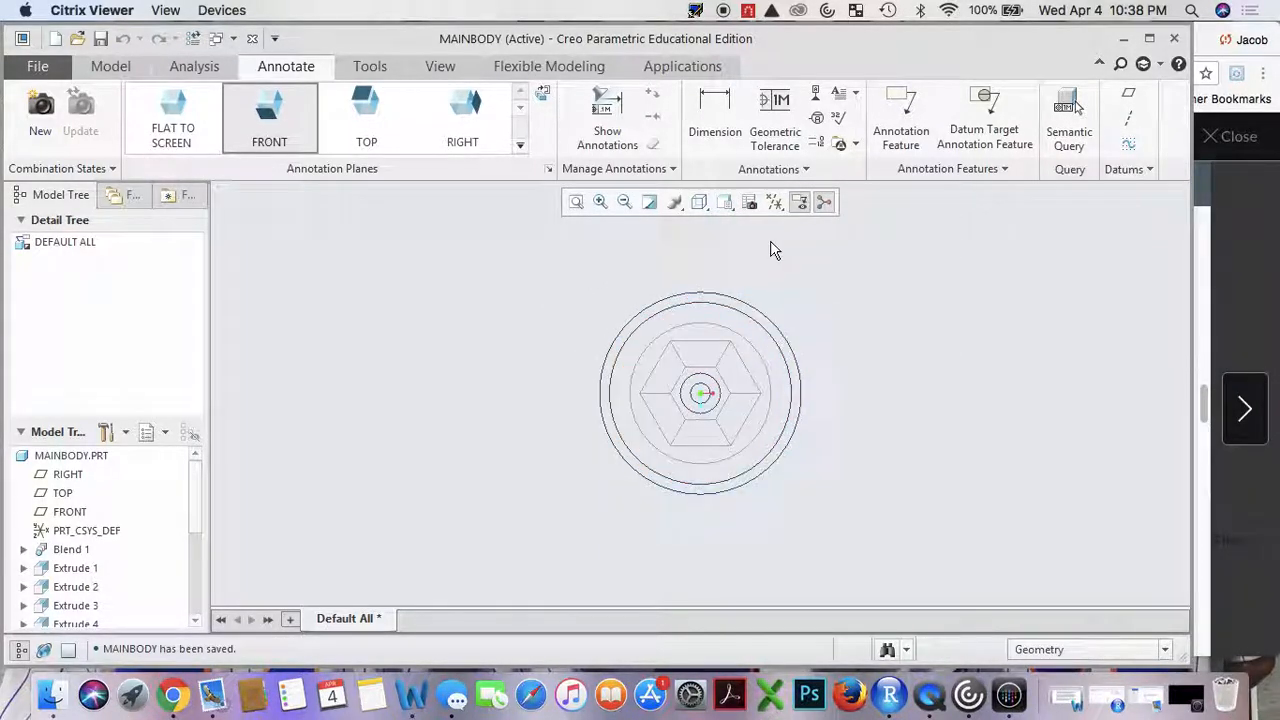
Start an offset section of the part and place its internal sketch on the TOP datum plane.
click(175, 65)
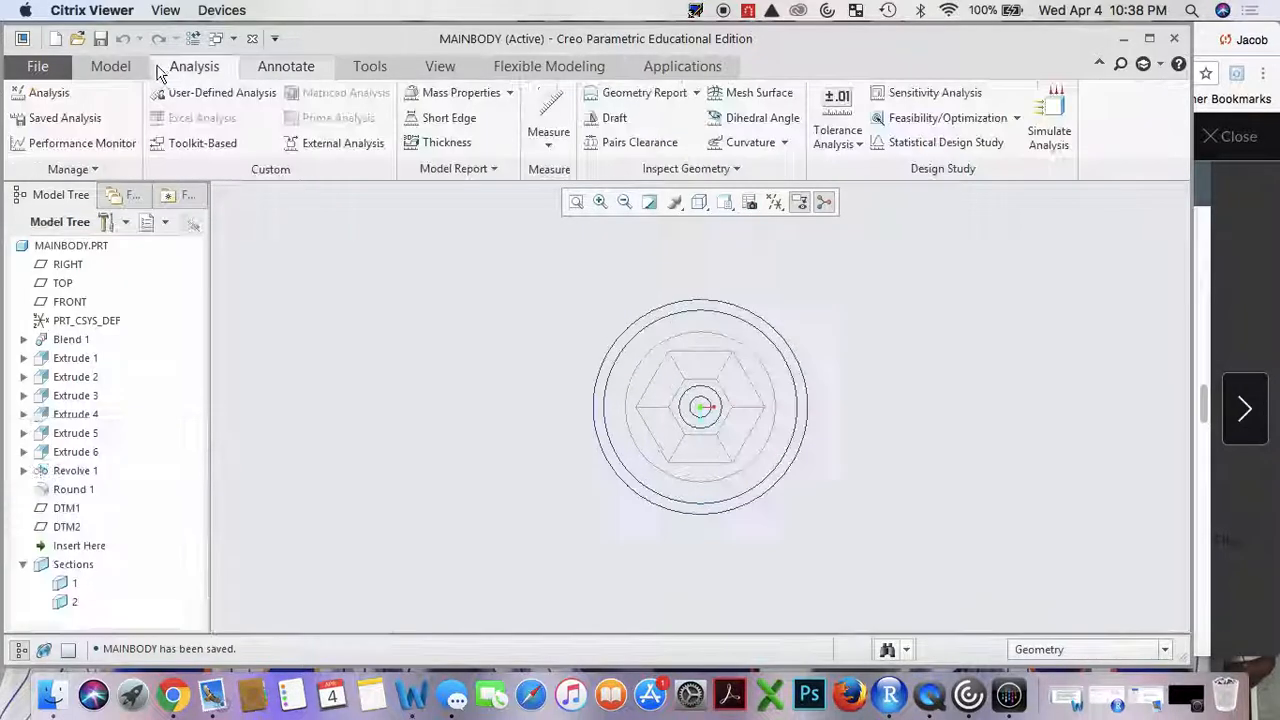
double_click(140, 68)
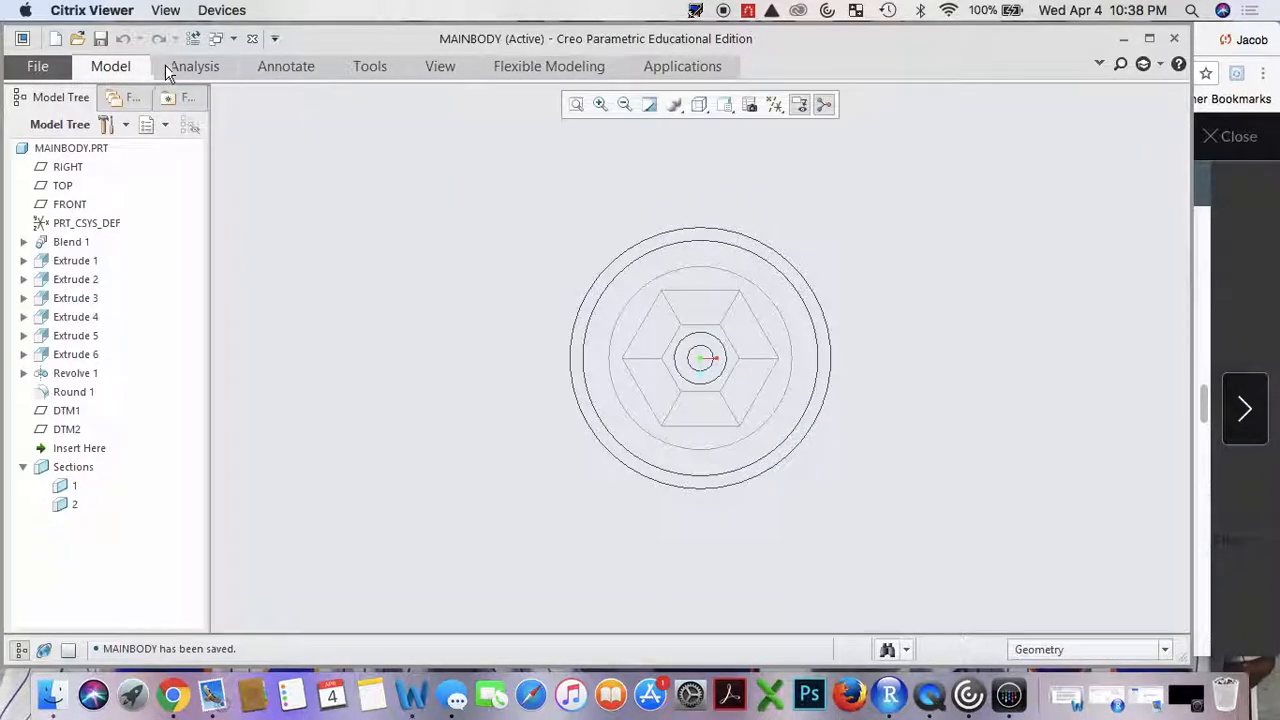
click(175, 67)
click(140, 68)
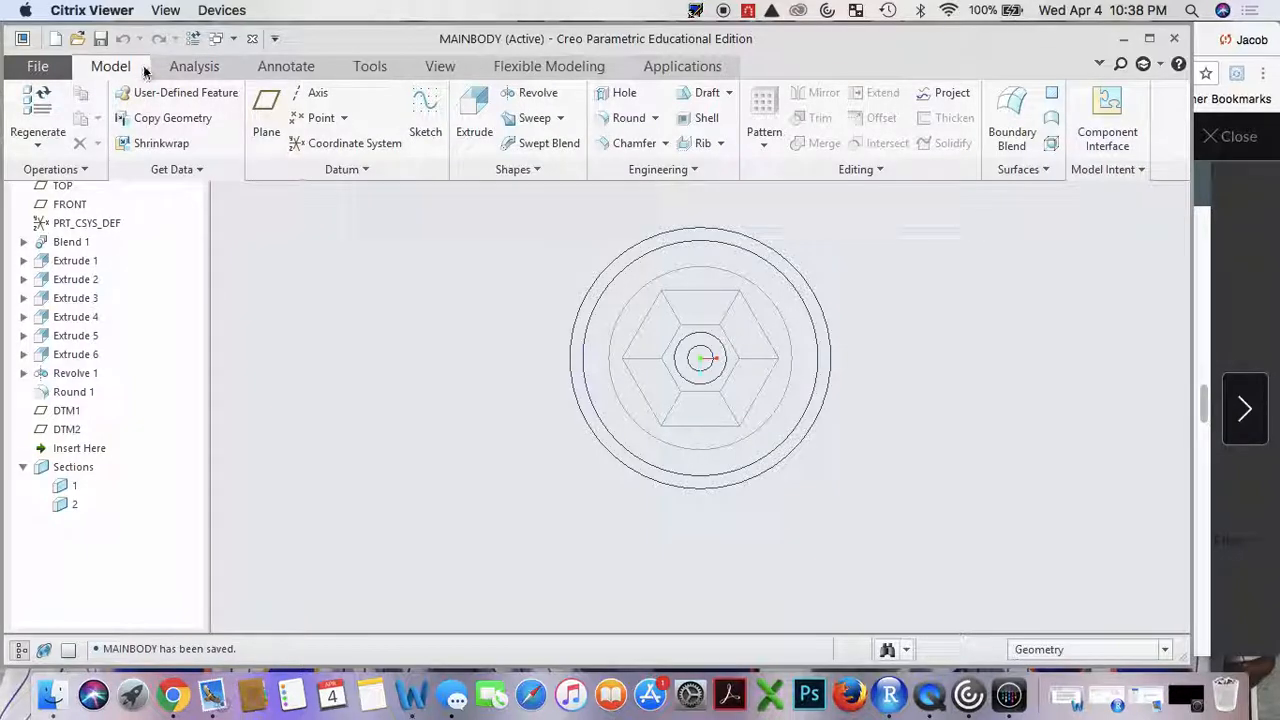
click(440, 66)
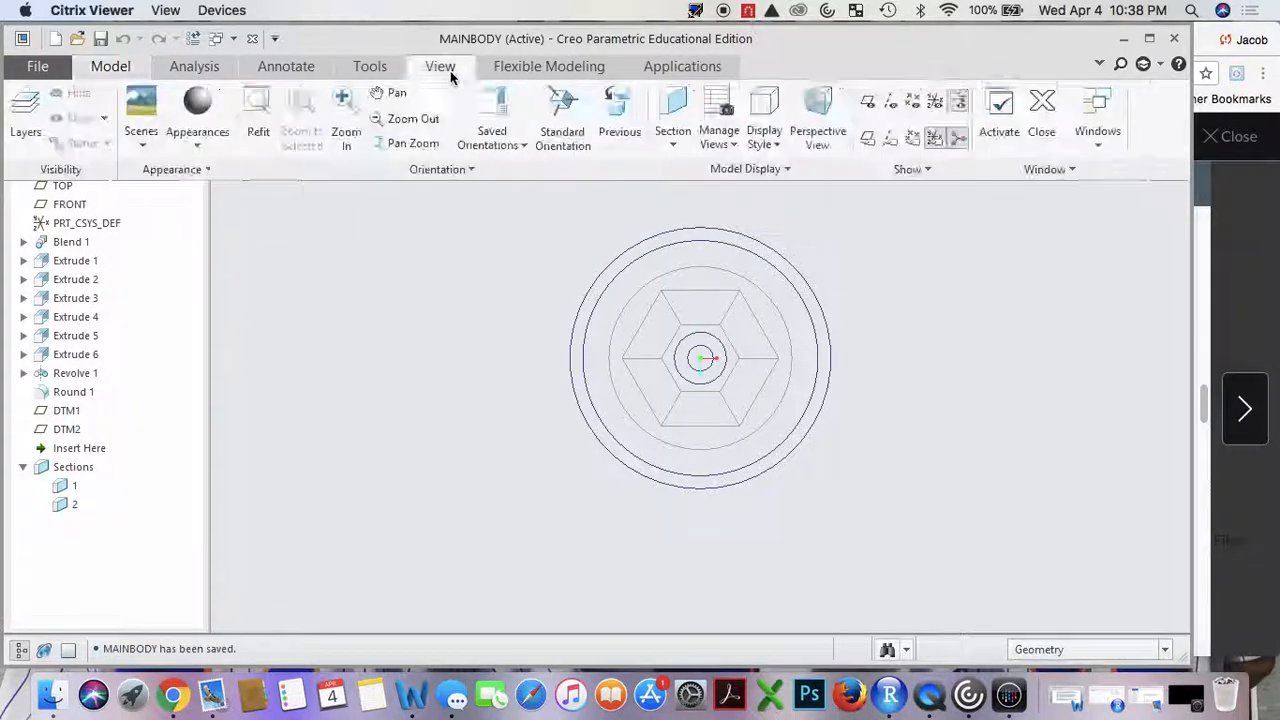
click(672, 135)
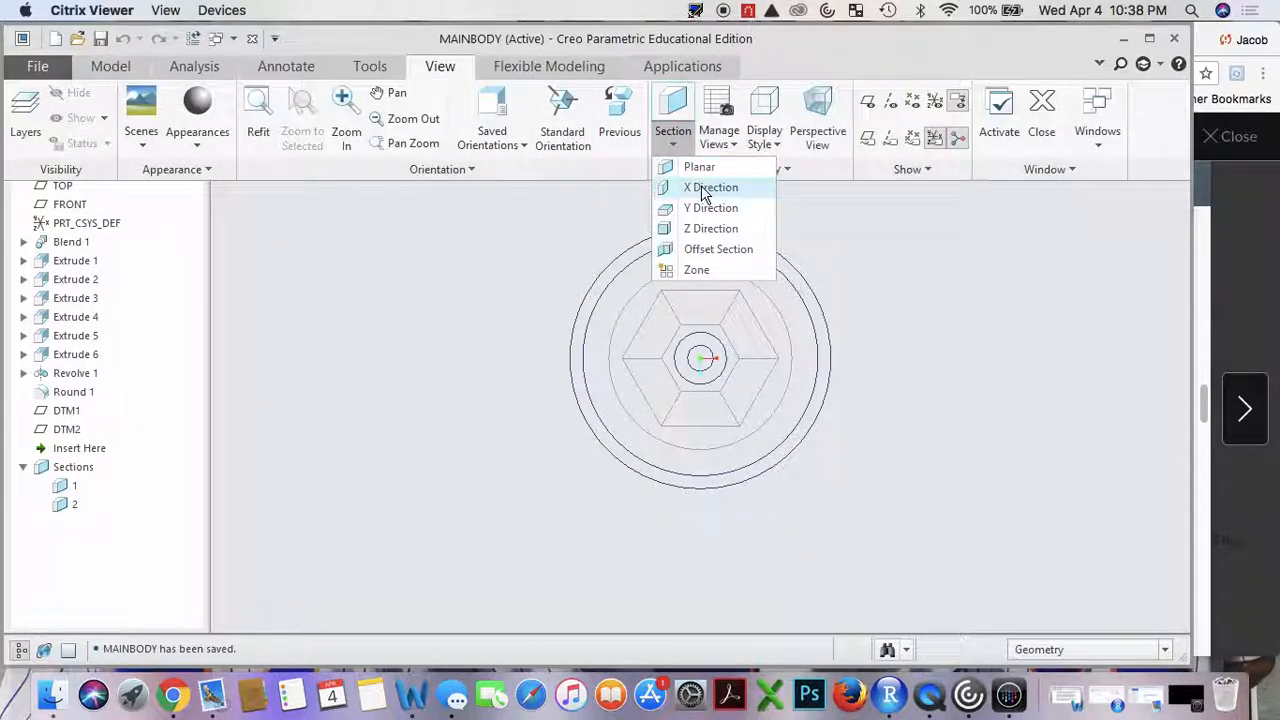
click(700, 249)
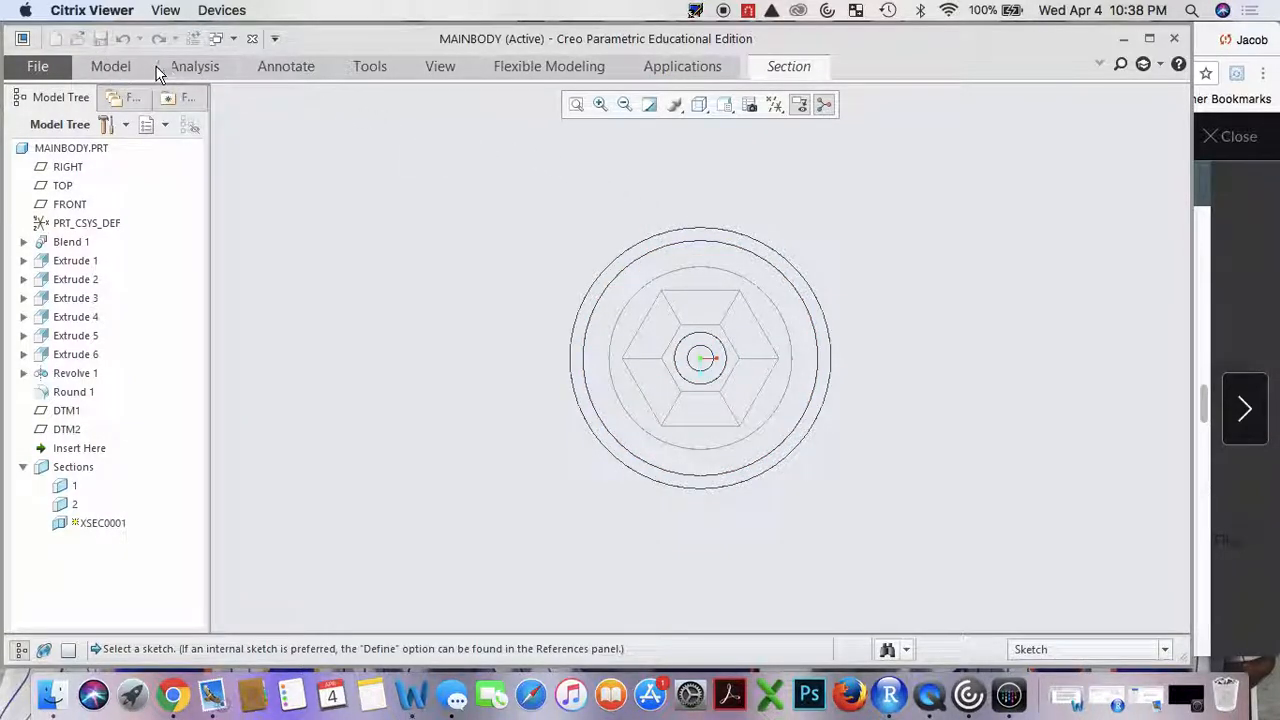
click(803, 67)
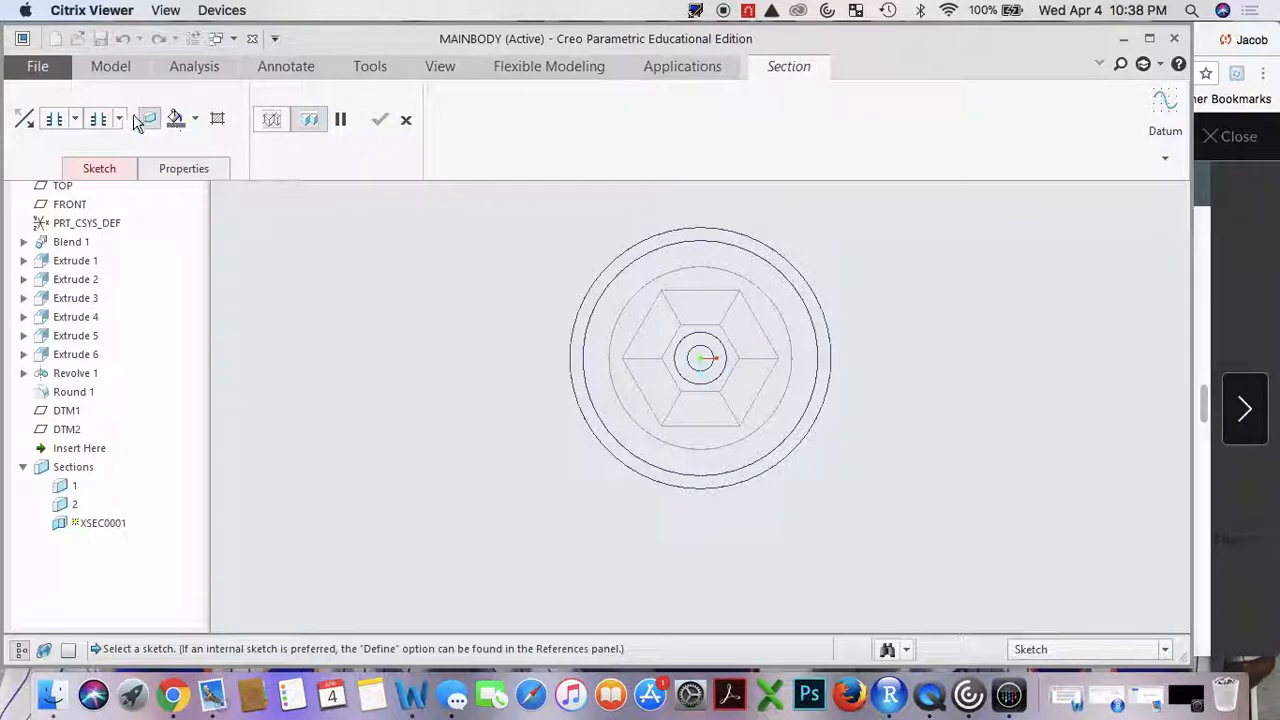
click(100, 169)
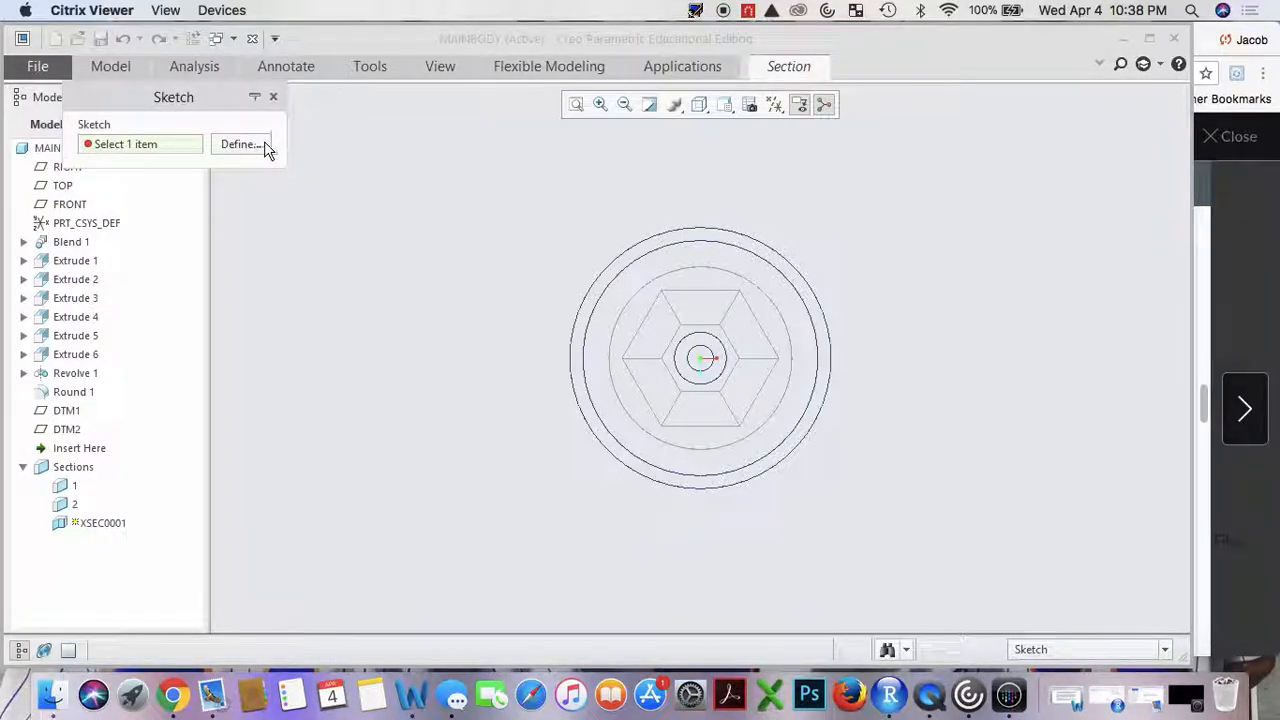
click(239, 144)
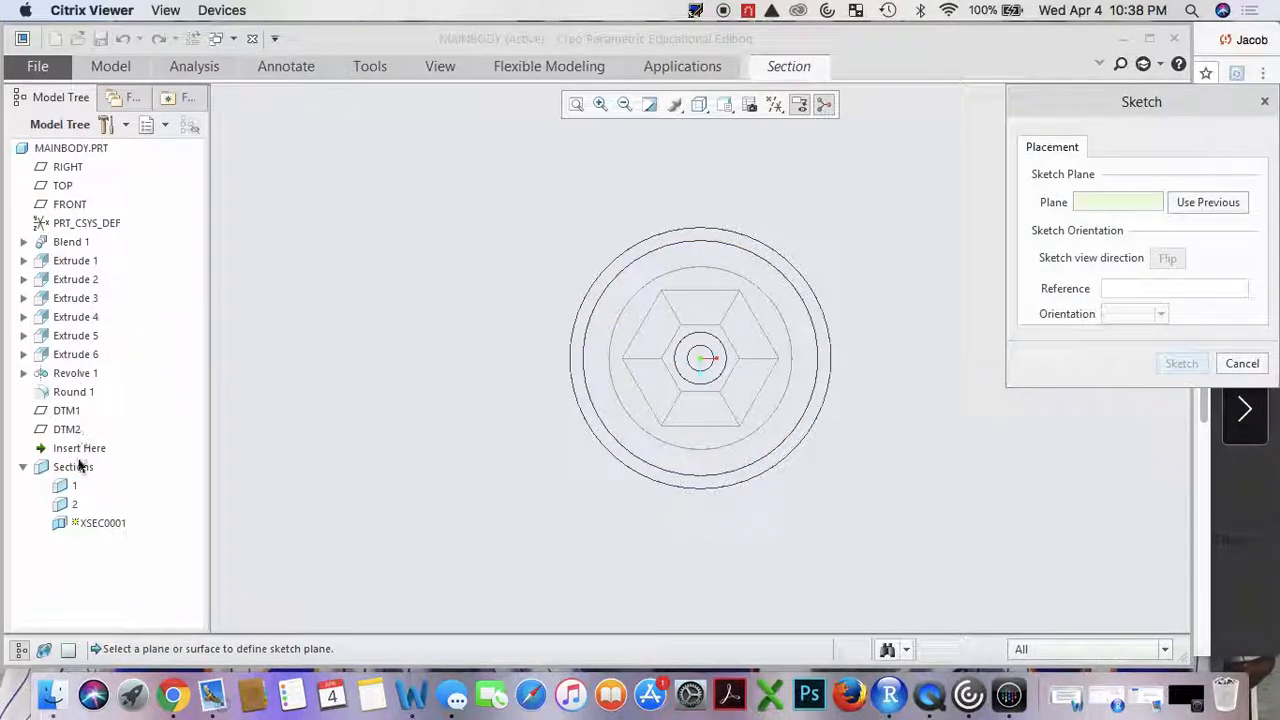
click(63, 186)
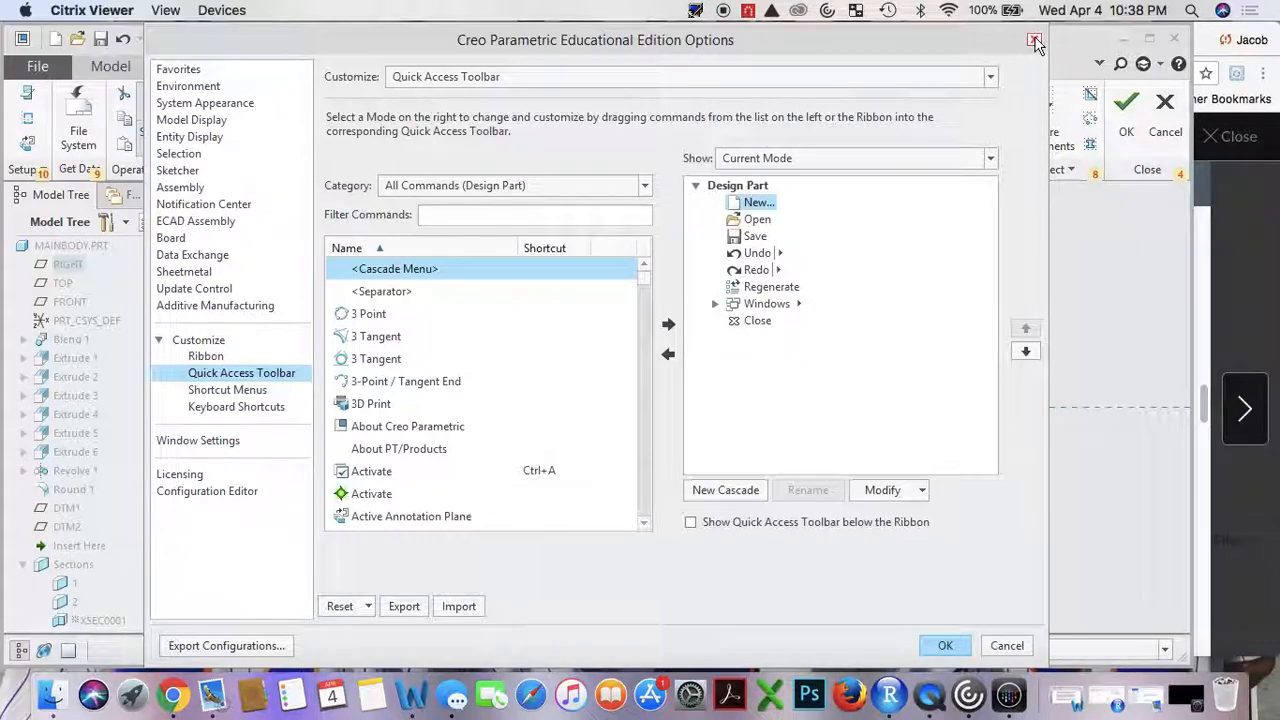
click(1035, 41)
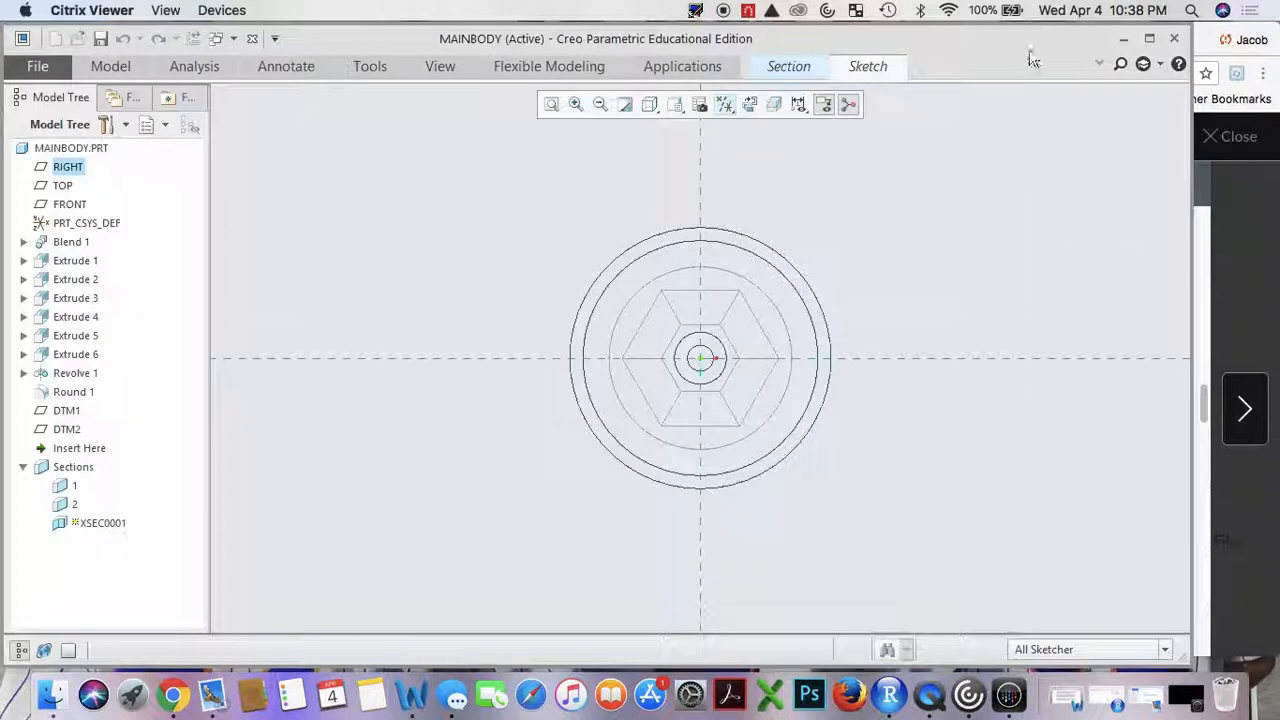
Sketch a vertical section line from the part's centre down to the outer circle.
click(866, 66)
click(338, 92)
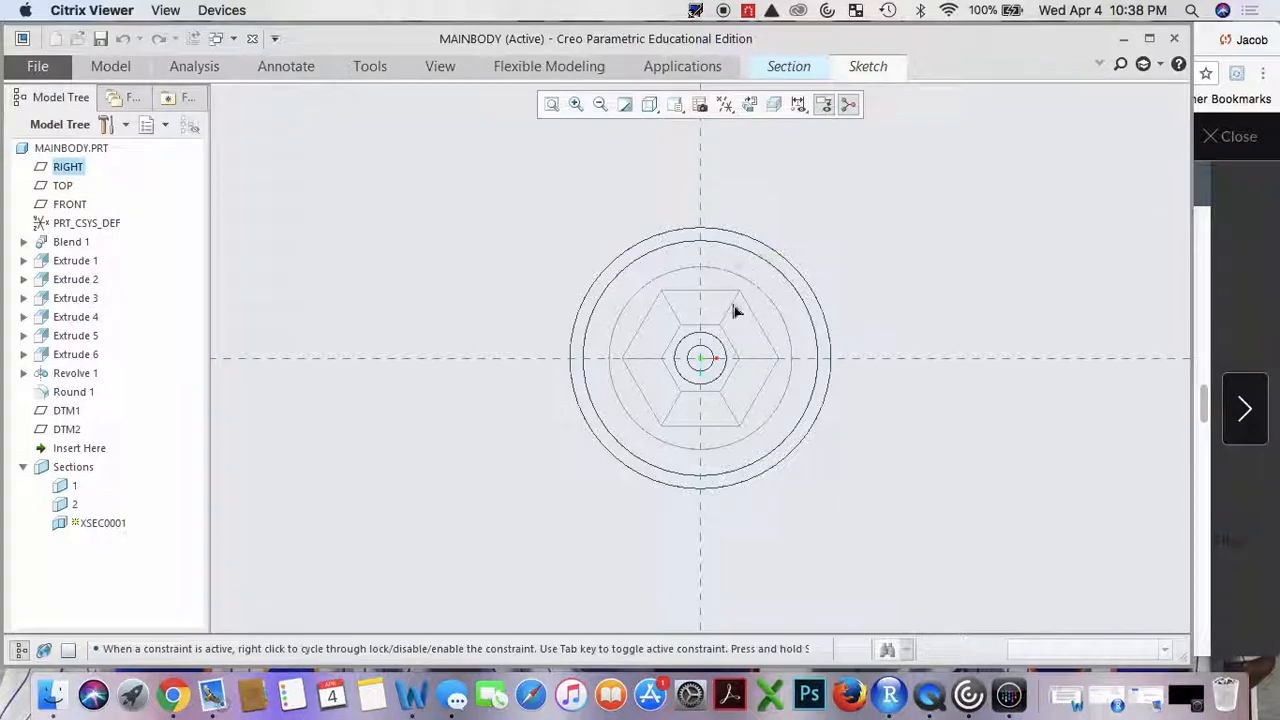
click(702, 361)
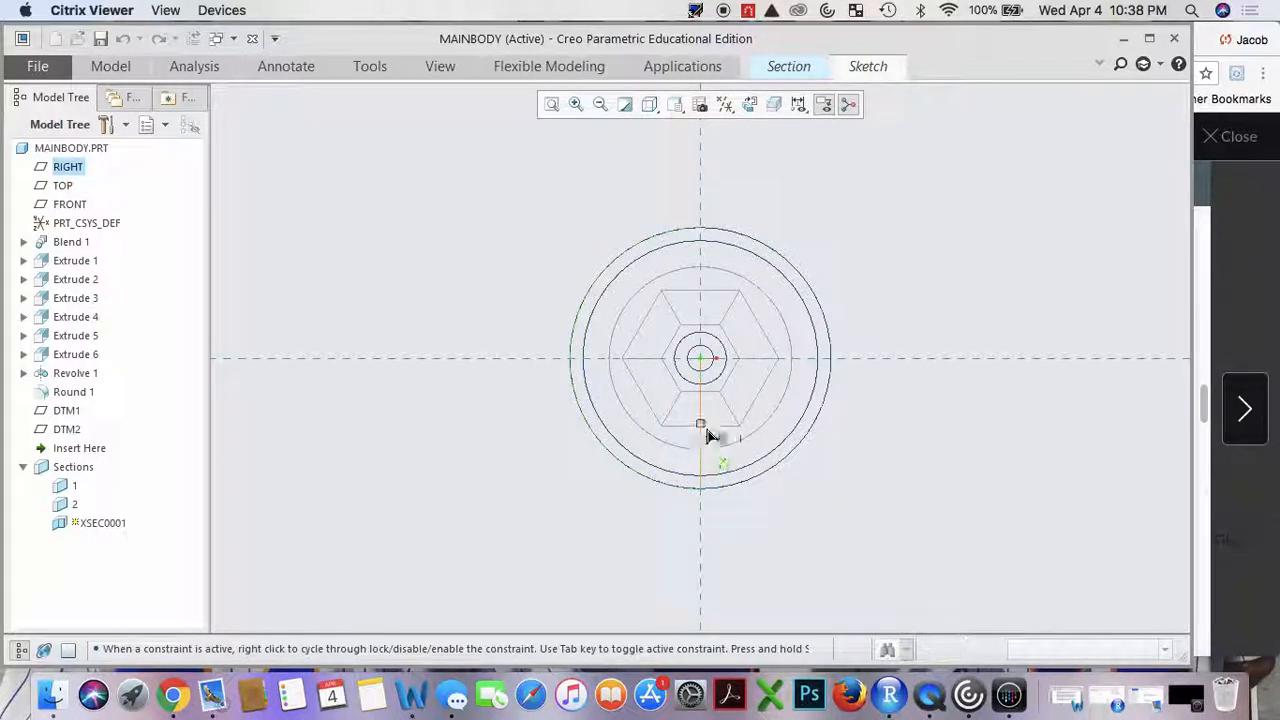
middle_click(745, 415)
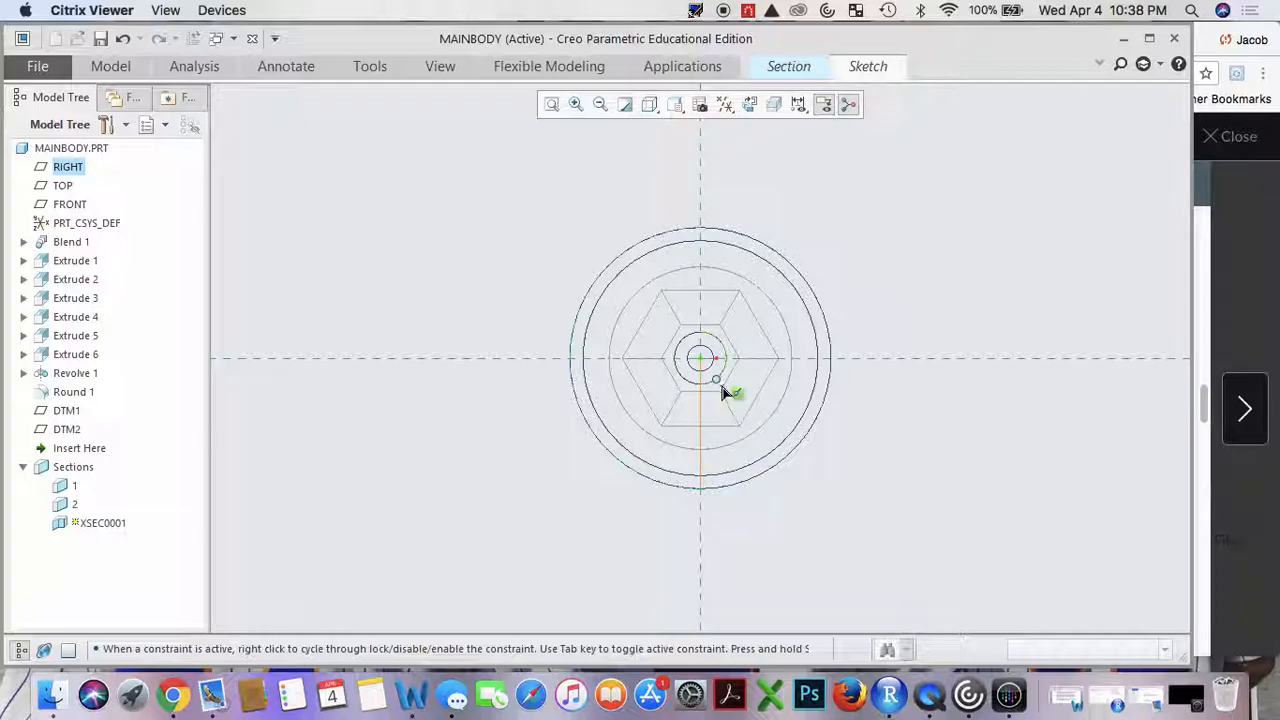
Sketch a horizontal section line from the centre right to the outer circle and finish the section sketch.
click(858, 77)
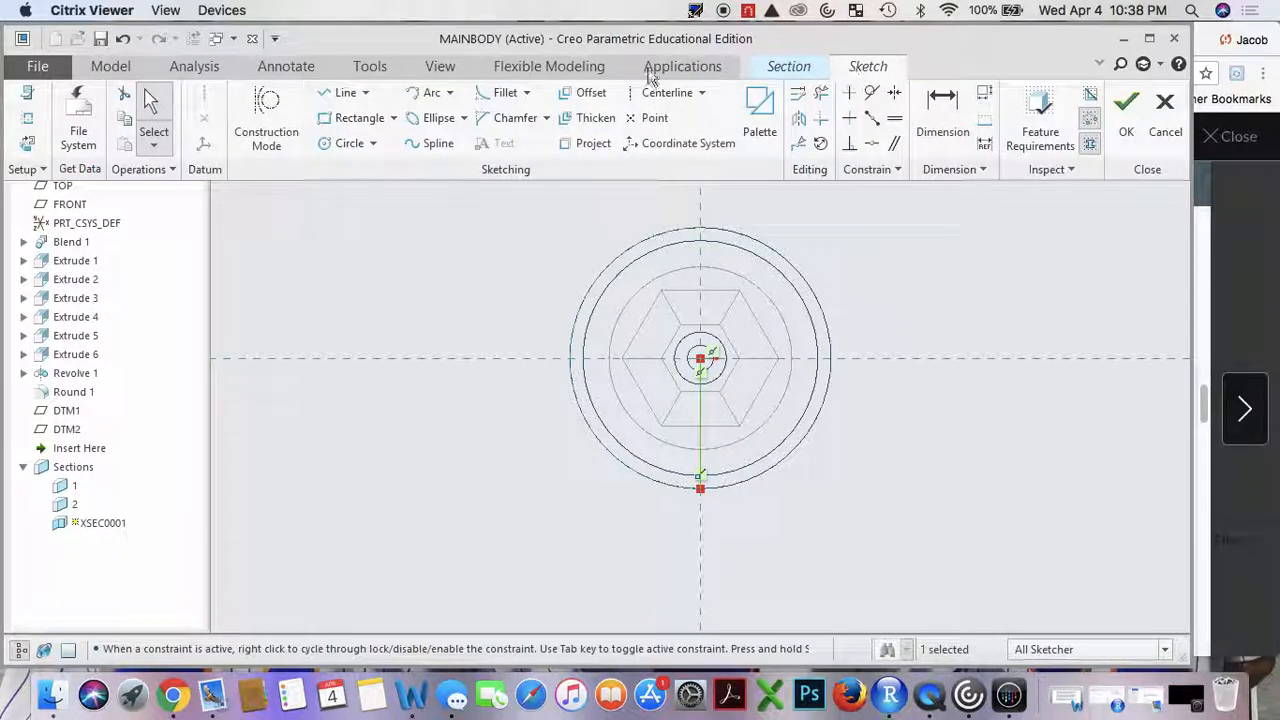
click(338, 96)
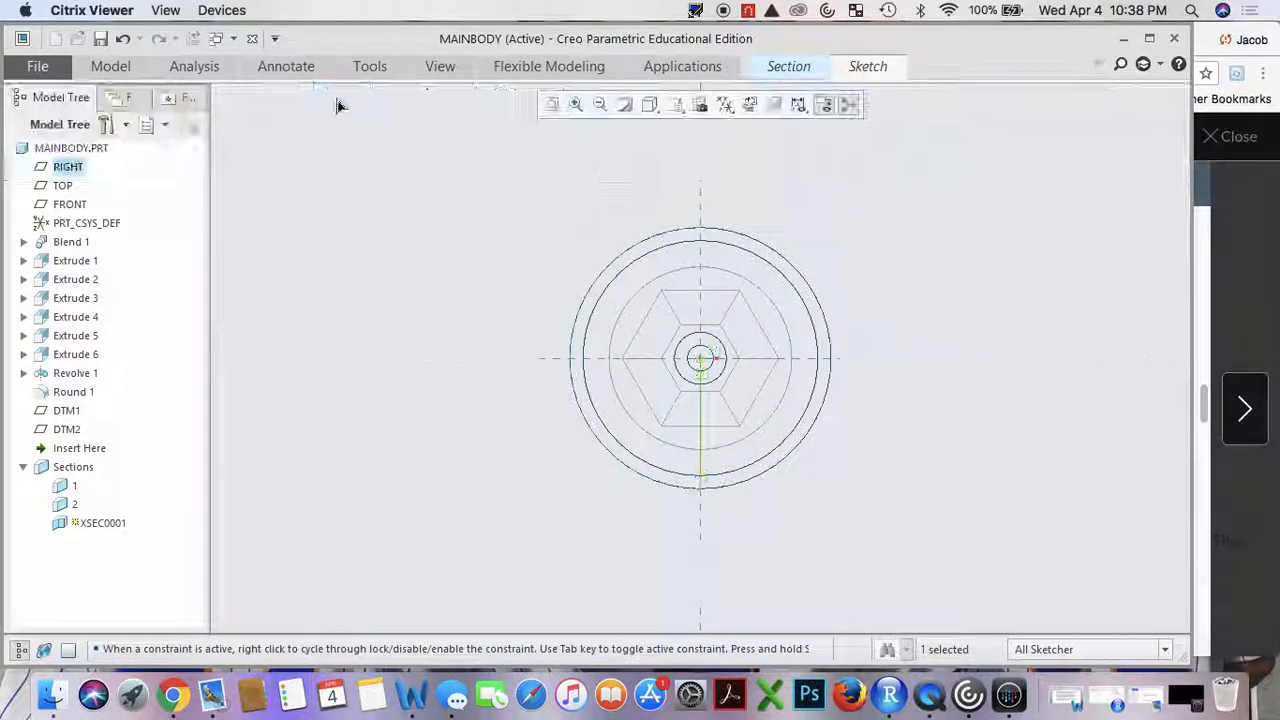
click(722, 364)
click(831, 359)
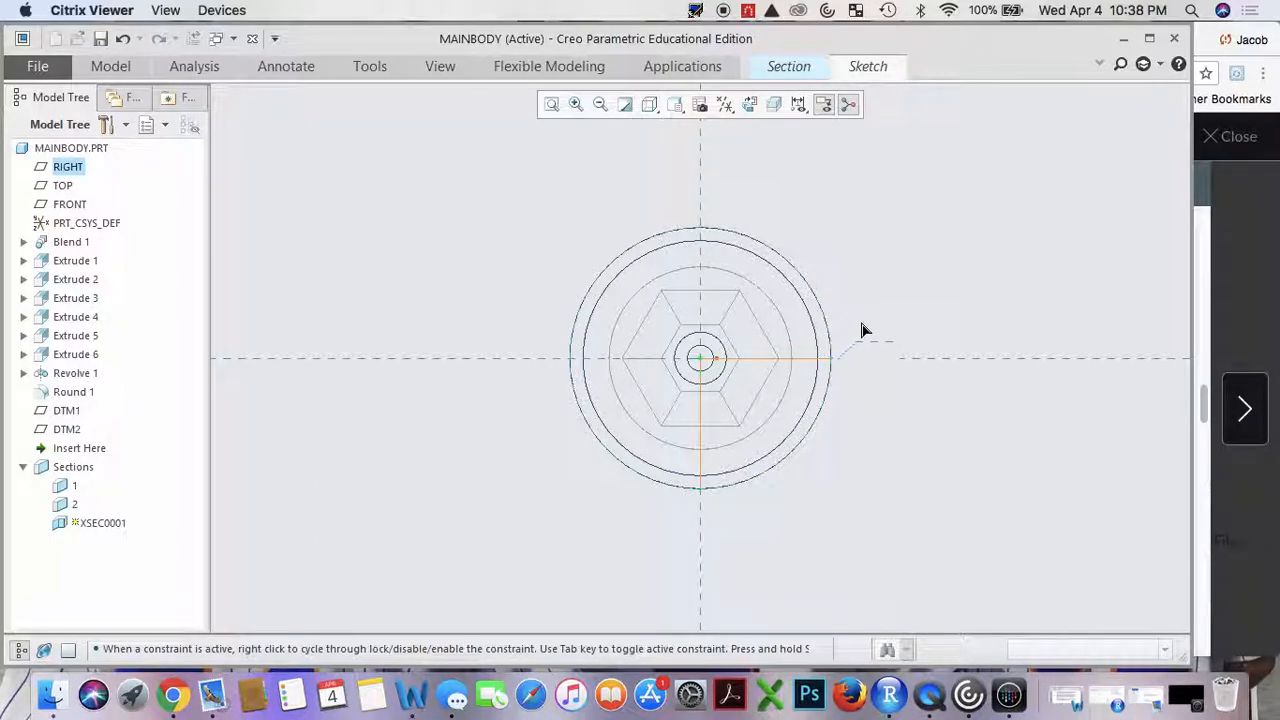
middle_click(869, 324)
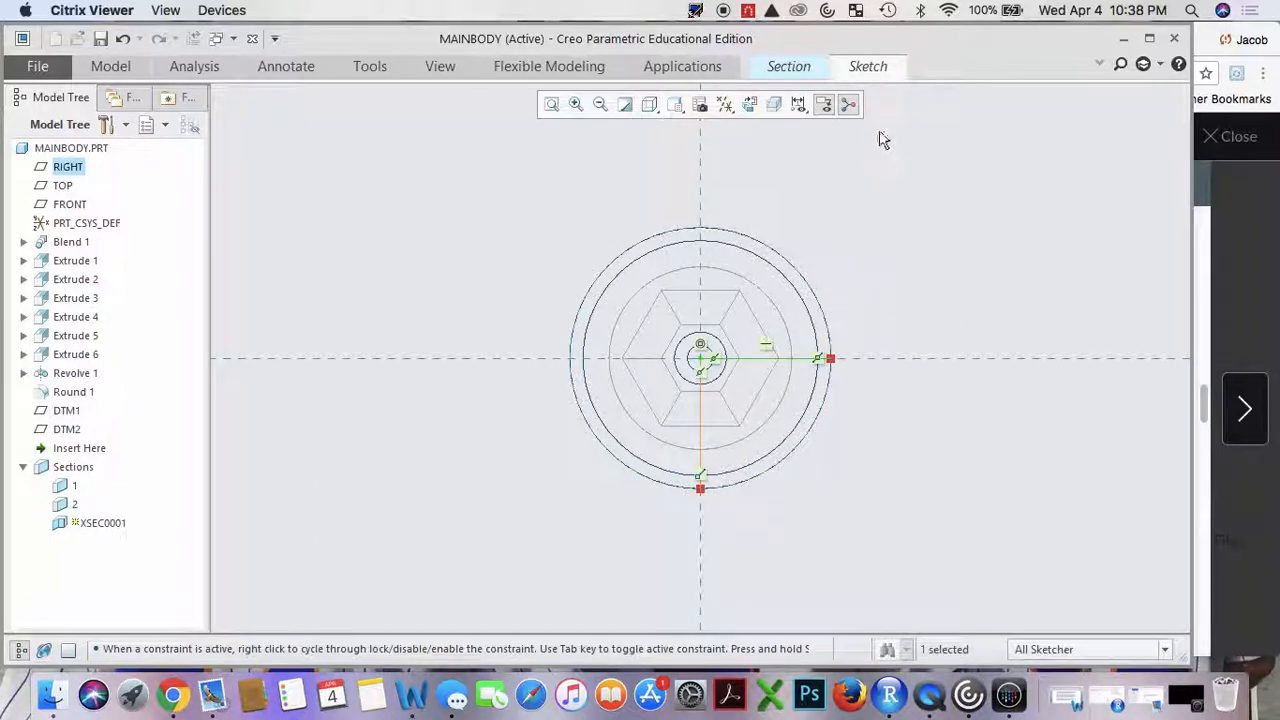
click(868, 66)
click(1122, 115)
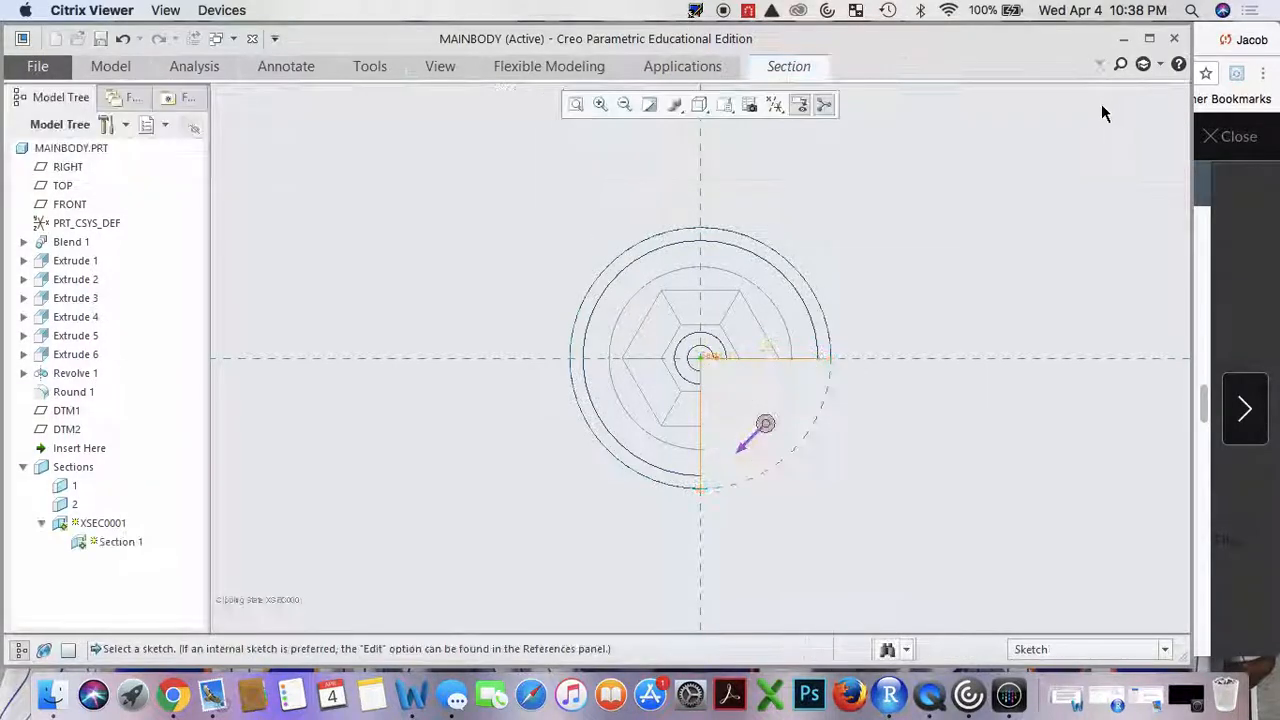
click(789, 70)
middle_click(820, 268)
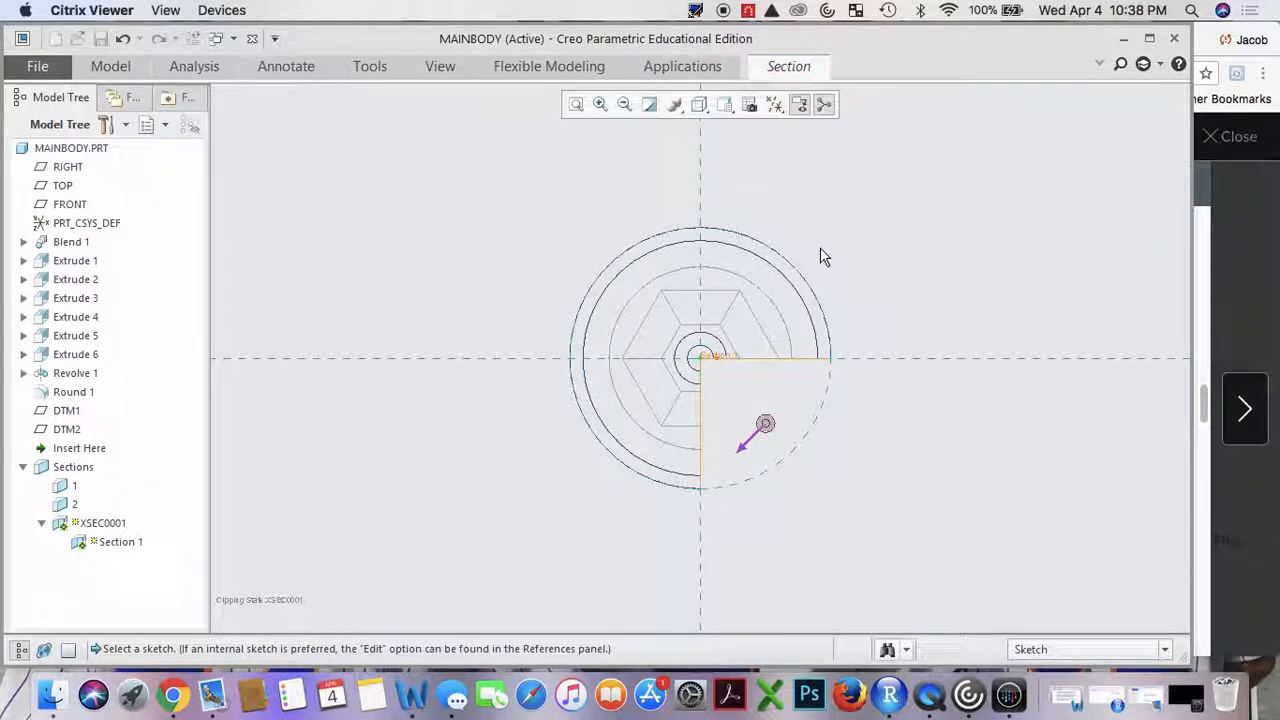
Finish the offset quarter section of the part and close the part window to return to the MAINBODY drawing.
middle_drag(818, 241, 808, 215)
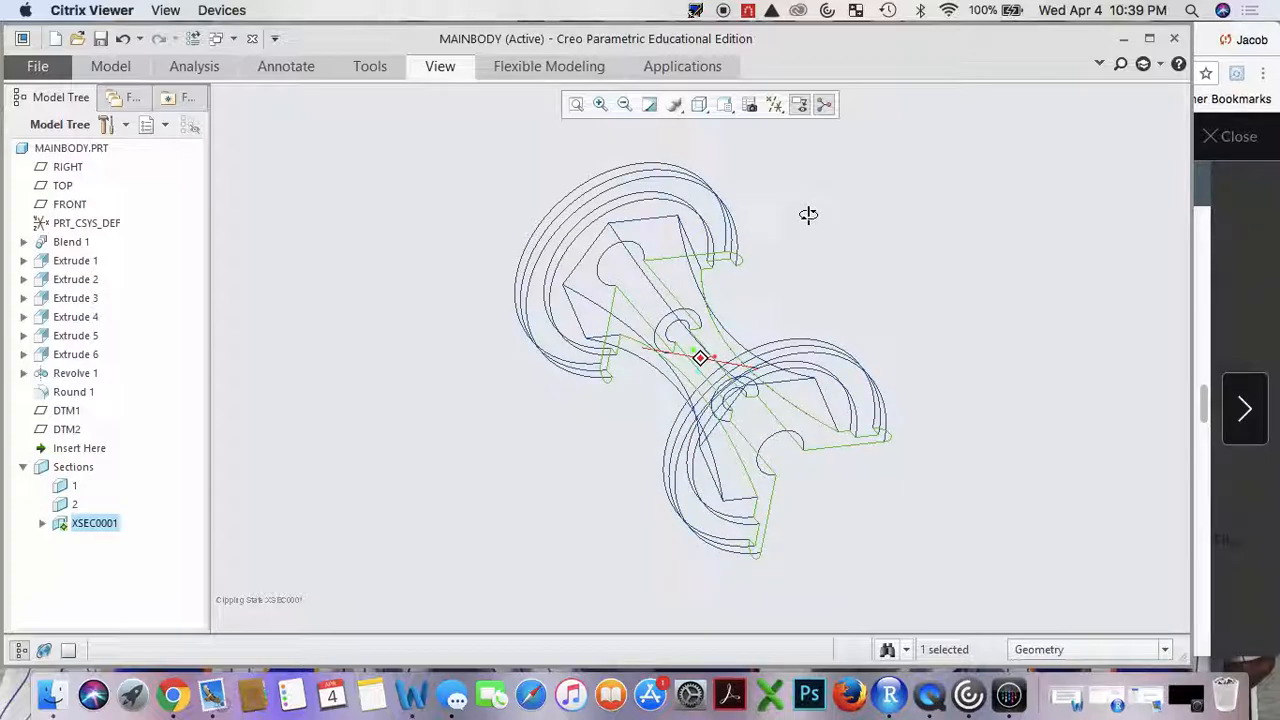
click(429, 70)
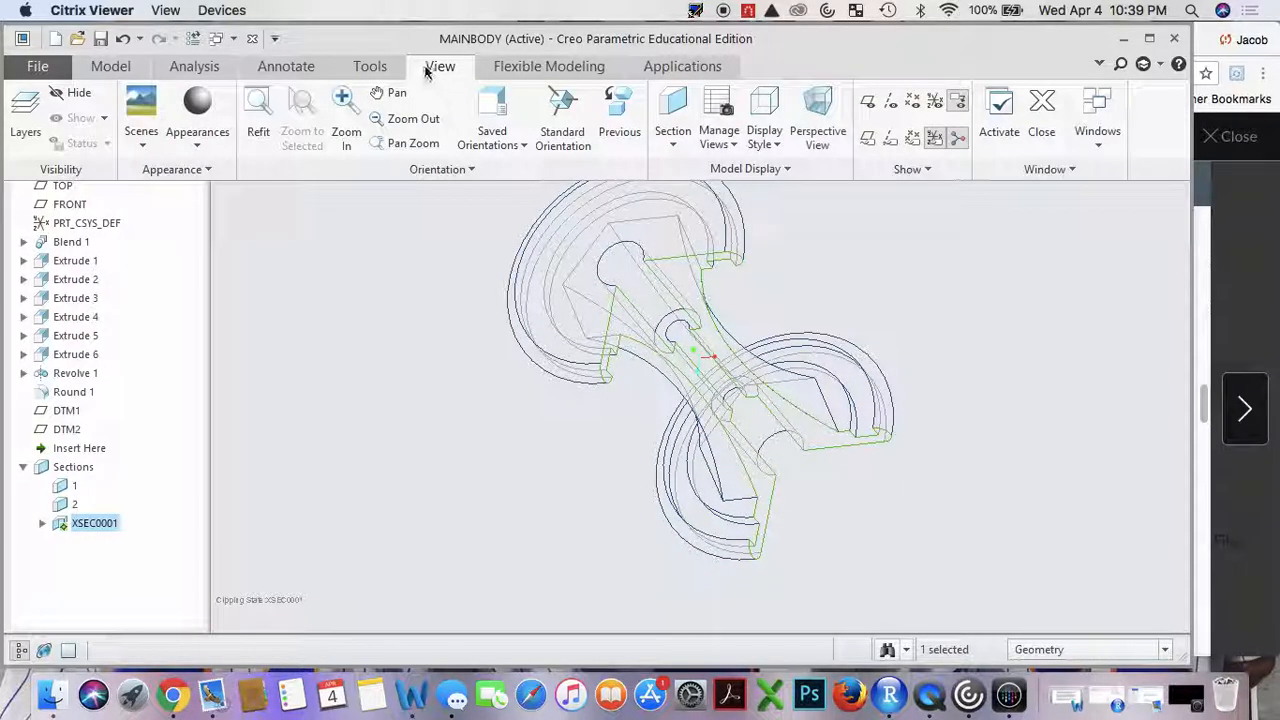
click(1042, 116)
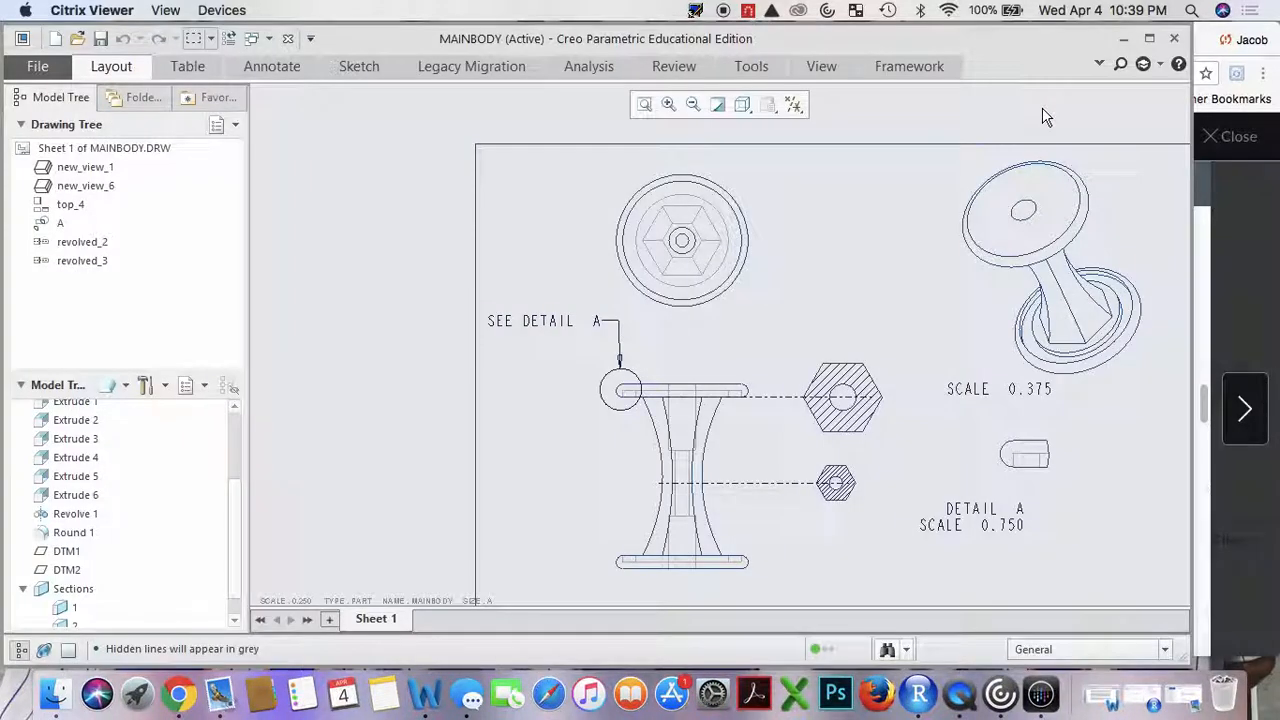
Reopen mainbody.prt from the Exam 2 folder and save the part.
click(77, 38)
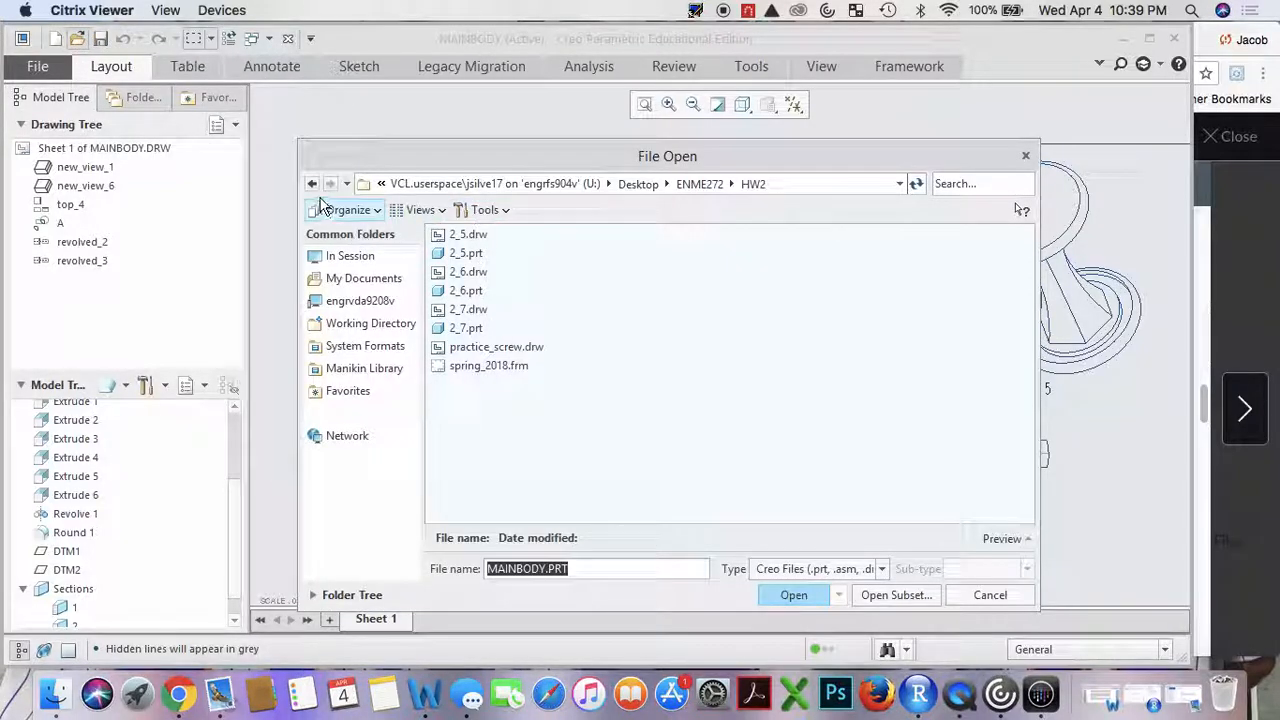
click(312, 184)
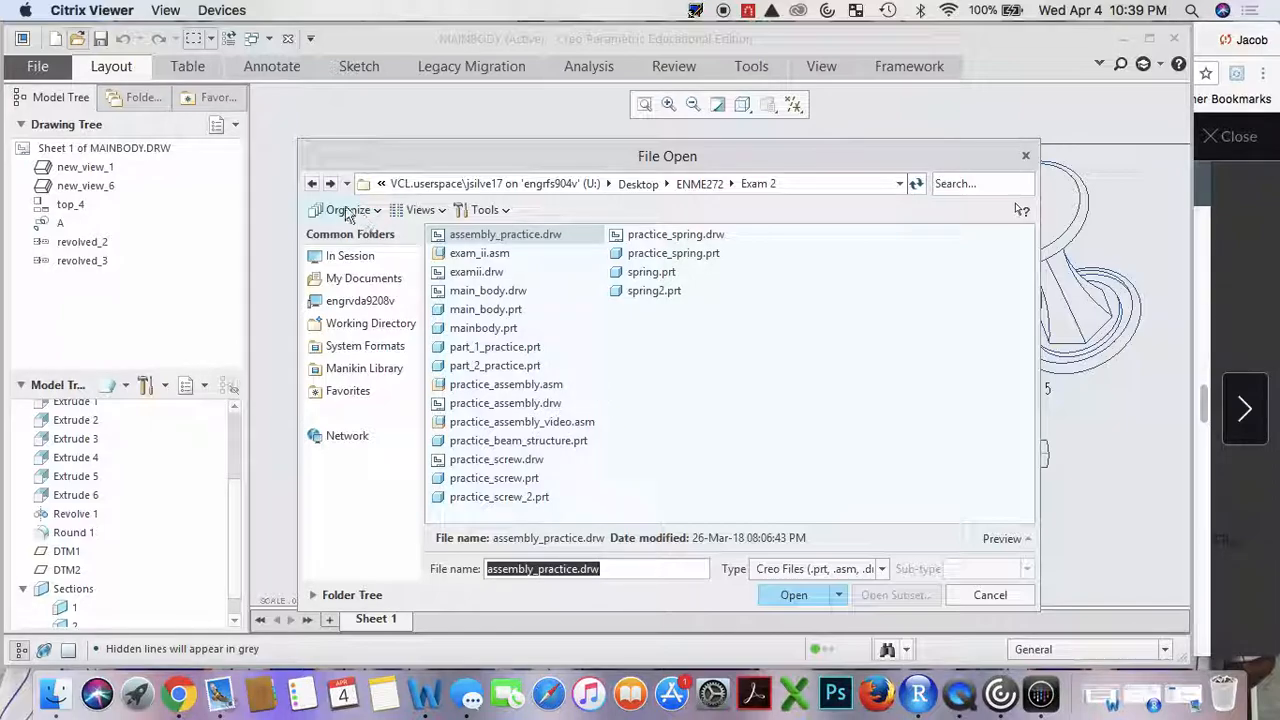
double_click(487, 329)
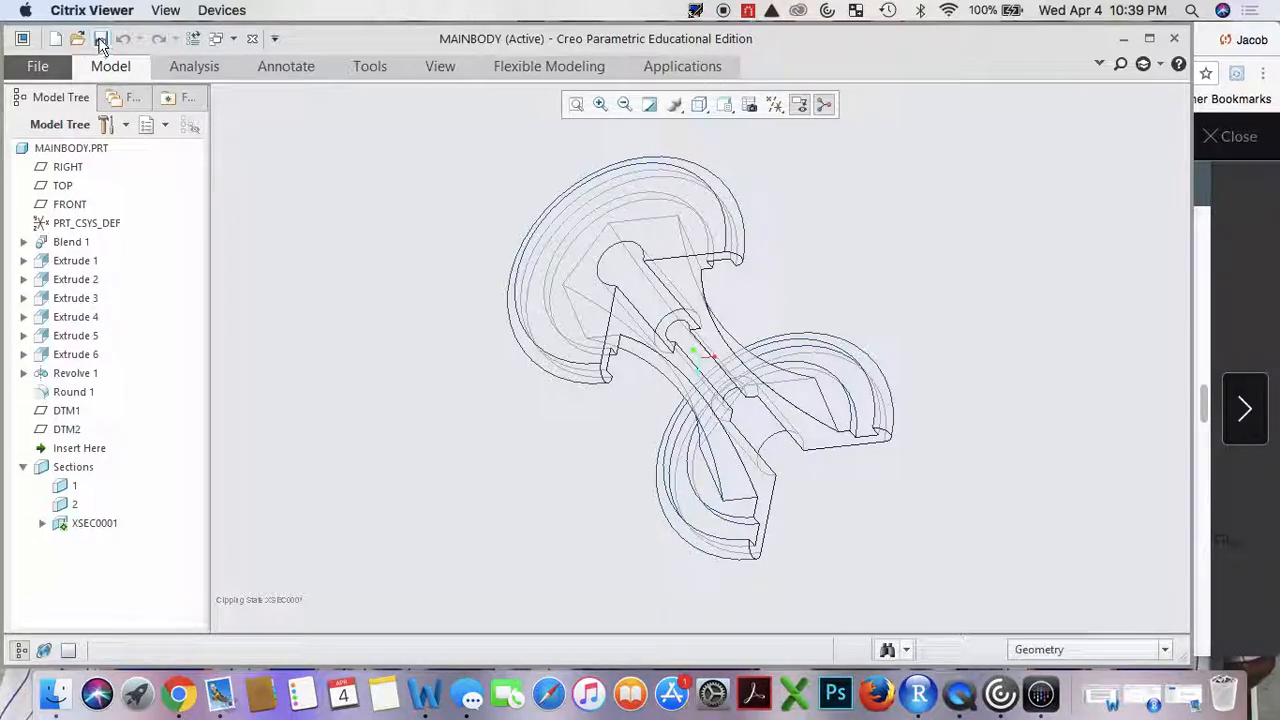
click(100, 38)
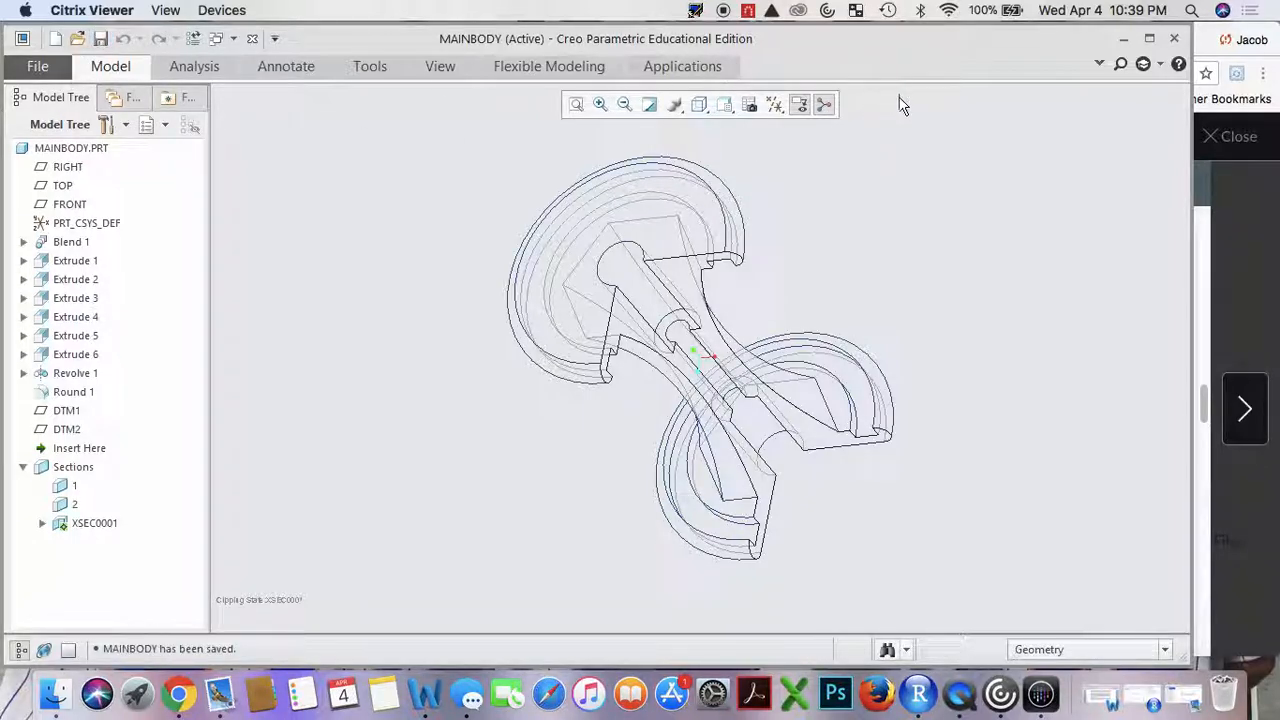
Rename the part's new offset section as A and close the part window to return to the drawing.
click(94, 523)
right_click(93, 528)
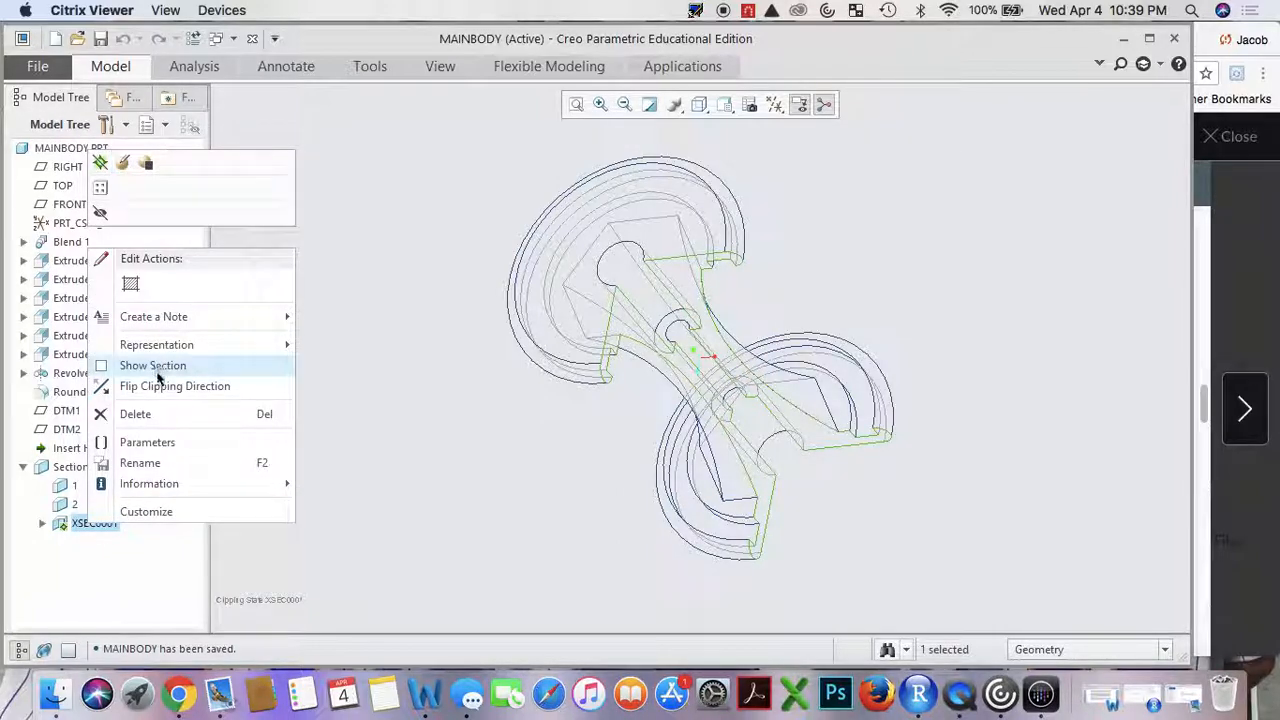
click(168, 463)
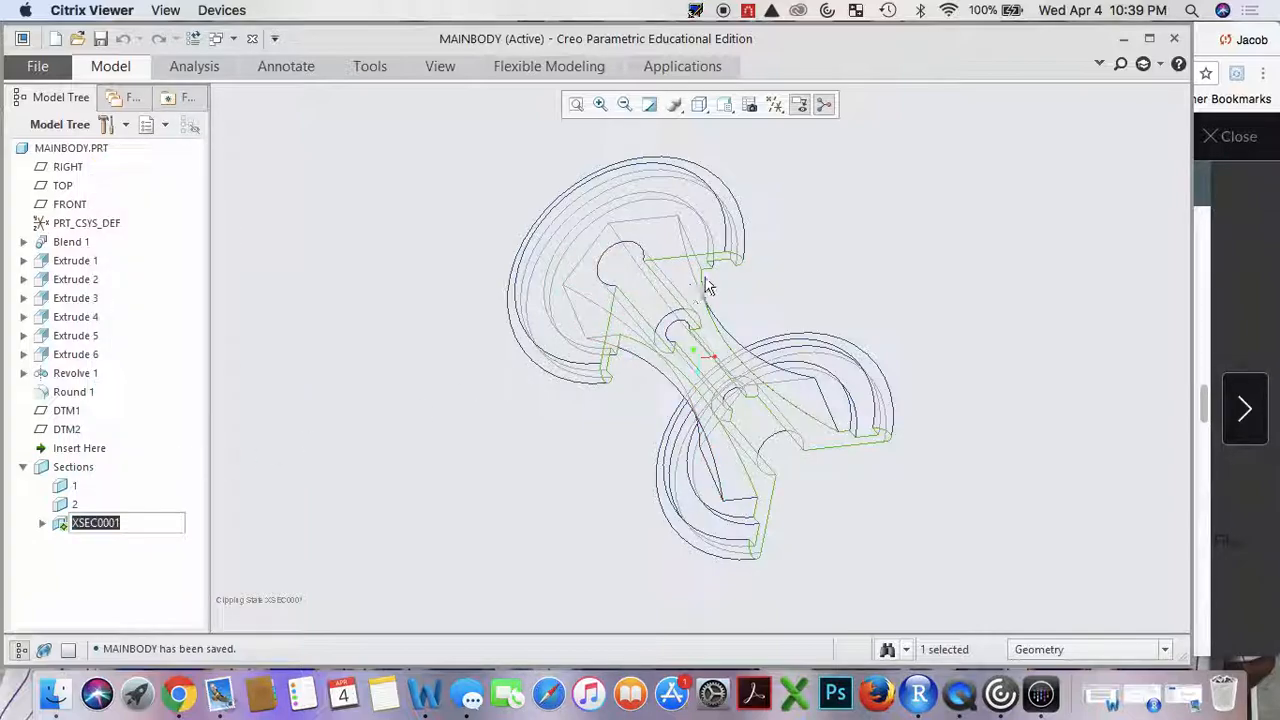
text(A)
key(Return)
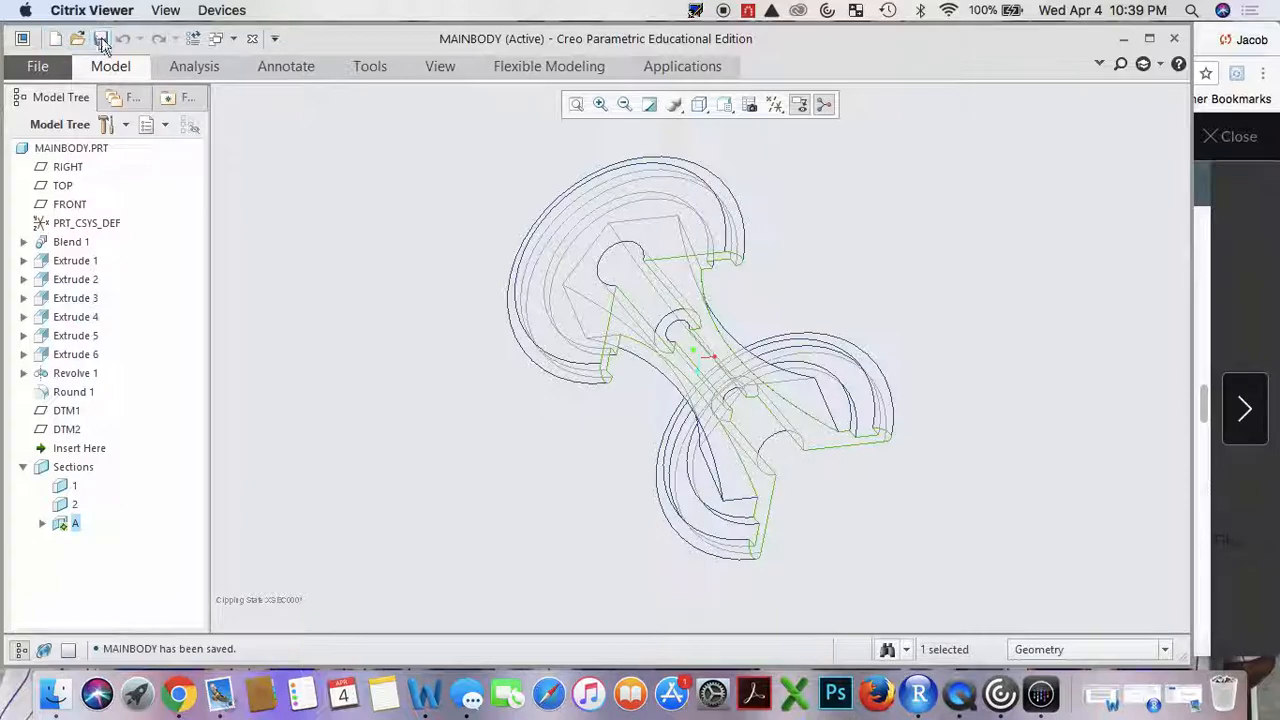
click(1174, 40)
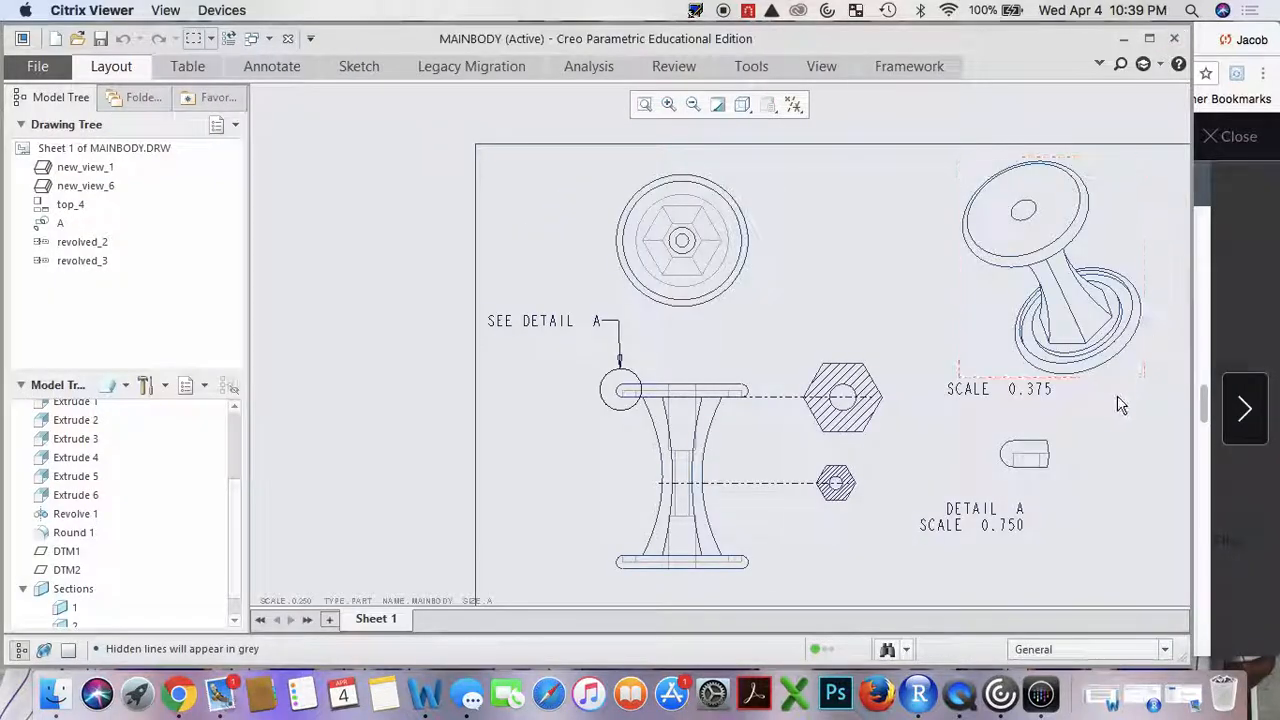
Show the pictorial view as a 2D cross-section using section A with a full sectioned area.
scroll(1146, 402, down, 3)
scroll(1146, 402, up, 3)
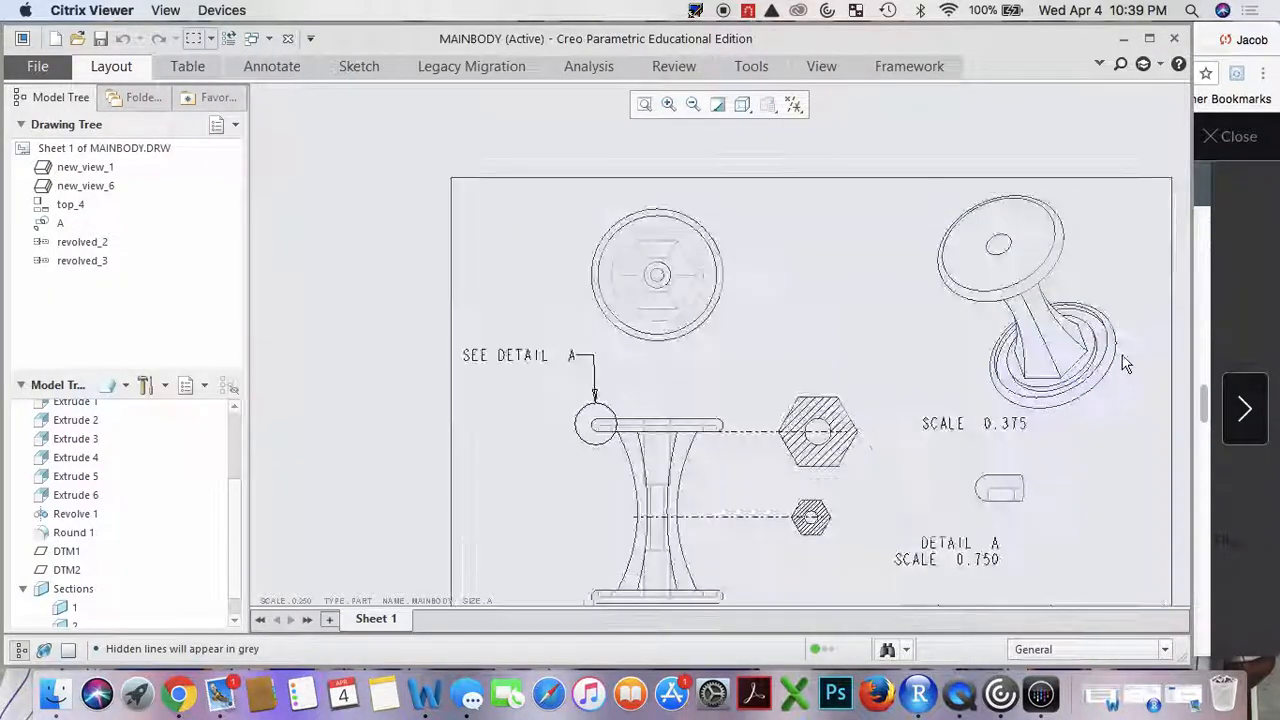
double_click(1090, 288)
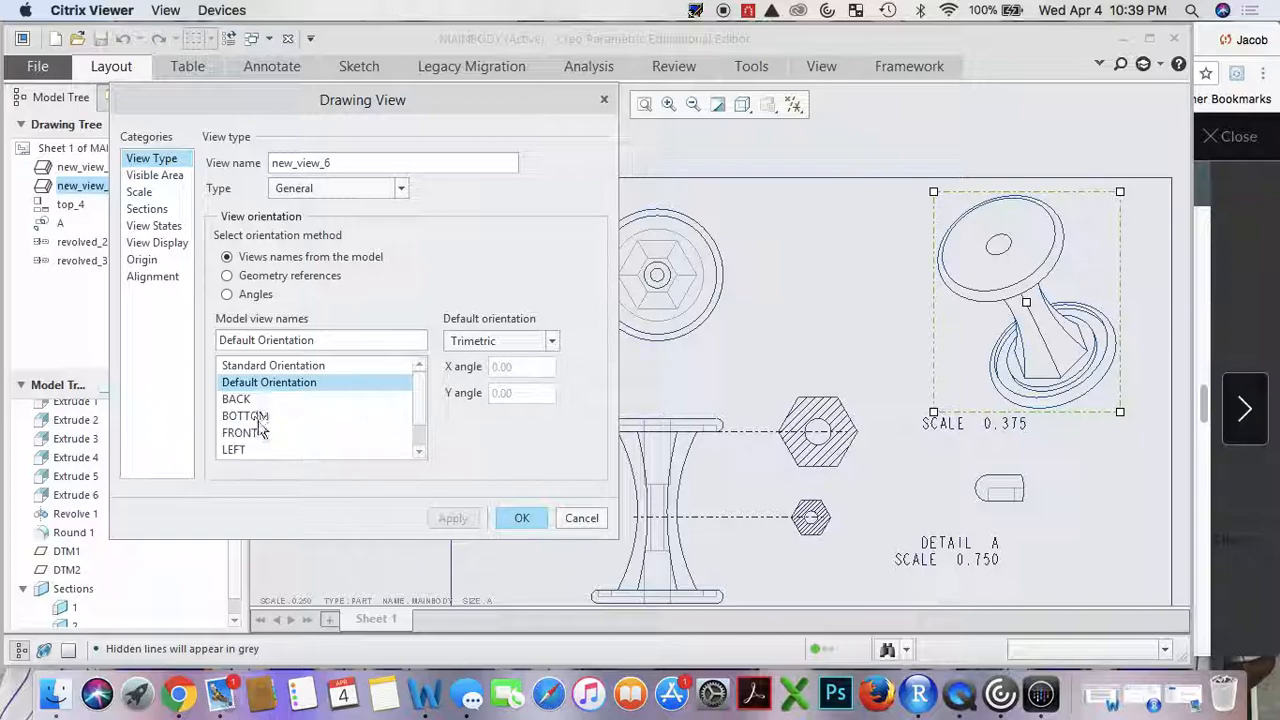
click(148, 210)
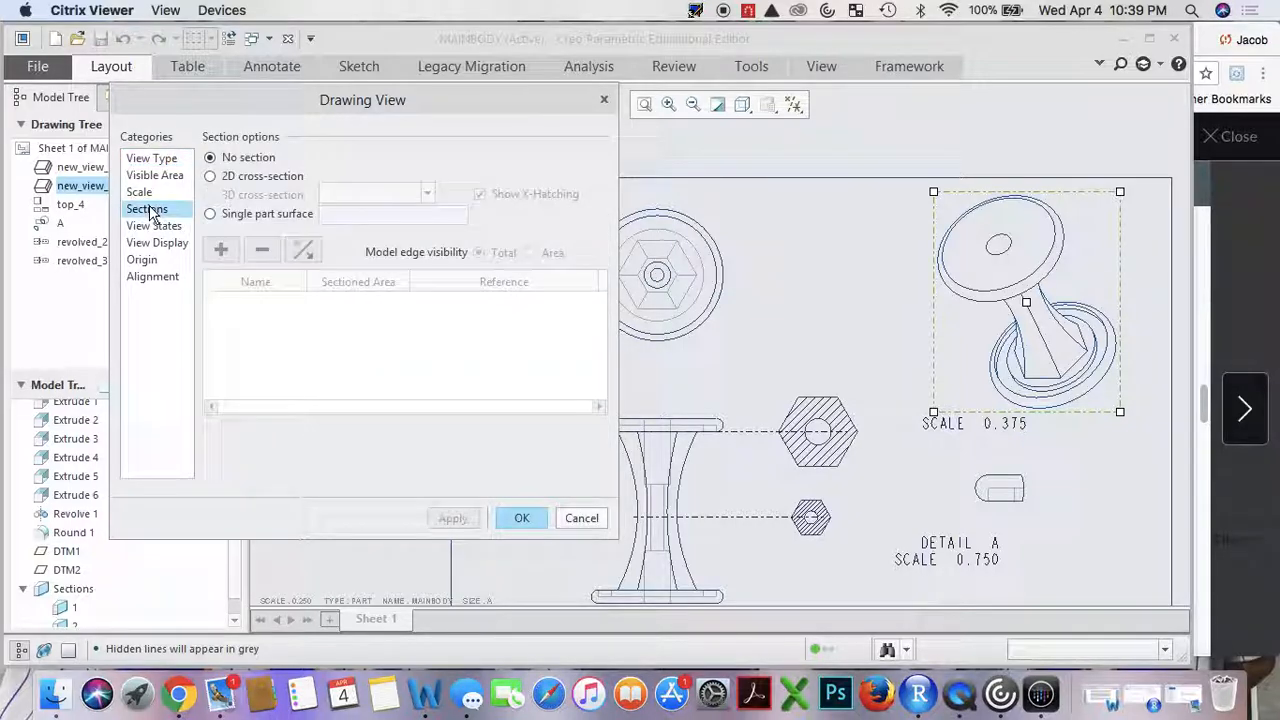
click(212, 177)
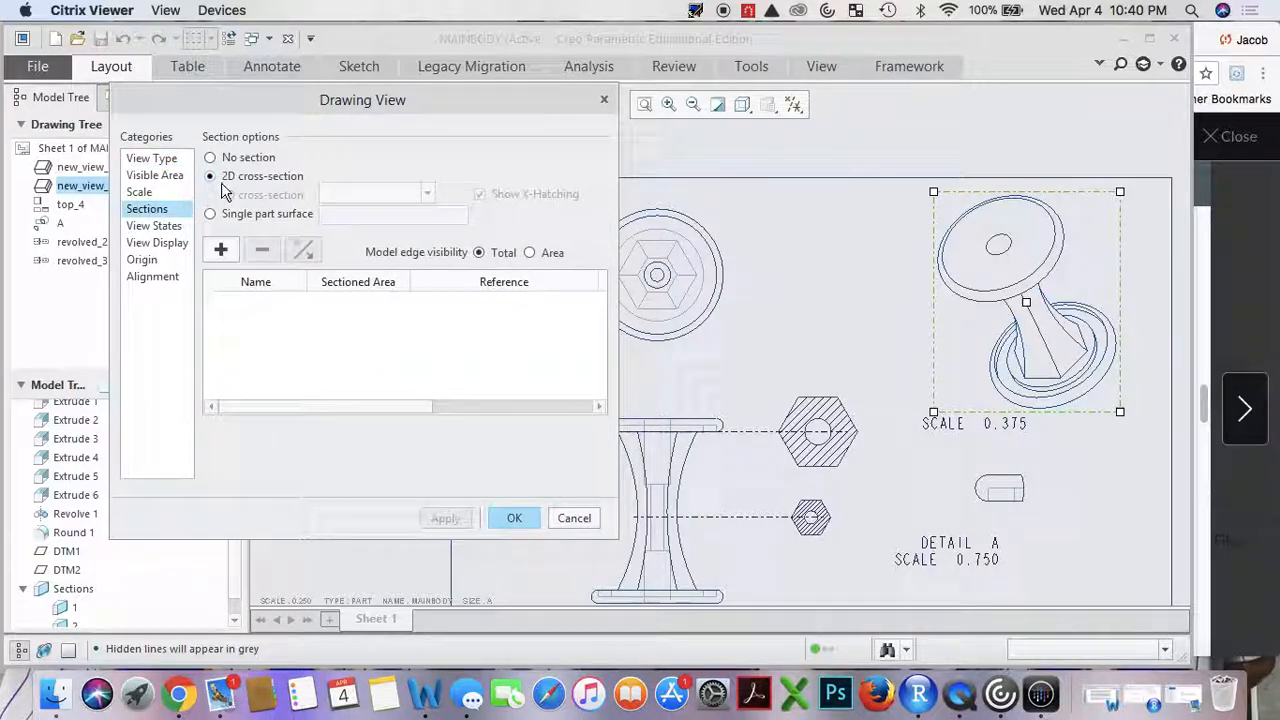
click(221, 251)
click(251, 374)
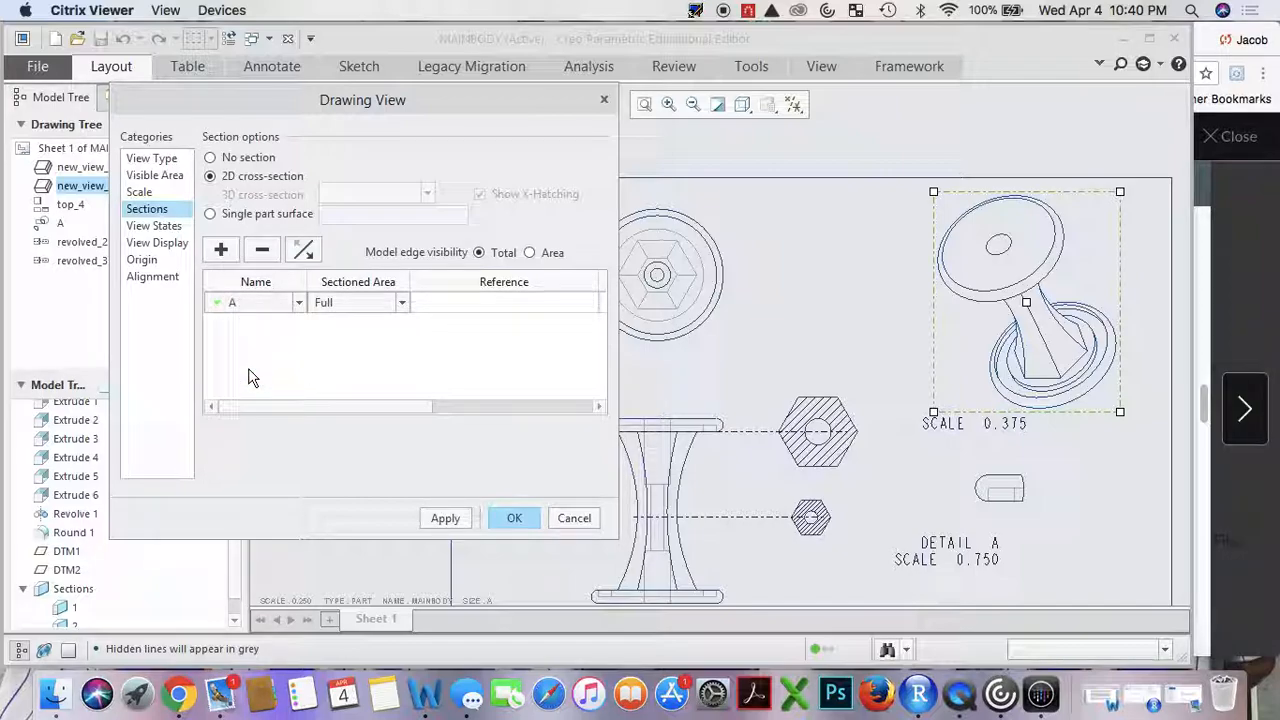
click(456, 520)
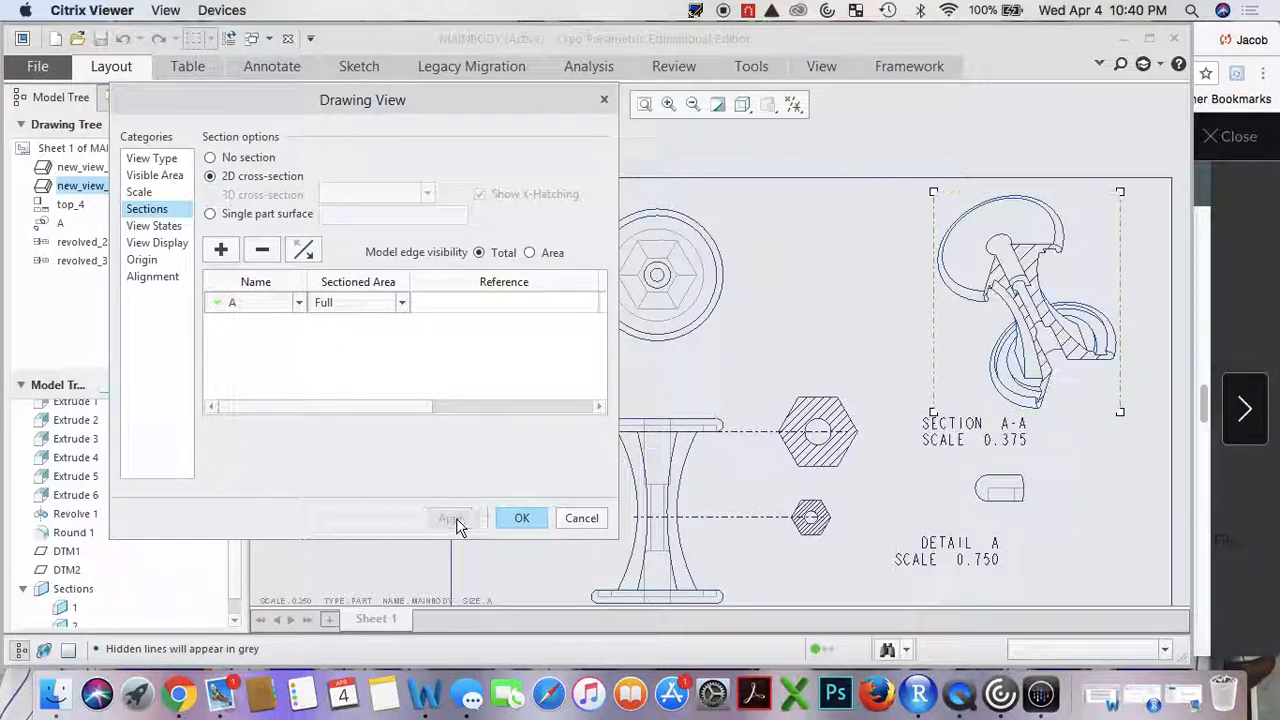
click(524, 519)
scroll(1037, 331, down, 4)
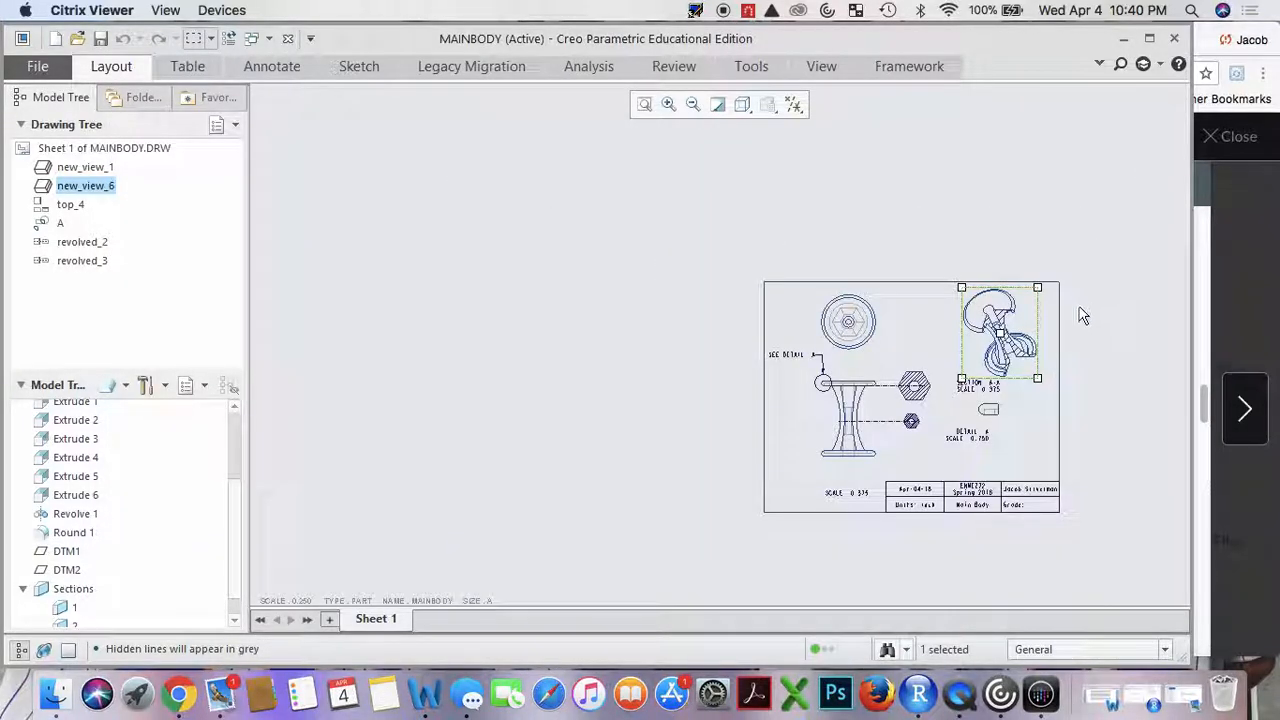
scroll(1080, 316, up, 3)
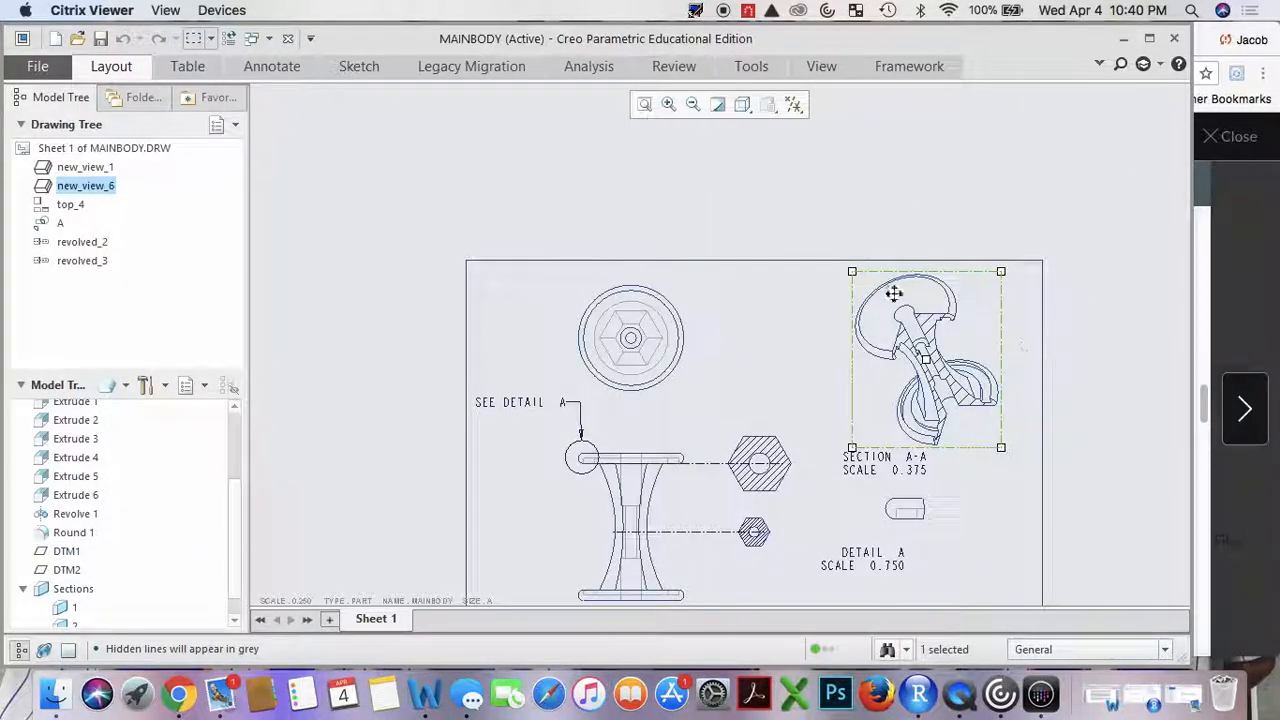
click(122, 68)
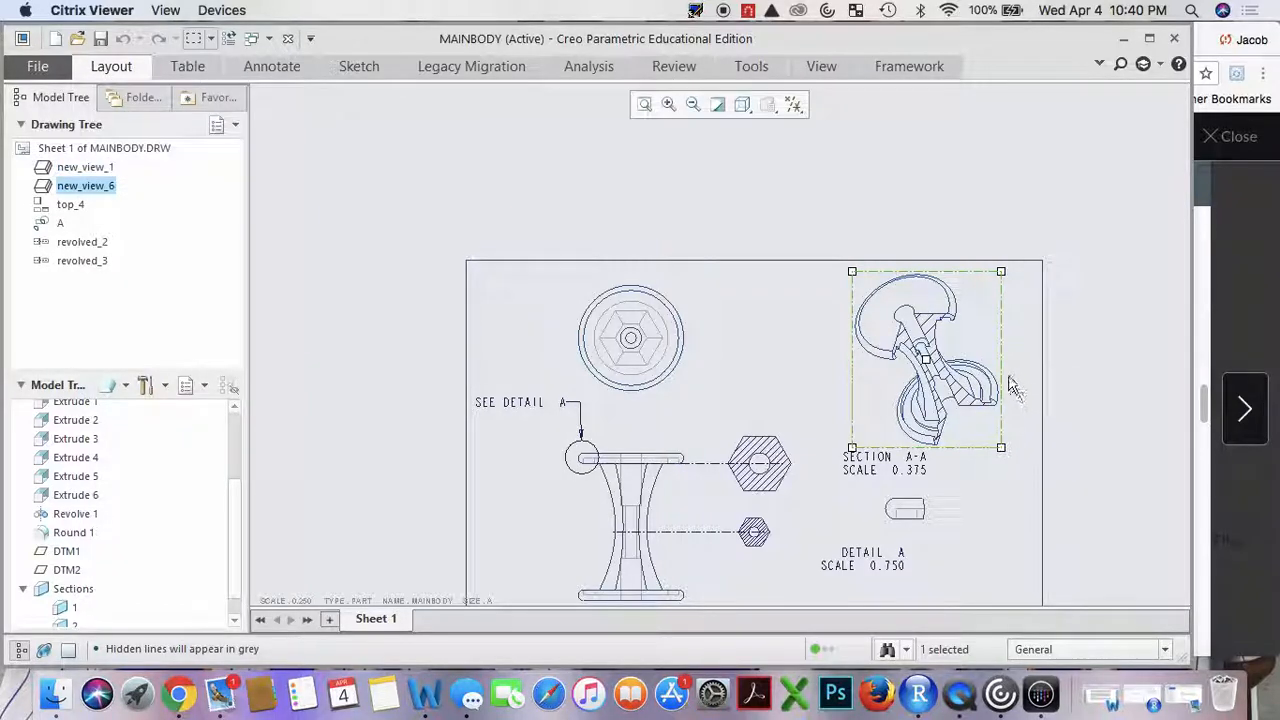
click(846, 8)
click(733, 165)
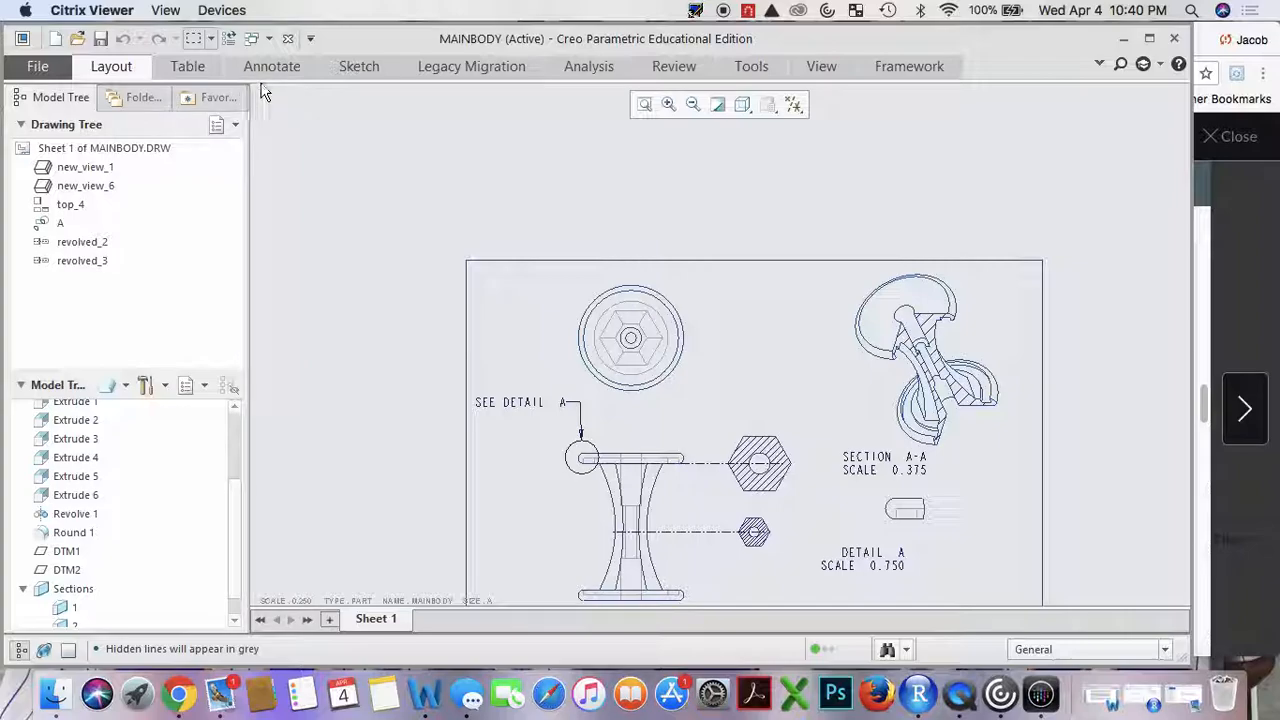
Halve the overall cross-hatch spacing in the pictorial section view.
click(1099, 65)
scroll(1003, 343, down, 3)
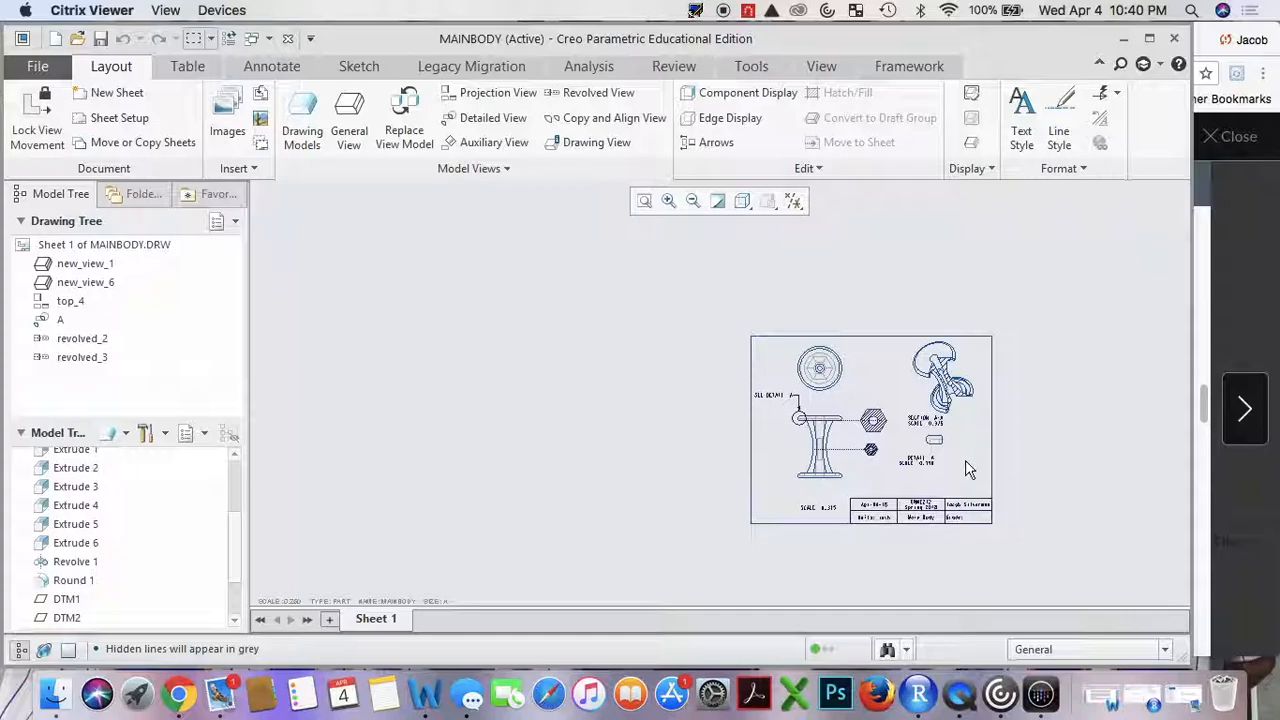
scroll(968, 470, up, 3)
scroll(930, 400, down, 4)
scroll(912, 312, up, 4)
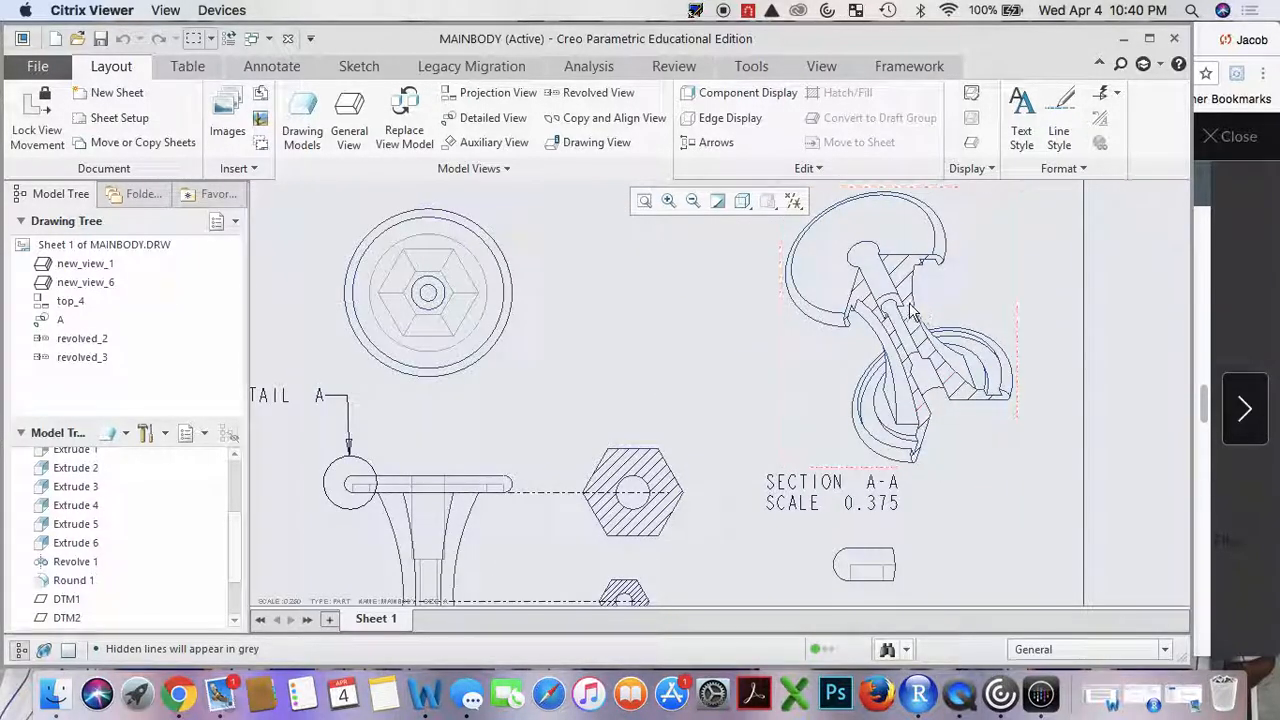
double_click(907, 300)
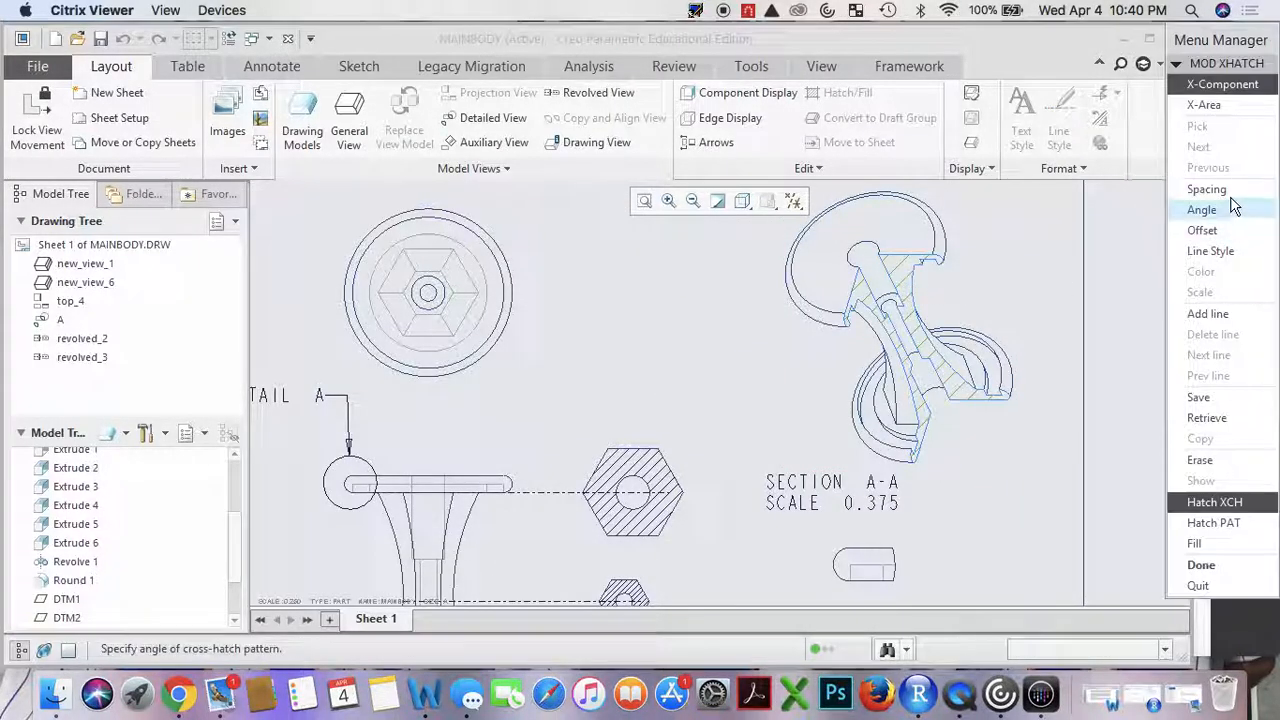
click(1215, 189)
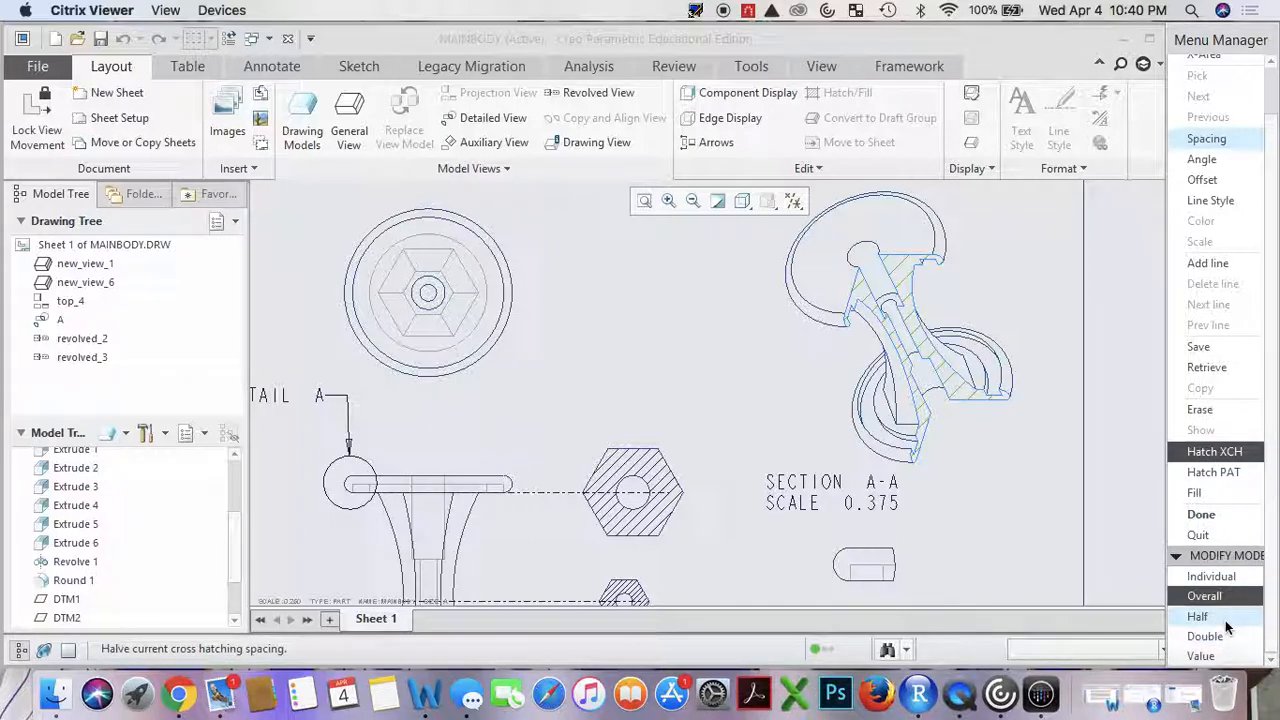
click(1228, 626)
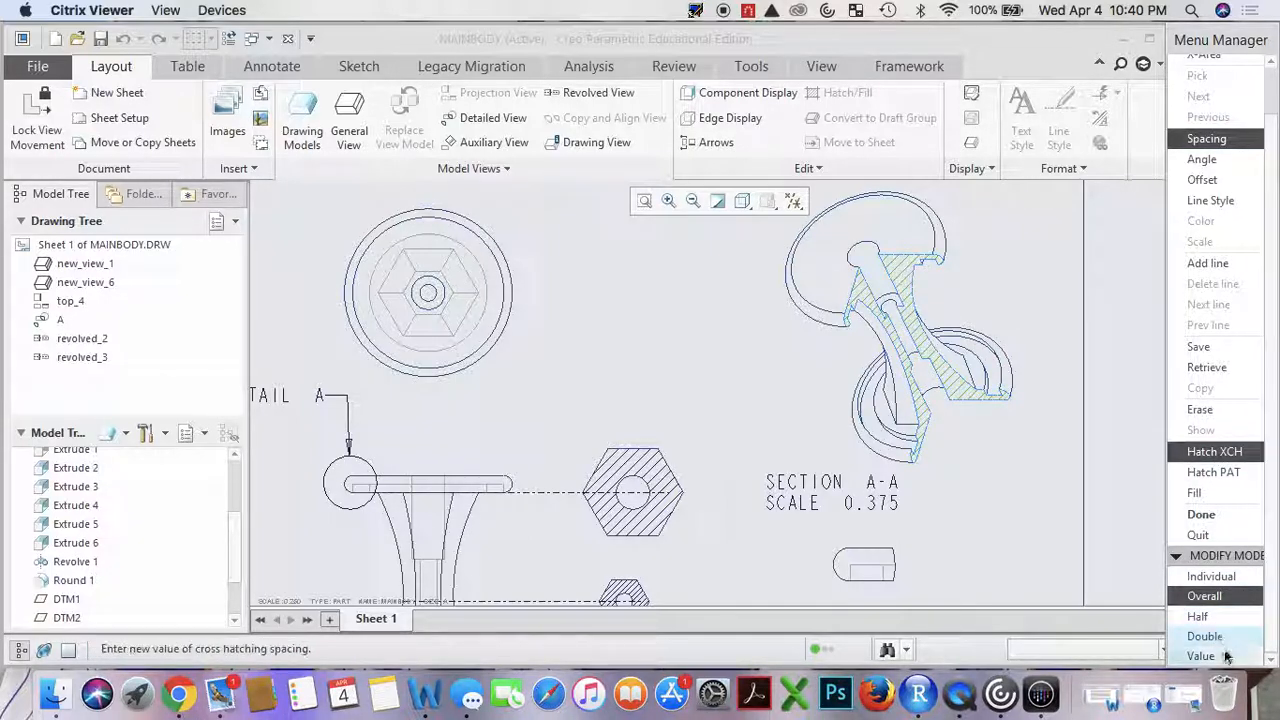
click(1224, 515)
Move the SECTION A-A label slightly up and left, and shift the pictorial section view right towards the sheet border.
scroll(1014, 502, up, 3)
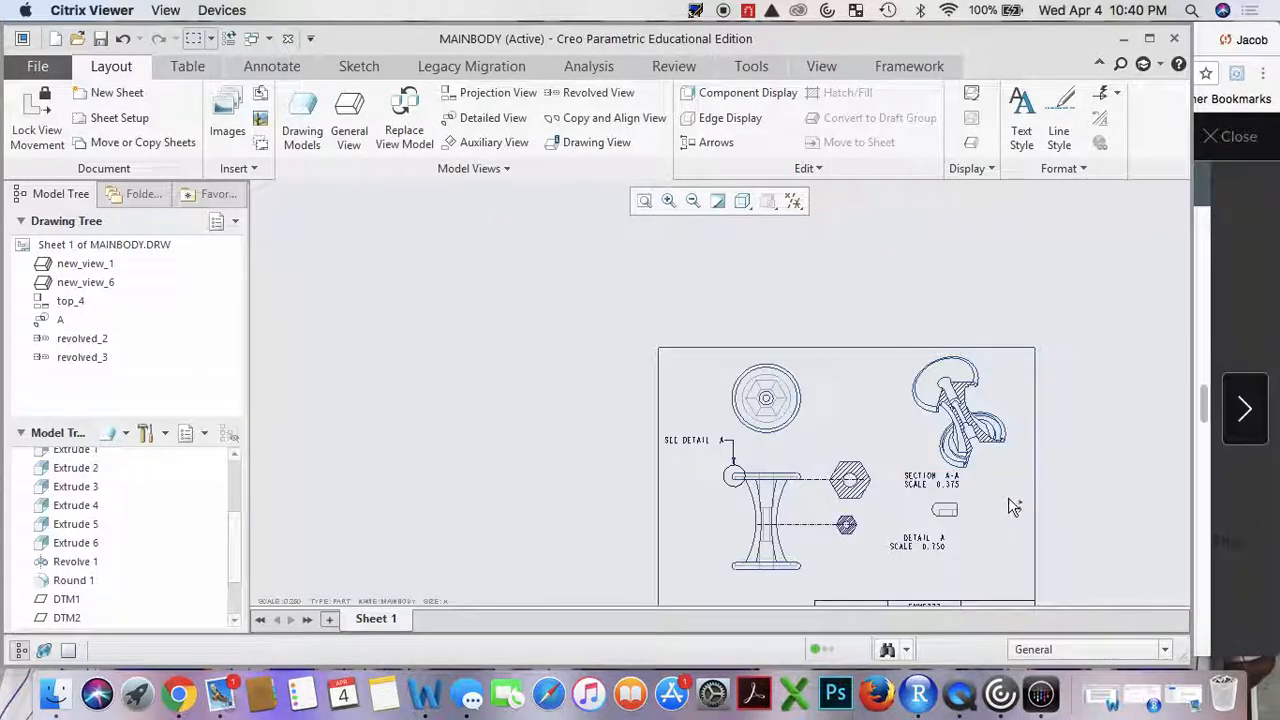
scroll(1012, 504, down, 3)
click(903, 470)
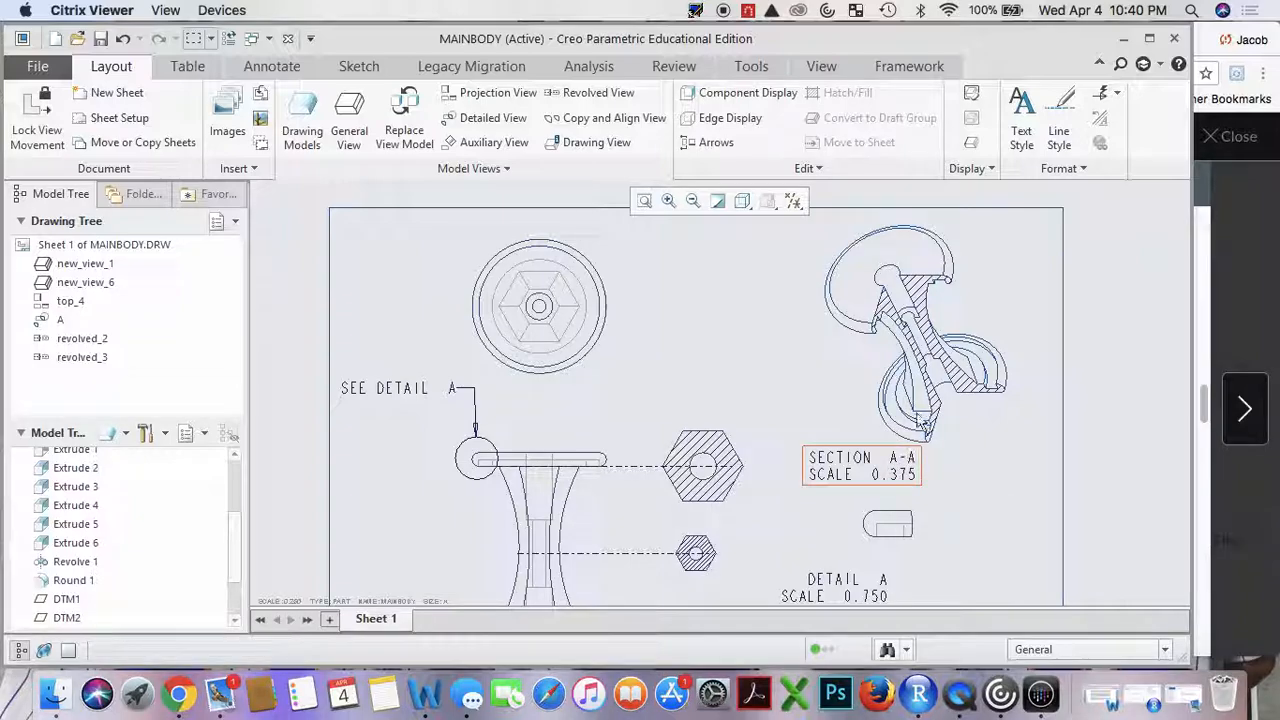
click(872, 455)
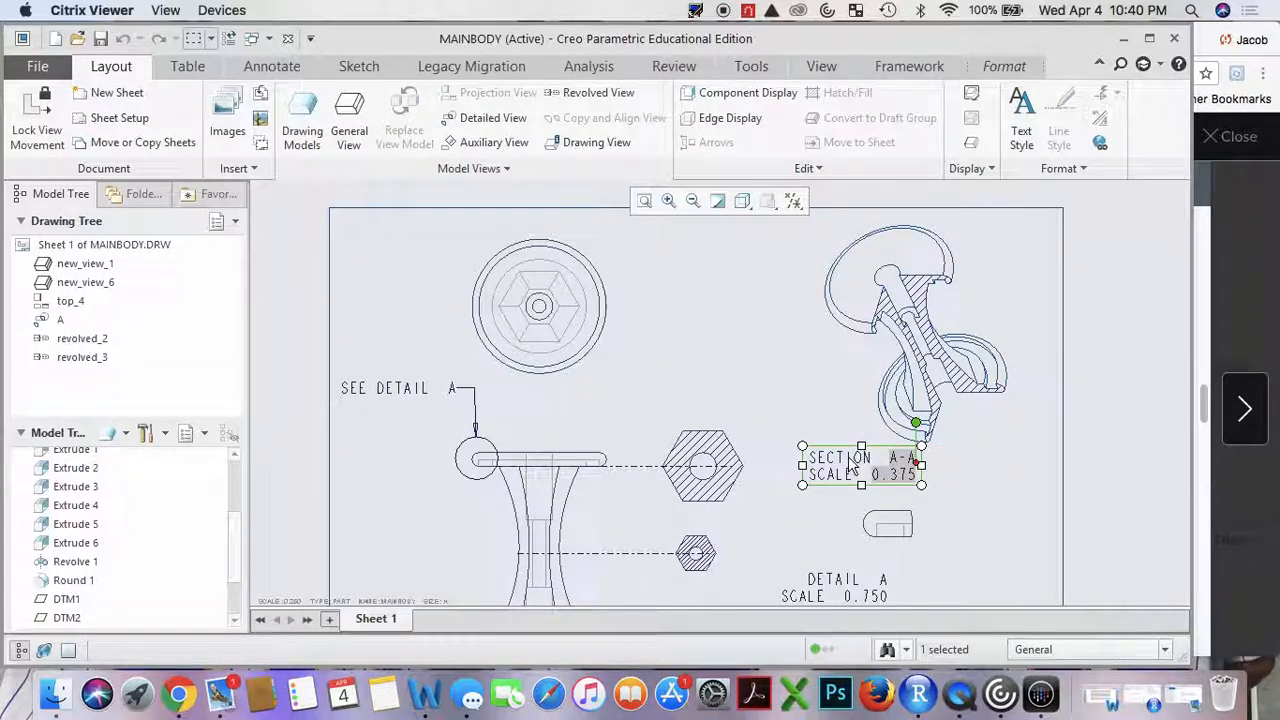
drag(863, 448, 846, 436)
click(998, 326)
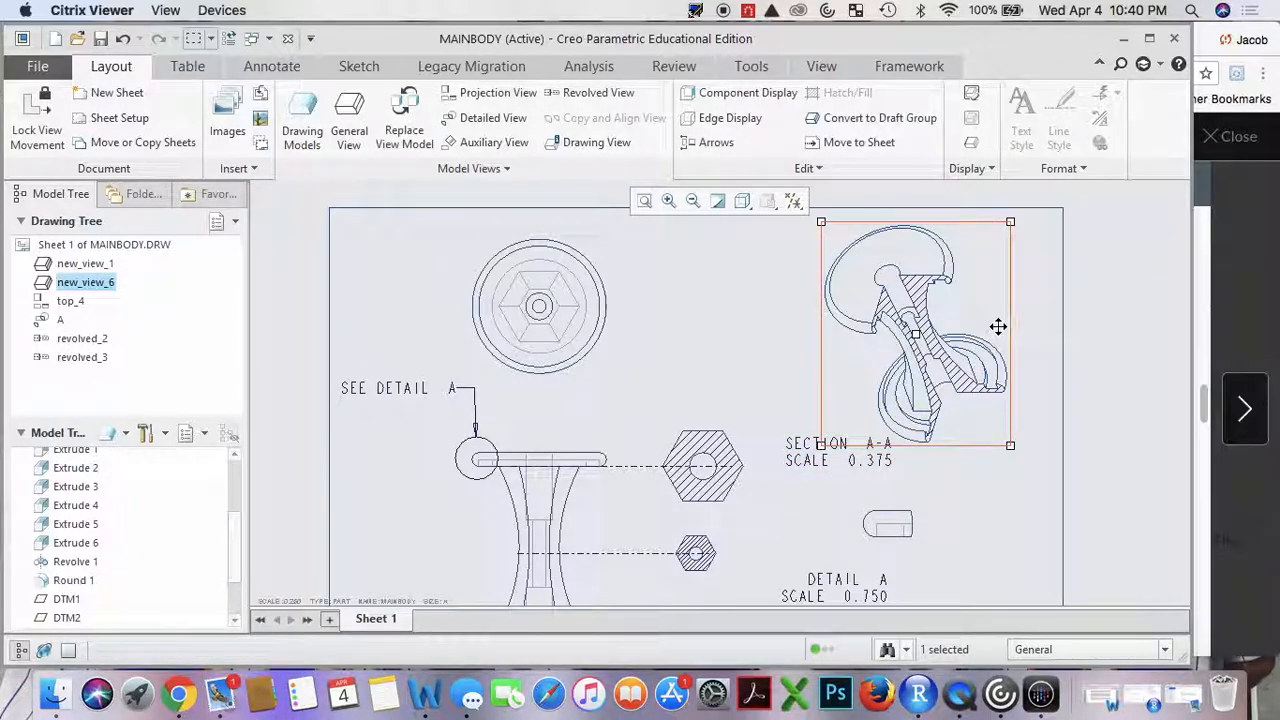
drag(1016, 326, 1046, 325)
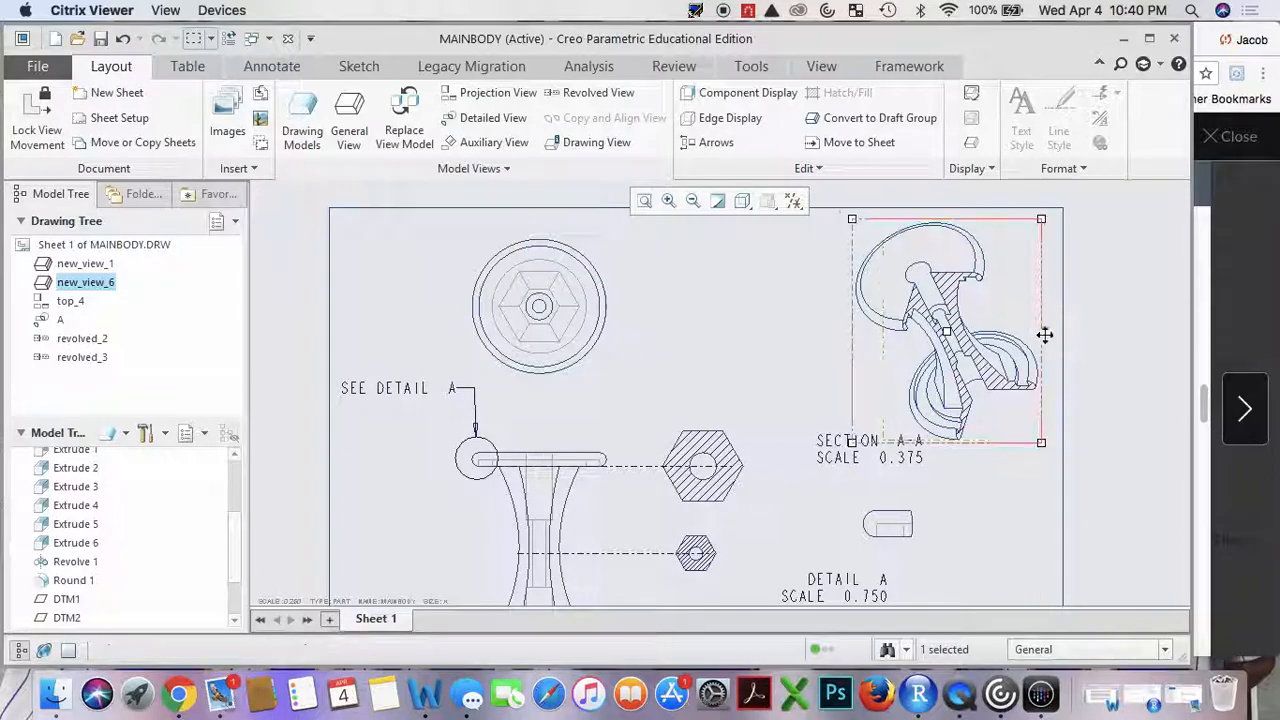
click(1117, 380)
Dimension the vertical distance from the top edge to the inner recess line in Detail A, placing it left of the view.
scroll(967, 522, up, 4)
scroll(948, 567, down, 3)
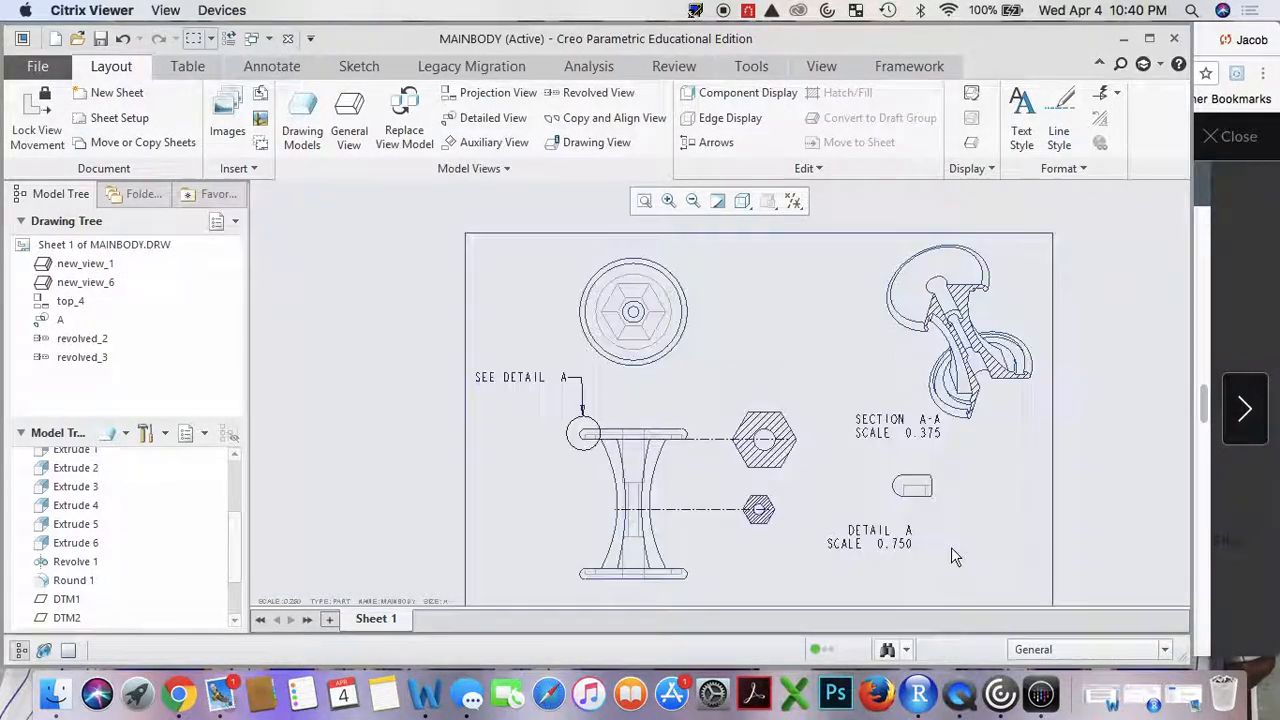
scroll(932, 505, down, 1)
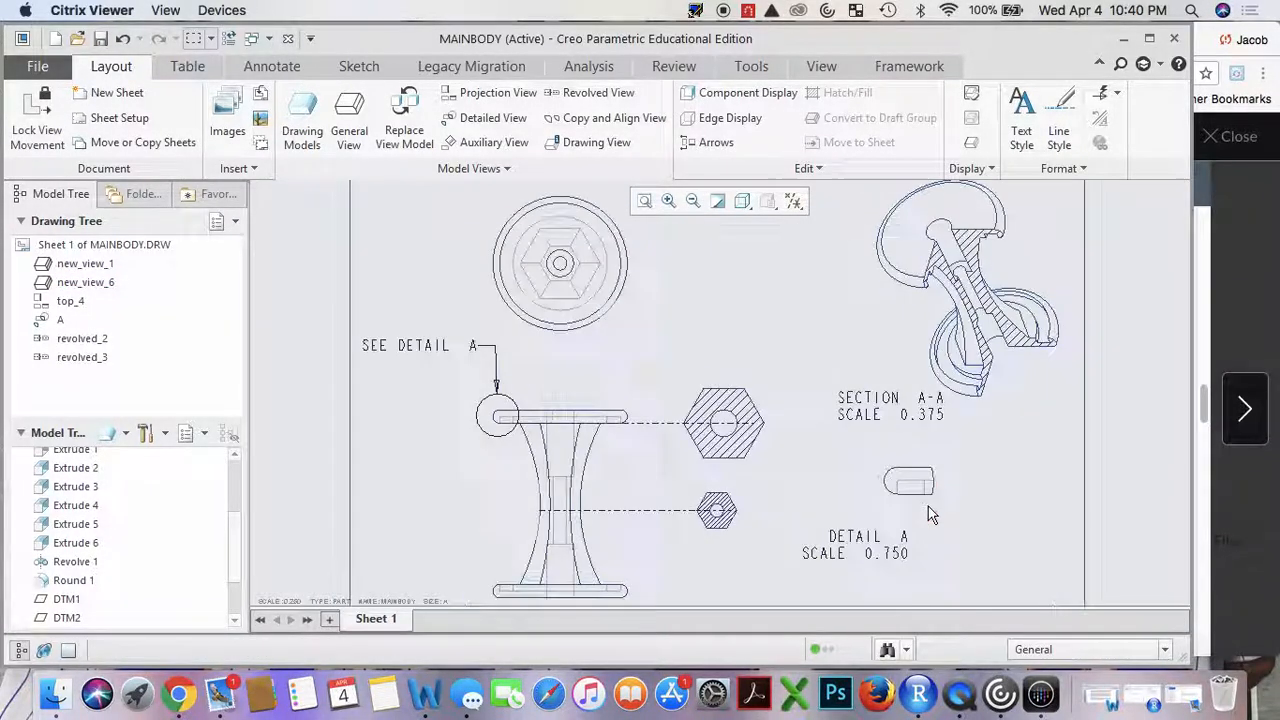
scroll(928, 508, down, 1)
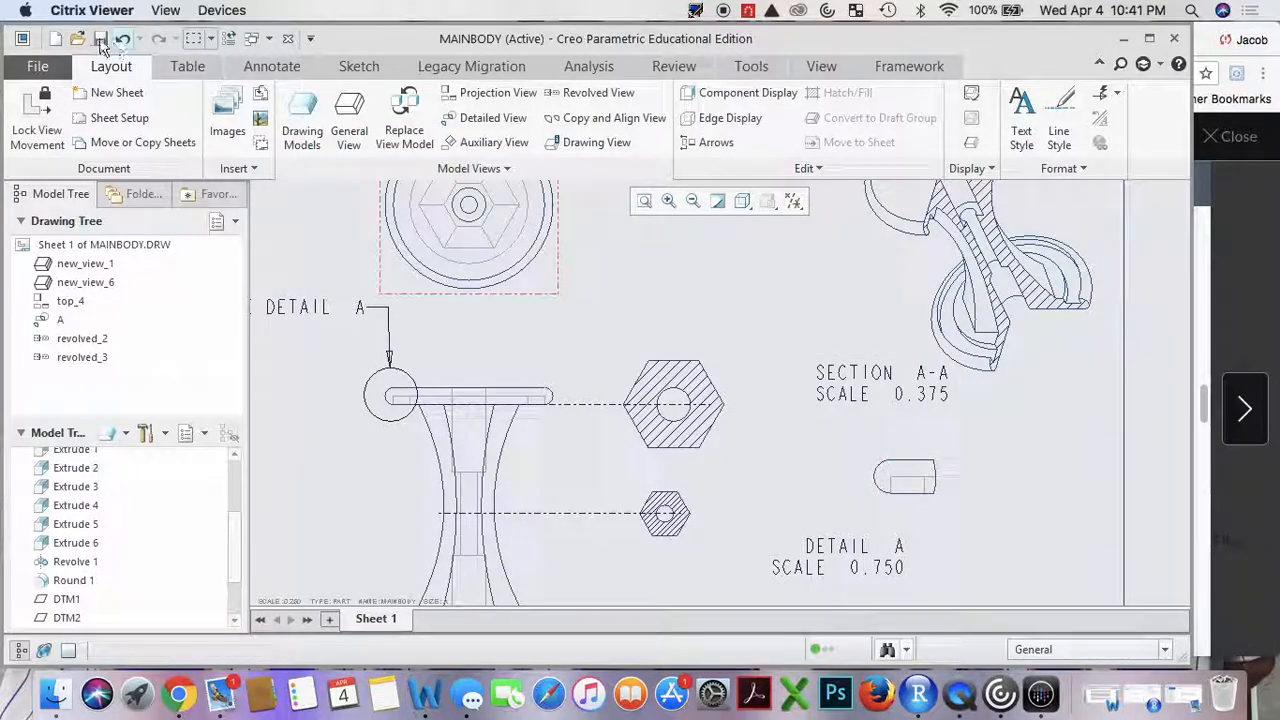
click(271, 66)
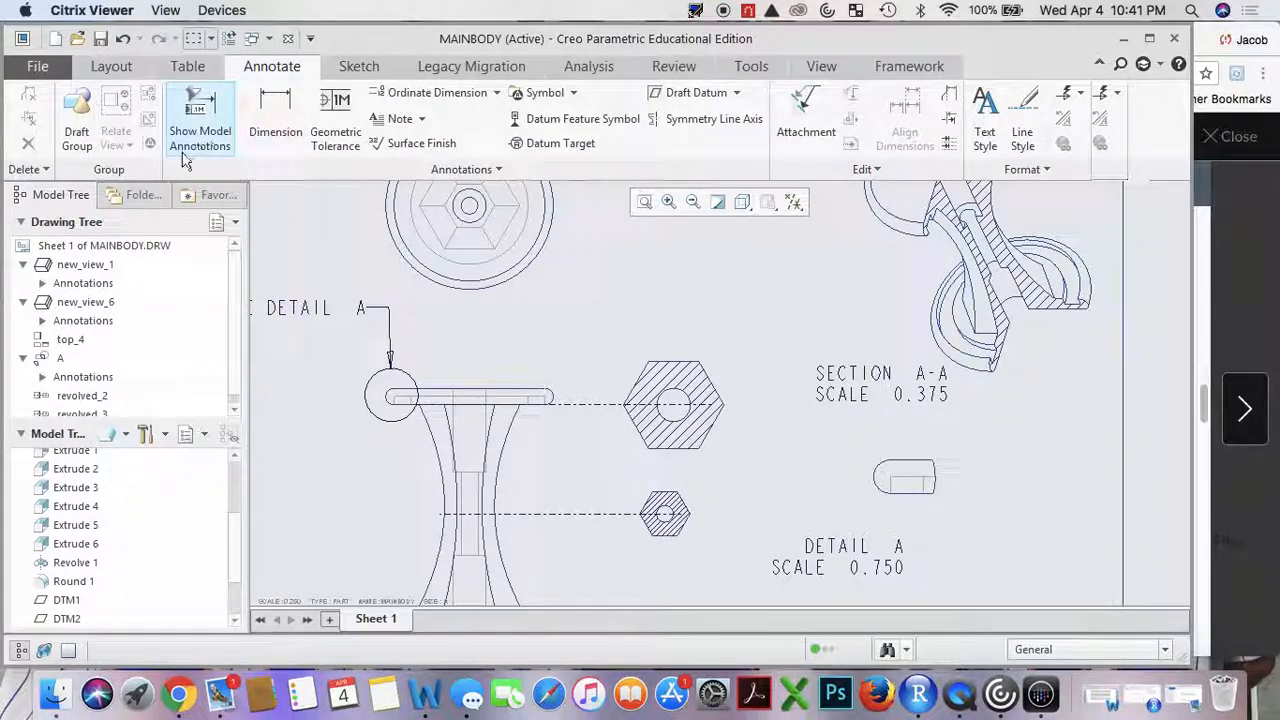
click(278, 112)
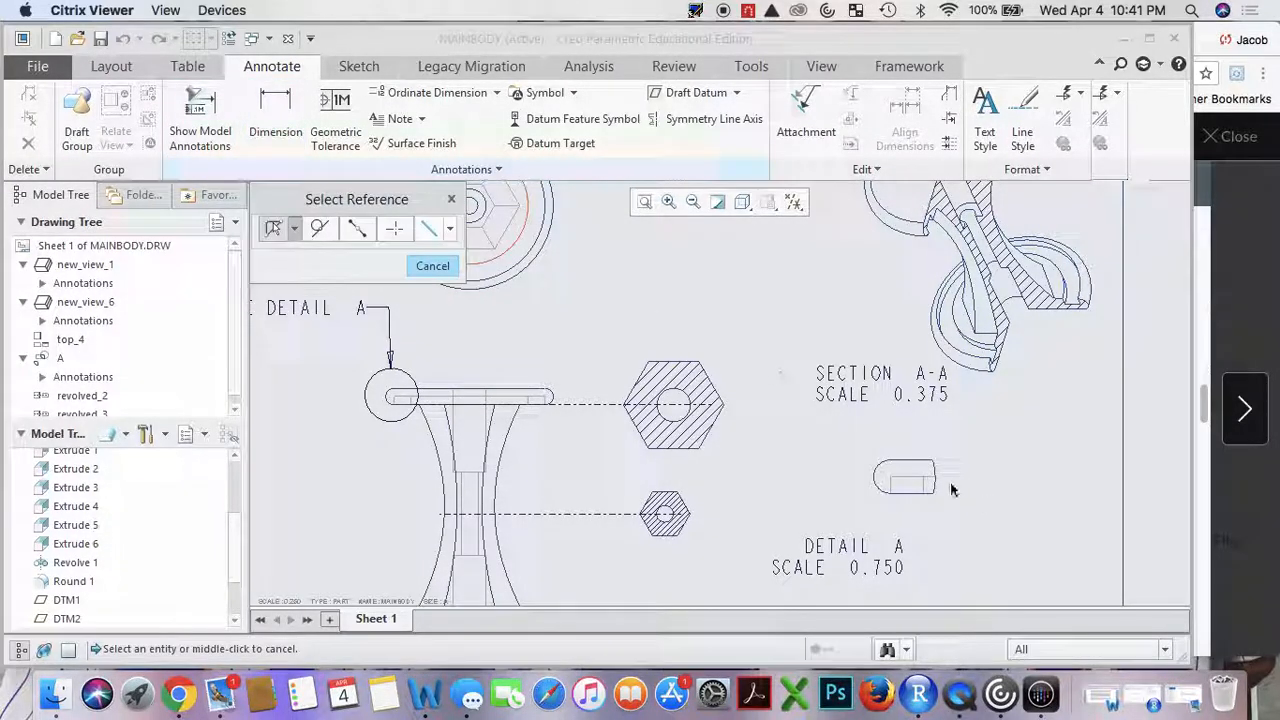
click(901, 466)
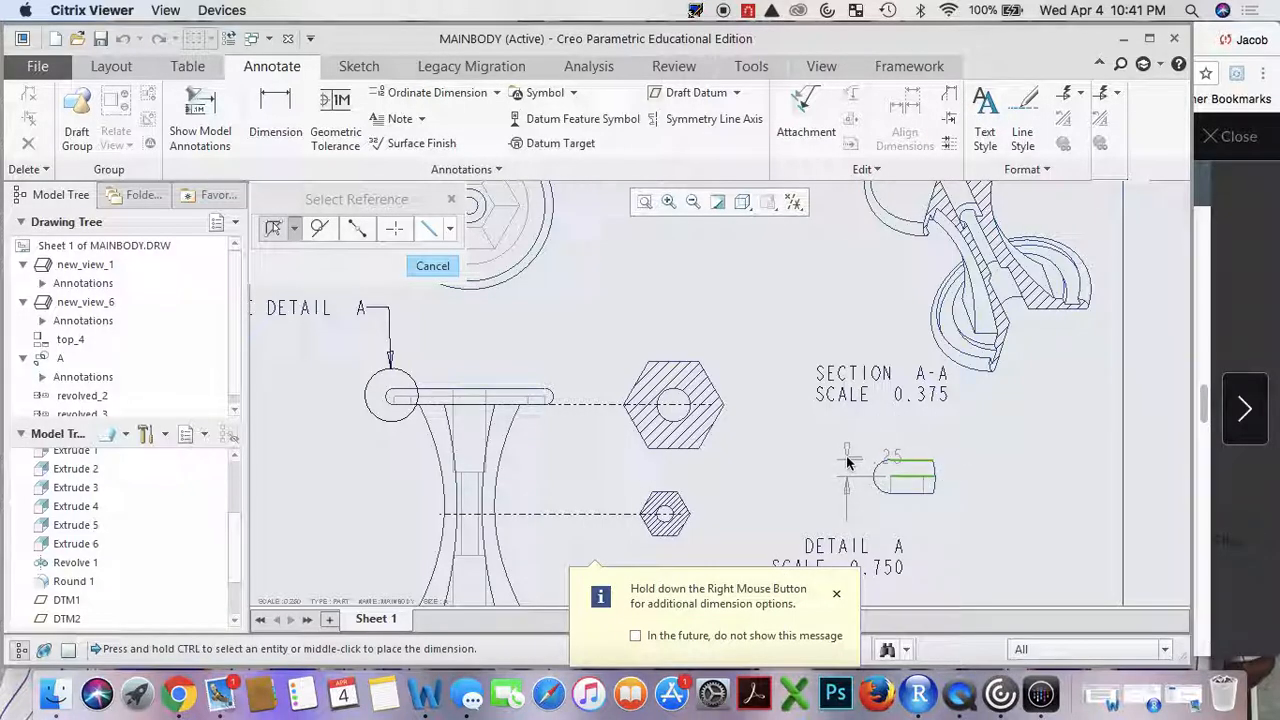
middle_click(814, 508)
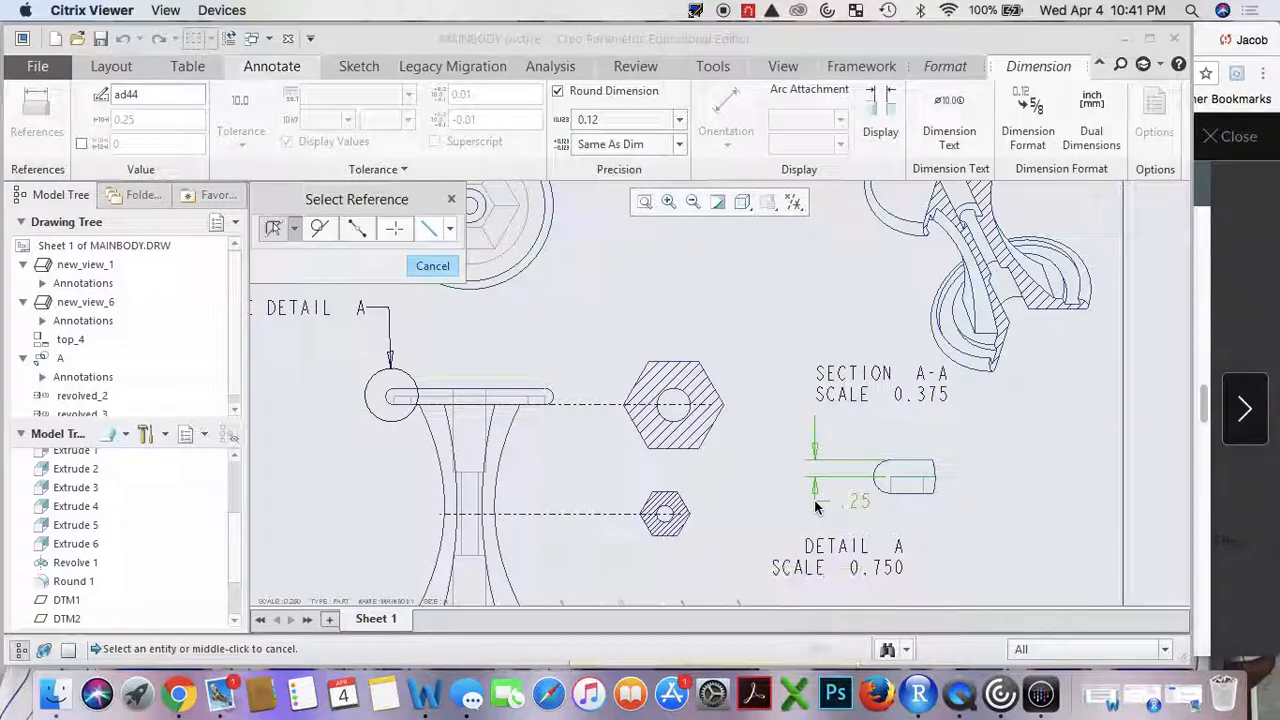
click(436, 267)
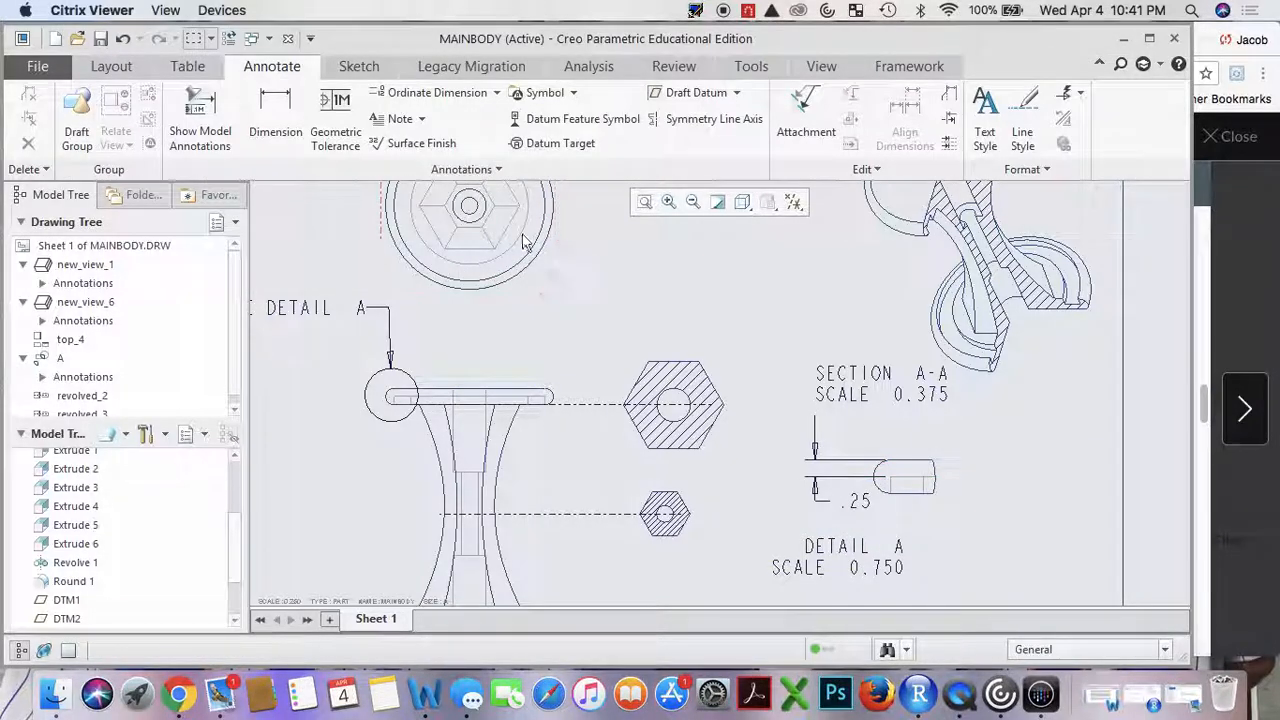
Dimension the overall thickness between the top and bottom edges in Detail A, placing it right of the view.
click(281, 129)
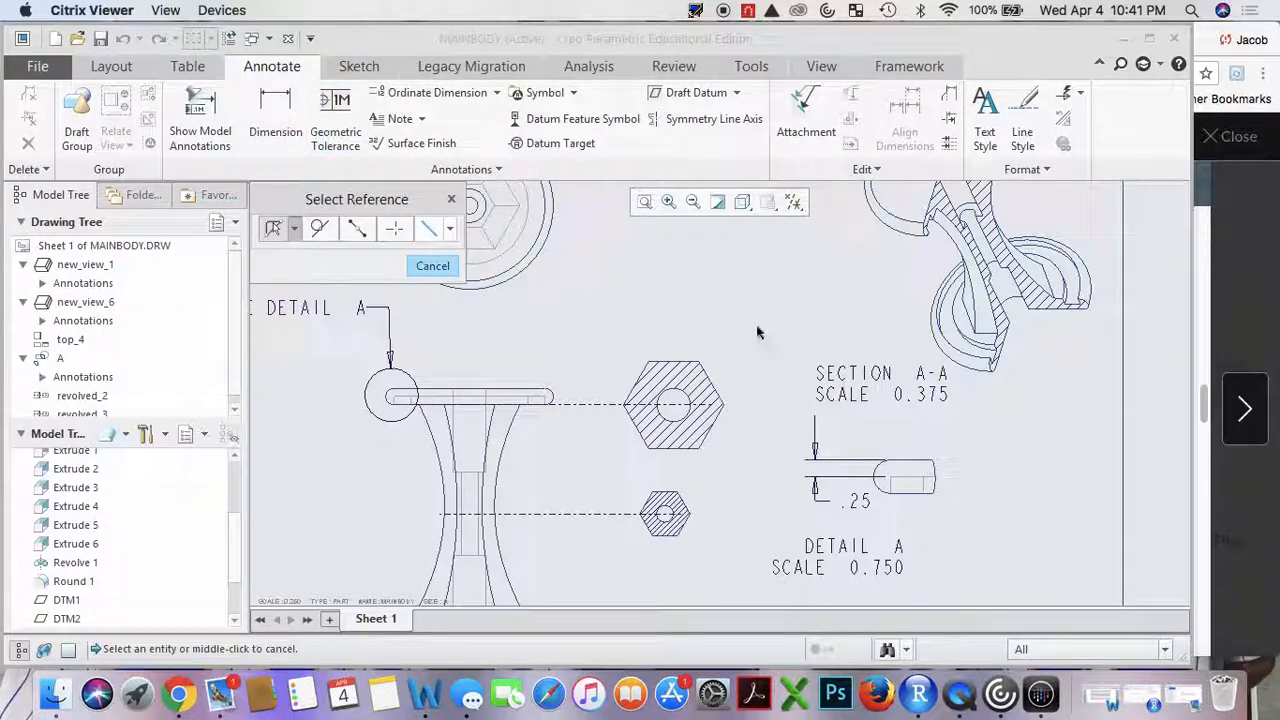
click(914, 460)
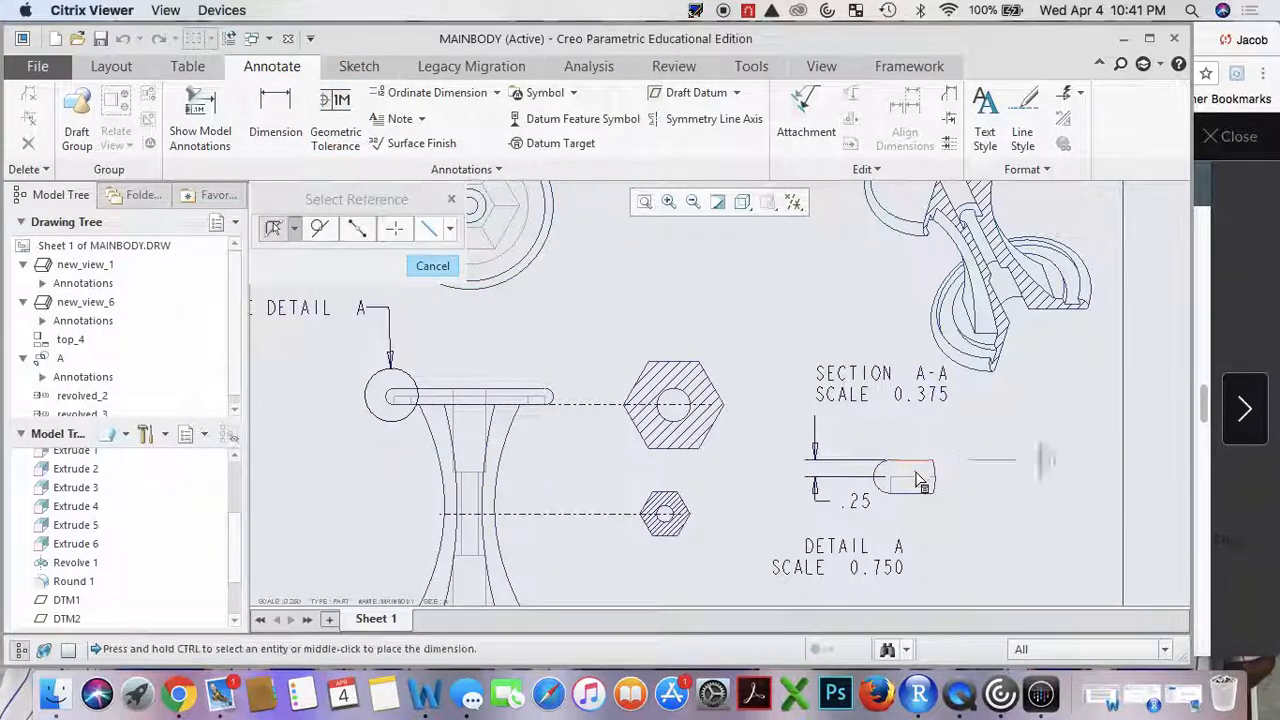
middle_click(977, 539)
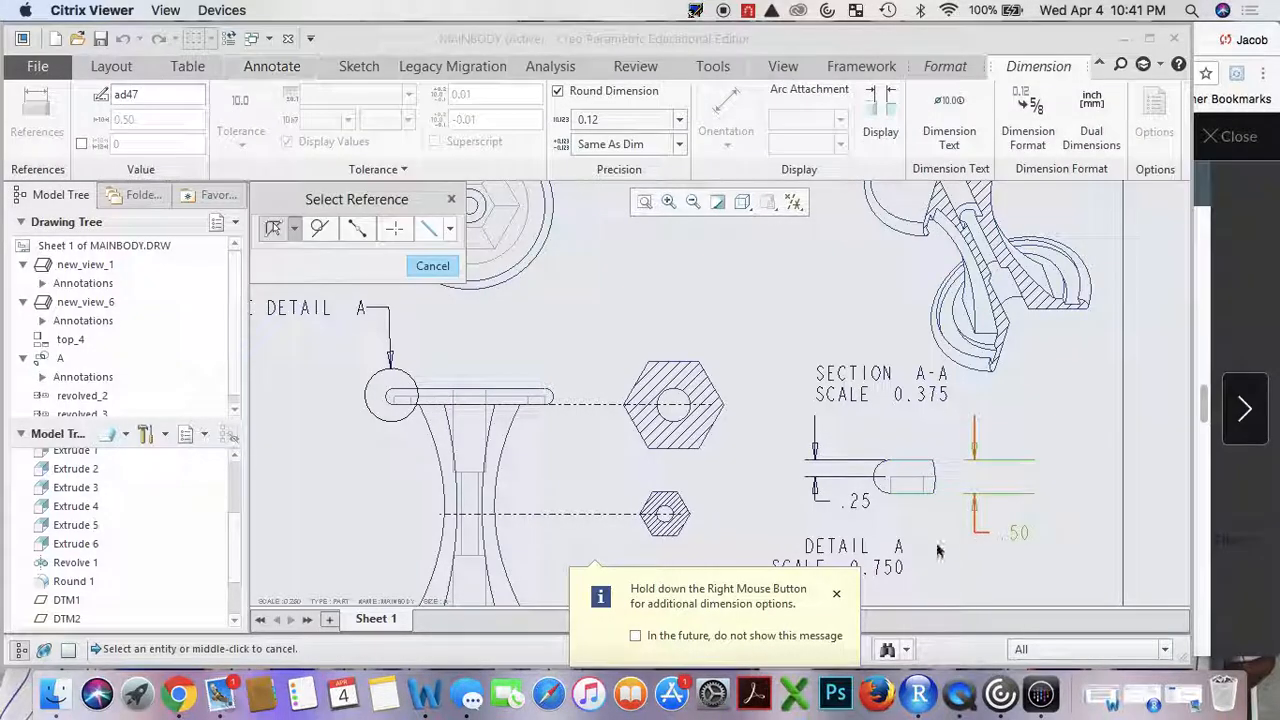
drag(236, 349, 233, 404)
drag(1190, 284, 1277, 297)
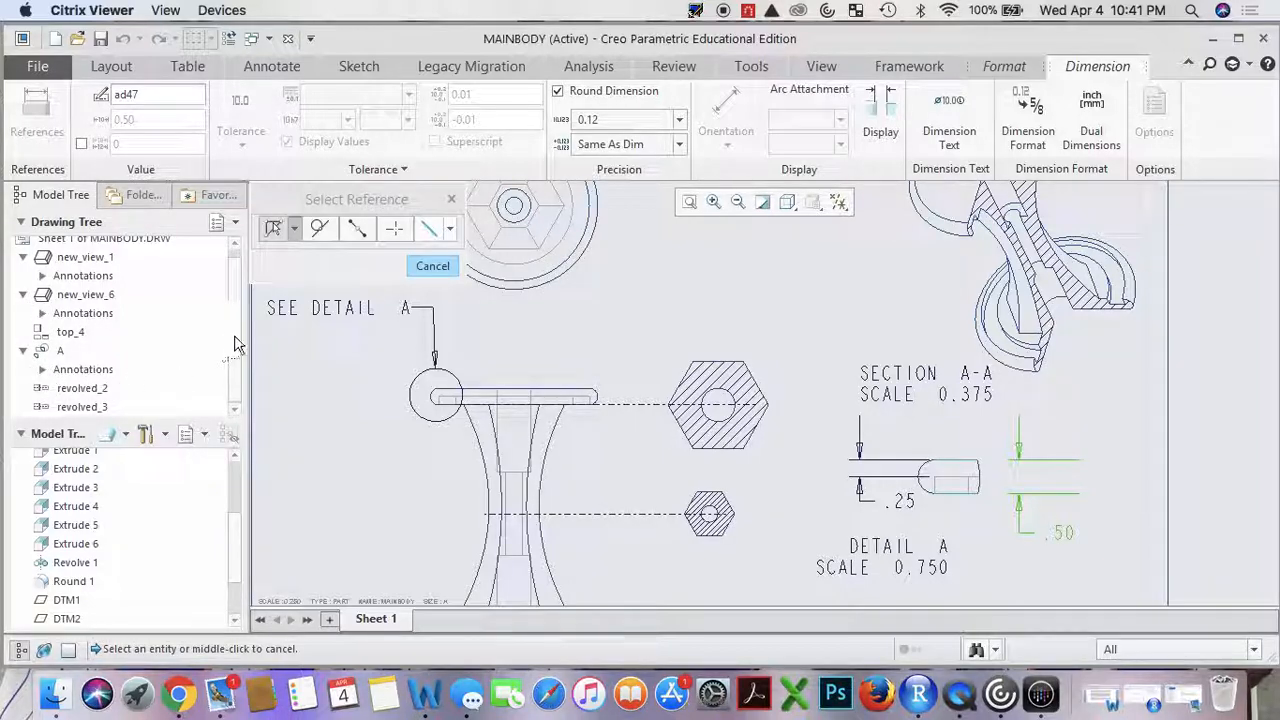
scroll(234, 337, up, 1)
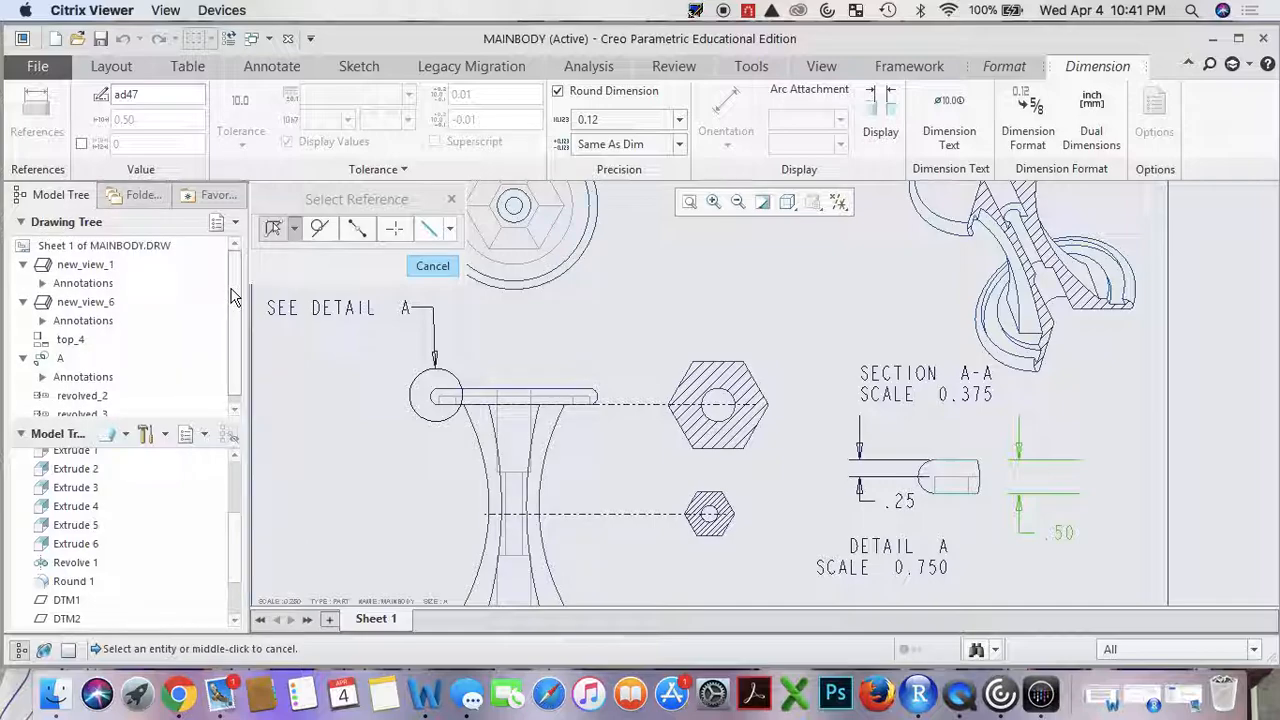
middle_click(1060, 532)
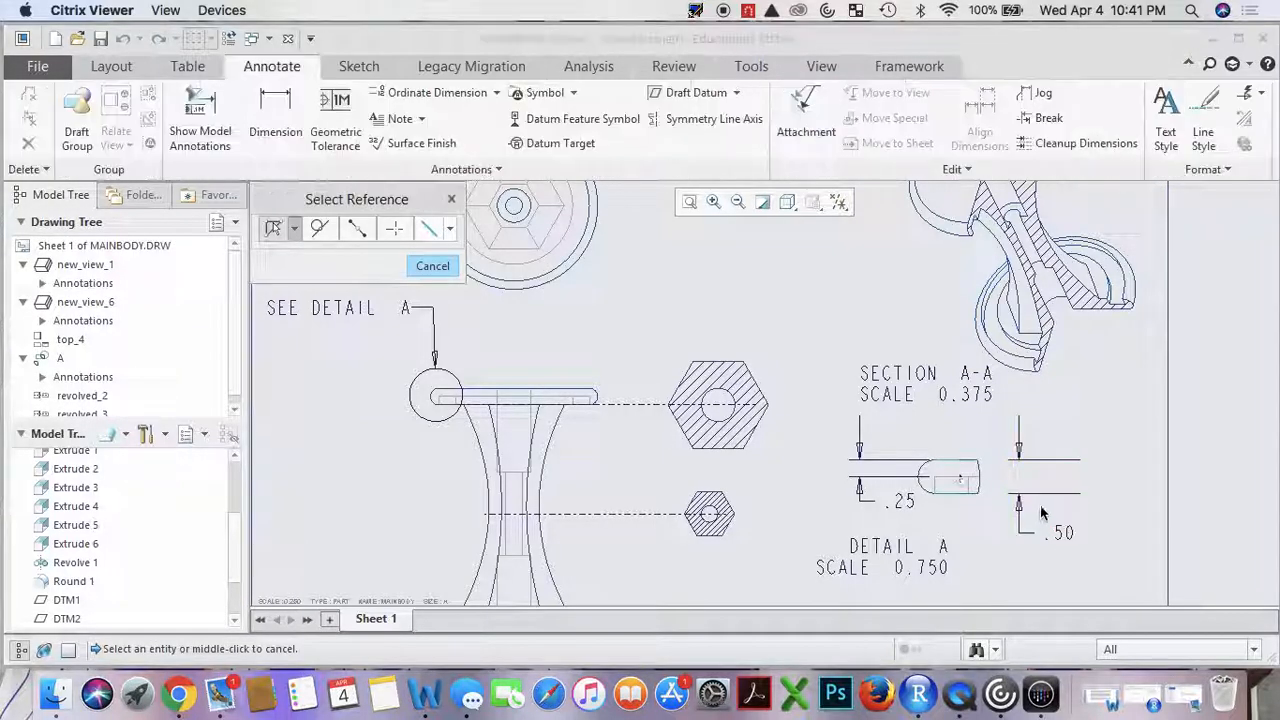
click(435, 266)
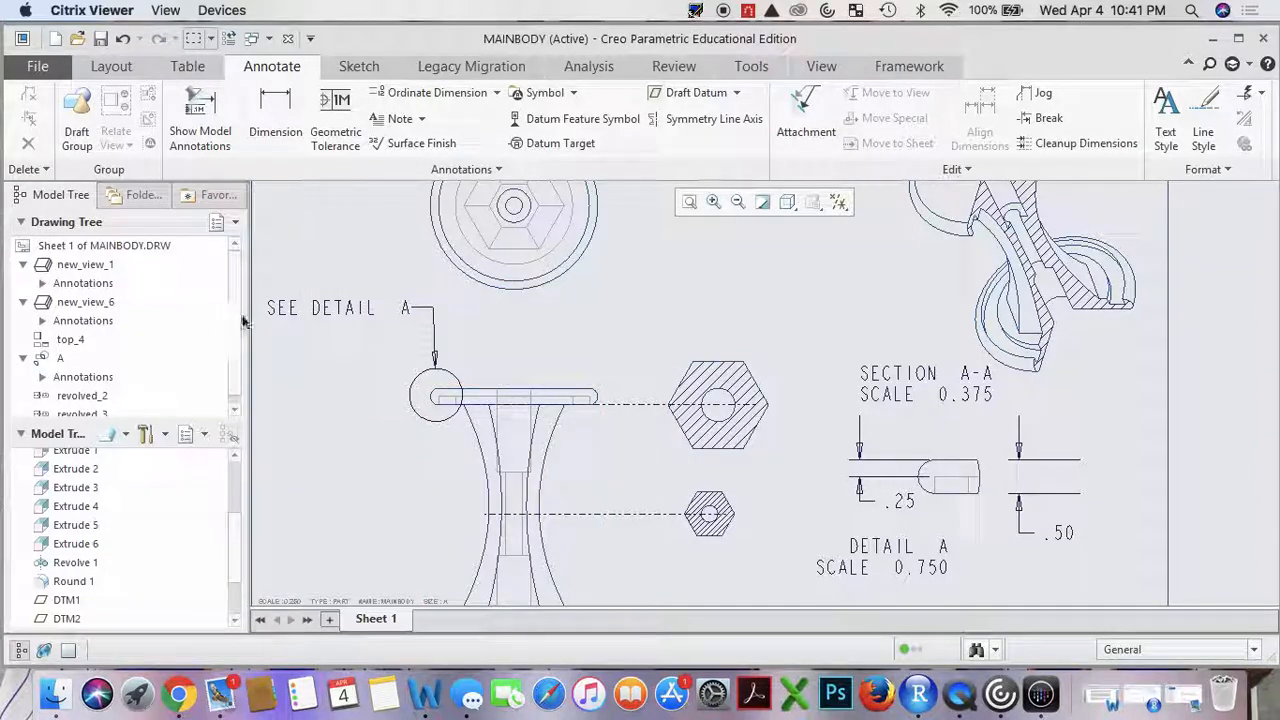
Flip the text of Detail A's overall thickness dimension and move the dimension line farther right from the view.
scroll(232, 374, down, 1)
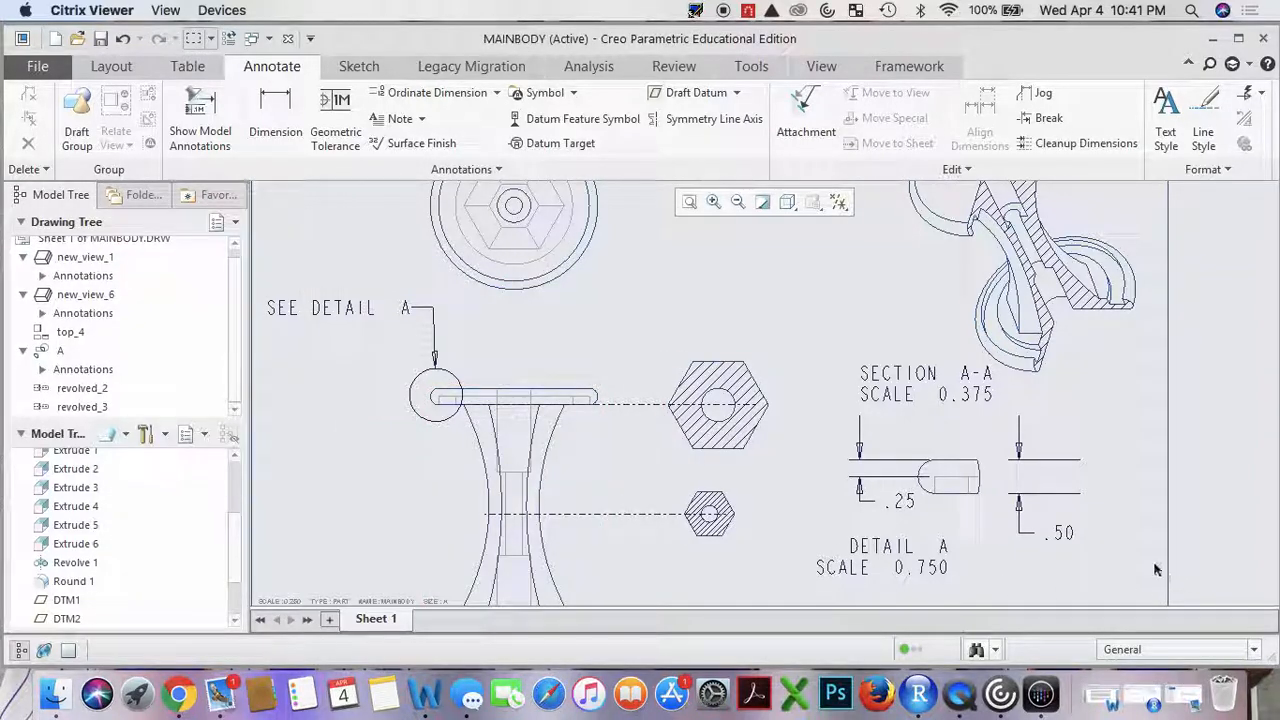
click(1060, 532)
right_click(1060, 532)
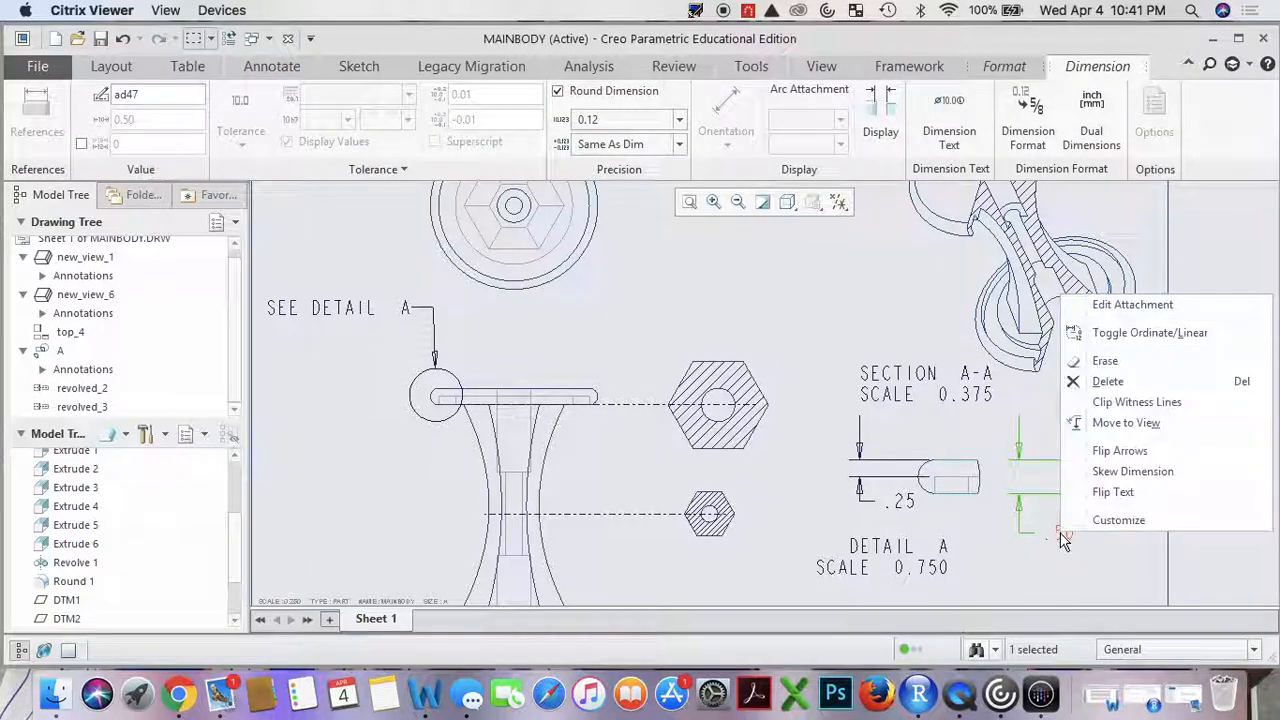
click(1091, 490)
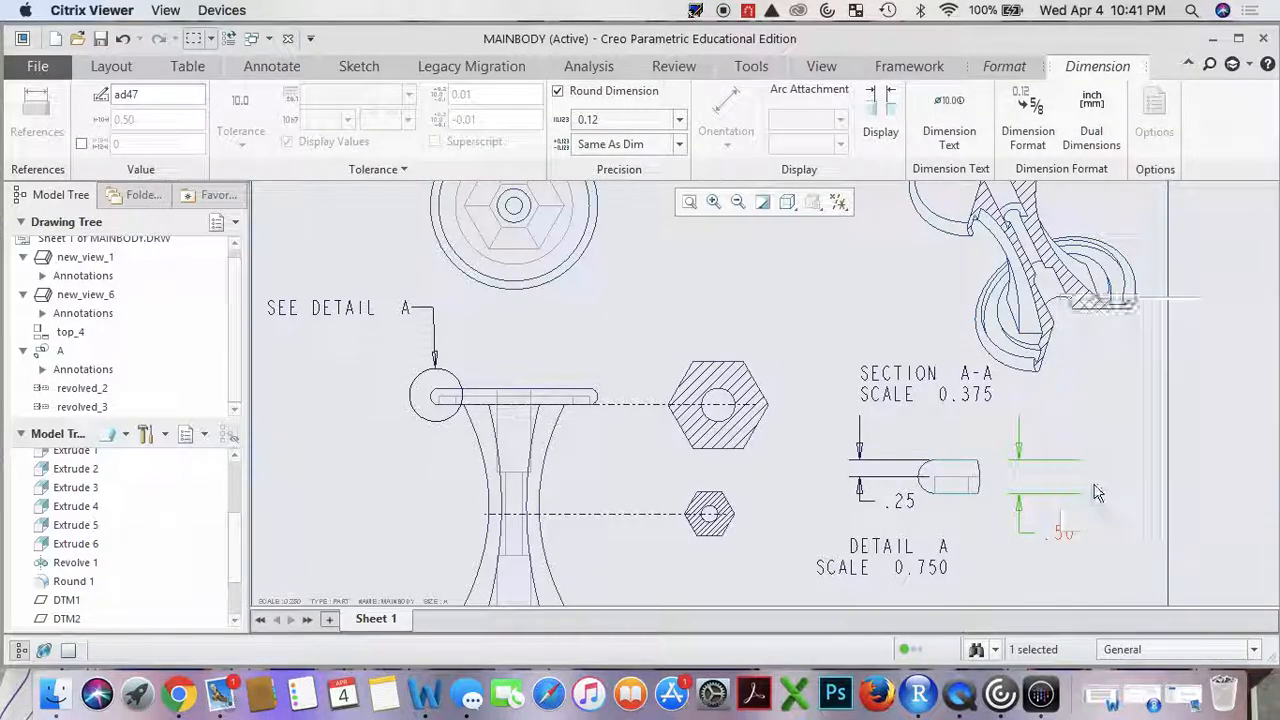
click(1109, 563)
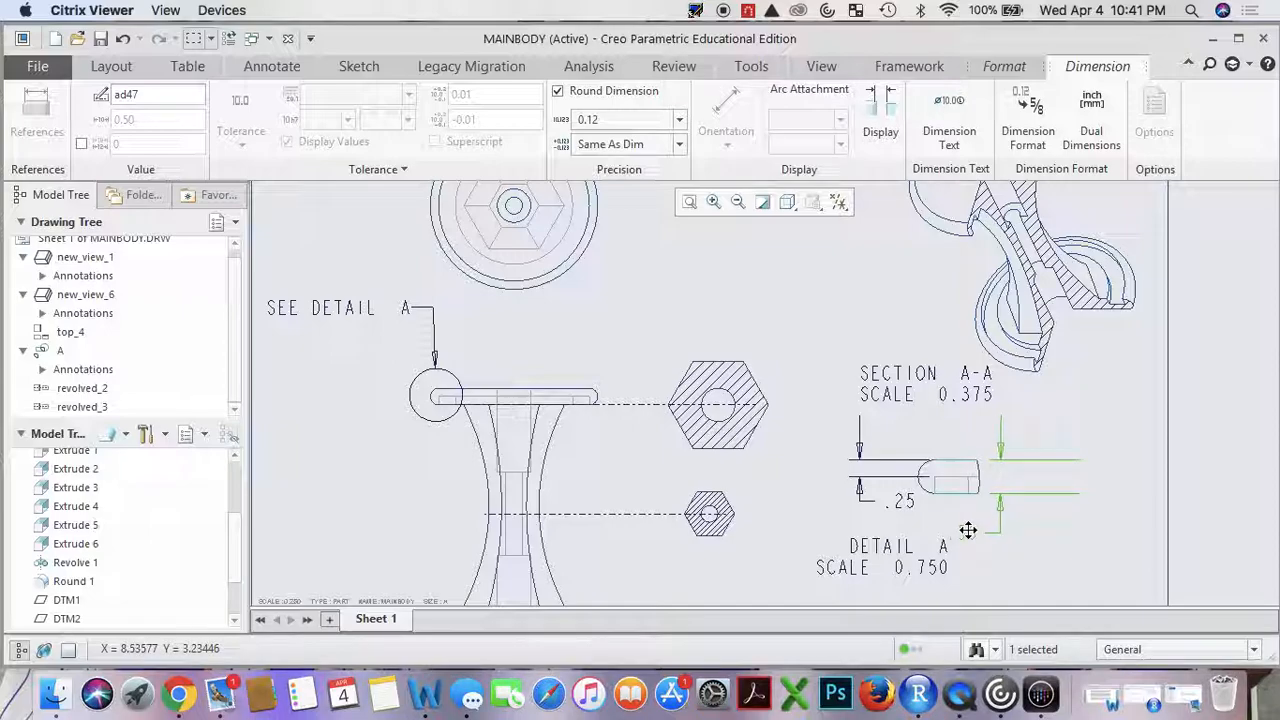
drag(968, 530, 1060, 537)
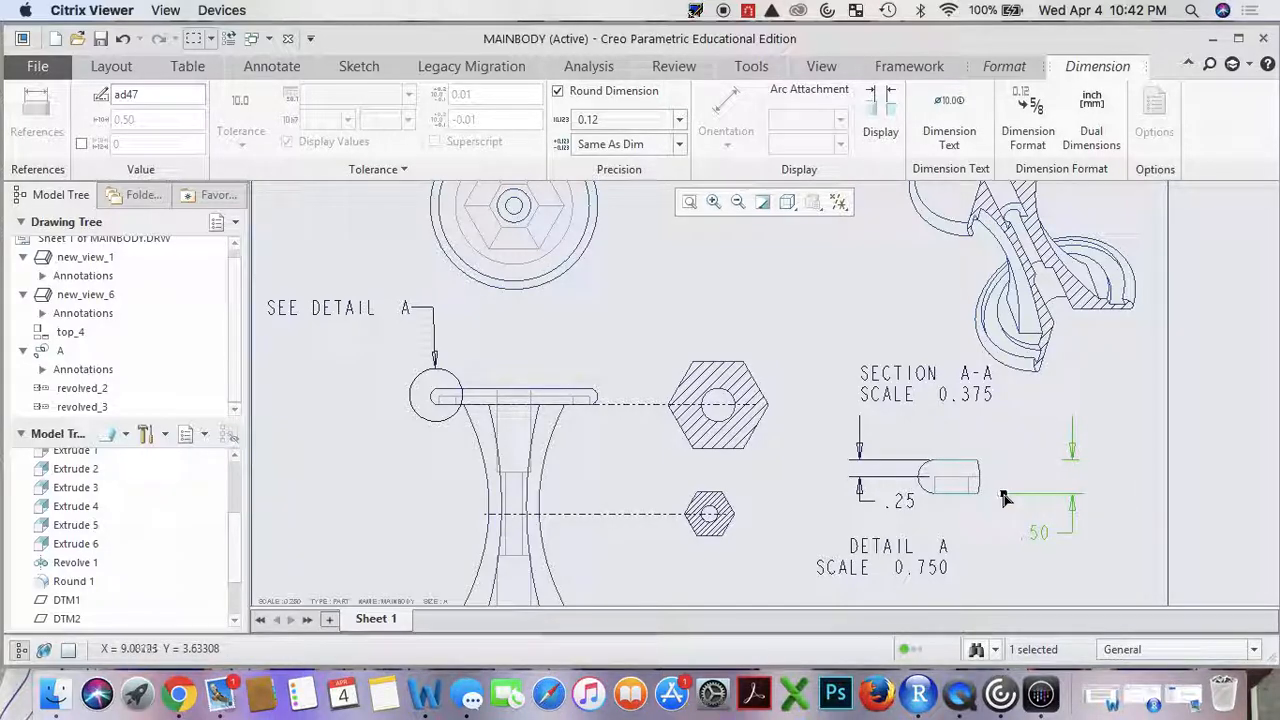
Adjust both witness lines of the overall thickness dimension so they begin just beside the right edge of Detail A.
drag(991, 494, 985, 494)
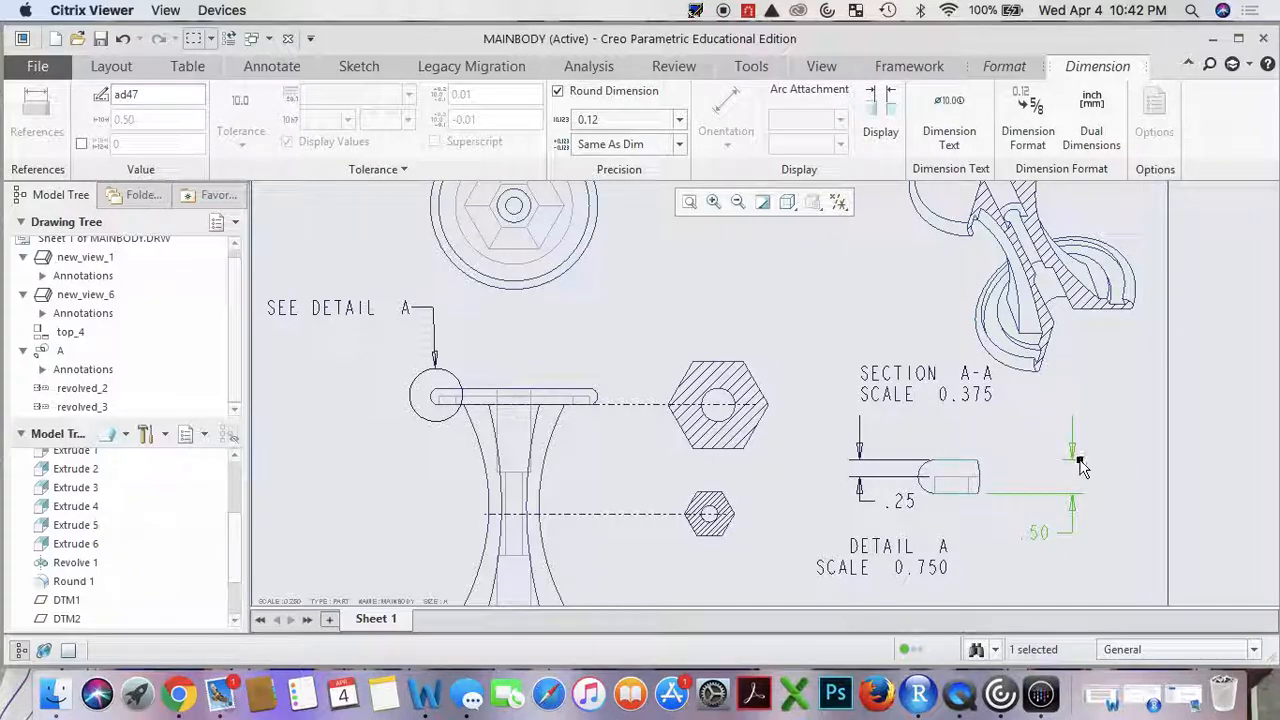
drag(1080, 464, 1006, 470)
click(1018, 443)
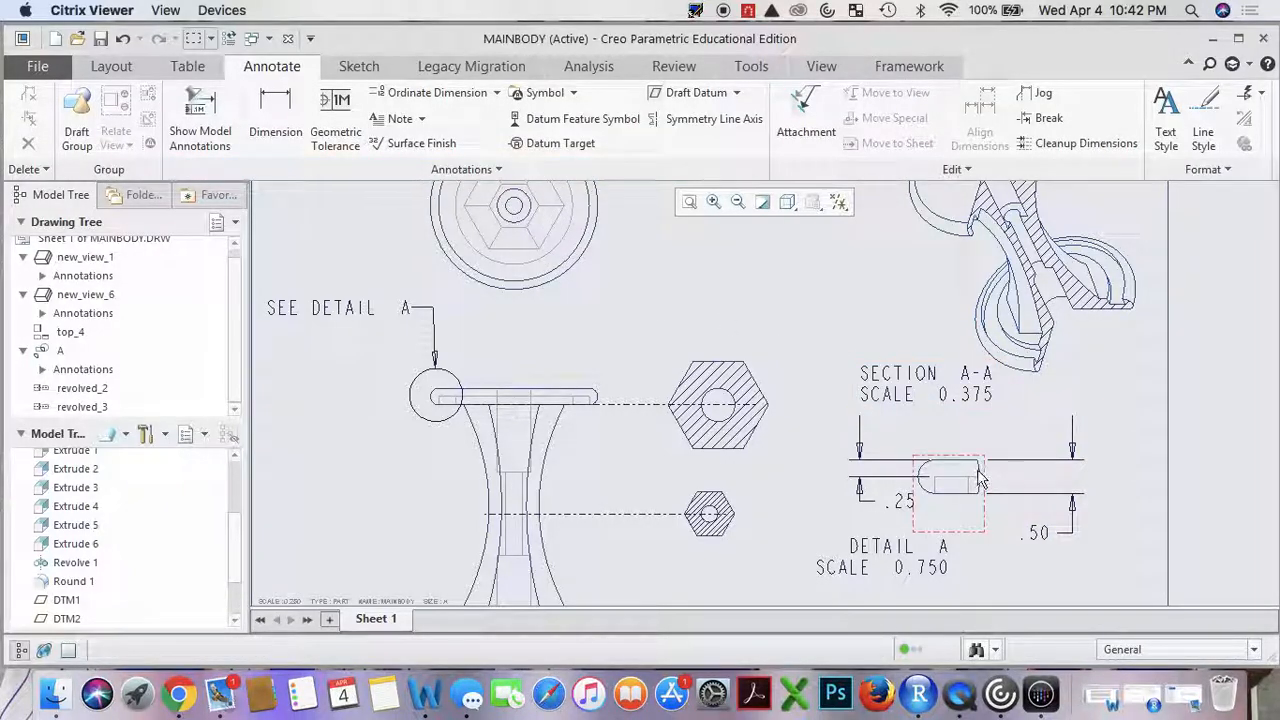
Show the rounded edge's model radius dimension in Detail A and place it just above the view.
click(978, 507)
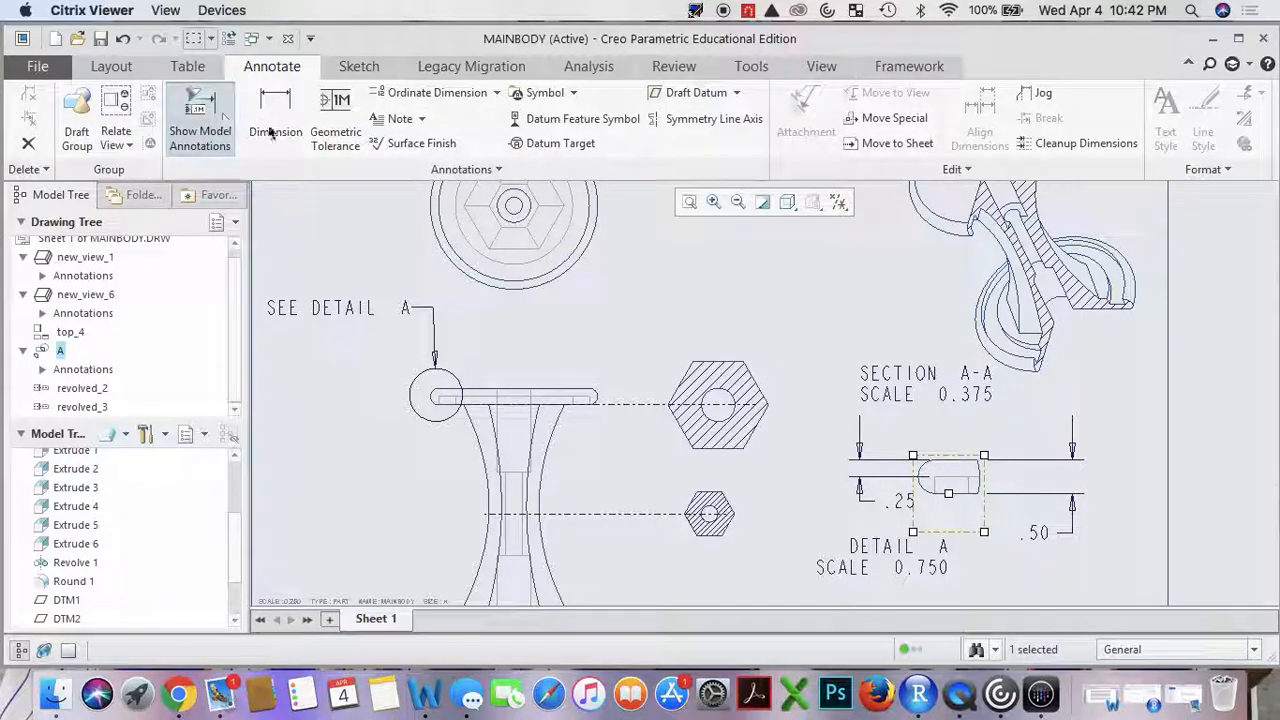
click(200, 118)
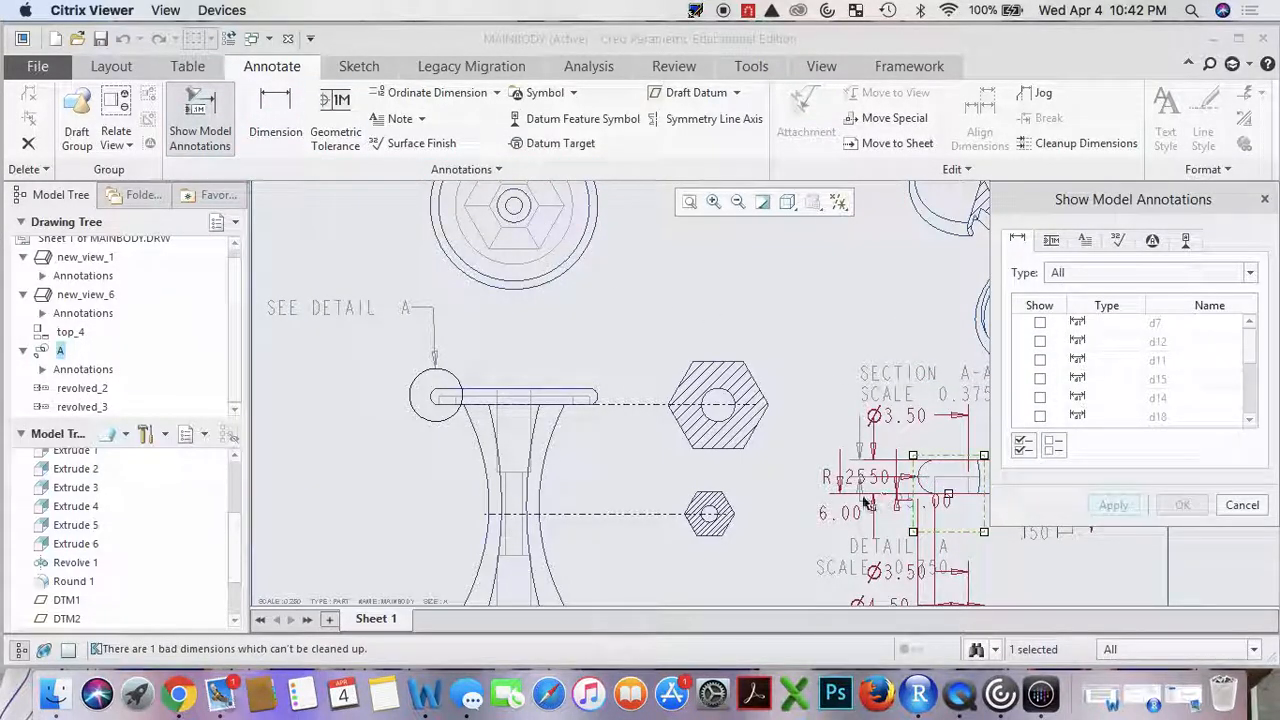
click(830, 480)
middle_click(830, 478)
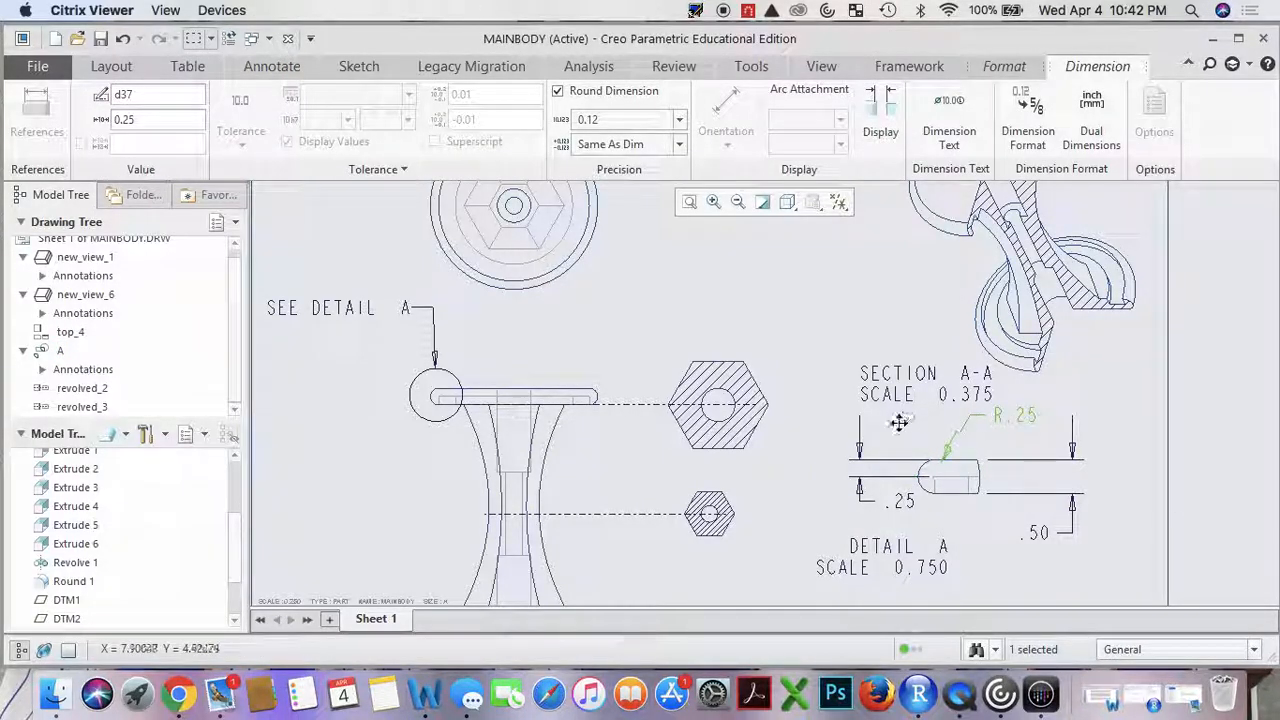
drag(900, 423, 885, 427)
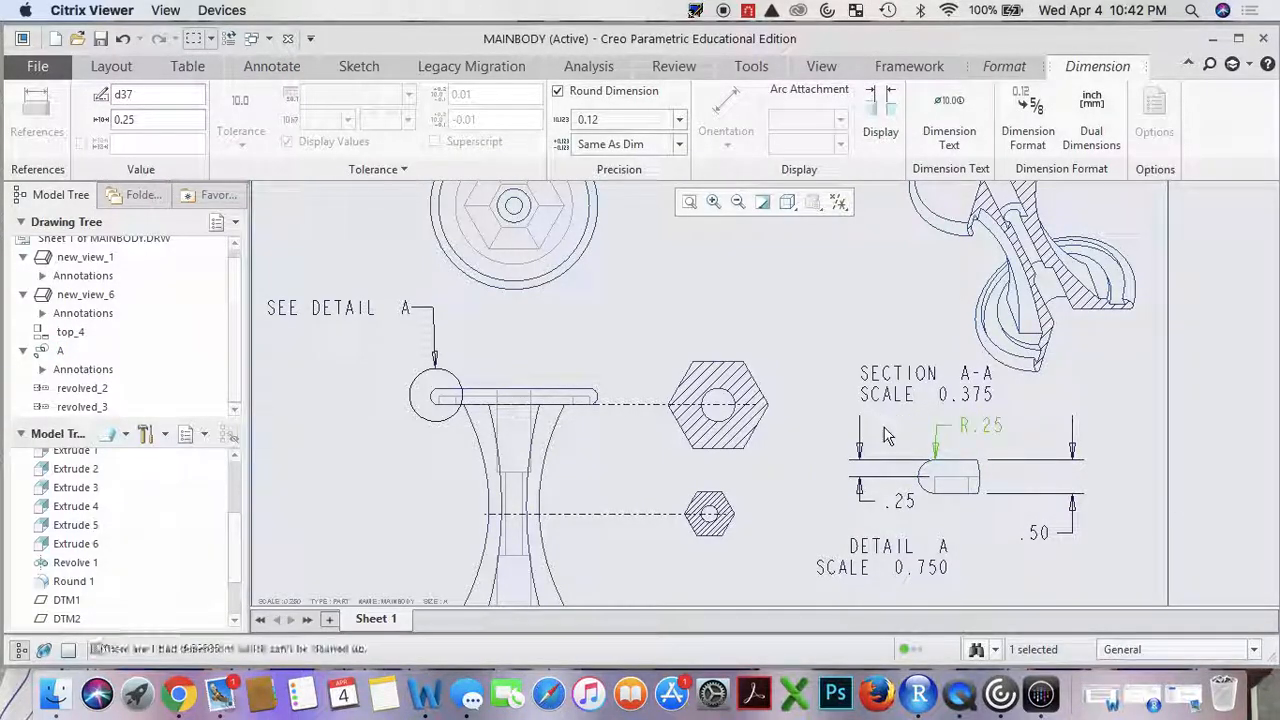
click(1127, 405)
Dimension the top flat edge of the larger hexagonal revolved section, placing the text above and left of it.
scroll(1016, 417, down, 3)
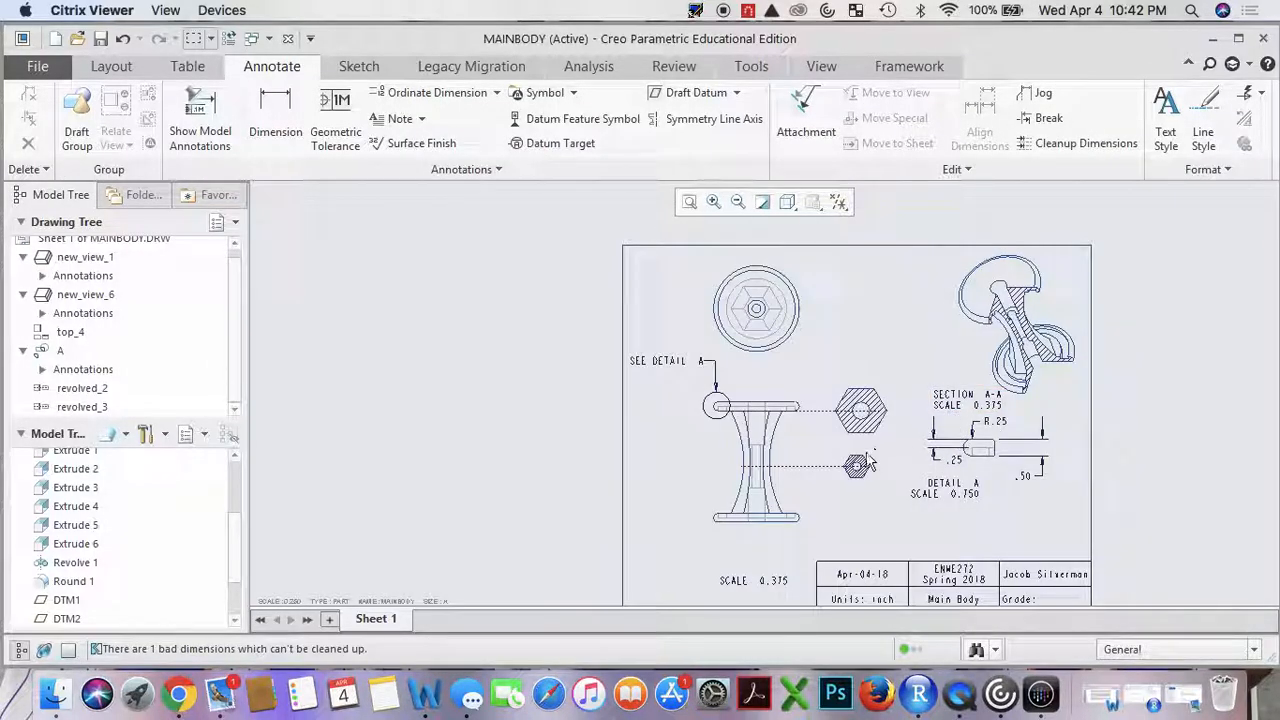
scroll(845, 445, up, 5)
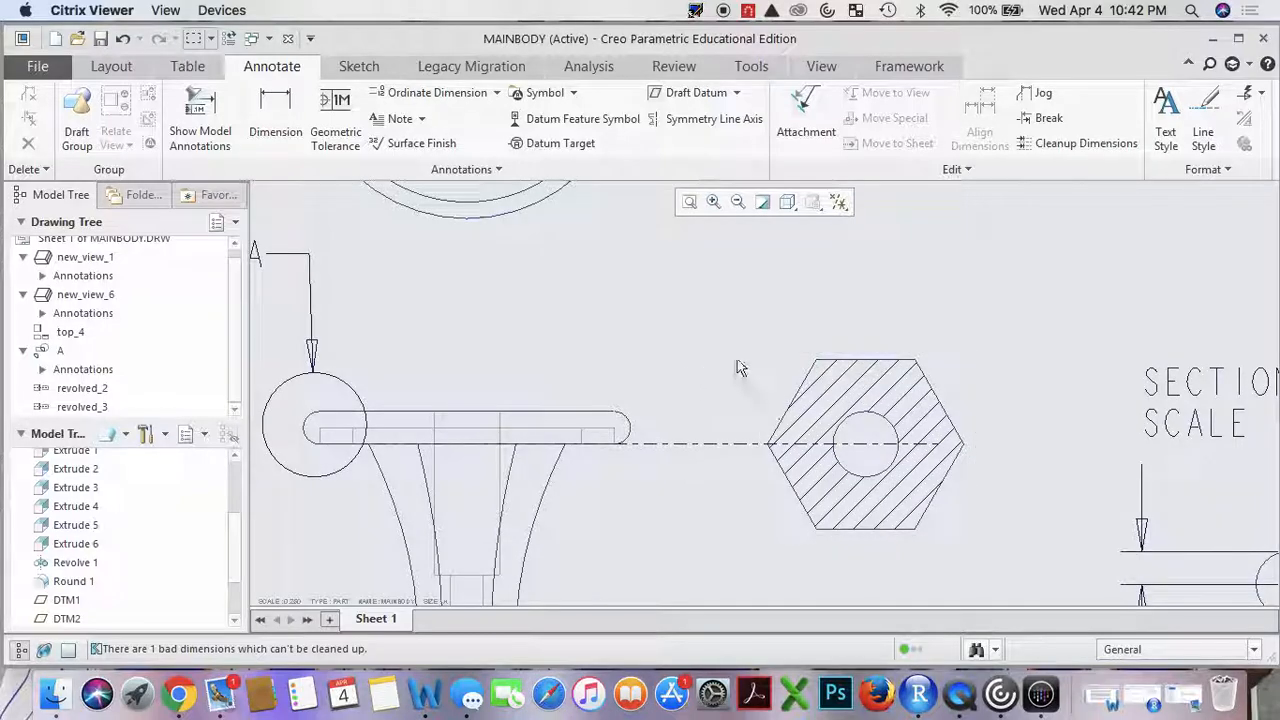
click(345, 118)
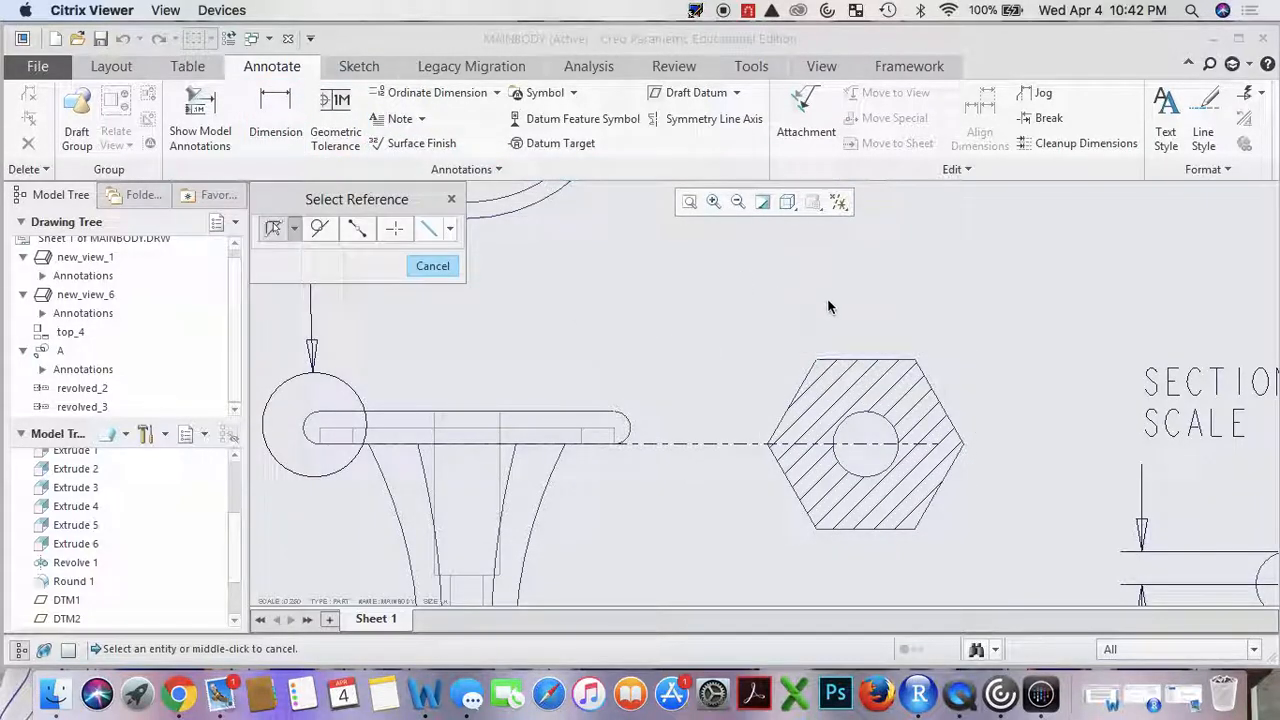
click(862, 360)
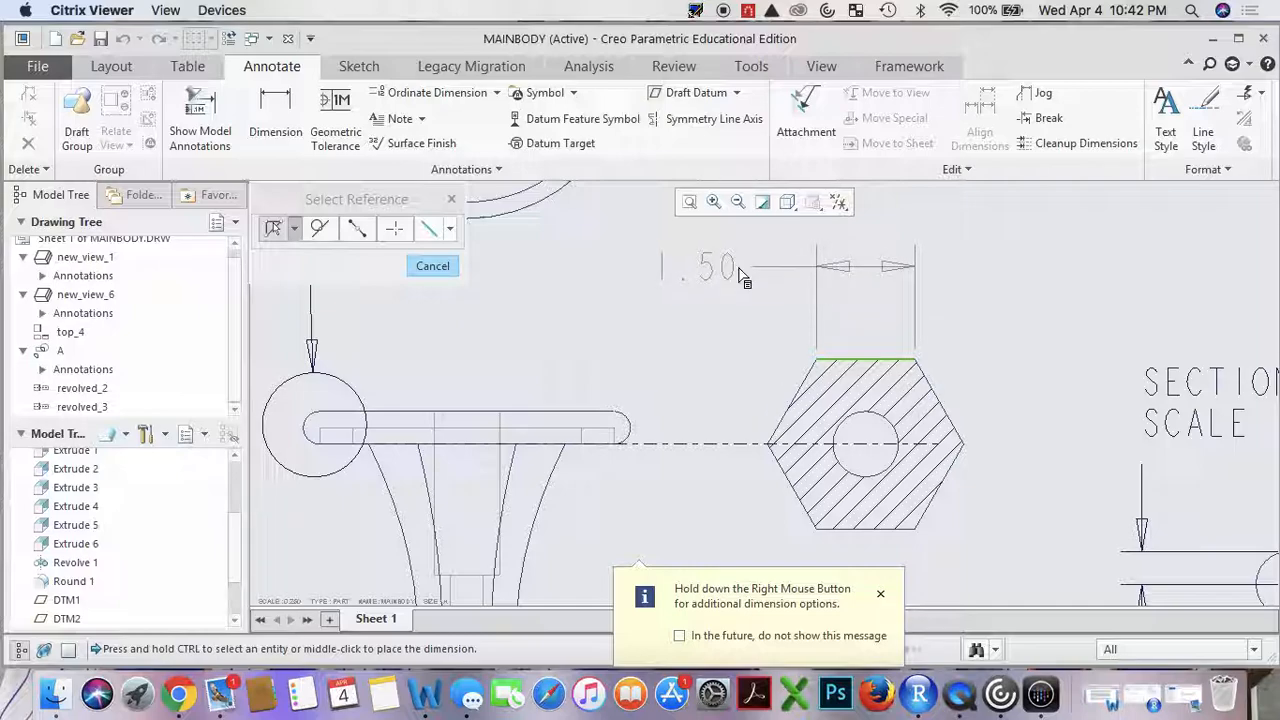
middle_click(738, 270)
click(432, 265)
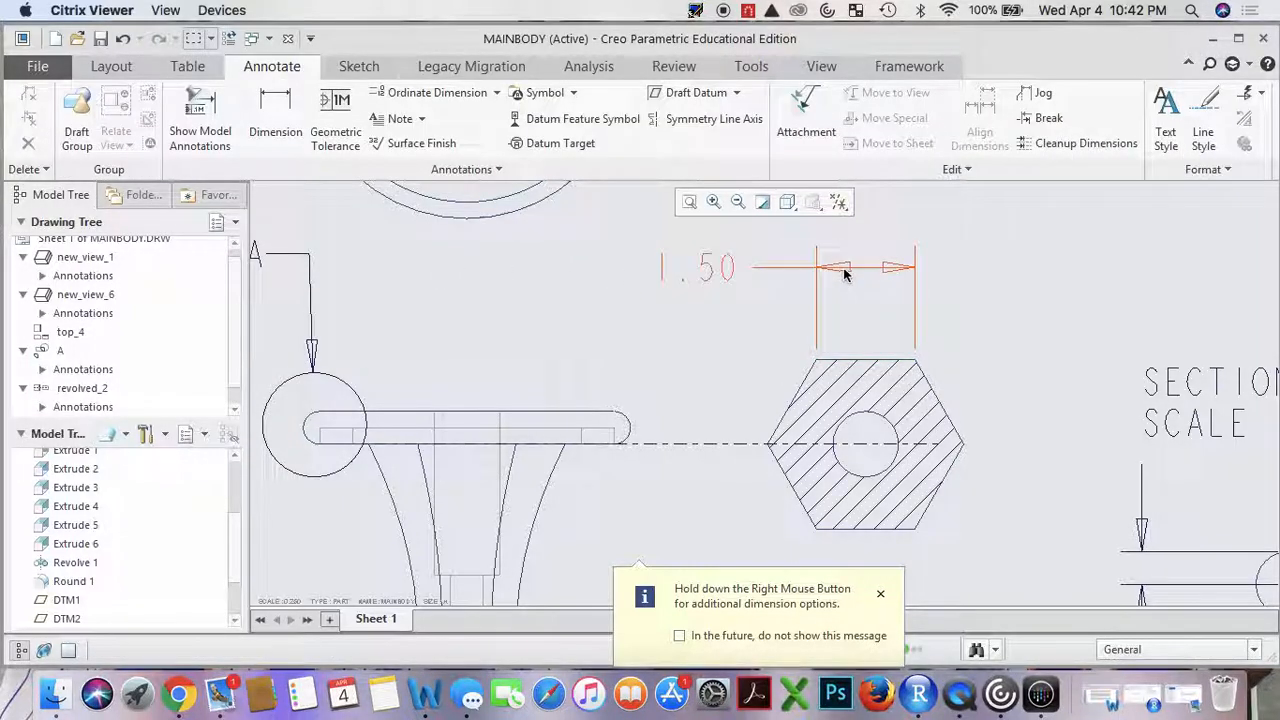
Flip the arrows of the larger hexagon's edge dimension so they point inward from outside the witness lines.
right_click(845, 272)
click(700, 349)
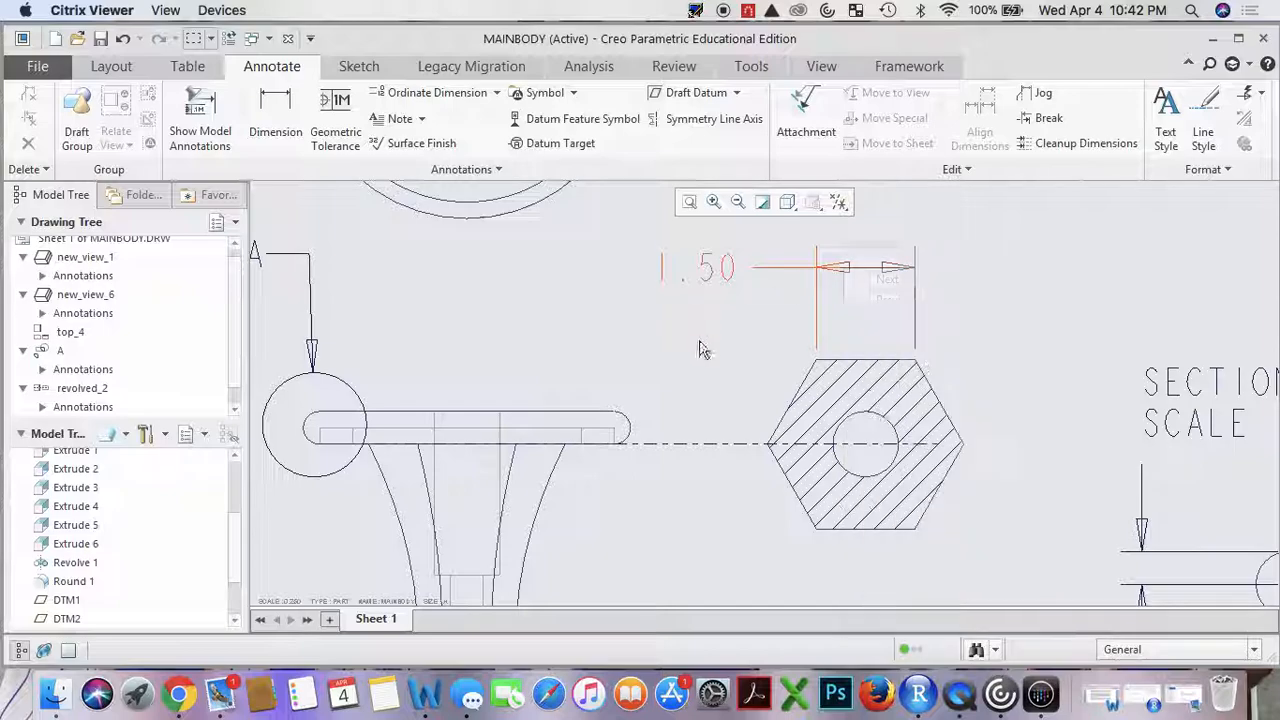
click(710, 264)
right_click(713, 270)
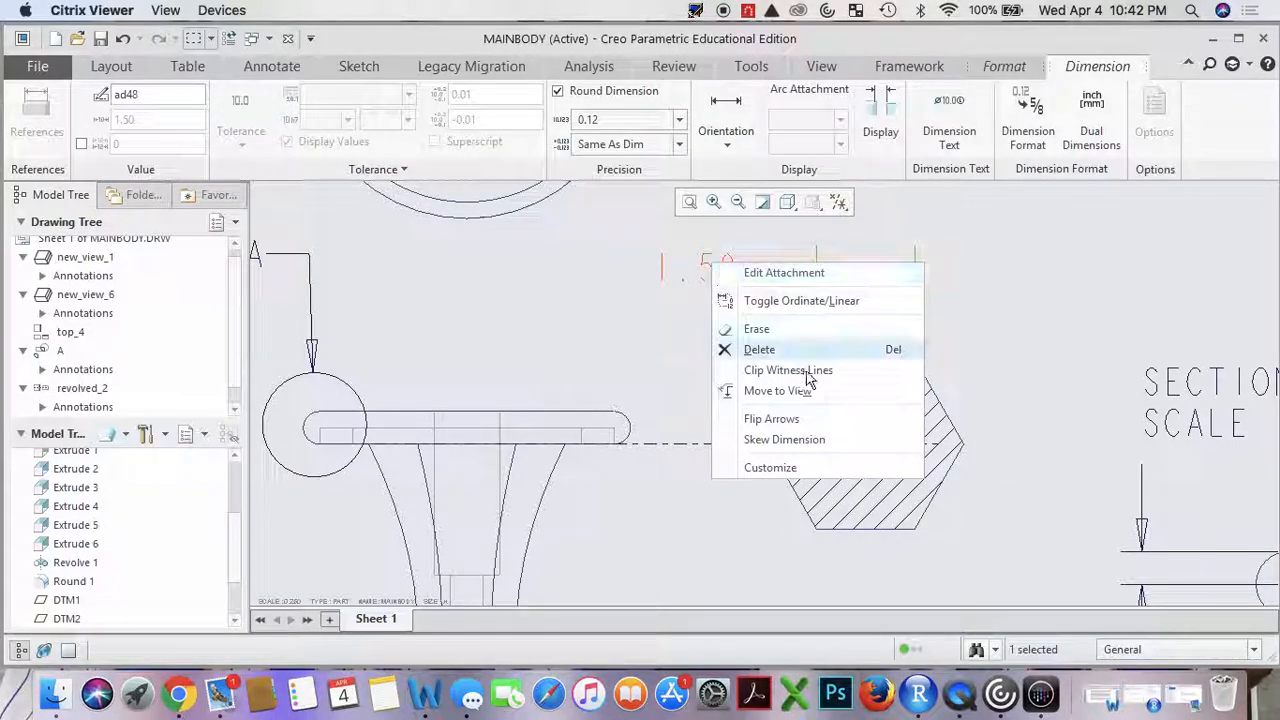
click(800, 417)
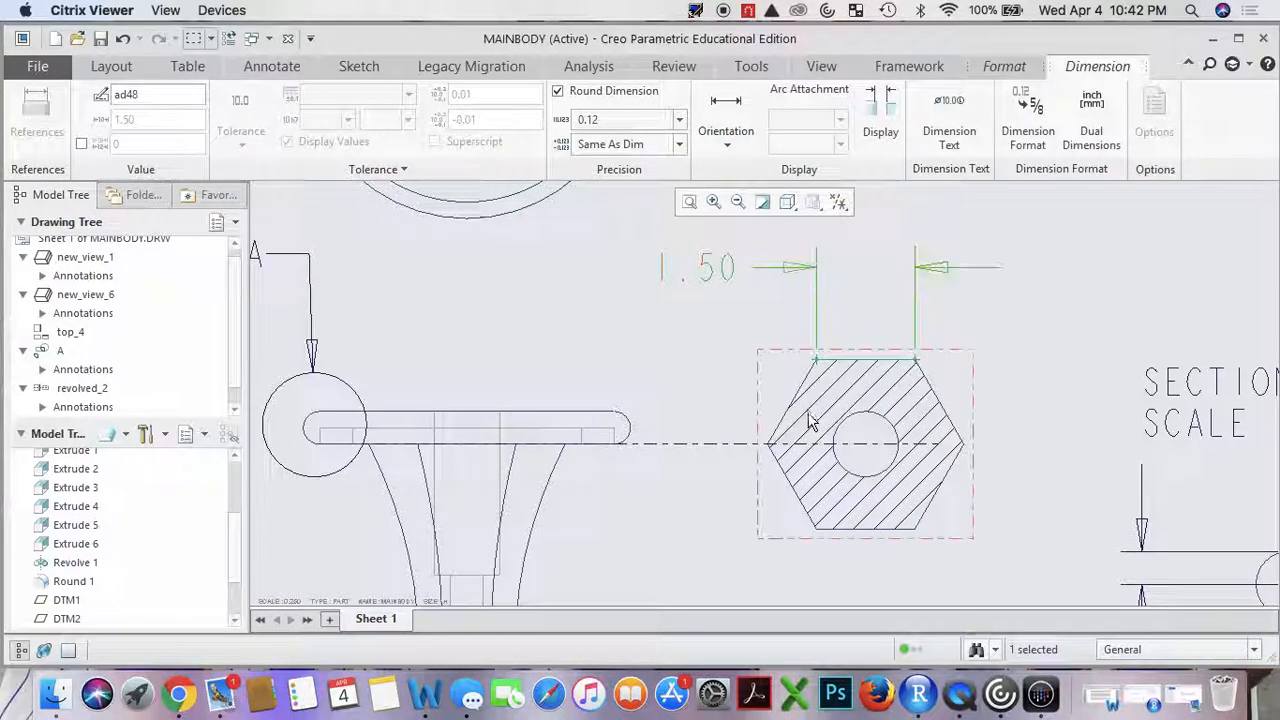
click(697, 350)
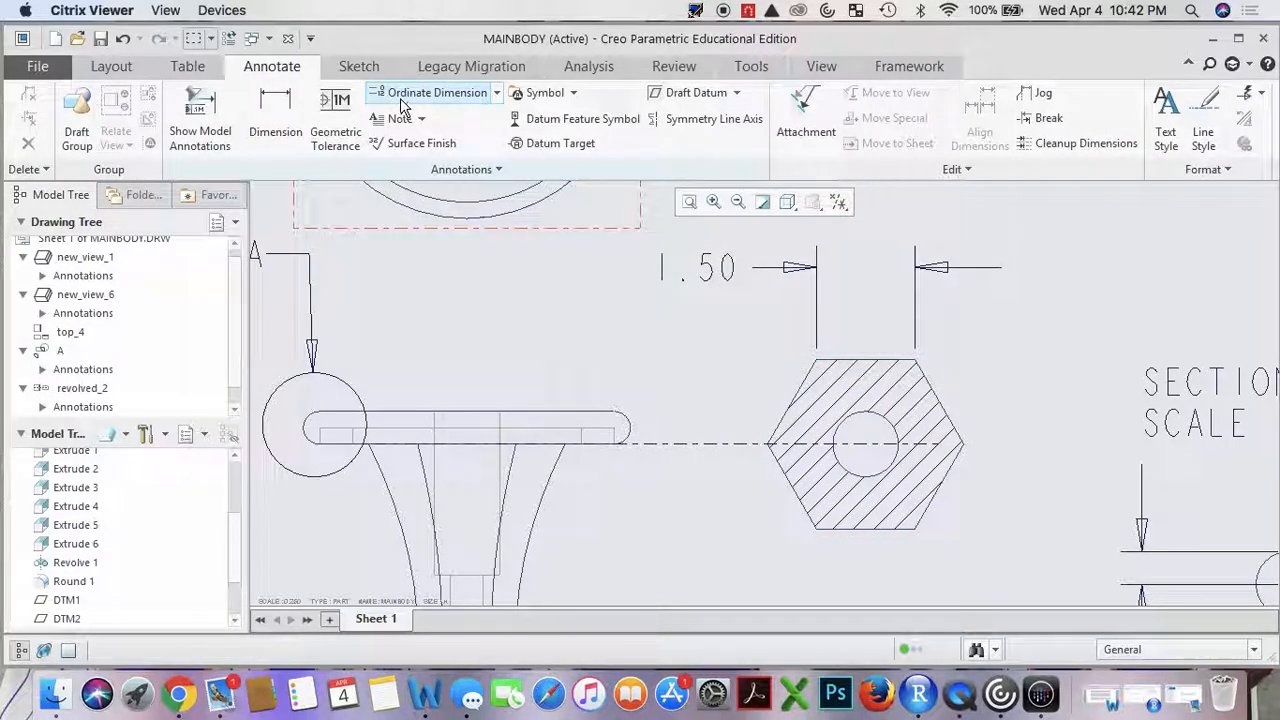
Show the model axes A_1 and A_4 as centerlines in the larger hexagonal revolved section.
click(935, 369)
click(200, 115)
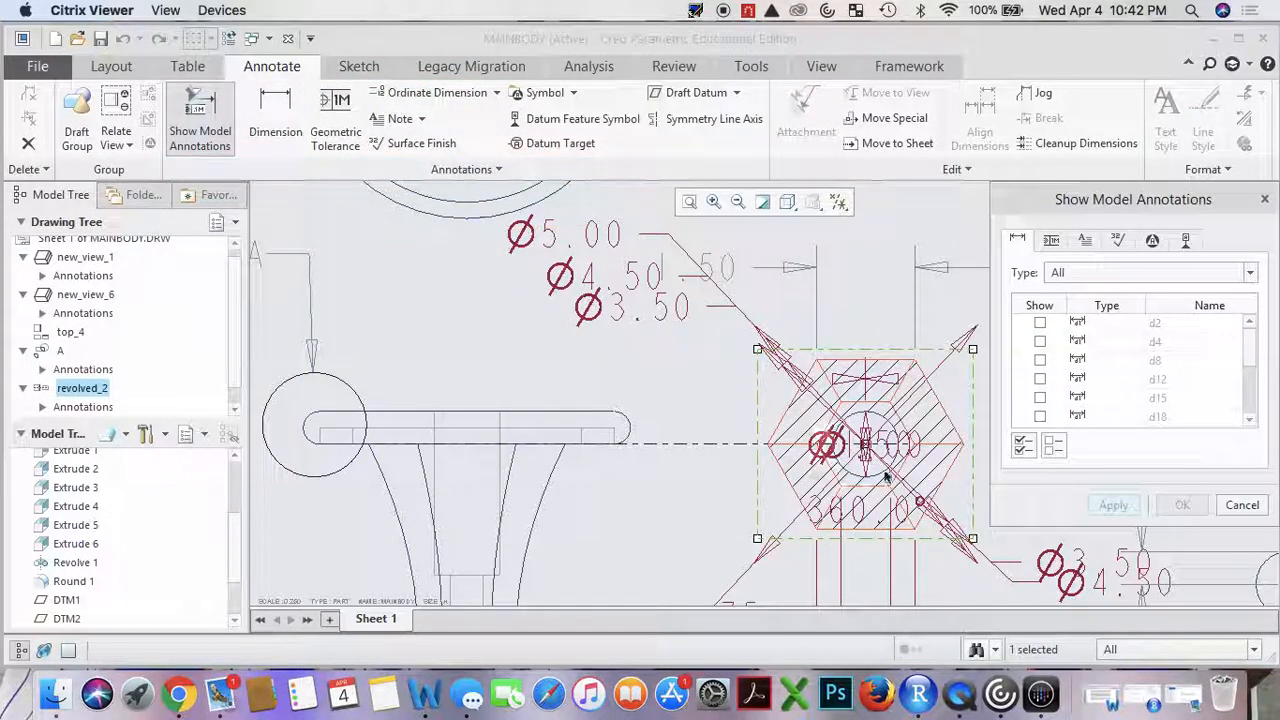
click(1185, 240)
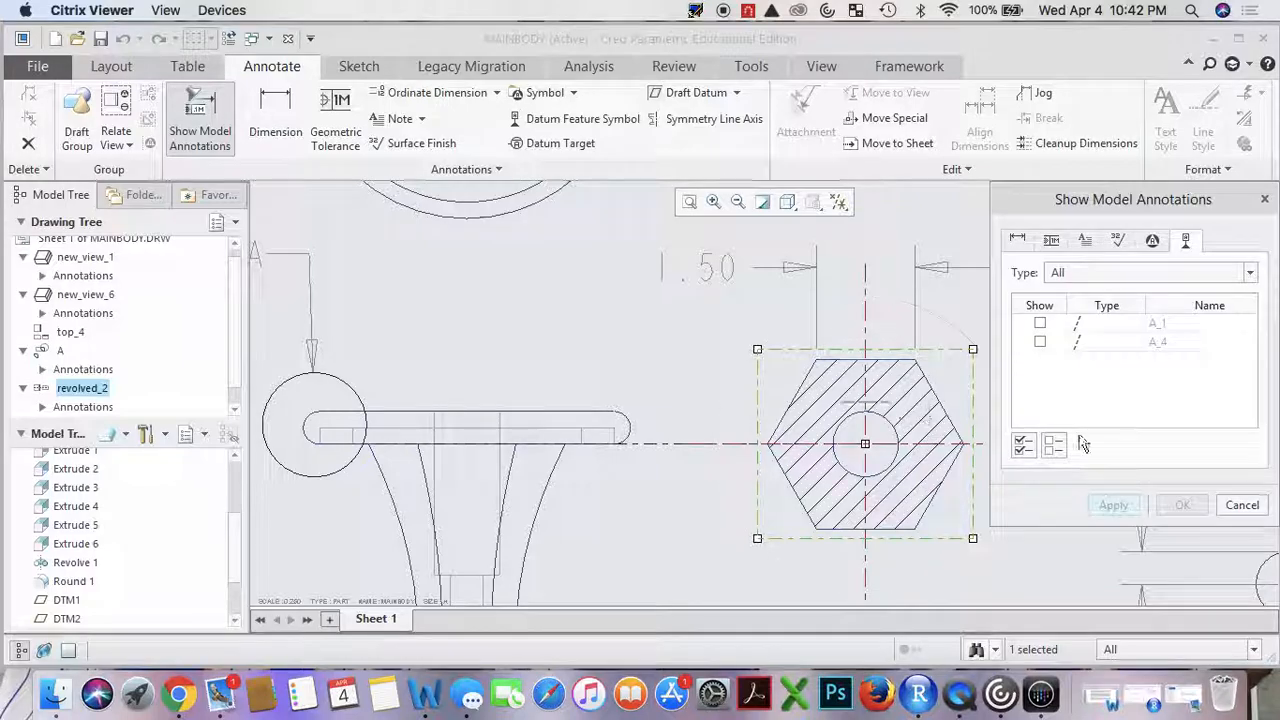
click(1040, 323)
click(1040, 341)
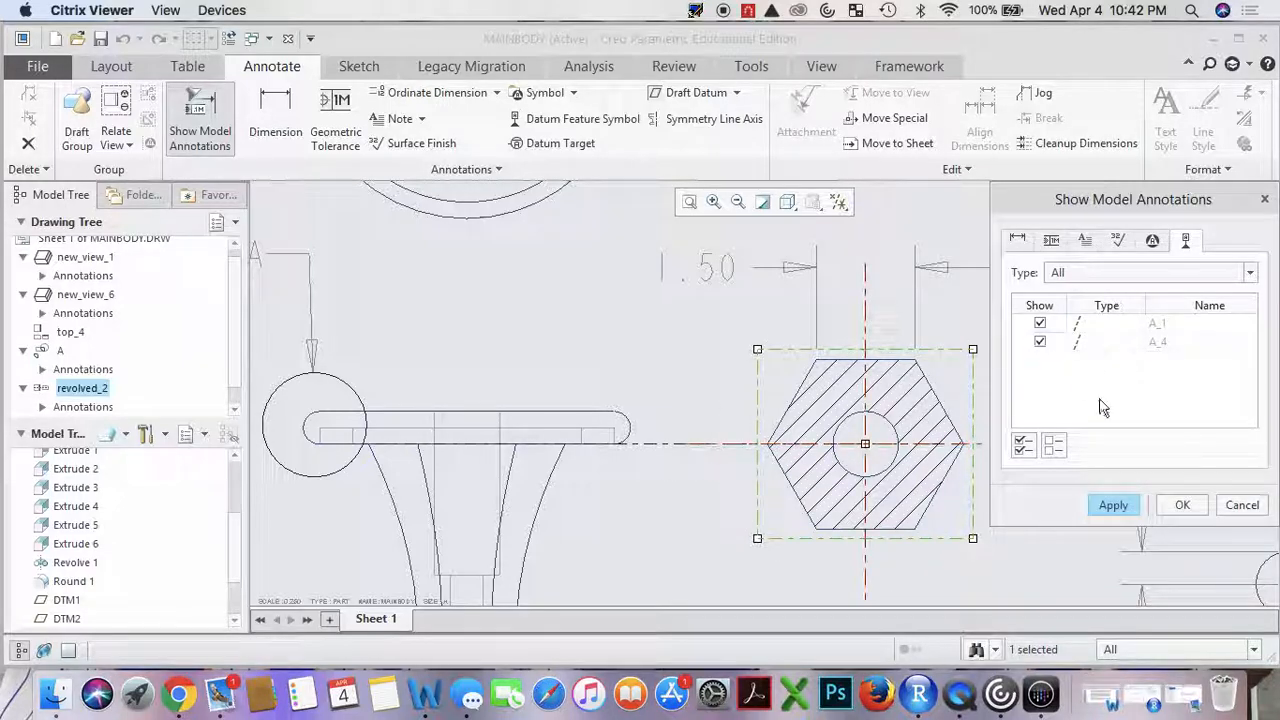
click(1183, 506)
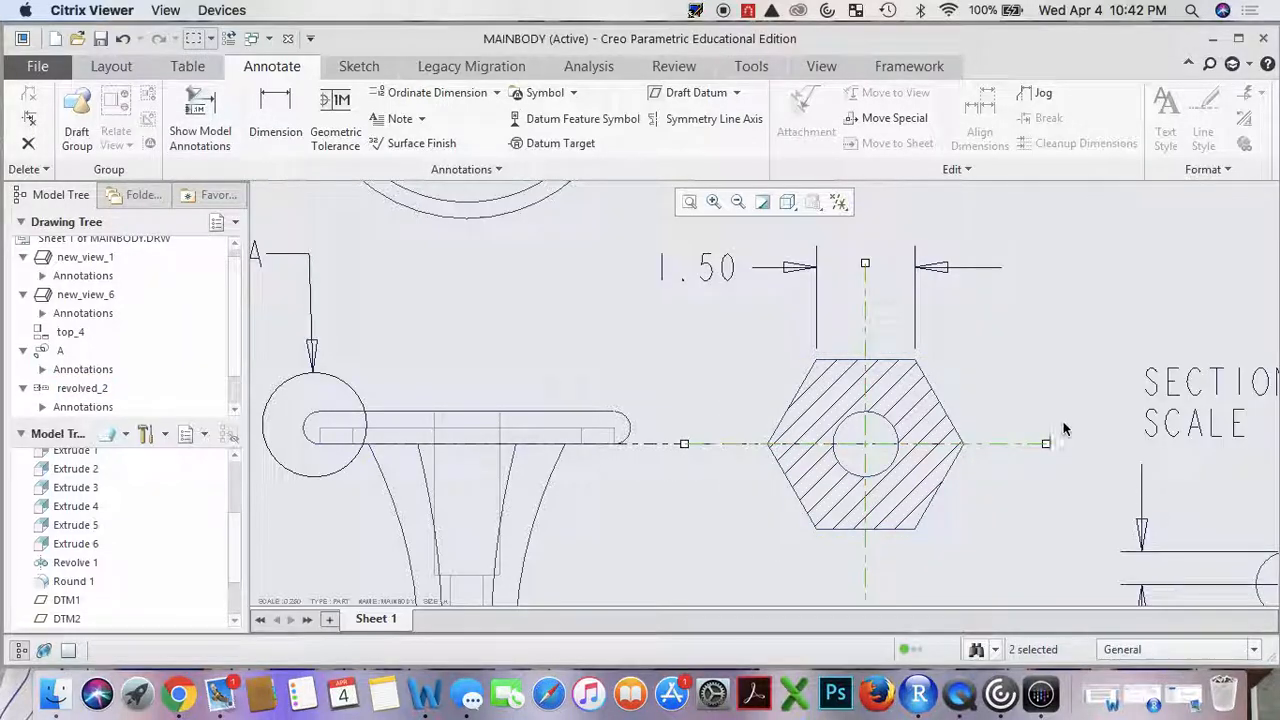
click(866, 308)
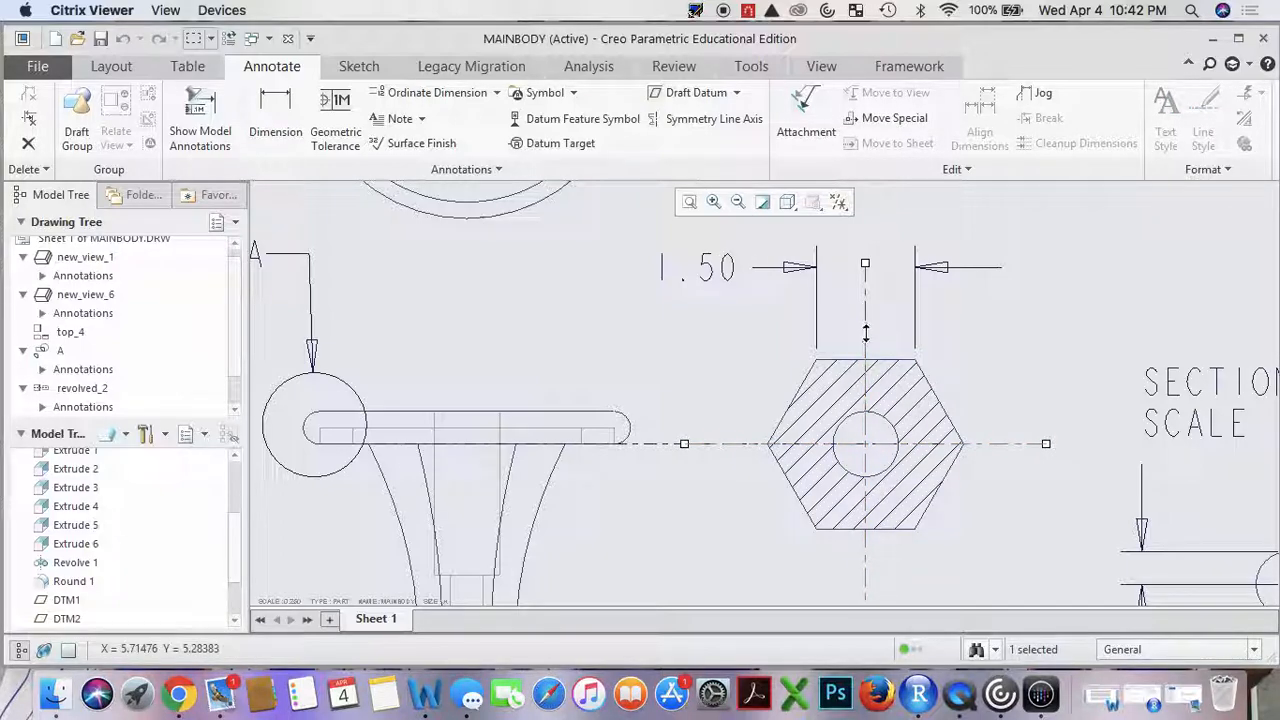
drag(866, 333, 866, 334)
Dimension the hole in the larger hexagonal section as a diameter, placing the text below and right of the hexagon.
scroll(1005, 378, up, 4)
scroll(969, 468, down, 2)
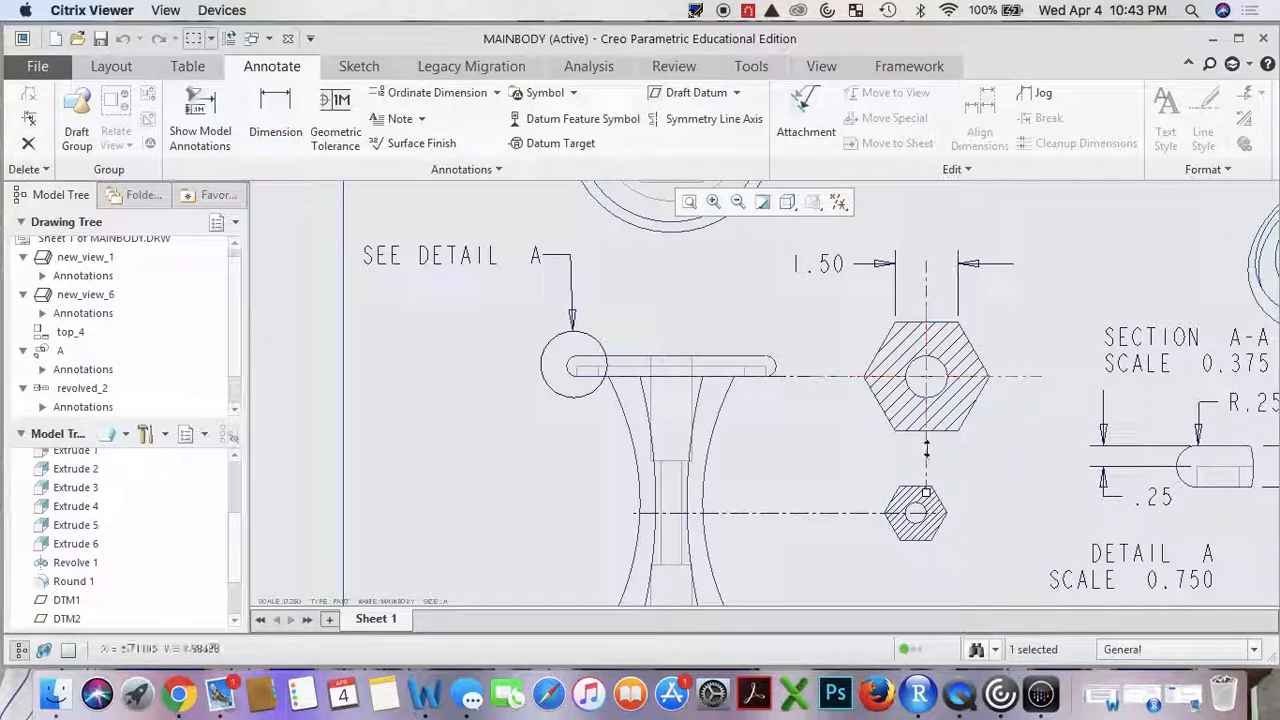
click(275, 112)
click(941, 389)
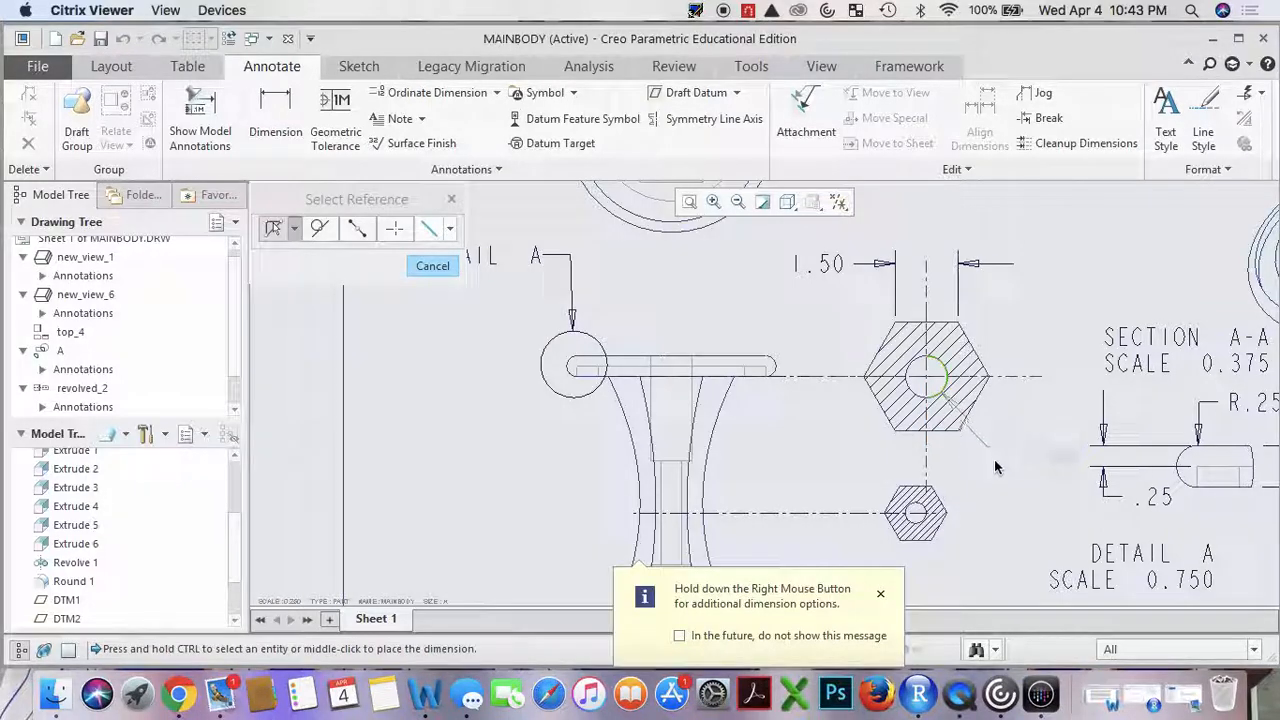
middle_click(979, 467)
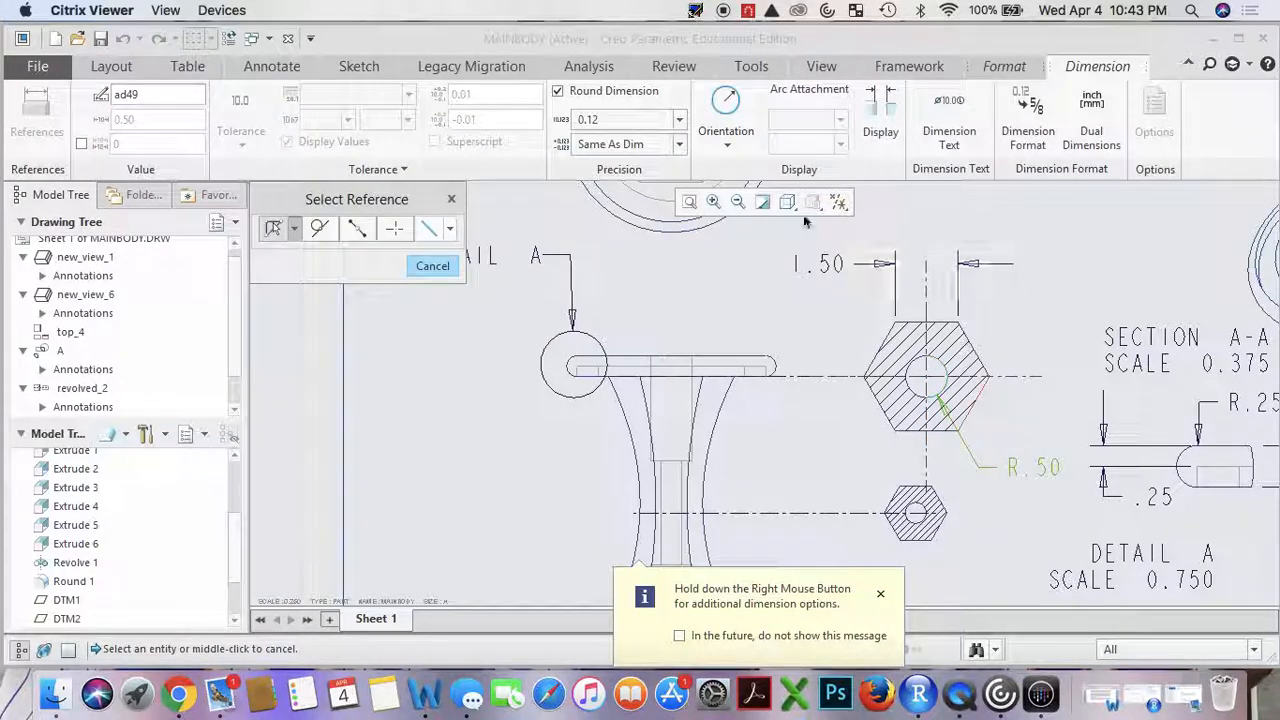
click(740, 150)
click(738, 166)
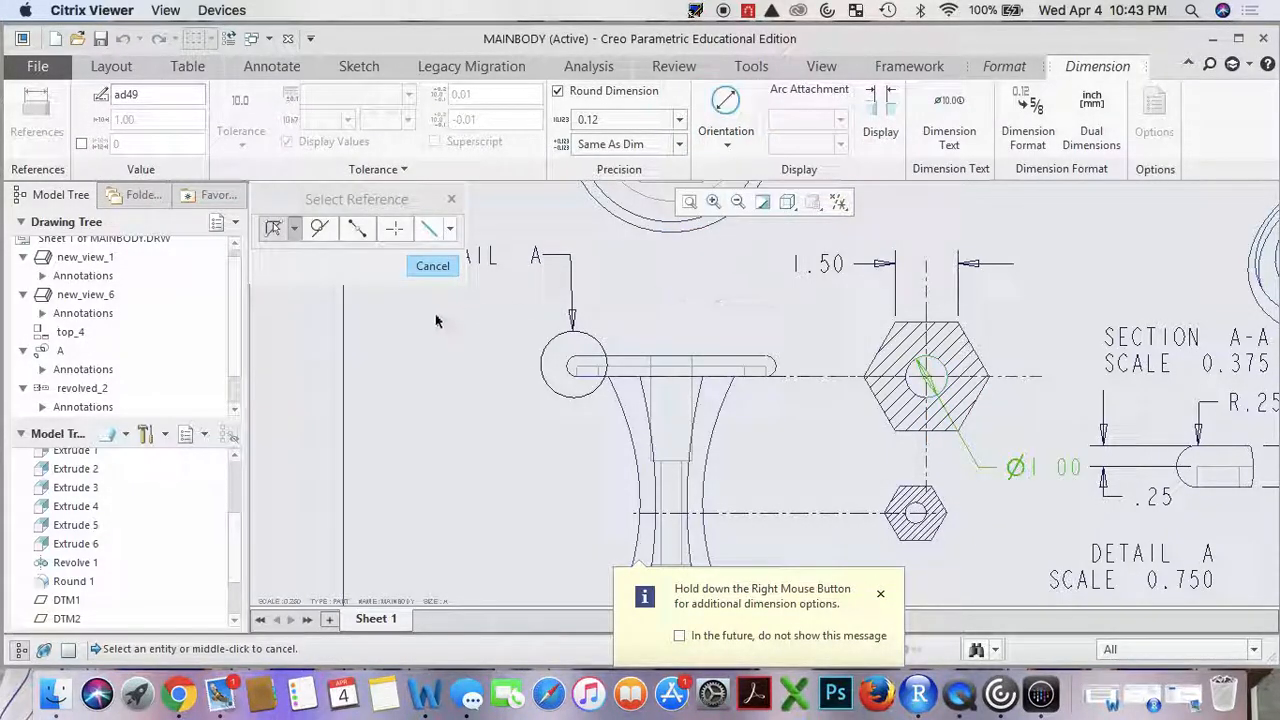
click(432, 265)
Flip the arrows of the larger section's hole diameter dimension and move its text slightly closer to the hexagon.
click(1068, 470)
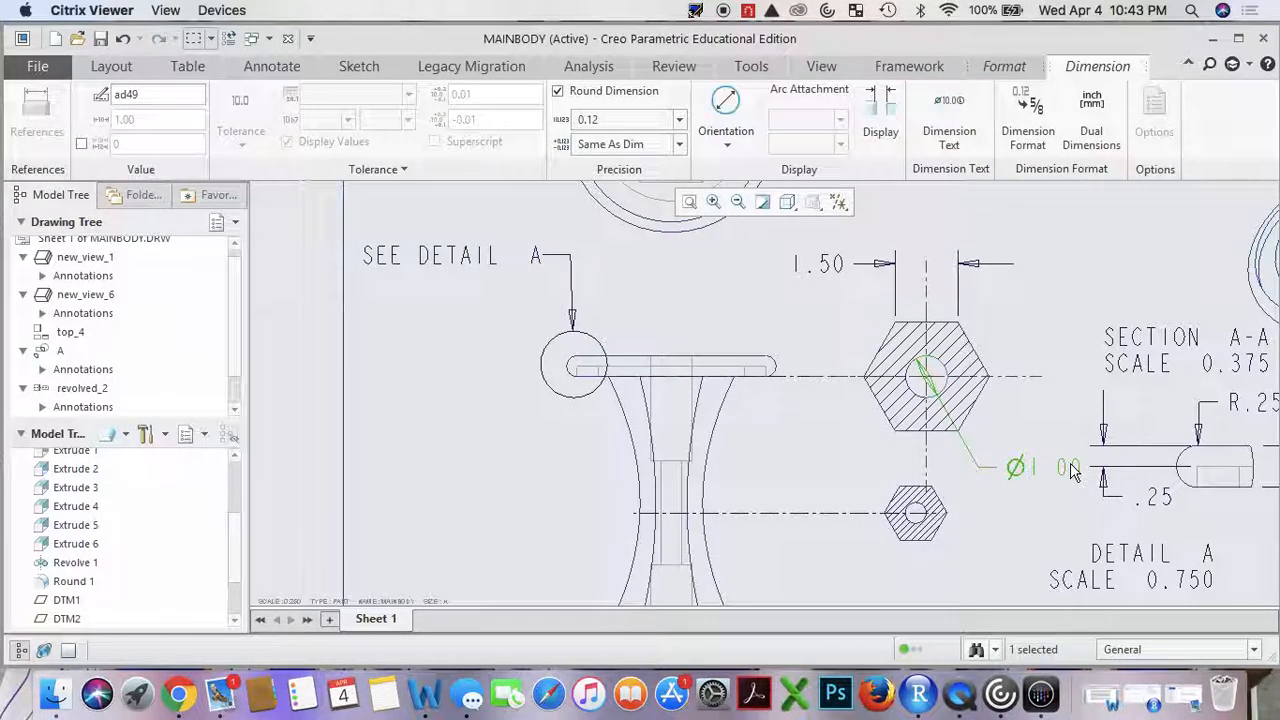
right_click(1070, 470)
click(1128, 402)
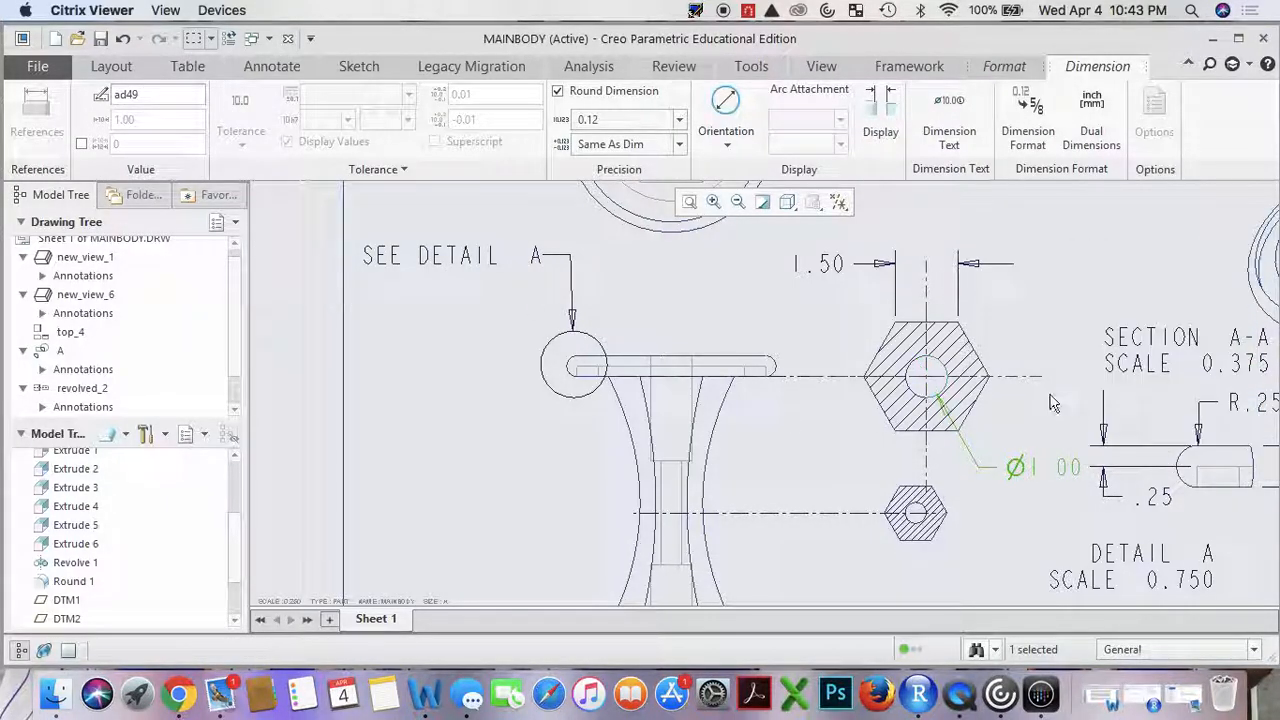
click(1050, 404)
click(1033, 465)
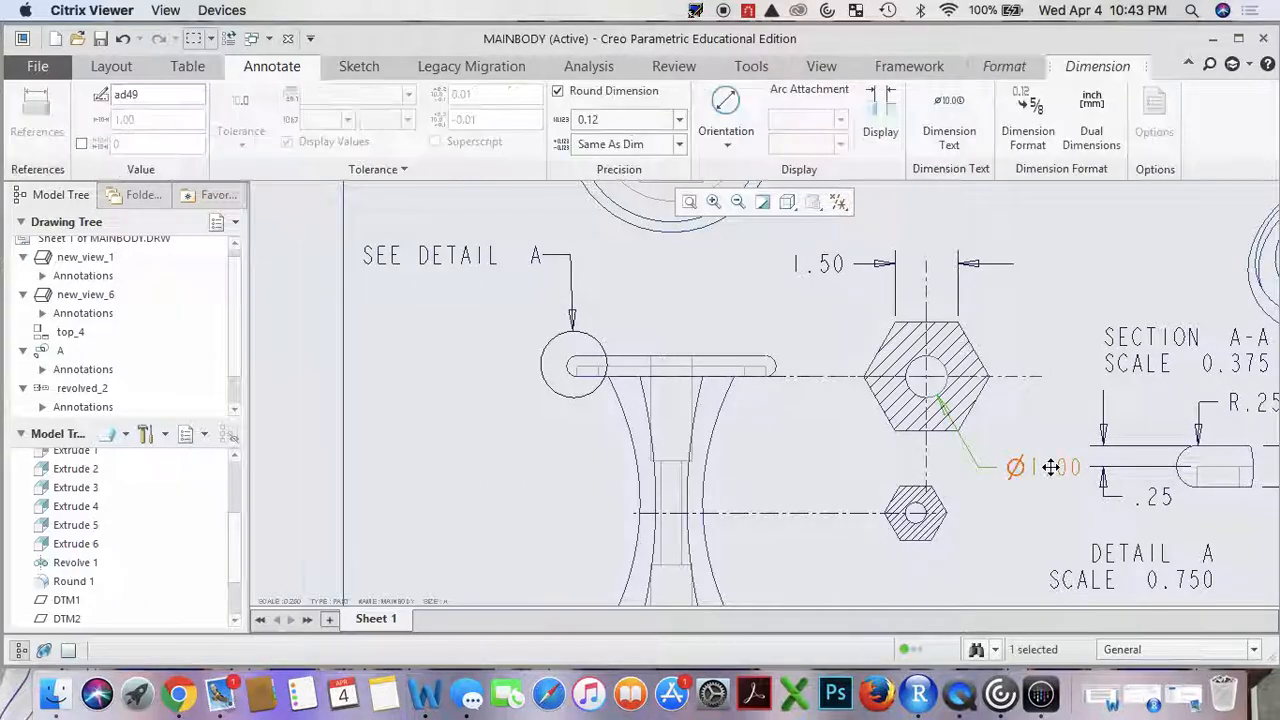
drag(1033, 465, 1010, 449)
click(1010, 425)
Shorten the lower end of the larger hexagon's vertical centerline so it stops above the smaller section.
scroll(990, 450, down, 2)
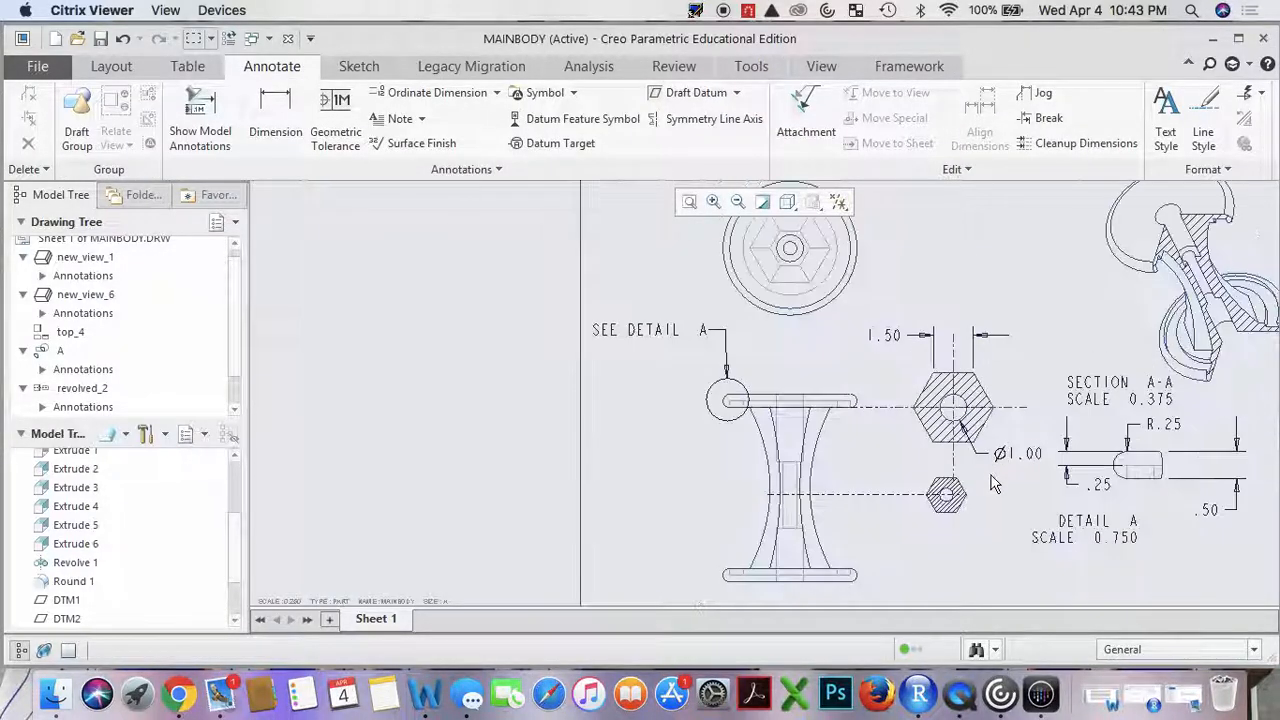
click(949, 474)
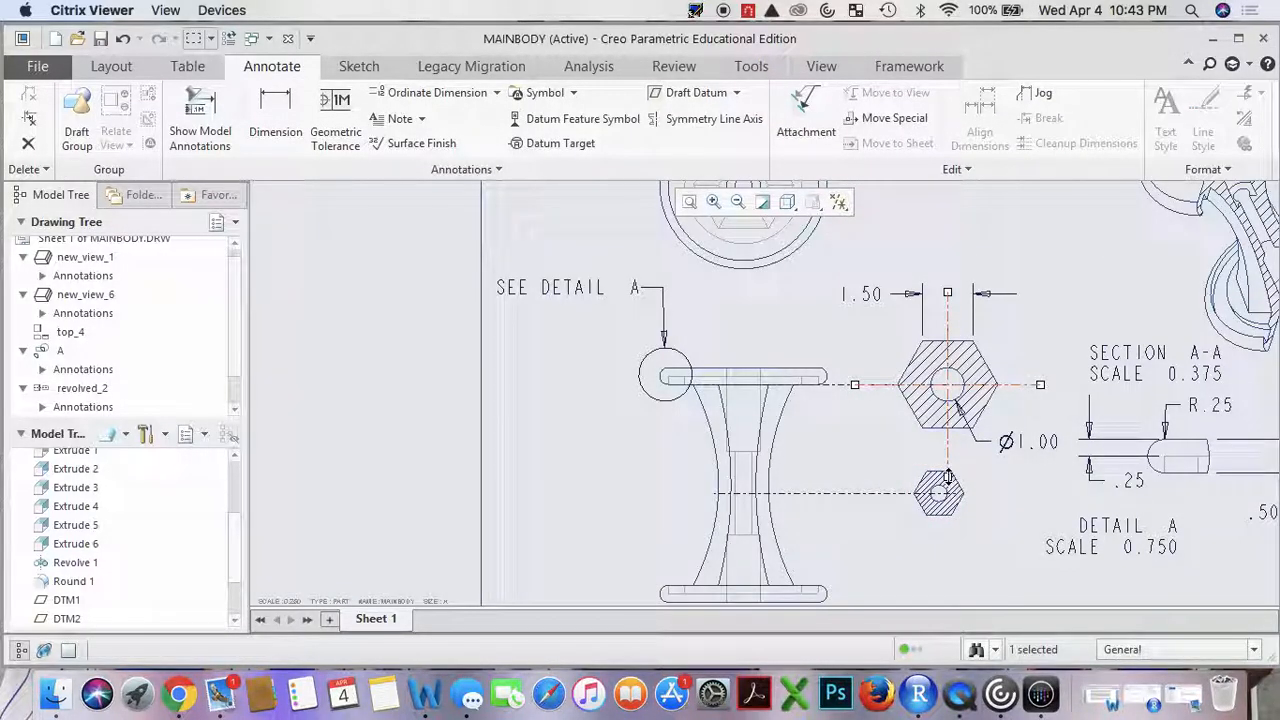
drag(950, 455, 951, 443)
click(1007, 491)
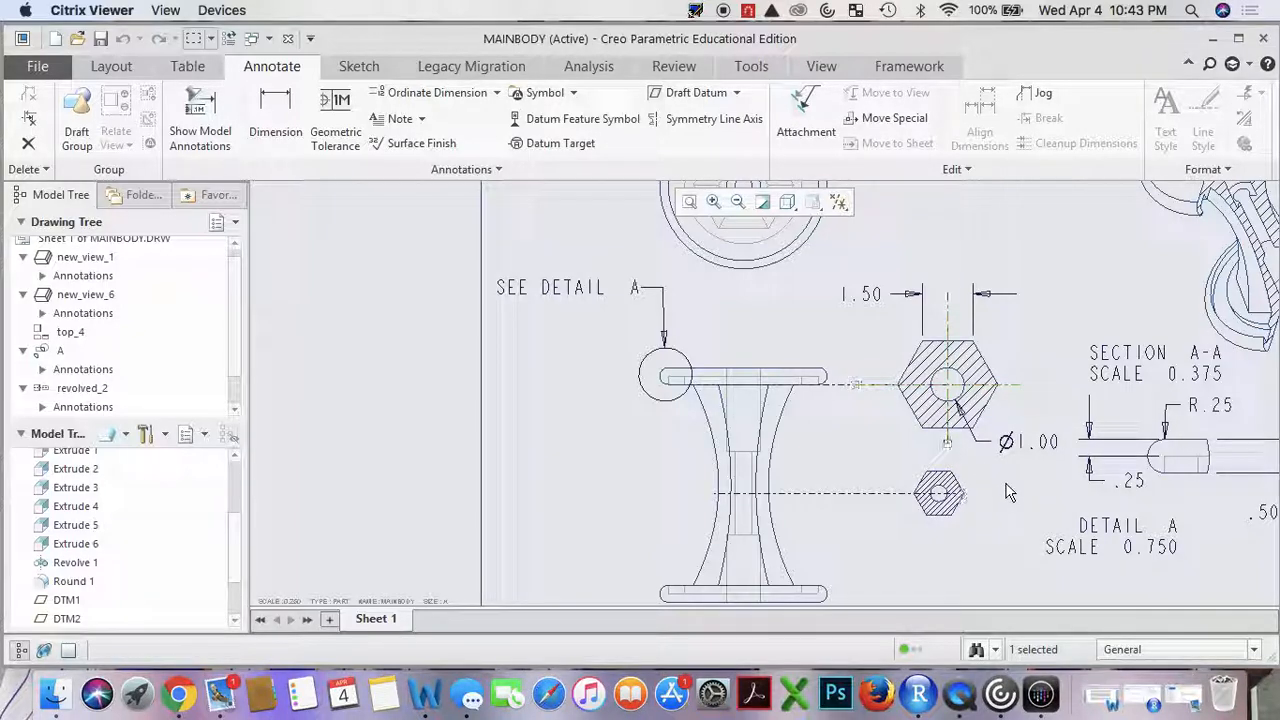
Show the model axes A_1 and A_4 as centerlines in the smaller hexagonal revolved section.
click(950, 483)
click(200, 115)
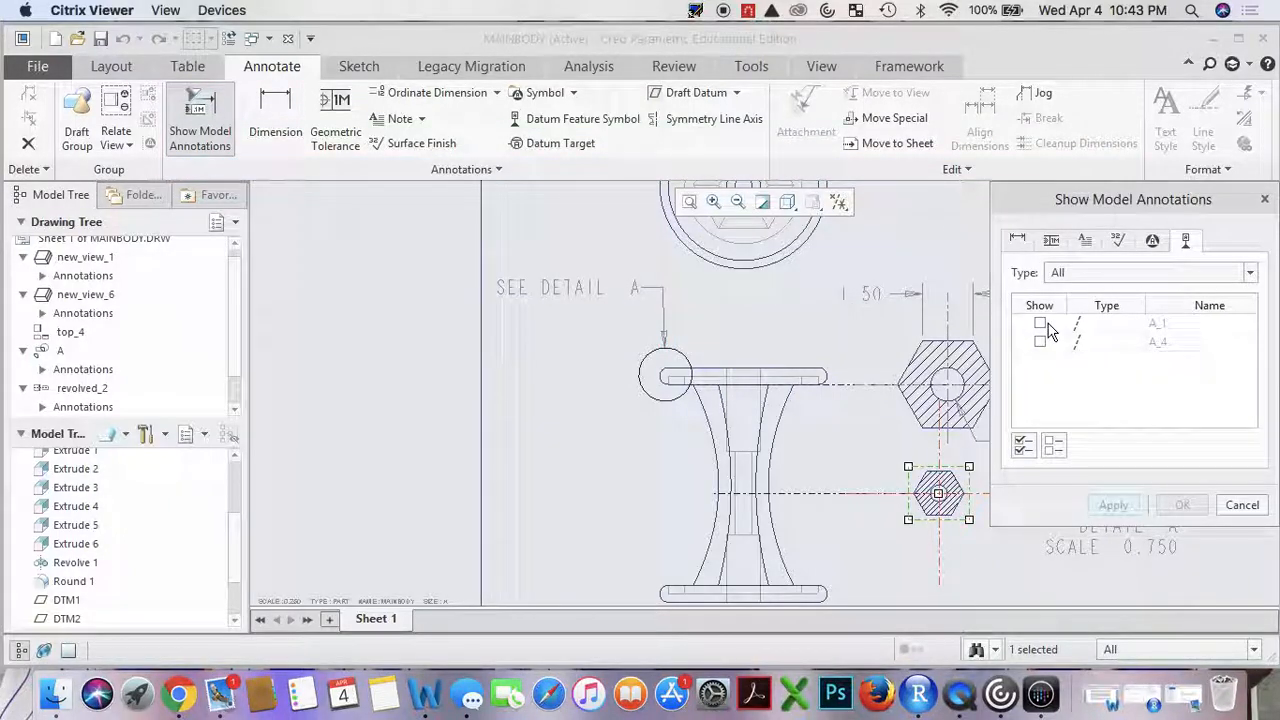
click(1040, 341)
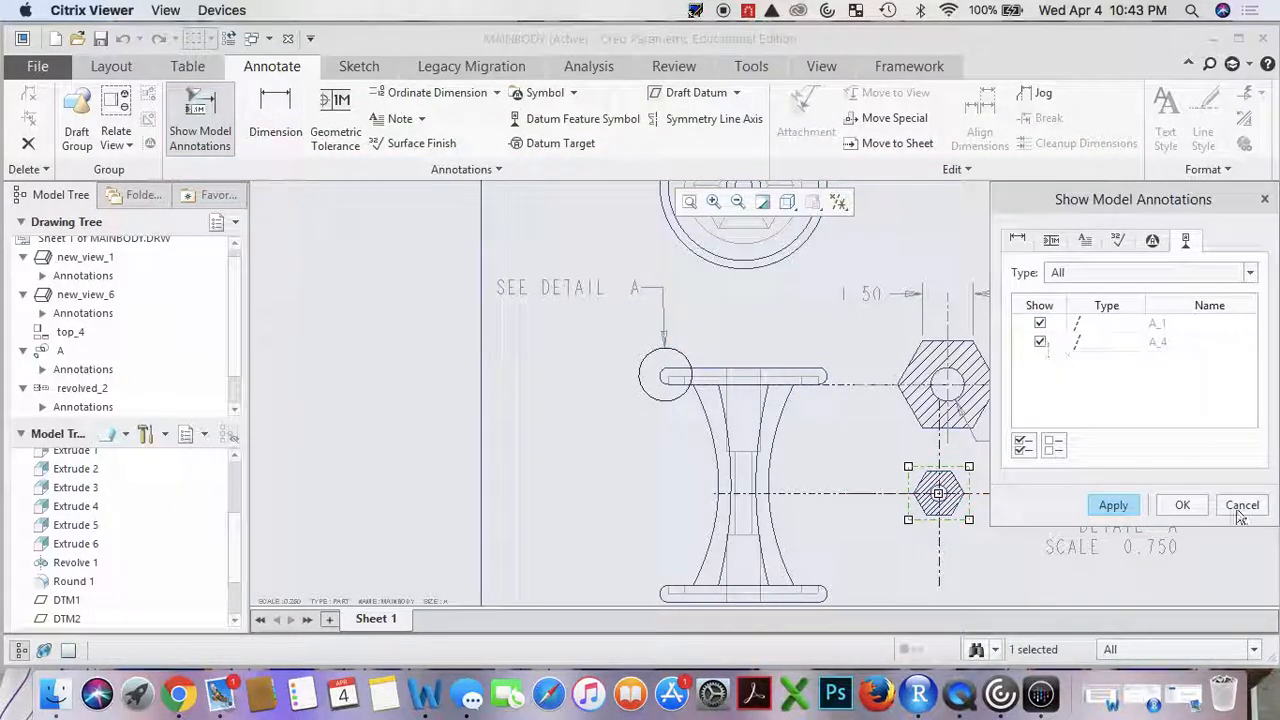
click(1183, 505)
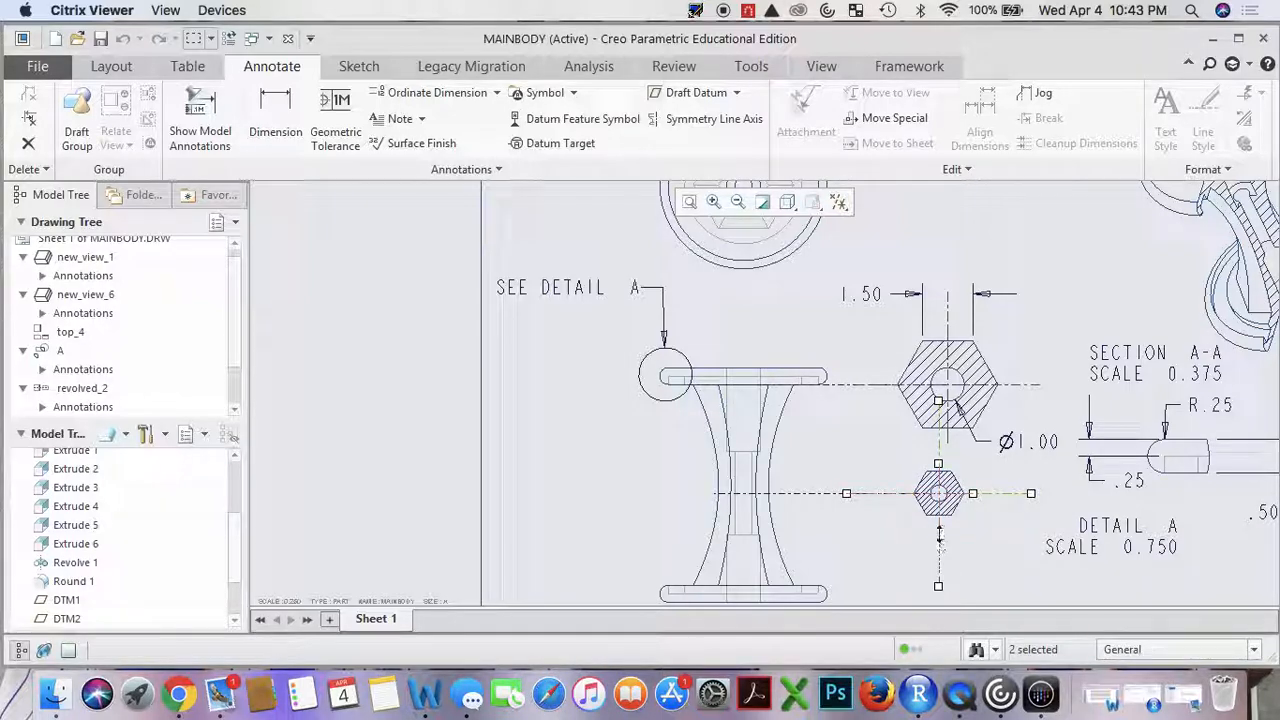
click(997, 547)
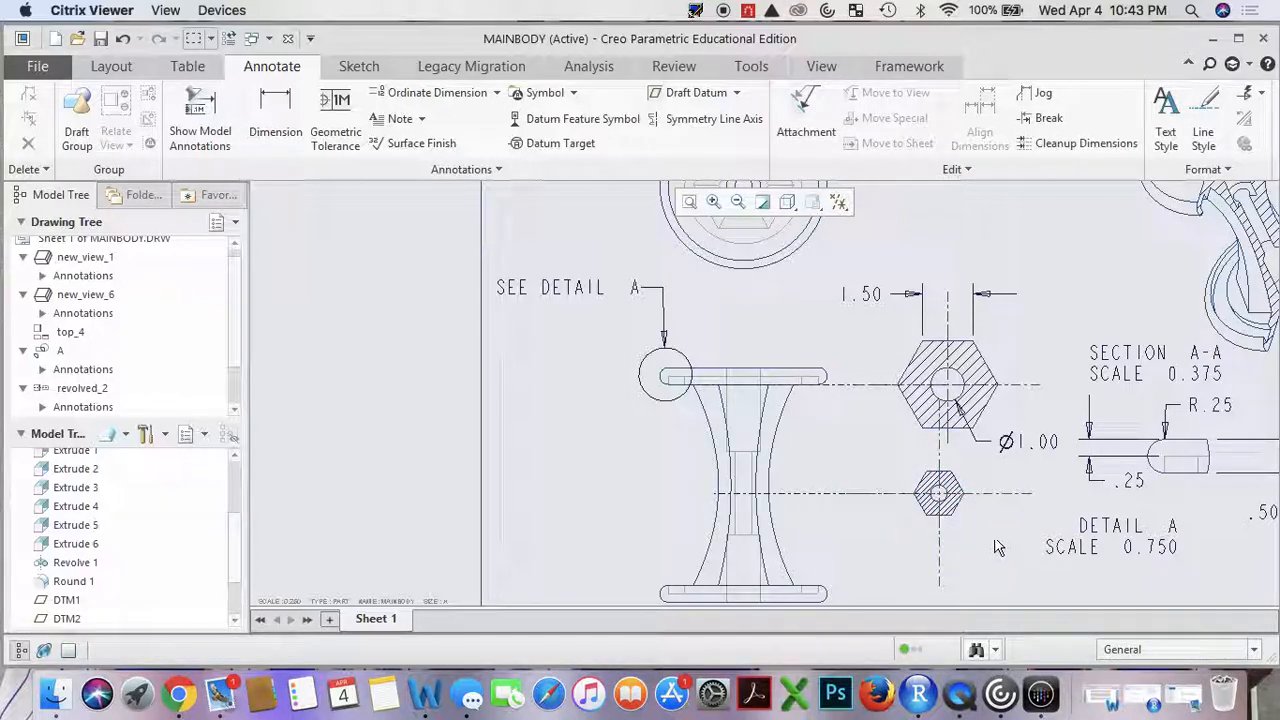
Shorten the smaller hexagon's centerlines so the lower vertical end and right horizontal end stop just outside the outline.
click(941, 590)
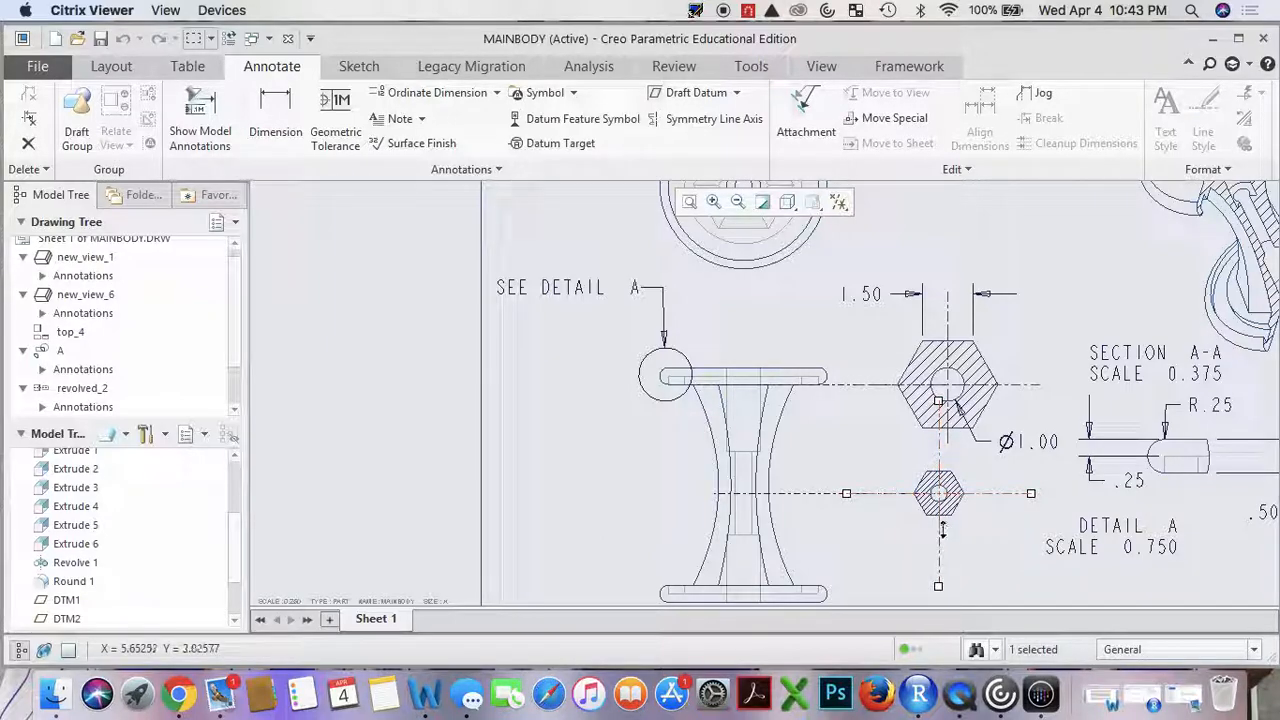
click(1031, 505)
click(1027, 493)
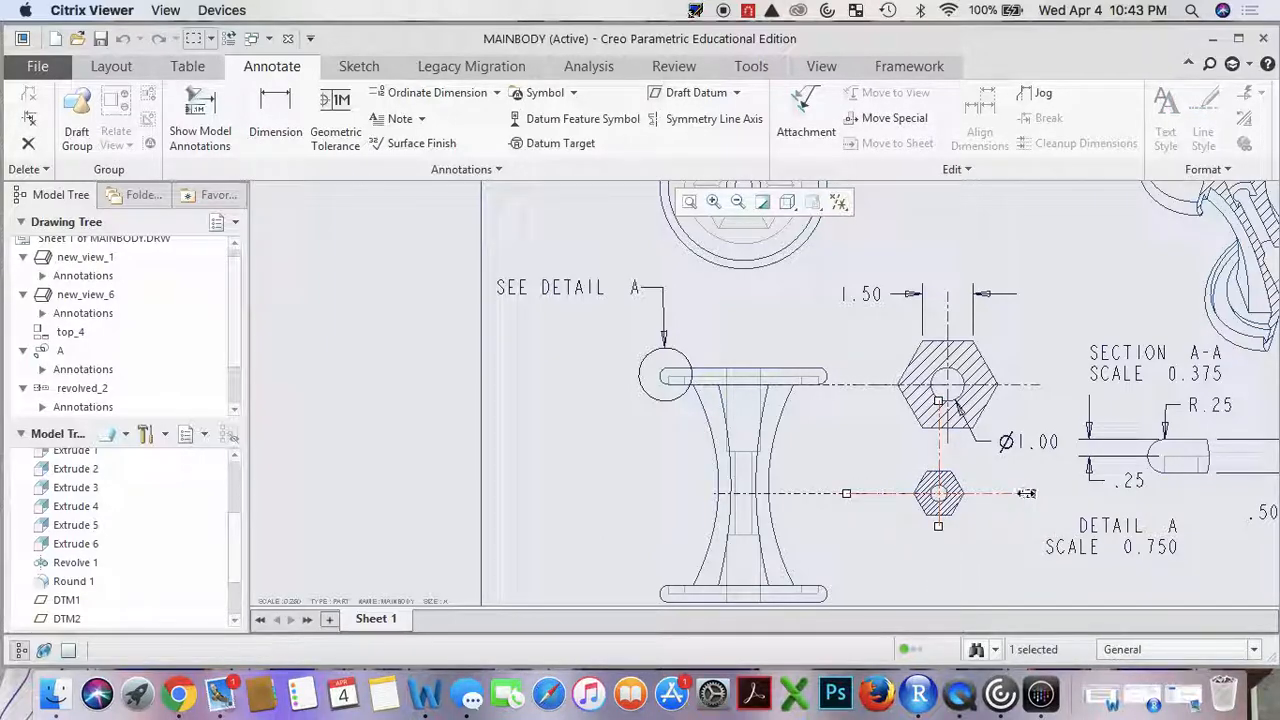
click(1033, 503)
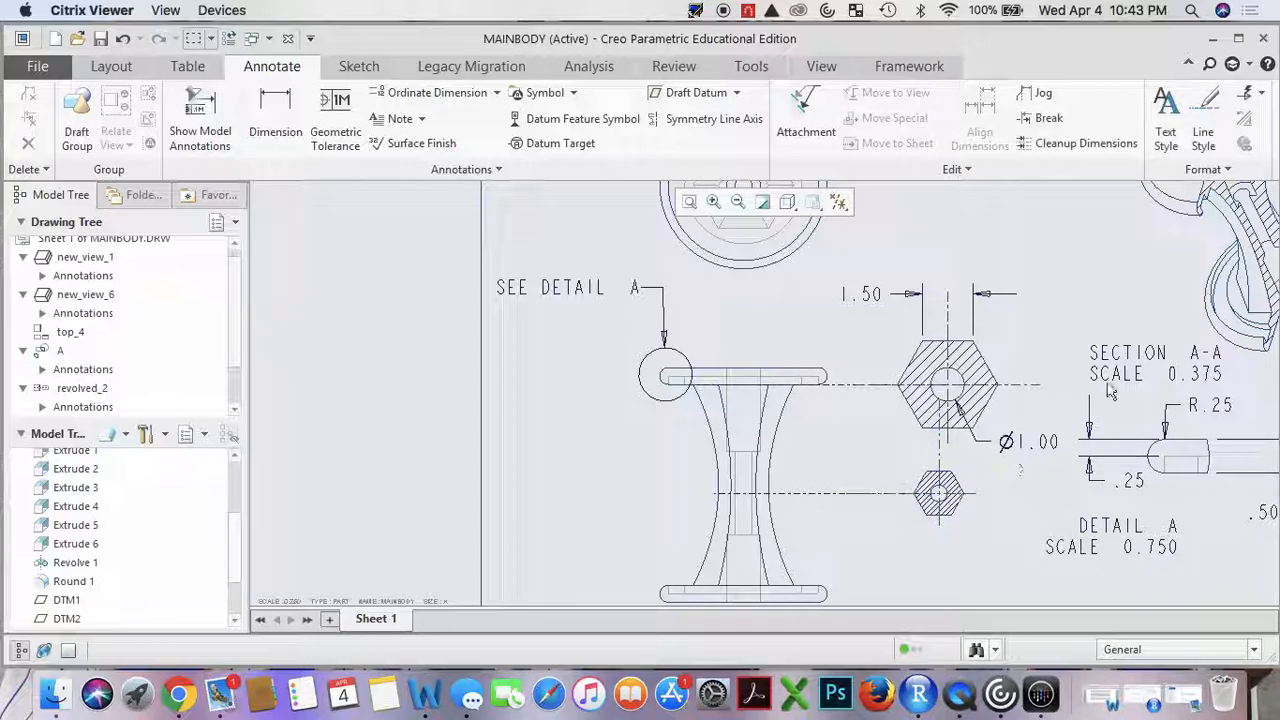
Dimension the bottom flat edge of the smaller hexagonal section, placing the text below and left of it.
click(275, 110)
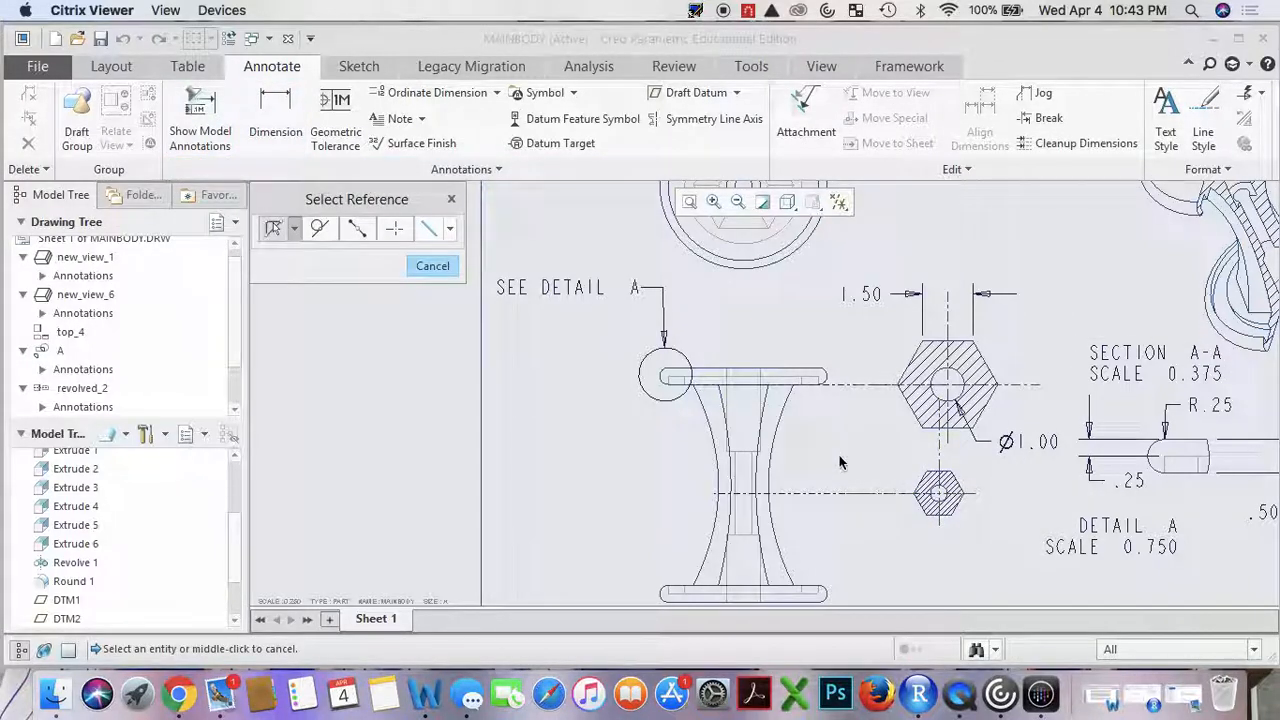
click(942, 515)
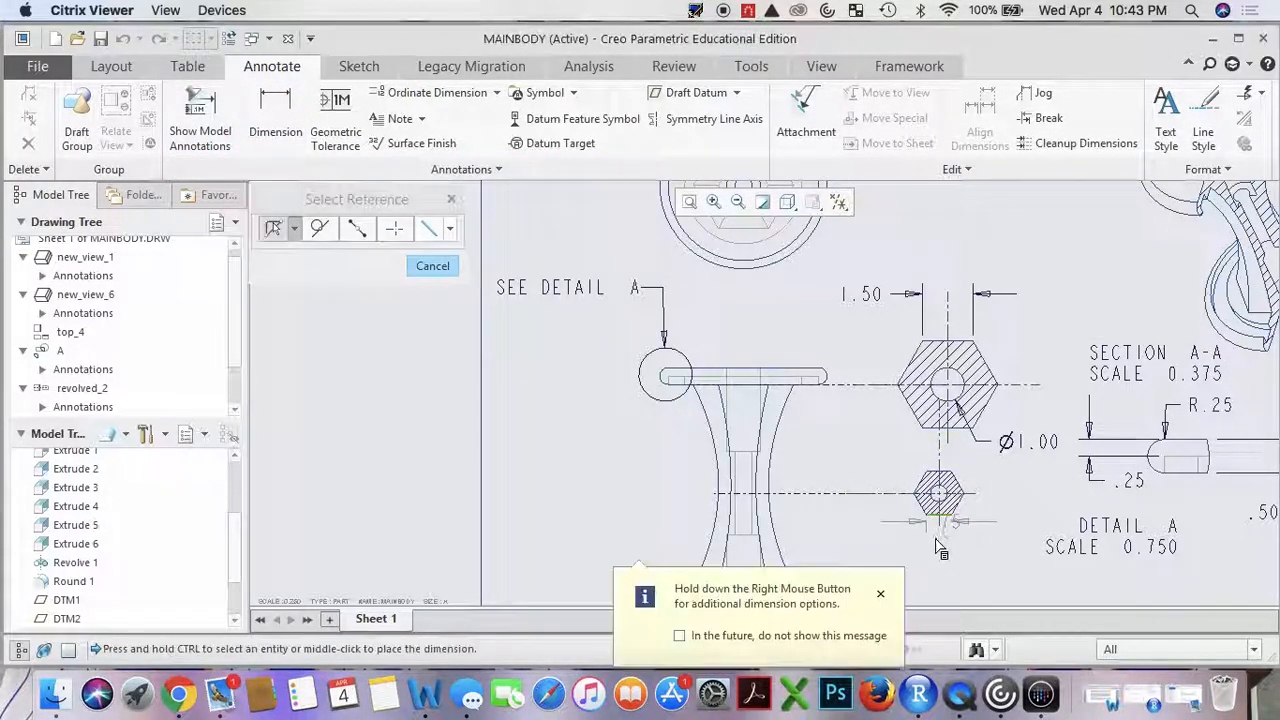
middle_click(882, 548)
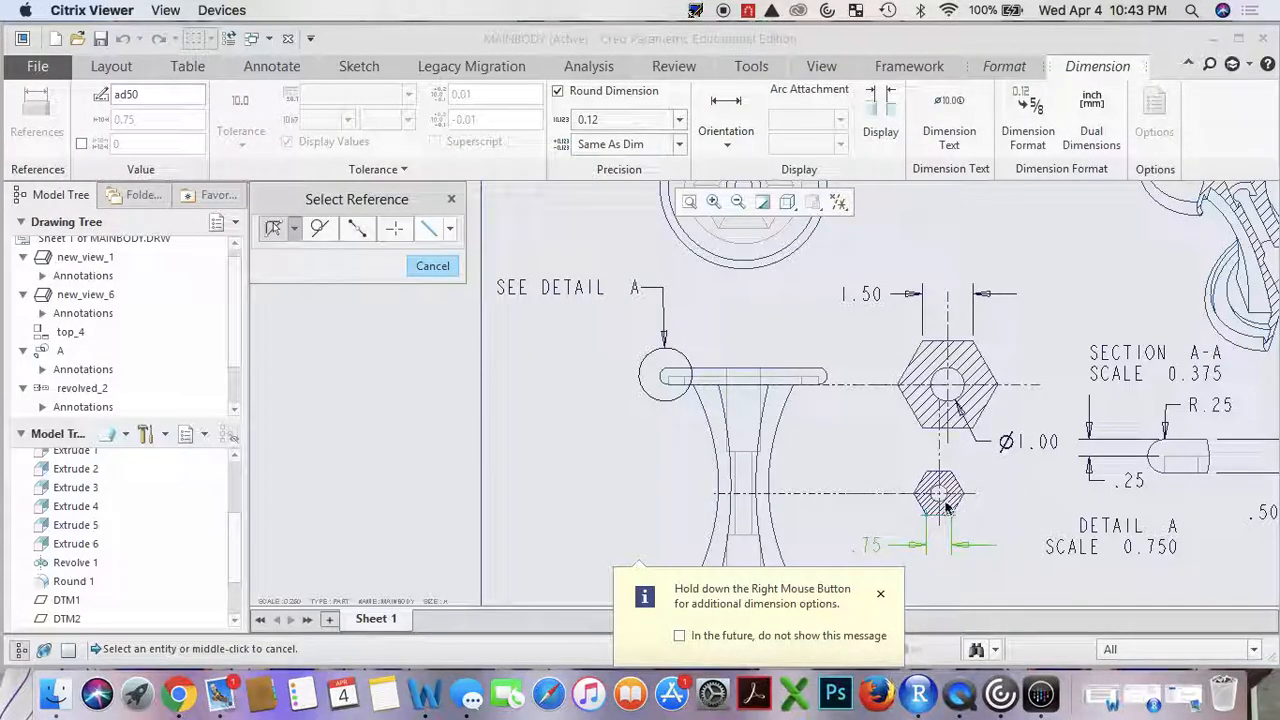
middle_click(994, 519)
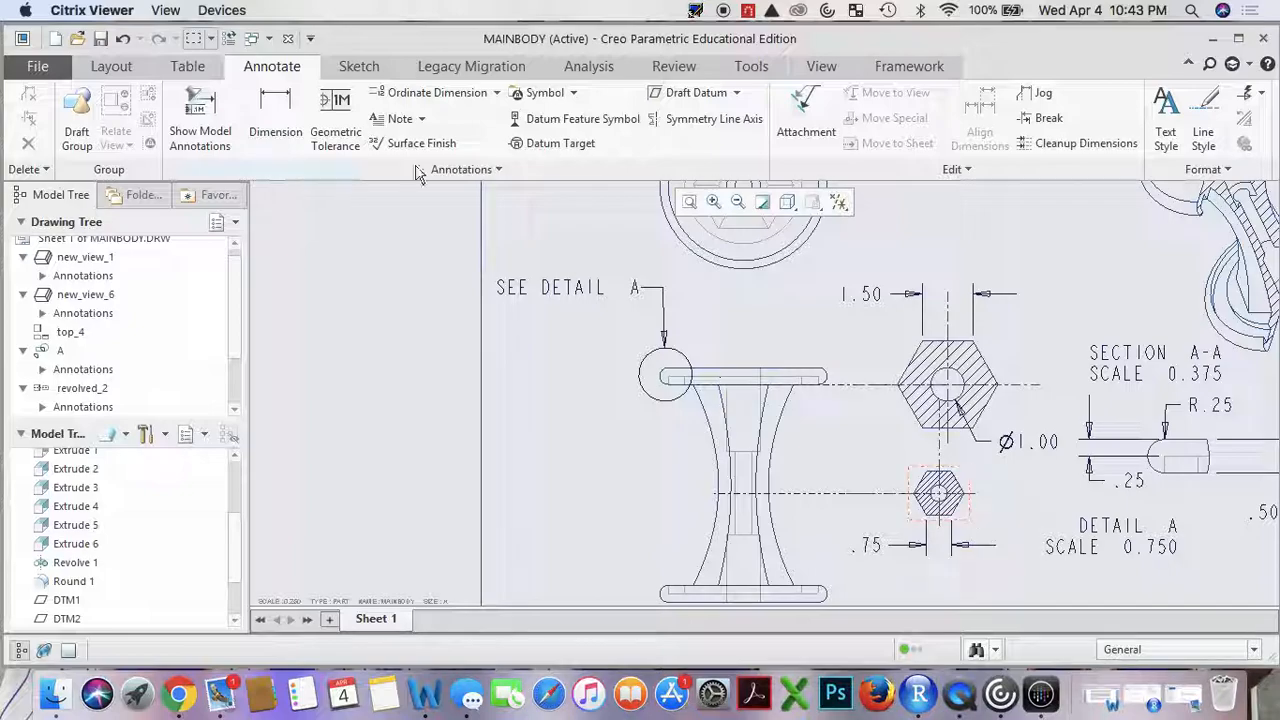
Dimension the hole in the smaller hexagonal section as a diameter, placing the text below and right of the hexagon.
click(278, 120)
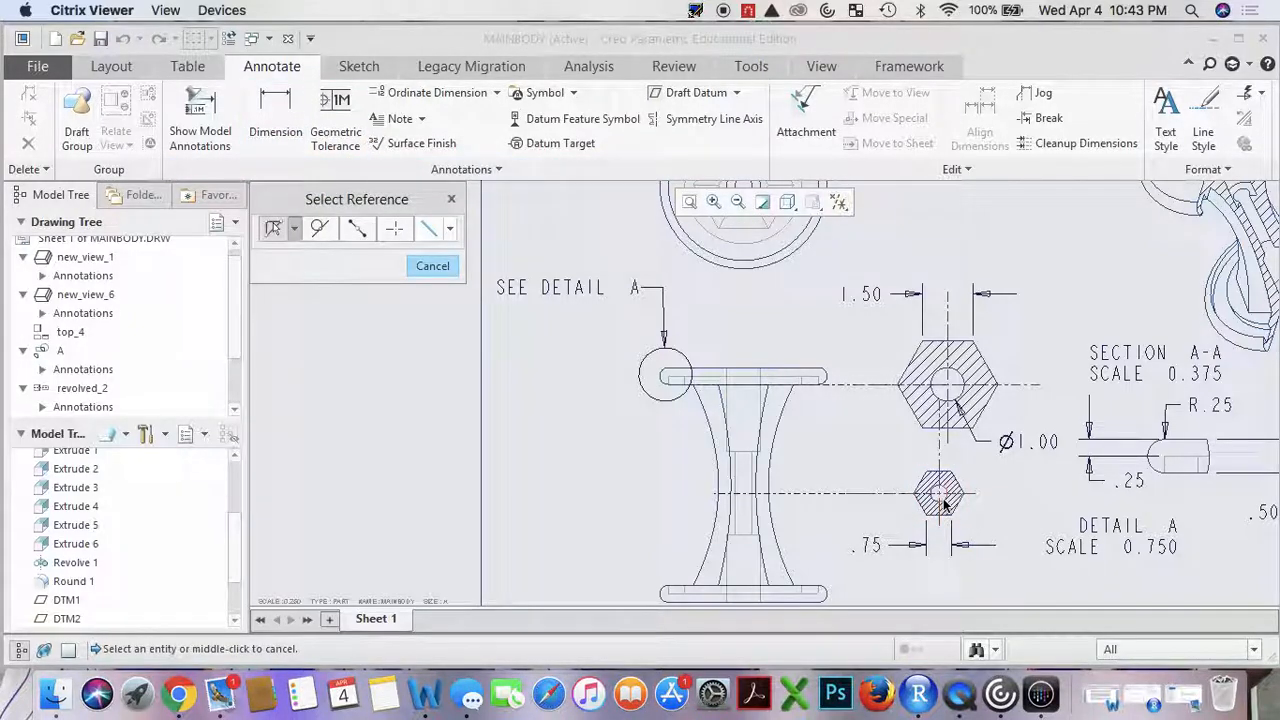
middle_click(999, 520)
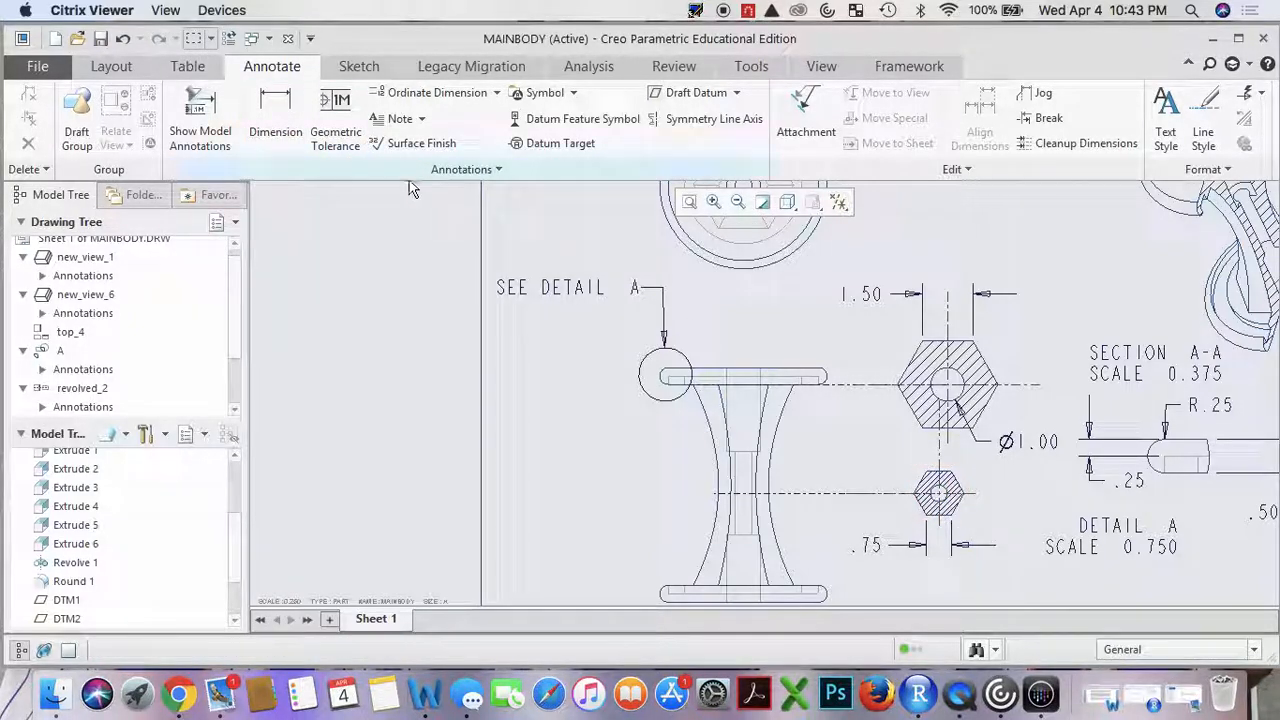
click(276, 115)
scroll(870, 458, up, 4)
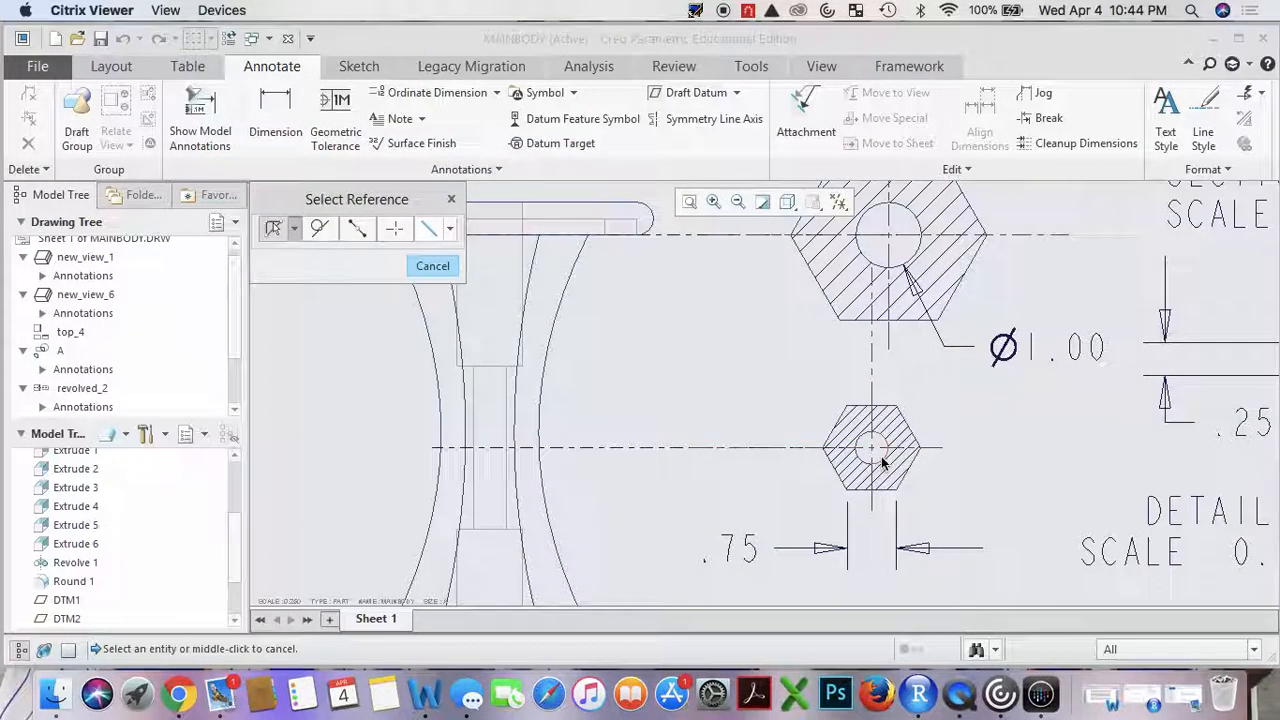
click(881, 456)
middle_click(956, 495)
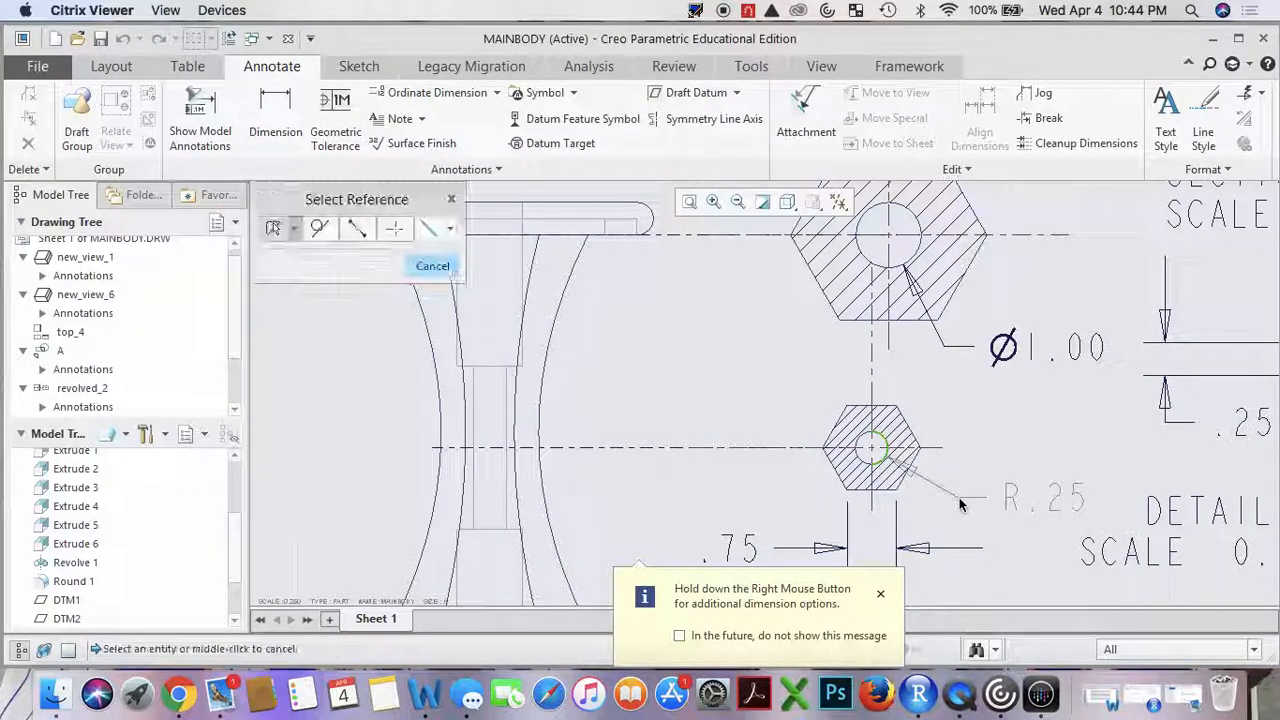
click(726, 120)
click(741, 166)
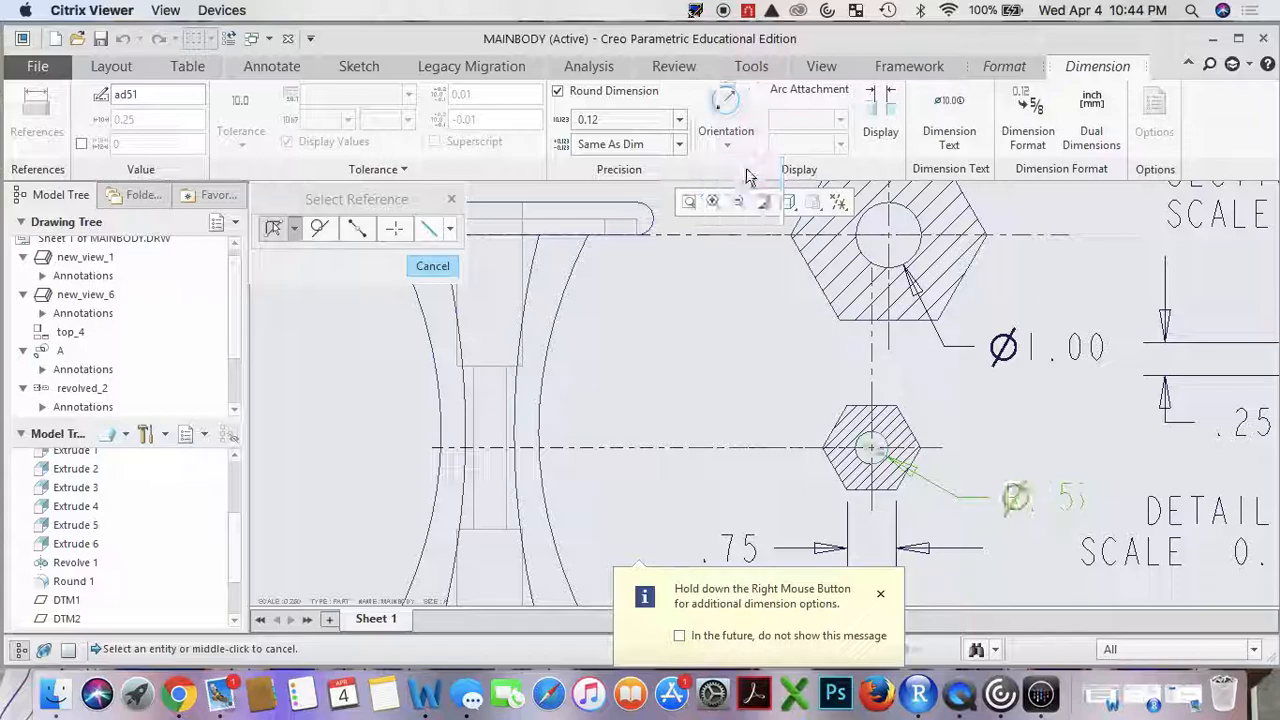
click(726, 120)
click(433, 266)
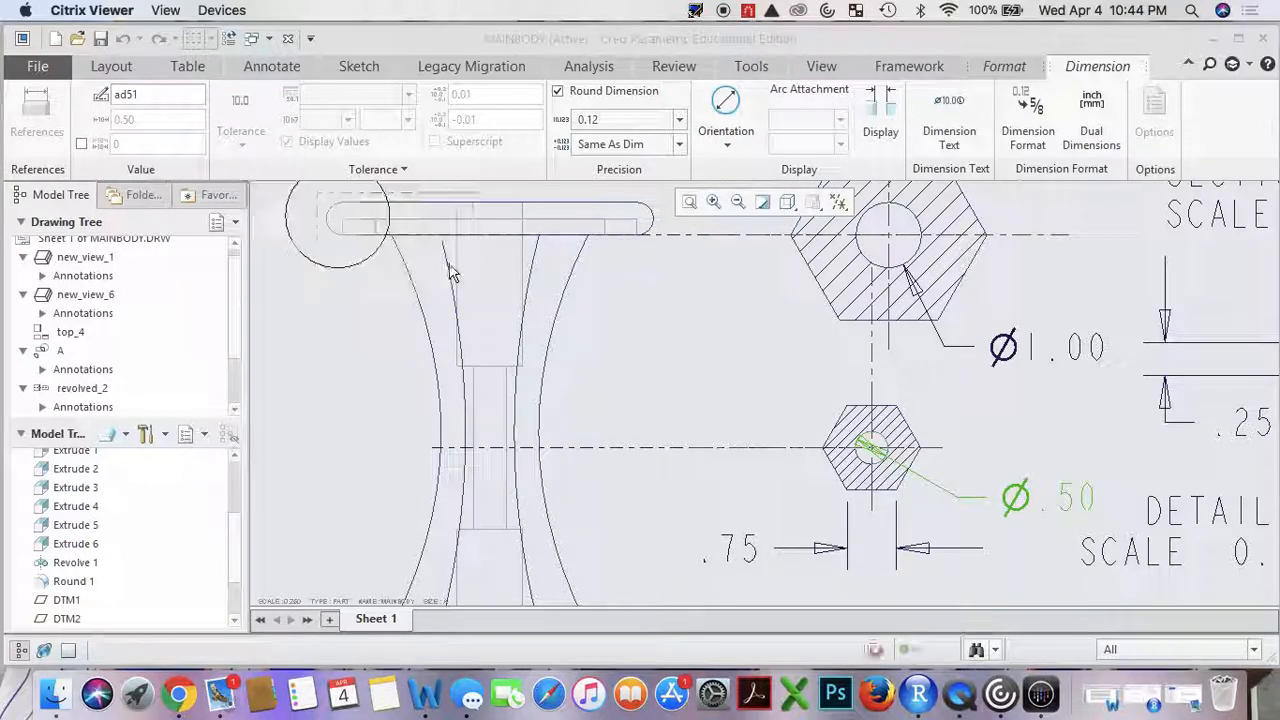
Flip the arrows of the smaller section's hole diameter dimension so the leader points at the hole from outside.
right_click(1066, 497)
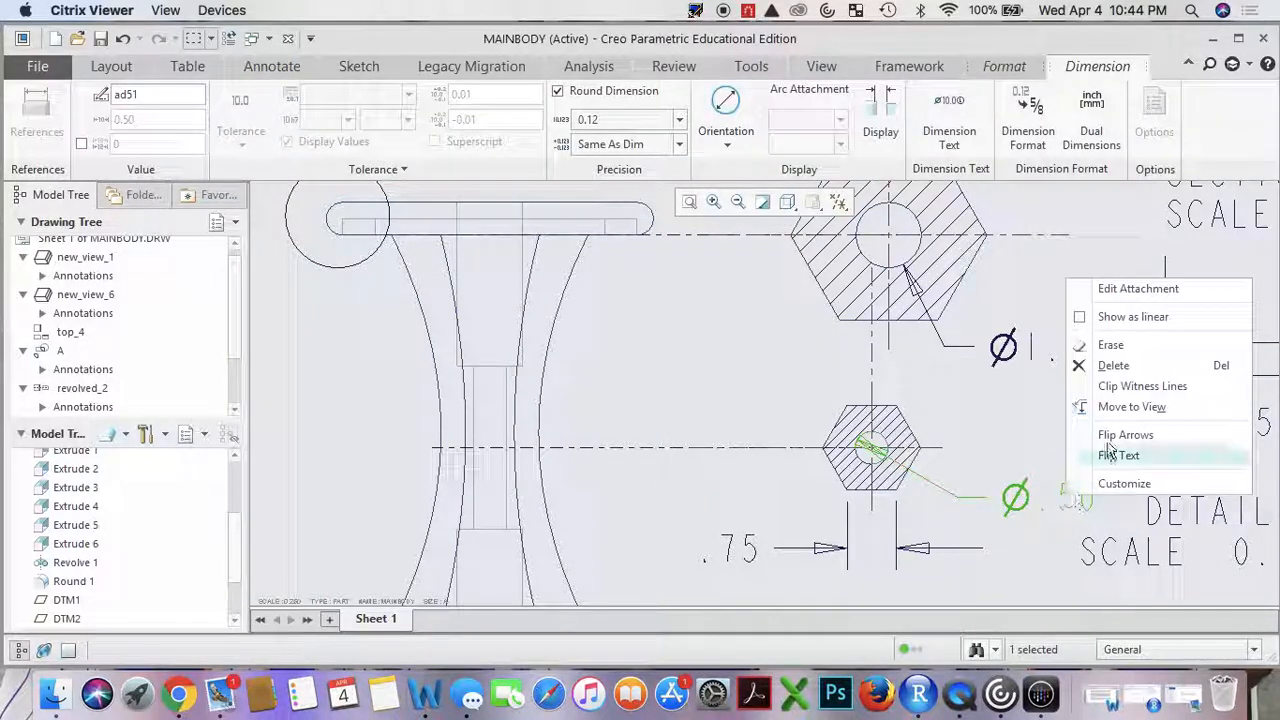
click(1146, 435)
click(1066, 451)
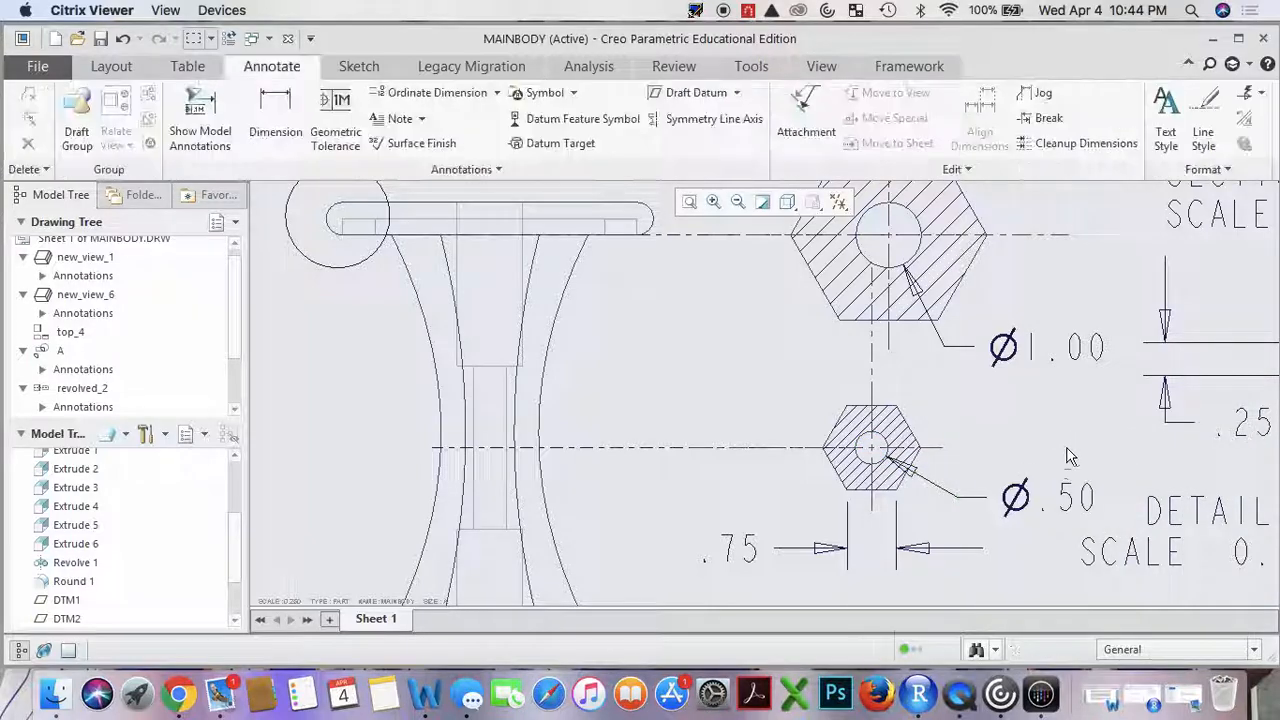
scroll(1074, 457, up, 3)
drag(1066, 478, 1056, 468)
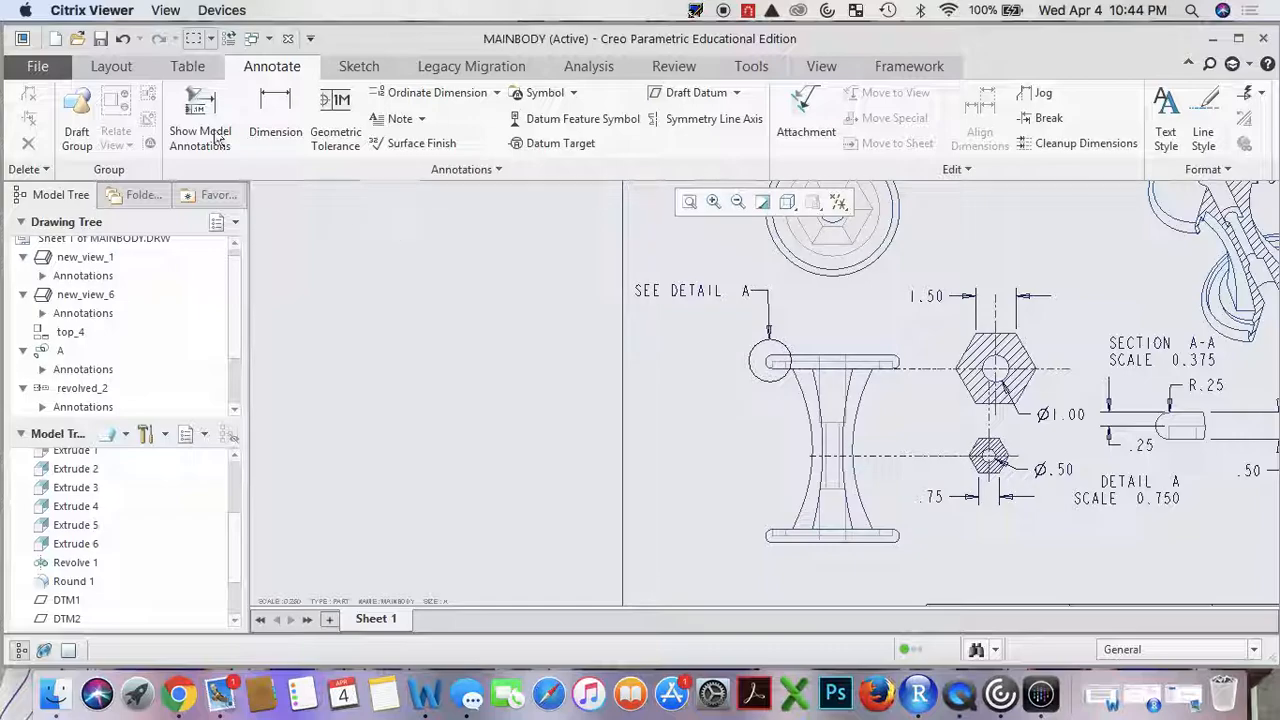
Dimension the vertical distance from the upper flange's underside to the top of the narrow middle bore, placing it left of the front view.
click(275, 120)
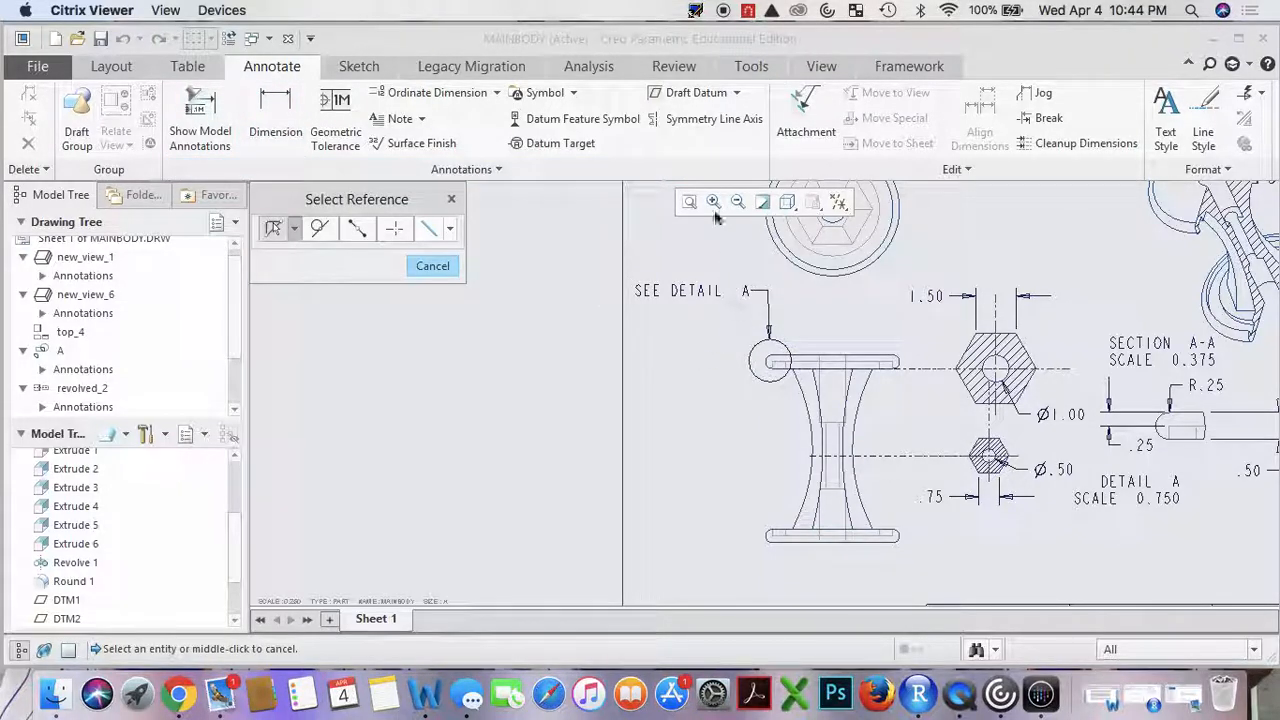
scroll(797, 376, up, 2)
click(801, 367)
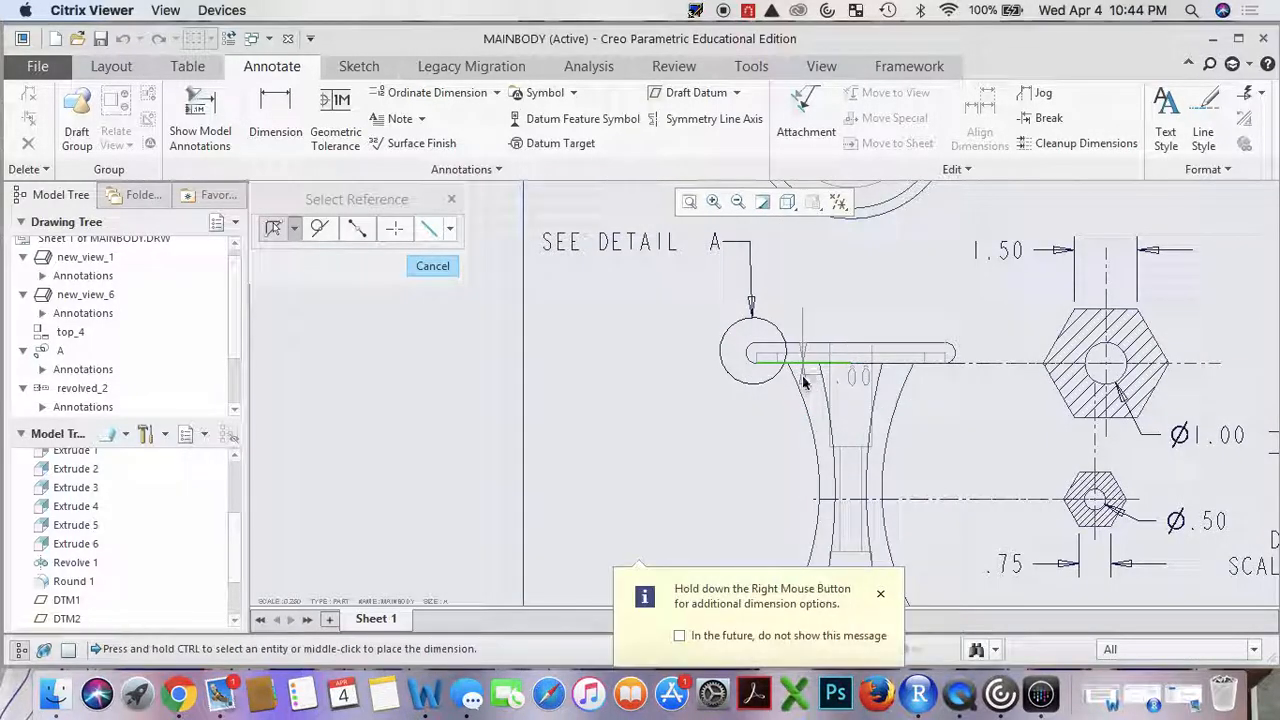
ctrl+click(842, 447)
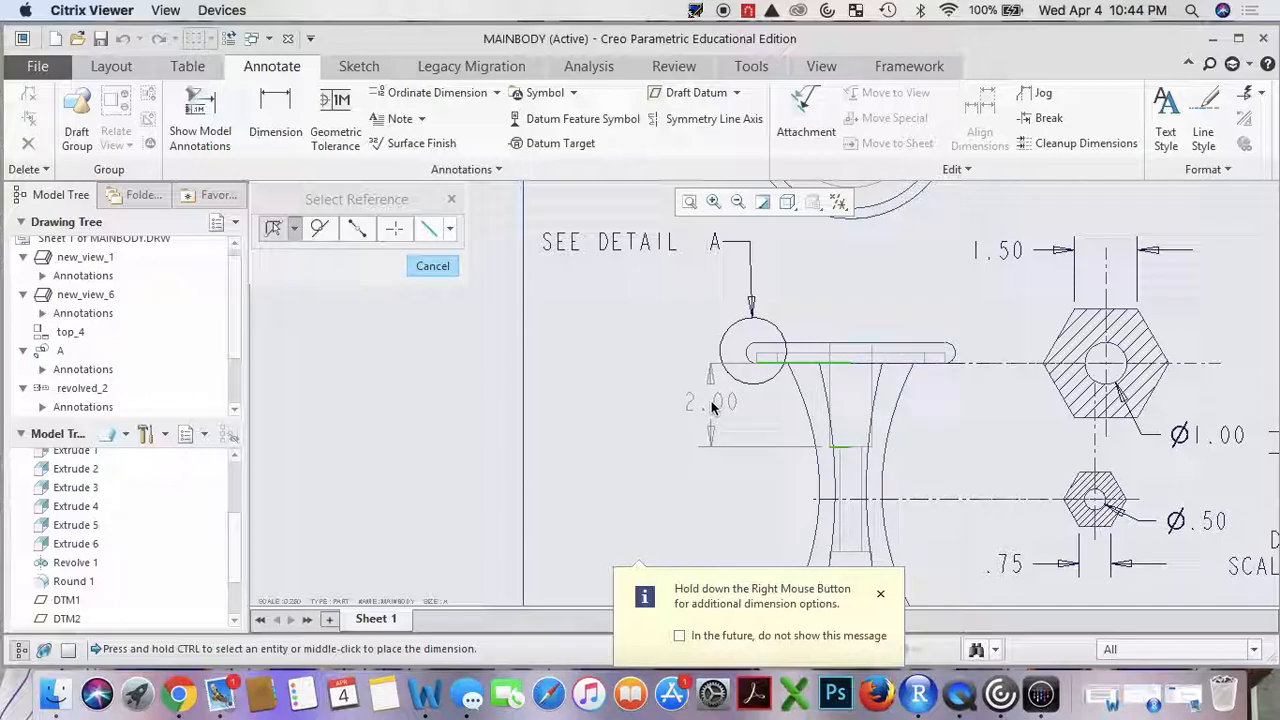
middle_click(715, 410)
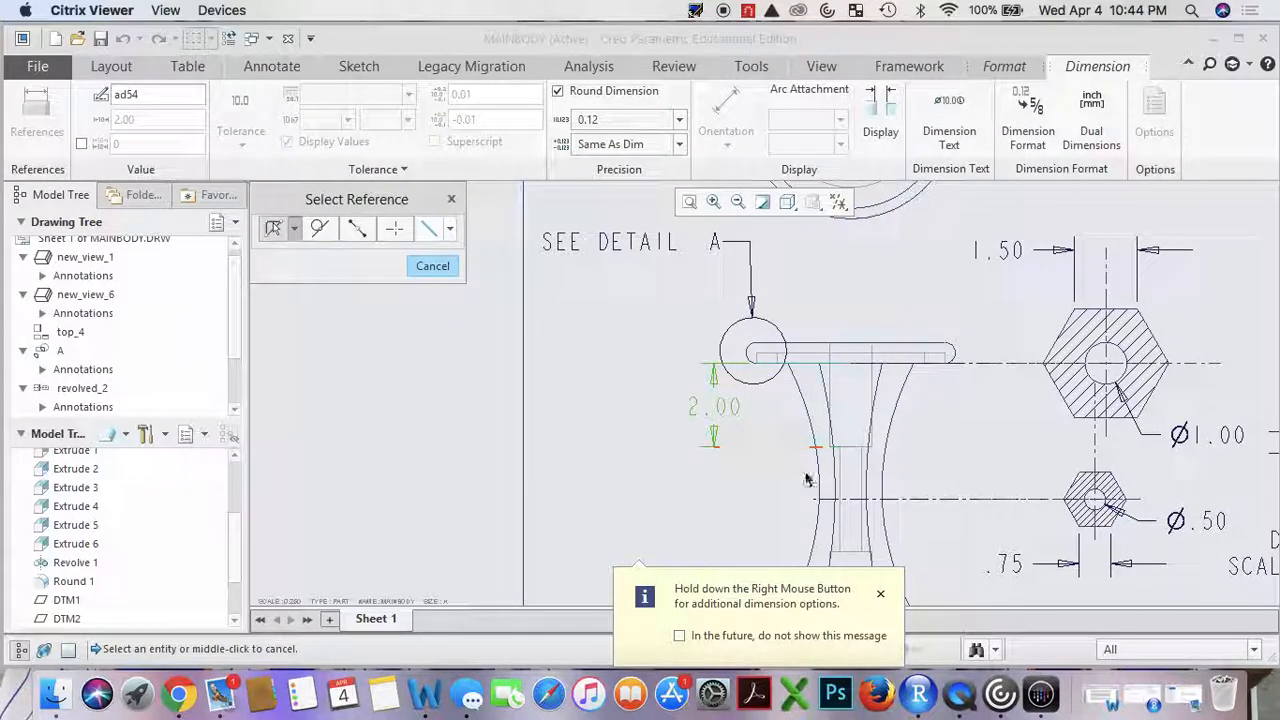
Dimension the height of the narrow middle bore in the front view, in line below the upper section's dimension.
scroll(825, 515, down, 3)
scroll(825, 515, up, 3)
scroll(825, 515, up, 1)
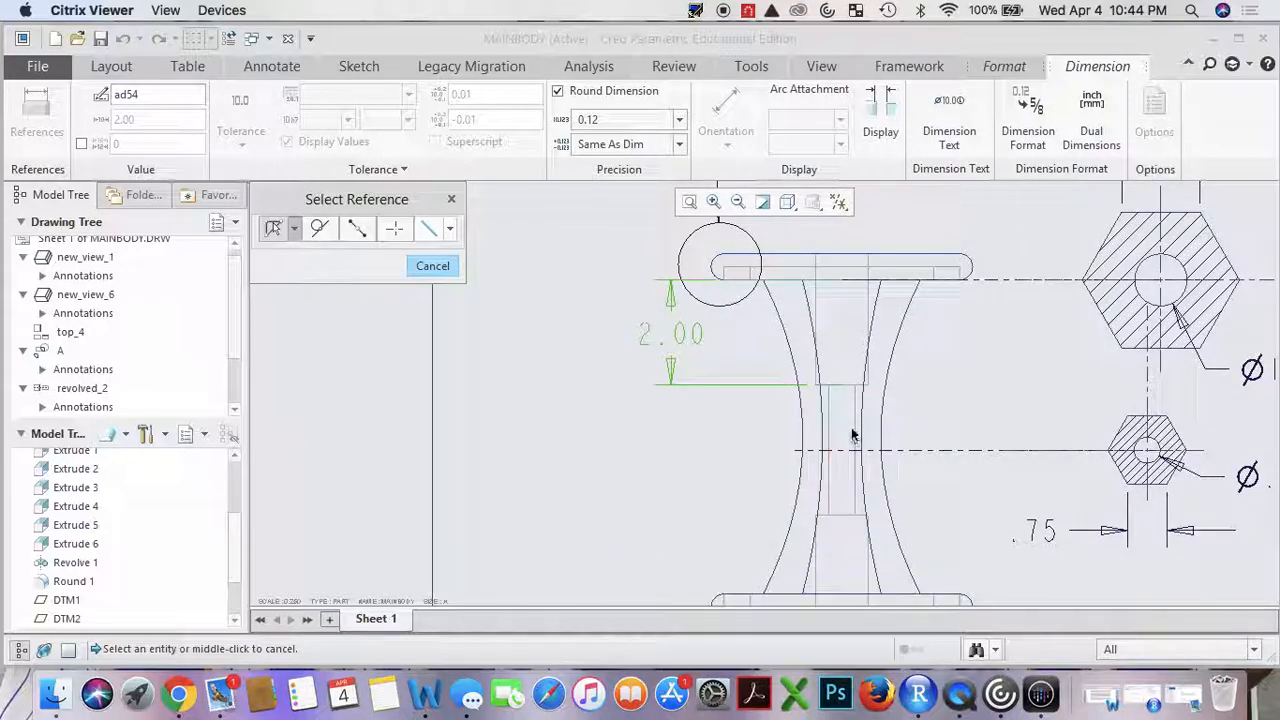
click(841, 388)
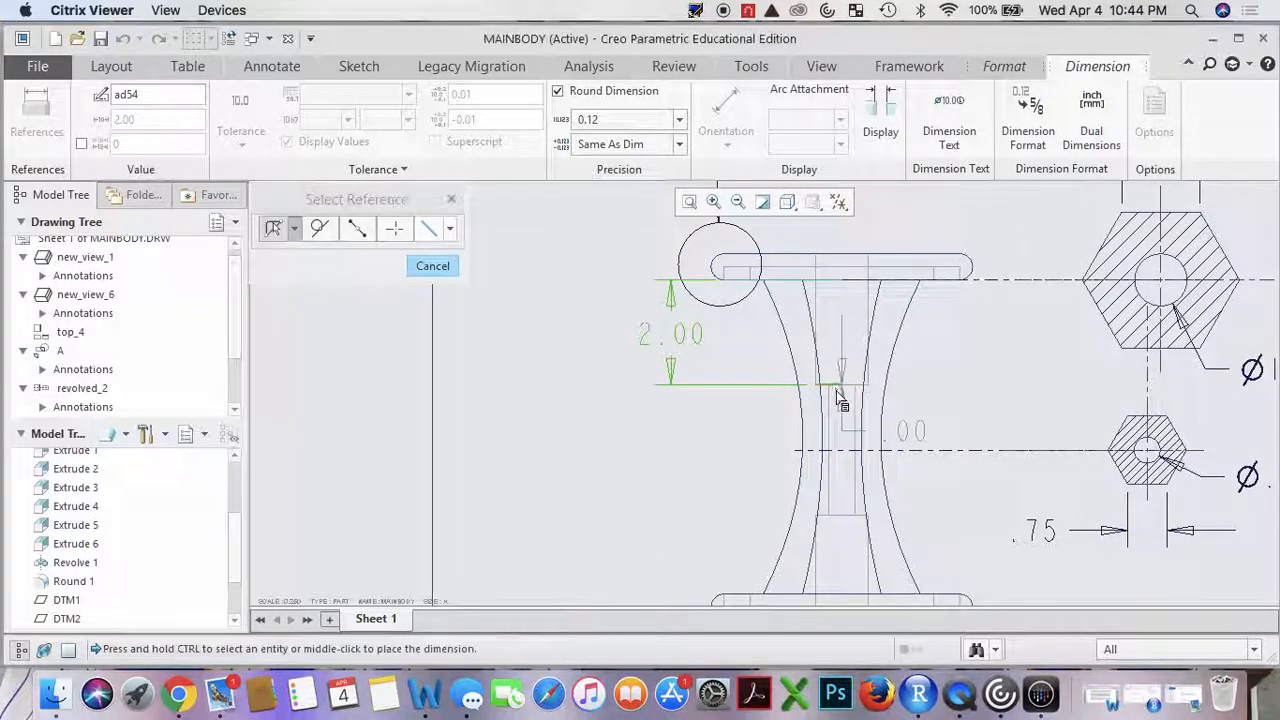
ctrl+click(829, 518)
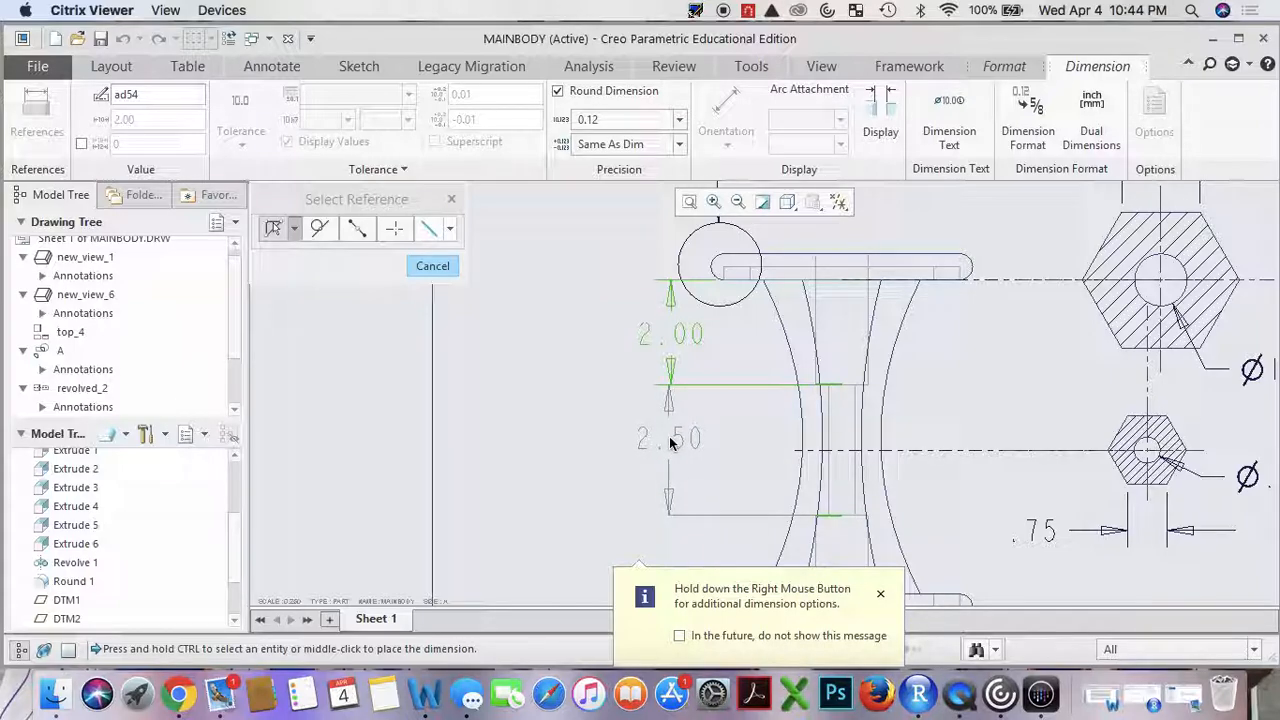
middle_click(672, 443)
Dimension the height from the bottom of the middle bore to the lower flange's upper face, placing it left of the front view.
scroll(671, 436, down, 4)
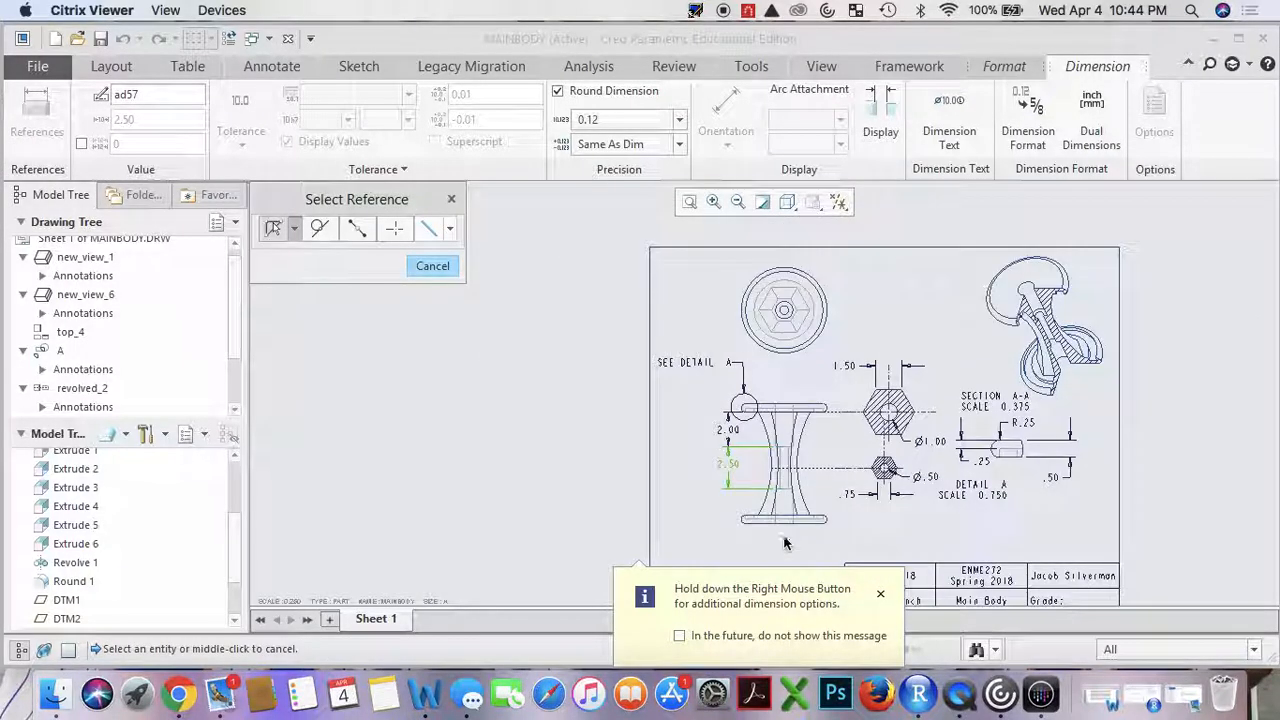
scroll(776, 505, up, 5)
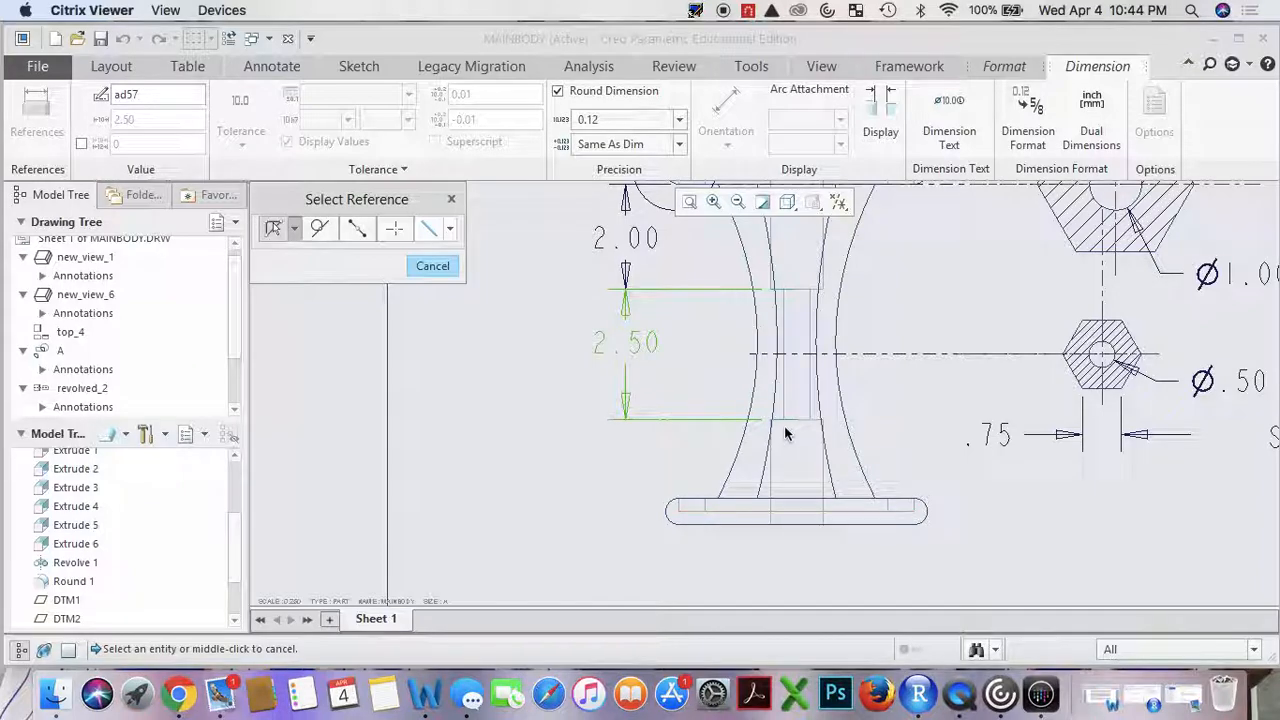
click(782, 425)
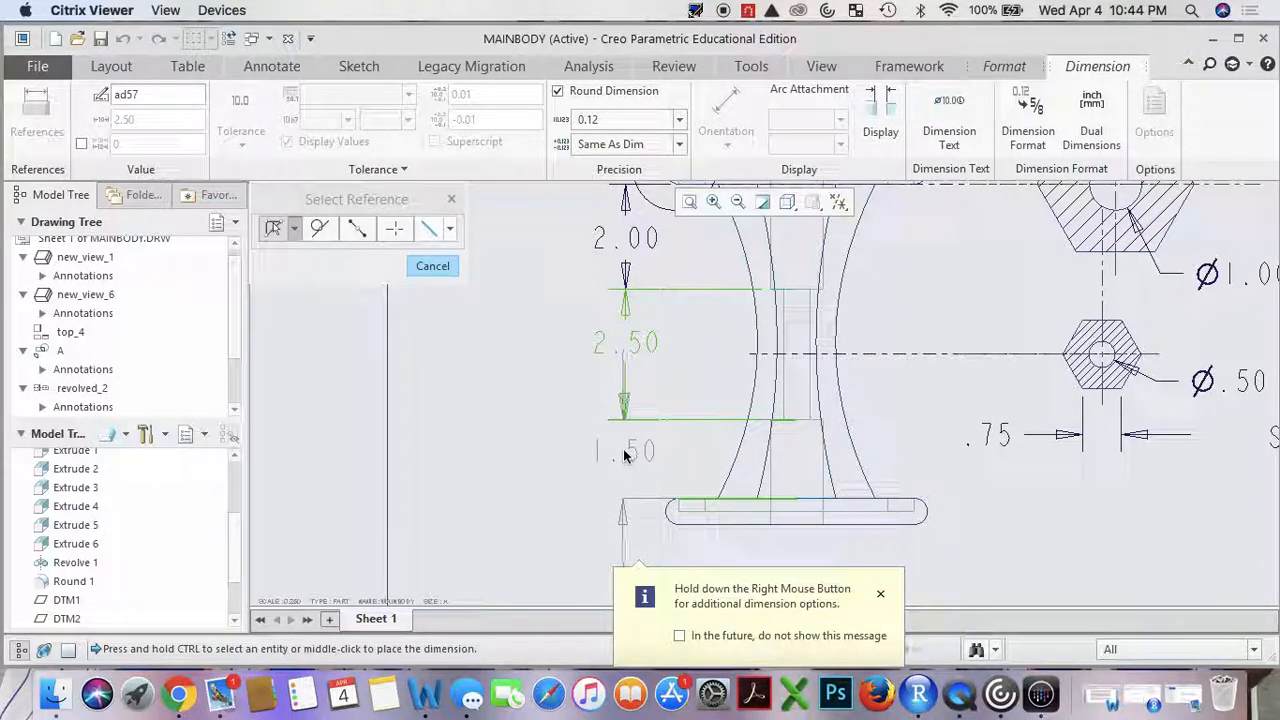
middle_click(624, 459)
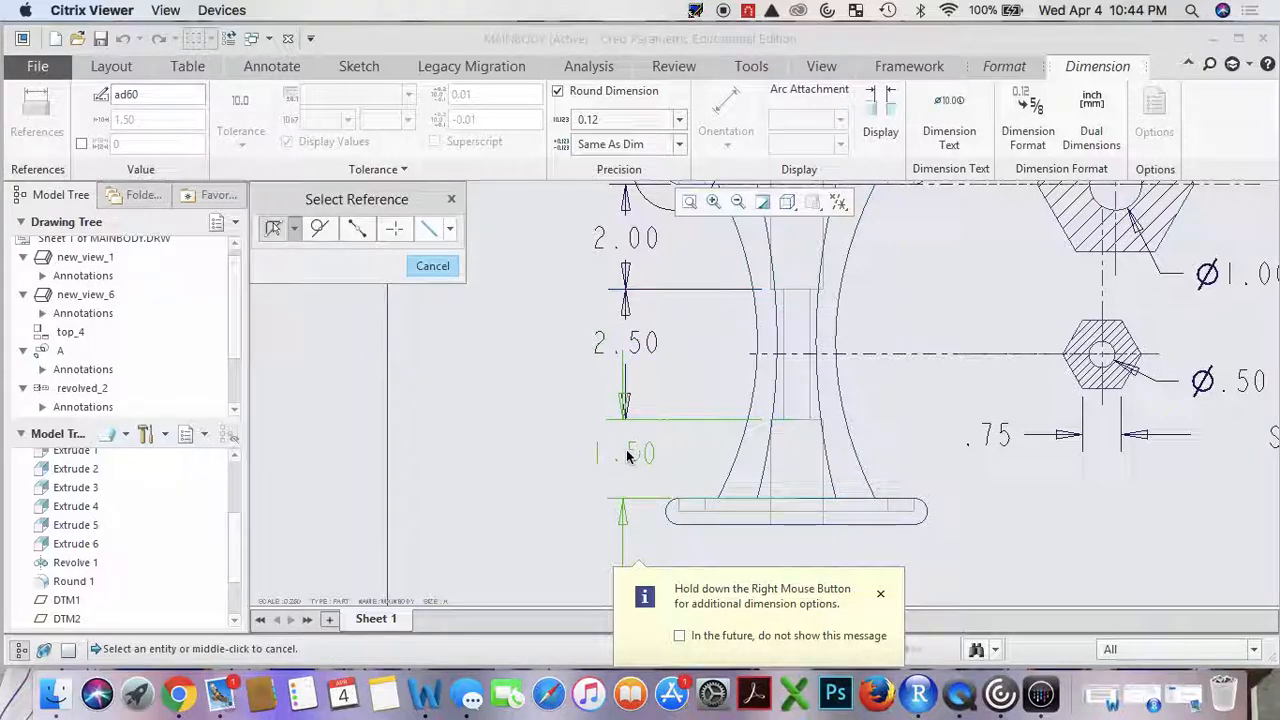
click(433, 266)
Flip the arrows of the lower section's height dimension inward and align it with the two dimensions above.
click(645, 453)
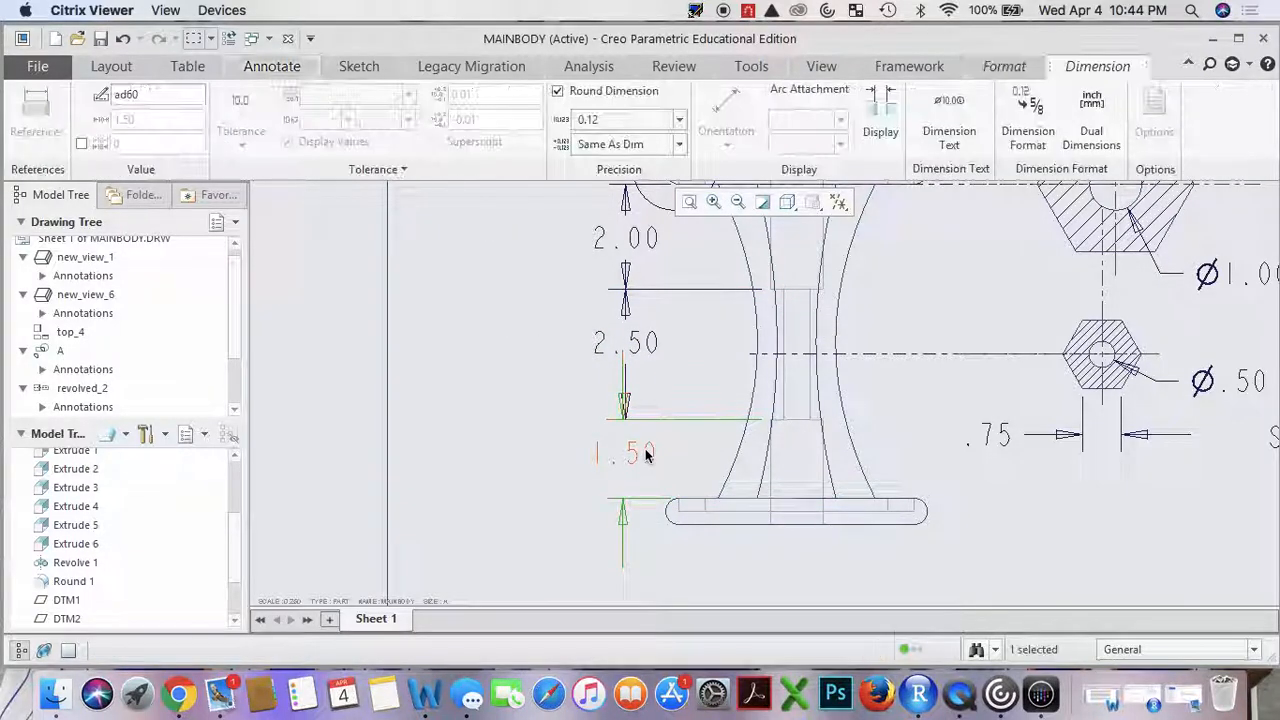
right_click(646, 450)
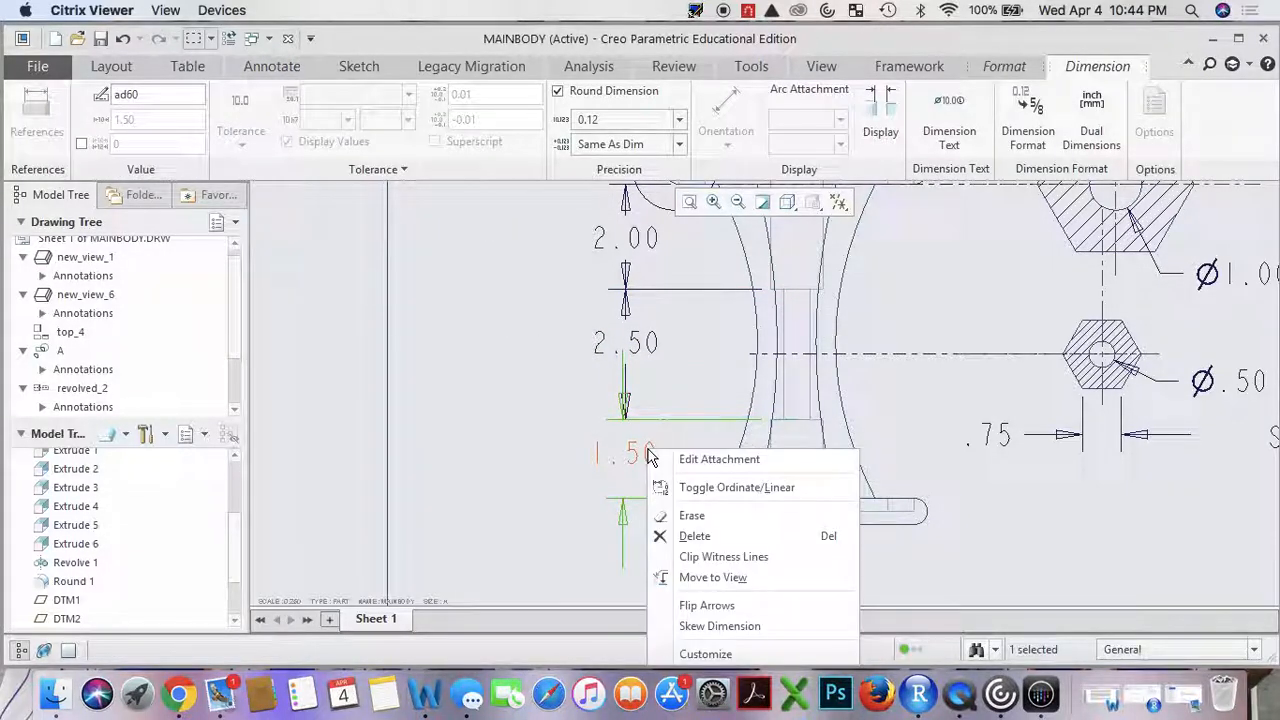
click(737, 605)
drag(645, 450, 647, 450)
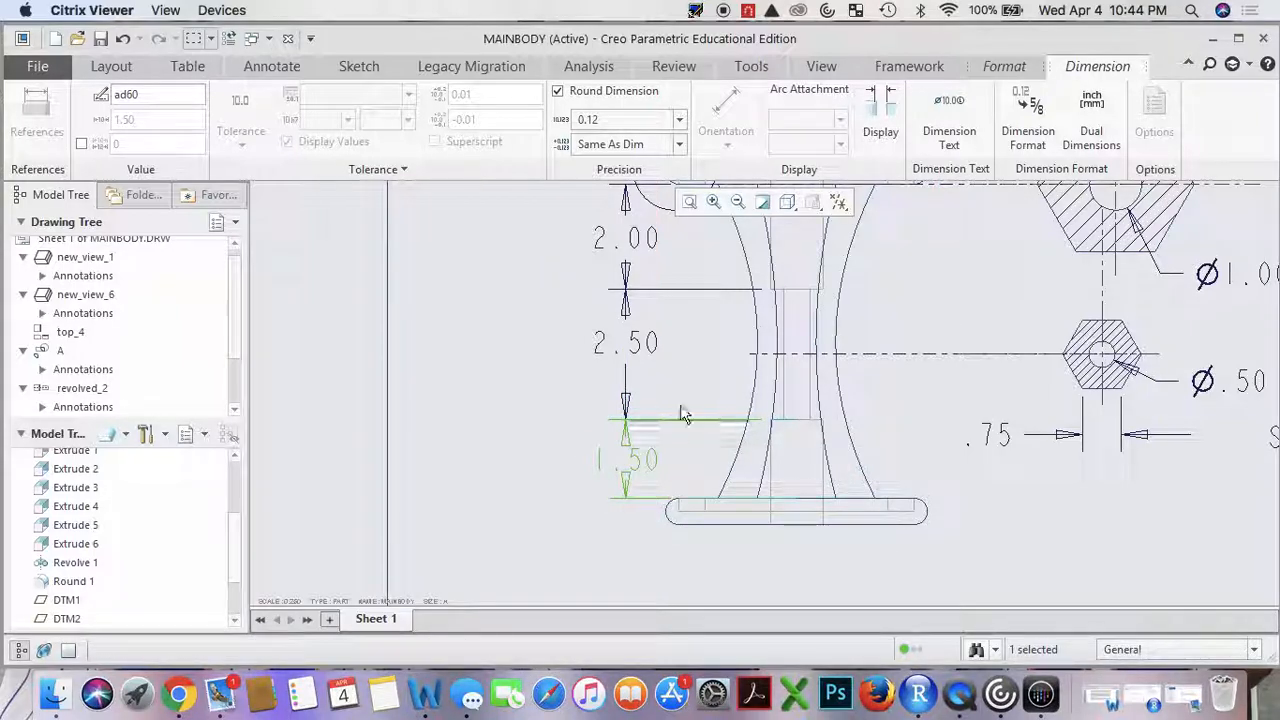
click(556, 410)
Dimension the lower flange's thickness in the front view, placing the text below and left of the flange.
click(275, 120)
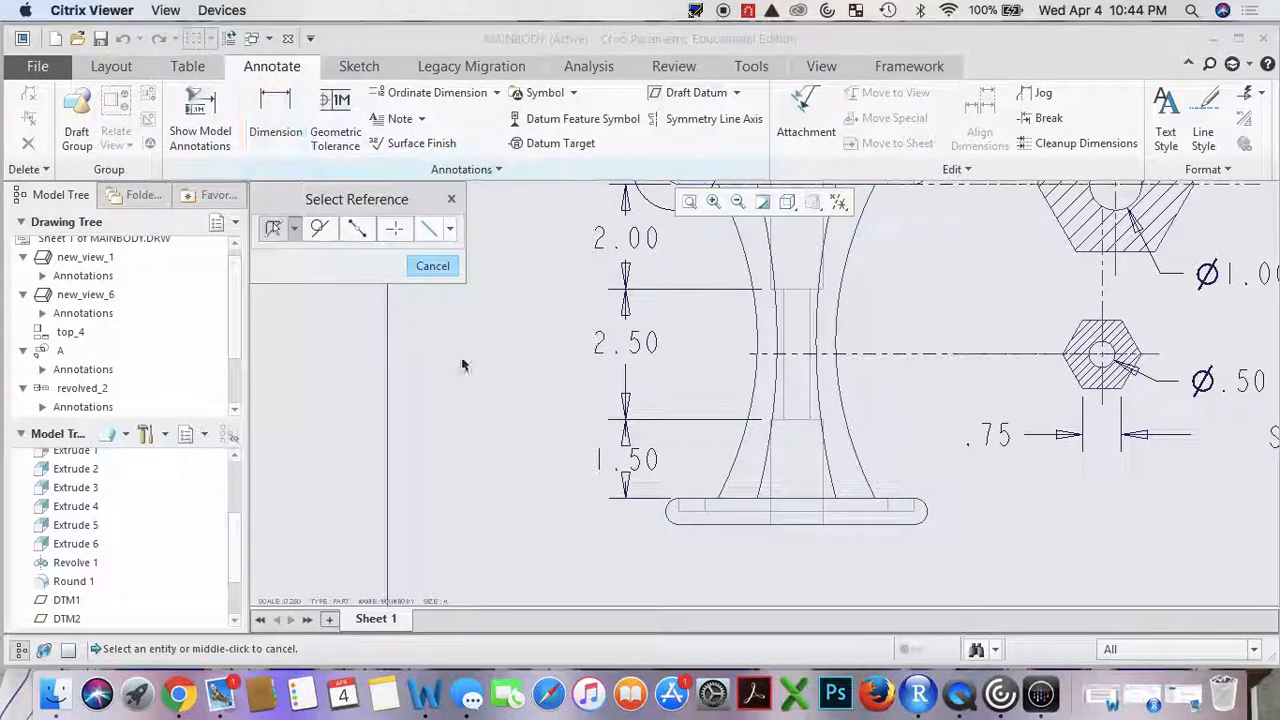
click(683, 502)
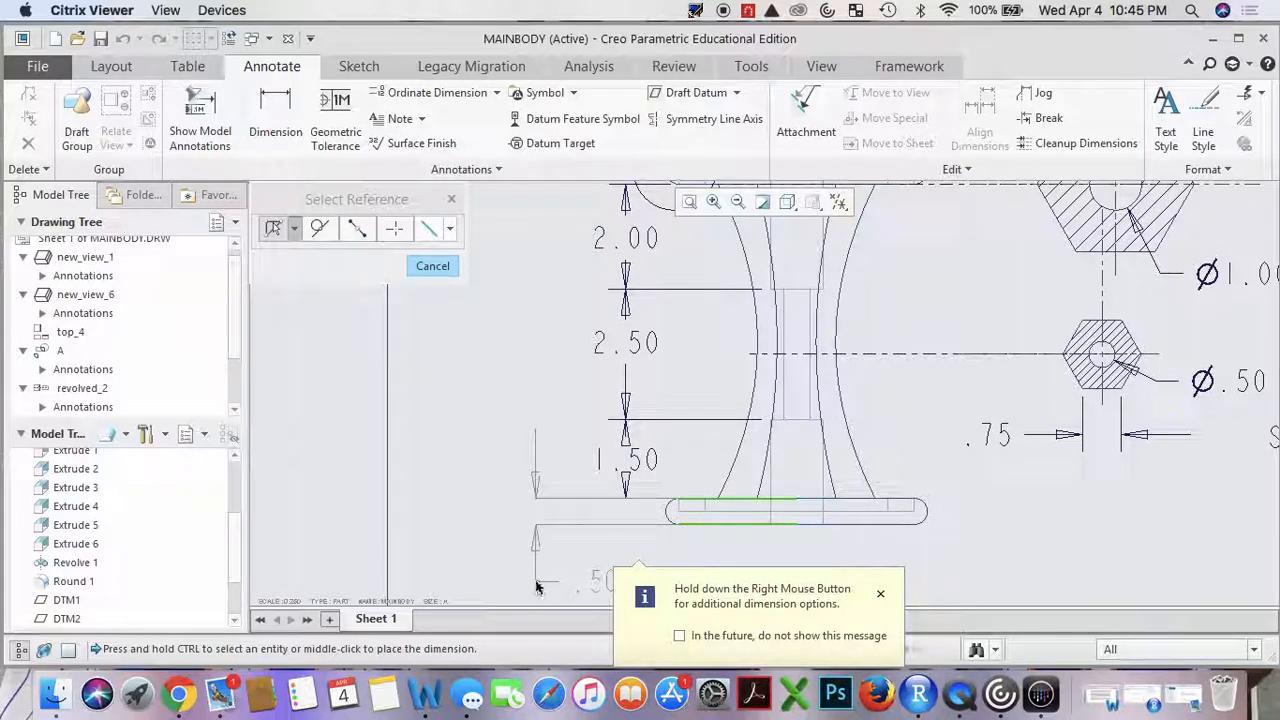
middle_click(491, 577)
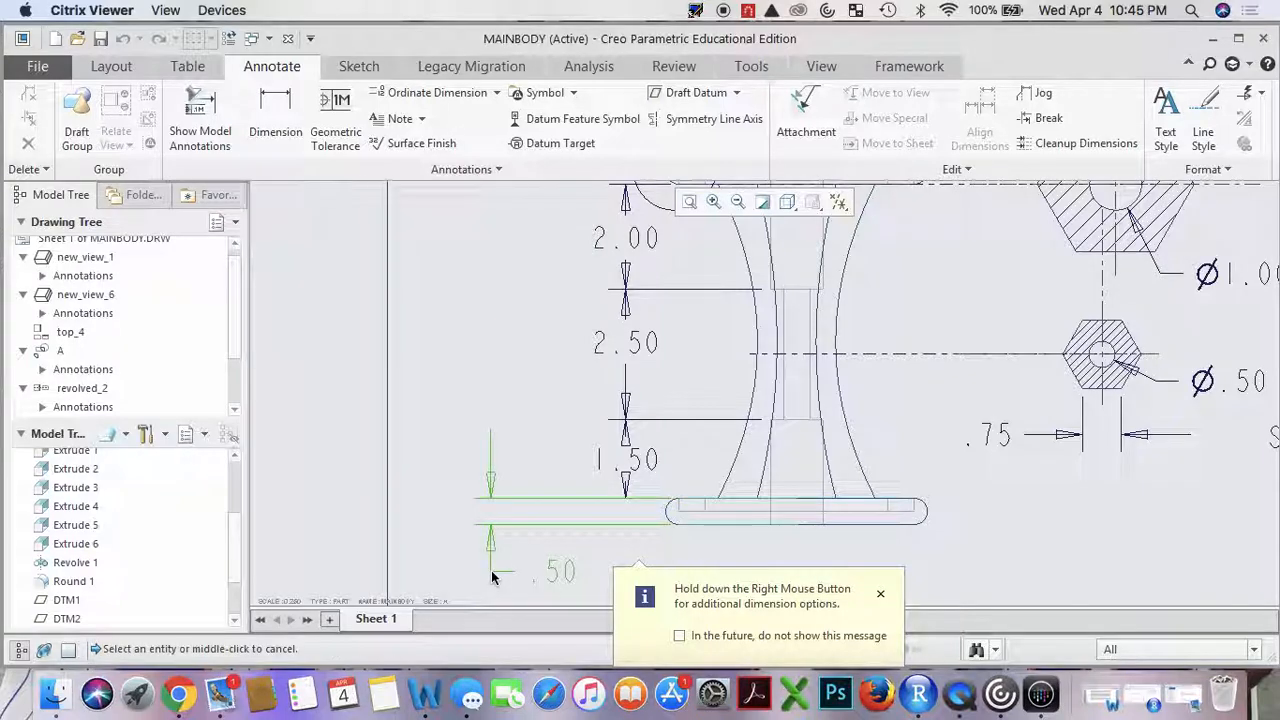
click(433, 266)
Show the model axes A_1 and A_4 as centerlines in the front view.
scroll(726, 502, down, 3)
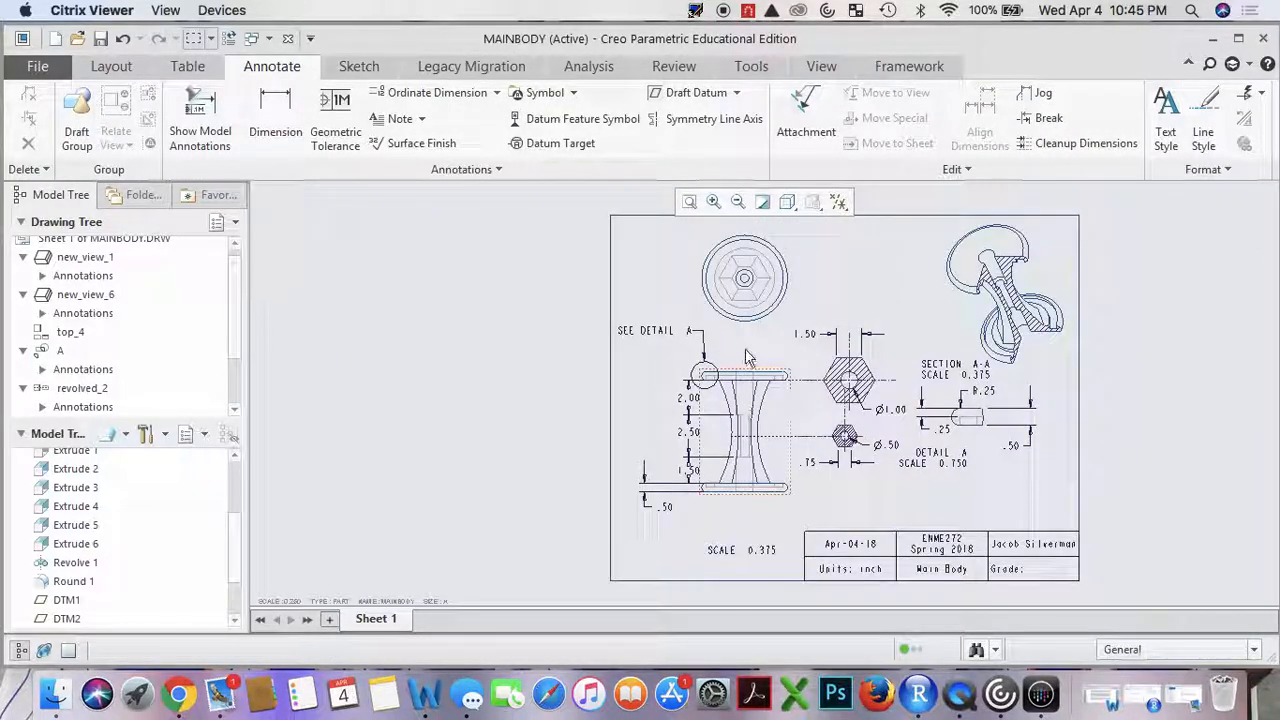
scroll(772, 276, up, 3)
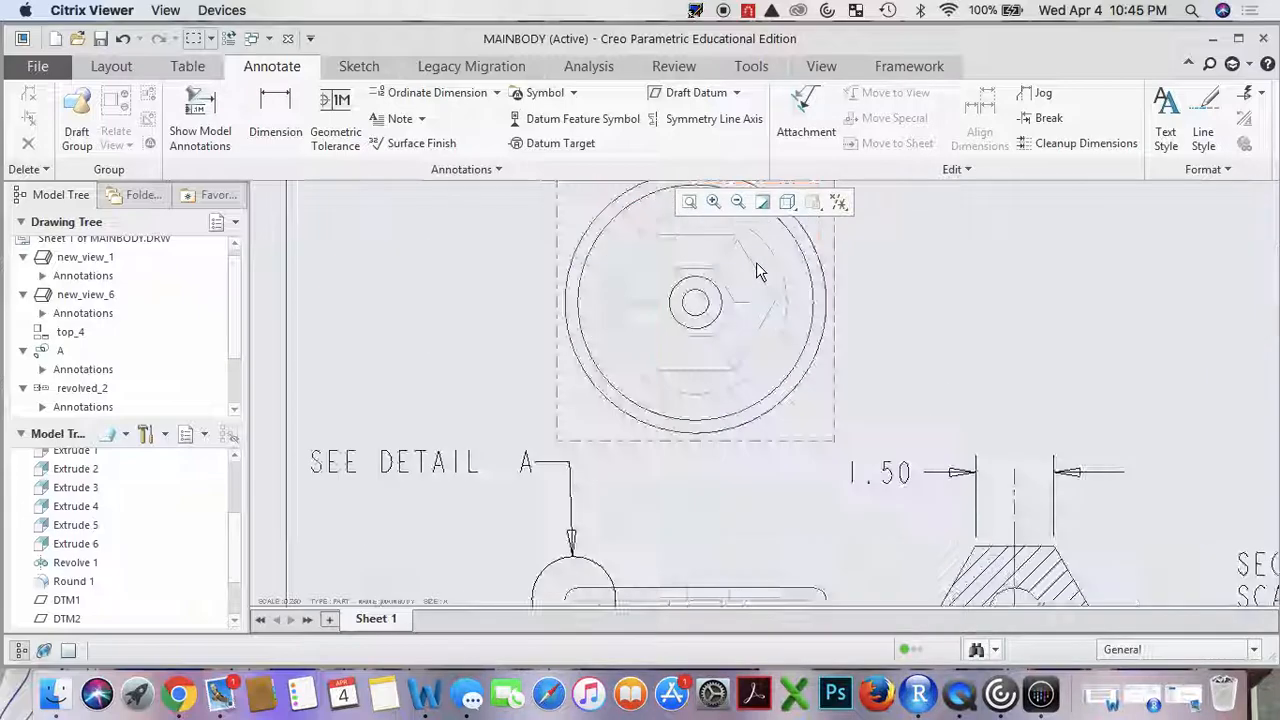
scroll(745, 262, down, 2)
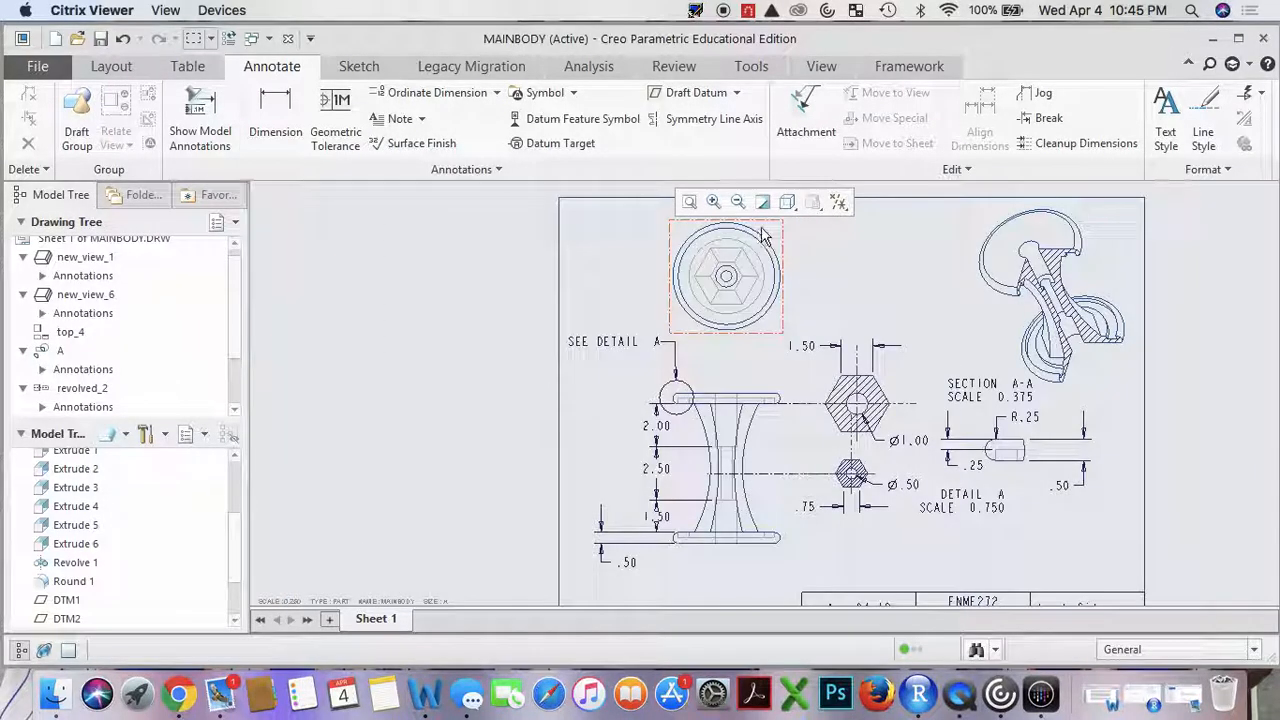
scroll(770, 488, up, 4)
click(770, 488)
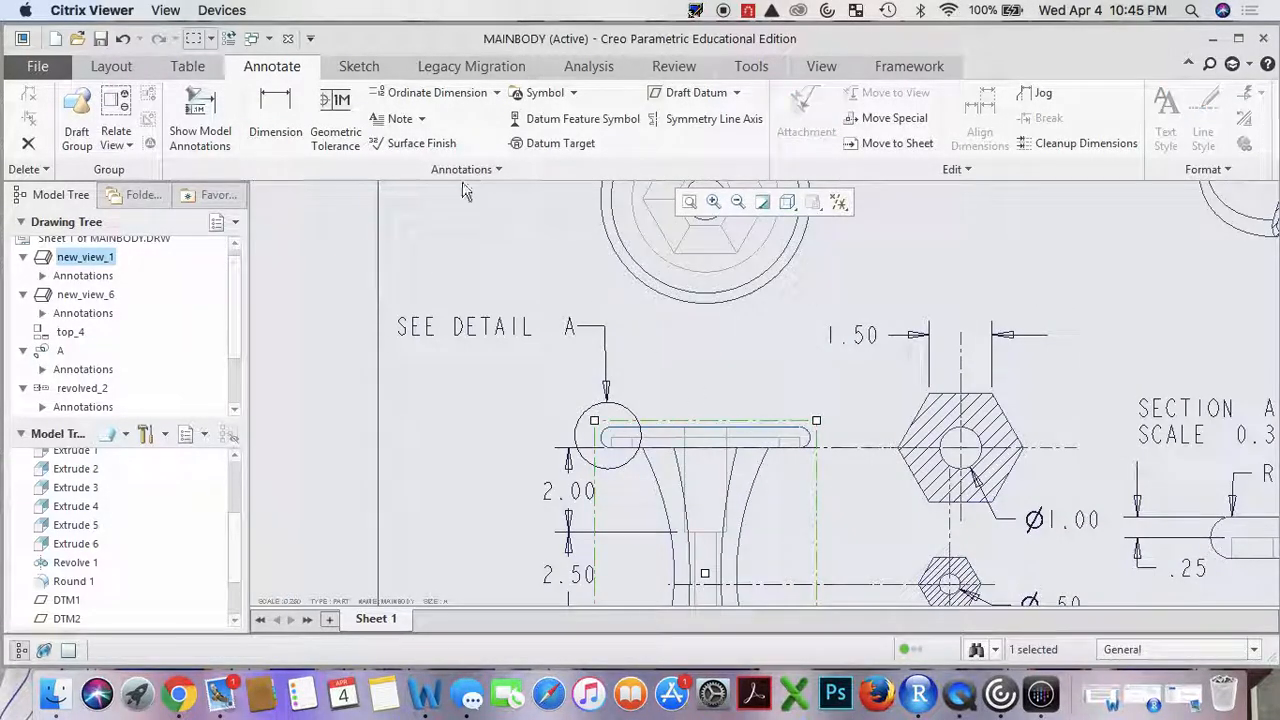
click(226, 106)
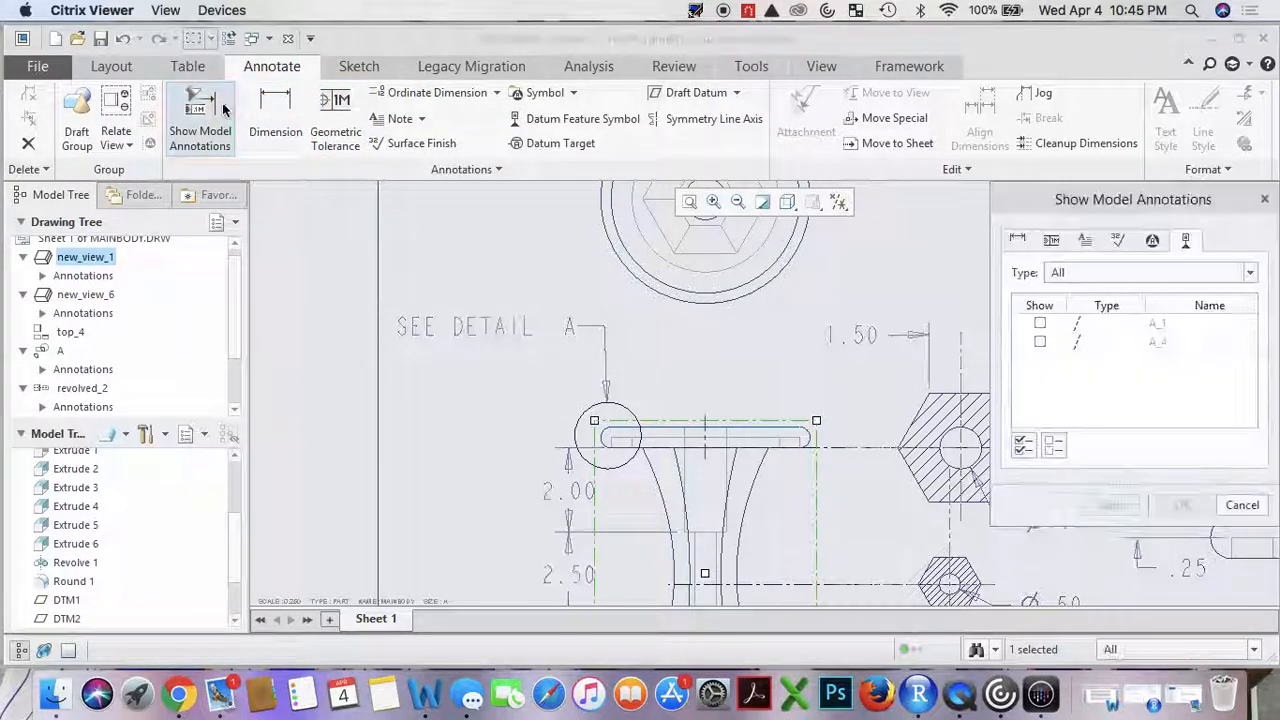
click(1040, 323)
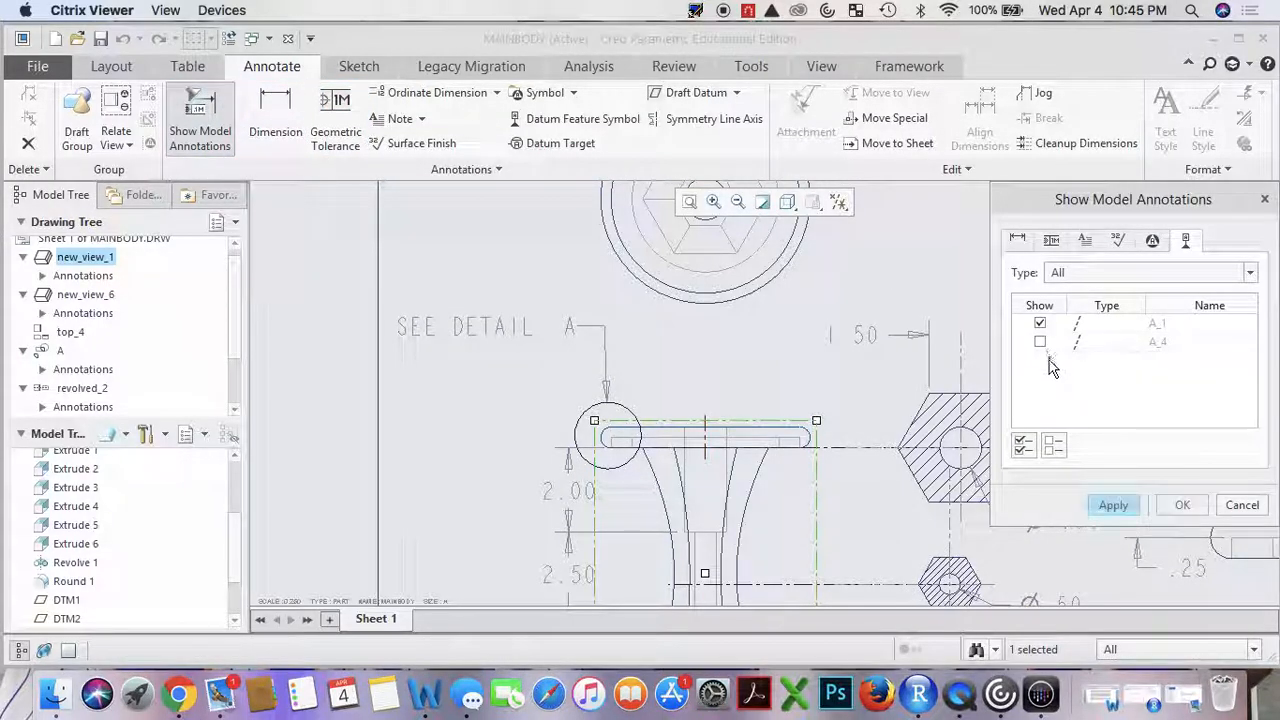
click(1040, 341)
click(1166, 505)
Stretch the front view's short vertical centerlines so they run along the body between the two flanges.
scroll(787, 540, up, 5)
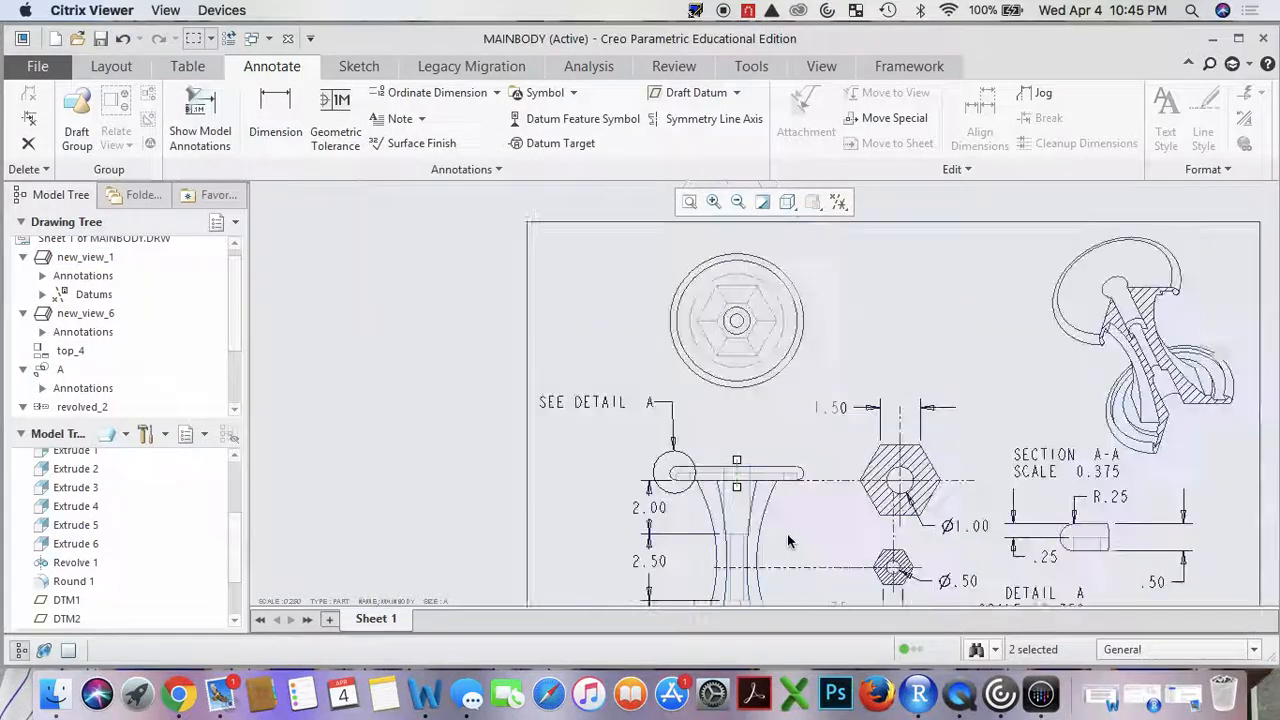
scroll(780, 594, down, 3)
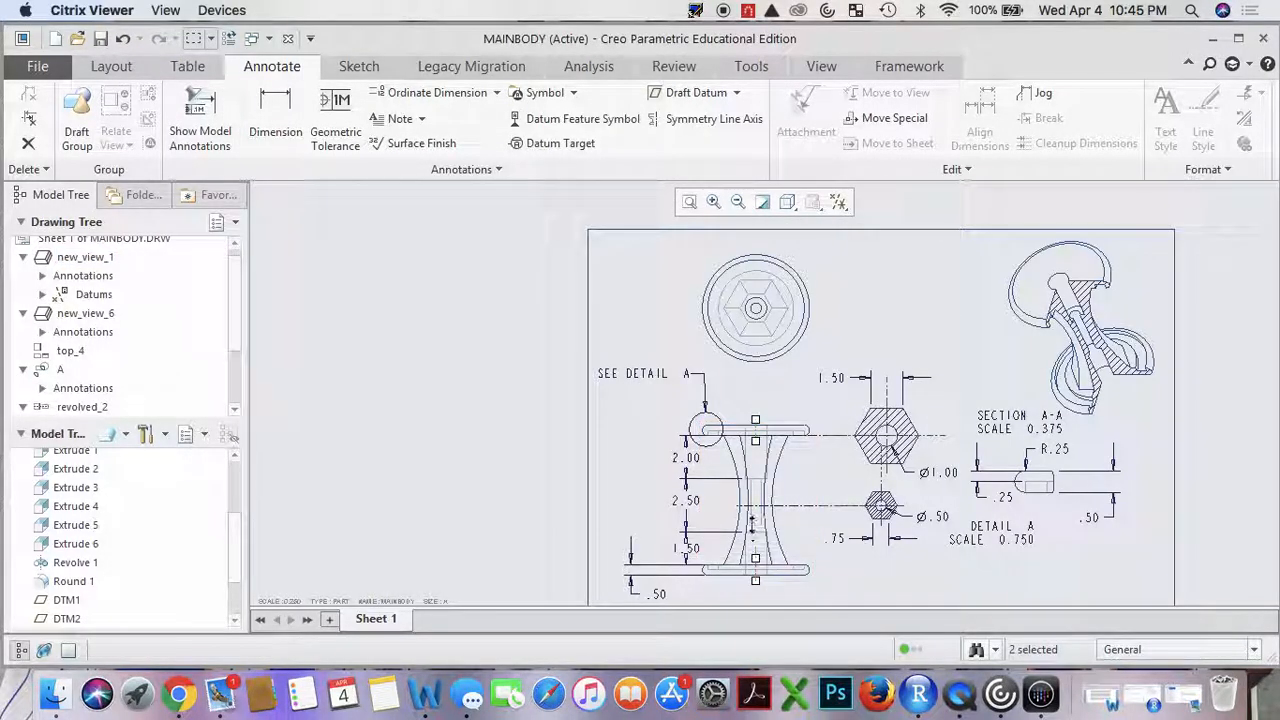
drag(755, 470, 756, 443)
click(836, 478)
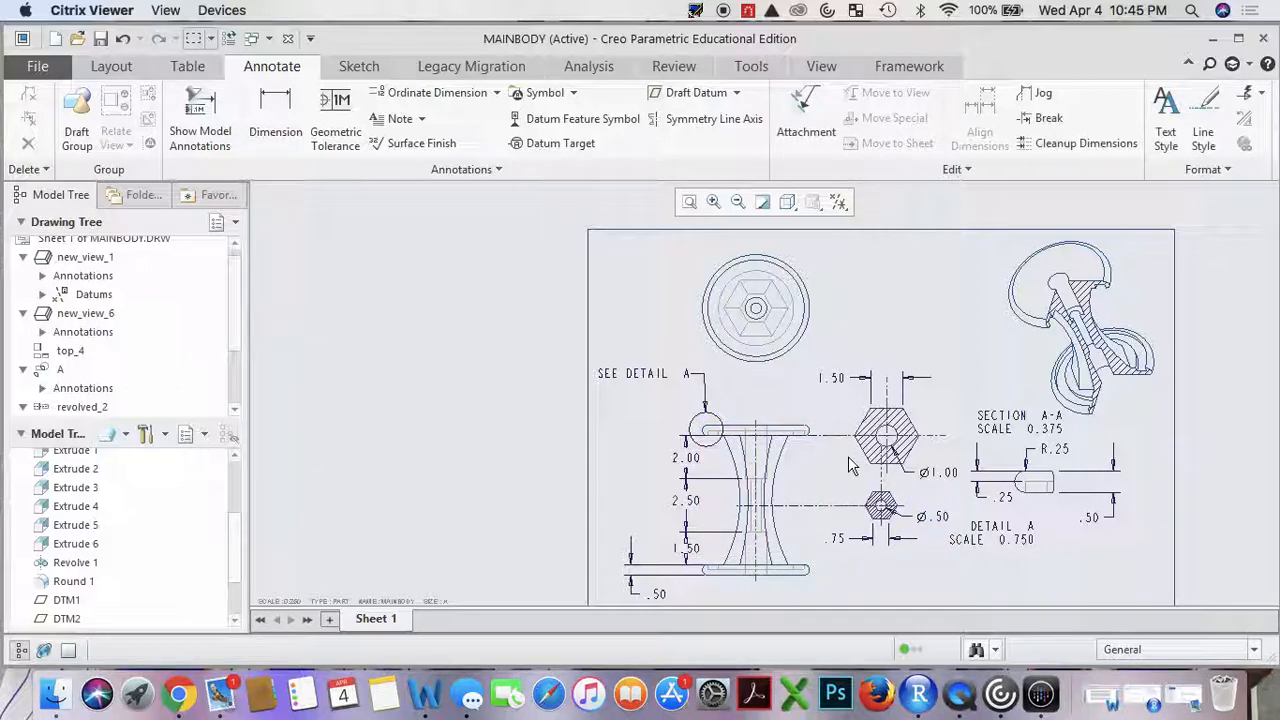
Show all model axes, A_1 and A_4, as centerlines in the circular top view.
scroll(740, 255, up, 3)
scroll(740, 255, down, 4)
scroll(737, 251, up, 4)
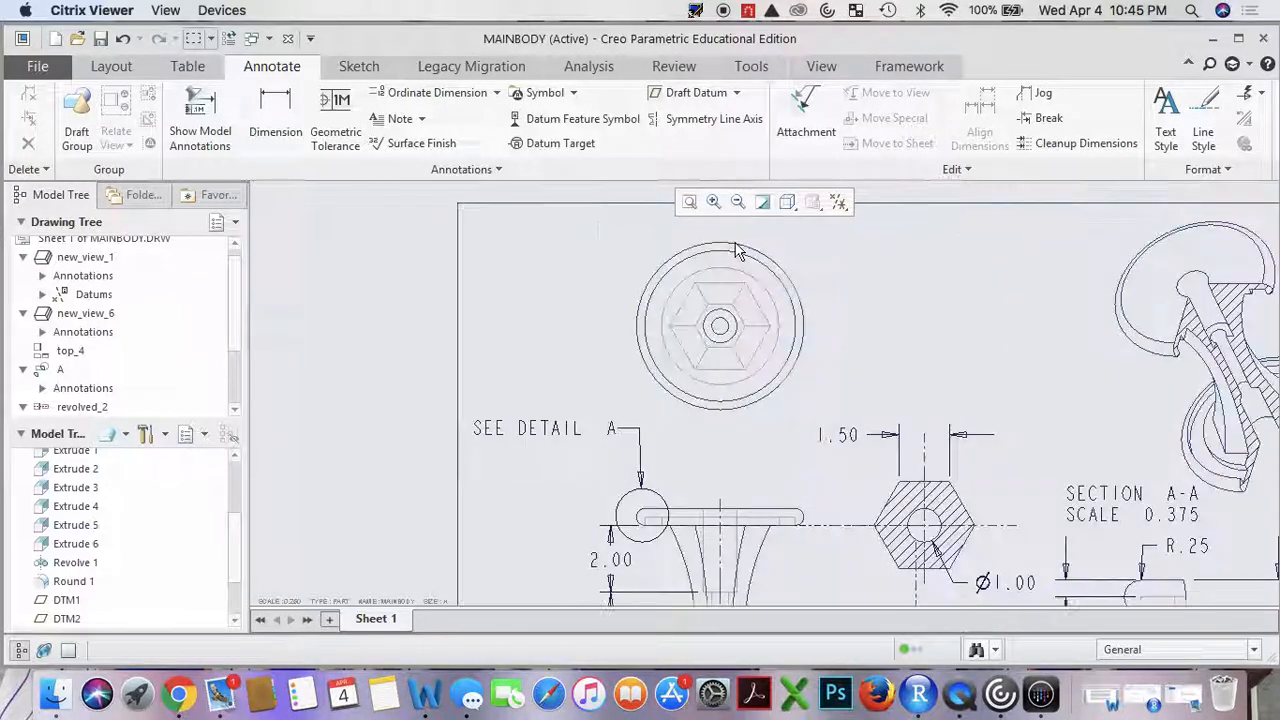
click(784, 264)
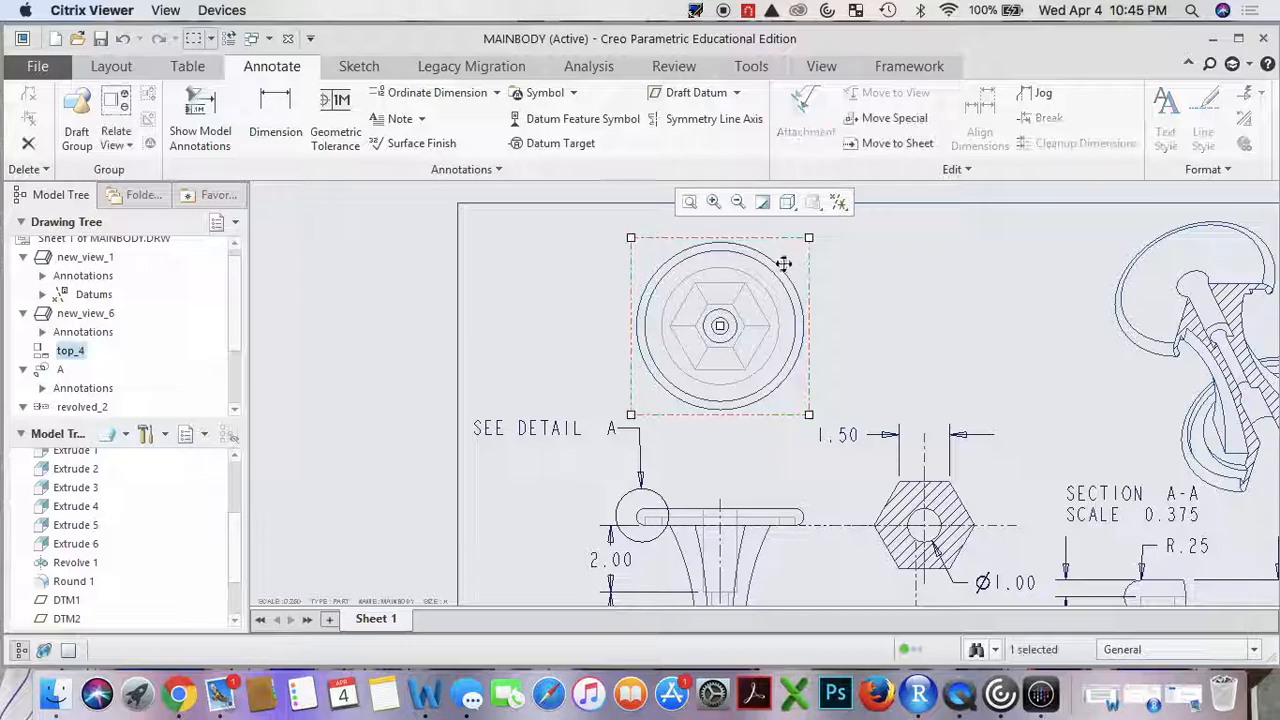
click(200, 118)
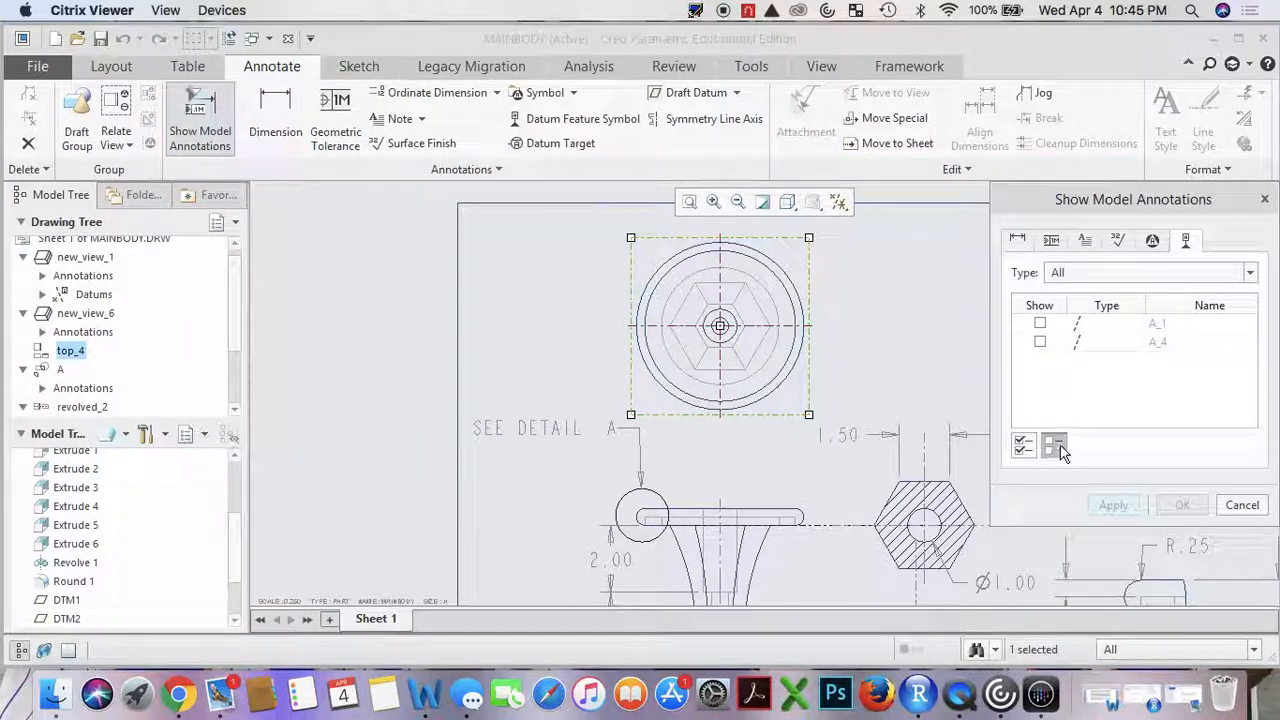
click(1022, 446)
click(1176, 507)
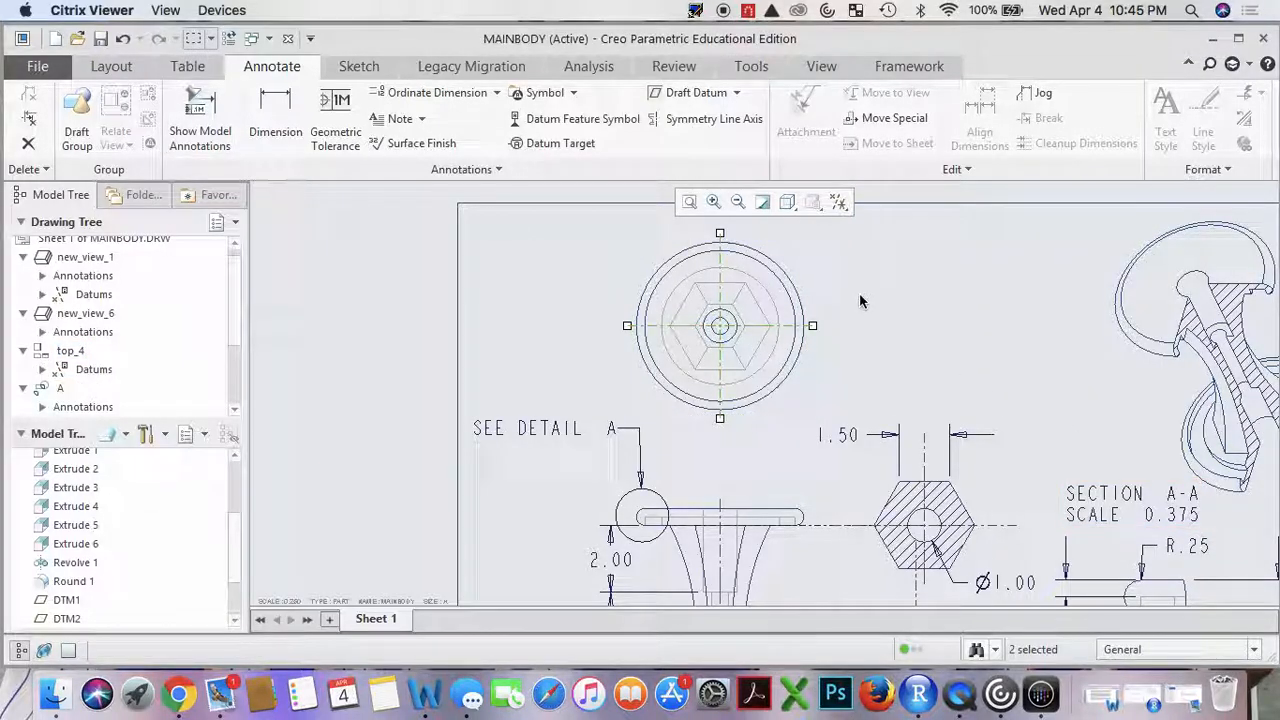
Dimension the circle around the hexagon in the top view as a diameter, placing the text to the right of the view.
click(275, 115)
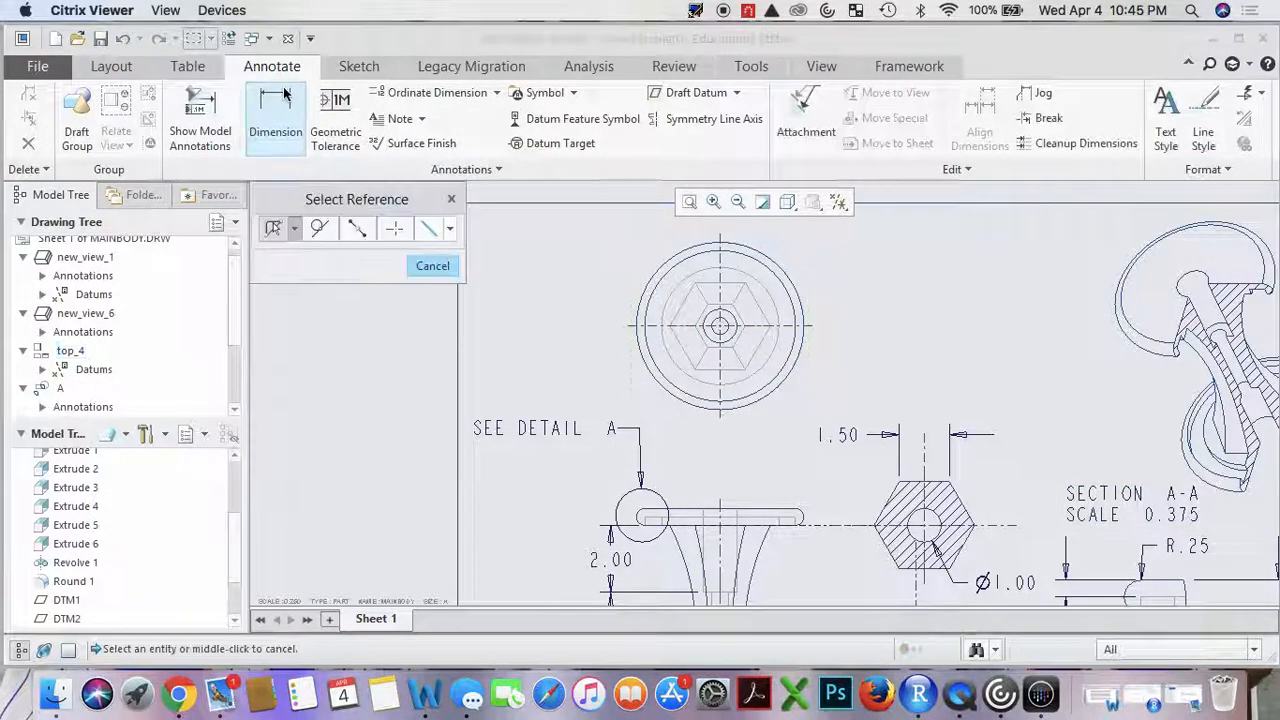
click(769, 301)
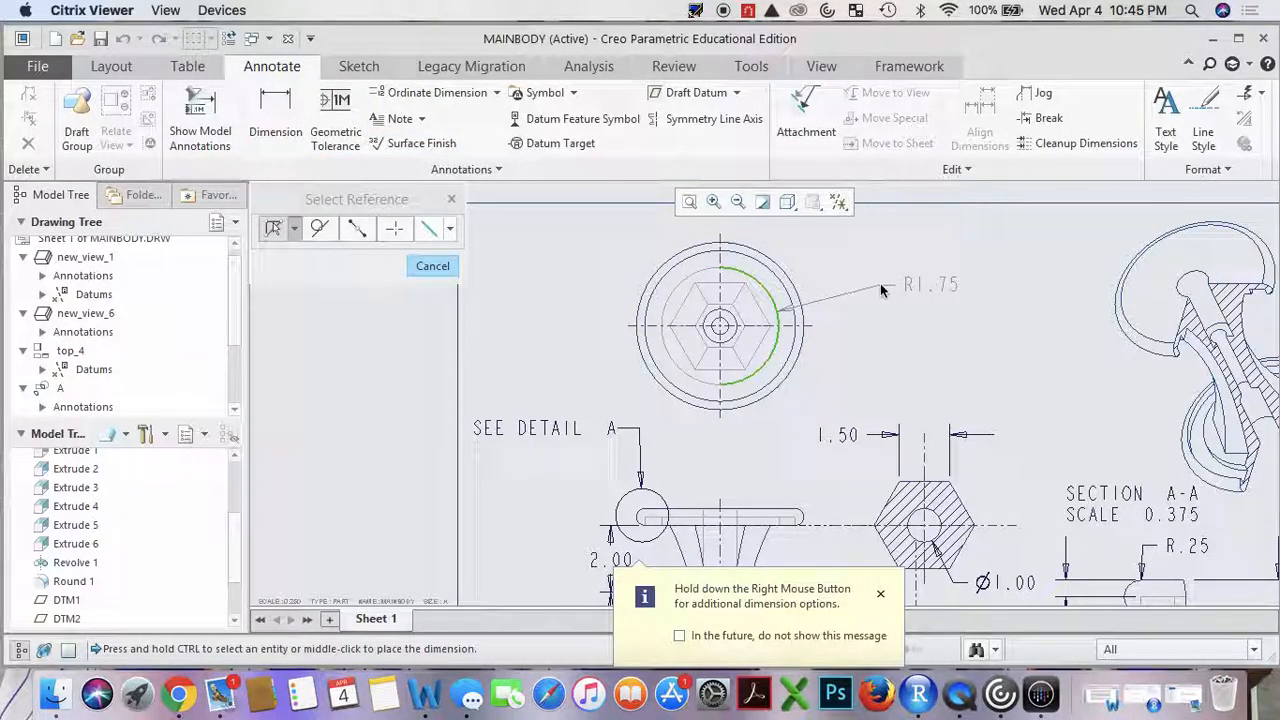
middle_click(881, 288)
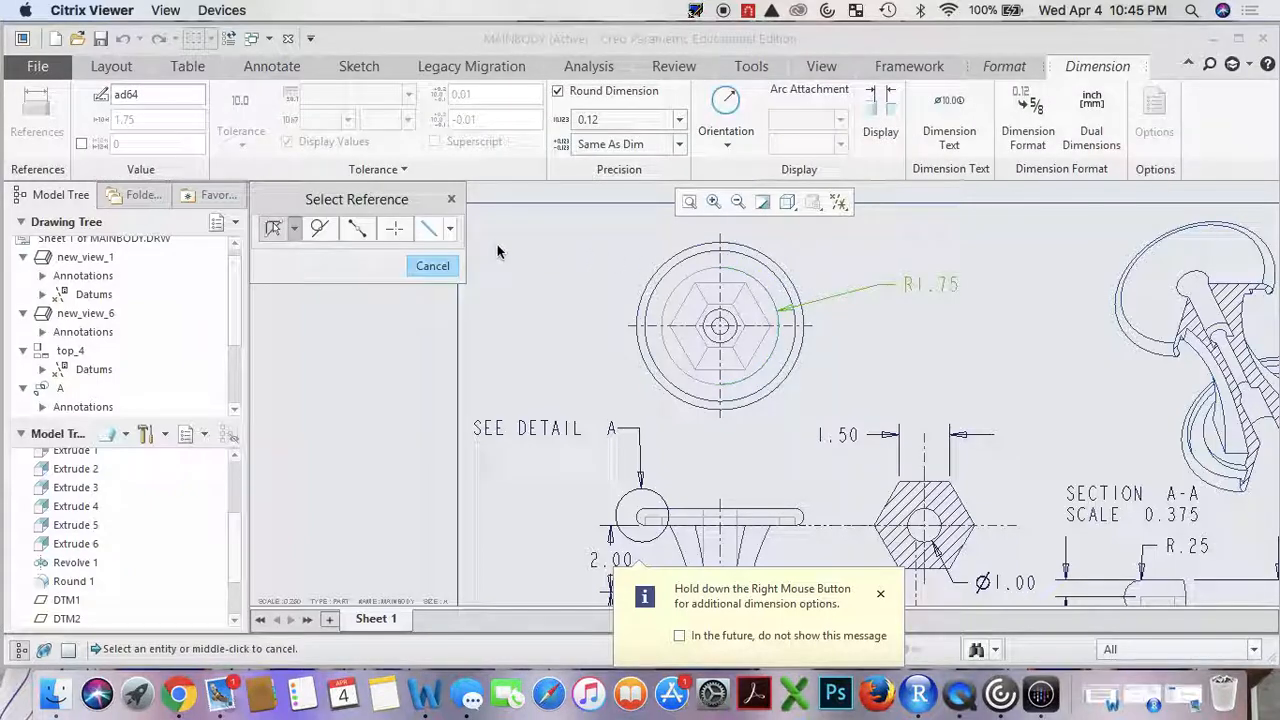
click(727, 143)
click(728, 165)
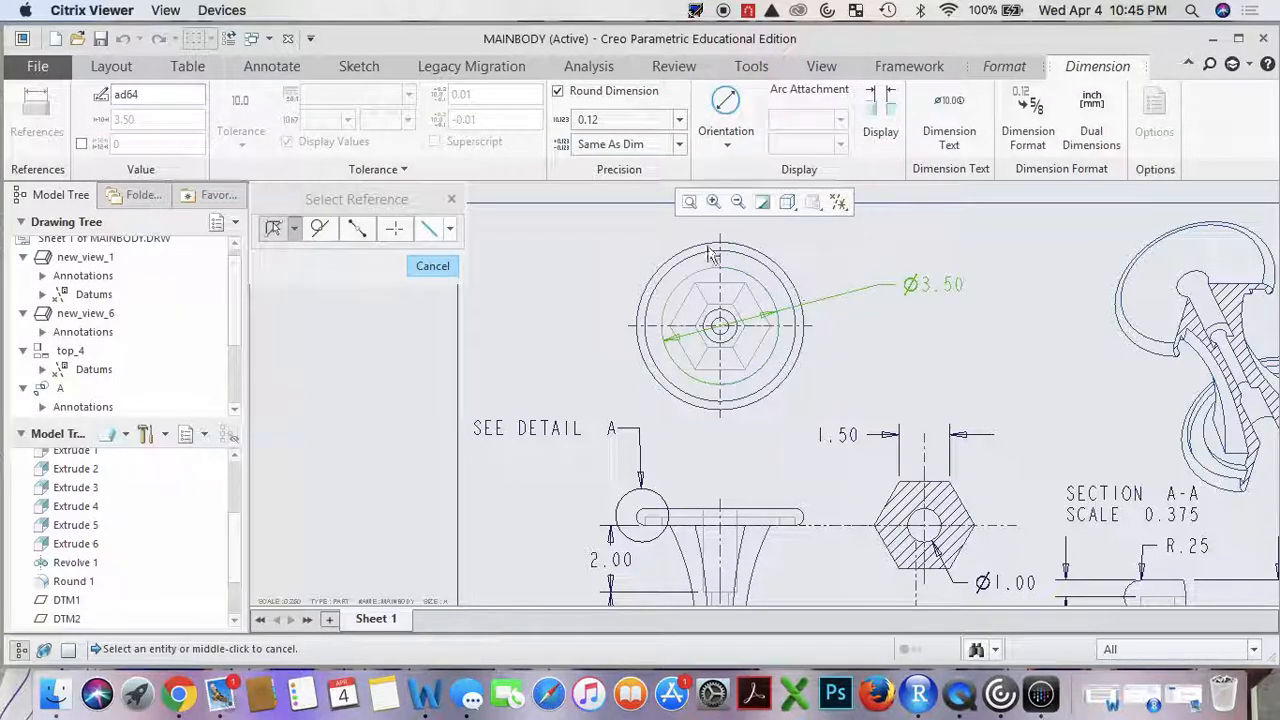
click(420, 265)
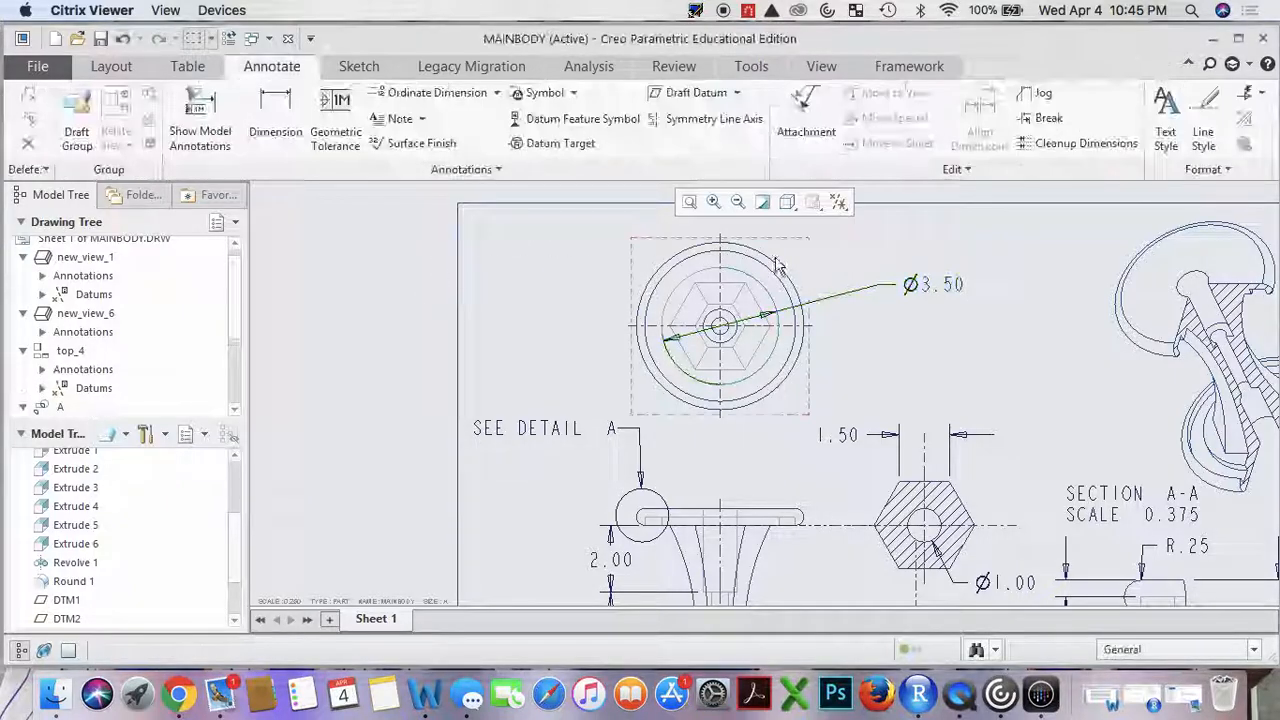
Flip the arrows of the diameter dimension on the circle around the hexagon, and move its text up and closer to the top view.
click(940, 285)
right_click(944, 290)
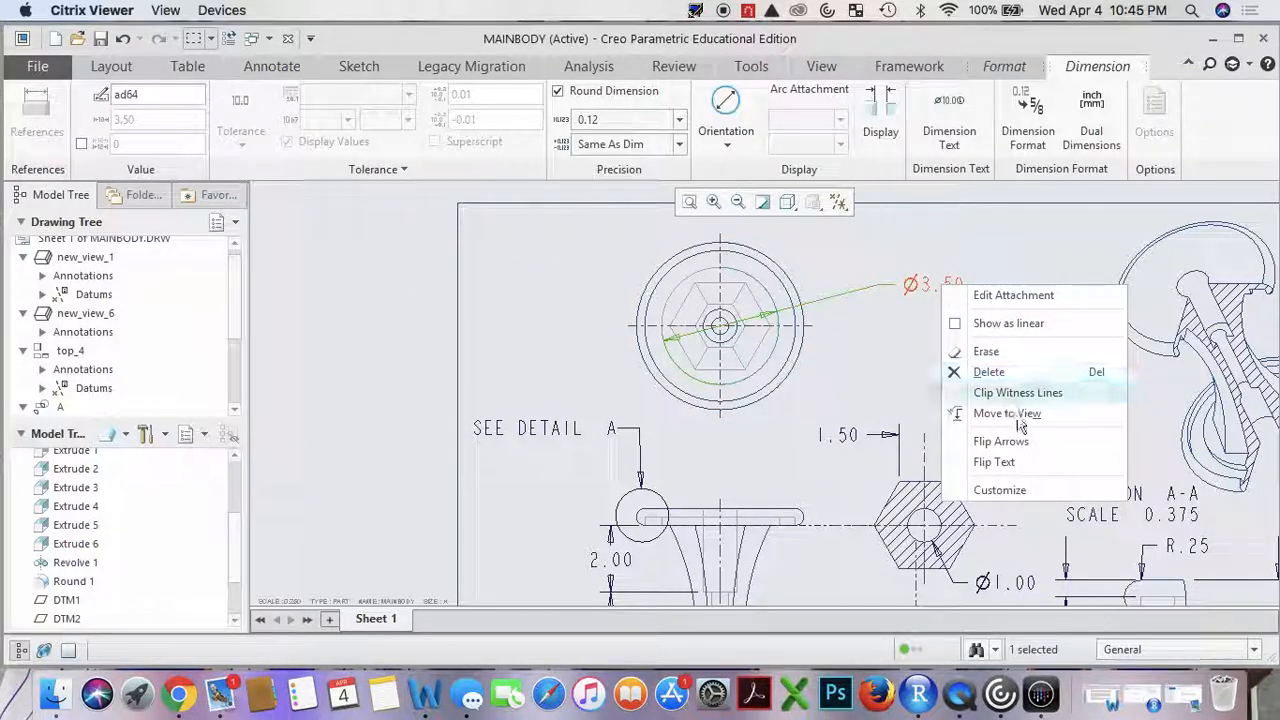
click(1062, 449)
click(955, 325)
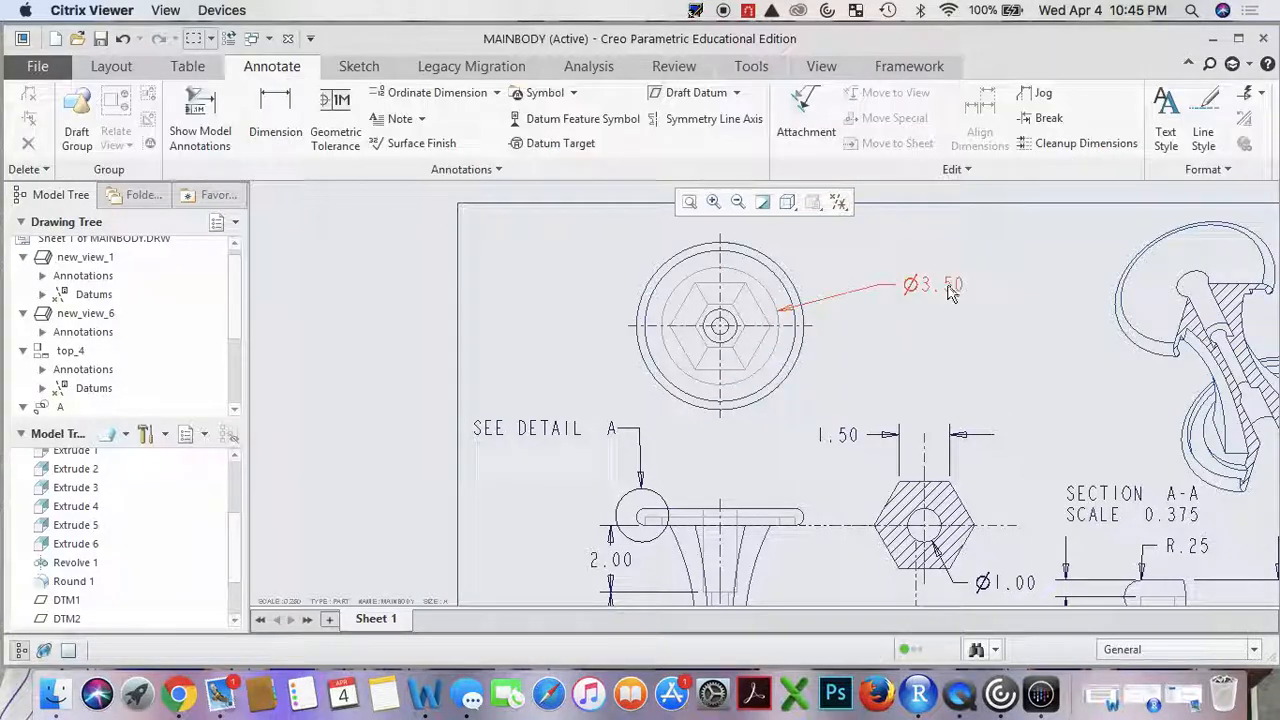
click(946, 285)
drag(934, 277, 914, 257)
click(970, 291)
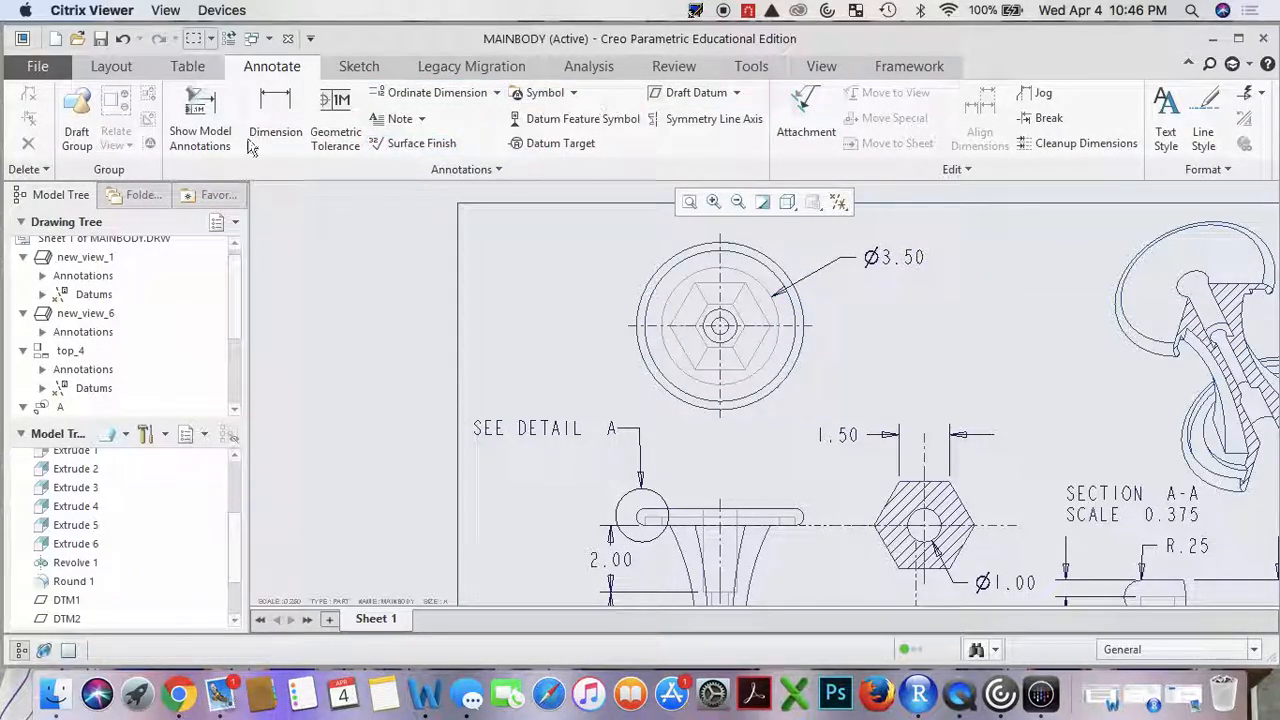
Dimension the outermost circle of the top view as a diameter, placing the text to the upper left of the view.
click(275, 122)
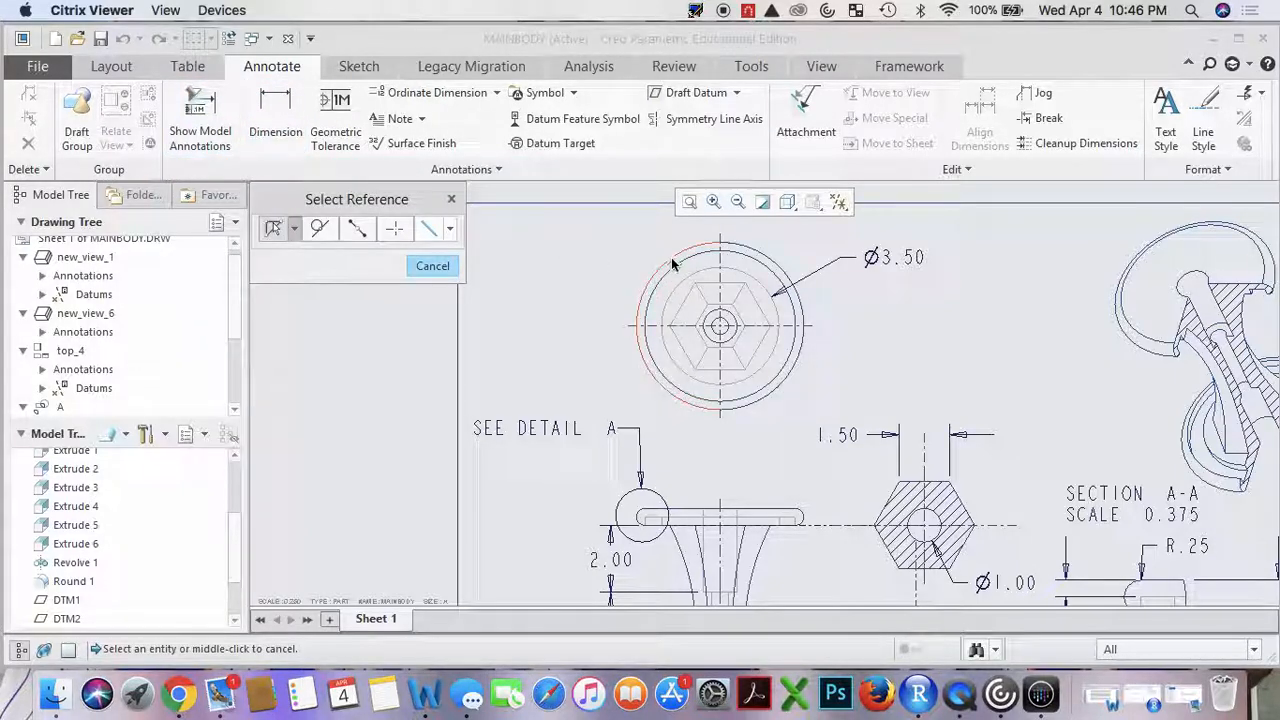
click(669, 255)
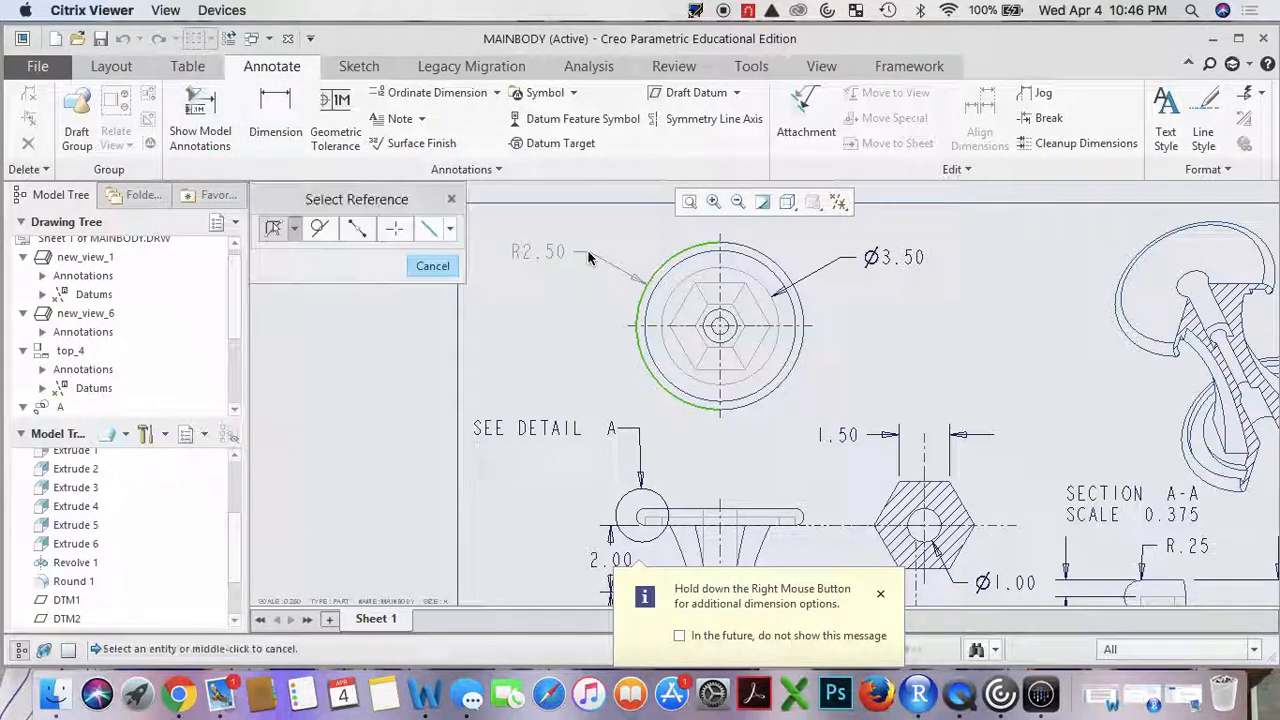
middle_click(588, 258)
click(727, 120)
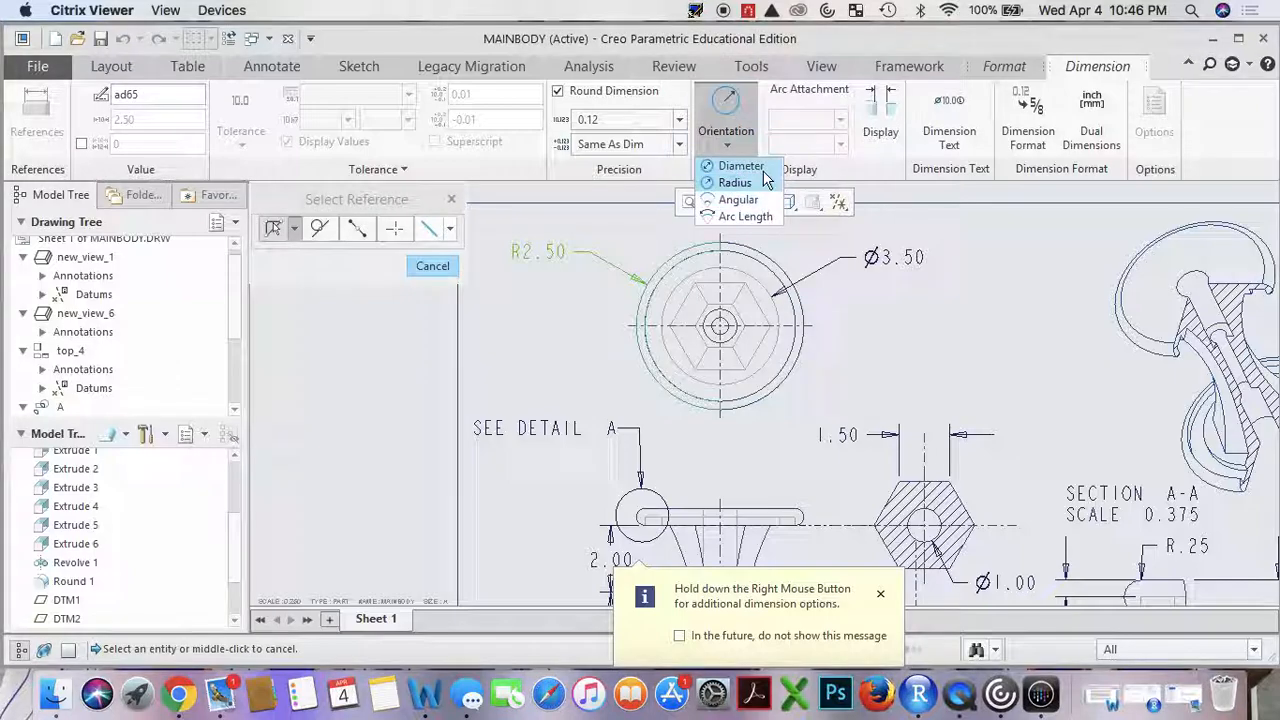
click(741, 166)
click(433, 266)
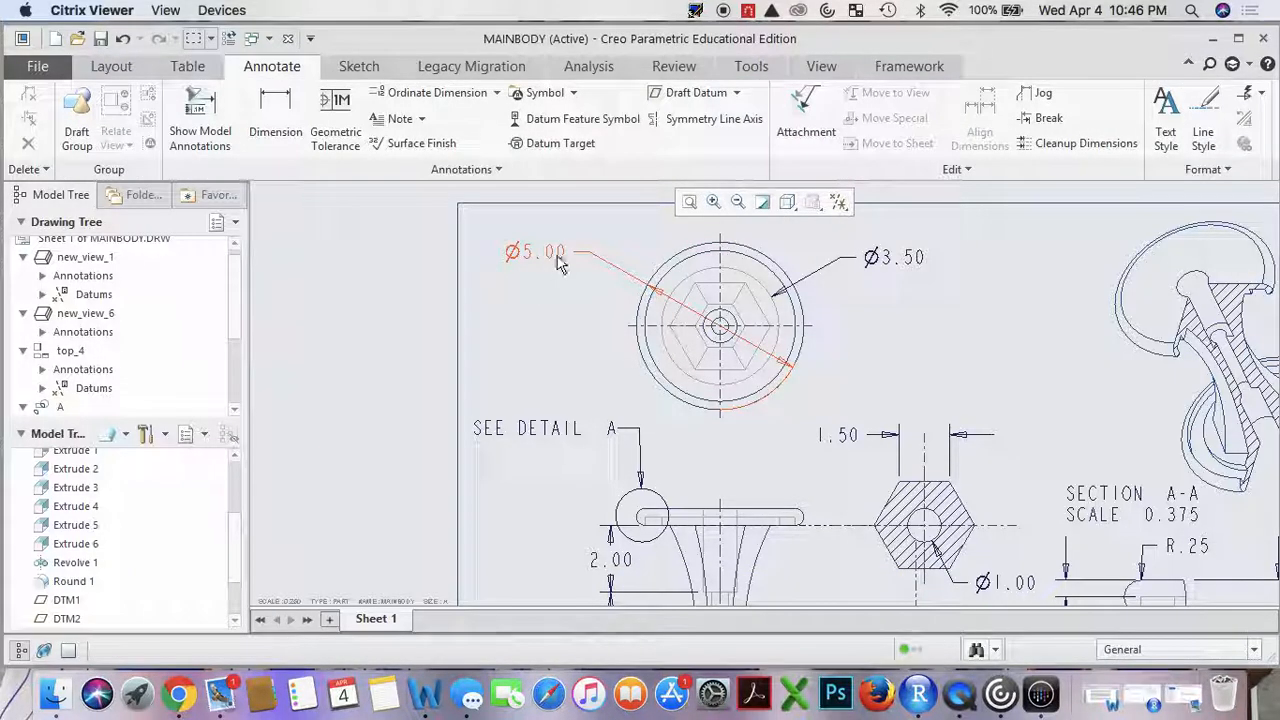
Flip the arrows of the outermost circle's diameter dimension so a single arrow points at the circle from outside.
click(560, 262)
right_click(558, 253)
click(620, 368)
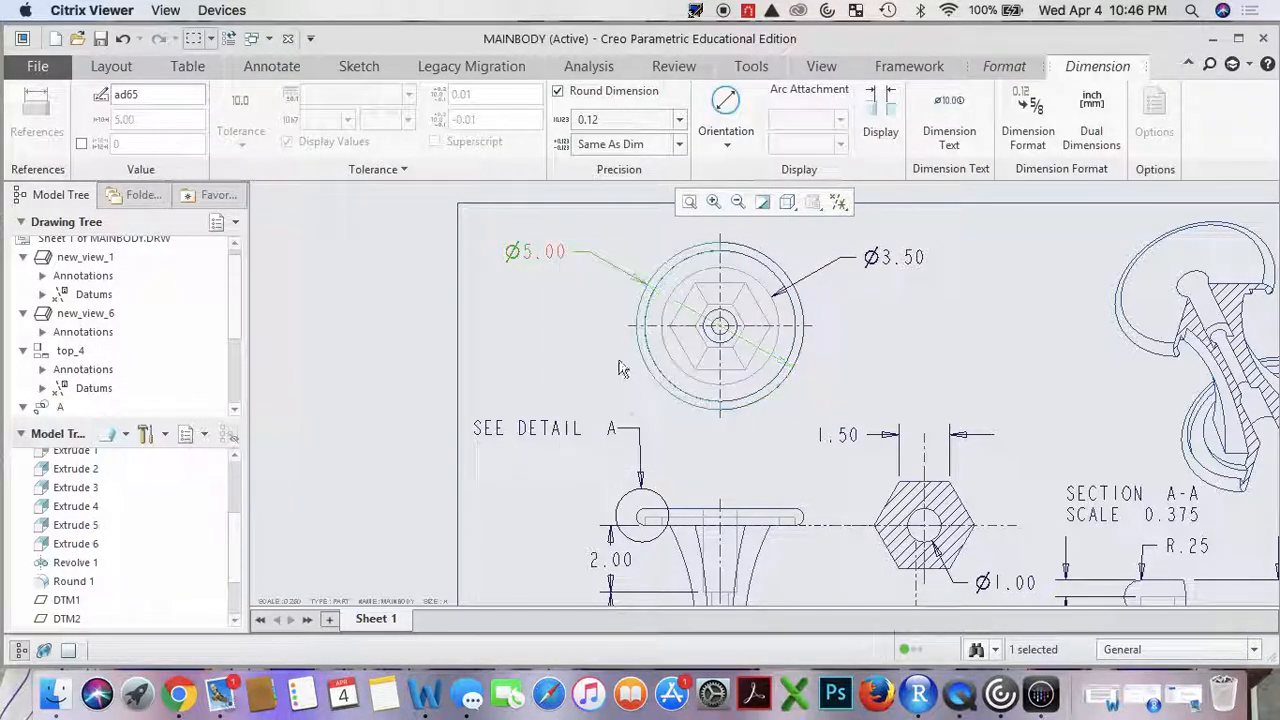
click(530, 316)
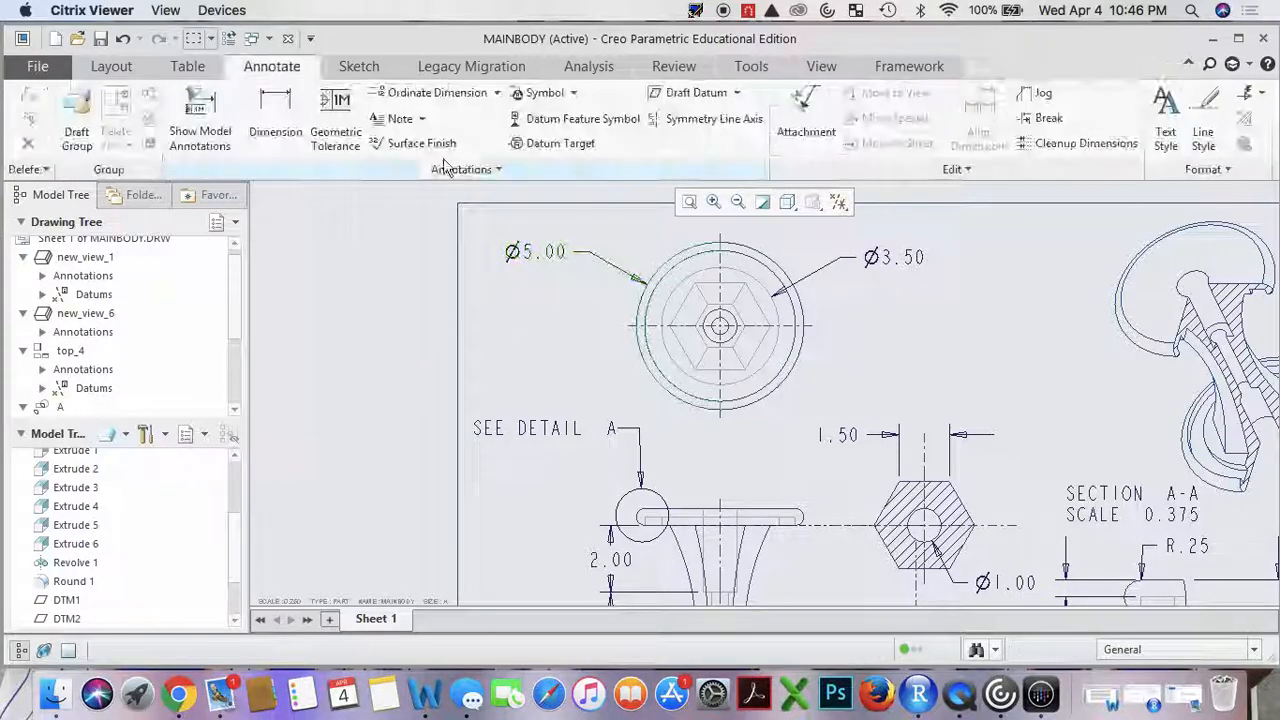
Dimension the circle just inside the top view's outer edge as a diameter, with the text to the lower left of the view.
click(281, 119)
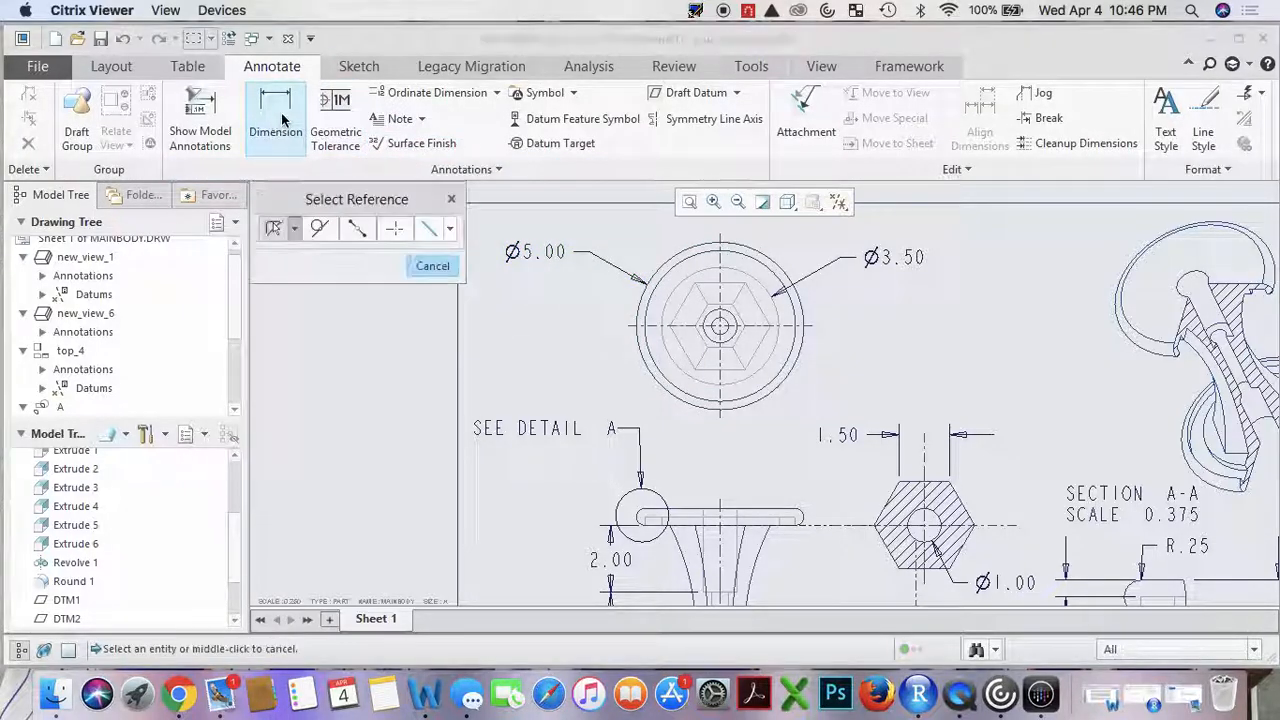
click(672, 385)
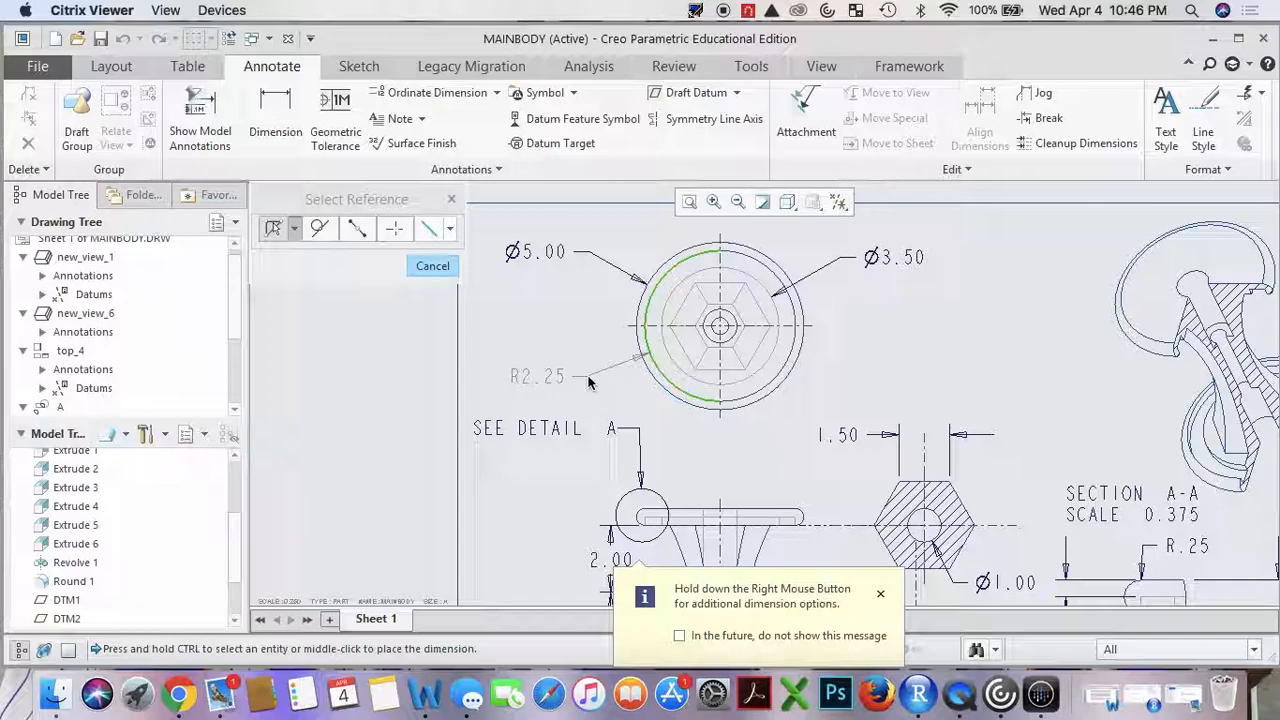
middle_click(588, 382)
click(433, 266)
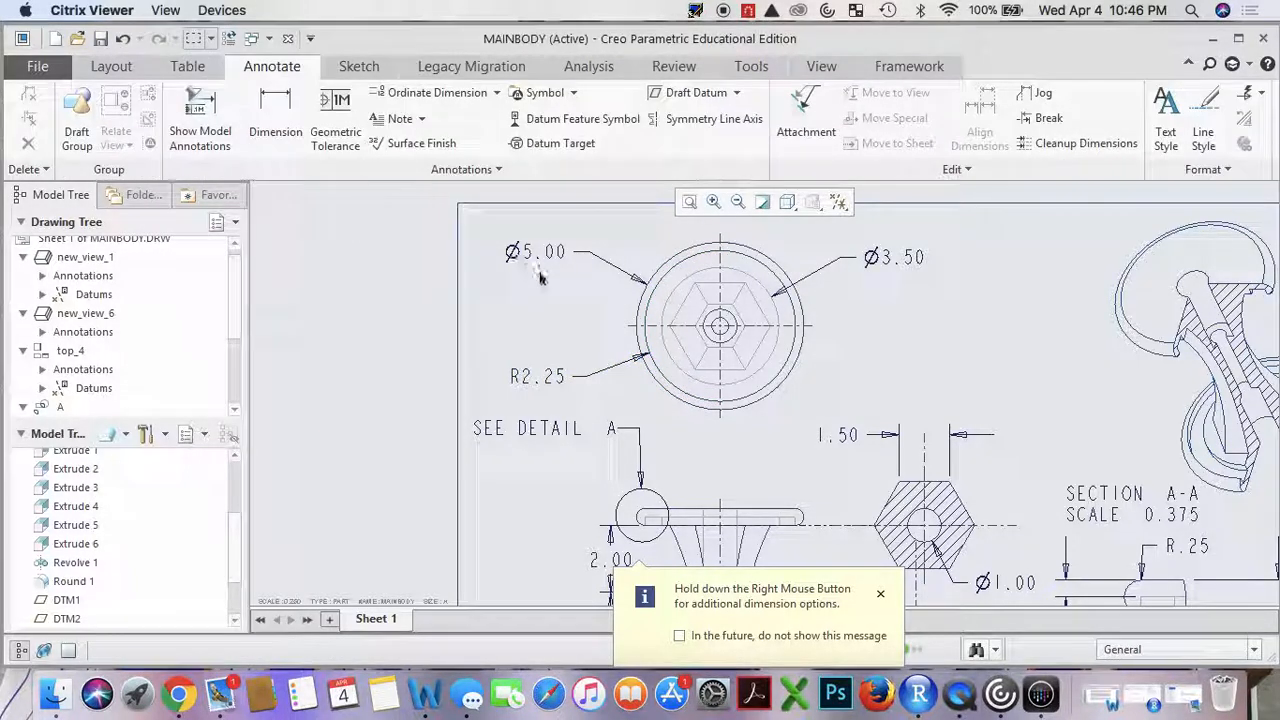
click(548, 377)
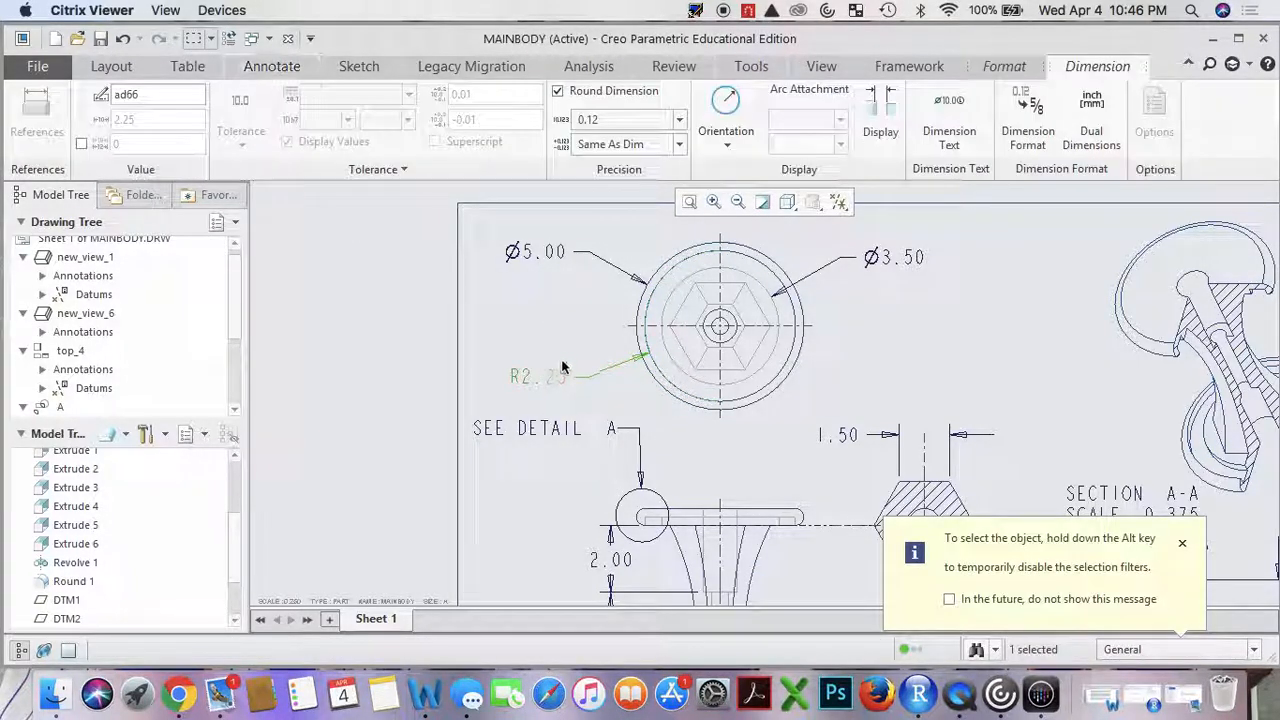
click(727, 140)
click(740, 166)
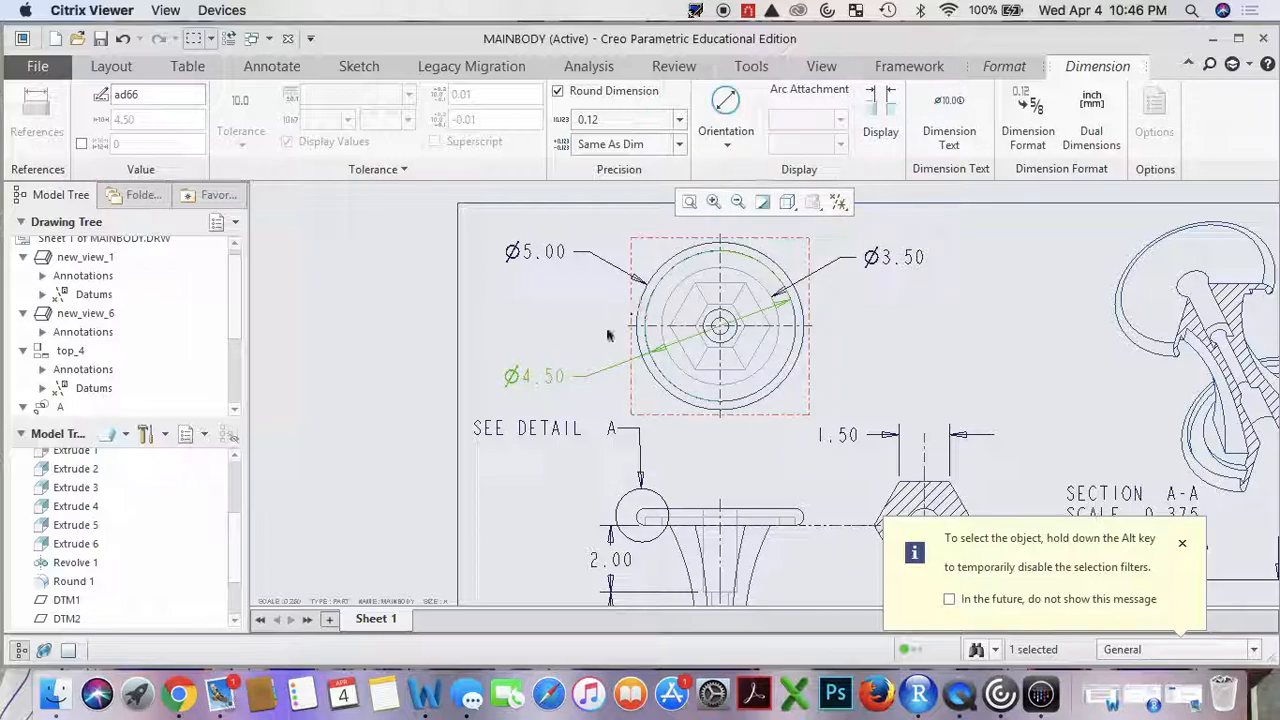
Flip the arrows of the second-largest circle's diameter dimension so its arrow points in from outside.
right_click(540, 377)
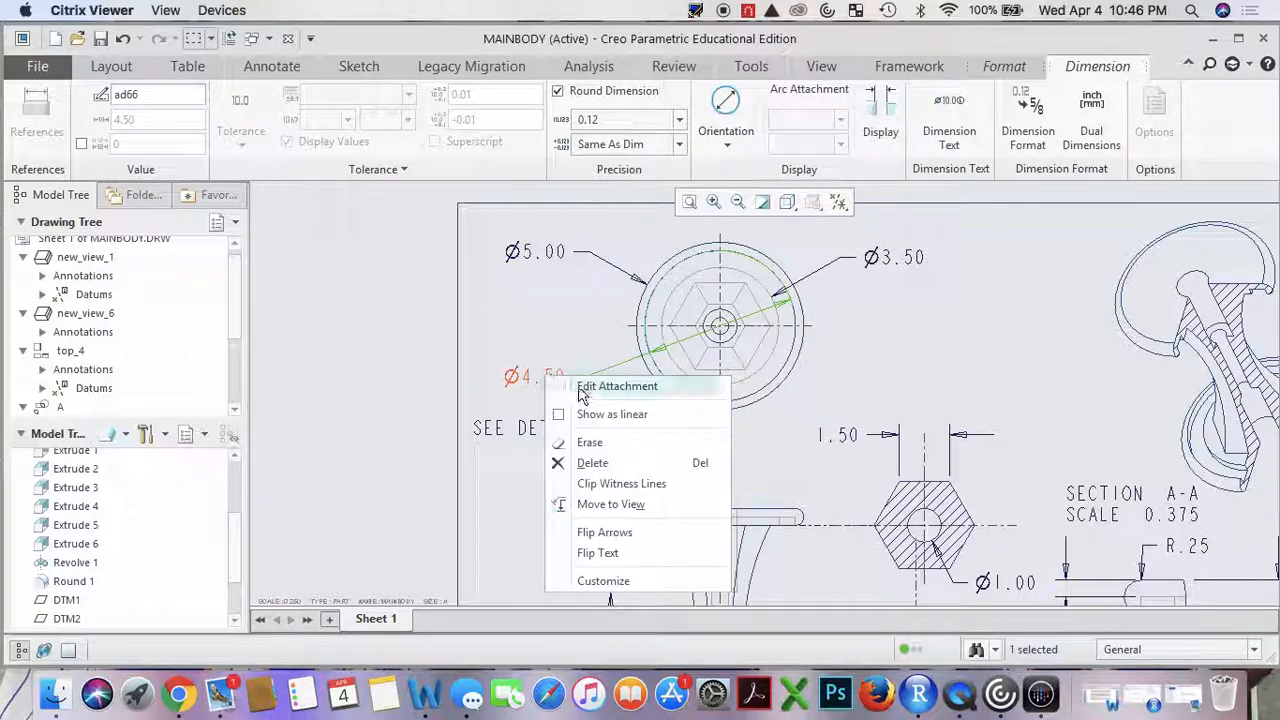
click(629, 530)
click(540, 327)
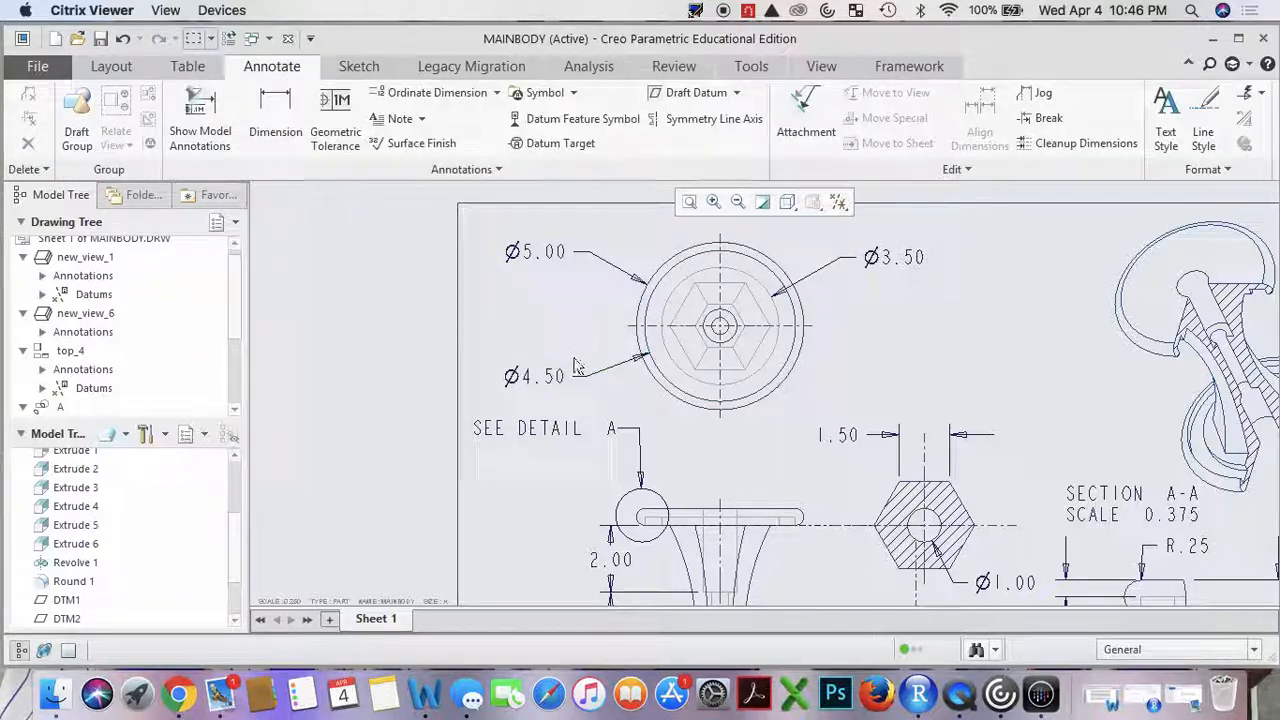
Examine the top, front, section, detail and pictorial views on the sheet for completeness of dimensions and centerlines.
scroll(646, 367, up, 5)
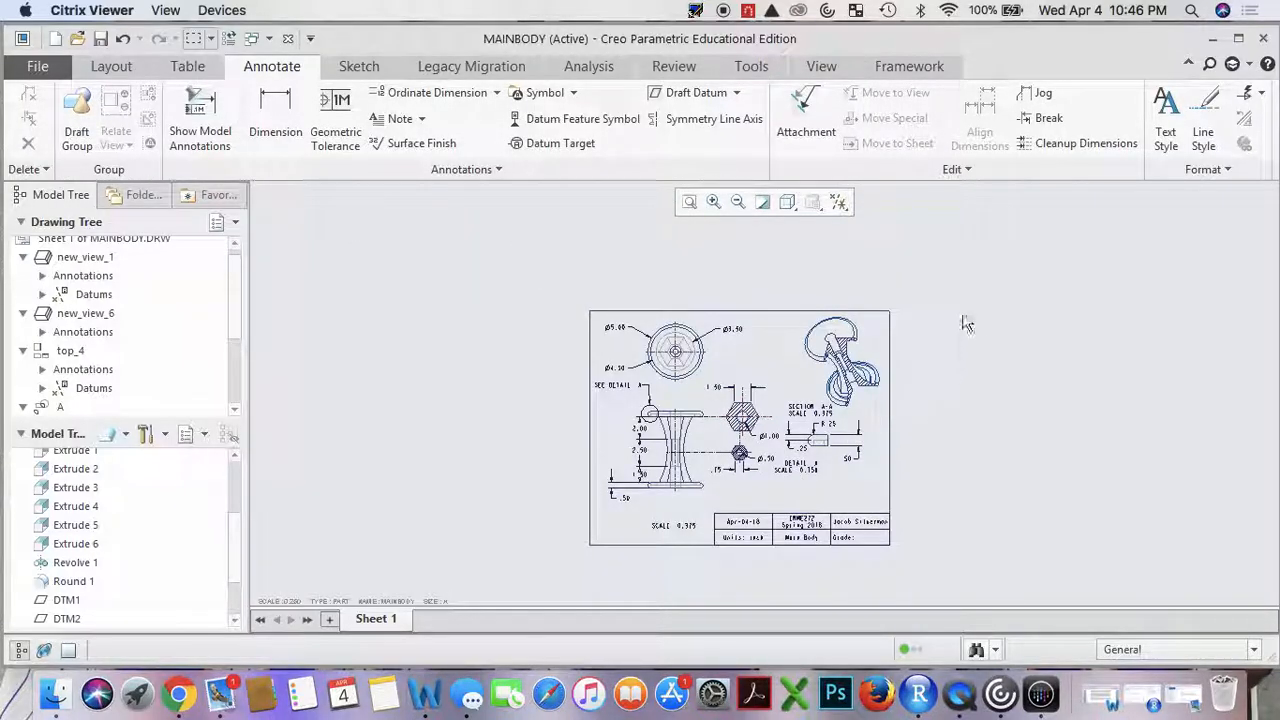
scroll(900, 326, down, 3)
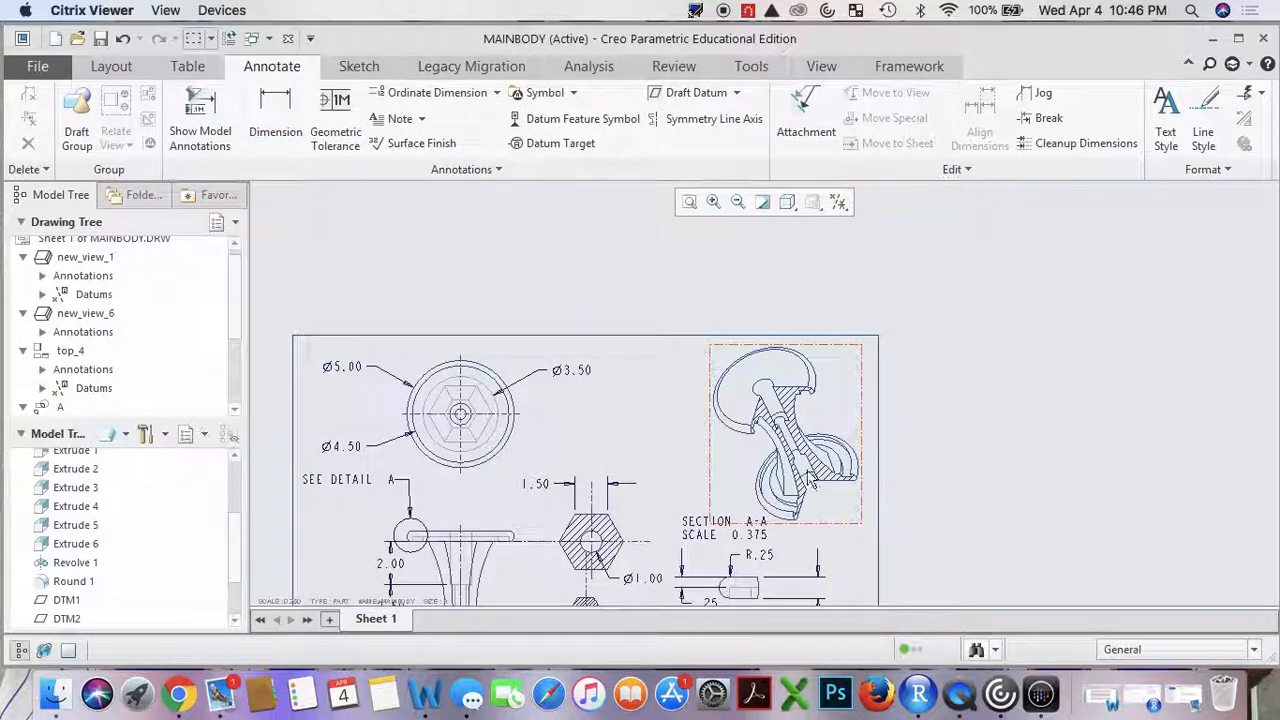
scroll(810, 480, up, 3)
scroll(815, 533, down, 6)
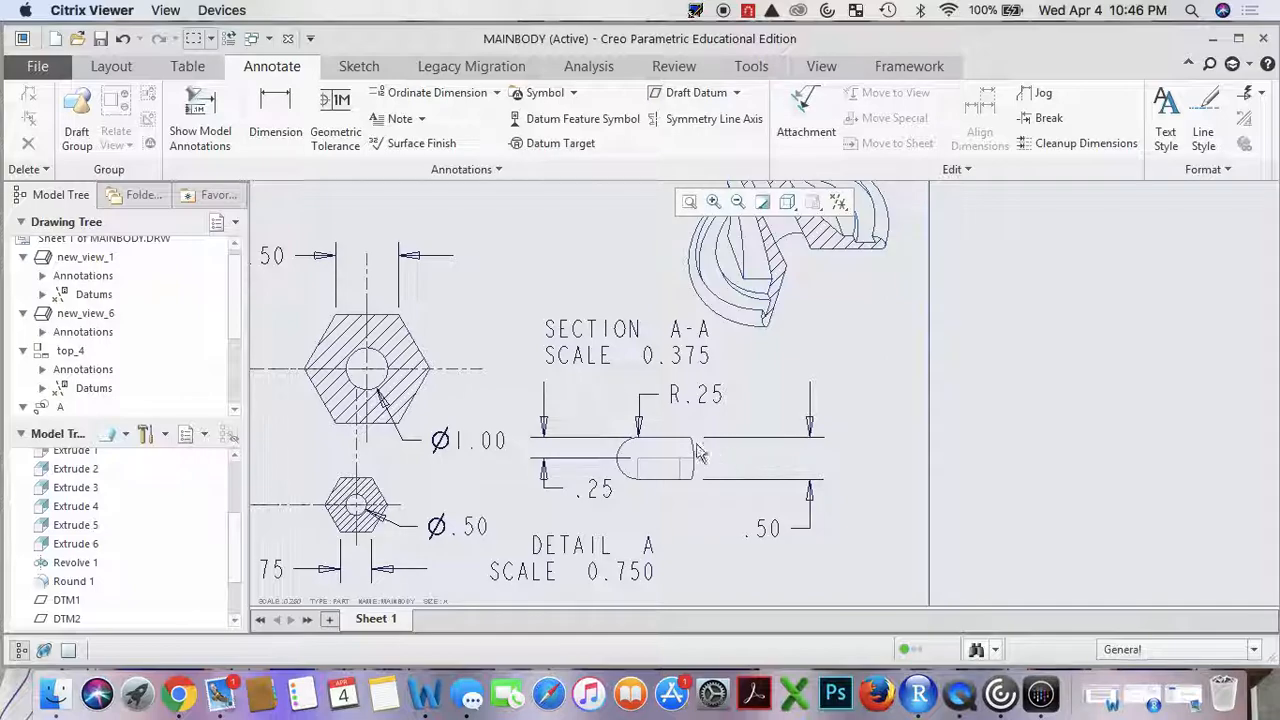
scroll(607, 437, down, 5)
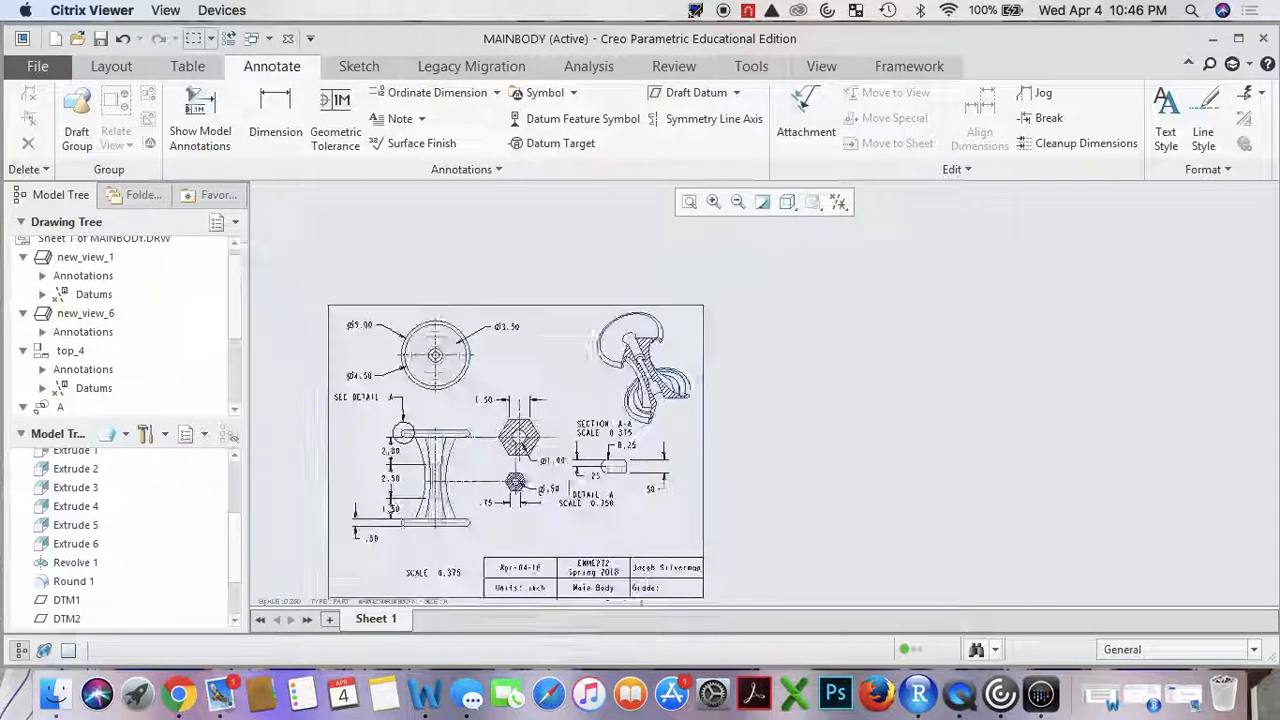
scroll(548, 410, up, 5)
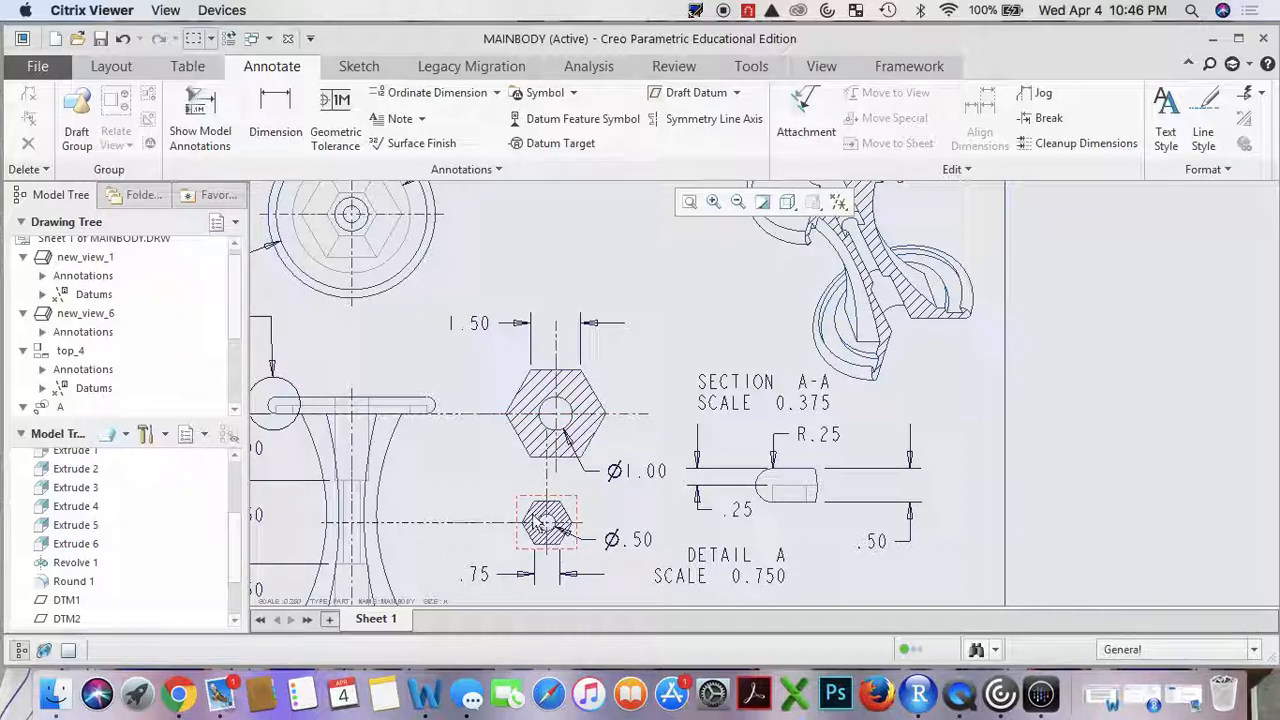
scroll(537, 518, down, 5)
scroll(462, 500, up, 5)
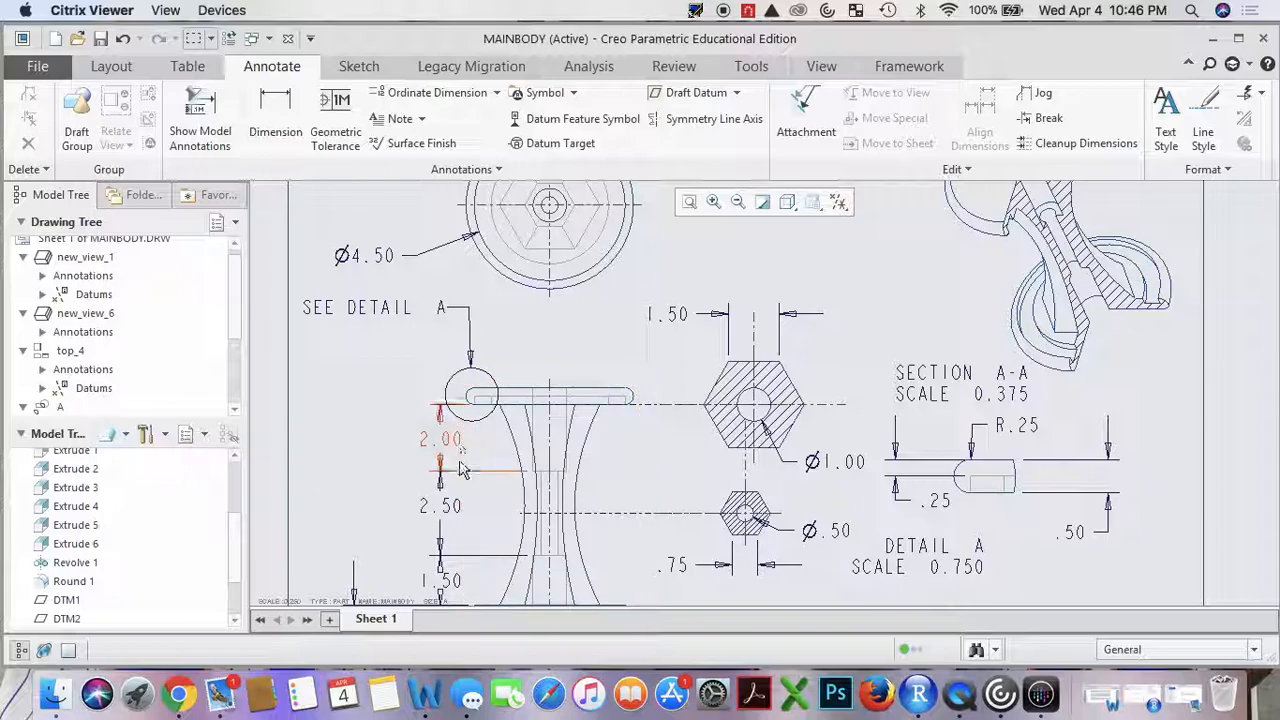
scroll(462, 470, down, 5)
scroll(478, 582, up, 3)
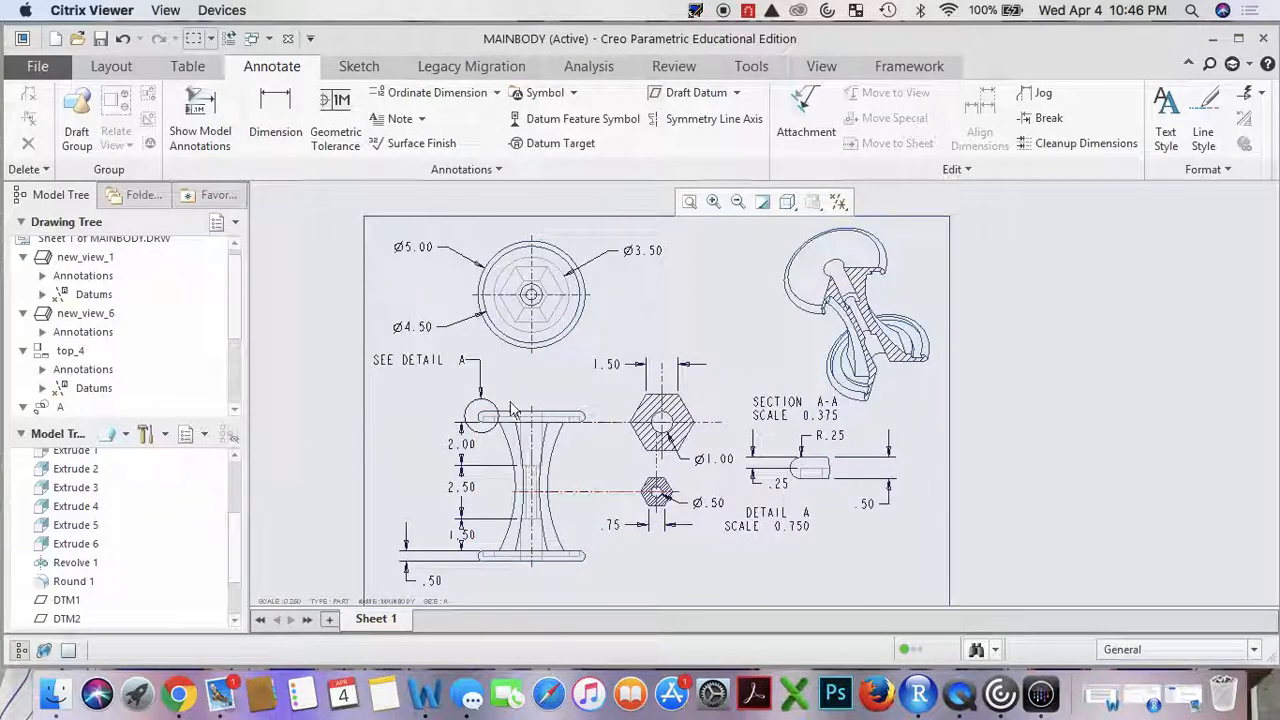
scroll(565, 257, up, 2)
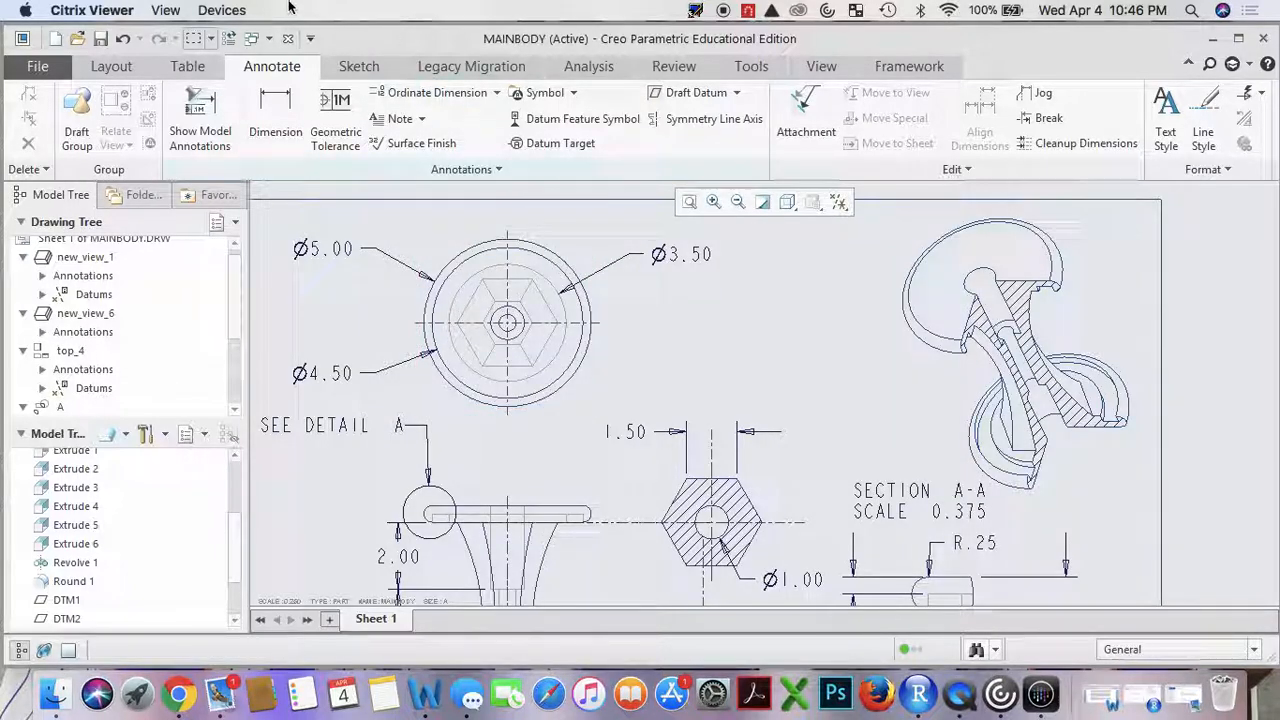
Open the detail options in the drawing properties and find the arrow_style option.
click(44, 67)
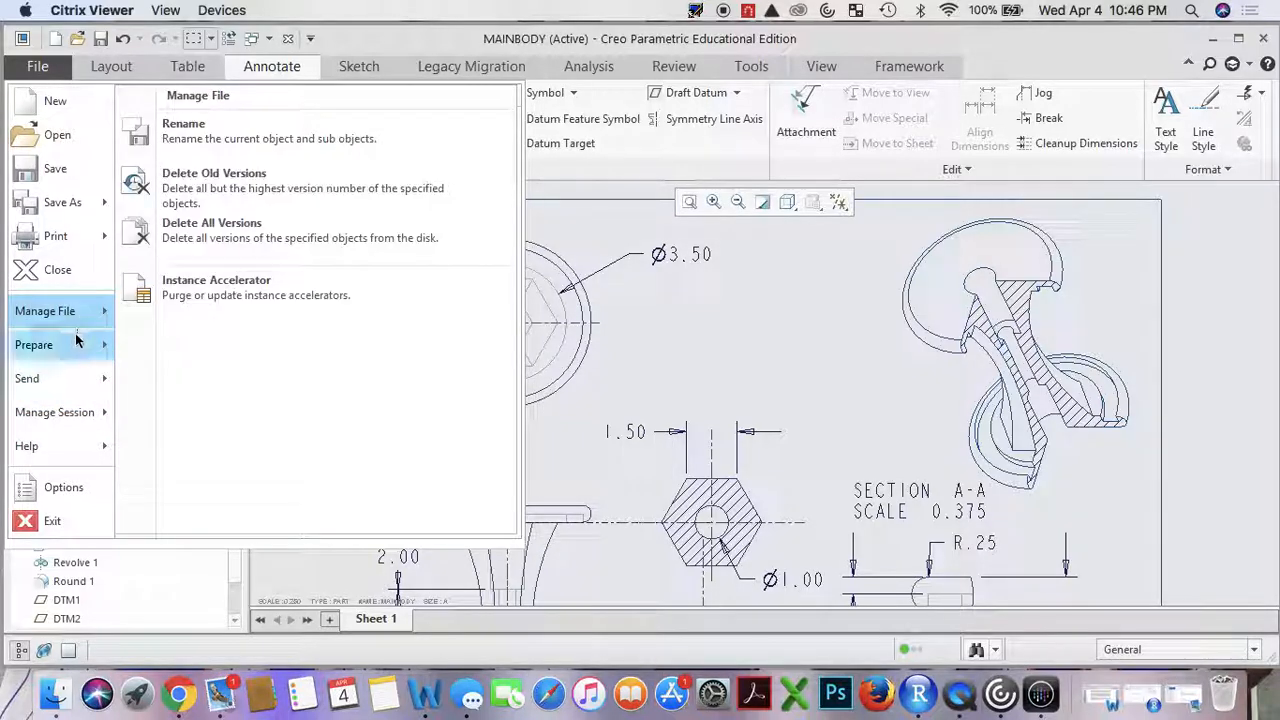
mouse_move(76, 341)
click(200, 210)
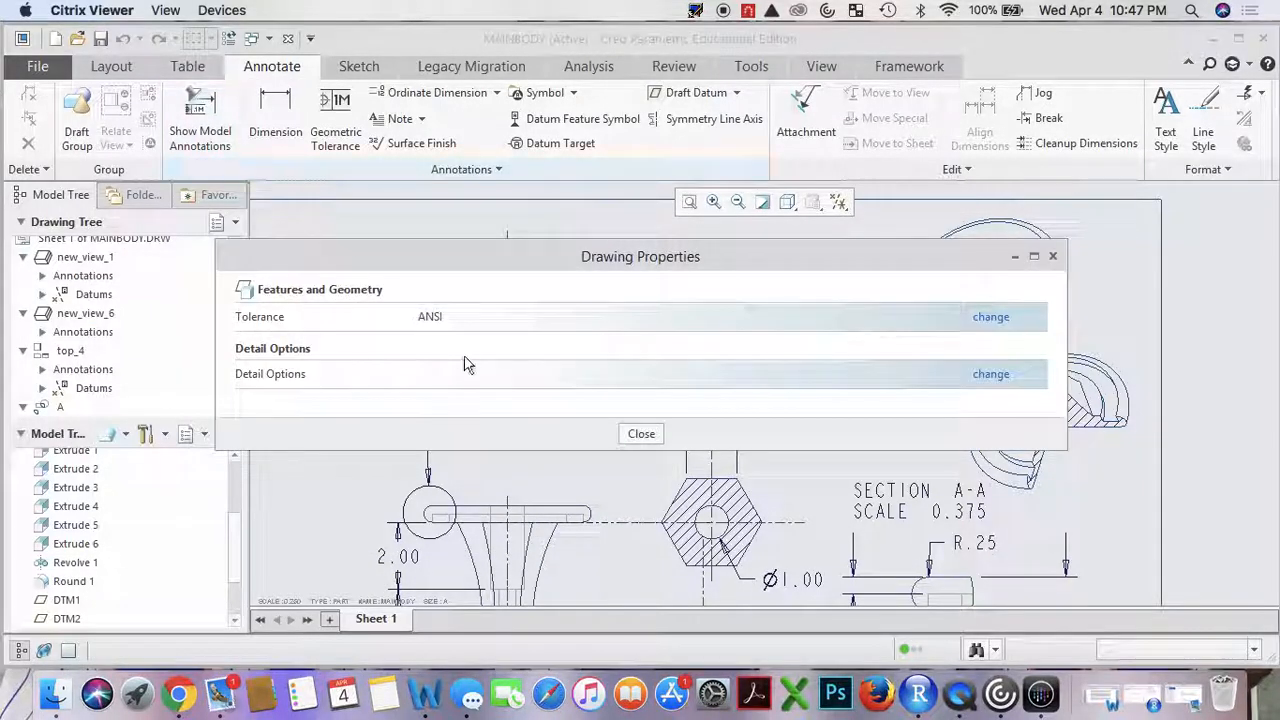
click(991, 375)
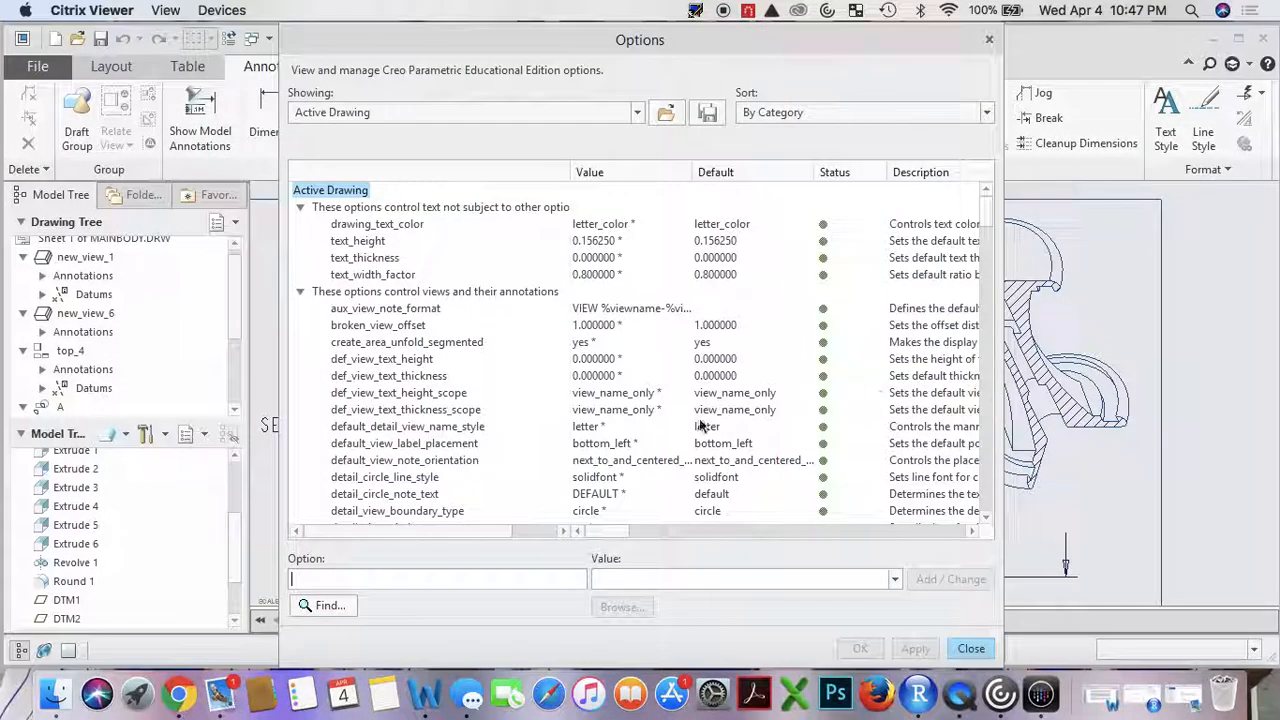
text(arrow_style)
key(Return)
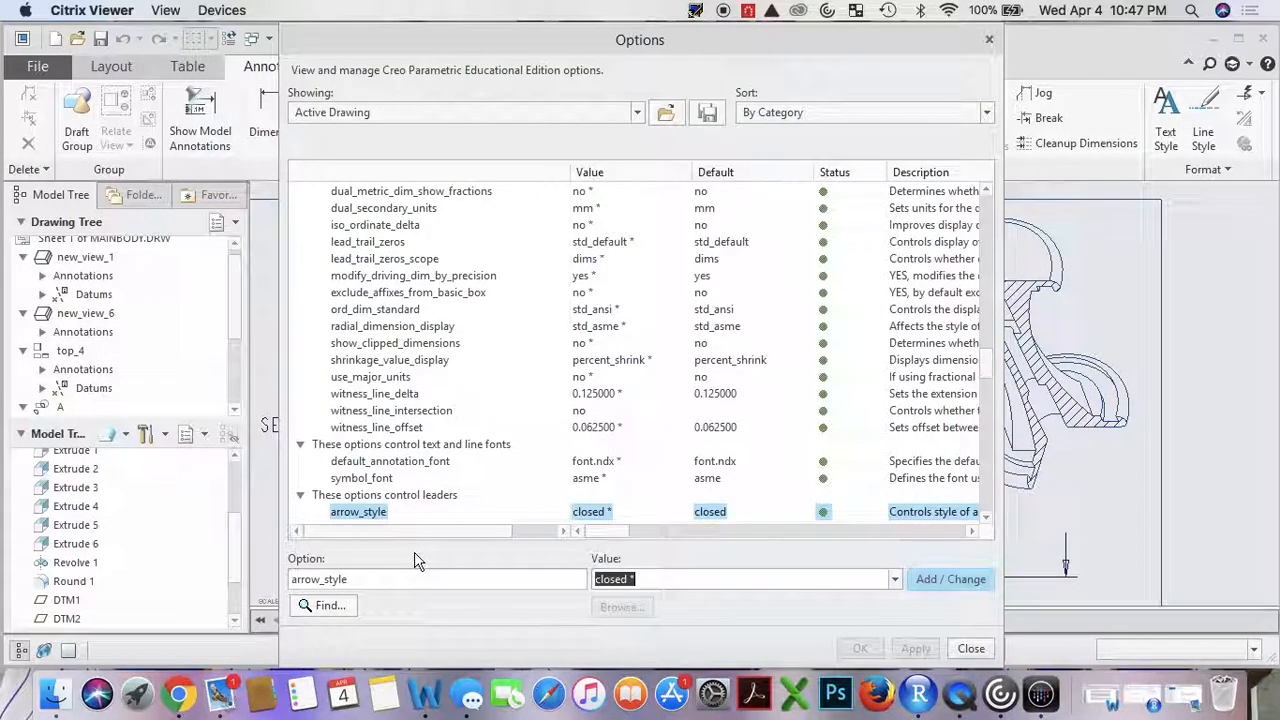
Set the arrow_style option to filled, apply it to the drawing, and close the drawing properties.
click(896, 584)
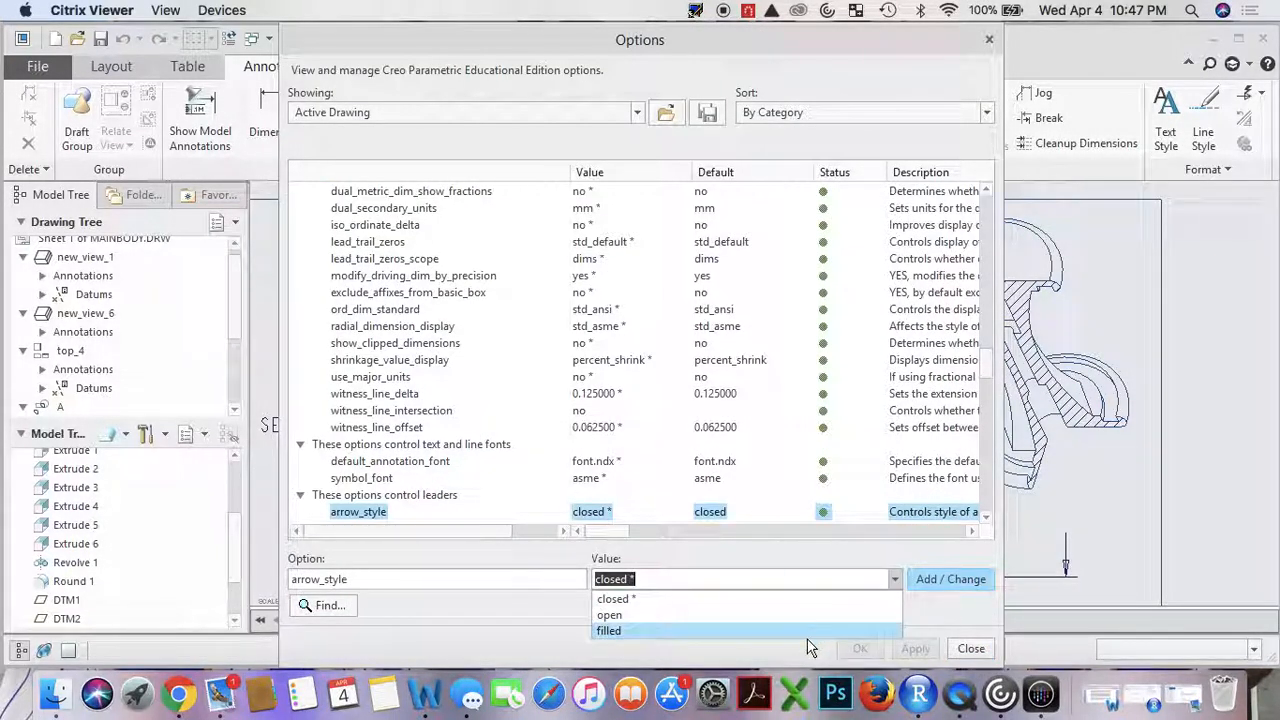
click(897, 587)
click(895, 586)
click(815, 642)
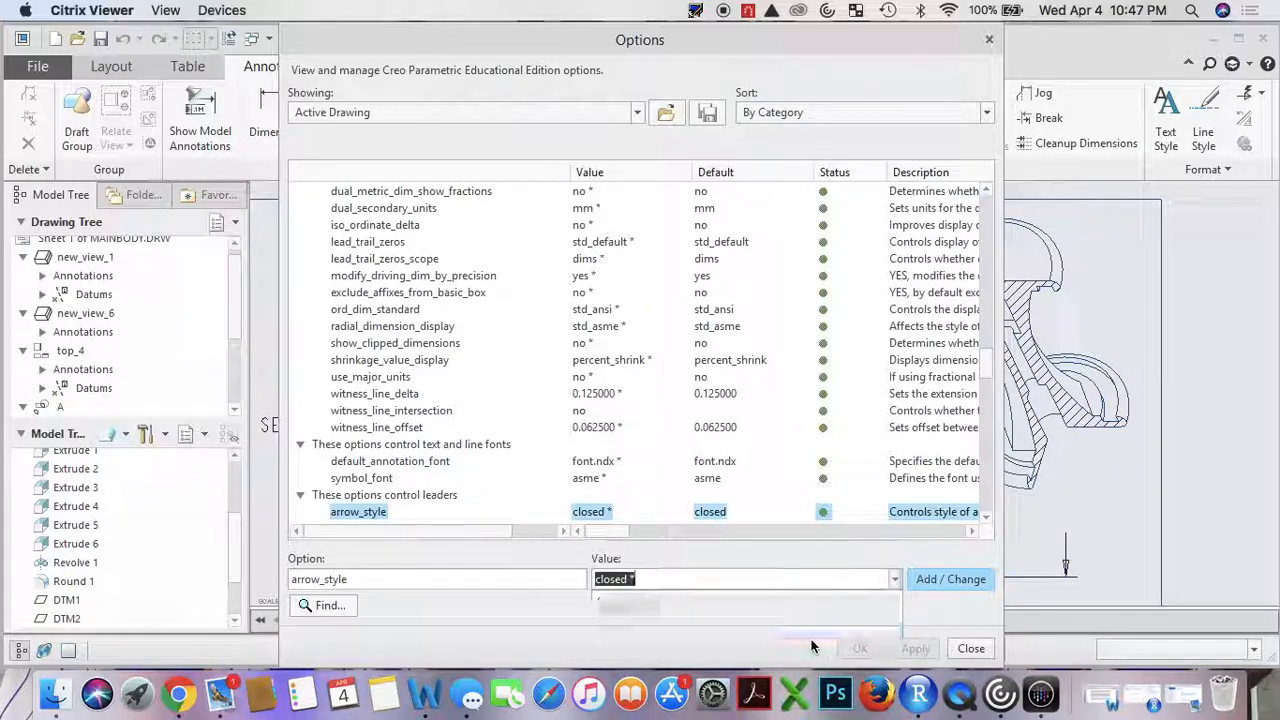
click(897, 584)
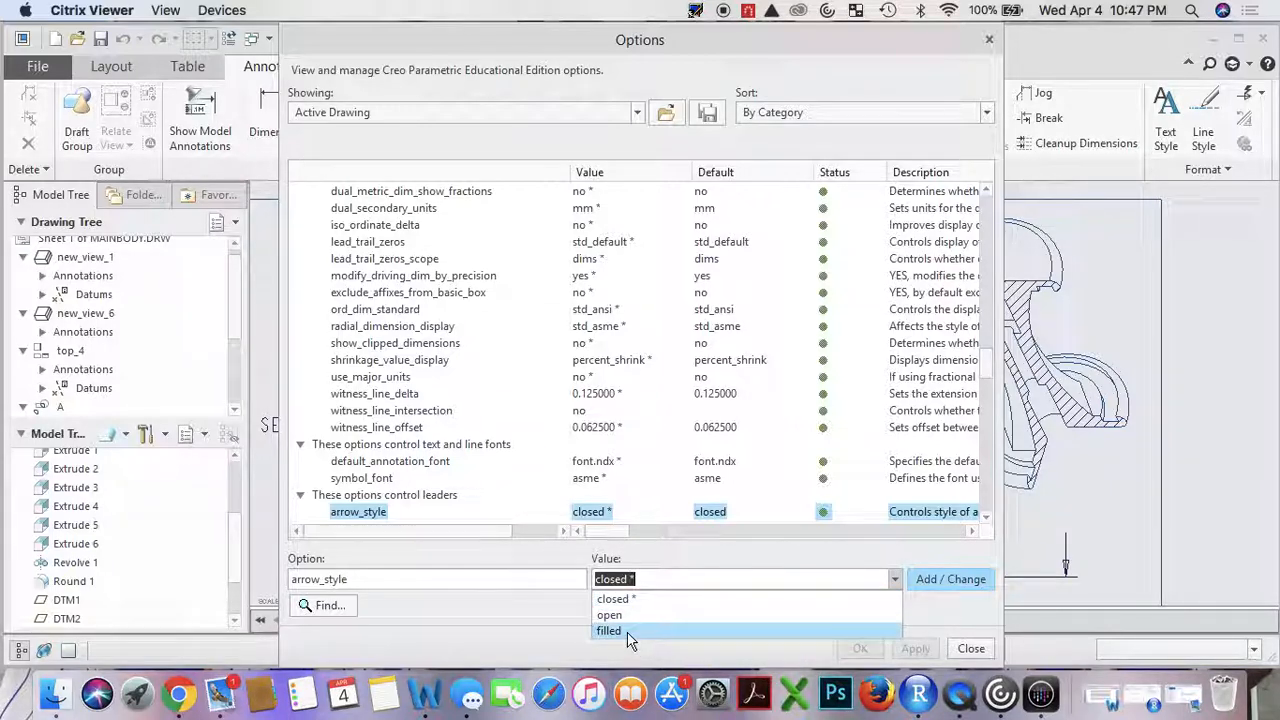
click(627, 632)
click(935, 578)
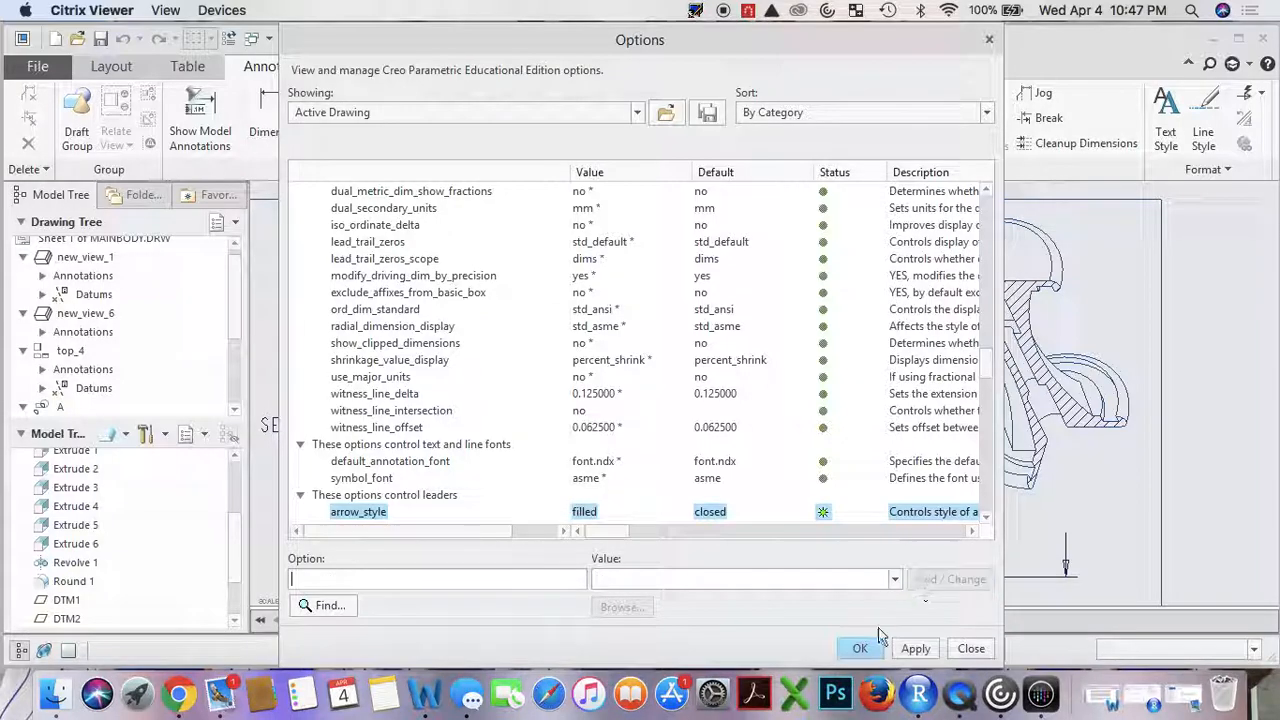
click(866, 644)
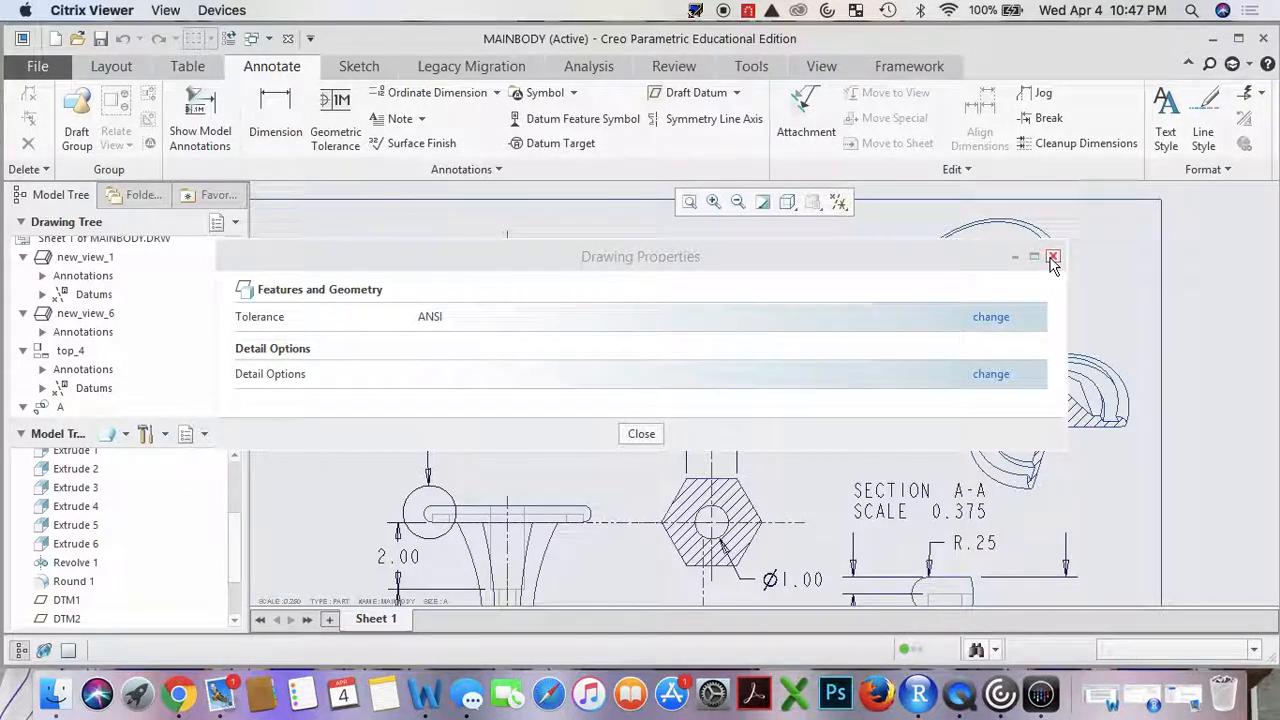
click(1053, 258)
scroll(643, 410, up, 5)
scroll(532, 455, down, 5)
scroll(640, 457, up, 2)
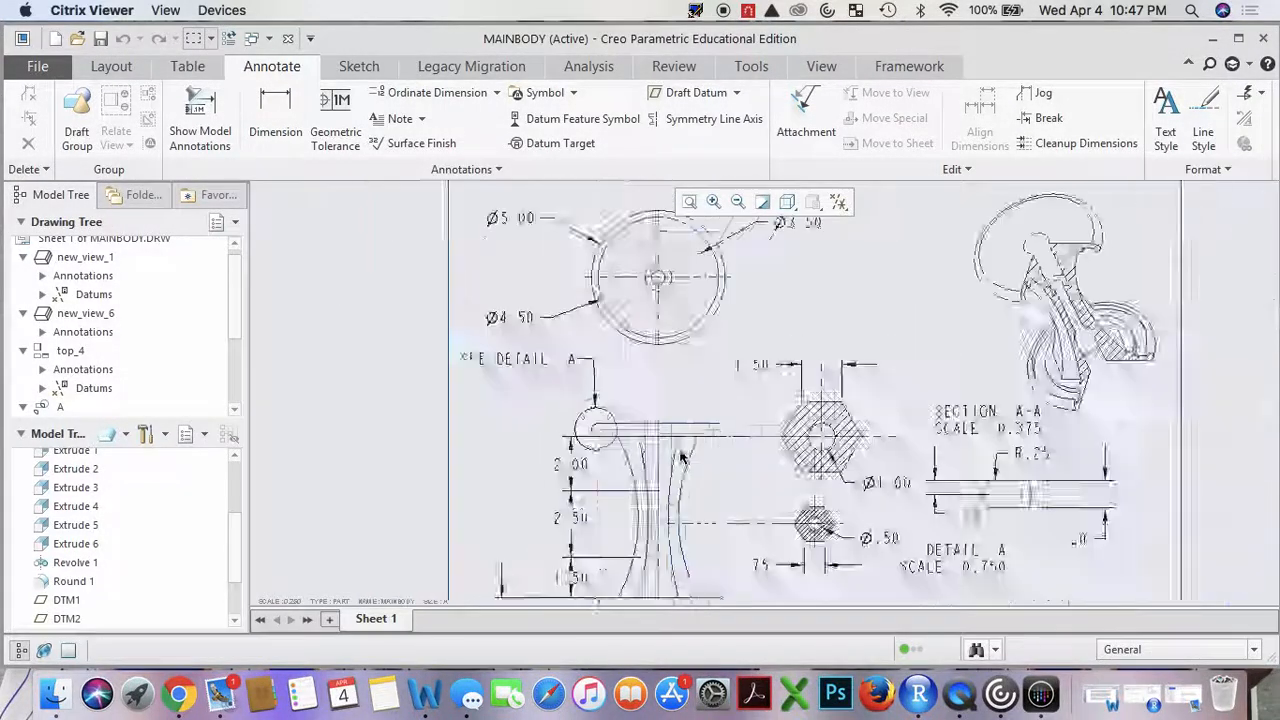
scroll(681, 458, up, 5)
scroll(810, 550, down, 4)
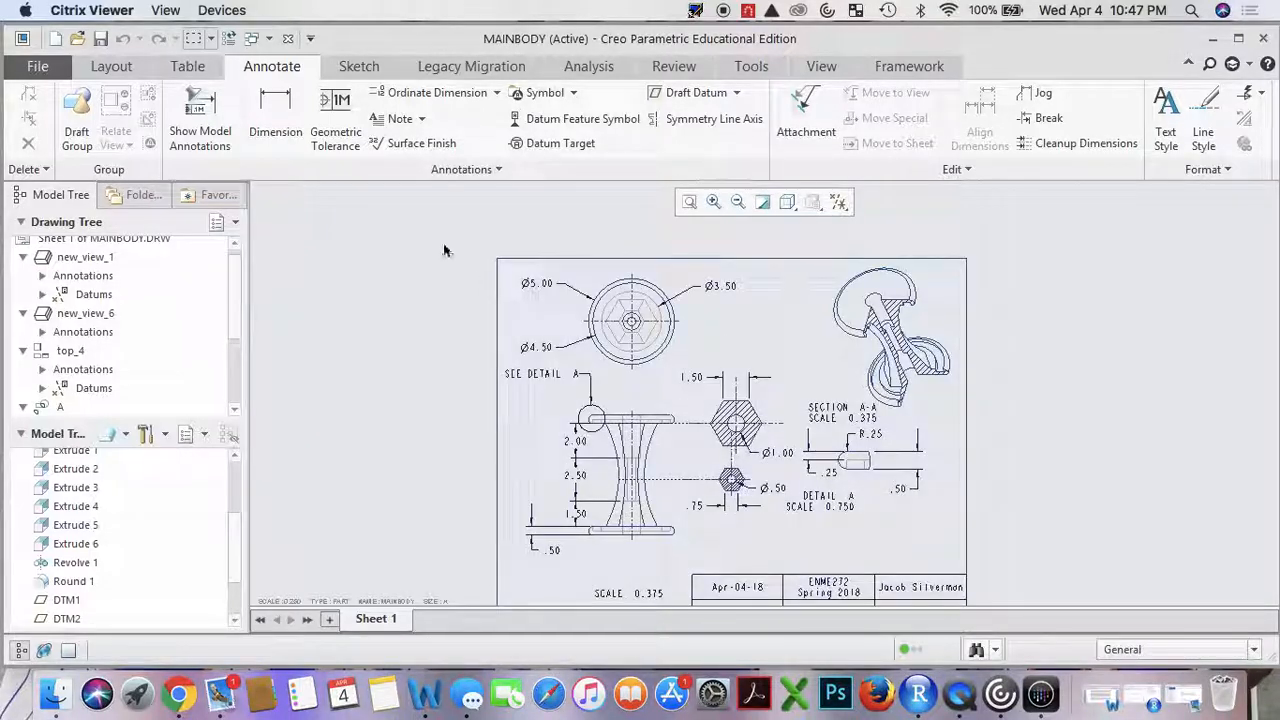
Save the MAINBODY drawing in the Exam 2 folder and start exporting a copy of it as a PDF.
click(100, 40)
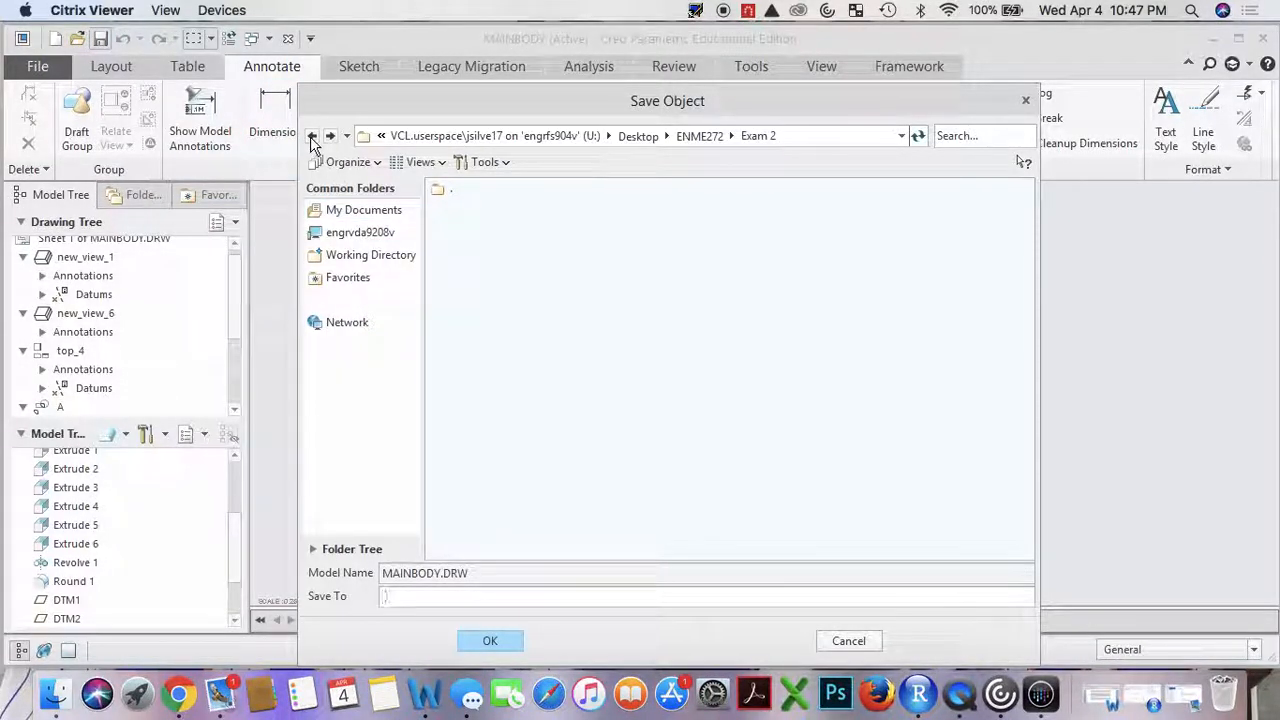
click(488, 642)
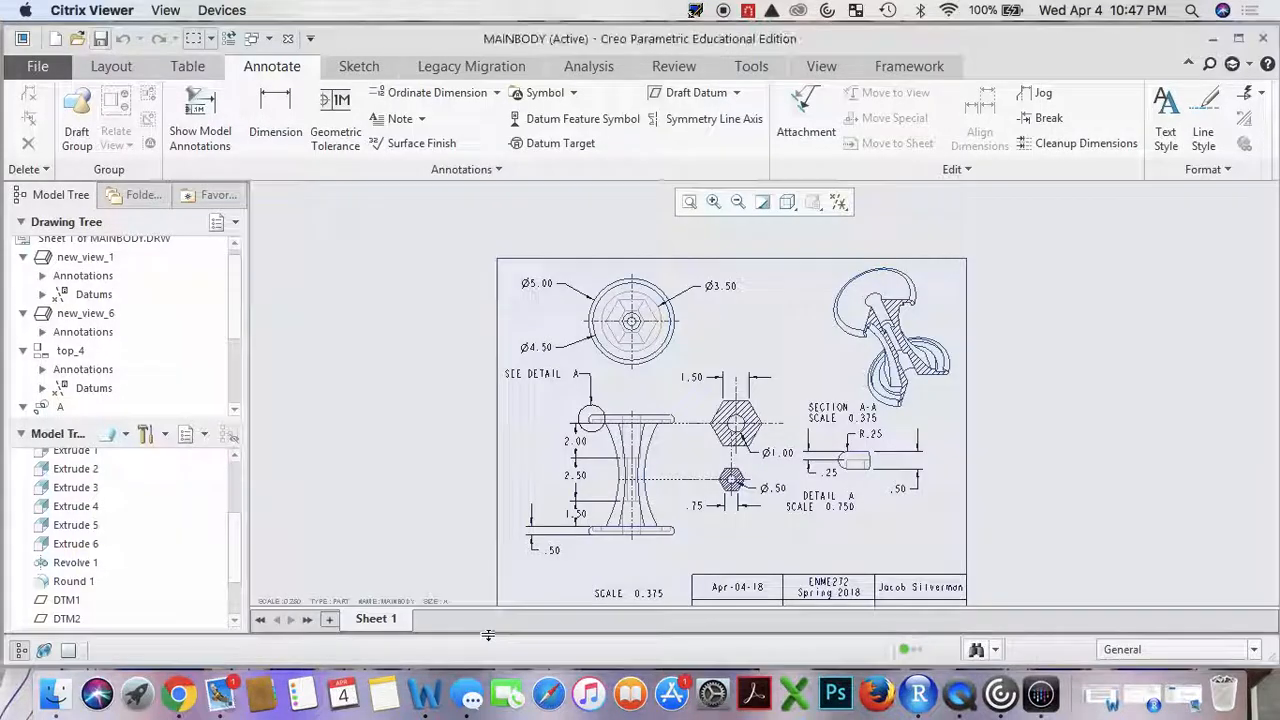
click(40, 68)
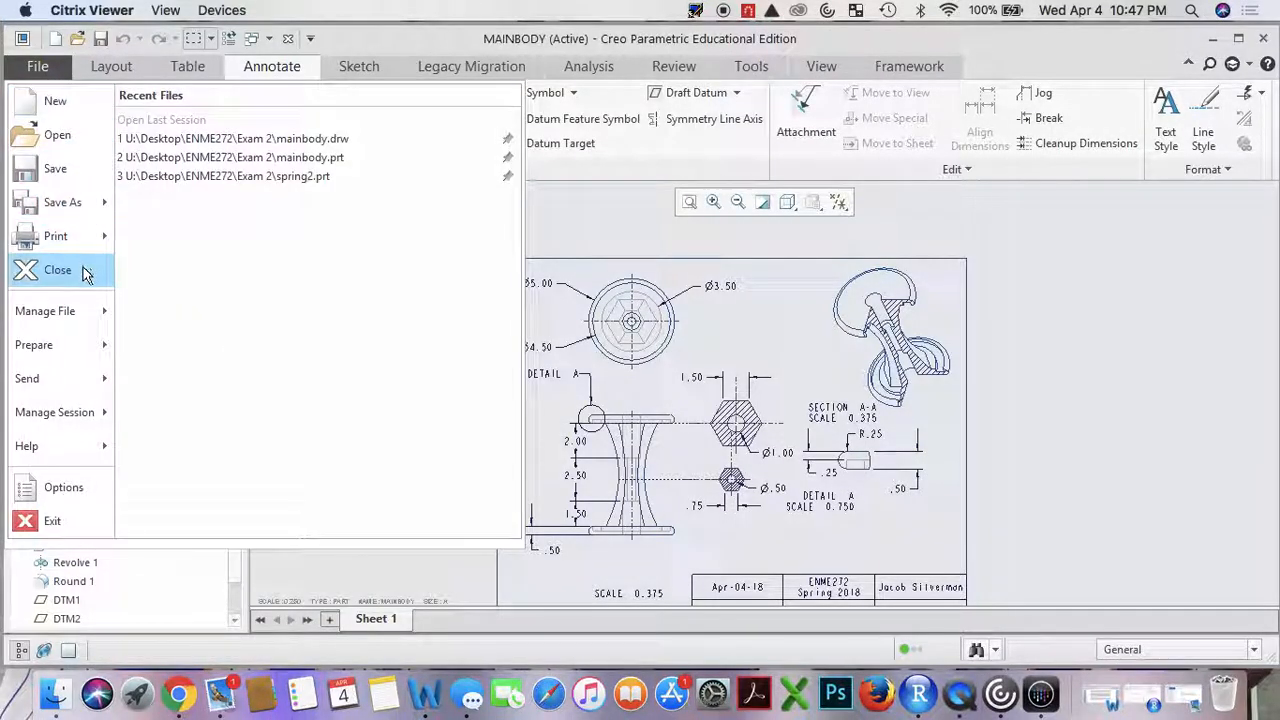
mouse_move(82, 316)
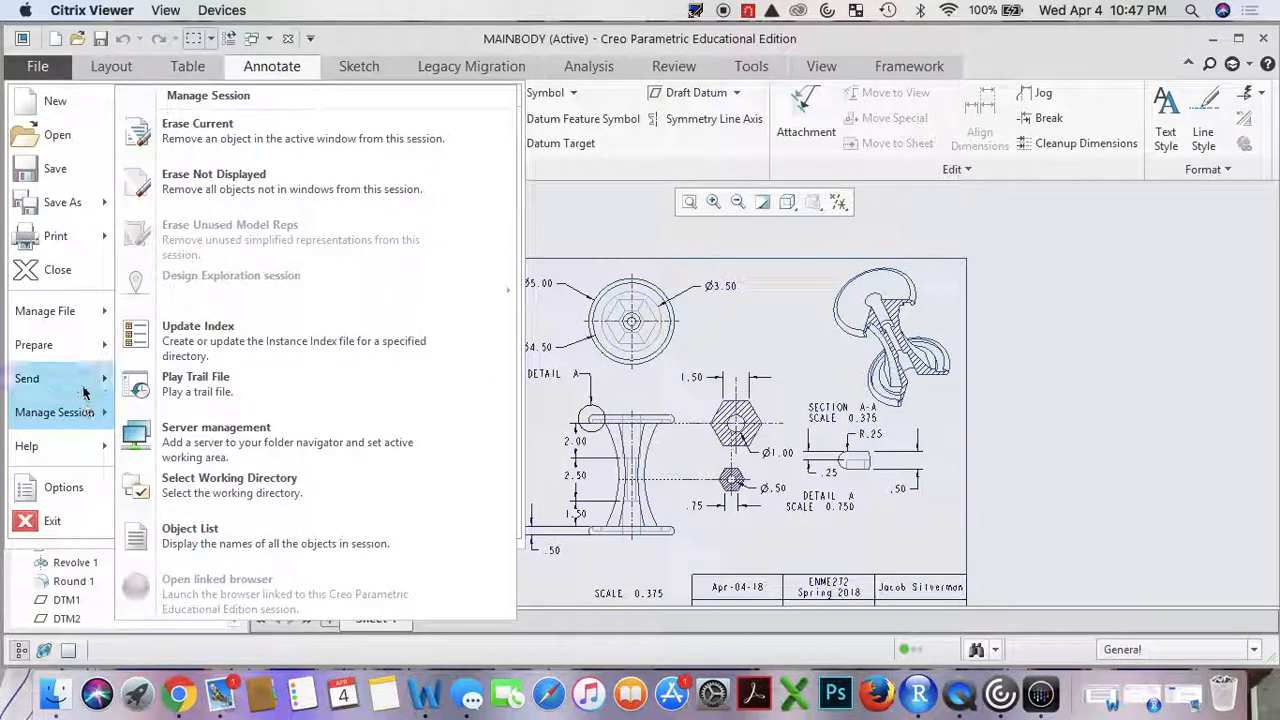
mouse_move(92, 346)
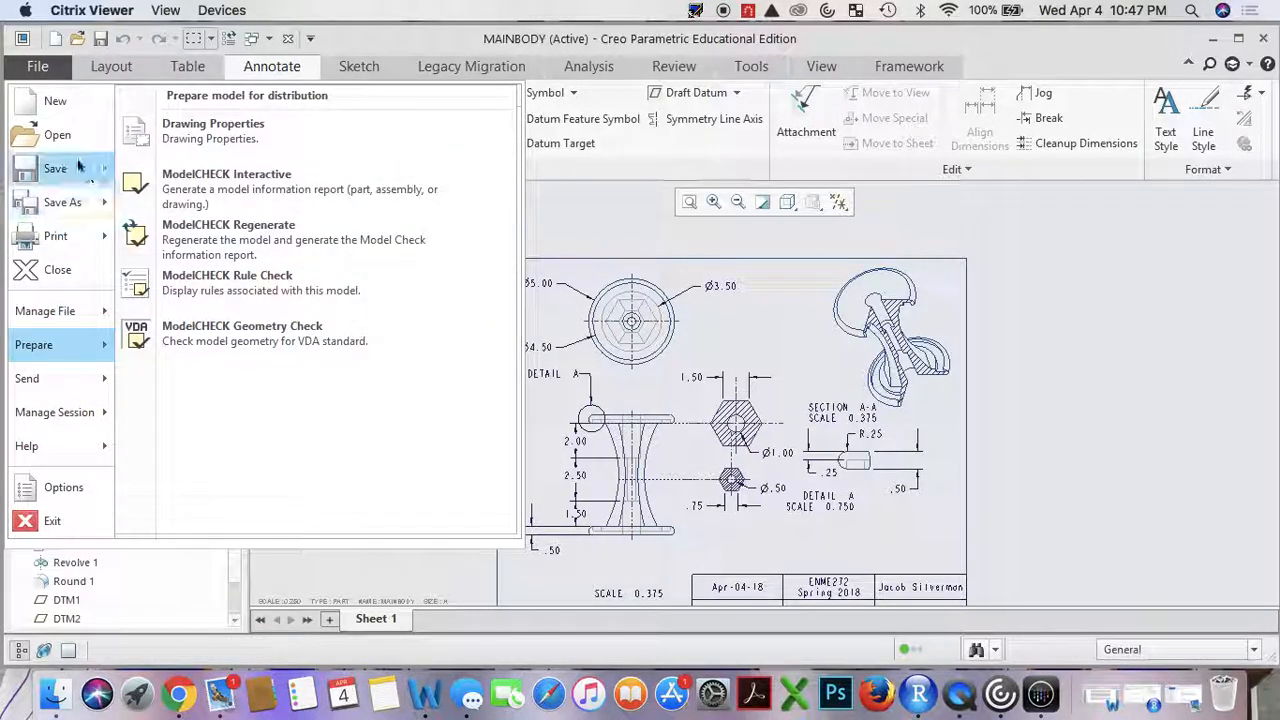
mouse_move(98, 206)
click(180, 290)
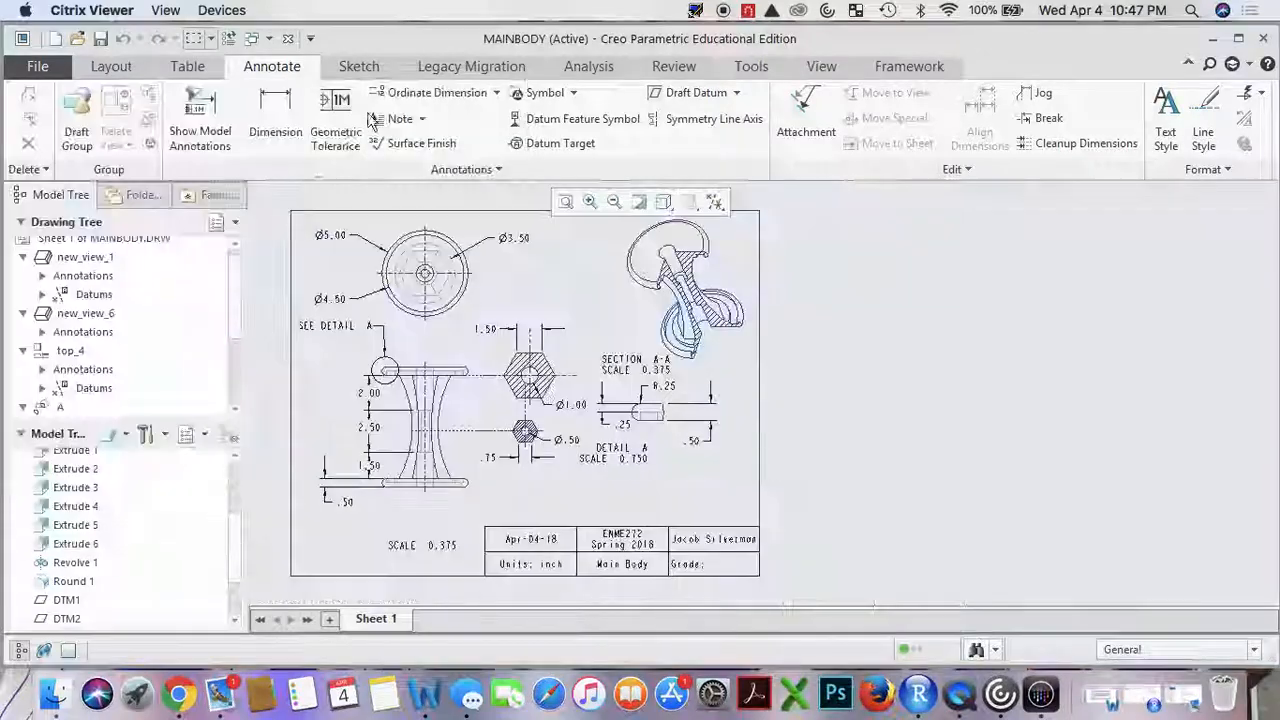
click(308, 113)
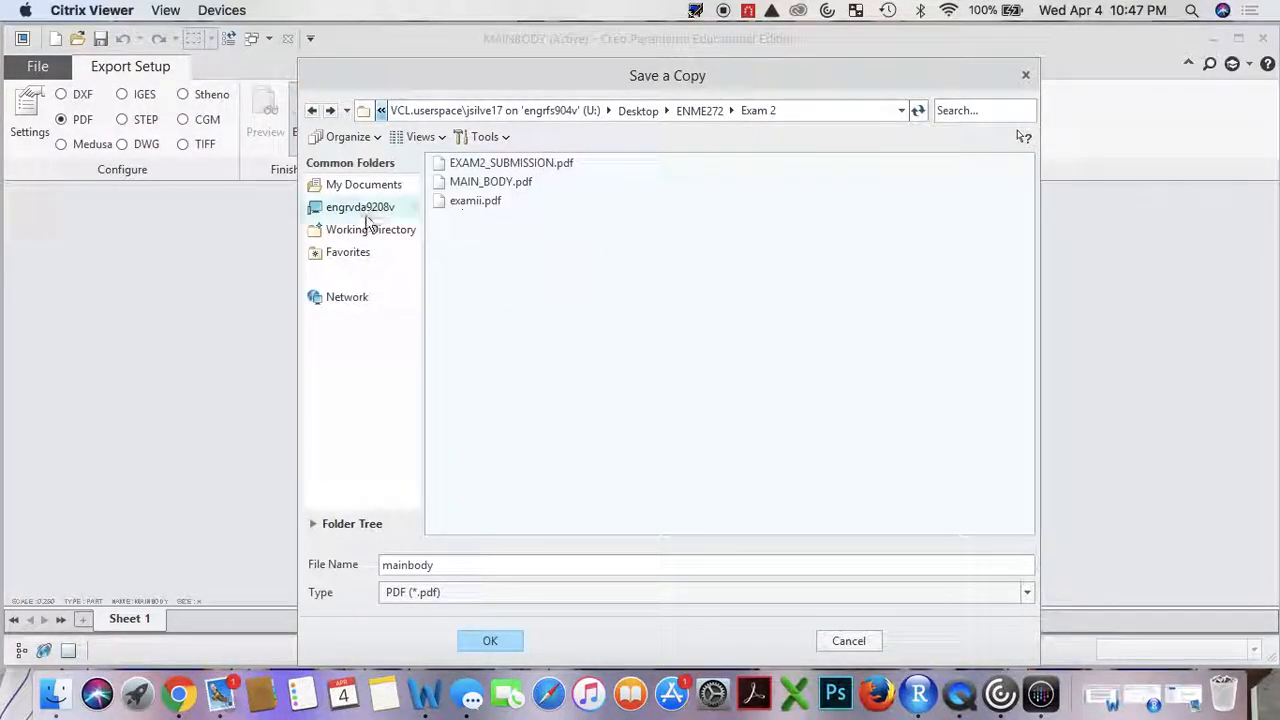
Save the PDF copy of the drawing in the Exam 2 folder under Desktop, ENME272 on the client drive (V:).
click(360, 207)
double_click(483, 221)
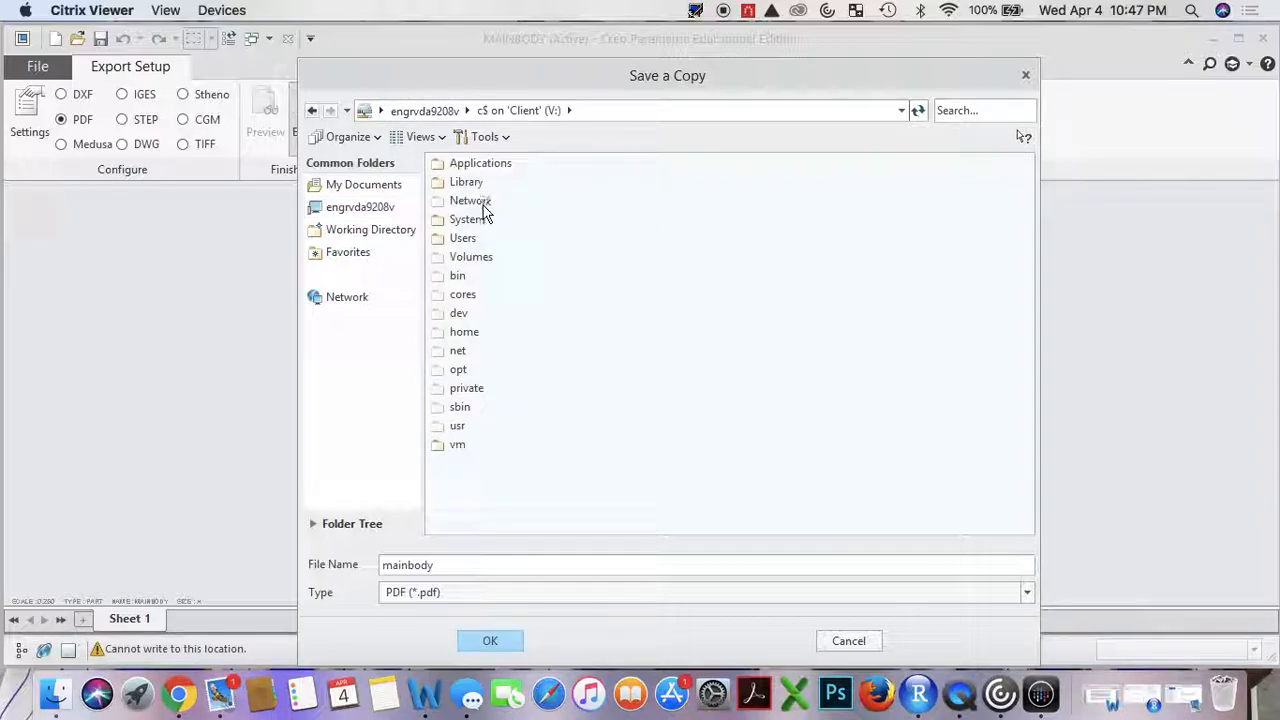
double_click(476, 231)
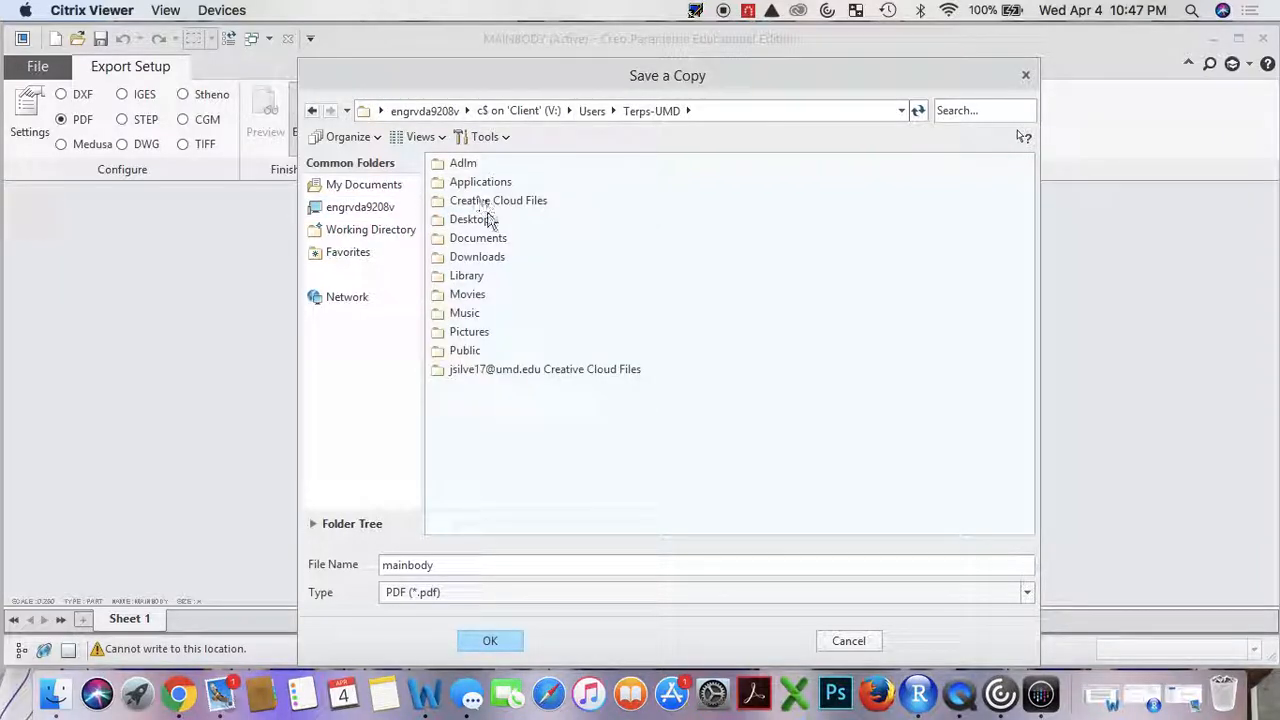
double_click(481, 217)
double_click(478, 164)
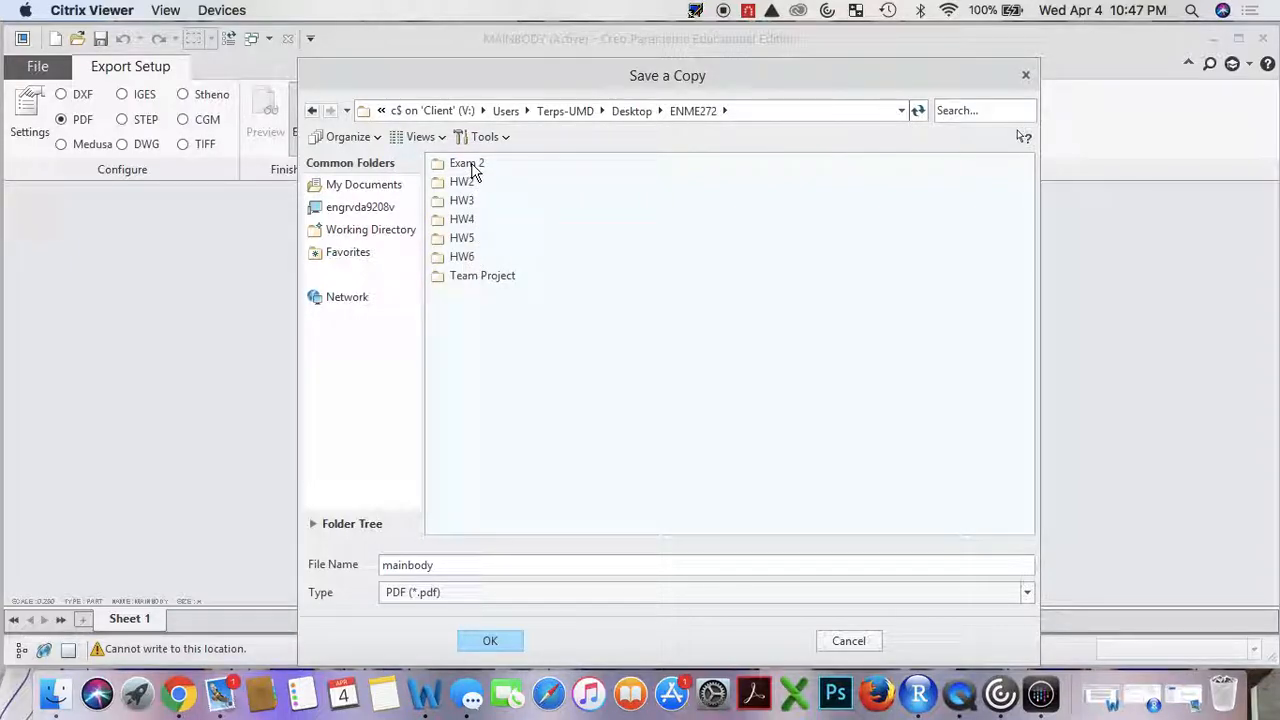
double_click(470, 166)
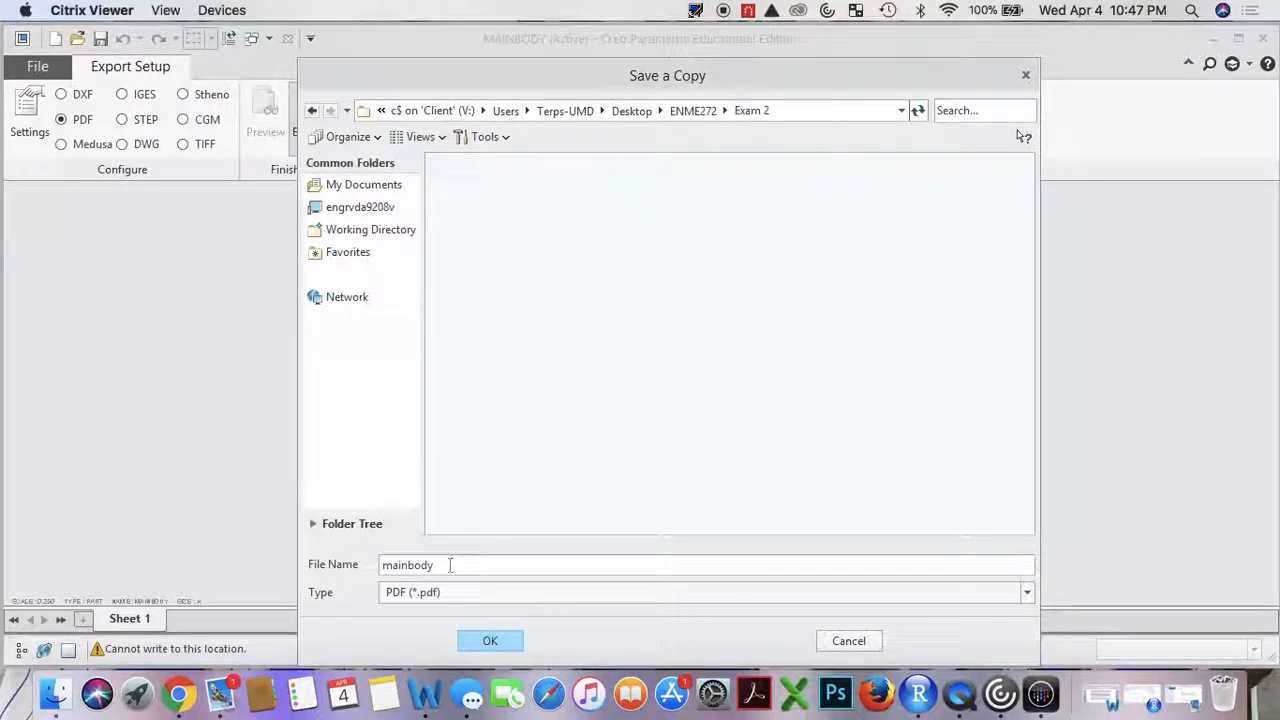
double_click(450, 565)
click(489, 641)
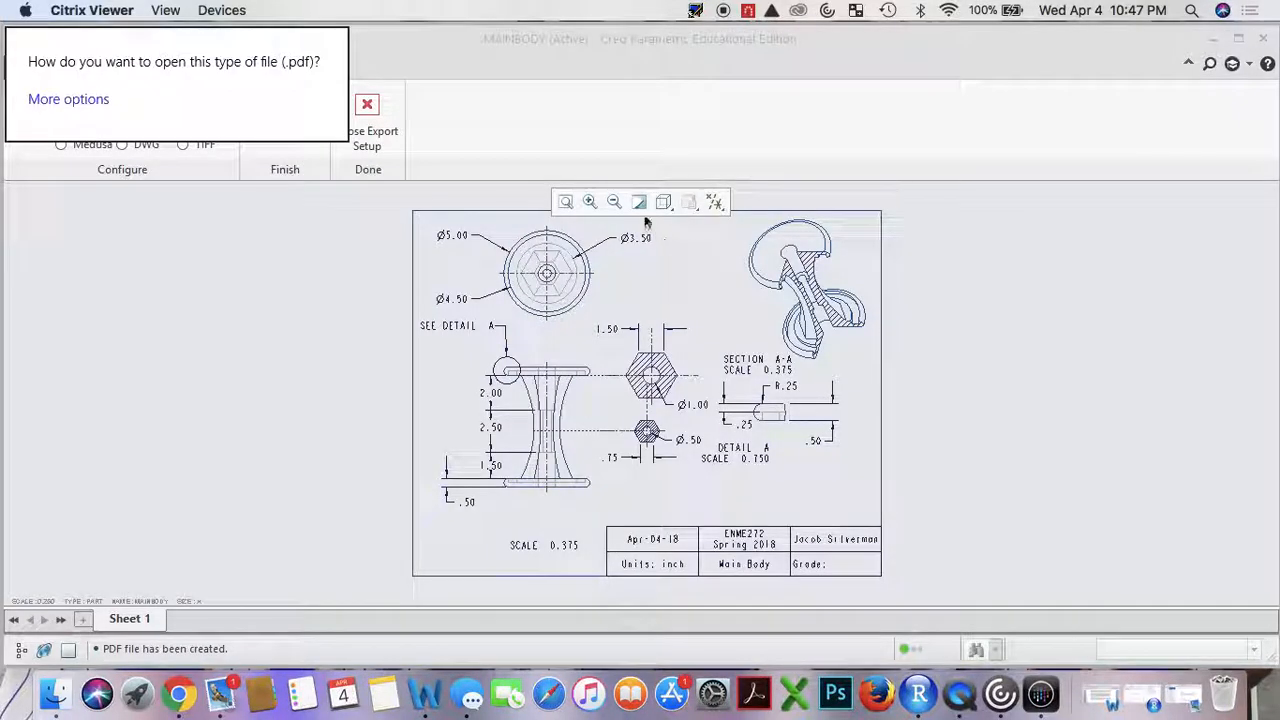
Dismiss the prompt for opening the PDF, leave the export setup, and close the MAINBODY drawing.
click(597, 149)
click(367, 125)
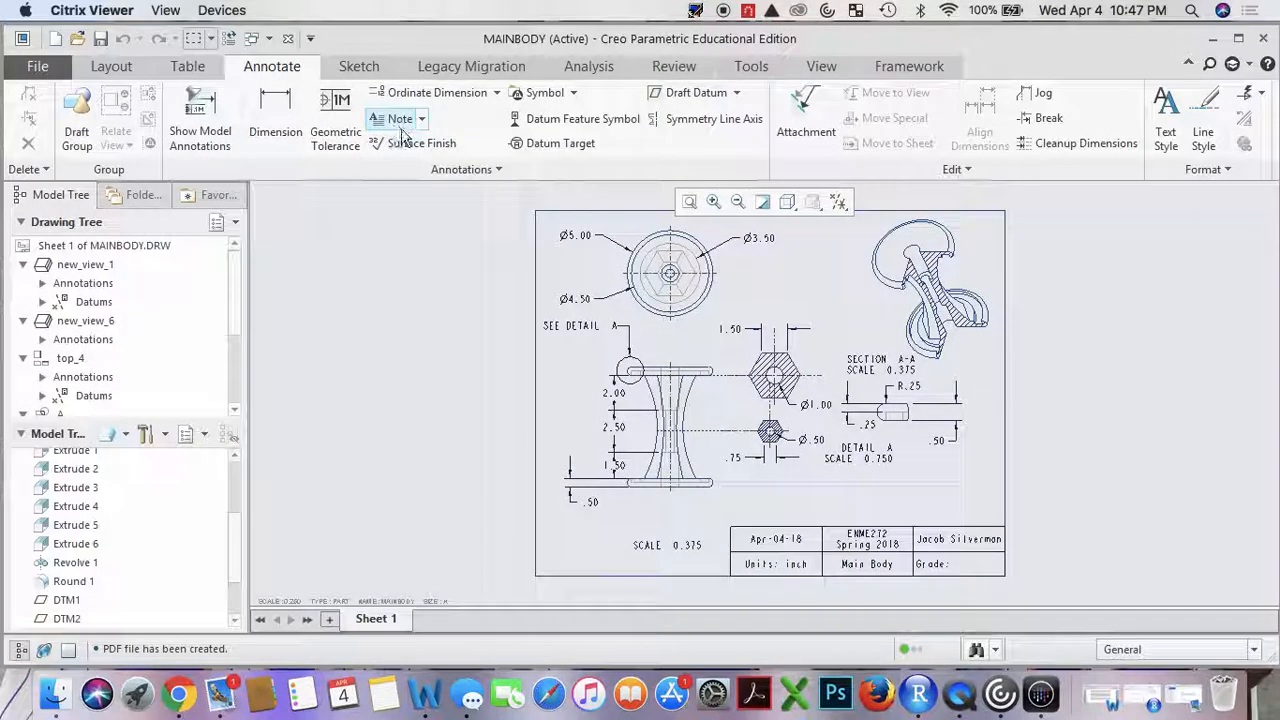
click(1264, 40)
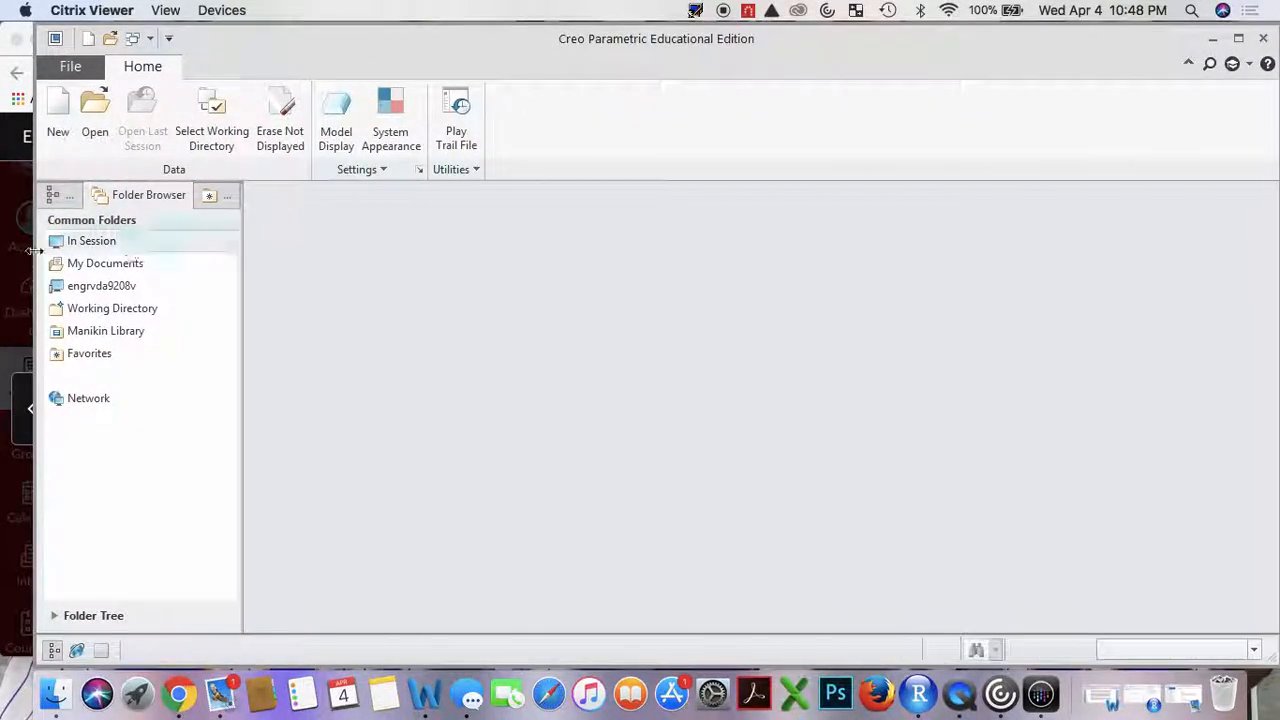
Resize and reposition the application window so that it fills the full width of the desktop.
drag(37, 232, 88, 236)
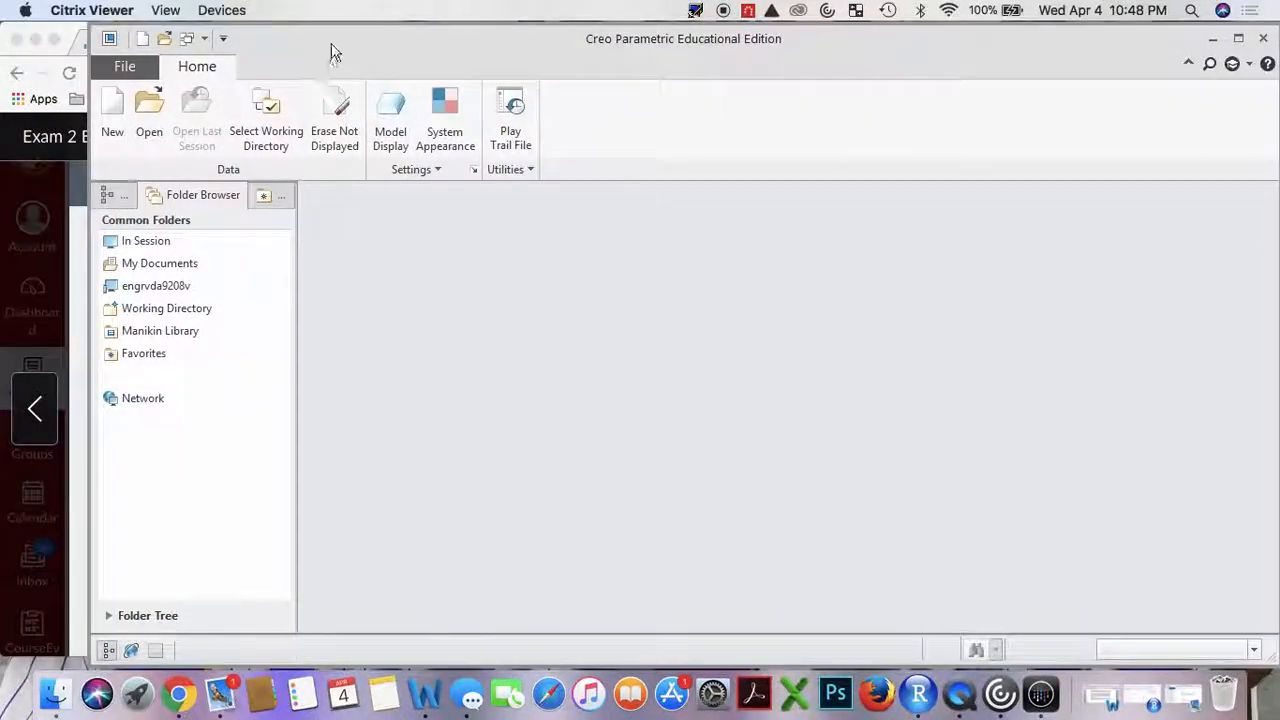
drag(91, 93, 1, 103)
drag(341, 37, 471, 9)
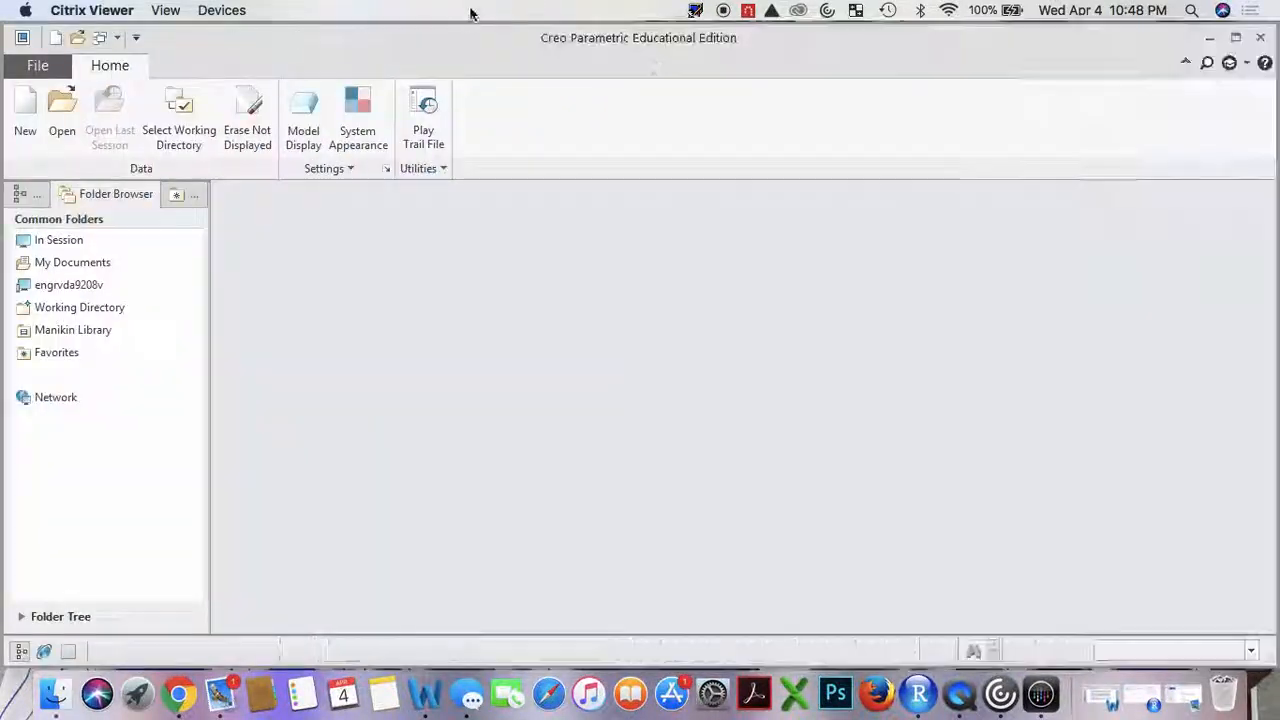
Start a new file of type Assembly with sub-type Design and try to name it EXAM II Video.
click(28, 125)
click(533, 320)
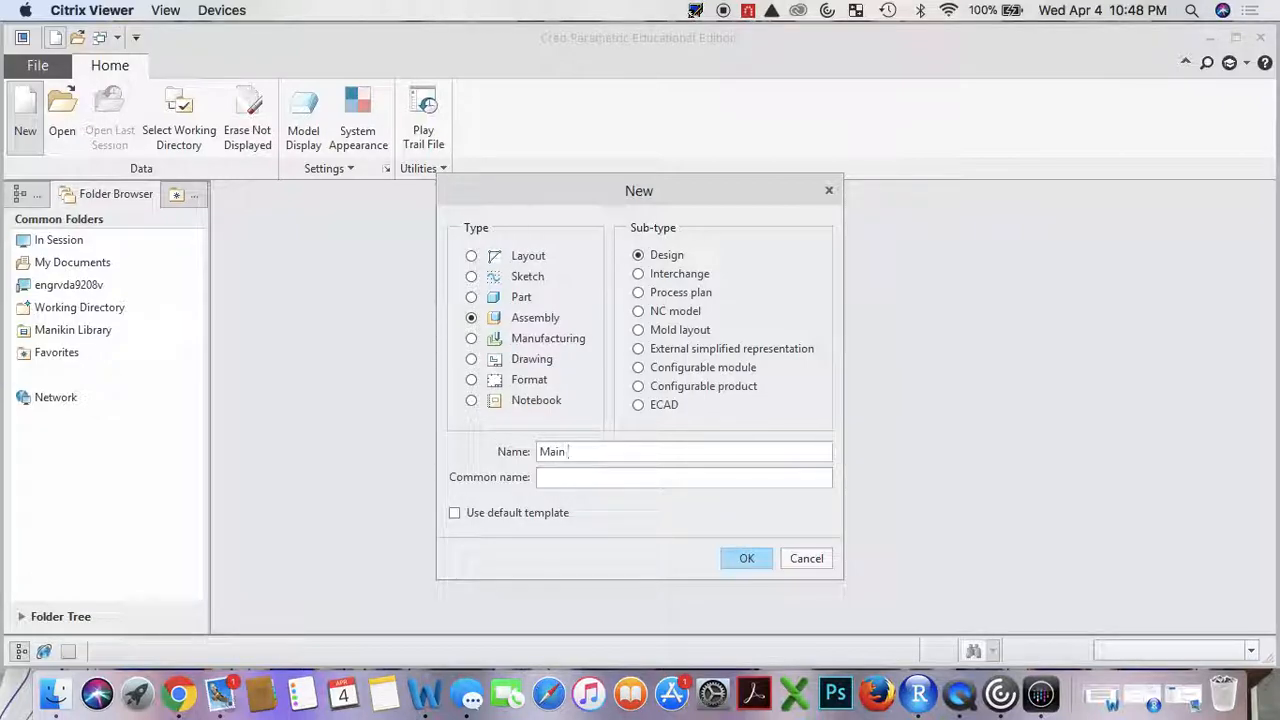
key(BackSpace)
key(BackSpace)
text(E)
click(745, 558)
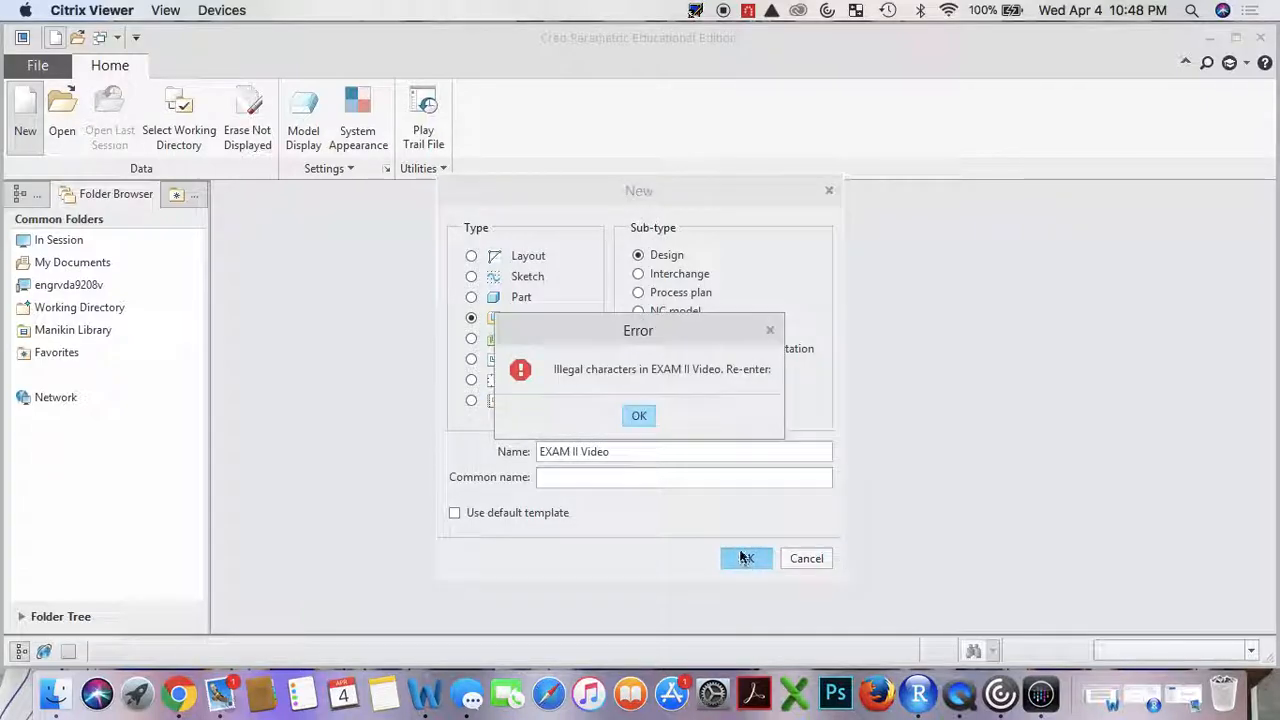
click(640, 419)
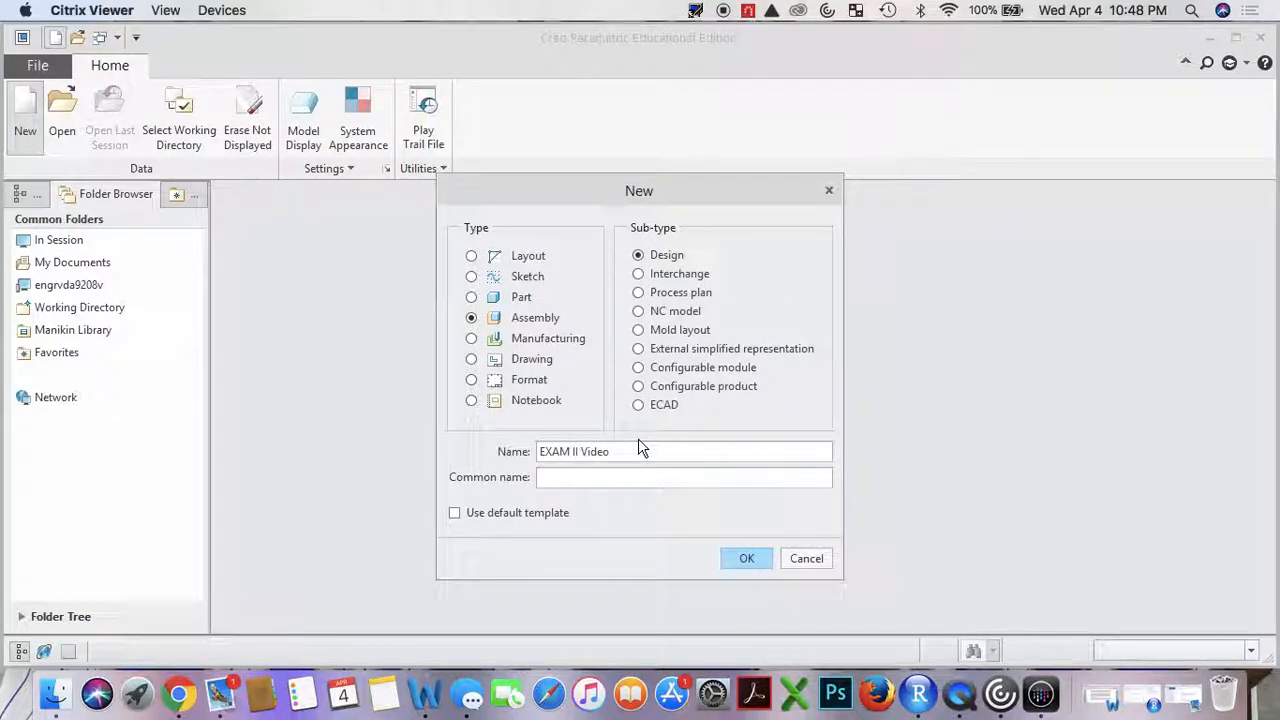
Rename the assembly EXAMII_VIDEO and create it from the inlbs_asm_design template, entering the modeler's name and the description Exam II.
key(BackSpace)
key(BackSpace)
text(_)
click(749, 560)
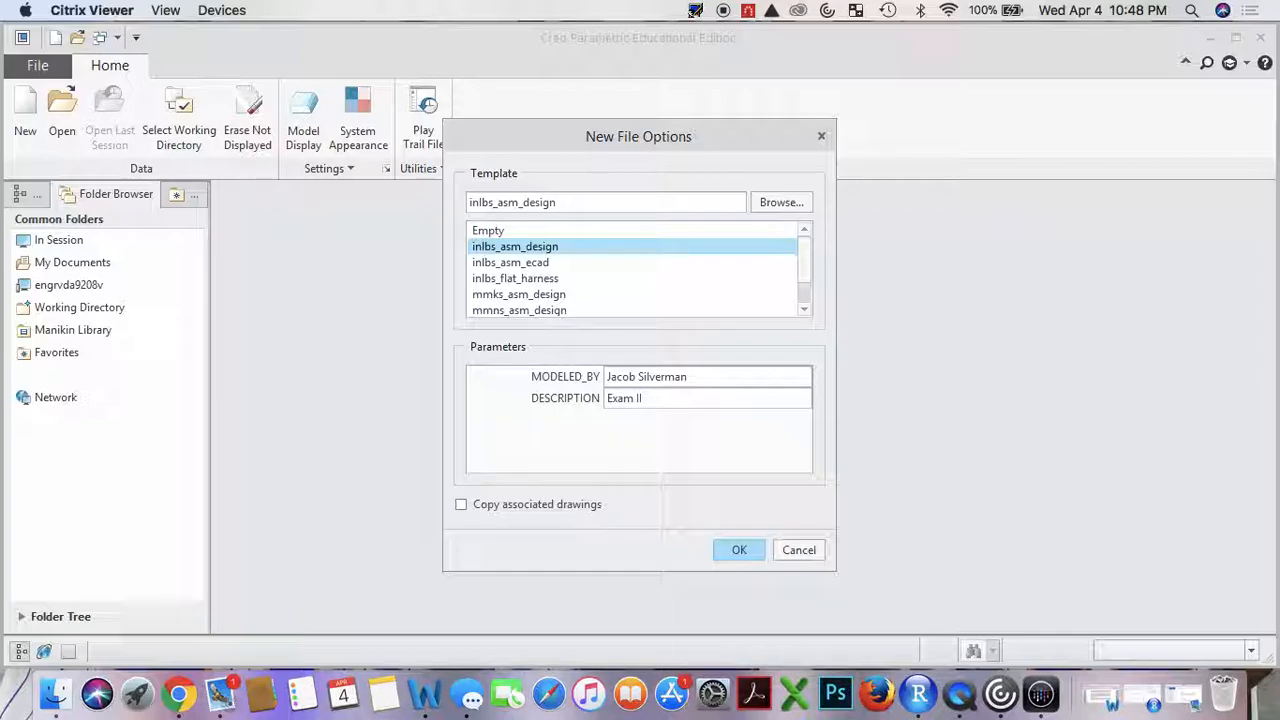
click(739, 549)
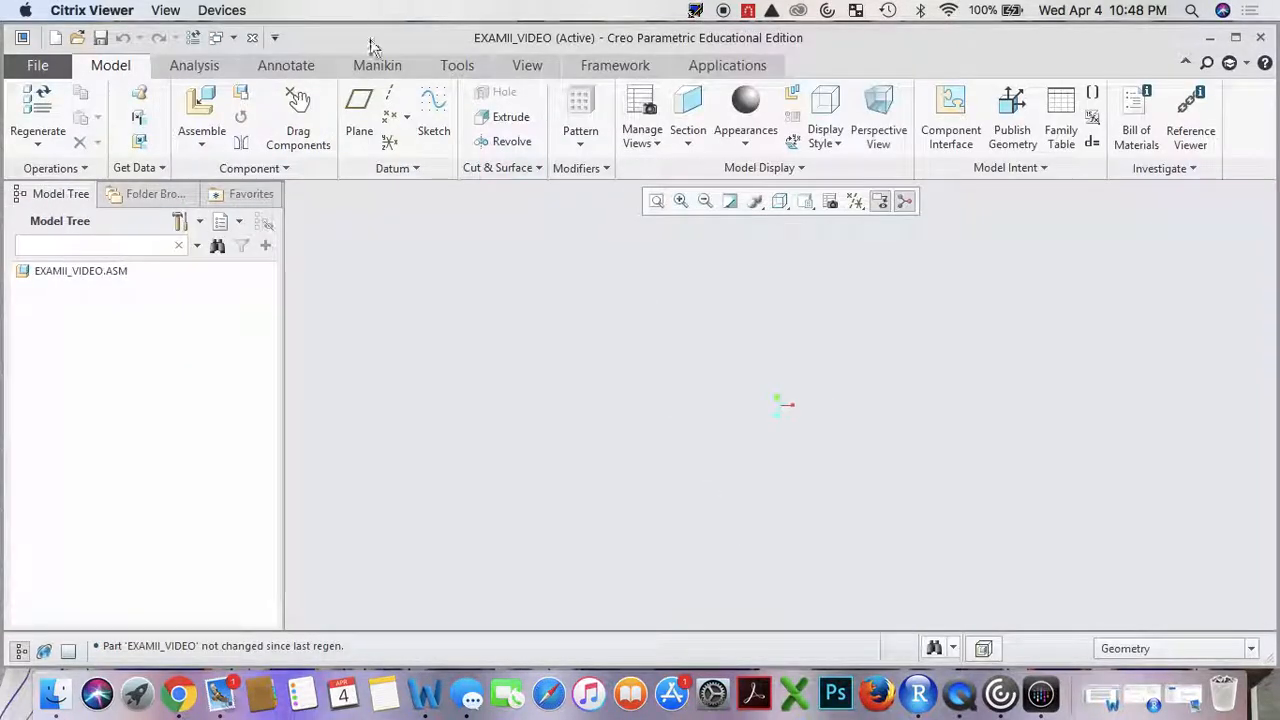
Turn on the display of all datum features, including the planes and coordinate system, in the assembly.
middle_drag(838, 355, 864, 343)
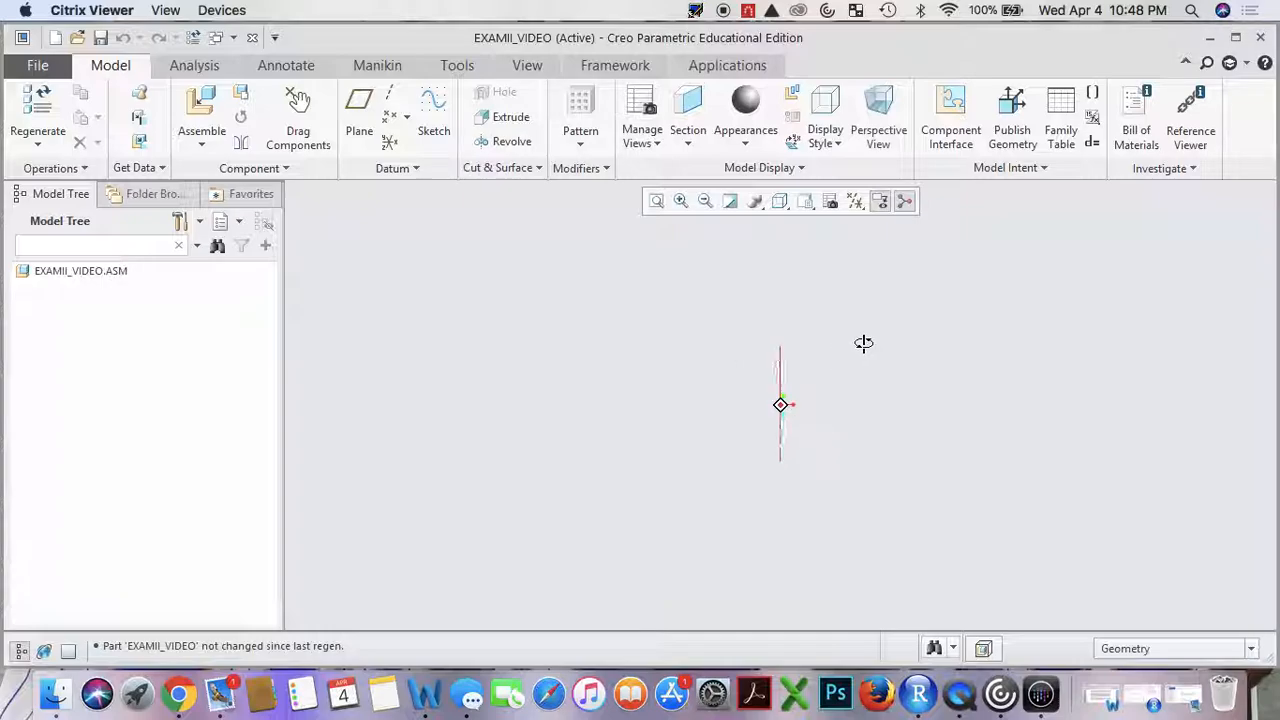
click(856, 203)
click(888, 222)
click(856, 203)
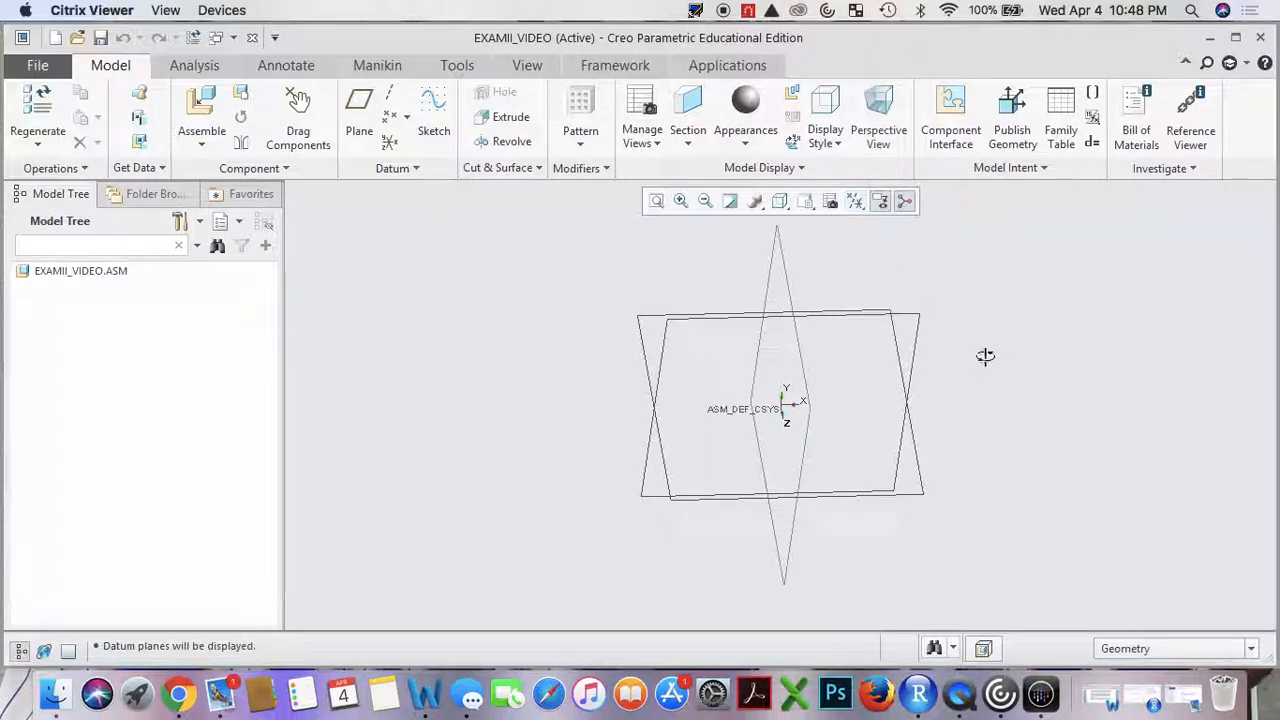
mouse_move(985, 356)
middle_down()
mouse_move(1004, 360)
mouse_move(992, 372)
middle_up()
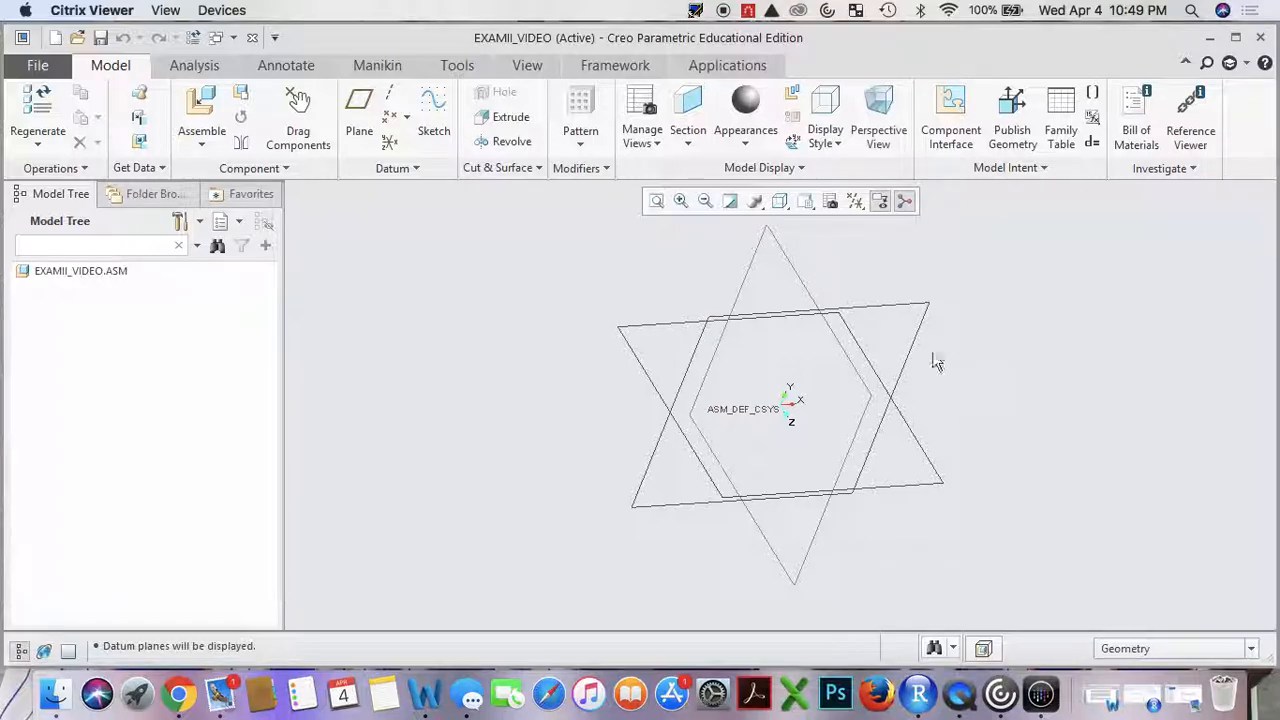
Bring mainbody.prt from the Exam 2 folder under Desktop, ENME272 on the U: drive into the assembly for placement.
click(198, 116)
click(370, 302)
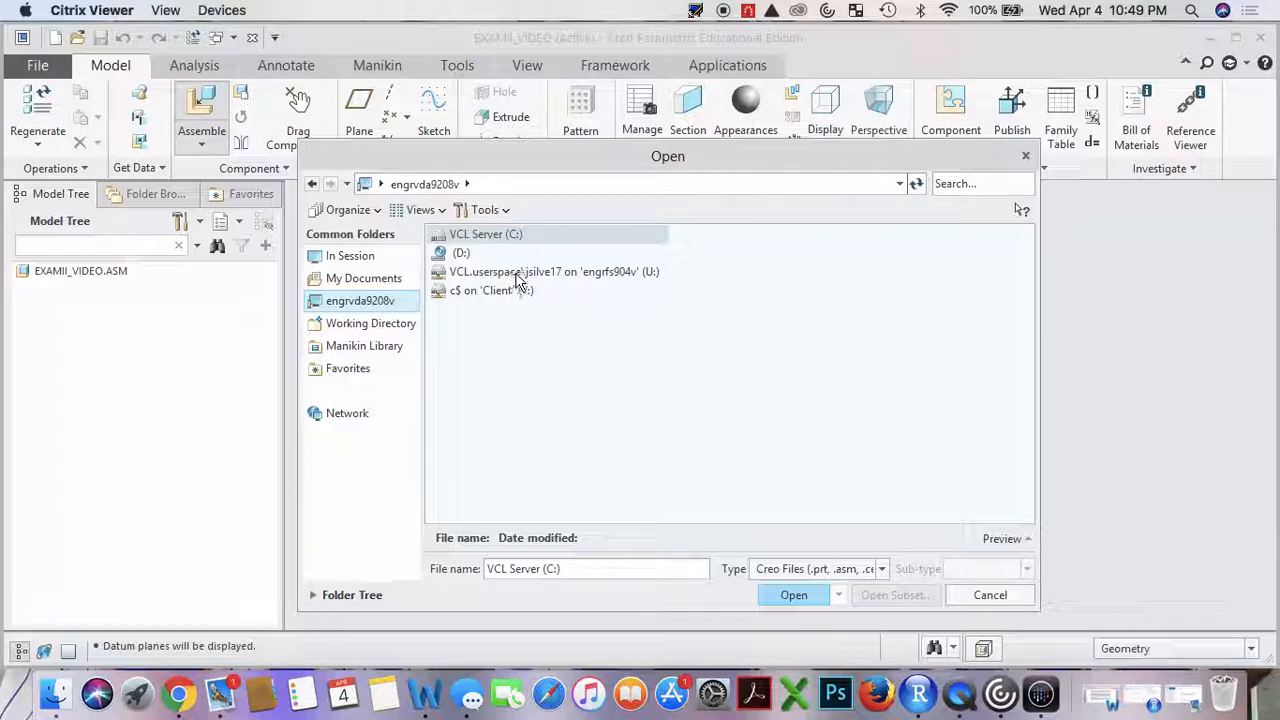
double_click(518, 273)
double_click(498, 237)
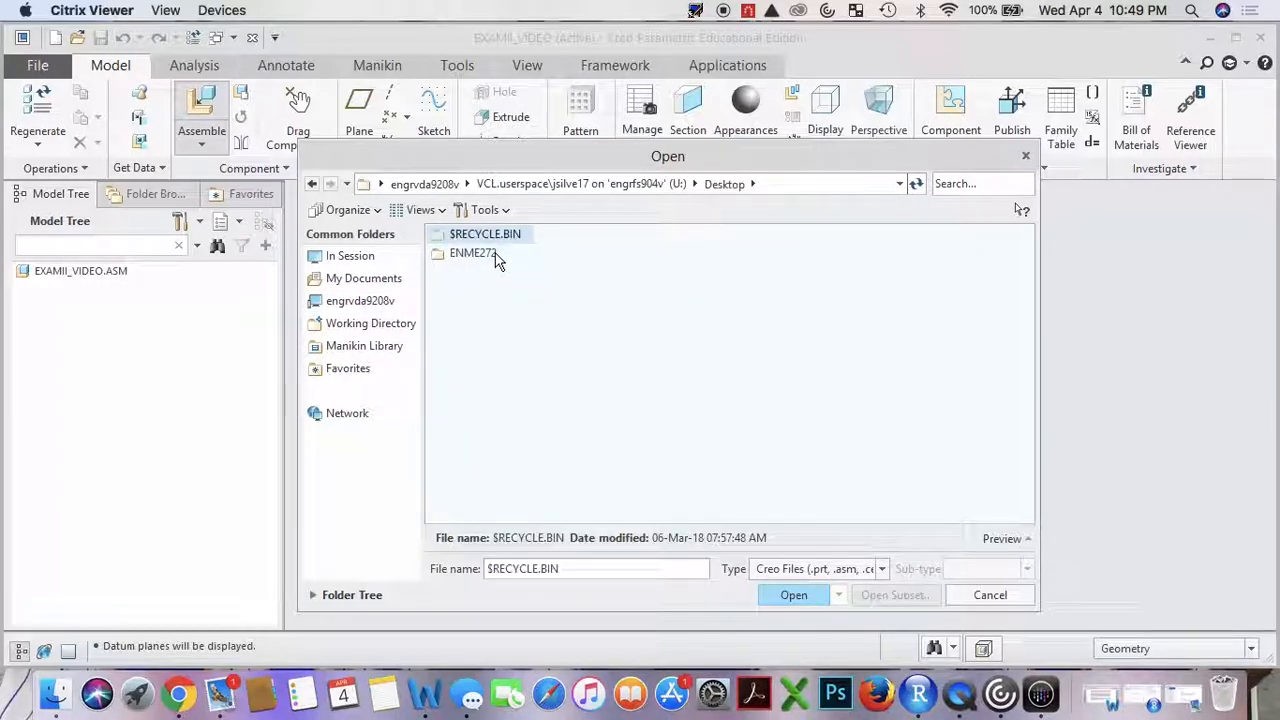
double_click(472, 254)
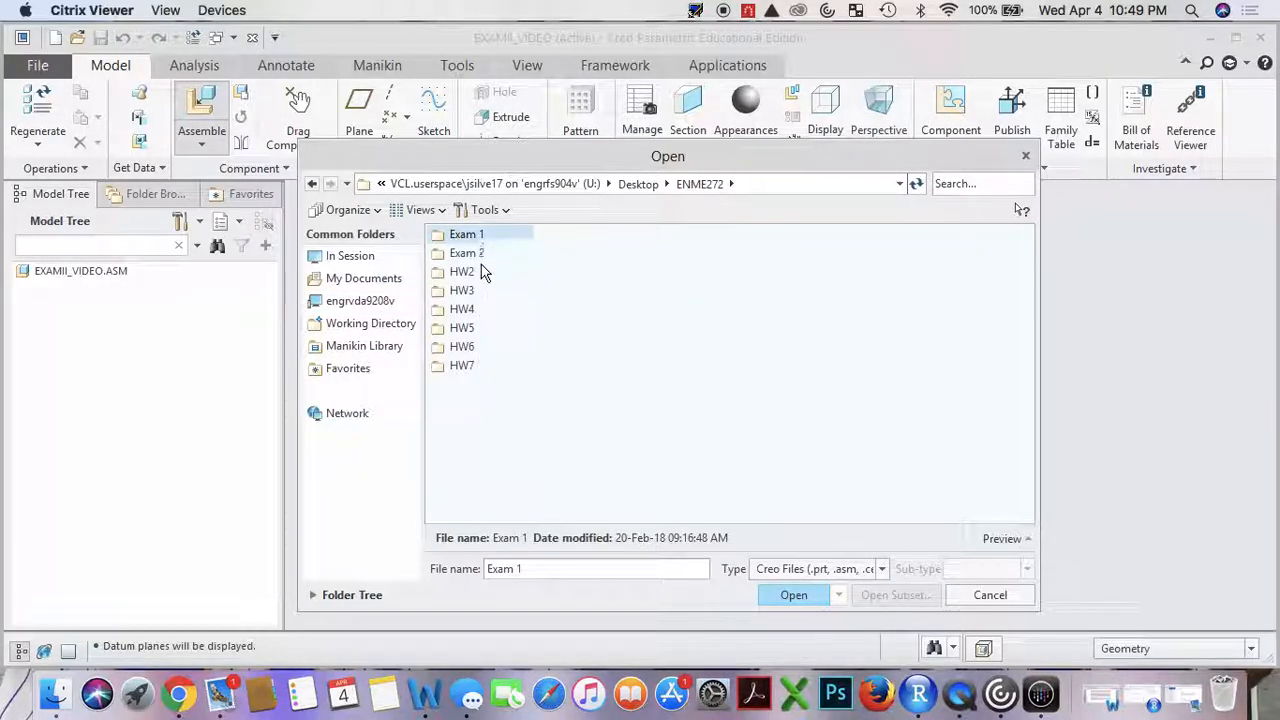
double_click(479, 253)
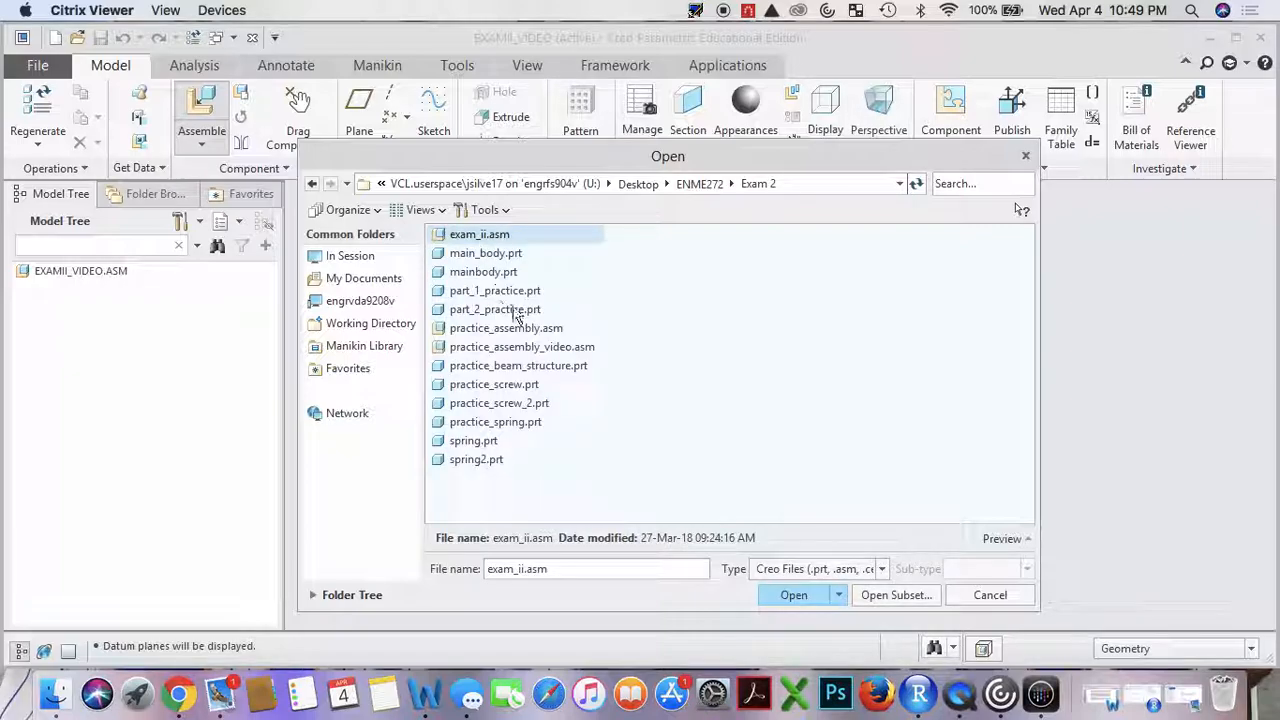
double_click(509, 273)
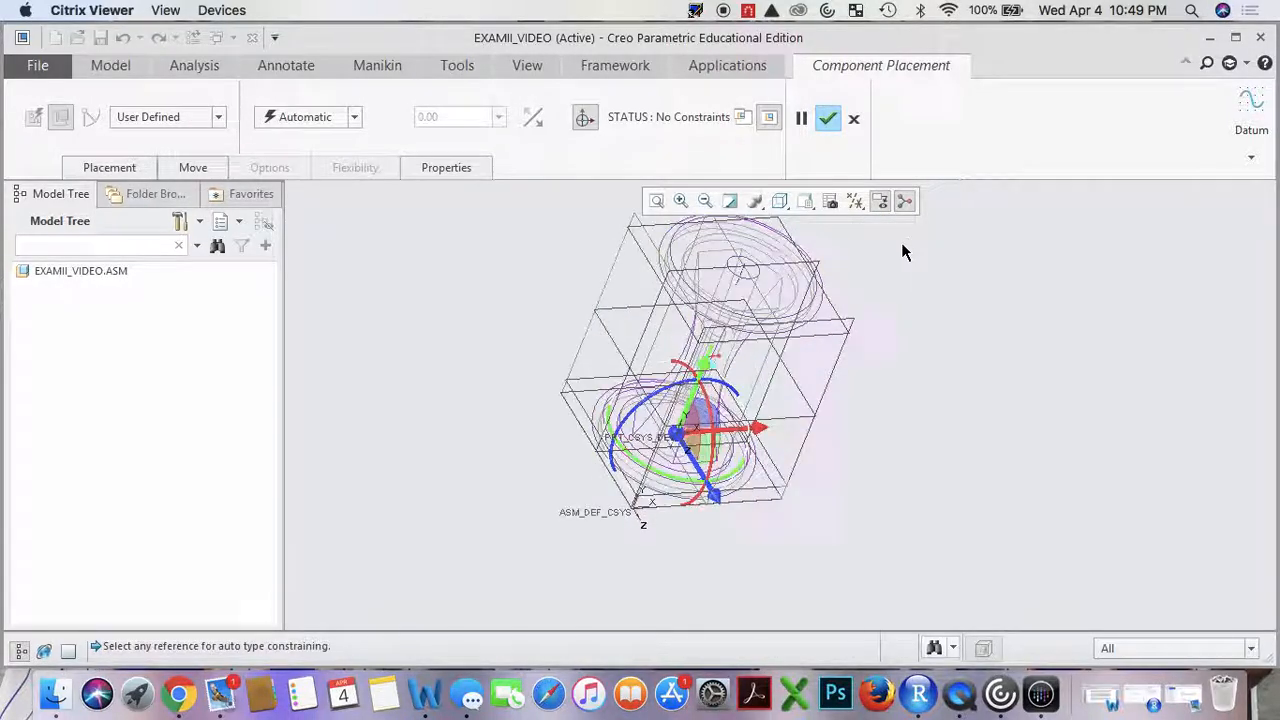
Constrain the main body component with a Fix constraint and accept its placement in the assembly.
click(141, 170)
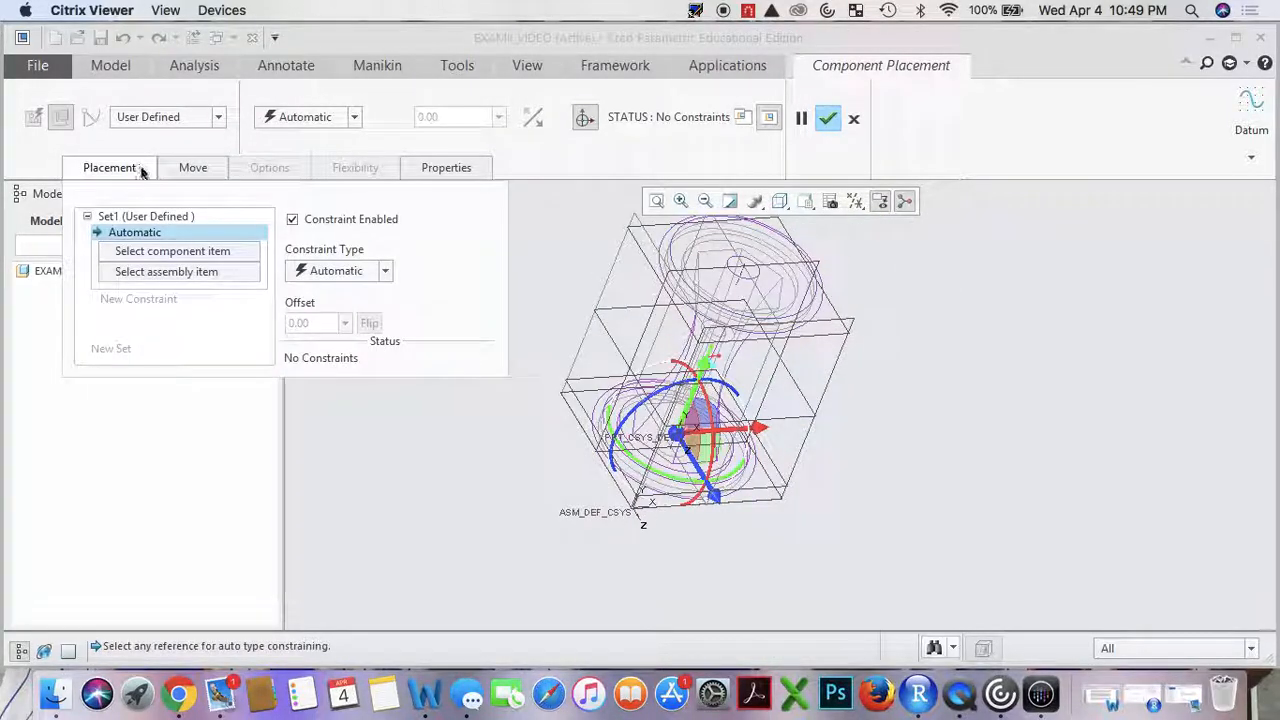
click(388, 275)
click(340, 440)
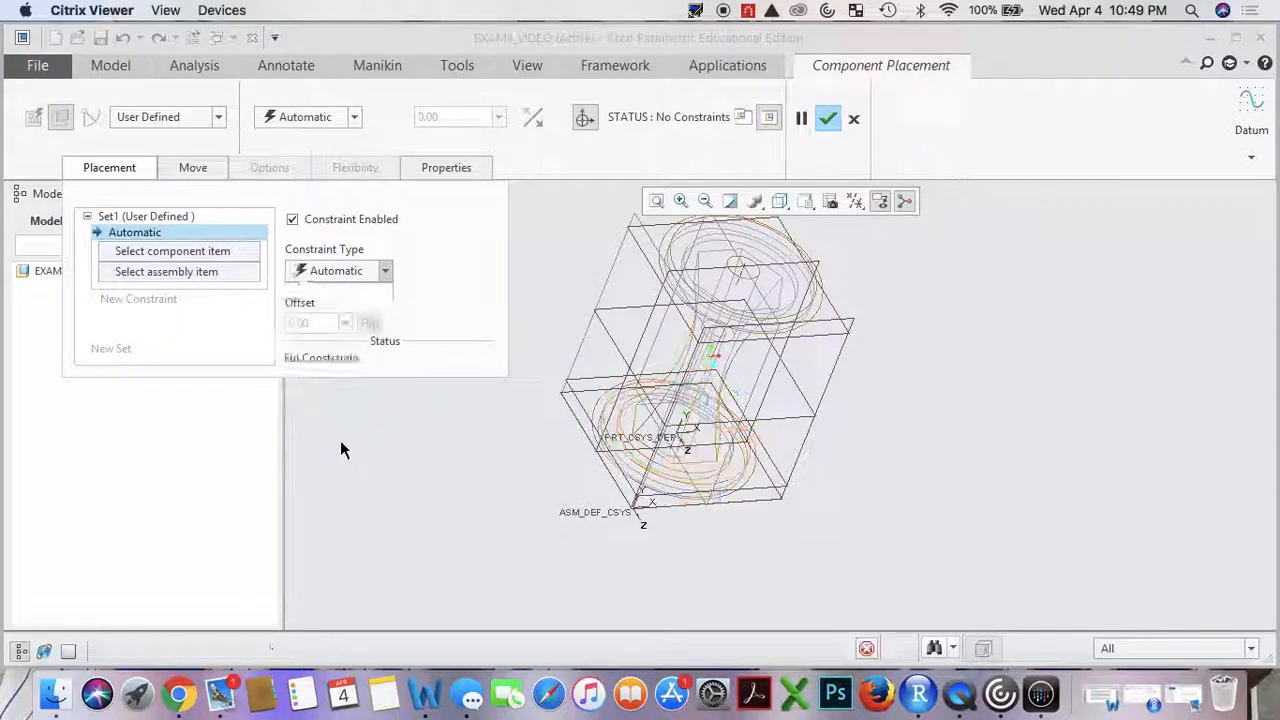
click(110, 167)
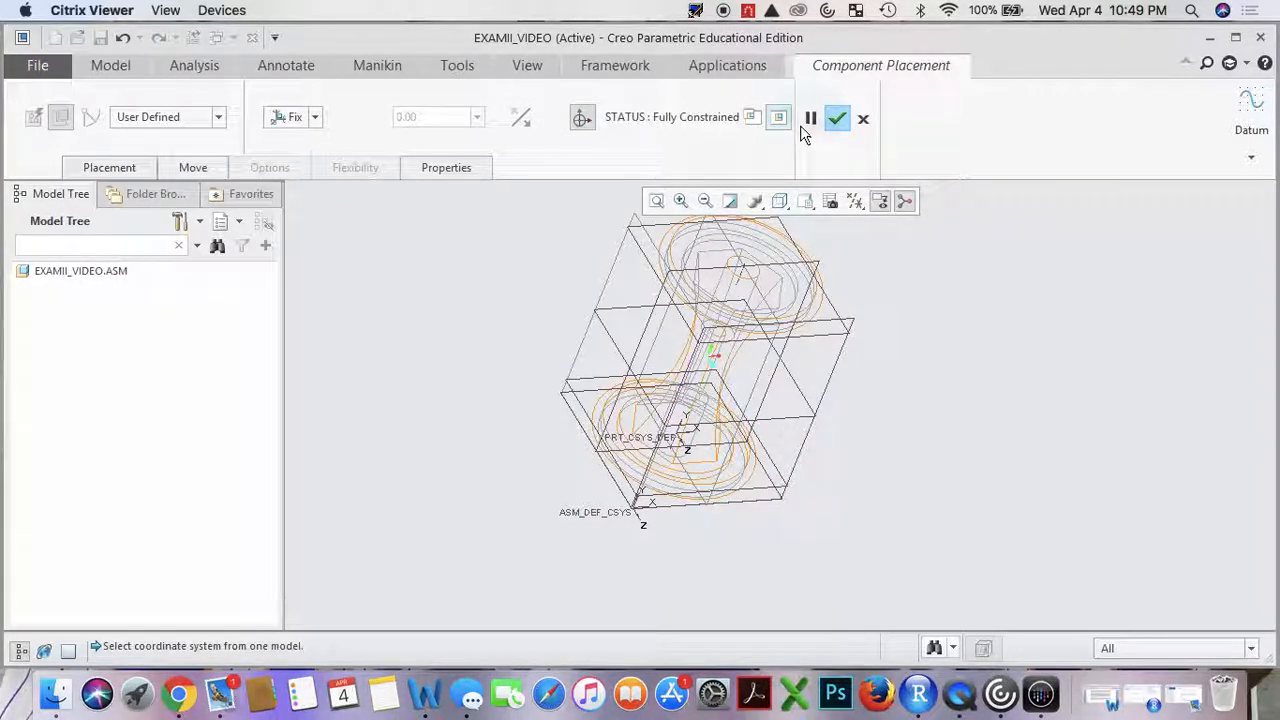
click(837, 119)
Bring spring2.prt from the Exam 2 folder into the assembly for placement.
mouse_move(865, 262)
middle_down()
mouse_move(857, 277)
mouse_move(874, 254)
middle_up()
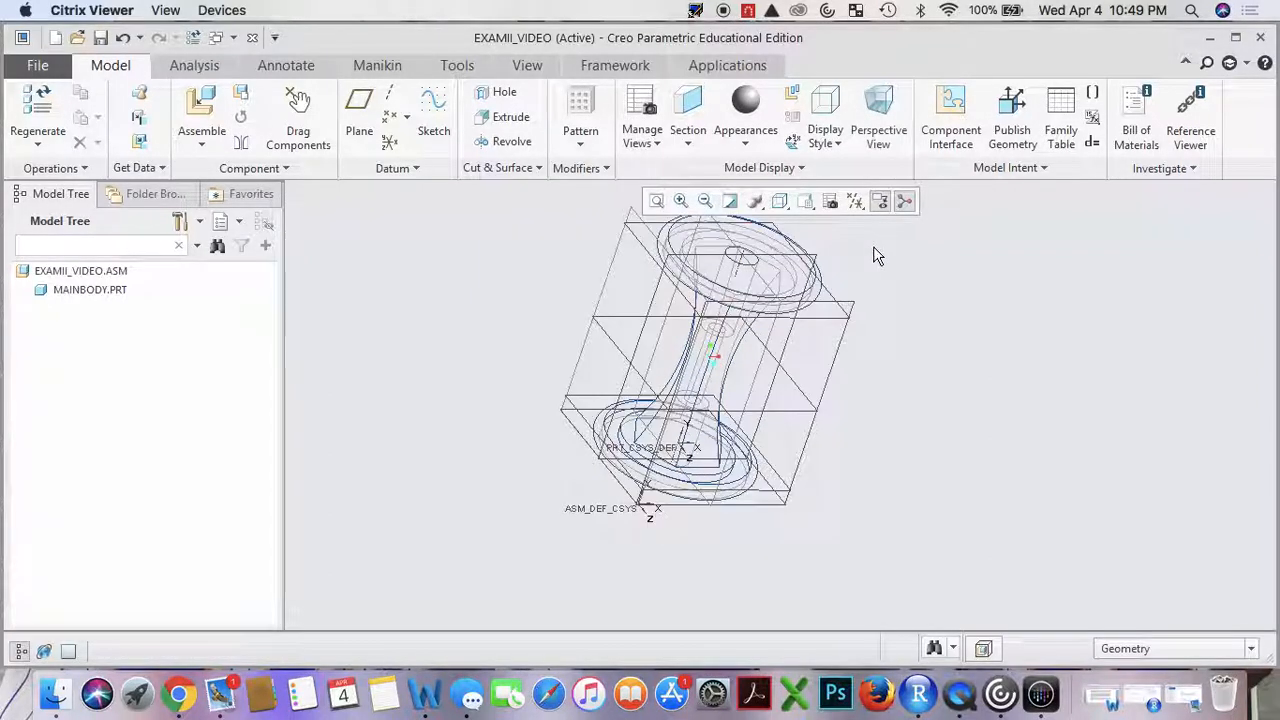
click(197, 115)
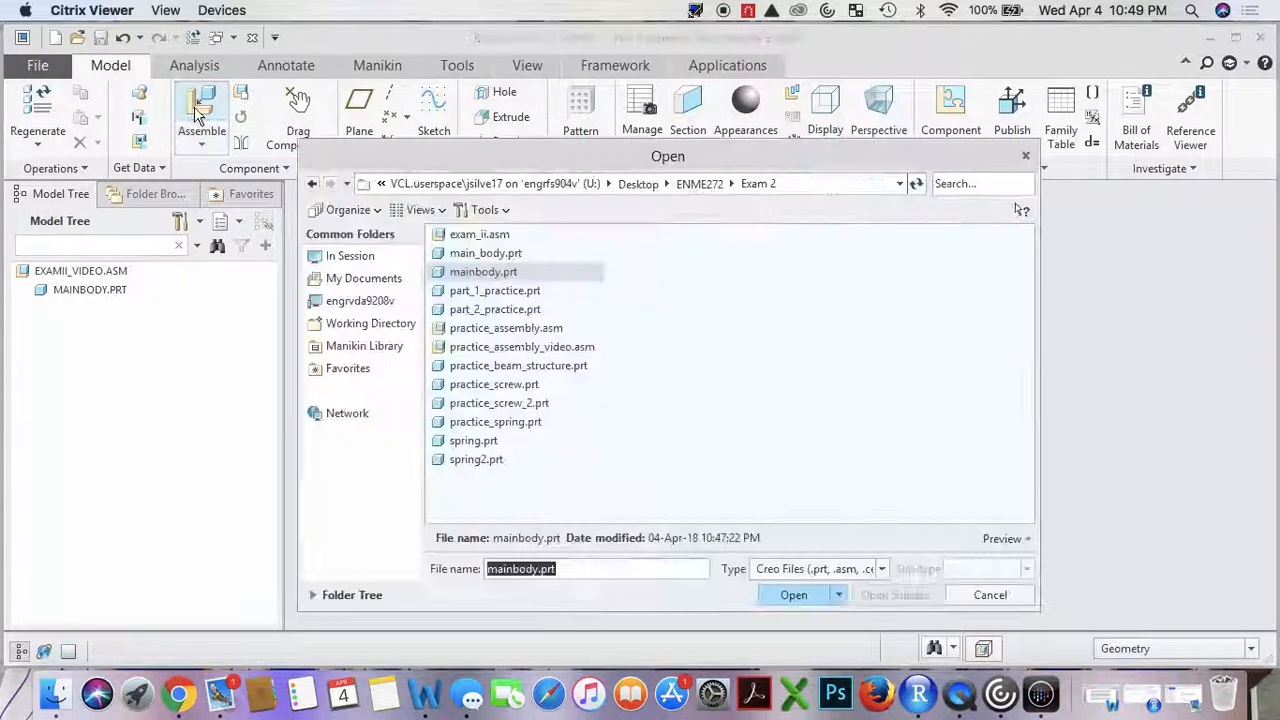
double_click(500, 466)
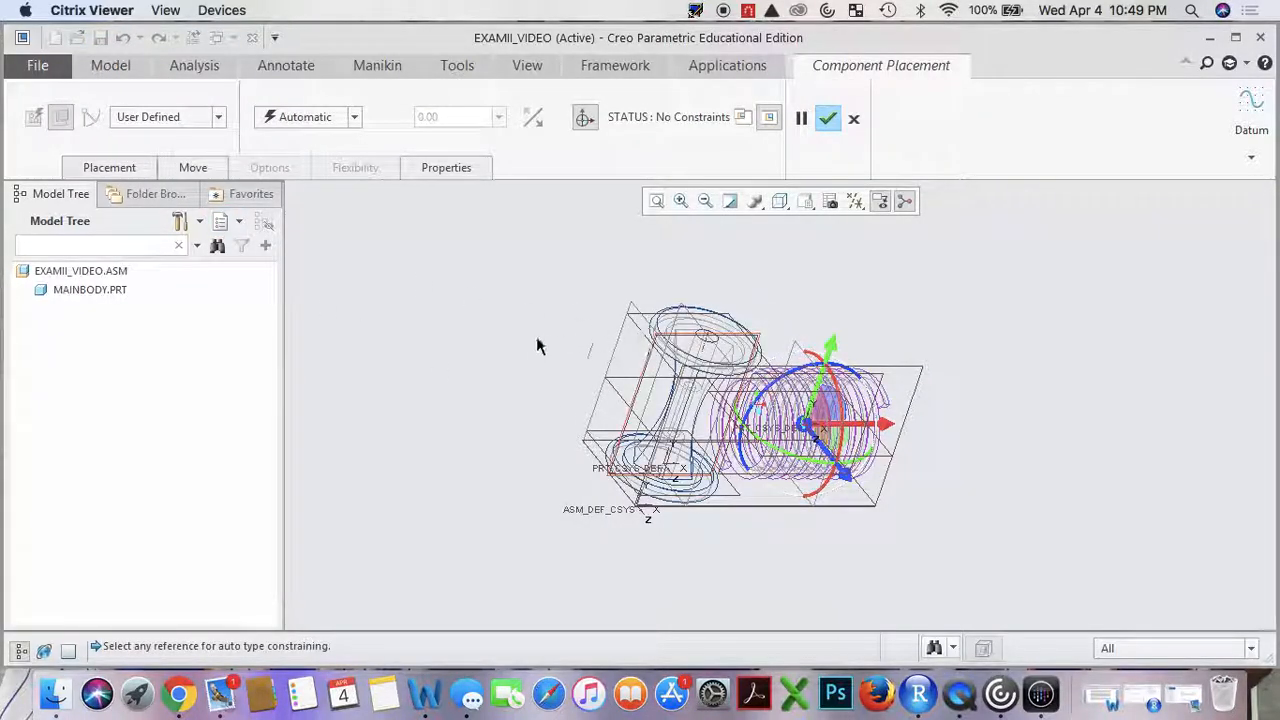
Constrain the spring's RIGHT datum plane to the main body's DTM1 datum plane with a Coincident constraint.
click(131, 168)
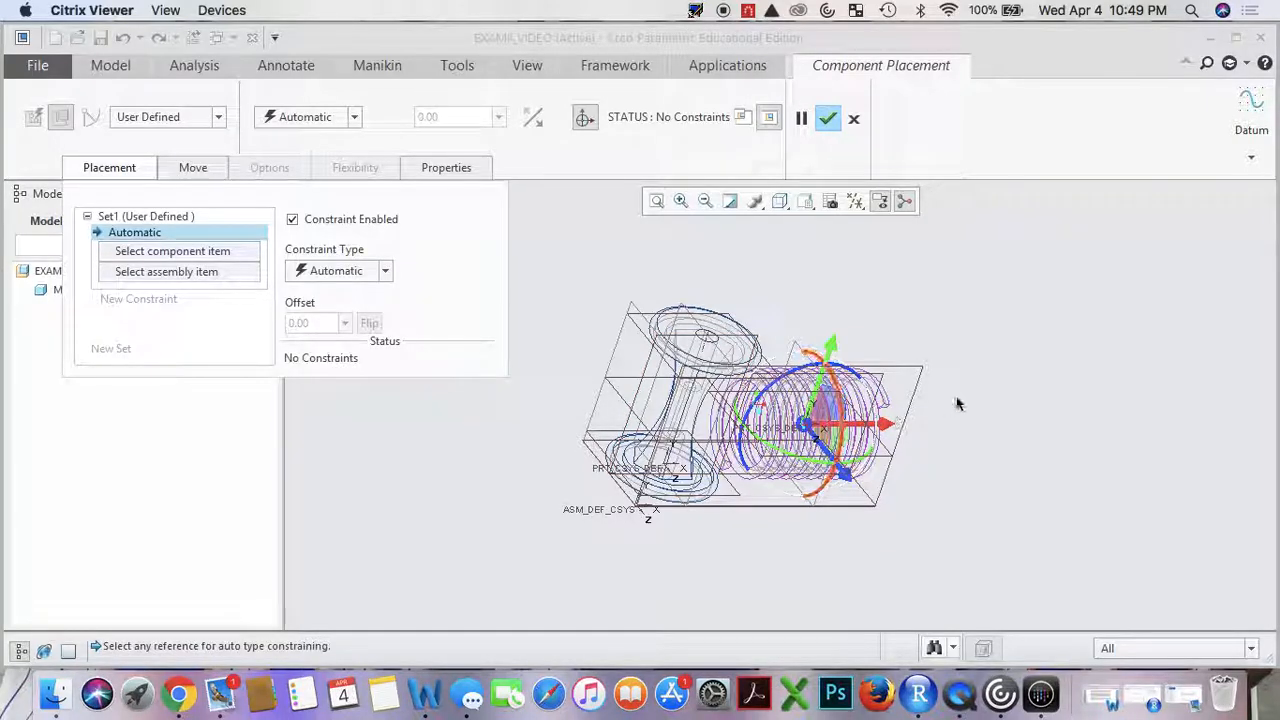
middle_drag(943, 397, 990, 374)
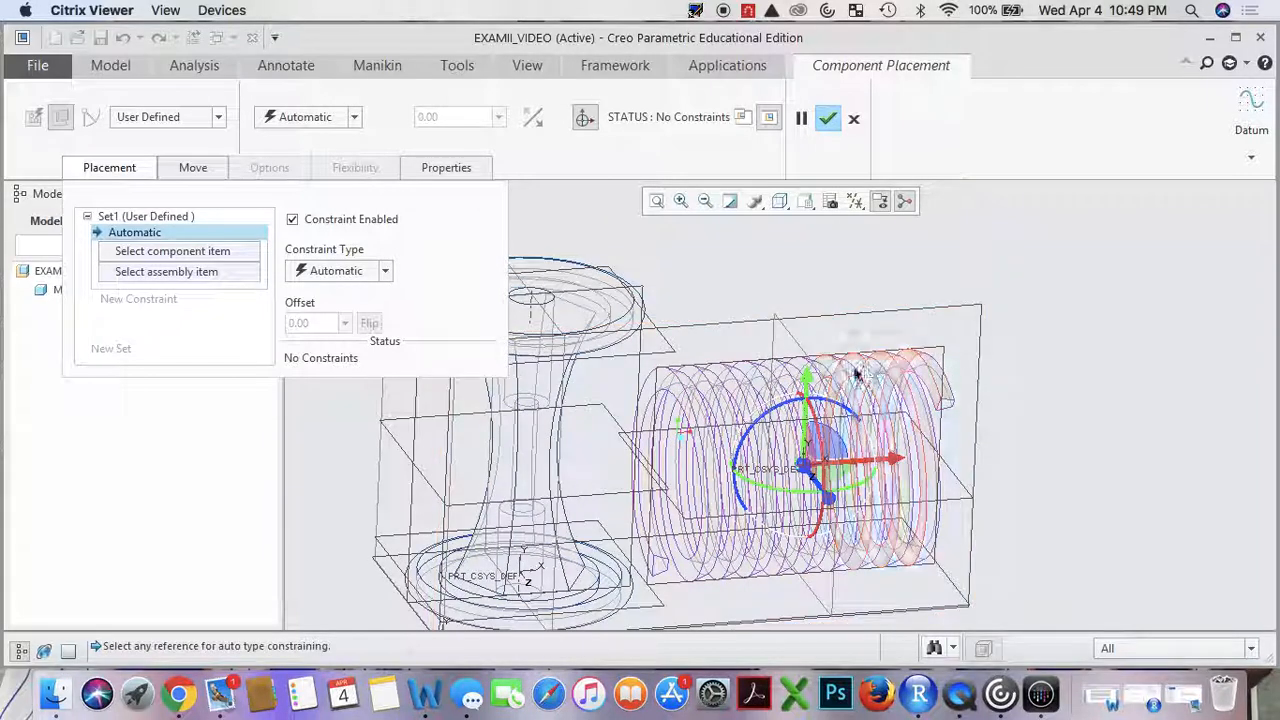
click(804, 351)
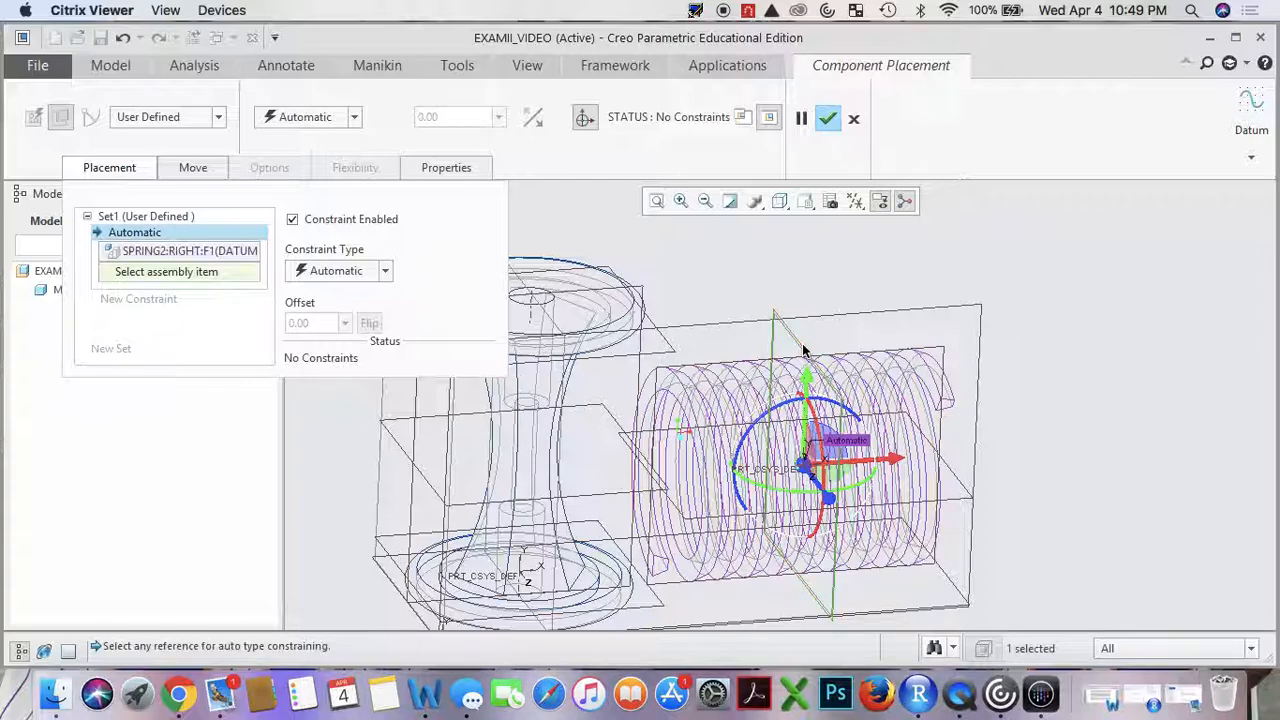
click(597, 497)
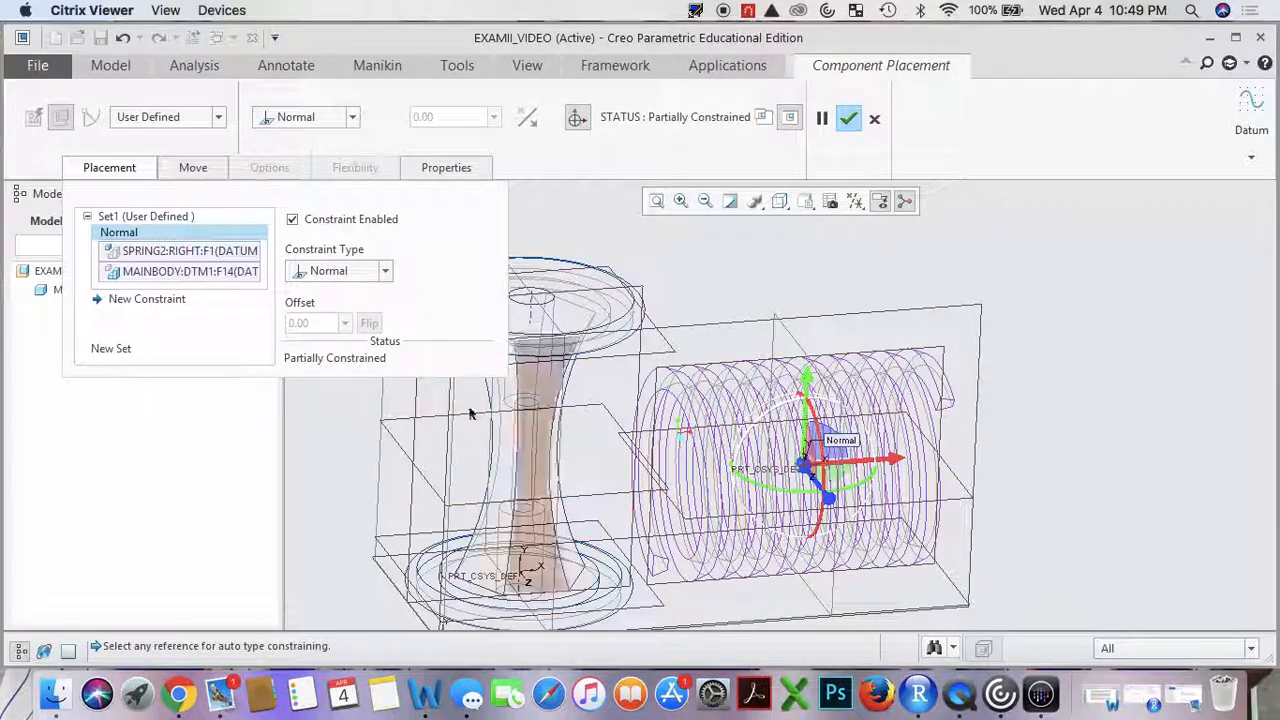
click(385, 271)
click(336, 342)
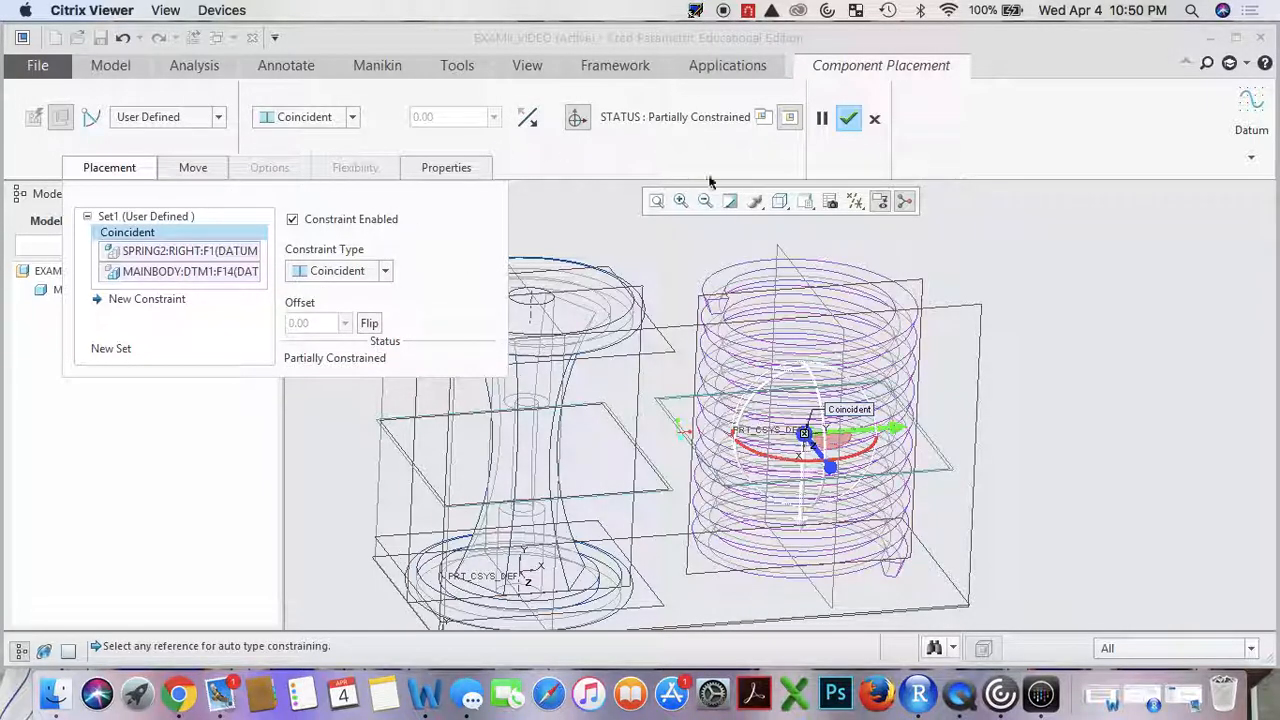
Open the display style choices for the assembly view.
click(780, 201)
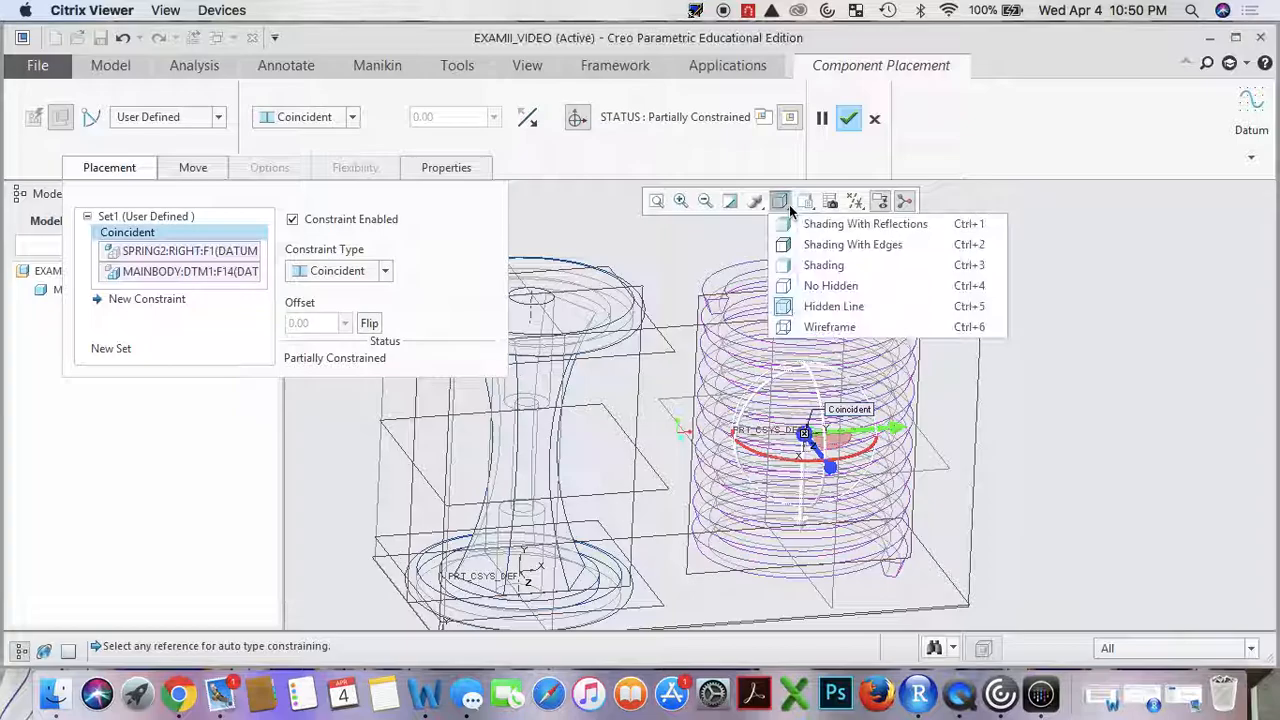
Display the assembly in No Hidden style and make the spring's TOP datum plane coincident with the main body's RIGHT plane.
click(826, 285)
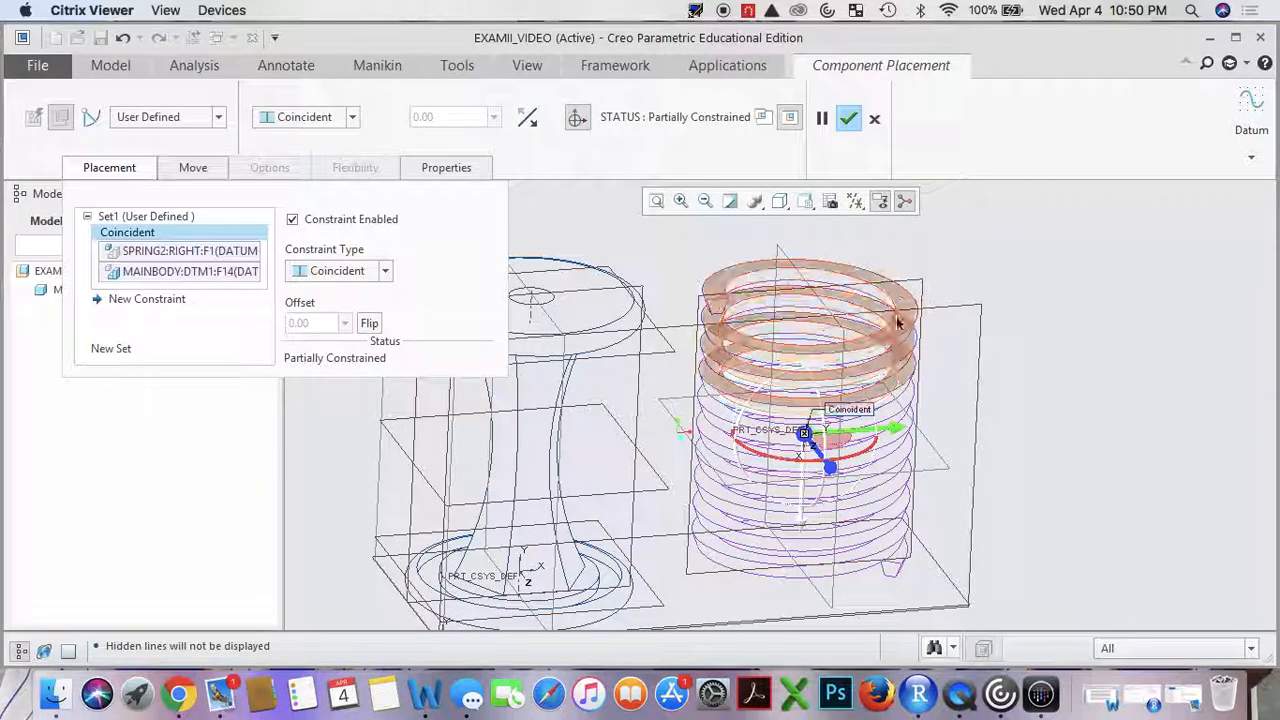
middle_drag(941, 412, 741, 343)
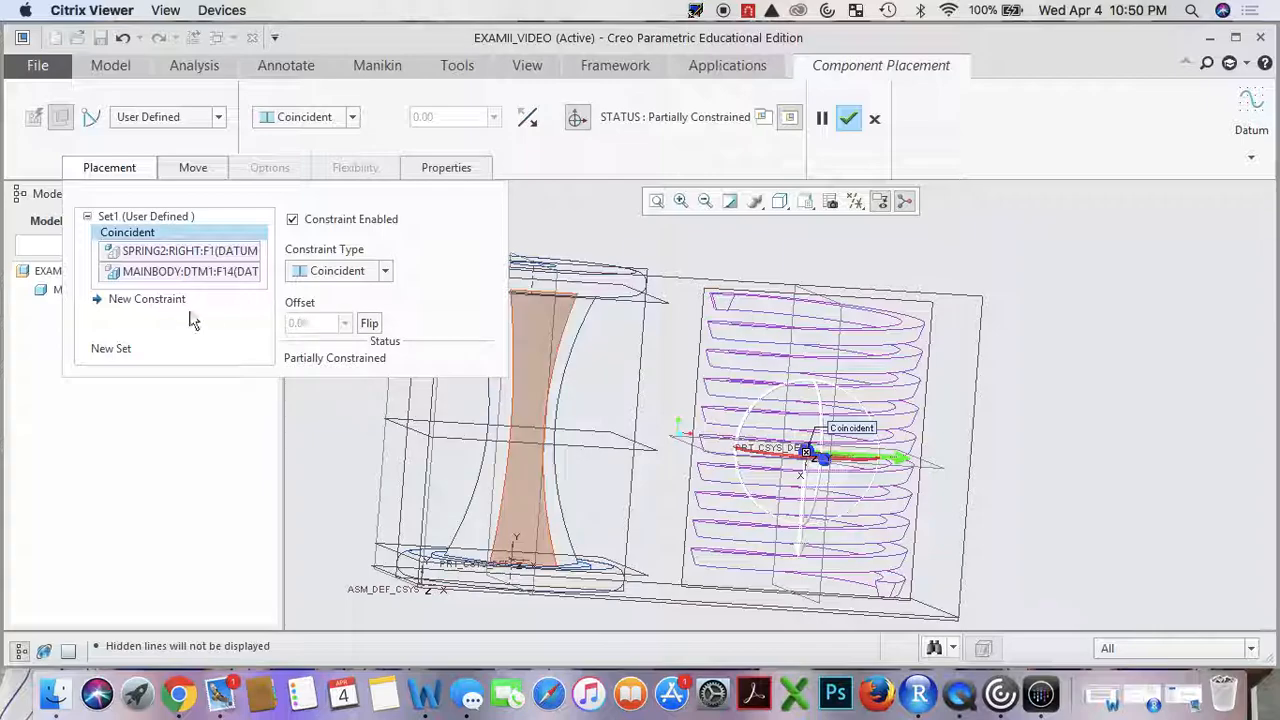
click(140, 300)
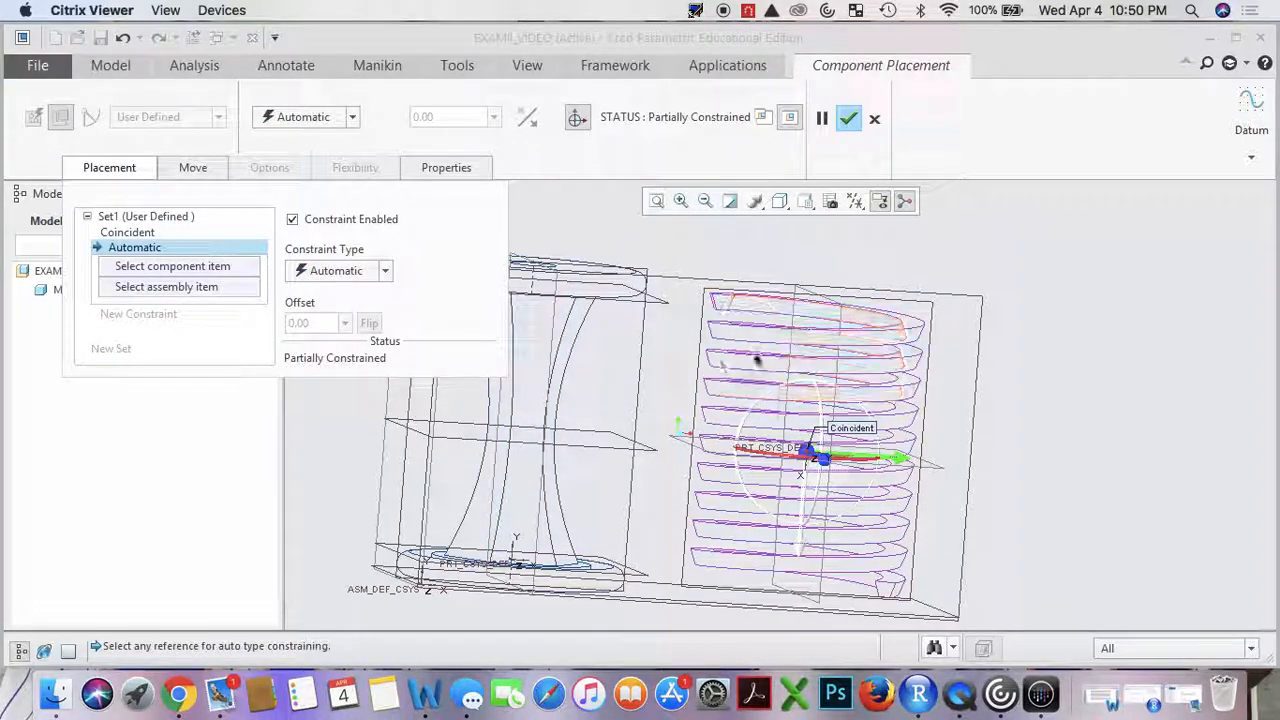
middle_drag(757, 357, 702, 296)
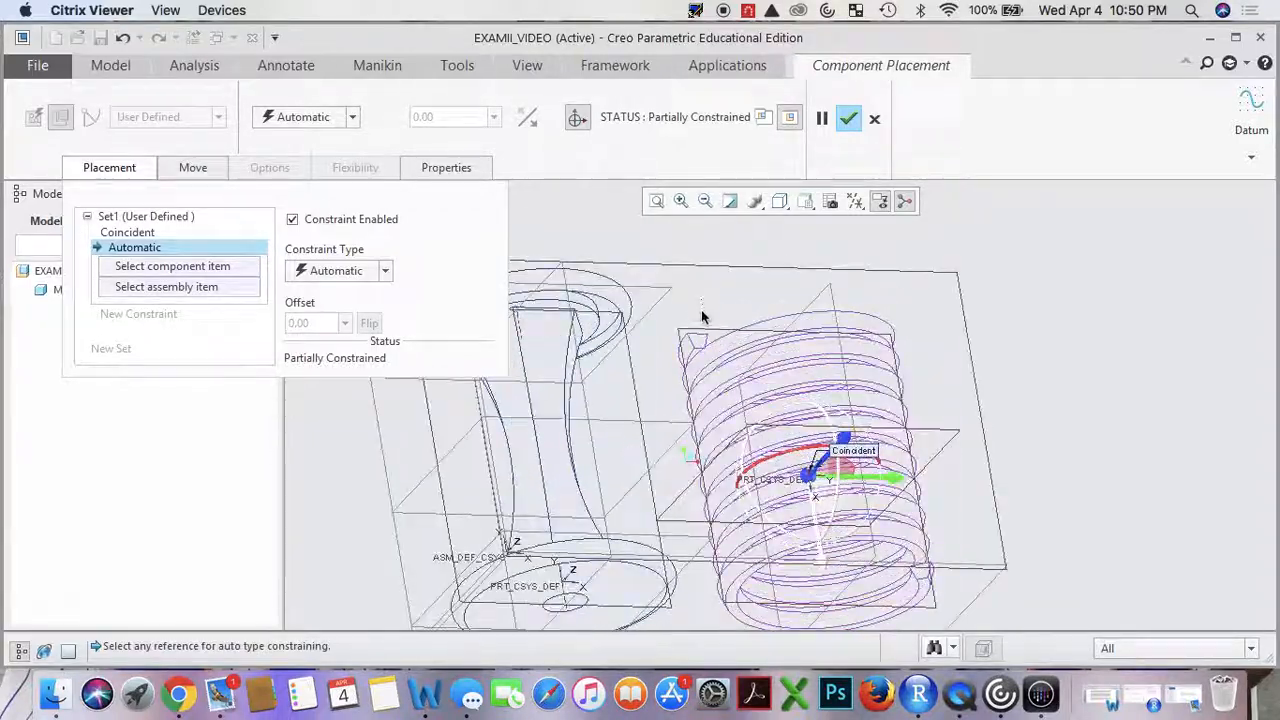
click(832, 311)
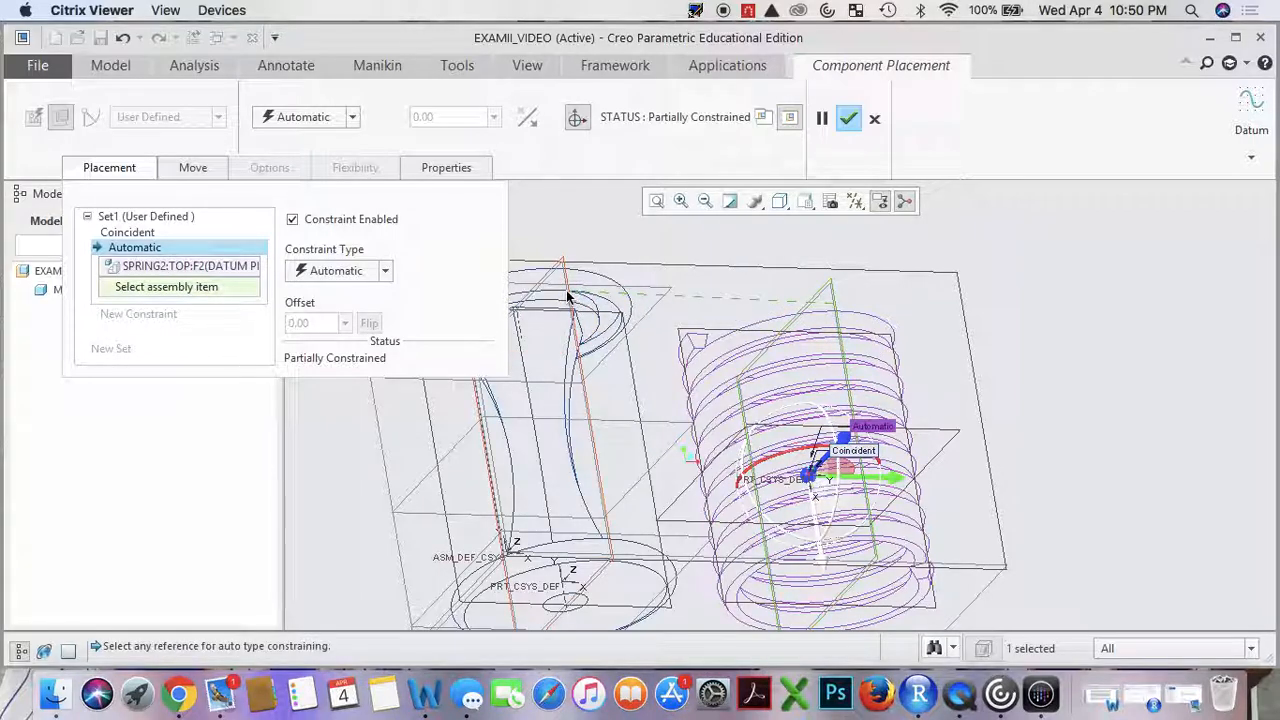
click(567, 296)
click(385, 271)
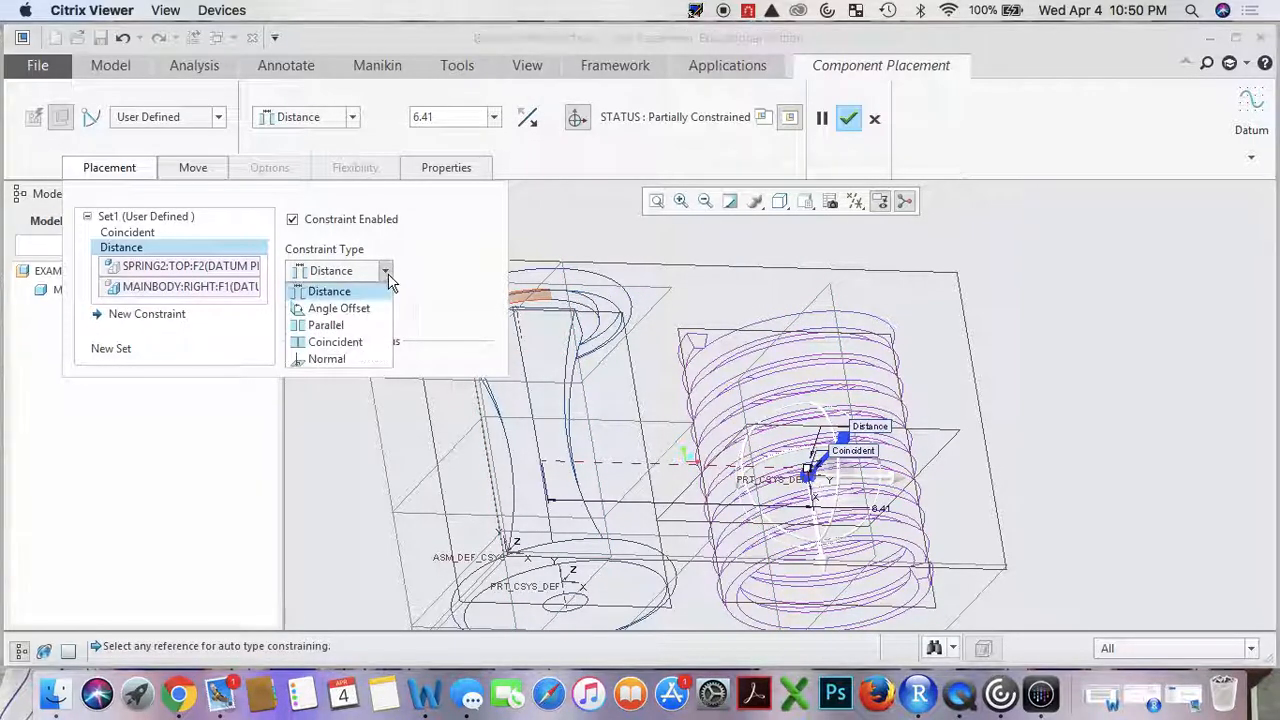
click(360, 340)
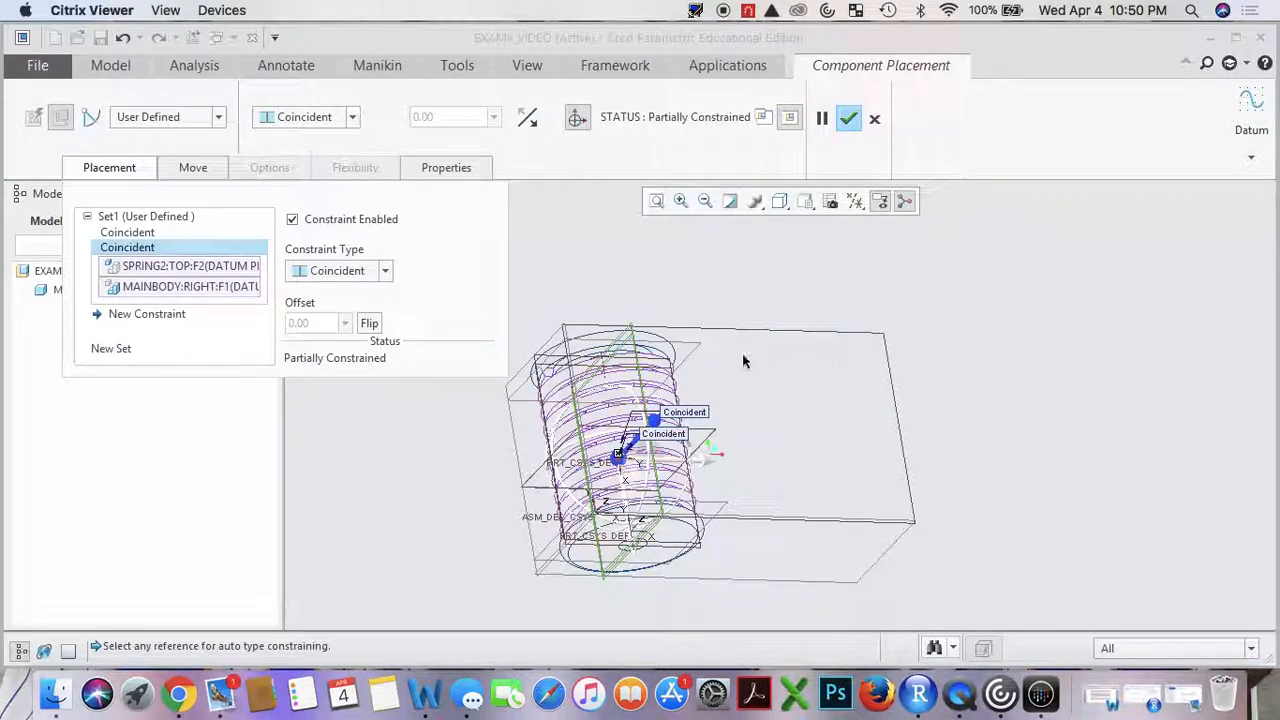
Add a third placement constraint and move the spring clear of the main body so their datum planes can be picked.
click(150, 315)
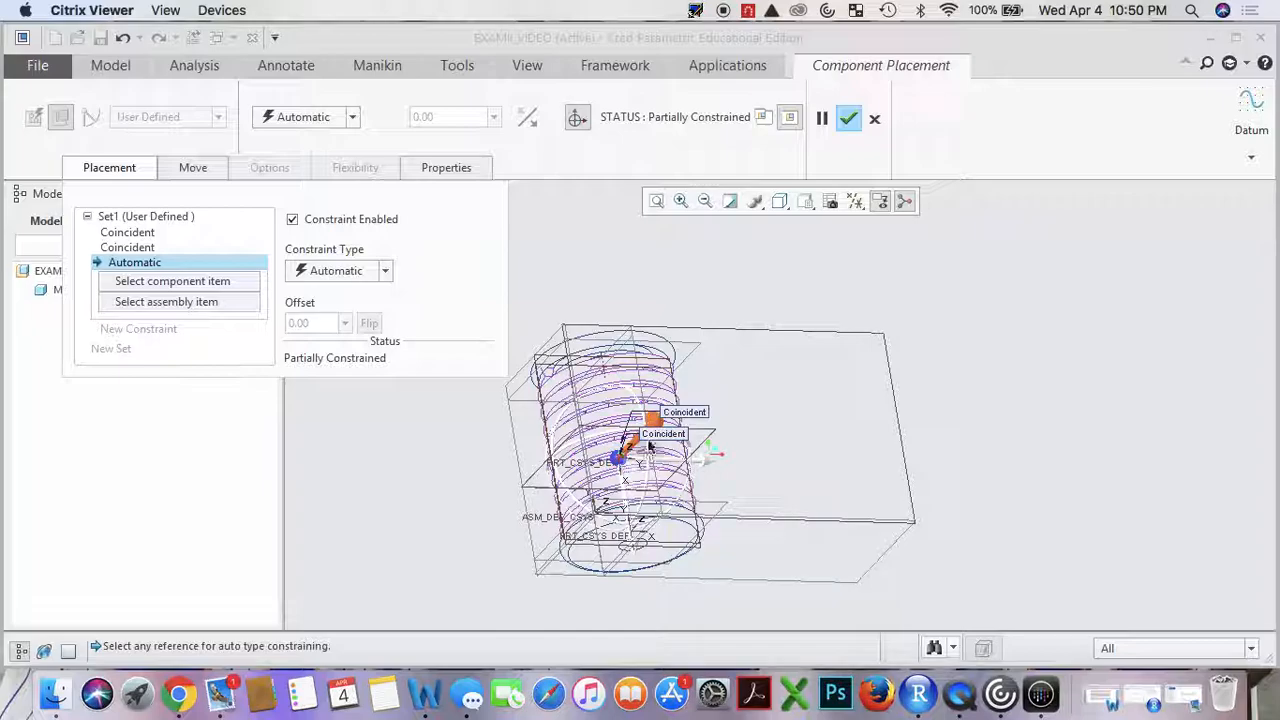
drag(650, 447, 806, 302)
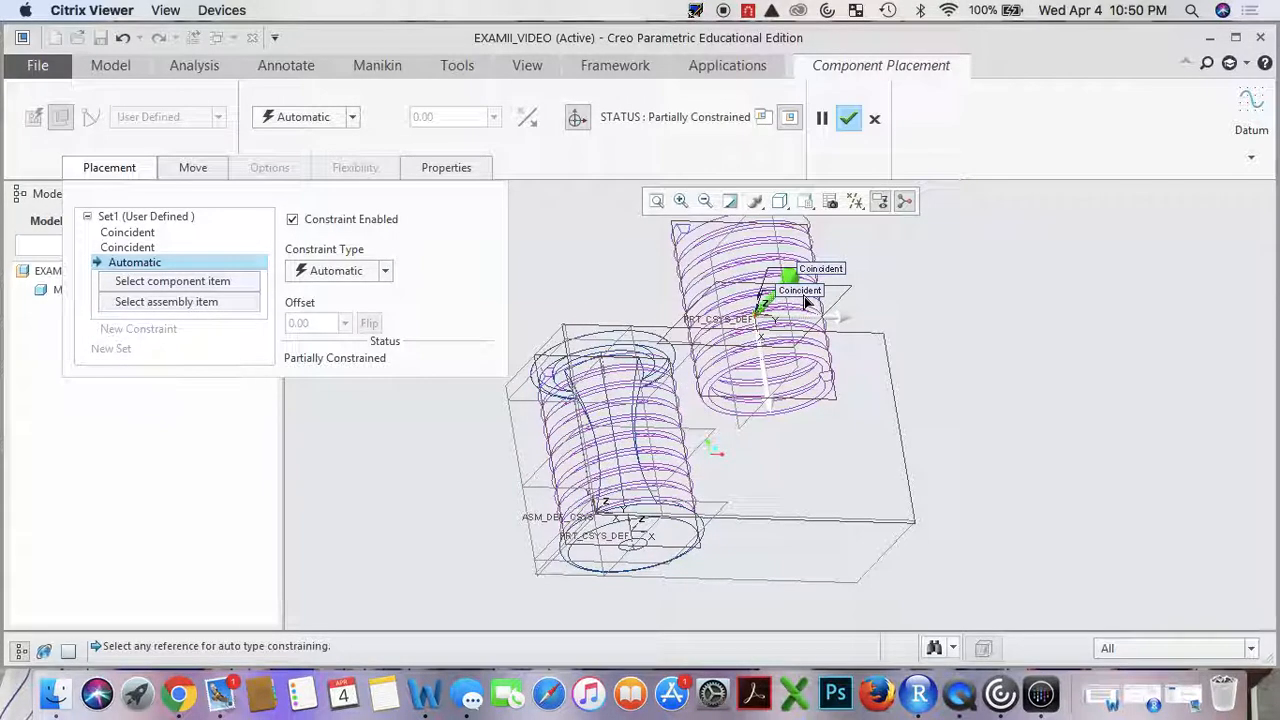
scroll(852, 420, down, 3)
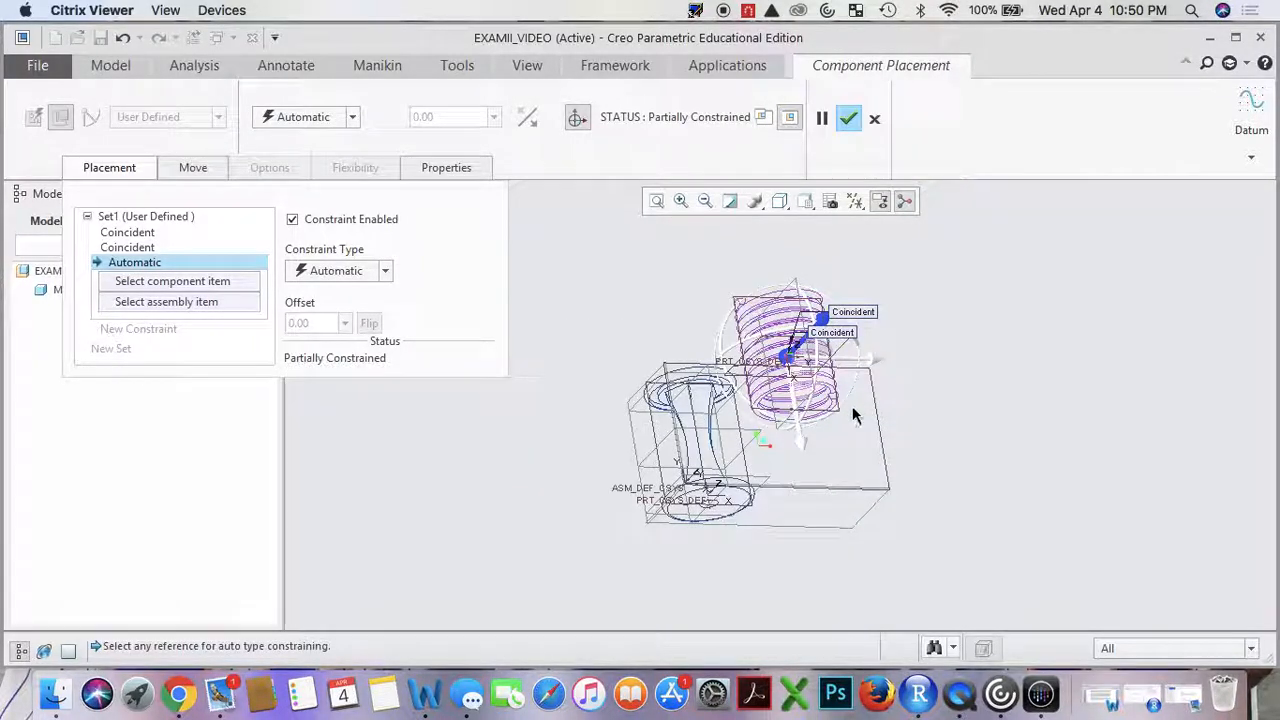
middle_drag(853, 415, 893, 432)
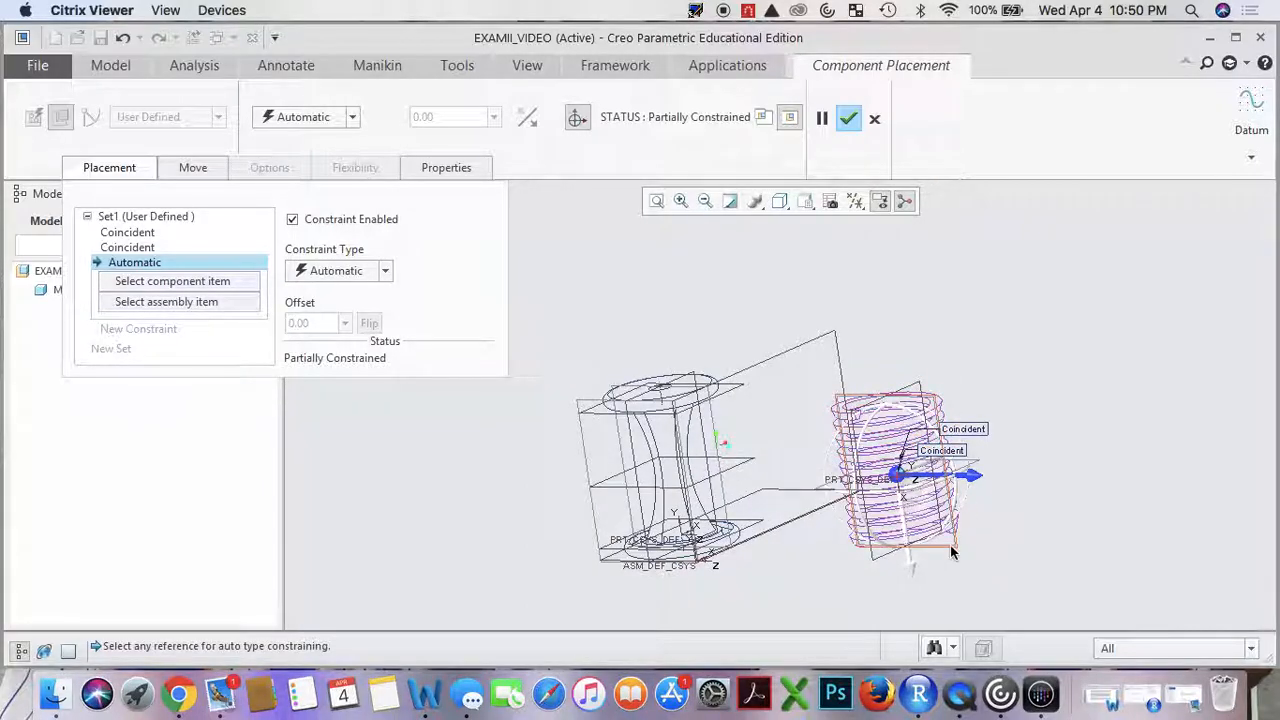
middle_drag(968, 515, 995, 515)
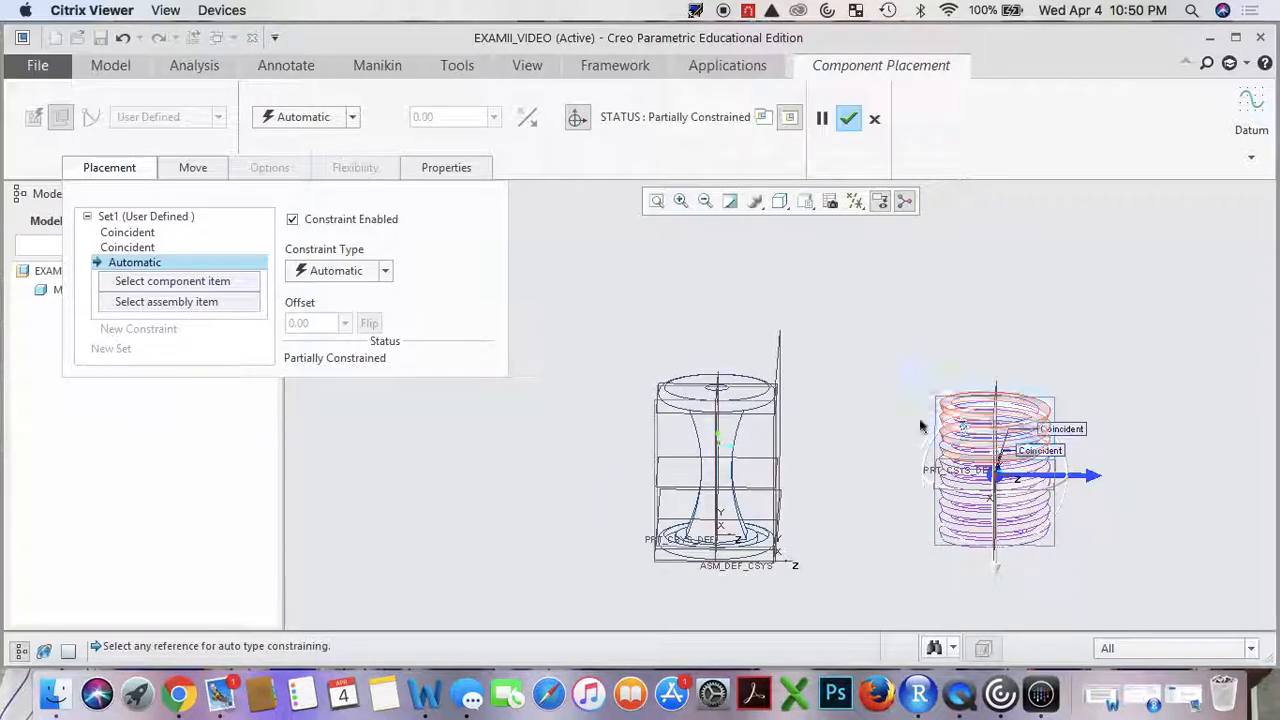
middle_drag(1063, 582, 990, 428)
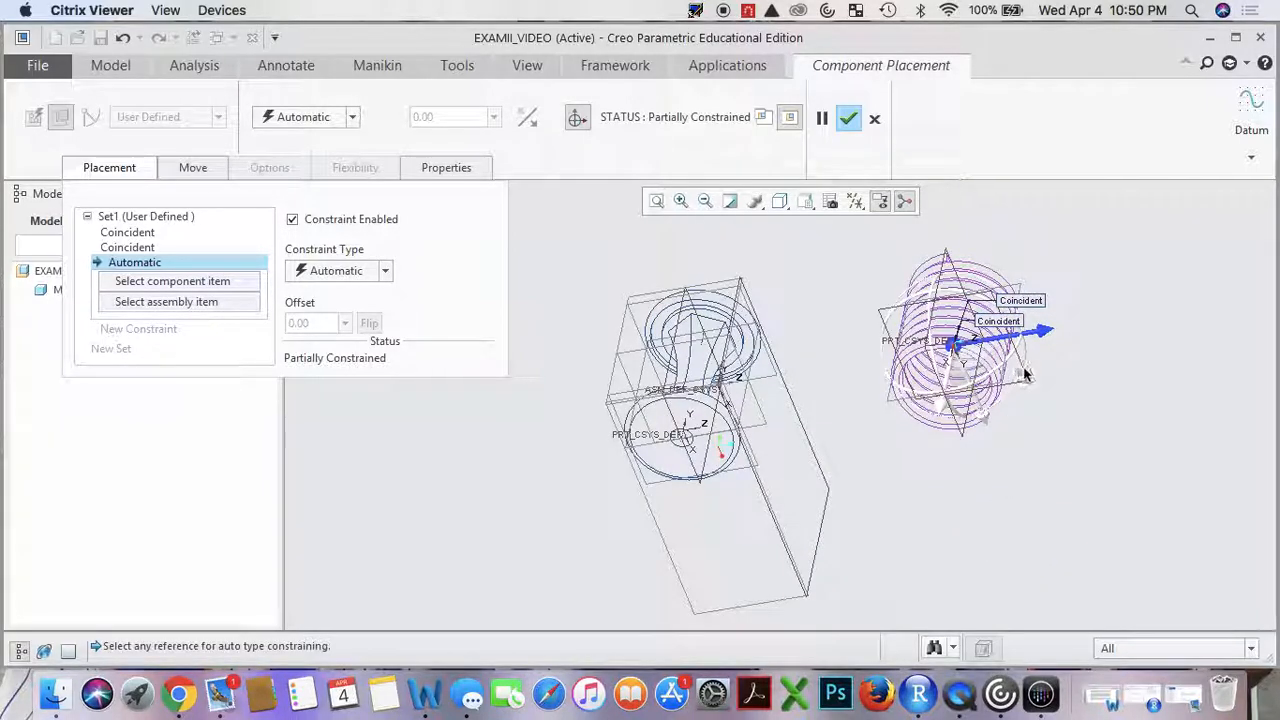
middle_drag(1034, 379, 1025, 410)
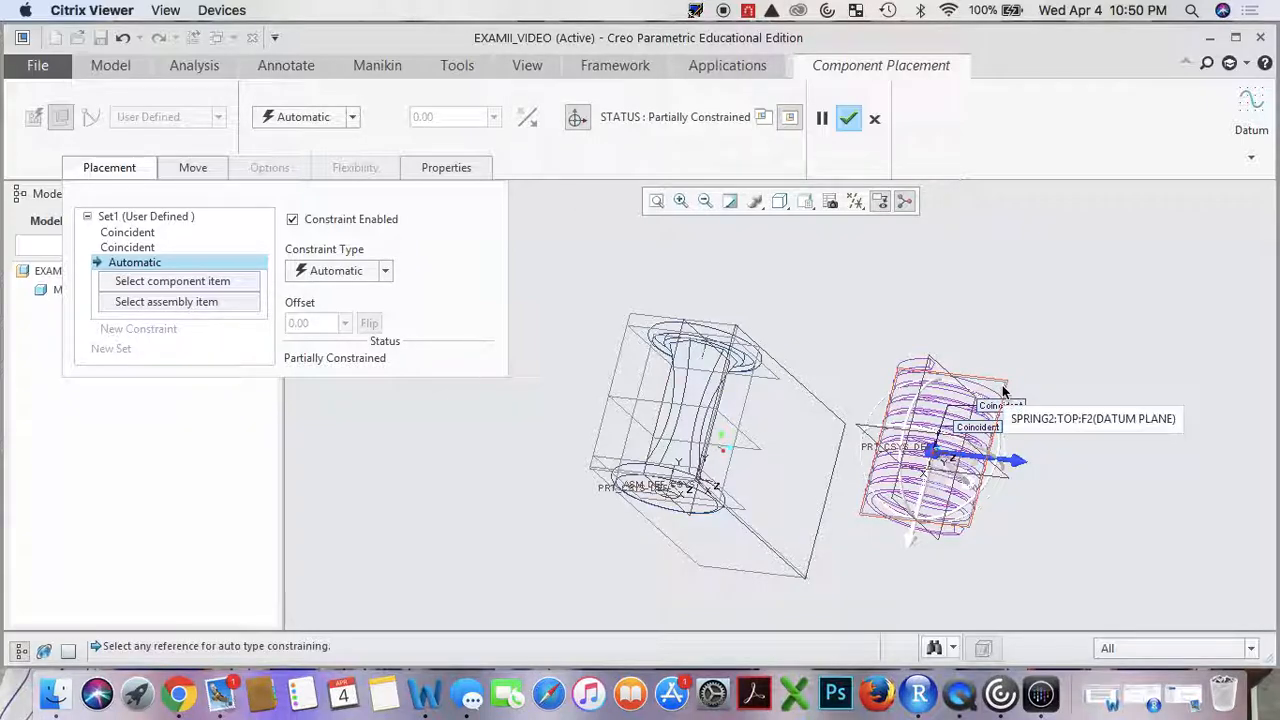
Try to constrain the spring's TOP plane to the ASM_RIGHT plane, delete that constraint and add a fresh one.
click(1004, 392)
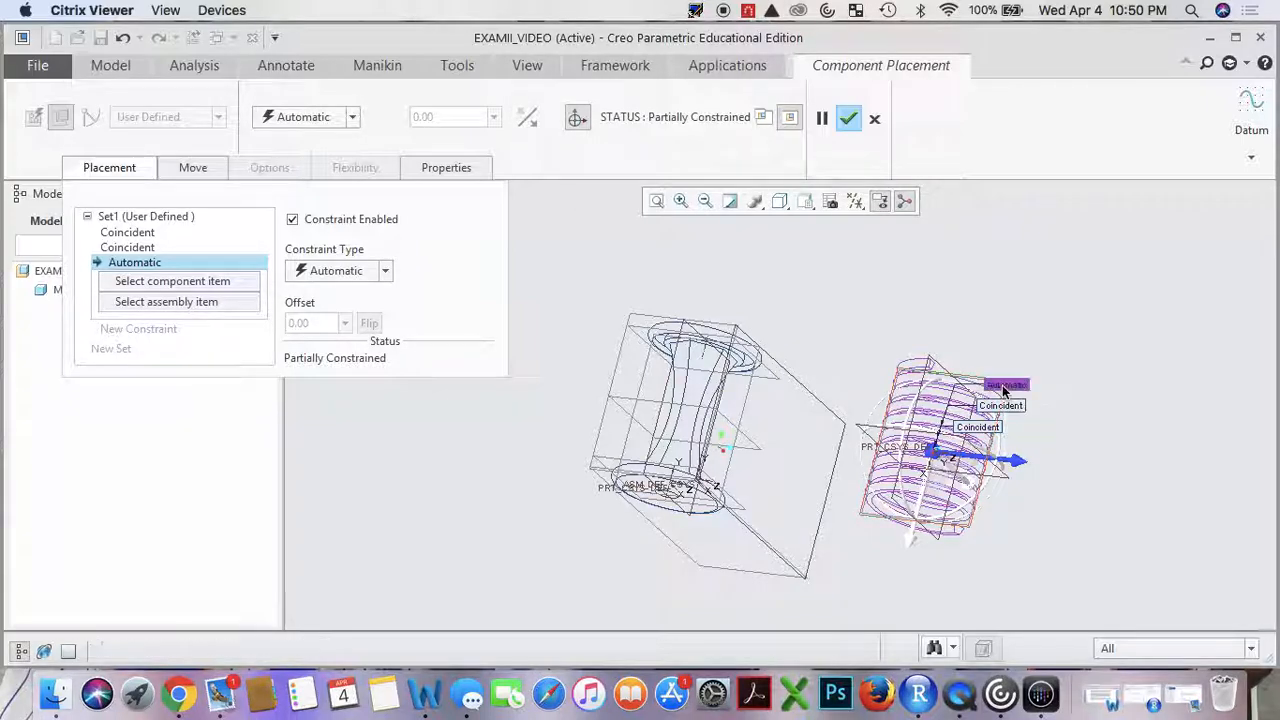
click(616, 375)
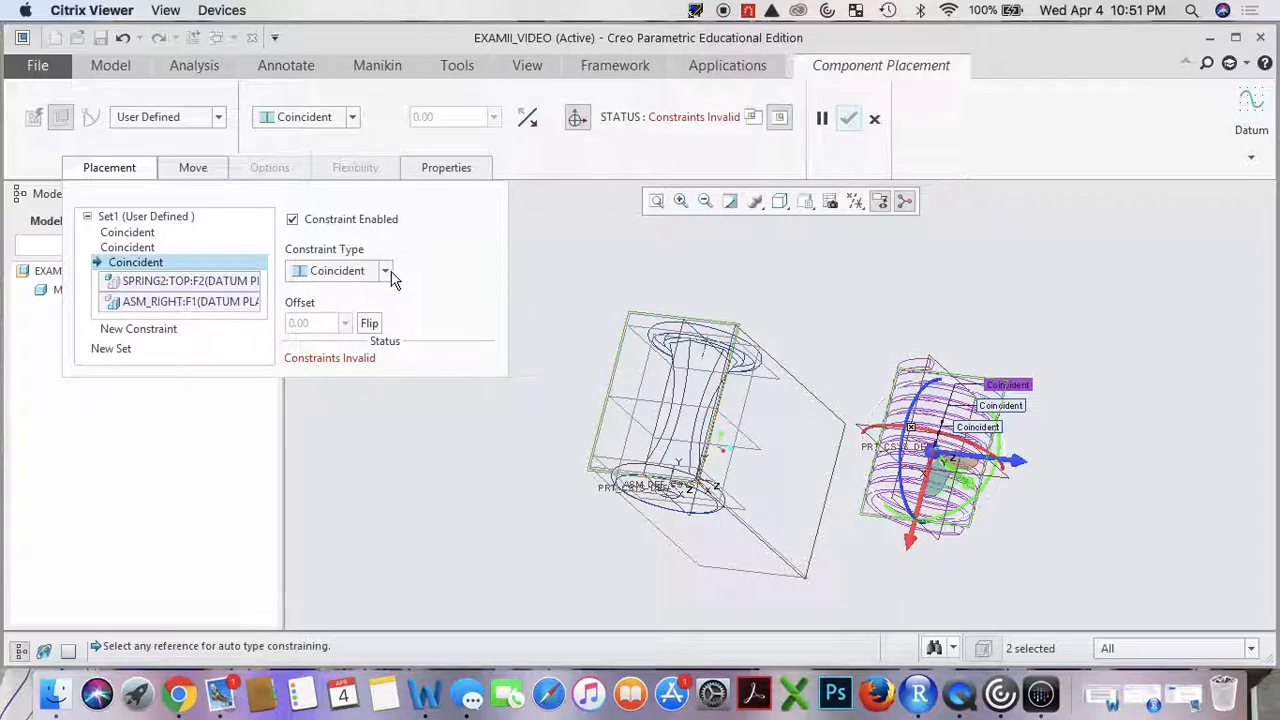
right_click(228, 270)
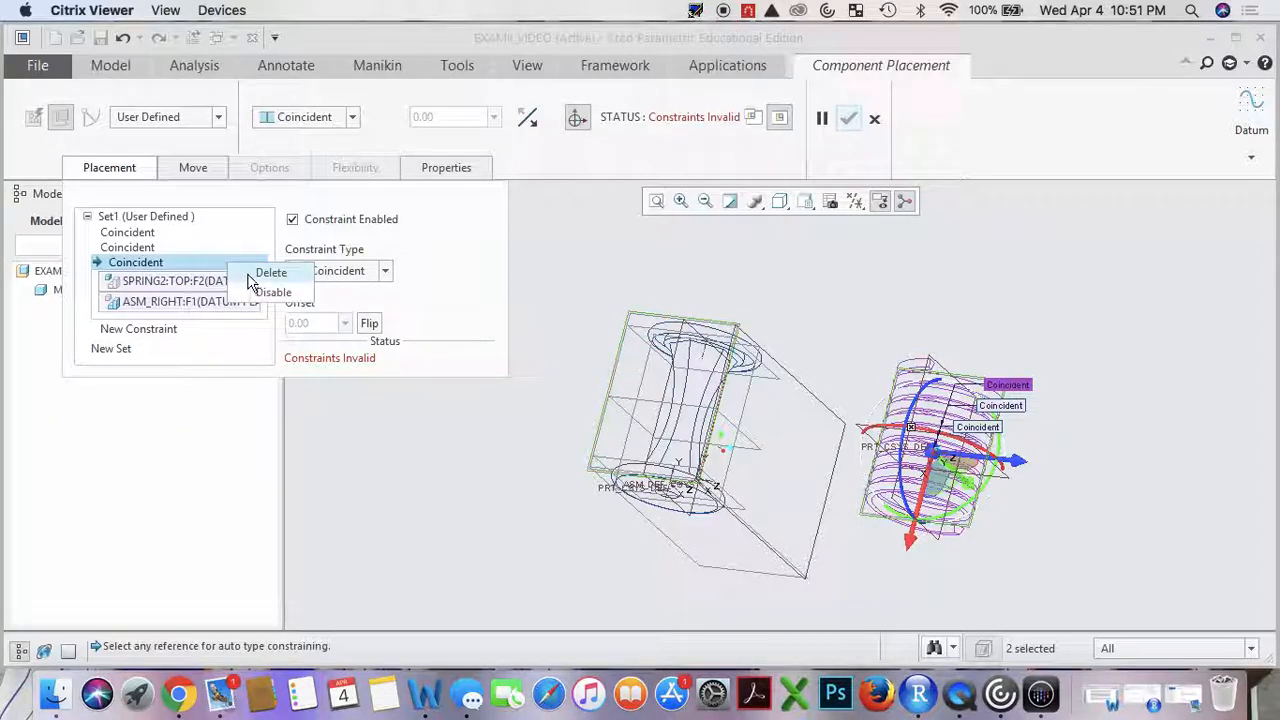
click(252, 274)
click(178, 316)
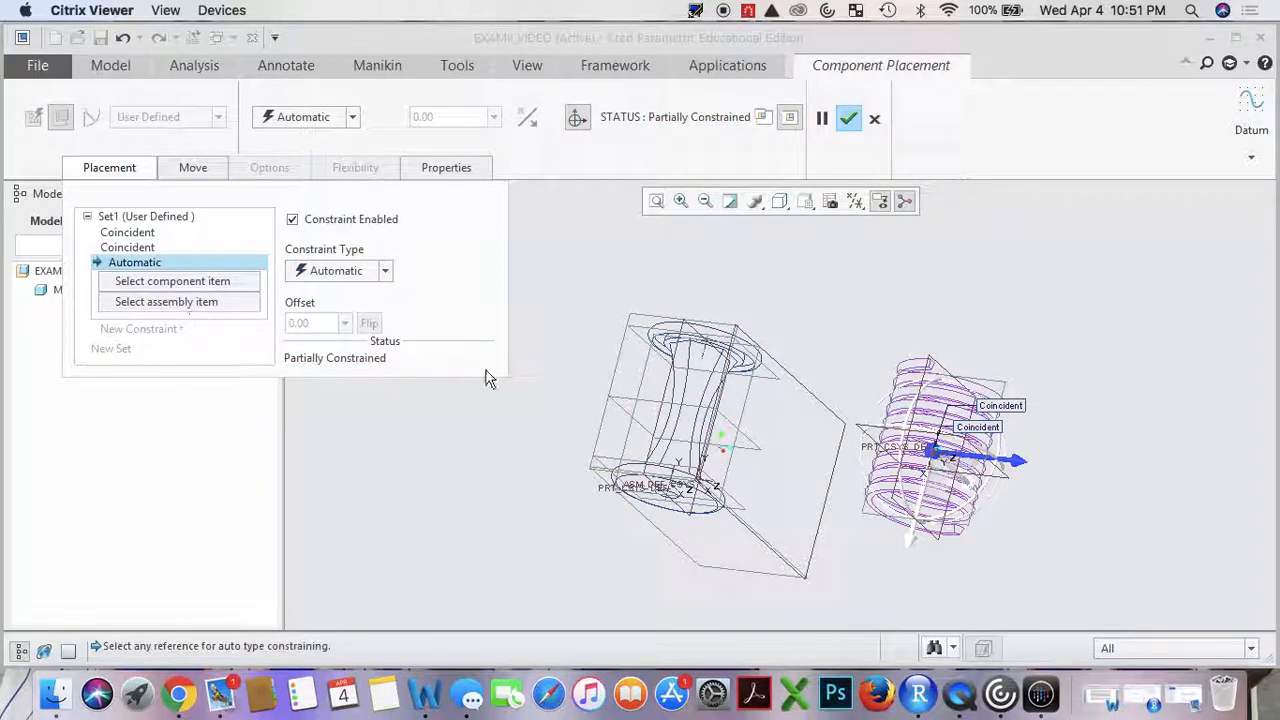
Check which datum planes the two existing coincident constraints use, and return to the new automatic constraint.
middle_drag(831, 320, 740, 365)
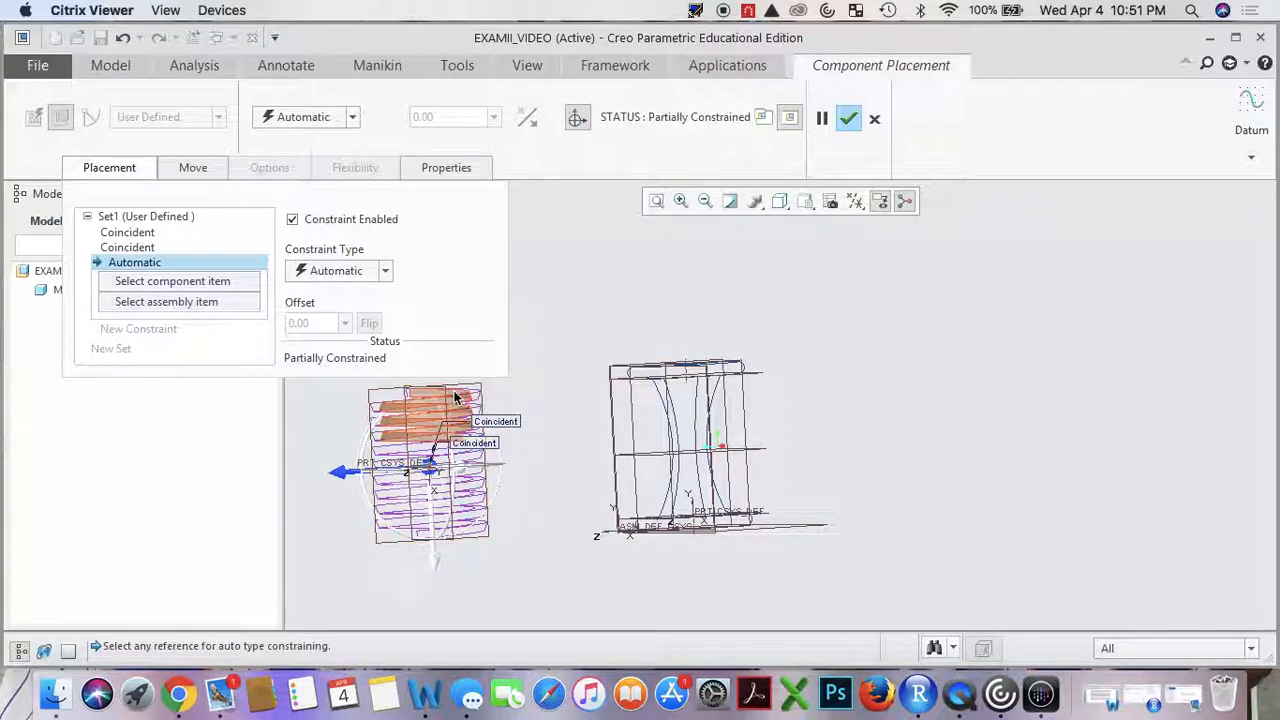
middle_drag(528, 434, 617, 453)
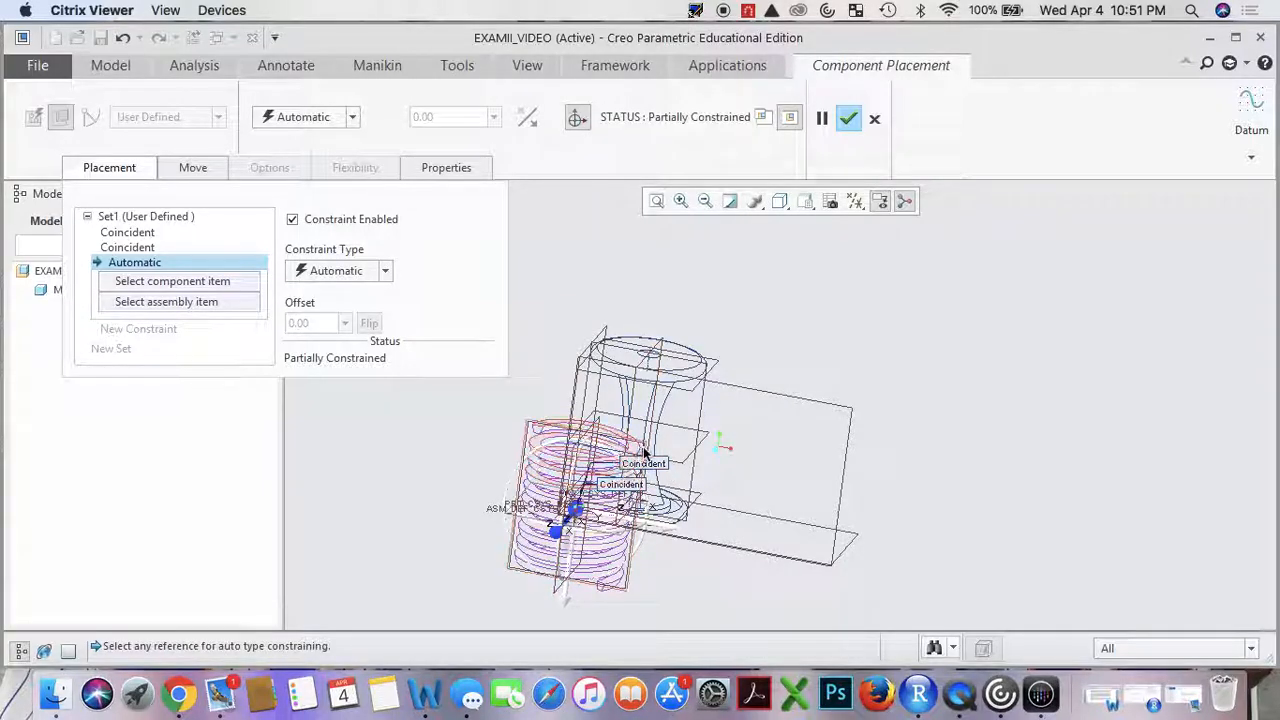
click(135, 248)
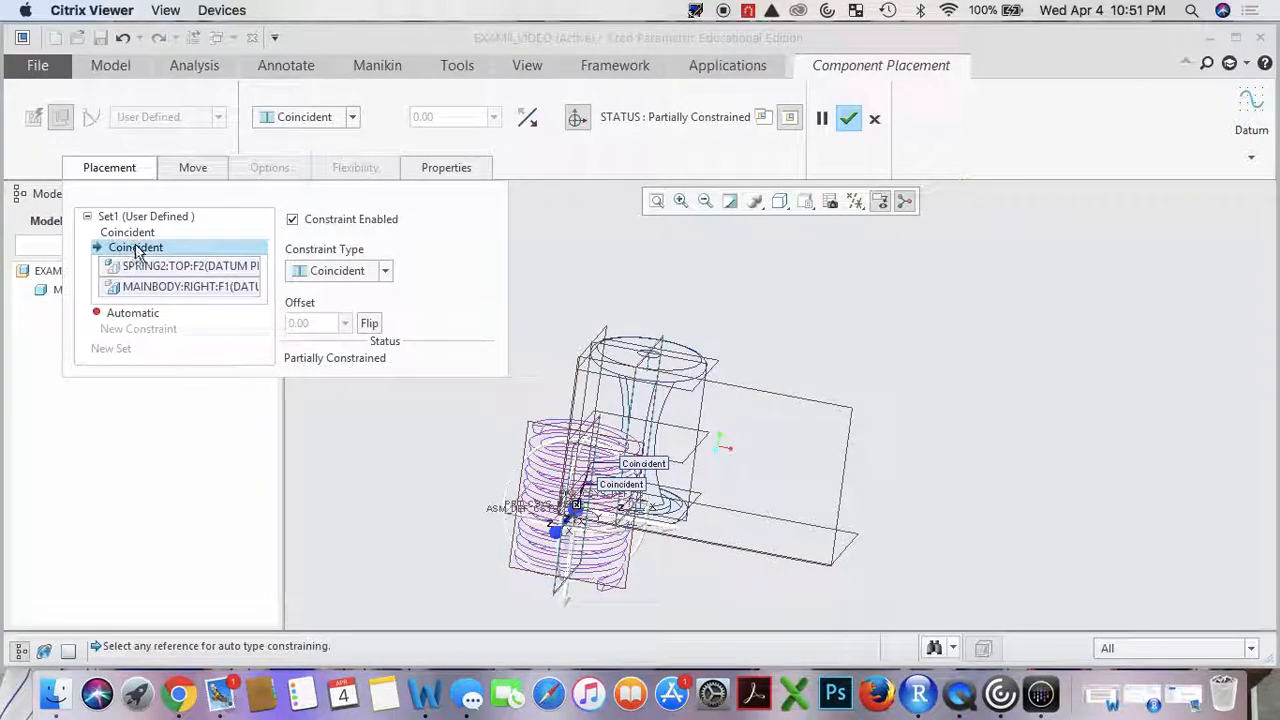
click(161, 232)
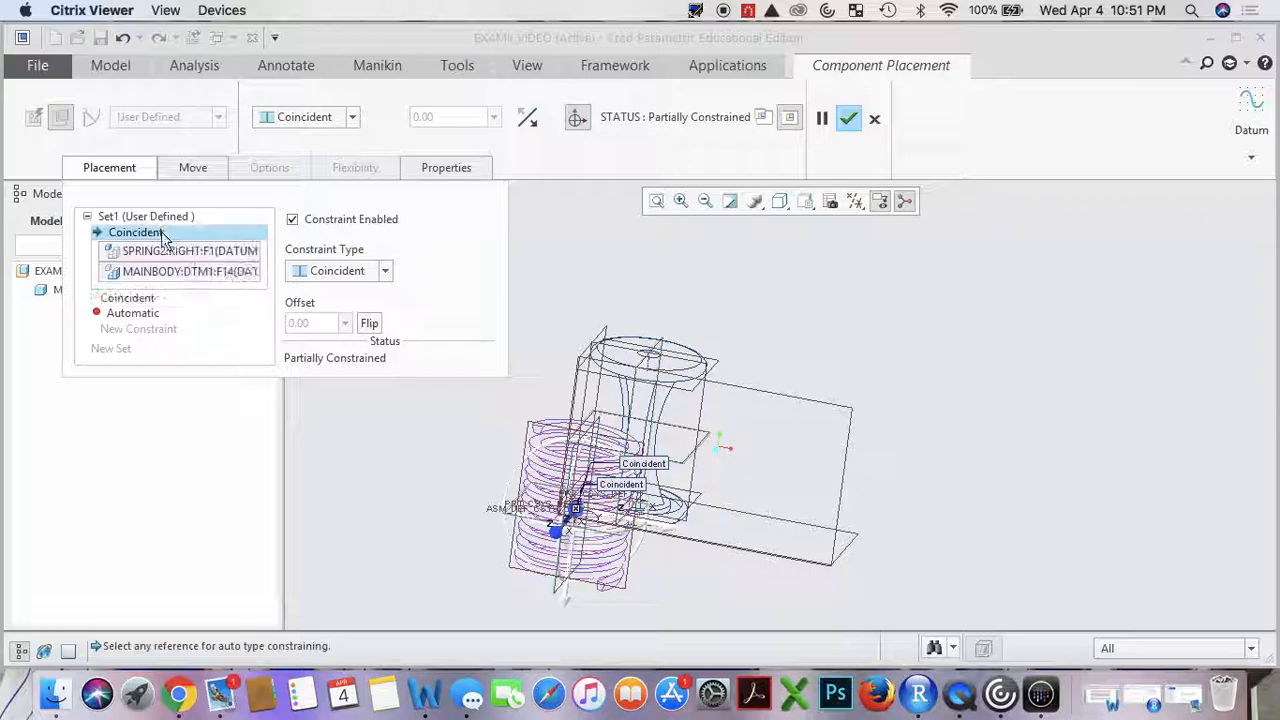
click(155, 299)
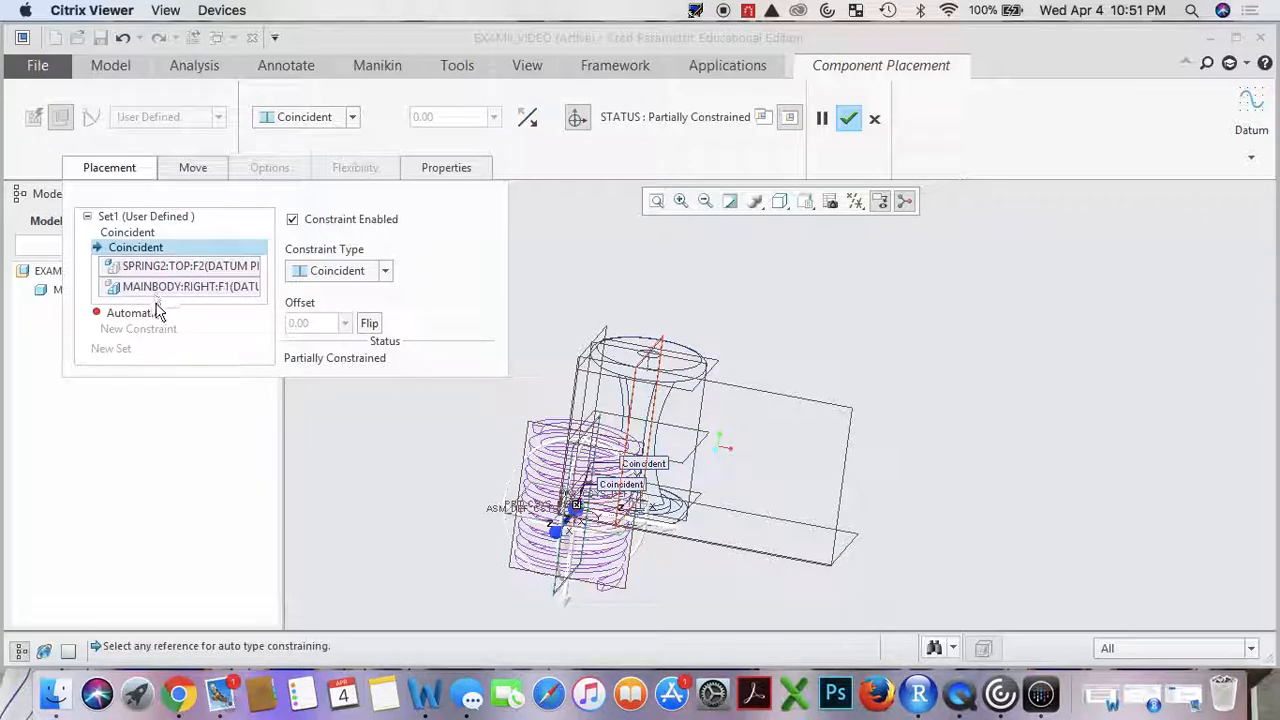
click(150, 313)
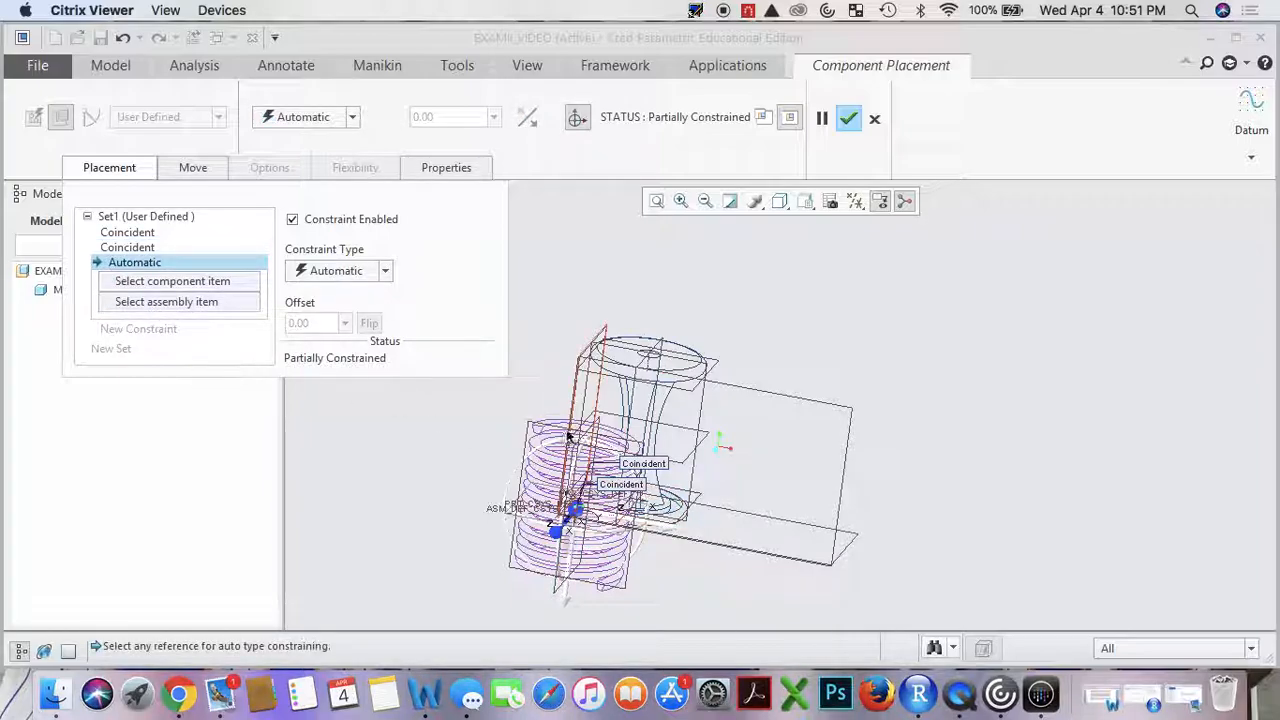
Pick the spring's FRONT datum plane as the third constraint's component reference and recheck the references of the other two constraints.
middle_drag(575, 458, 676, 578)
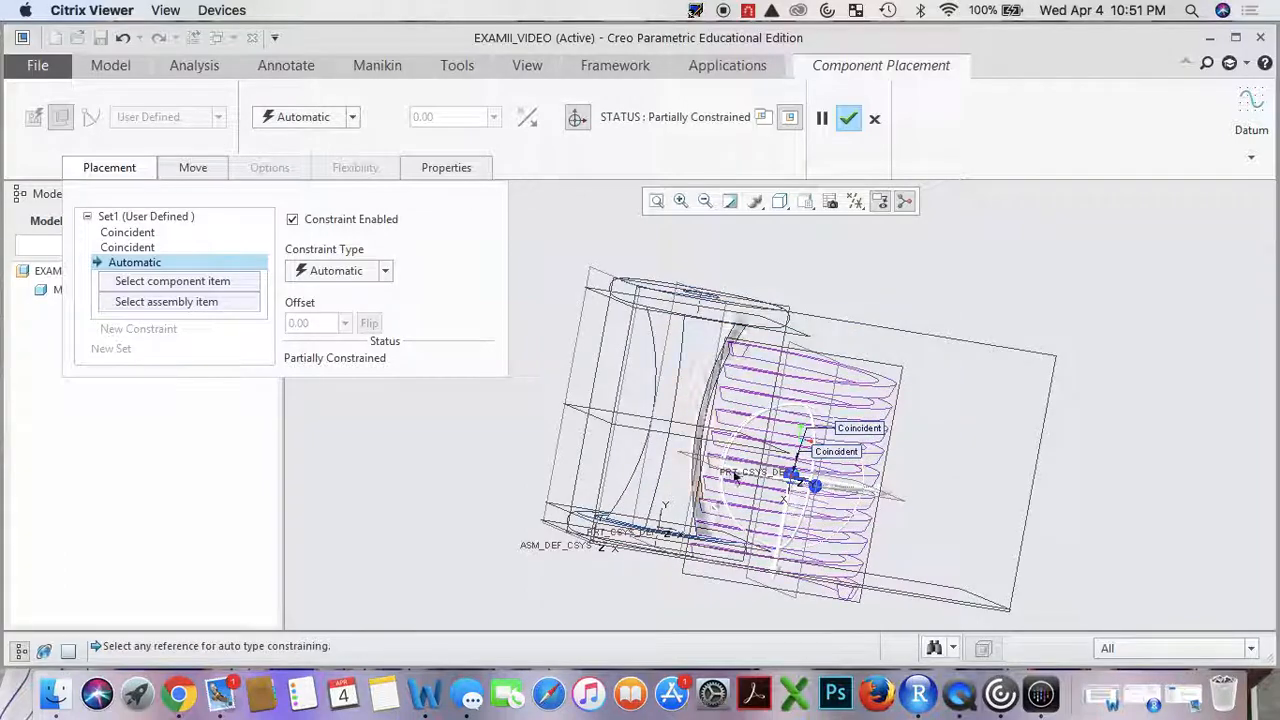
click(867, 365)
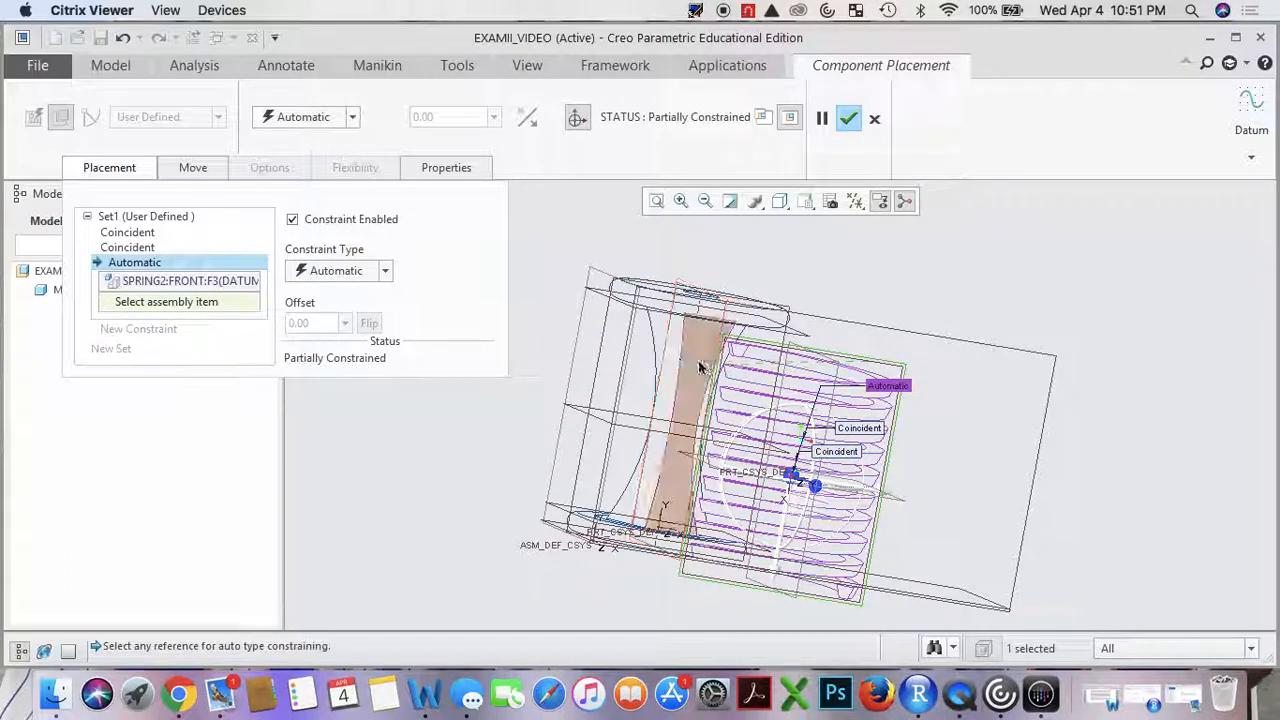
click(140, 247)
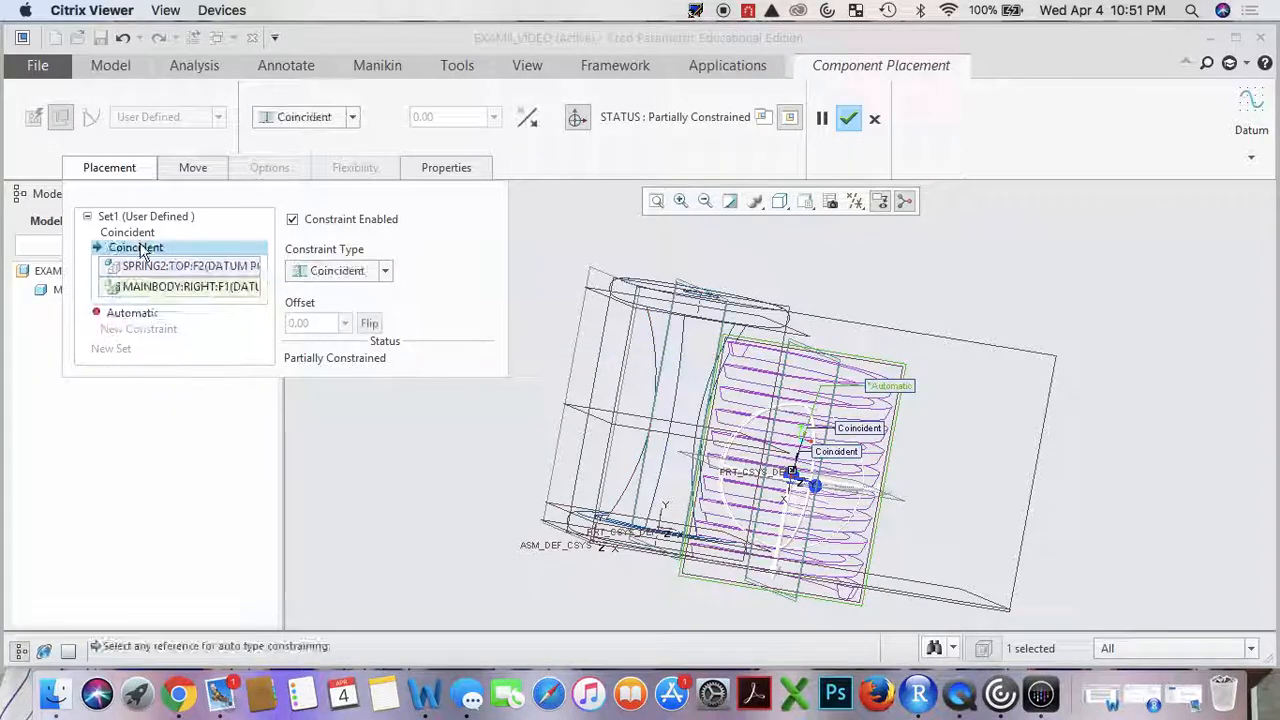
right_click(165, 288)
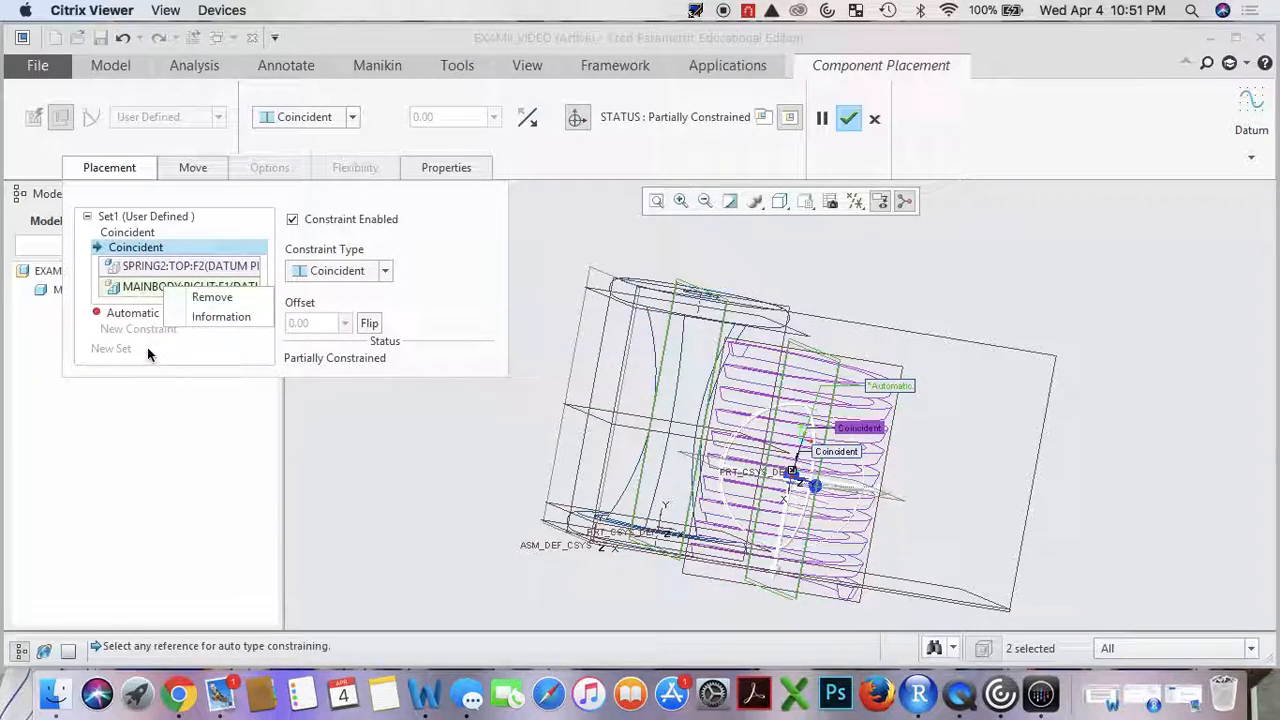
click(180, 370)
click(128, 233)
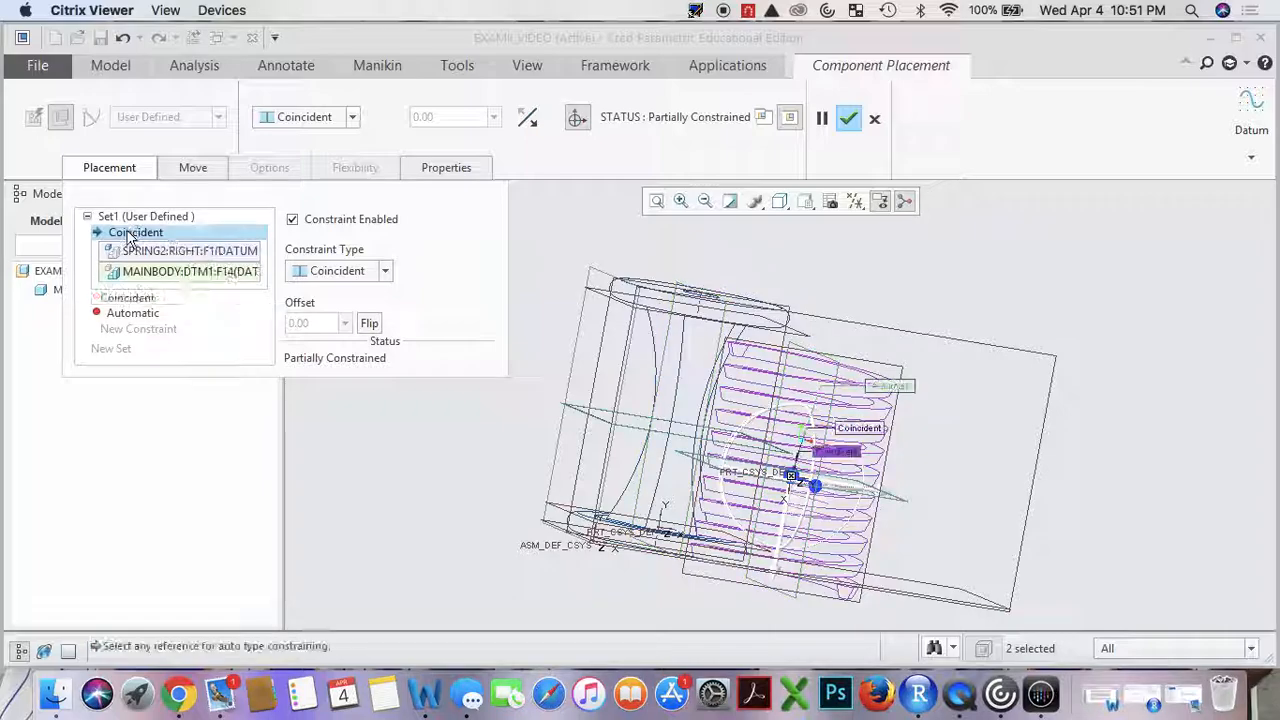
click(138, 313)
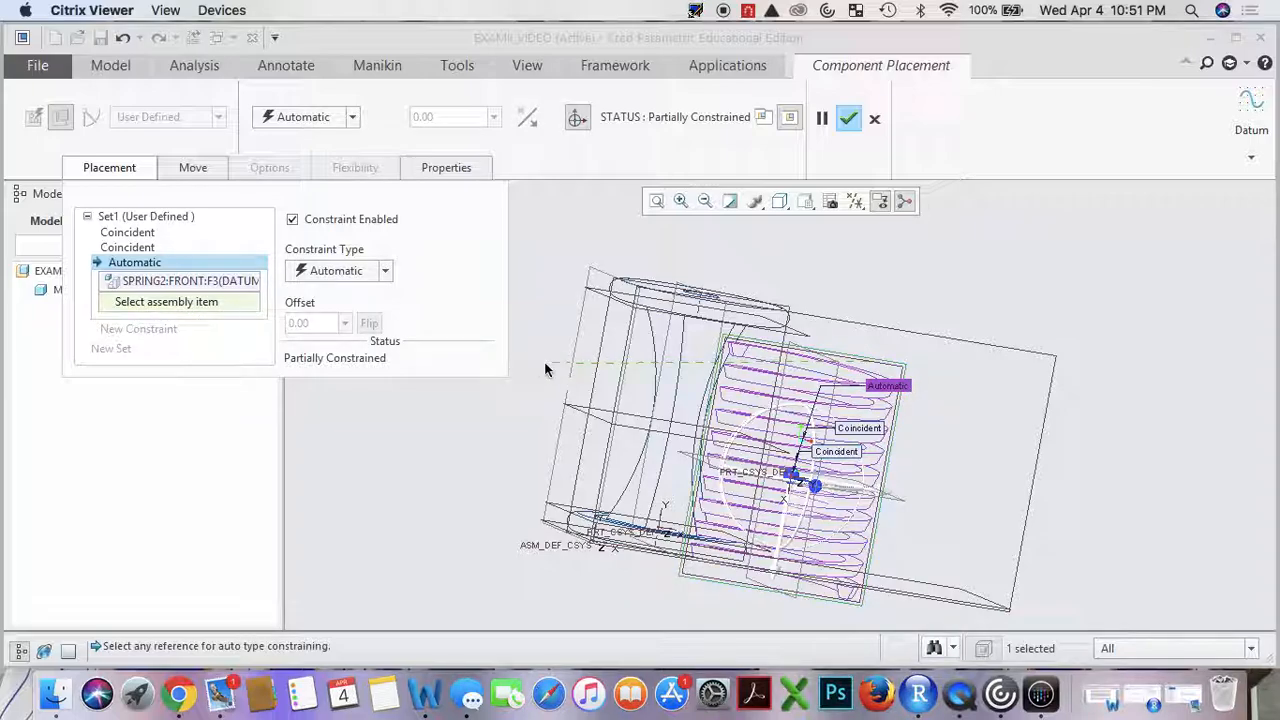
Pick the ASM_FRONT datum plane as the third constraint's assembly reference and set the constraint type to Coincident.
middle_drag(803, 326, 772, 346)
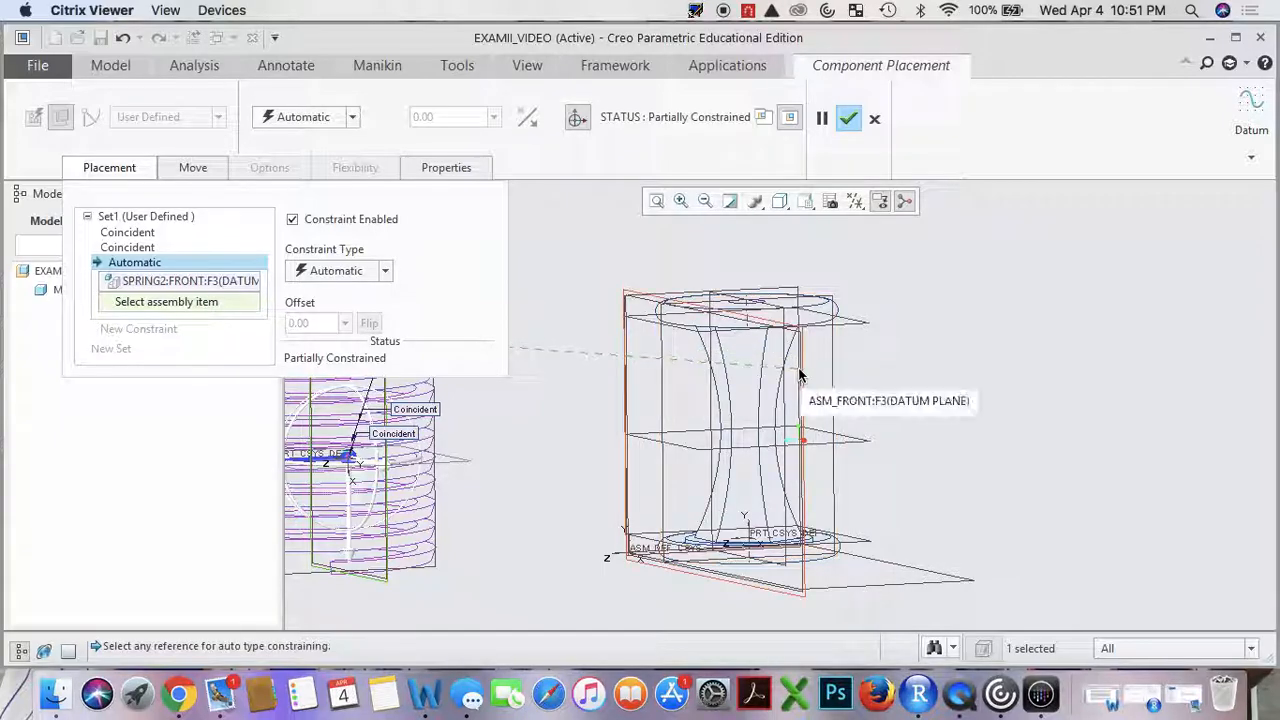
click(800, 375)
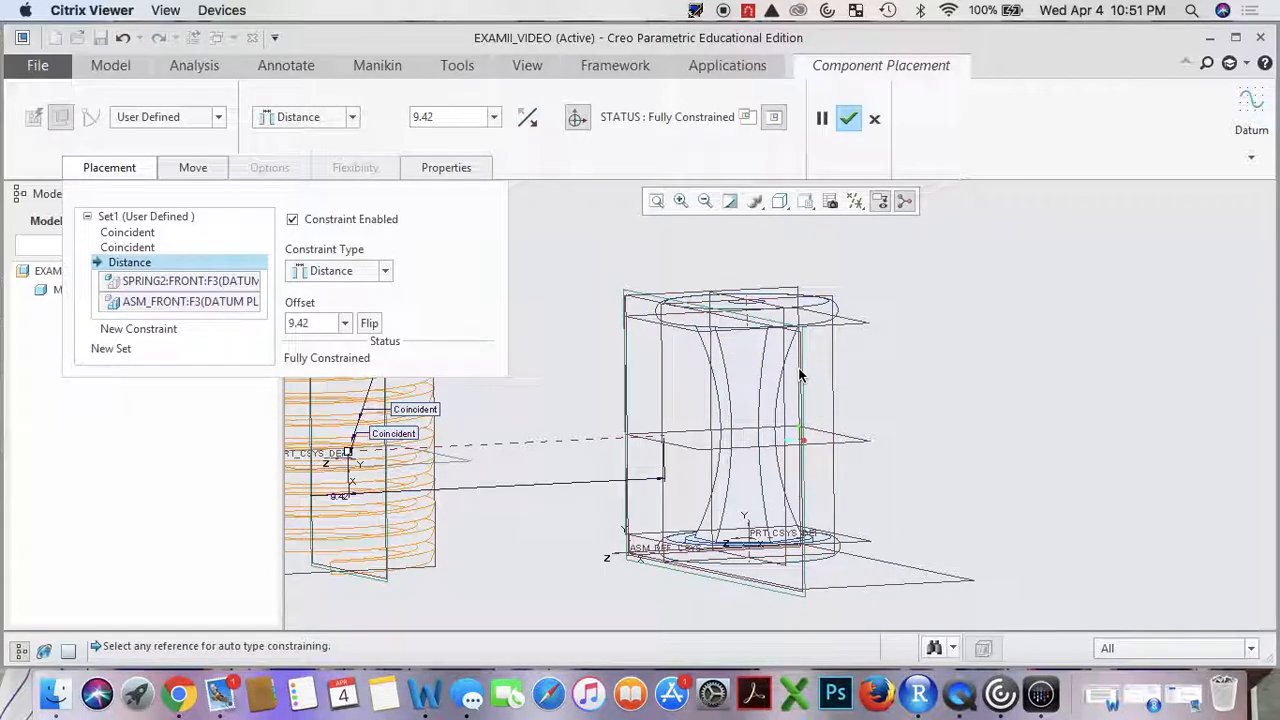
click(384, 270)
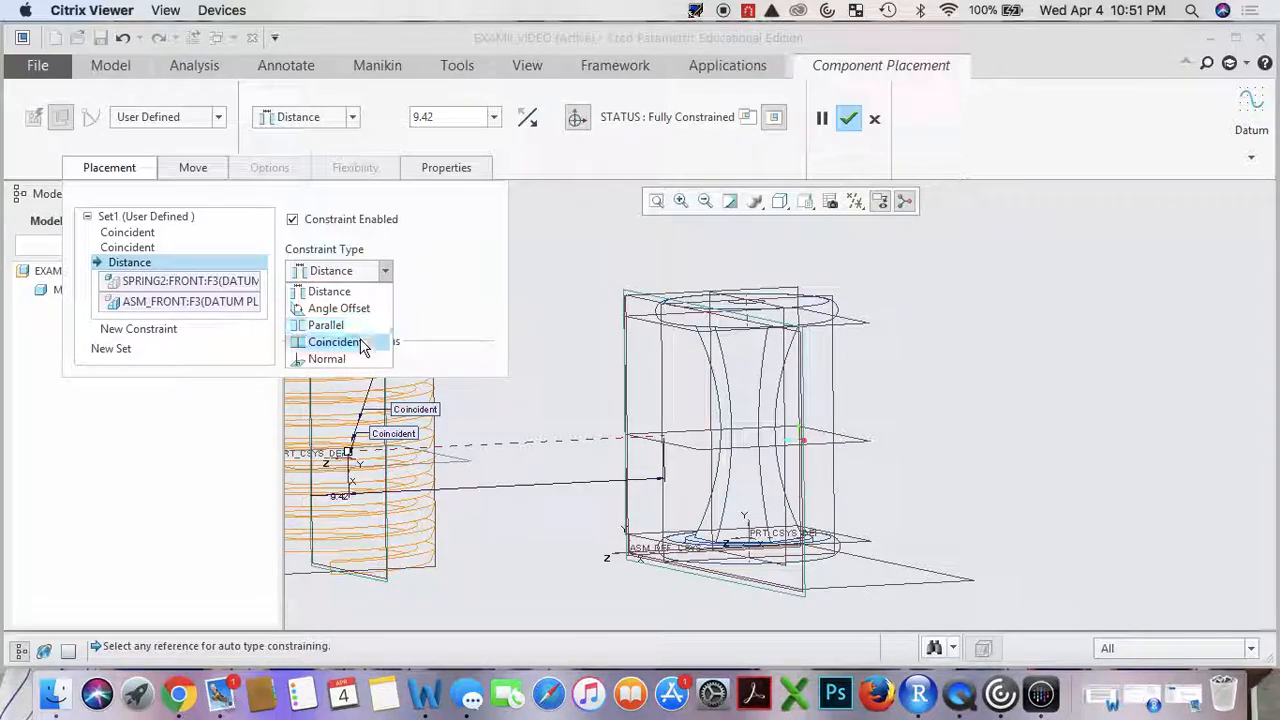
click(375, 339)
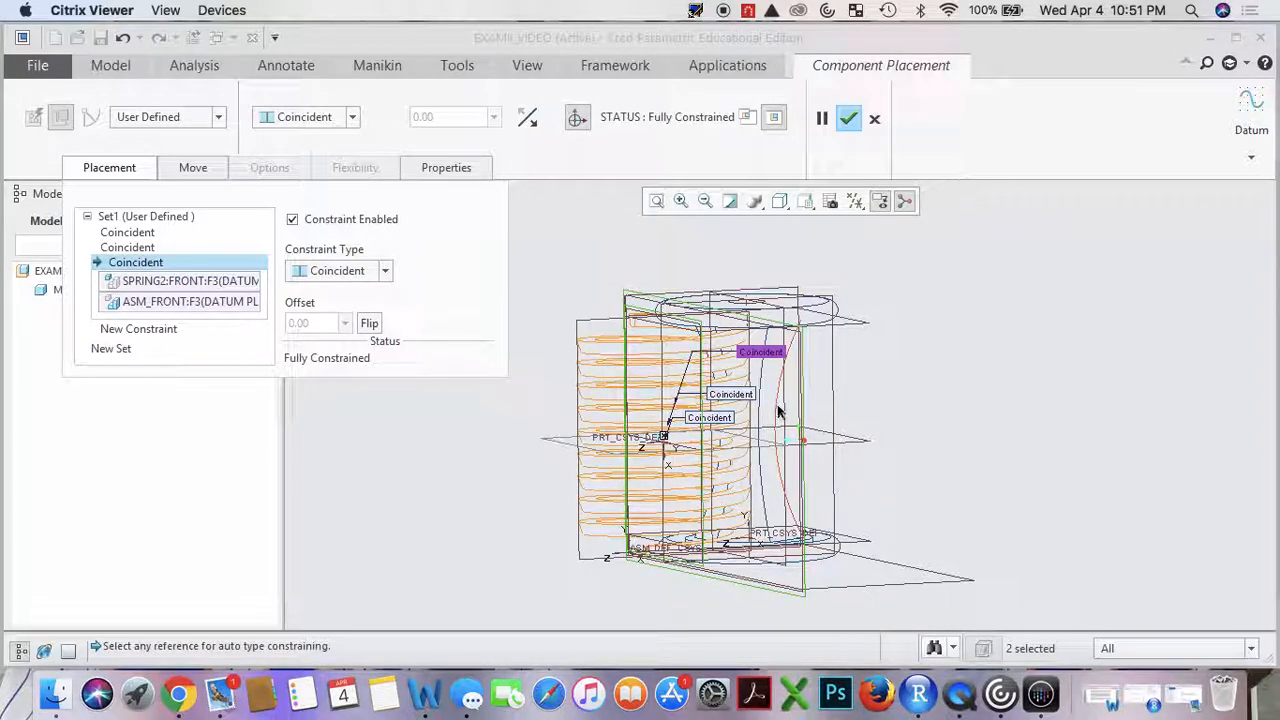
middle_drag(777, 410, 751, 406)
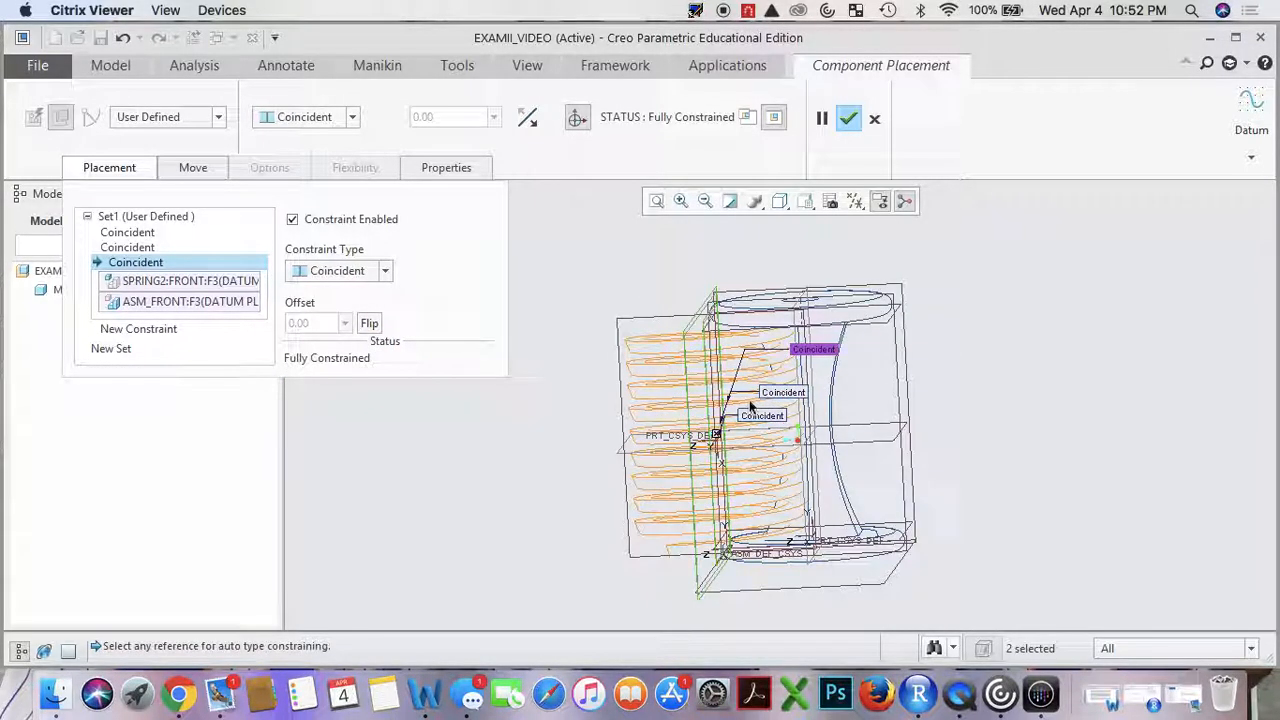
Replace the third constraint's assembly reference with the main body's FRONT datum plane and accept the spring's placement.
right_click(212, 301)
click(244, 310)
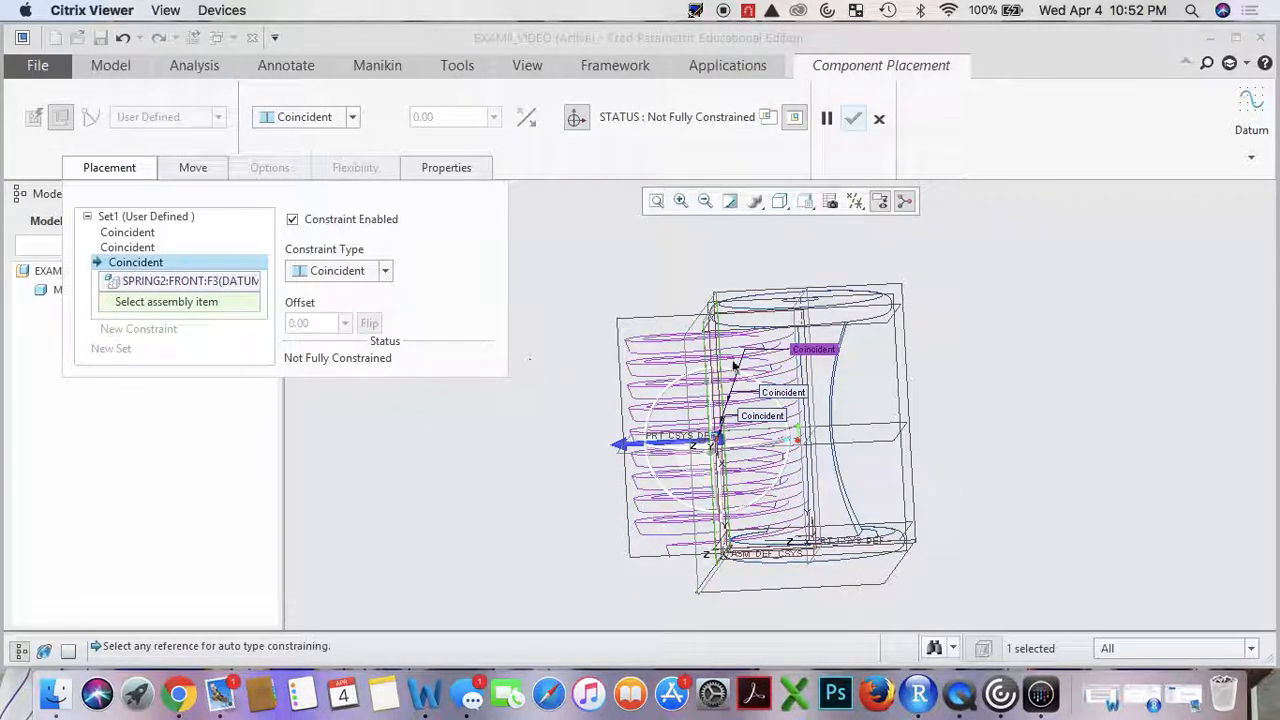
click(797, 313)
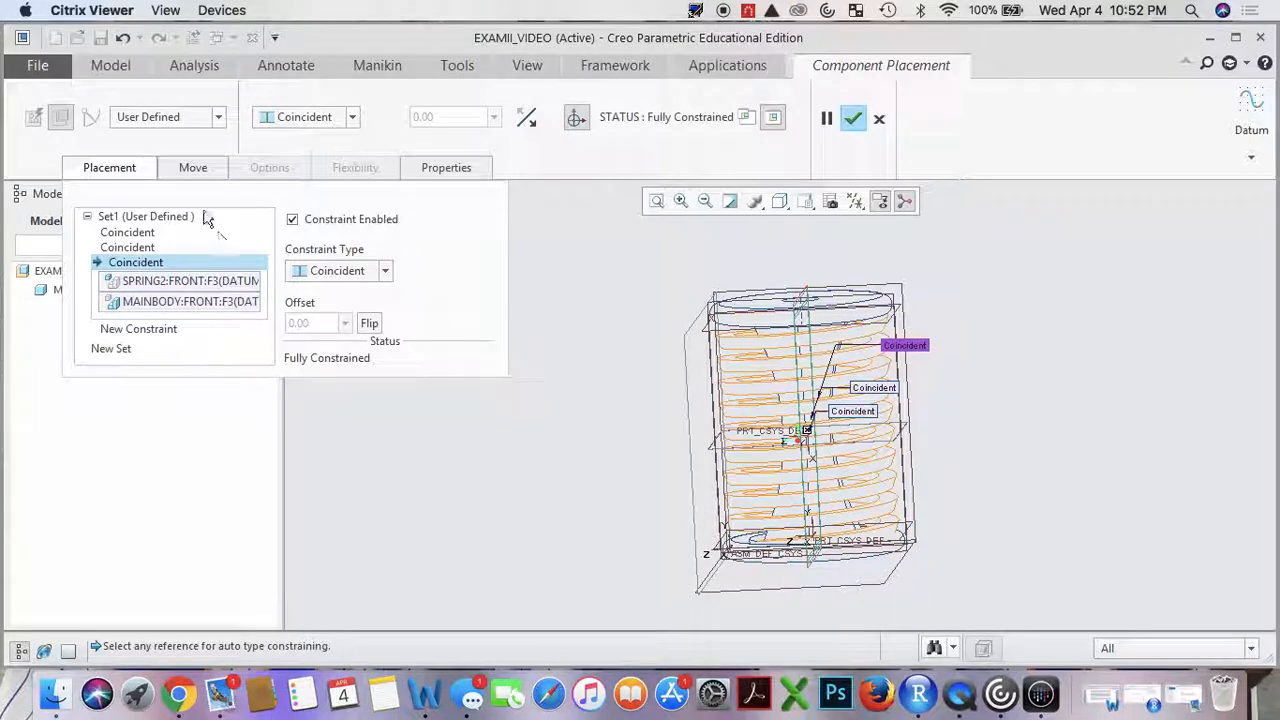
click(134, 171)
middle_drag(591, 406, 626, 406)
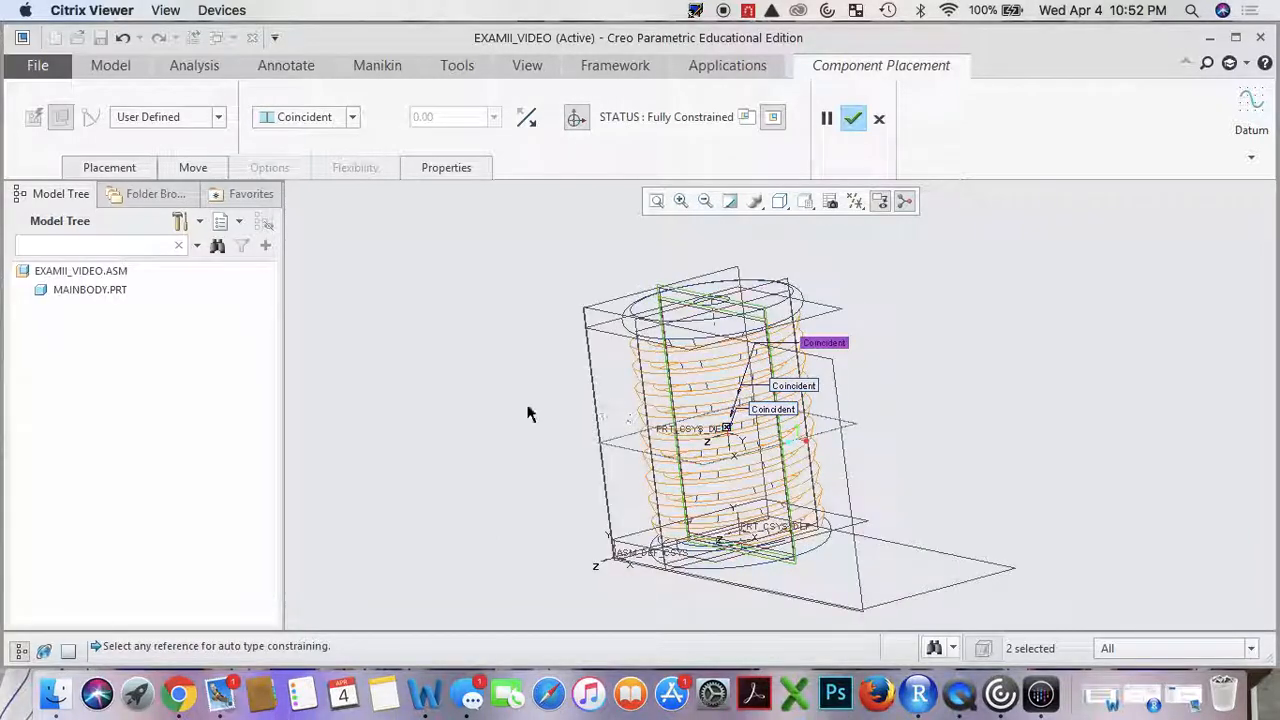
click(851, 122)
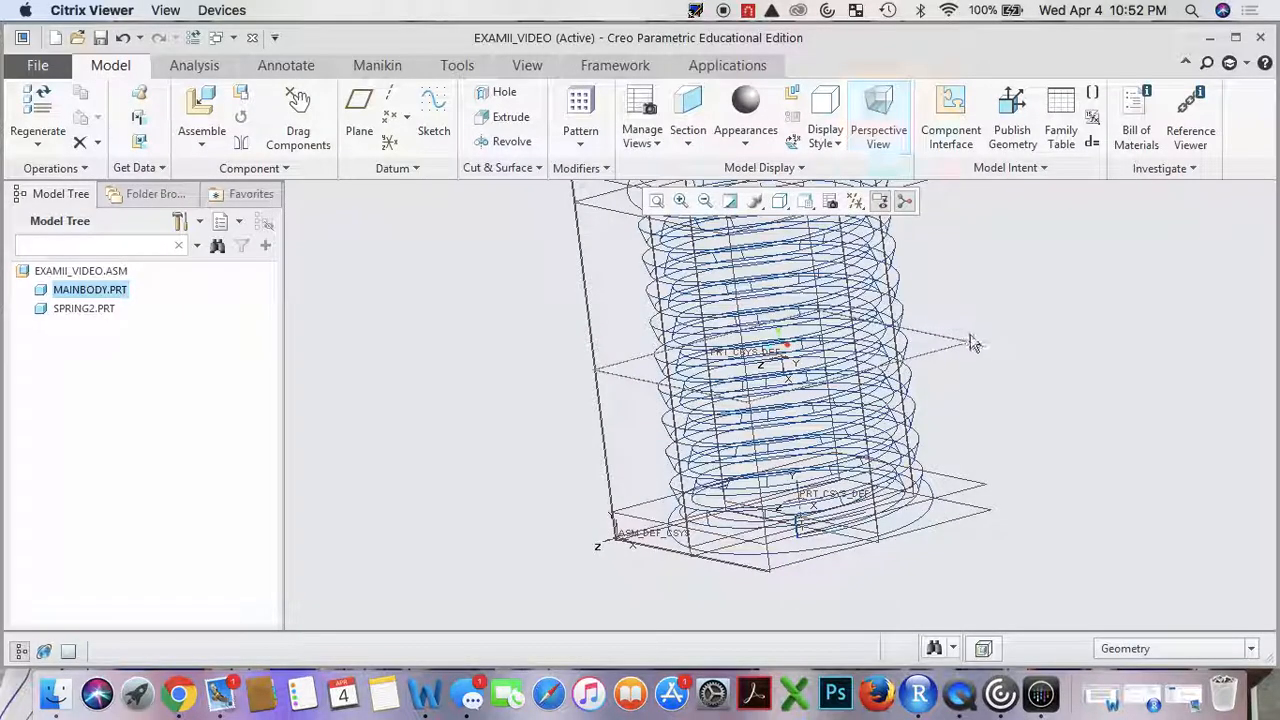
Create a new explode state named EXPLODE for the assembly.
scroll(971, 343, down, 3)
middle_drag(1002, 289, 975, 303)
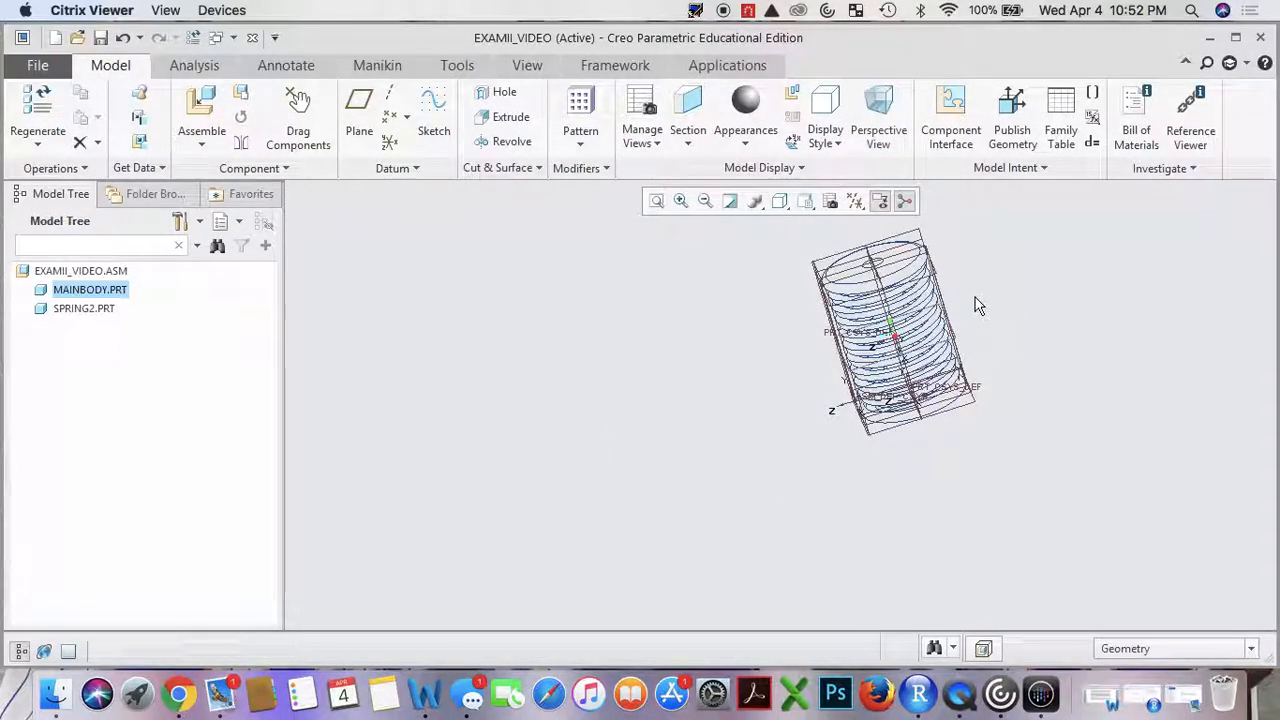
middle_drag(1000, 286, 1130, 303)
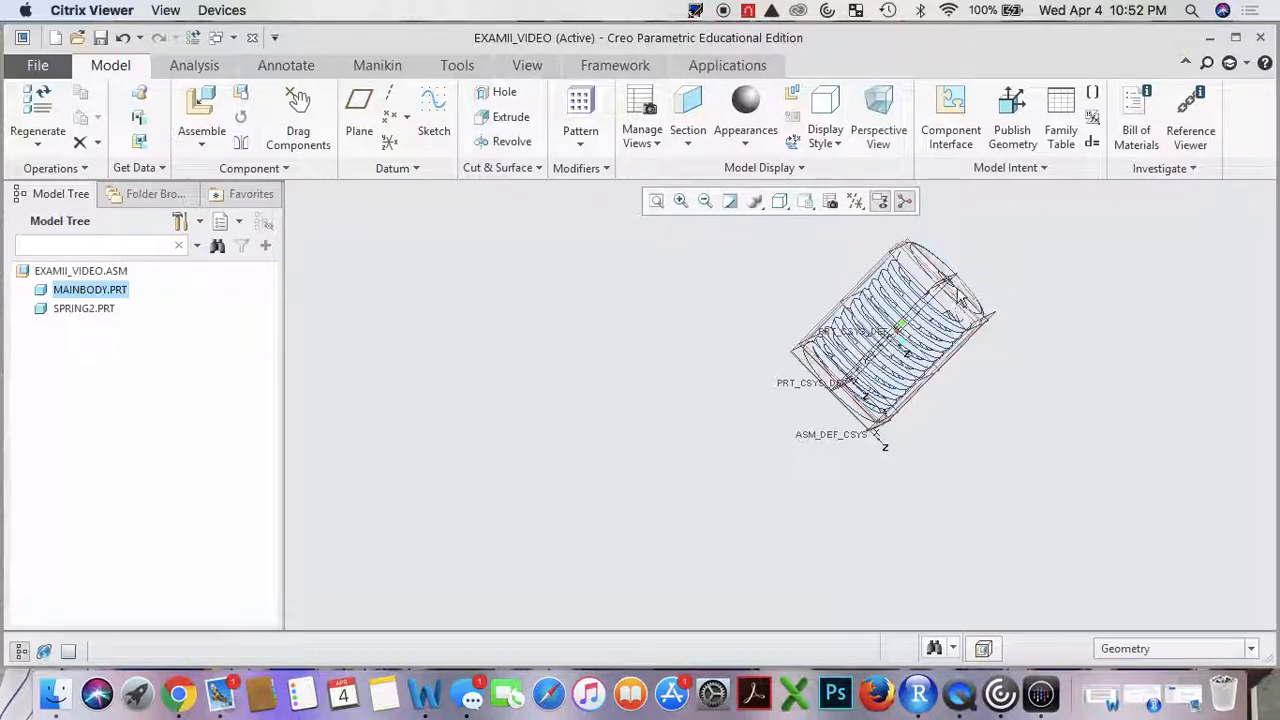
click(833, 202)
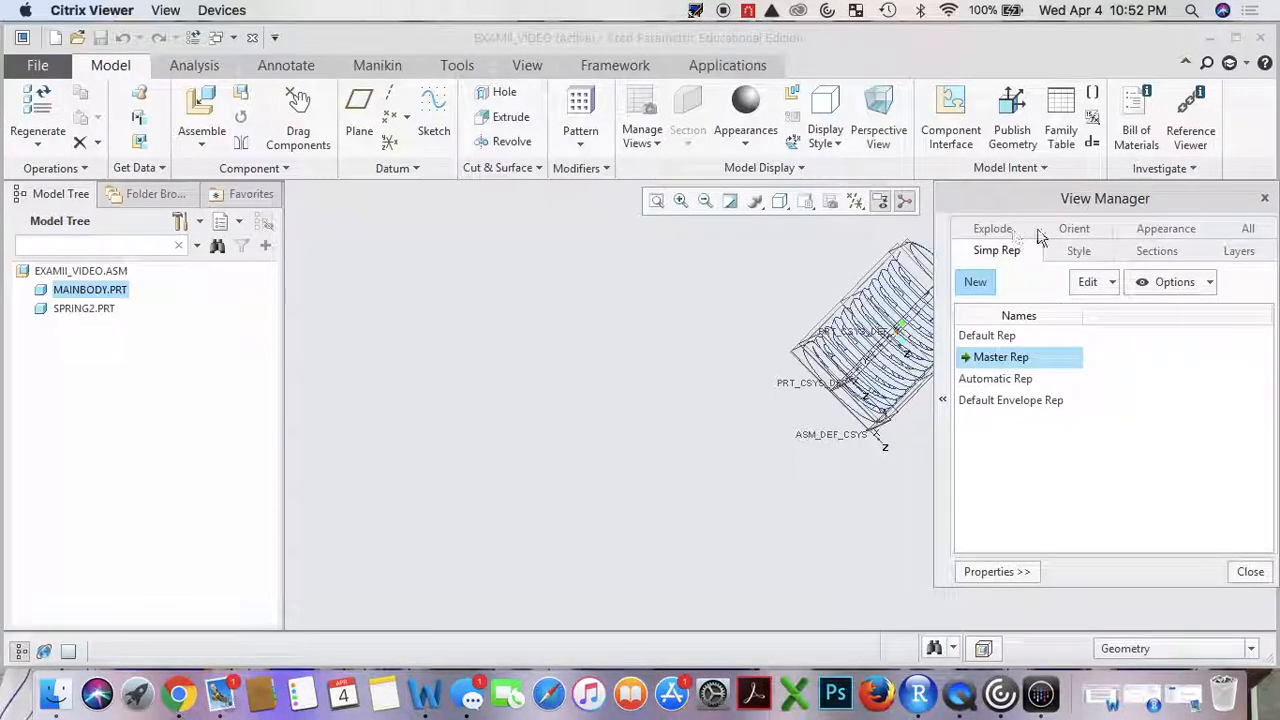
click(1004, 229)
click(978, 283)
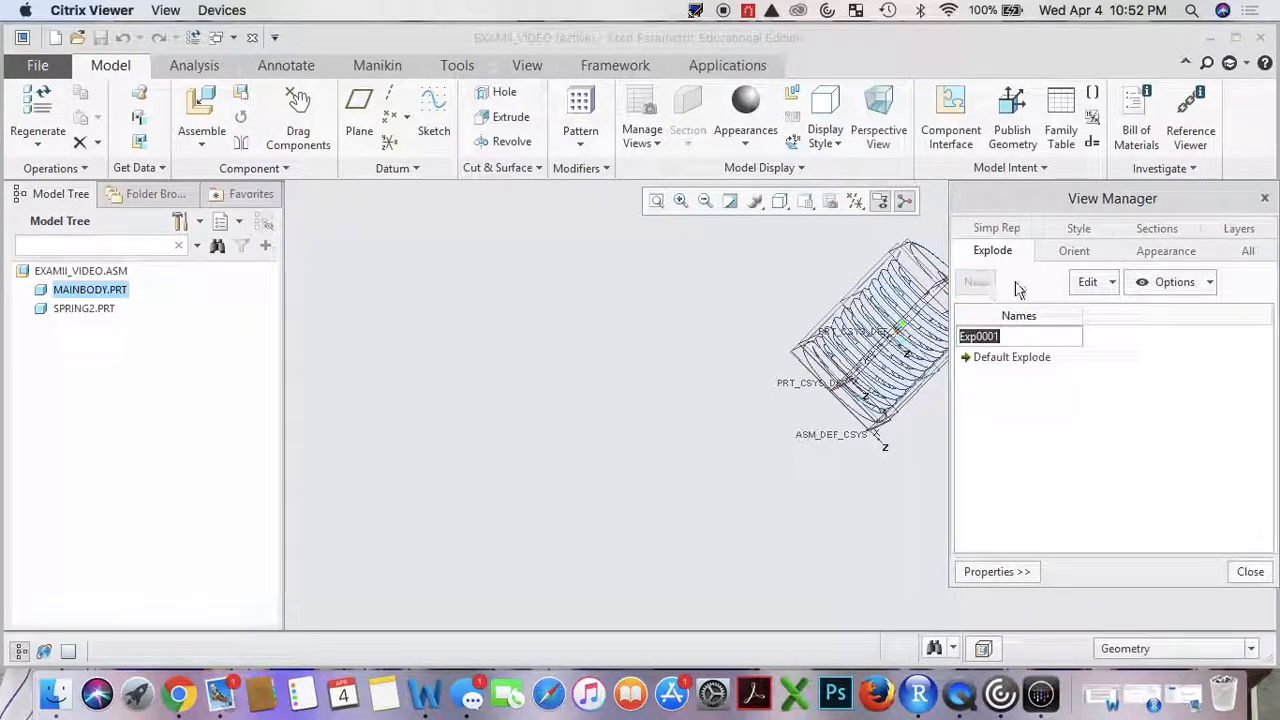
text(EXPLODE)
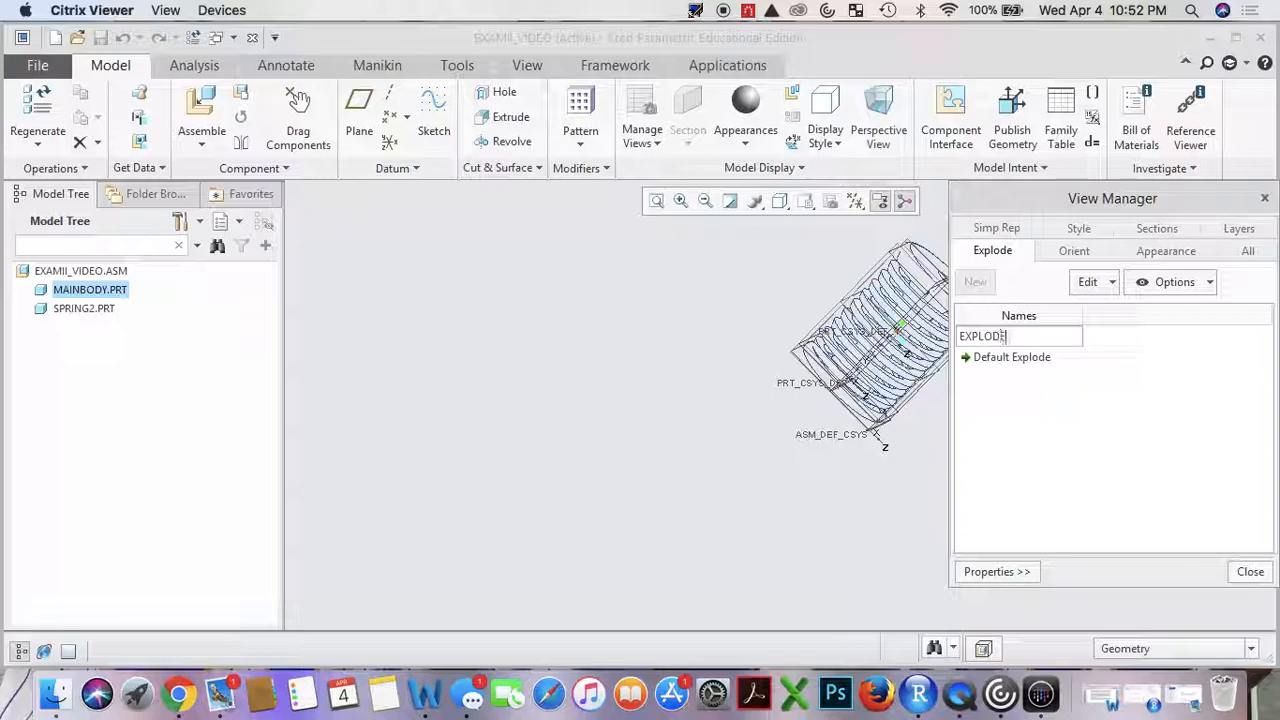
key(Return)
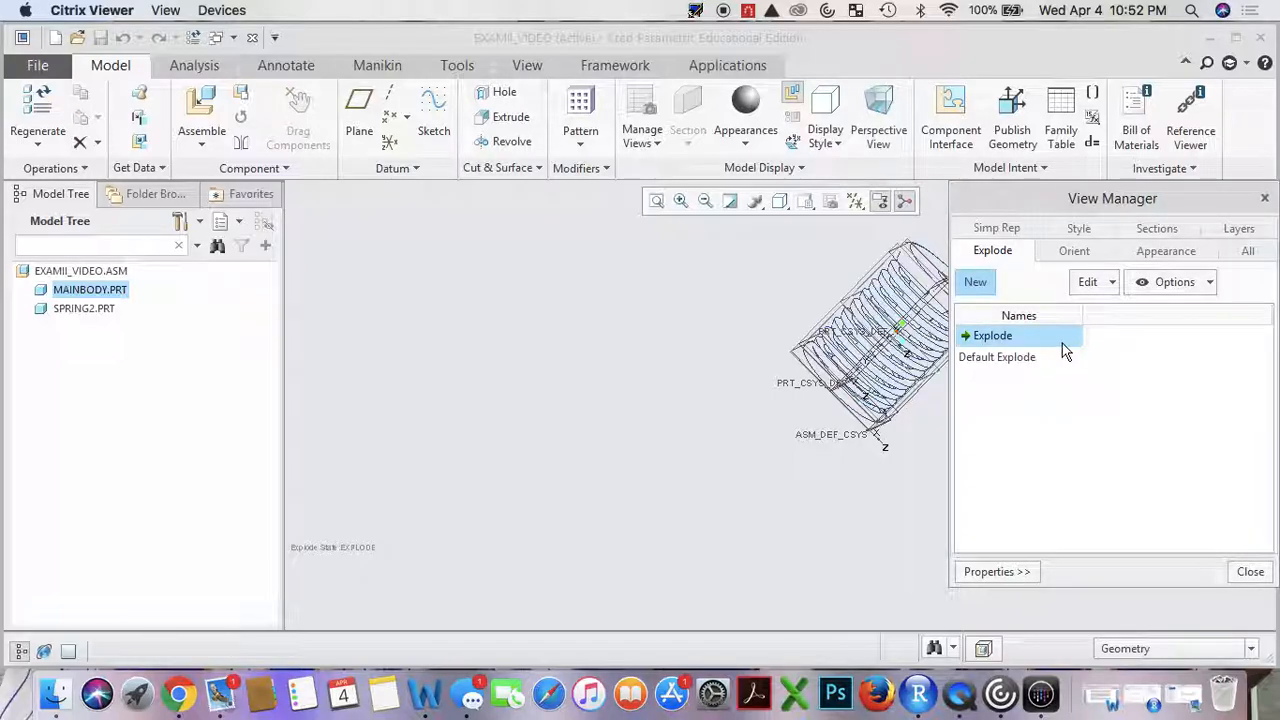
Edit the explode positions and move MAINBODY out of the spring along its long axis by about 7.51.
click(1019, 571)
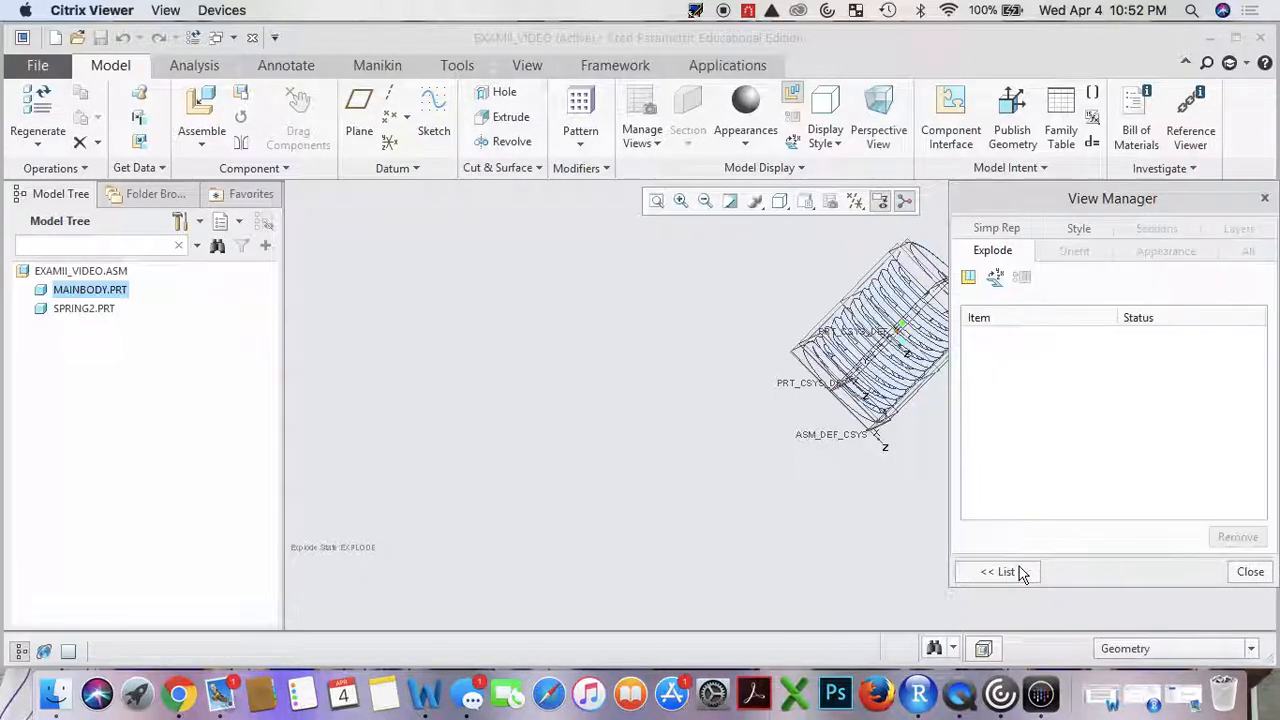
click(995, 279)
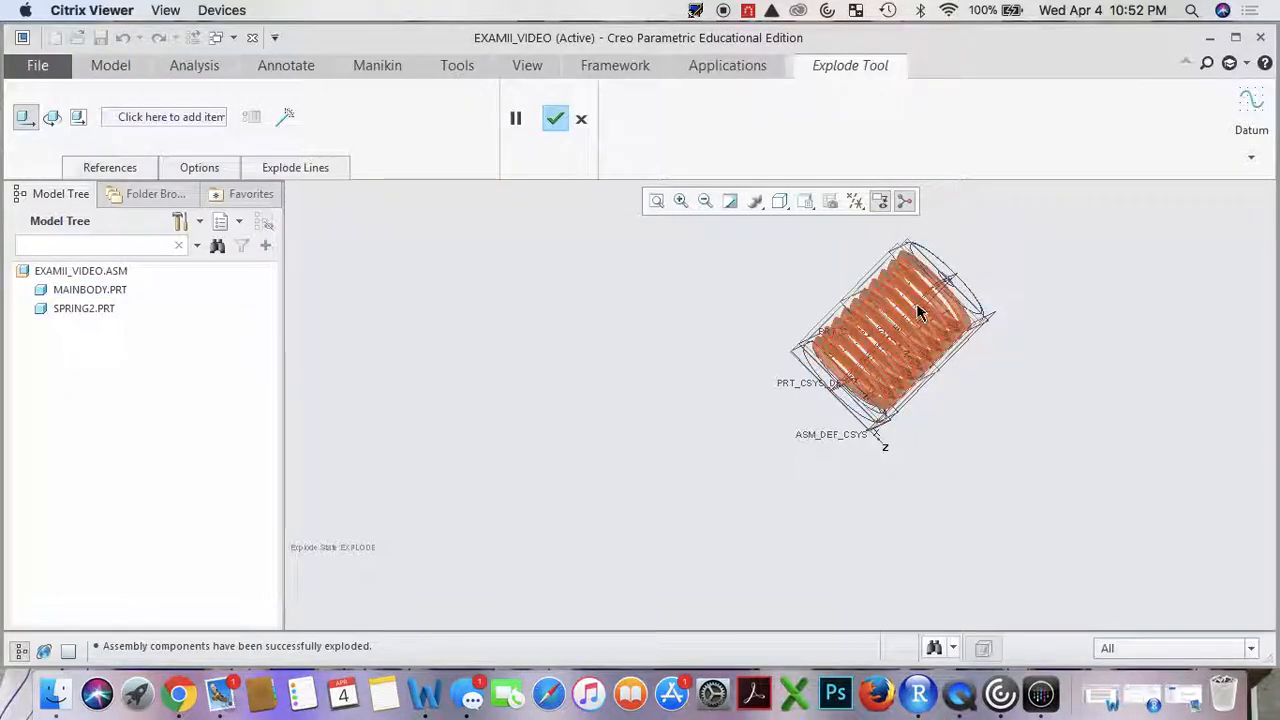
click(940, 286)
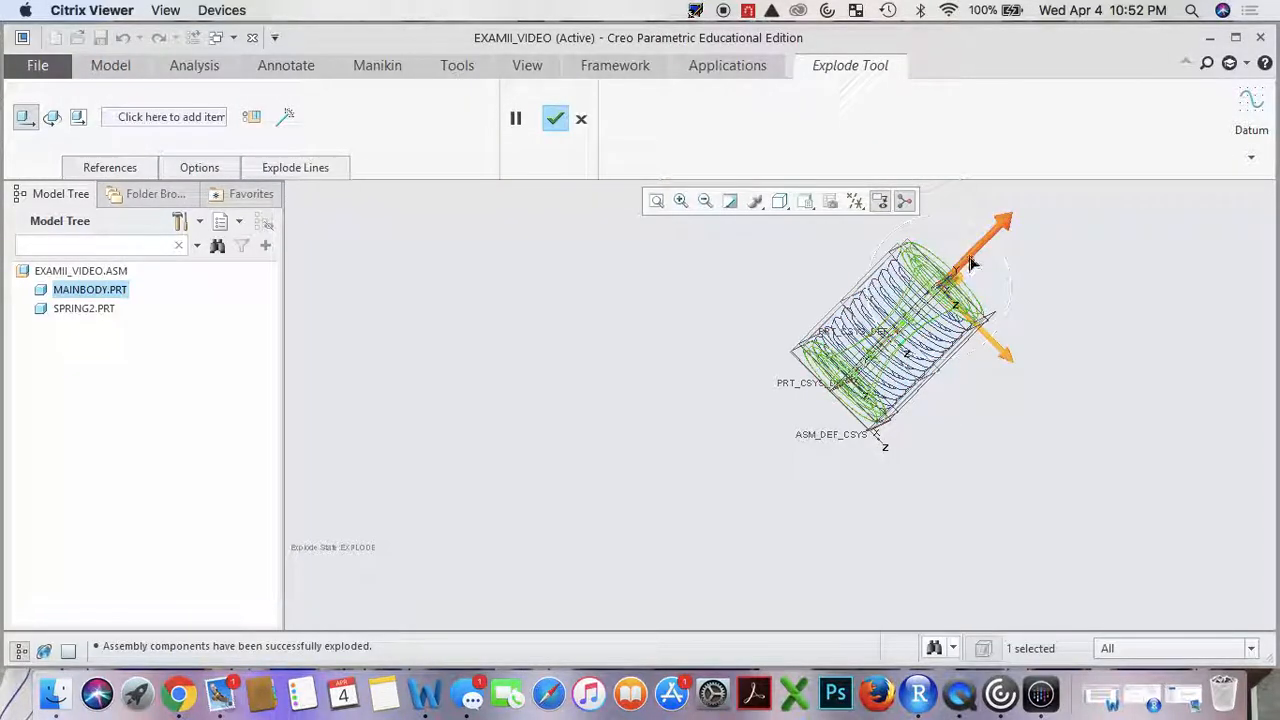
drag(966, 255, 1128, 165)
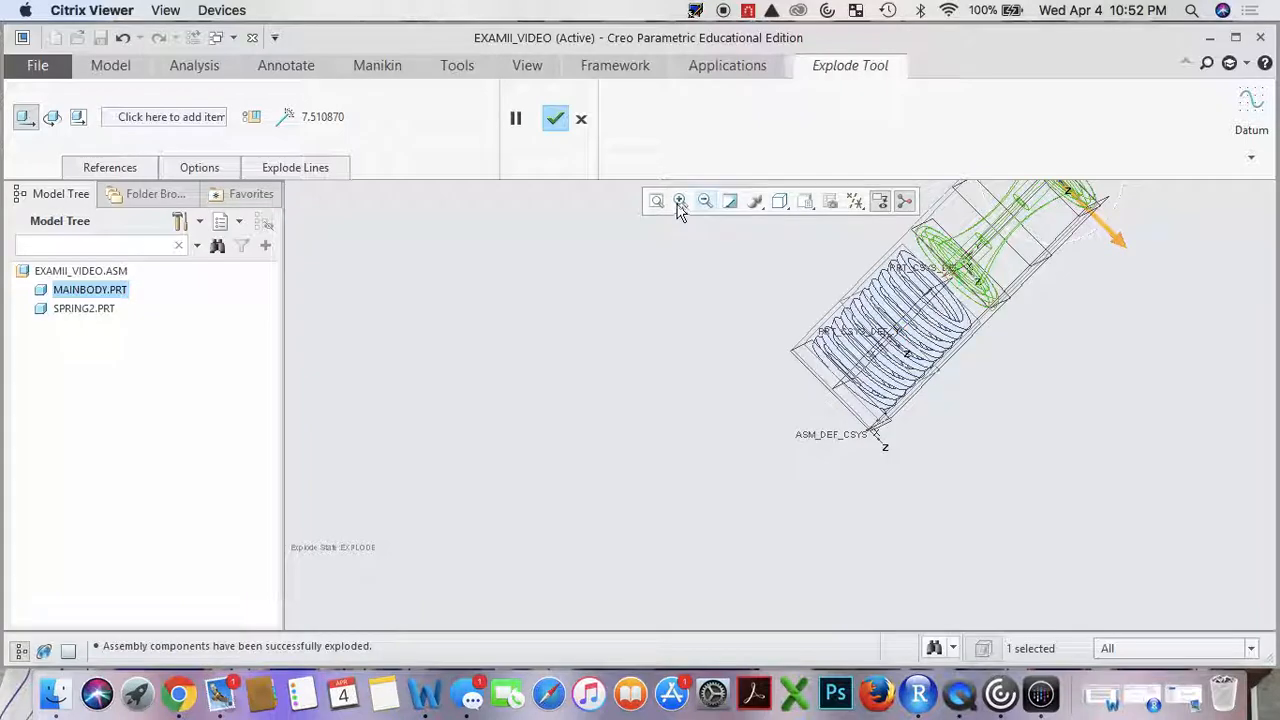
Set the view to Standard Orientation, move MAINBODY about 2.23 farther along its axis and accept the exploded positions.
click(657, 201)
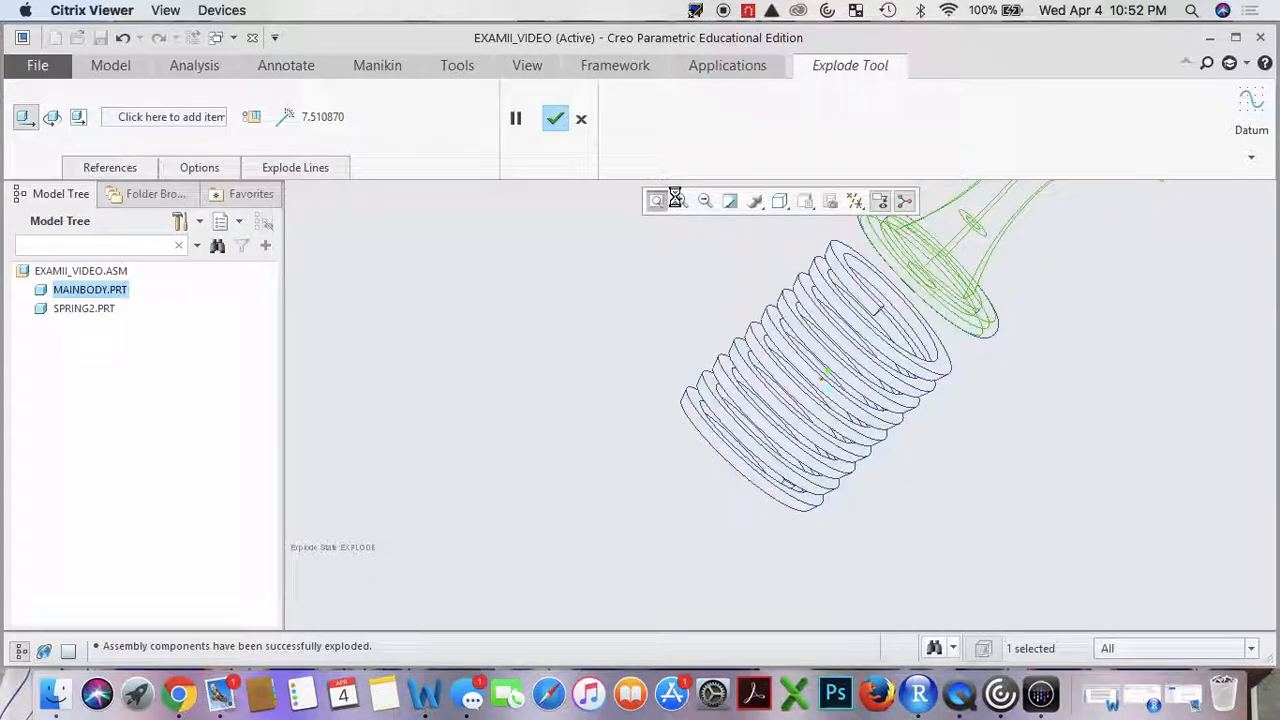
click(780, 201)
click(805, 201)
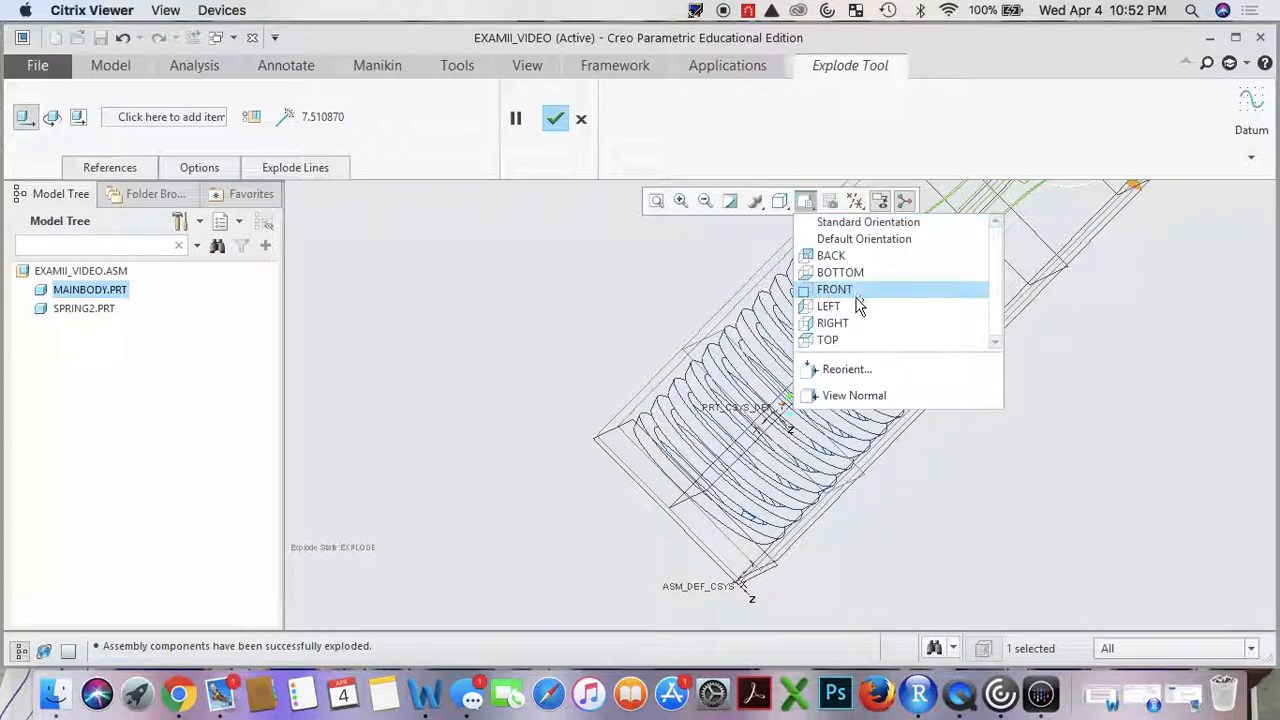
click(866, 223)
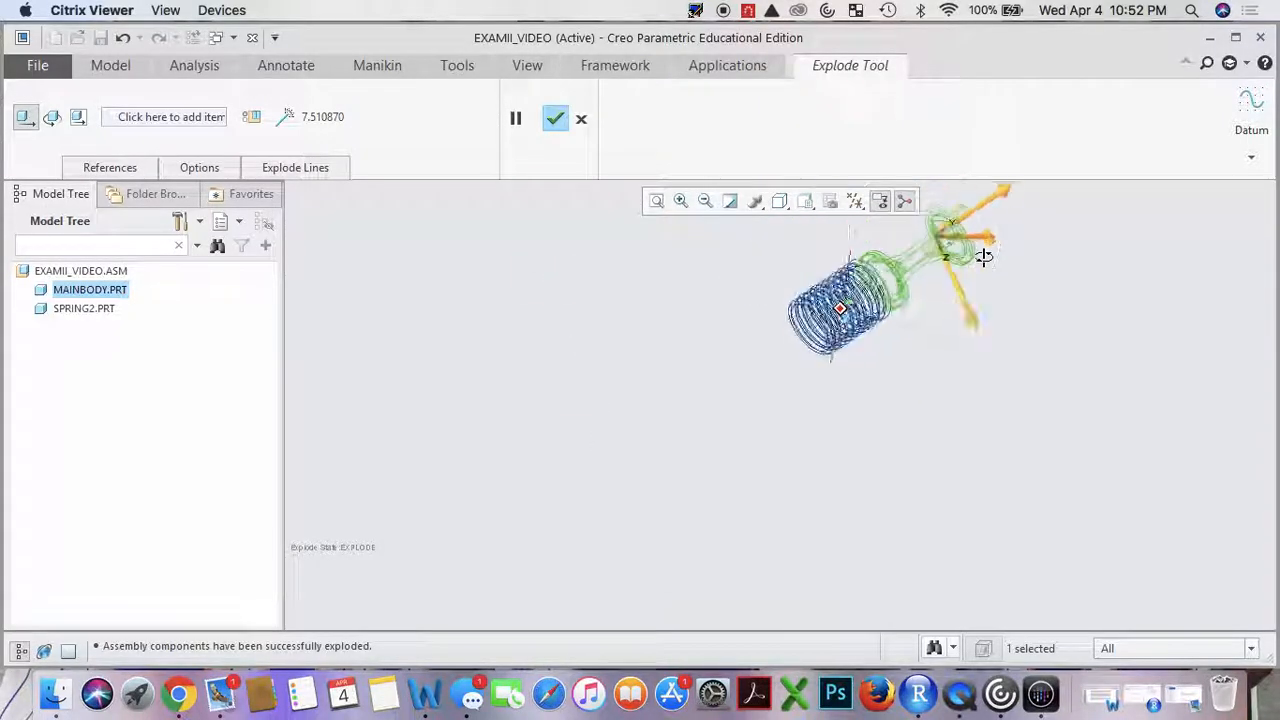
drag(1005, 243, 1033, 259)
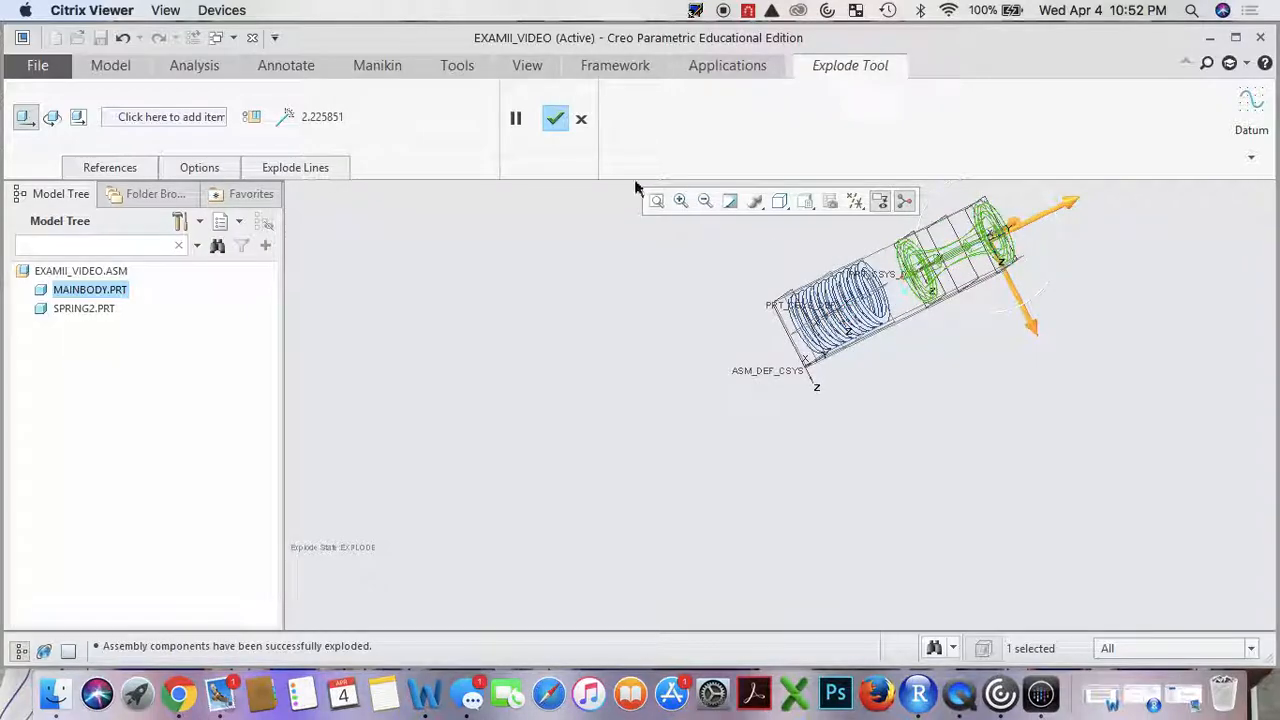
click(557, 119)
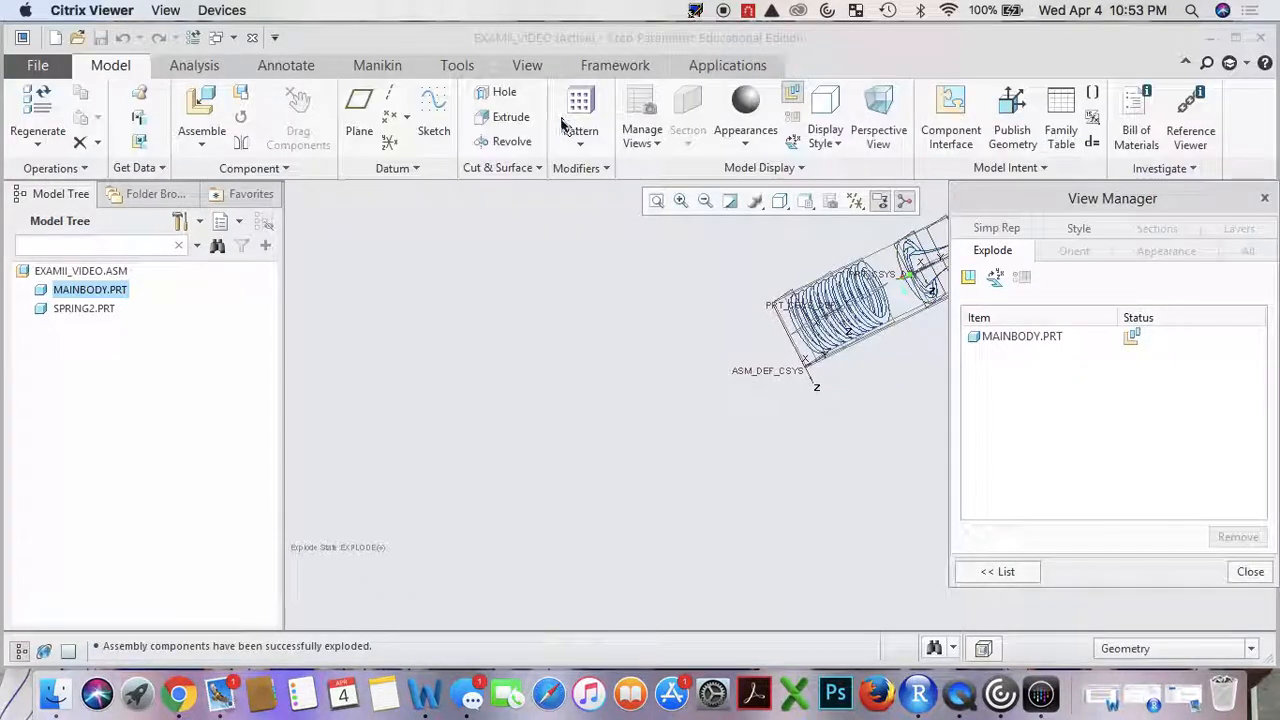
Save the modified Explode state's display elements, then save the EXAMII_VIDEO assembly in the Exam 2 folder.
click(1027, 577)
click(1112, 283)
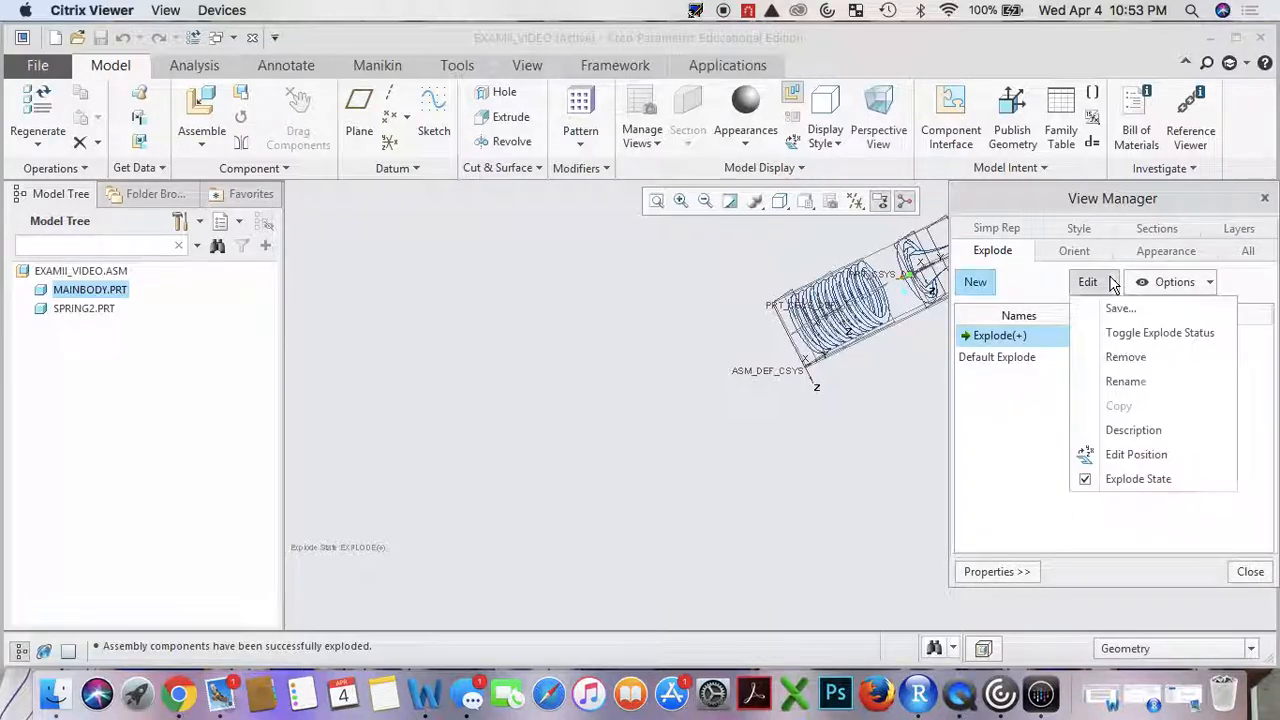
click(1121, 308)
click(1188, 447)
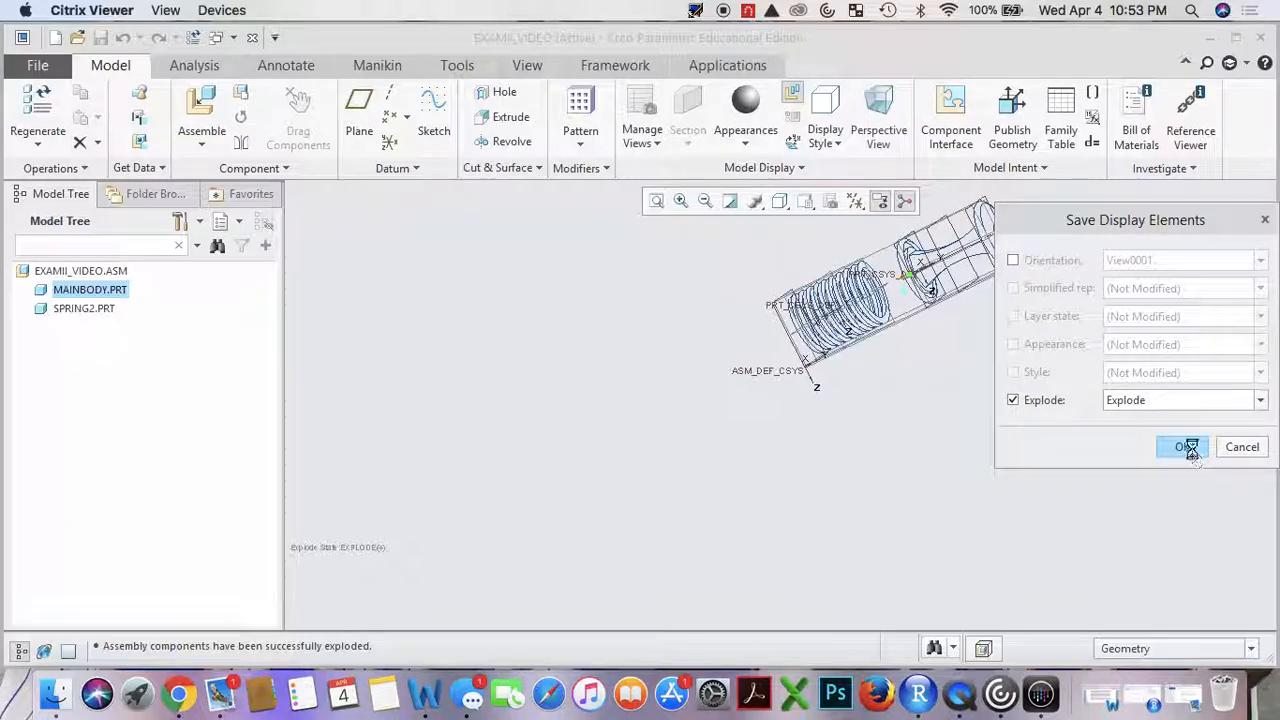
click(1250, 572)
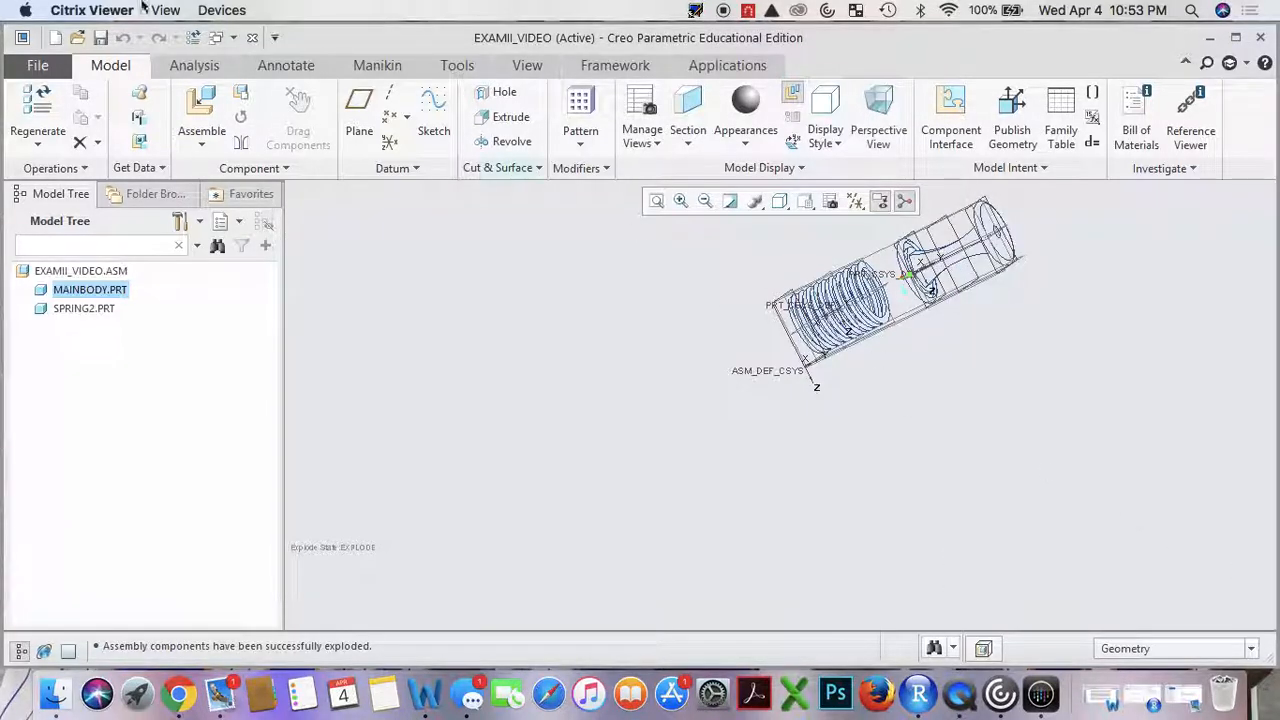
click(100, 38)
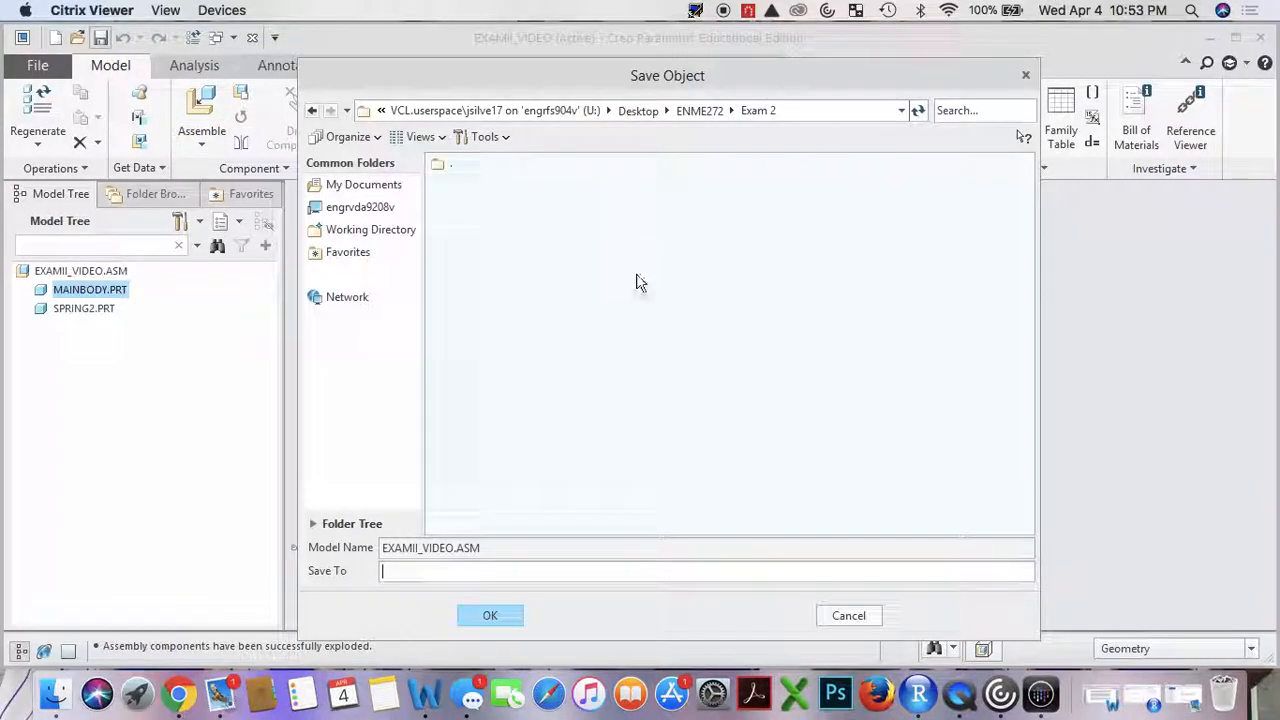
click(492, 615)
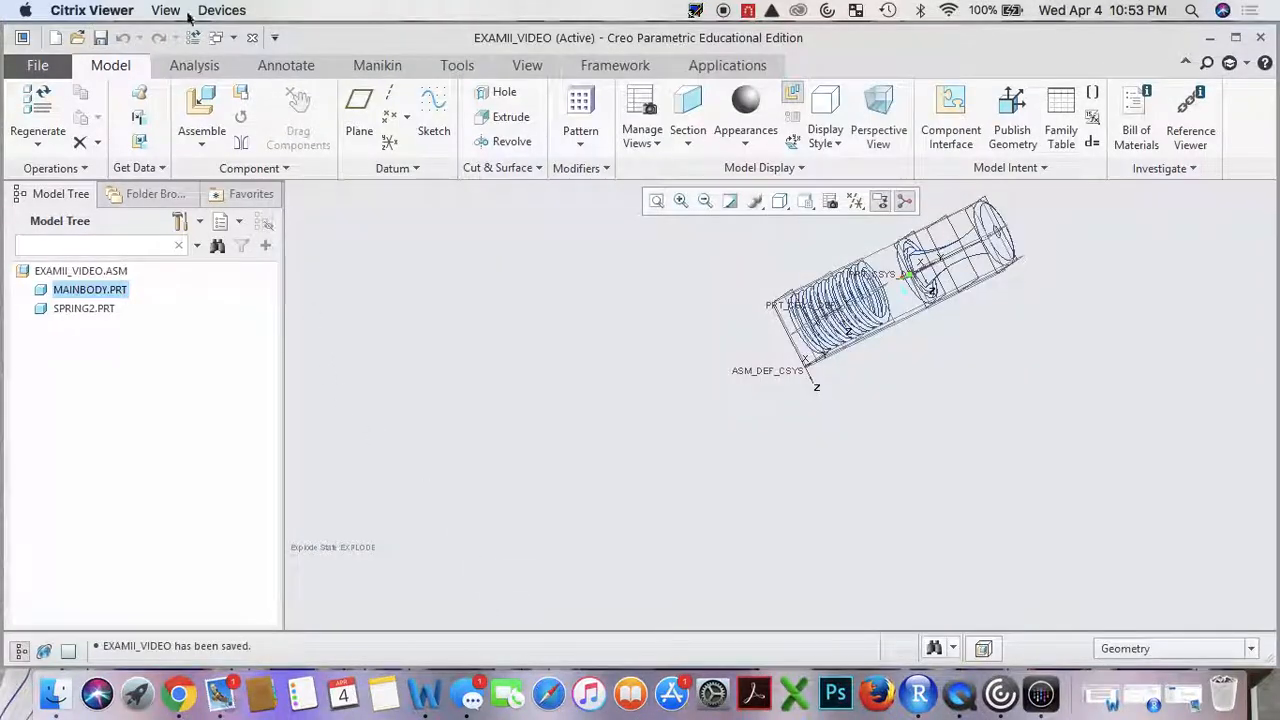
Create a drawing named Assembly_Video of examii_video.asm without the default template, empty with the SPRING_2018 format.
click(55, 38)
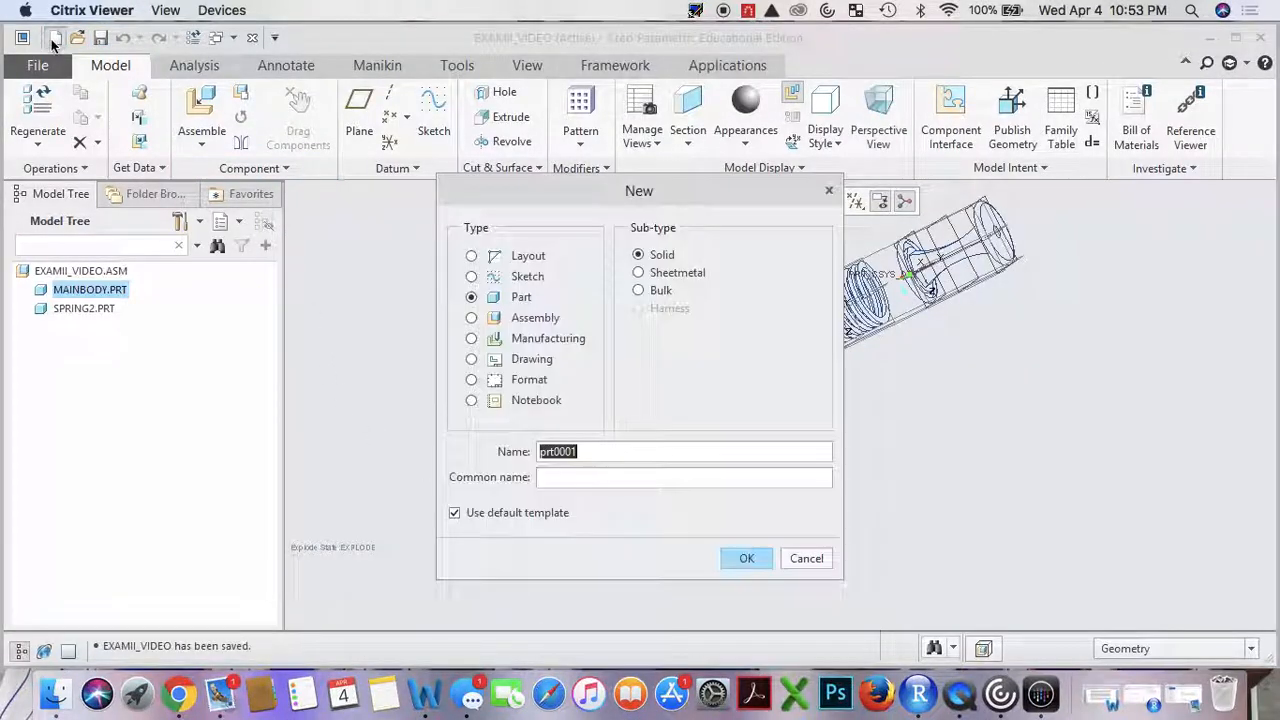
click(533, 360)
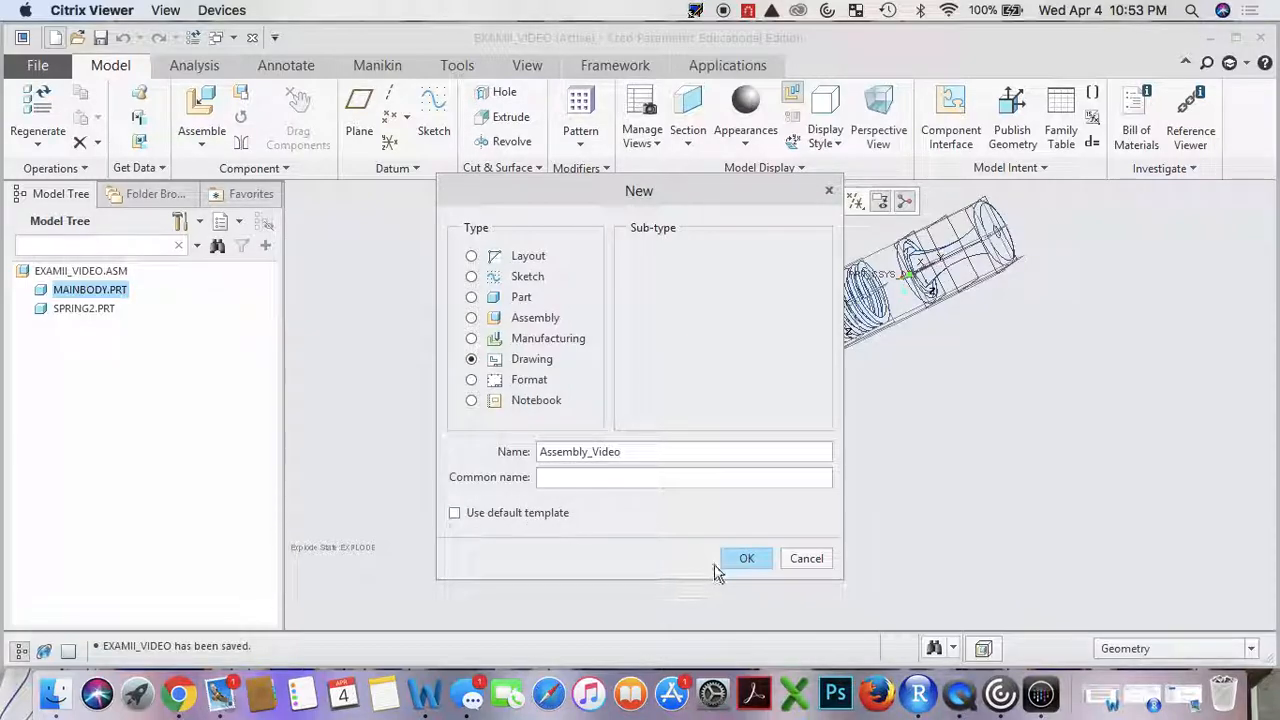
click(741, 560)
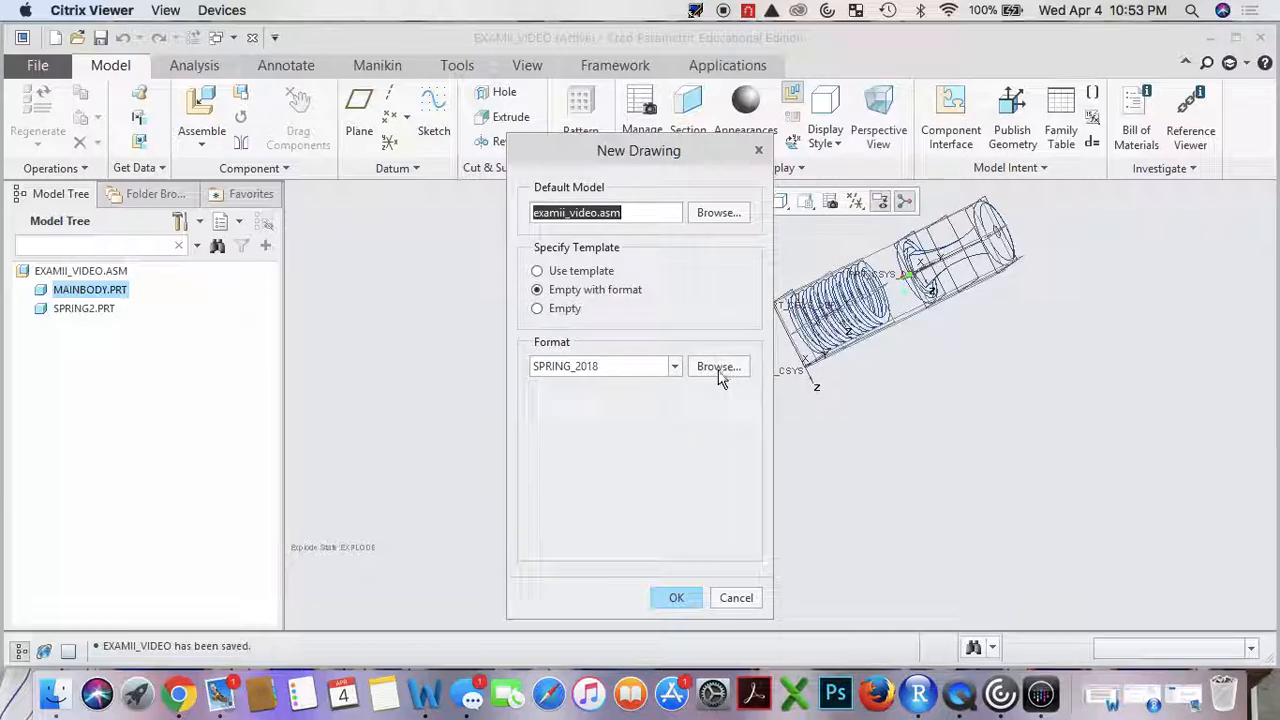
click(687, 600)
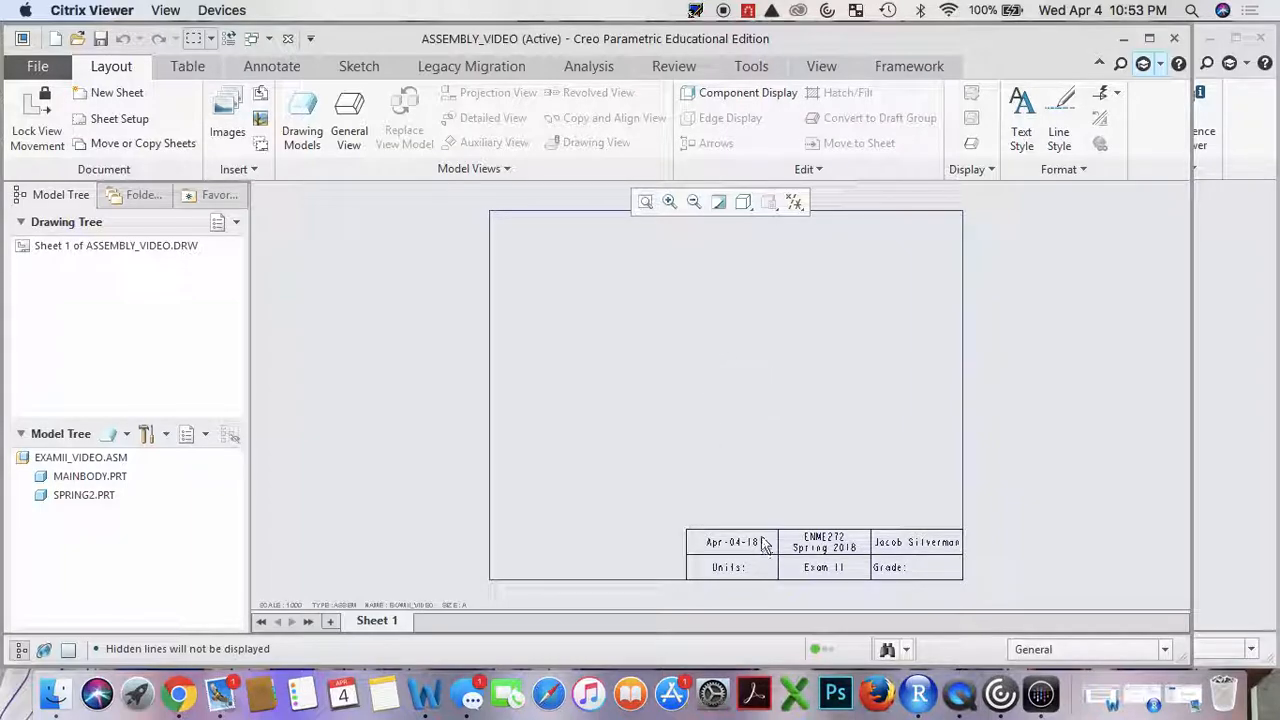
Place a general view with No Combined State on the left half of the sheet and orient it to FRONT.
click(338, 118)
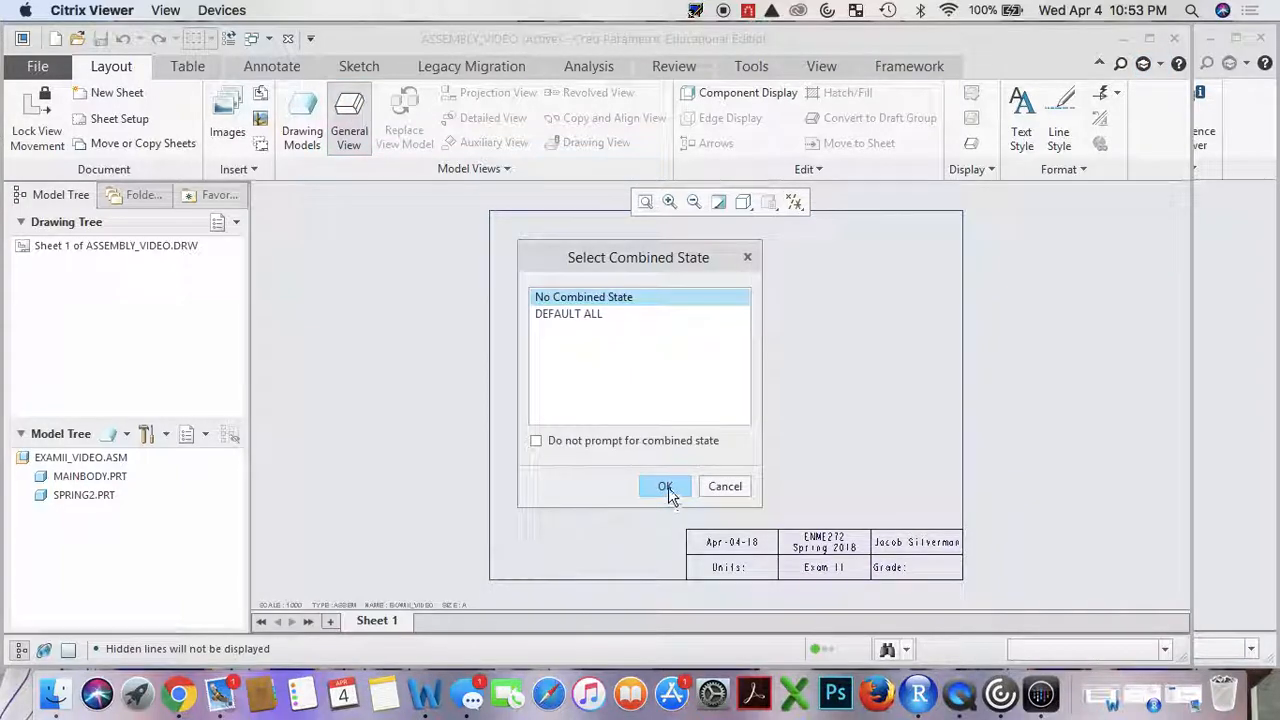
click(665, 488)
click(612, 350)
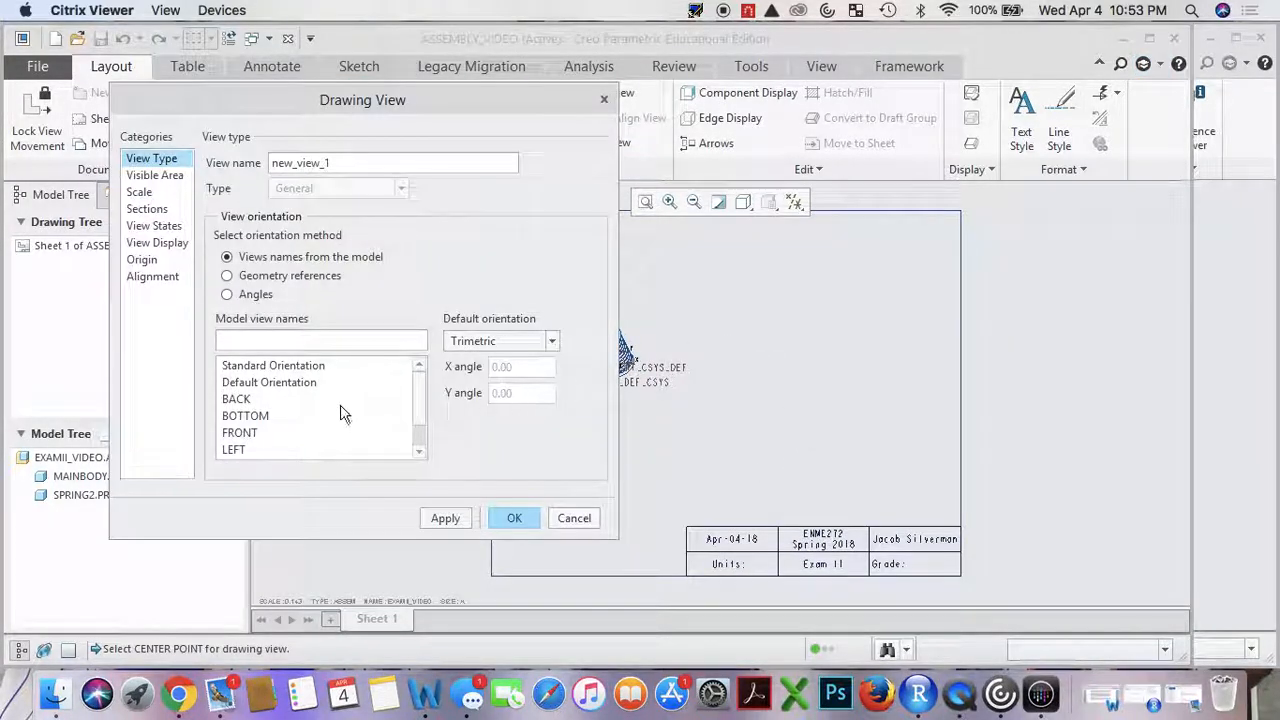
click(308, 382)
click(268, 432)
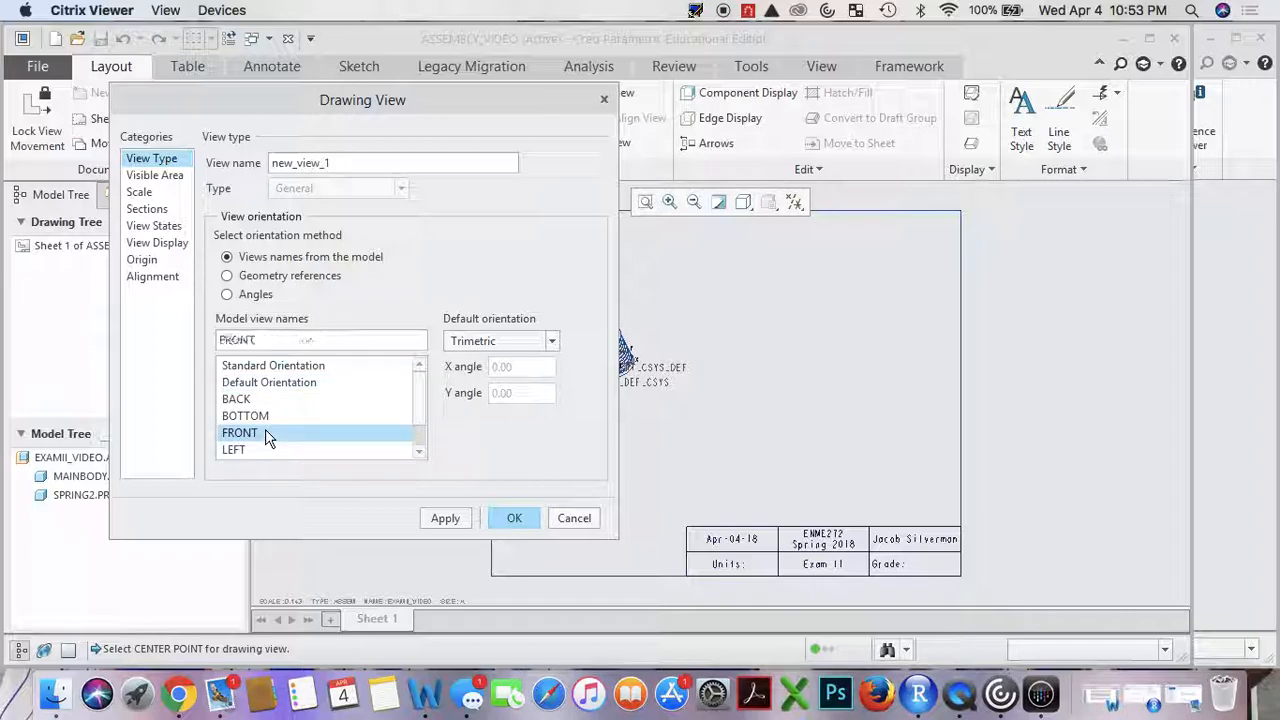
click(445, 520)
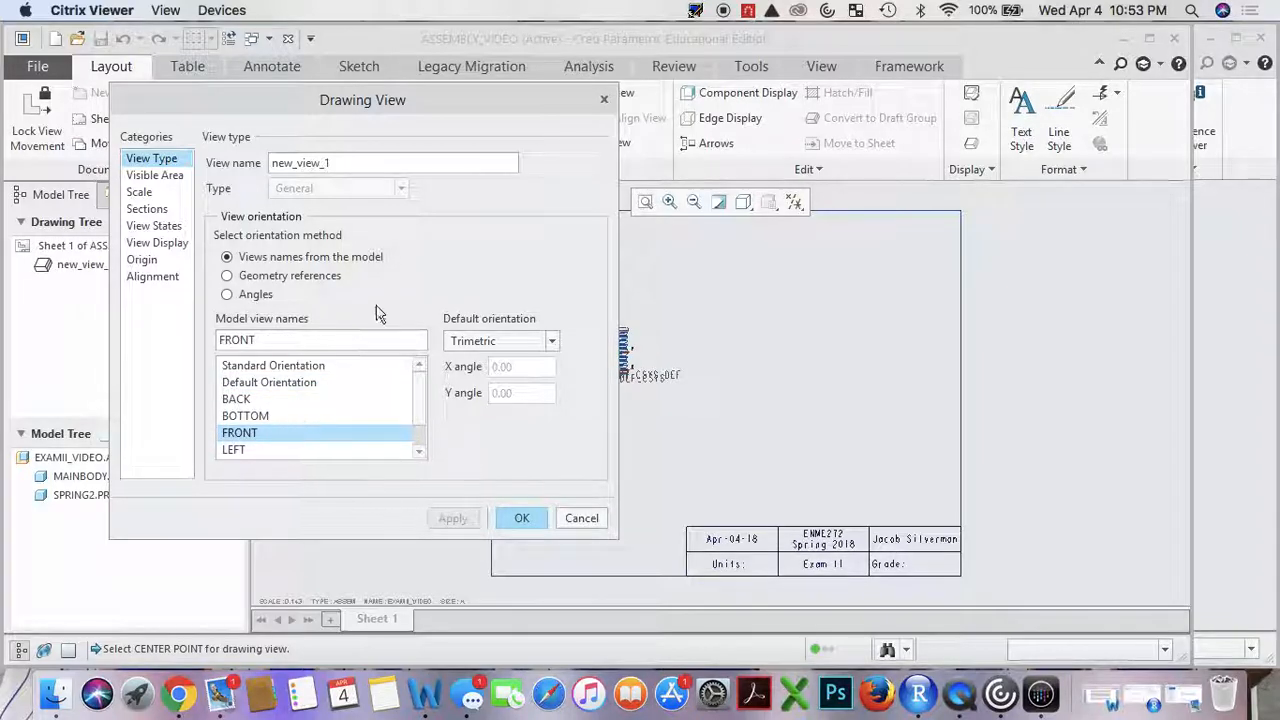
Set the front view's custom scale to 0.625.
drag(420, 100, 343, 97)
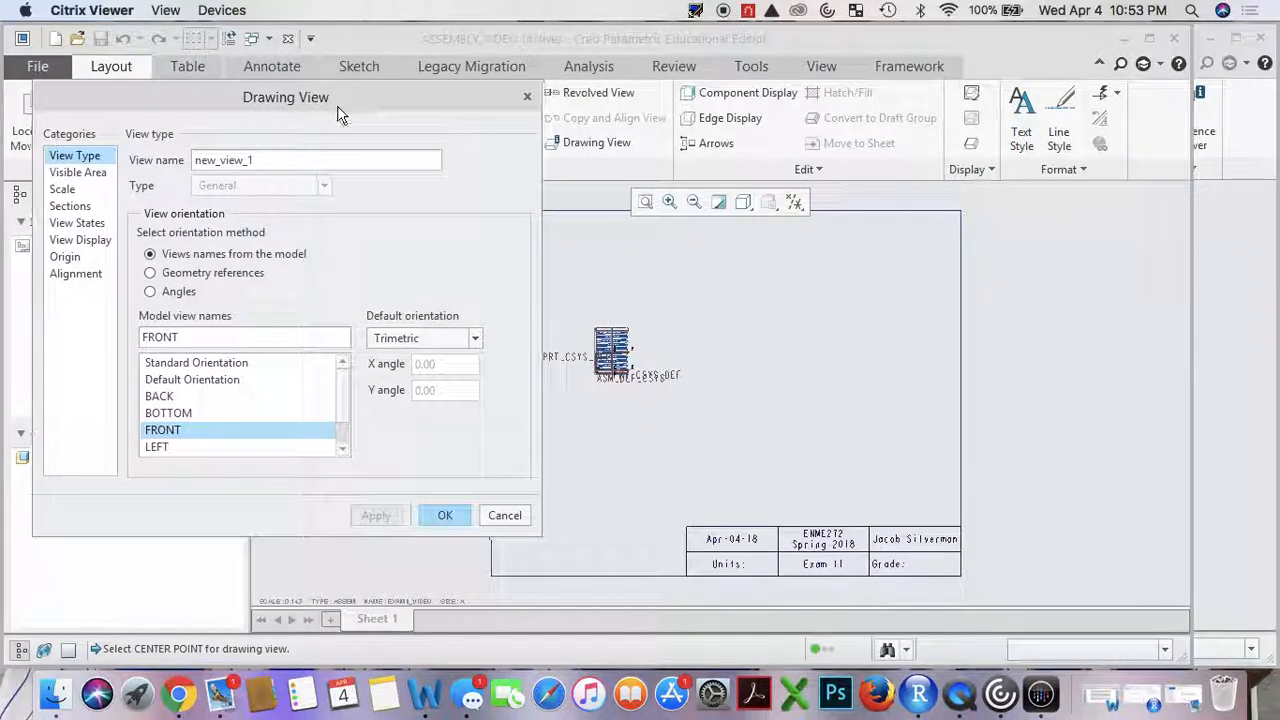
click(80, 190)
click(180, 180)
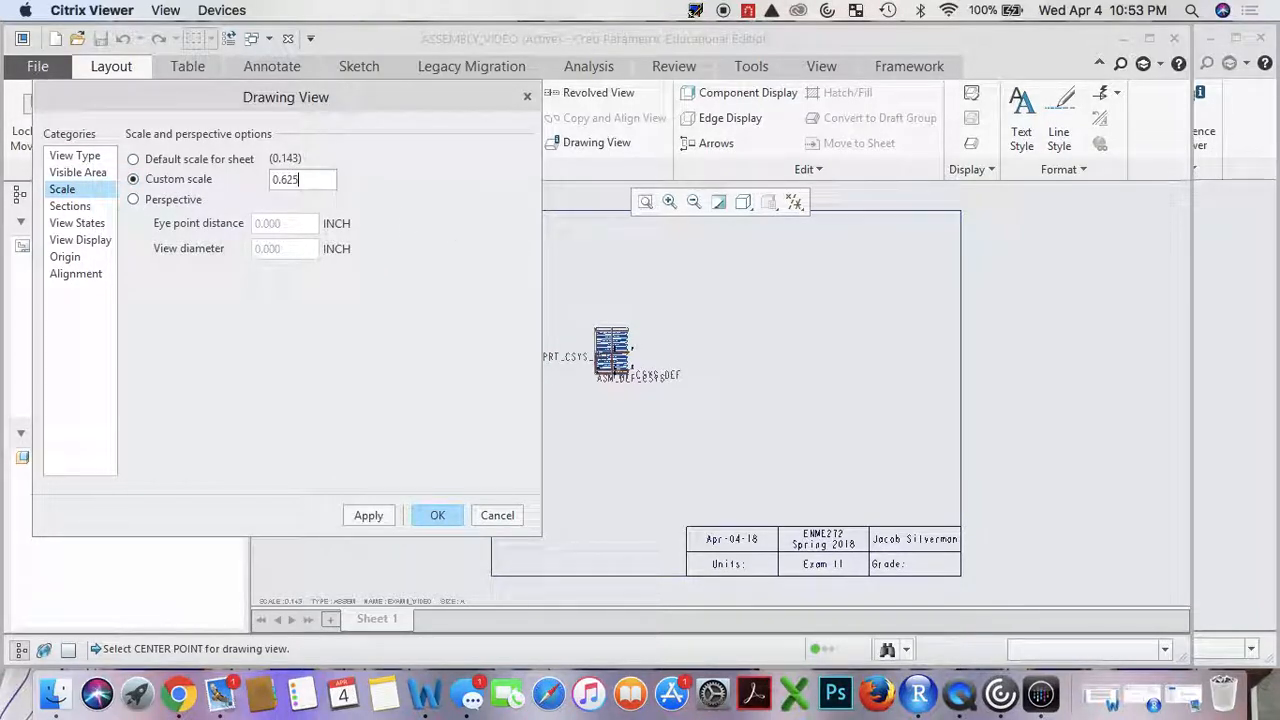
text(0.625)
click(376, 515)
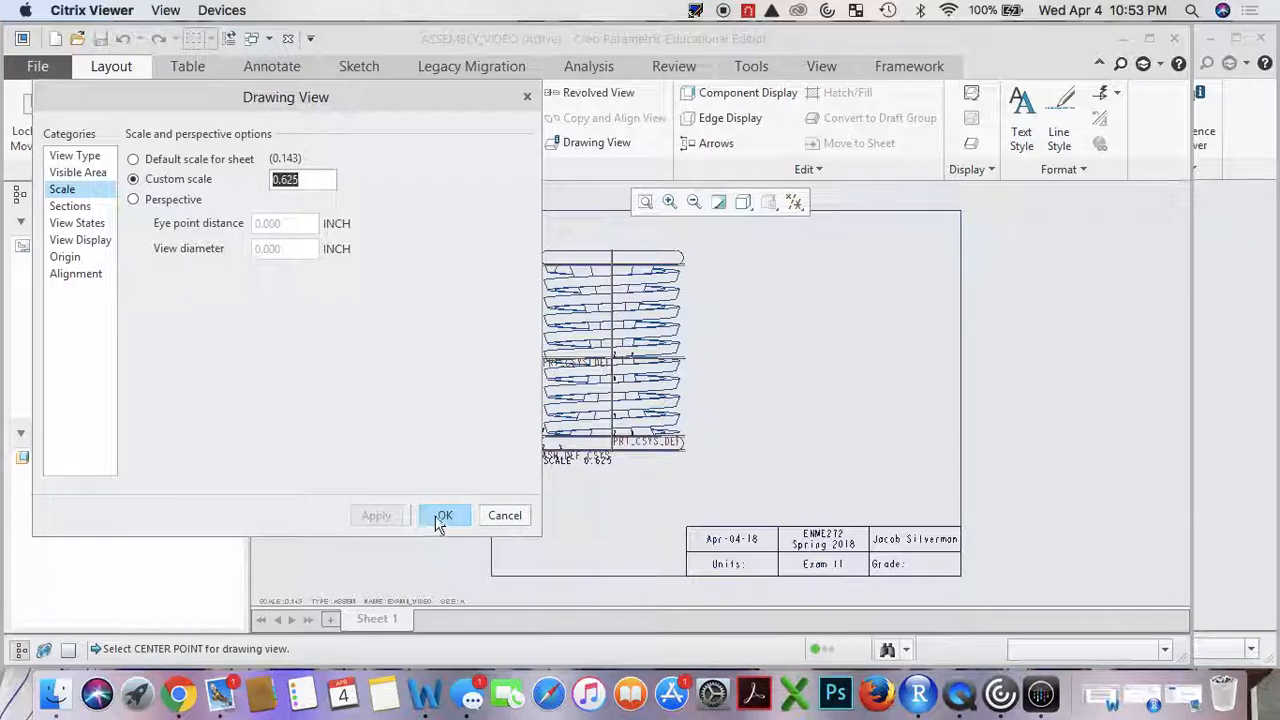
Accept the scaled front view and turn off the display of all datum axes, points, coordinate systems and planes.
click(437, 515)
click(794, 202)
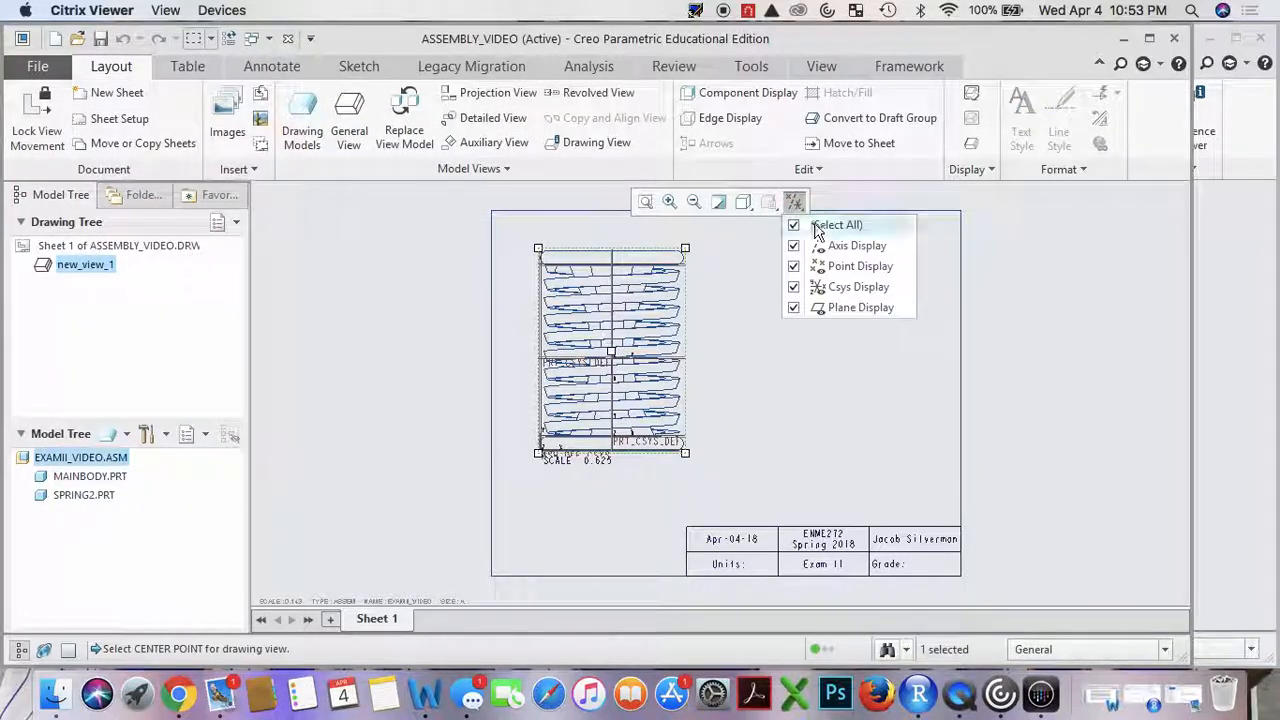
click(800, 222)
click(798, 207)
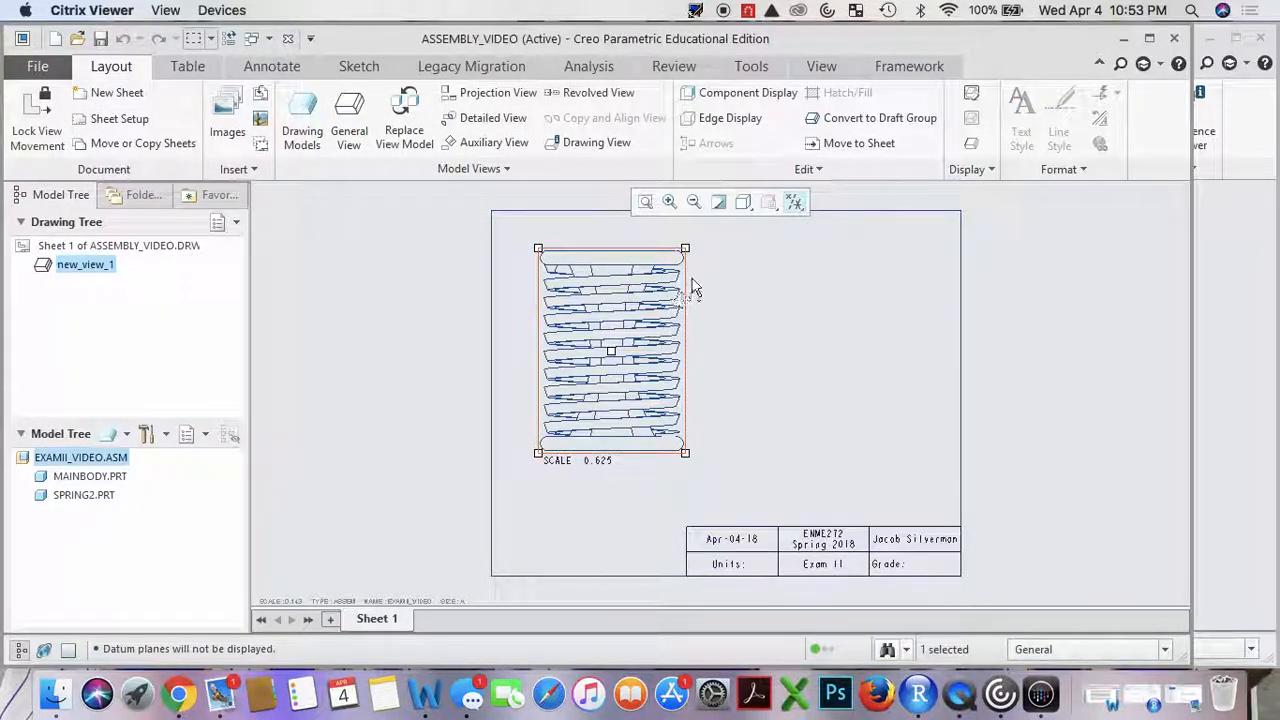
Rotate the spring assembly view by angles about the Normal reference, applying 45 degrees and -90 degrees.
double_click(675, 258)
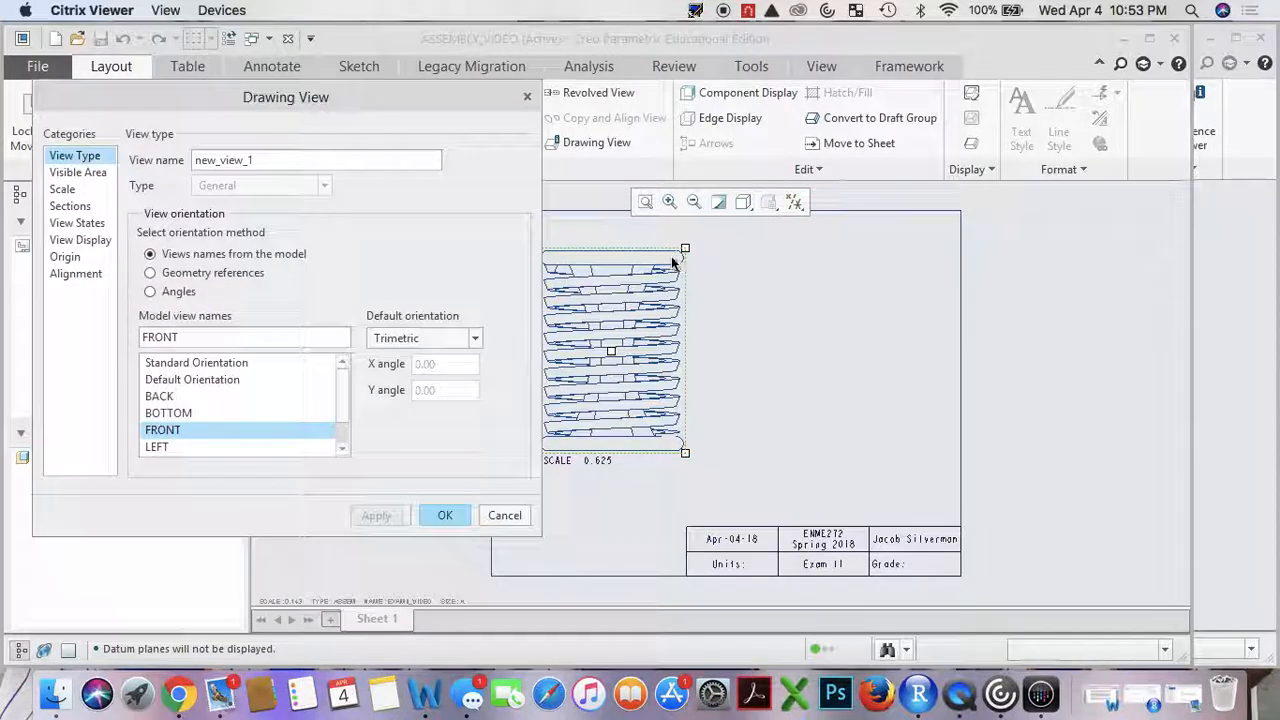
click(150, 289)
drag(378, 99, 338, 97)
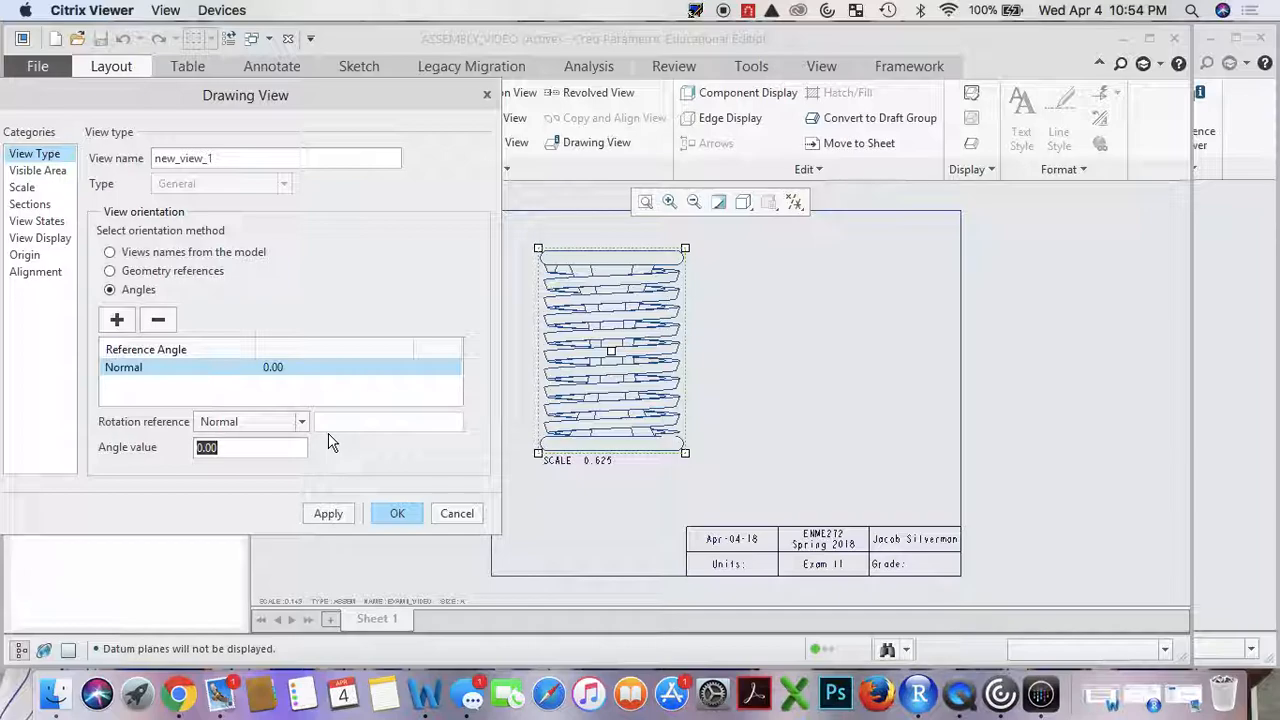
text(45)
key(Return)
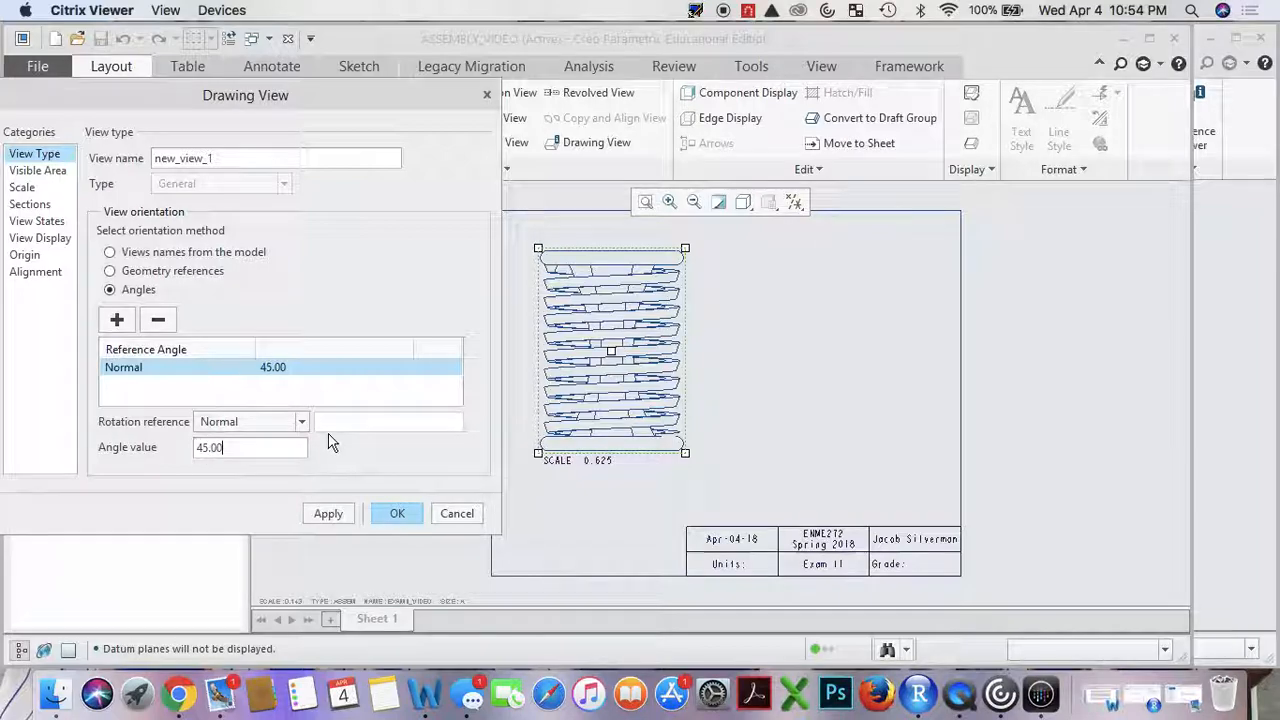
click(330, 513)
text(-90)
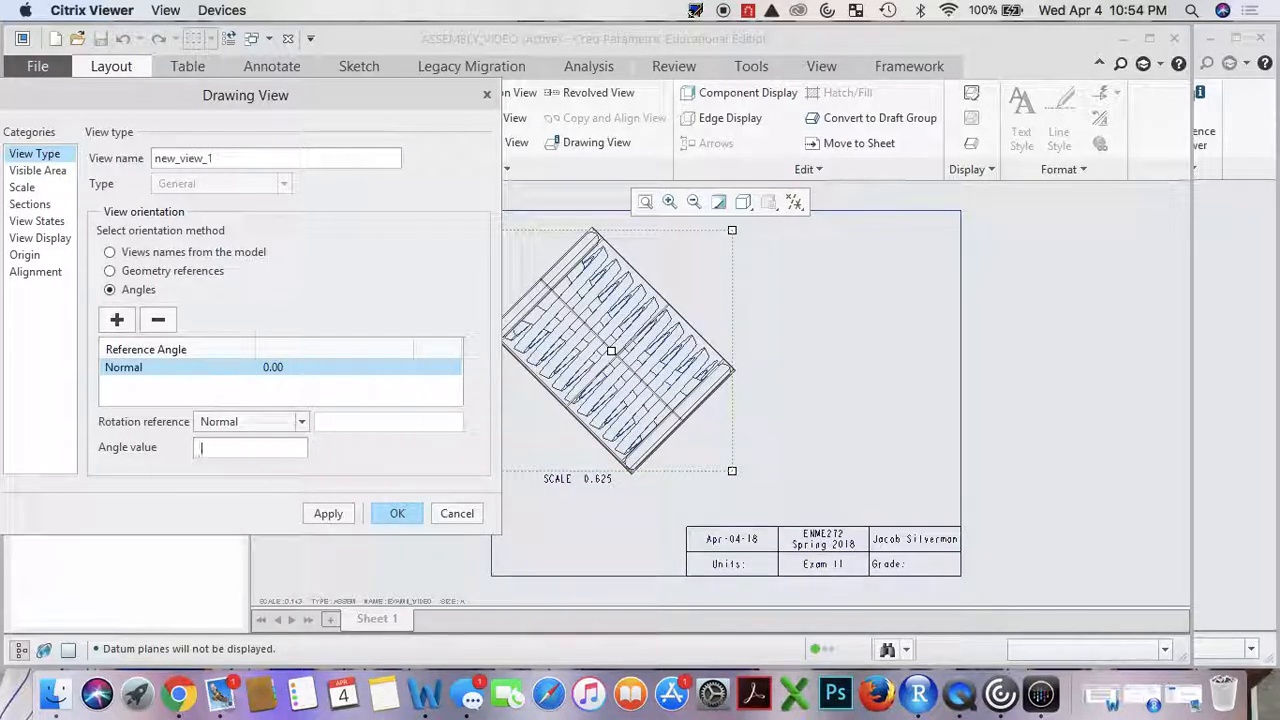
click(330, 513)
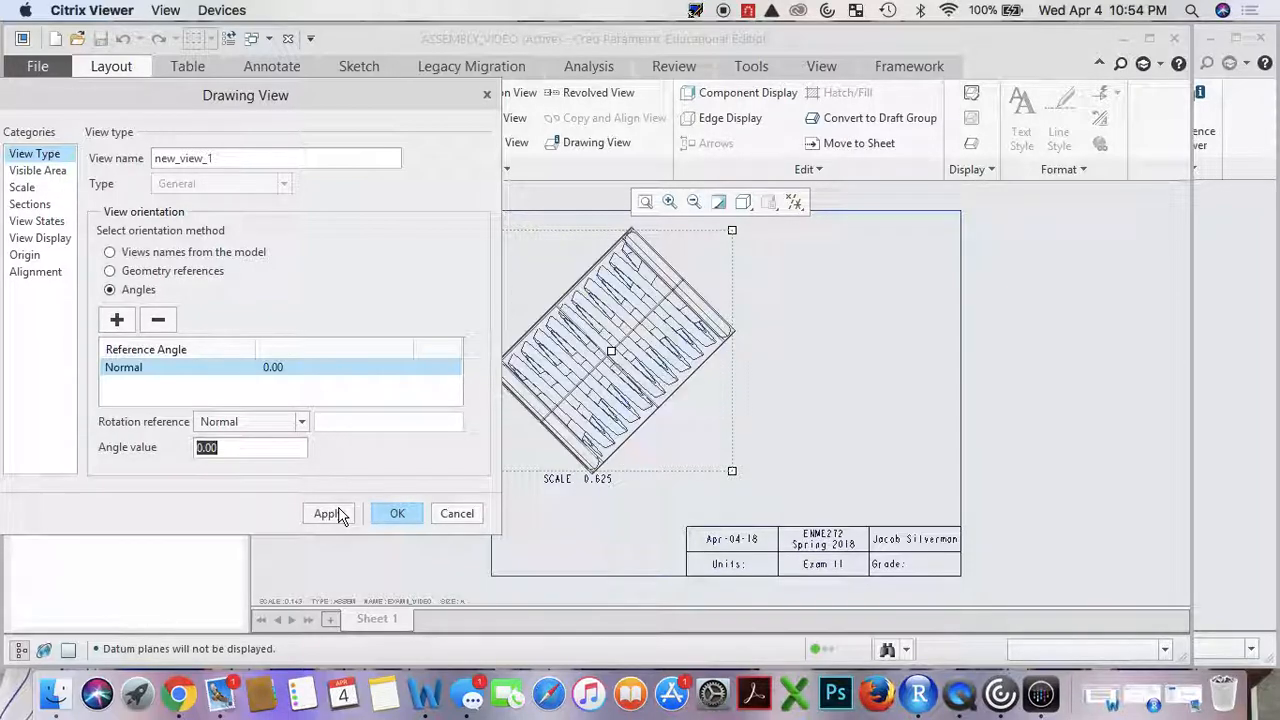
click(408, 527)
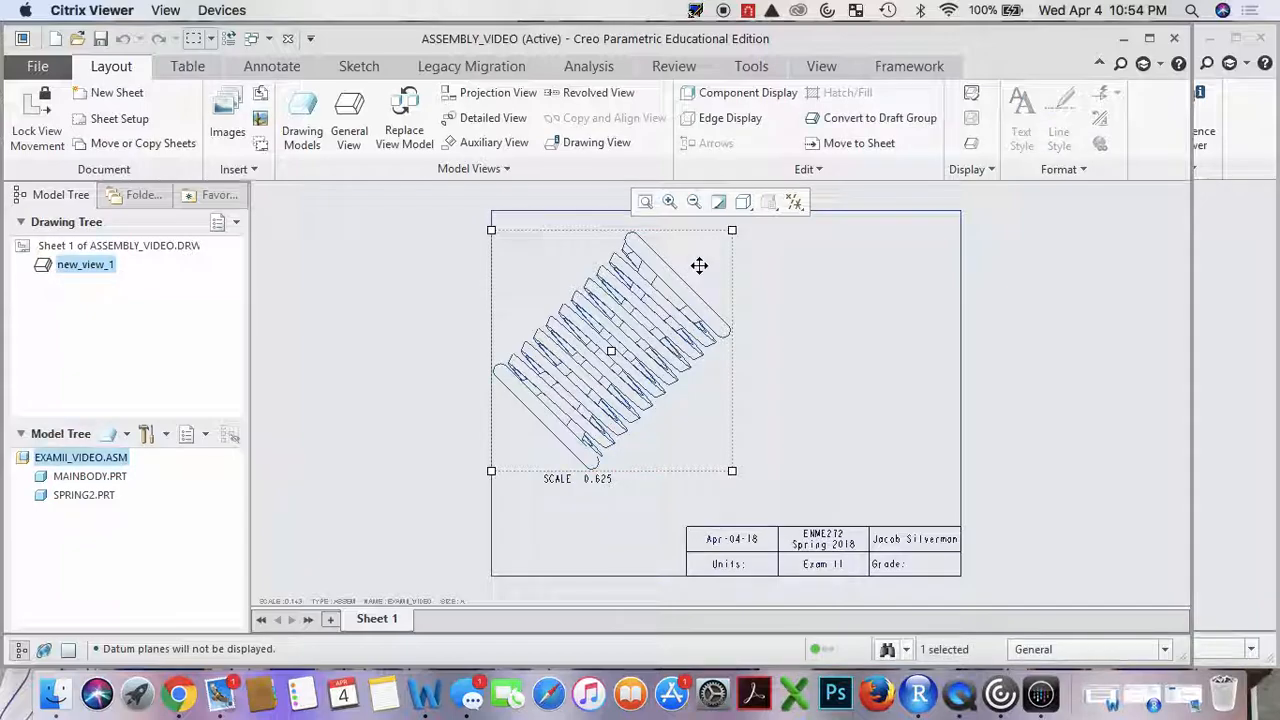
Move the rotated view to the middle of the sheet and shift its scale note to the lower left of the view.
drag(699, 265, 824, 269)
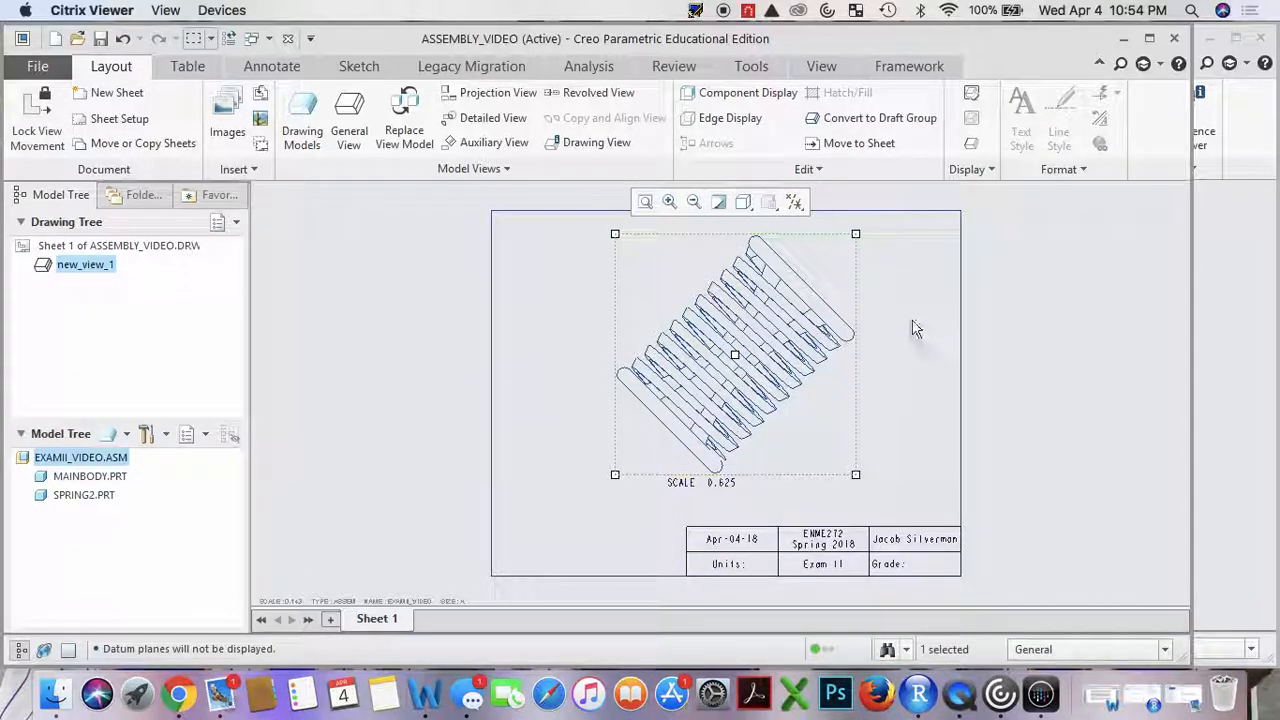
click(914, 330)
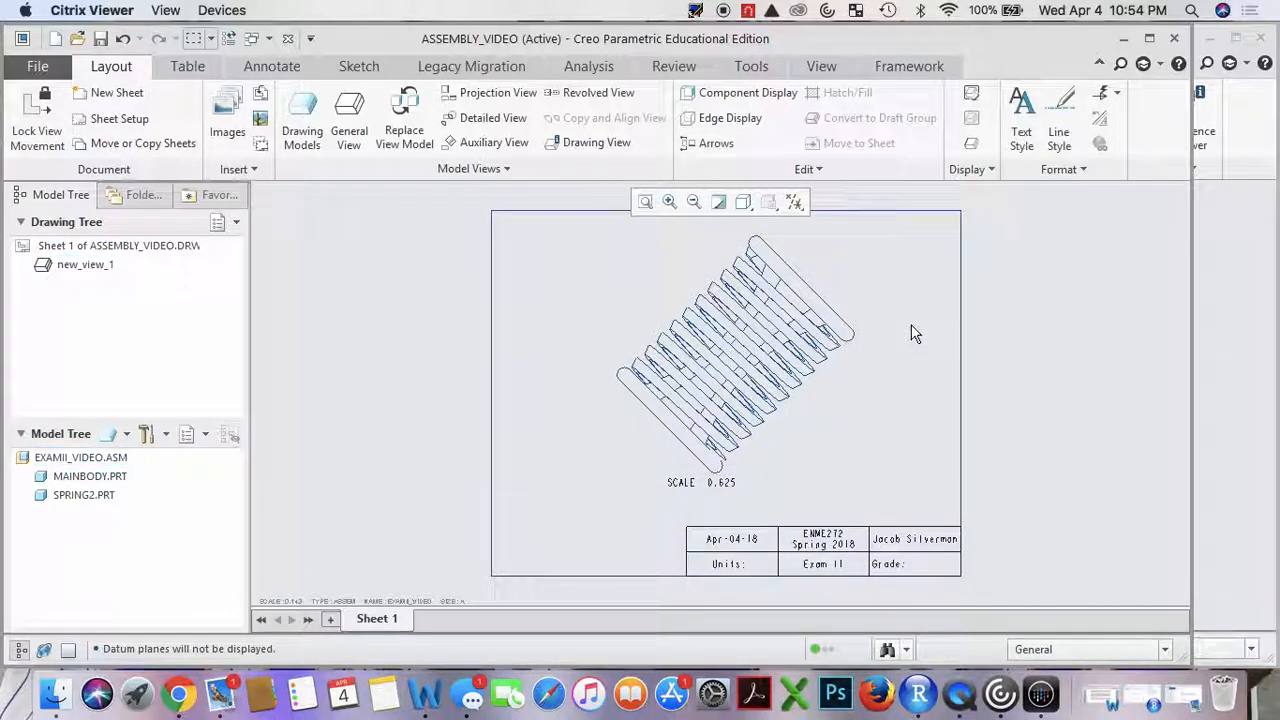
click(708, 485)
drag(717, 482, 675, 493)
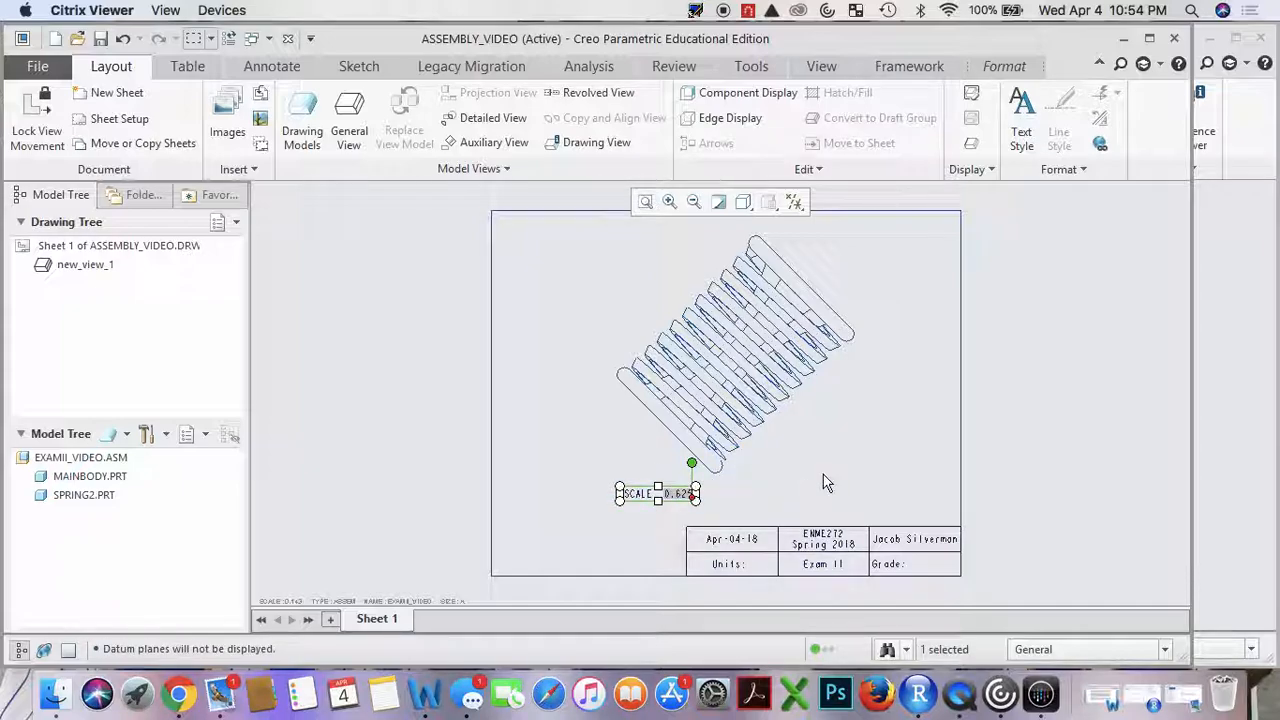
Rotate the view slightly further clockwise about the Normal reference so the spring's axis lies closer to horizontal.
click(849, 280)
double_click(844, 285)
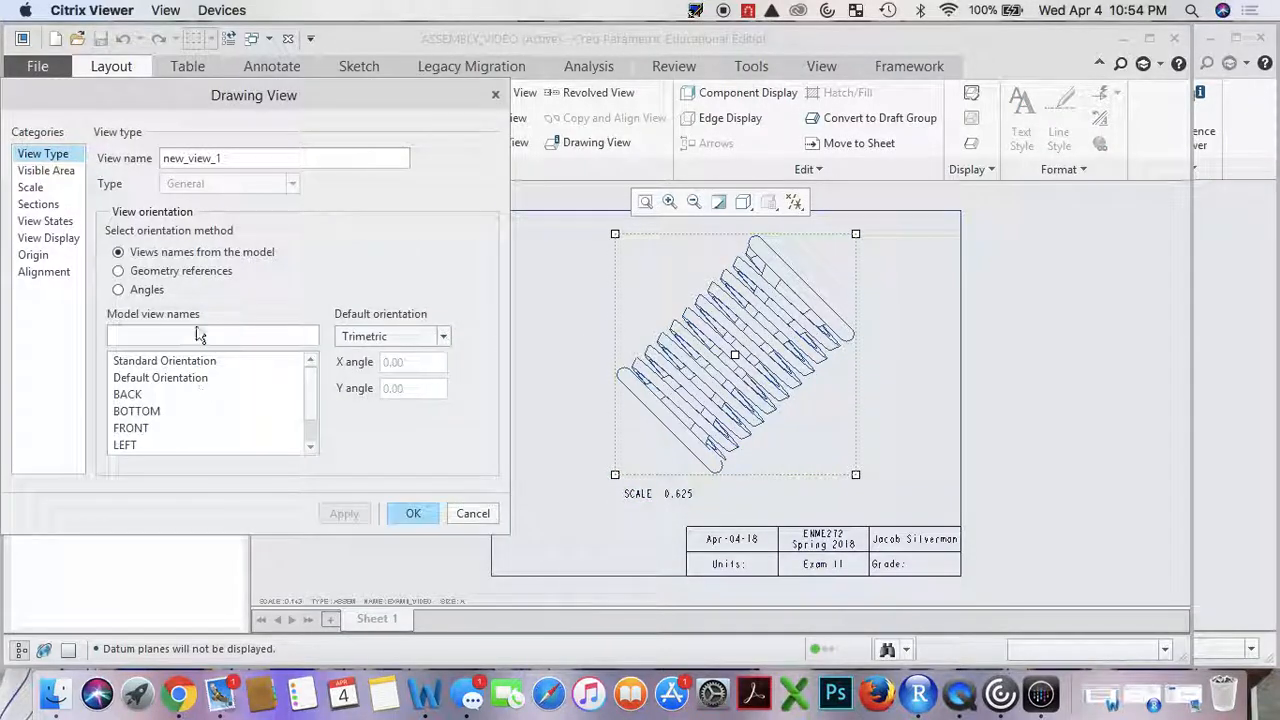
click(140, 271)
click(140, 289)
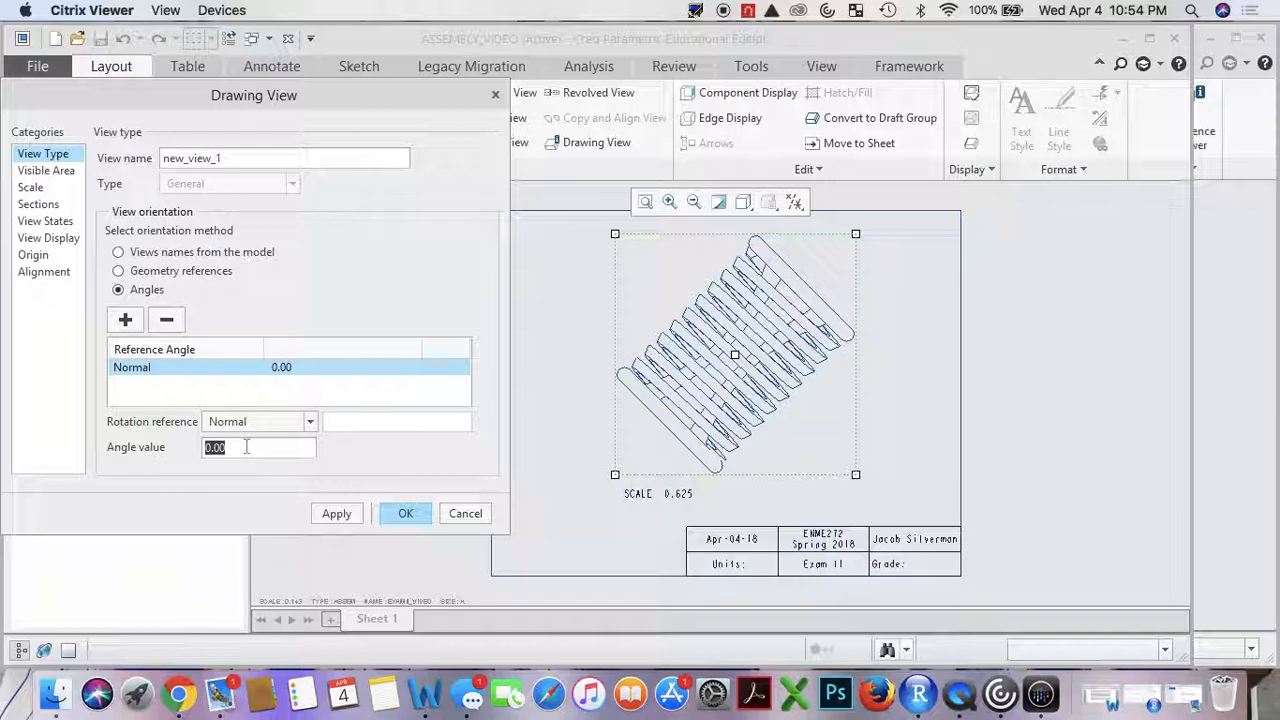
click(348, 513)
click(405, 513)
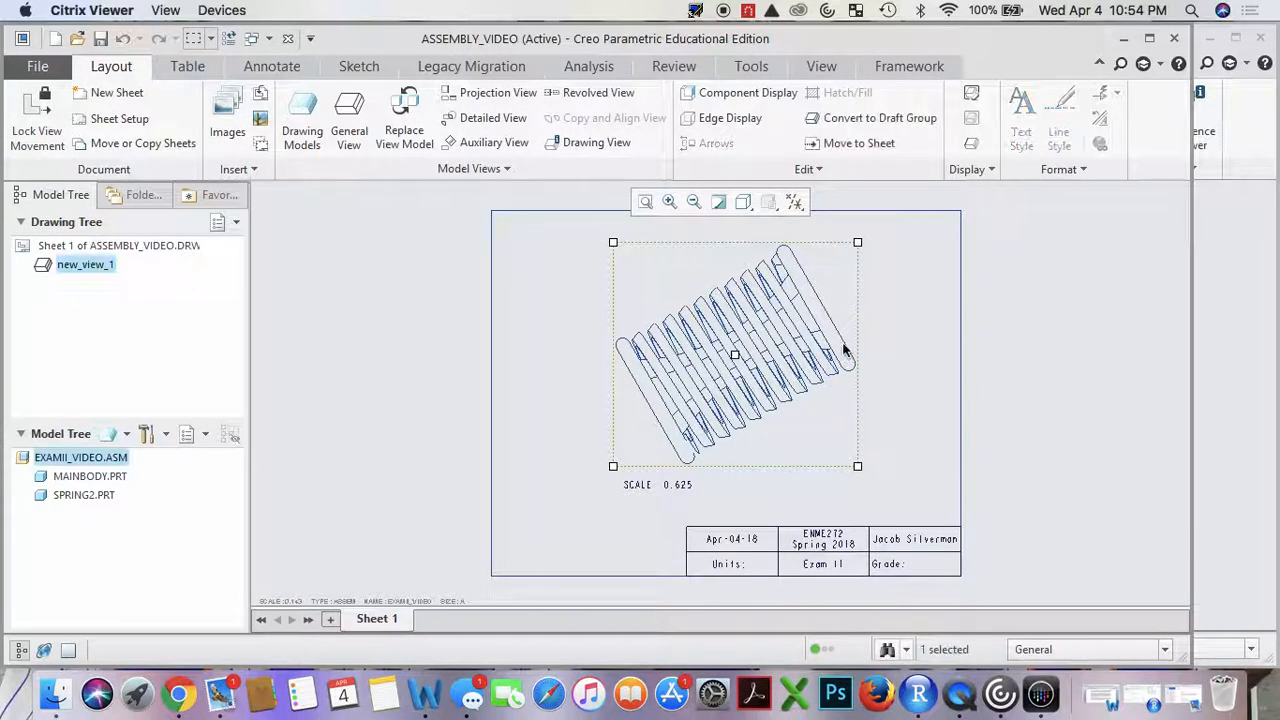
Rotate the view by an angle about the Horizontal reference so the main body's end face and hole are shown.
double_click(840, 356)
click(150, 291)
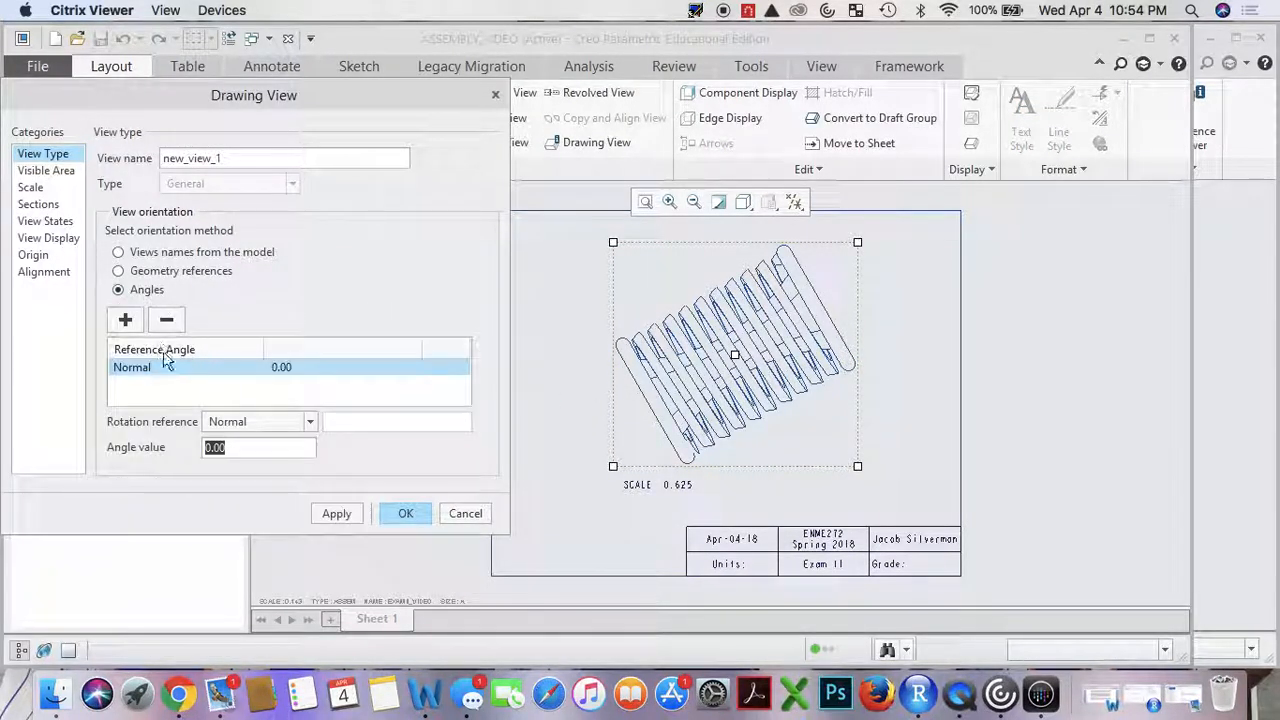
click(309, 424)
click(286, 474)
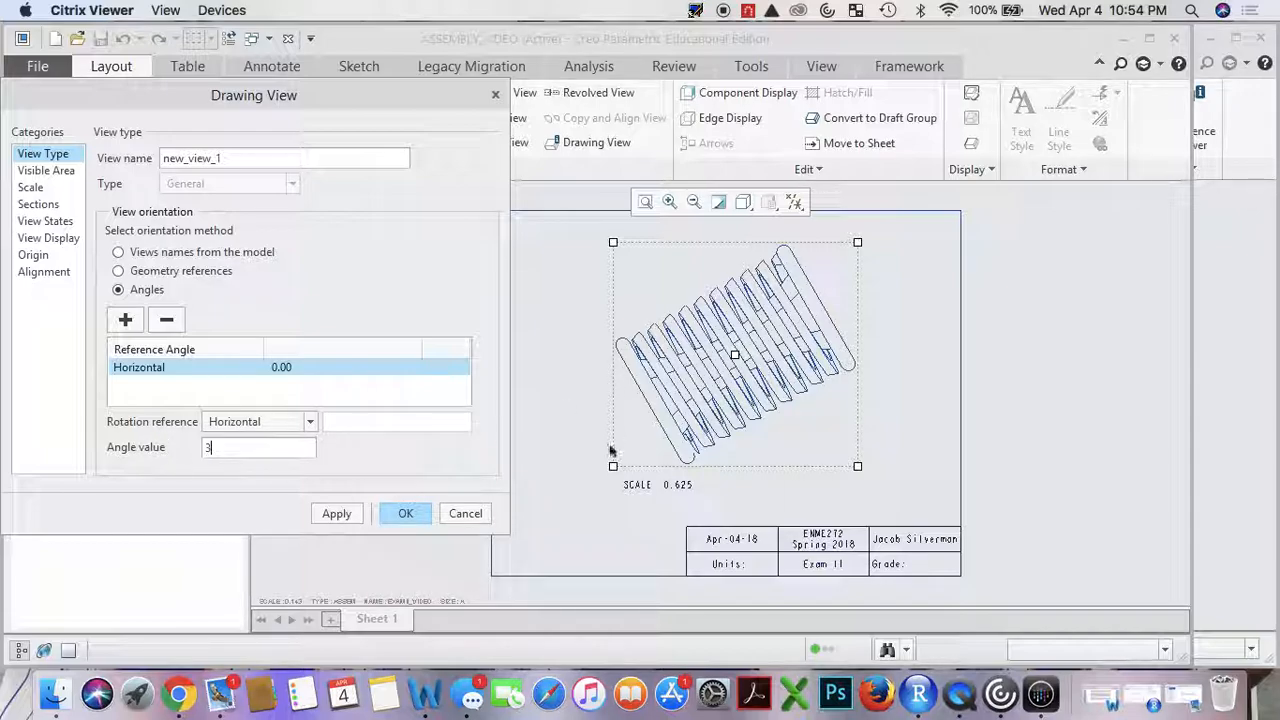
click(347, 514)
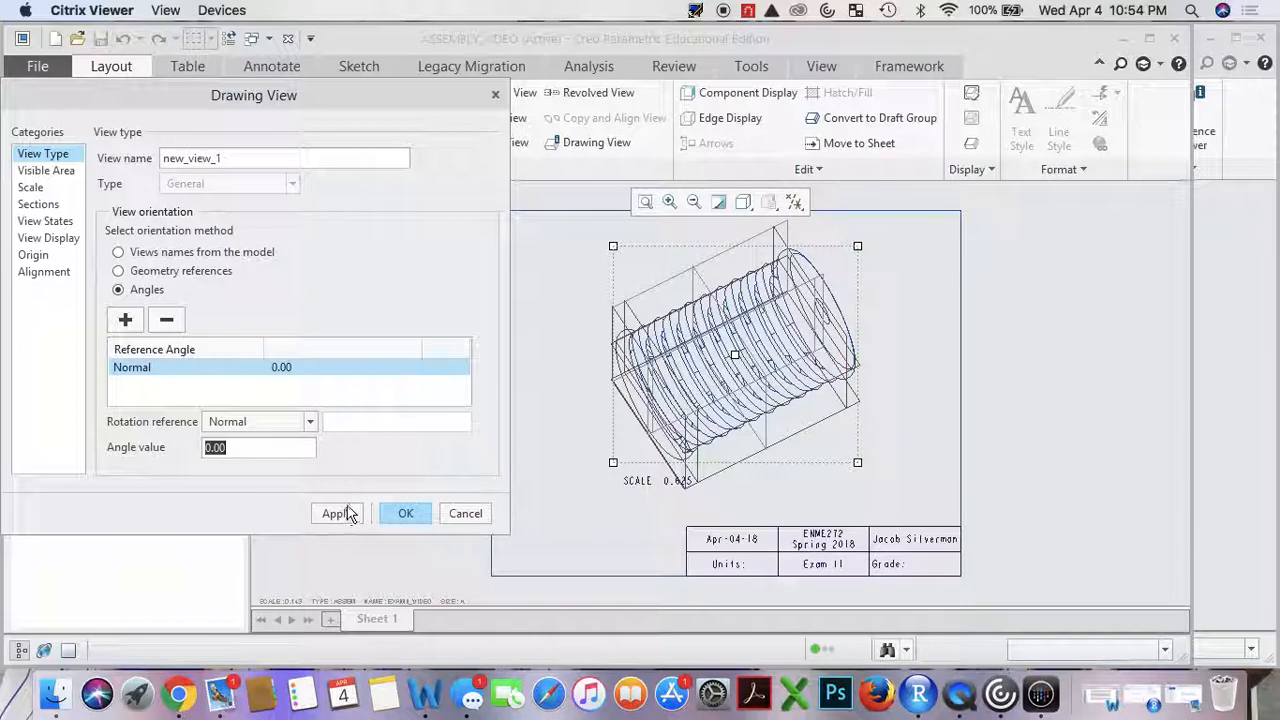
click(405, 513)
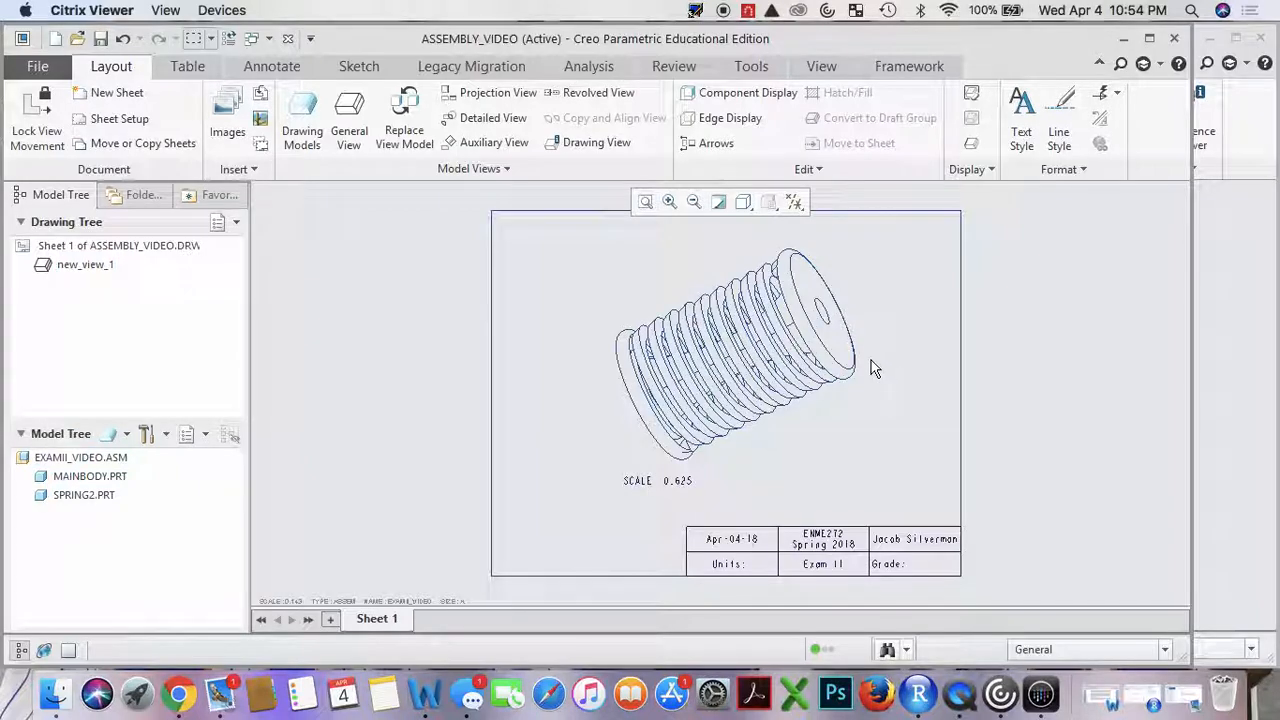
Nudge the tilted view slightly up and to the right, and move its scale note further left beneath the spring.
click(853, 291)
drag(855, 291, 862, 283)
click(752, 450)
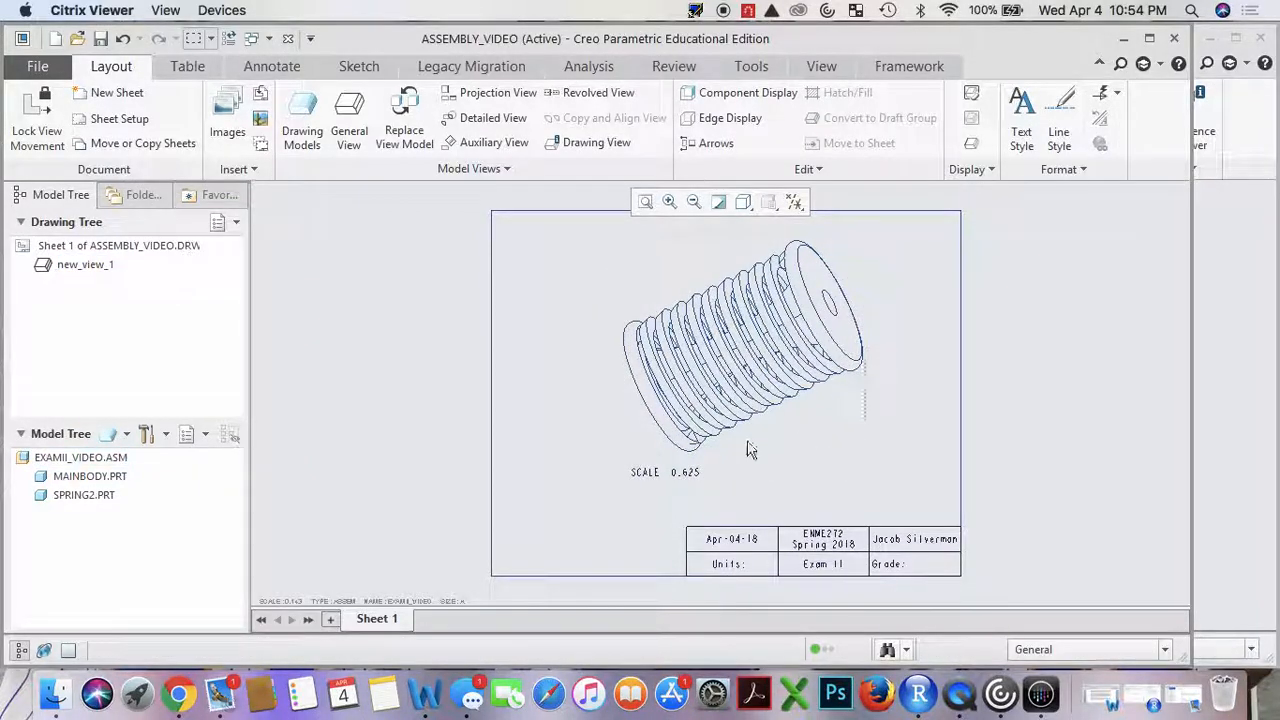
click(684, 482)
drag(684, 482, 630, 476)
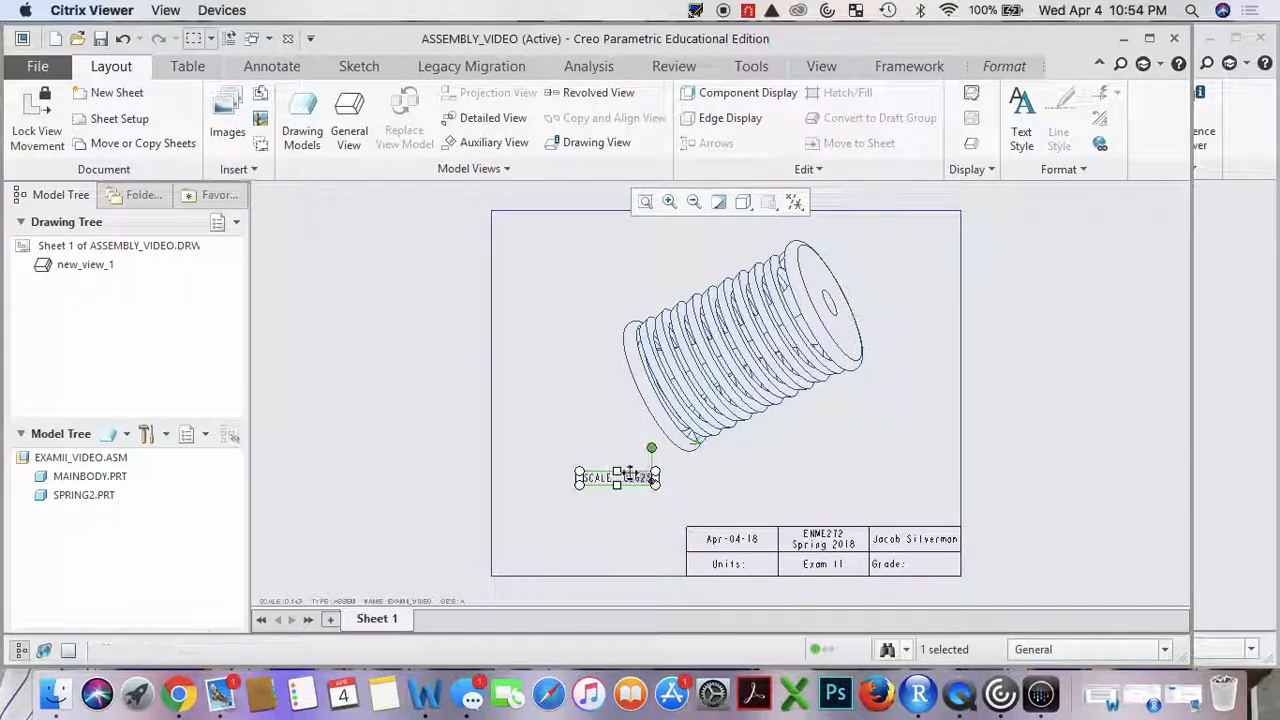
click(1057, 446)
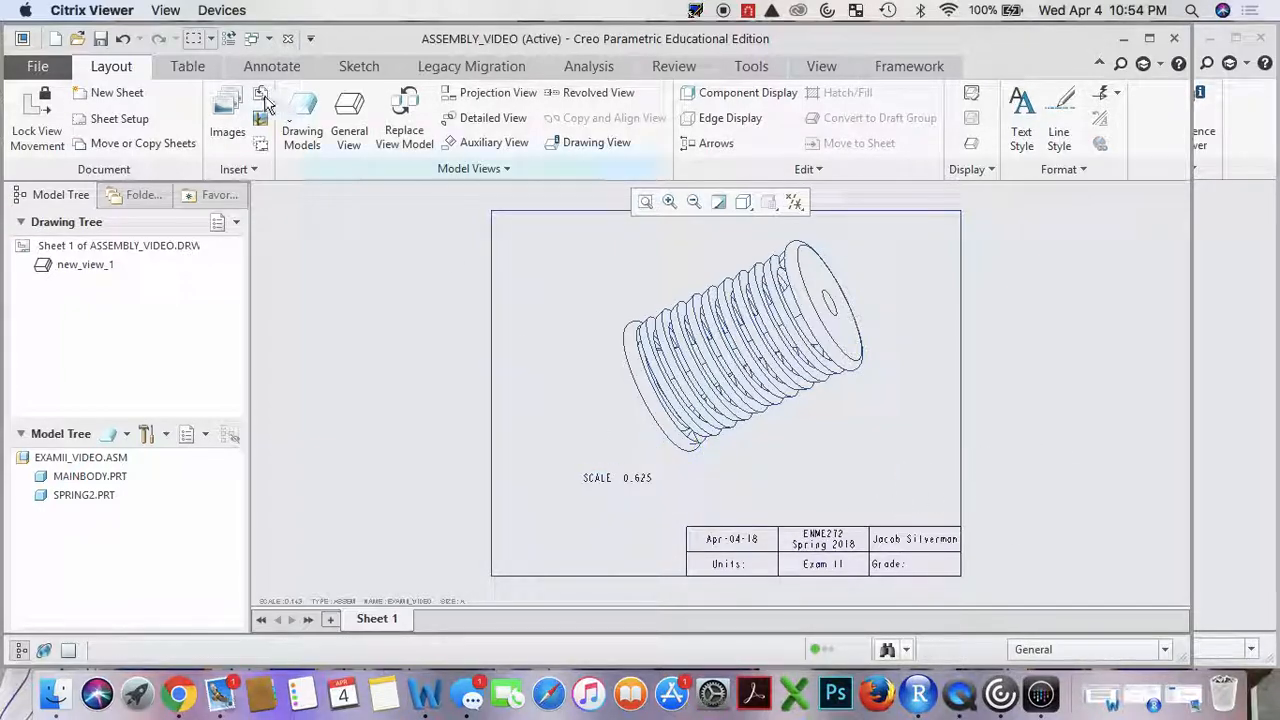
Fill in the title block's Units cell with inch.
click(188, 65)
click(762, 577)
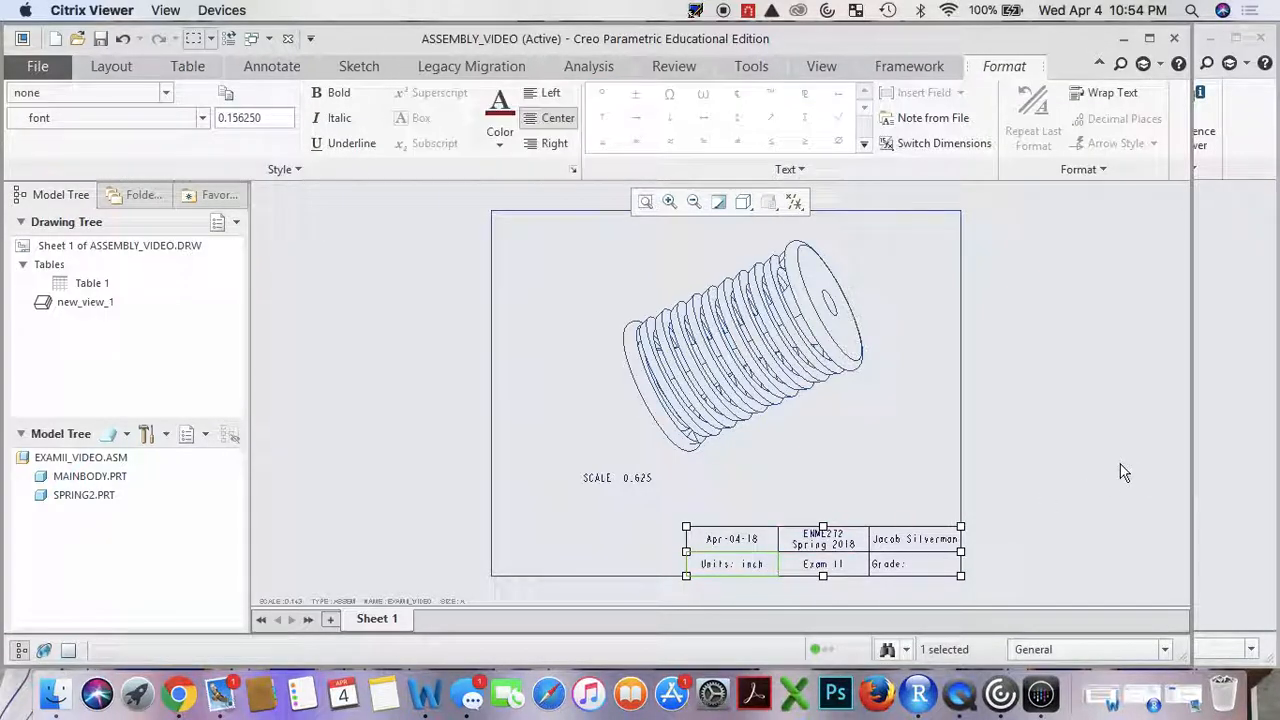
click(860, 477)
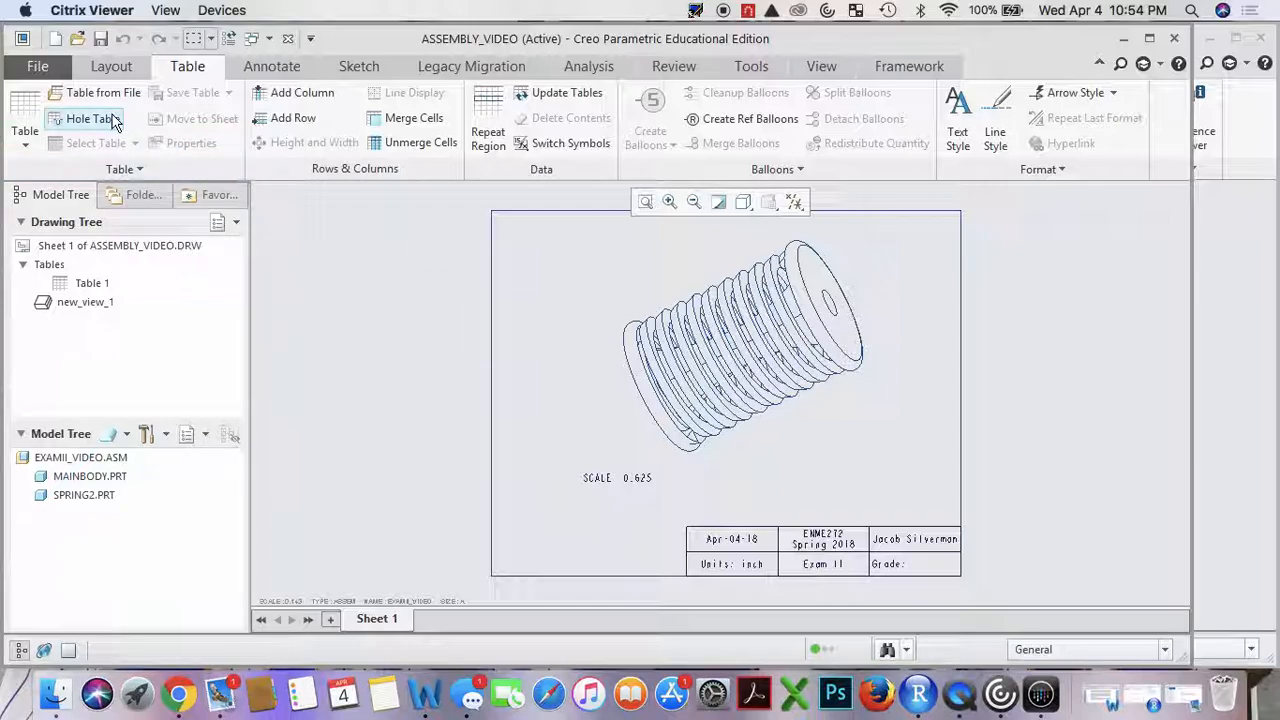
Review the format and size settings of Sheet 1 in the sheet setup.
click(111, 66)
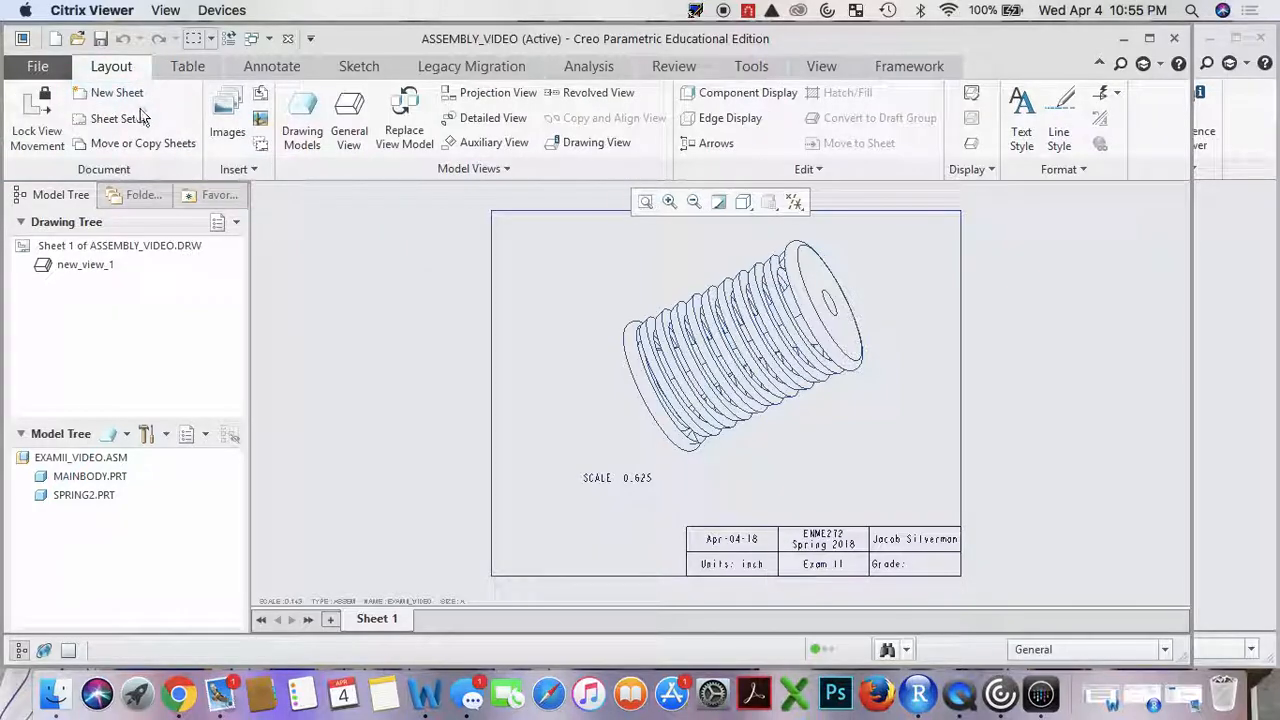
click(118, 118)
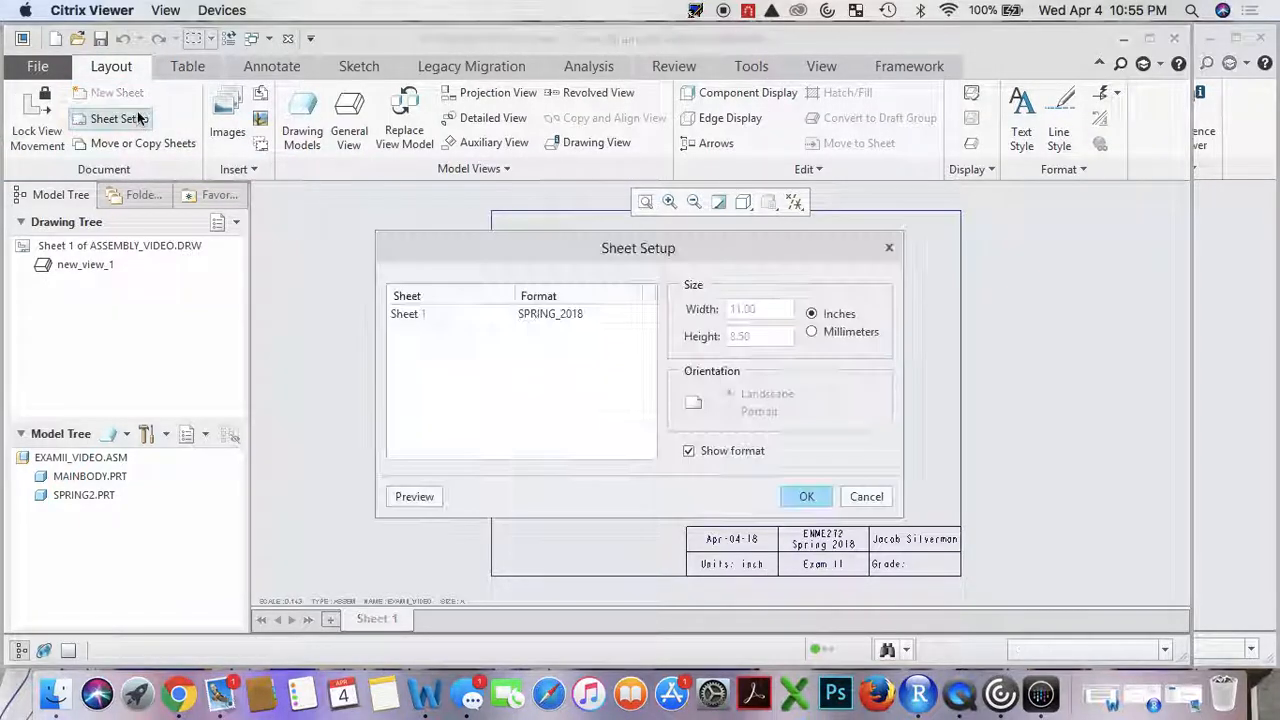
click(805, 497)
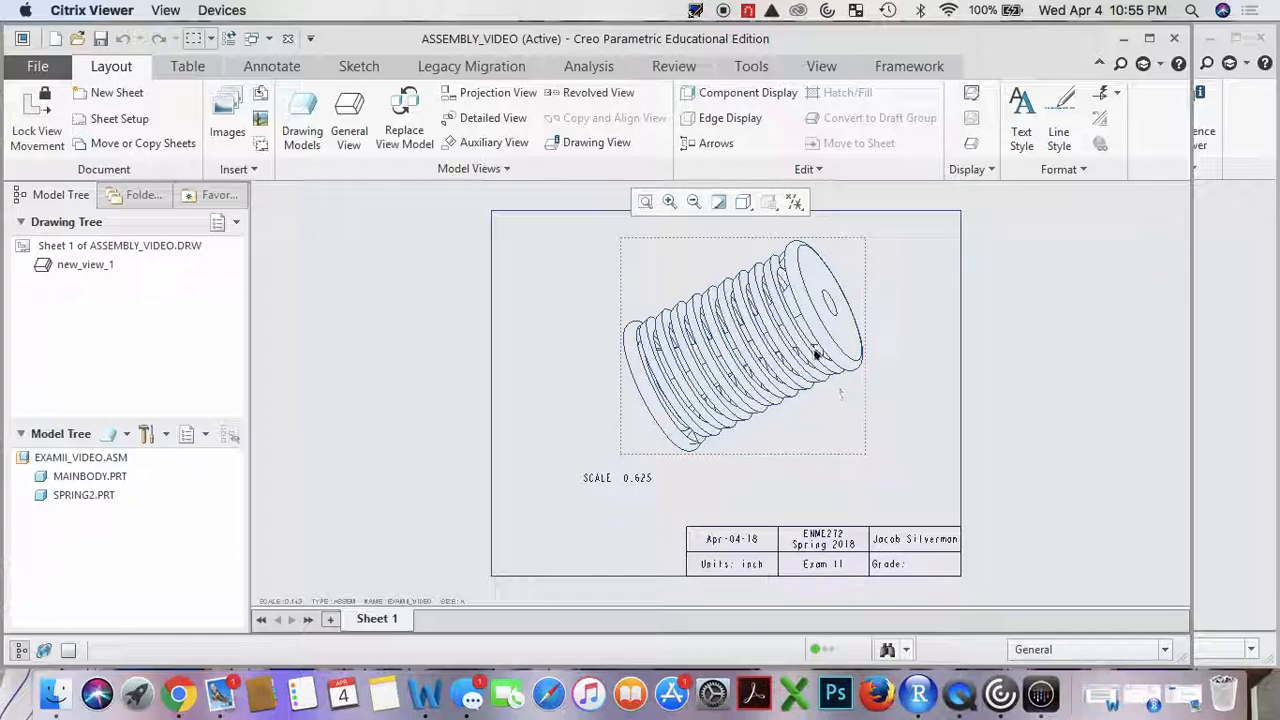
click(184, 67)
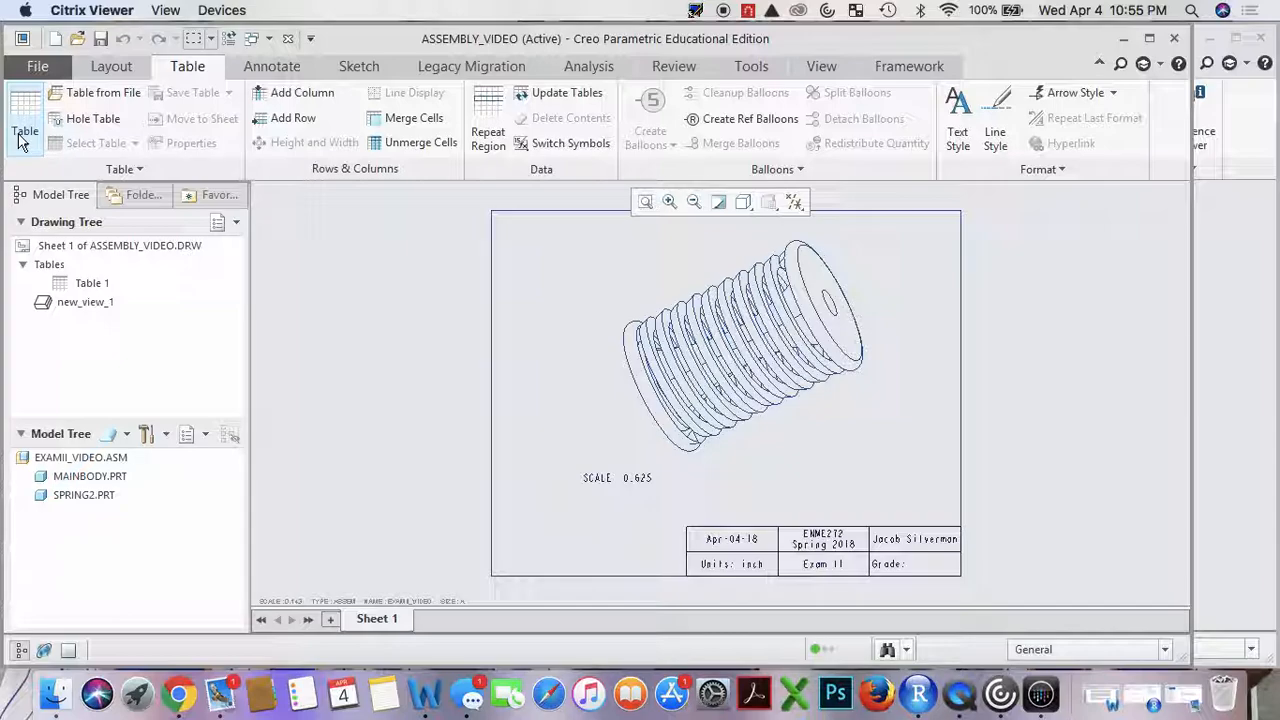
click(22, 135)
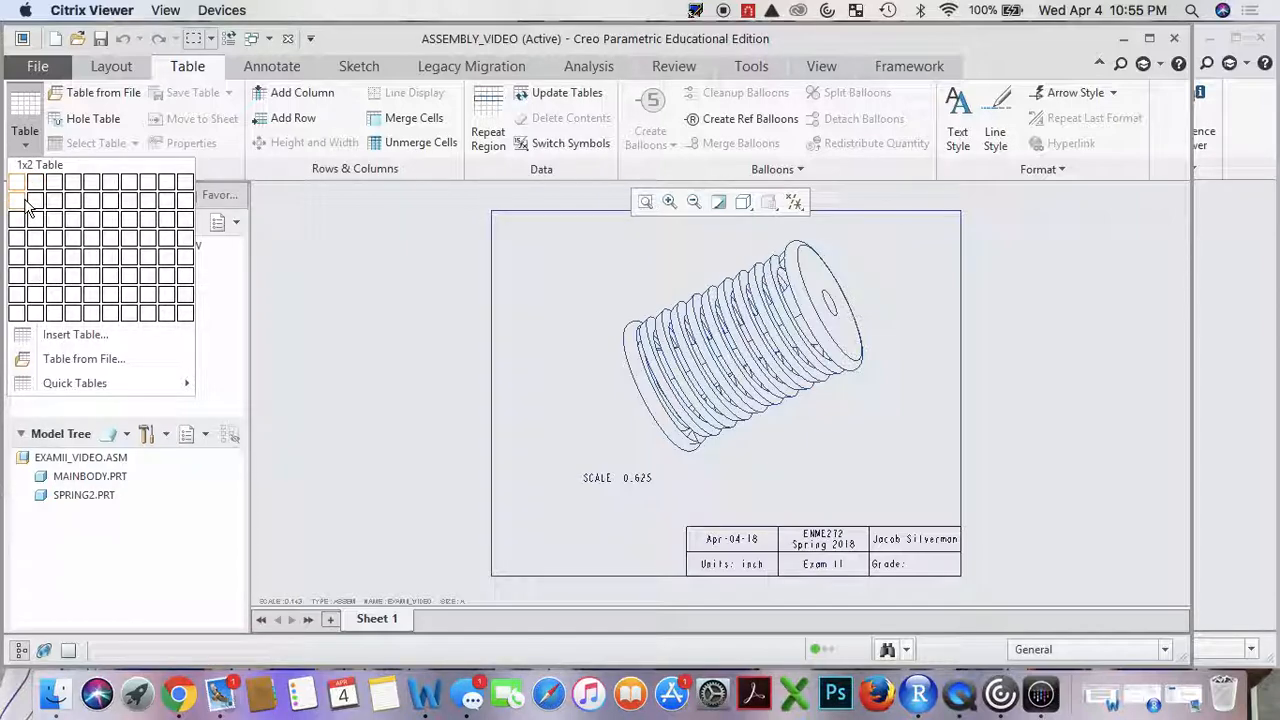
click(100, 212)
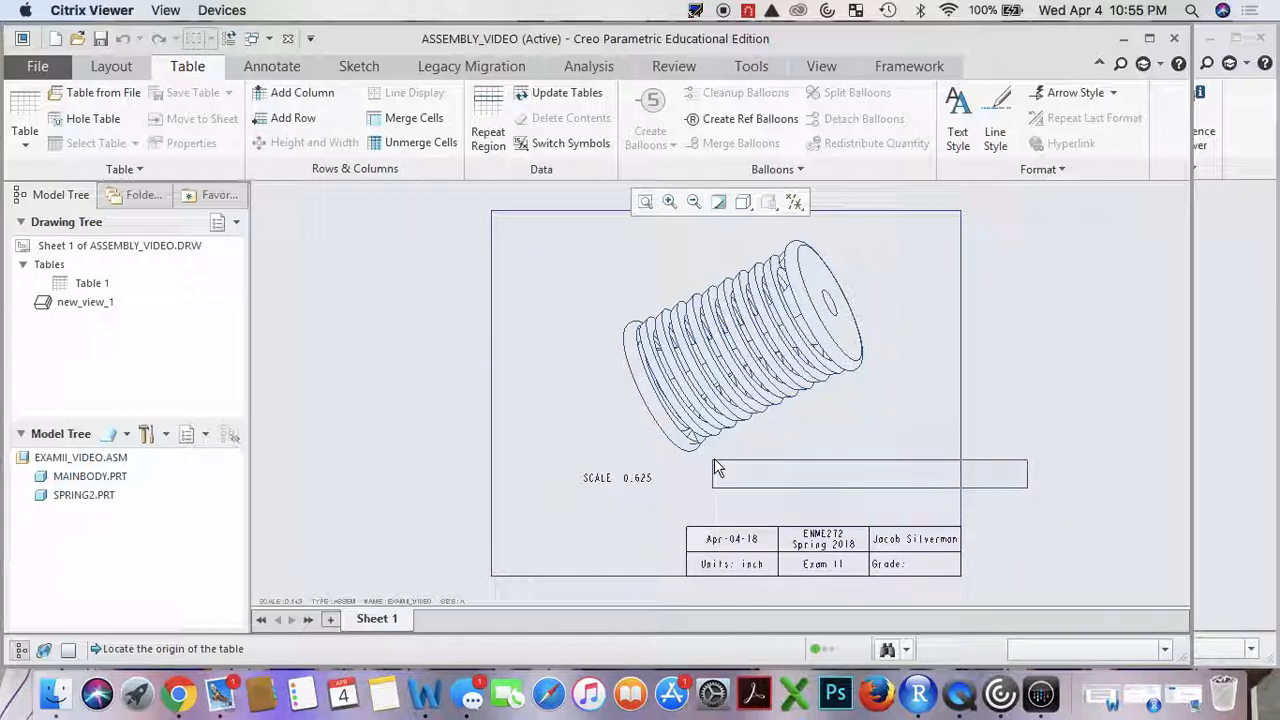
scroll(714, 468, down, 2)
scroll(700, 500, up, 2)
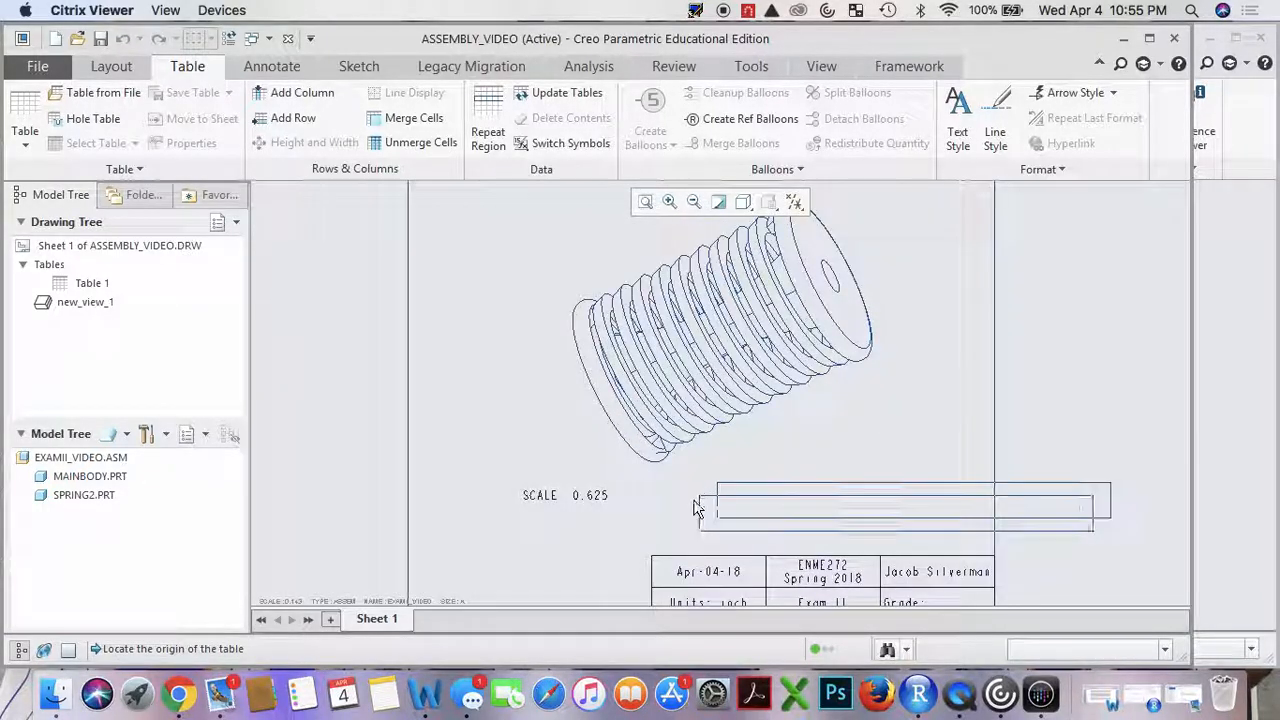
scroll(663, 517, down, 2)
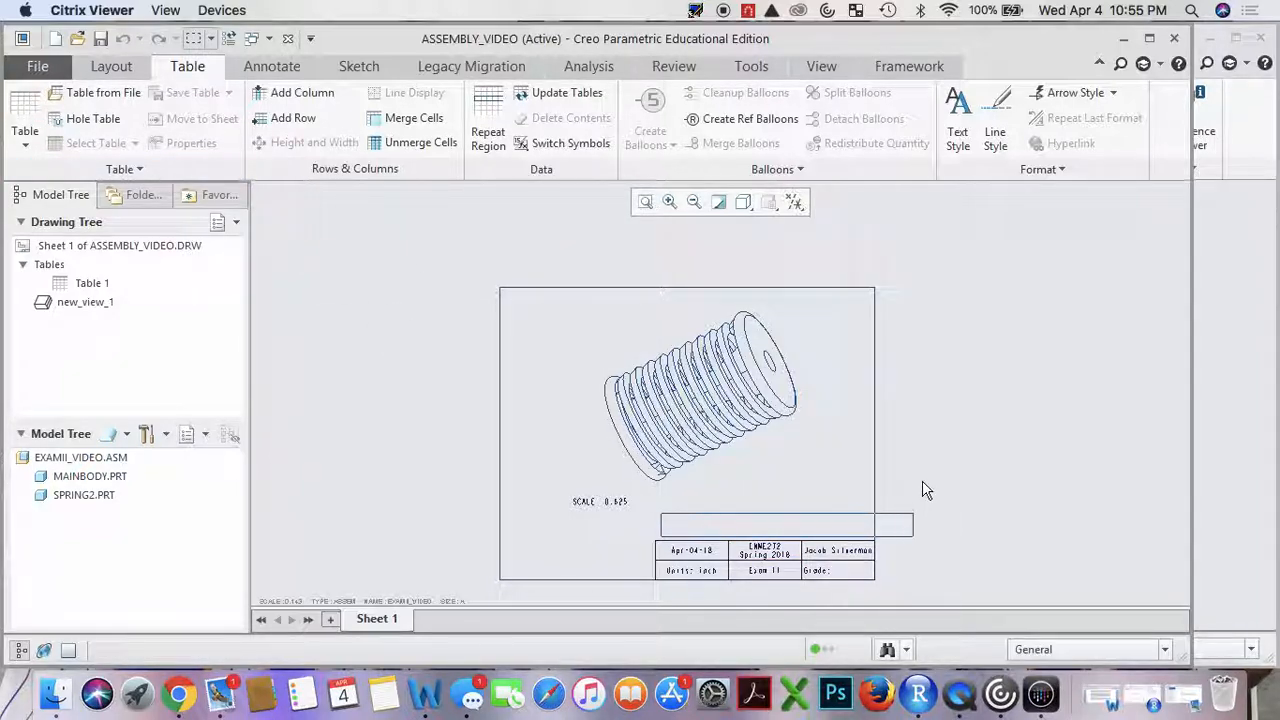
scroll(874, 451, down, 1)
scroll(784, 563, up, 1)
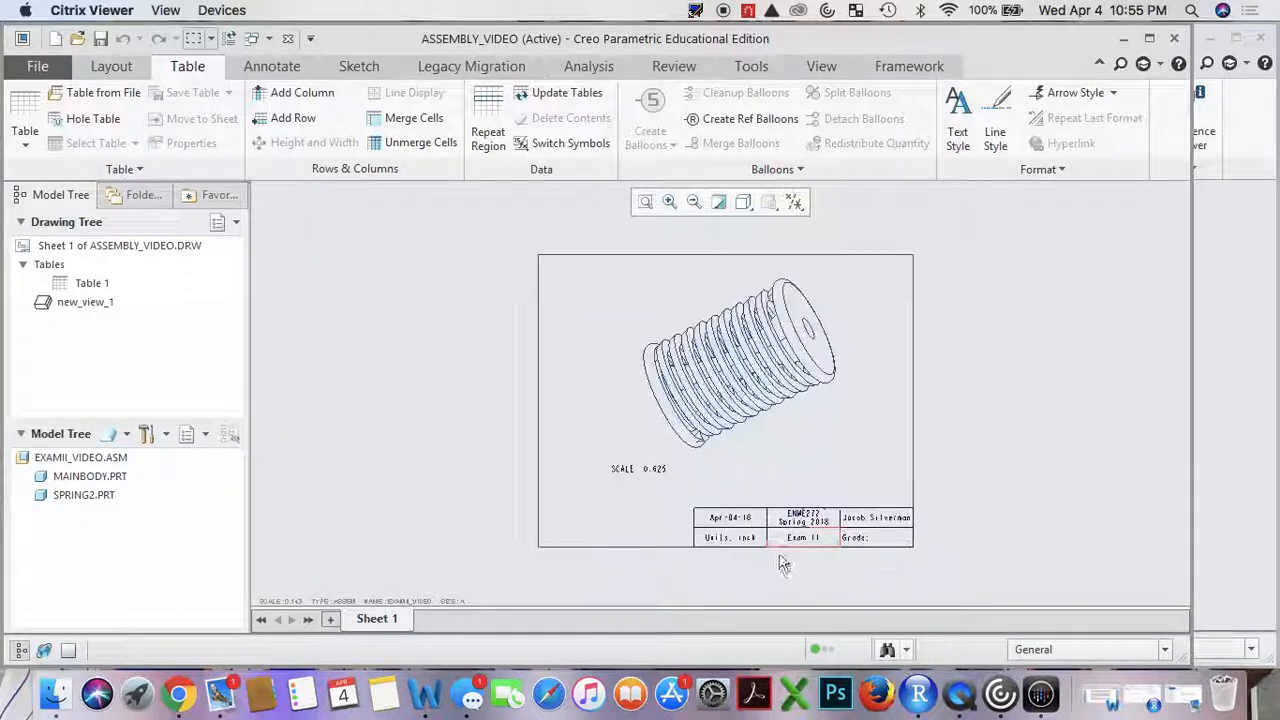
Define a new table with 5 columns and 2 rows that grows leftward and ascending.
click(25, 130)
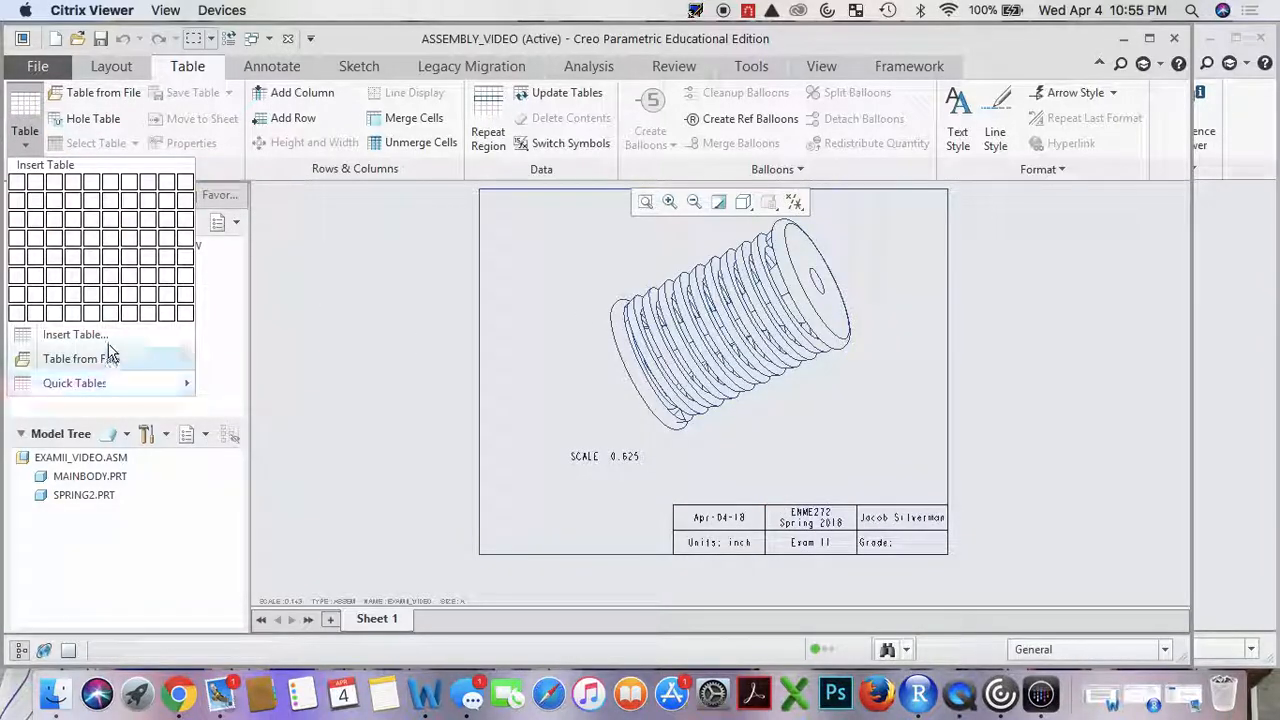
click(76, 334)
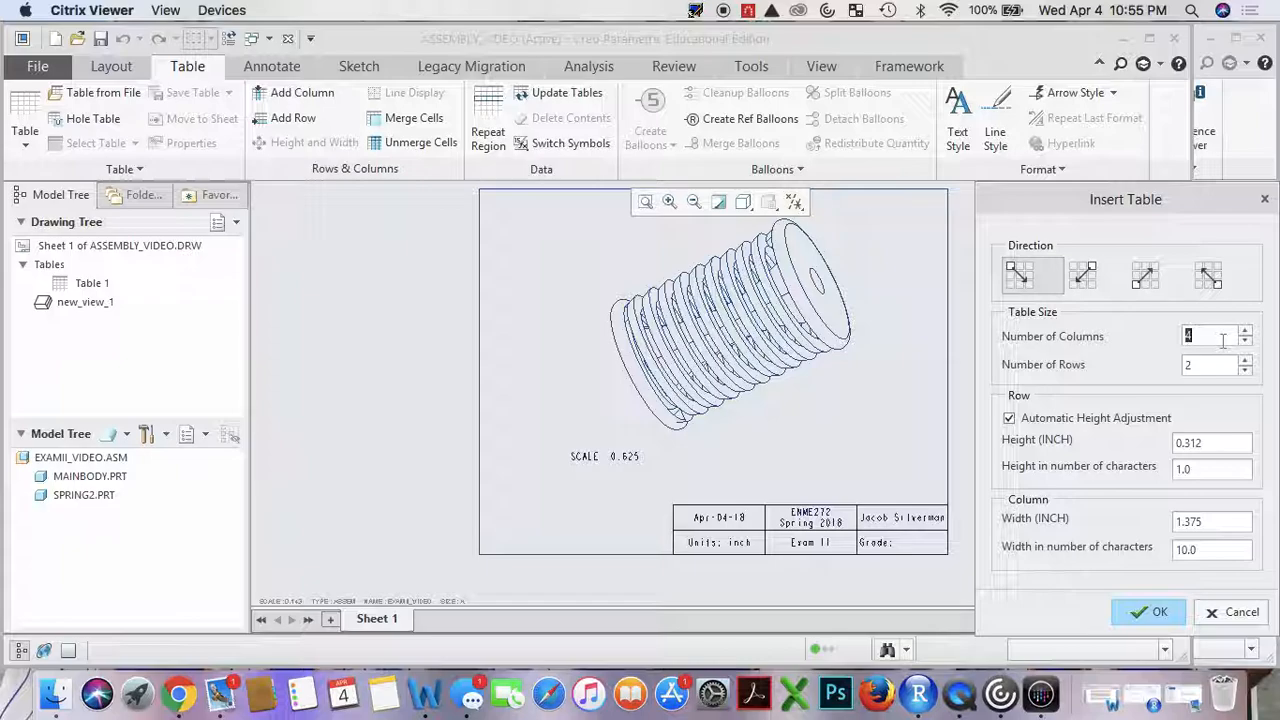
scroll(1223, 341, up, 1)
drag(1221, 364, 1186, 366)
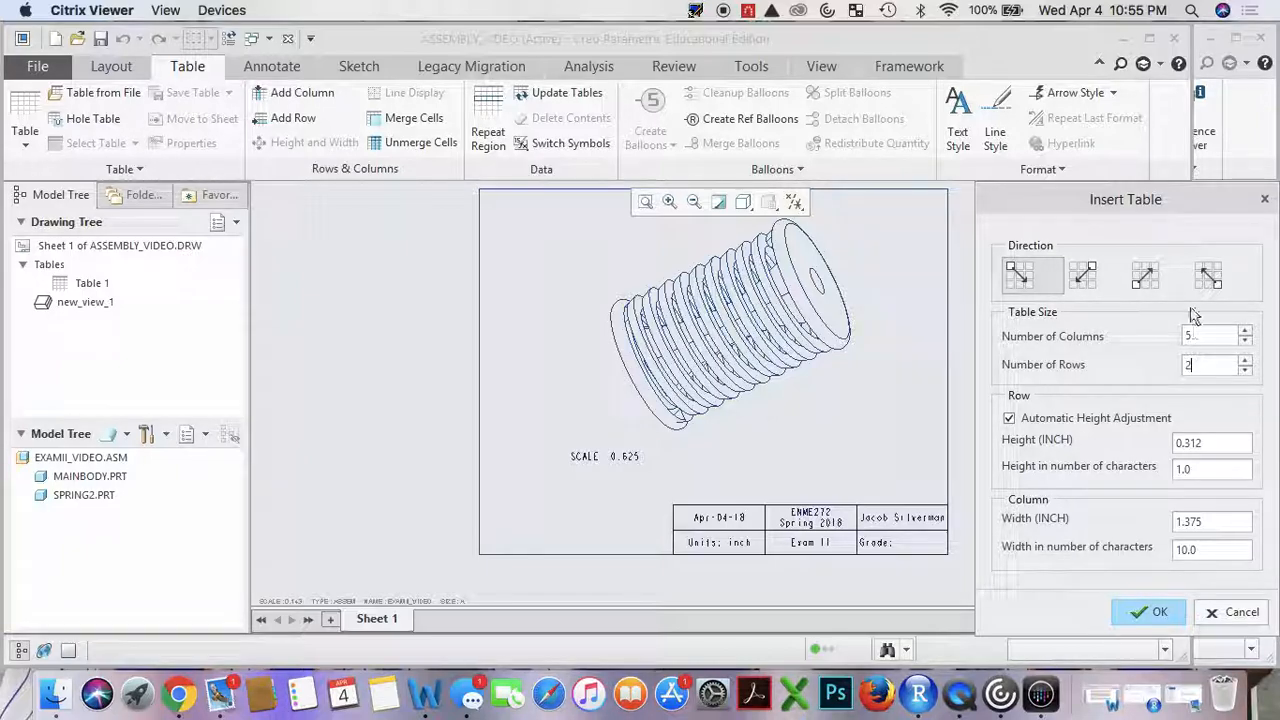
click(1209, 275)
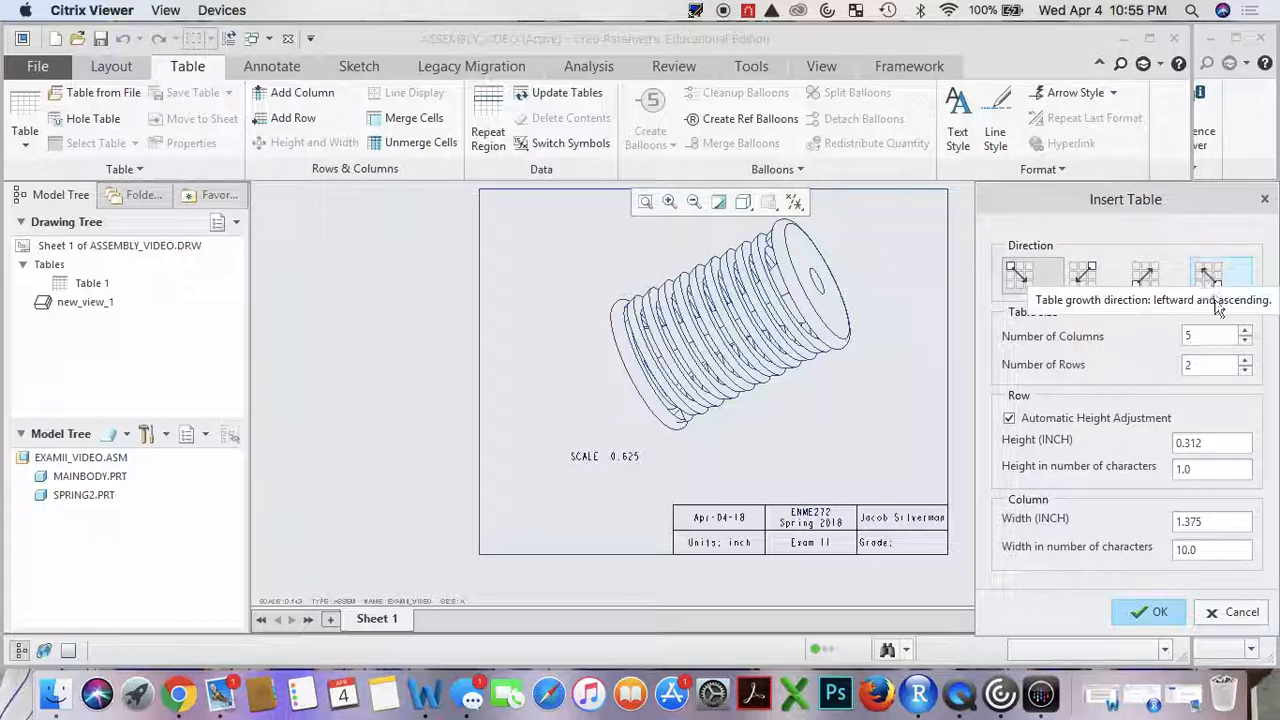
click(1227, 284)
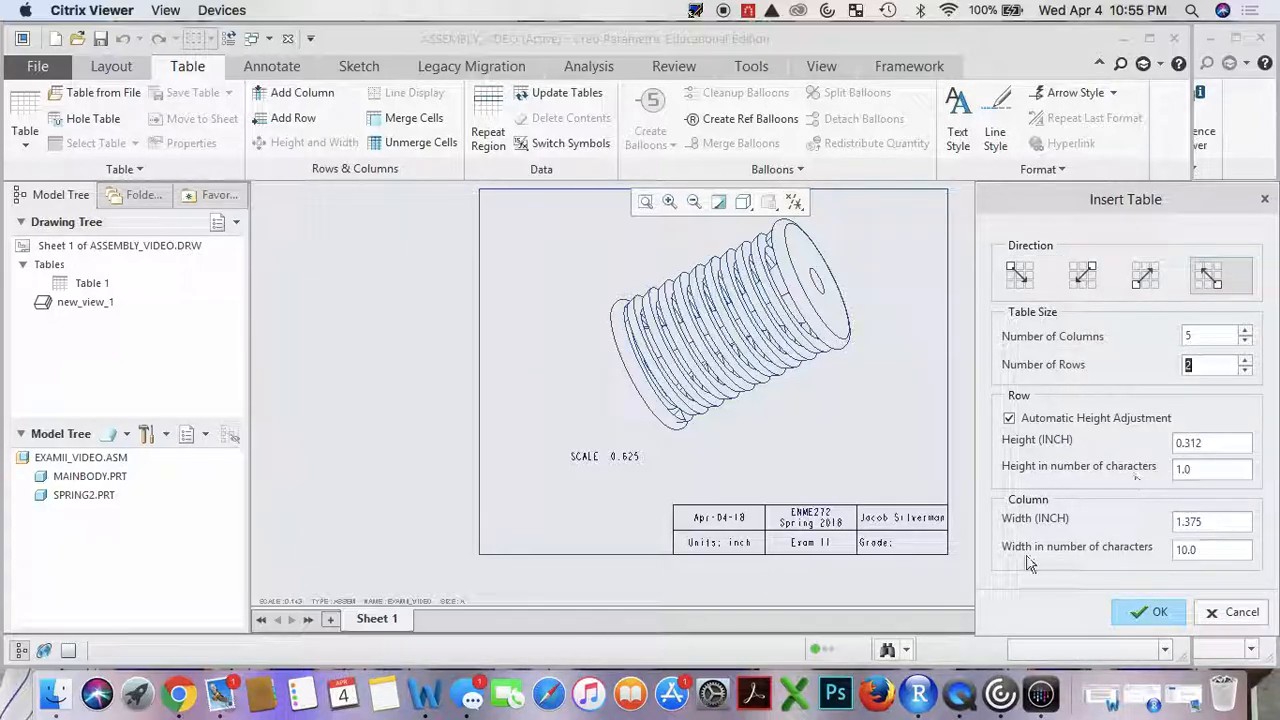
Switch to Chrome, look up the required BOM table location in Part II of the exam PDF, and return to the Creo drawing.
click(178, 693)
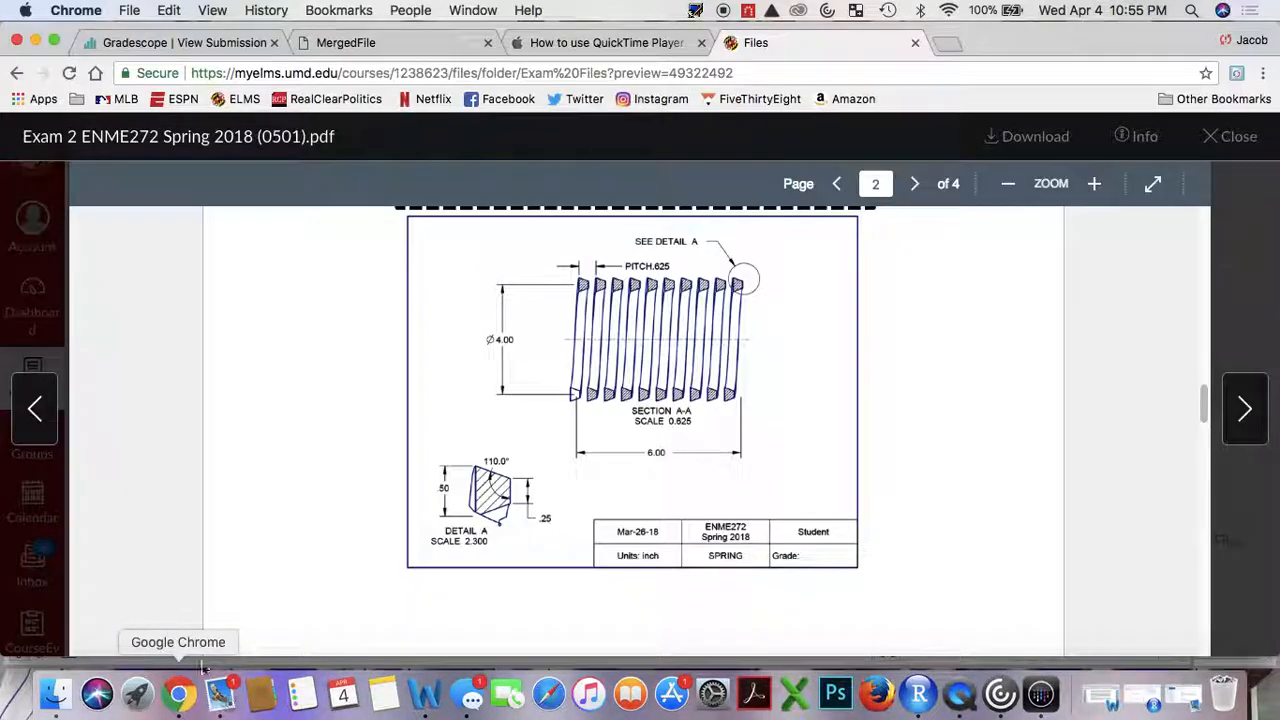
scroll(657, 364, down, 3)
scroll(659, 365, down, 6)
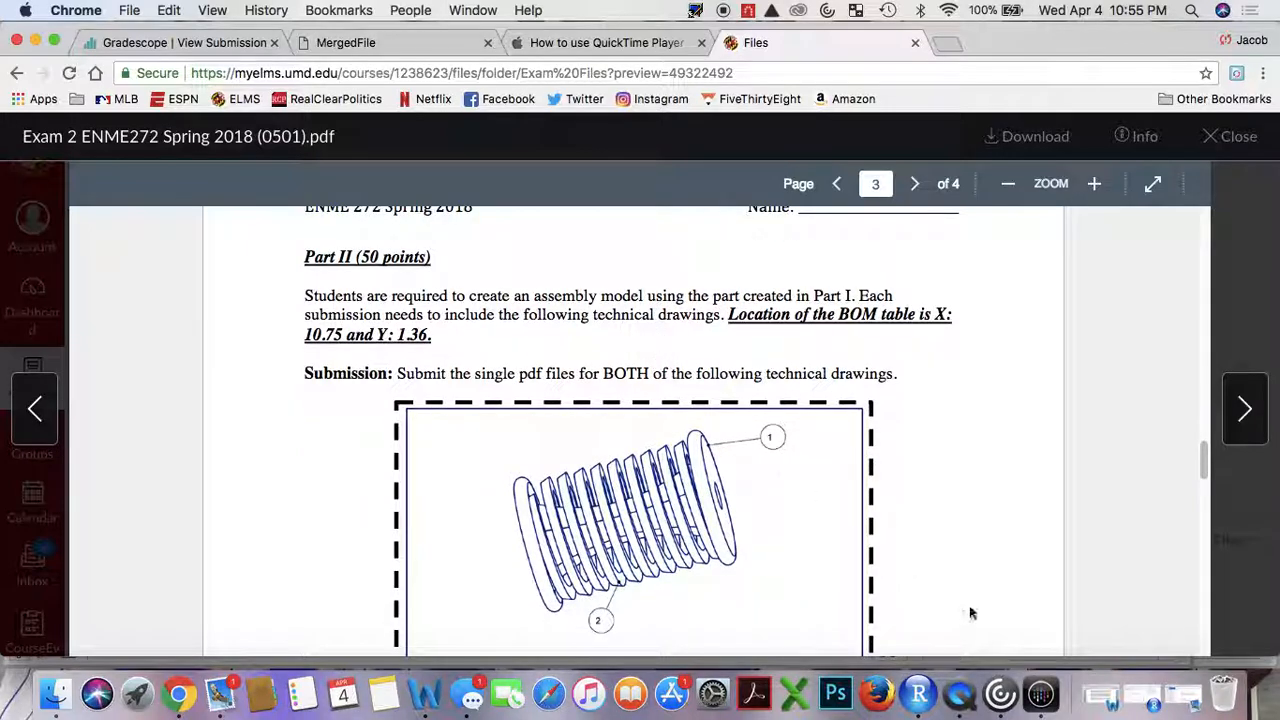
click(1041, 693)
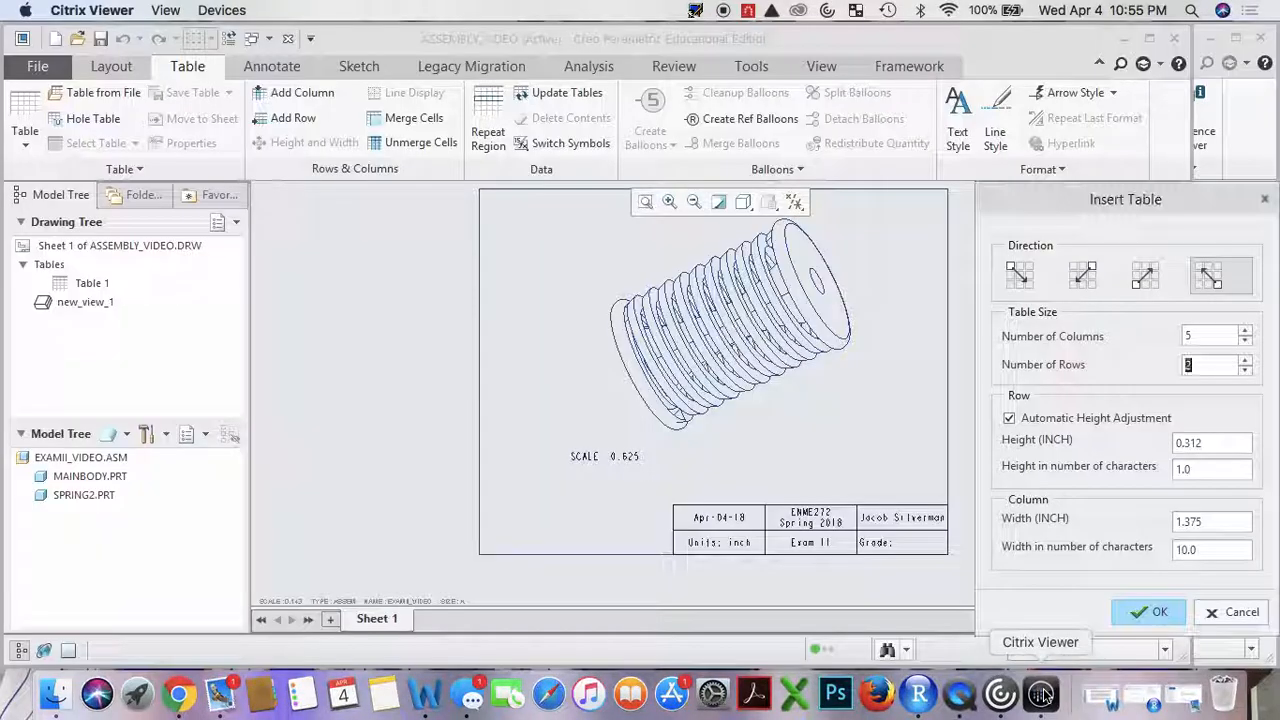
Place the table origin at absolute coordinates X 10.75, Y 1.36, directly above the title block.
click(1155, 614)
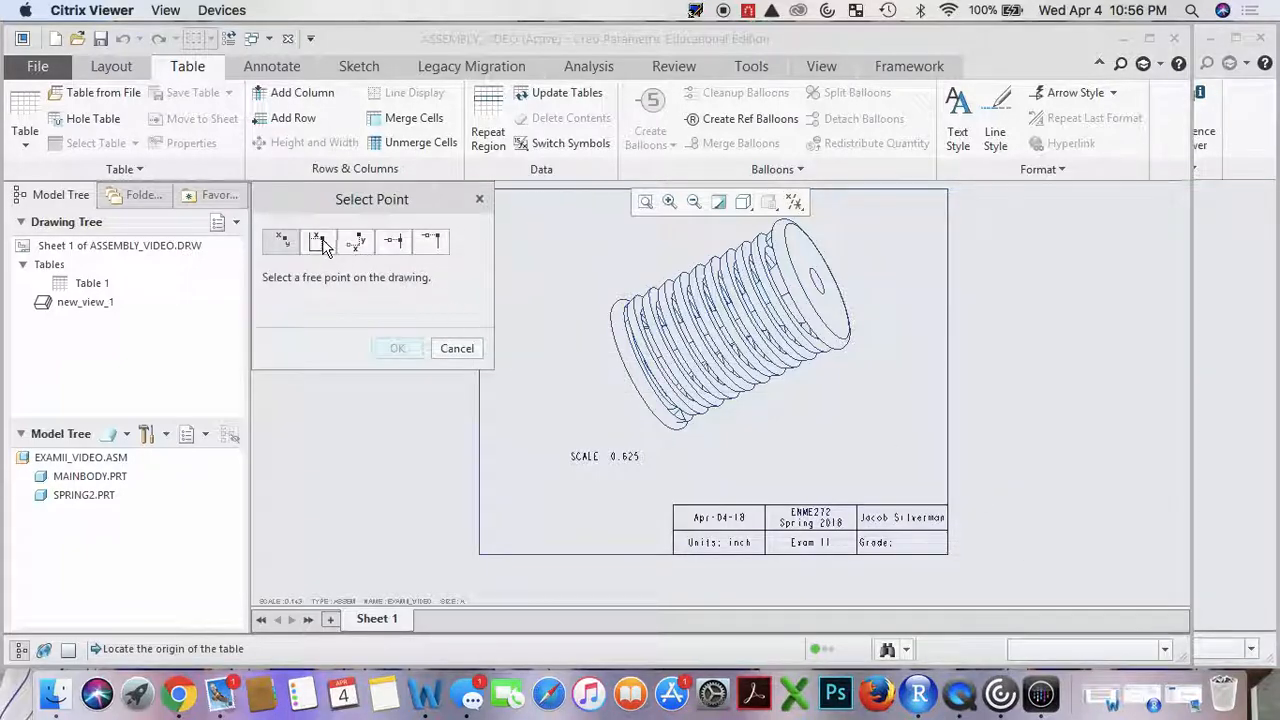
click(318, 243)
text(10.75)
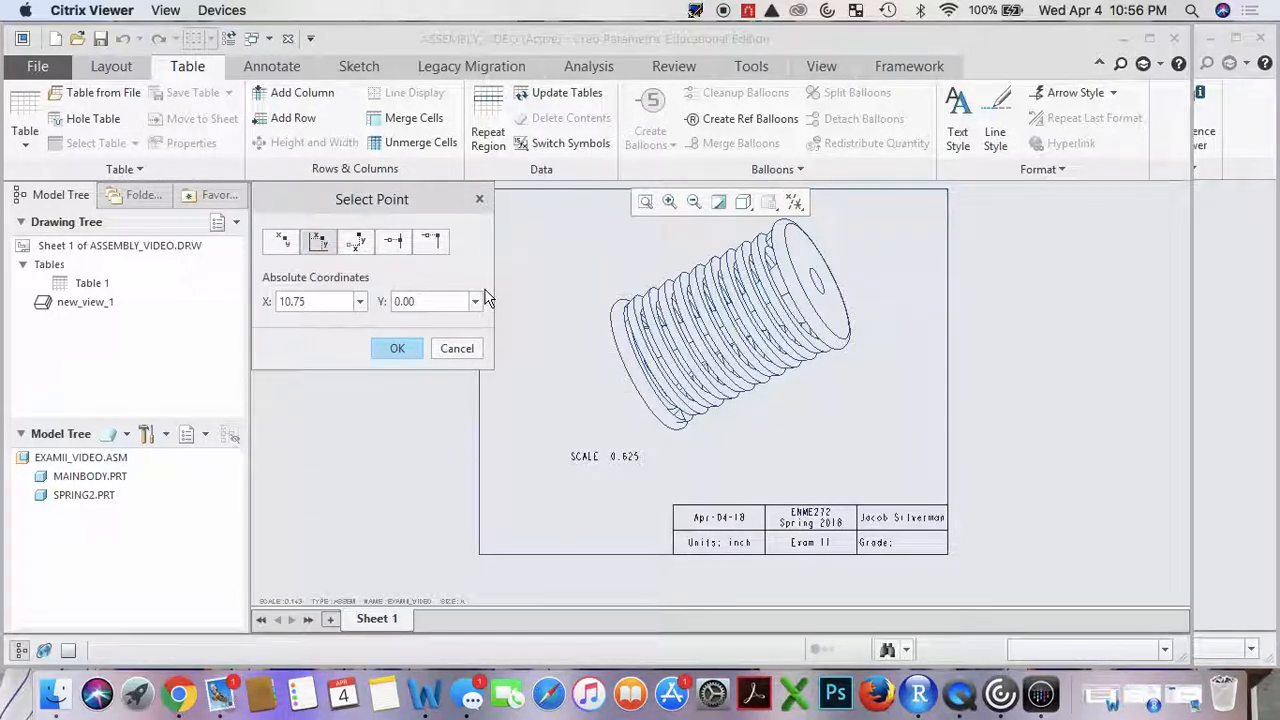
key(Tab)
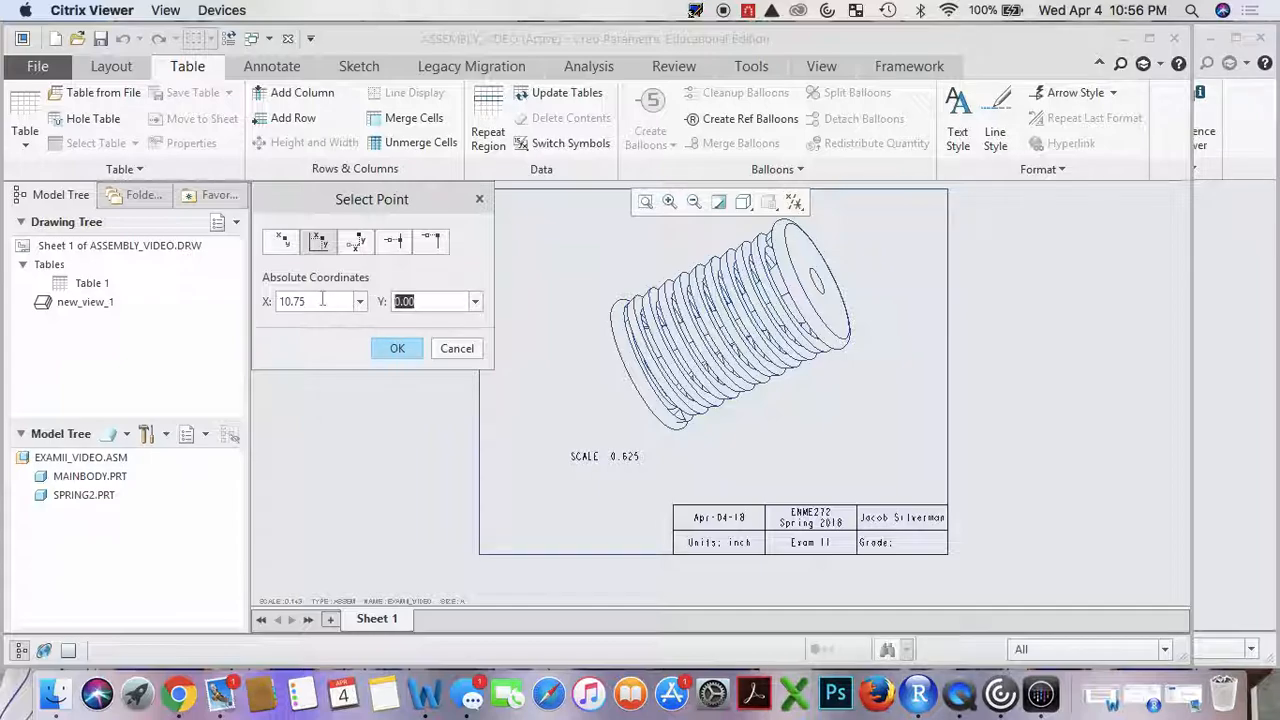
text(1.36)
click(393, 350)
click(905, 433)
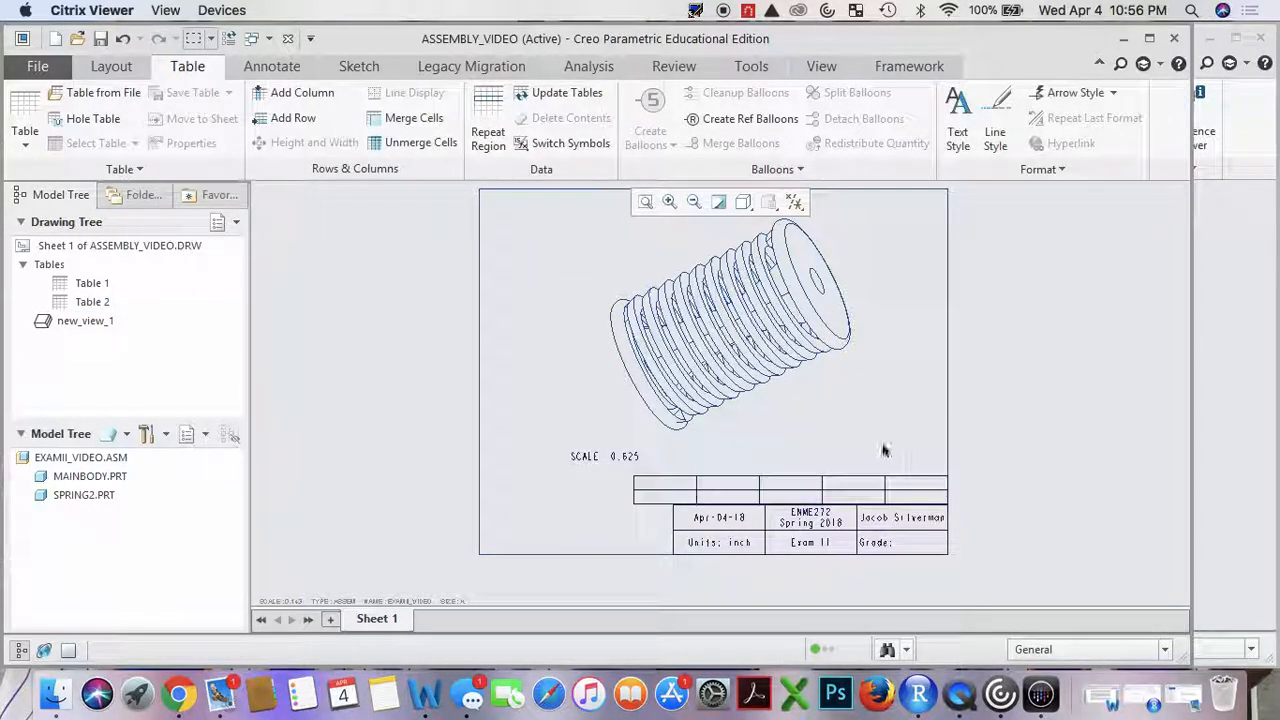
Enter the headings INDEX and PART NO in the first two cells of the new table's lower row.
scroll(849, 478, up, 3)
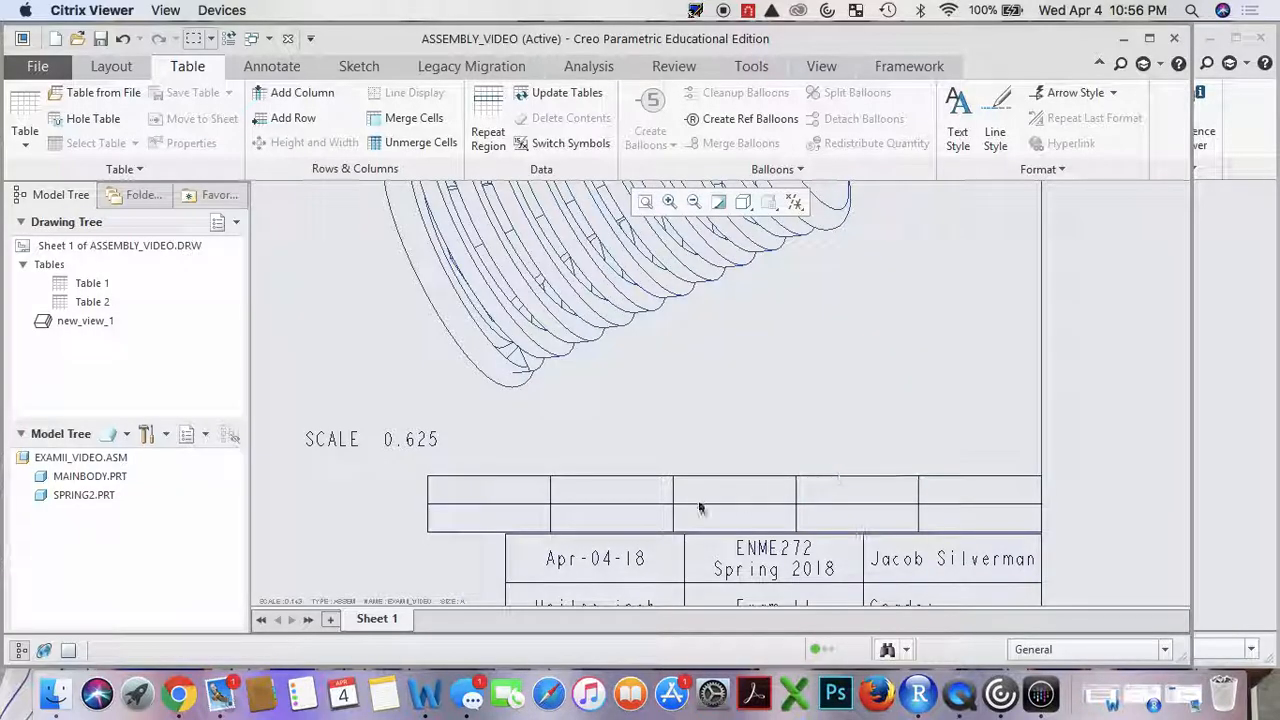
double_click(532, 521)
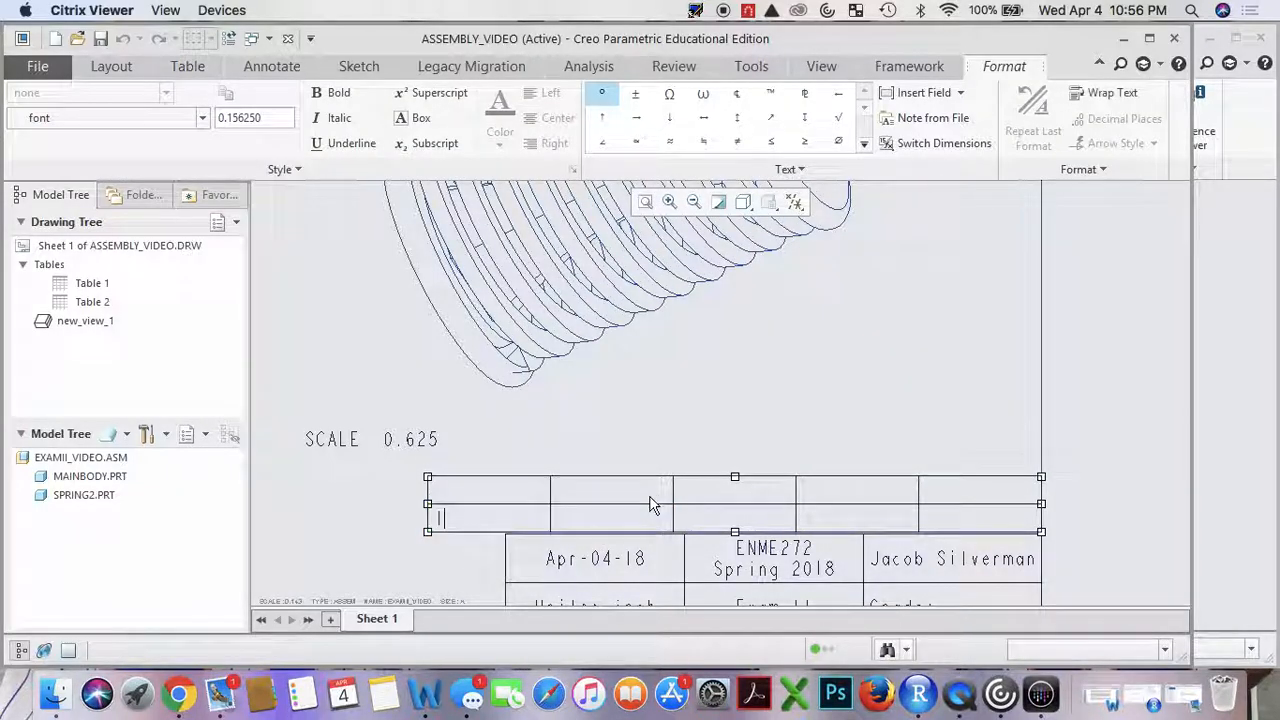
key(BackSpace)
text(NDEX)
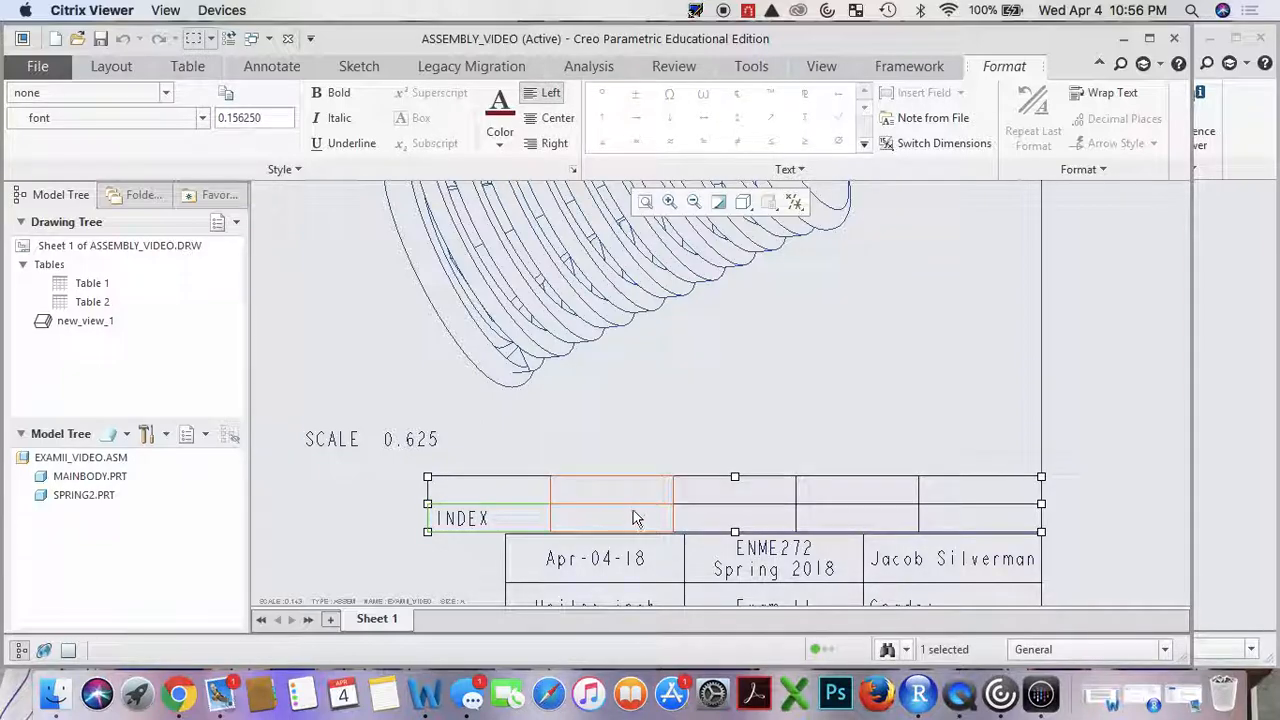
double_click(640, 490)
text(PA)
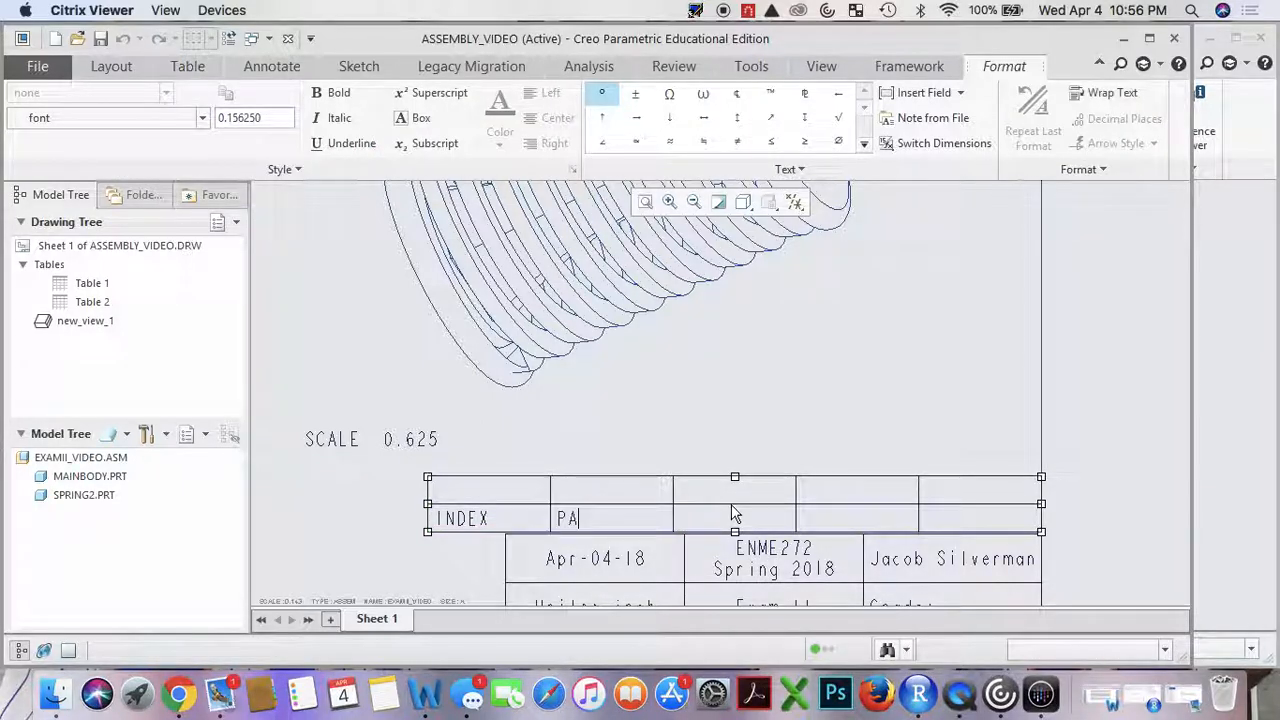
text(RT NO)
click(733, 516)
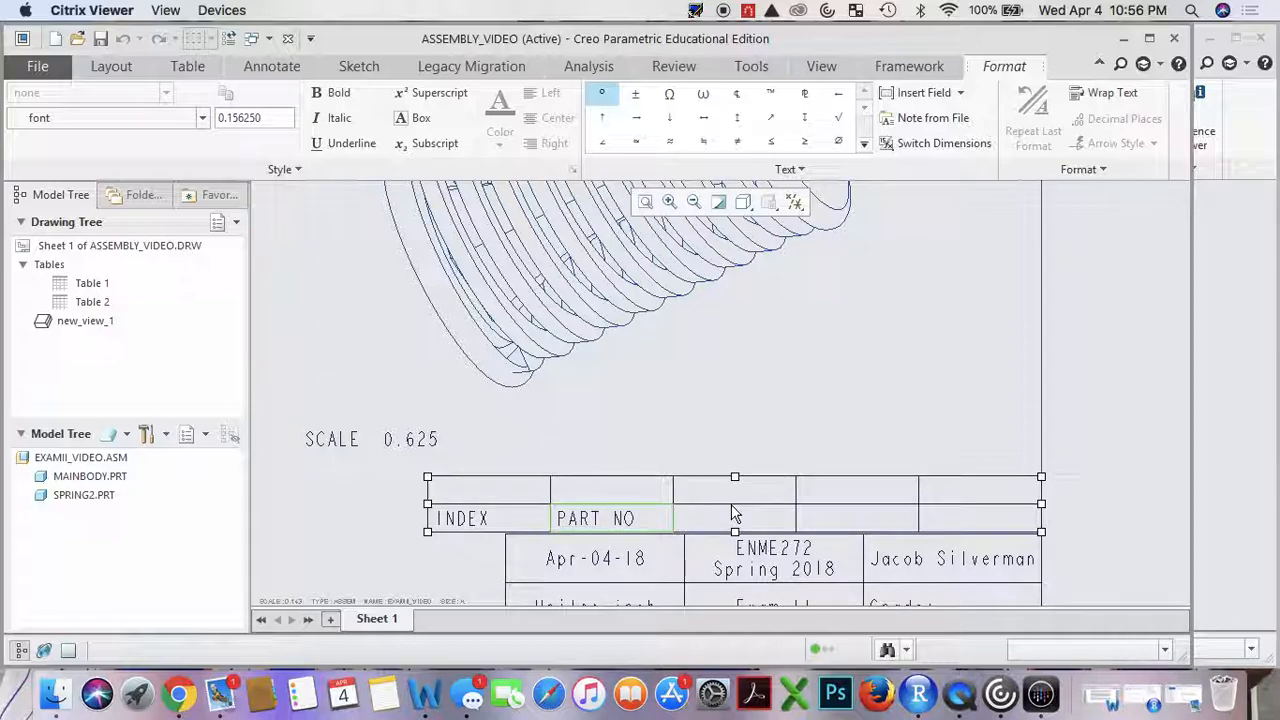
Enter the headings PT NAME, PRICE and QTY in the remaining three cells of the table's lower row.
double_click(760, 522)
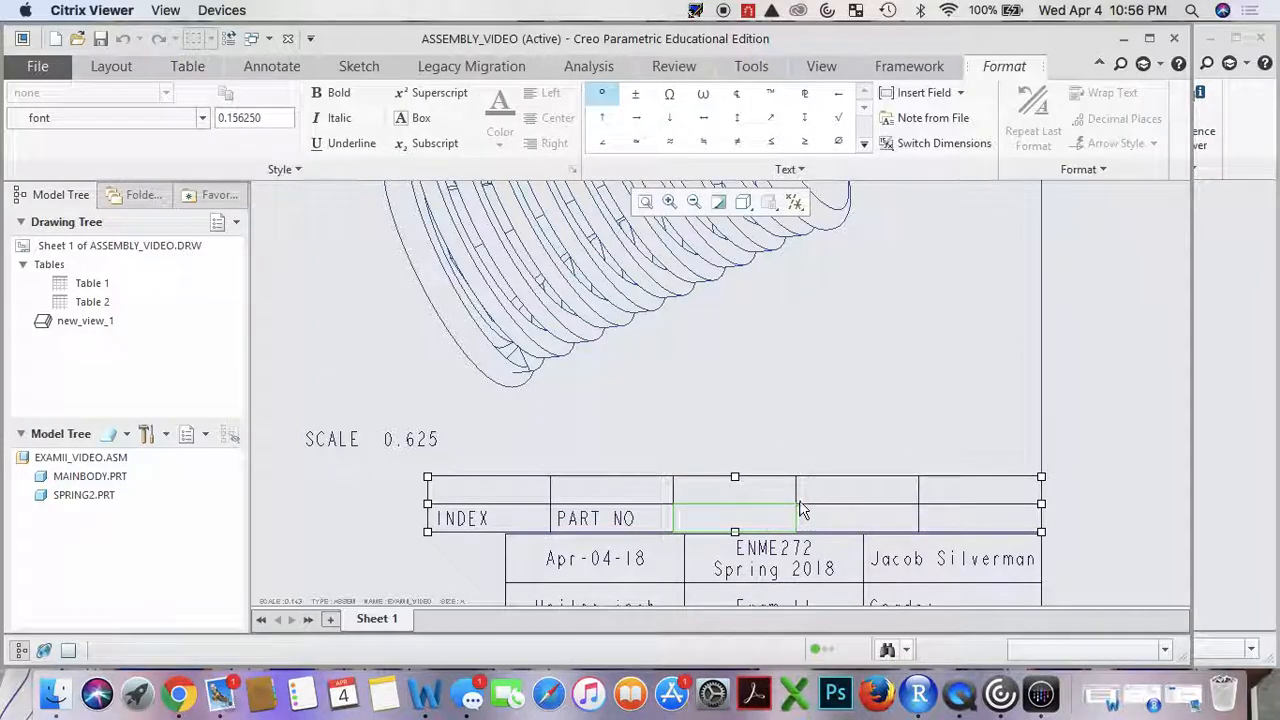
text(PT NAME)
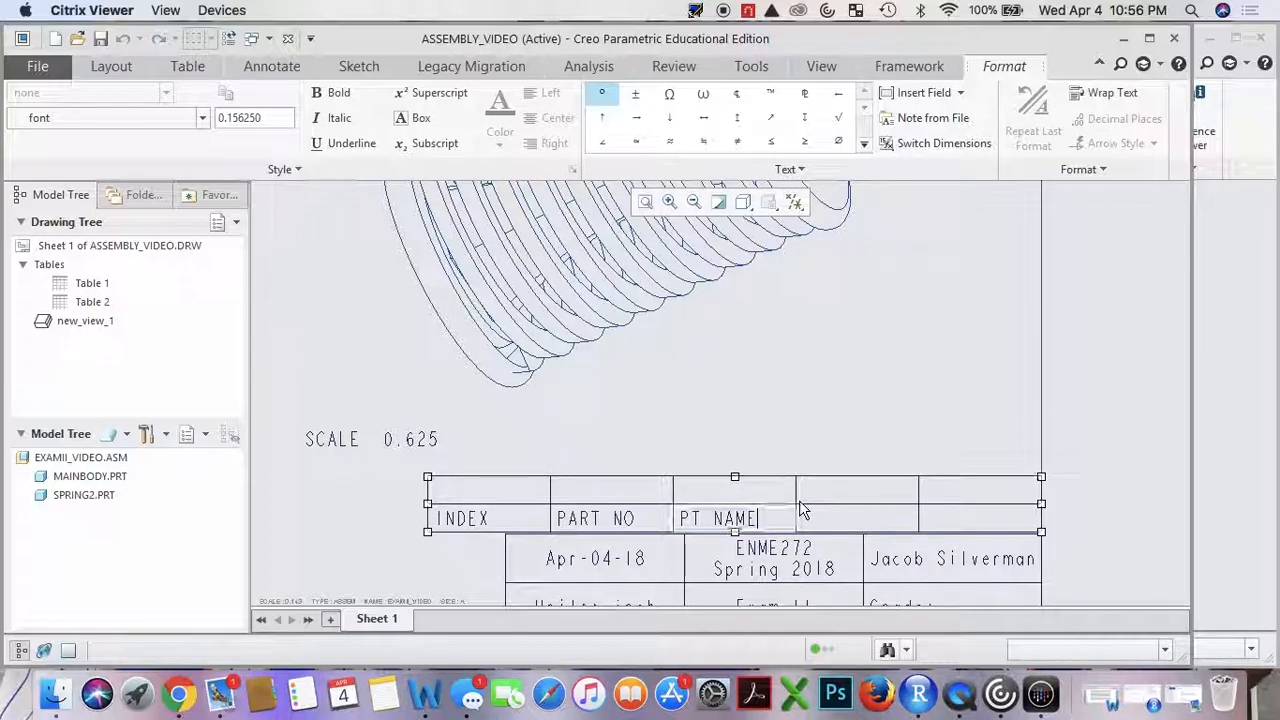
click(799, 502)
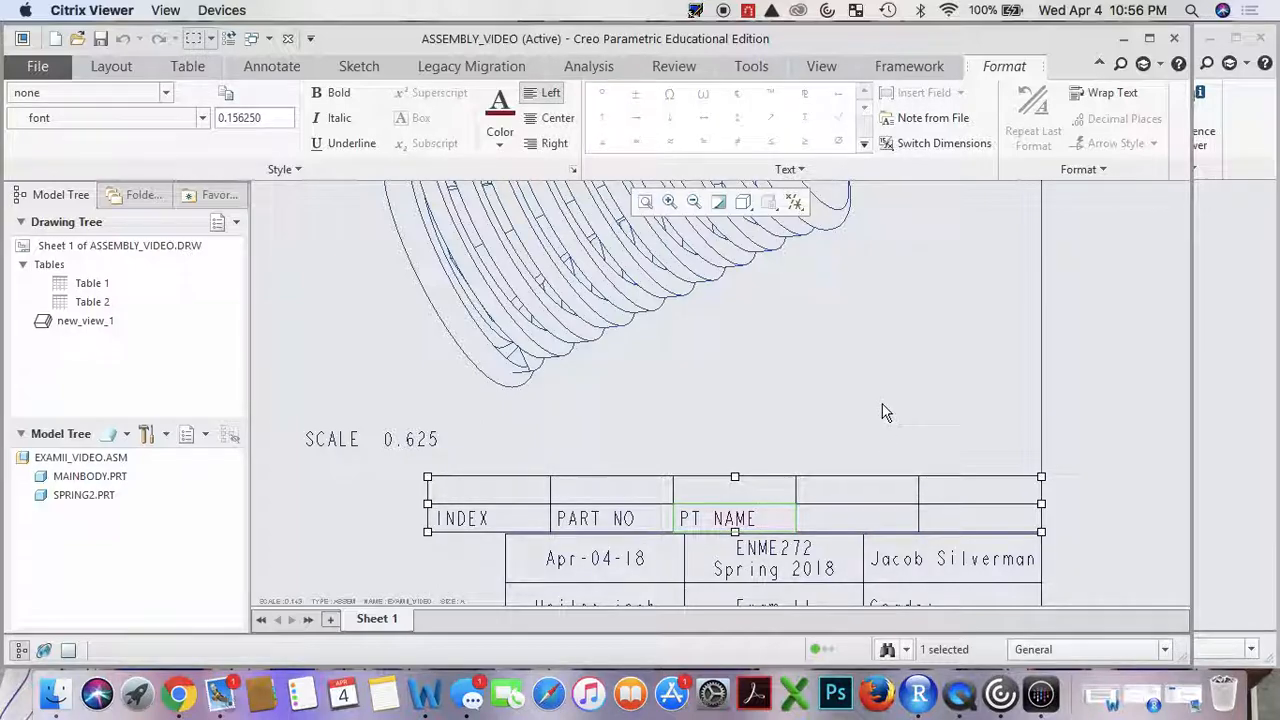
double_click(886, 523)
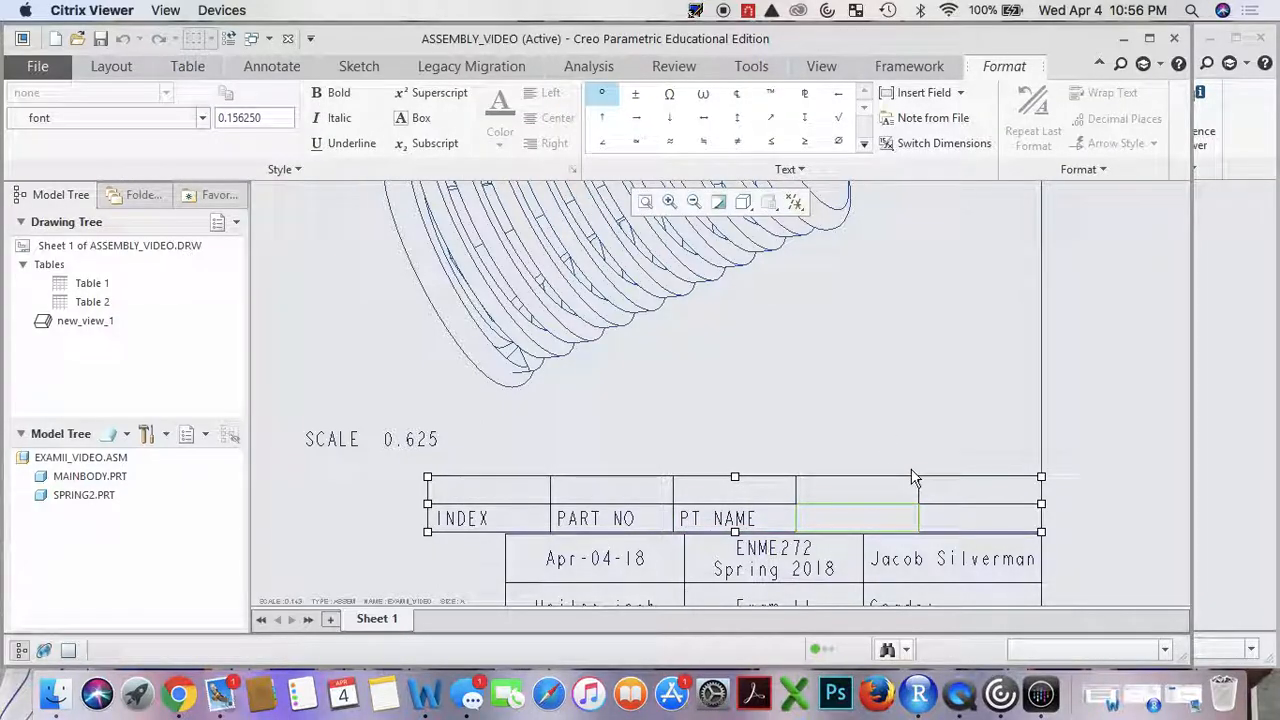
text(PRICE)
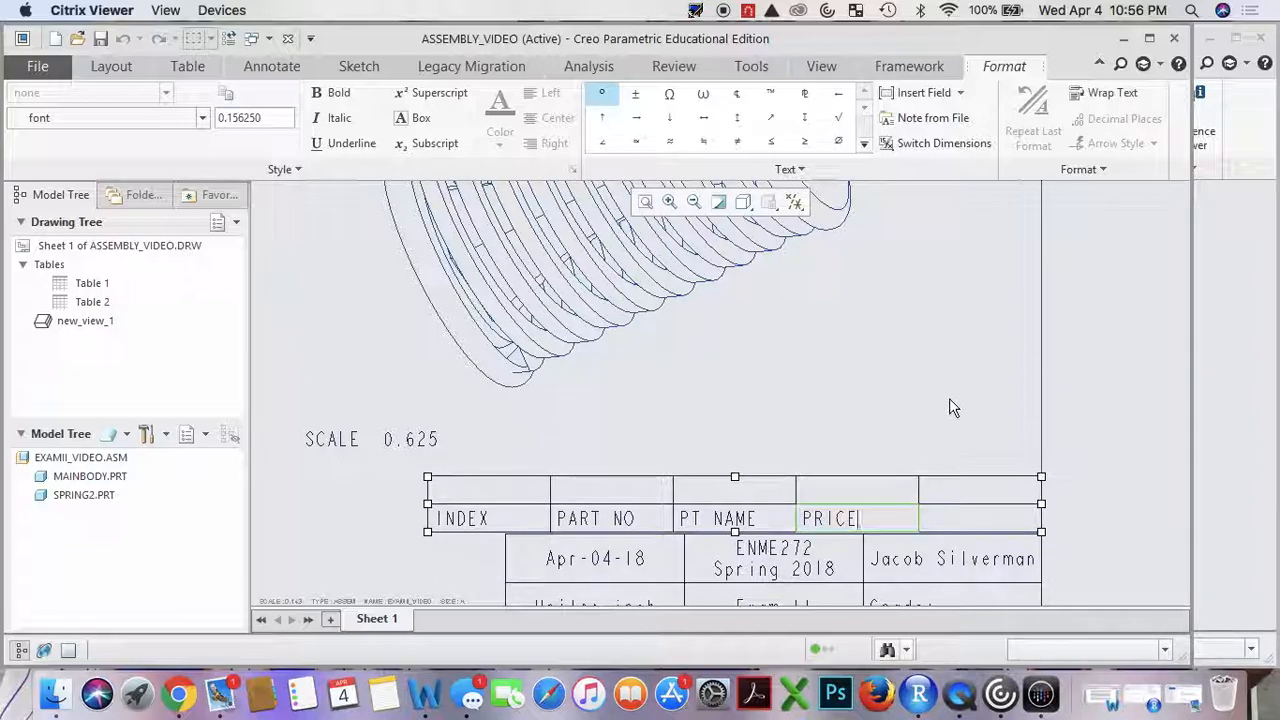
double_click(980, 517)
text(QT)
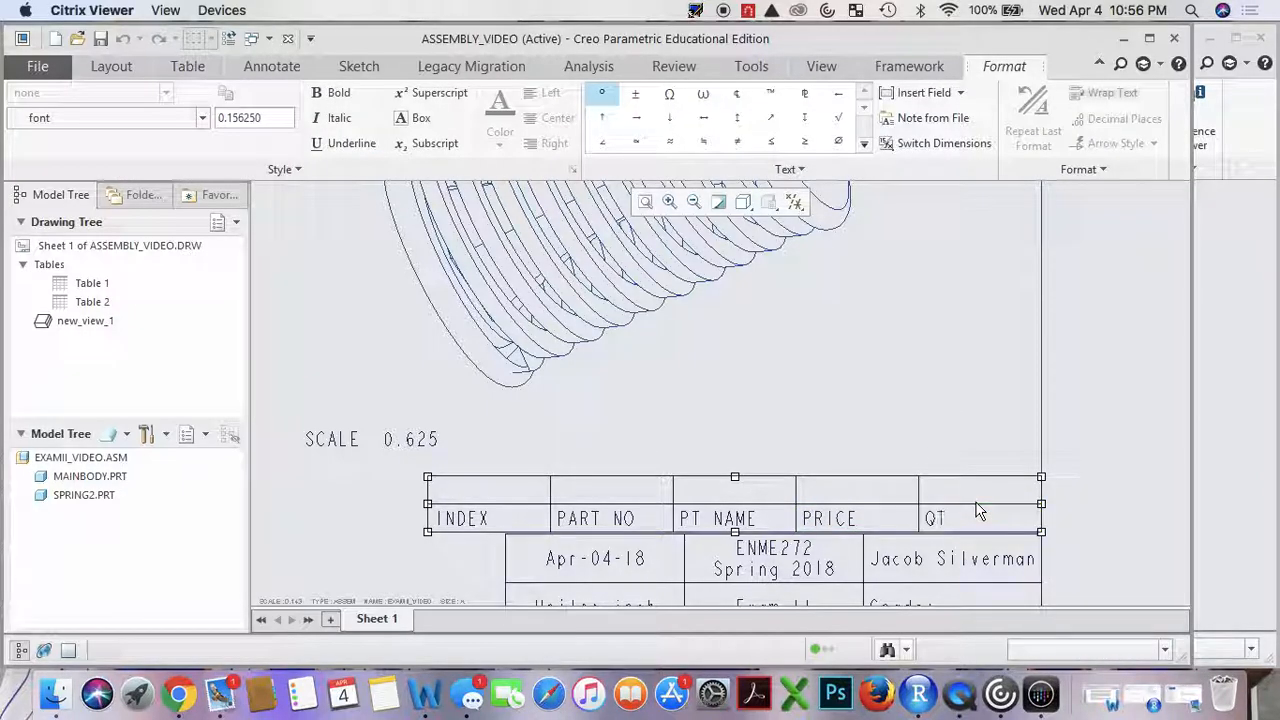
text(Y)
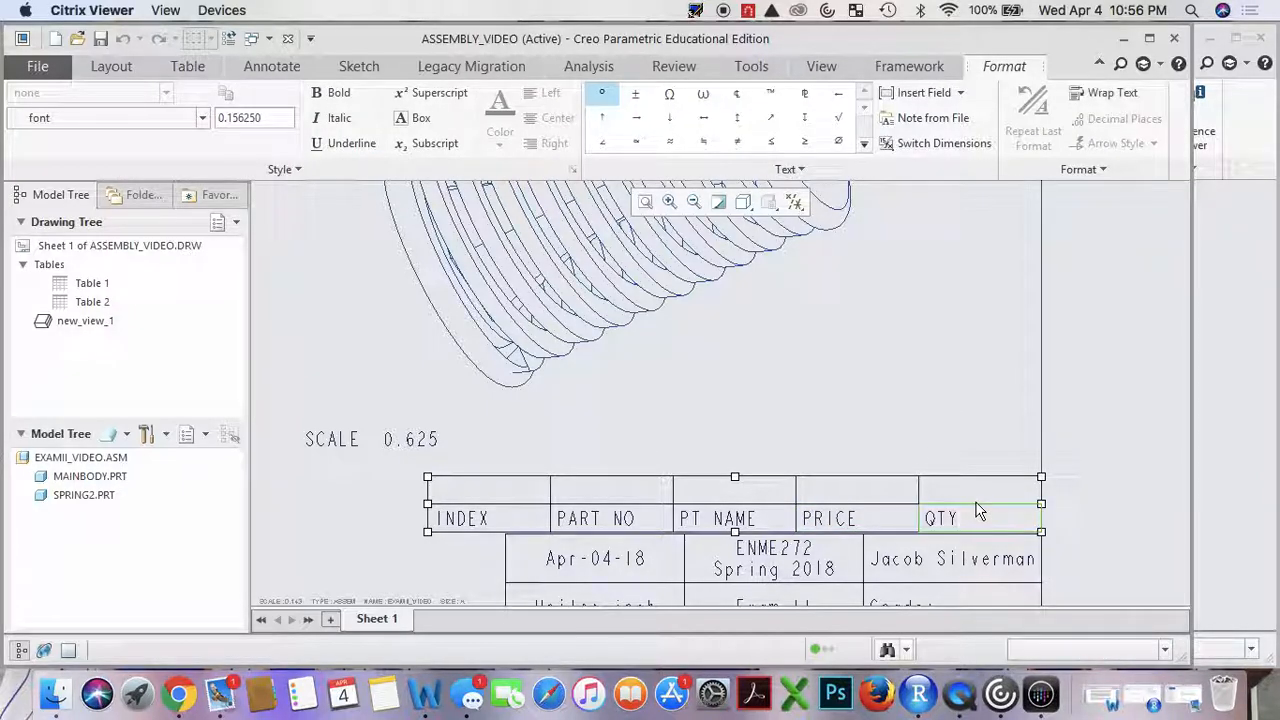
click(912, 393)
Centre the text horizontally in all five heading cells, from QTY across to INDEX.
click(558, 119)
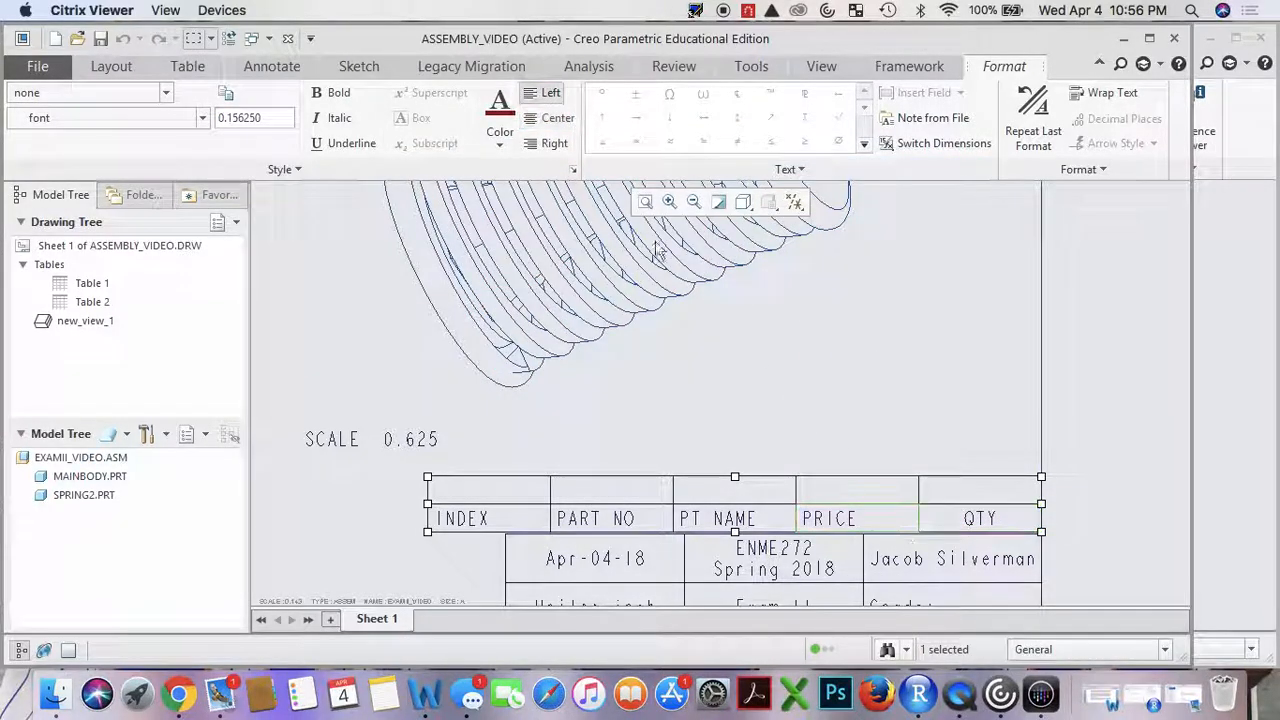
click(558, 118)
click(718, 518)
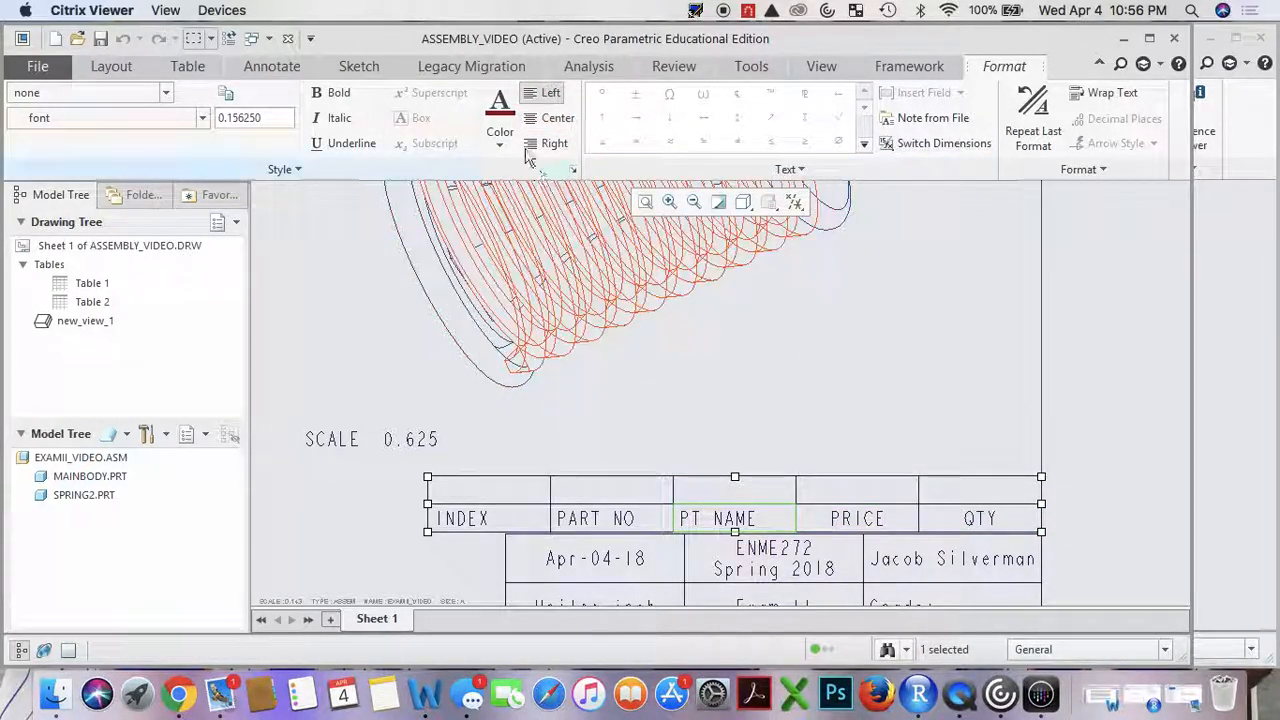
click(557, 118)
click(610, 518)
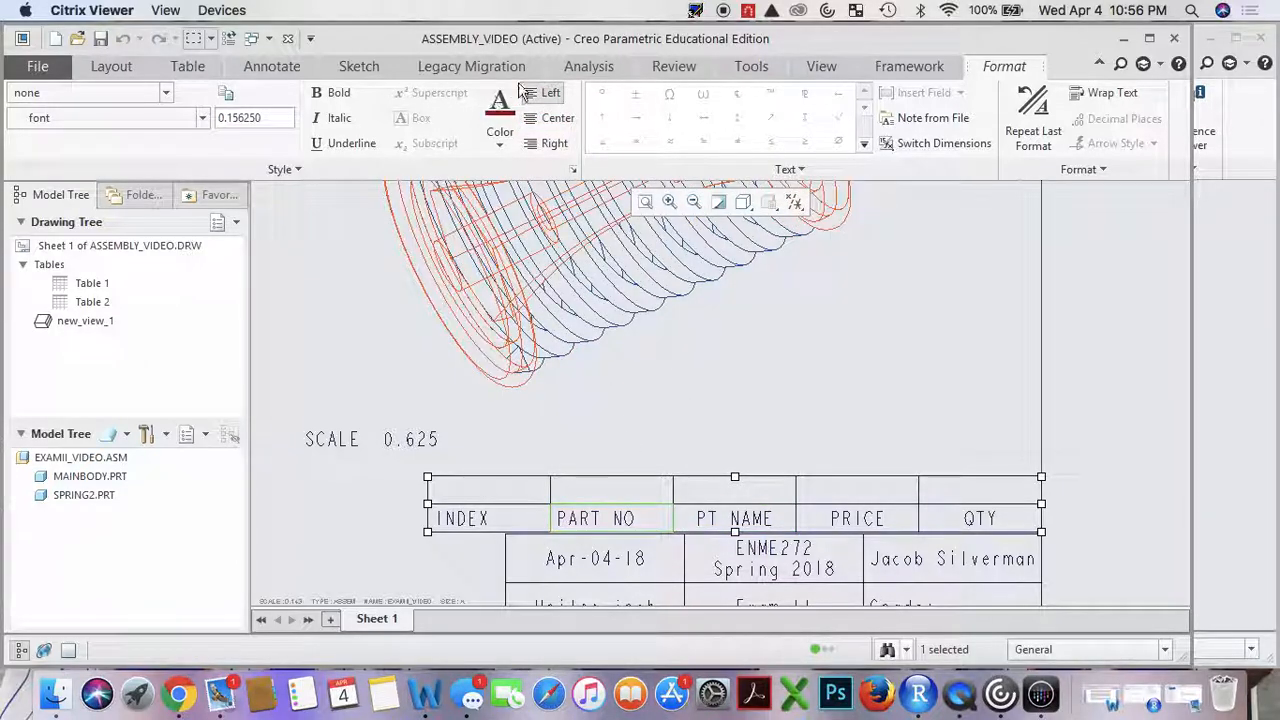
click(557, 118)
click(535, 515)
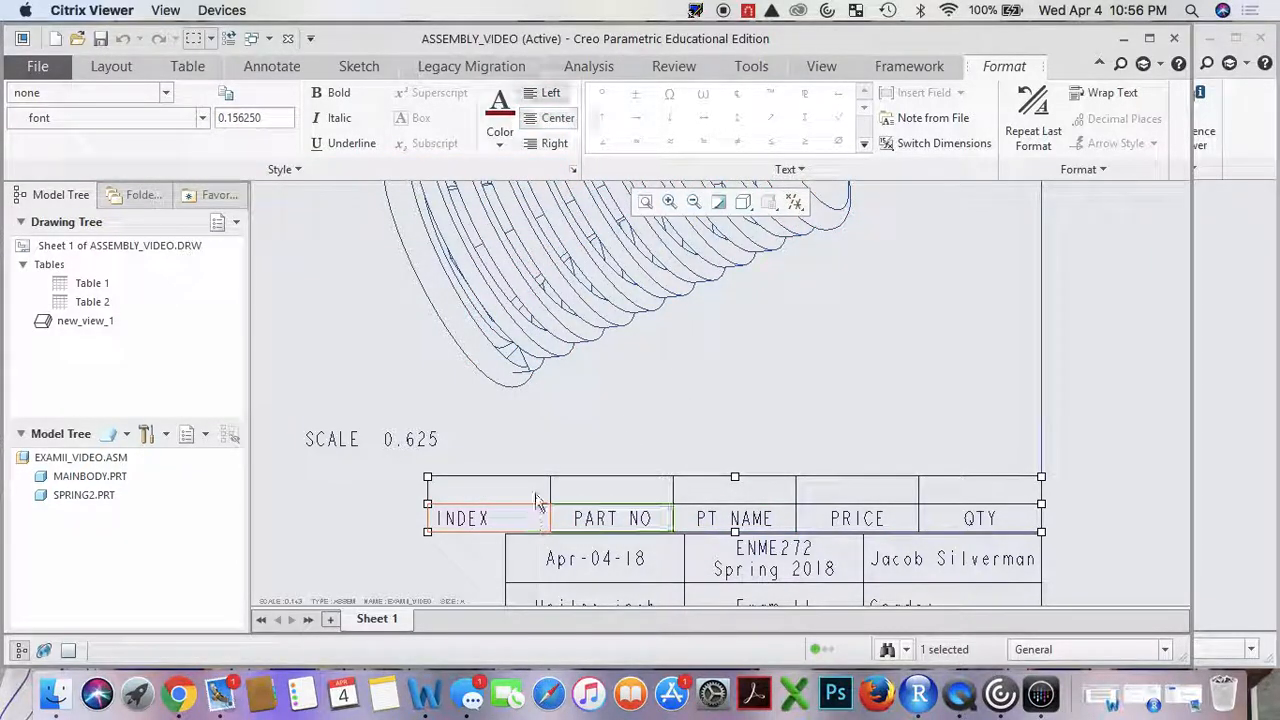
click(549, 118)
click(885, 492)
click(873, 447)
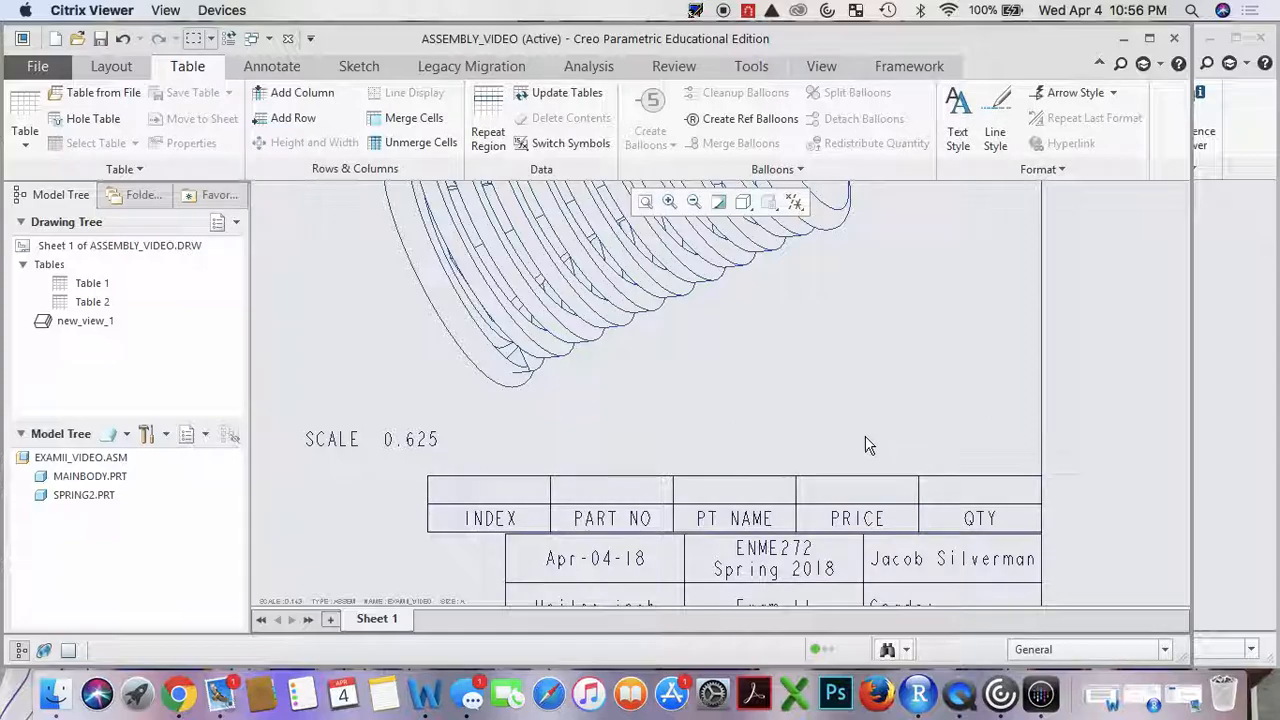
Add a simple repeat region across the table's empty upper row, from the cell above INDEX to the one above QTY.
click(497, 123)
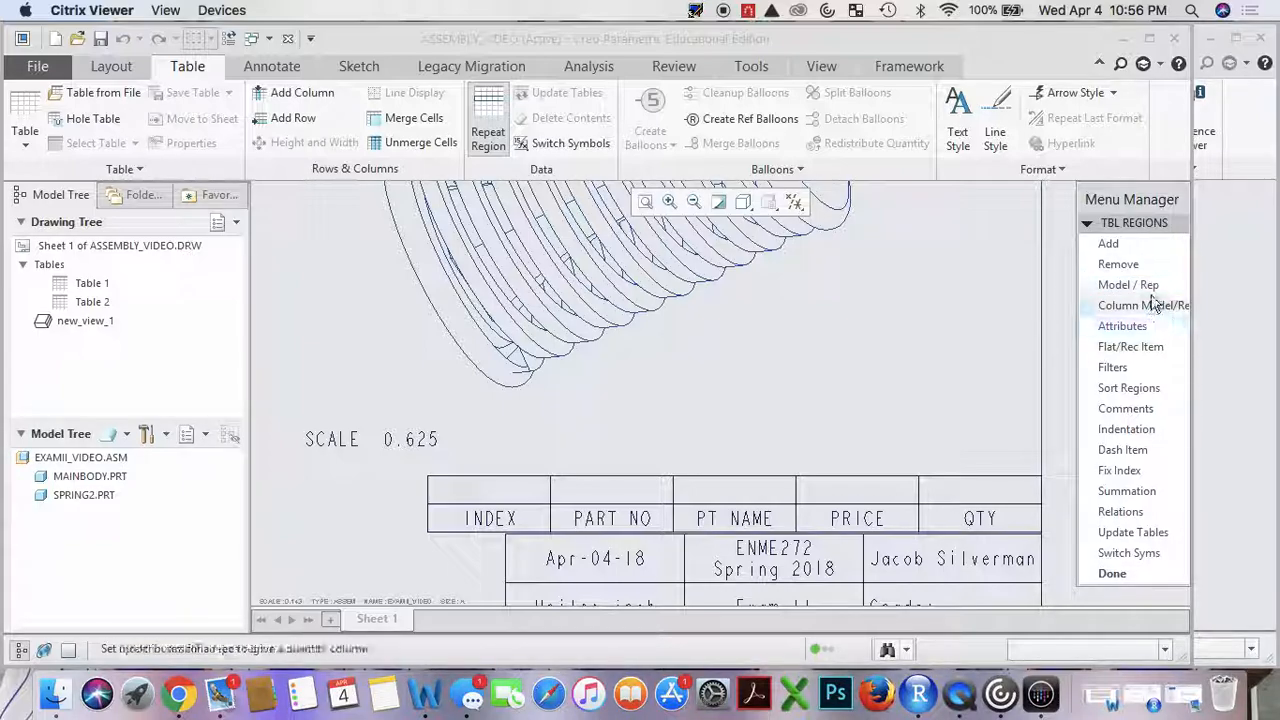
click(1133, 247)
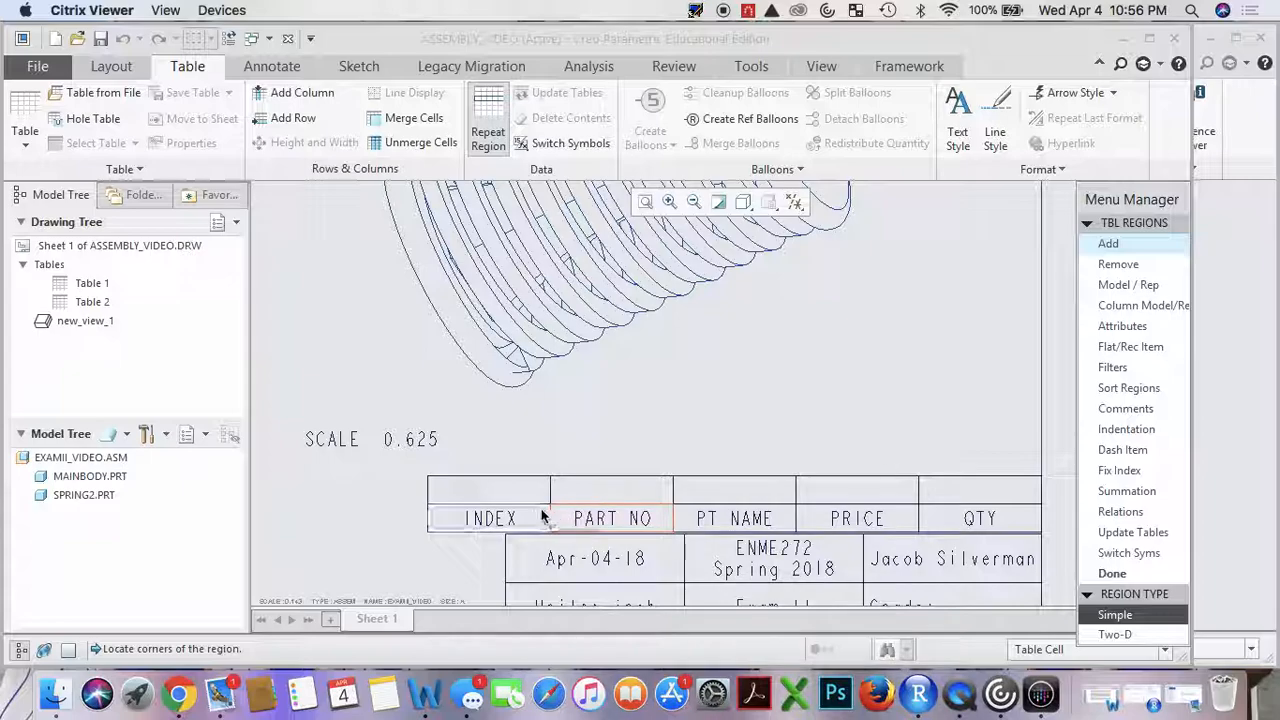
click(516, 489)
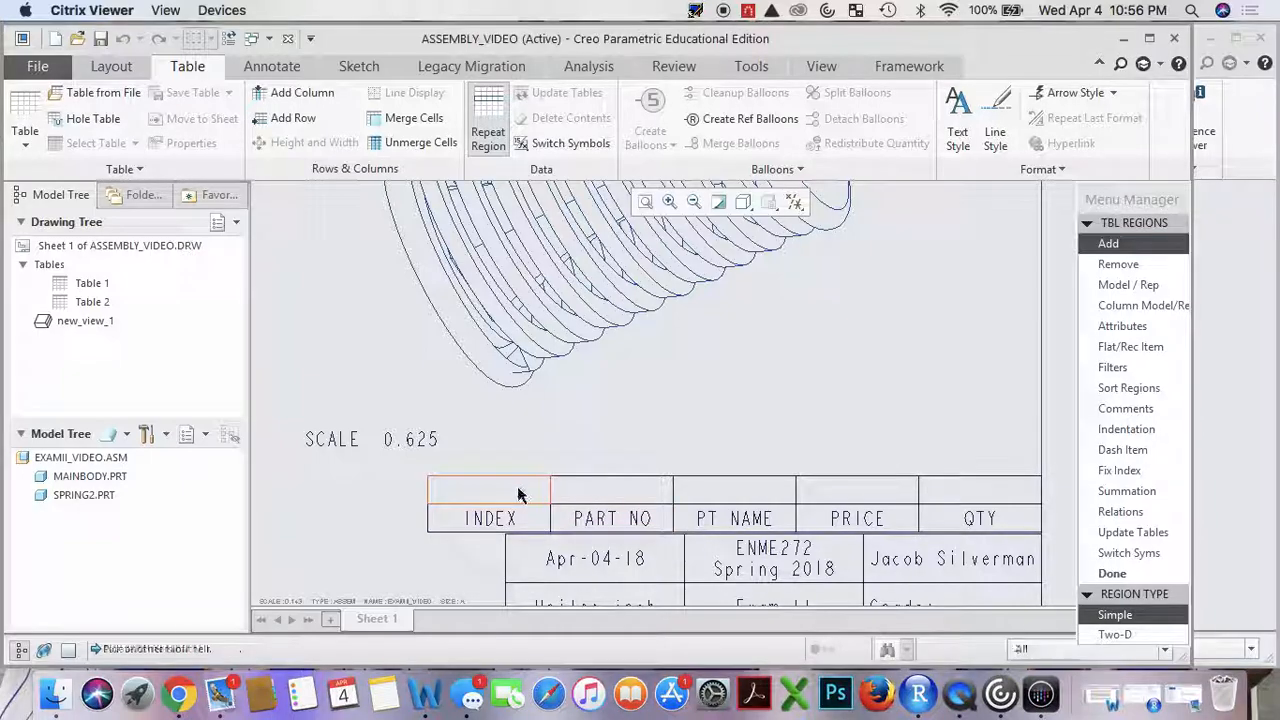
click(993, 490)
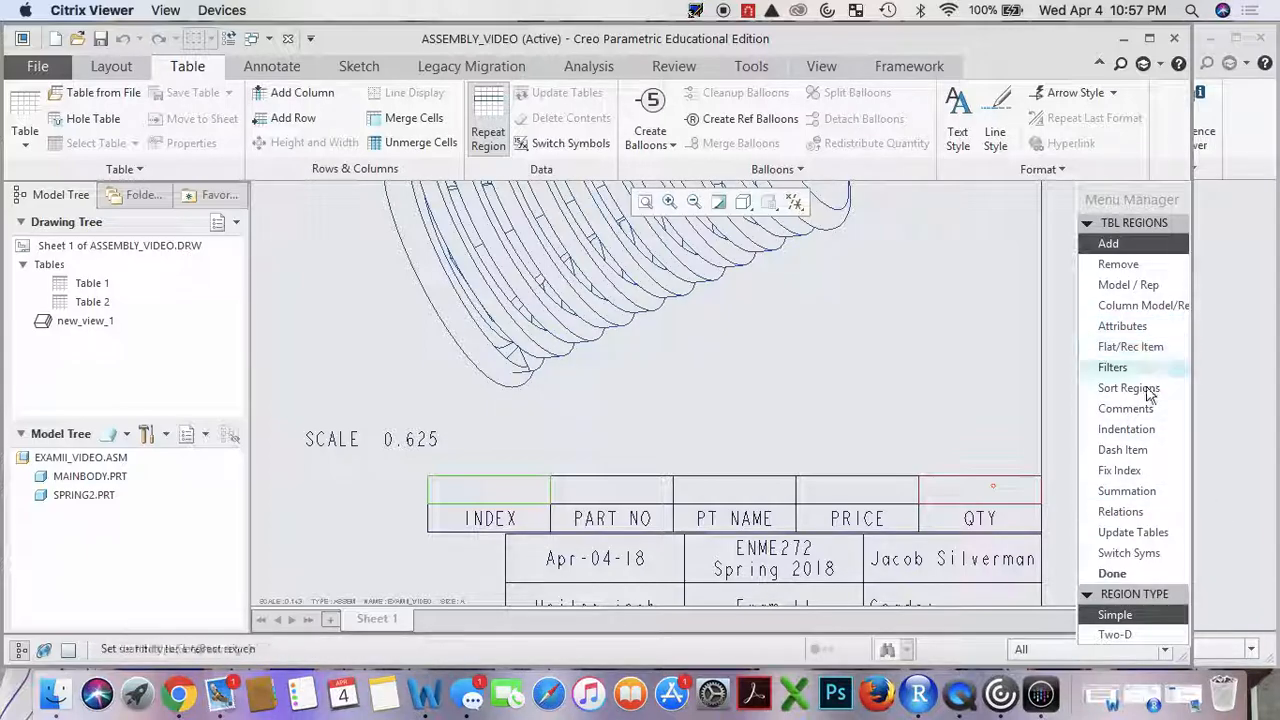
Set the attributes of the repeat region above the headings to No Duplicates and Flat.
click(1124, 328)
click(1124, 328)
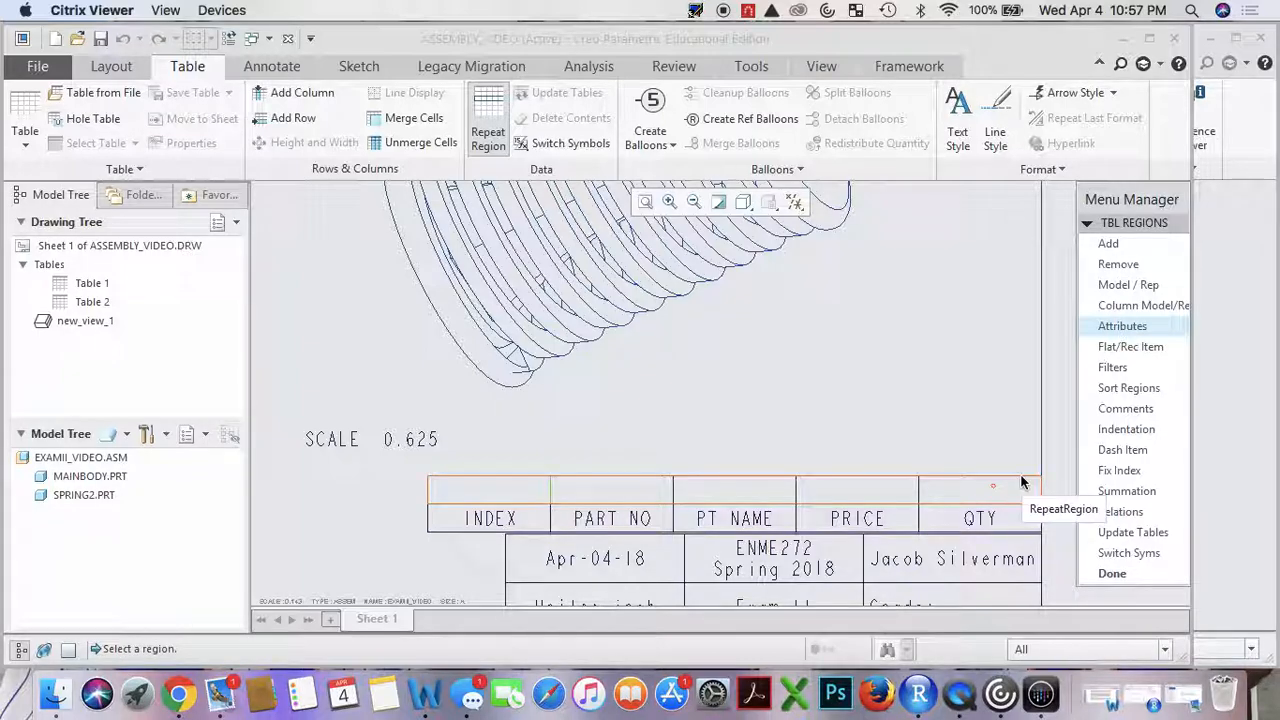
click(1022, 483)
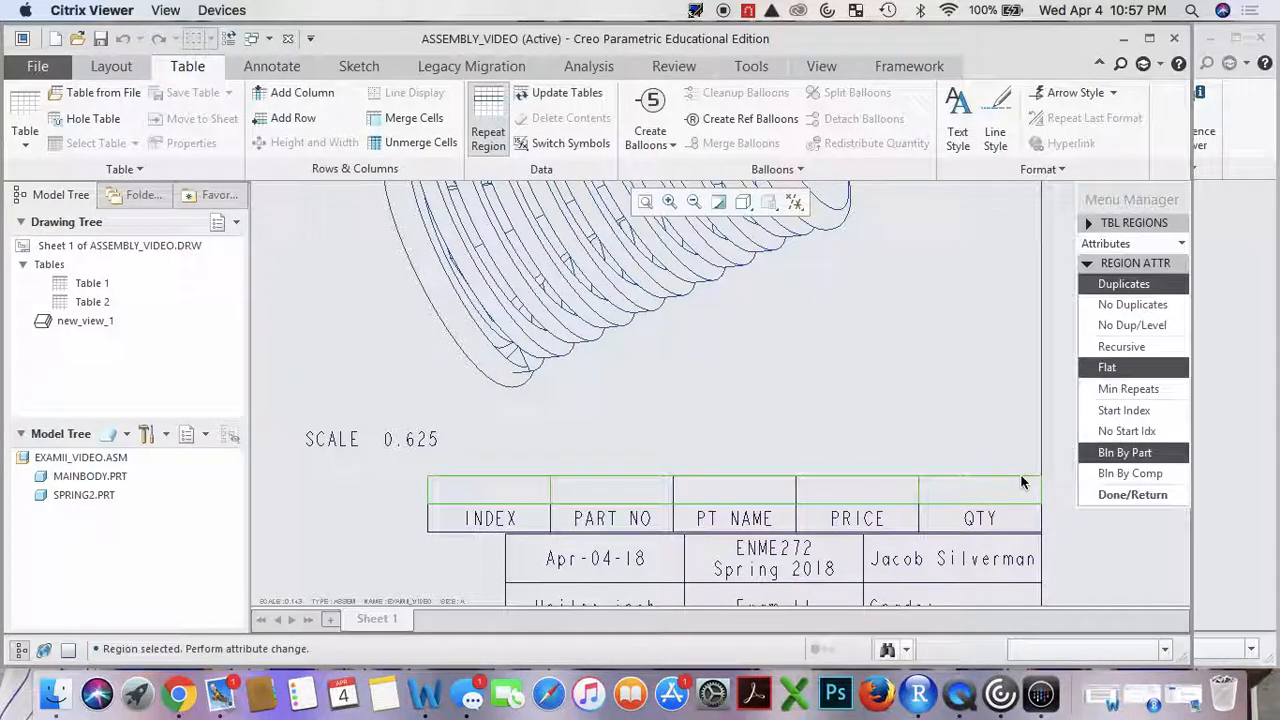
click(1140, 304)
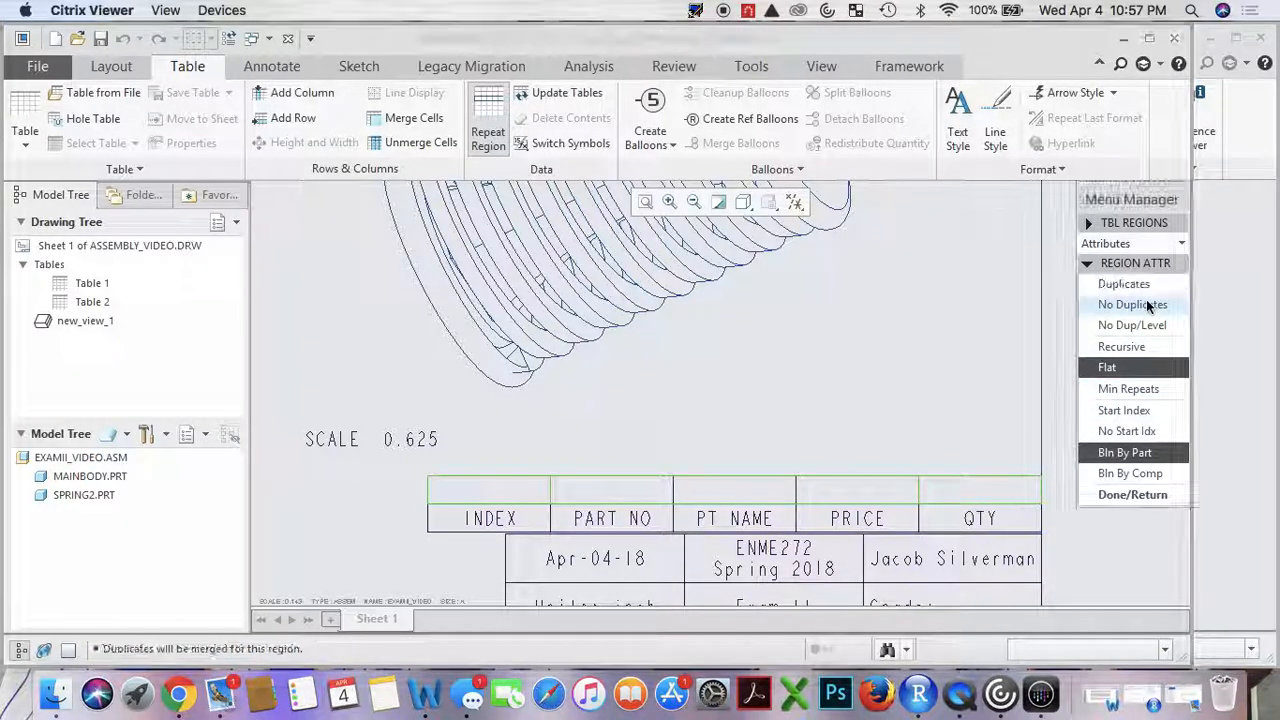
click(1155, 370)
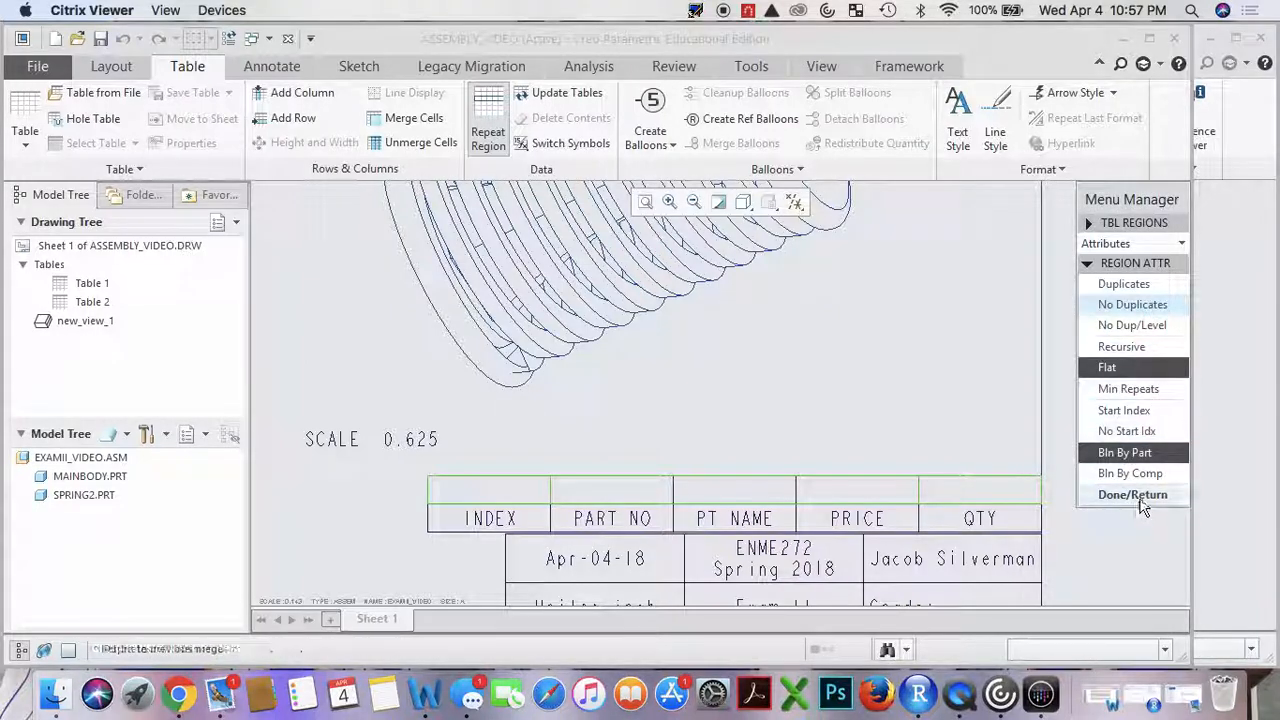
click(1135, 495)
click(1128, 573)
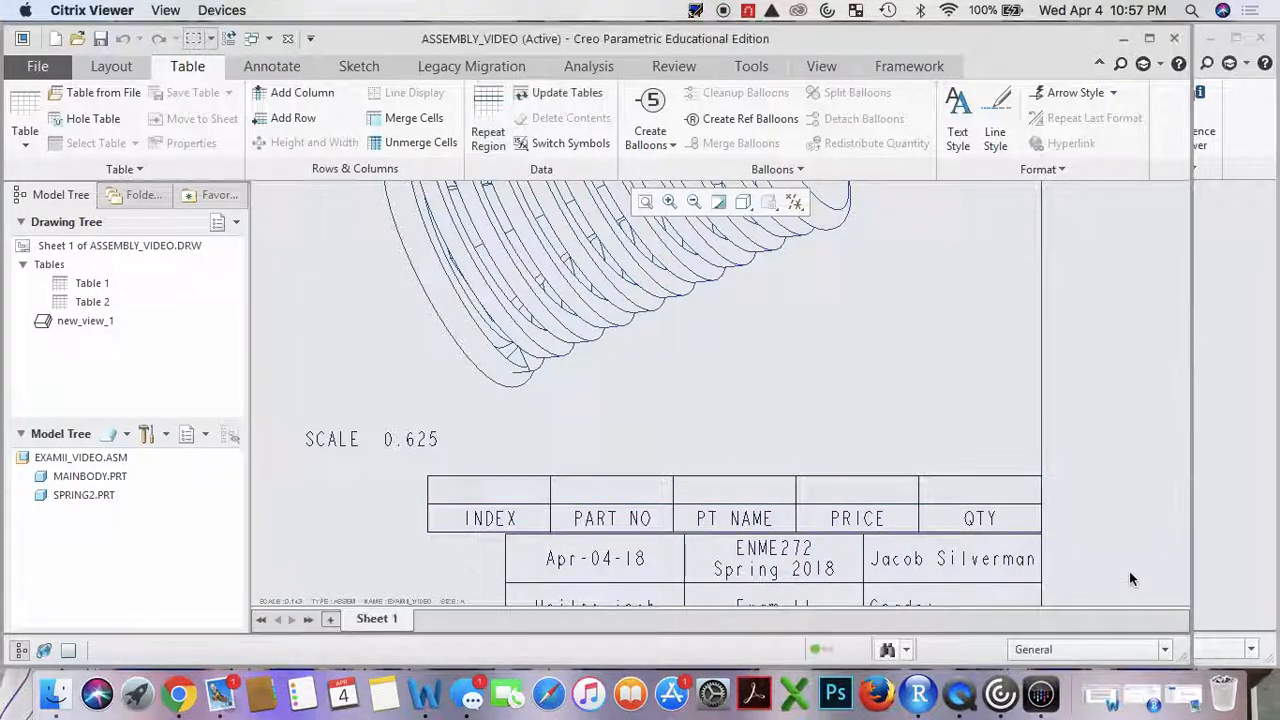
right_click(512, 495)
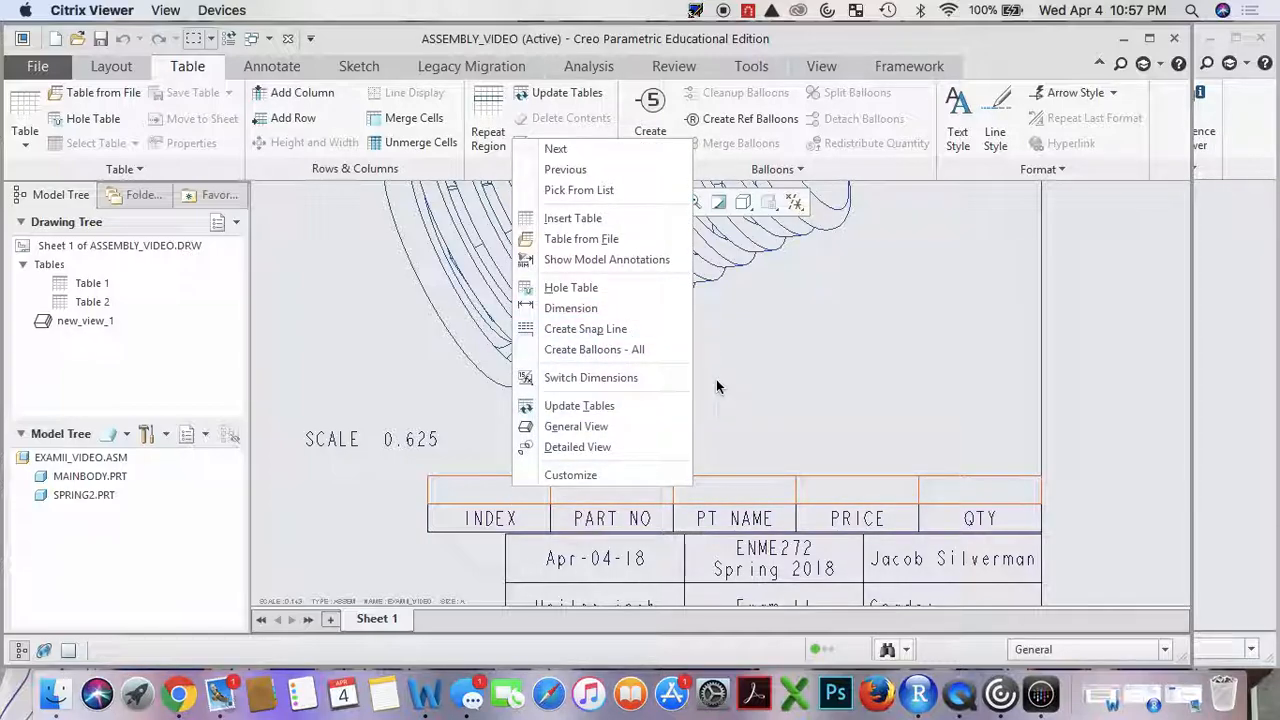
click(696, 404)
click(544, 464)
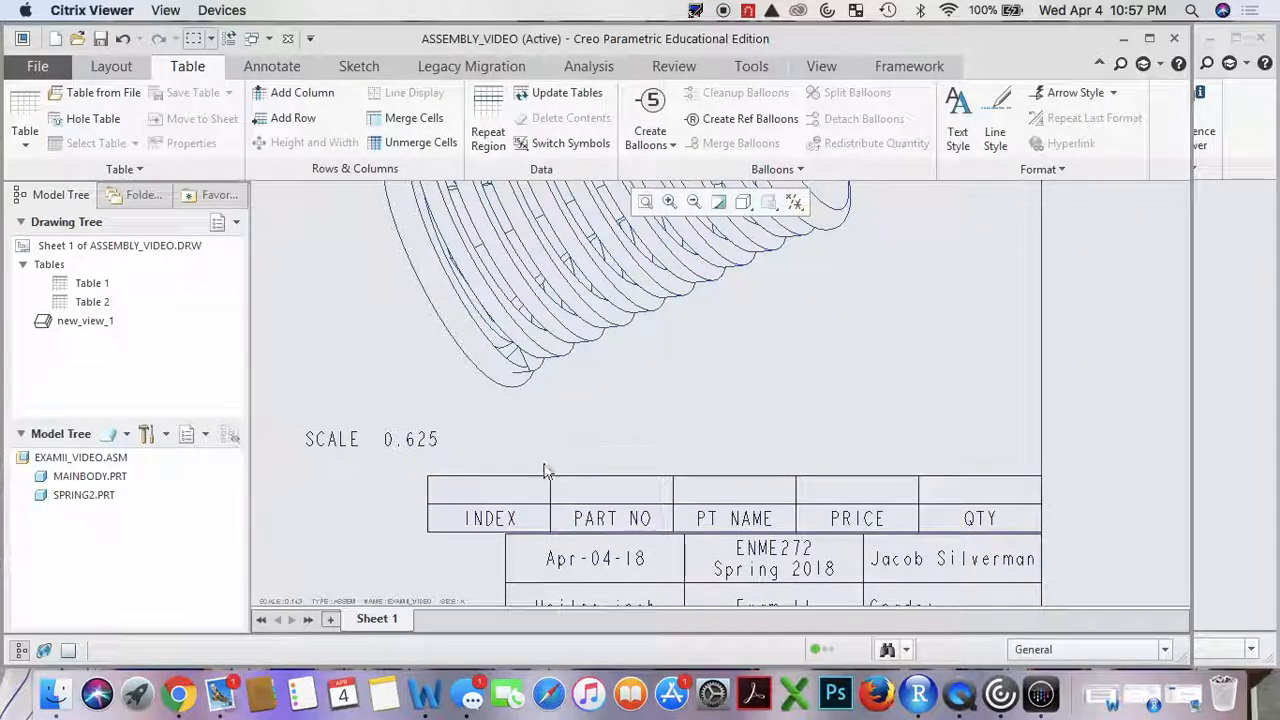
Assign the report parameter rpt.index to the repeat region cell above INDEX.
click(512, 495)
right_click(517, 494)
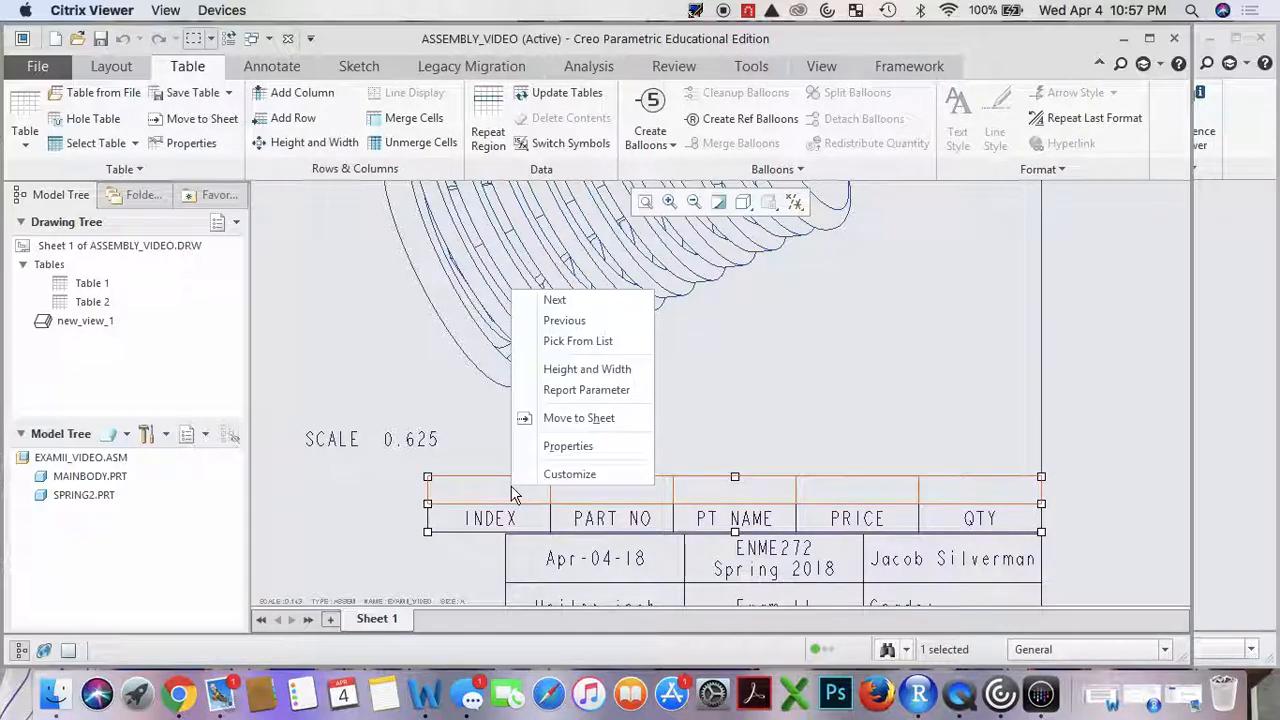
click(586, 390)
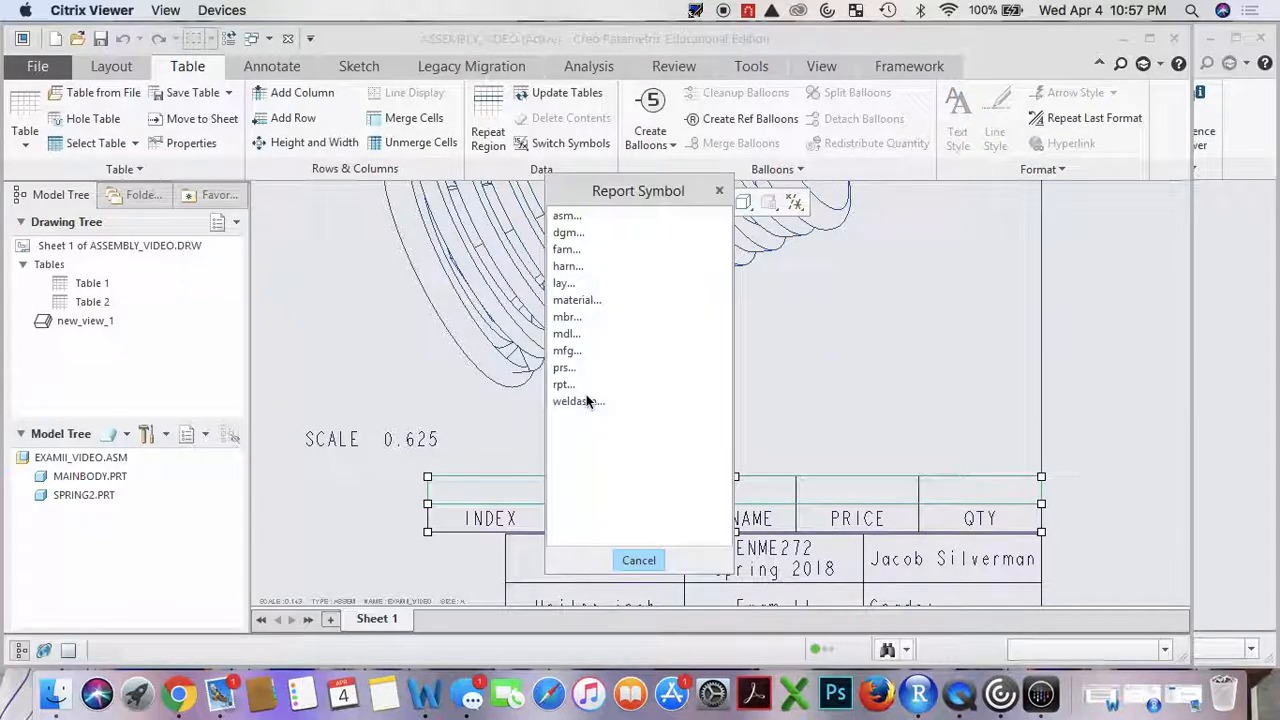
click(565, 216)
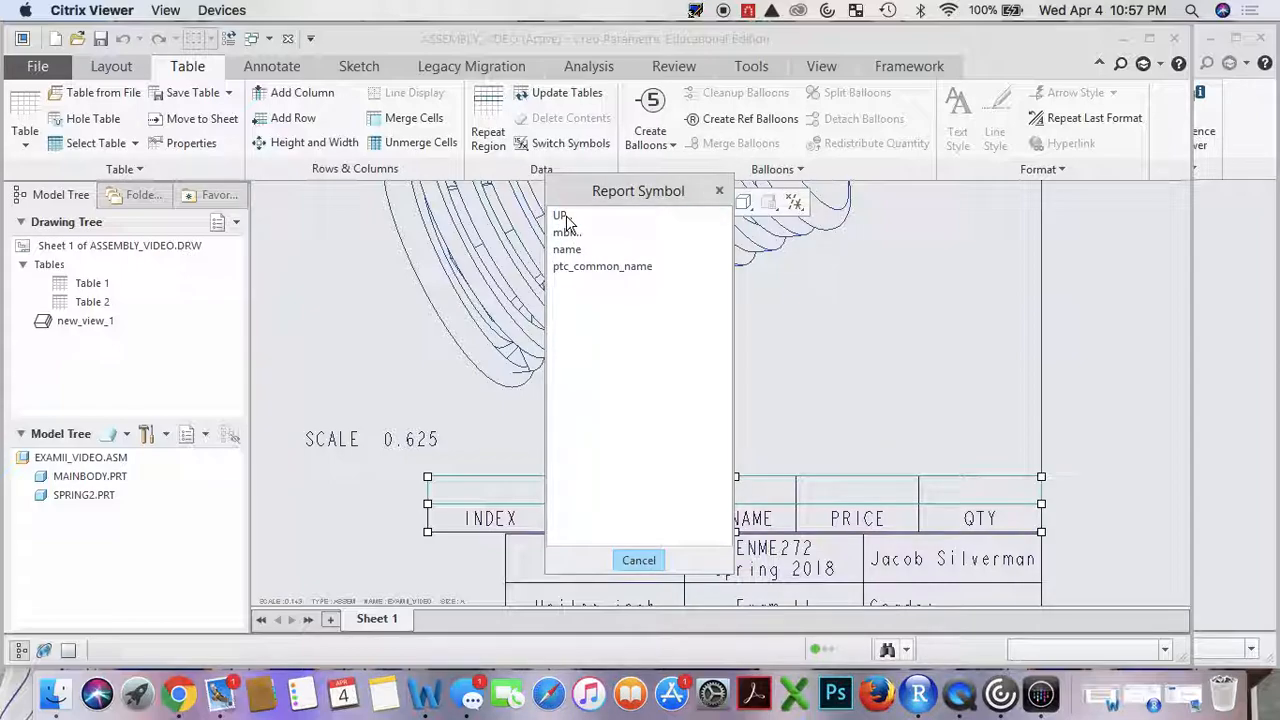
click(720, 192)
right_click(513, 485)
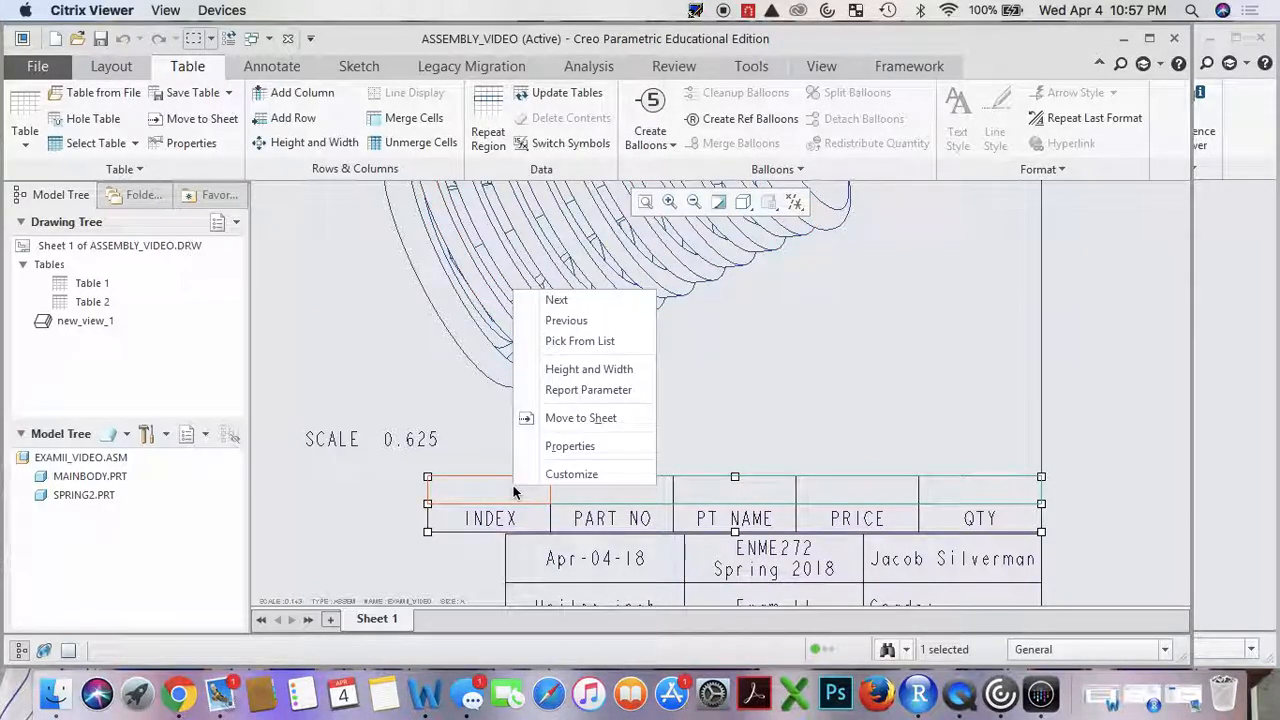
click(583, 389)
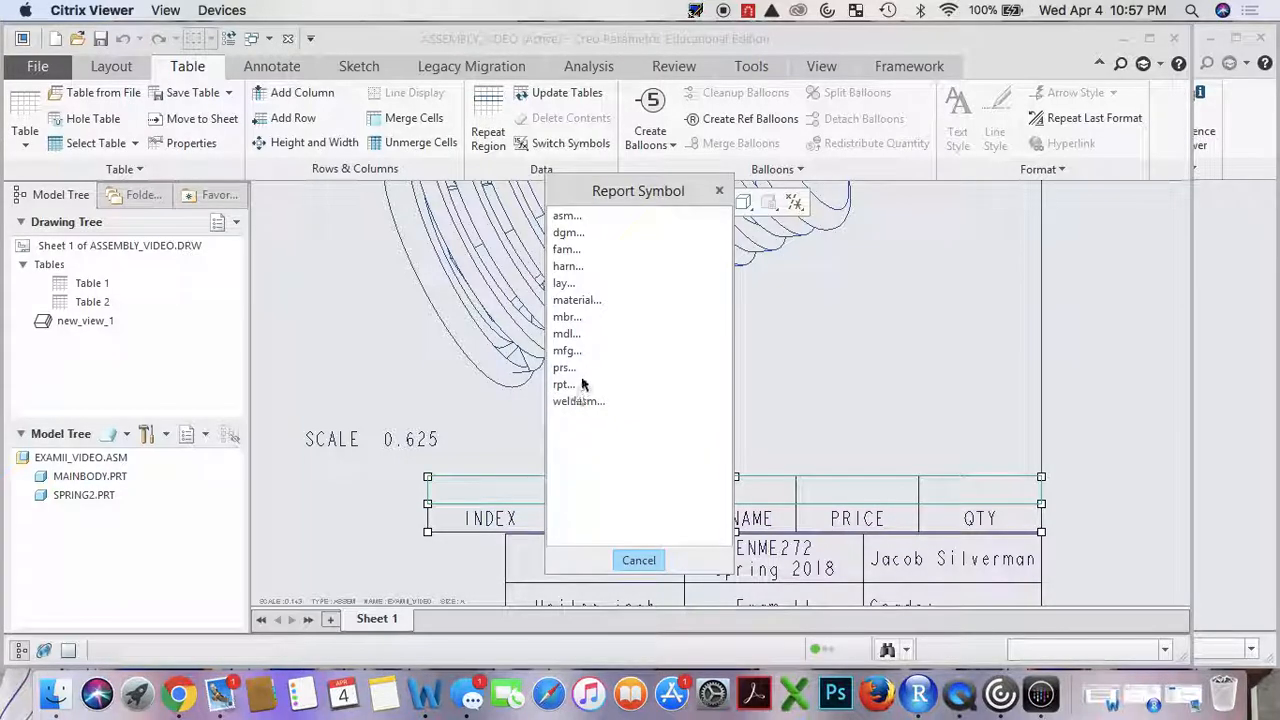
click(568, 386)
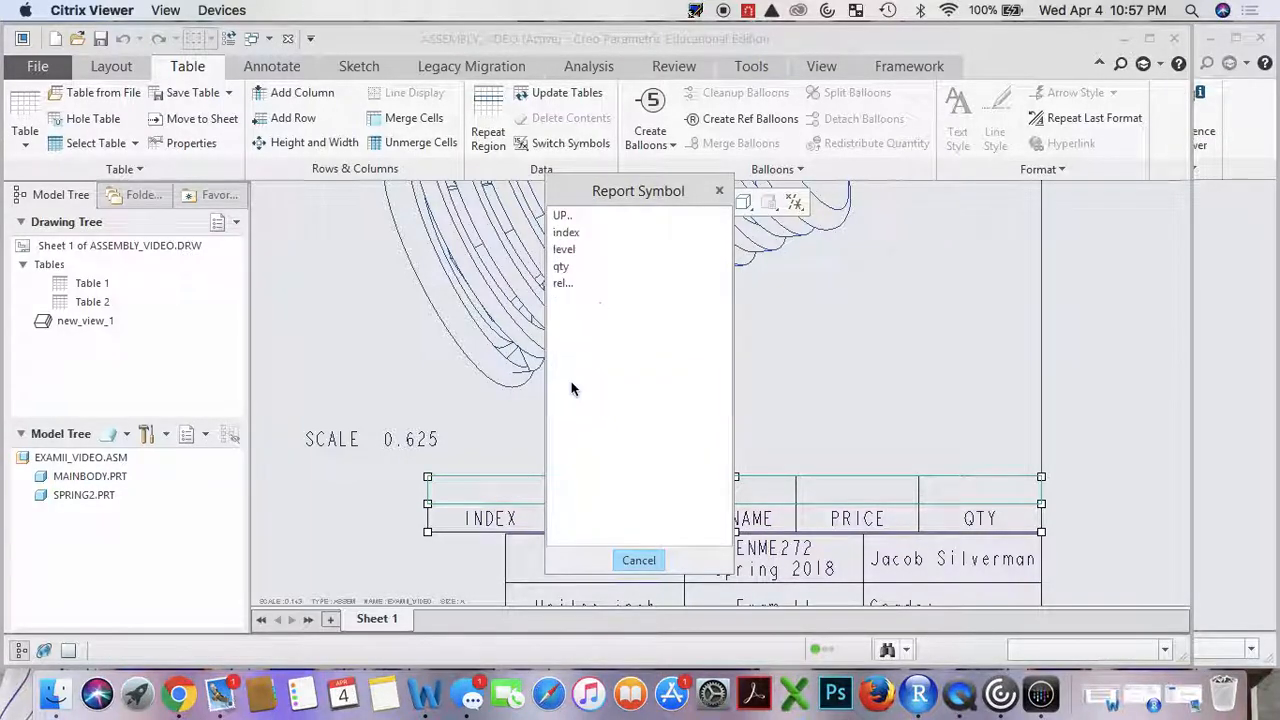
click(578, 231)
Assign the user-defined report parameter asm.mbr.PT_NAME to the repeat region cell above PART NO.
right_click(622, 496)
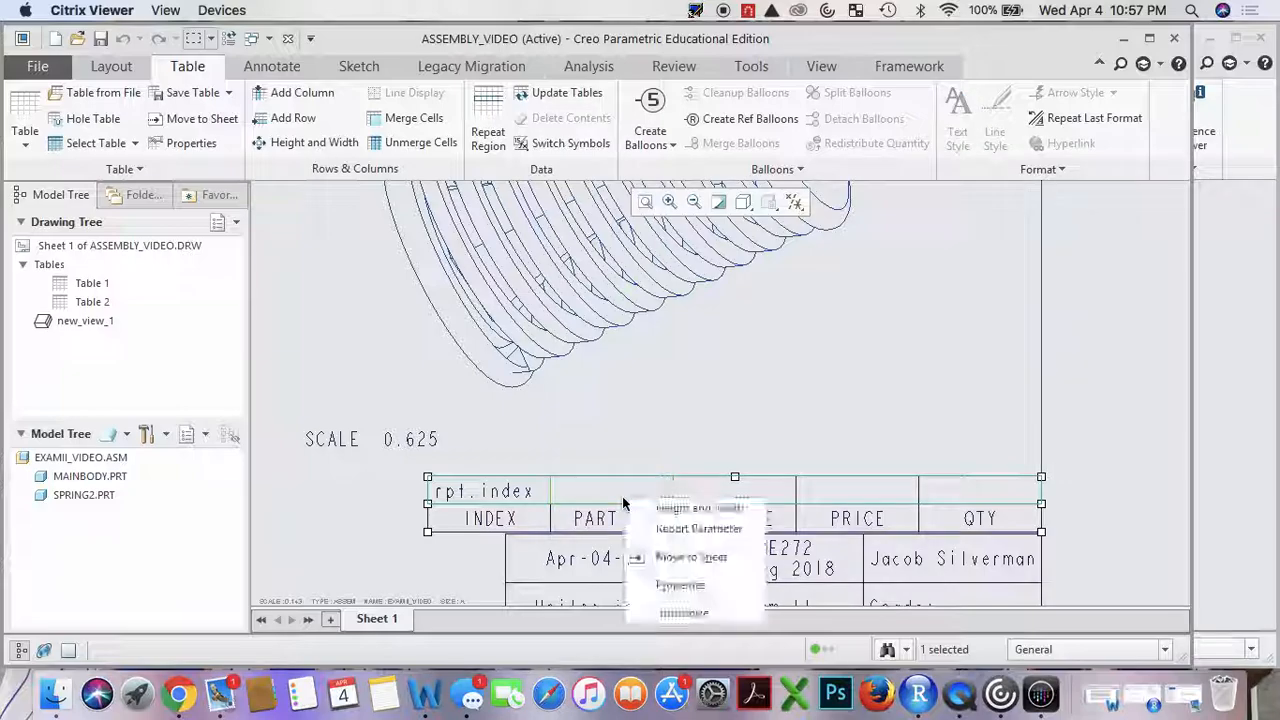
click(666, 527)
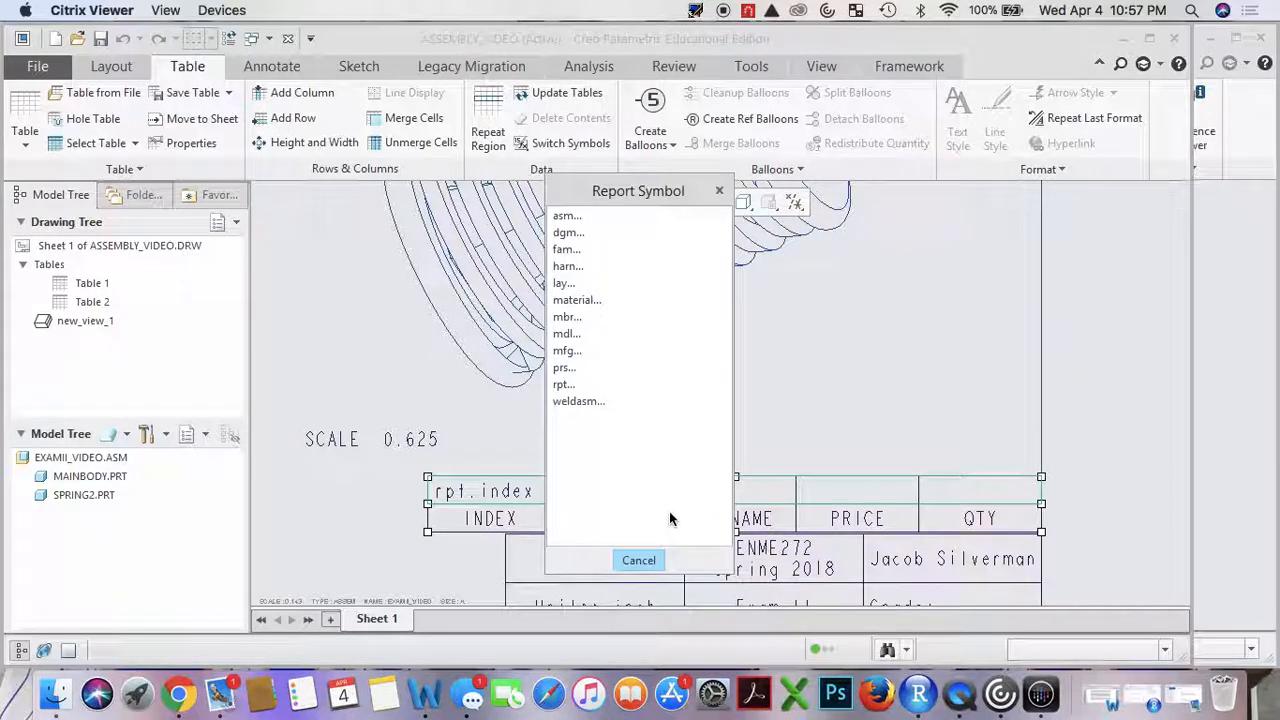
click(568, 216)
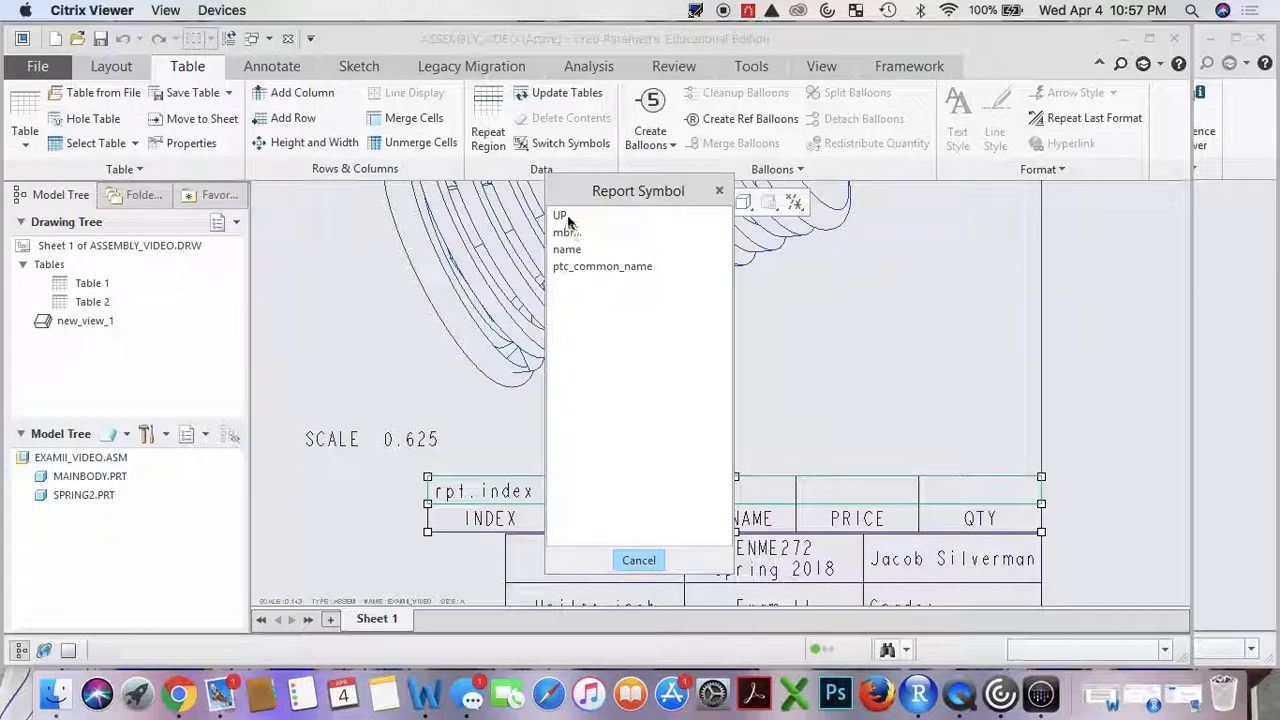
click(568, 234)
click(570, 236)
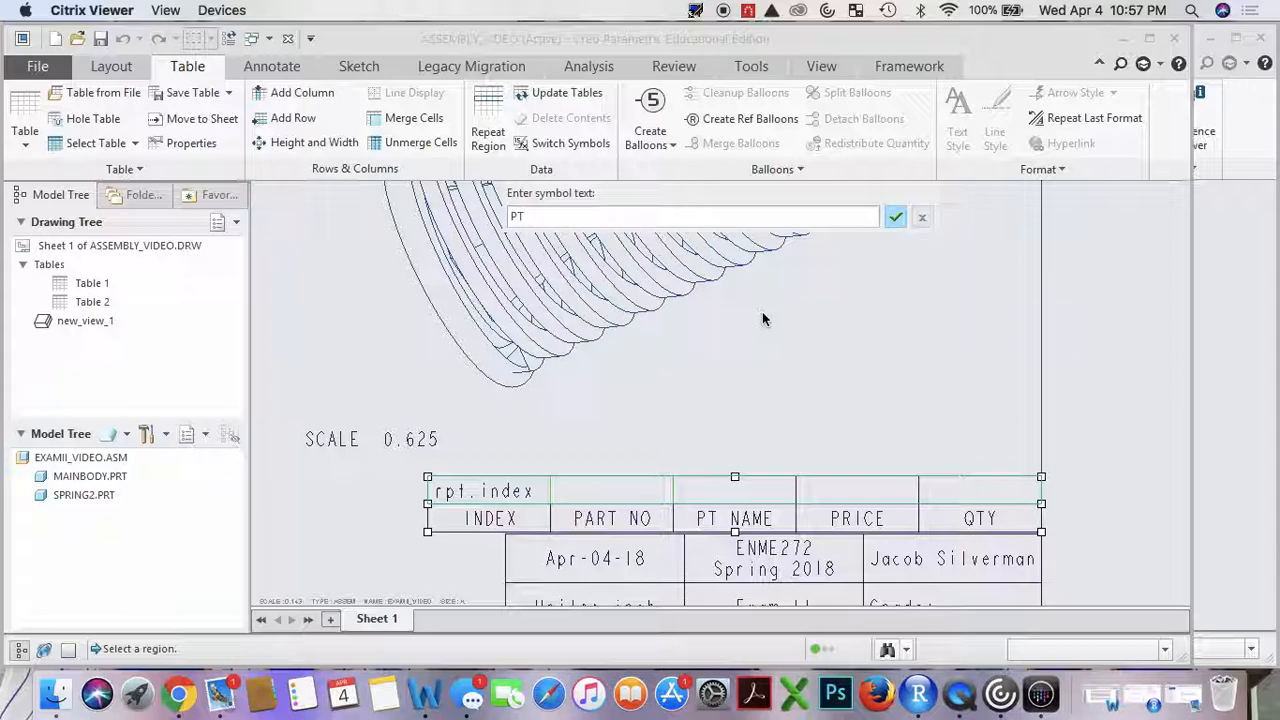
click(896, 219)
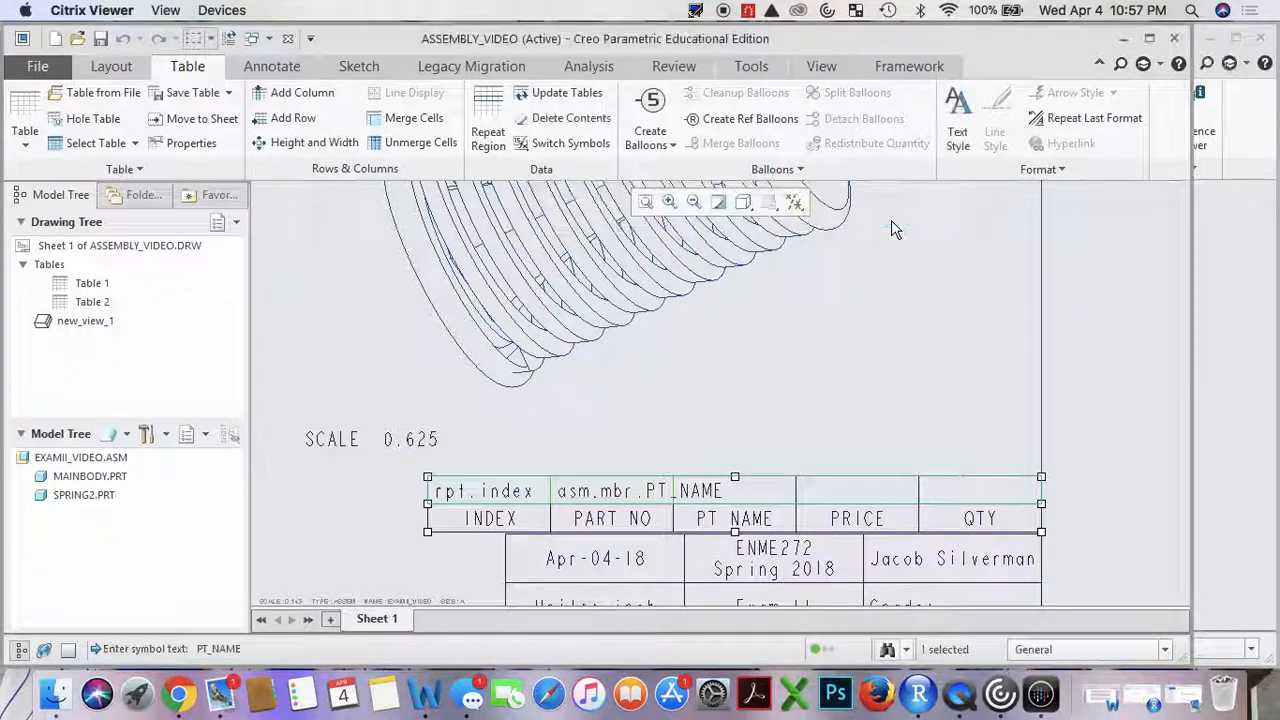
Assign the report parameter asm.mbr.name to the repeat region cell above PT NAME.
right_click(770, 500)
click(810, 521)
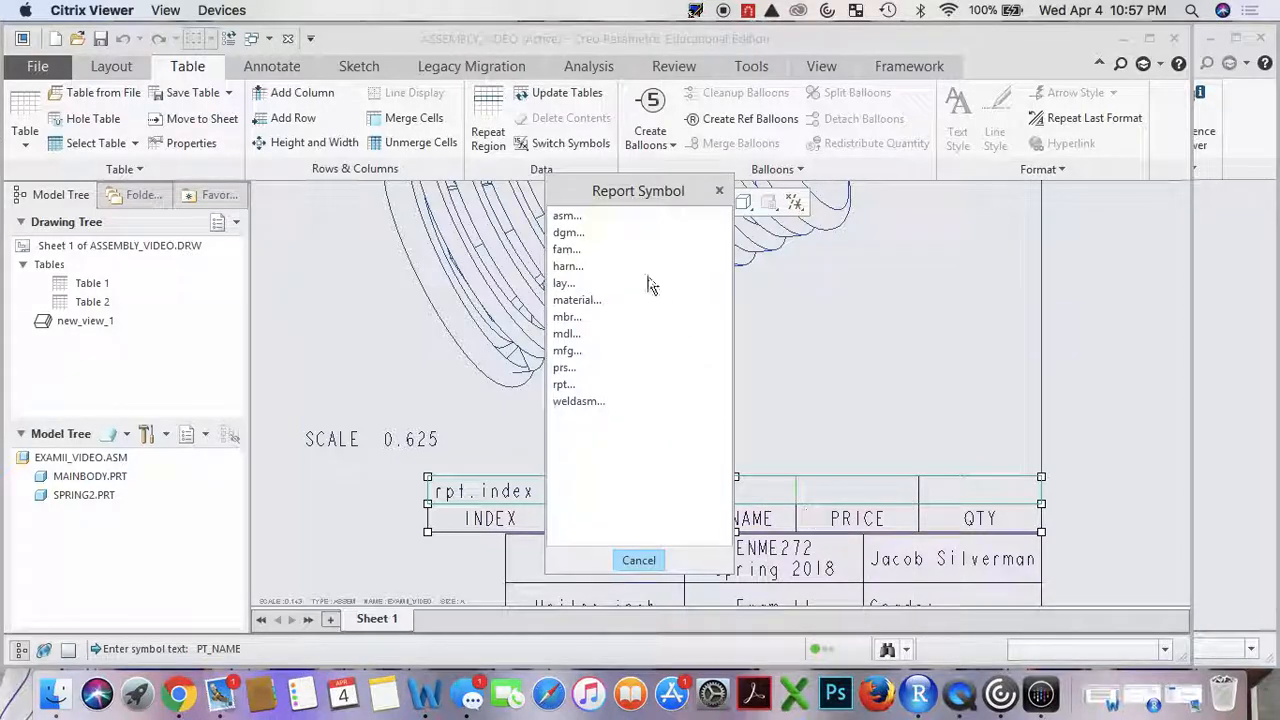
click(585, 222)
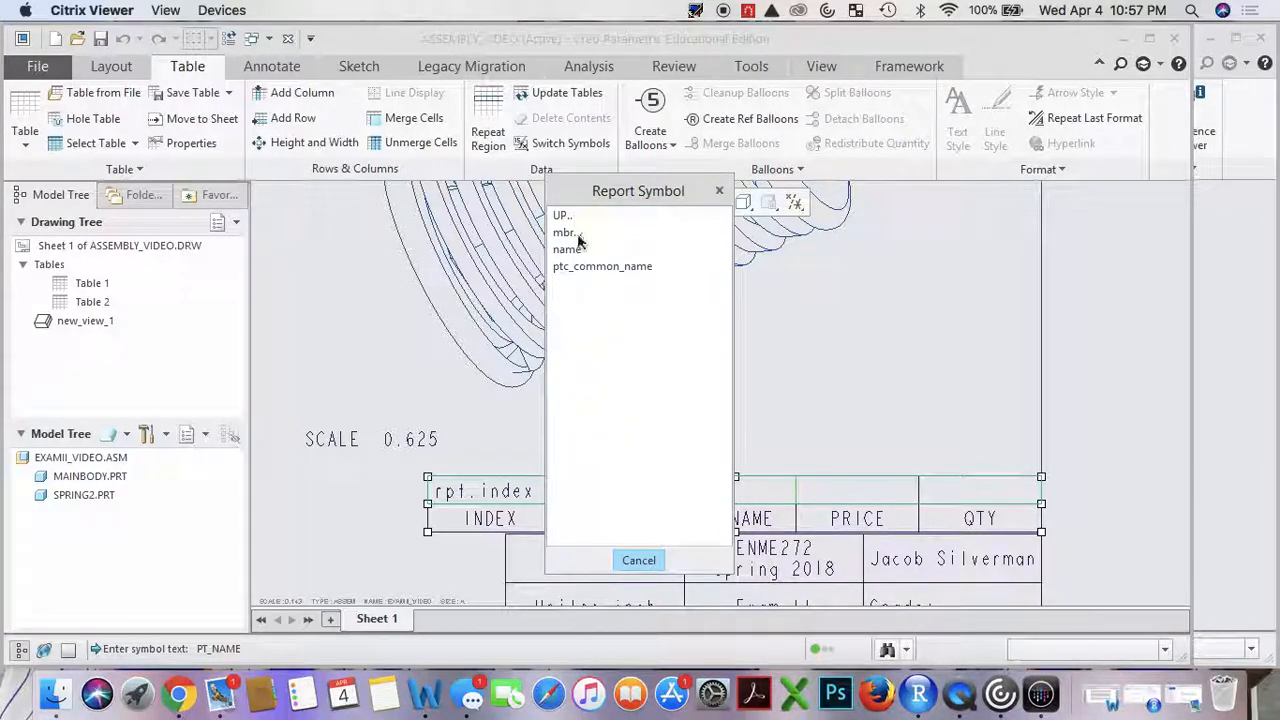
click(577, 234)
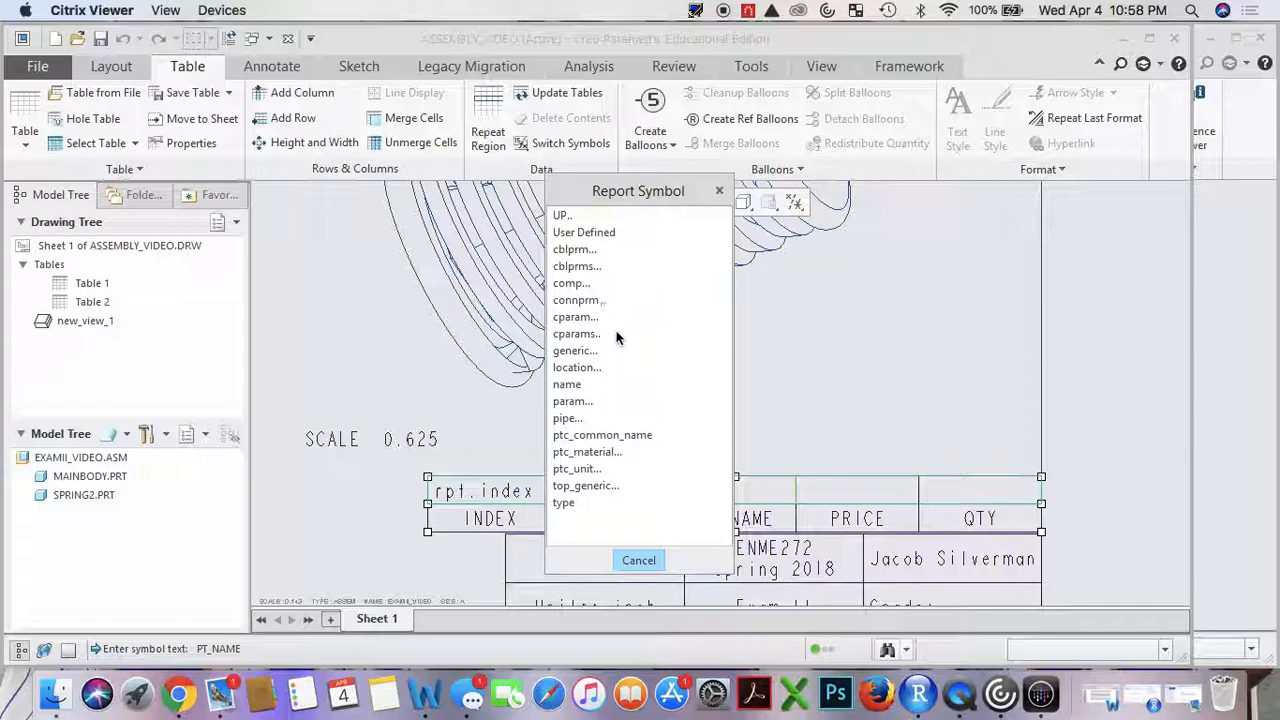
click(567, 384)
Assign the user-defined report parameter asm.mbr.PRICE to the repeat region cell above PRICE.
right_click(865, 489)
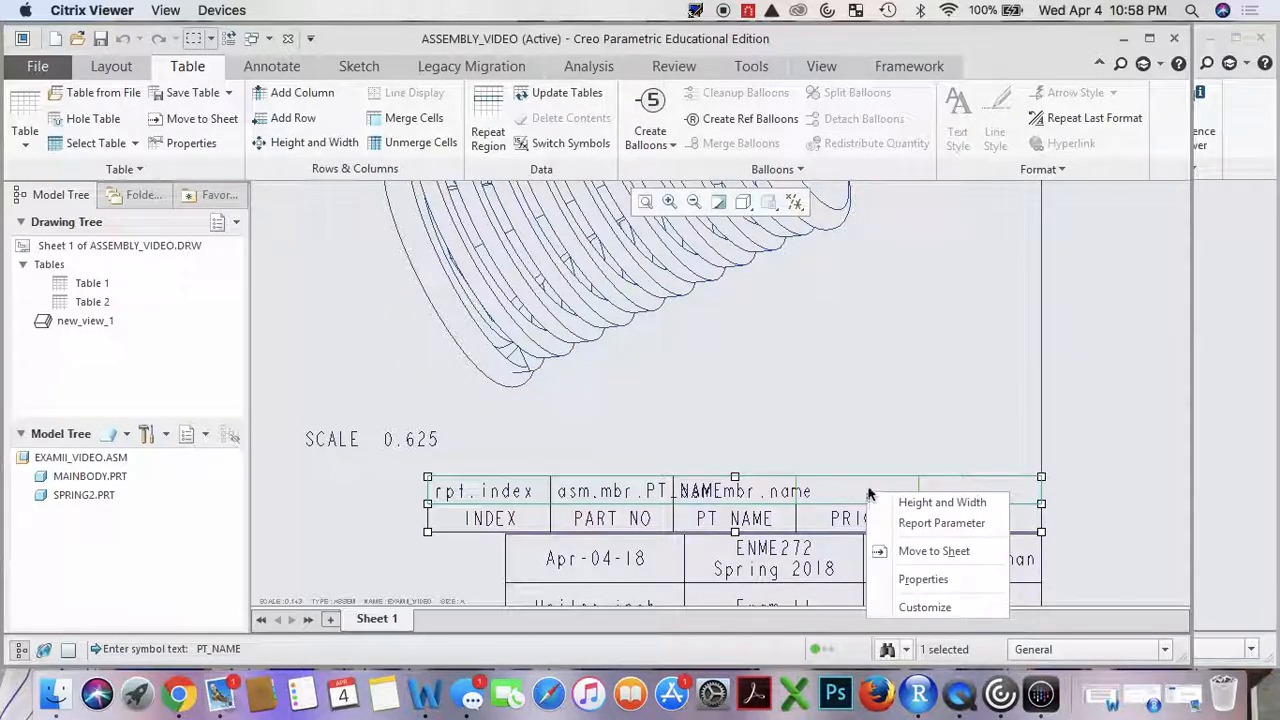
click(940, 520)
click(568, 216)
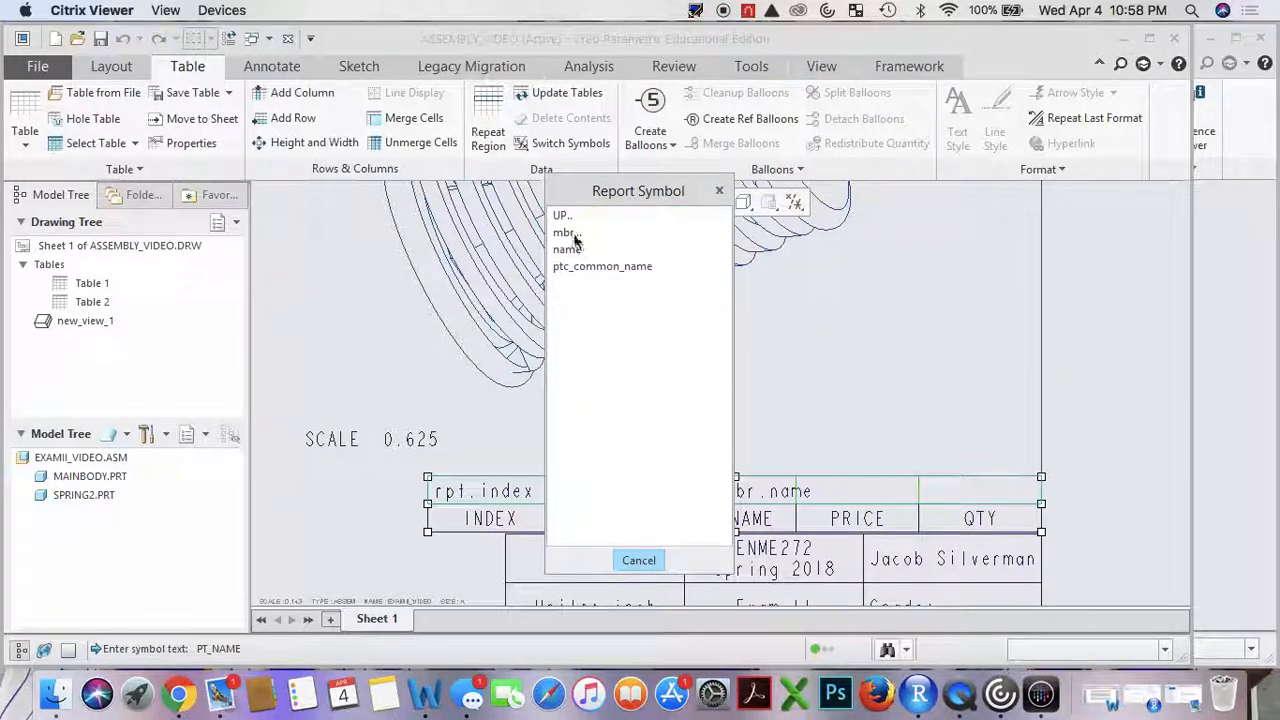
click(566, 232)
click(584, 232)
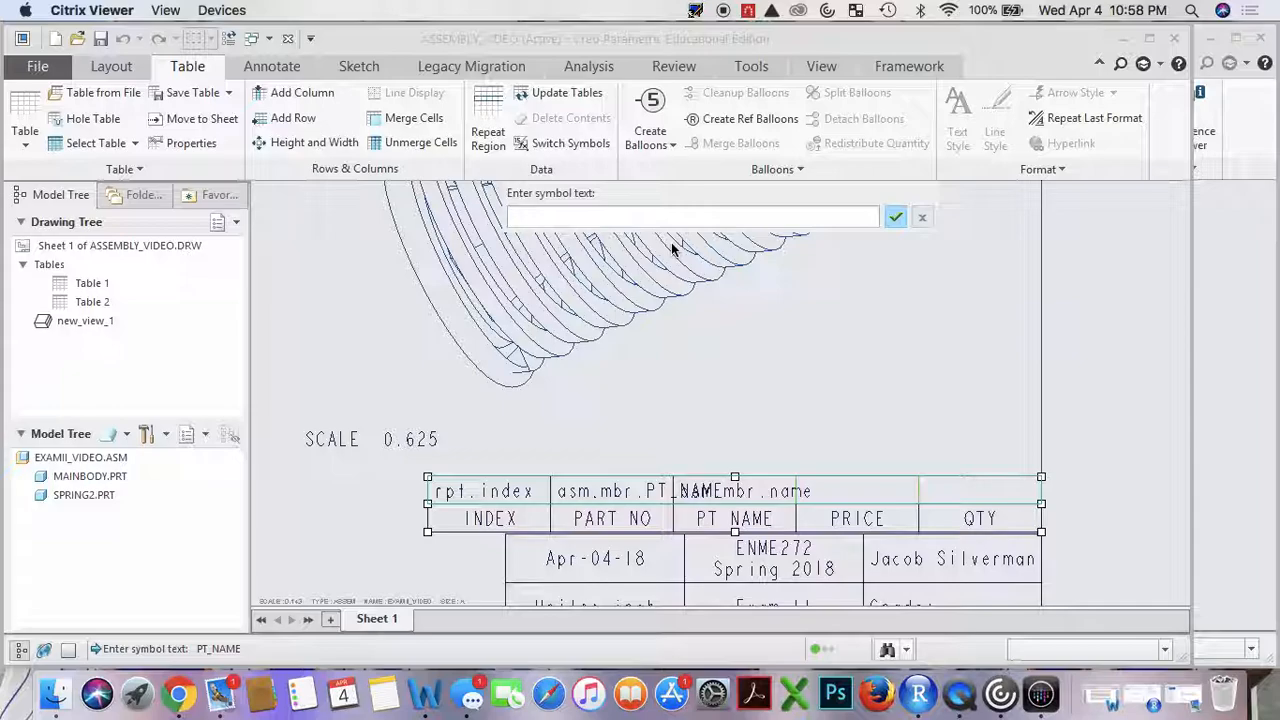
text(PRICE)
click(895, 219)
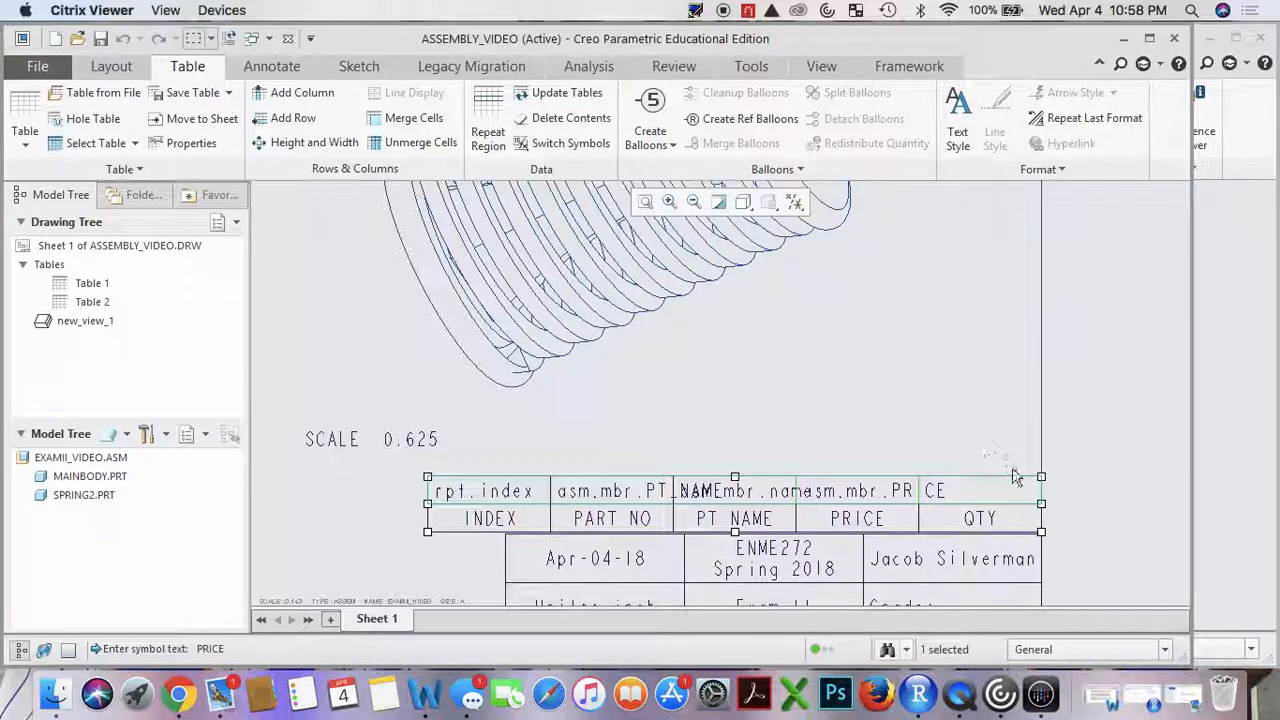
right_click(1017, 500)
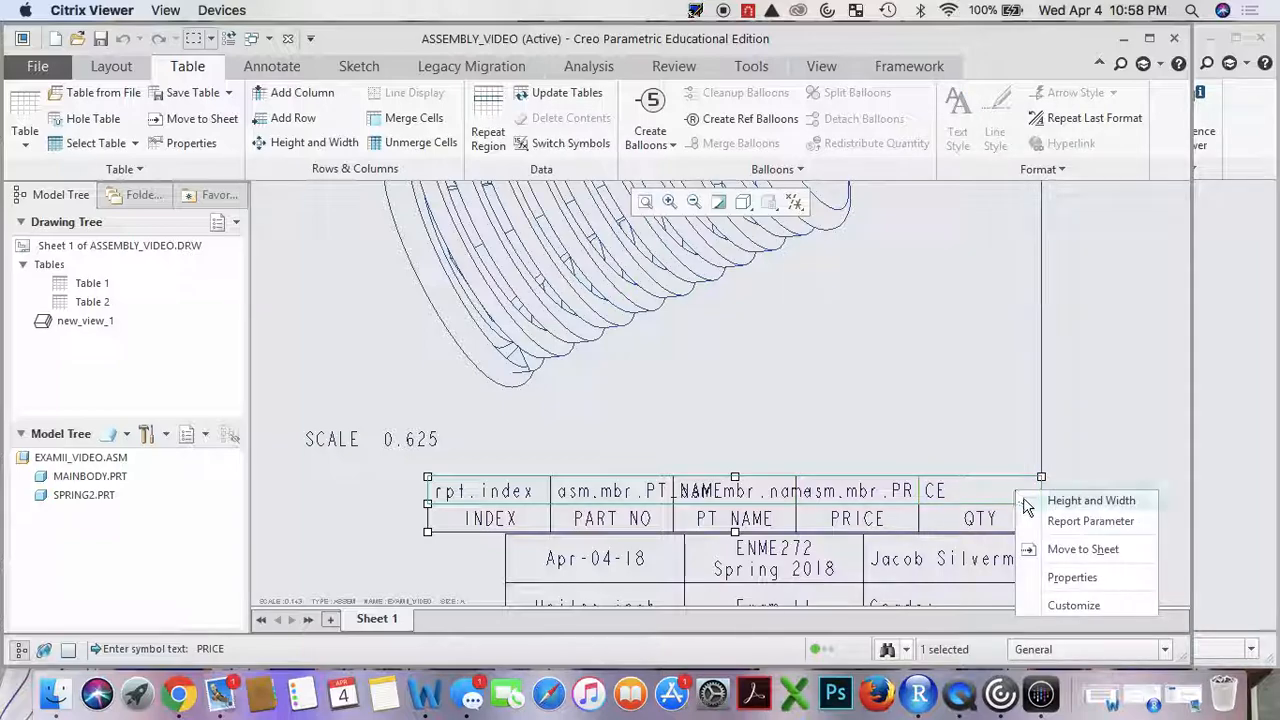
click(1062, 521)
click(577, 215)
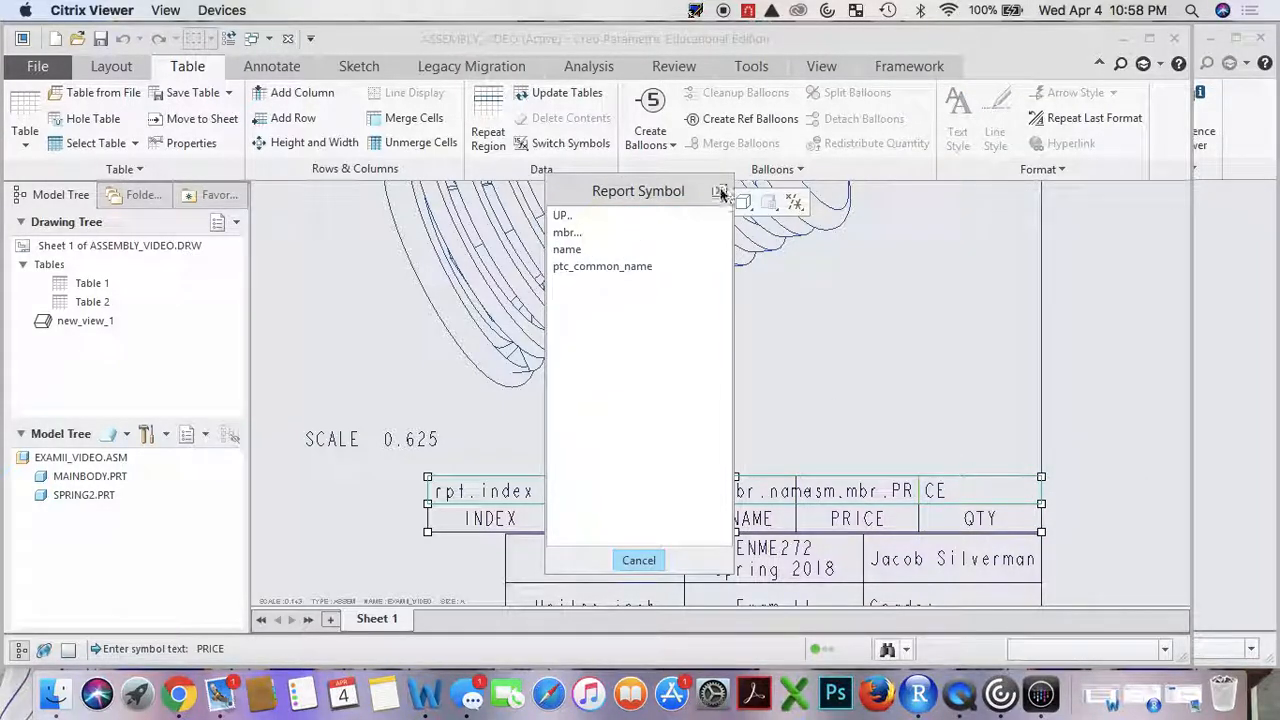
click(720, 191)
Assign the report parameter rpt.qty to the repeat region cell above QTY.
right_click(1015, 483)
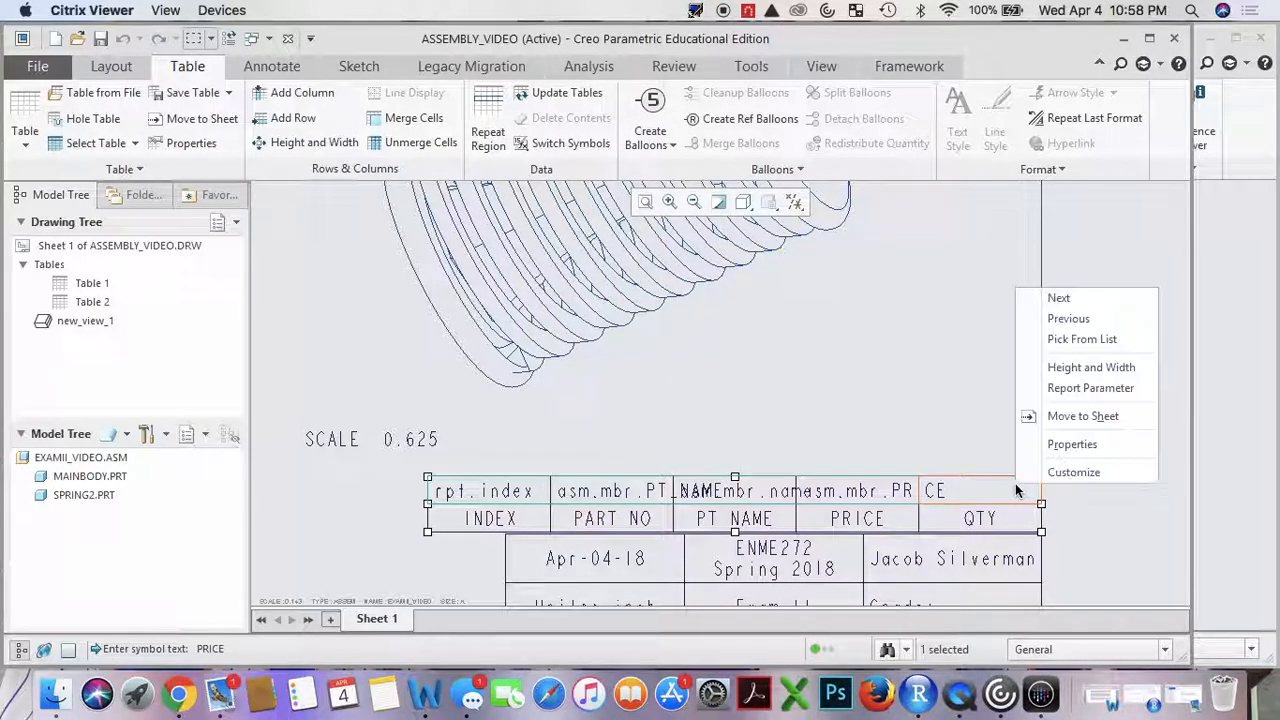
click(1048, 392)
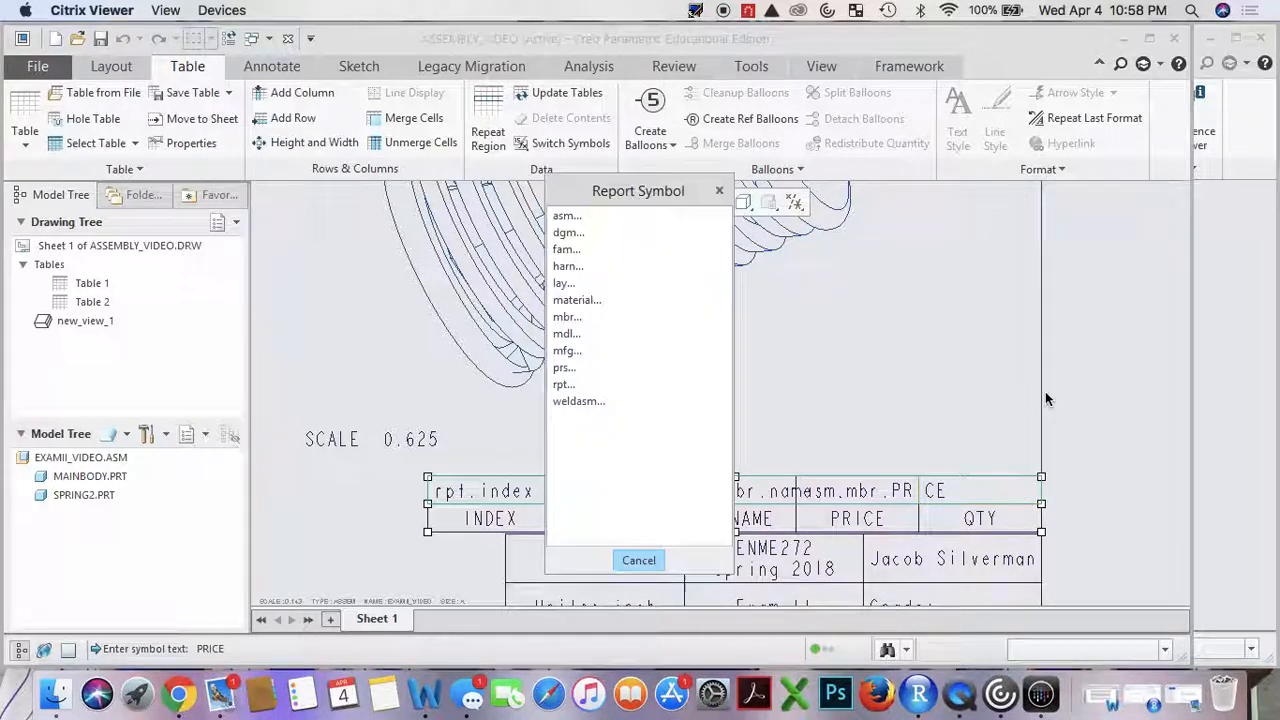
click(576, 386)
click(561, 268)
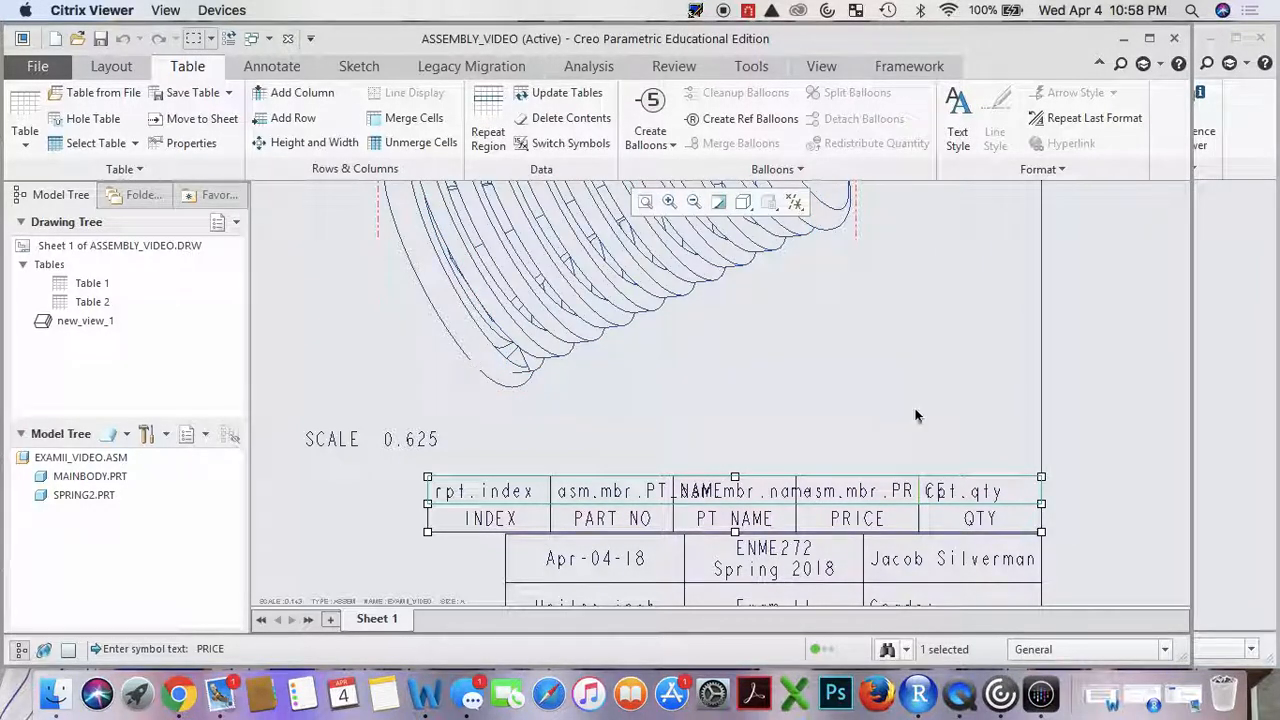
Update the drawing tables to fill the BOM repeat region with the assembly's component data.
click(505, 115)
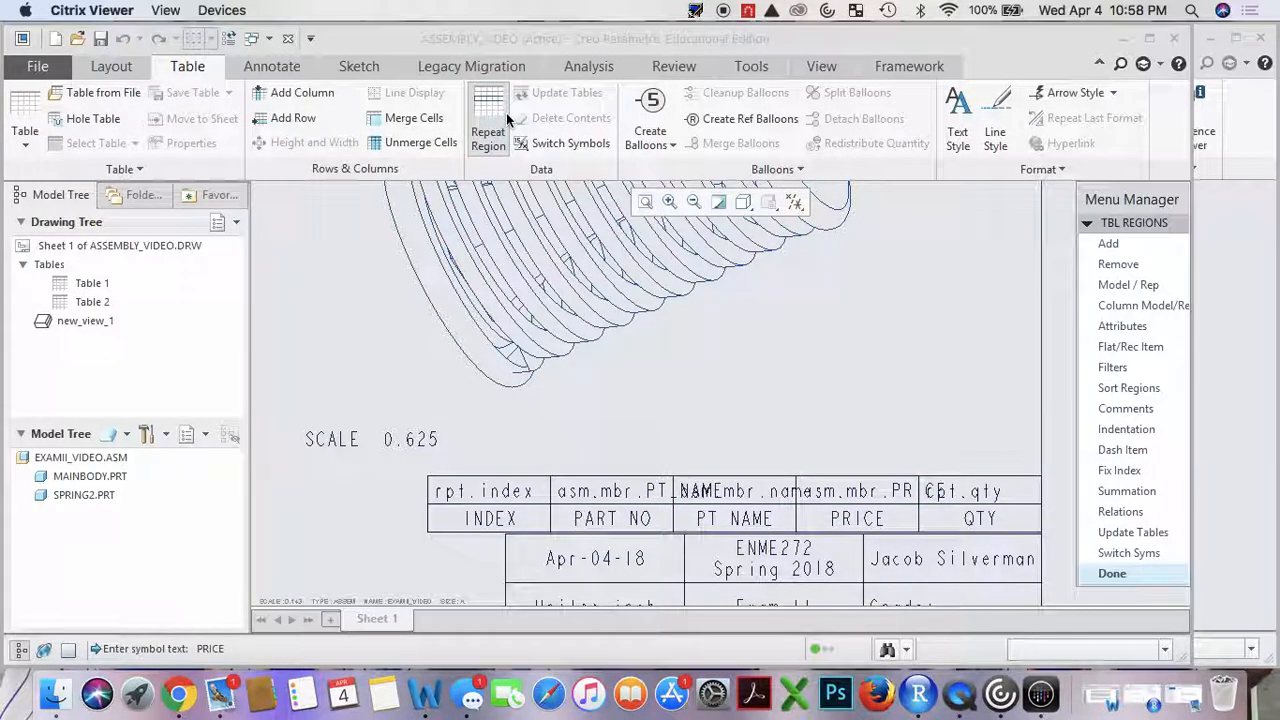
click(1156, 574)
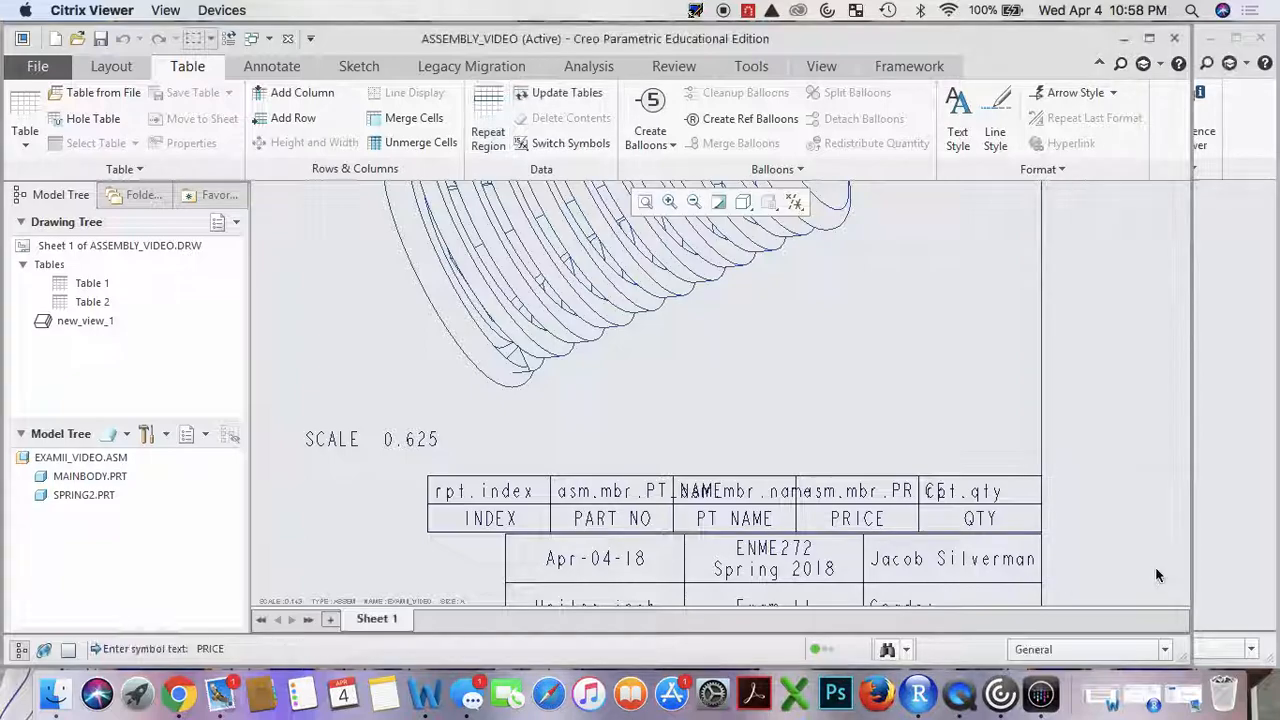
click(1034, 487)
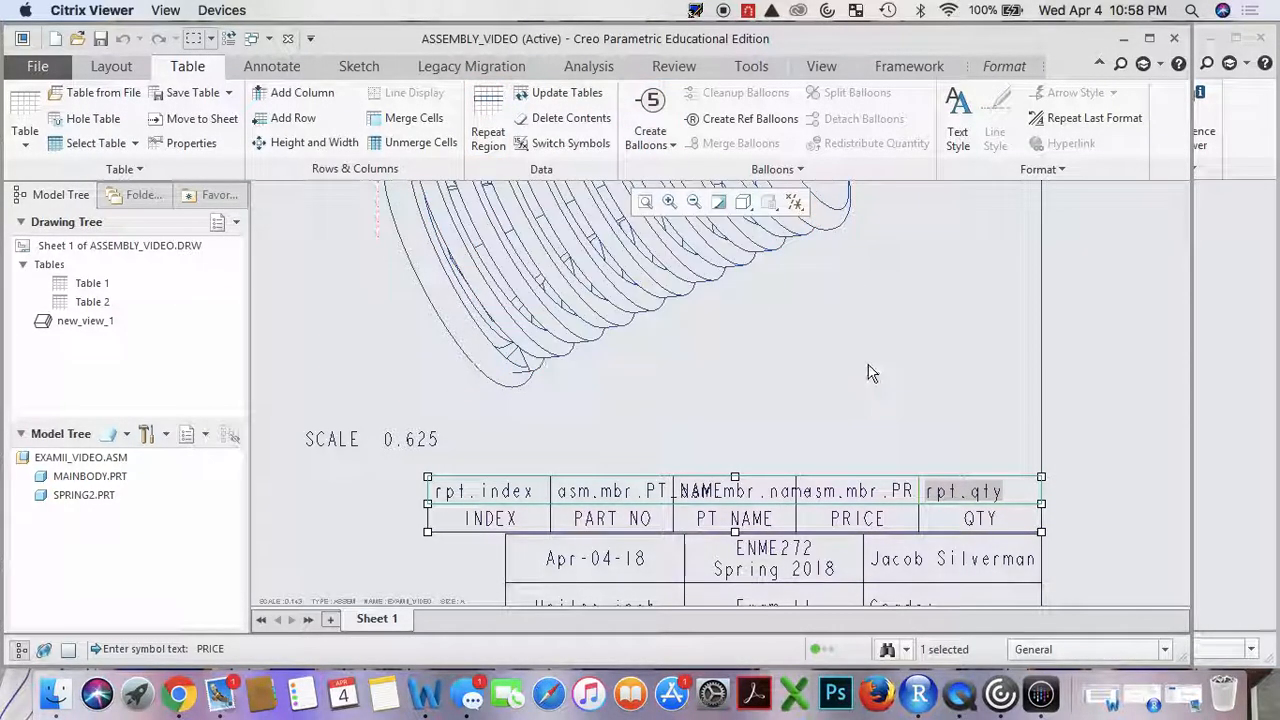
click(545, 92)
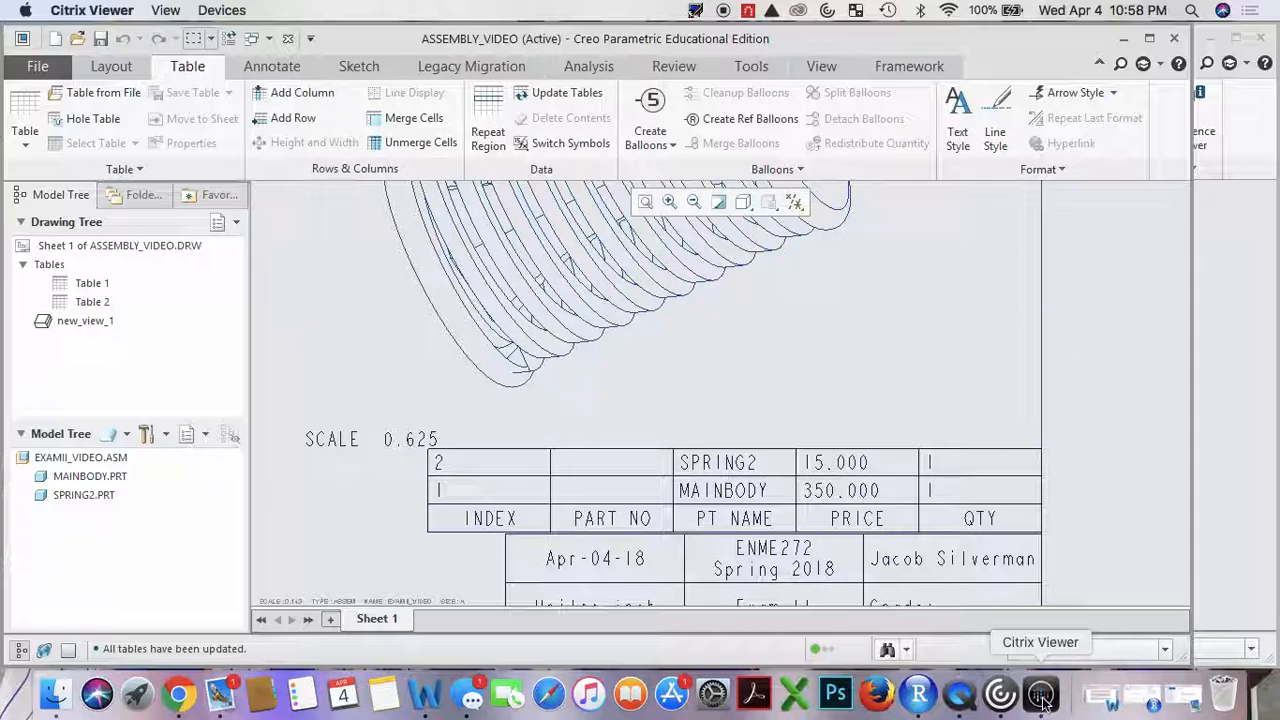
Open mainbody.prt and check how its part number parameter is named before returning to the drawing.
click(77, 38)
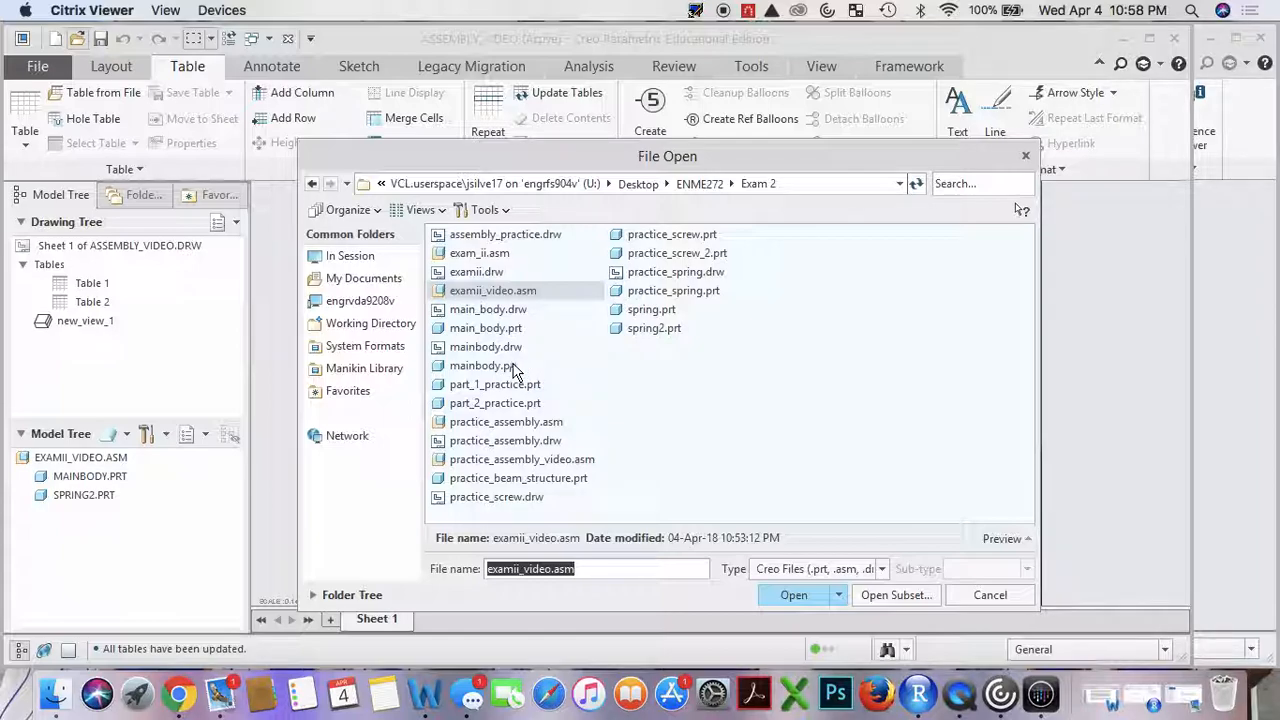
double_click(482, 365)
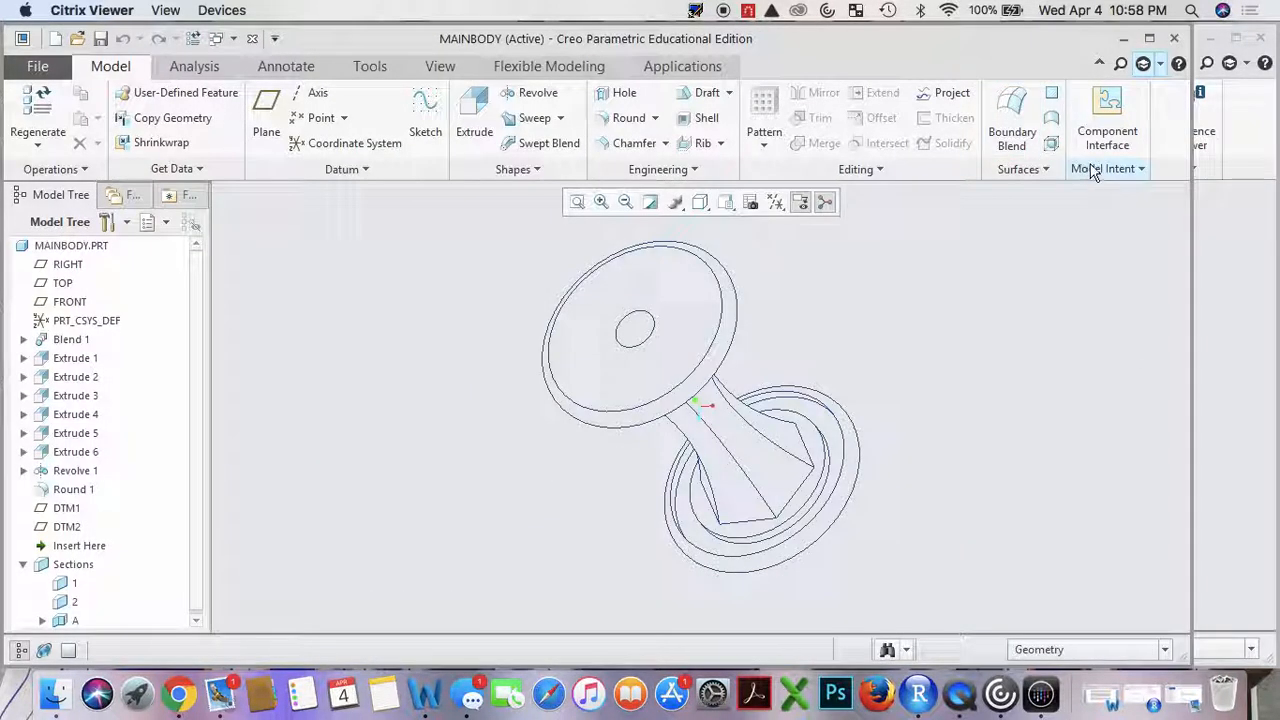
click(1093, 172)
click(1108, 229)
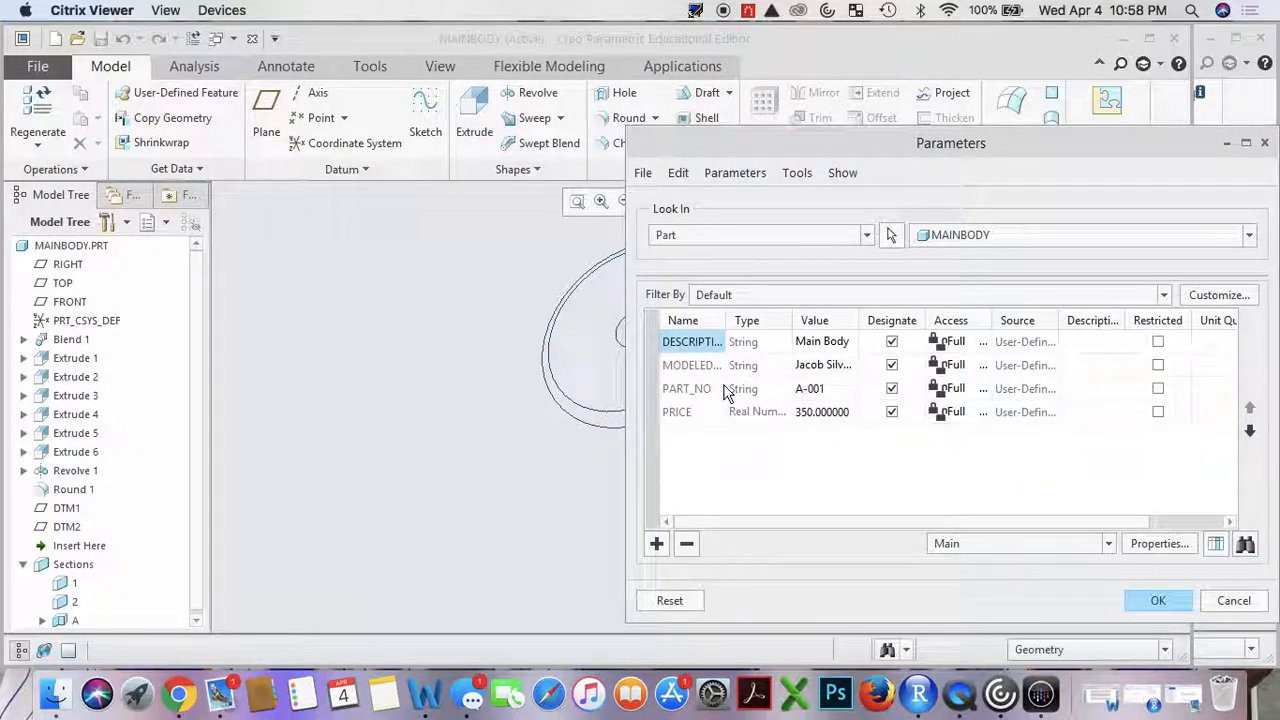
click(1173, 602)
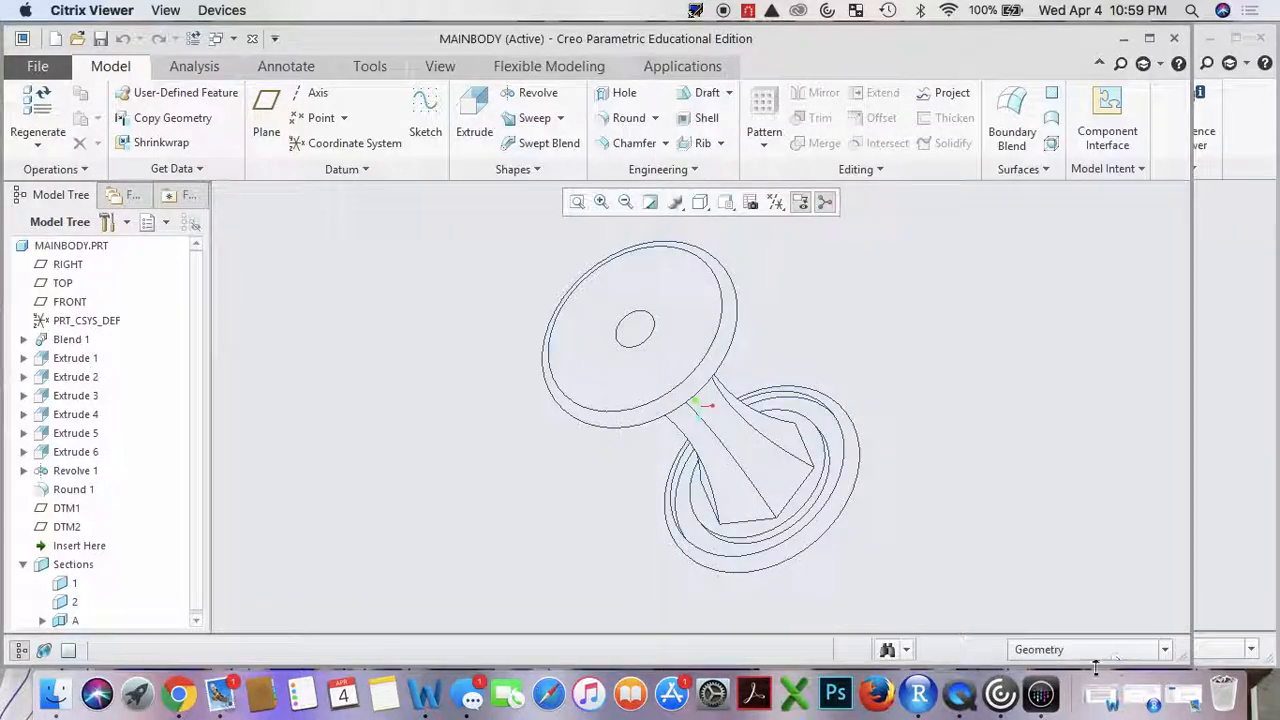
click(1124, 38)
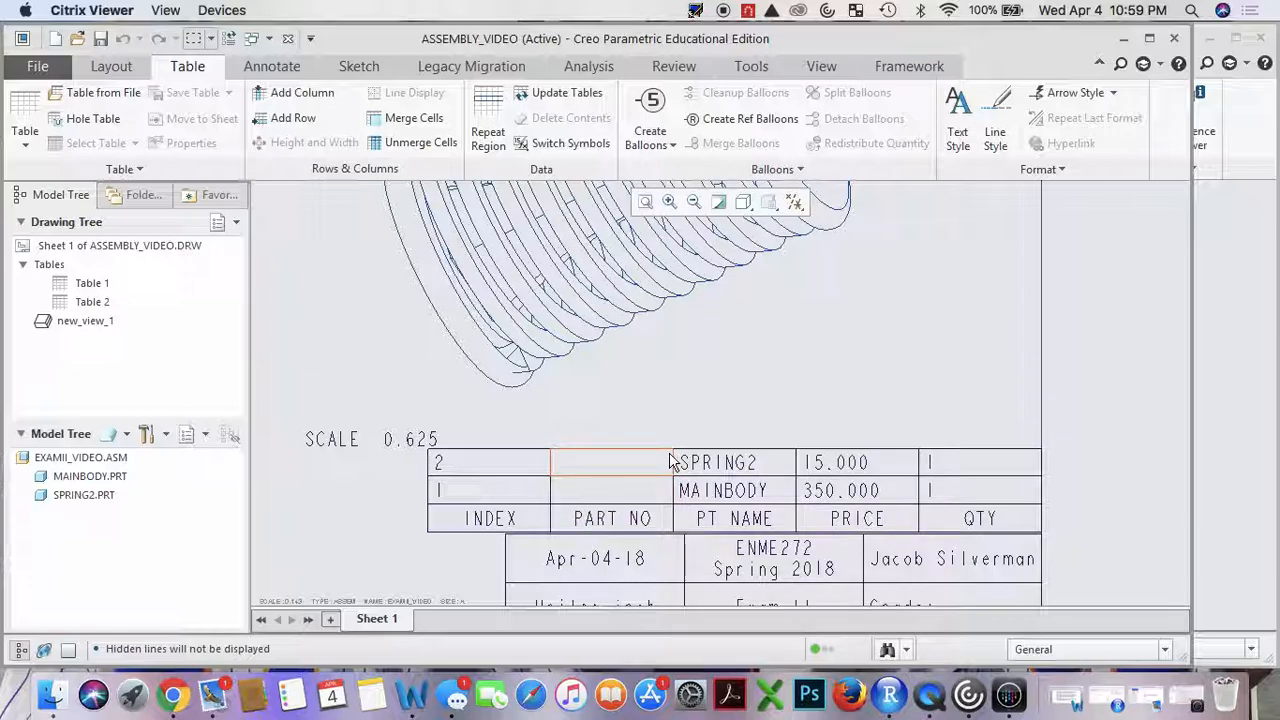
Assign the user-defined report parameter asm.mbr.PART_NO to the repeat region cell above PART NO and update the drawing tables.
right_click(615, 488)
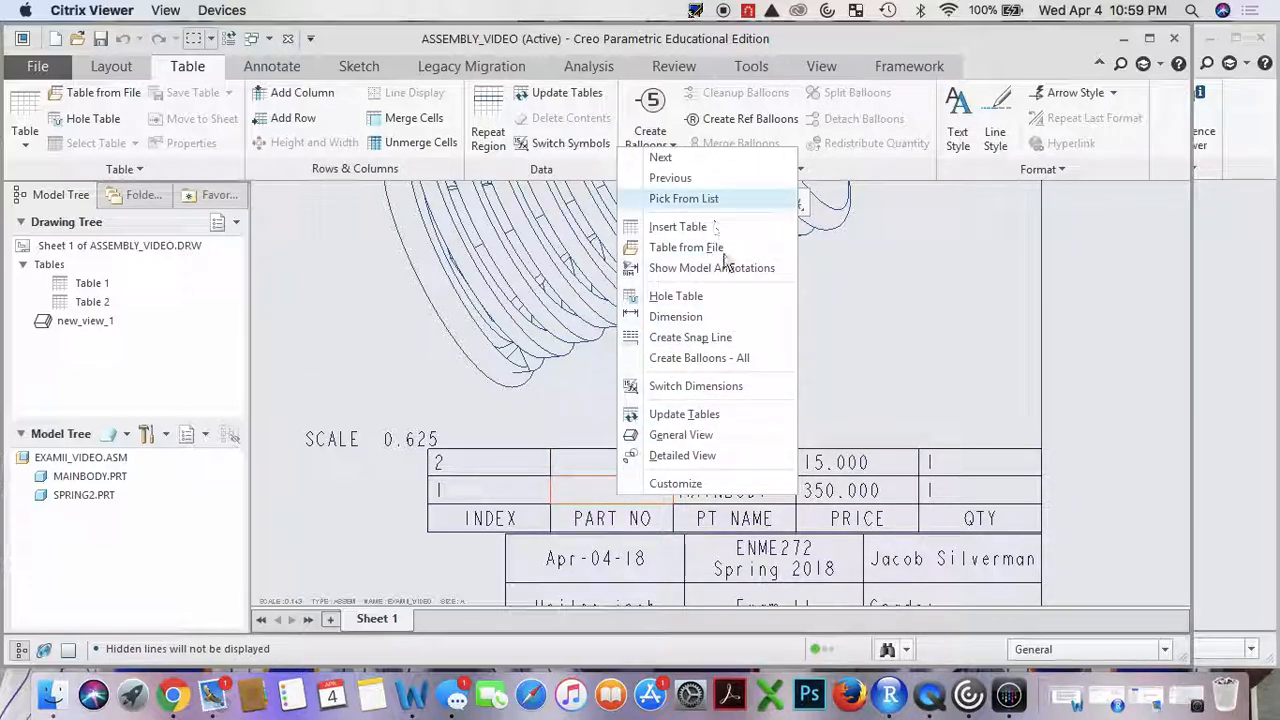
click(876, 358)
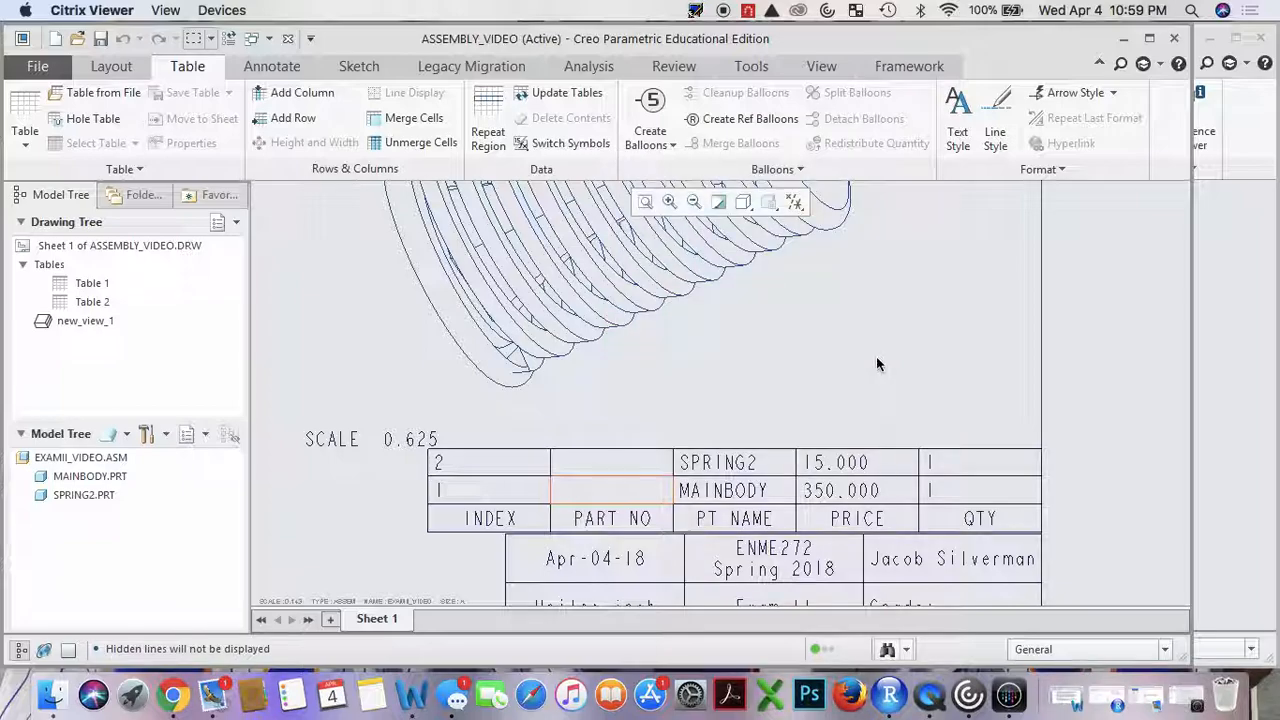
click(623, 516)
right_click(627, 490)
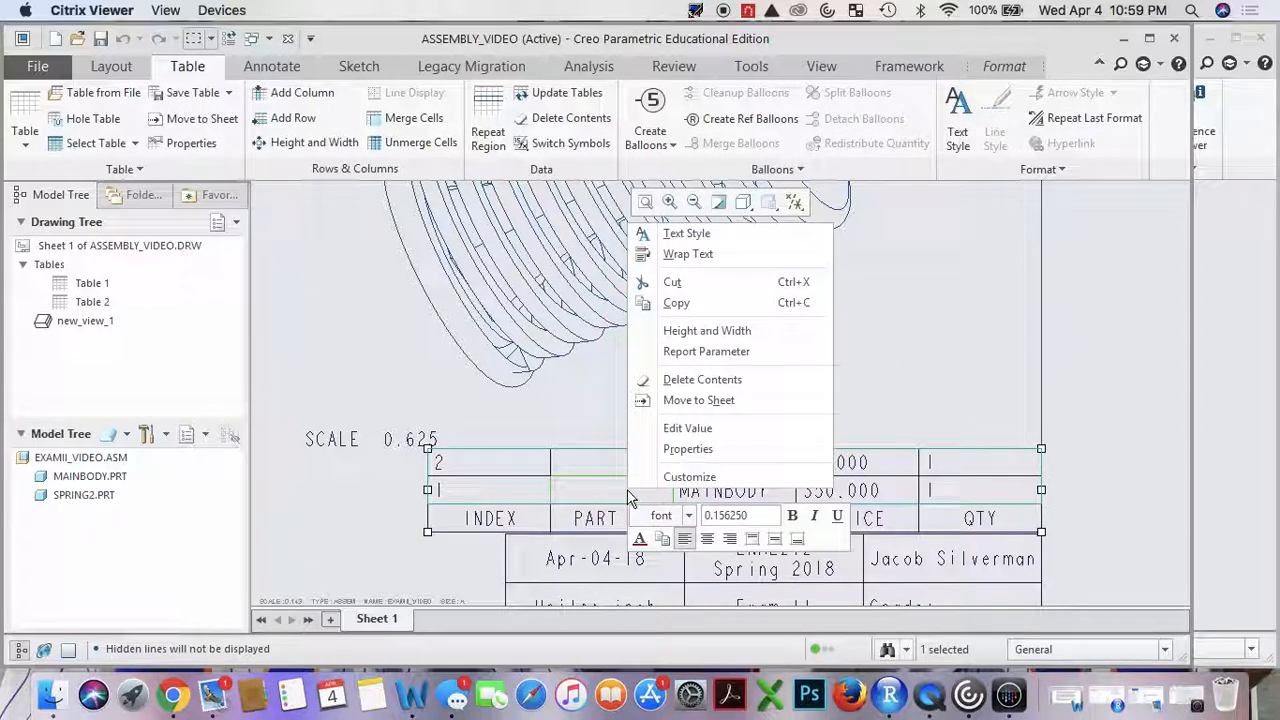
click(683, 355)
click(566, 217)
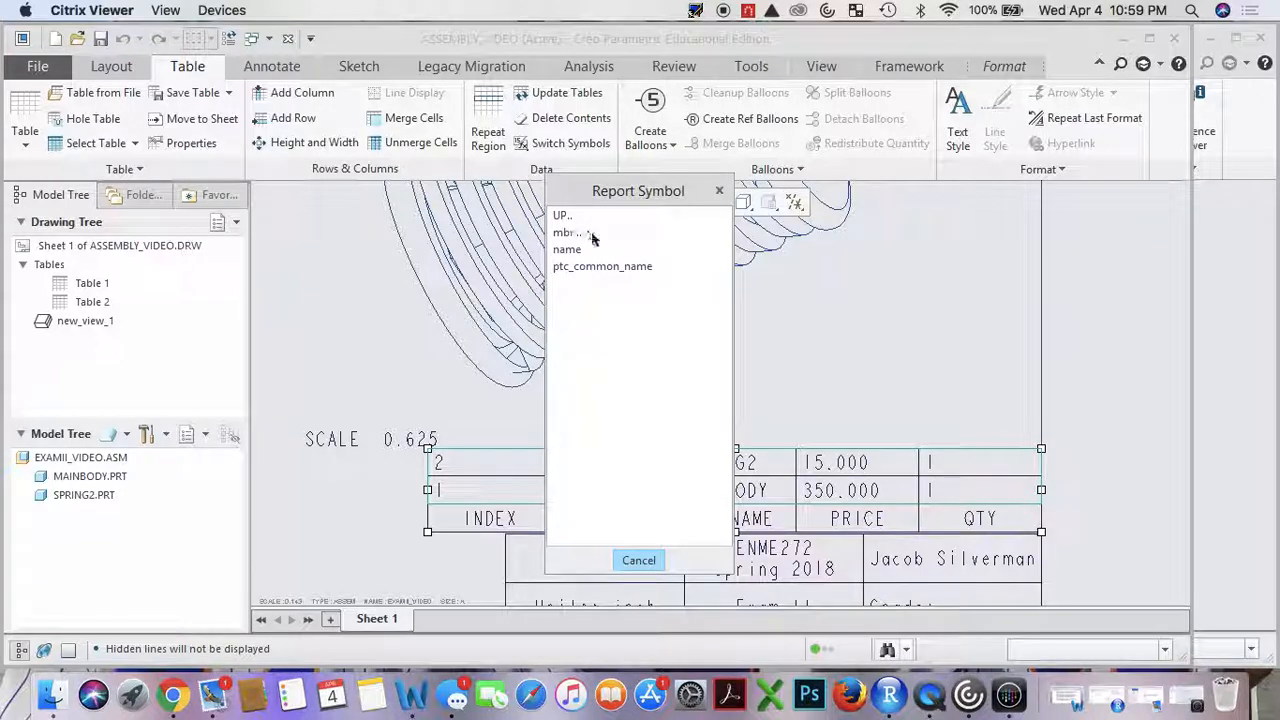
click(586, 233)
click(590, 216)
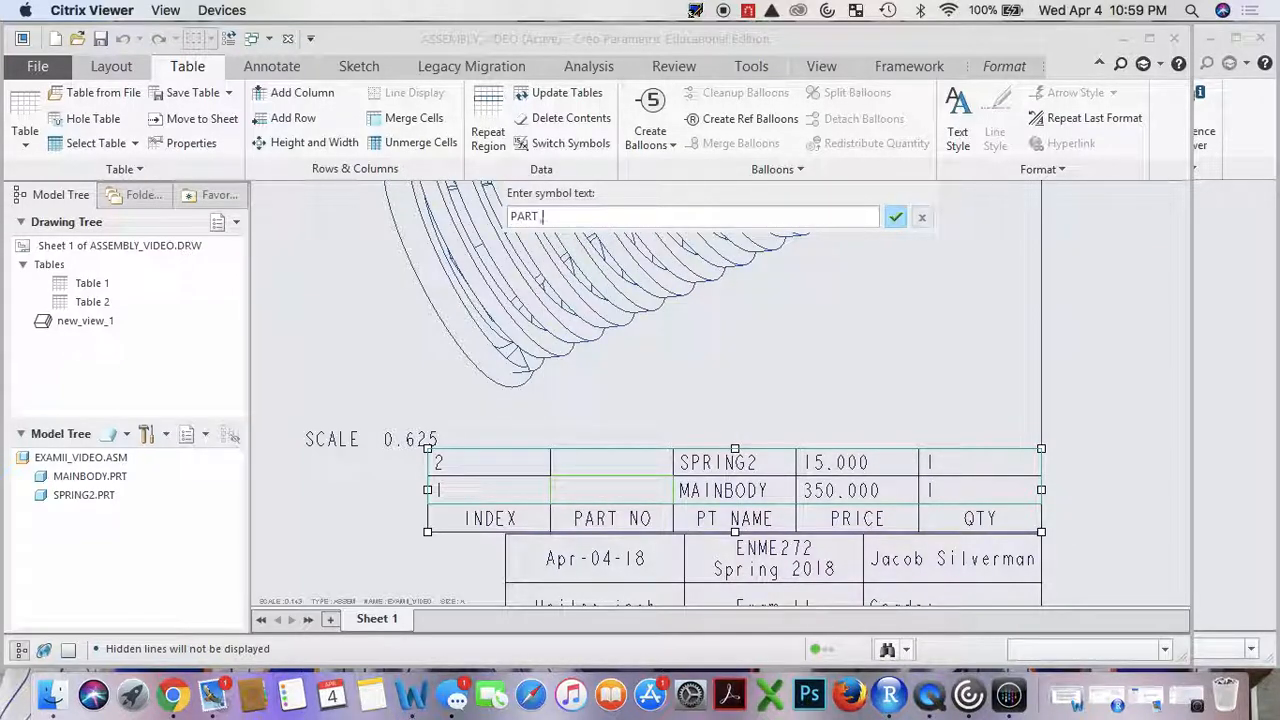
click(890, 217)
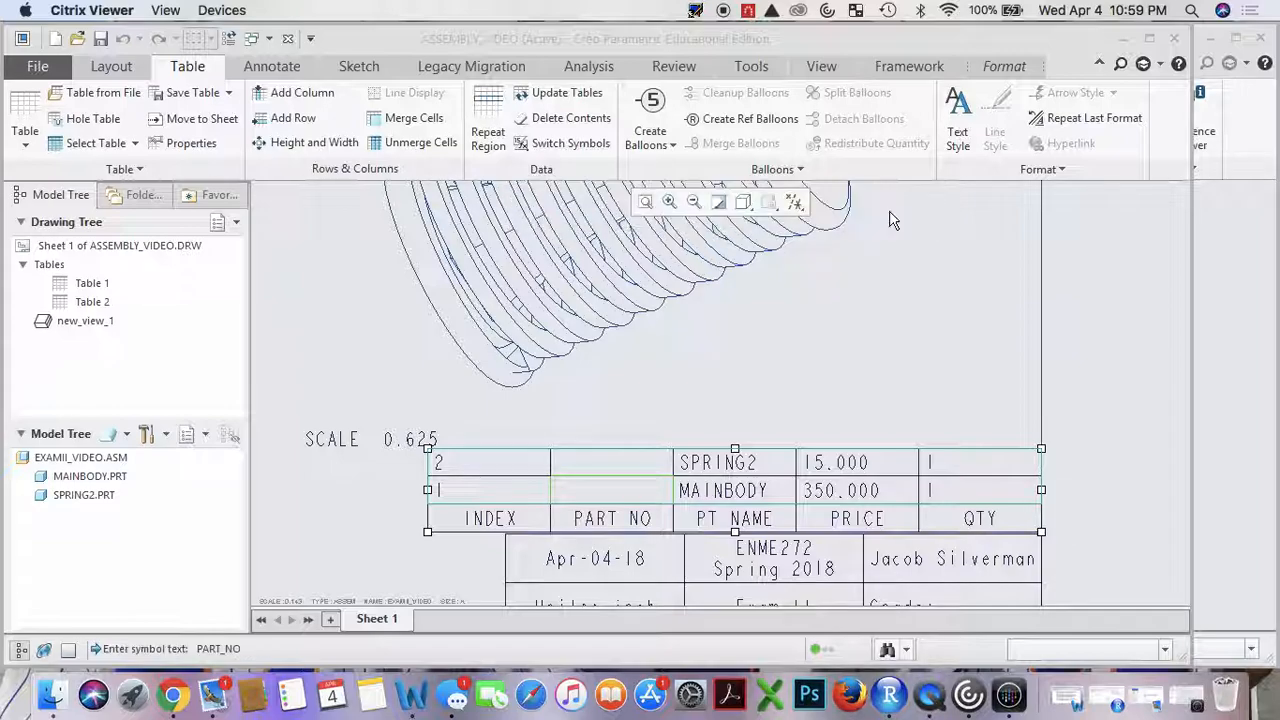
click(563, 96)
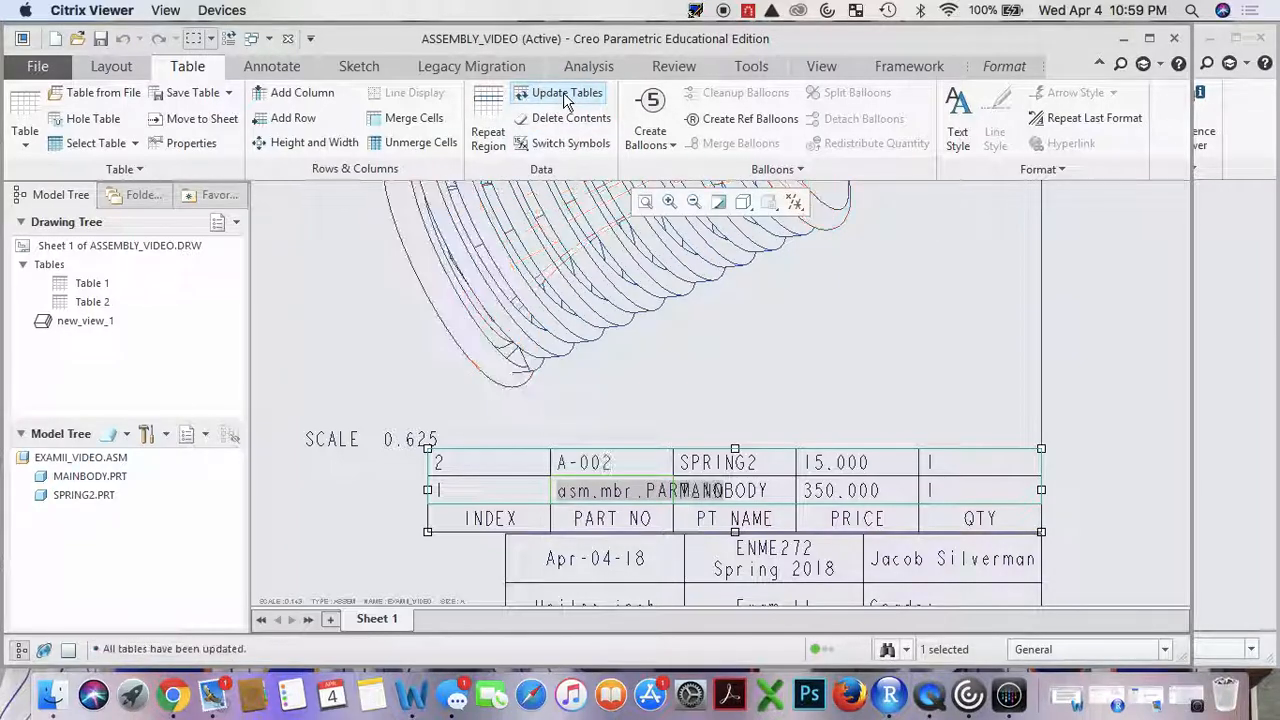
click(865, 330)
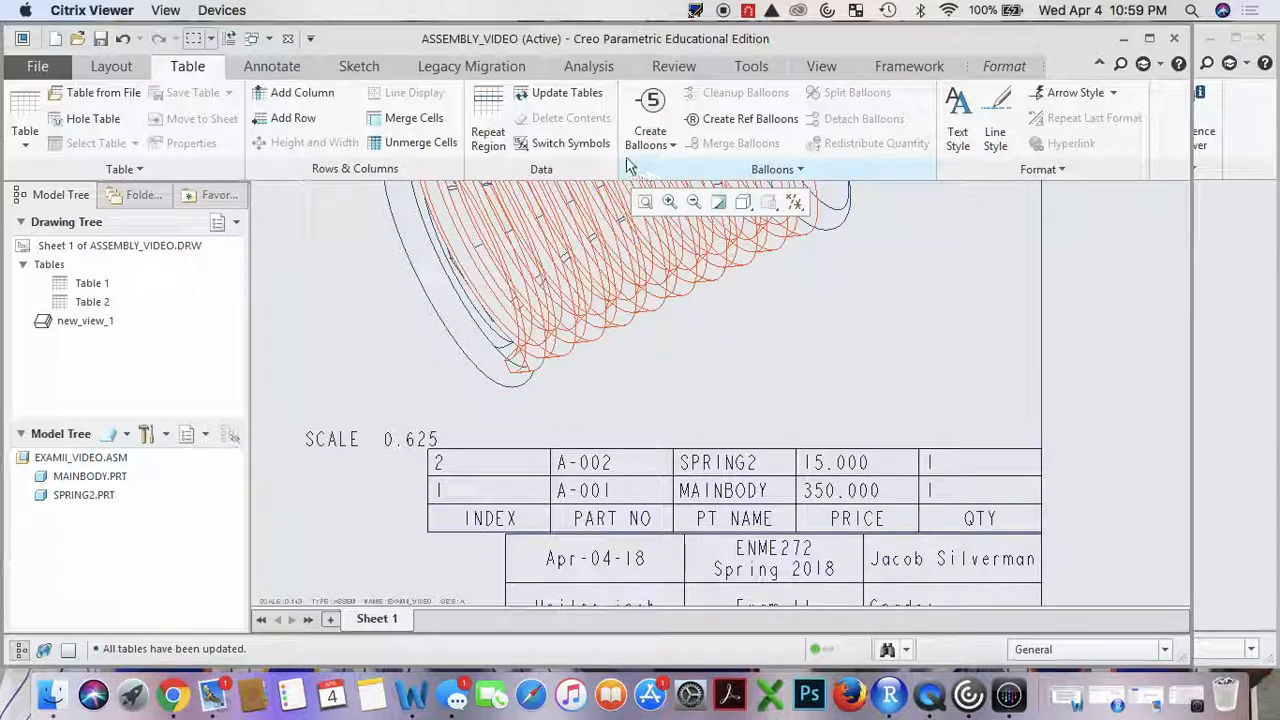
click(1042, 446)
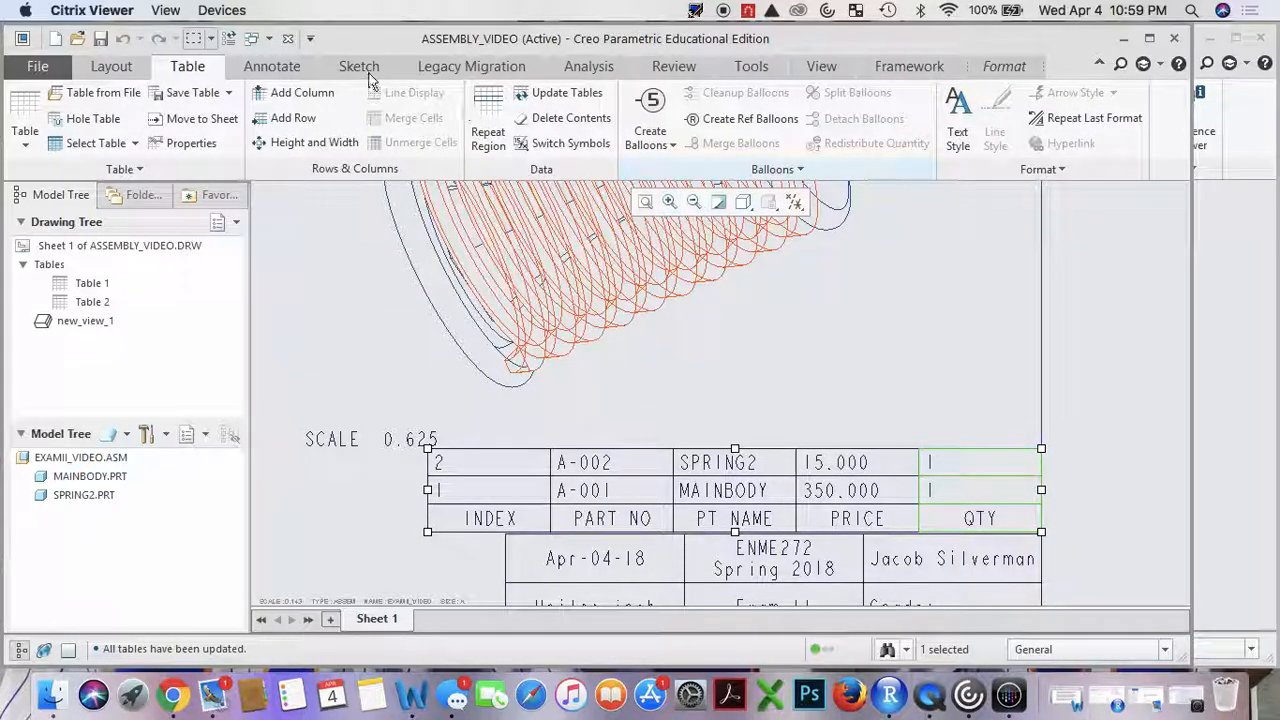
click(268, 66)
click(345, 66)
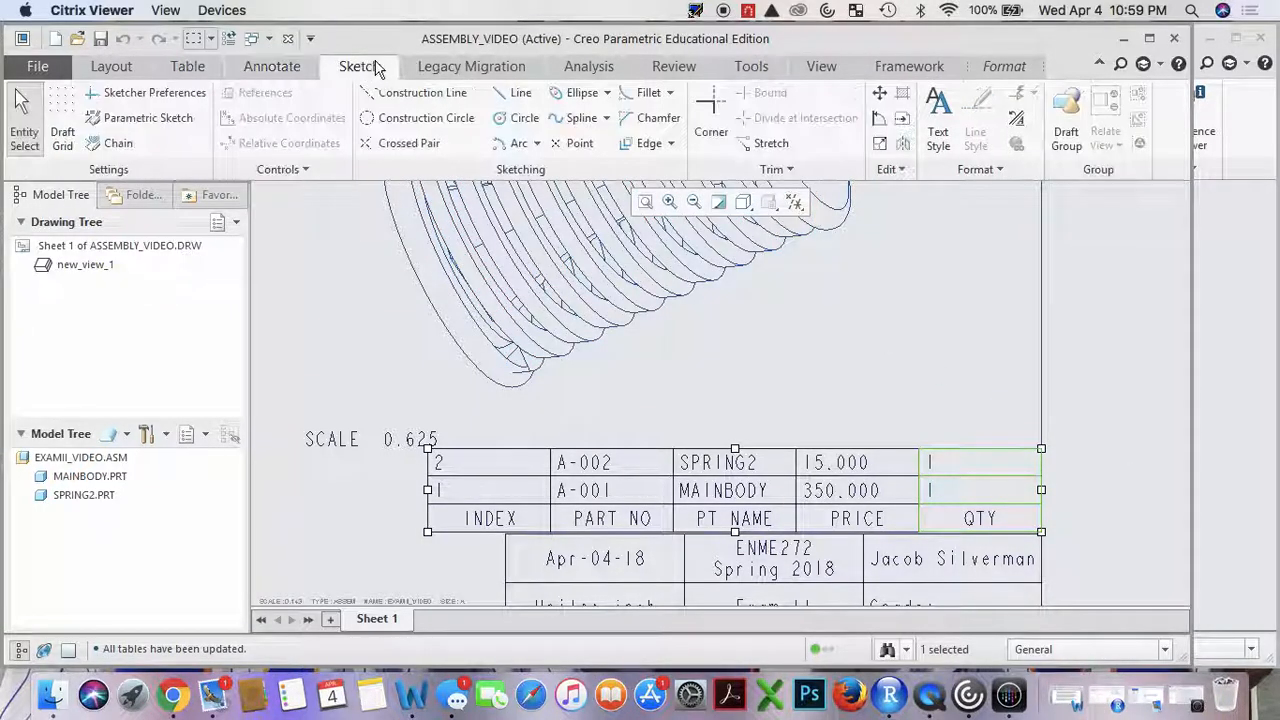
click(440, 66)
click(590, 68)
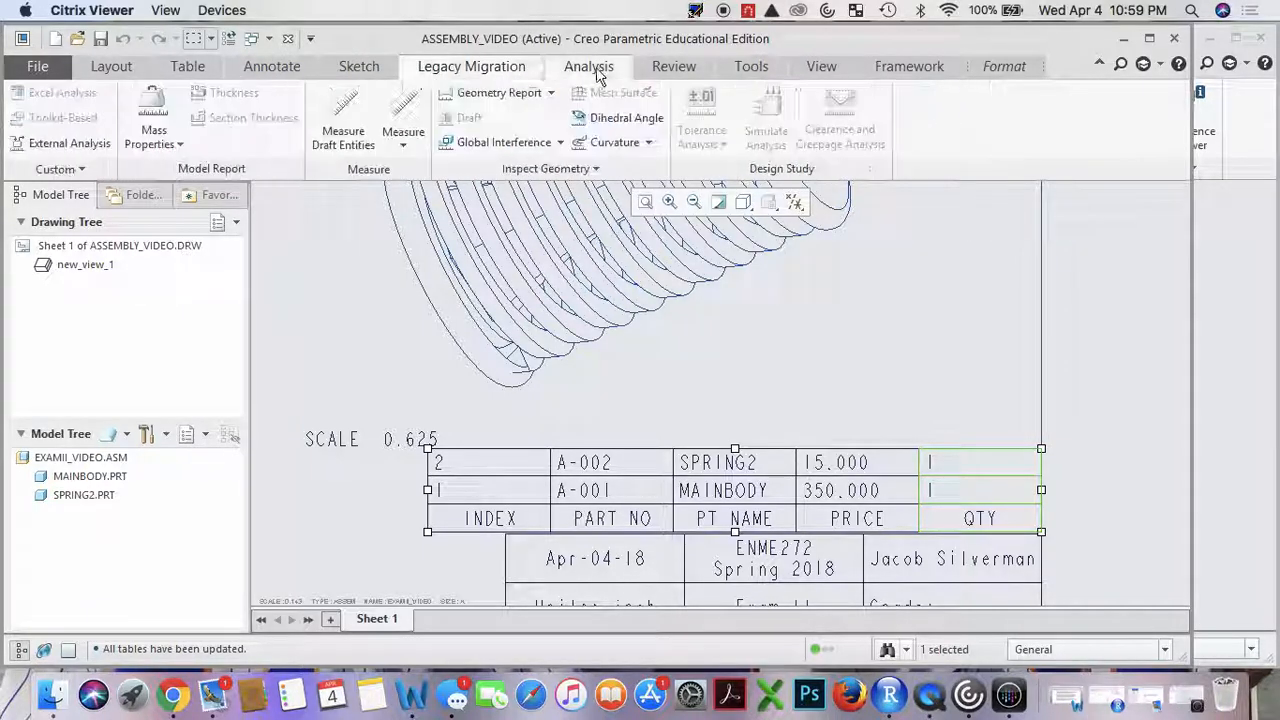
click(675, 68)
click(755, 66)
click(816, 70)
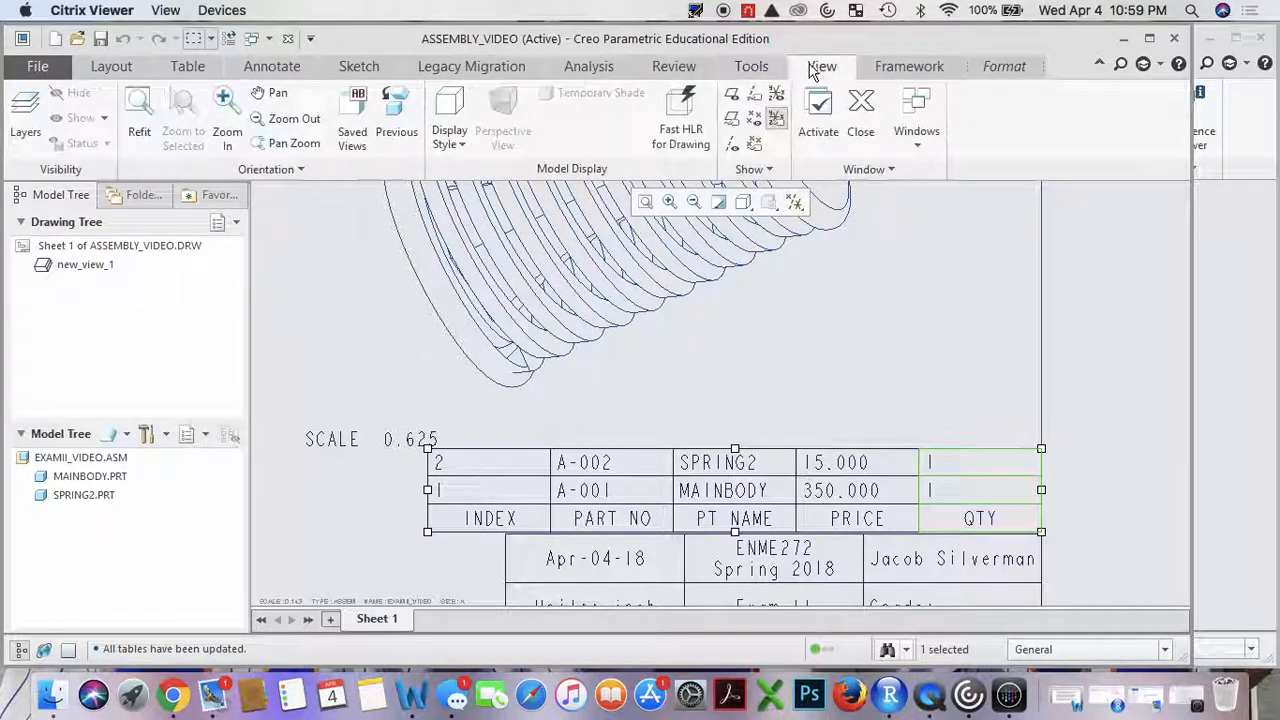
click(111, 66)
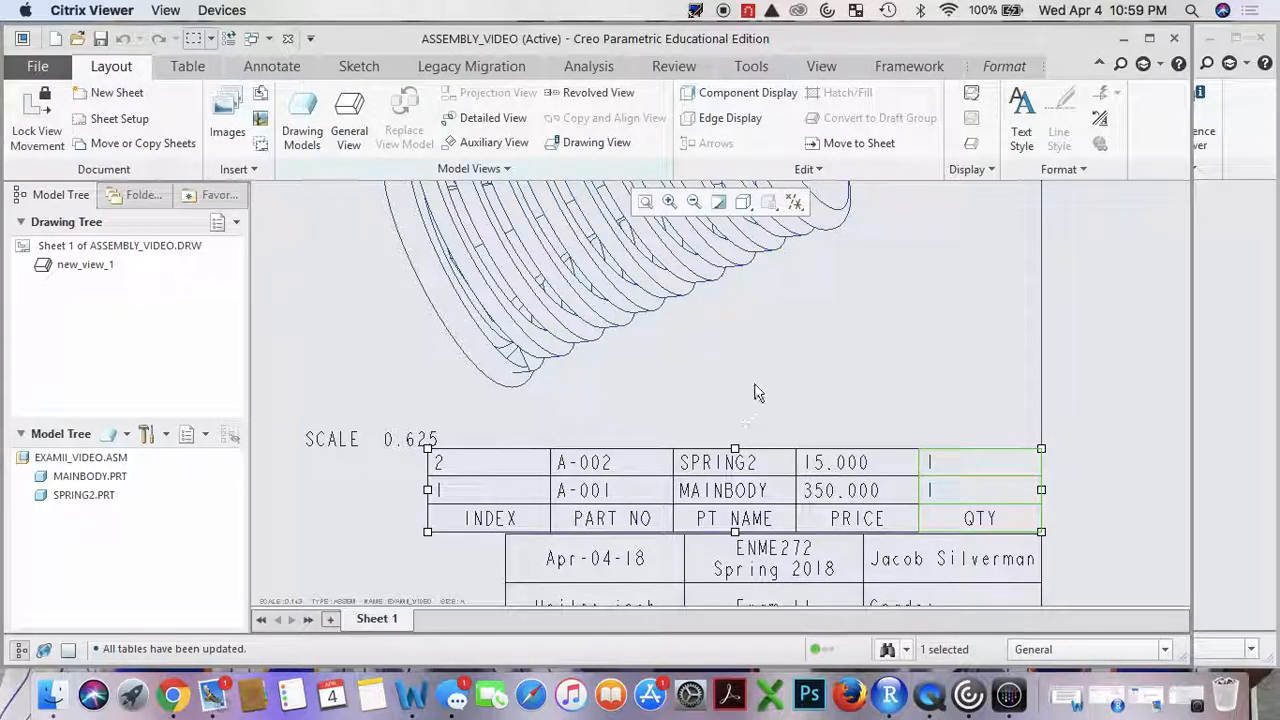
click(786, 365)
click(939, 408)
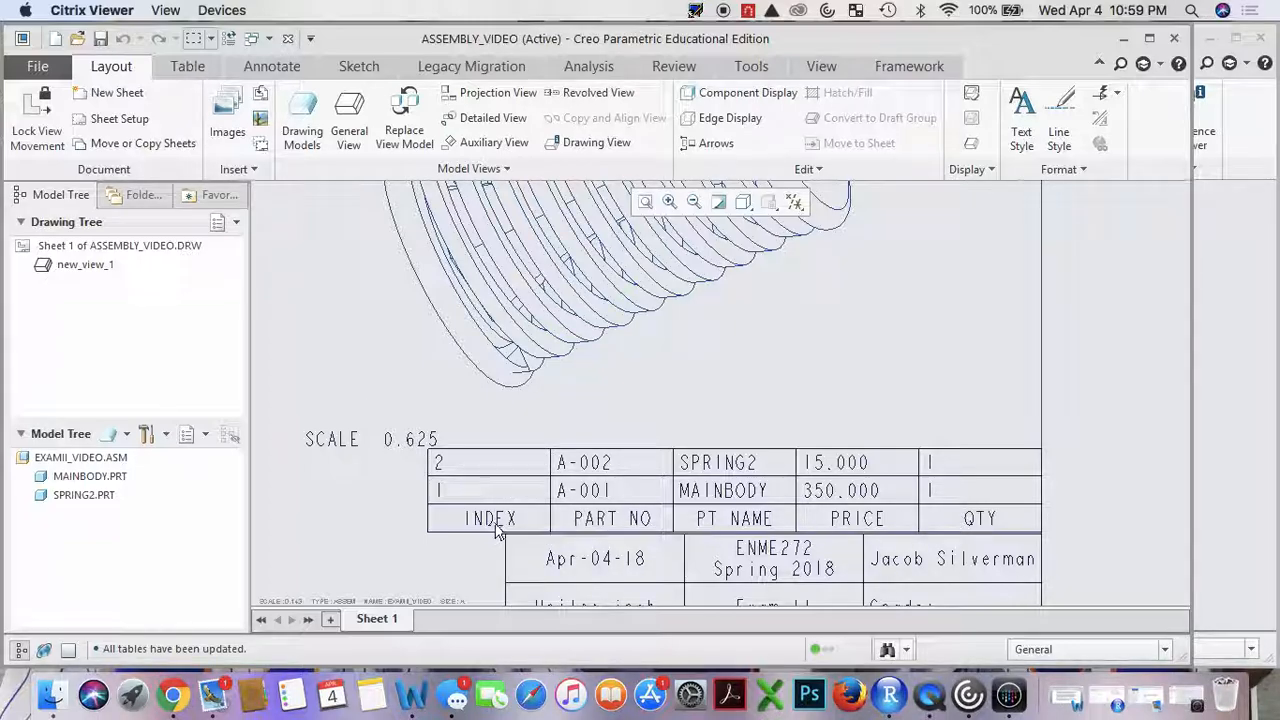
click(1164, 650)
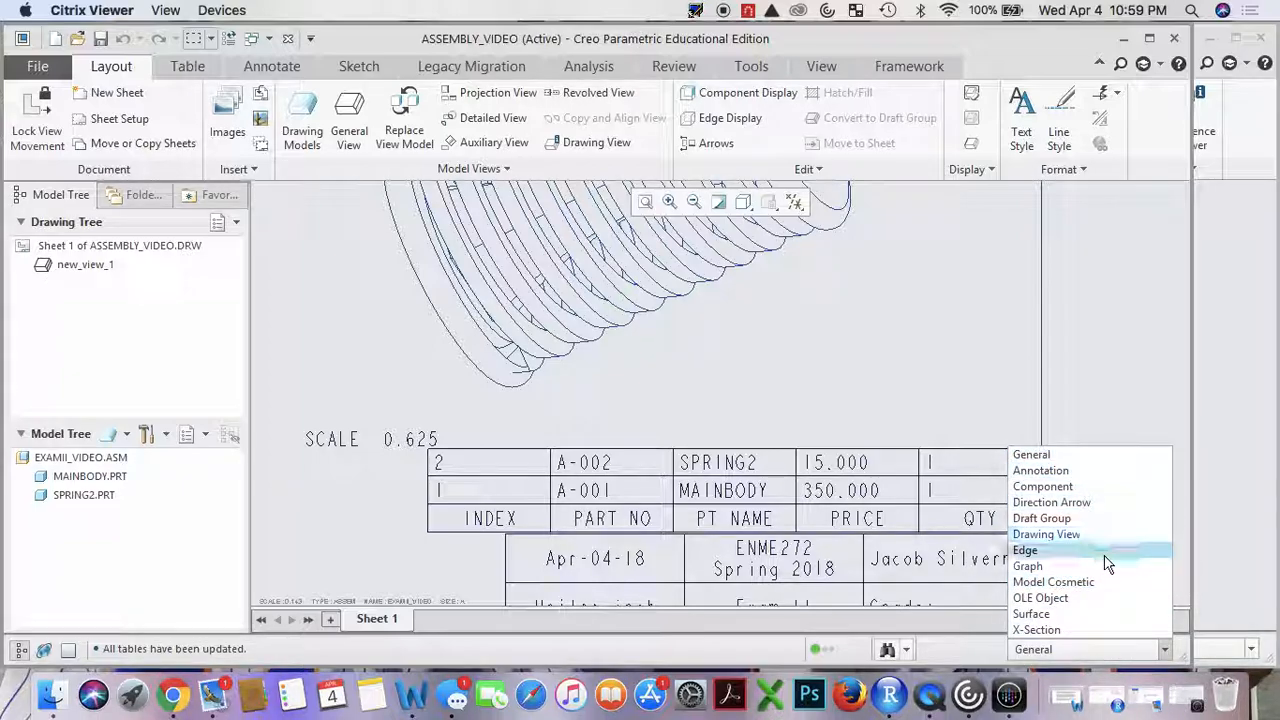
click(1140, 453)
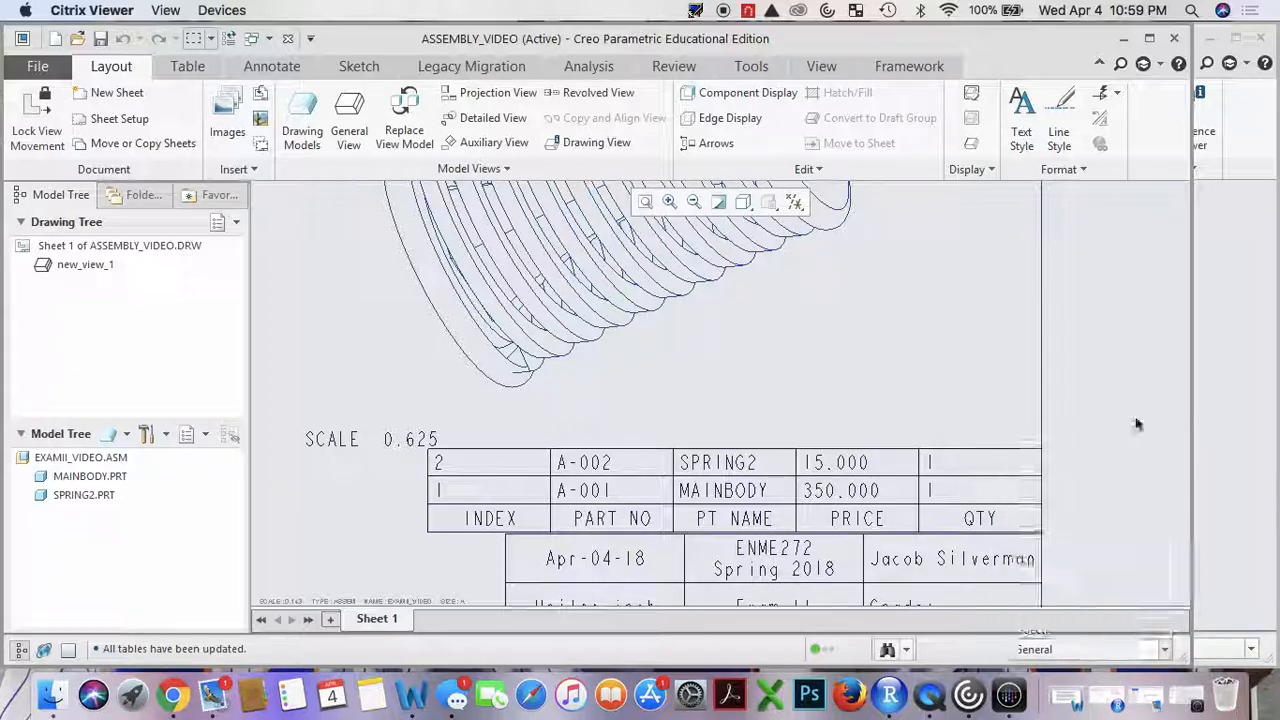
Restrict selection to table columns and select the QTY column of the BOM table.
click(187, 66)
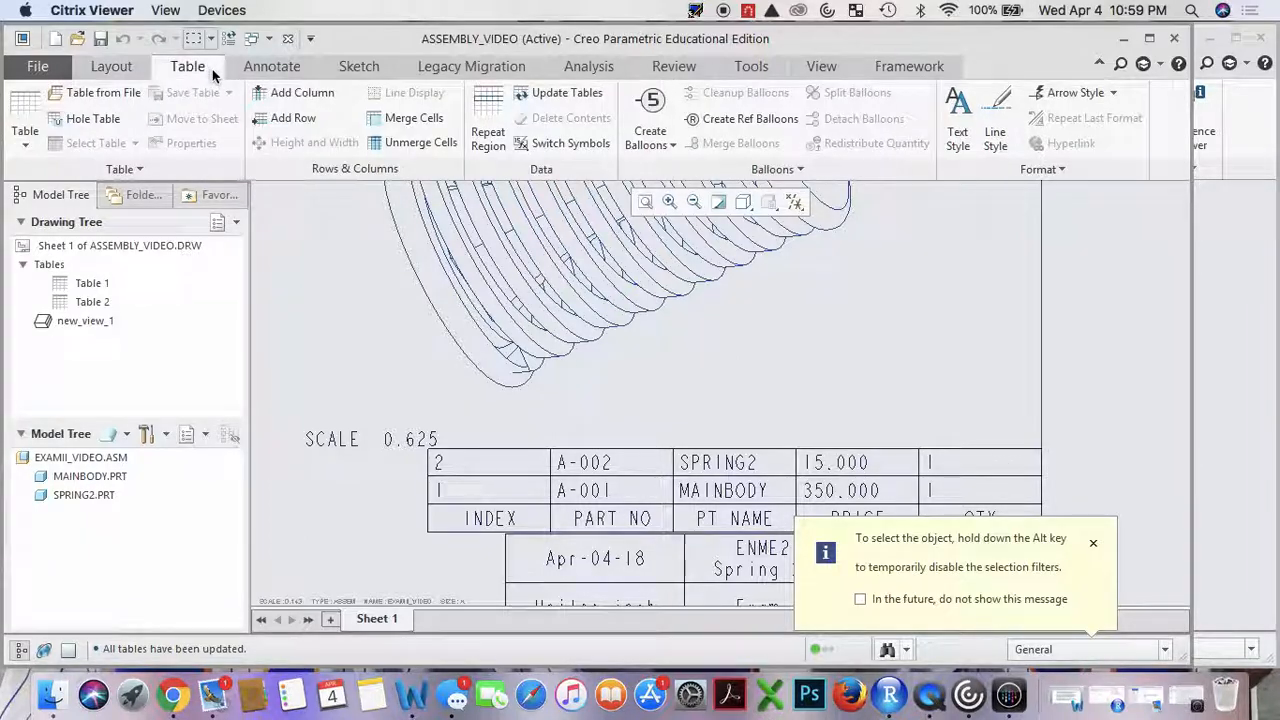
click(1160, 647)
click(1118, 580)
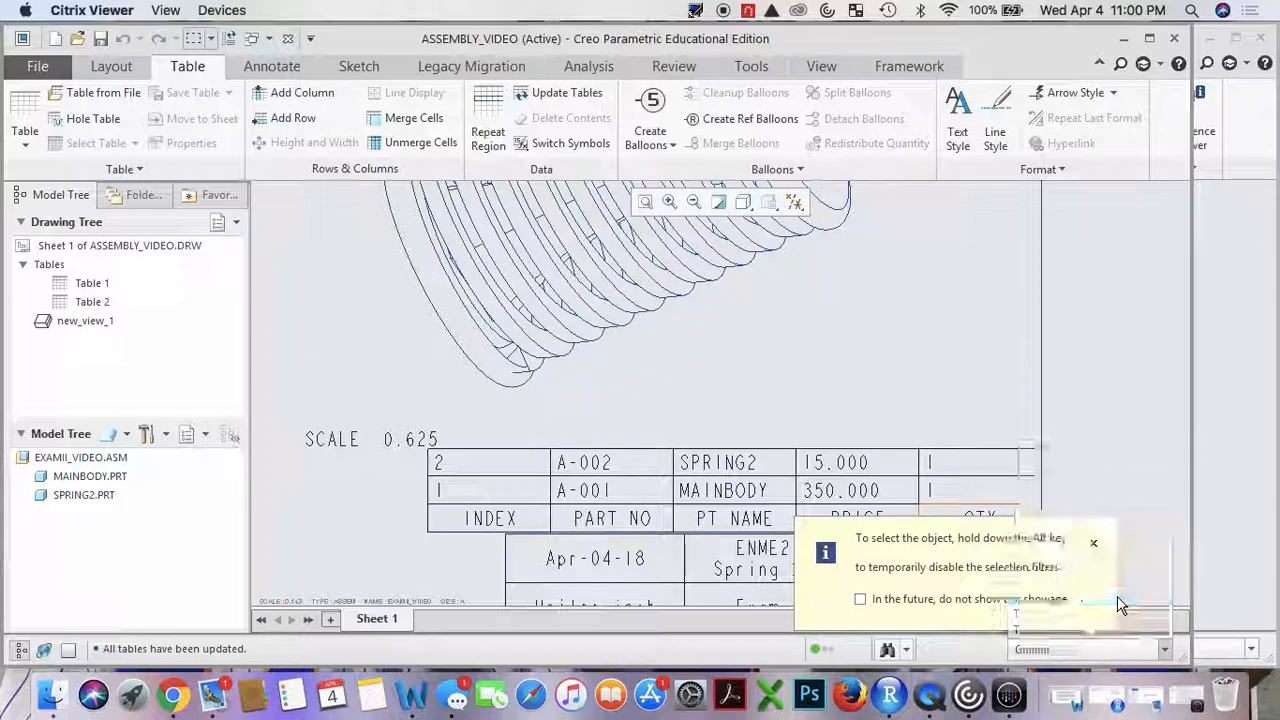
click(977, 453)
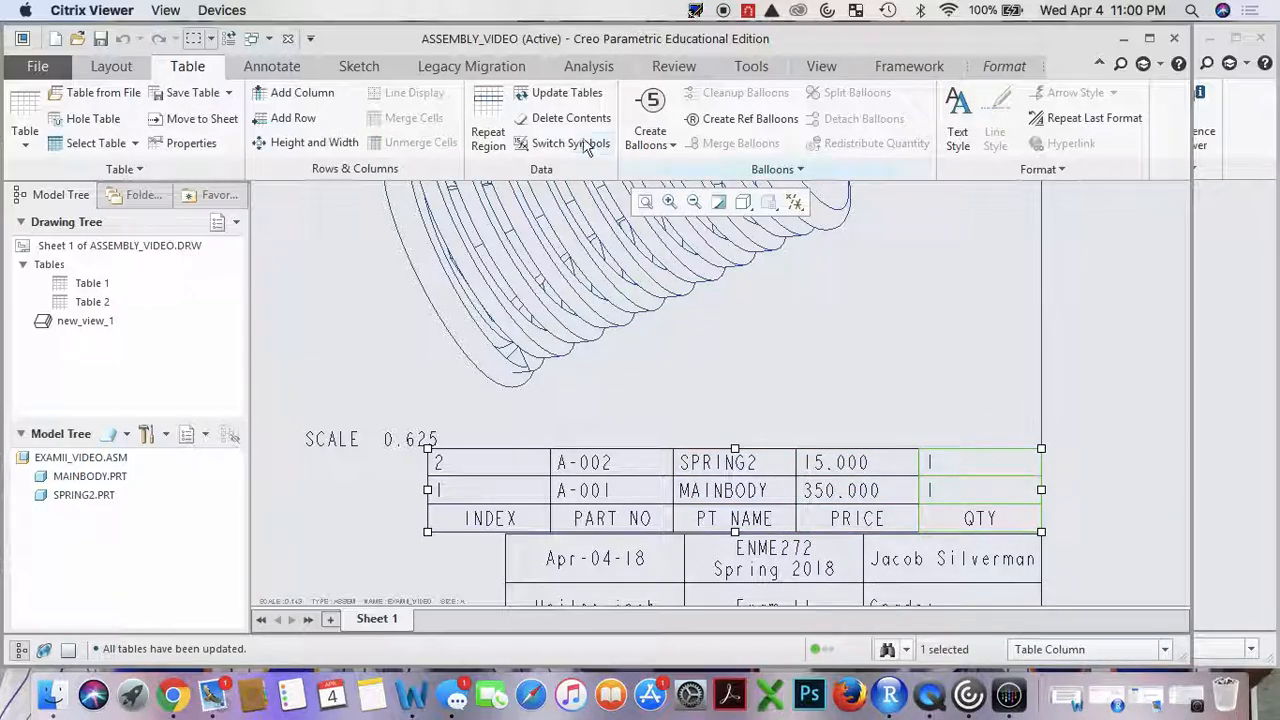
click(292, 76)
click(352, 70)
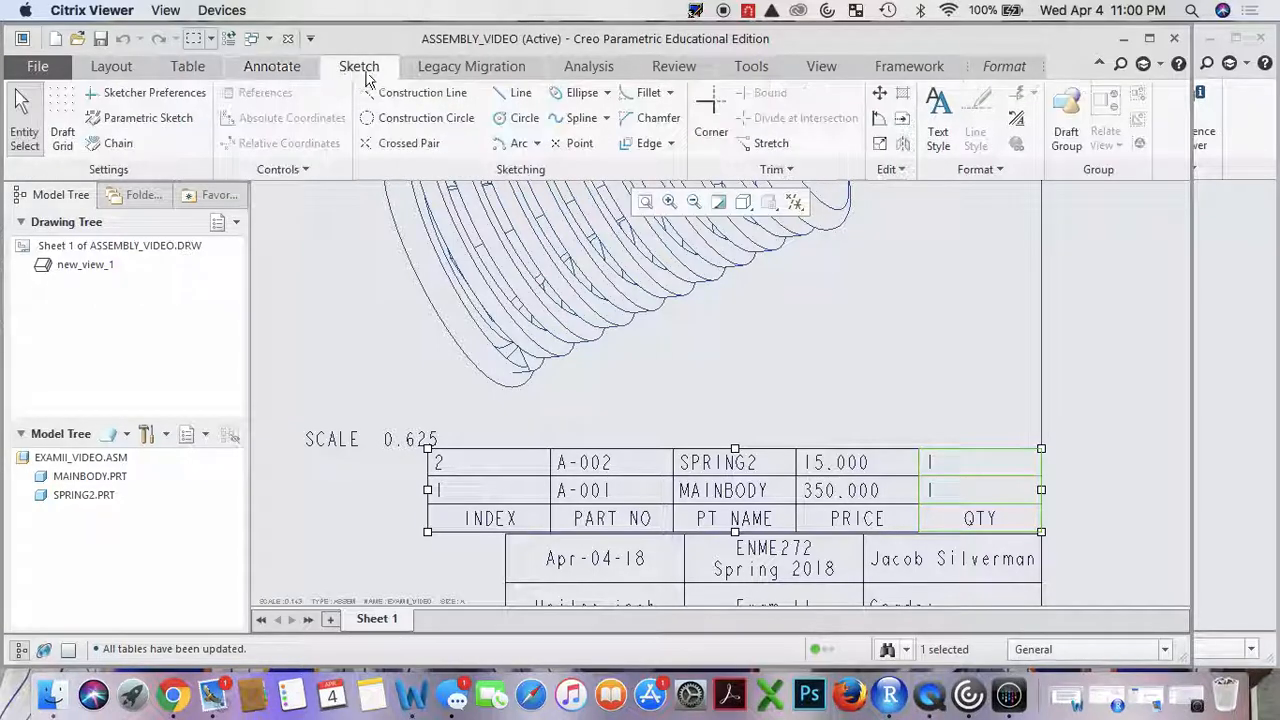
click(458, 78)
click(612, 75)
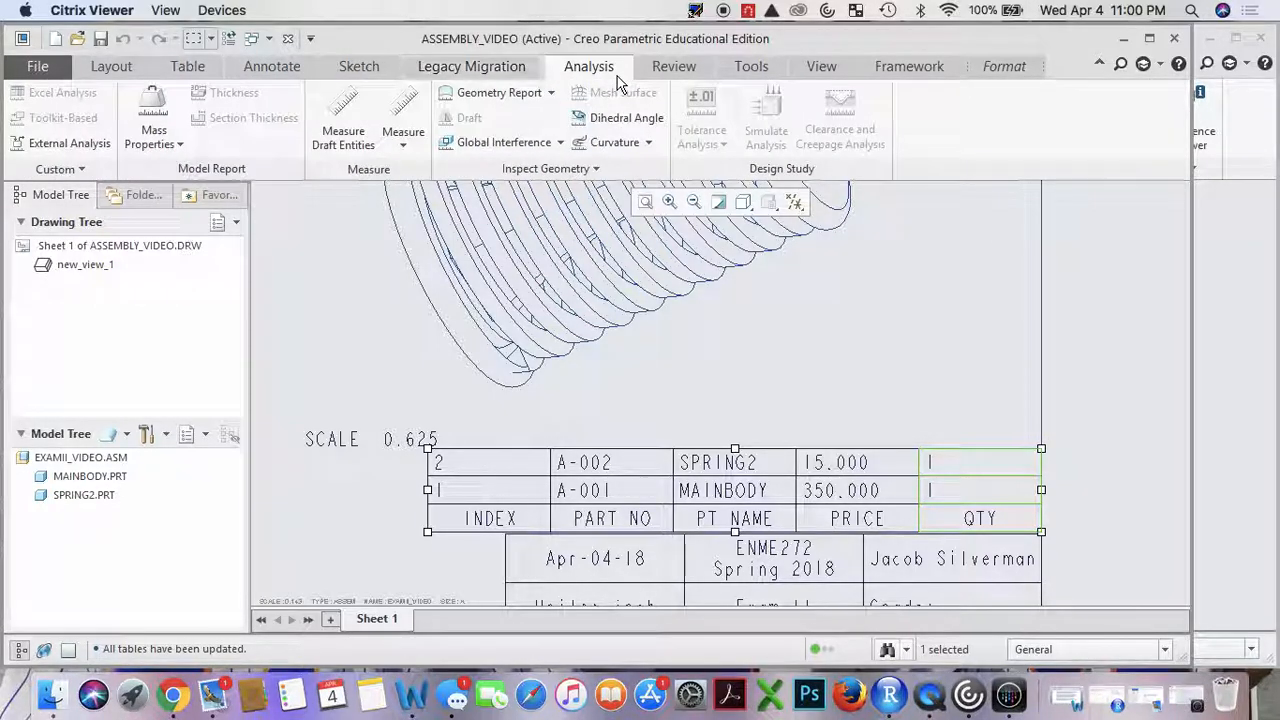
click(675, 78)
click(757, 65)
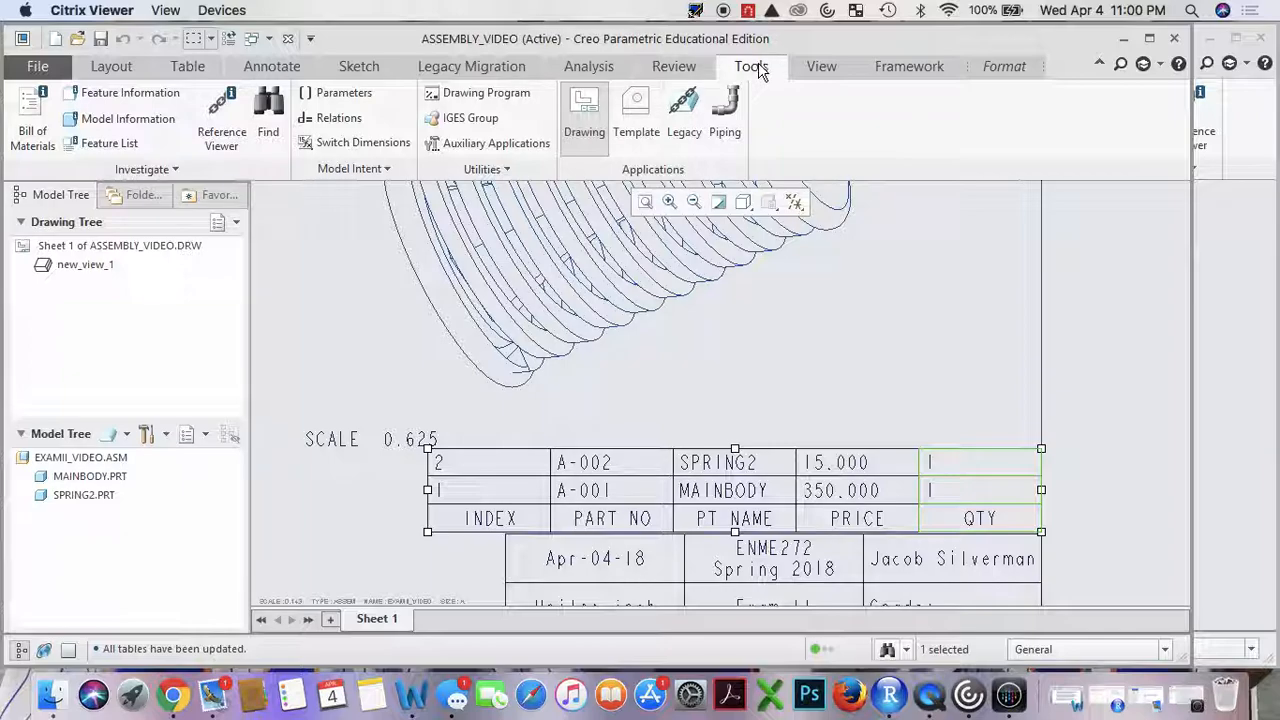
click(814, 66)
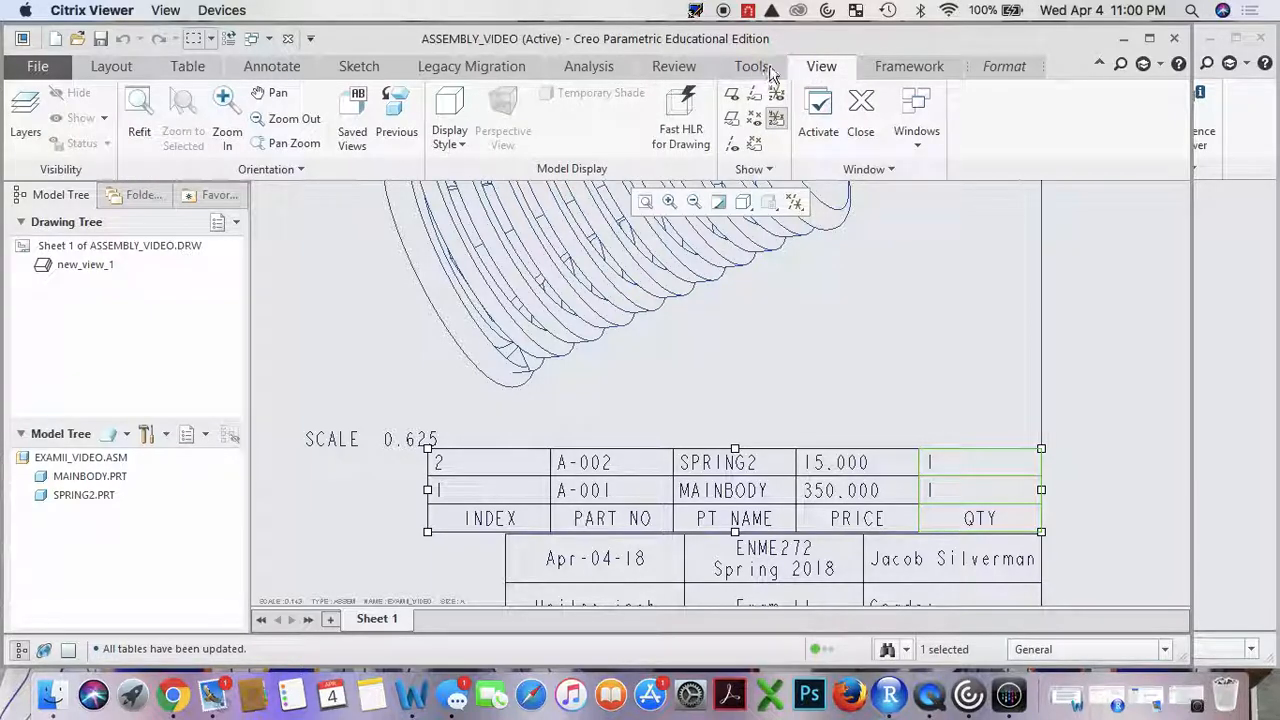
click(900, 66)
Center the text in the QTY, PRICE and PT NAME columns of the BOM table.
click(978, 68)
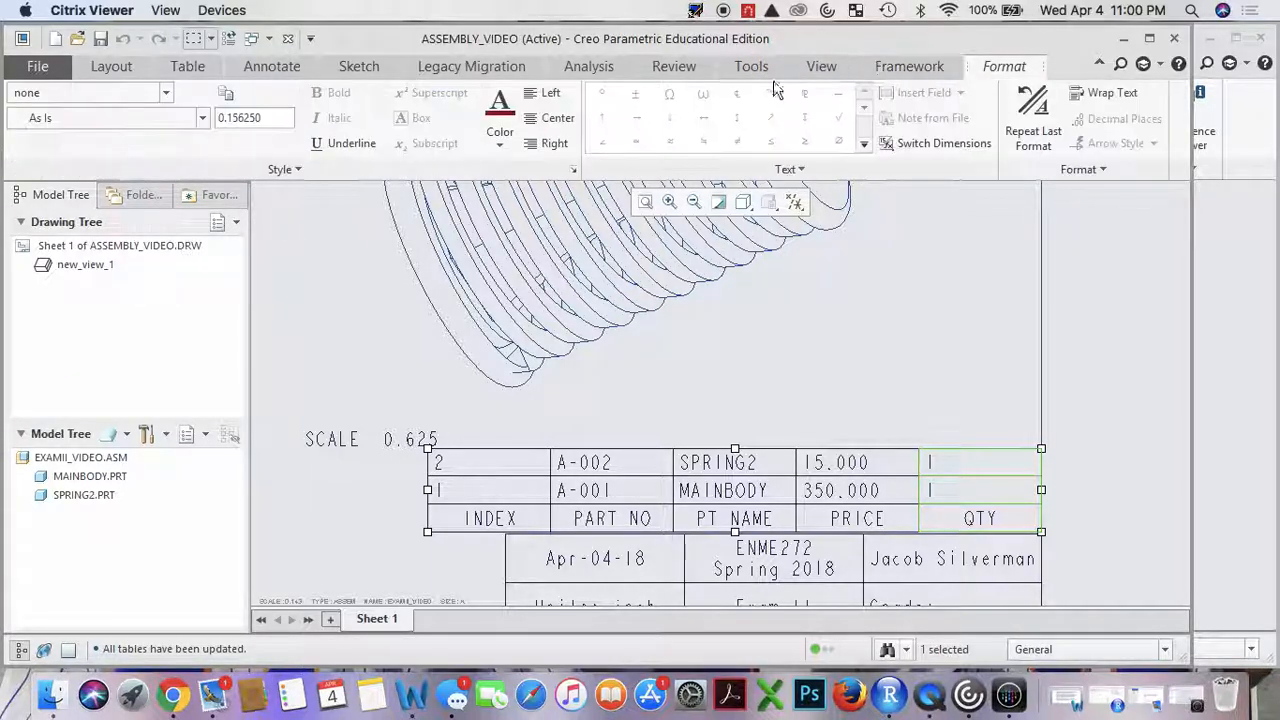
click(553, 118)
click(906, 461)
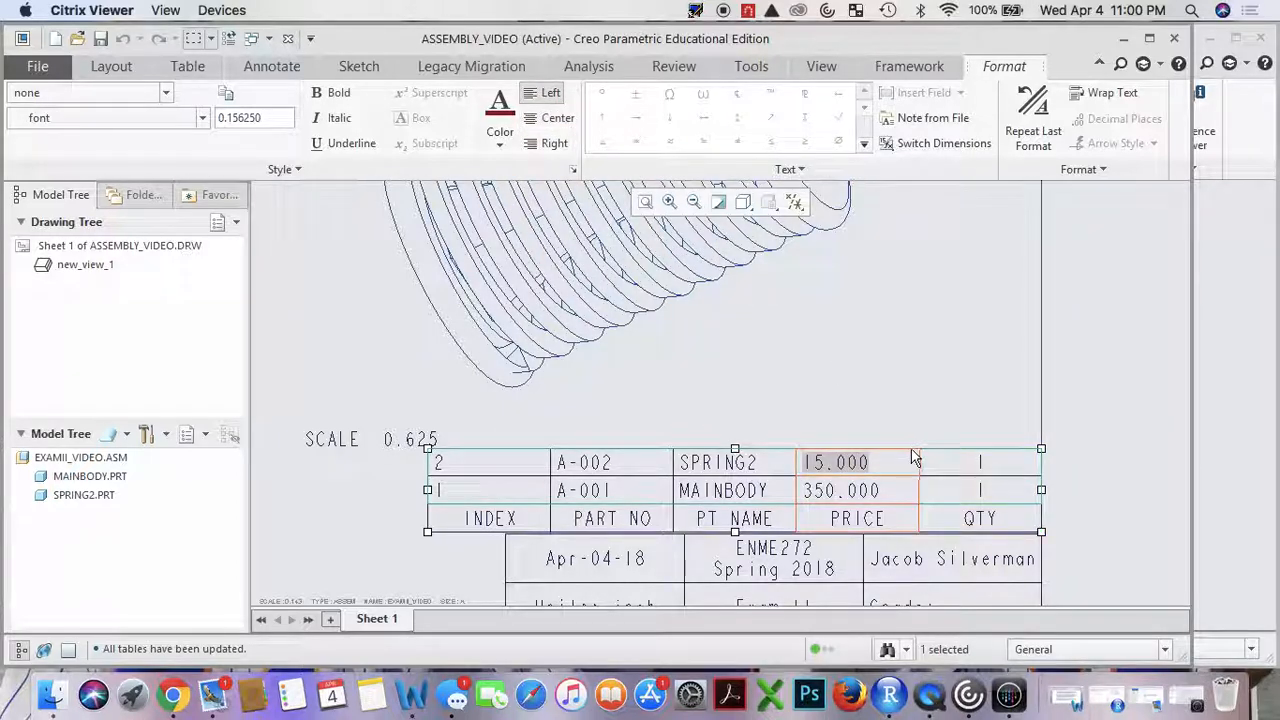
click(914, 457)
click(557, 119)
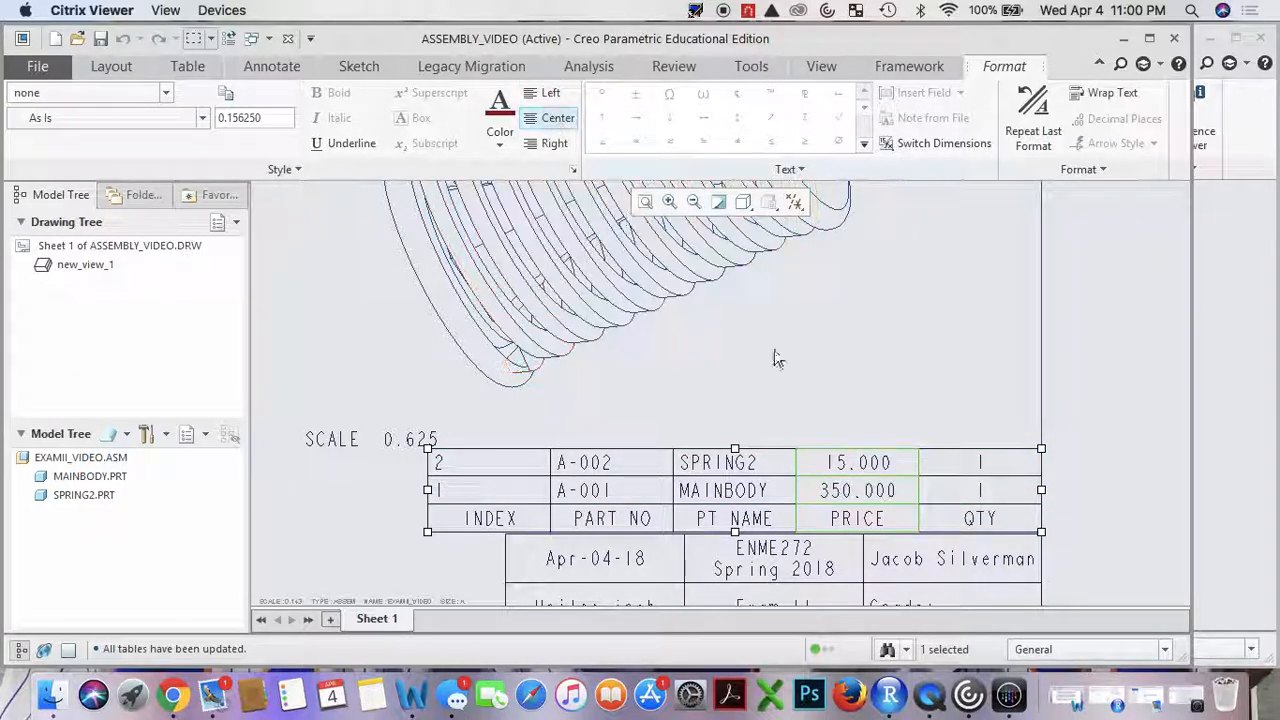
click(794, 453)
click(540, 118)
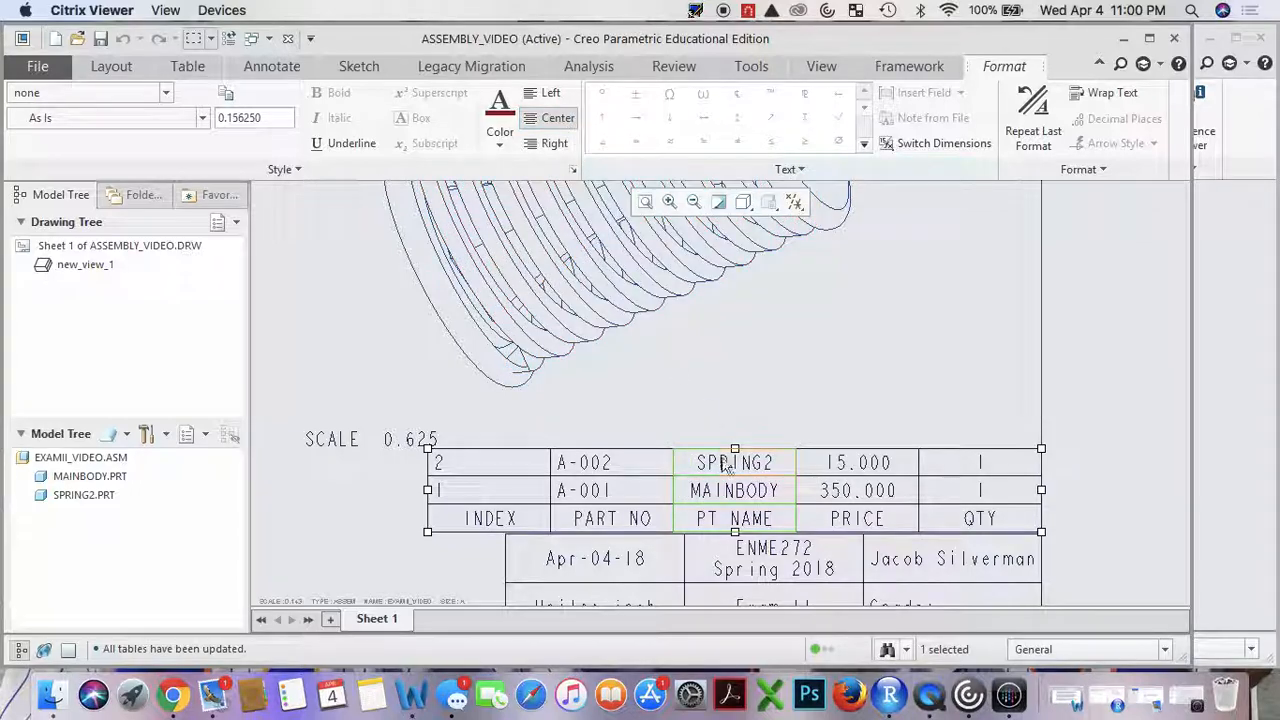
Center the text in the PART NO and INDEX columns, including the INDEX header, and clear the selection.
click(665, 460)
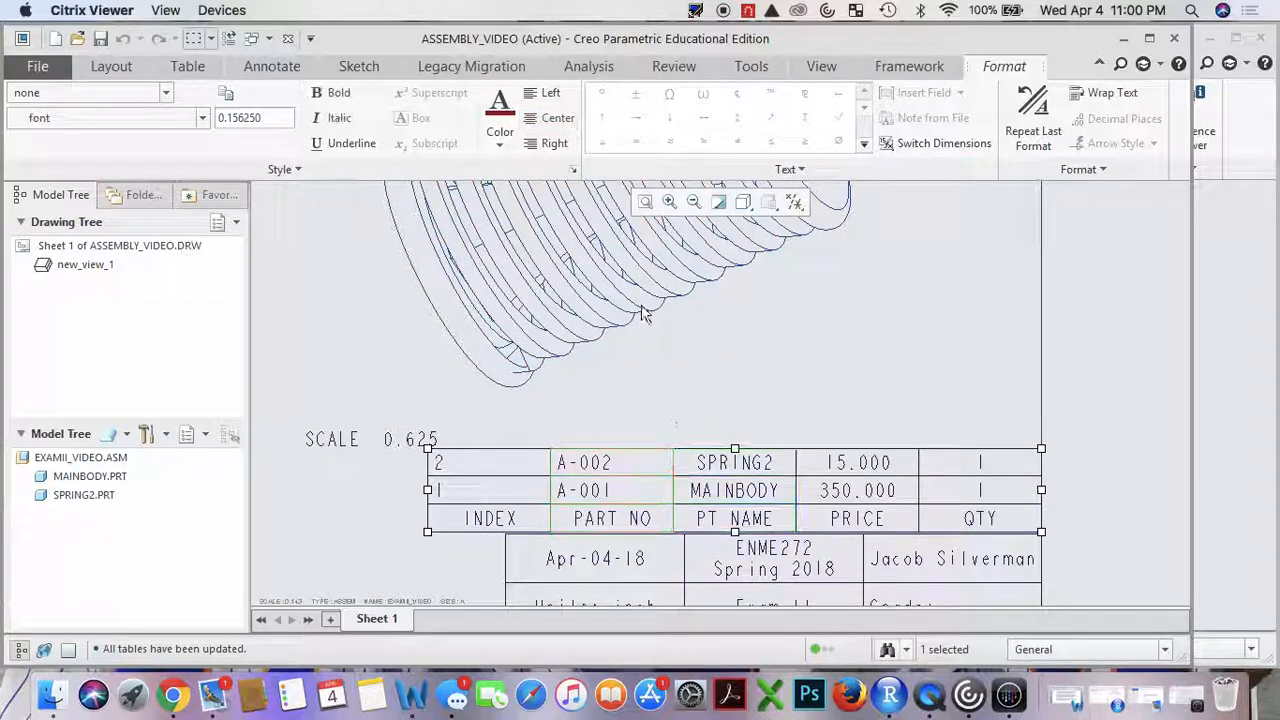
click(550, 118)
click(535, 453)
click(549, 120)
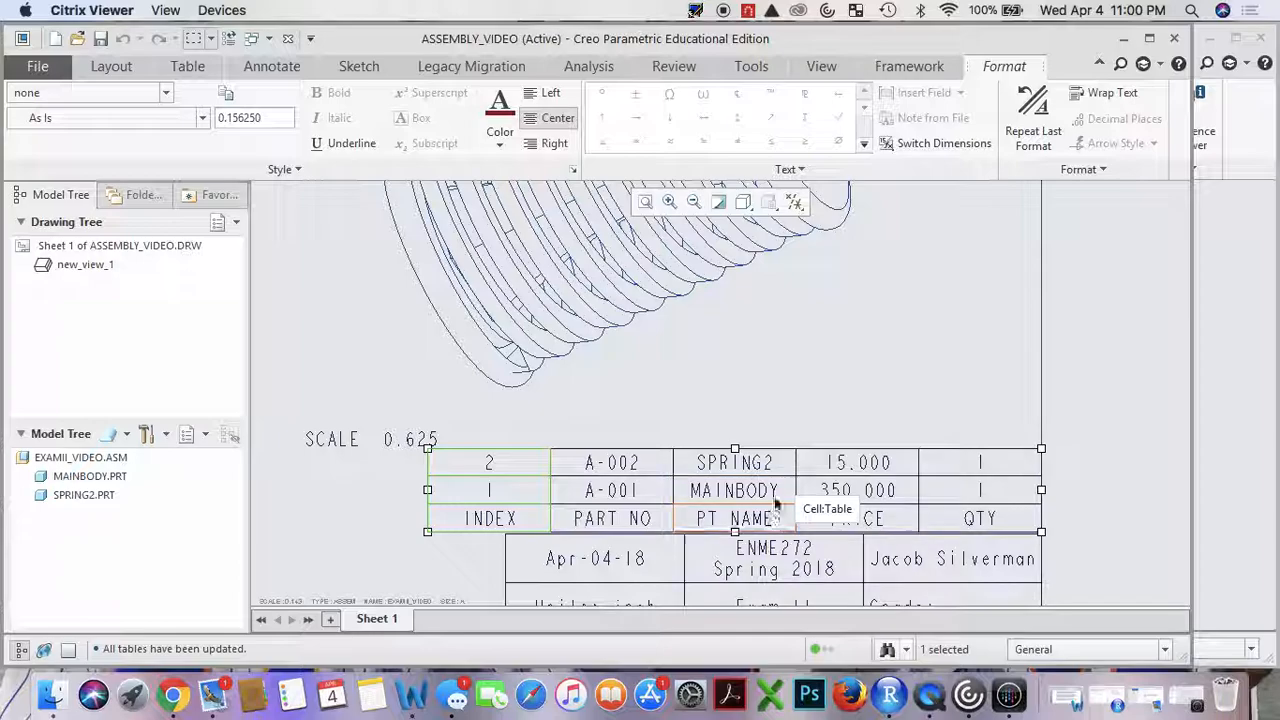
click(563, 123)
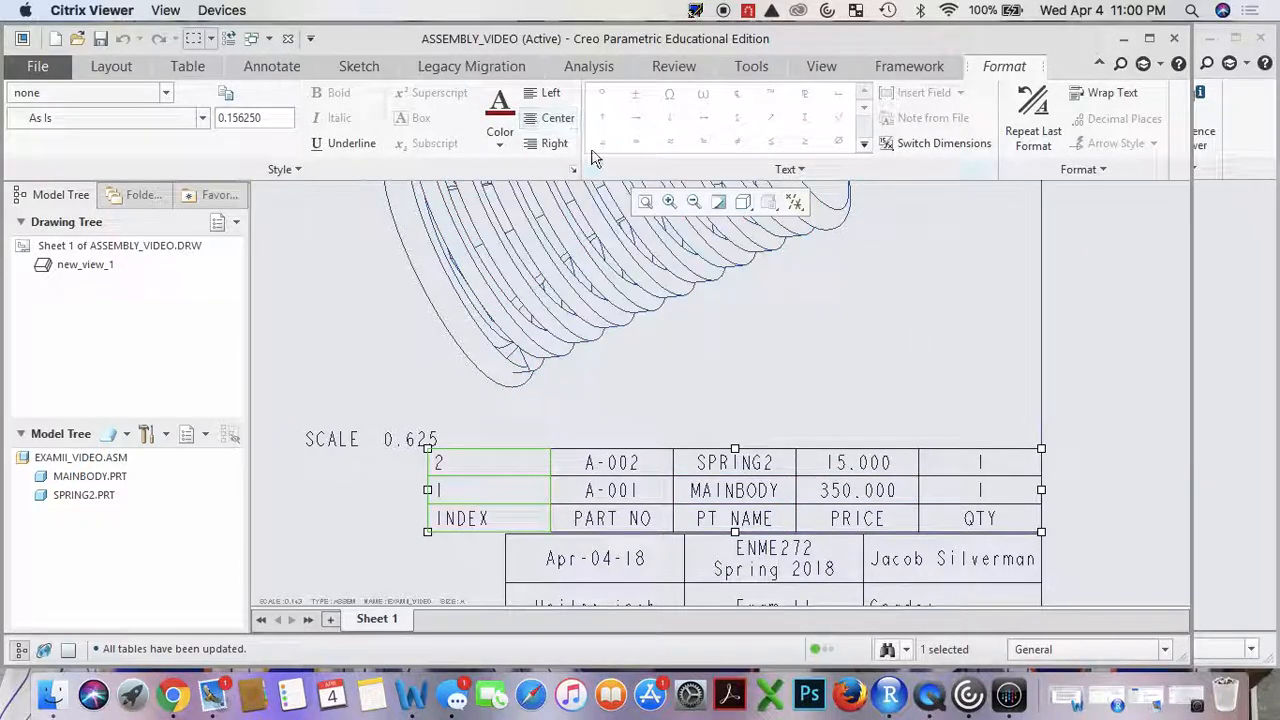
click(553, 118)
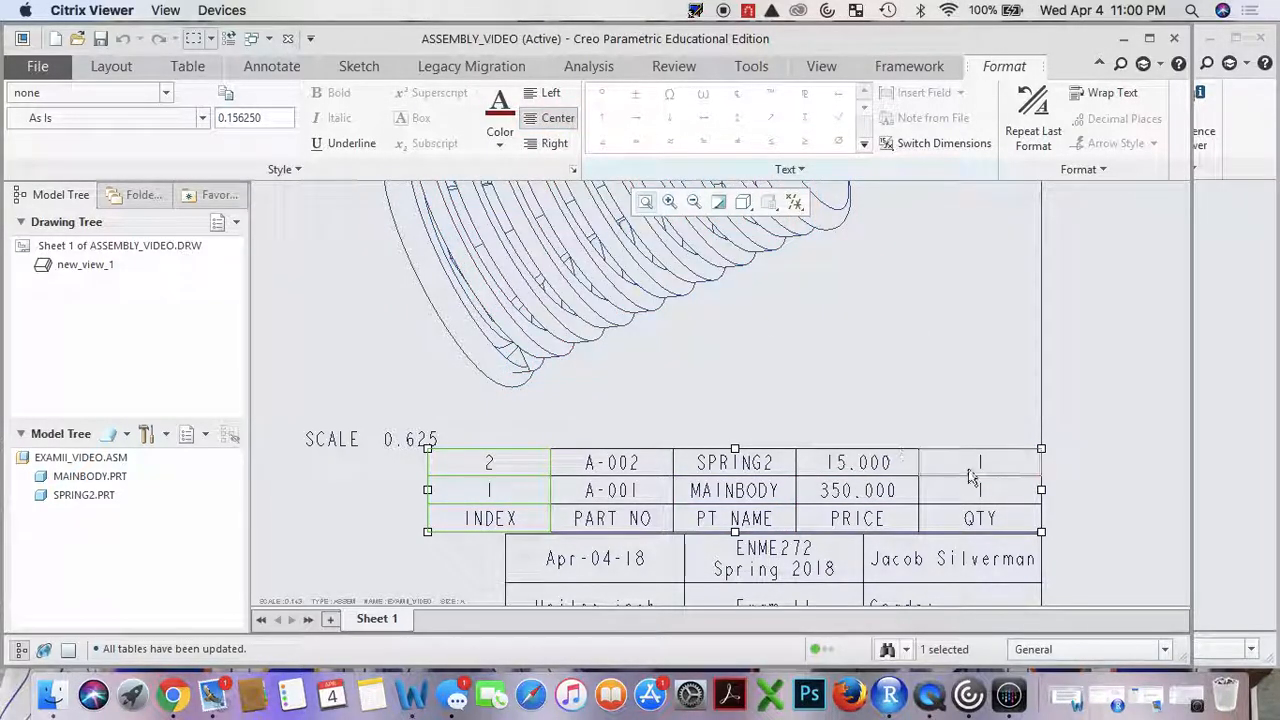
click(958, 416)
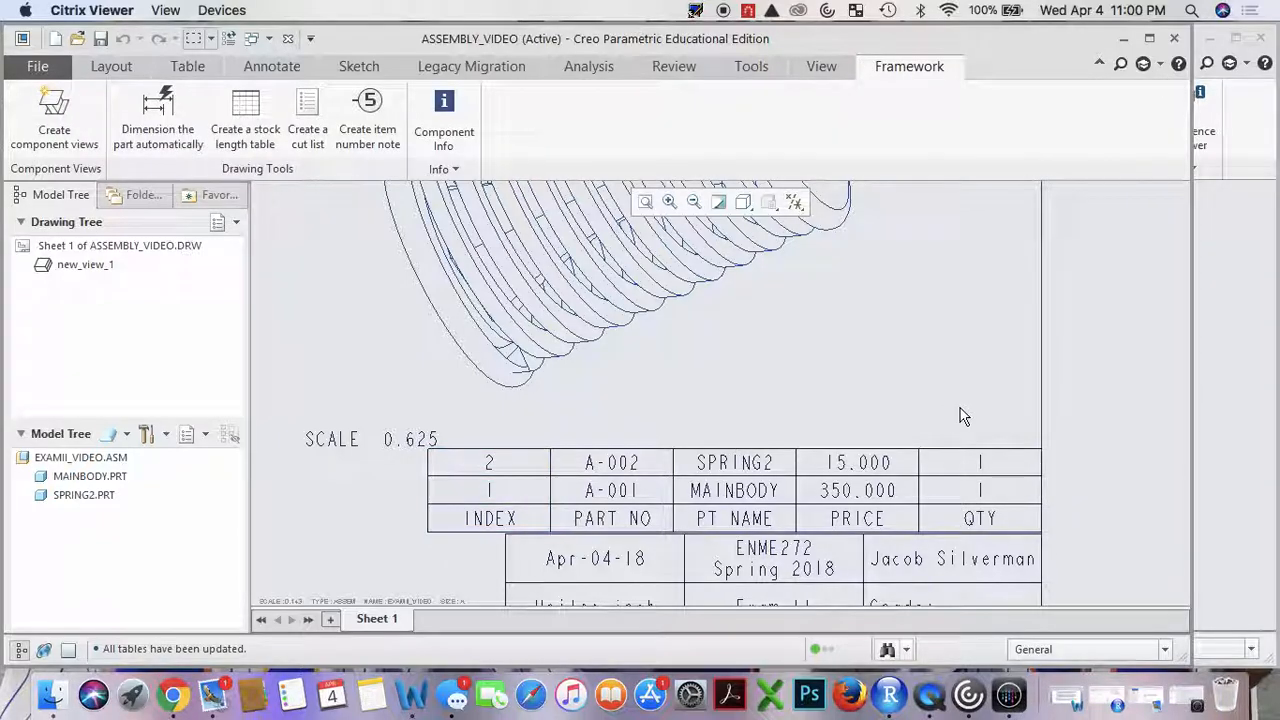
Move the SCALE 0.625 note upward so it sits clear of the BOM table.
click(352, 446)
drag(390, 427, 384, 375)
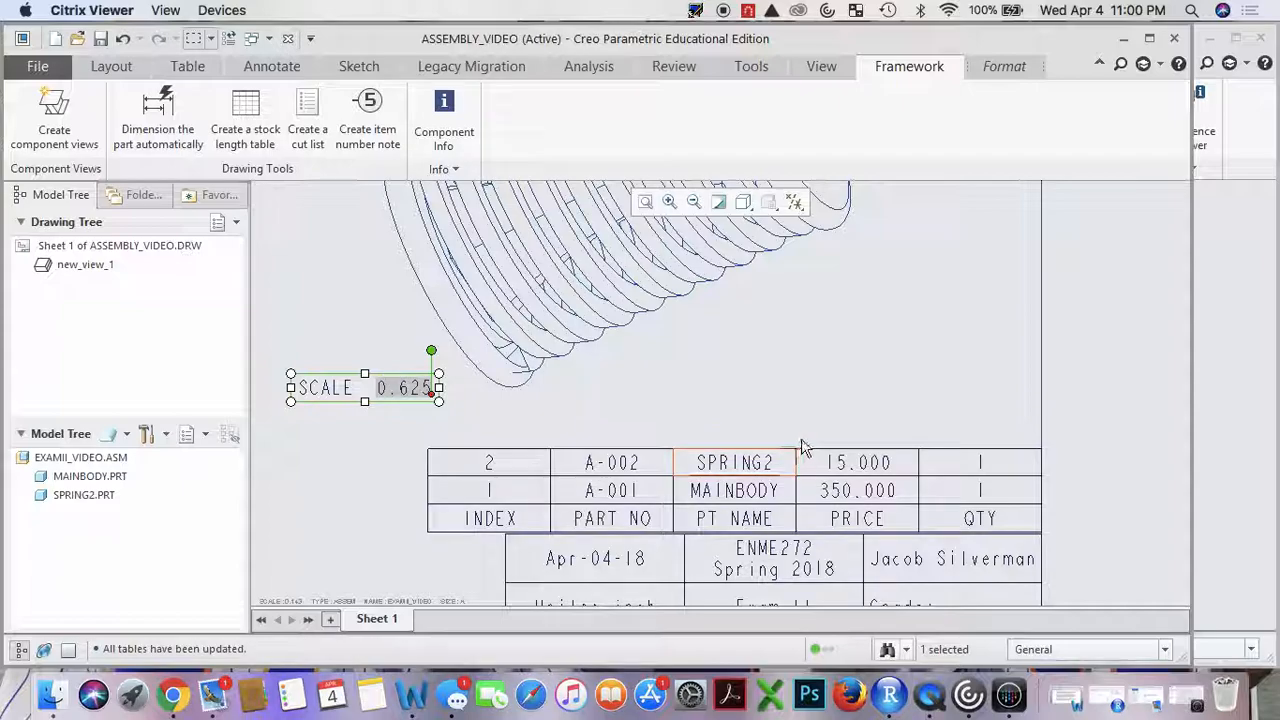
click(801, 442)
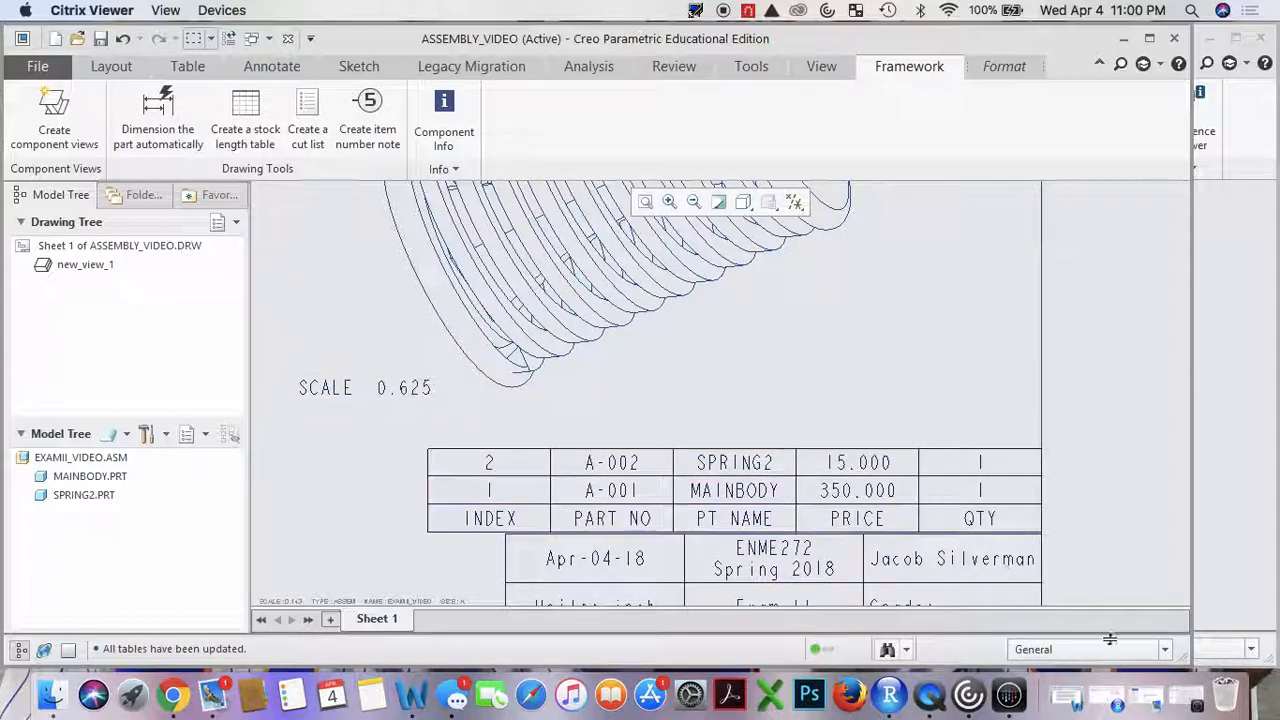
Narrow the INDEX column of the BOM table by reducing its width in characters.
click(1165, 649)
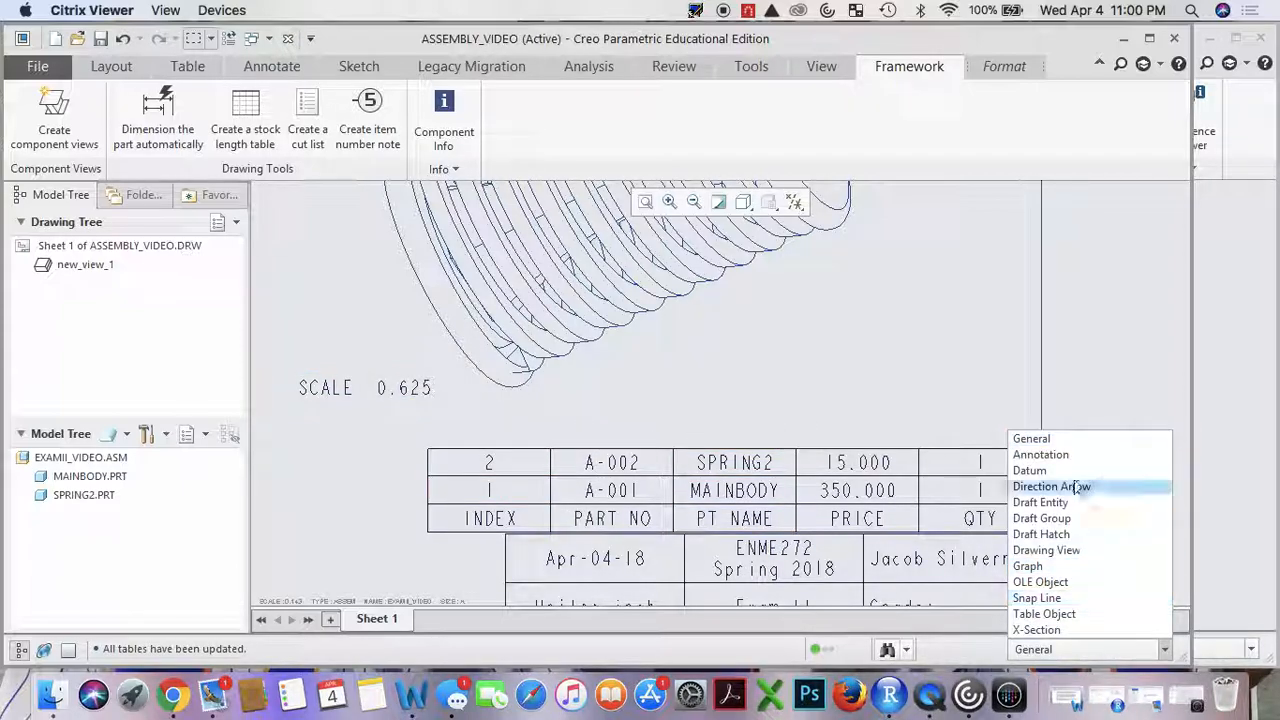
click(1060, 438)
click(188, 68)
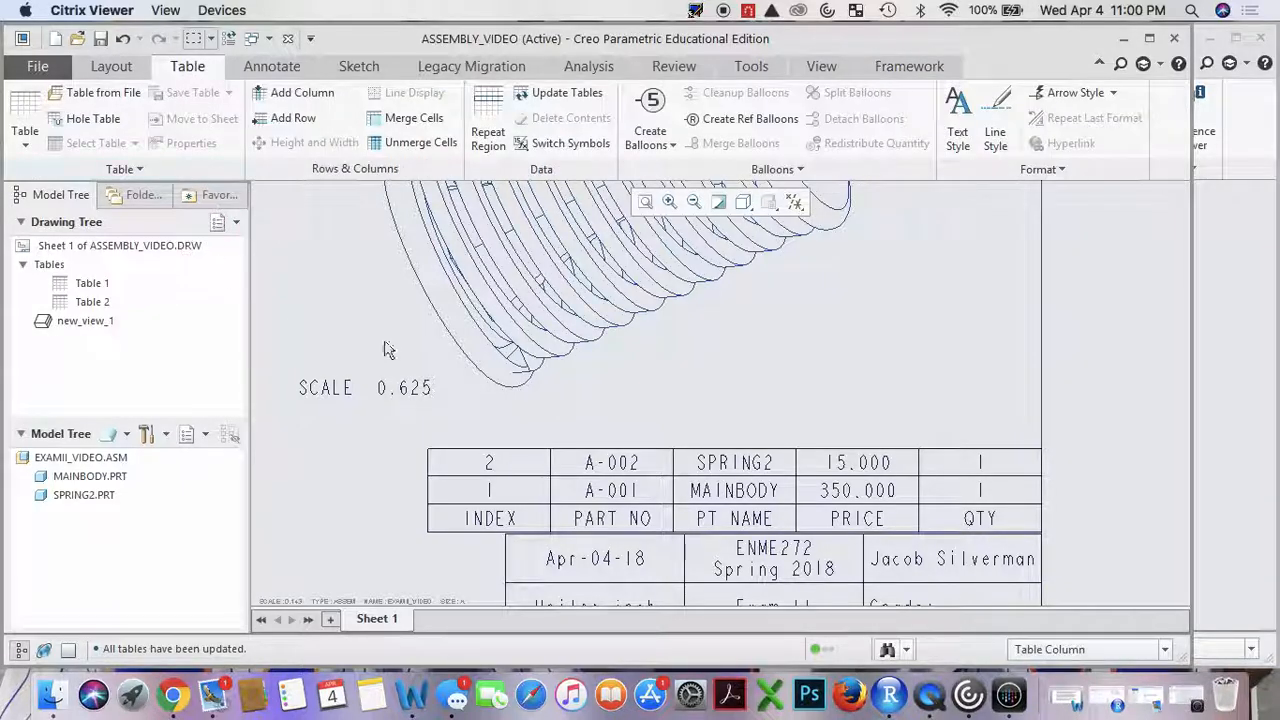
click(540, 502)
right_click(540, 500)
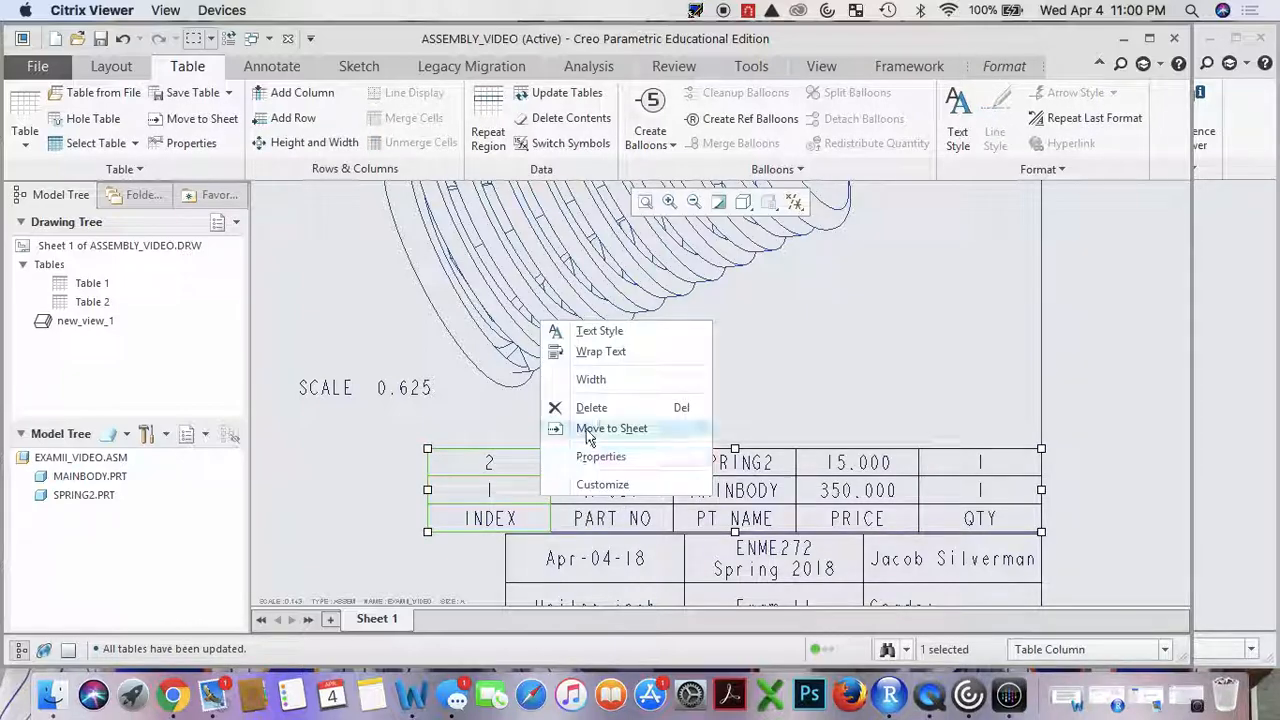
click(606, 380)
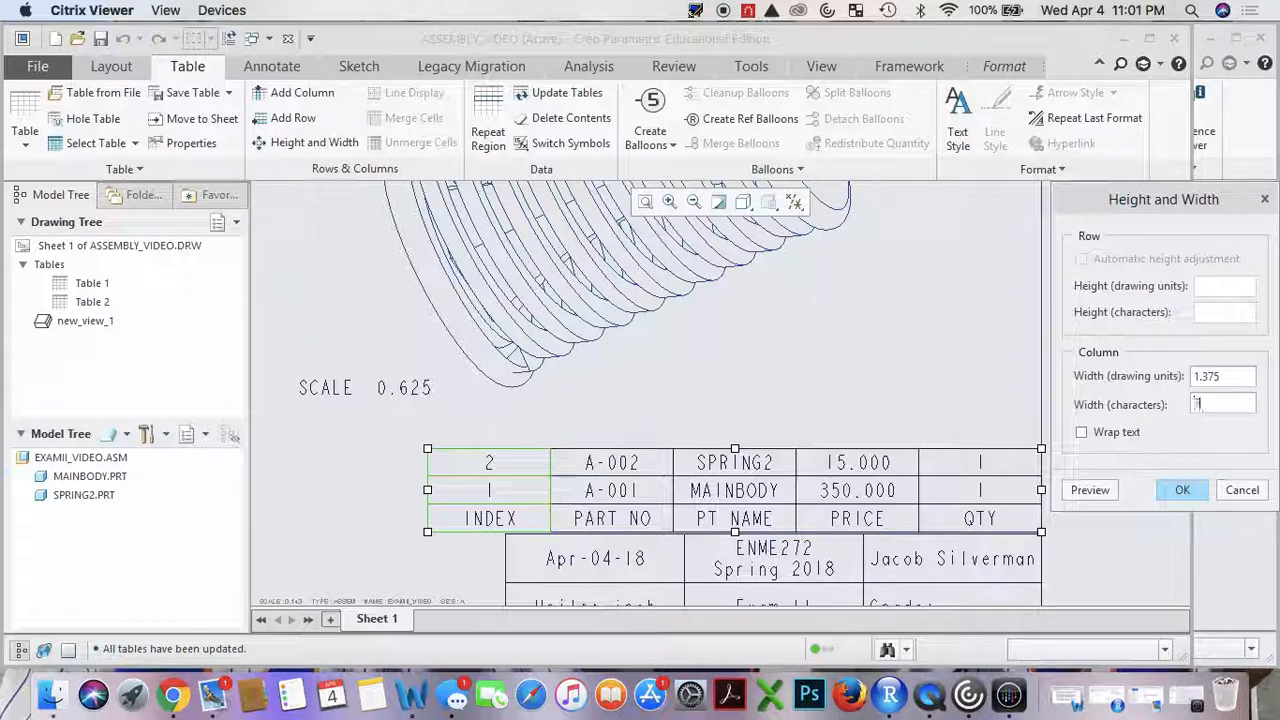
click(1182, 490)
Narrow the QTY column so it just fits its header text.
click(988, 516)
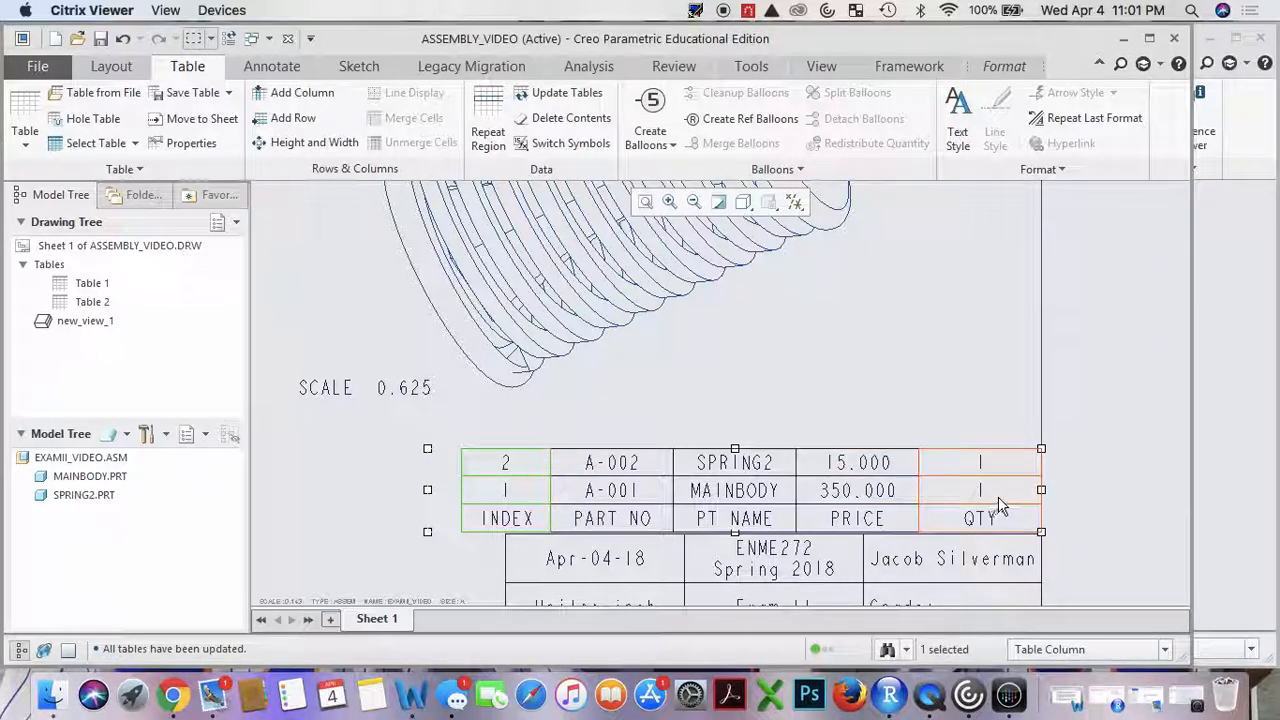
right_click(1013, 521)
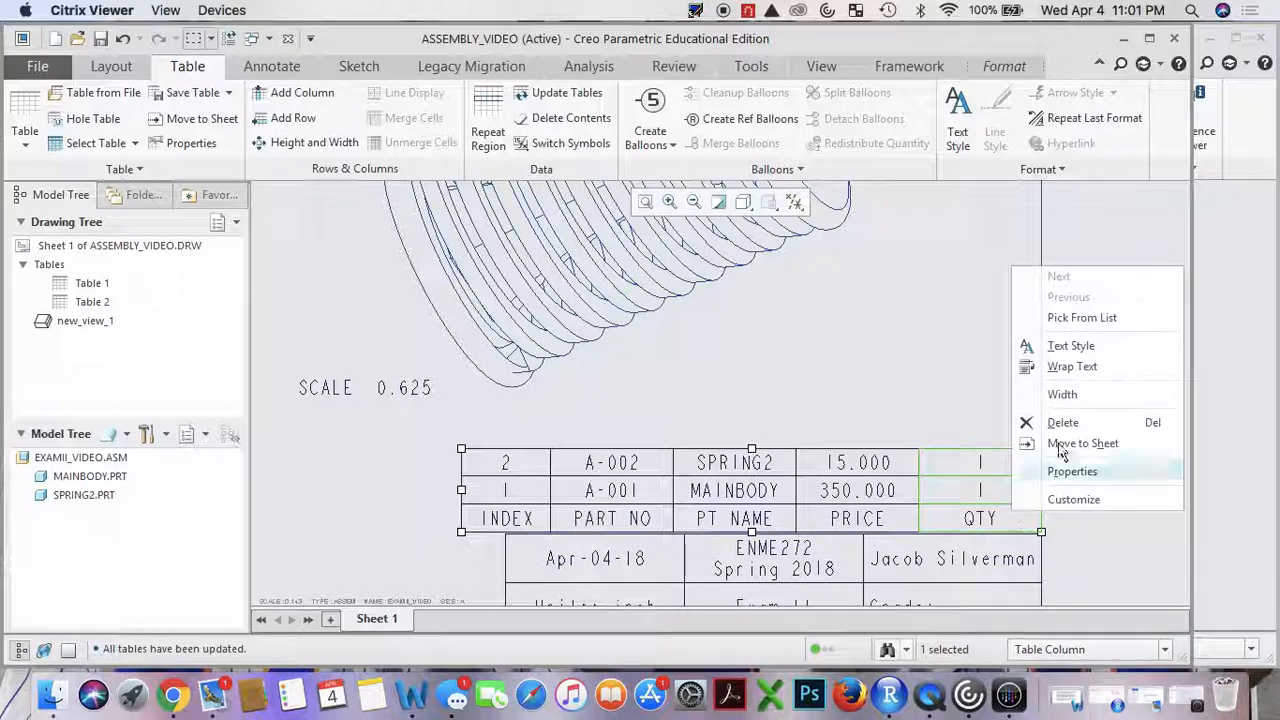
click(1086, 394)
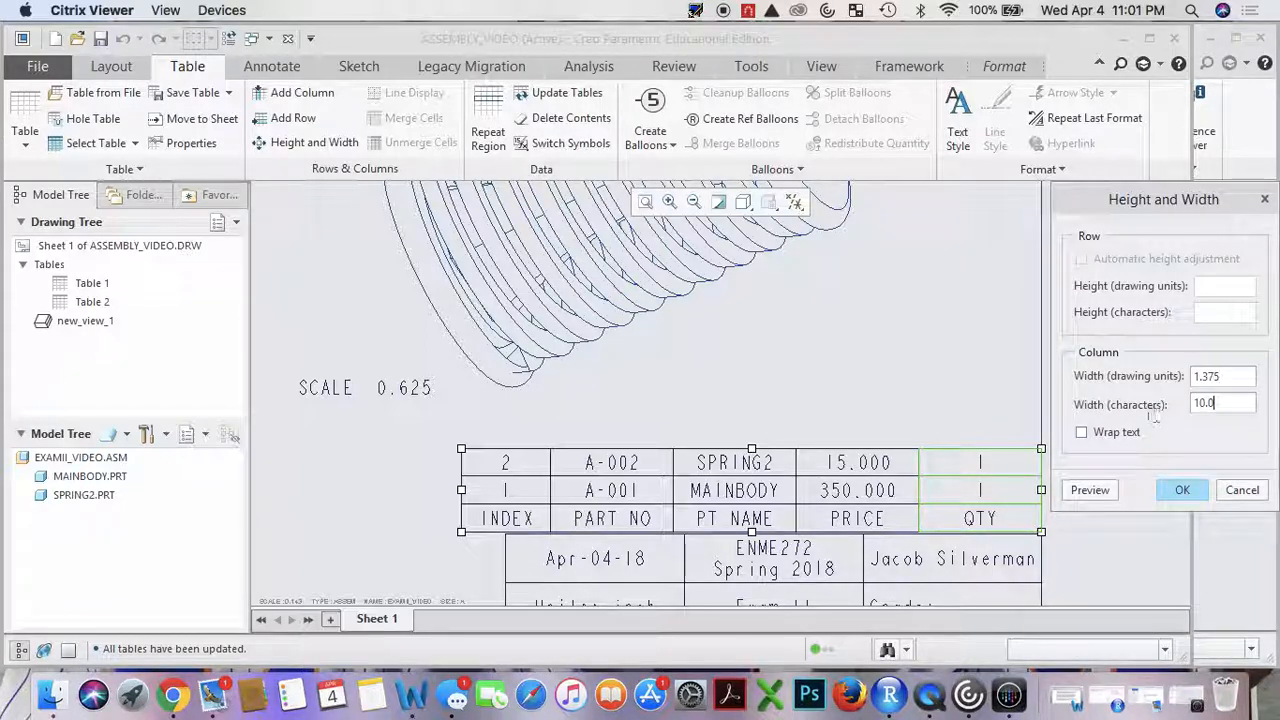
click(1200, 490)
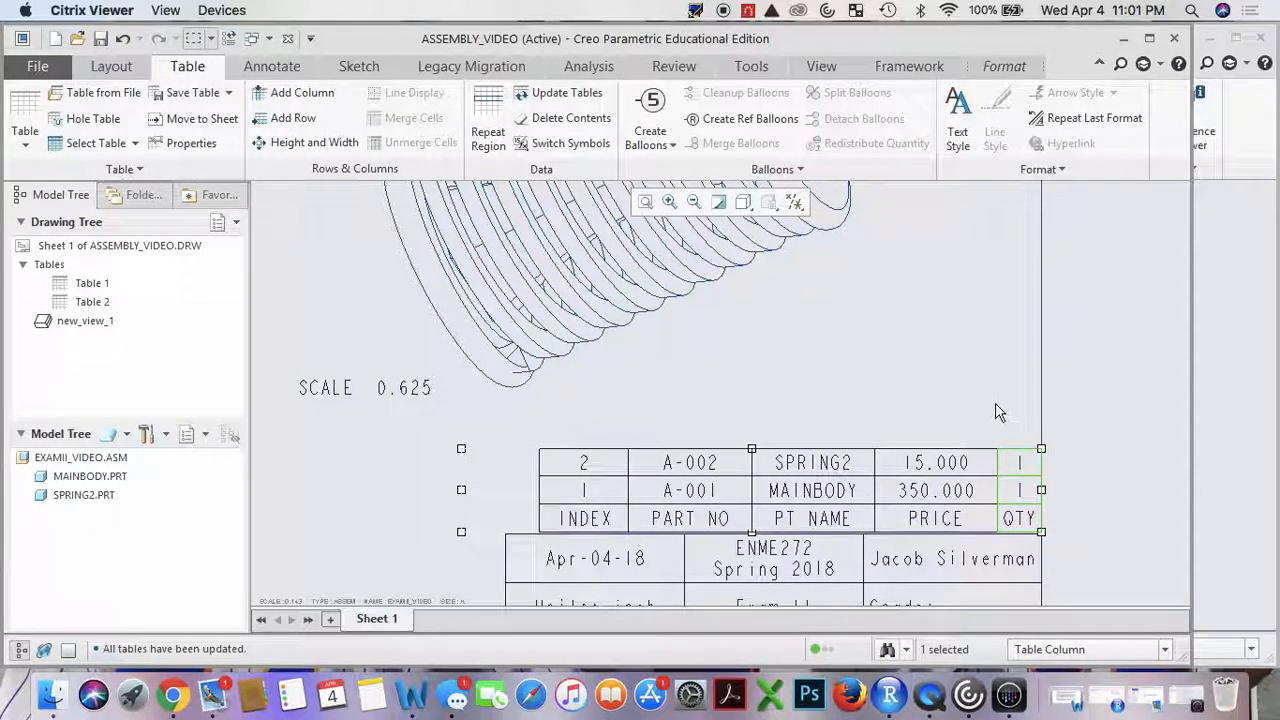
Widen the PT NAME column of the BOM table by increasing its width in characters.
click(861, 520)
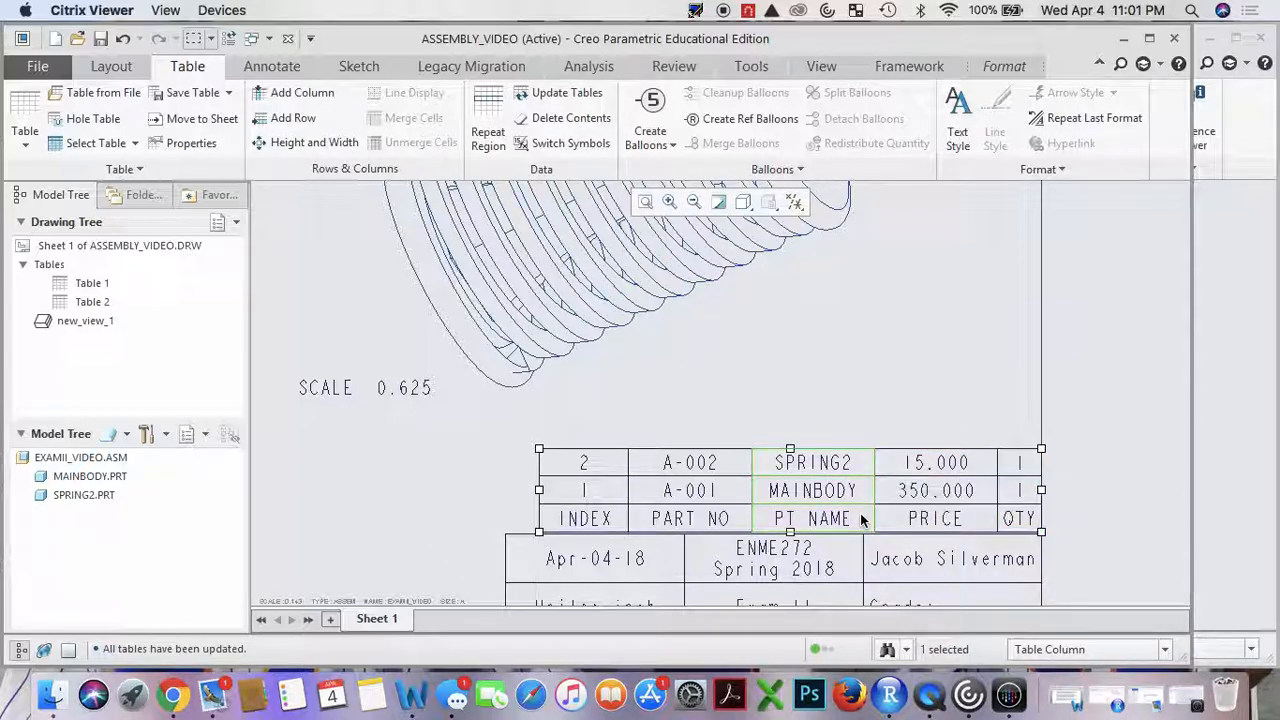
right_click(861, 519)
click(960, 400)
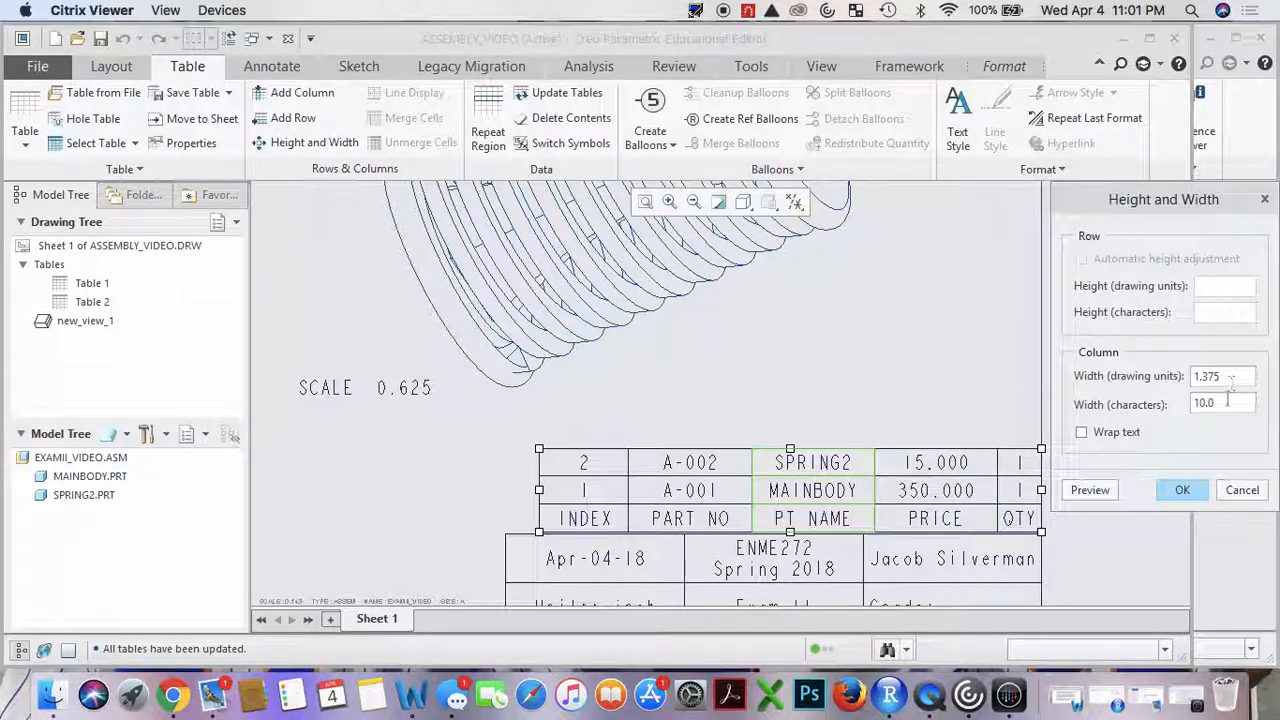
drag(1228, 400, 1150, 404)
click(1183, 490)
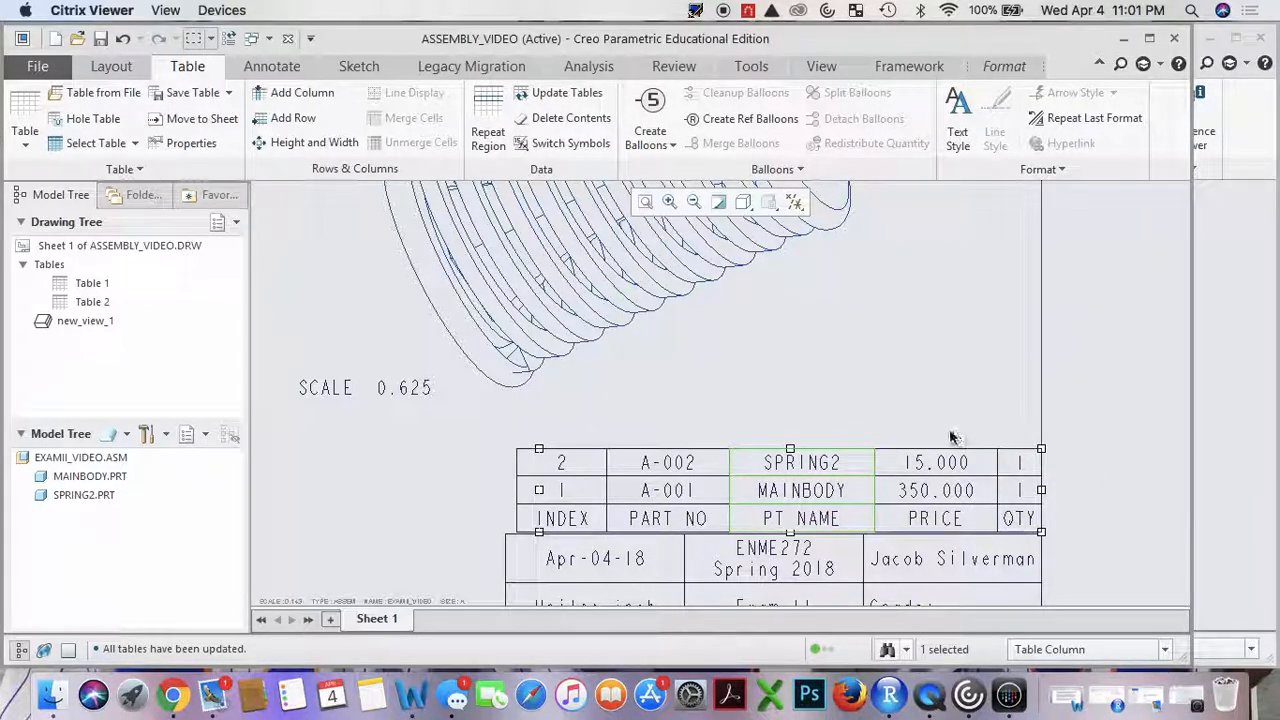
Set the PART NO column width to 11 characters so the BOM table lines up with the title block.
click(708, 519)
right_click(712, 522)
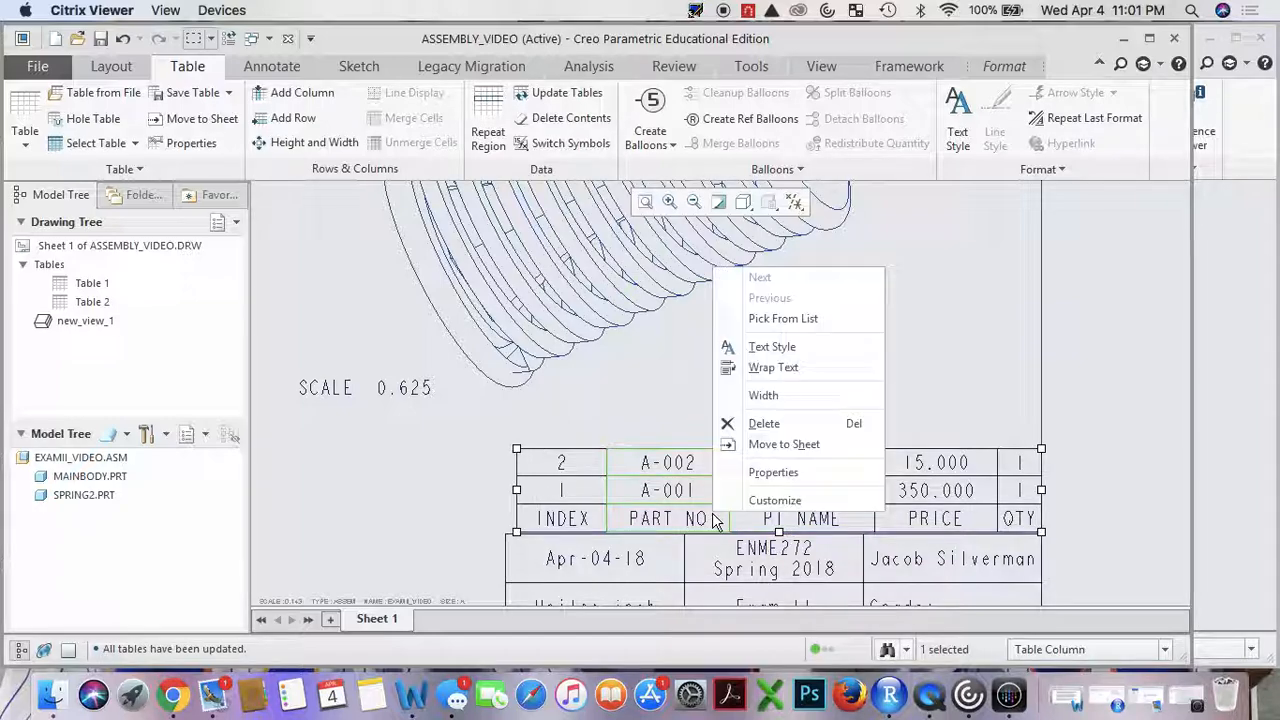
click(787, 399)
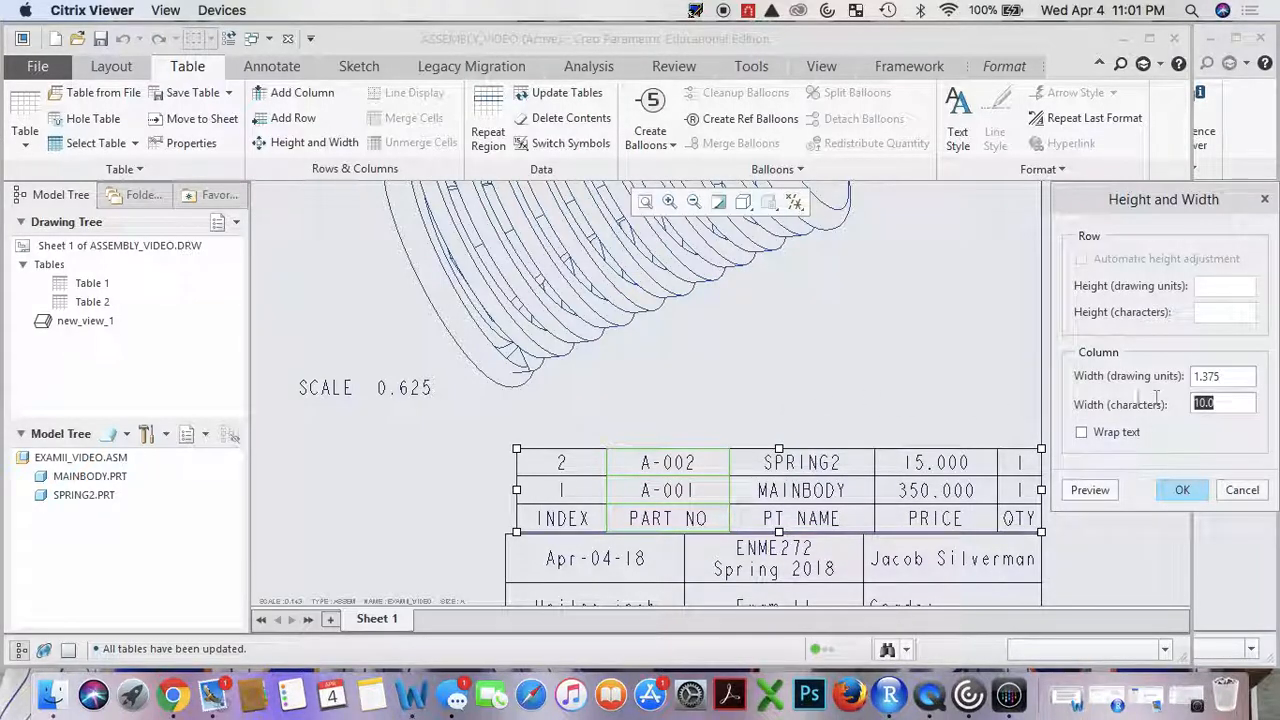
text(11)
click(1182, 489)
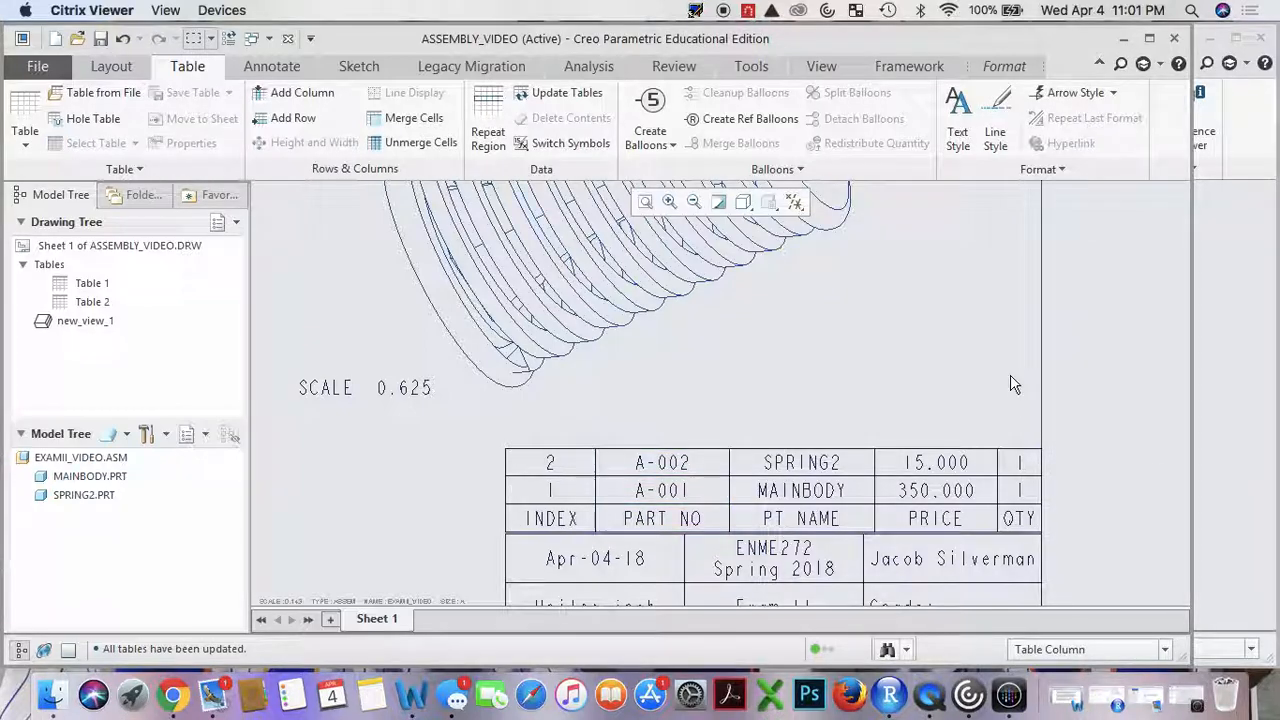
Create BOM balloons for all components on the assembly view.
scroll(990, 360, down, 3)
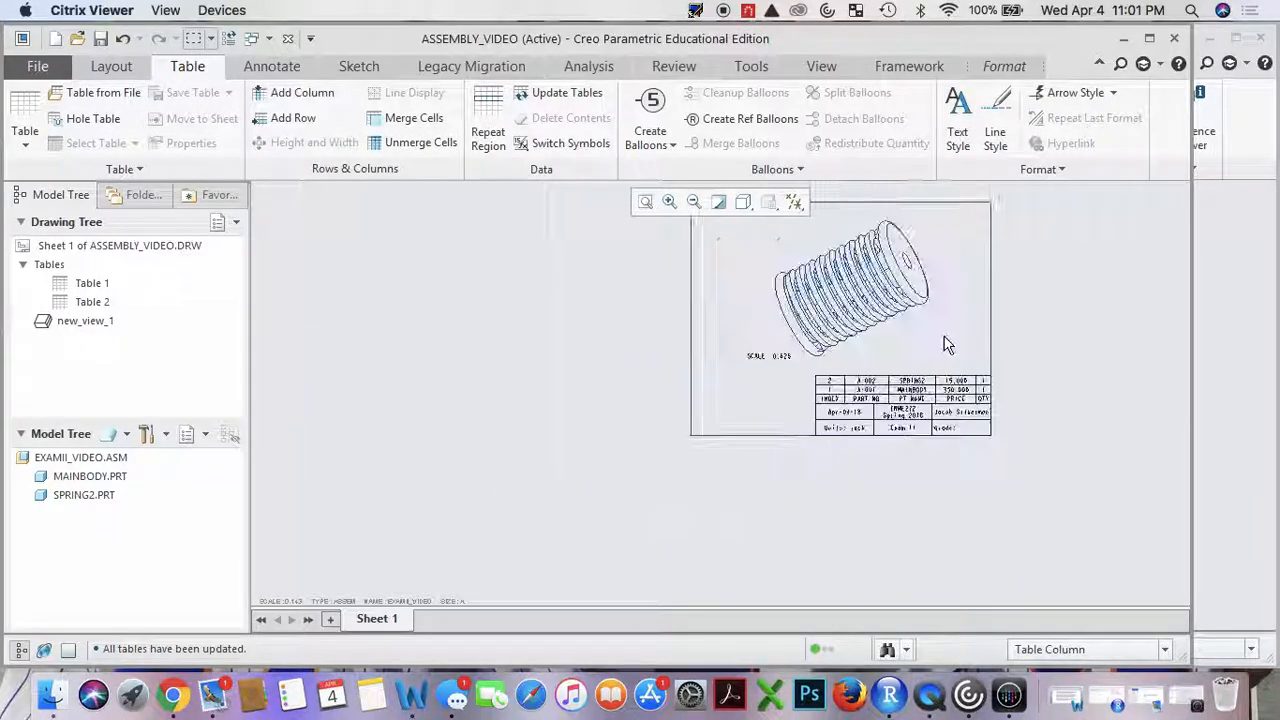
scroll(940, 234, up, 1)
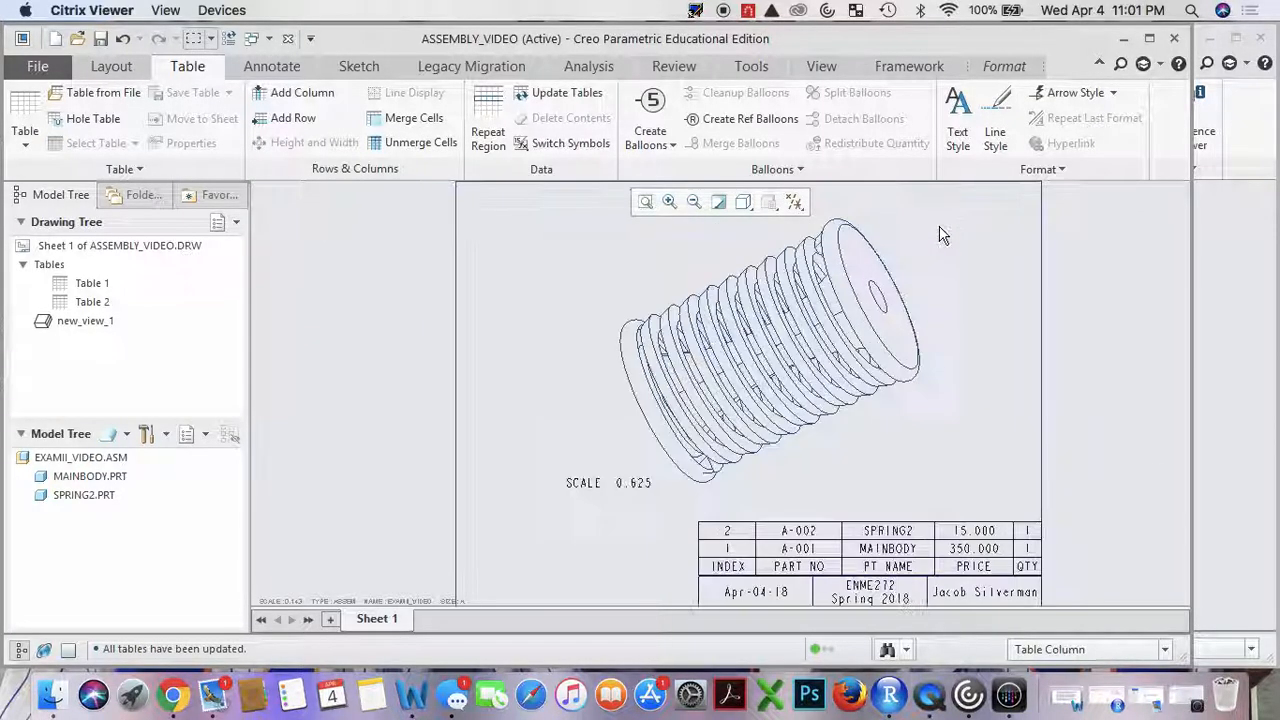
click(662, 138)
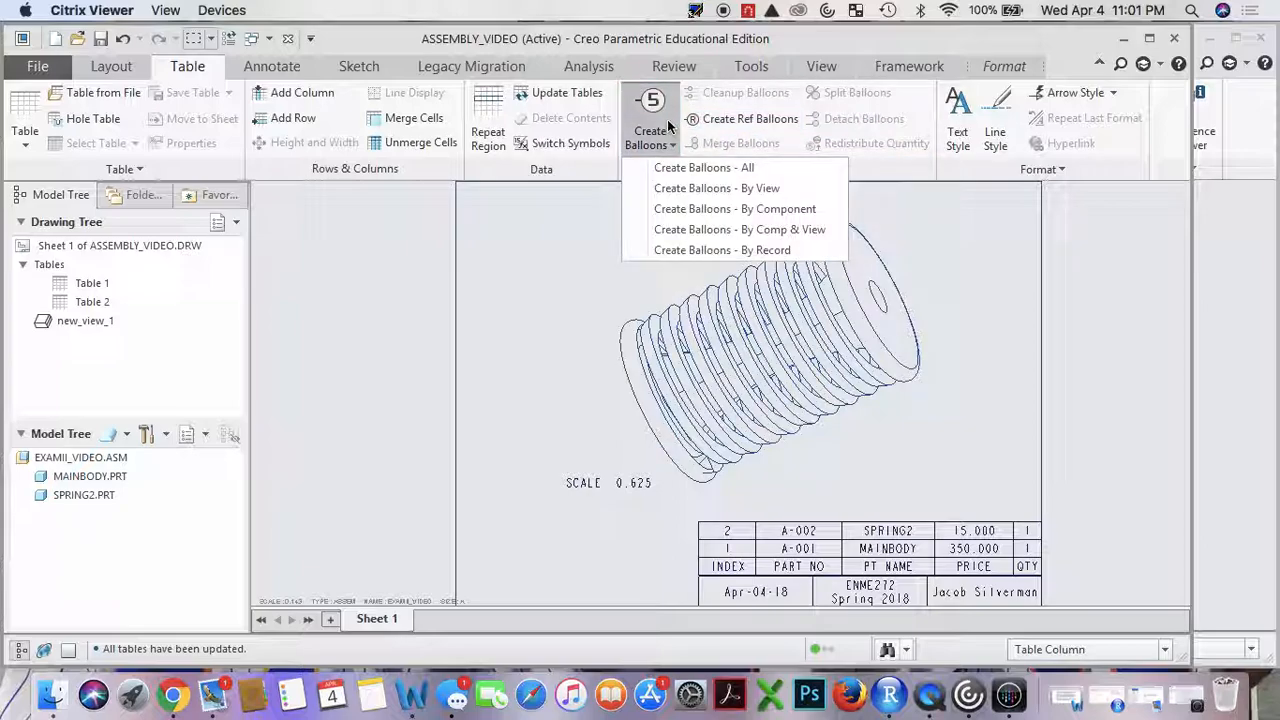
click(757, 174)
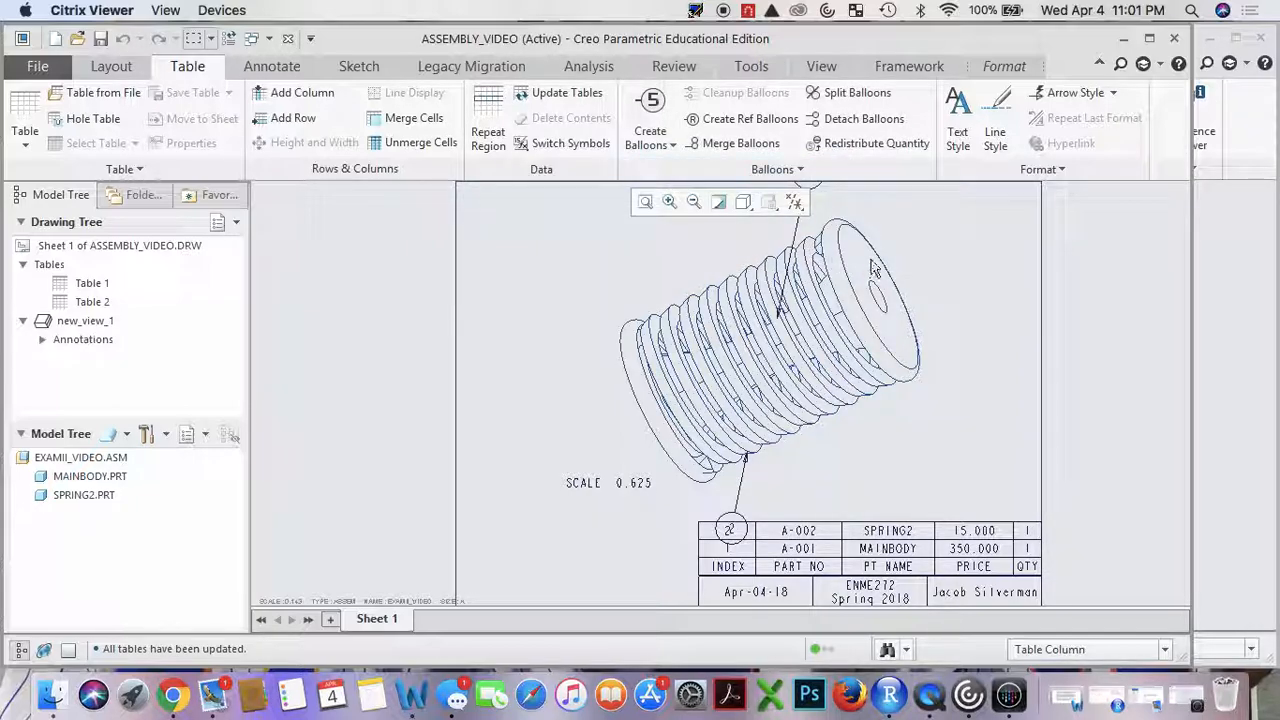
scroll(862, 230, up, 4)
scroll(862, 190, down, 3)
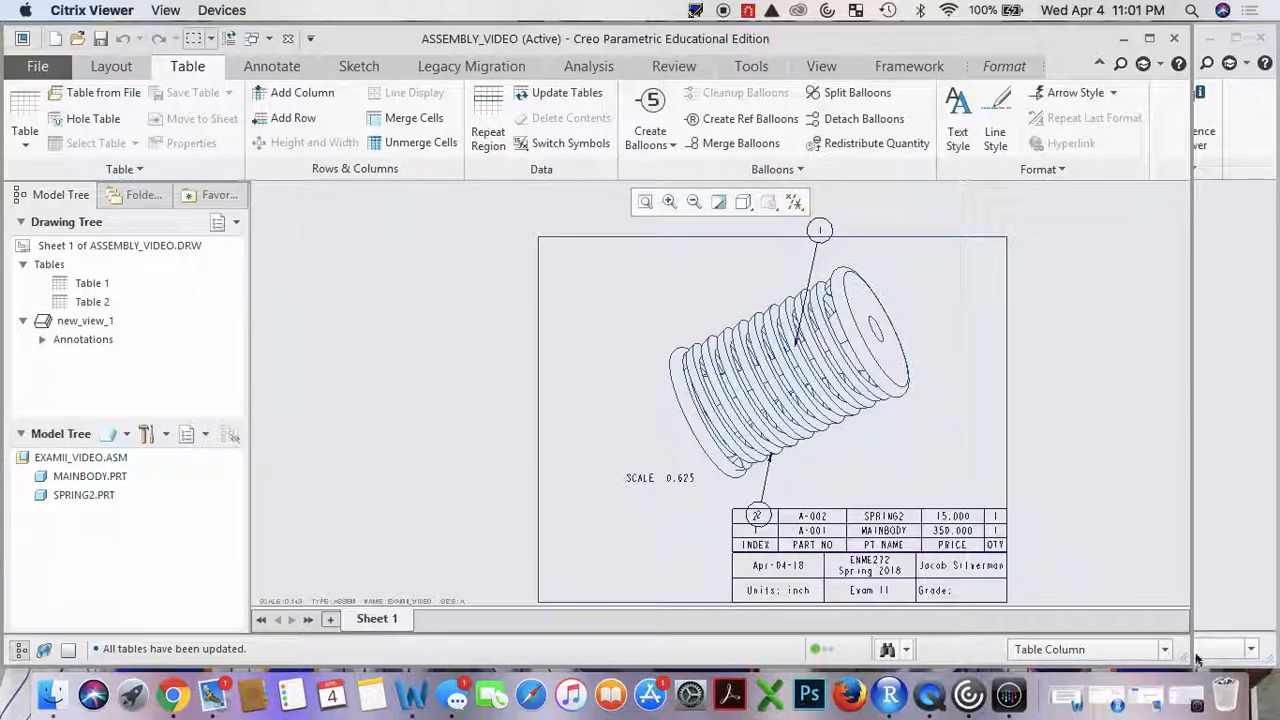
Move balloon 1 inside the sheet border, beside the upper end of the spring assembly, with the selection filter on General.
click(1164, 649)
click(1069, 451)
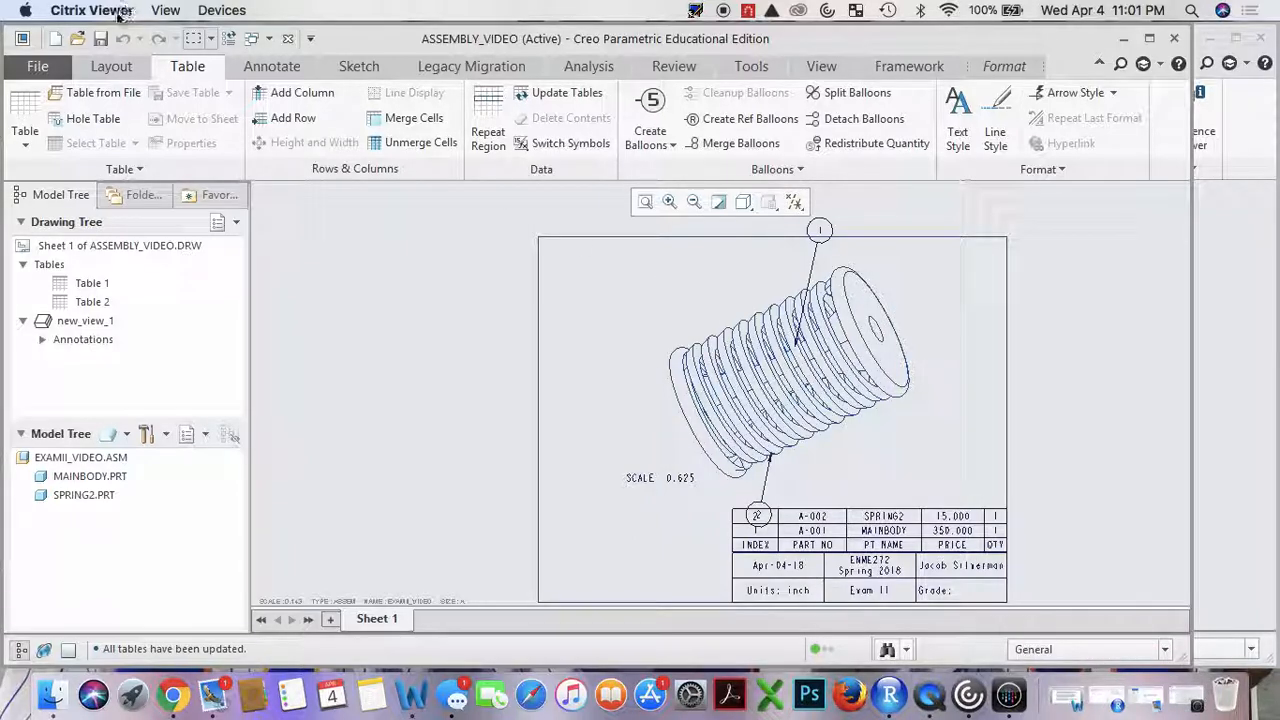
click(111, 66)
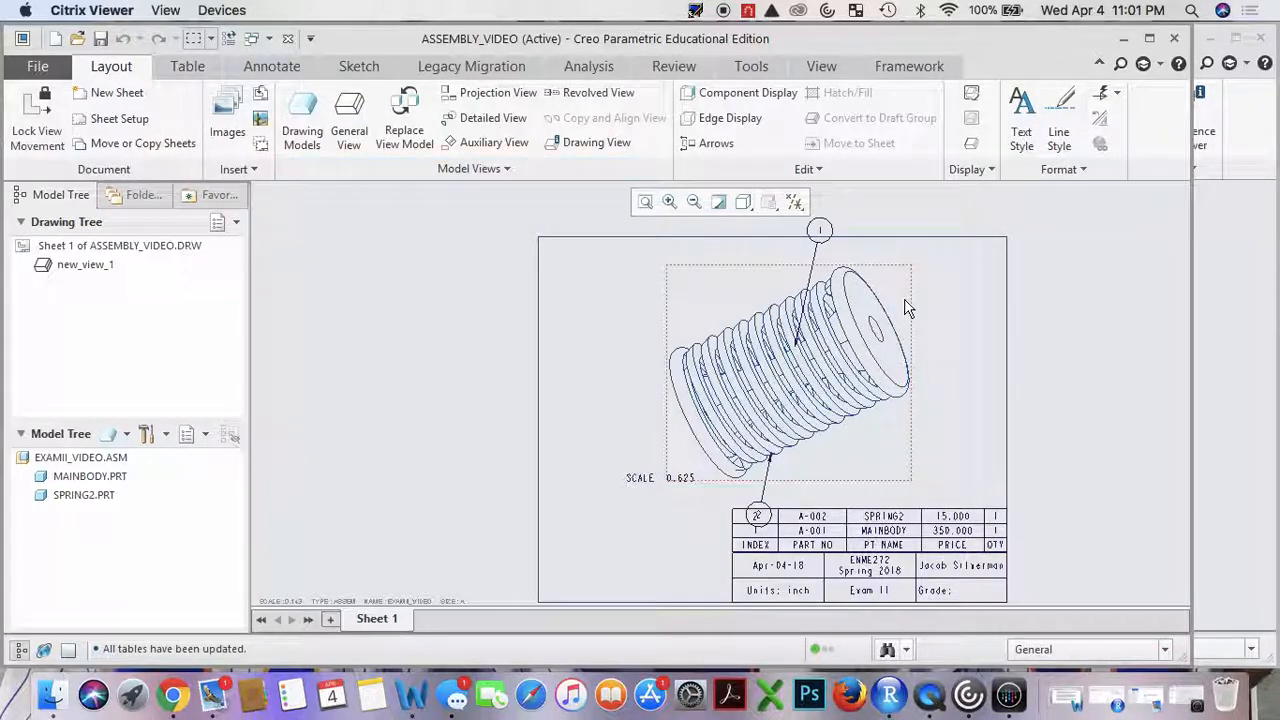
click(827, 238)
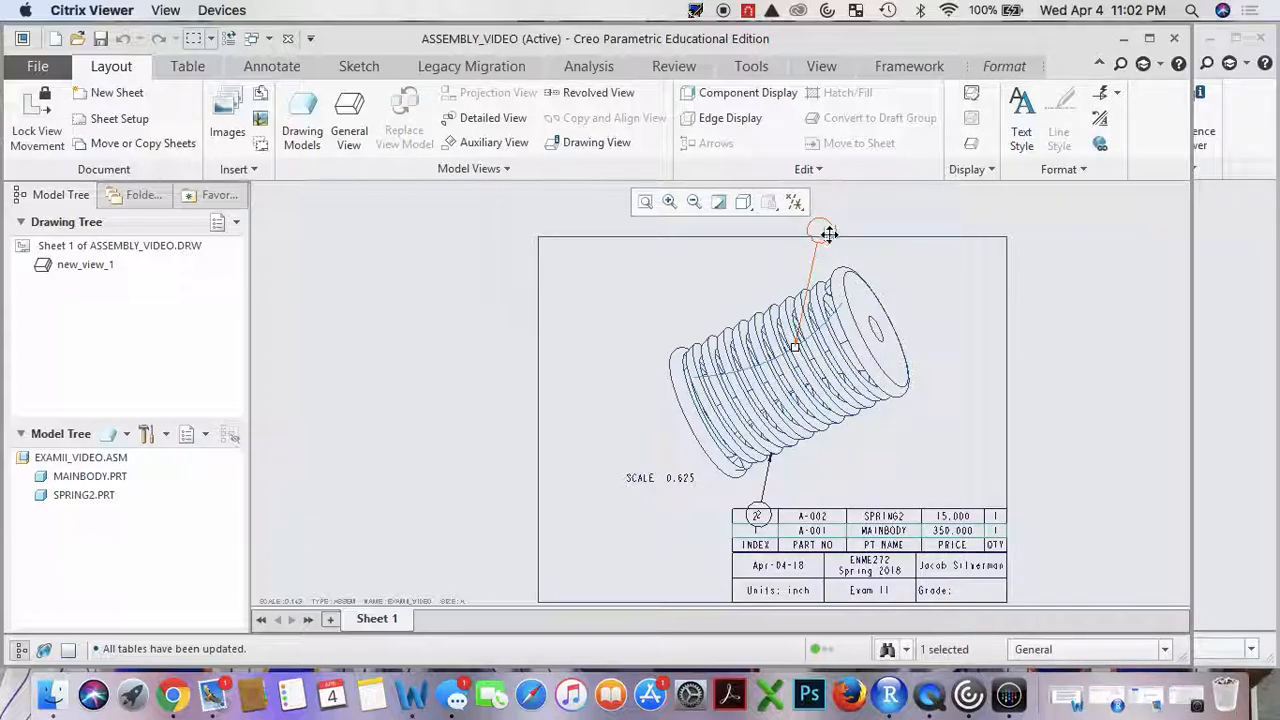
drag(829, 234, 905, 262)
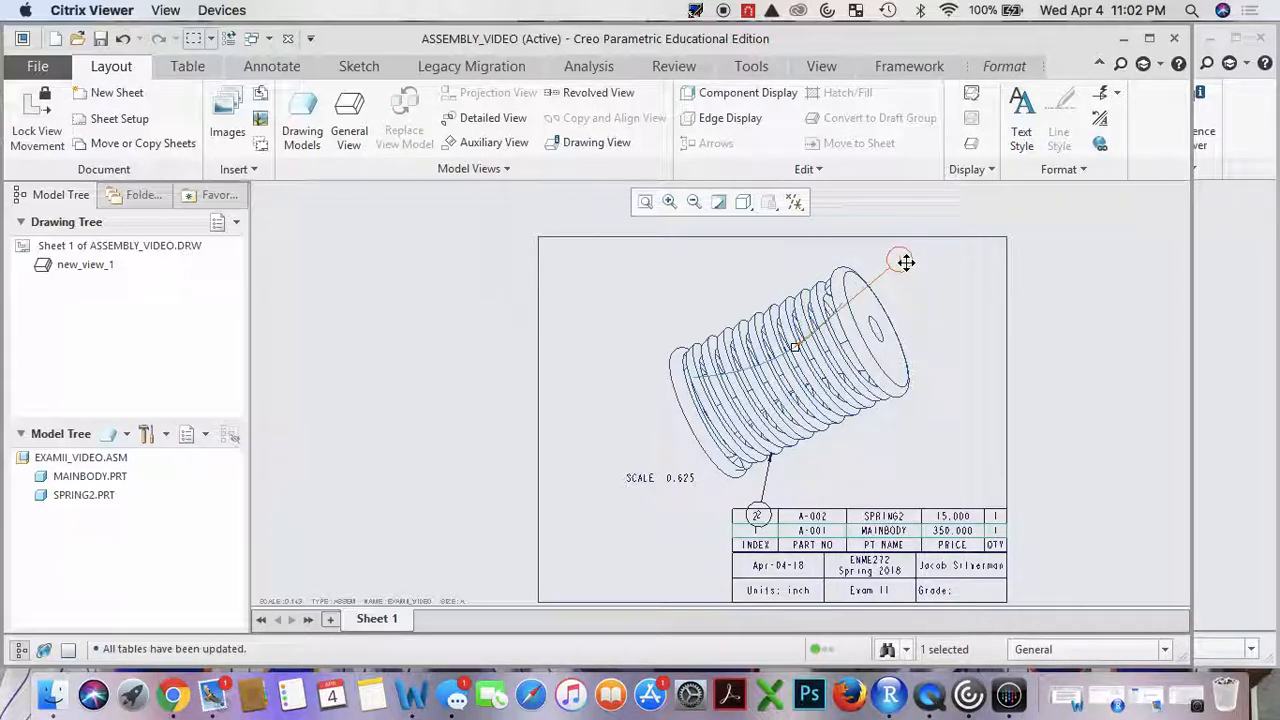
right_click(906, 264)
click(928, 236)
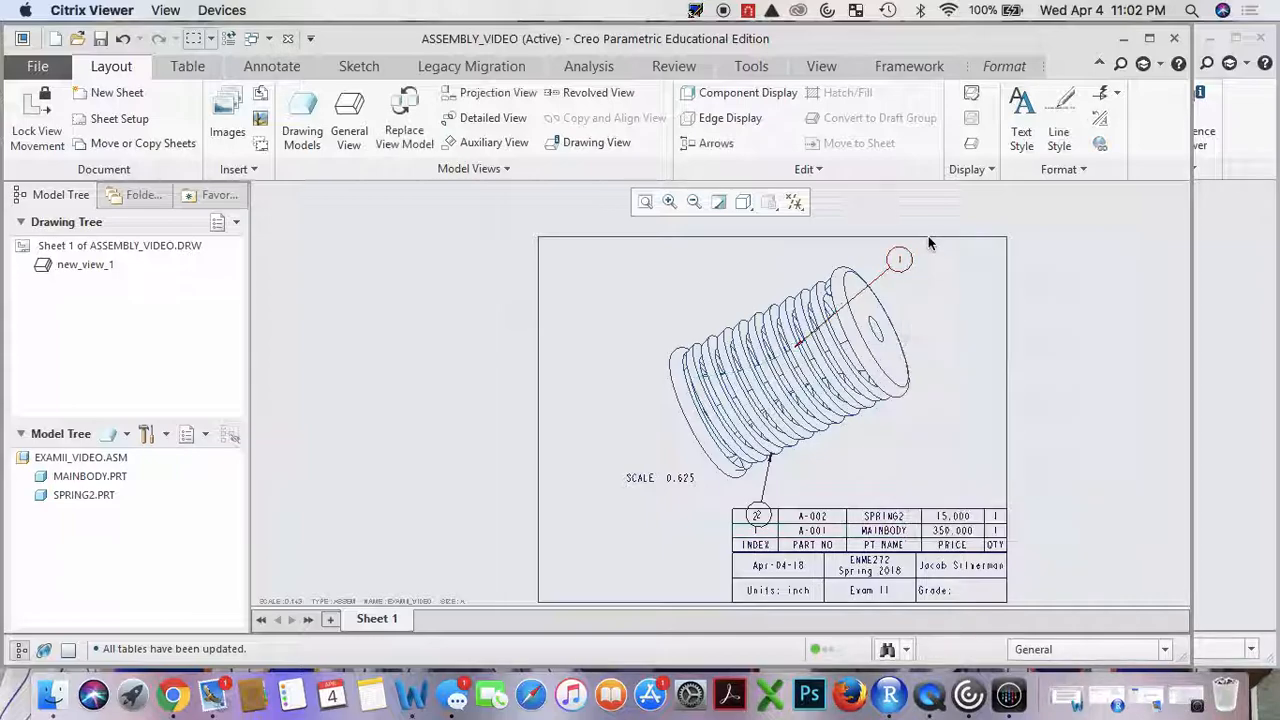
Move balloon 2 off the BOM table into the empty space just below the assembly view.
click(762, 522)
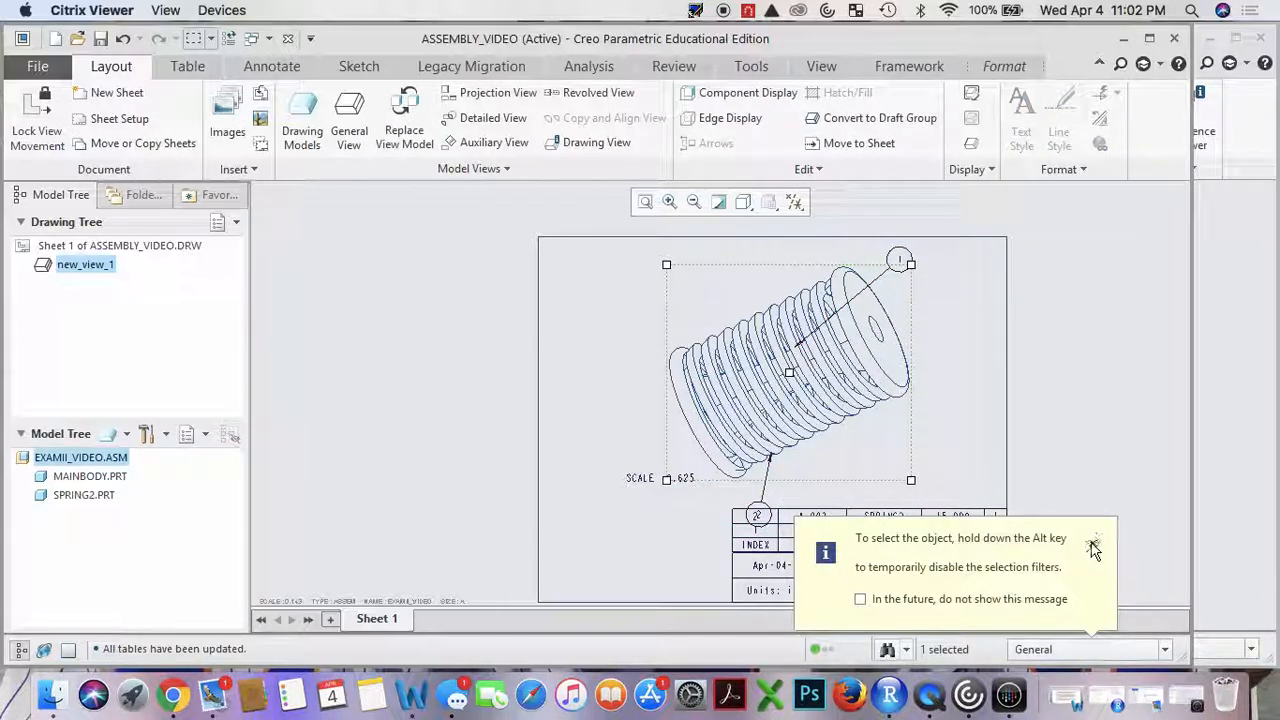
click(1093, 546)
click(762, 512)
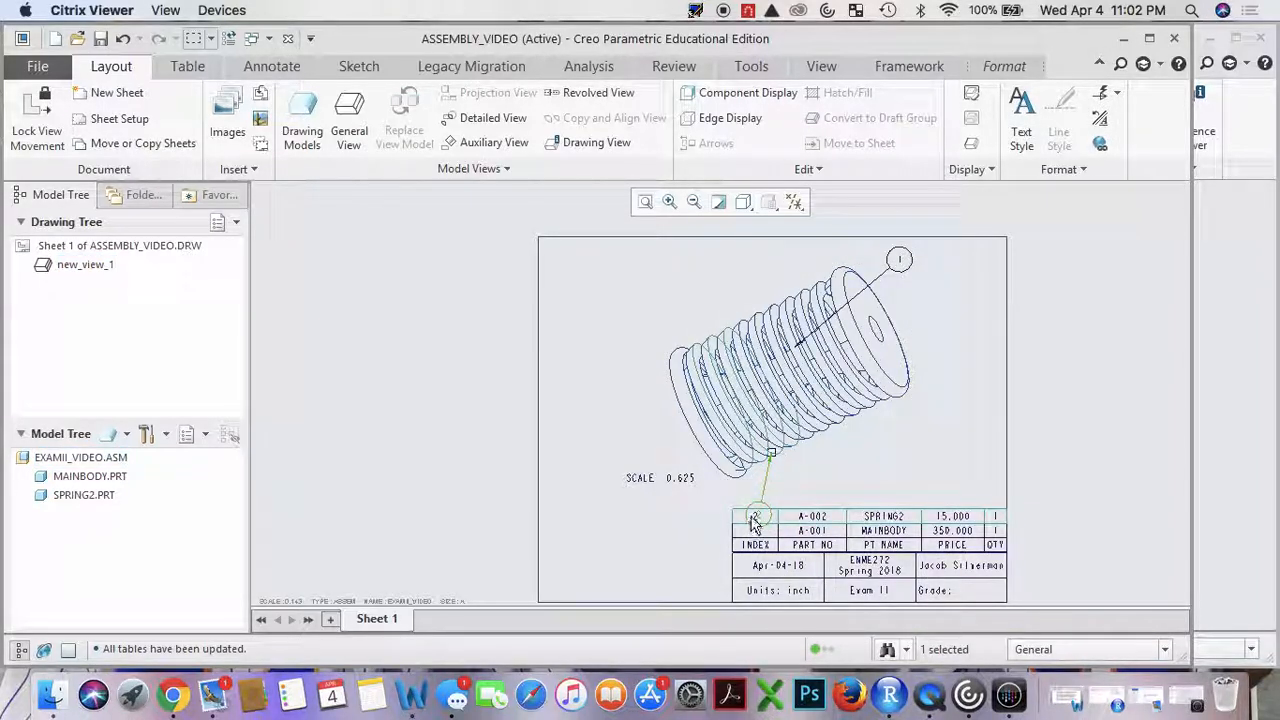
drag(752, 512, 866, 461)
click(930, 432)
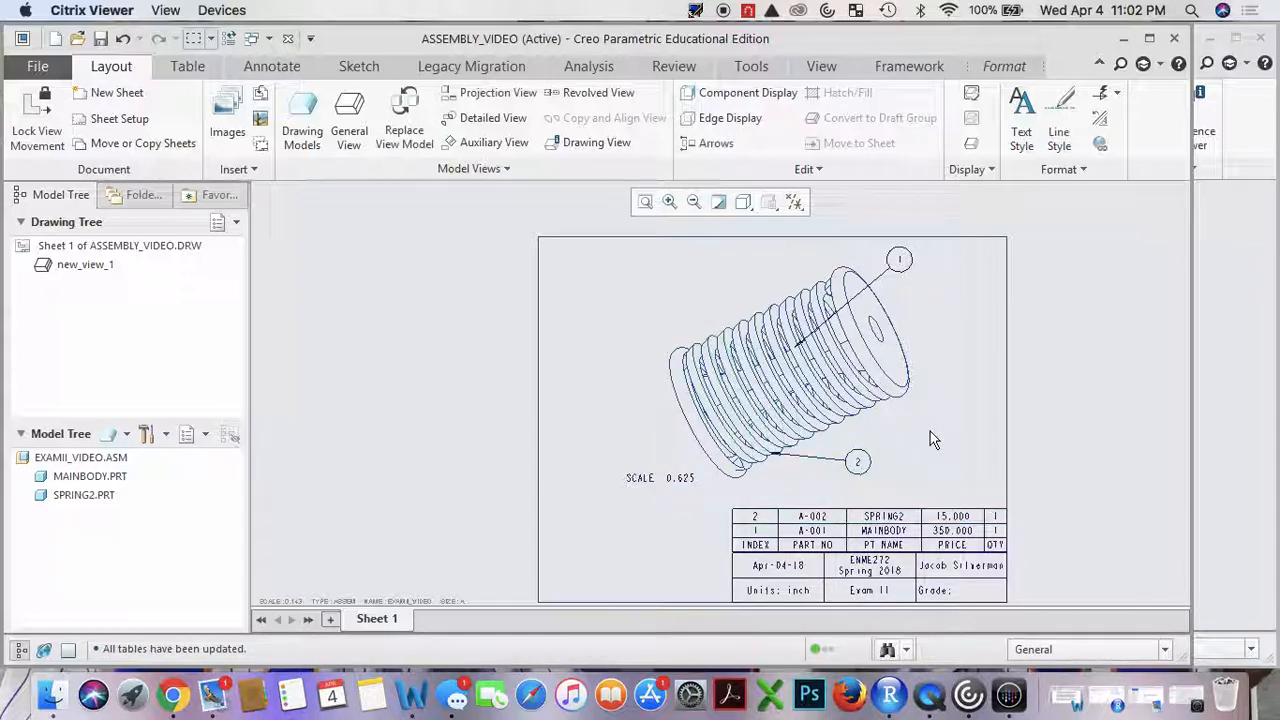
click(190, 66)
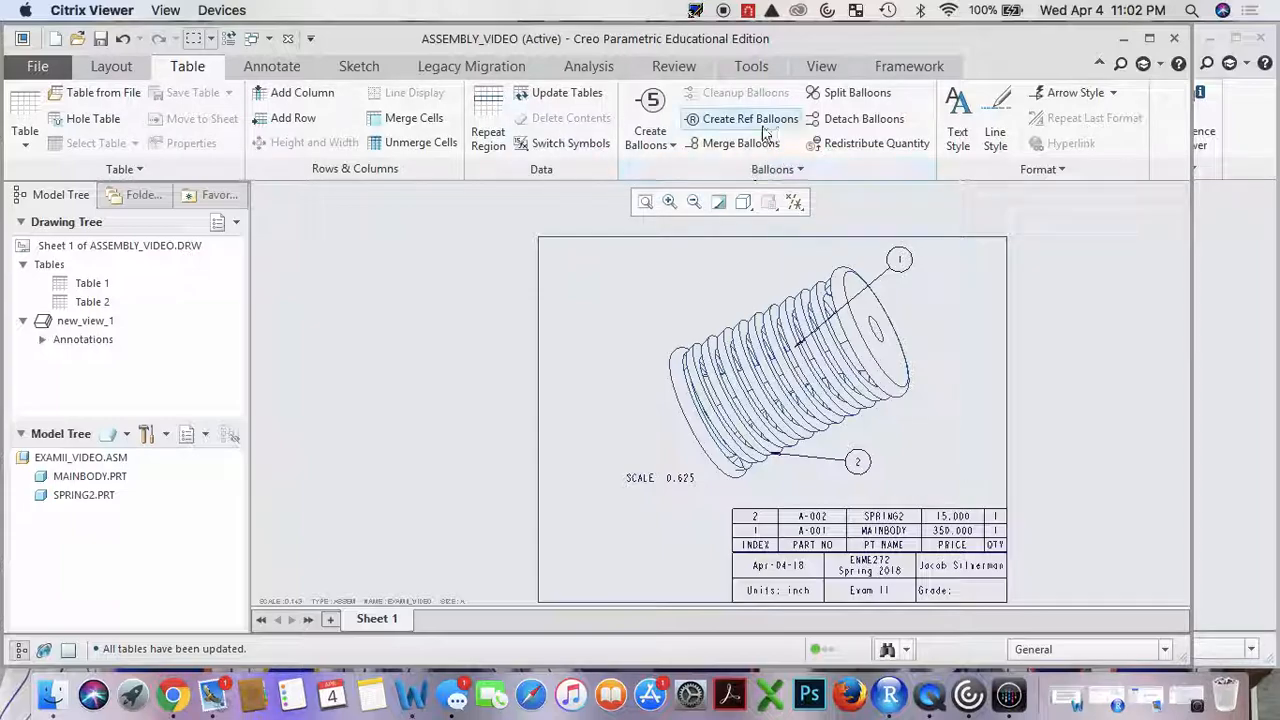
click(821, 170)
click(816, 168)
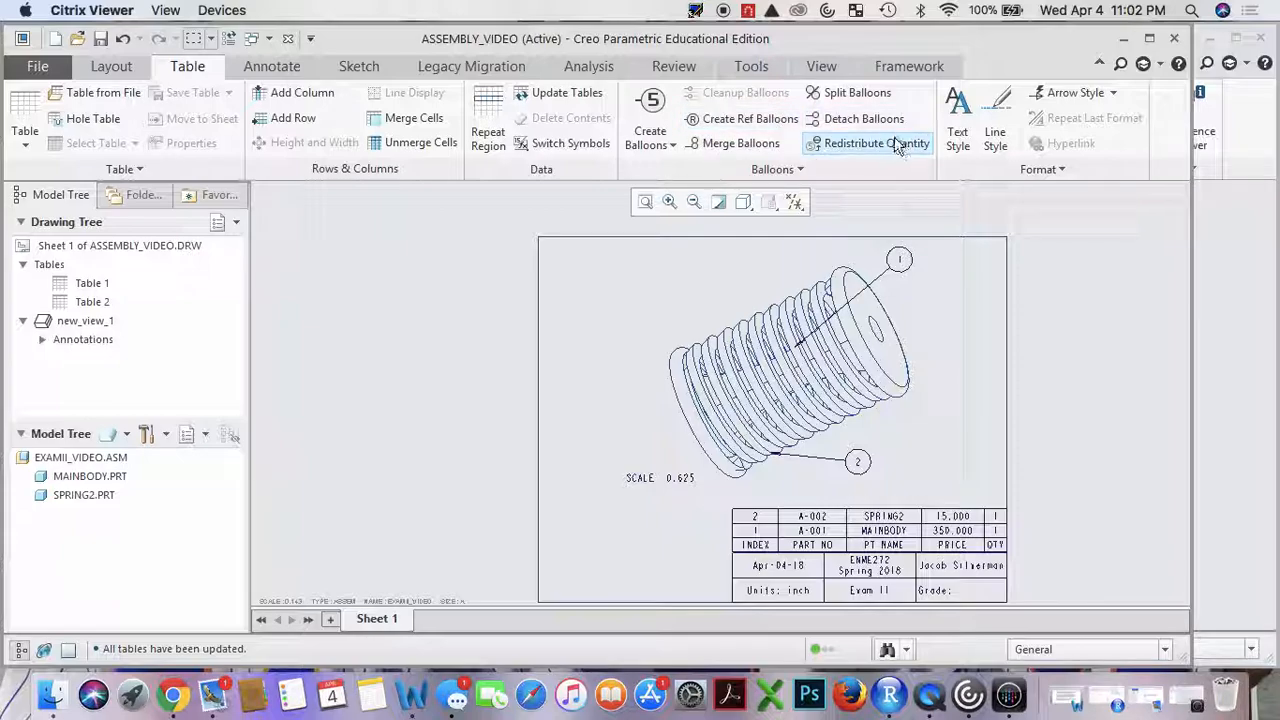
click(862, 470)
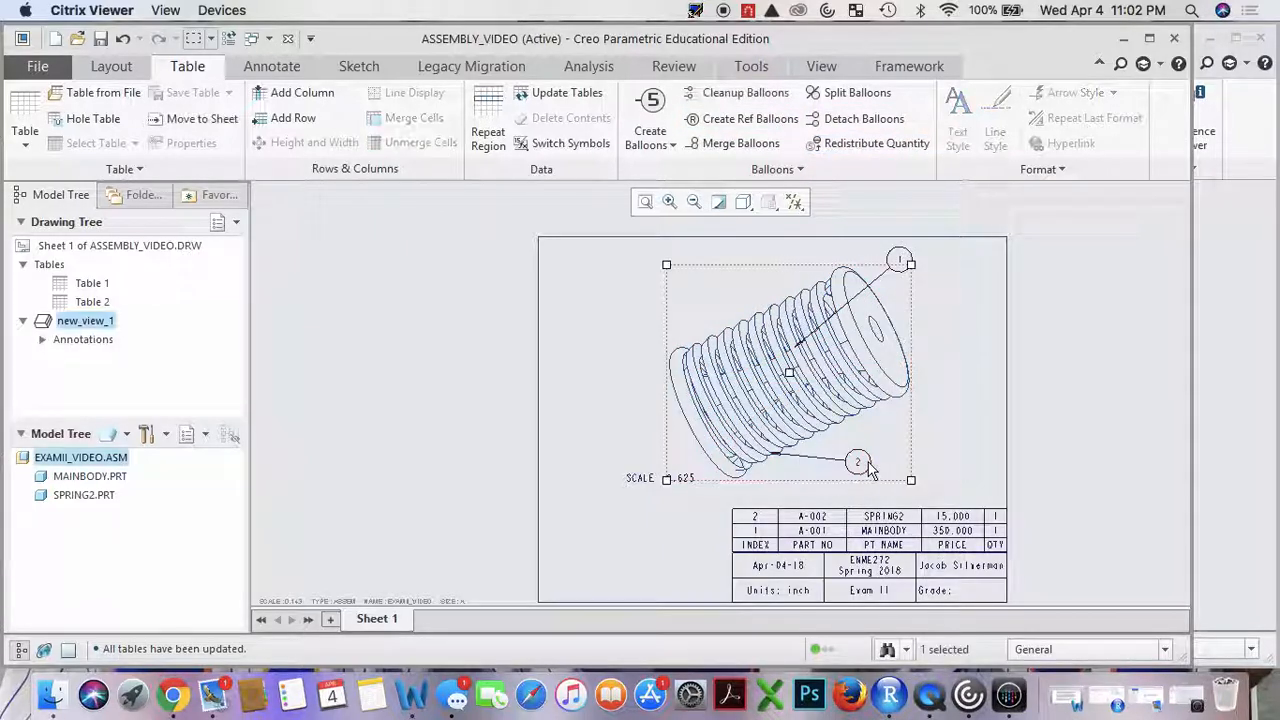
click(940, 455)
double_click(862, 466)
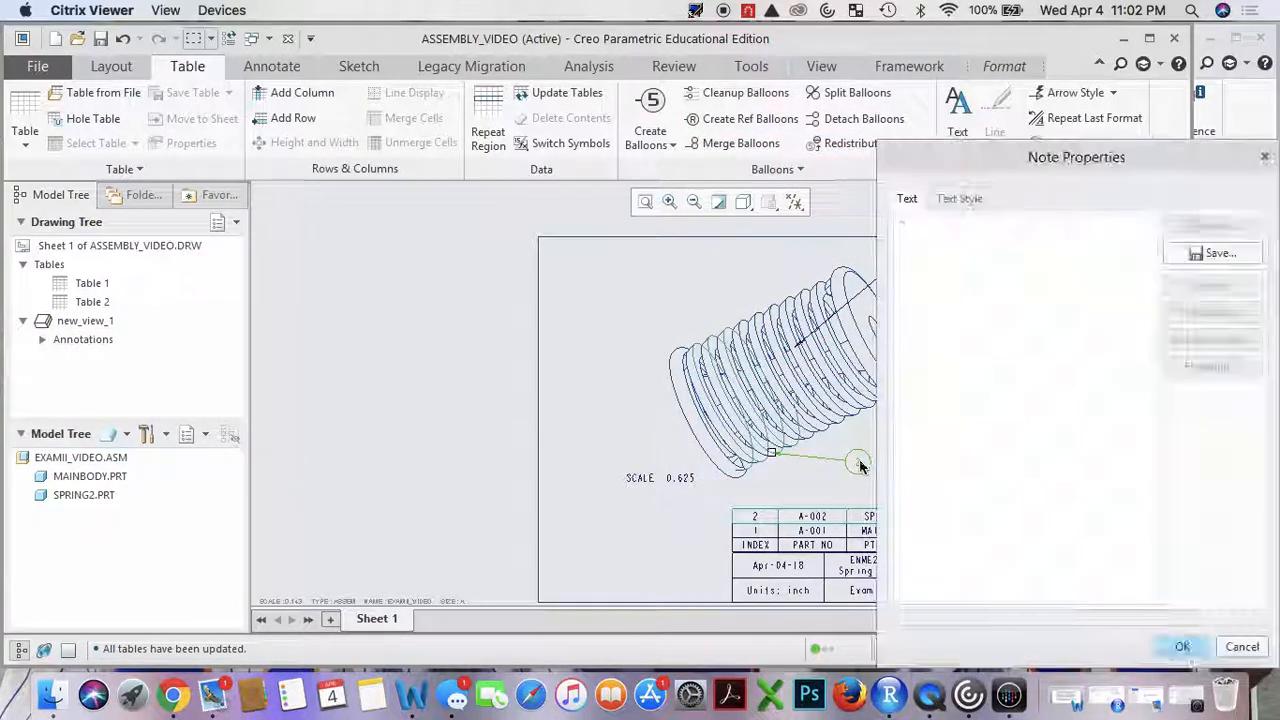
click(1264, 157)
click(1069, 323)
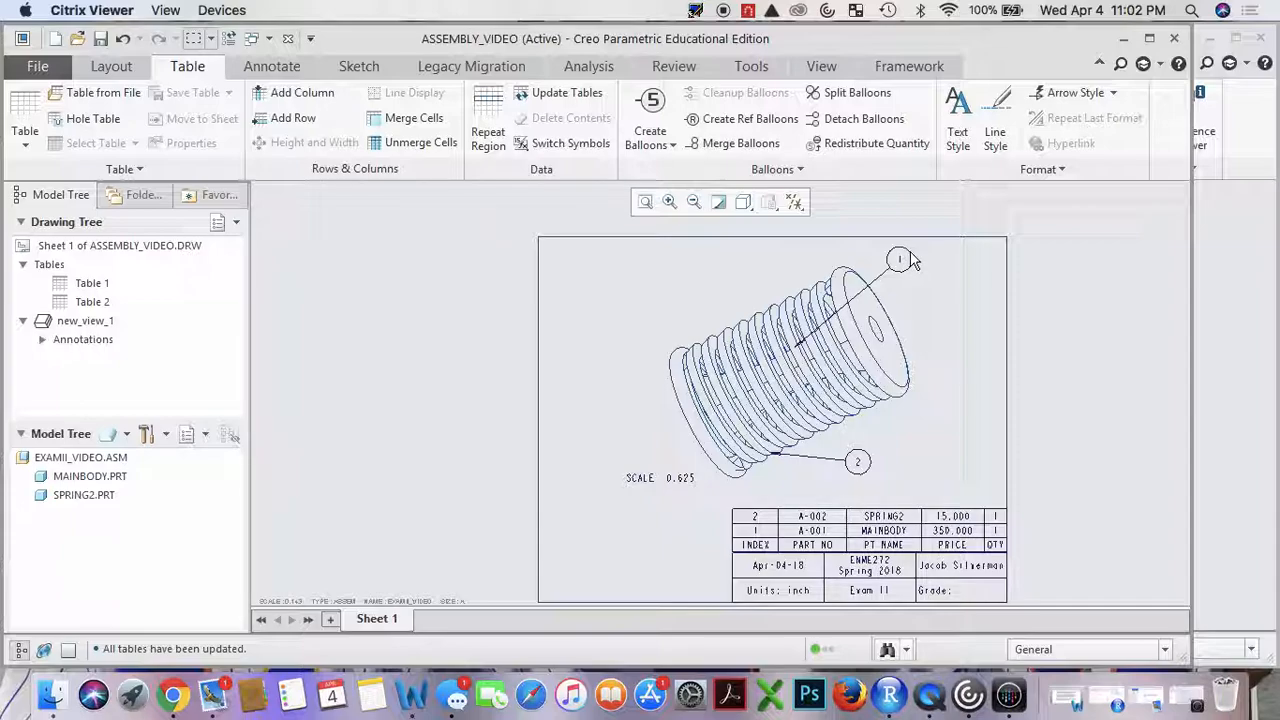
Clean up balloon 1 with a 0.80 offset from the view outline and its leader attached to geometry edges.
click(905, 263)
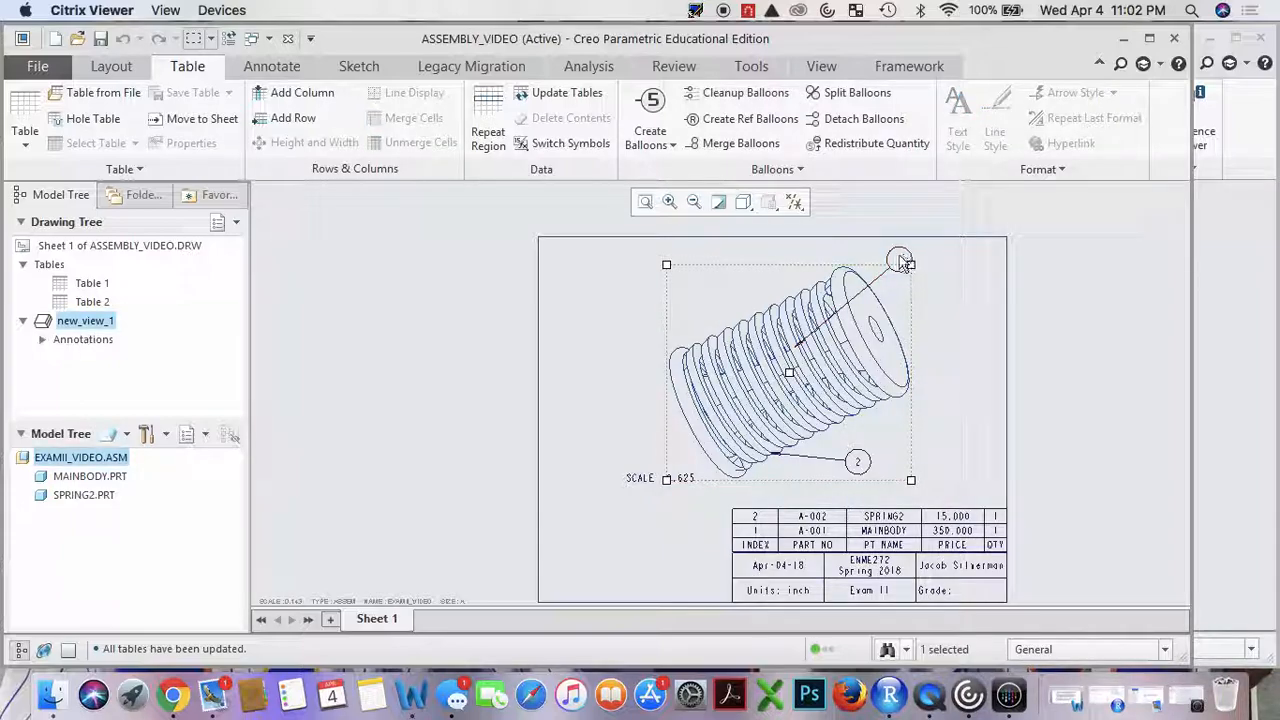
click(898, 263)
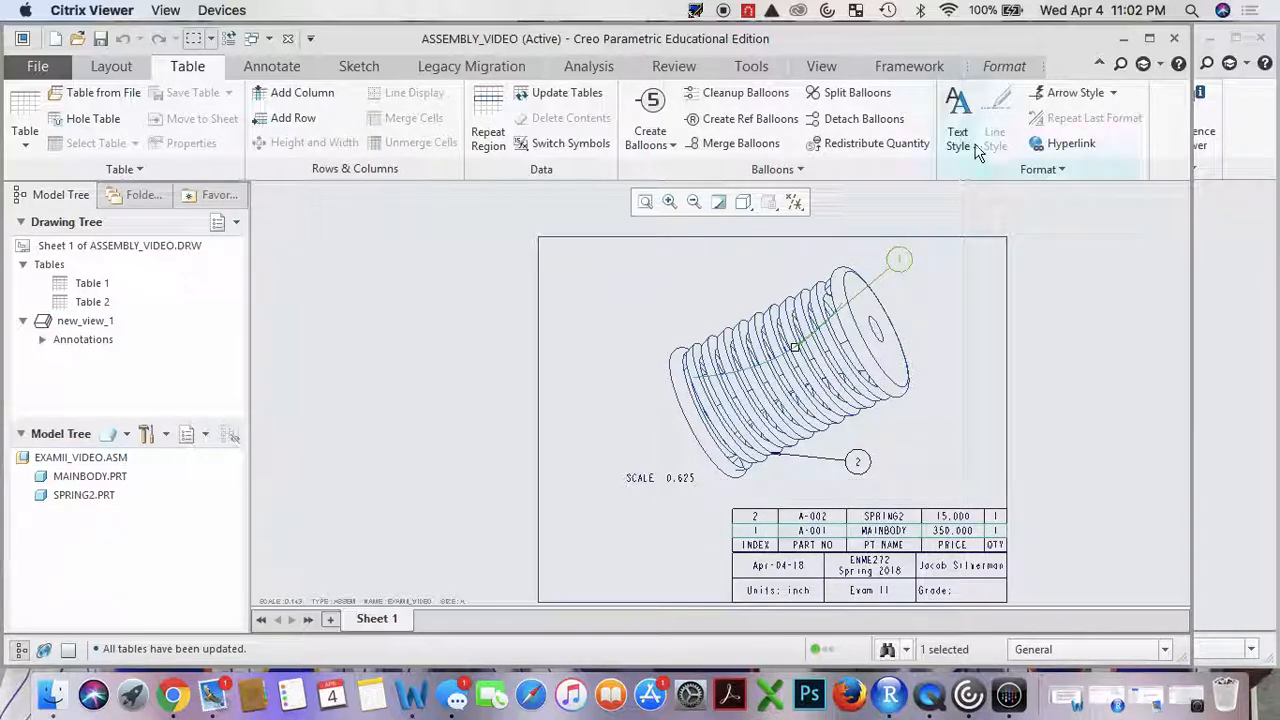
click(765, 93)
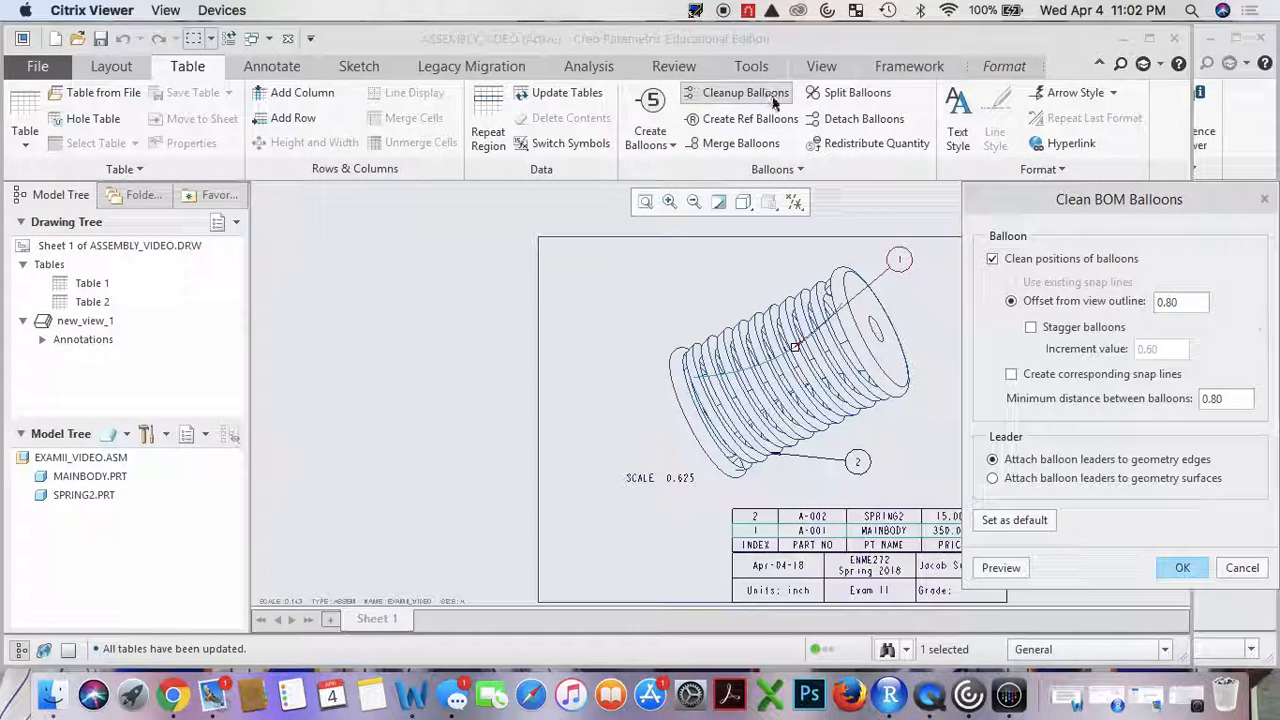
click(1182, 569)
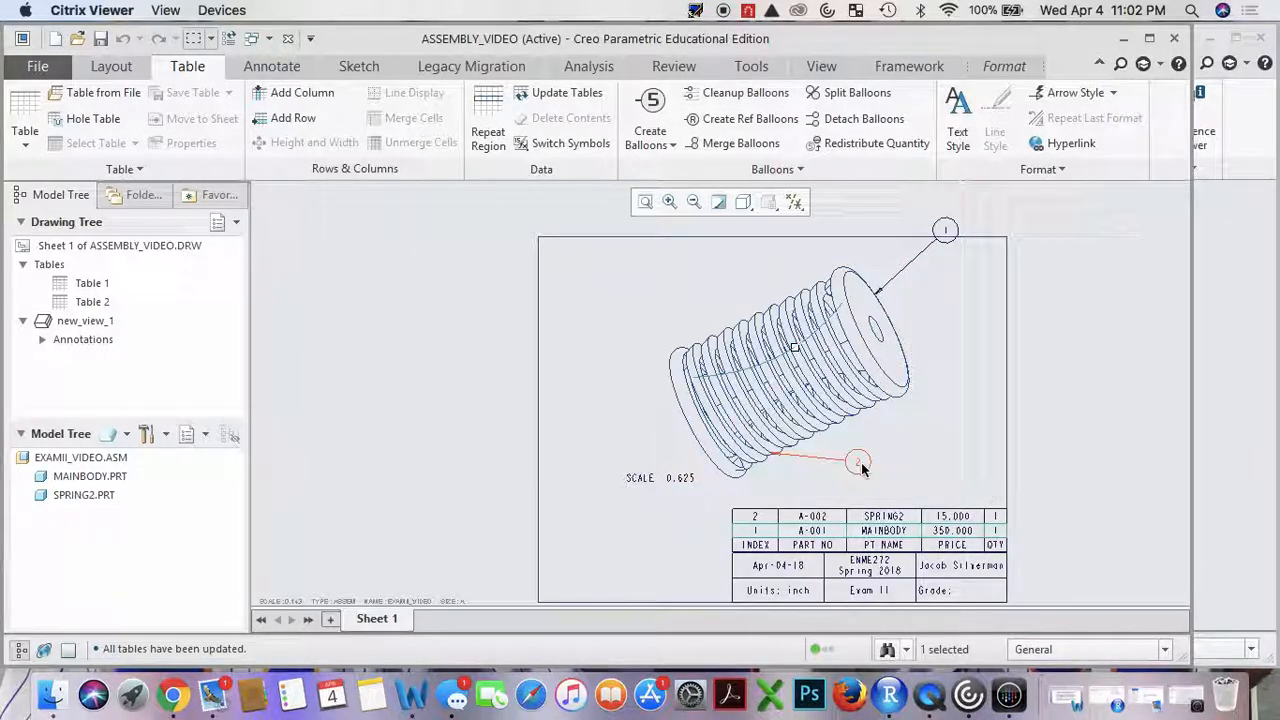
Clean up balloon 2 with a 0.80 view outline offset and edge-attached leader, and shift its leader end along the spring's lower edge.
drag(854, 457, 918, 456)
click(726, 95)
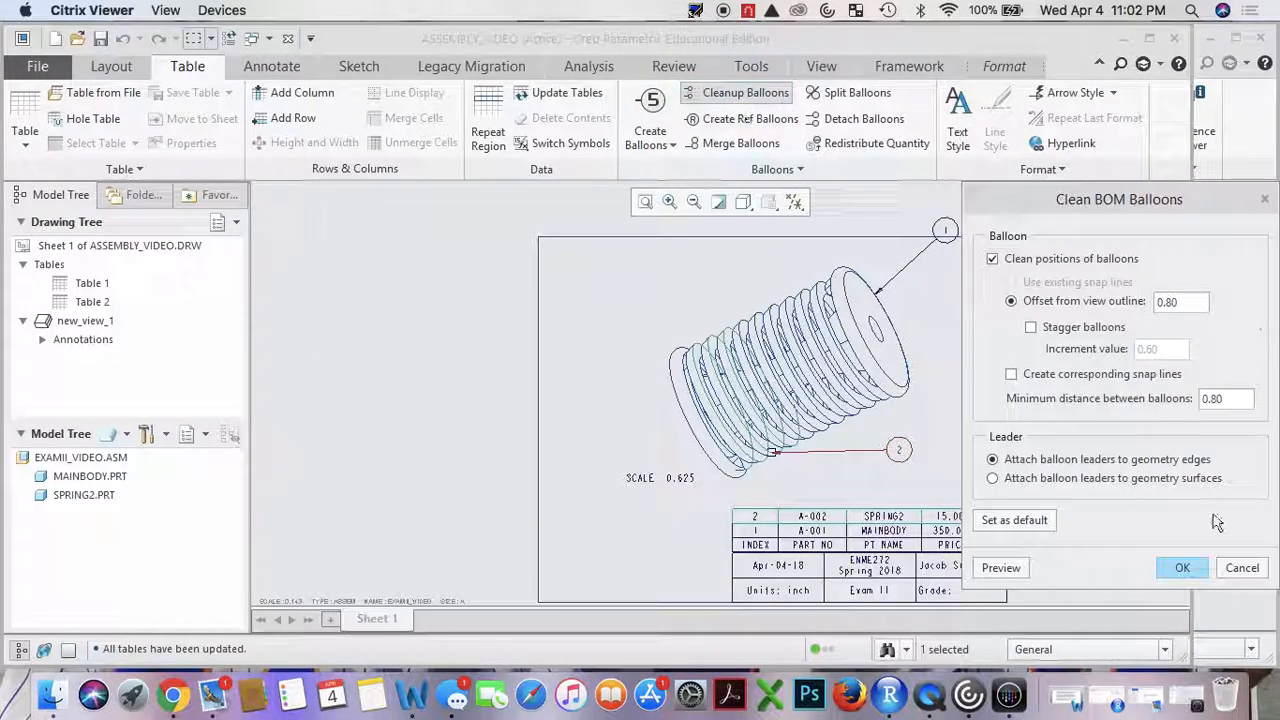
click(1182, 568)
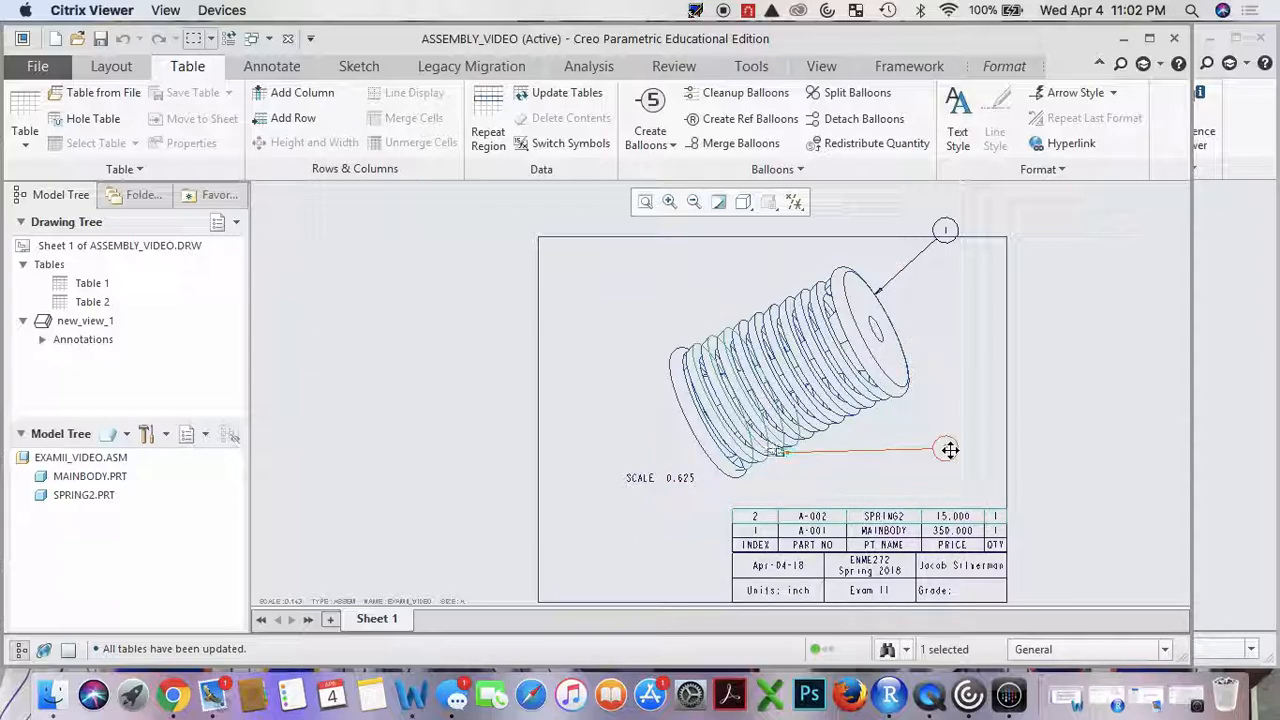
click(715, 93)
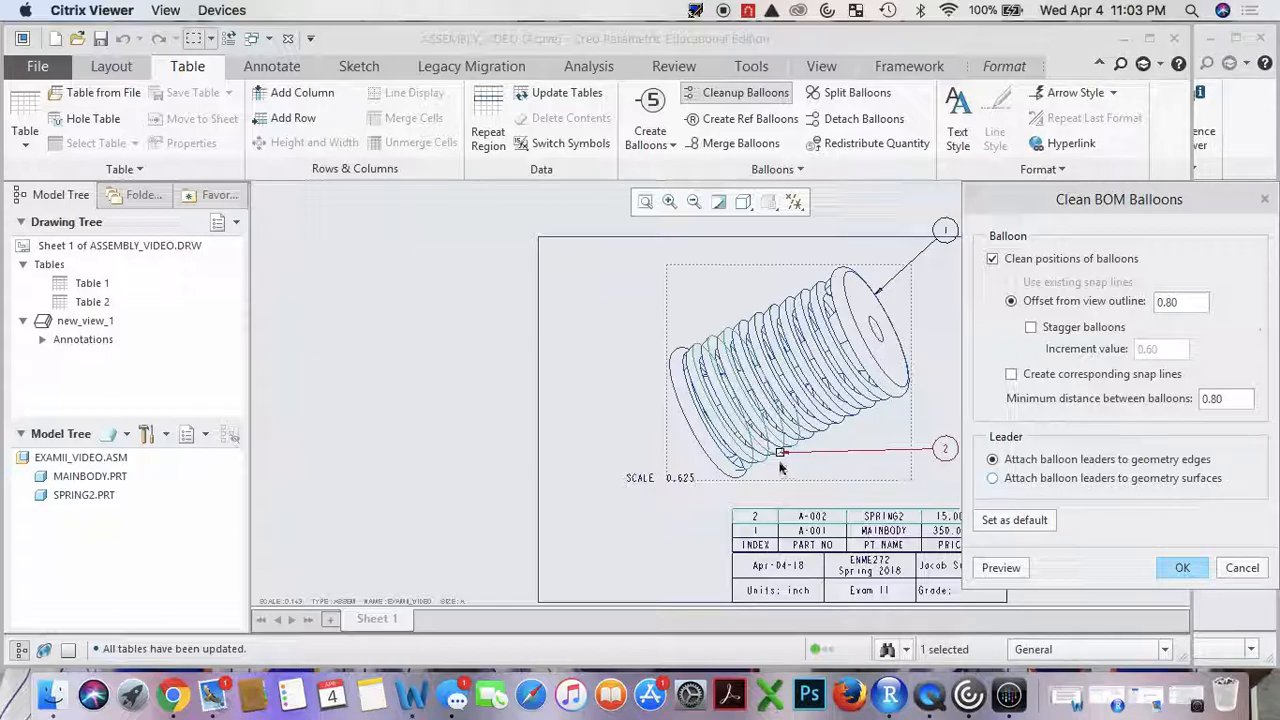
mouse_move(782, 454)
mouse_down()
mouse_move(852, 434)
mouse_move(803, 425)
mouse_move(858, 378)
mouse_move(848, 422)
mouse_move(817, 458)
mouse_move(795, 449)
mouse_up()
click(1182, 567)
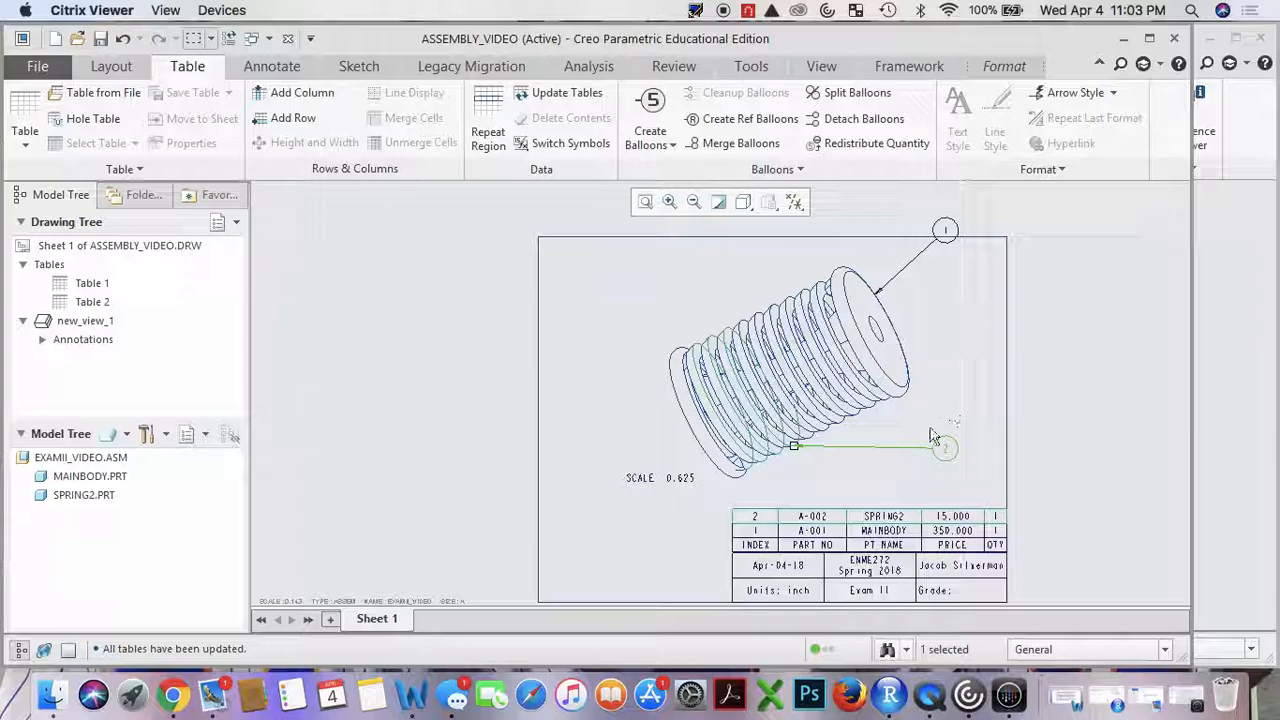
Try balloon 2 higher up beside the spring assembly and clean up its position with the 0.80 offset.
drag(951, 446, 980, 395)
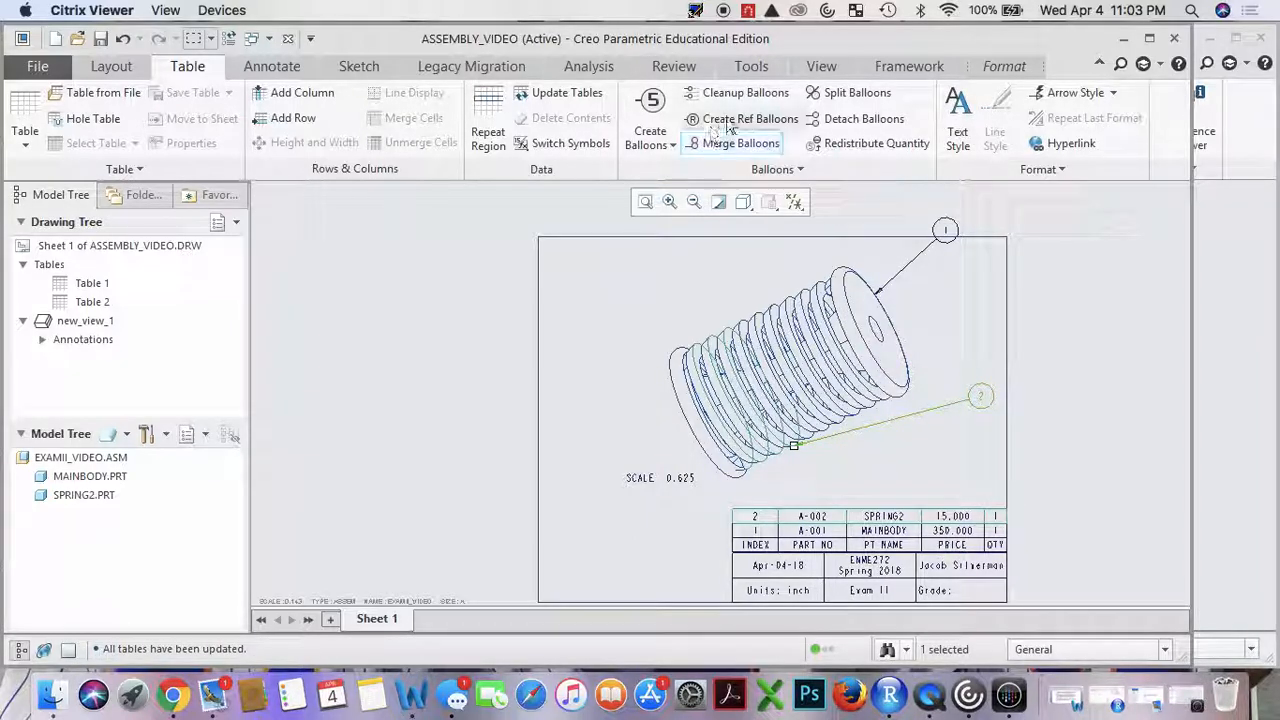
click(760, 93)
click(1177, 567)
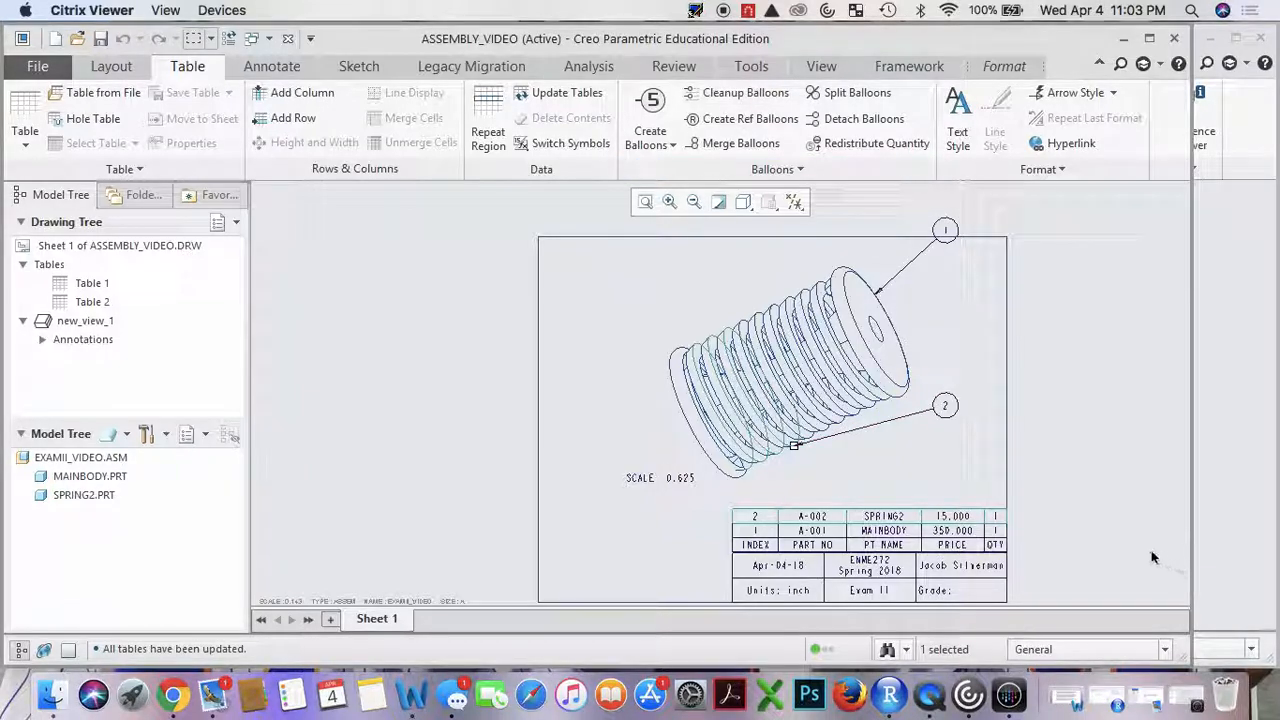
Adjust balloon 2's leader end on the spring edge and place the balloon between the assembly view and the BOM table.
mouse_move(796, 446)
mouse_down()
mouse_move(831, 422)
mouse_move(800, 380)
mouse_move(797, 418)
mouse_move(806, 382)
mouse_move(762, 340)
mouse_move(752, 360)
mouse_move(760, 345)
mouse_move(796, 448)
mouse_up()
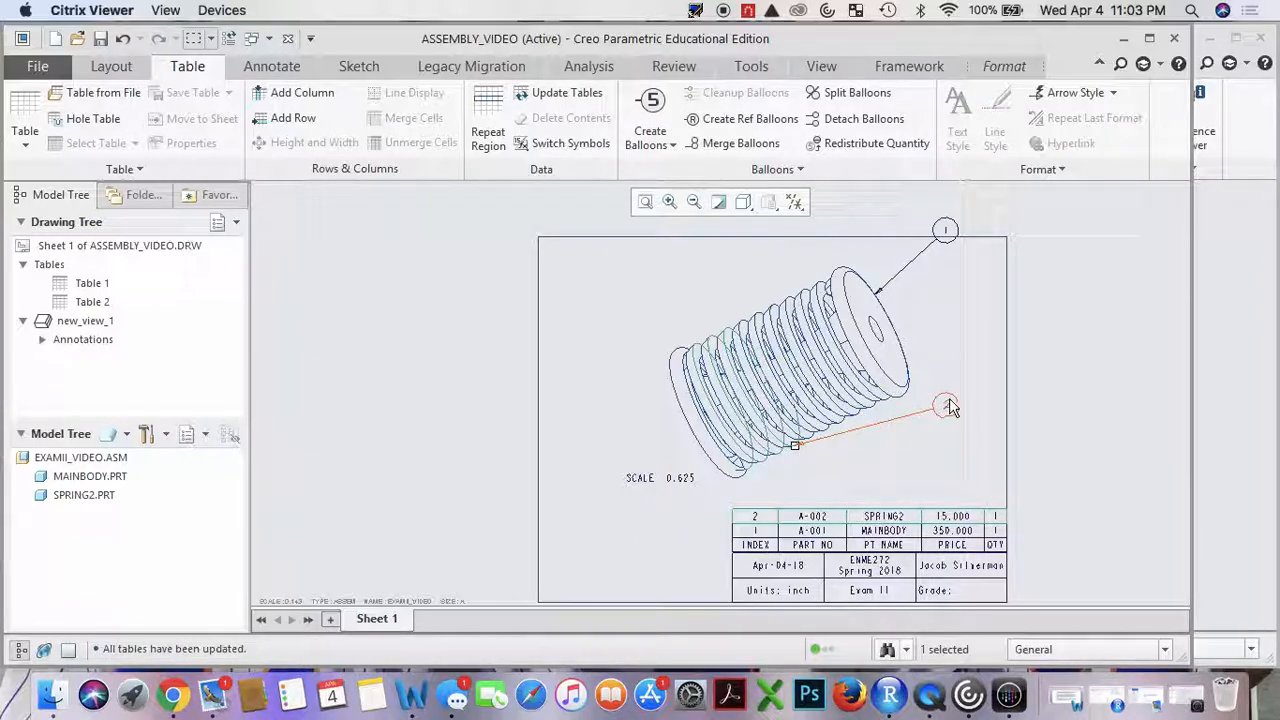
drag(950, 407, 867, 470)
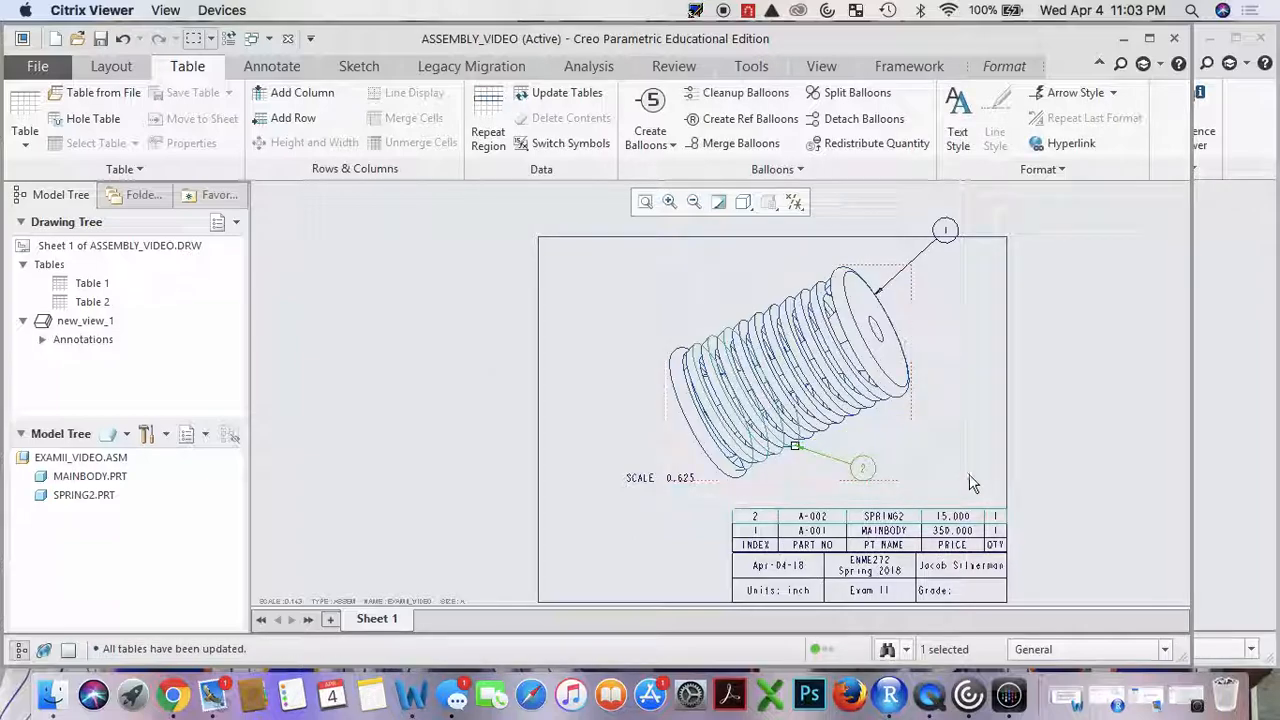
click(979, 470)
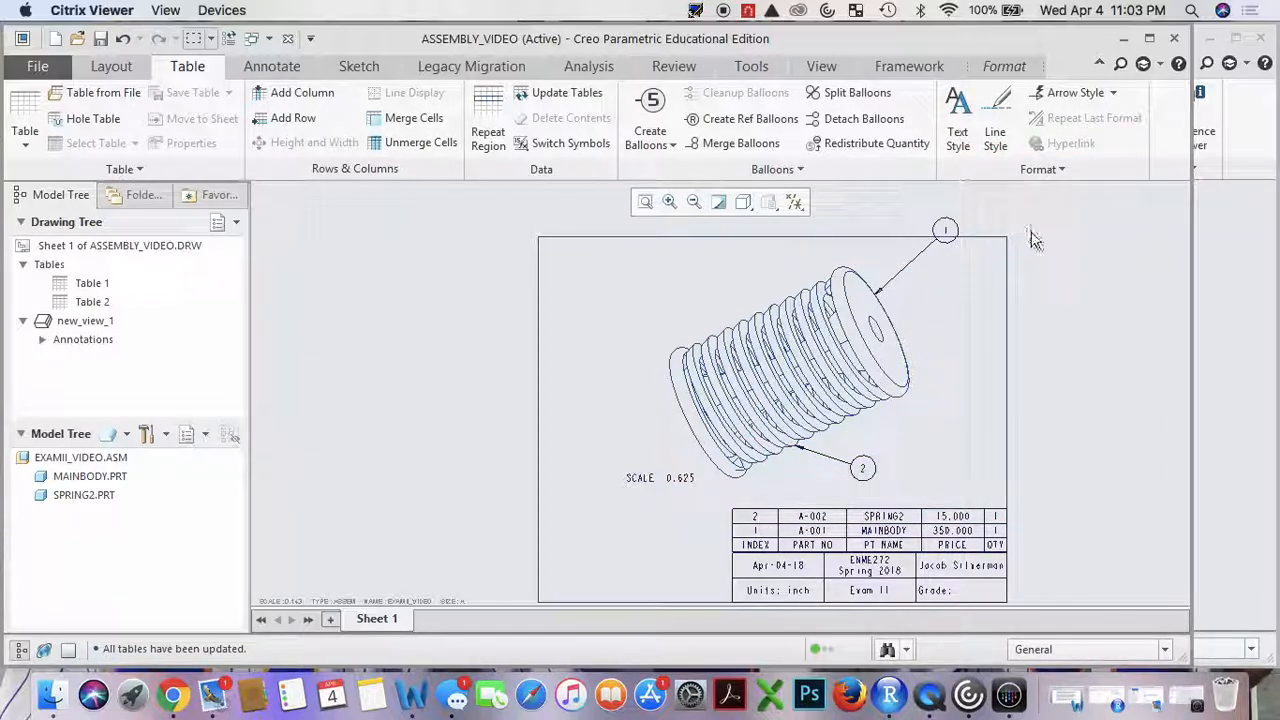
Apply the Filled Dot arrow style to the leaders of balloons 1 and 2.
click(1114, 93)
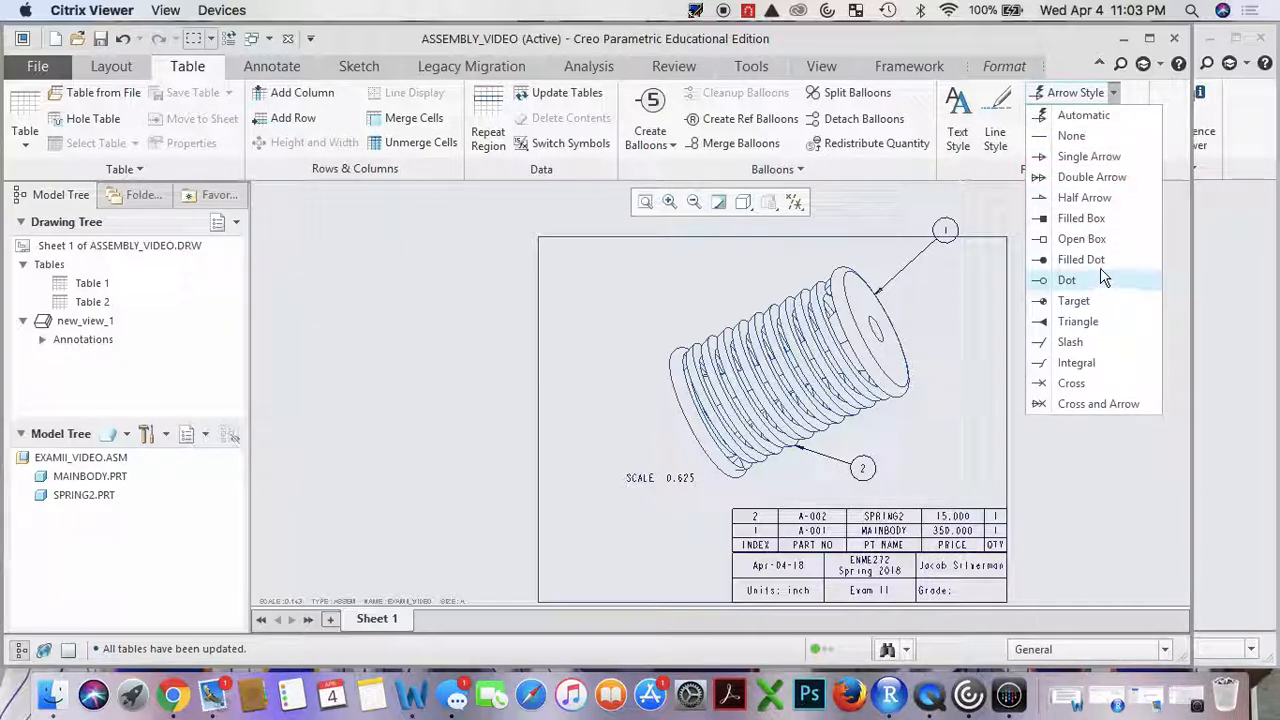
click(1098, 279)
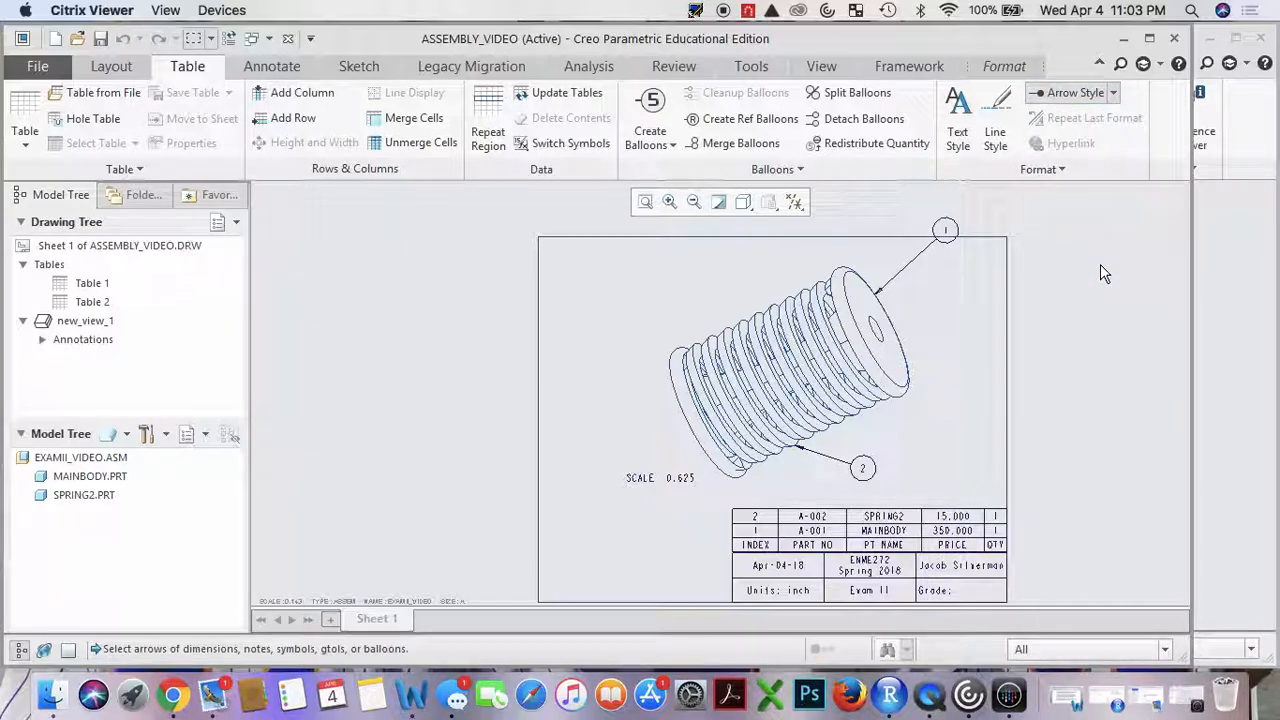
click(895, 280)
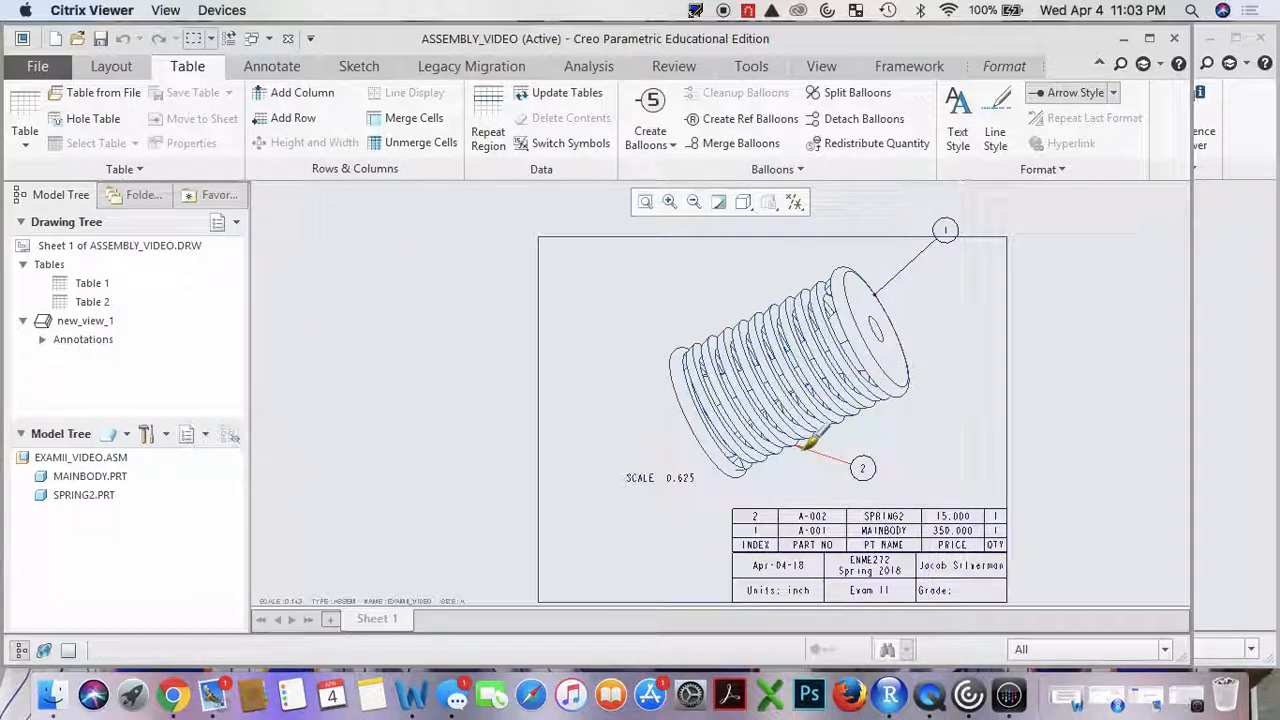
click(1072, 94)
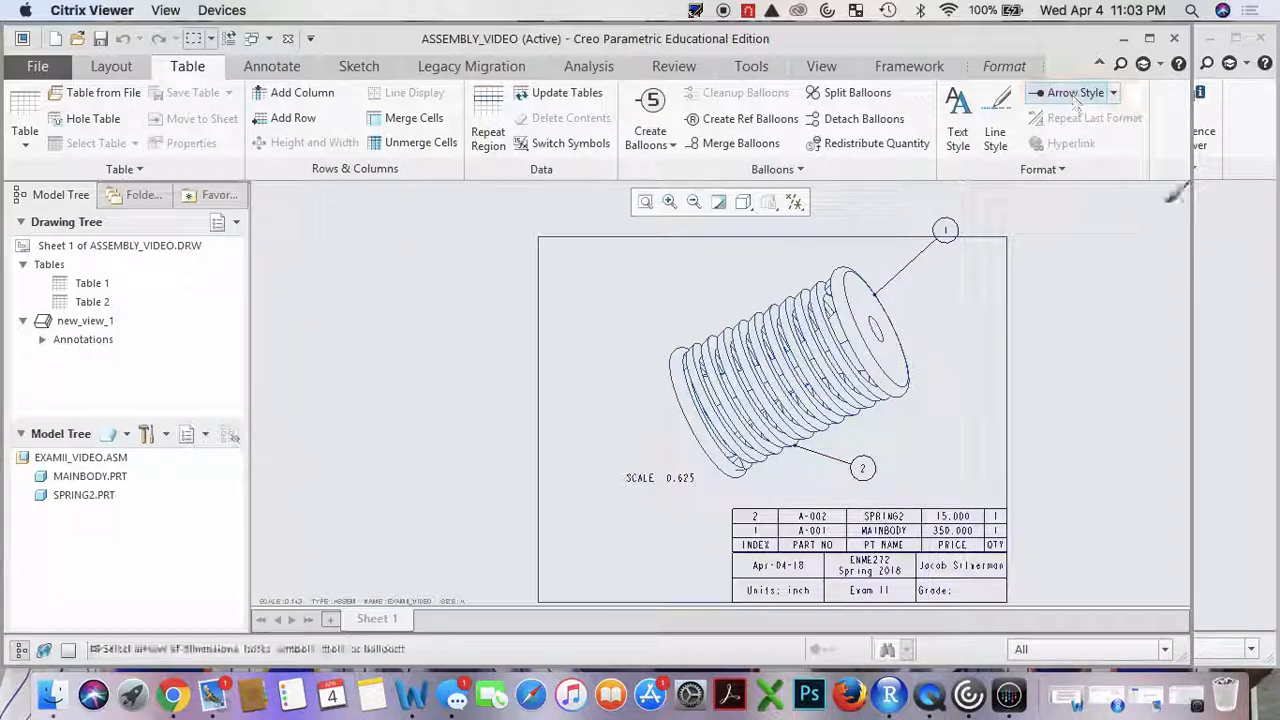
middle_click(1117, 356)
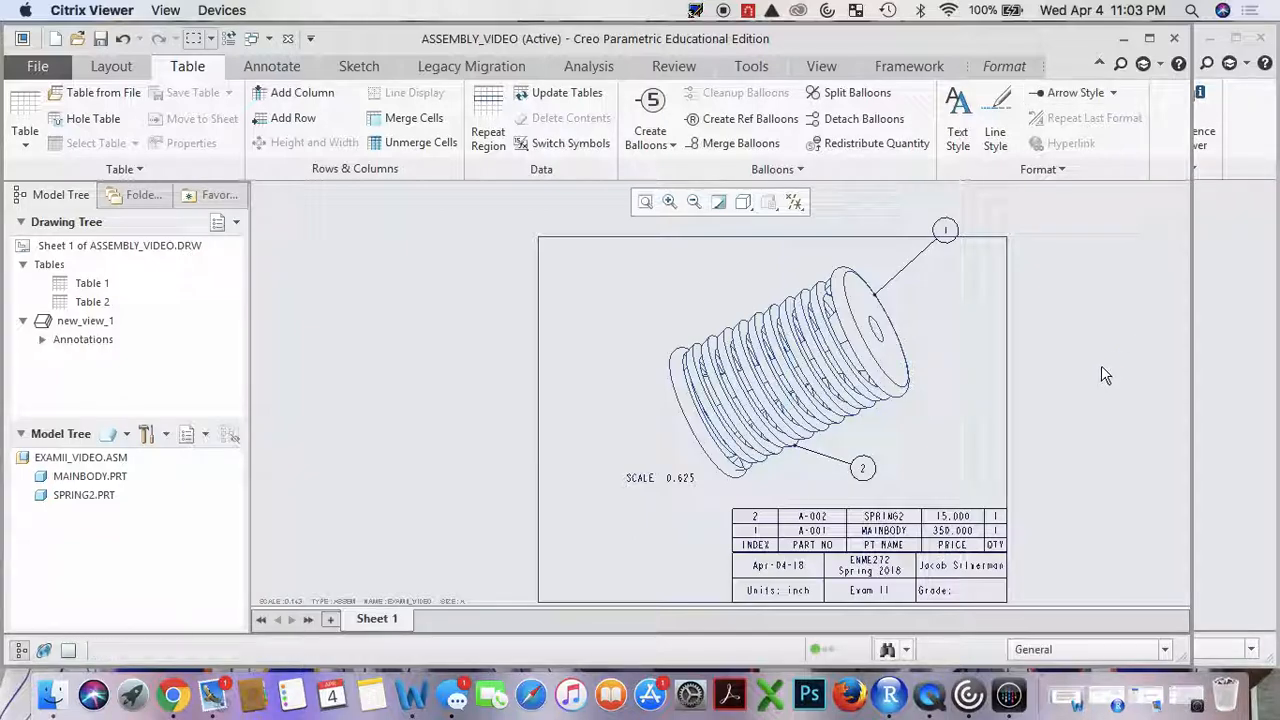
Move balloon 1 inside the sheet border, beside the upper end of the assembly.
click(951, 235)
drag(946, 230, 940, 267)
click(1054, 310)
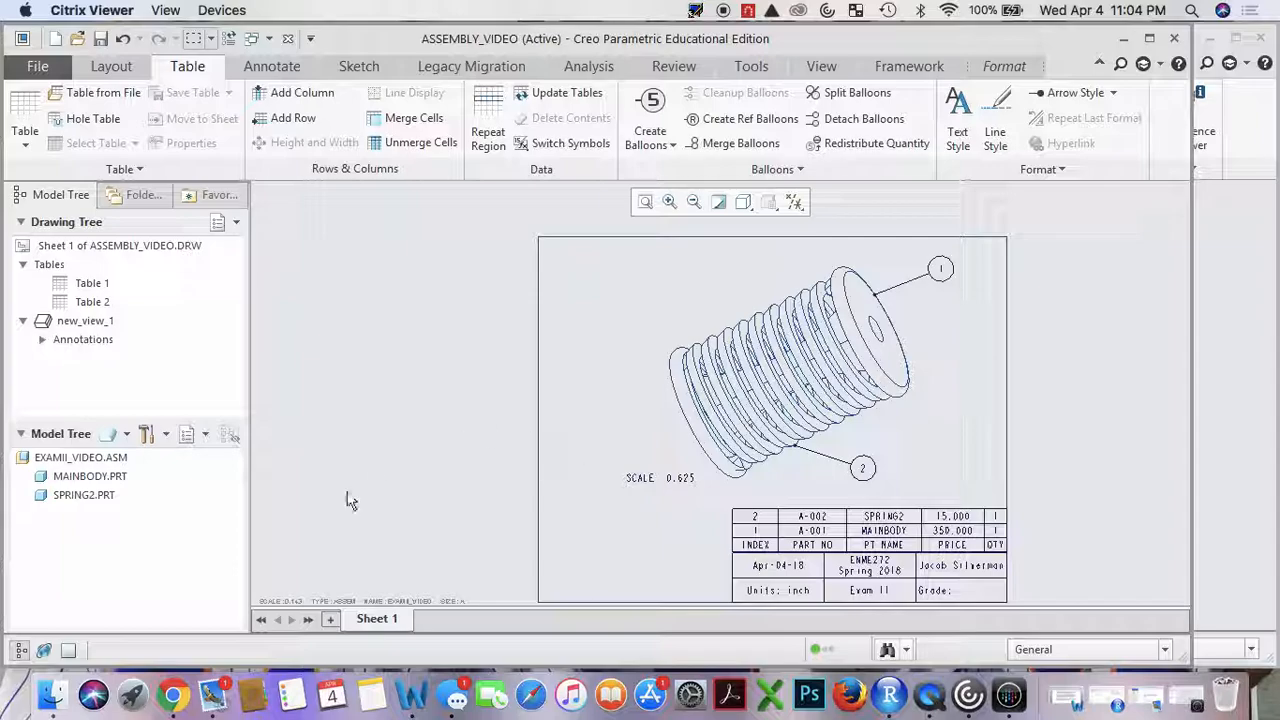
Add a second sheet to the drawing and place a general view of the assembly slightly left of the sheet's centre.
click(331, 620)
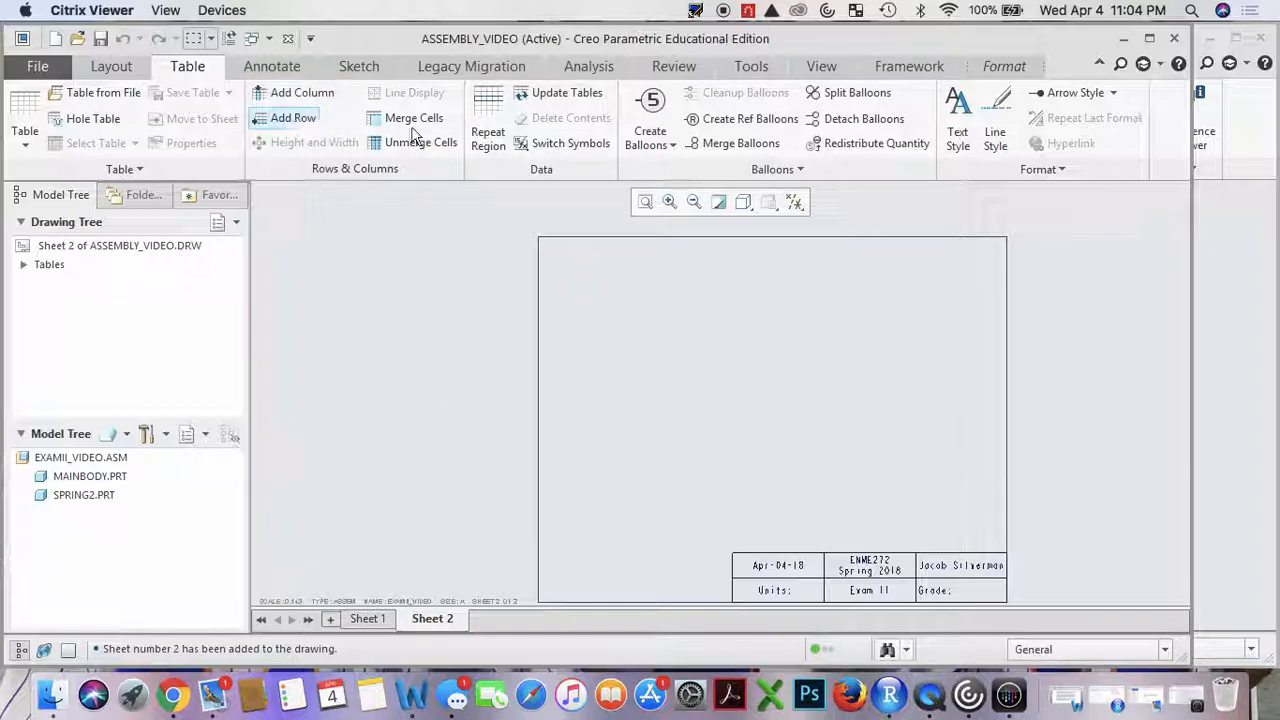
click(126, 68)
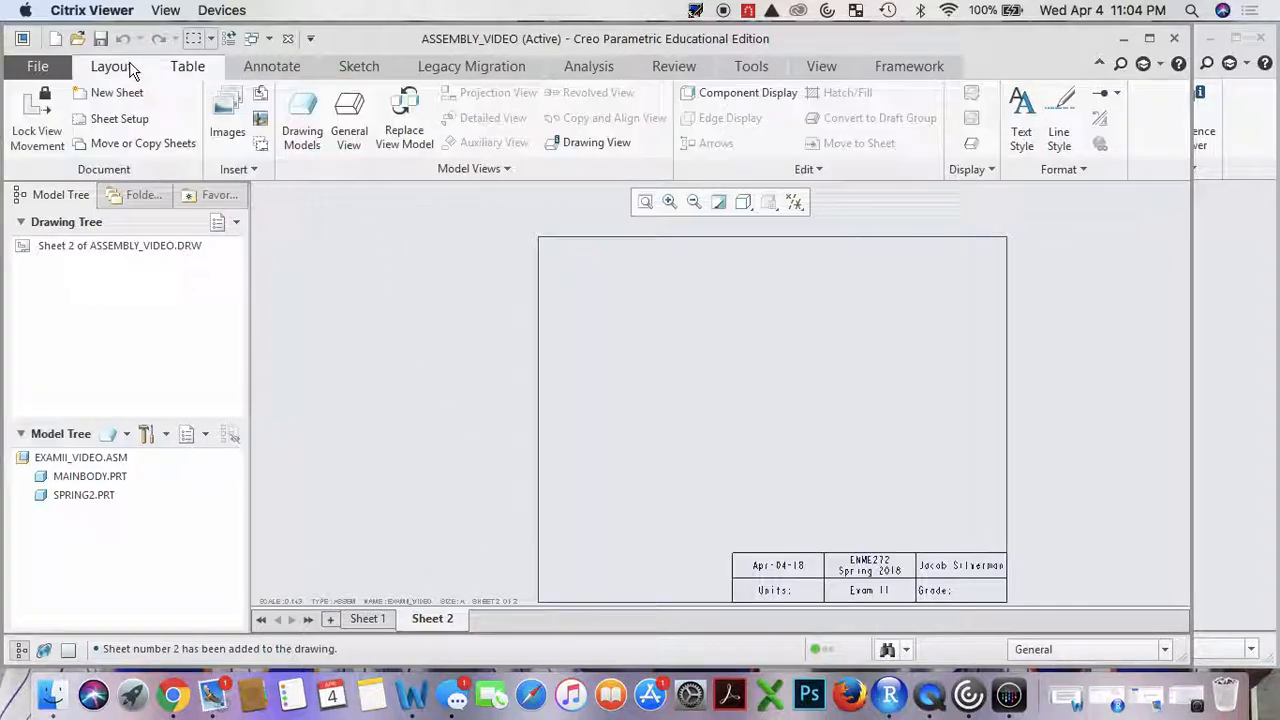
click(346, 128)
click(660, 486)
click(712, 407)
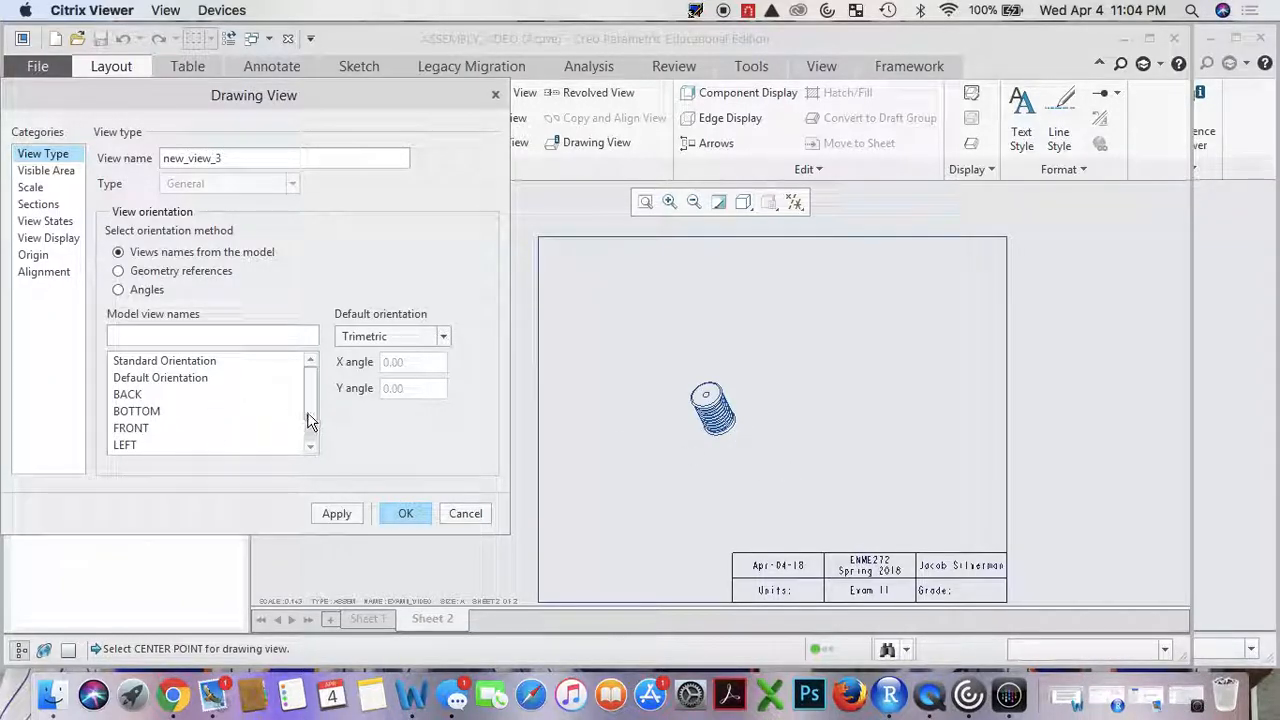
Try the TOP model orientation on the new general view.
scroll(306, 450, down, 1)
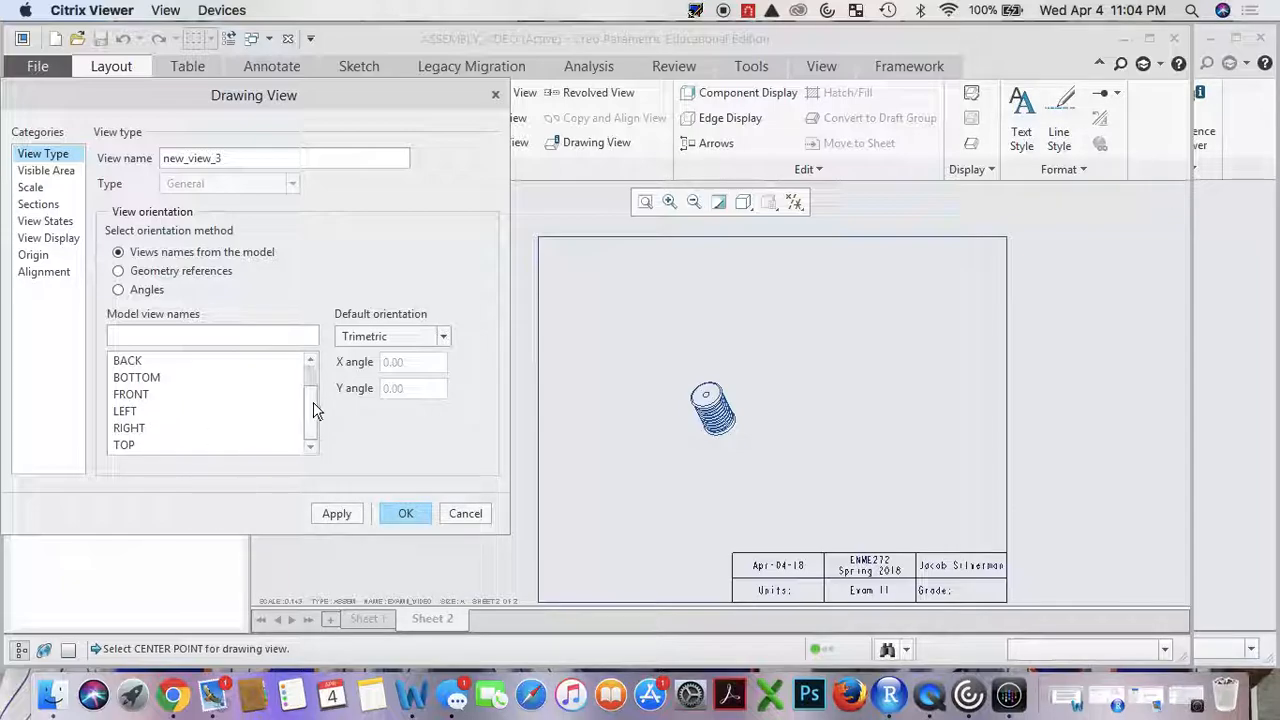
drag(313, 410, 316, 390)
click(312, 447)
click(170, 446)
click(330, 513)
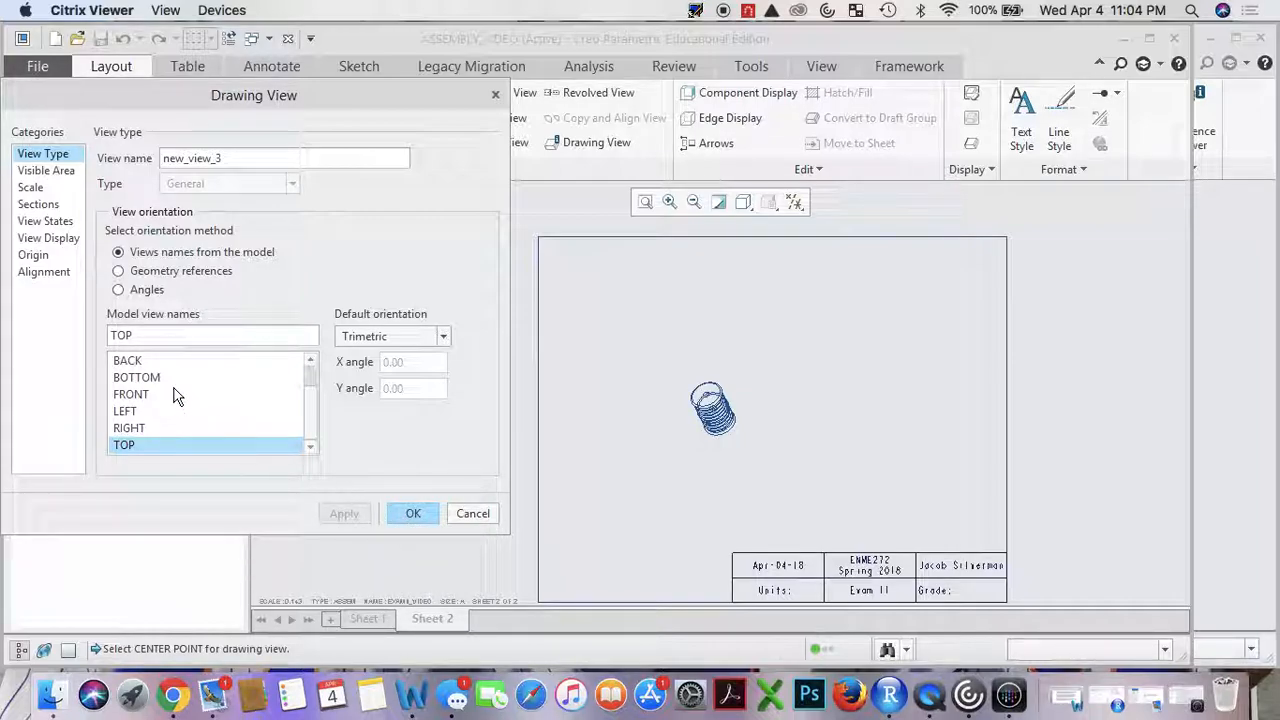
Set the new general view on Sheet 2 to the FRONT model orientation and accept the view settings.
click(175, 395)
click(356, 515)
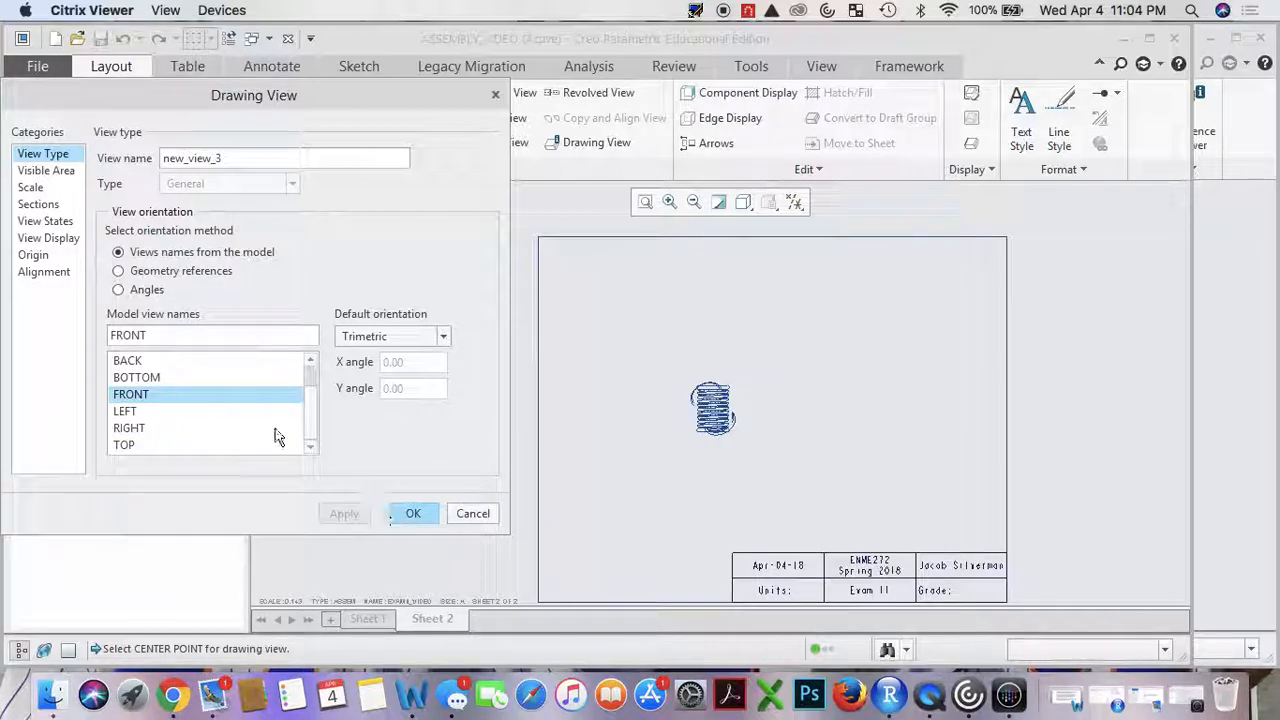
click(413, 513)
click(632, 421)
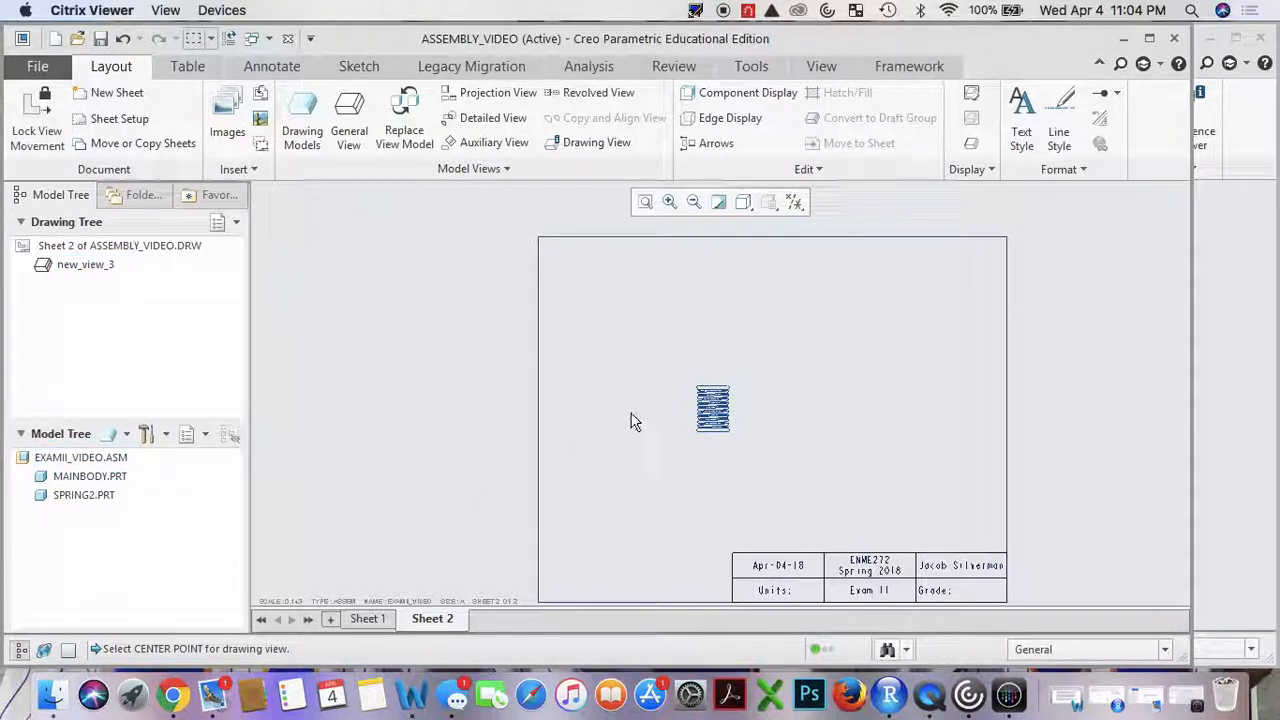
Set the front view on Sheet 2 to a custom scale of 0.500.
double_click(713, 408)
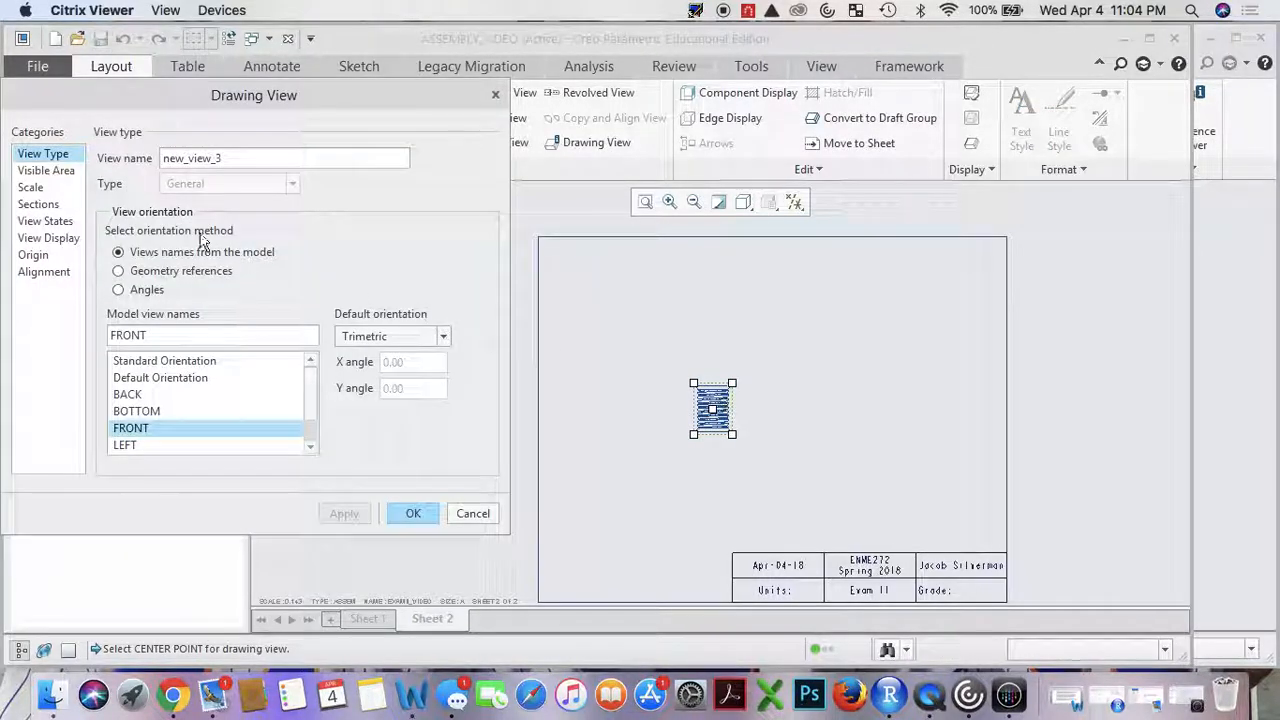
click(30, 188)
click(223, 180)
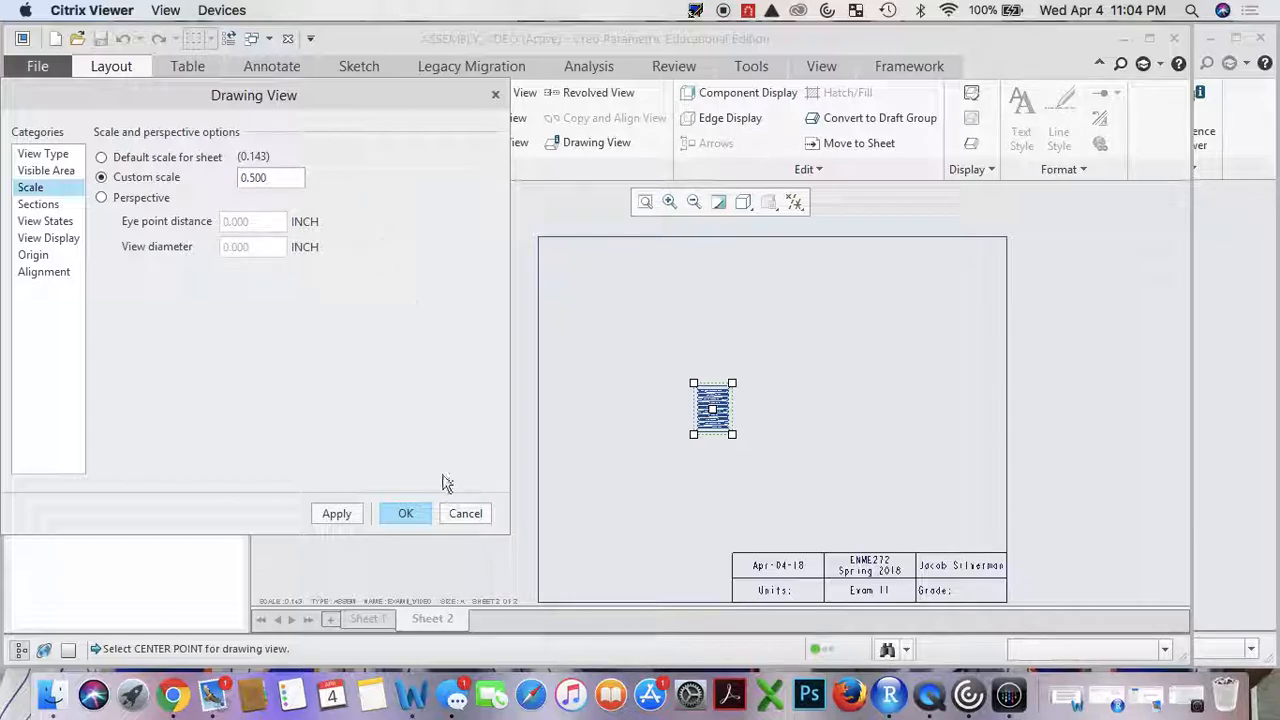
click(336, 514)
Explode the components in the Sheet 2 view using the EXPLODE assembly explode state.
click(50, 207)
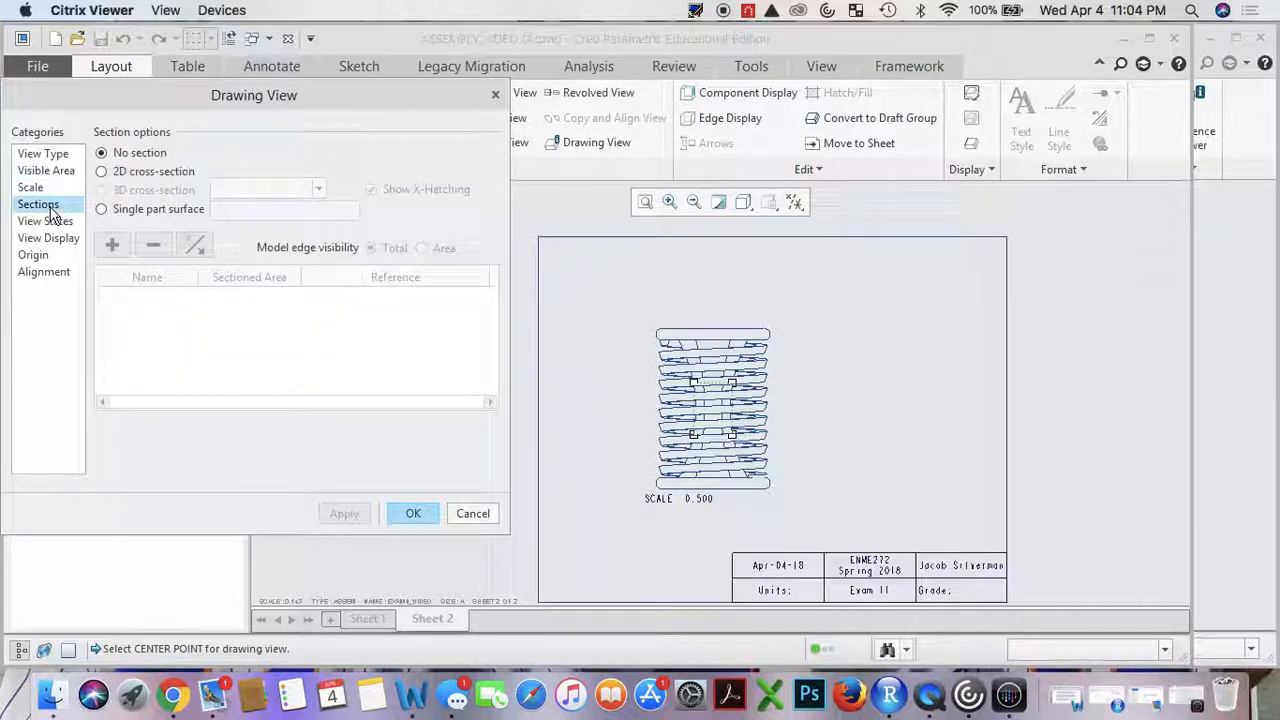
click(57, 155)
click(57, 172)
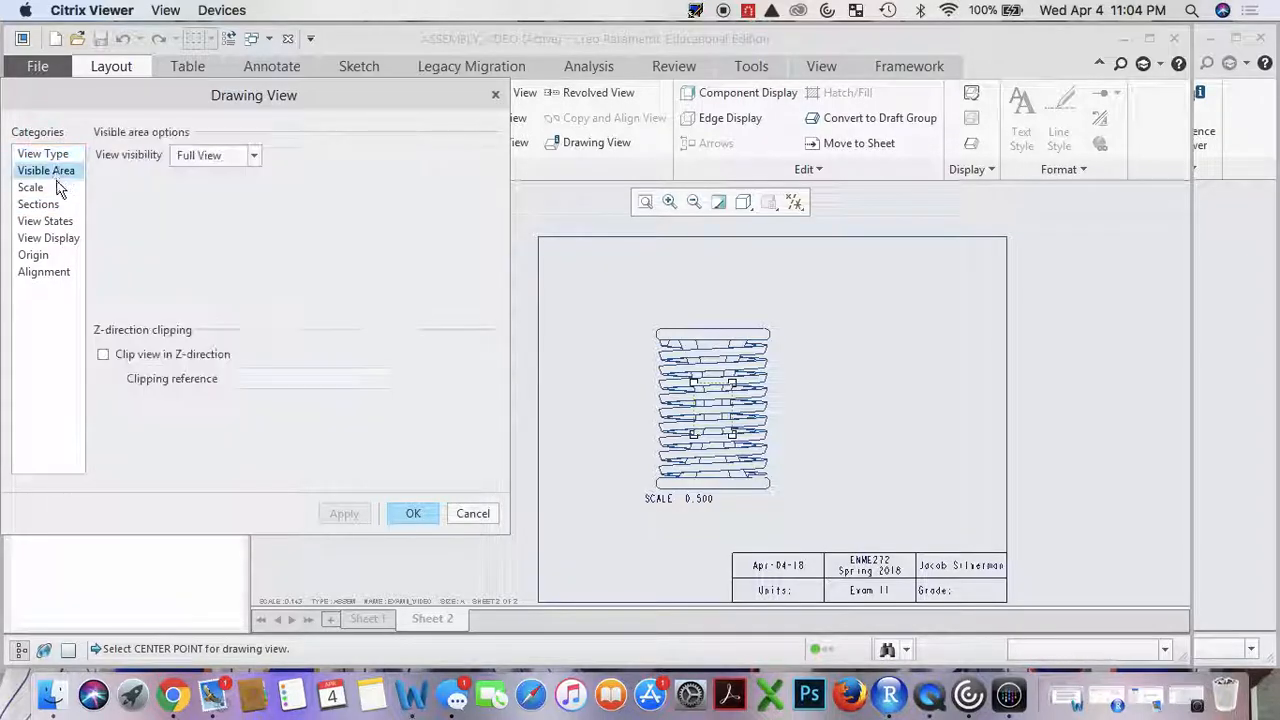
click(55, 206)
click(60, 221)
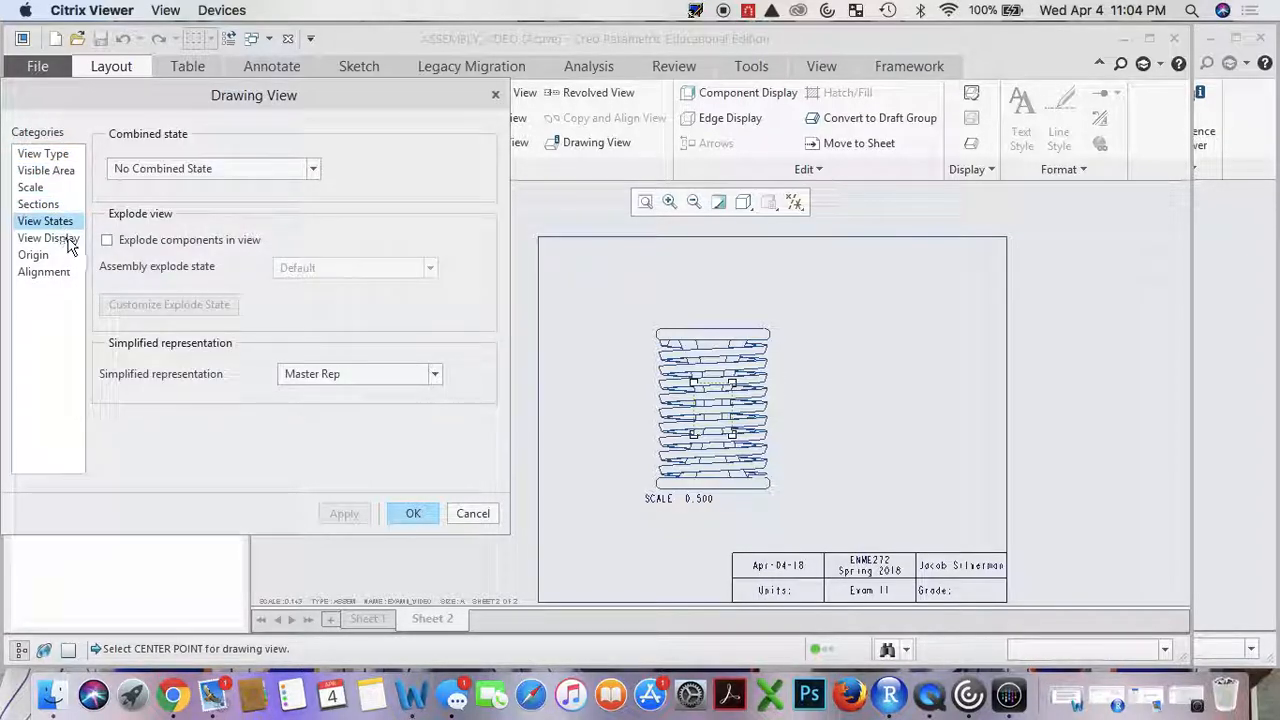
click(108, 241)
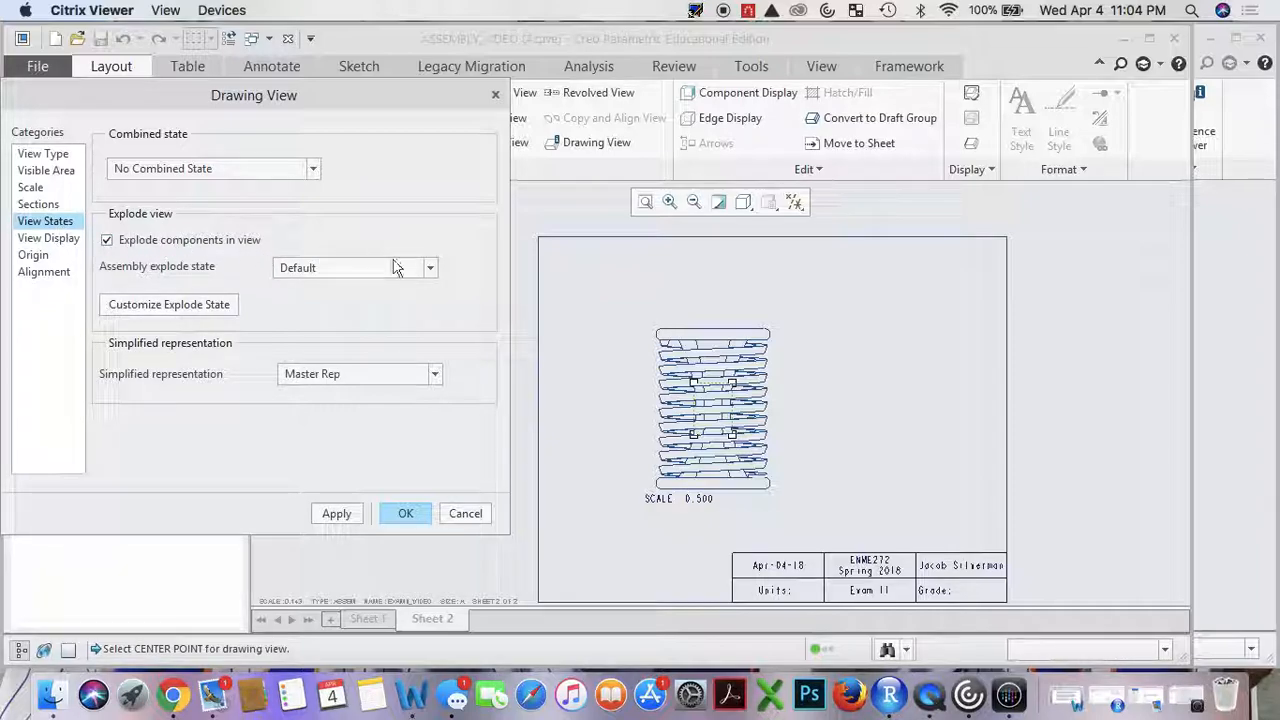
click(432, 270)
click(374, 305)
click(337, 515)
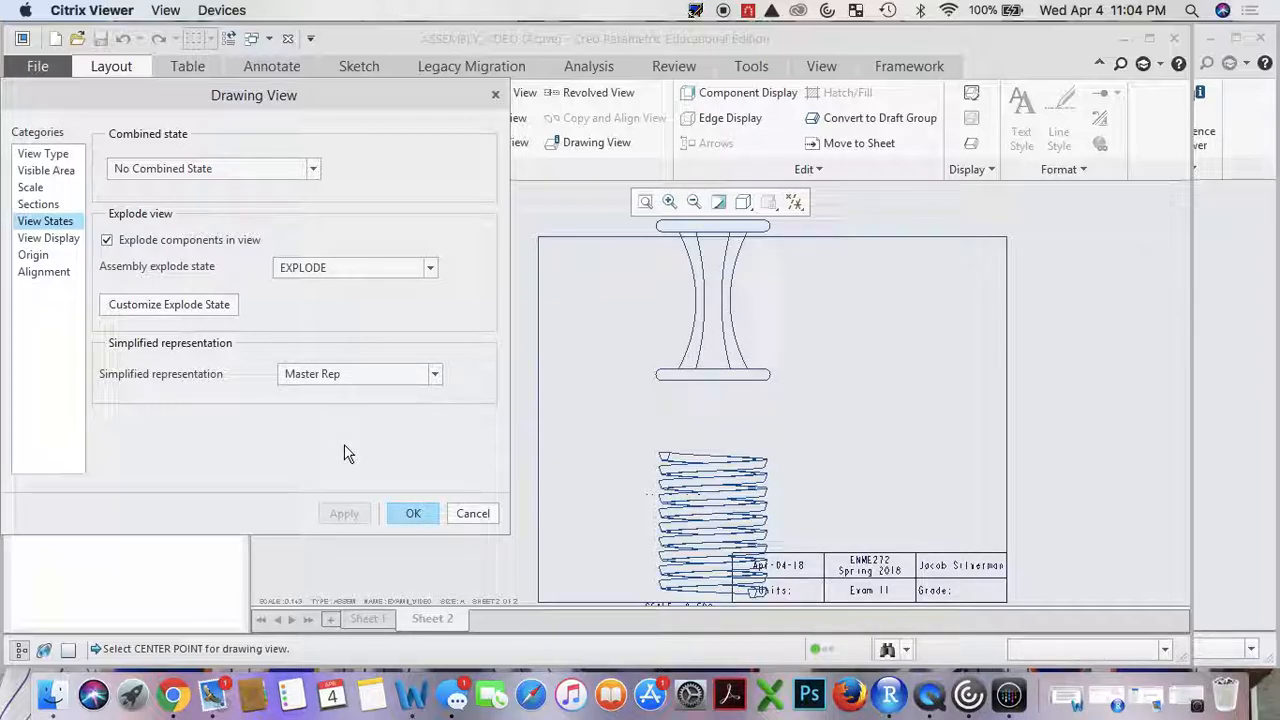
Orient the exploded view by angles, tilting it about the Normal reference and applying a further rotation of -25.
click(46, 156)
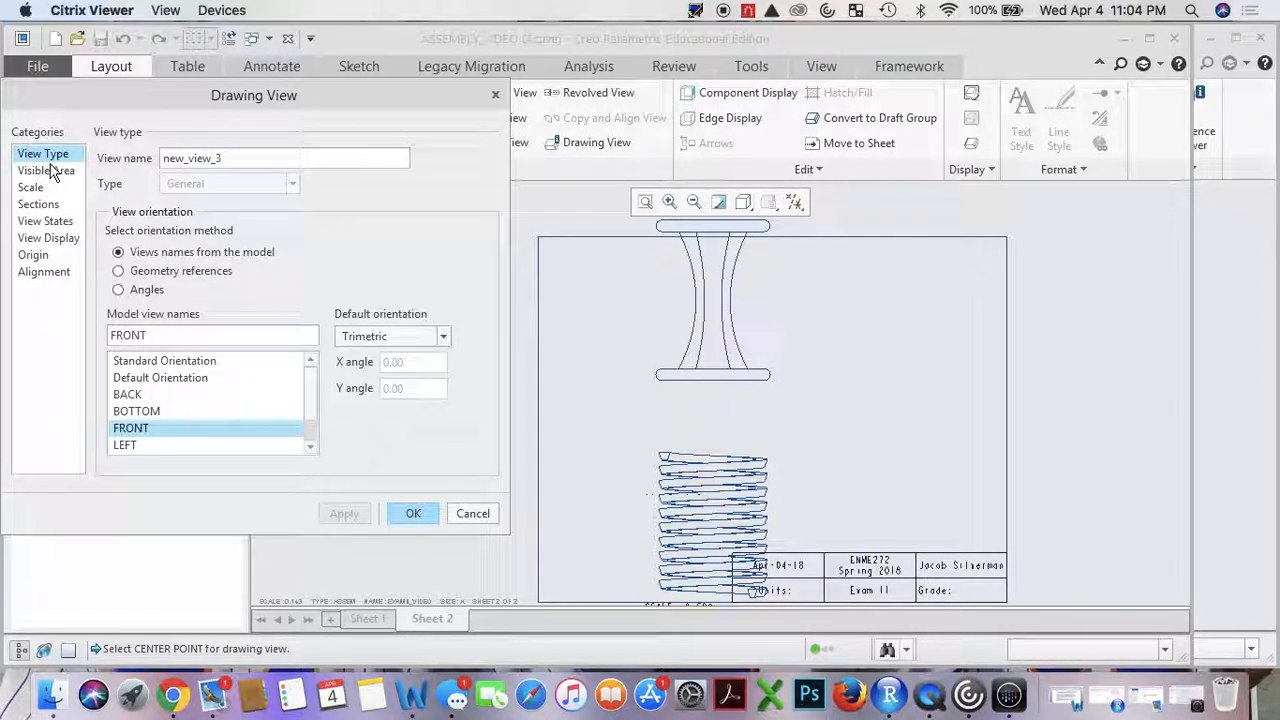
click(130, 289)
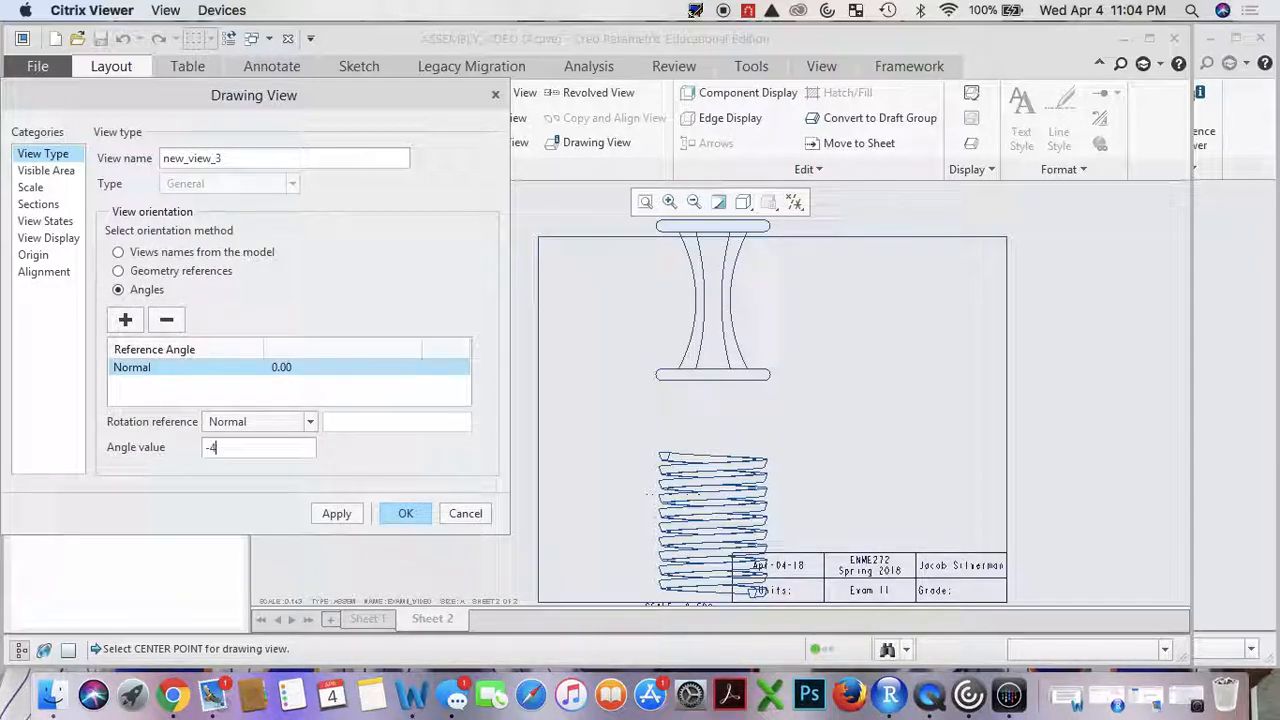
click(338, 514)
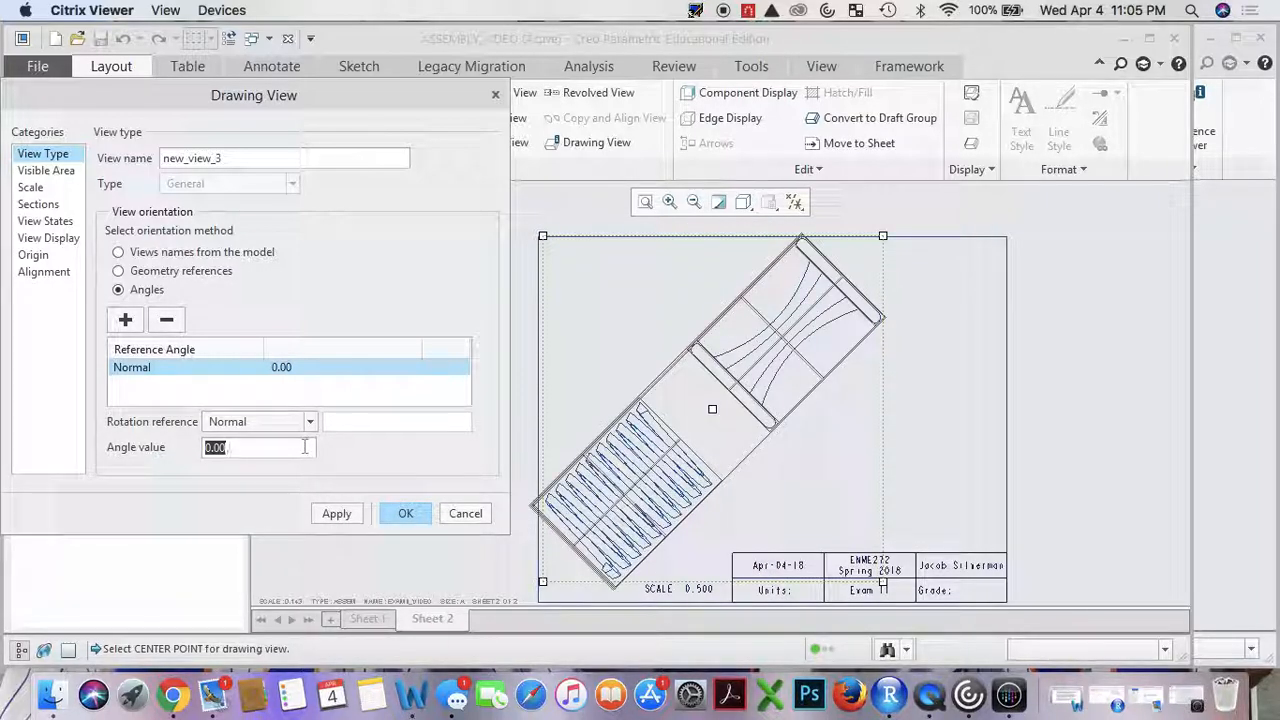
text(-25)
click(336, 513)
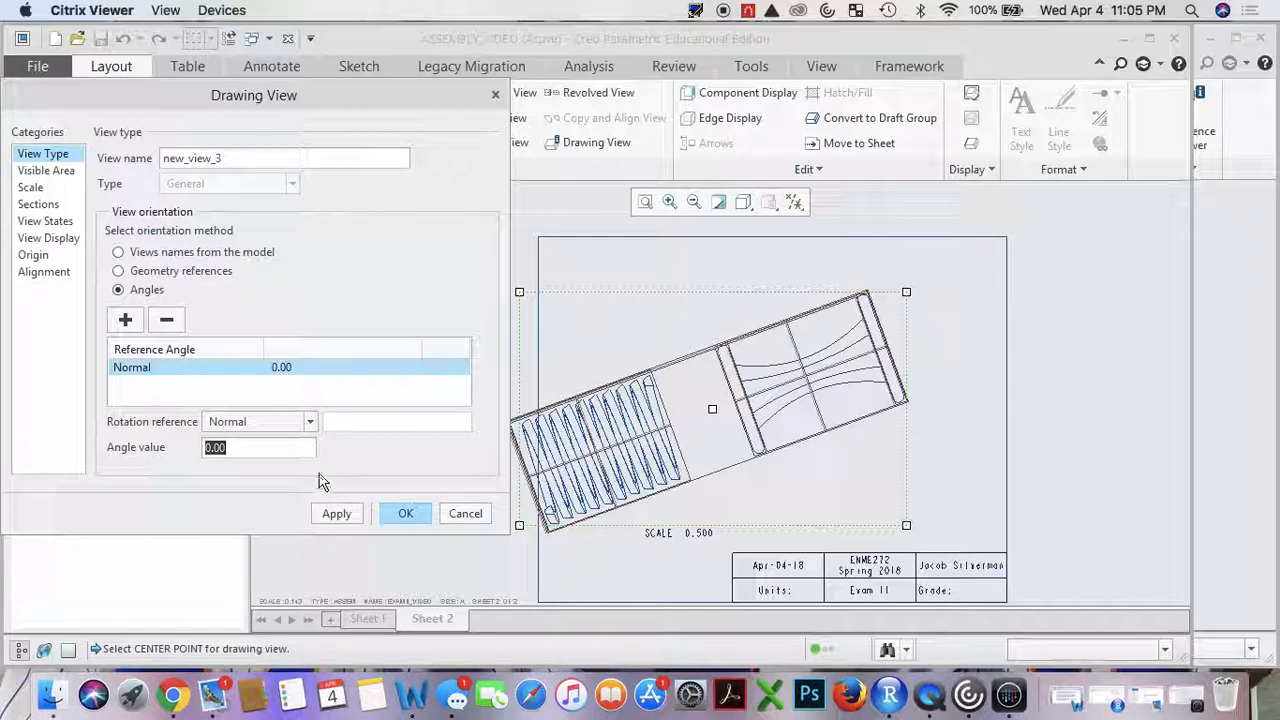
Rotate the exploded view by -15 about the Horizontal reference.
click(309, 421)
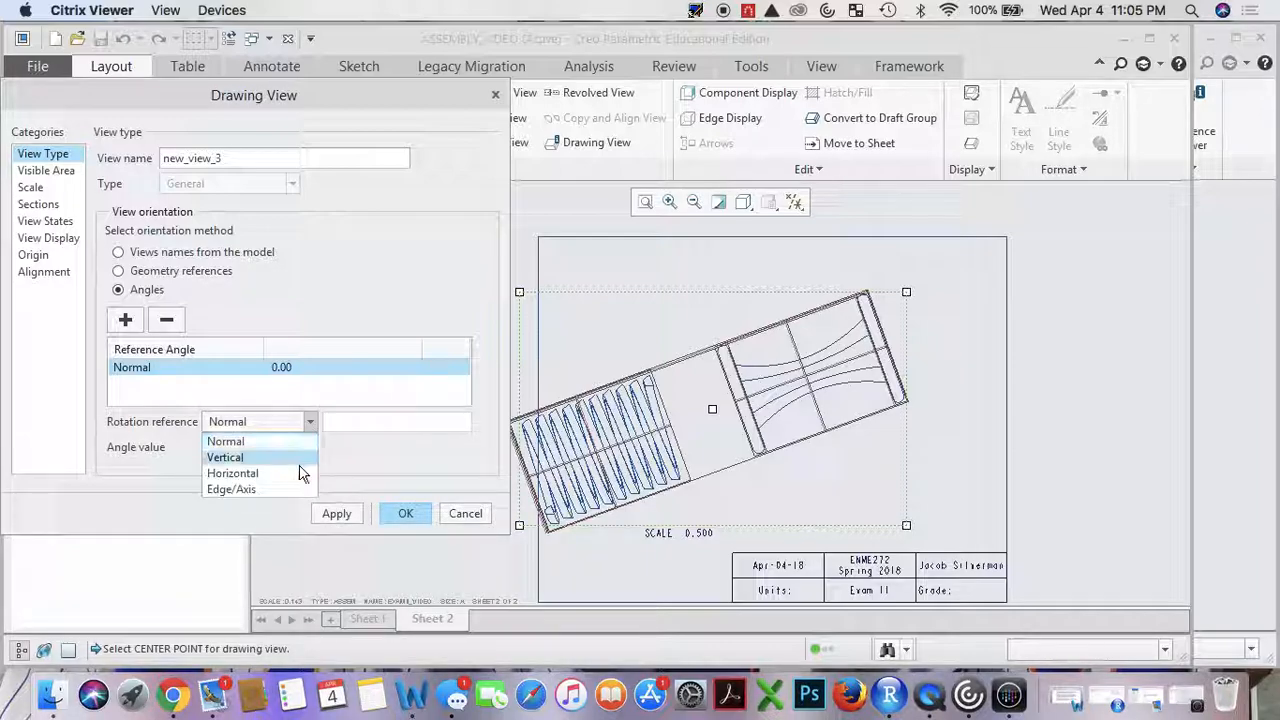
click(298, 477)
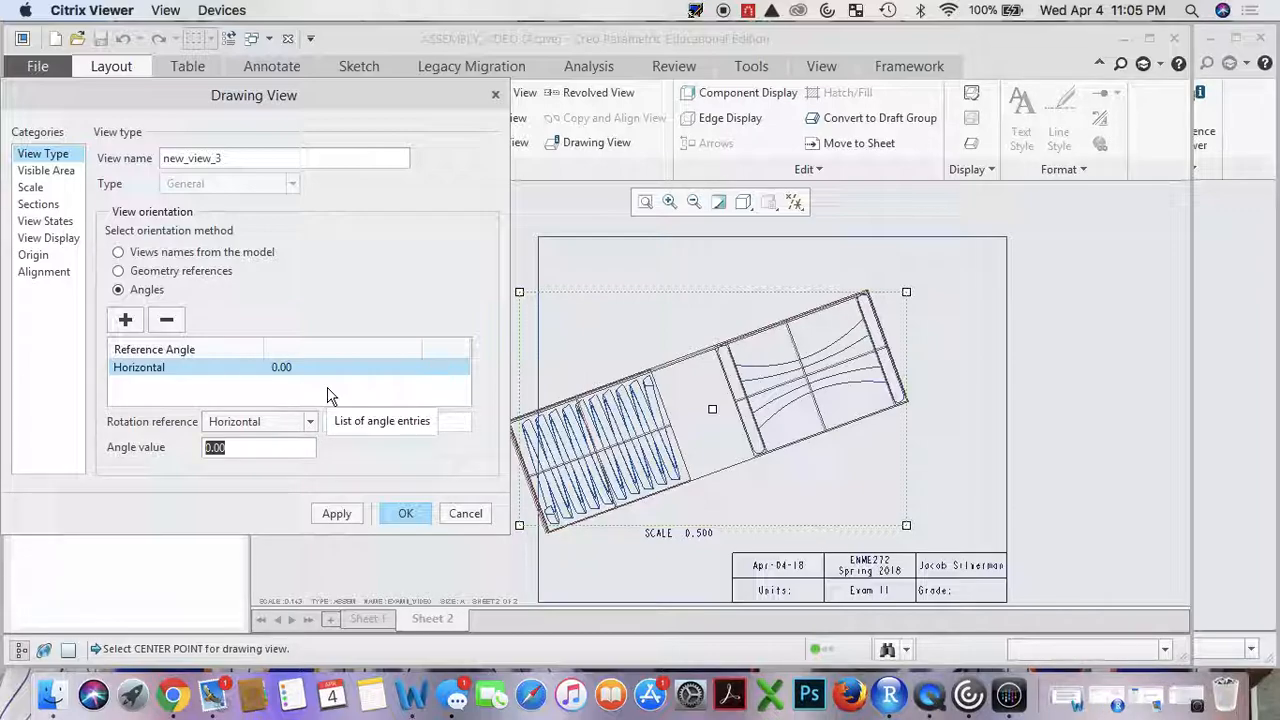
text(-1)
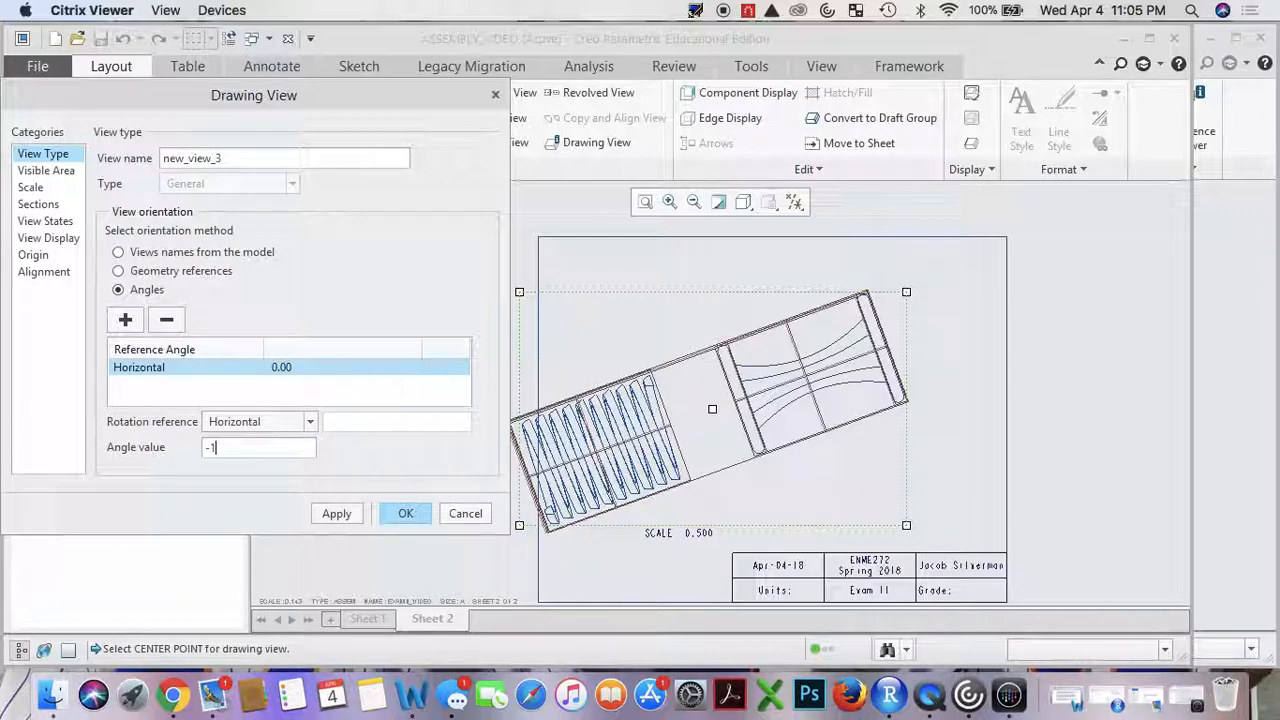
text(5)
click(337, 513)
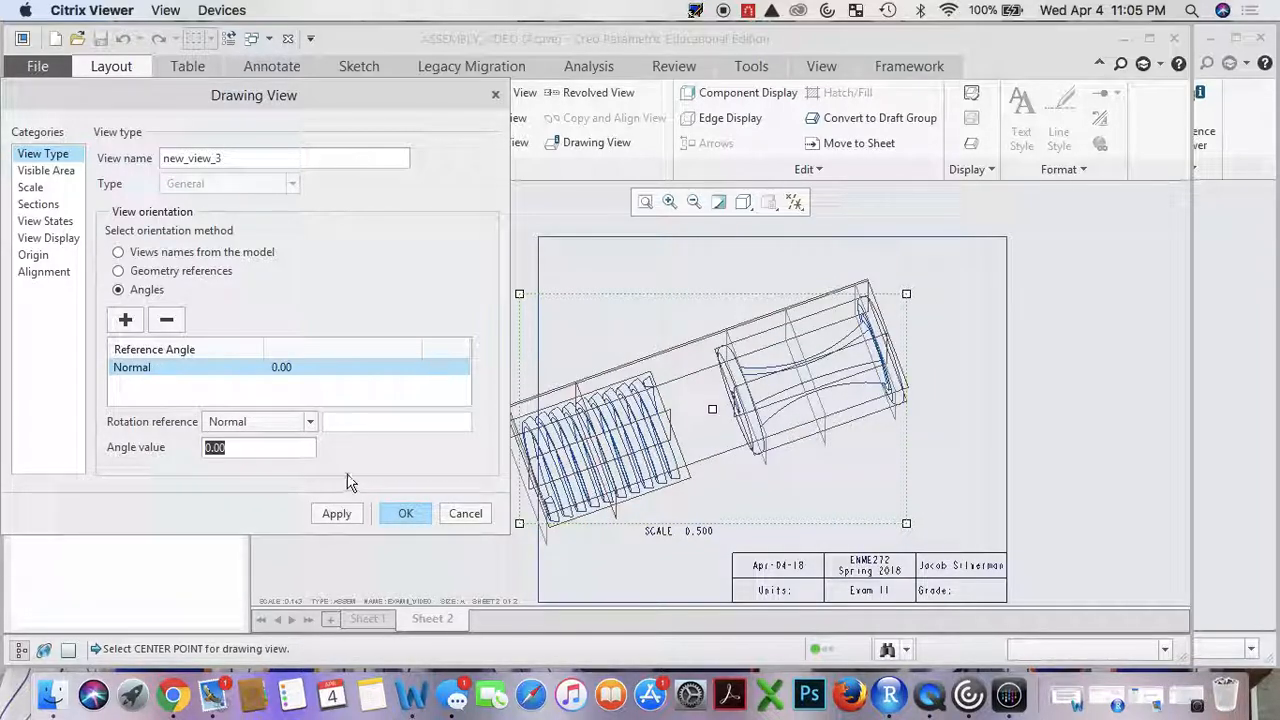
Apply another rotation about the Horizontal reference to the exploded view and accept the view settings.
click(310, 421)
click(226, 472)
click(257, 450)
click(333, 514)
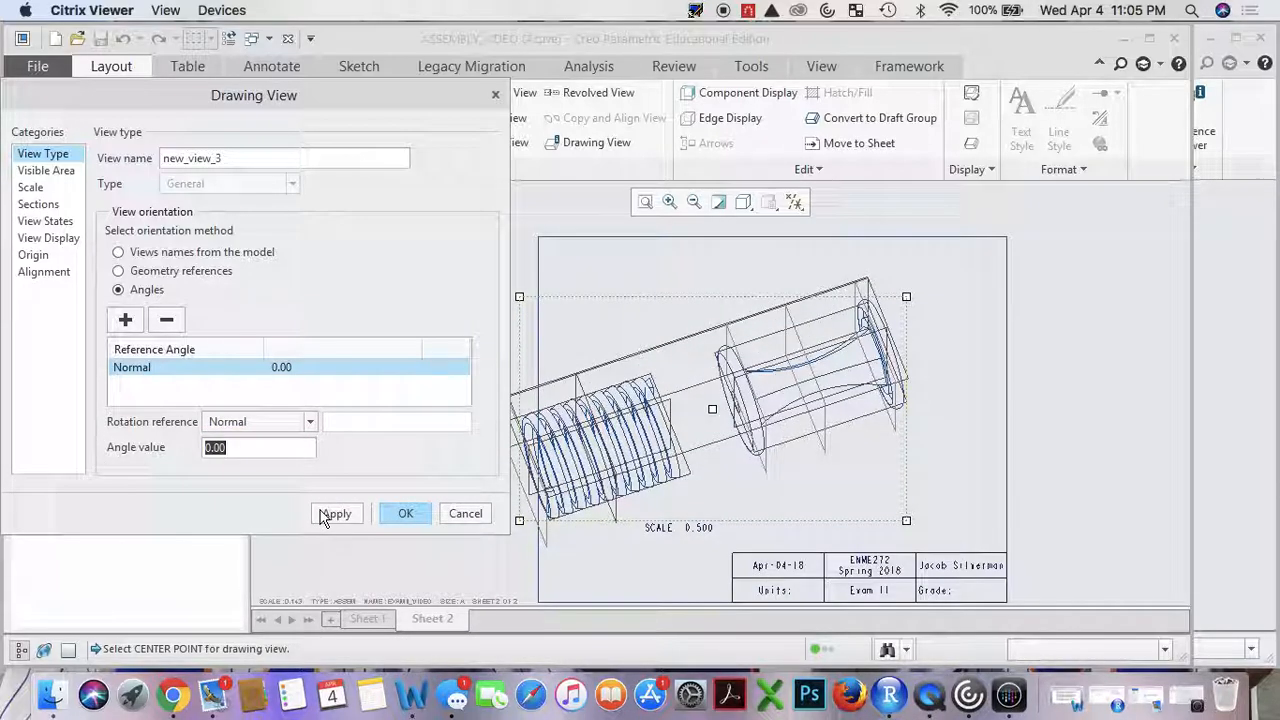
click(424, 514)
click(386, 418)
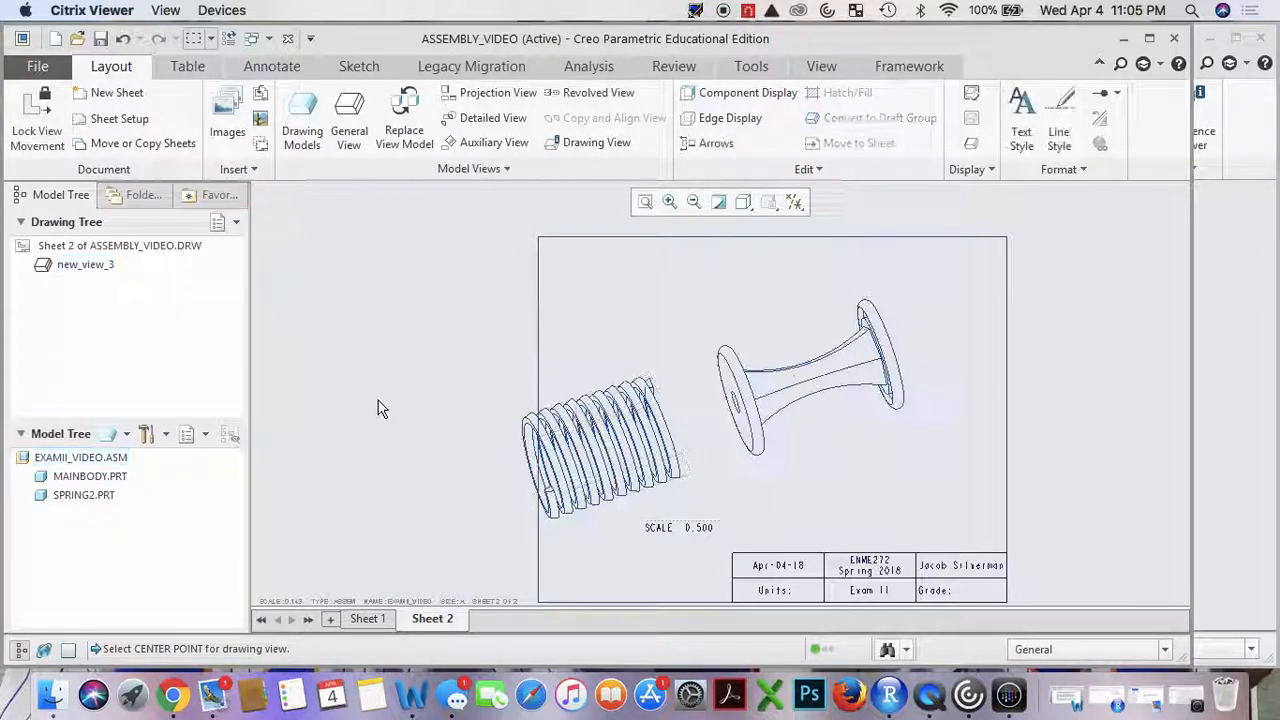
Move the exploded view up and to the right so both components lie inside the Sheet 2 border.
click(755, 378)
mouse_move(731, 349)
mouse_down()
mouse_move(820, 306)
mouse_move(785, 301)
mouse_up()
click(1068, 350)
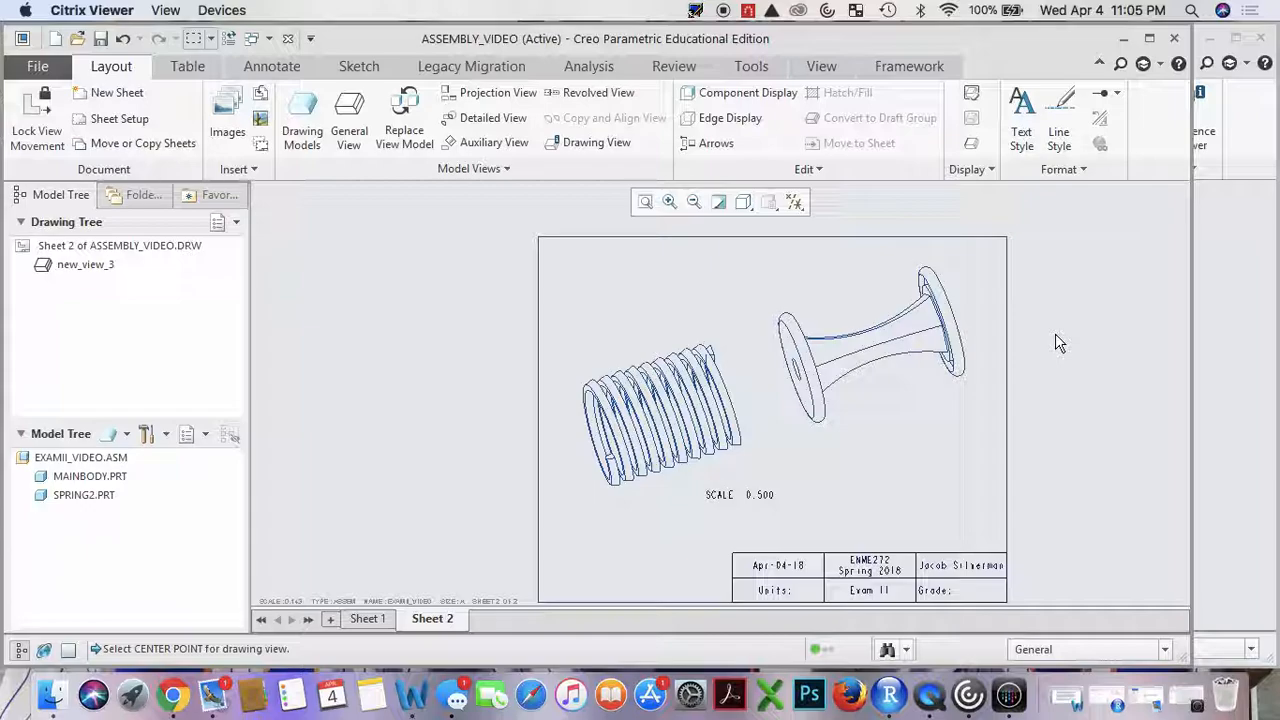
scroll(1034, 409, up, 4)
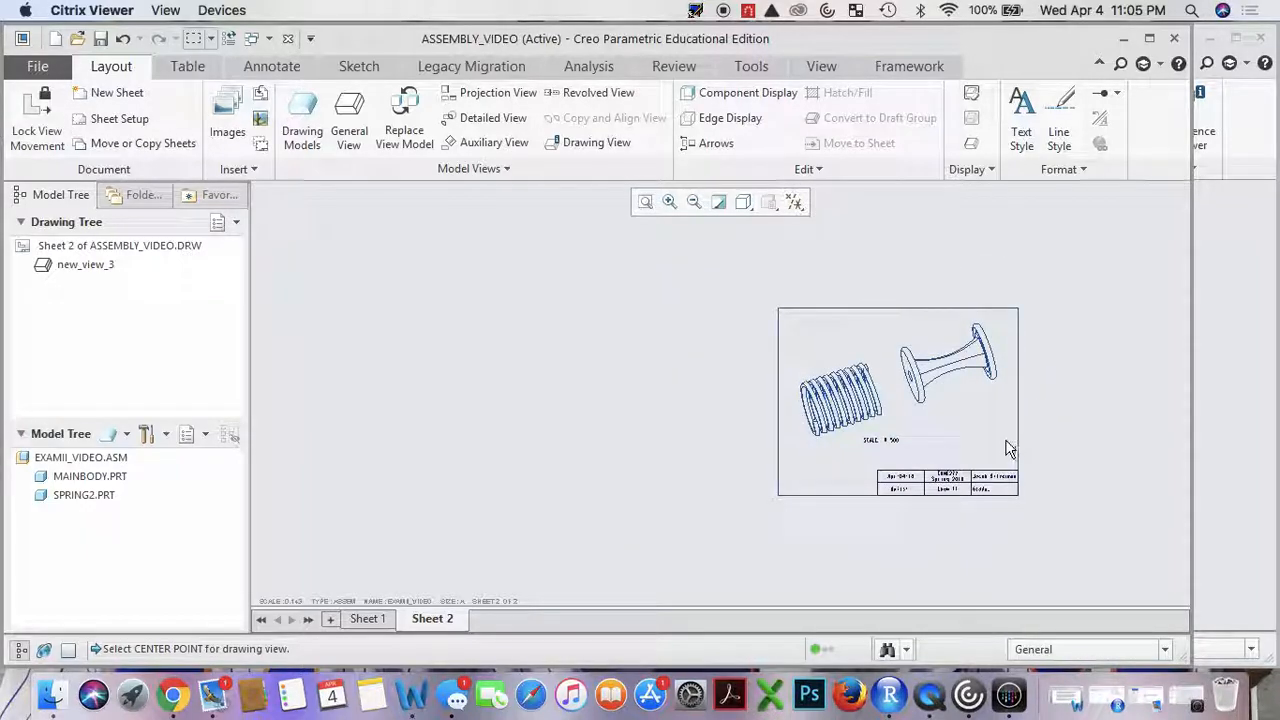
scroll(1006, 449, down, 5)
scroll(910, 488, up, 3)
scroll(930, 450, down, 3)
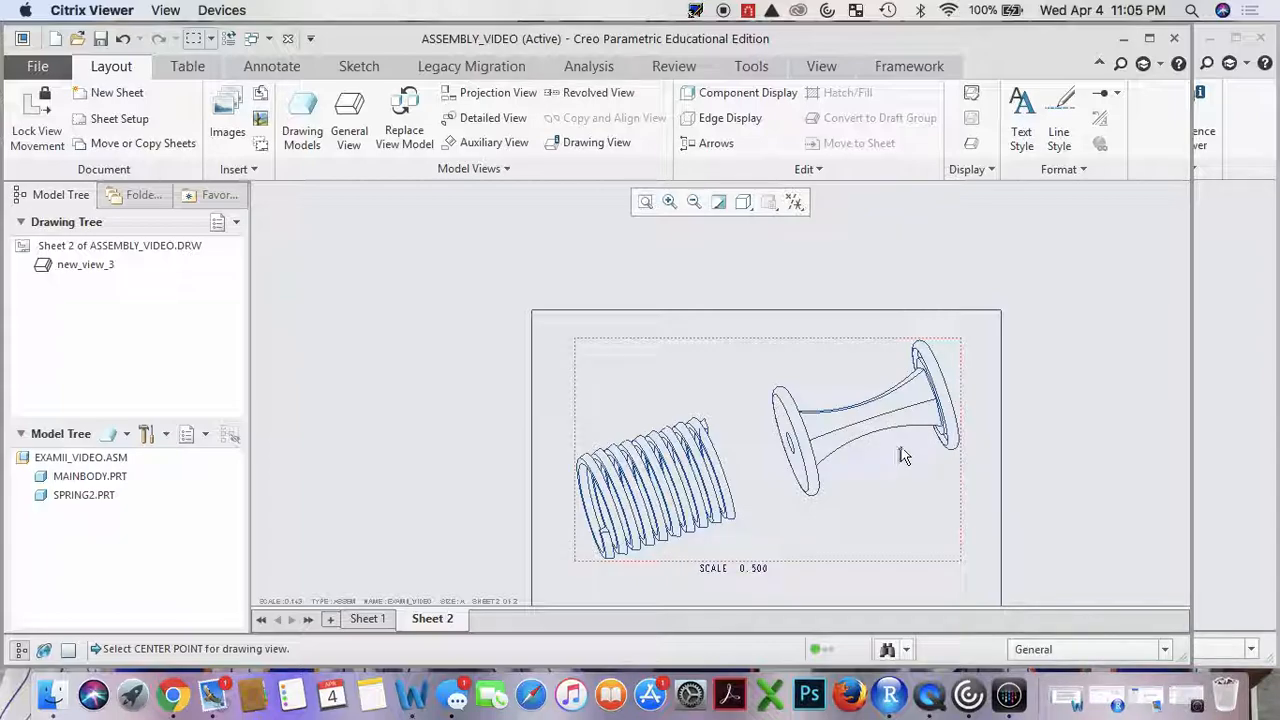
Return to Sheet 1 and save the ASSEMBLY_VIDEO drawing in the Exam 2 folder.
click(385, 619)
scroll(820, 560, up, 2)
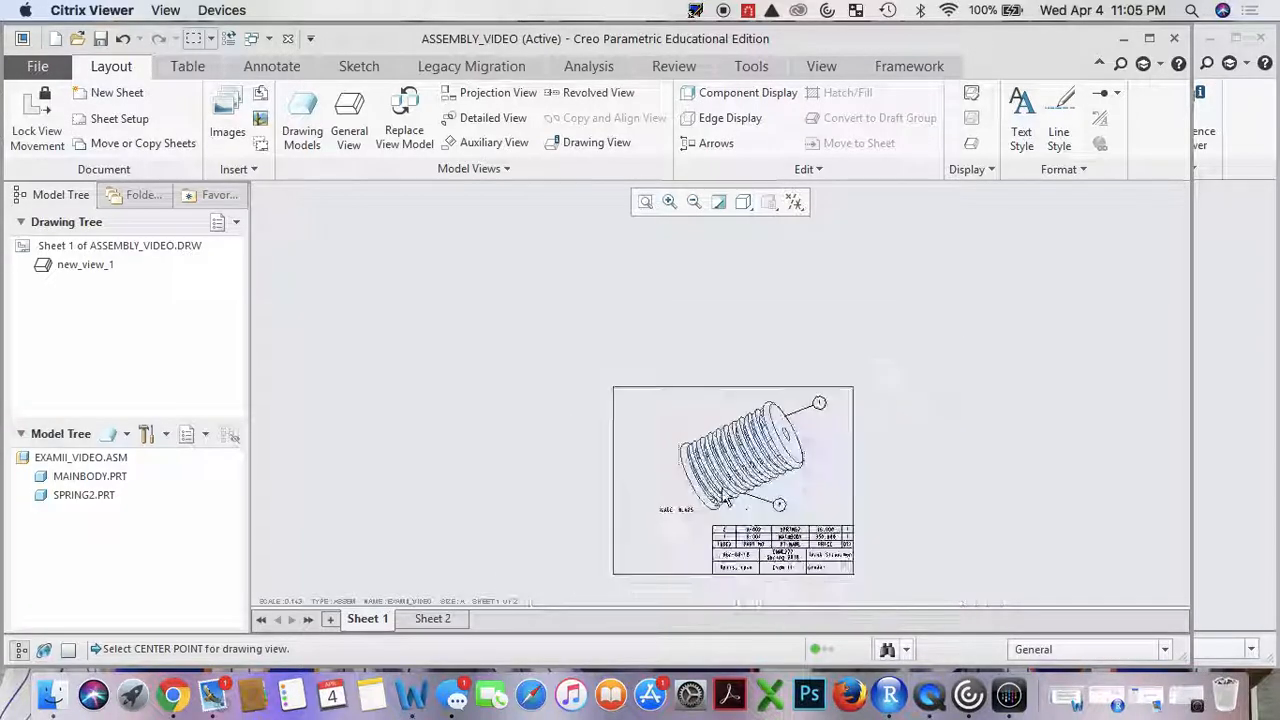
scroll(785, 540, down, 3)
scroll(785, 540, down, 1)
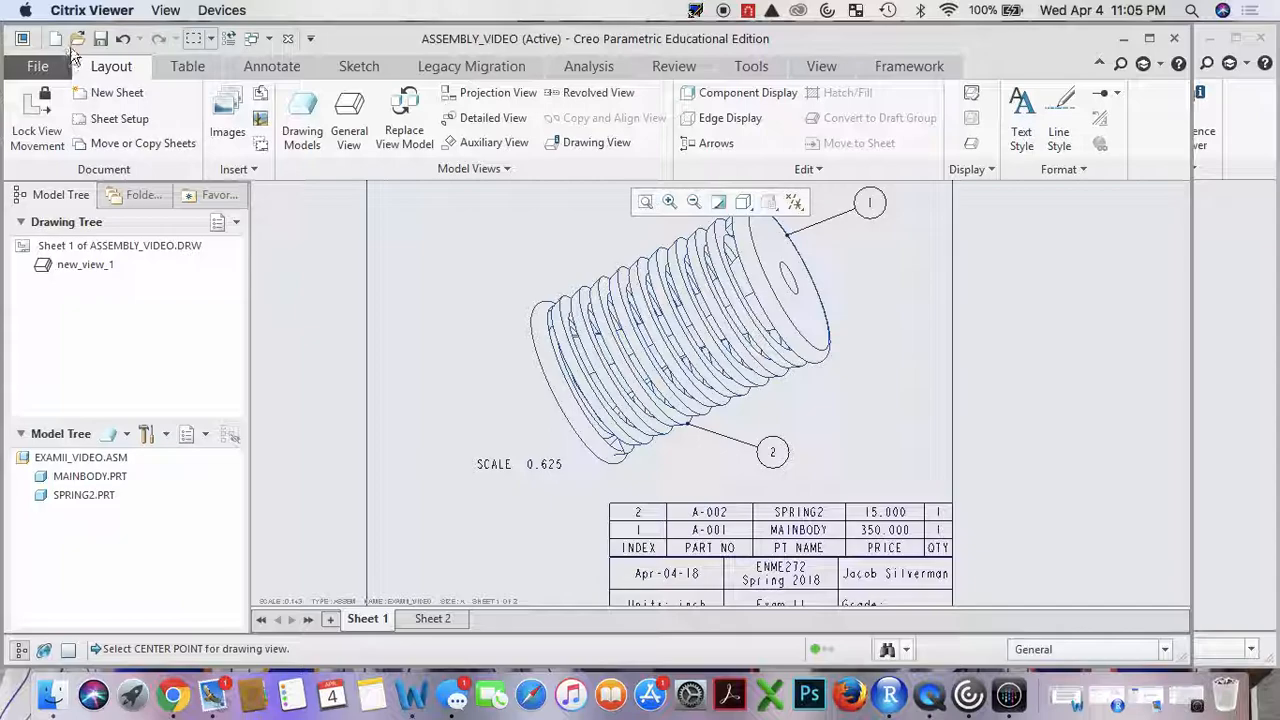
click(100, 38)
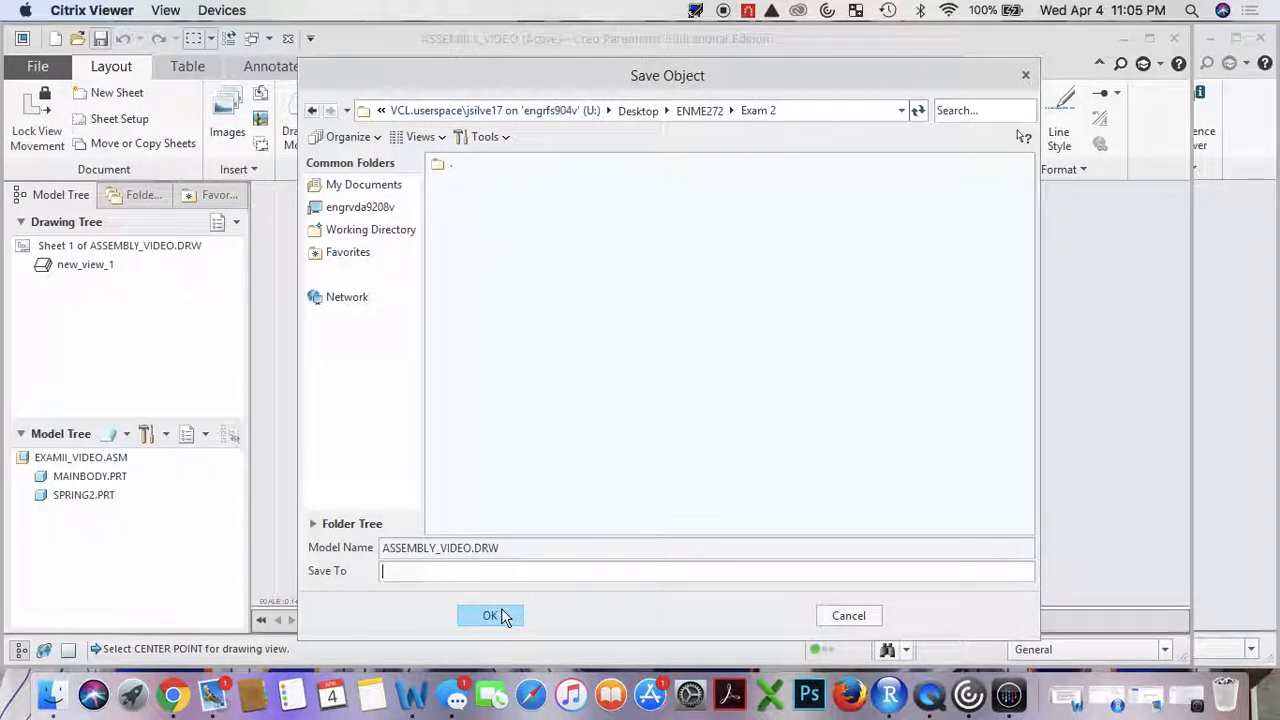
click(502, 614)
Export the drawing as a PDF named assembly_video to the Desktop > ENME272 > Exam 2 folder on the client drive (V:).
click(37, 66)
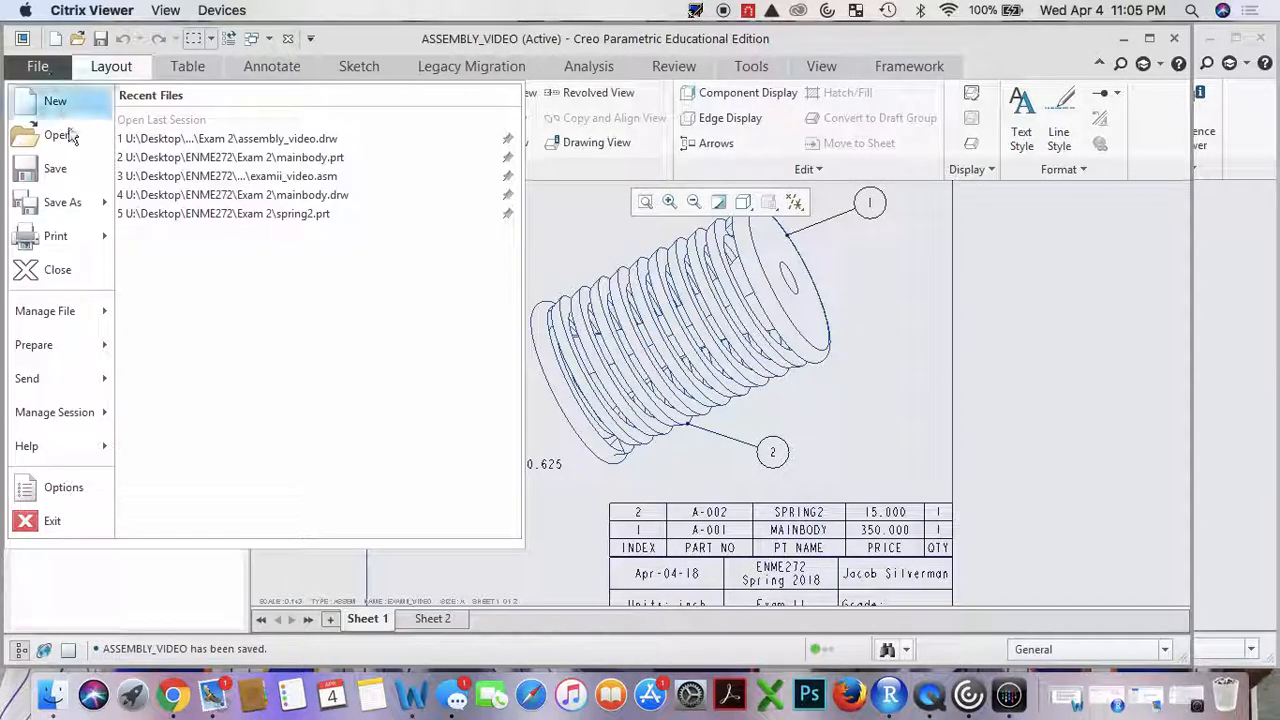
mouse_move(80, 203)
click(240, 312)
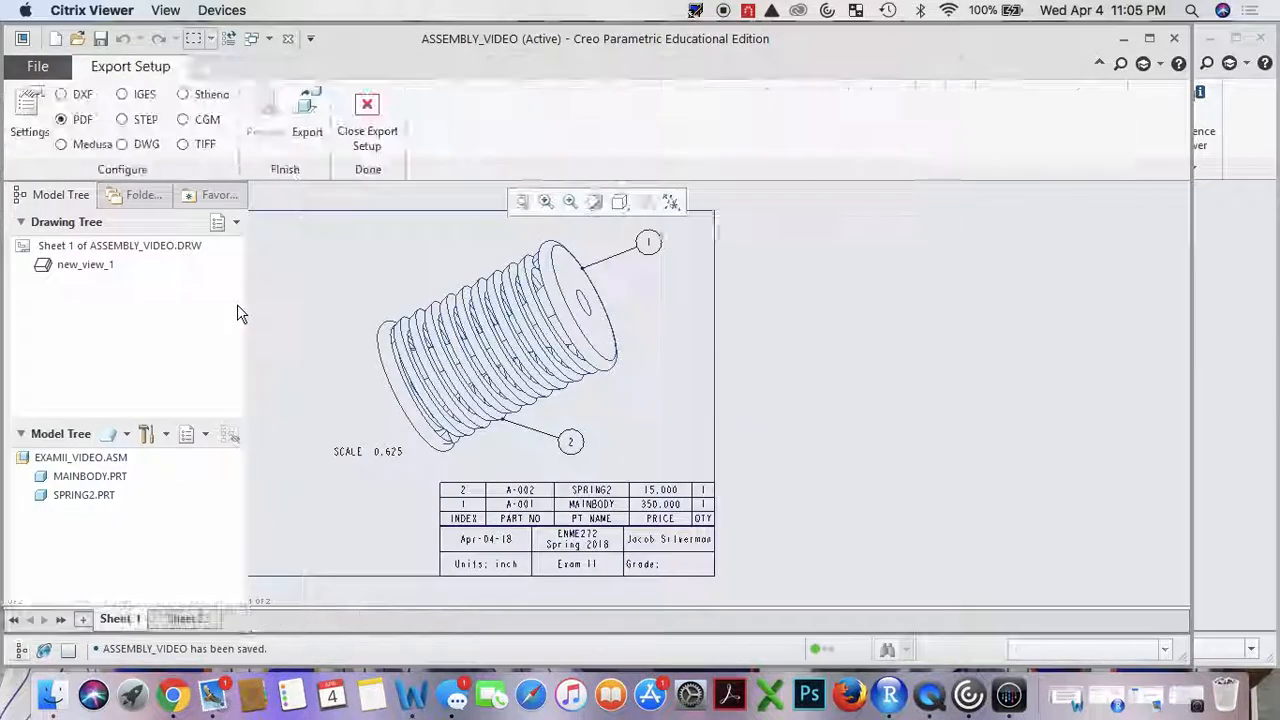
click(308, 125)
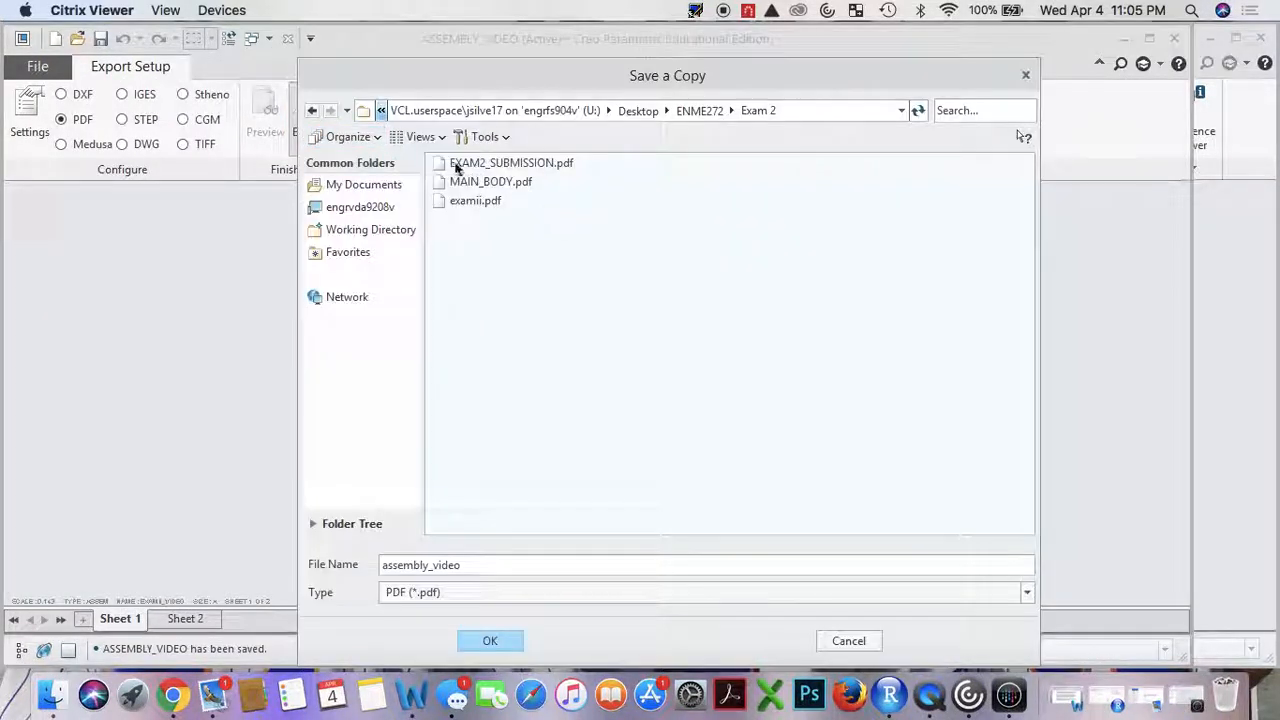
click(360, 207)
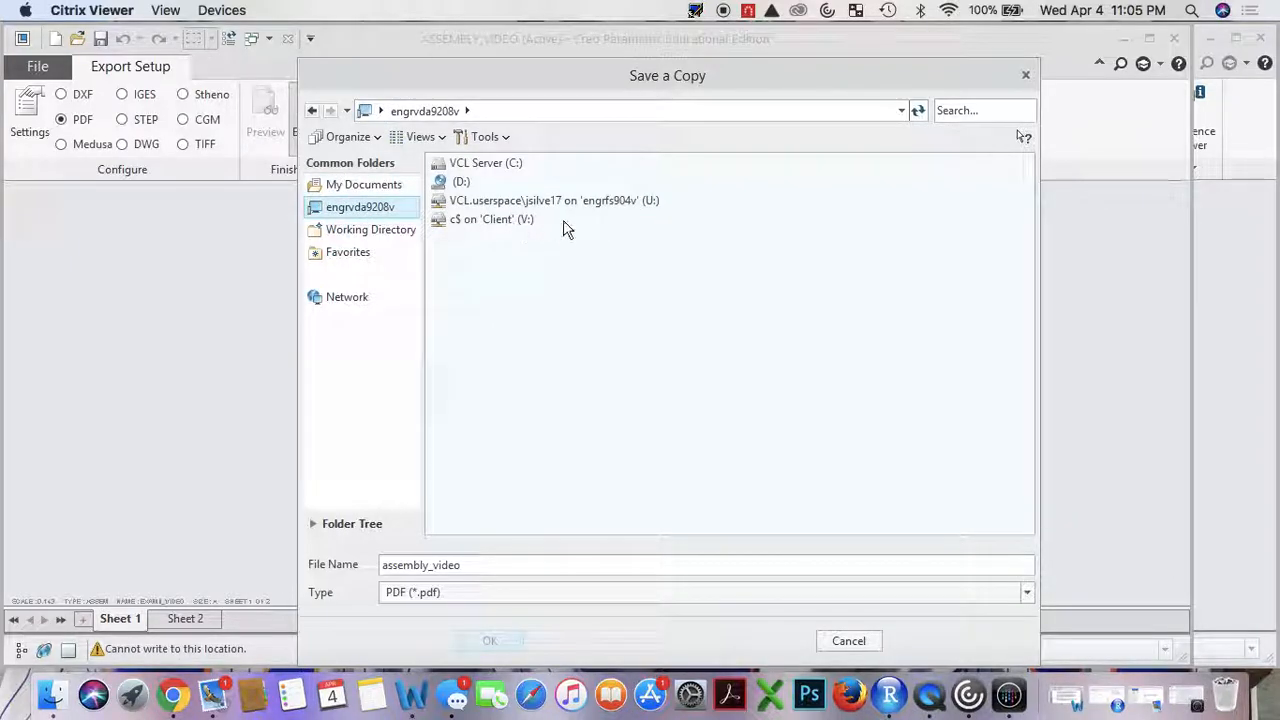
double_click(510, 221)
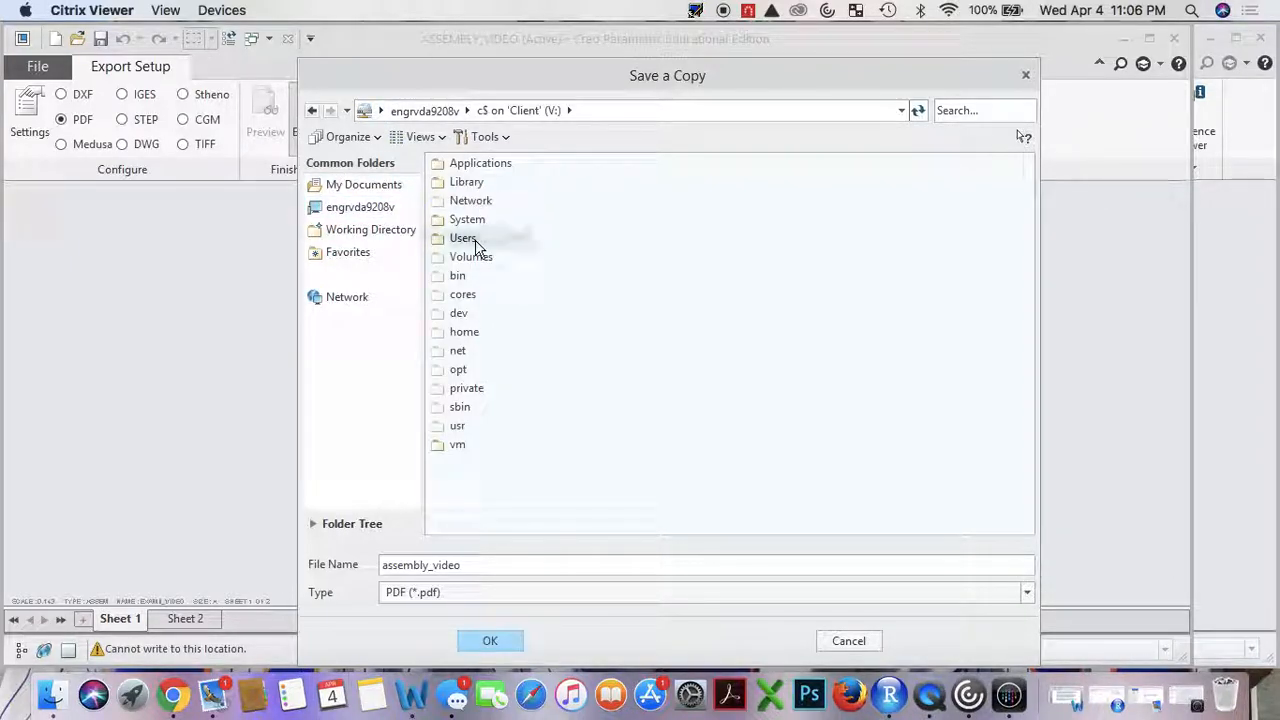
double_click(476, 236)
double_click(481, 202)
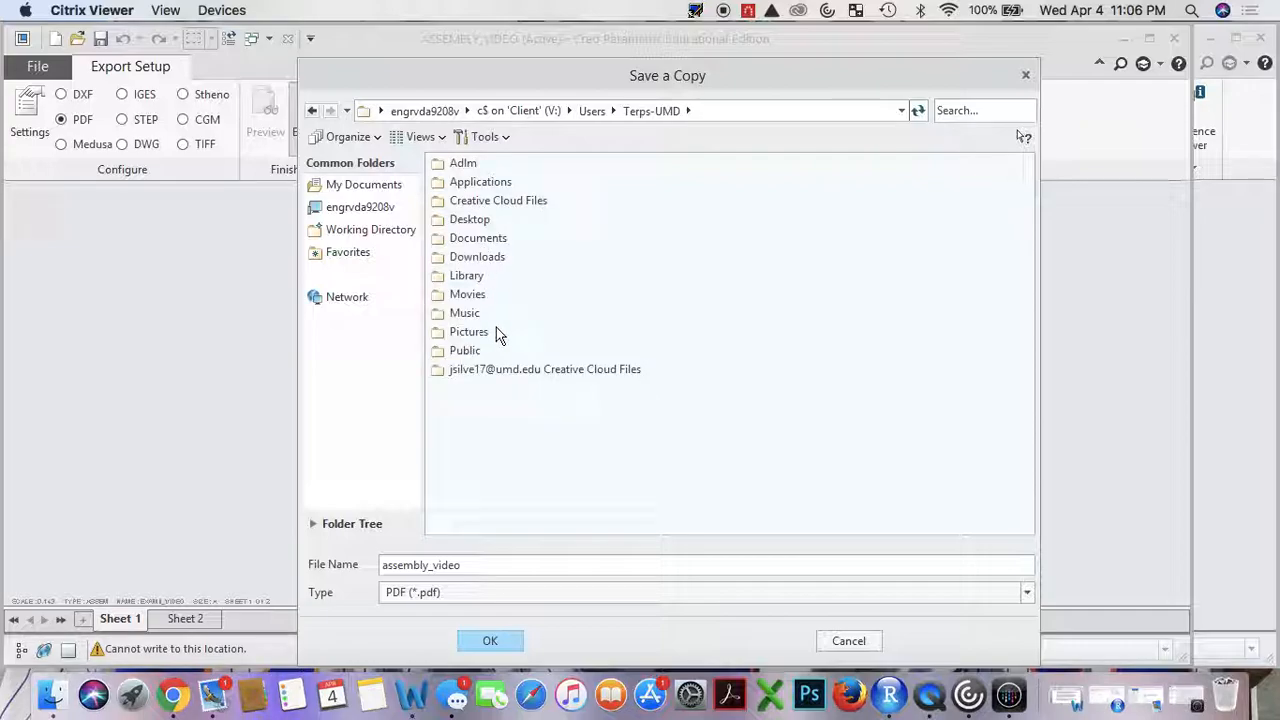
double_click(484, 222)
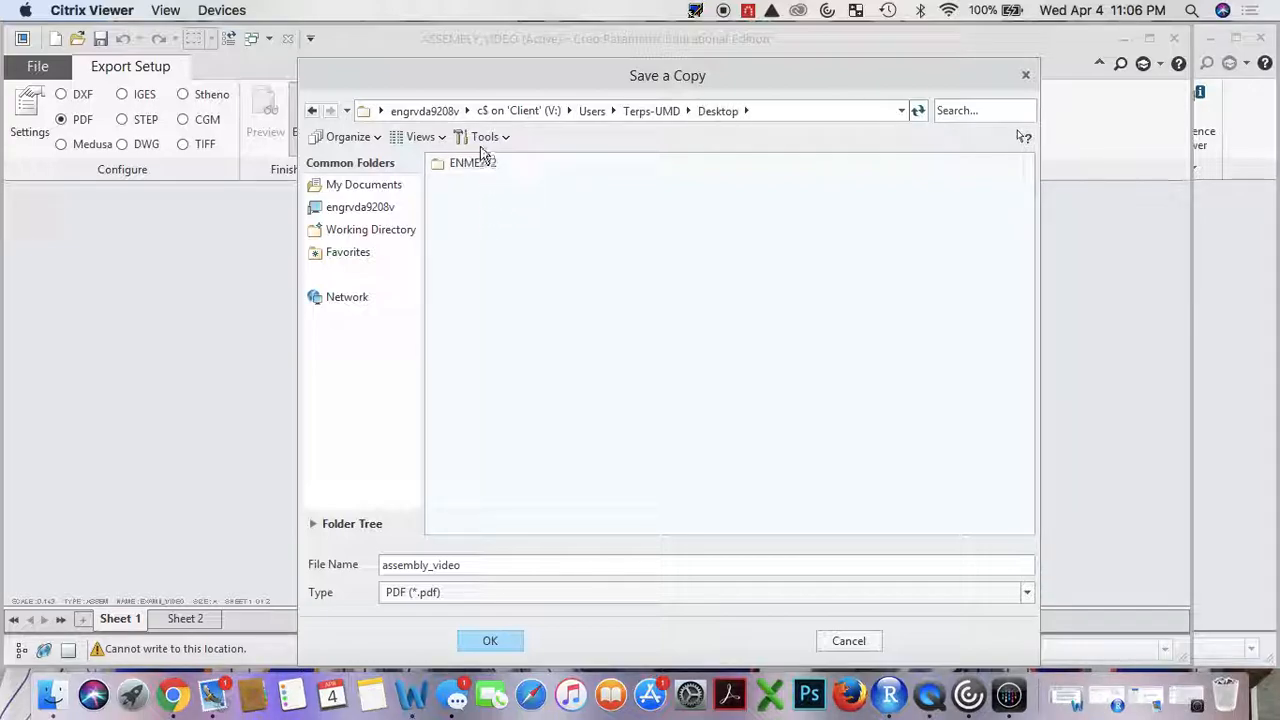
double_click(482, 165)
double_click(475, 165)
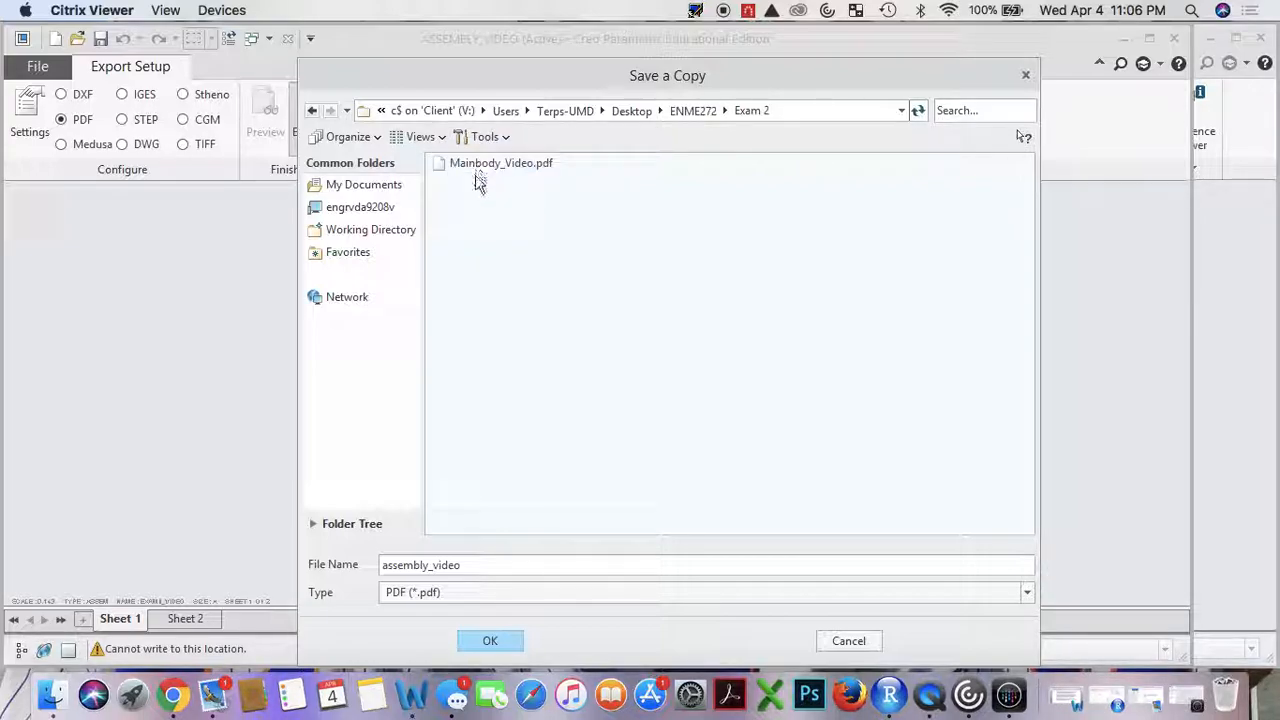
click(497, 641)
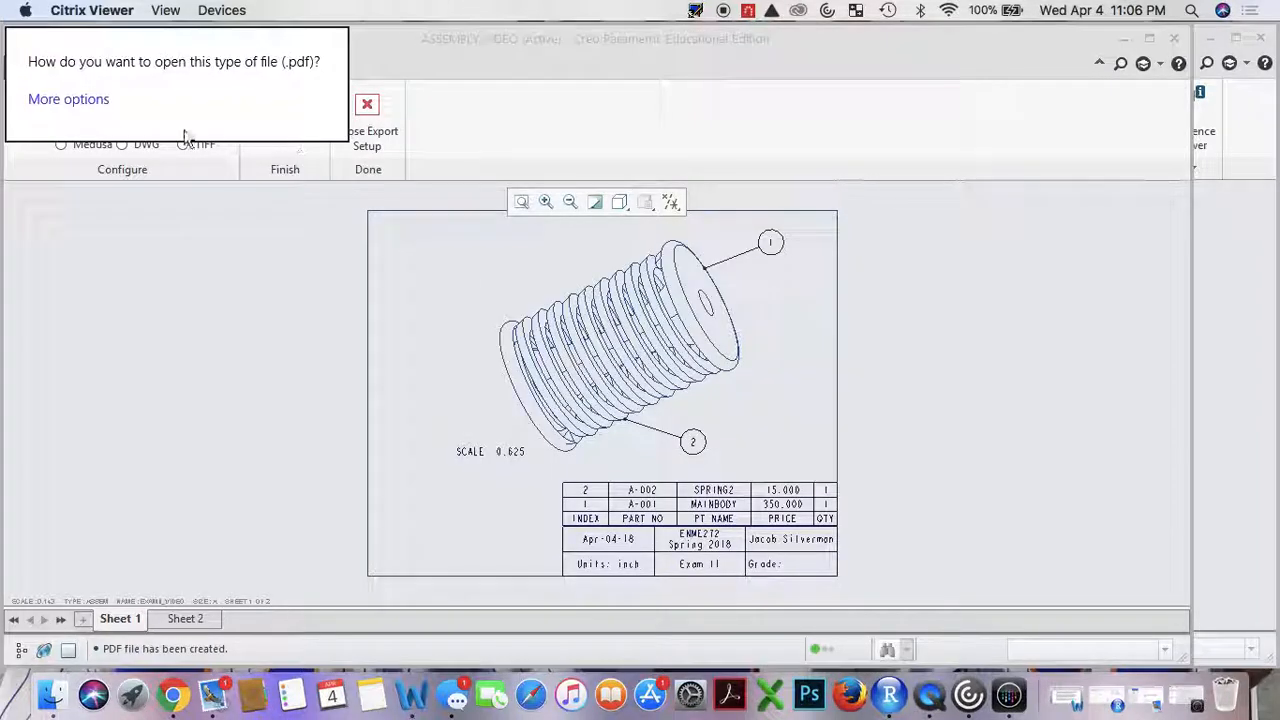
Leave the export setup and minimize the drawing and EXAMII_VIDEO assembly windows to return to the exam PDF in the browser.
click(389, 131)
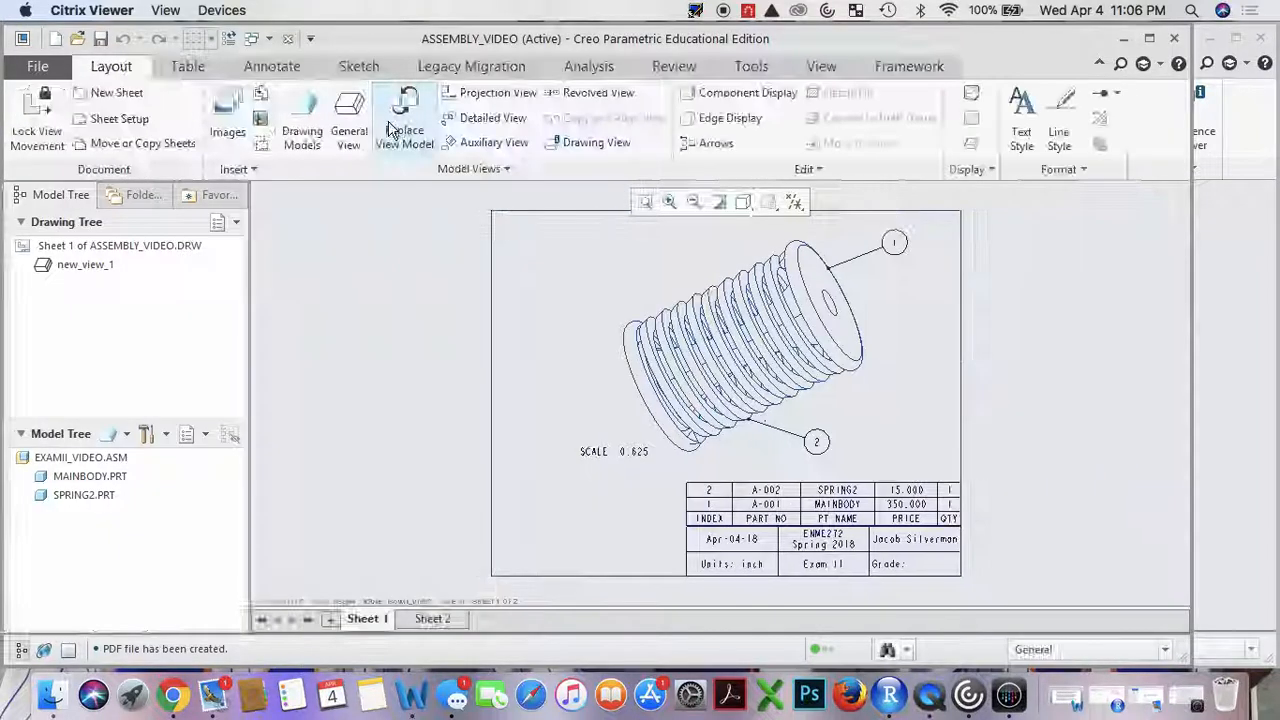
click(1124, 40)
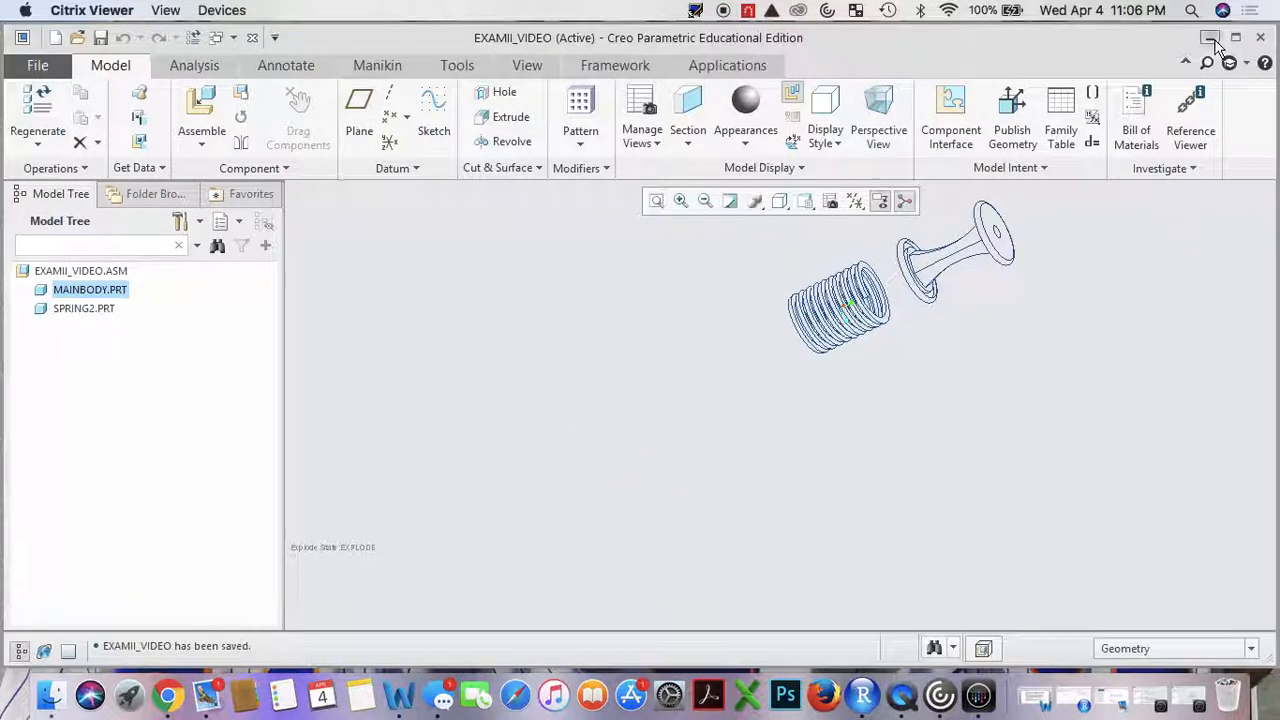
click(1209, 38)
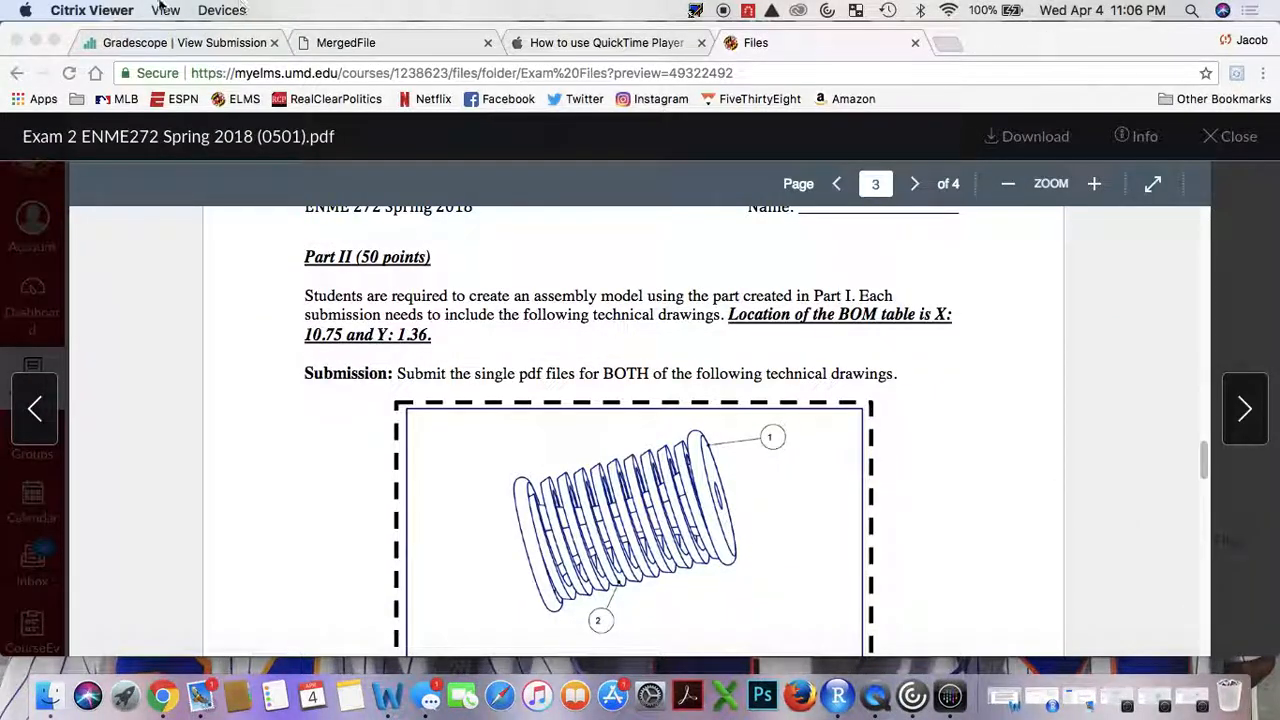
Open assembly_video.pdf from the Exam 2 folder in Acrobat, compare its two drawing sheets, and close the file.
click(35, 42)
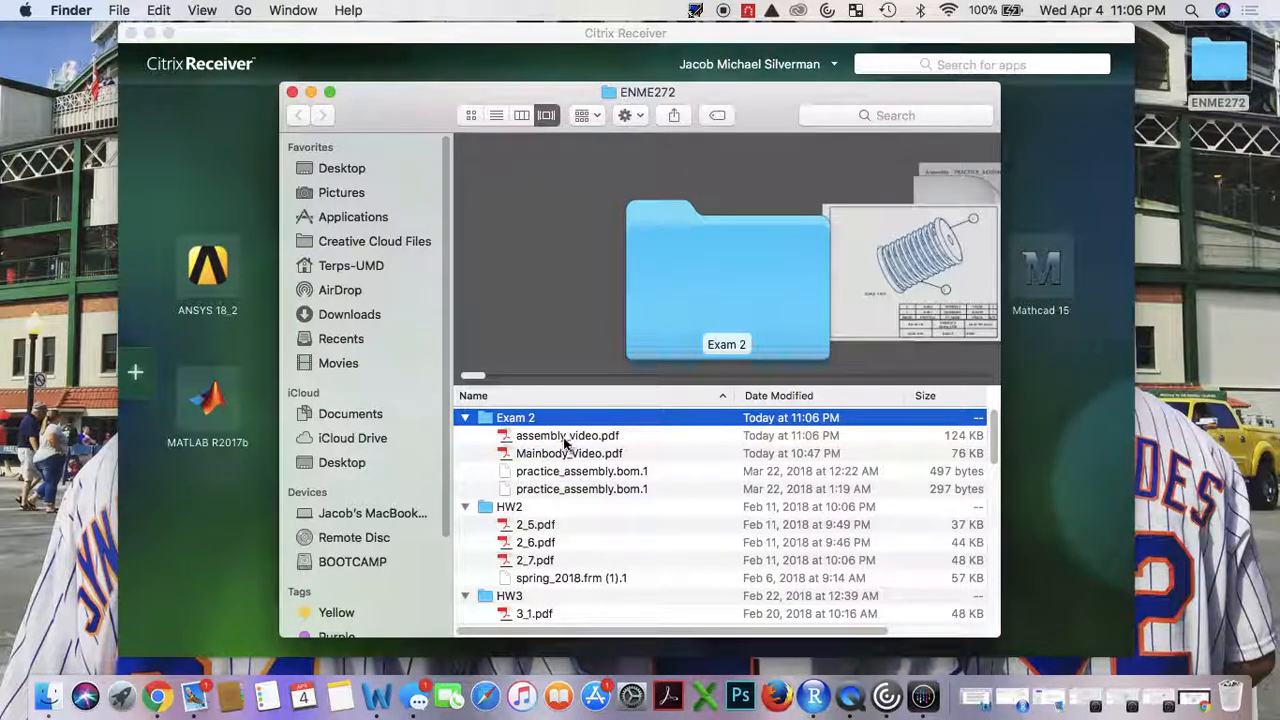
click(564, 437)
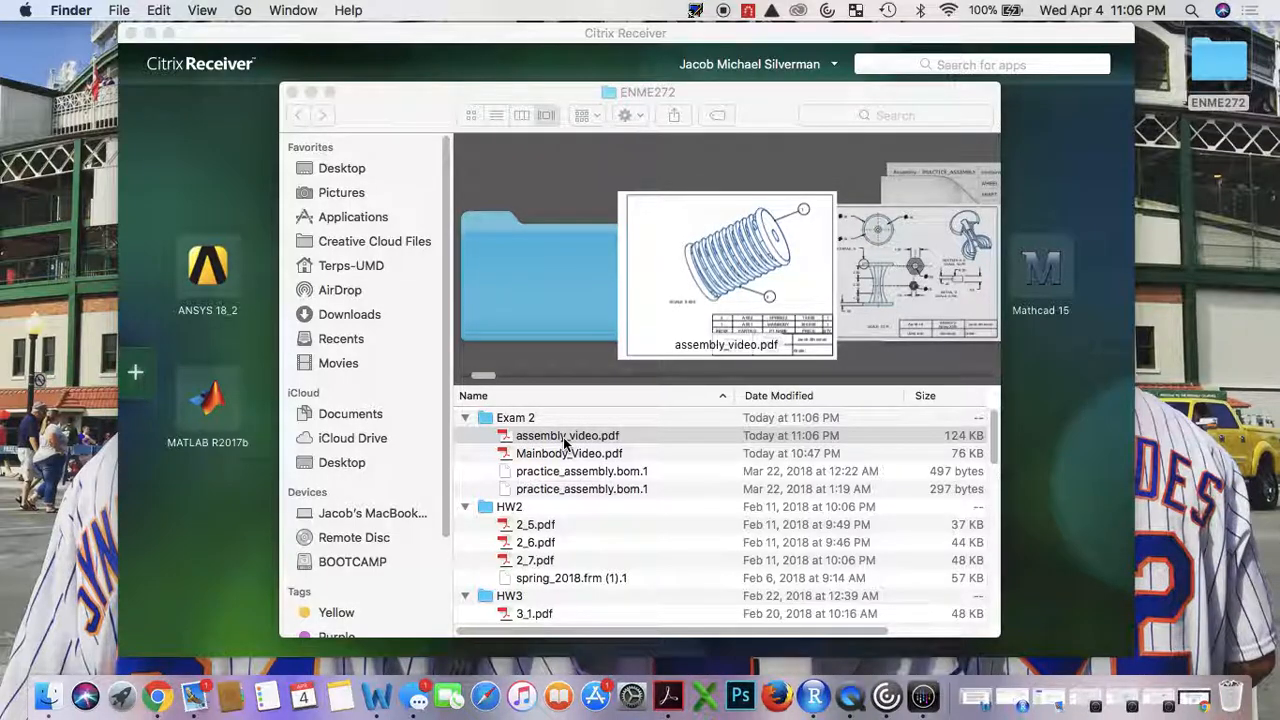
scroll(589, 420, down, 5)
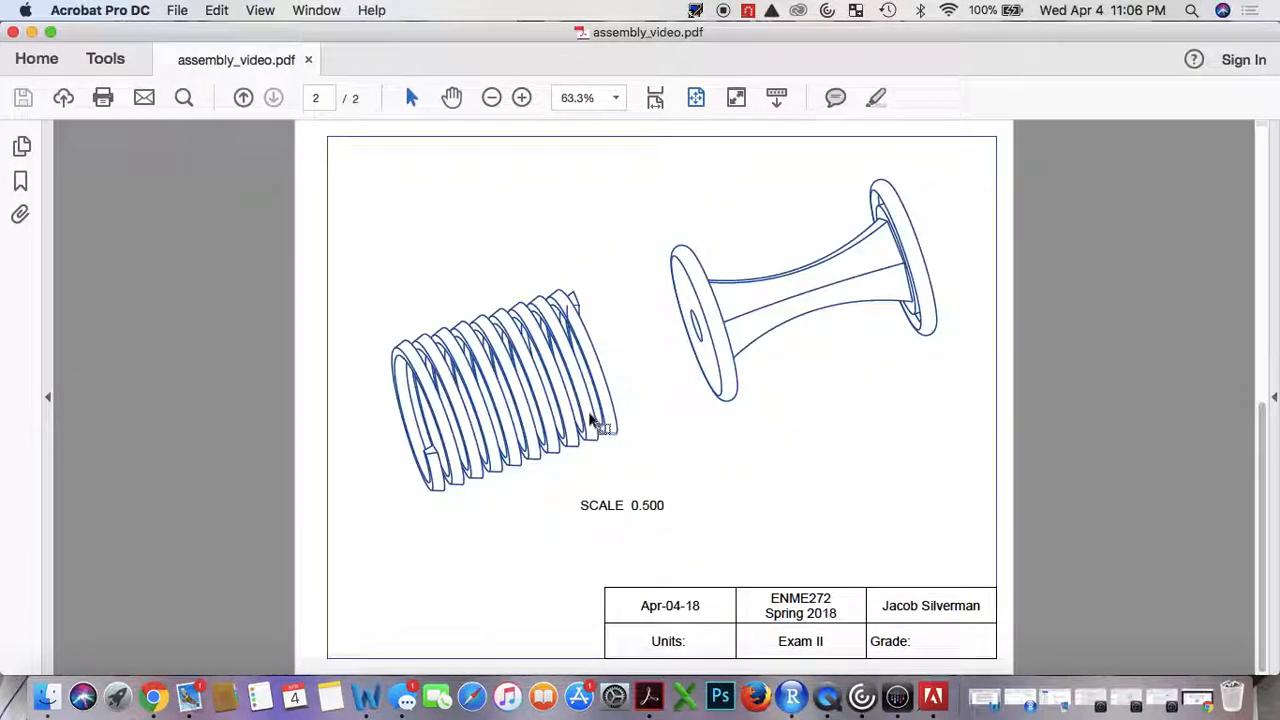
scroll(589, 420, up, 5)
scroll(589, 420, down, 5)
scroll(590, 420, up, 5)
scroll(590, 420, down, 5)
scroll(590, 420, up, 5)
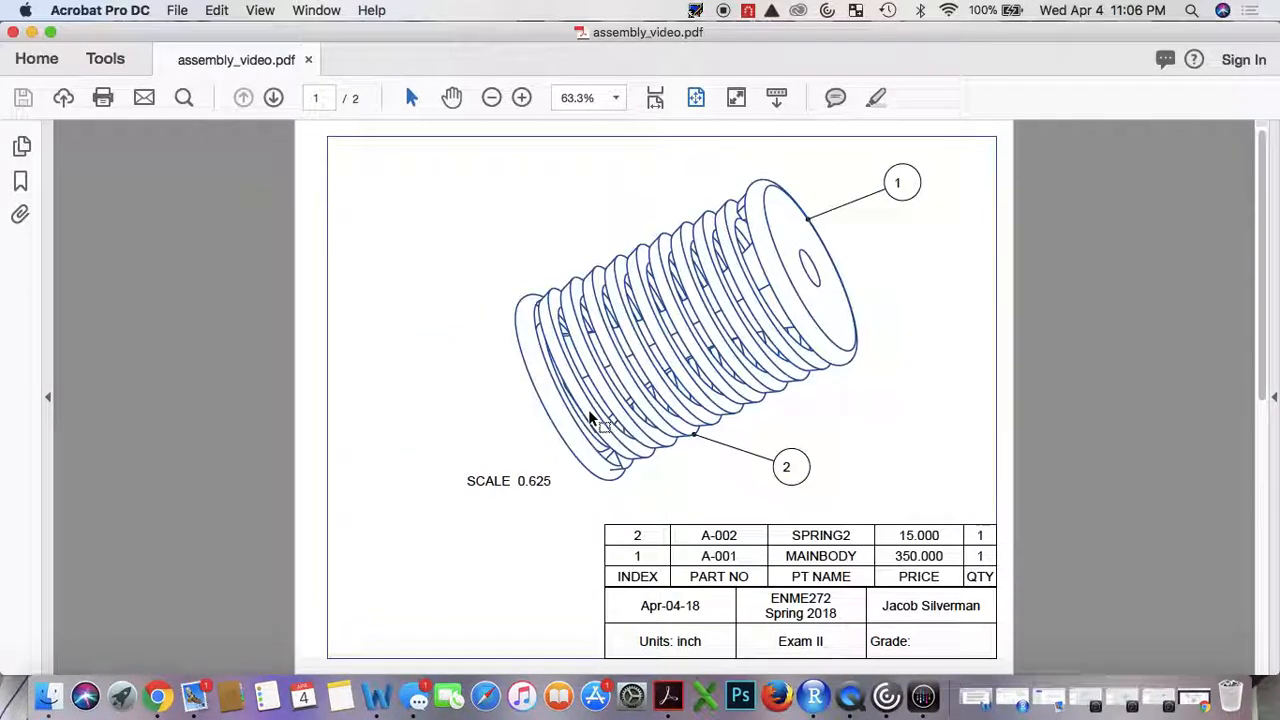
scroll(590, 418, down, 5)
scroll(590, 418, up, 5)
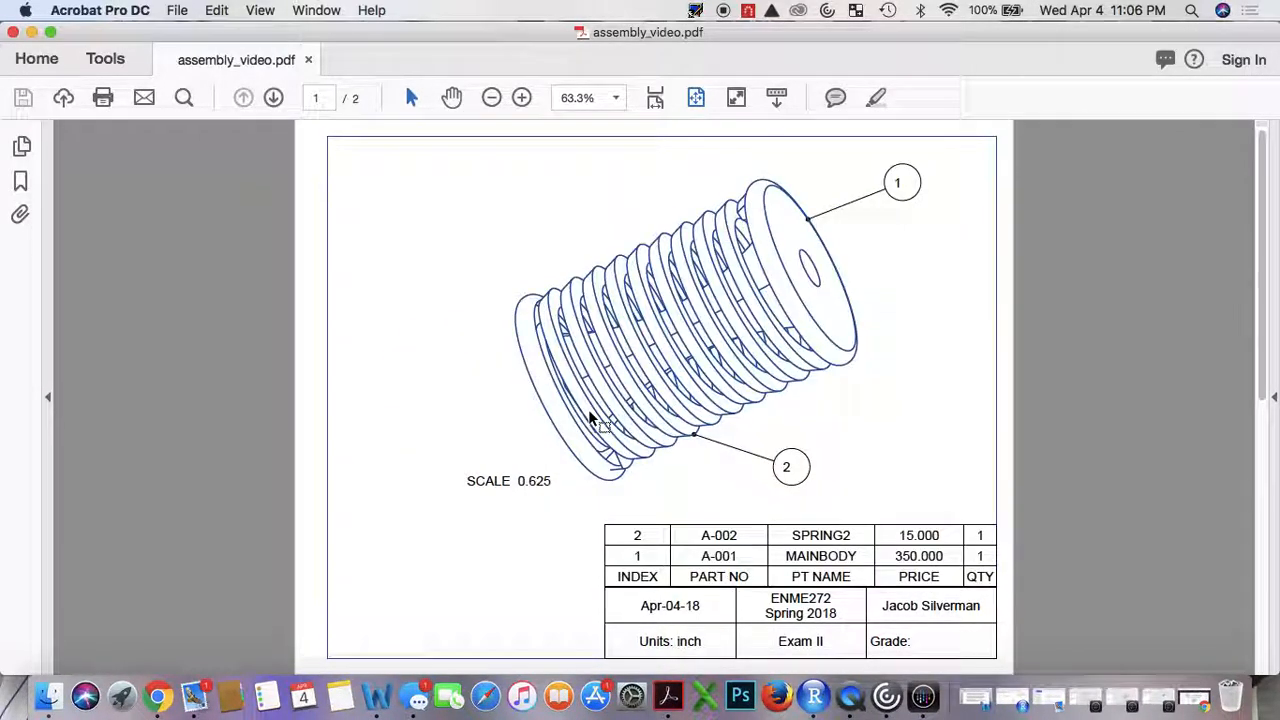
click(14, 33)
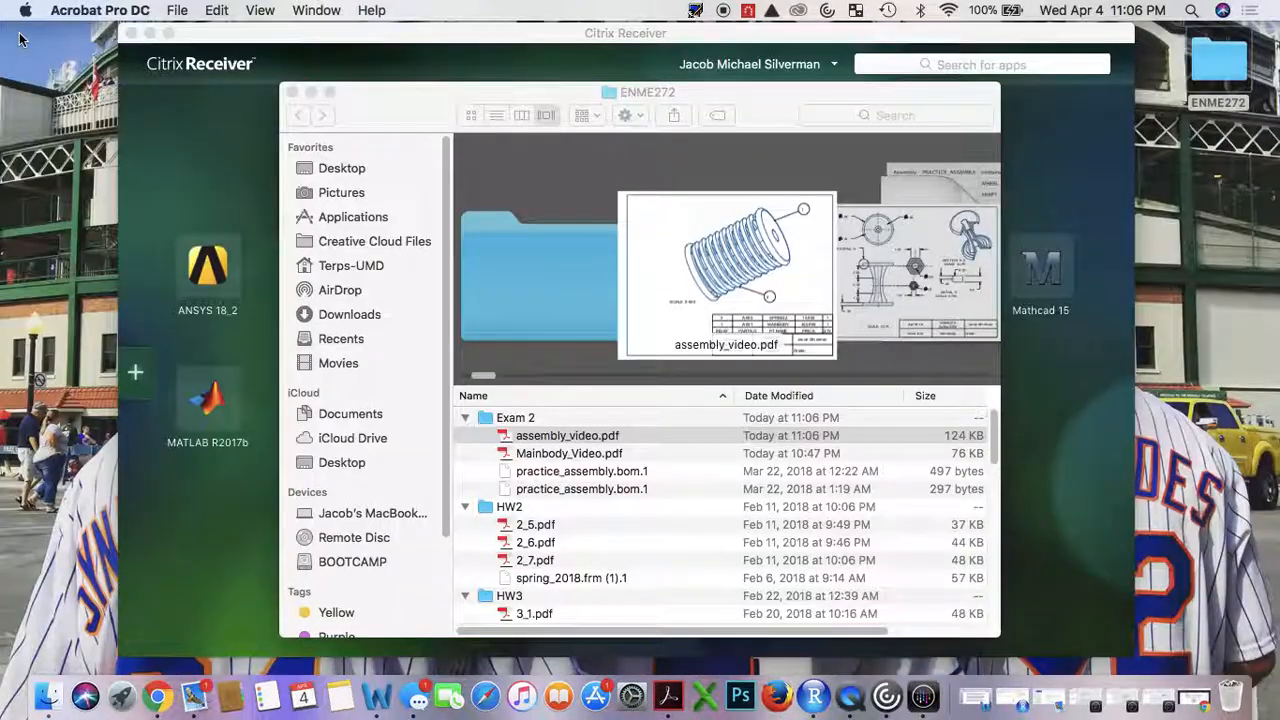
Open Mainbody_Video.pdf from the Exam 2 folder to review the main body part drawing.
double_click(606, 453)
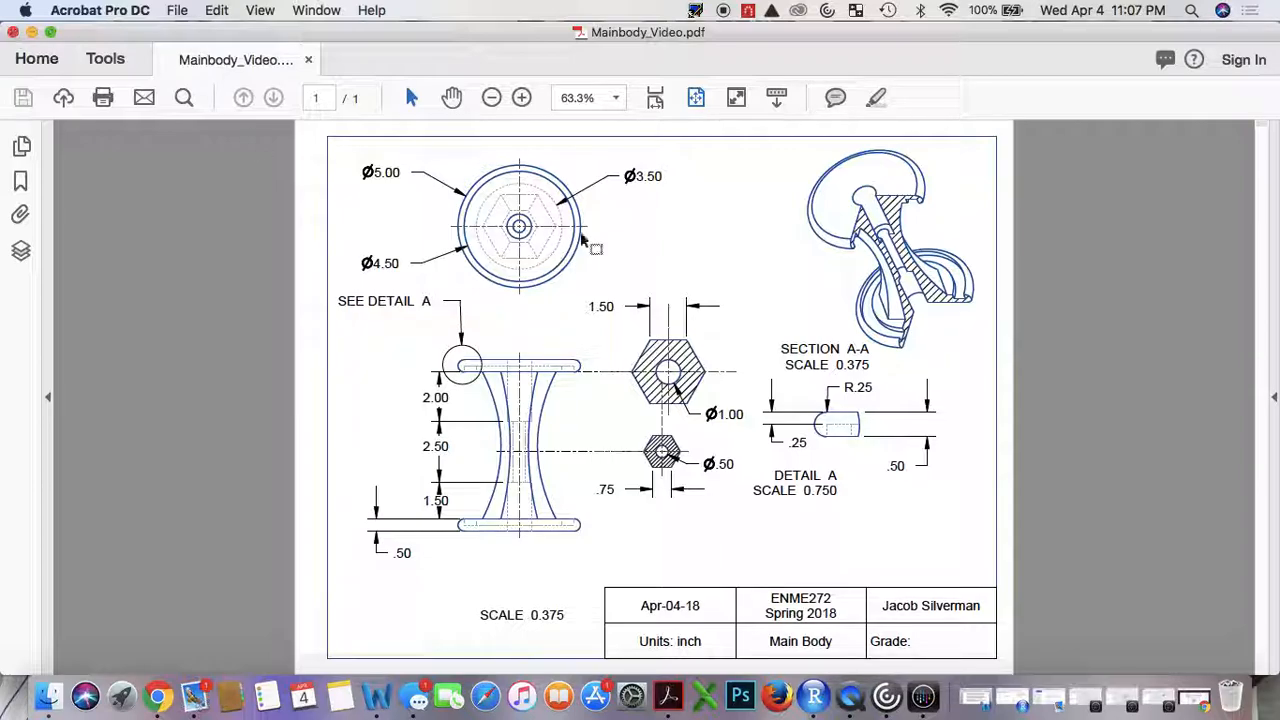
click(851, 697)
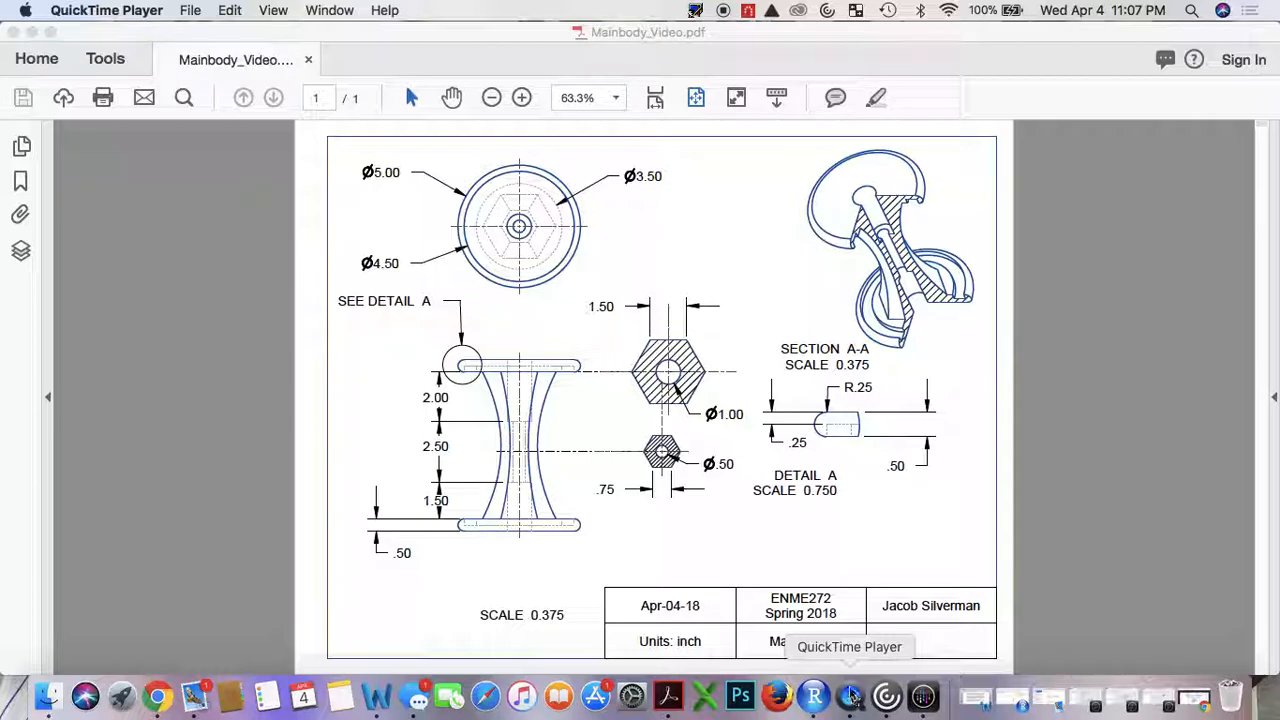
right_click(853, 704)
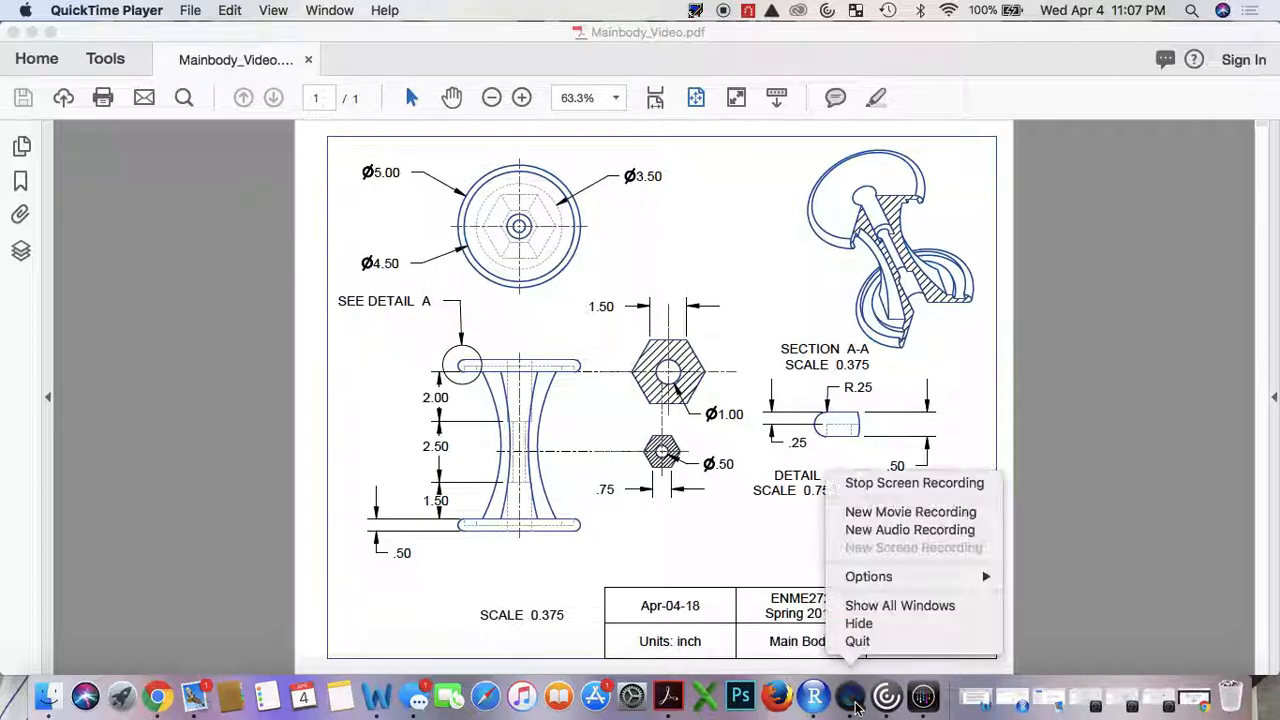